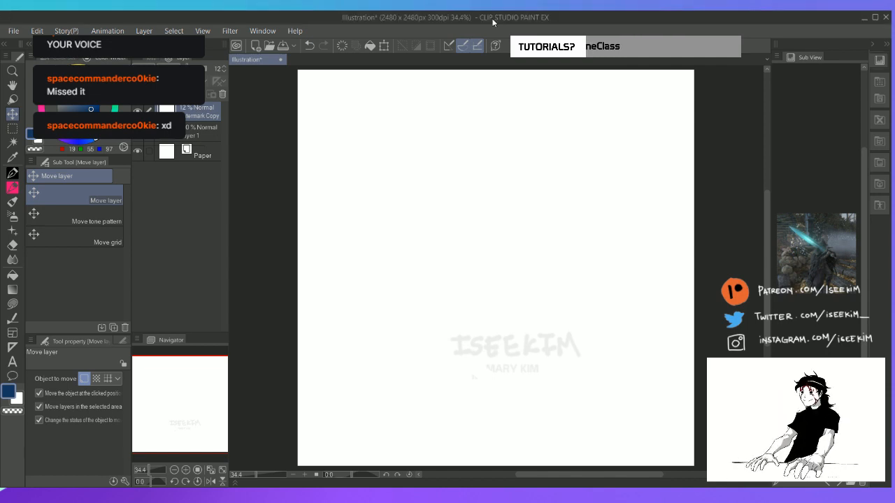
Sketch a head oval tapering to the chin, with face guidelines, on Layer 1 in black with the Pen tool
left_click(201, 134)
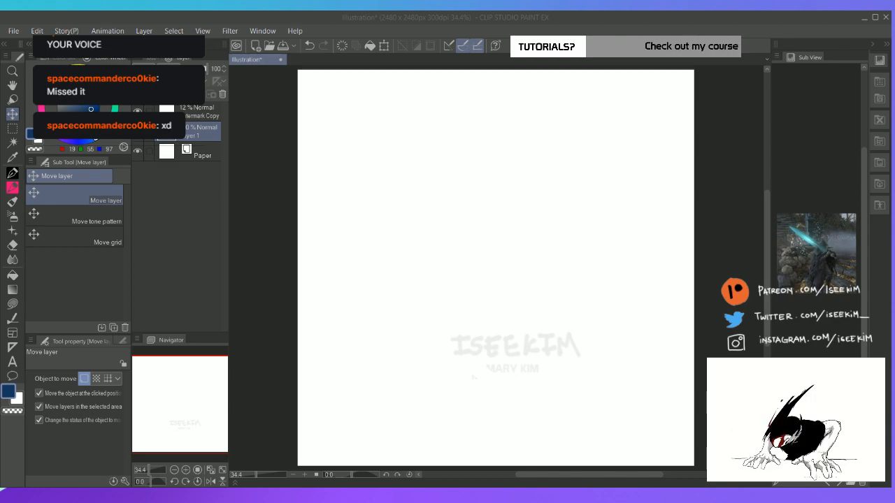
left_click(517, 20)
key("p")
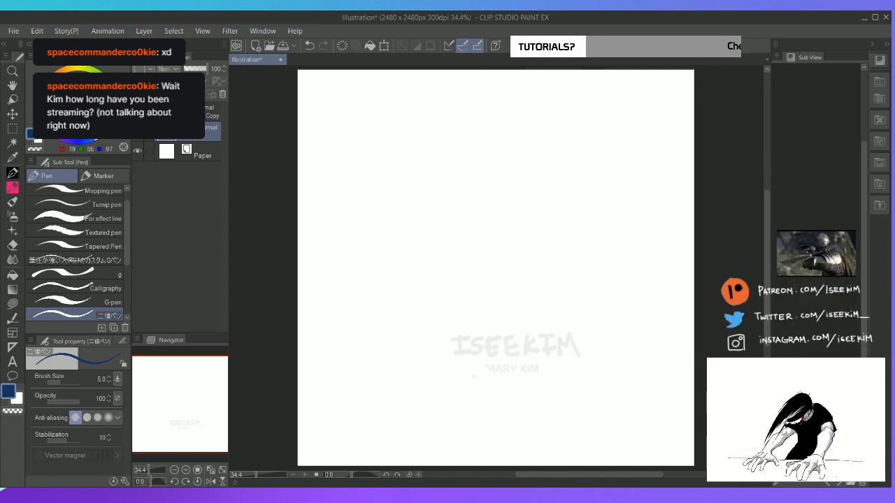
left_click(65, 129)
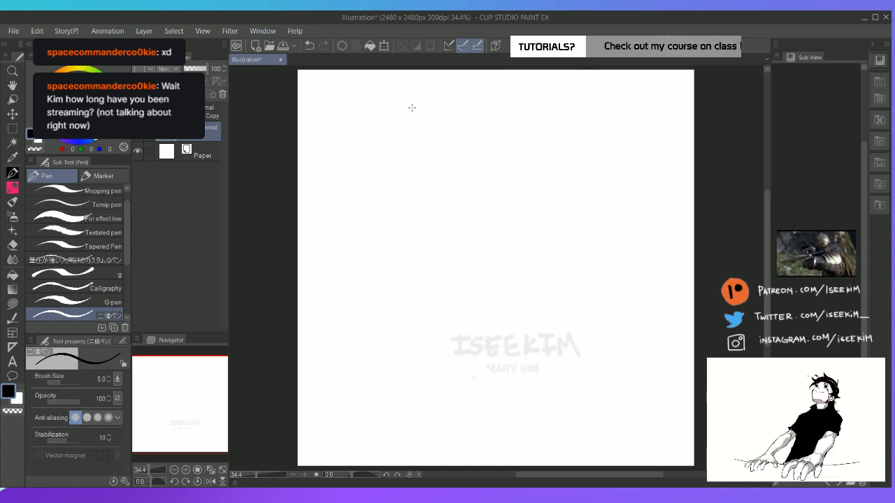
mouse_move(408, 104)
left_mouse_down()
mouse_move(399, 124)
mouse_move(416, 158)
left_mouse_up()
mouse_move(405, 110)
left_mouse_down()
mouse_move(424, 102)
mouse_move(435, 120)
mouse_move(437, 140)
mouse_move(427, 159)
mouse_move(414, 162)
left_mouse_up()
mouse_move(415, 98)
left_mouse_down()
mouse_move(423, 158)
mouse_move(418, 144)
mouse_move(432, 142)
left_mouse_up()
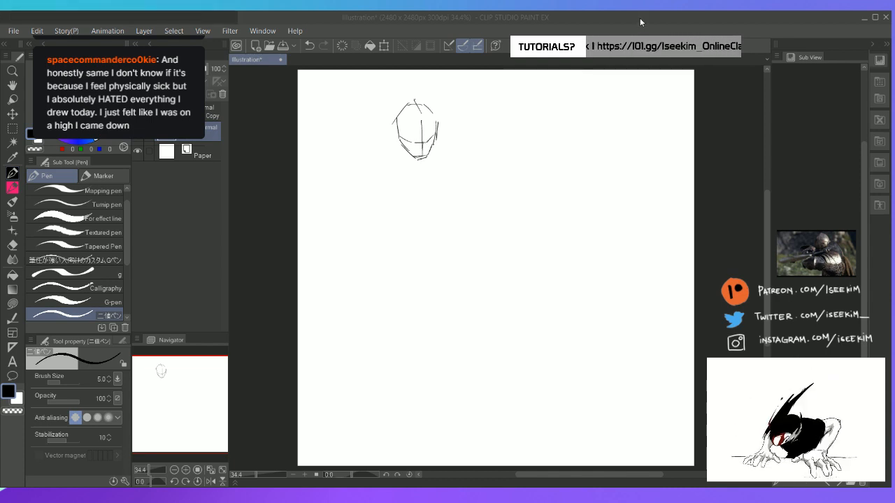
Sketch the neck, sloping shoulders and rounded chest outline below the head, redoing strokes where needed
mouse_move(437, 121)
left_mouse_down()
mouse_move(435, 147)
mouse_move(411, 163)
mouse_move(427, 162)
mouse_move(383, 154)
mouse_move(383, 187)
mouse_move(410, 218)
mouse_move(446, 207)
left_mouse_up()
key("e")
key("p")
key("ctrl+z")
mouse_move(433, 144)
left_mouse_down()
mouse_move(457, 161)
mouse_move(458, 197)
left_mouse_up()
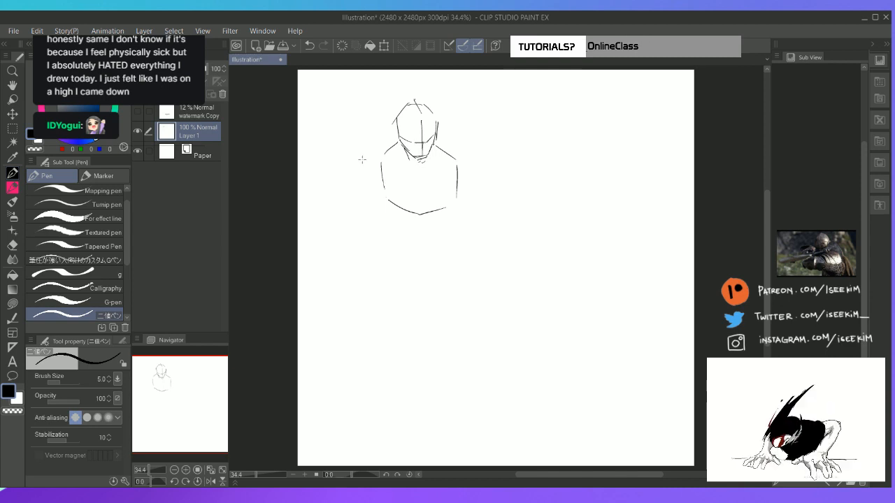
Sketch a small fist and upper arm outline against the left side of the chest
left_click_drag(368, 161, 387, 162)
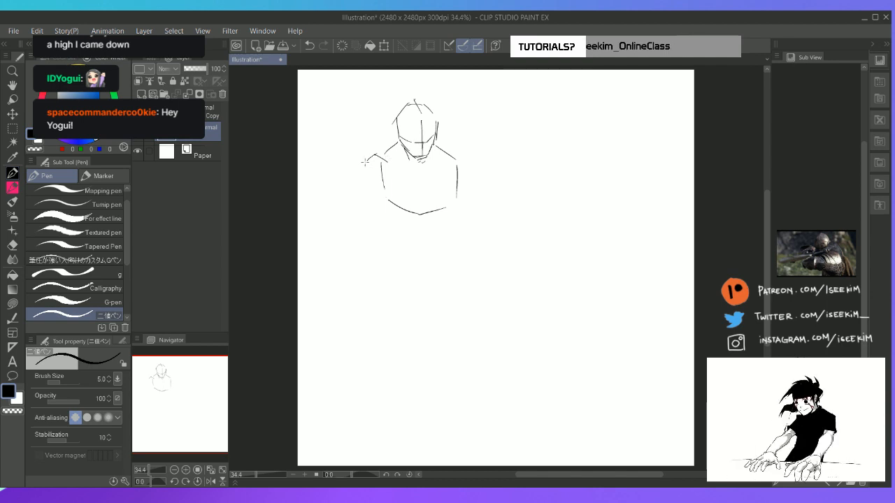
mouse_move(368, 161)
left_mouse_down()
mouse_move(355, 172)
mouse_move(383, 163)
mouse_move(364, 184)
mouse_move(382, 188)
mouse_move(388, 168)
left_mouse_up()
left_click_drag(388, 168, 384, 193)
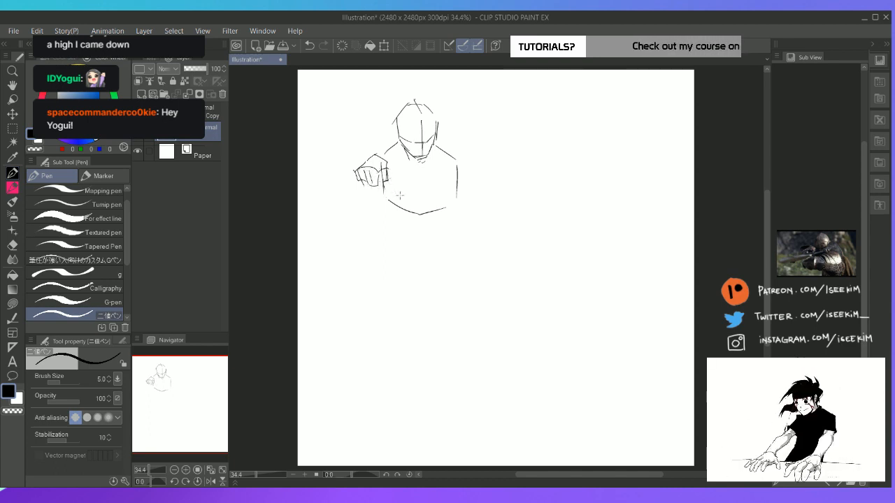
Shape the rounded shoulder and upper arm on the right side of the chest, cleaning up overlapping lines
mouse_move(425, 171)
left_mouse_down()
mouse_move(458, 169)
mouse_move(456, 196)
mouse_move(427, 197)
mouse_move(430, 173)
mouse_move(461, 172)
mouse_move(456, 156)
mouse_move(429, 168)
mouse_move(434, 185)
mouse_move(462, 179)
mouse_move(448, 188)
mouse_move(462, 166)
mouse_move(456, 159)
mouse_move(456, 183)
left_mouse_up()
key("e")
key("p")
key("e")
key("p")
mouse_move(456, 184)
left_mouse_down()
mouse_move(440, 192)
mouse_move(462, 181)
left_mouse_up()
key("e")
key("p")
left_click_drag(462, 180, 443, 193)
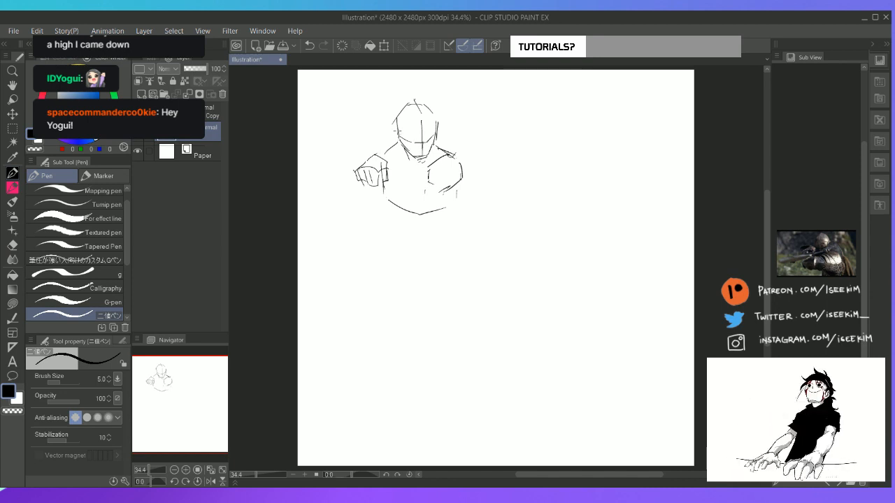
Draw the opposite shoulder and extend the raised upper arm outward to the left of the figure
key("e")
key("p")
mouse_move(401, 130)
left_mouse_down()
mouse_move(373, 140)
mouse_move(379, 155)
left_mouse_up()
left_click_drag(394, 148, 386, 157)
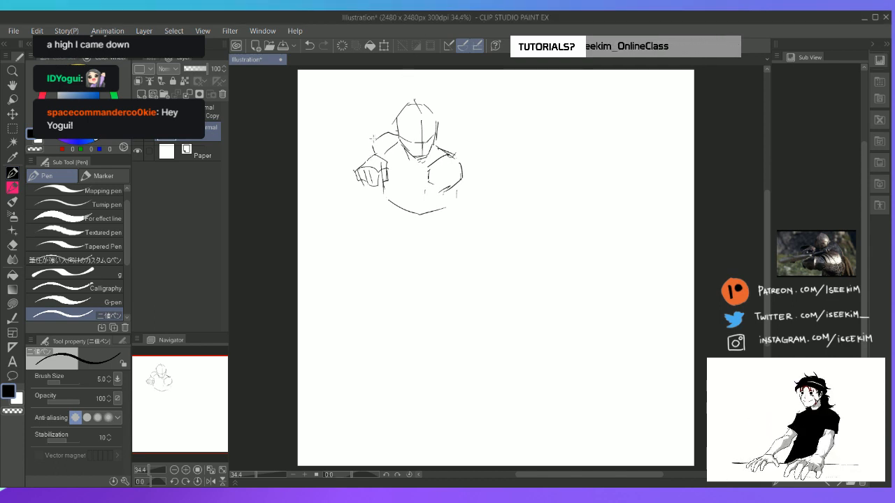
mouse_move(375, 135)
left_mouse_down()
mouse_move(349, 150)
mouse_move(365, 149)
left_mouse_up()
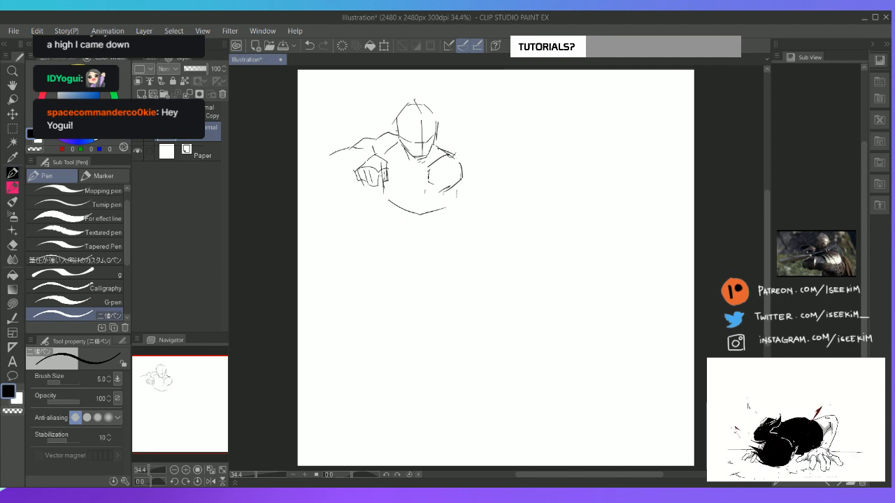
Erase the fist sketch and outline the elbow and underside of the raised arm
key("e")
mouse_move(371, 167)
left_mouse_down()
mouse_move(359, 179)
mouse_move(376, 184)
mouse_move(388, 164)
left_mouse_up()
key("p")
mouse_move(330, 159)
left_mouse_down()
mouse_move(359, 177)
mouse_move(378, 160)
mouse_move(362, 175)
mouse_move(384, 172)
left_mouse_up()
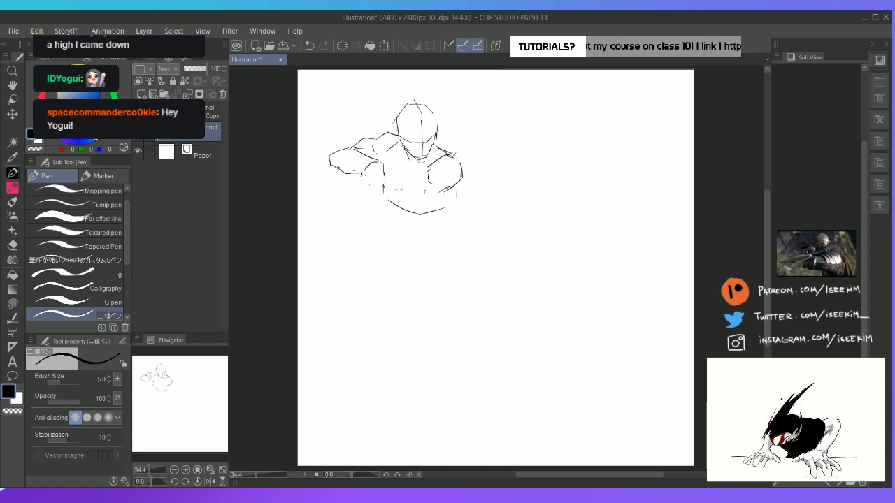
Sketch the right-hand forearm running diagonally down across the chest
key("e")
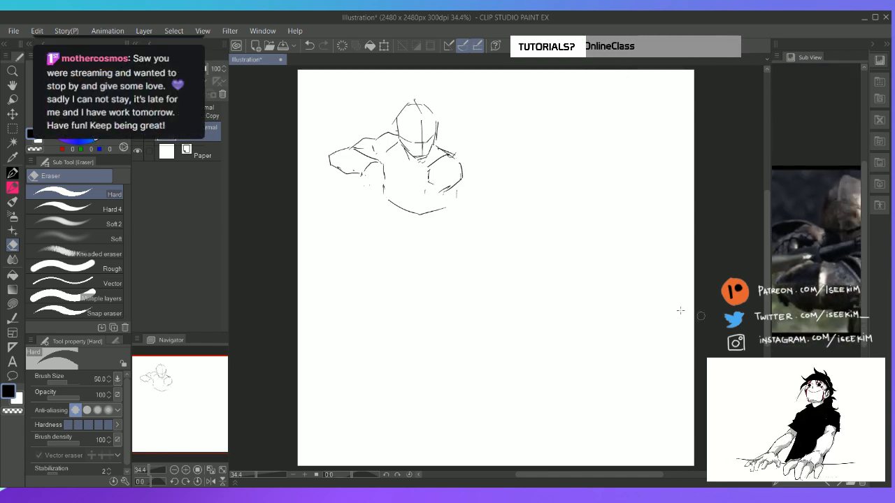
key("p")
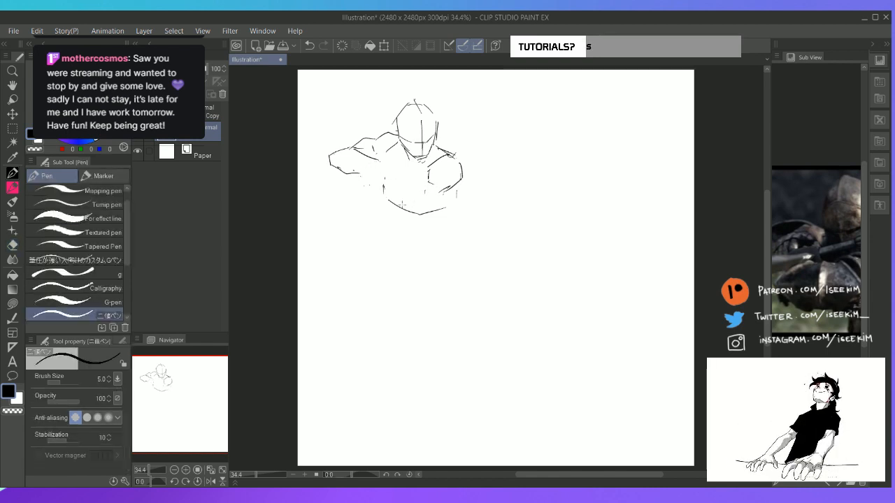
mouse_move(434, 163)
left_mouse_down()
mouse_move(429, 184)
mouse_move(418, 185)
mouse_move(396, 220)
mouse_move(394, 203)
left_mouse_up()
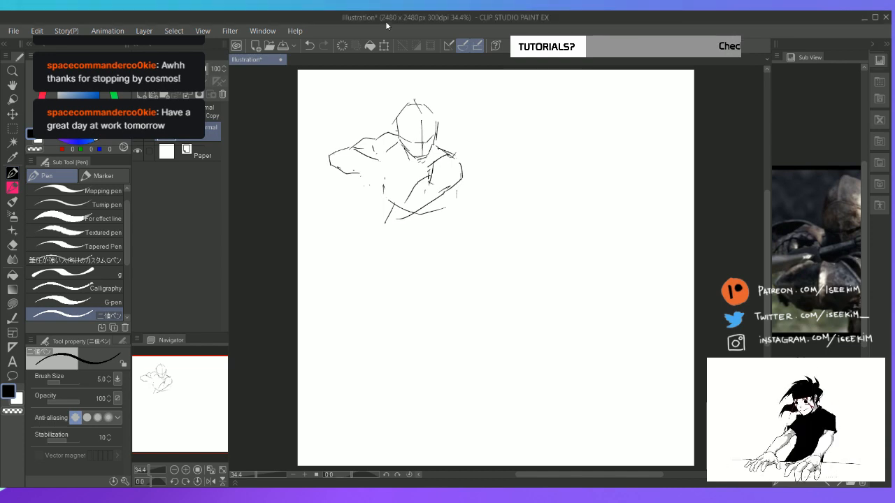
Rework the right-hand arm's elbow bend, erasing overlapping upper arm lines and redrawing the fold
key("e")
scroll(489, 248, "up", 2)
mouse_move(430, 205)
left_mouse_down()
mouse_move(431, 191)
mouse_move(426, 203)
mouse_move(459, 206)
mouse_move(424, 205)
mouse_move(462, 199)
mouse_move(458, 209)
left_mouse_up()
key("p")
key("e")
key("p")
key("e")
key("p")
key("e")
key("p")
key("e")
key("p")
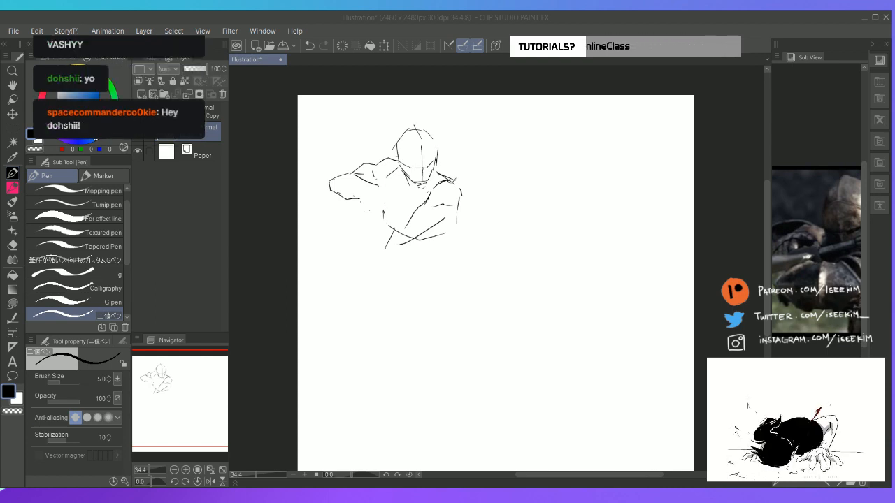
Erase the chest curve crossing the forearm and redraw the forearm's upper and lower edges
key("e")
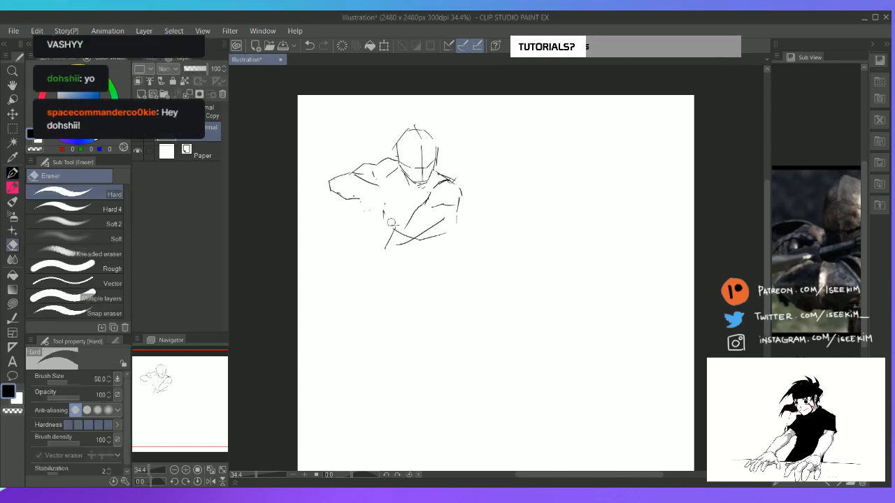
mouse_move(416, 235)
left_mouse_down()
mouse_move(444, 216)
mouse_move(418, 232)
left_mouse_up()
key("p")
mouse_move(459, 208)
left_mouse_down()
mouse_move(424, 235)
mouse_move(454, 207)
mouse_move(393, 238)
left_mouse_up()
key("e")
key("p")
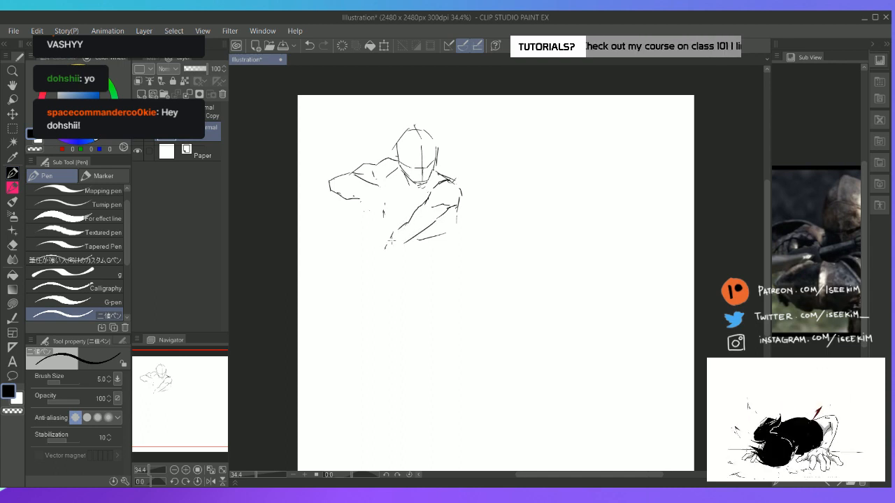
key("e")
left_click_drag(421, 211, 398, 227)
key("p")
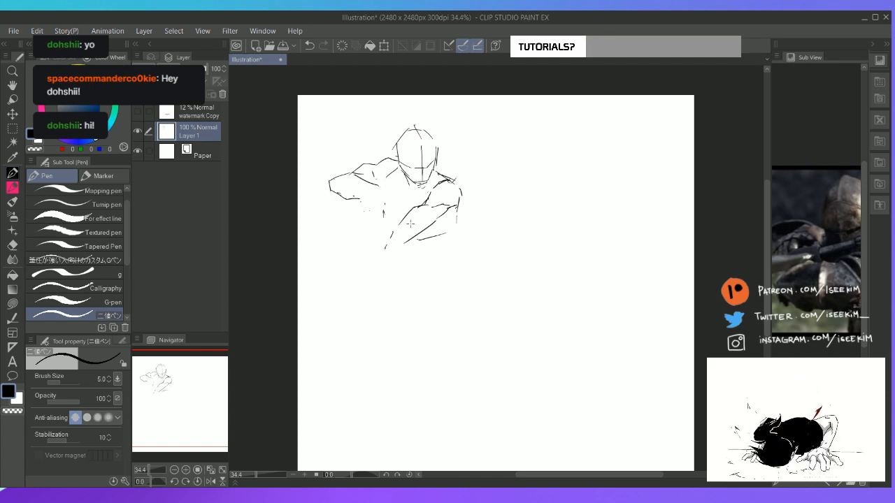
Erase the leftover chest side marks and the loose lines at the wrist and inner elbow
key("h")
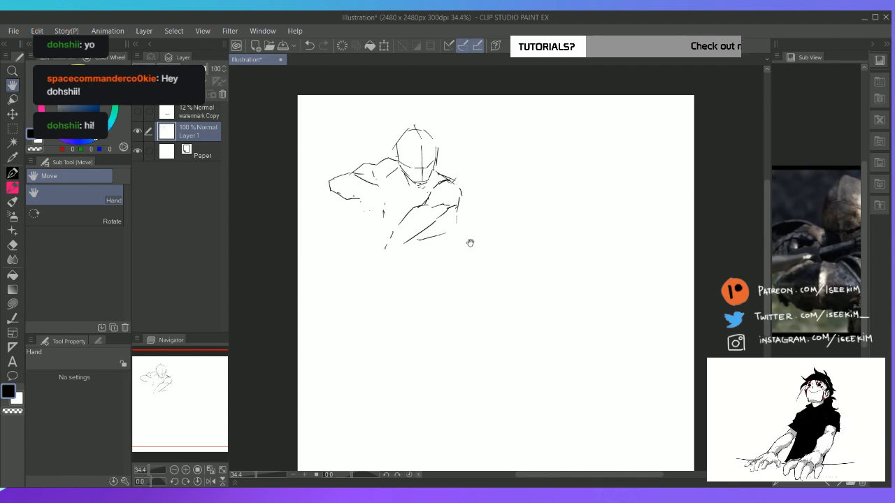
mouse_move(487, 258)
left_mouse_down()
mouse_move(471, 254)
mouse_move(481, 264)
mouse_move(515, 236)
left_mouse_up()
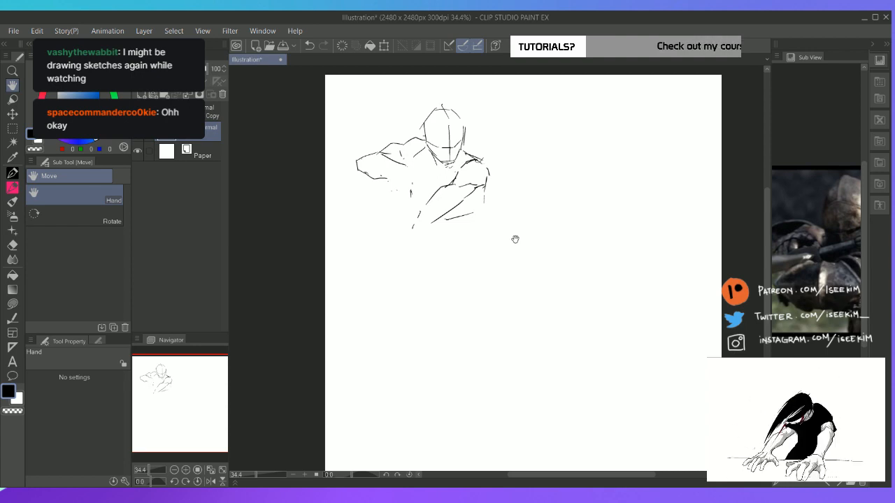
left_click_drag(441, 265, 471, 286)
key("e")
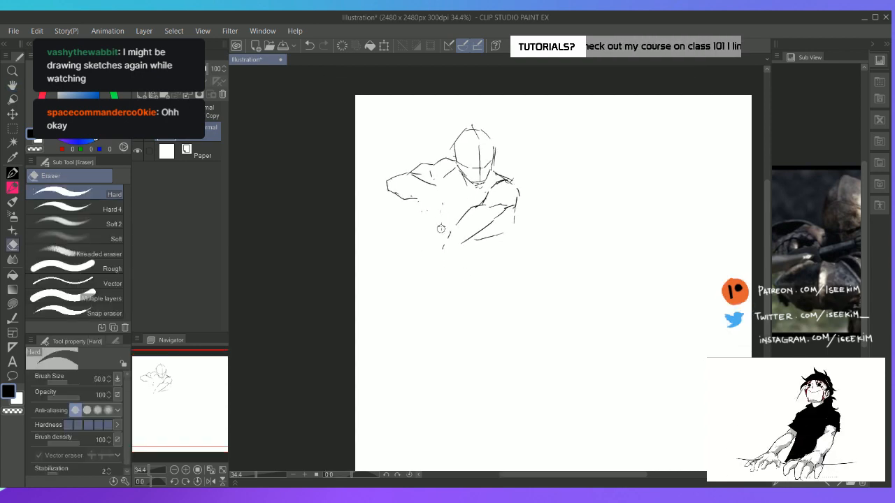
mouse_move(442, 229)
left_mouse_down()
mouse_move(443, 247)
mouse_move(451, 237)
left_mouse_up()
mouse_move(488, 205)
left_mouse_down()
mouse_move(477, 205)
mouse_move(492, 204)
left_mouse_up()
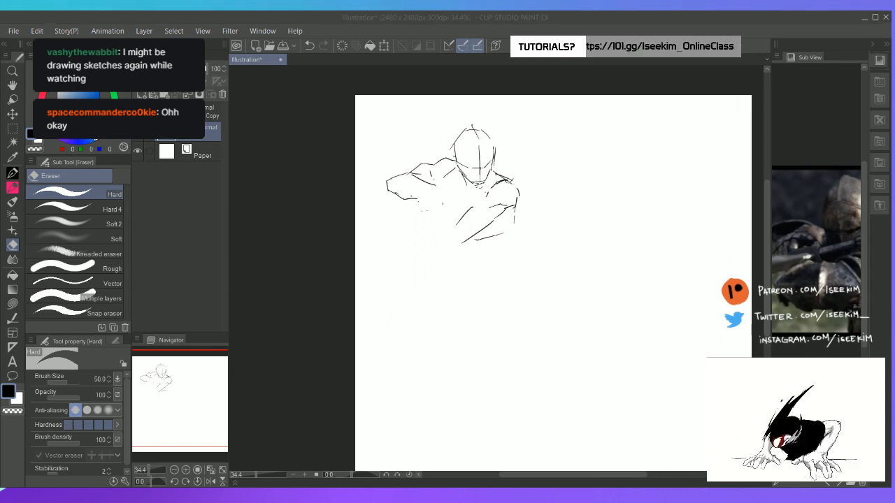
left_click(530, 22)
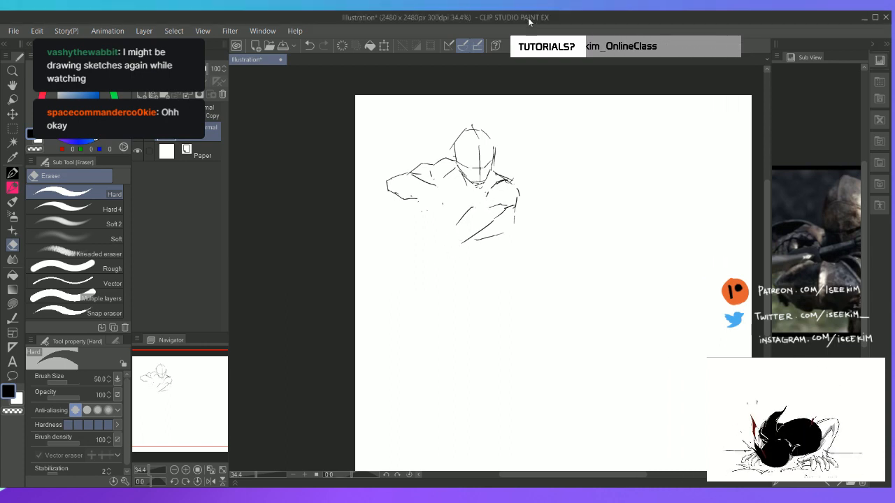
Redraw the right-hand shoulder's inner edge and sketch a narrower forearm across the chest
key("p")
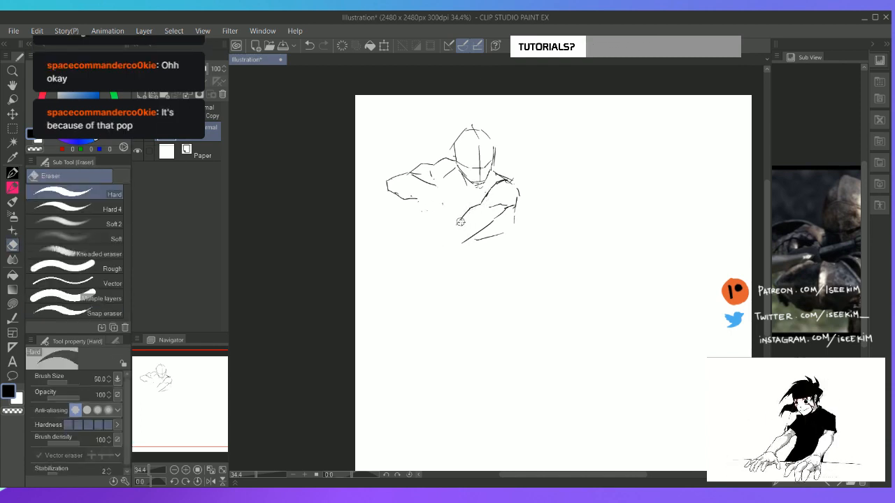
key("e")
mouse_move(494, 208)
left_mouse_down()
mouse_move(465, 205)
mouse_move(455, 223)
mouse_move(491, 223)
mouse_move(454, 247)
left_mouse_up()
key("p")
key("e")
key("p")
mouse_move(502, 210)
left_mouse_down()
mouse_move(453, 240)
mouse_move(462, 243)
left_mouse_up()
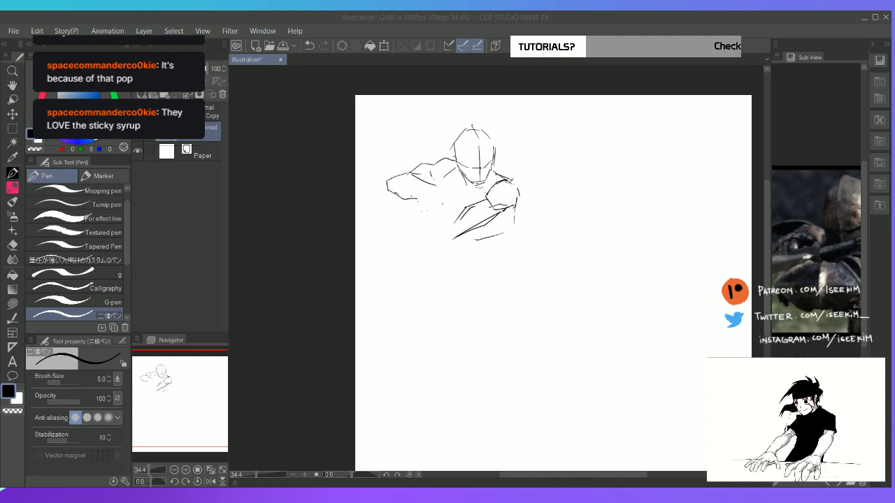
left_click(555, 23)
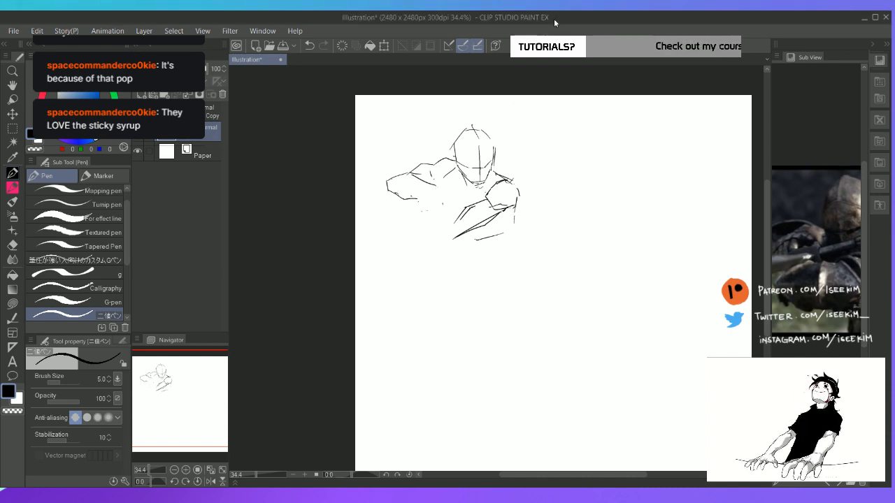
Reshape the forearm across the chest into a closed, tapered form ending at the wrist
key("space")
left_click_drag(463, 265, 461, 243)
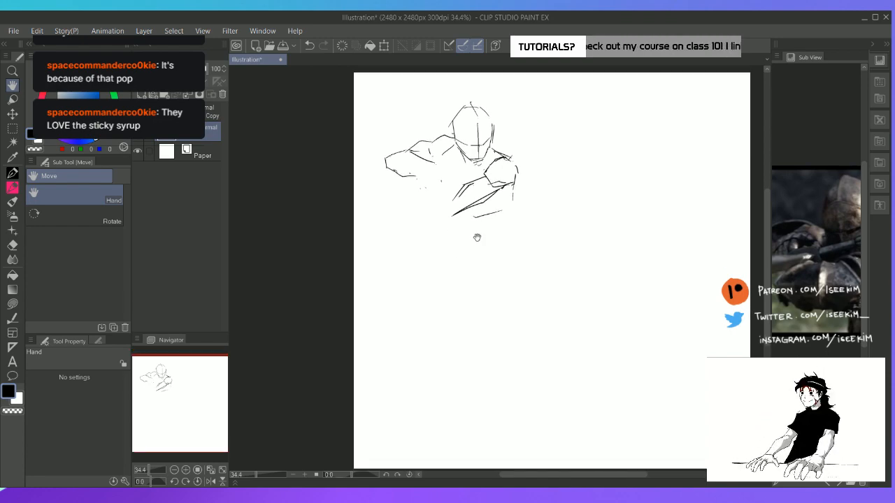
key("e")
mouse_move(458, 193)
left_mouse_down()
mouse_move(456, 209)
mouse_move(474, 206)
mouse_move(466, 209)
left_mouse_up()
key("p")
mouse_move(485, 179)
left_mouse_down()
mouse_move(477, 182)
mouse_move(501, 186)
mouse_move(497, 179)
mouse_move(490, 197)
mouse_move(515, 183)
mouse_move(465, 209)
mouse_move(450, 203)
mouse_move(470, 181)
mouse_move(449, 216)
mouse_move(470, 208)
left_mouse_up()
key("e")
key("p")
key("e")
key("p")
key("e")
key("p")
key("e")
key("p")
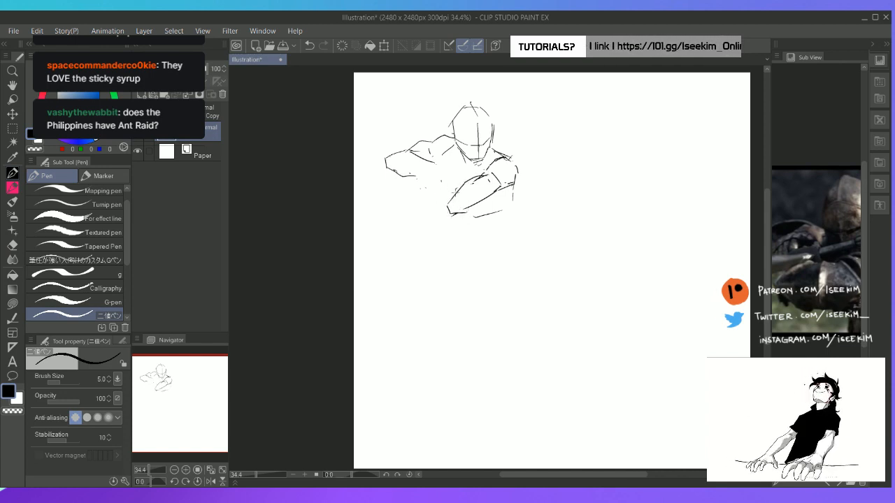
Sketch the raised arm's forearm descending from the elbow to meet the other forearm's wrist
mouse_move(453, 195)
left_mouse_down()
mouse_move(429, 167)
mouse_move(424, 185)
mouse_move(442, 214)
left_mouse_up()
key("e")
left_click_drag(420, 175, 437, 204)
key("p")
mouse_move(417, 174)
left_mouse_down()
mouse_move(445, 212)
mouse_move(436, 178)
left_mouse_up()
key("e")
key("p")
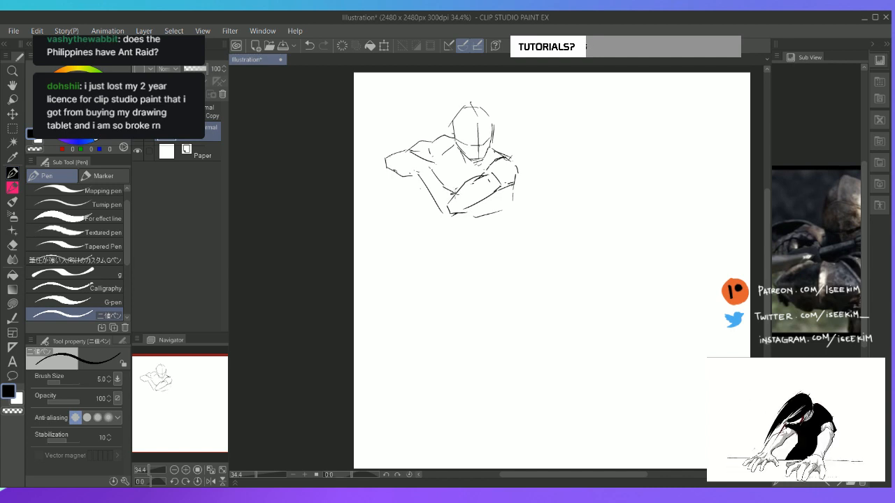
mouse_move(441, 212)
left_mouse_down()
mouse_move(447, 221)
mouse_move(481, 200)
left_mouse_up()
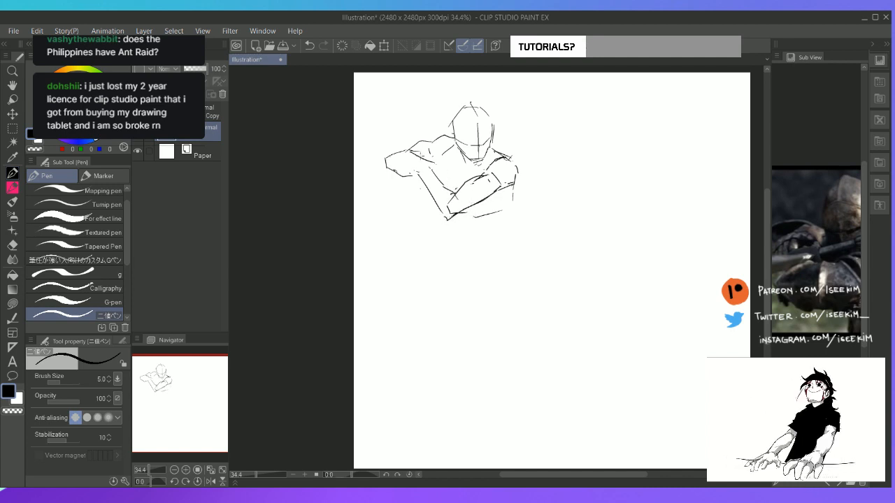
Erase the raised arm's elbow and both forearms, and try curved strokes in the middle of the chest
mouse_move(417, 154)
left_mouse_down()
mouse_move(407, 171)
mouse_move(431, 158)
mouse_move(462, 164)
mouse_move(472, 188)
mouse_move(420, 172)
mouse_move(470, 187)
mouse_move(448, 195)
mouse_move(427, 184)
mouse_move(436, 212)
mouse_move(469, 183)
mouse_move(474, 220)
left_mouse_up()
key("e")
key("p")
mouse_move(461, 189)
left_mouse_down()
mouse_move(483, 203)
mouse_move(501, 185)
mouse_move(482, 202)
left_mouse_up()
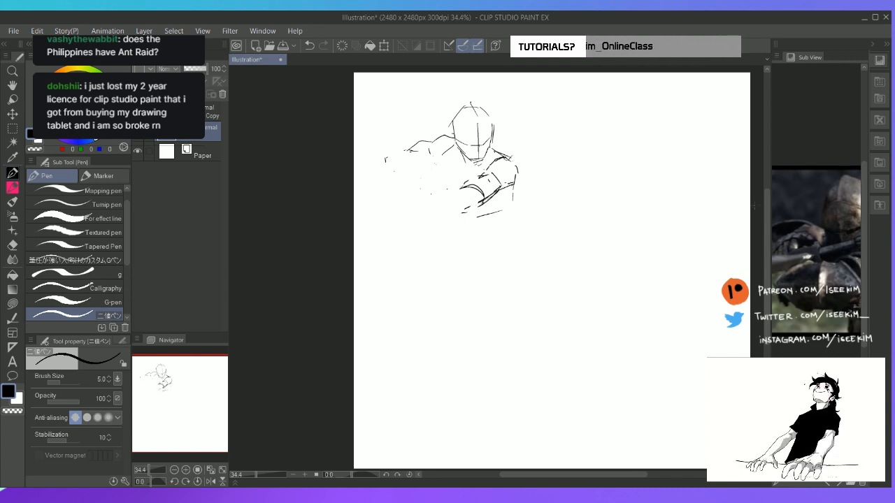
Check the armour reference, erase the remaining arm lines over the chest, and redraw a broad, rounded torso with its right shoulder
left_click_drag(830, 249, 789, 229)
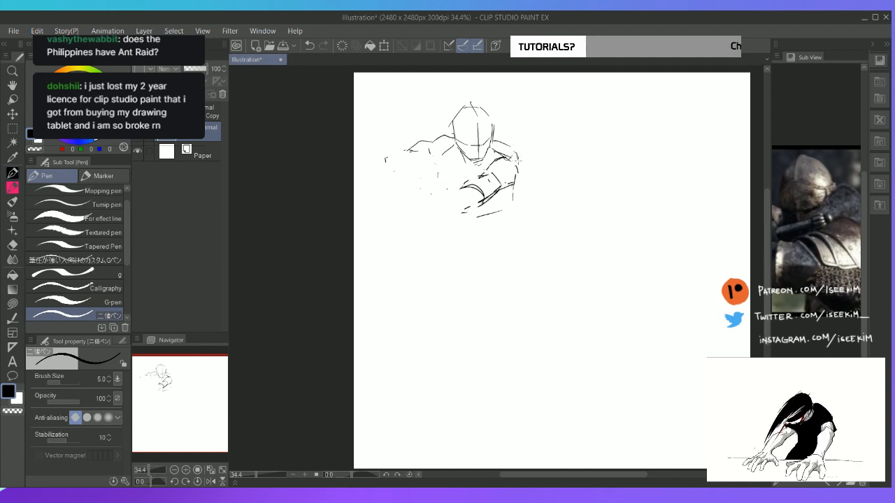
key("e")
mouse_move(439, 177)
left_mouse_down()
mouse_move(463, 202)
mouse_move(512, 170)
mouse_move(449, 202)
mouse_move(475, 195)
mouse_move(479, 206)
mouse_move(516, 170)
left_mouse_up()
key("p")
mouse_move(494, 142)
left_mouse_down()
mouse_move(513, 158)
mouse_move(521, 186)
left_mouse_up()
mouse_move(442, 171)
left_mouse_down()
mouse_move(459, 204)
mouse_move(521, 200)
left_mouse_up()
left_click_drag(526, 174, 518, 204)
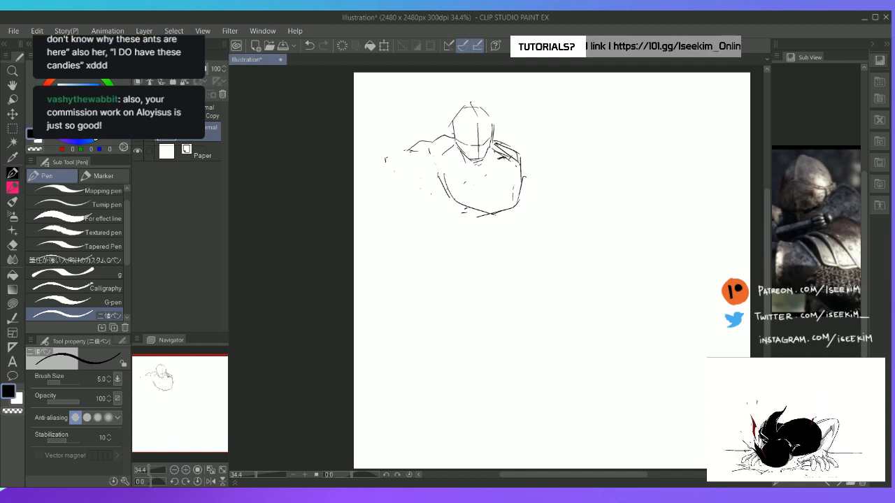
left_click(197, 494)
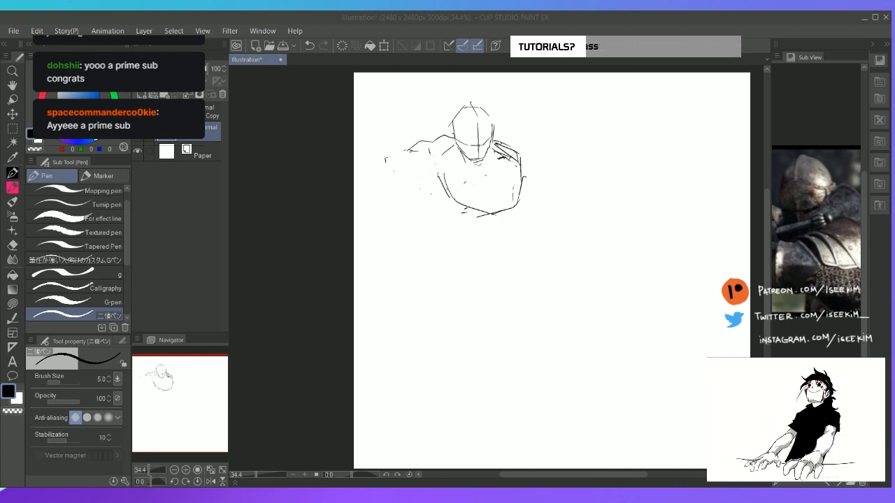
key("alt+Tab")
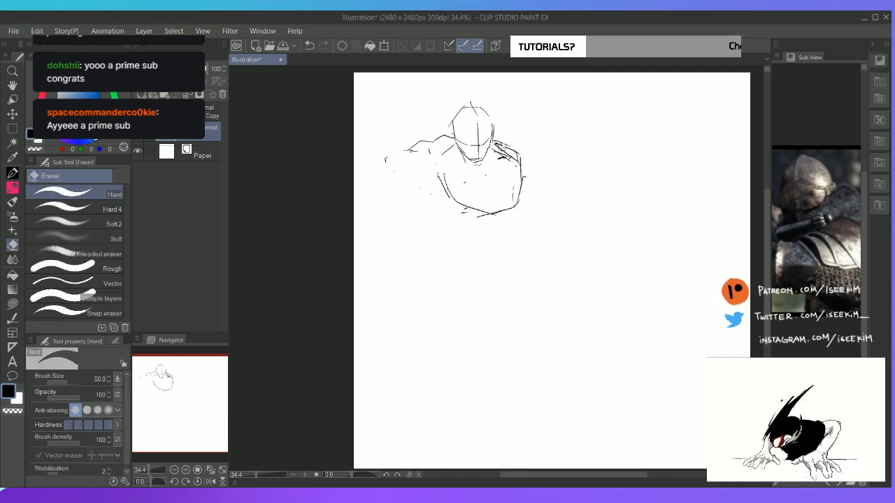
Erase the rough right shoulder and redraw it as a rounded cap beside the neck
mouse_move(508, 149)
left_mouse_down()
mouse_move(492, 158)
mouse_move(487, 176)
left_mouse_up()
key("alt+Tab")
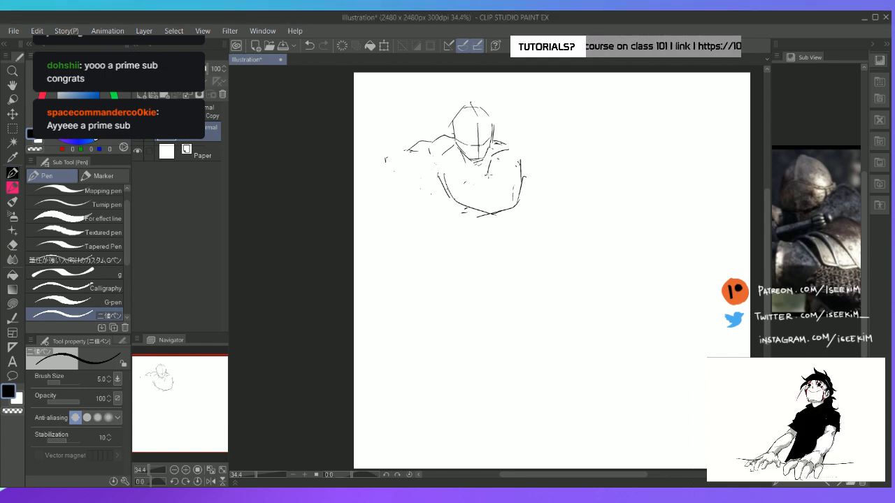
mouse_move(488, 175)
left_mouse_down()
mouse_move(511, 178)
mouse_move(521, 166)
left_mouse_up()
left_click_drag(521, 166, 512, 180)
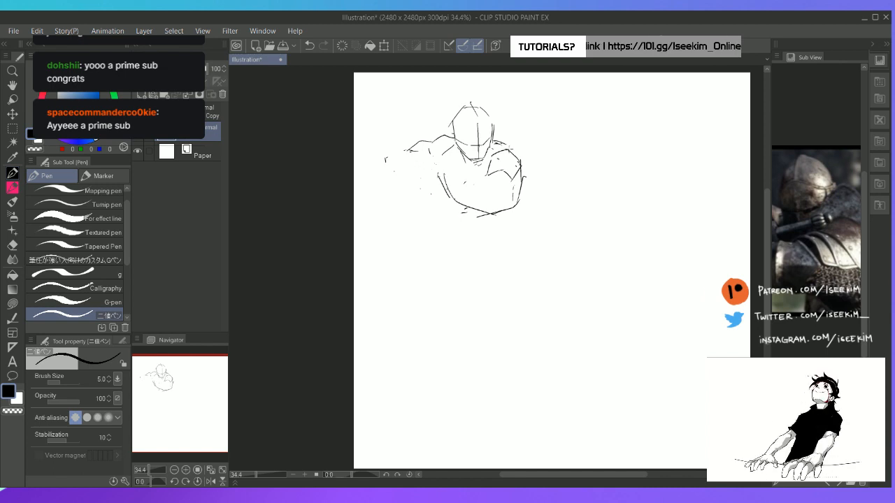
Refine the right shoulder's contour and block in the upper arm descending from it along the torso
mouse_move(502, 145)
left_mouse_down()
mouse_move(524, 177)
mouse_move(479, 178)
mouse_move(467, 192)
mouse_move(494, 198)
mouse_move(489, 188)
mouse_move(473, 188)
mouse_move(487, 202)
left_mouse_up()
key("e")
key("p")
mouse_move(488, 202)
left_mouse_down()
mouse_move(511, 180)
mouse_move(489, 202)
left_mouse_up()
key("e")
key("p")
key("e")
mouse_move(515, 174)
left_mouse_down()
mouse_move(511, 181)
mouse_move(513, 168)
mouse_move(492, 174)
mouse_move(499, 167)
left_mouse_up()
key("p")
key("e")
key("p")
Draw the upper arm's inner edge slanting down toward the elbow and erase the torso's lower curve
mouse_move(506, 166)
left_mouse_down()
mouse_move(511, 179)
mouse_move(495, 196)
mouse_move(471, 187)
mouse_move(489, 199)
mouse_move(443, 168)
mouse_move(439, 187)
mouse_move(475, 204)
left_mouse_up()
key("e")
key("p")
mouse_move(428, 177)
left_mouse_down()
mouse_move(481, 213)
mouse_move(435, 168)
mouse_move(427, 171)
mouse_move(460, 194)
mouse_move(433, 173)
mouse_move(447, 170)
mouse_move(462, 178)
mouse_move(464, 198)
mouse_move(484, 208)
left_mouse_up()
key("e")
key("p")
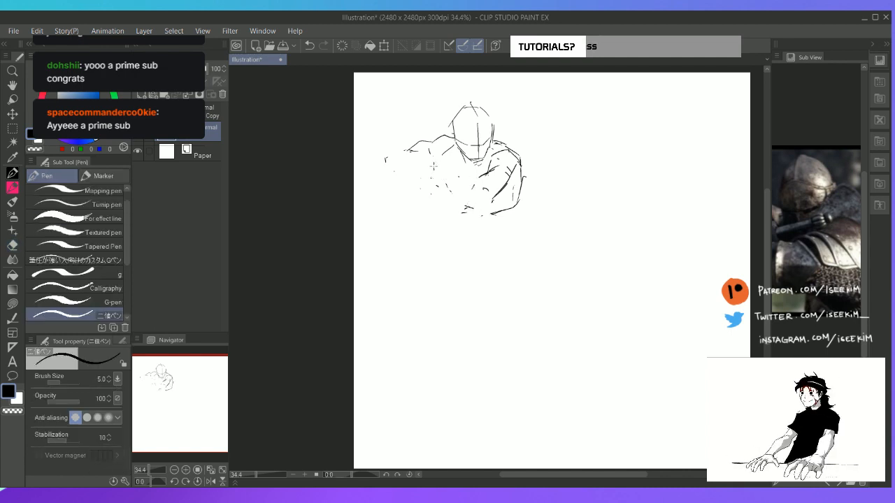
Sketch a fist in front of the chest with a bent forearm running from it to the lowered elbow
mouse_move(436, 185)
left_mouse_down()
mouse_move(452, 192)
mouse_move(430, 176)
mouse_move(438, 188)
mouse_move(460, 170)
mouse_move(451, 182)
mouse_move(461, 189)
left_mouse_up()
mouse_move(442, 192)
left_mouse_down()
mouse_move(476, 193)
mouse_move(489, 203)
mouse_move(472, 215)
mouse_move(498, 196)
left_mouse_up()
mouse_move(503, 186)
left_mouse_down()
mouse_move(512, 180)
mouse_move(485, 214)
mouse_move(490, 192)
left_mouse_up()
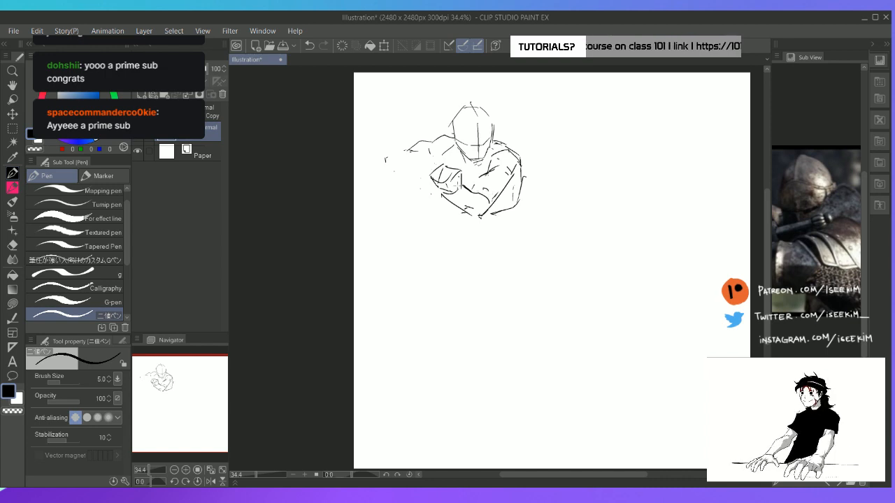
Erase the fist and sketch a sword hilt with a crossguard in front of the left shoulder
key("e")
mouse_move(451, 168)
left_mouse_down()
mouse_move(433, 190)
mouse_move(467, 169)
mouse_move(409, 159)
left_mouse_up()
key("p")
mouse_move(410, 163)
left_mouse_down()
mouse_move(439, 175)
mouse_move(449, 166)
mouse_move(435, 180)
left_mouse_up()
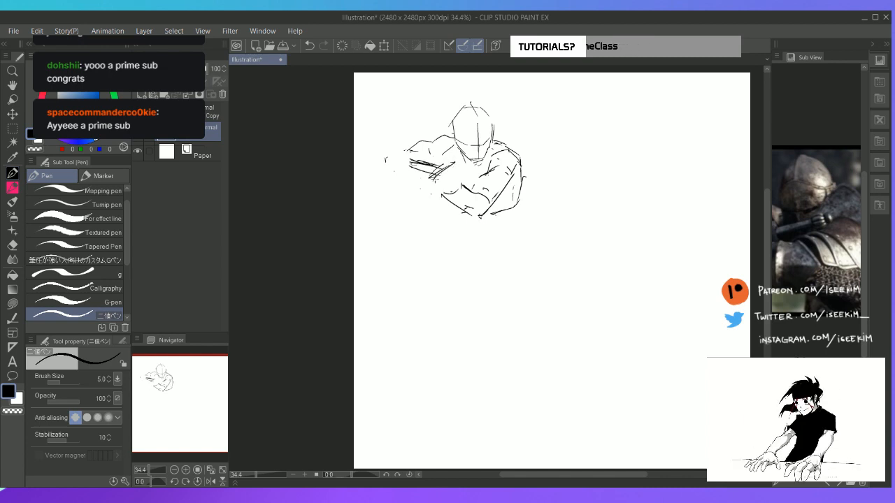
Sketch a long sword blade extending from the hilt across the chest to a pointed tip beyond the right shoulder
left_click_drag(496, 165, 485, 176)
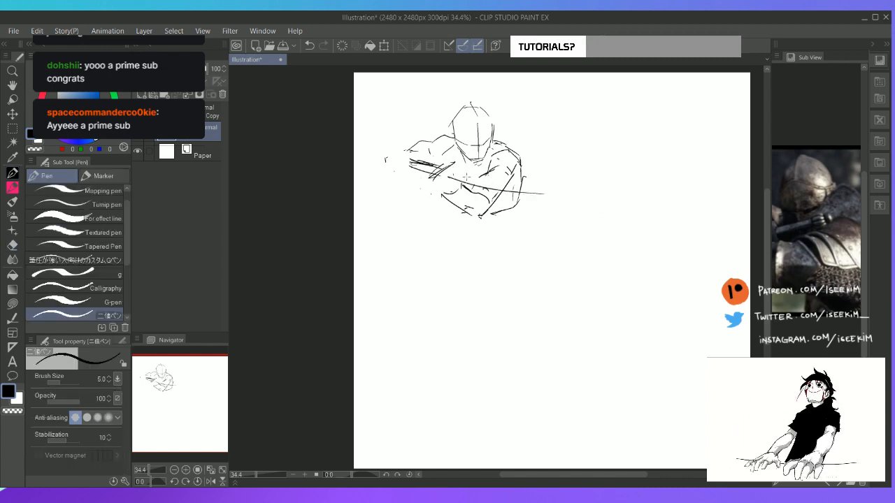
mouse_move(453, 174)
left_mouse_down()
mouse_move(637, 207)
mouse_move(612, 223)
left_mouse_up()
key("e")
left_click_drag(488, 179, 615, 198)
key("p")
left_click_drag(505, 184, 606, 209)
key("e")
key("p")
left_click_drag(607, 210, 625, 223)
mouse_move(632, 224)
left_mouse_down()
mouse_move(602, 225)
mouse_move(527, 188)
left_mouse_up()
Add the blade's upper edge as a long straight line converging at the sword's tip
key("e")
key("r")
left_click_drag(611, 151, 661, 292)
key("p")
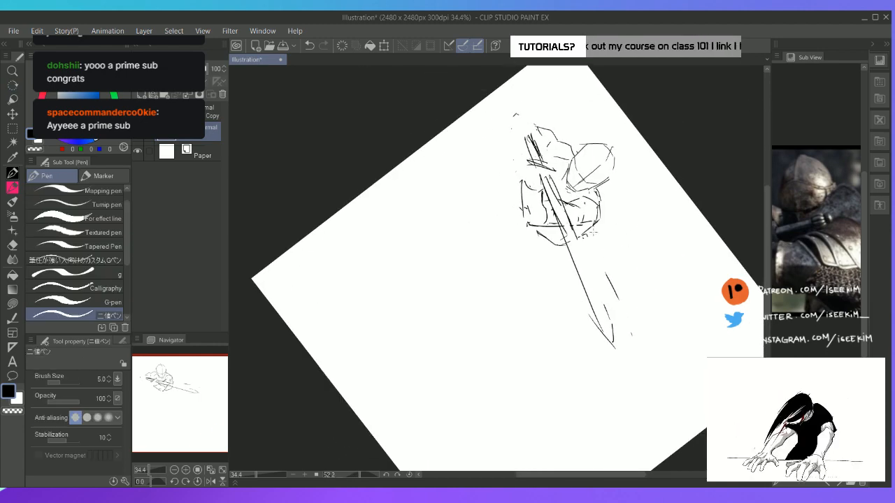
left_click_drag(576, 233, 606, 306)
left_click_drag(591, 269, 610, 317)
key("ctrl+at")
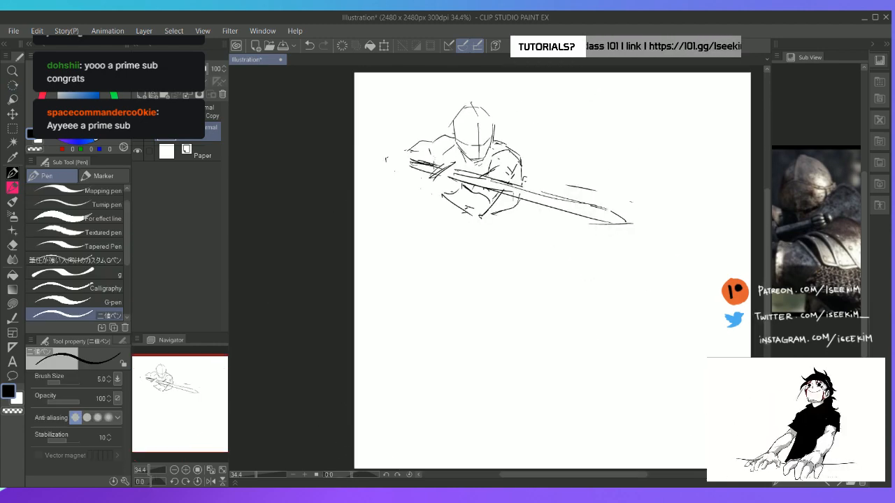
Erase the old wrist lines, sketch a hand gripping beneath the crossguard, and extend its forearm outline
key("e")
left_click_drag(444, 196, 461, 186)
key("p")
mouse_move(433, 159)
left_mouse_down()
mouse_move(421, 183)
mouse_move(449, 187)
mouse_move(435, 160)
mouse_move(467, 187)
mouse_move(445, 192)
left_mouse_up()
mouse_move(431, 181)
left_mouse_down()
mouse_move(424, 186)
mouse_move(436, 196)
mouse_move(414, 183)
mouse_move(436, 192)
left_mouse_up()
key("e")
key("p")
mouse_move(431, 189)
left_mouse_down()
mouse_move(450, 185)
mouse_move(465, 198)
mouse_move(440, 196)
left_mouse_up()
key("e")
key("p")
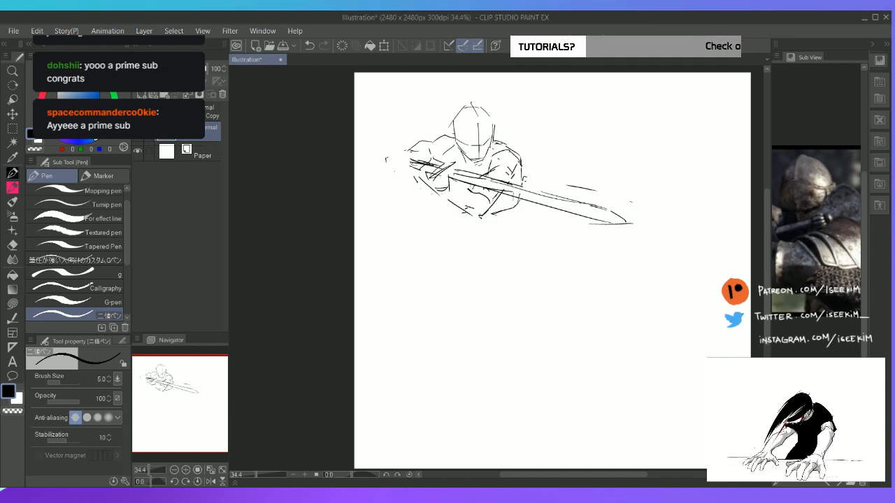
Sketch a second fist with finger divisions around the outer end of the sword hilt
mouse_move(401, 156)
left_mouse_down()
mouse_move(421, 151)
mouse_move(396, 169)
mouse_move(410, 173)
left_mouse_up()
mouse_move(411, 155)
left_mouse_down()
mouse_move(414, 178)
mouse_move(414, 161)
left_mouse_up()
key("e")
key("p")
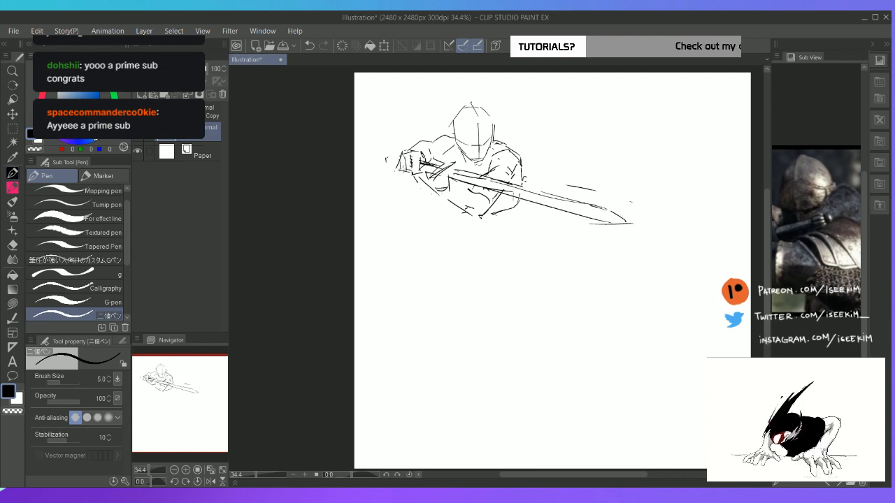
left_click_drag(402, 173, 408, 181)
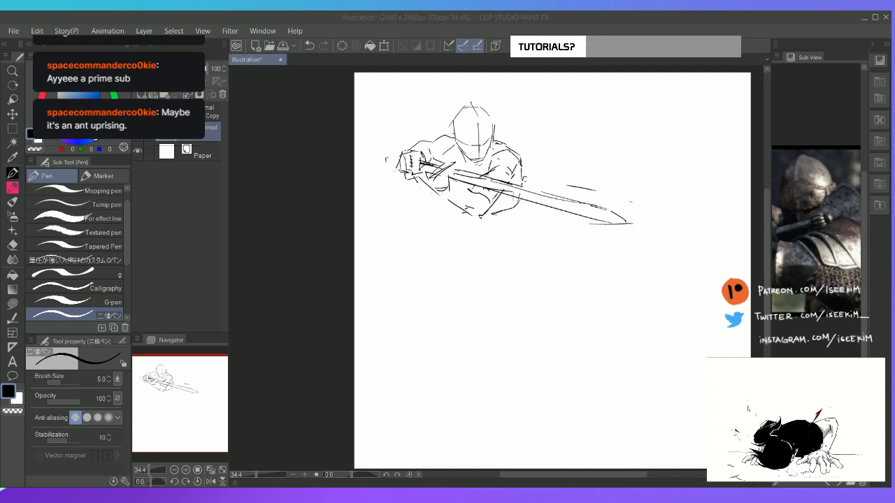
left_click(575, 32)
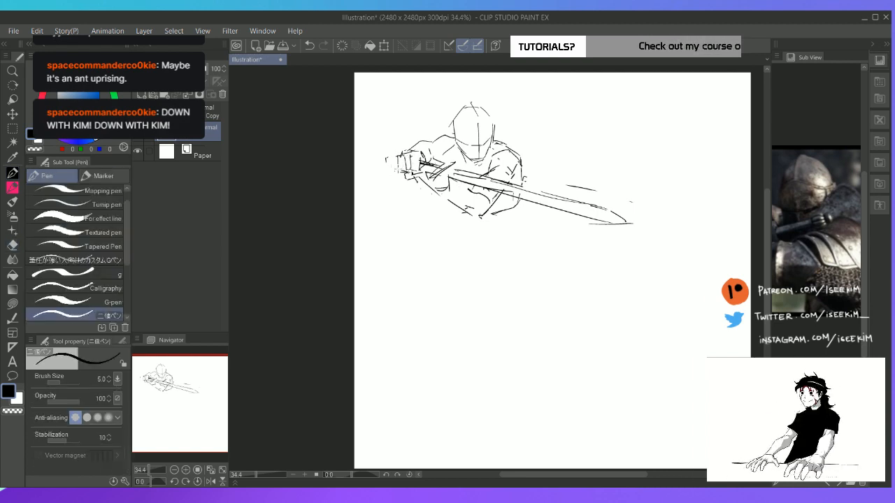
left_click_drag(397, 159, 401, 174)
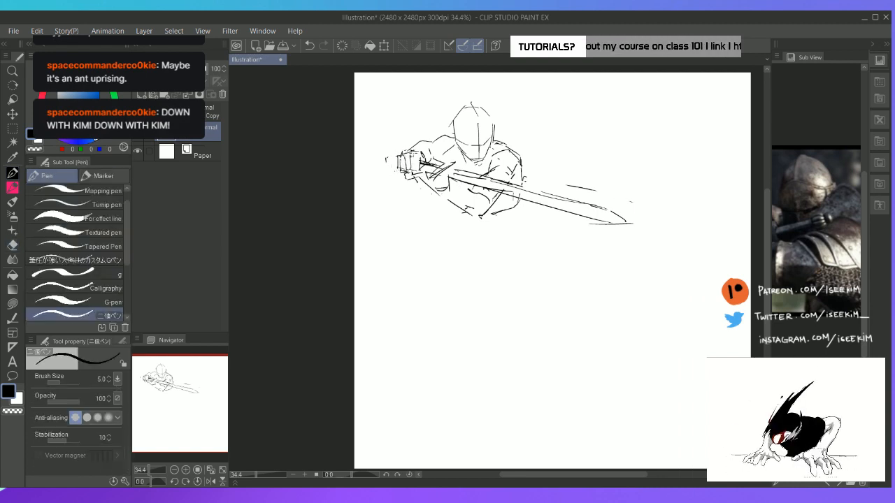
Erase part of the left shoulder's contour and sketch the raised arm's pointed elbow behind the second fist
key("e")
mouse_move(430, 141)
left_mouse_down()
mouse_move(414, 144)
mouse_move(446, 156)
mouse_move(406, 149)
mouse_move(380, 161)
mouse_move(392, 178)
mouse_move(412, 183)
left_mouse_up()
key("p")
key("e")
key("p")
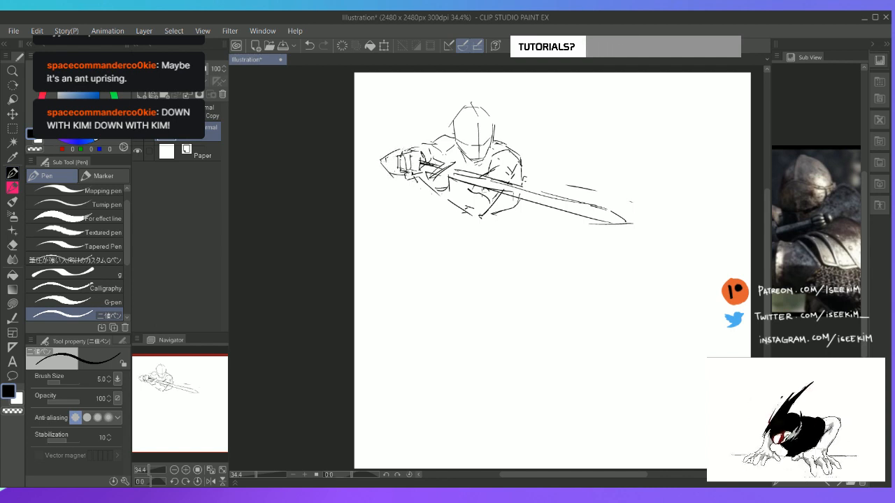
Redraw the left shoulder nearer the neck with its upper arm extending outward, and erase the second fist
key("e")
mouse_move(394, 147)
left_mouse_down()
mouse_move(381, 160)
mouse_move(395, 174)
mouse_move(415, 146)
mouse_move(449, 150)
mouse_move(432, 137)
mouse_move(452, 147)
mouse_move(442, 146)
left_mouse_up()
key("p")
key("e")
key("p")
key("e")
key("p")
mouse_move(451, 139)
left_mouse_down()
mouse_move(436, 146)
mouse_move(421, 138)
mouse_move(441, 138)
mouse_move(386, 166)
mouse_move(395, 183)
left_mouse_up()
key("e")
key("p")
Erase the hilt and crossguard lines and reshape the front hand at the base of the blade
mouse_move(428, 145)
left_mouse_down()
mouse_move(442, 135)
mouse_move(455, 143)
mouse_move(421, 150)
mouse_move(411, 170)
mouse_move(451, 171)
left_mouse_up()
key("e")
key("p")
key("e")
key("p")
key("e")
key("p")
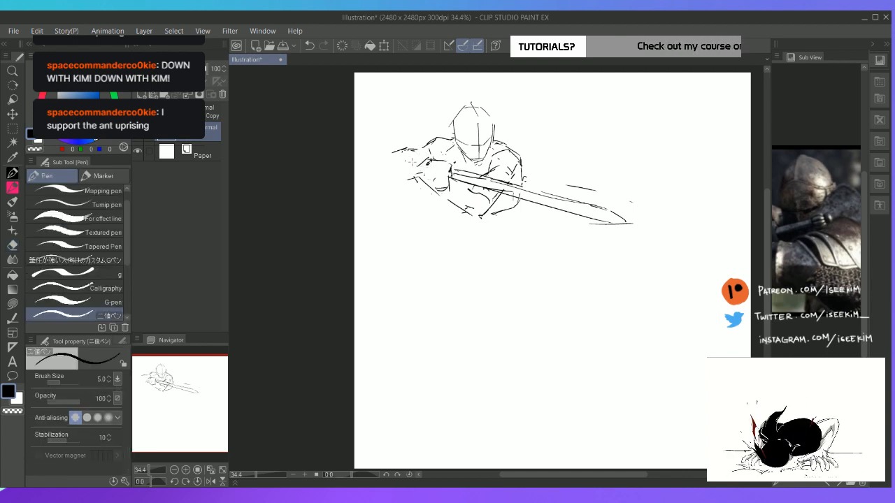
Undo the last arm stroke and outline the raised left arm as a closed form bending at a blunt elbow
mouse_move(404, 154)
left_mouse_down()
mouse_move(427, 159)
mouse_move(413, 171)
mouse_move(424, 142)
mouse_move(443, 152)
mouse_move(387, 174)
mouse_move(412, 175)
left_mouse_up()
key("ctrl+z")
key("e")
key("p")
key("e")
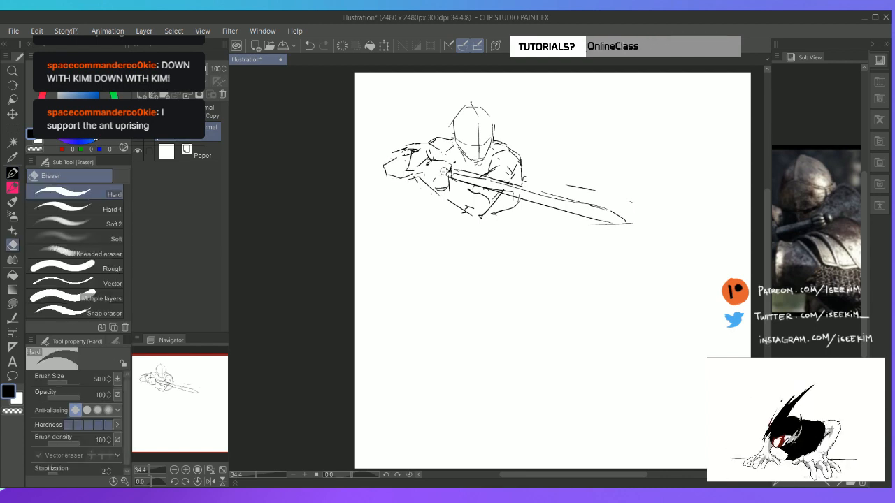
key("p")
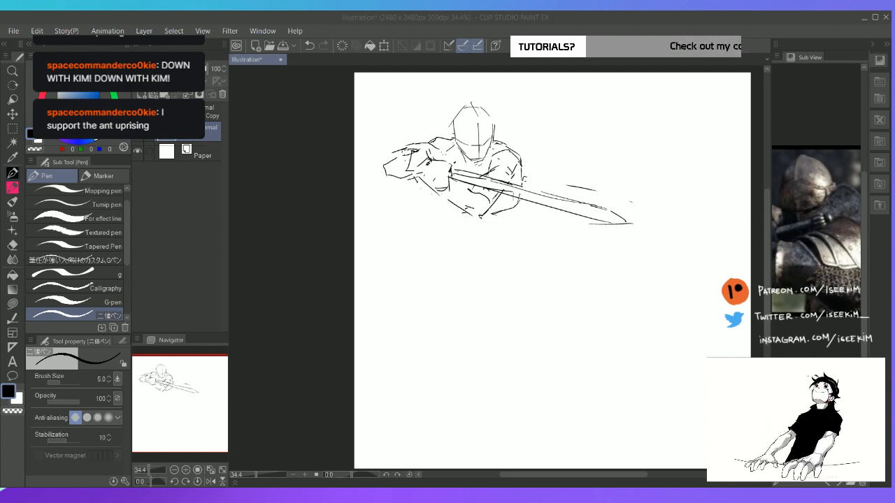
Draw parallel finger strokes across the front hand gripping the sword
left_click(474, 35)
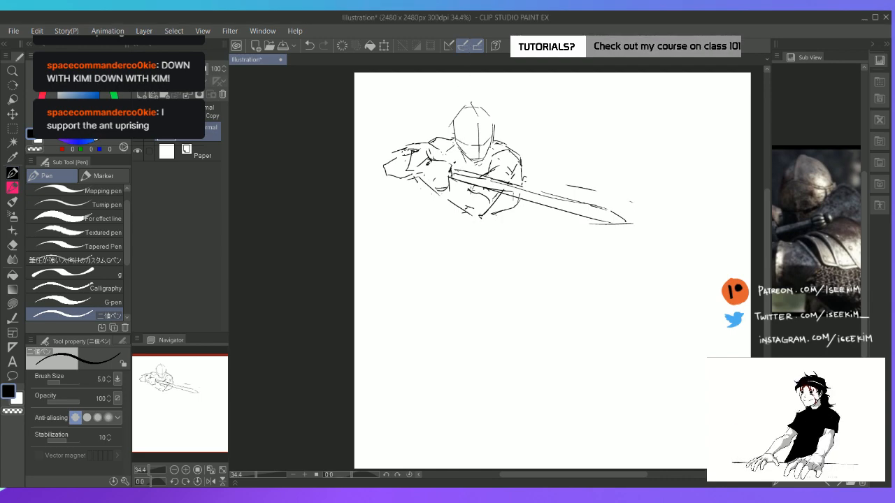
key("space")
left_click_drag(470, 248, 431, 241)
key("e")
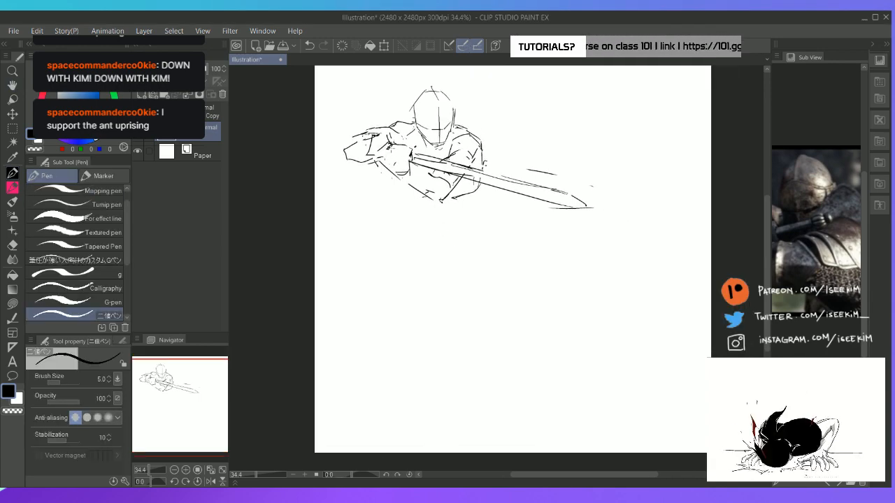
key("p")
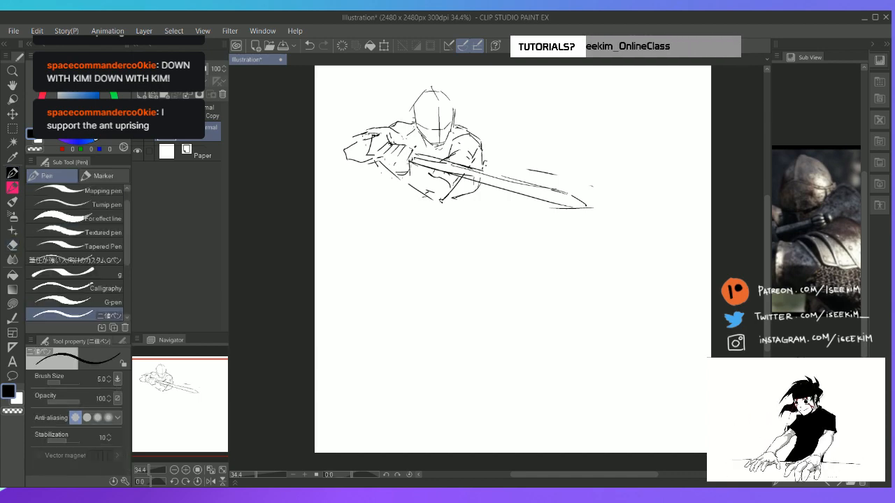
Clean up the lines below the blade and redraw the front forearm's outline from the hand to the lowered elbow
key("e")
mouse_move(409, 166)
left_mouse_down()
mouse_move(412, 175)
mouse_move(397, 179)
mouse_move(435, 175)
mouse_move(413, 186)
mouse_move(437, 201)
mouse_move(450, 195)
left_mouse_up()
key("p")
key("e")
key("p")
key("e")
key("p")
key("e")
key("p")
key("e")
key("p")
Add short thumb and knuckle strokes to the upper side of the gripping hand
left_click_drag(413, 142, 417, 151)
mouse_move(404, 141)
left_mouse_down()
mouse_move(418, 147)
mouse_move(401, 147)
left_mouse_up()
mouse_move(410, 143)
left_mouse_down()
mouse_move(401, 150)
mouse_move(415, 147)
left_mouse_up()
key("e")
key("p")
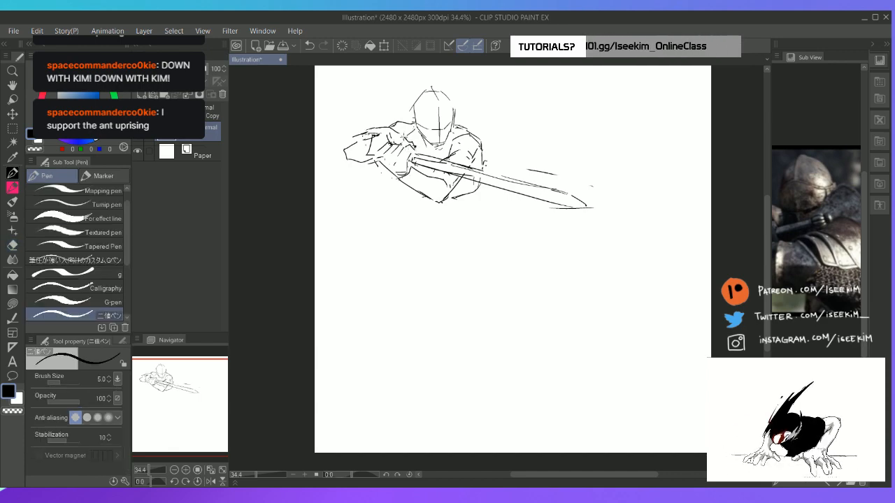
Sharpen the gripping hand's contour and sketch an angular wrist section between it and the raised elbow
key("e")
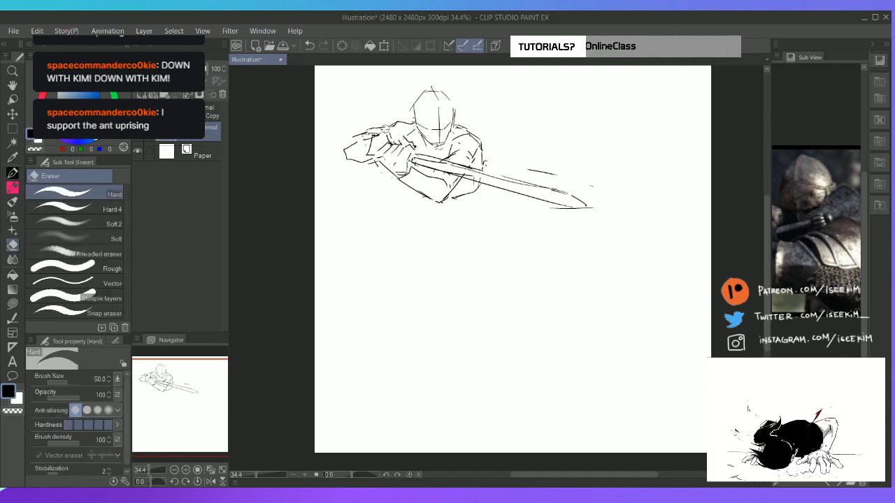
key("r")
left_click_drag(403, 99, 335, 136)
key("p")
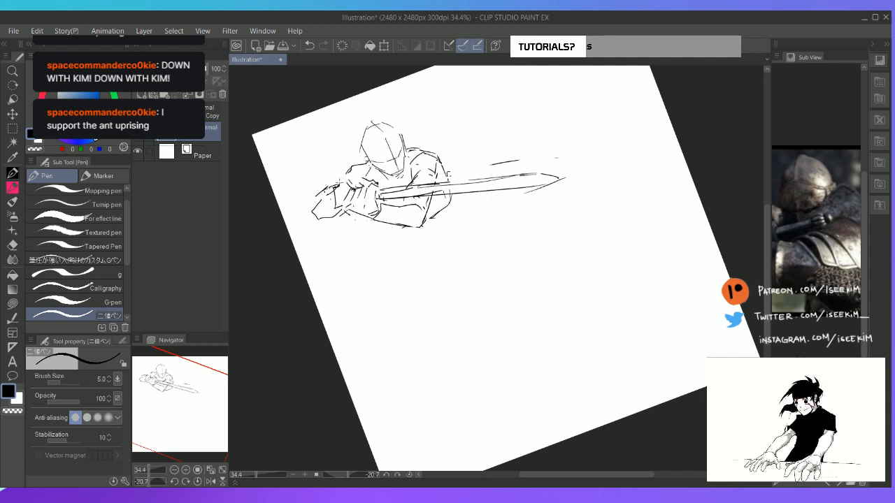
mouse_move(345, 179)
left_mouse_down()
mouse_move(317, 196)
mouse_move(353, 173)
mouse_move(332, 191)
mouse_move(344, 196)
mouse_move(326, 200)
mouse_move(333, 212)
mouse_move(338, 194)
mouse_move(345, 206)
mouse_move(357, 196)
mouse_move(351, 192)
left_mouse_up()
key("e")
key("p")
key("e")
key("p")
left_click_drag(348, 207, 355, 212)
key("ctrl+at")
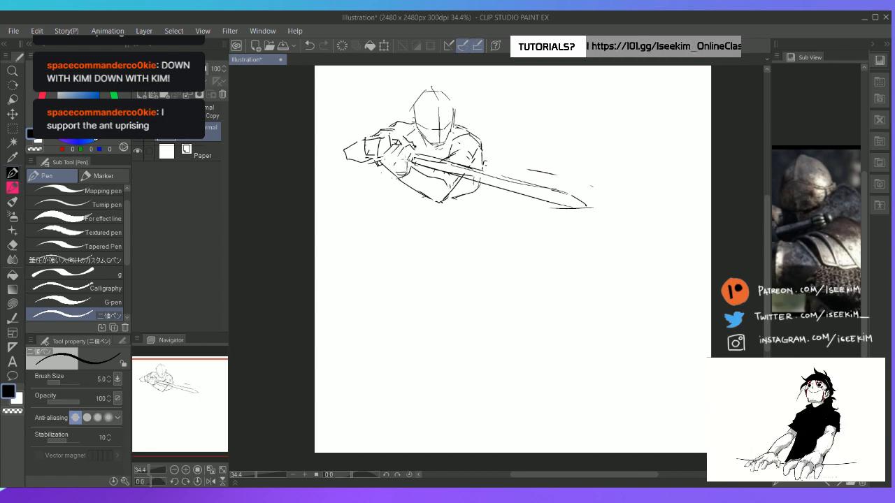
Erase the raised arm's elbow, wrist section and left shoulder line around the gripping hand
key("e")
left_click_drag(376, 140, 361, 158)
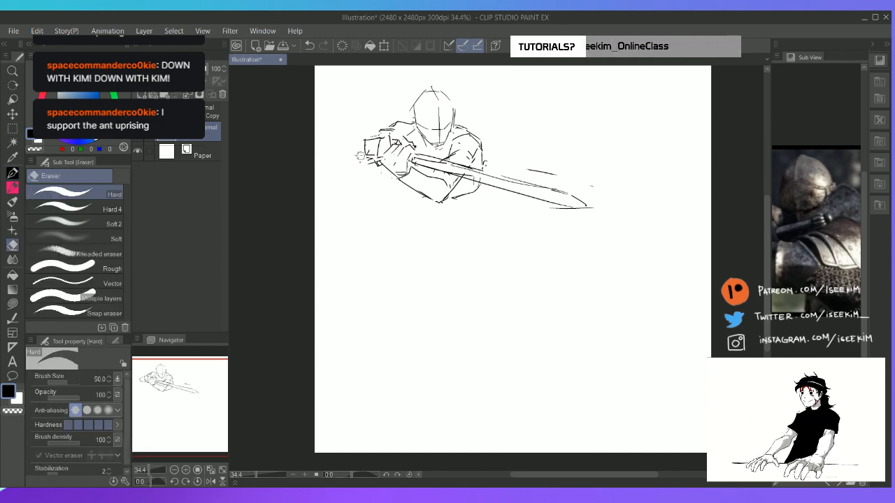
key("p")
key("e")
mouse_move(399, 123)
left_mouse_down()
mouse_move(367, 143)
mouse_move(369, 157)
left_mouse_up()
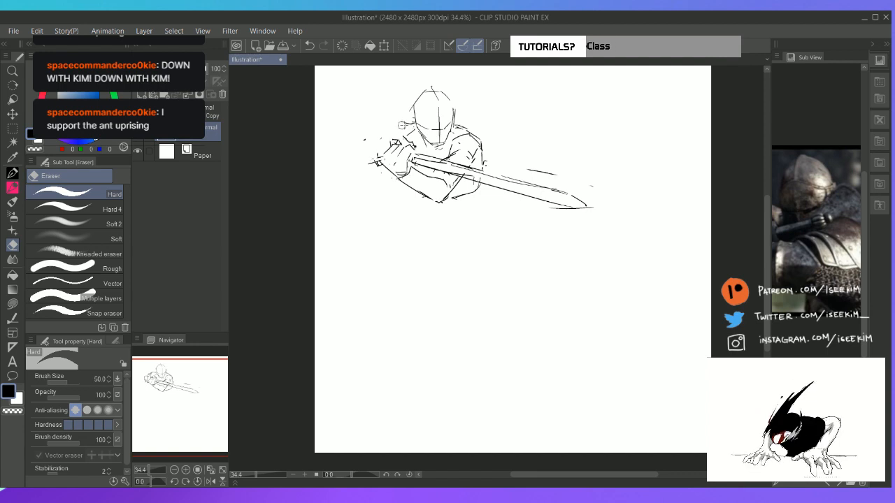
key("p")
key("e")
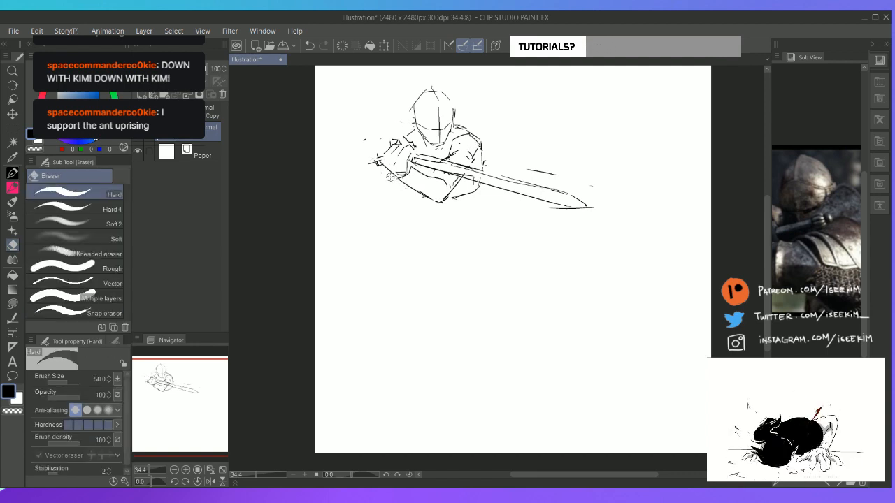
Erase part of the lower forearm outline and redraw the left shoulder with its raised arm ending in a pointed elbow
key("p")
mouse_move(391, 176)
left_mouse_down()
mouse_move(412, 191)
mouse_move(404, 177)
mouse_move(419, 166)
left_mouse_up()
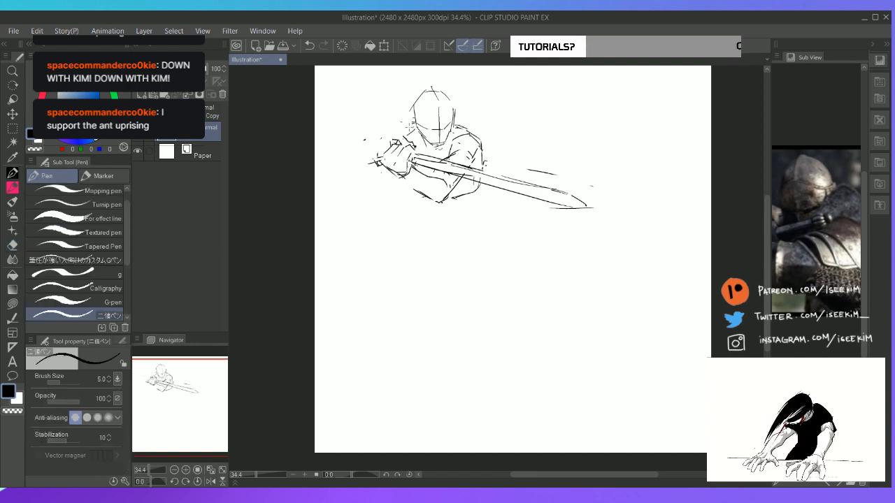
mouse_move(414, 125)
left_mouse_down()
mouse_move(386, 137)
mouse_move(379, 125)
mouse_move(350, 130)
mouse_move(360, 147)
mouse_move(375, 127)
mouse_move(411, 123)
left_mouse_up()
key("e")
key("p")
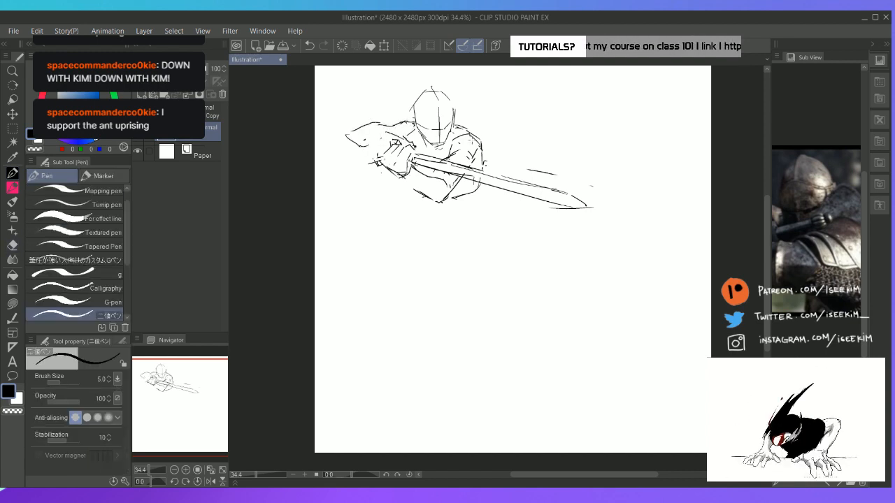
Sketch the second hand as a rounded fist between the raised elbow and the front hand
key("e")
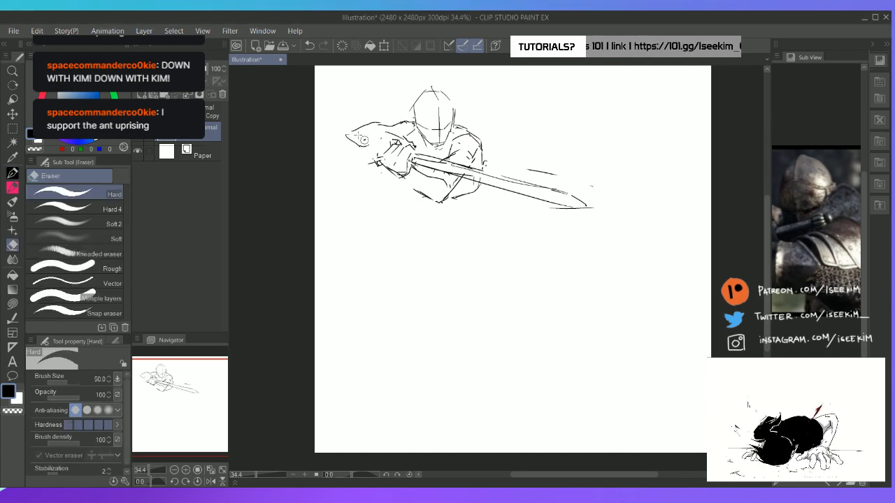
mouse_move(361, 130)
left_mouse_down()
mouse_move(349, 134)
mouse_move(375, 124)
mouse_move(405, 138)
mouse_move(367, 145)
mouse_move(385, 150)
mouse_move(368, 150)
mouse_move(376, 163)
mouse_move(396, 135)
mouse_move(369, 143)
mouse_move(376, 155)
mouse_move(372, 136)
mouse_move(397, 131)
mouse_move(373, 155)
left_mouse_up()
key("p")
key("e")
key("p")
key("e")
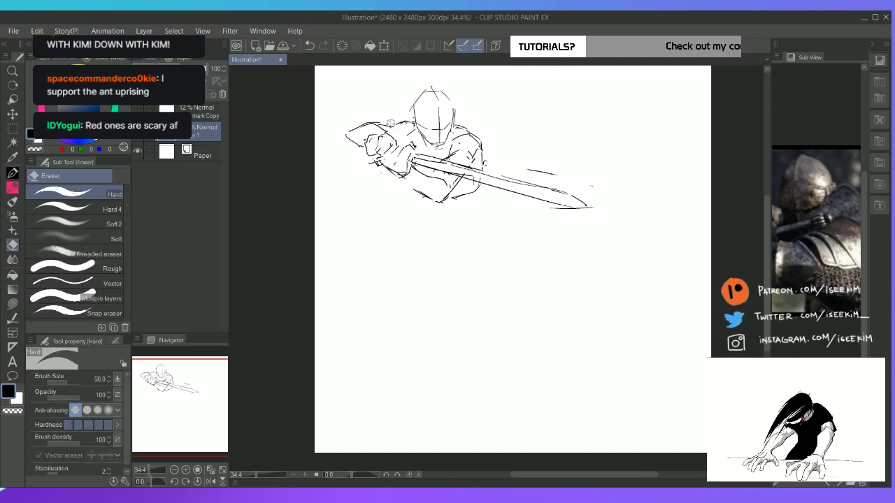
Erase the rough shoulder line beside the head and redraw it running into the raised arm
key("p")
mouse_move(381, 121)
left_mouse_down()
mouse_move(397, 130)
mouse_move(414, 120)
left_mouse_up()
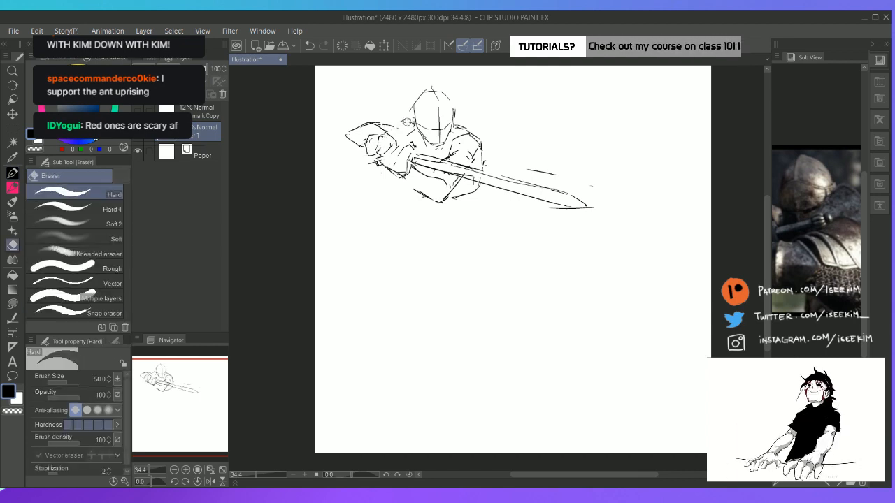
key("r")
left_click_drag(420, 82, 330, 215)
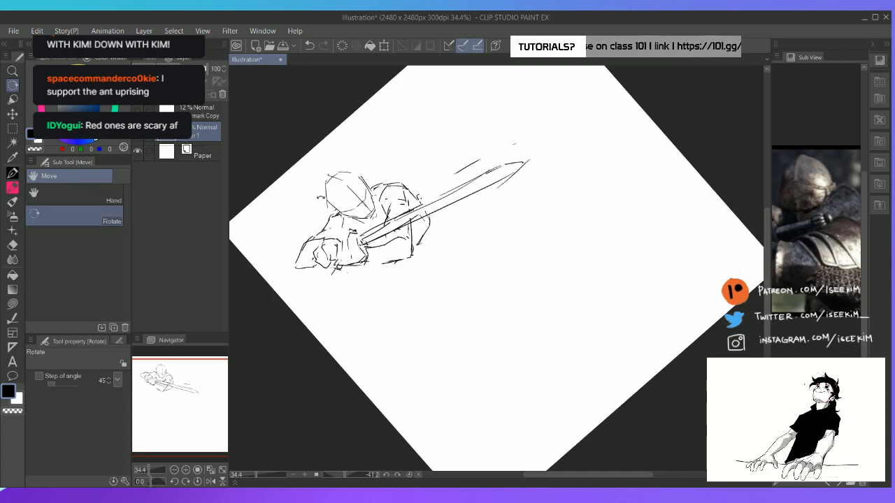
key("p")
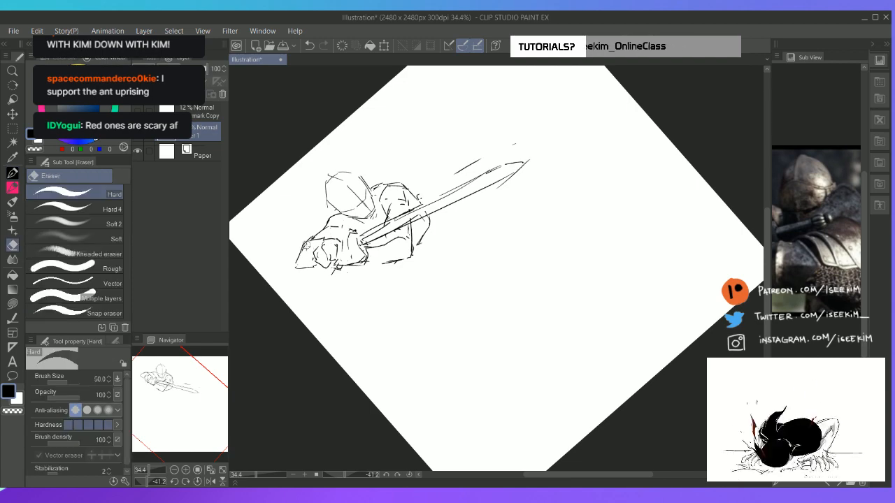
key("ctrl+at")
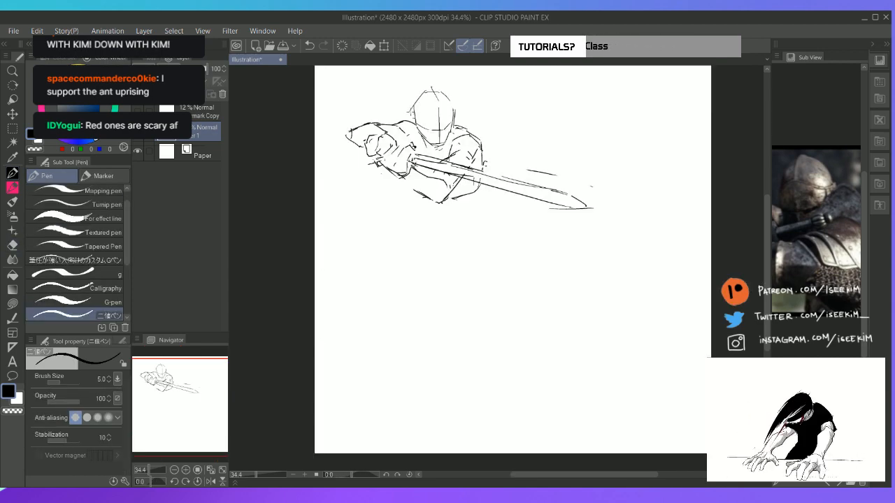
Erase the outer edge of the shoulder above the blade and redraw it slightly fuller
key("e")
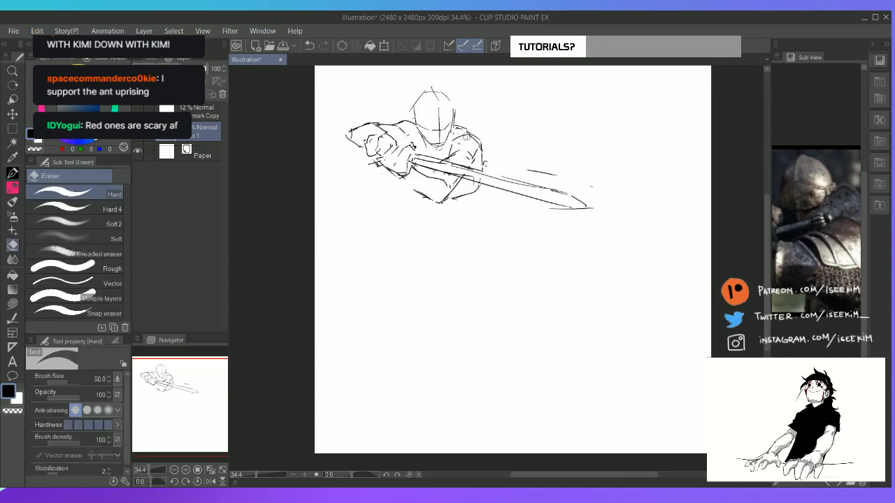
mouse_move(466, 137)
left_mouse_down()
mouse_move(479, 150)
mouse_move(459, 159)
mouse_move(473, 158)
mouse_move(456, 146)
mouse_move(480, 141)
mouse_move(483, 165)
left_mouse_up()
key("p")
Lasso the head, shift it slightly away from the raised arm, and clear the selection
key("m")
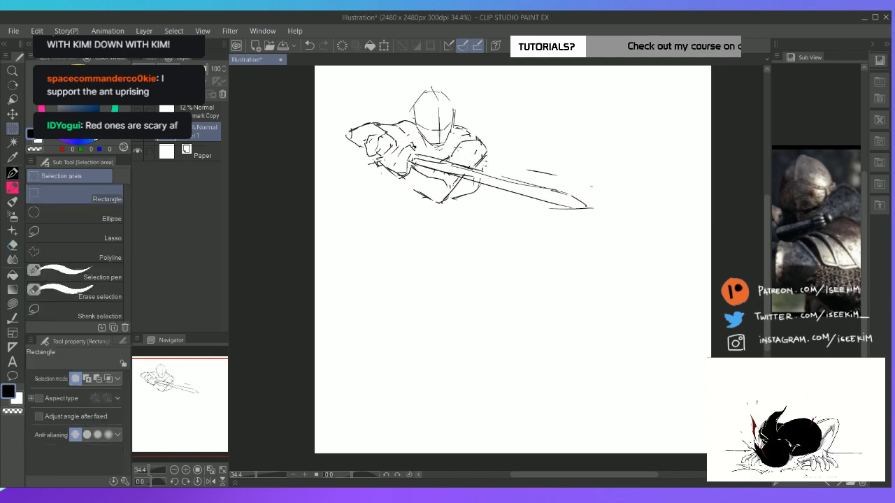
key("m")
key("m")
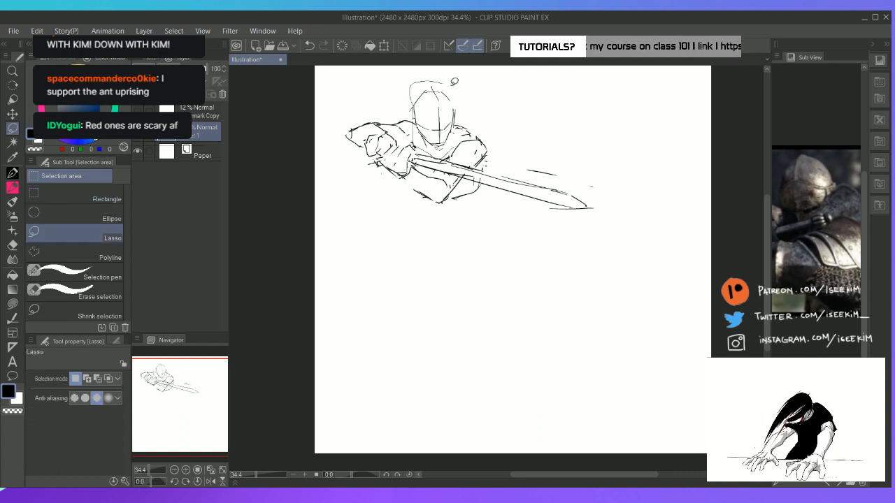
mouse_move(454, 82)
left_mouse_down()
mouse_move(451, 141)
mouse_move(418, 150)
mouse_move(458, 132)
left_mouse_up()
key("k")
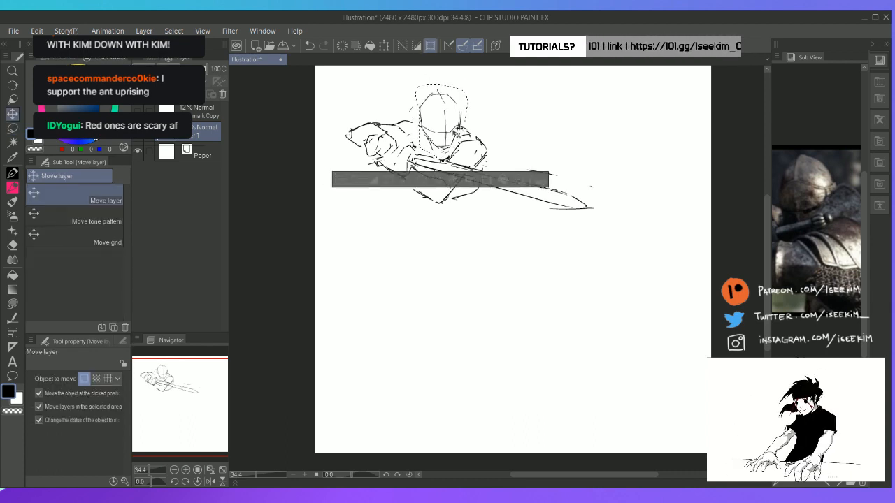
key("ctrl+d")
Redraw the neck and chin edge beneath the shifted head and the chest line toward the lower forearm
key("p")
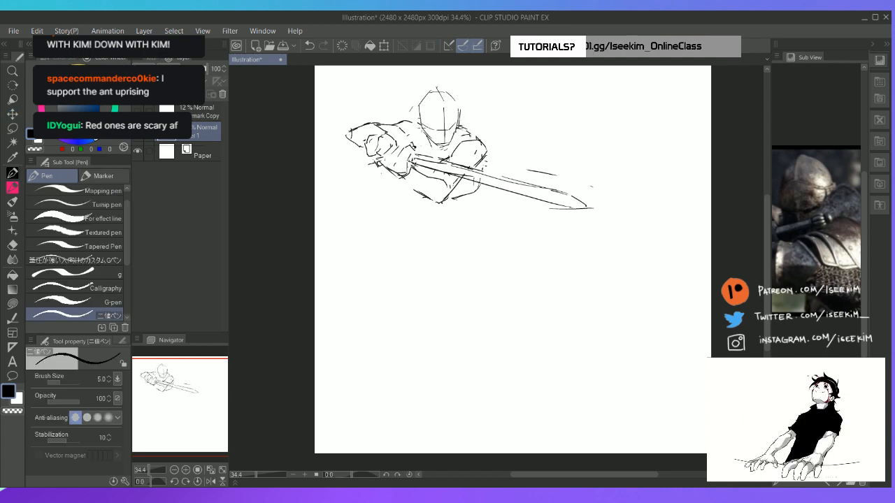
mouse_move(463, 129)
left_mouse_down()
mouse_move(487, 143)
mouse_move(433, 147)
mouse_move(439, 153)
left_mouse_up()
key("e")
key("p")
mouse_move(430, 139)
left_mouse_down()
mouse_move(439, 153)
mouse_move(481, 142)
mouse_move(456, 149)
mouse_move(454, 161)
mouse_move(441, 157)
mouse_move(450, 167)
mouse_move(483, 167)
mouse_move(446, 203)
mouse_move(454, 198)
left_mouse_up()
key("e")
key("p")
Refine the forearm contour under the blade and add sloping neck-to-shoulder lines on both sides of the head
key("e")
key("p")
key("e")
key("p")
key("e")
key("p")
key("e")
key("p")
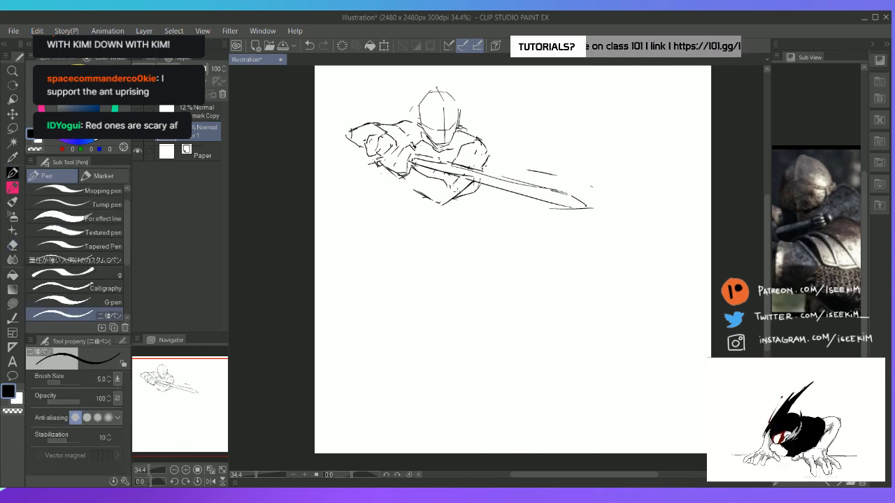
key("e")
key("p")
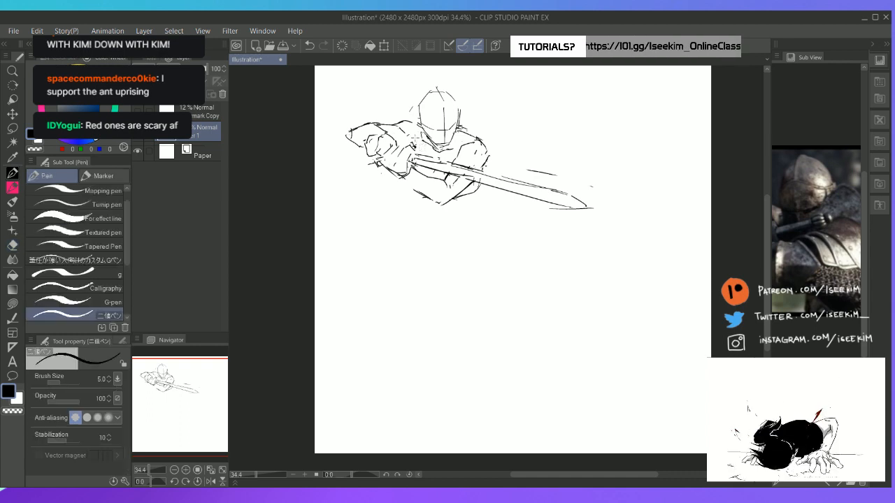
left_click_drag(421, 128, 411, 147)
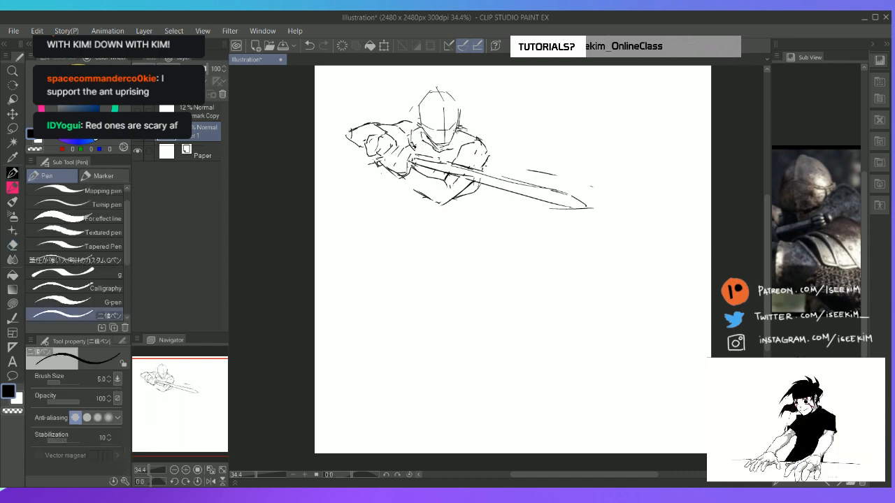
mouse_move(456, 129)
left_mouse_down()
mouse_move(487, 174)
mouse_move(481, 198)
left_mouse_up()
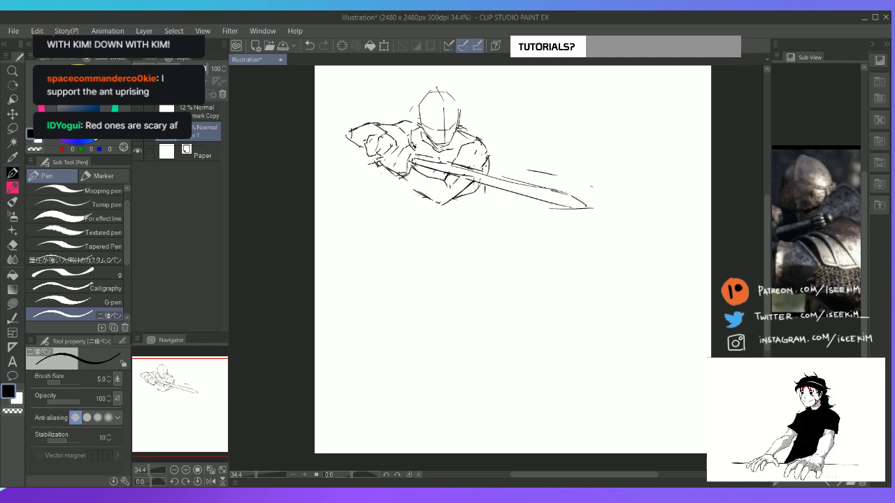
Sketch the torso sides from beneath the arms down to a curved waistline
mouse_move(398, 173)
left_mouse_down()
mouse_move(428, 201)
mouse_move(405, 234)
mouse_move(451, 243)
mouse_move(474, 237)
left_mouse_up()
left_click_drag(482, 186, 475, 241)
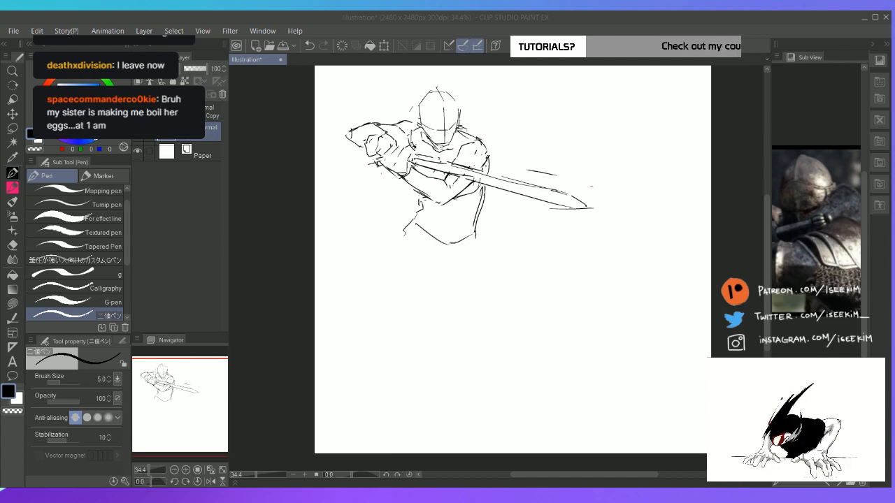
Erase the rough waistline and redraw it higher and tighter across the bottom of the torso
left_click_drag(823, 229, 789, 245)
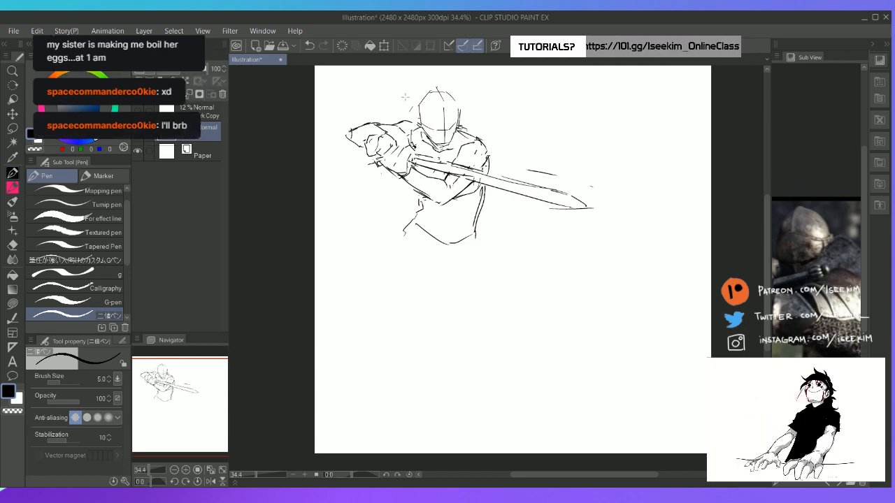
key("e")
mouse_move(417, 219)
left_mouse_down()
mouse_move(404, 235)
mouse_move(418, 223)
mouse_move(444, 241)
mouse_move(475, 233)
left_mouse_up()
key("p")
key("e")
key("p")
key("e")
key("p")
mouse_move(426, 214)
left_mouse_down()
mouse_move(453, 229)
mouse_move(422, 232)
left_mouse_up()
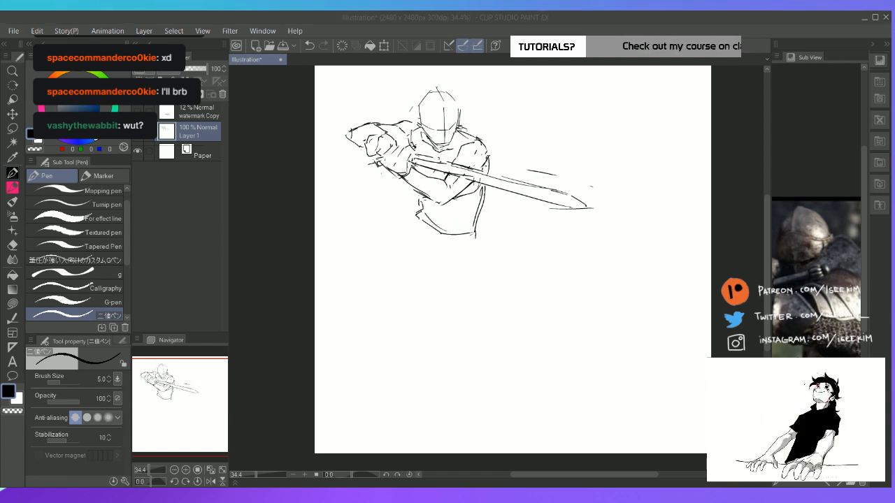
Draw a second curved line below the waist to form a belt band and close its outer end
mouse_move(419, 219)
left_mouse_down()
mouse_move(432, 240)
mouse_move(473, 246)
mouse_move(490, 235)
left_mouse_up()
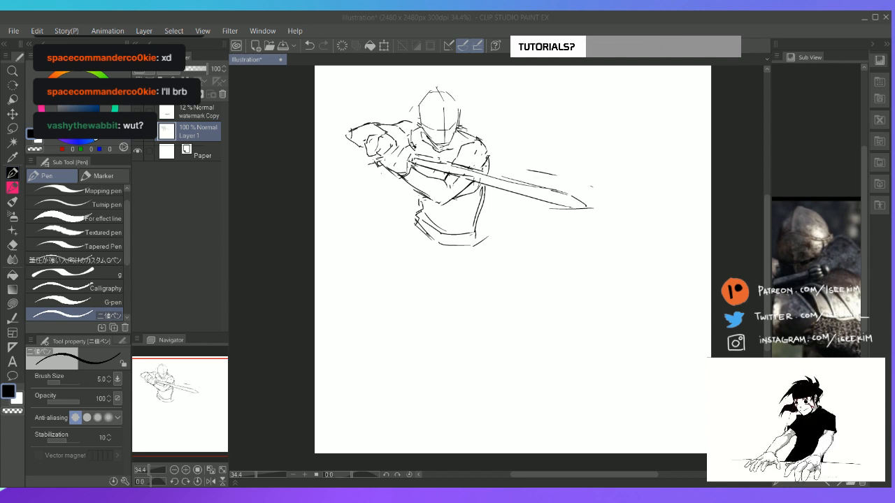
left_click(467, 17)
key("space")
left_click_drag(475, 223, 452, 221)
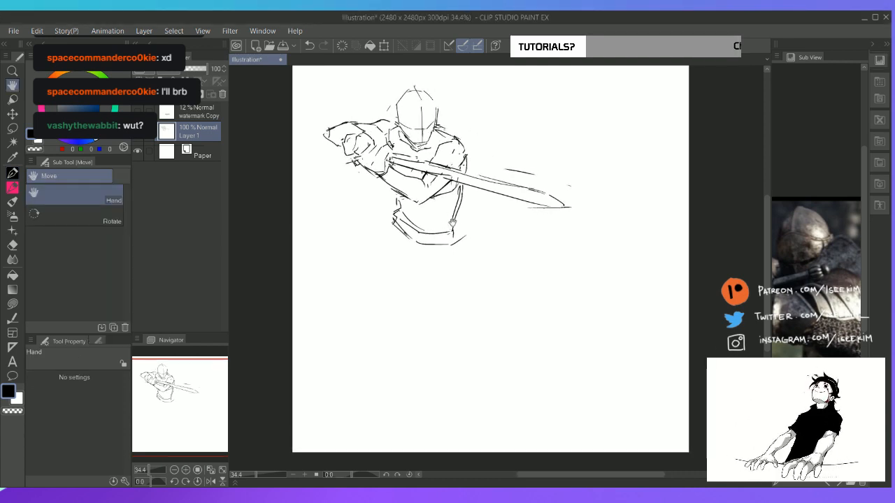
key("e")
key("p")
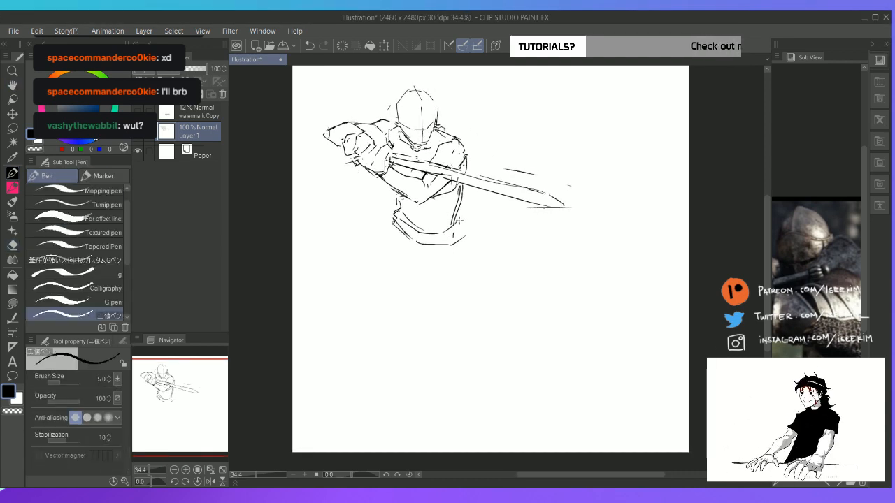
left_click_drag(462, 227, 449, 241)
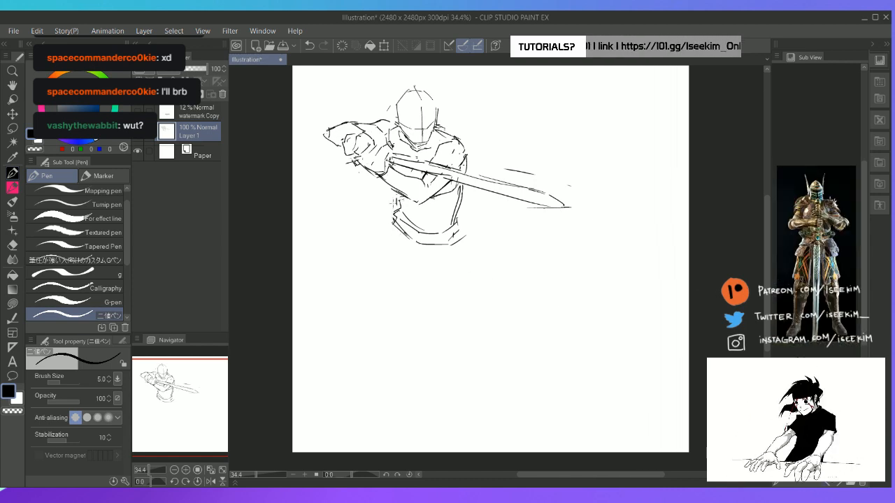
Add short lines behind the waist, a belt detail in front, and a first thigh line angling away from the hip
left_click_drag(394, 203, 377, 210)
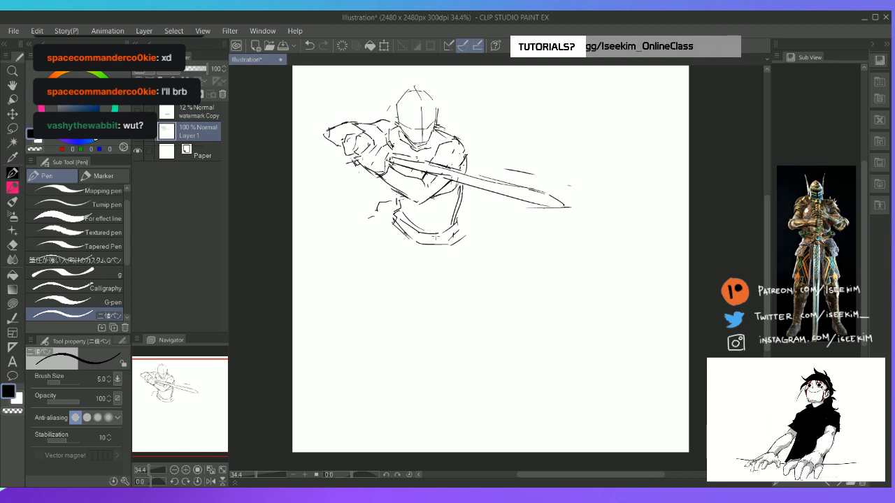
left_click_drag(435, 238, 468, 246)
left_click_drag(379, 229, 343, 251)
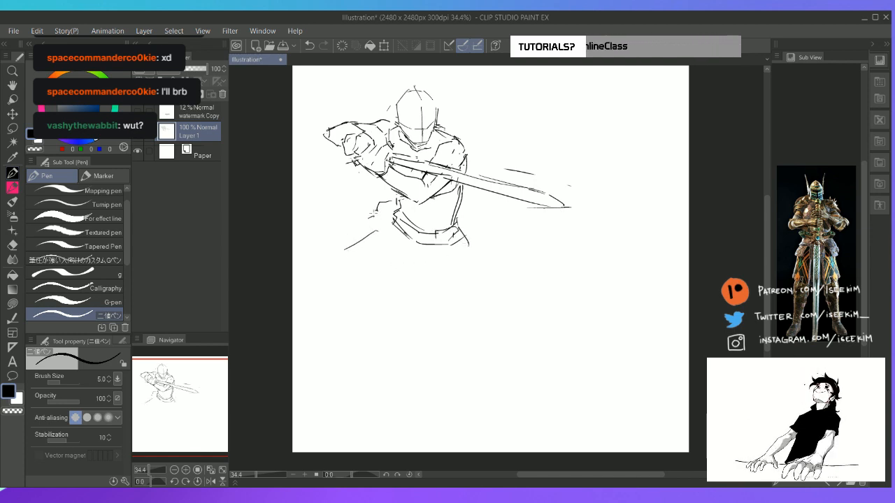
Sketch the bent leg's raised thigh and the extended leg from thigh through knee to a pointed lower leg
mouse_move(376, 213)
left_mouse_down()
mouse_move(343, 251)
mouse_move(417, 287)
mouse_move(434, 323)
mouse_move(460, 323)
left_mouse_up()
key("ctrl+z")
mouse_move(400, 277)
left_mouse_down()
mouse_move(406, 323)
mouse_move(437, 339)
left_mouse_up()
mouse_move(457, 248)
left_mouse_down()
mouse_move(465, 327)
mouse_move(444, 346)
mouse_move(479, 333)
mouse_move(497, 370)
left_mouse_up()
mouse_move(438, 351)
left_mouse_down()
mouse_move(479, 371)
mouse_move(495, 391)
left_mouse_up()
key("e")
mouse_move(487, 377)
left_mouse_down()
mouse_move(492, 391)
mouse_move(485, 381)
mouse_move(500, 379)
left_mouse_up()
key("p")
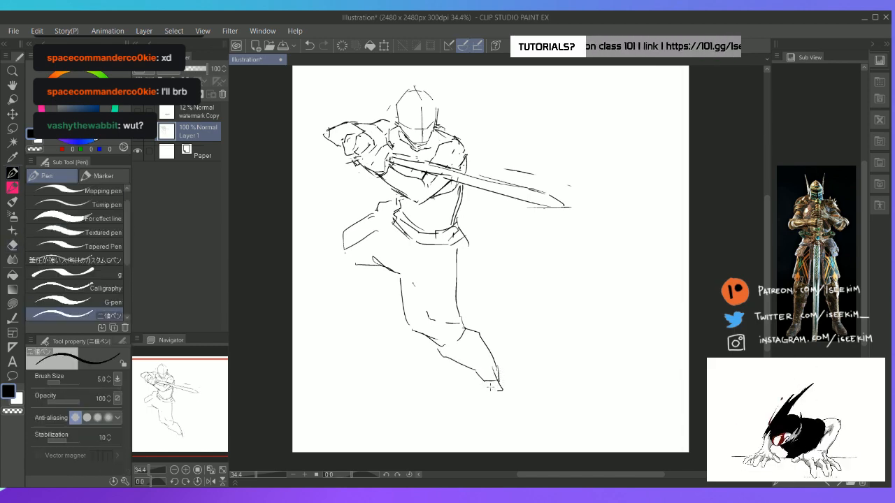
Erase the extended thigh's straight outer line and redraw it as a curve running from the belt to the knee
key("e")
left_click_drag(457, 259, 458, 293)
key("p")
mouse_move(457, 228)
left_mouse_down()
mouse_move(466, 328)
mouse_move(457, 293)
left_mouse_up()
key("e")
key("p")
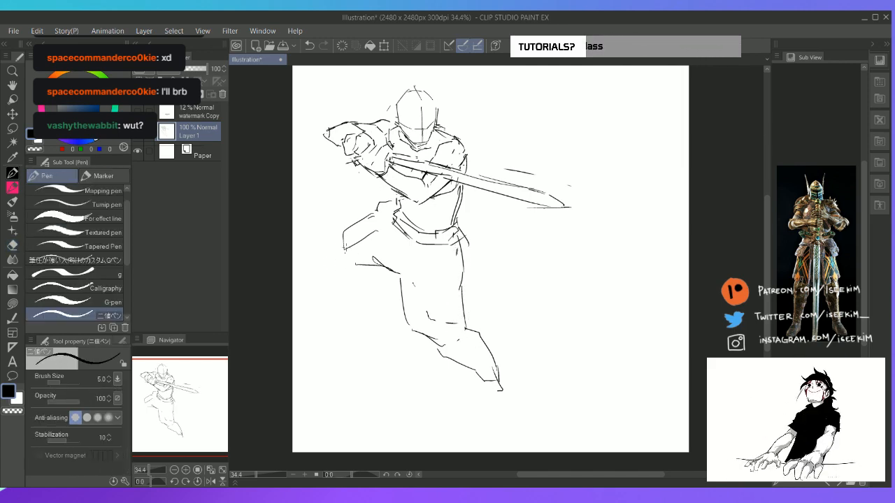
Sketch the bent leg's pointed knee and the start of its lower leg, and reinforce the thigh's upper line
mouse_move(343, 234)
left_mouse_down()
mouse_move(337, 254)
mouse_move(346, 267)
mouse_move(374, 273)
left_mouse_up()
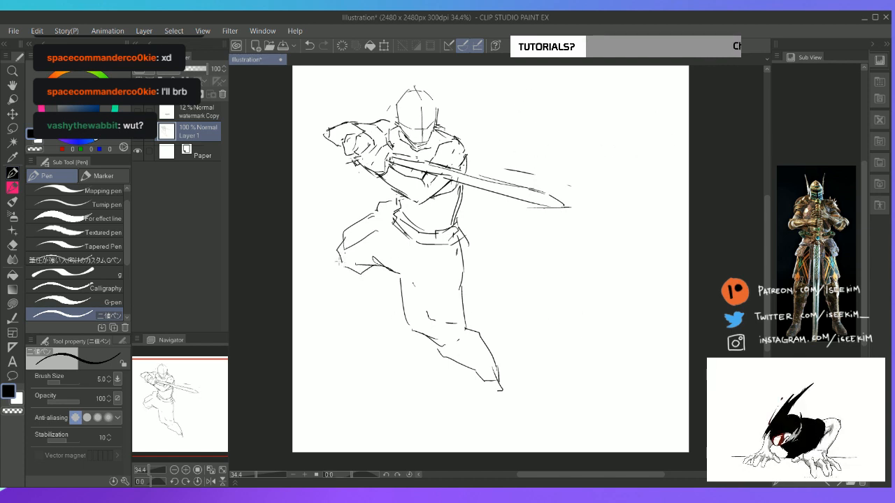
mouse_move(370, 269)
left_mouse_down()
mouse_move(355, 274)
mouse_move(335, 248)
mouse_move(331, 262)
left_mouse_up()
key("e")
key("p")
mouse_move(332, 262)
left_mouse_down()
mouse_move(358, 278)
mouse_move(342, 282)
mouse_move(355, 311)
mouse_move(368, 277)
mouse_move(355, 307)
mouse_move(331, 268)
mouse_move(333, 252)
mouse_move(350, 257)
mouse_move(347, 236)
mouse_move(328, 243)
mouse_move(336, 262)
mouse_move(322, 256)
mouse_move(369, 276)
mouse_move(366, 304)
left_mouse_up()
key("e")
key("p")
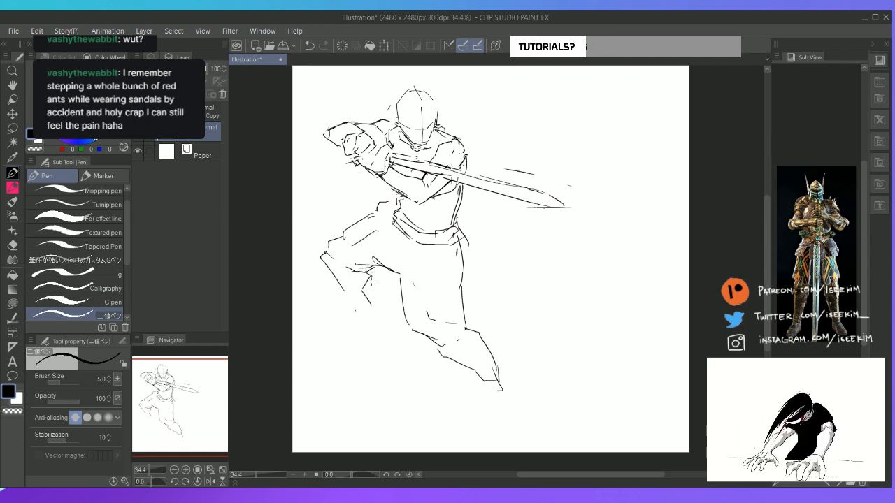
mouse_move(376, 207)
left_mouse_down()
mouse_move(335, 246)
mouse_move(342, 253)
mouse_move(369, 249)
left_mouse_up()
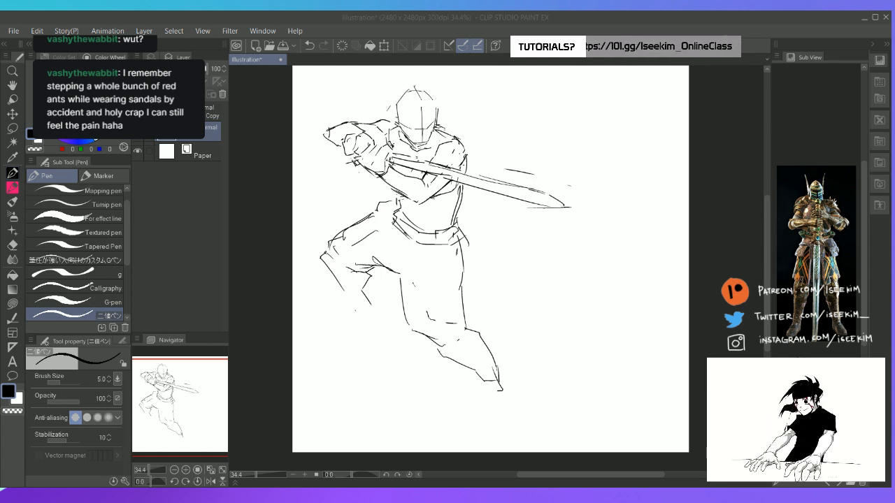
Erase the bent leg's knee and lower leg
left_click(460, 18)
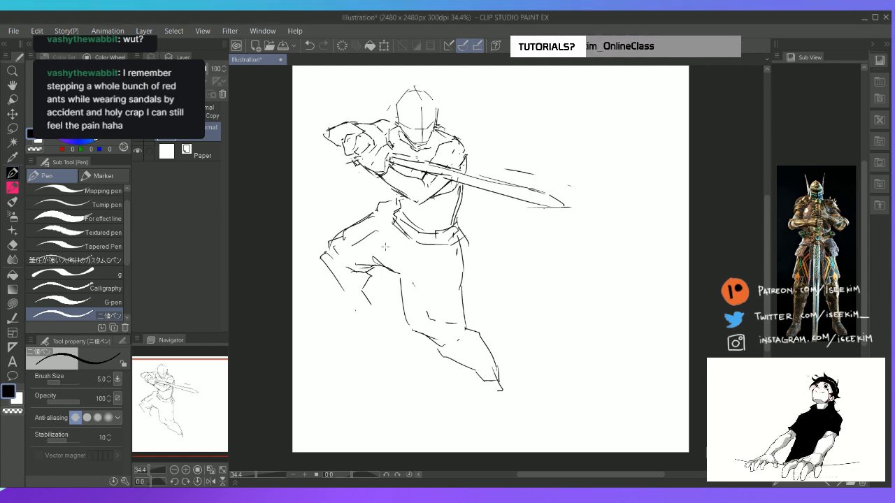
key("e")
mouse_move(362, 279)
left_mouse_down()
mouse_move(367, 292)
mouse_move(319, 256)
mouse_move(323, 264)
left_mouse_up()
key("p")
key("e")
key("p")
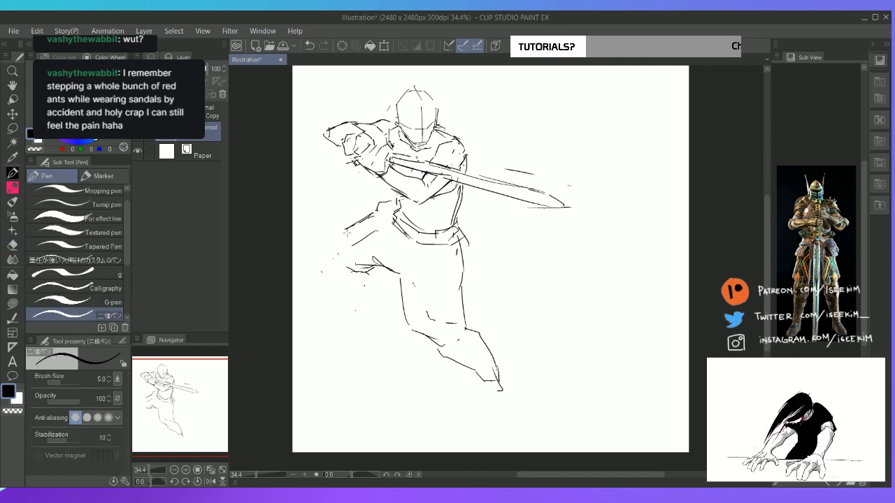
Try a reshaped bent thigh, alternately erasing and redrawing its contour between hip and knee
mouse_move(344, 231)
left_mouse_down()
mouse_move(319, 256)
mouse_move(324, 269)
mouse_move(370, 274)
mouse_move(341, 273)
mouse_move(380, 261)
left_mouse_up()
key("e")
key("p")
key("e")
mouse_move(354, 228)
left_mouse_down()
mouse_move(383, 207)
mouse_move(382, 222)
mouse_move(414, 224)
mouse_move(376, 223)
mouse_move(388, 215)
mouse_move(400, 214)
mouse_move(373, 229)
mouse_move(393, 276)
left_mouse_up()
key("p")
key("e")
key("p")
key("e")
key("p")
key("e")
key("p")
key("e")
key("p")
Draw the crotch line linking the bent leg's hip to the curved top of the extended thigh
mouse_move(381, 230)
left_mouse_down()
mouse_move(379, 262)
mouse_move(402, 281)
mouse_move(432, 259)
left_mouse_up()
key("e")
key("p")
key("e")
key("p")
key("e")
Erase the bent leg's knee and underside and redraw the thigh's upper line sloping down from the belt
left_click_drag(329, 244, 321, 253)
key("p")
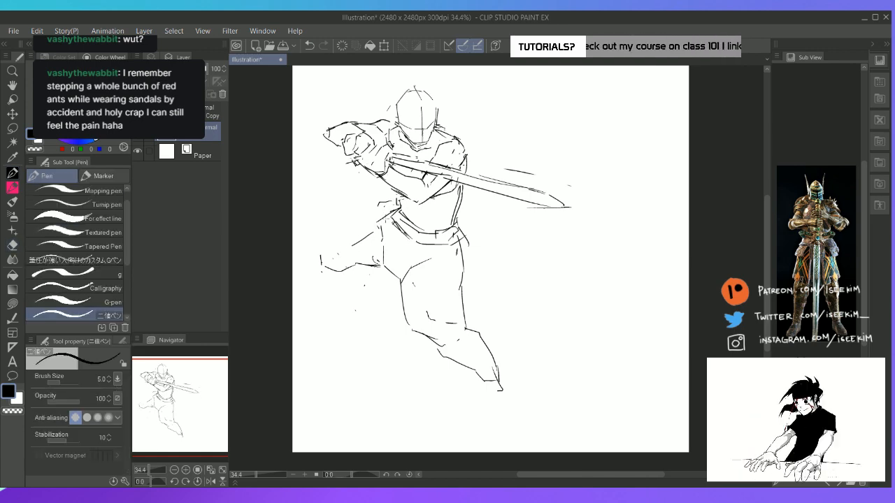
mouse_move(385, 217)
left_mouse_down()
mouse_move(364, 226)
mouse_move(358, 241)
left_mouse_up()
mouse_move(324, 268)
left_mouse_down()
mouse_move(373, 267)
mouse_move(361, 260)
mouse_move(381, 267)
left_mouse_up()
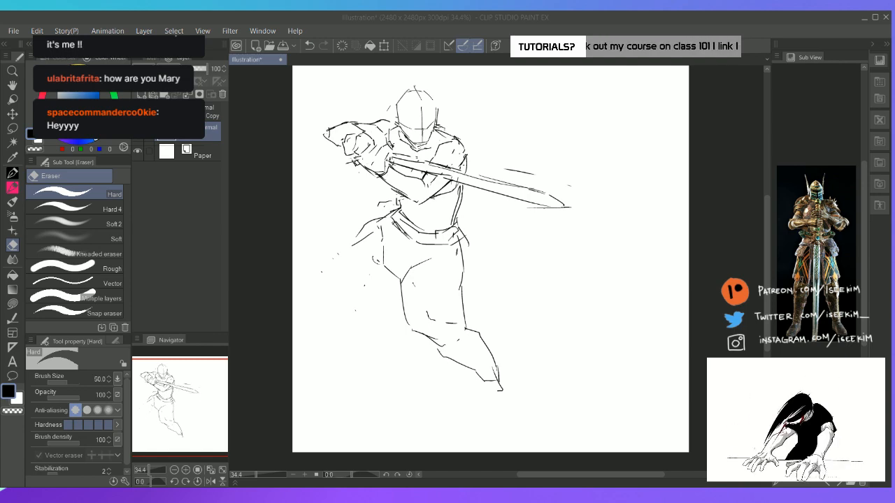
Draw the bent leg as a foreshortened thigh ending in a rounded knee with a small fold at its underside
key("space")
left_click_drag(402, 214, 428, 214)
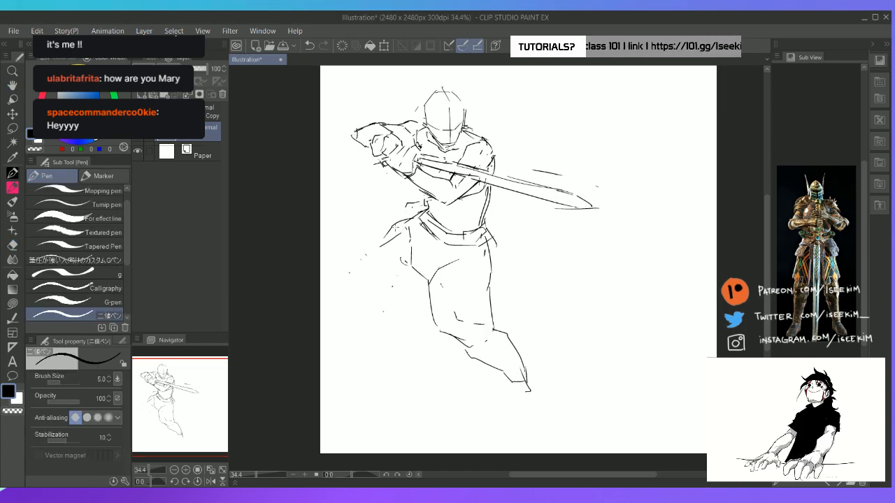
key("e")
mouse_move(359, 270)
left_mouse_down()
mouse_move(381, 242)
mouse_move(359, 273)
mouse_move(376, 281)
mouse_move(412, 274)
mouse_move(406, 286)
left_mouse_up()
key("p")
left_click_drag(404, 277, 405, 286)
key("e")
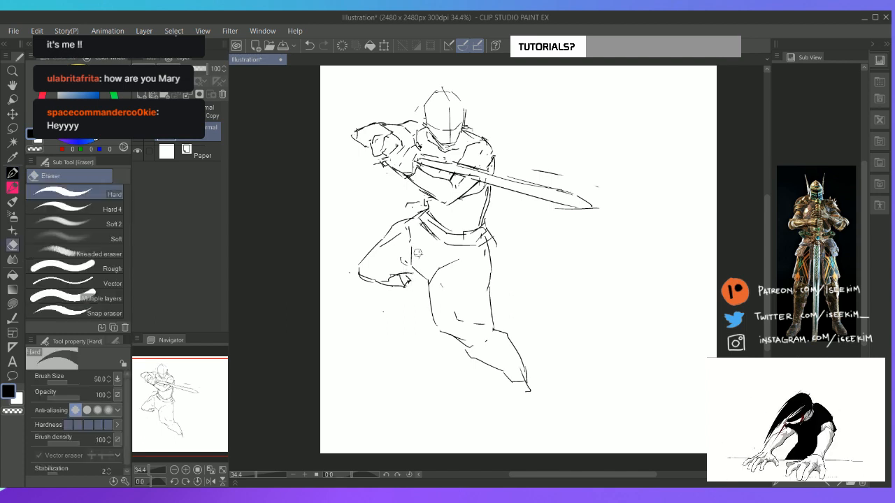
Delete the whole bent leg with a lasso selection and clear the selection
mouse_move(411, 230)
left_mouse_down()
mouse_move(415, 267)
mouse_move(379, 244)
left_mouse_up()
key("m")
mouse_move(410, 299)
left_mouse_down()
mouse_move(415, 210)
mouse_move(356, 317)
mouse_move(403, 327)
left_mouse_up()
key("Delete")
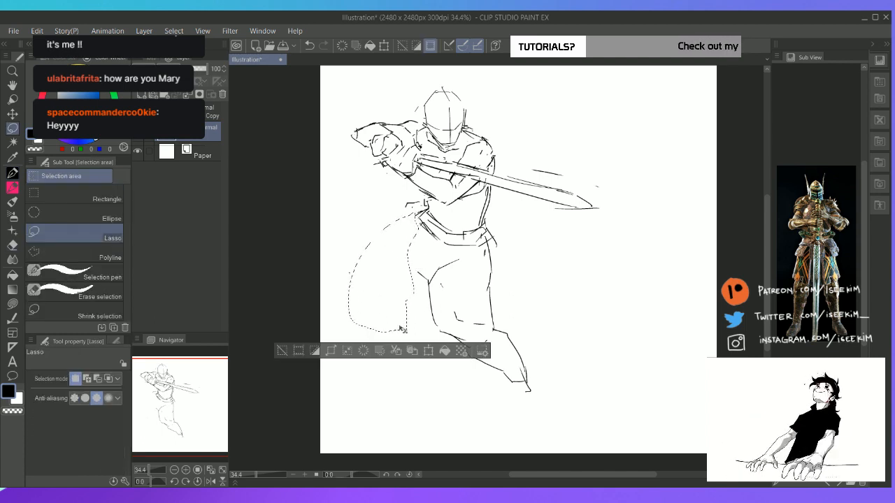
key("ctrl+d")
Draw a new hip contour curving down from the belt, with short marks starting the outer thigh below it
key("p")
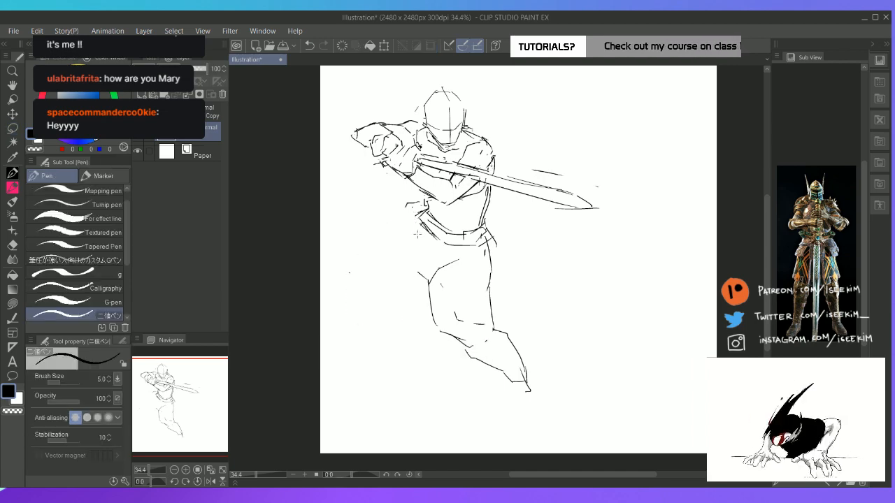
mouse_move(421, 219)
left_mouse_down()
mouse_move(411, 253)
mouse_move(431, 297)
left_mouse_up()
key("e")
key("p")
left_click_drag(819, 235, 836, 235)
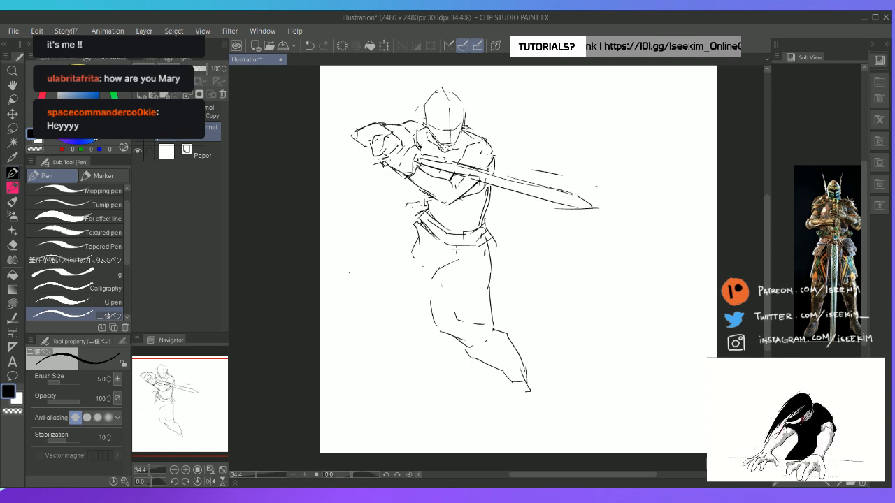
left_click_drag(419, 268, 425, 280)
left_click_drag(425, 278, 433, 284)
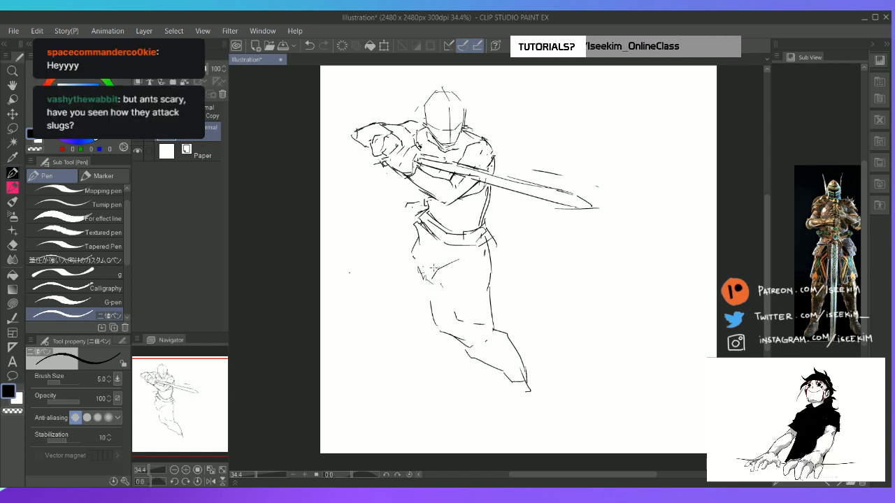
Draw the straight leg's inner and outer thigh contours from the hip and an angular kneecap edge where they meet the shin
mouse_move(428, 252)
left_mouse_down()
mouse_move(435, 312)
mouse_move(475, 331)
left_mouse_up()
mouse_move(427, 274)
left_mouse_down()
mouse_move(441, 270)
mouse_move(439, 308)
mouse_move(437, 278)
left_mouse_up()
key("e")
key("p")
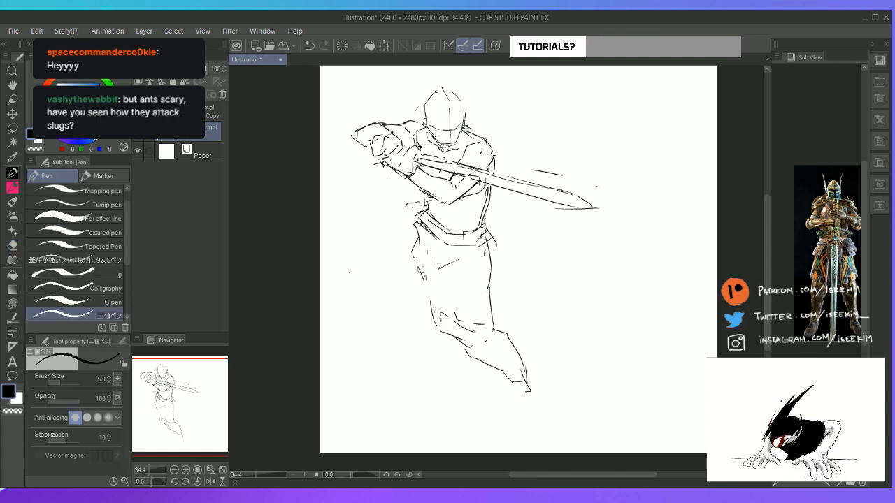
mouse_move(434, 247)
left_mouse_down()
mouse_move(454, 308)
mouse_move(475, 332)
mouse_move(500, 318)
left_mouse_up()
left_click_drag(493, 279, 498, 299)
Erase the straight leg's back contour around the knee and redraw it running from the thigh into the back of the knee
key("e")
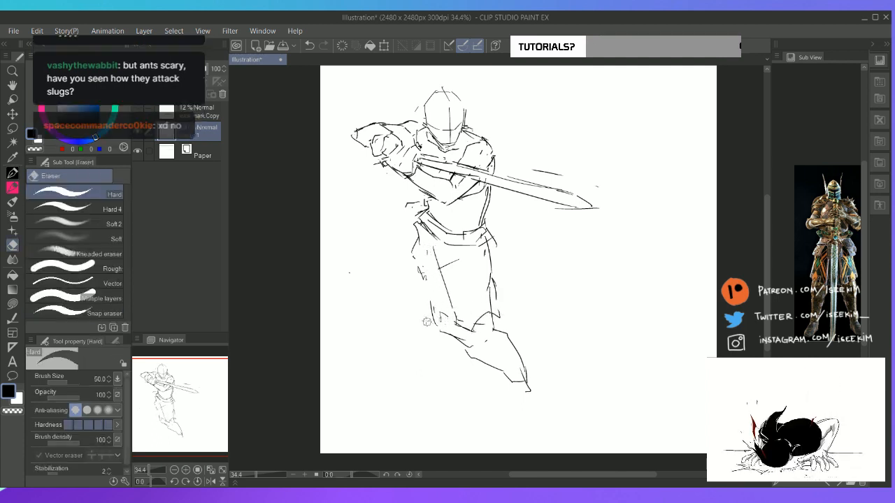
left_click_drag(431, 308, 441, 332)
key("p")
mouse_move(430, 283)
left_mouse_down()
mouse_move(446, 331)
mouse_move(471, 347)
left_mouse_up()
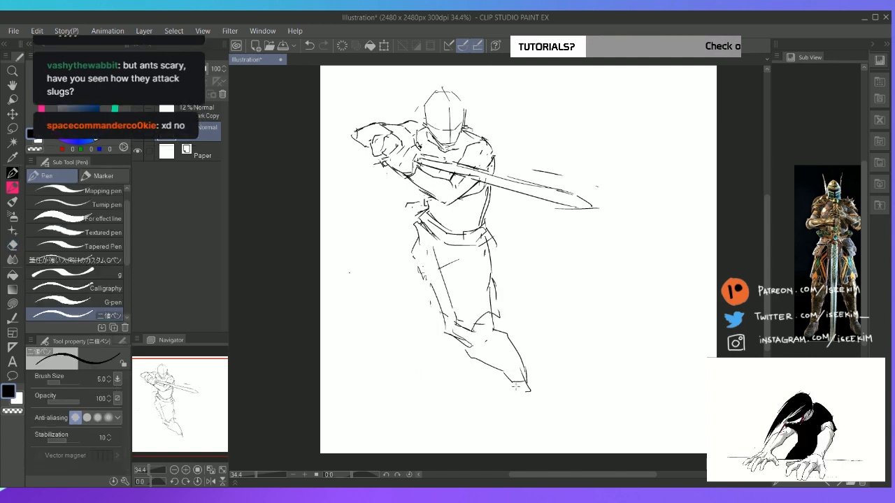
Draw the straight leg's ankle and foot below the shin, refining the rounded toe with alternating pen and eraser strokes
mouse_move(509, 380)
left_mouse_down()
mouse_move(525, 401)
mouse_move(534, 378)
mouse_move(550, 416)
mouse_move(519, 427)
mouse_move(538, 431)
mouse_move(515, 424)
mouse_move(536, 431)
mouse_move(547, 418)
mouse_move(542, 429)
mouse_move(543, 401)
mouse_move(542, 428)
mouse_move(542, 416)
left_mouse_up()
key("e")
key("p")
key("e")
key("p")
key("e")
key("p")
key("e")
key("p")
key("e")
key("p")
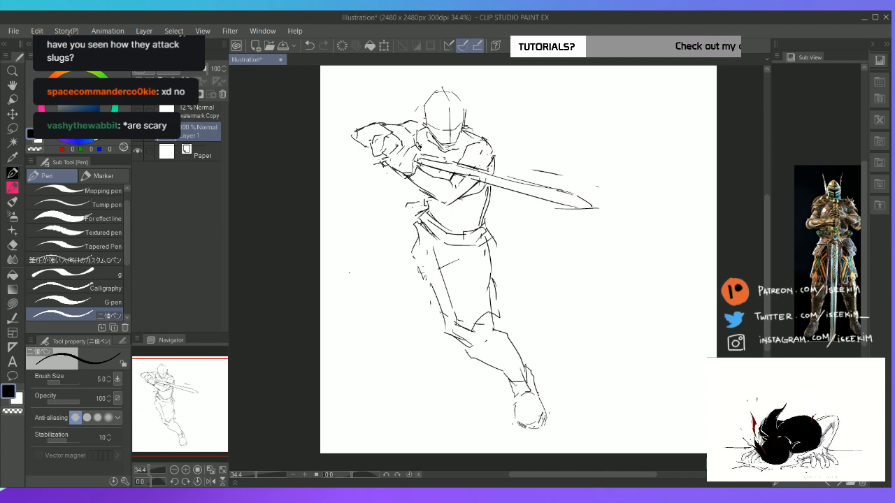
Draw the raised leg's thigh extending sideways from the belt to an angular bent knee, with the underside and start of the shin
mouse_move(419, 221)
left_mouse_down()
mouse_move(372, 221)
mouse_move(351, 245)
mouse_move(411, 267)
mouse_move(425, 283)
left_mouse_up()
key("e")
key("p")
left_click_drag(356, 254, 364, 260)
mouse_move(360, 230)
left_mouse_down()
mouse_move(339, 249)
mouse_move(353, 266)
left_mouse_up()
mouse_move(346, 261)
left_mouse_down()
mouse_move(388, 285)
mouse_move(391, 273)
left_mouse_up()
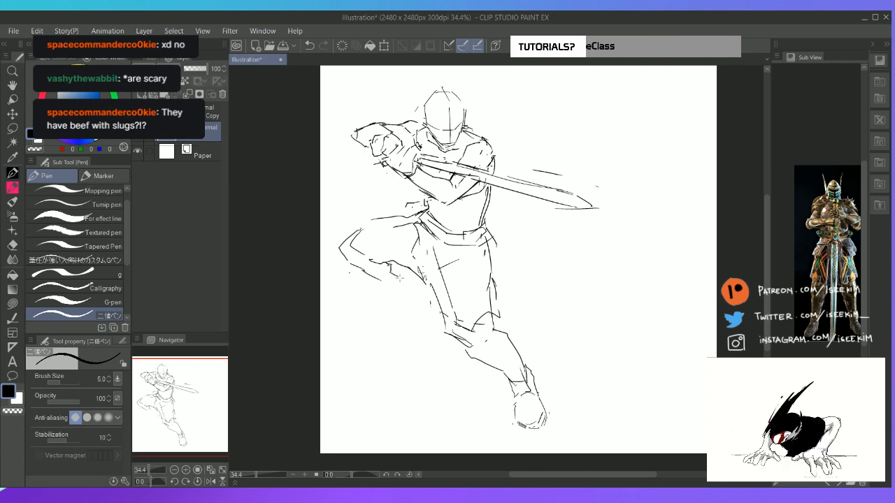
Draw the raised leg's tucked lower leg and foot beneath the thigh, cleaning the lines with the eraser
key("e")
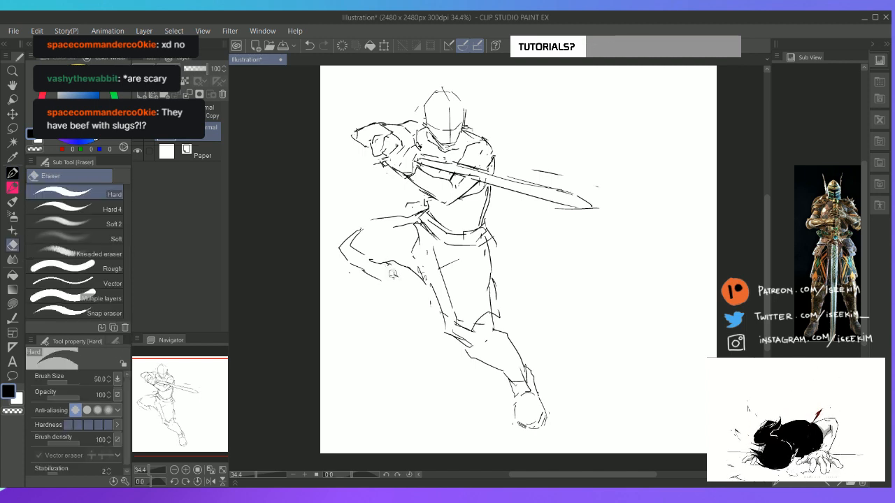
key("p")
mouse_move(391, 273)
left_mouse_down()
mouse_move(386, 296)
mouse_move(369, 289)
mouse_move(359, 303)
mouse_move(368, 290)
mouse_move(362, 296)
mouse_move(376, 305)
mouse_move(371, 293)
mouse_move(358, 297)
mouse_move(368, 287)
mouse_move(353, 302)
mouse_move(360, 295)
mouse_move(381, 305)
mouse_move(365, 303)
mouse_move(390, 292)
left_mouse_up()
key("e")
key("p")
key("e")
key("p")
key("e")
key("p")
key("e")
key("p")
left_click_drag(386, 297, 417, 283)
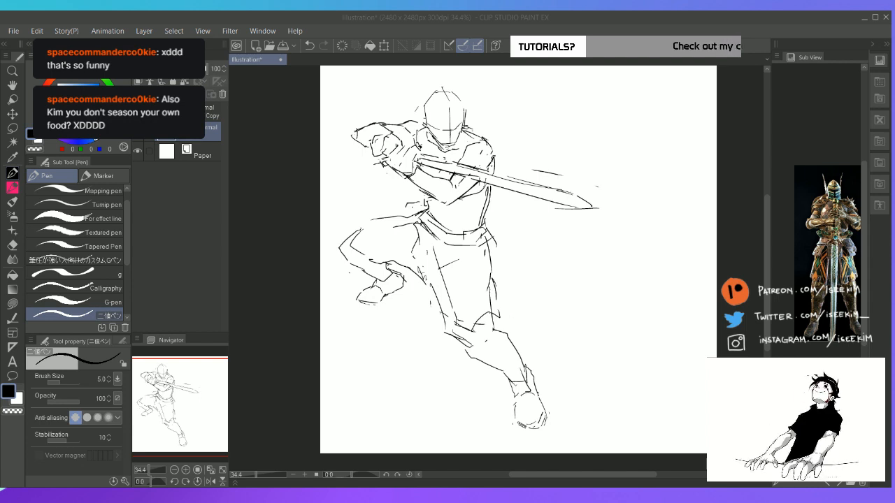
Draw a pointed hip plate flaring from the belt over the top of the raised leg's thigh
left_click(548, 17)
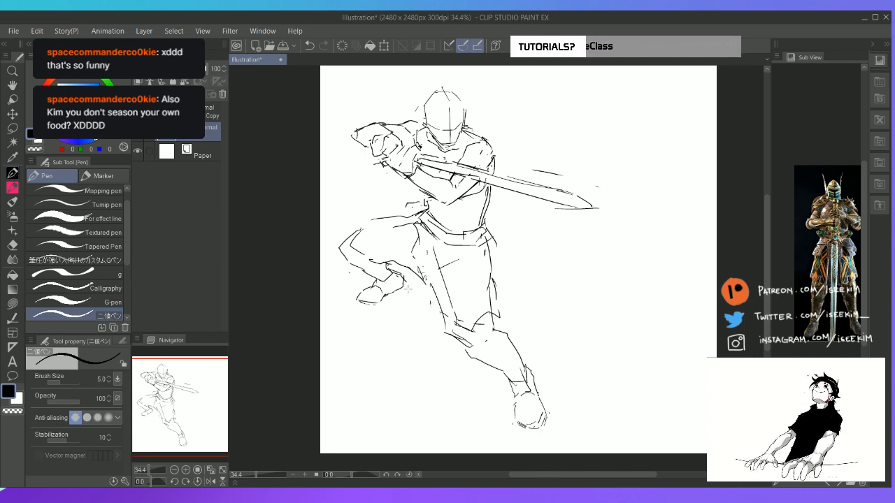
key("h")
left_click_drag(455, 278, 424, 250)
key("shift+space")
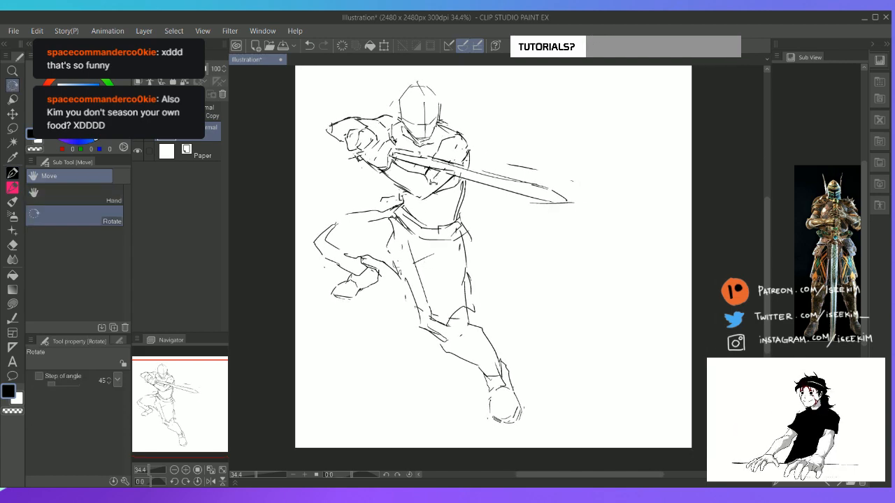
left_click_drag(432, 185, 397, 218)
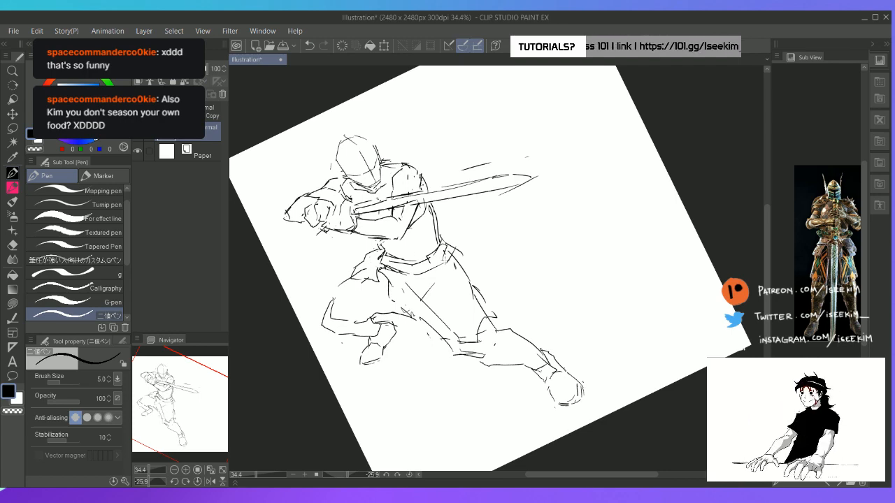
Erase the belt's end above the straight leg and draw a small flared hip plate there
key("e")
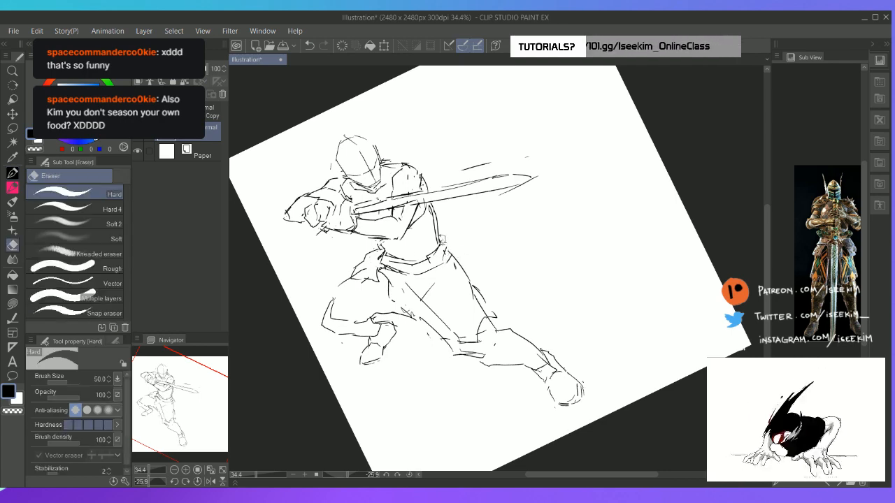
key("p")
left_click_drag(440, 228, 432, 256)
key("e")
key("p")
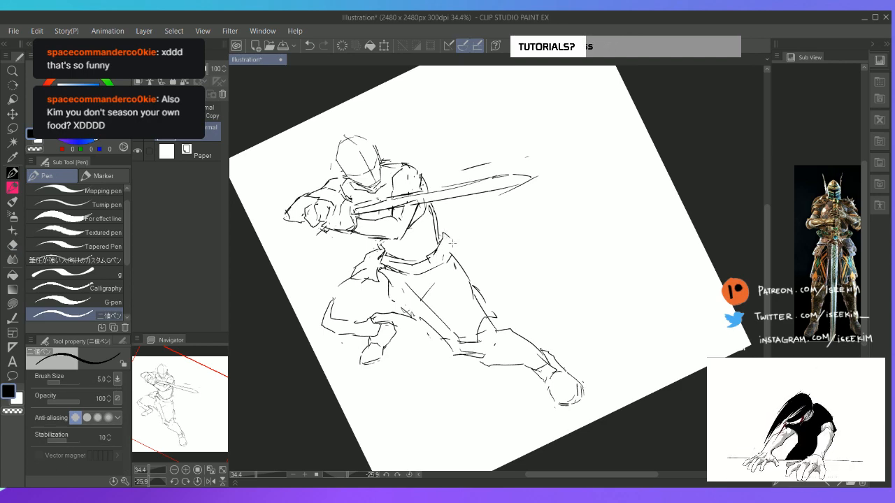
key("ctrl+at")
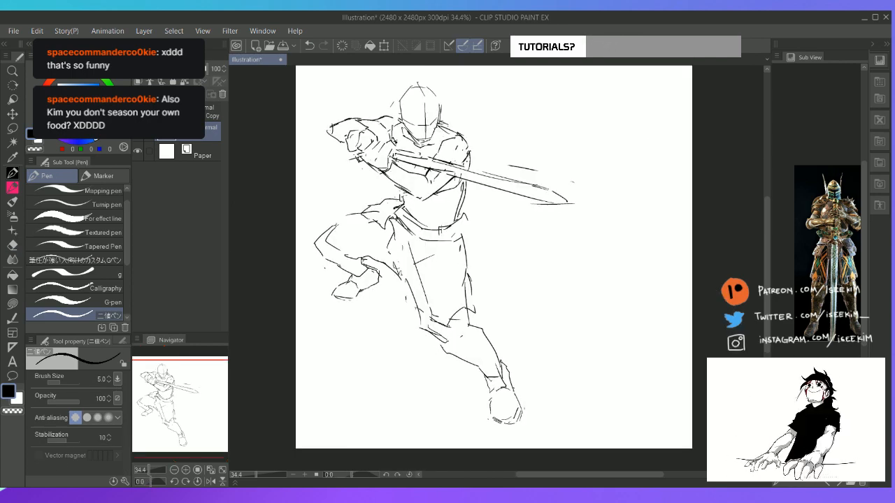
key("e")
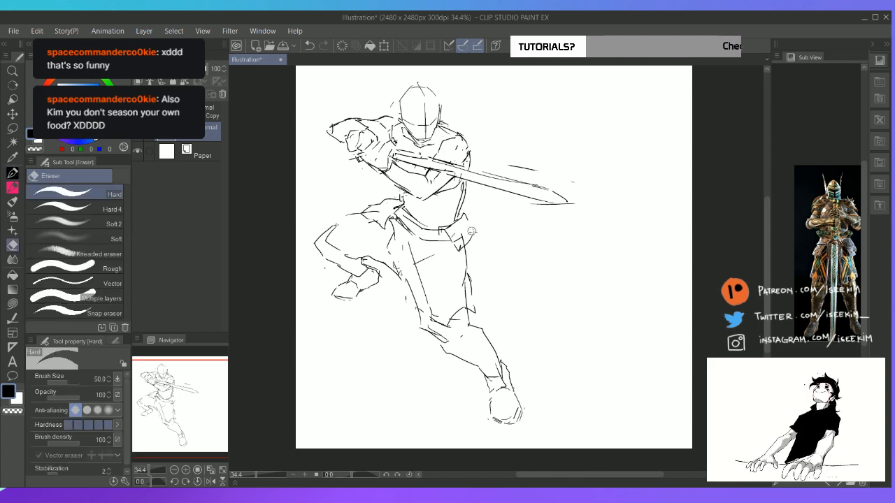
key("p")
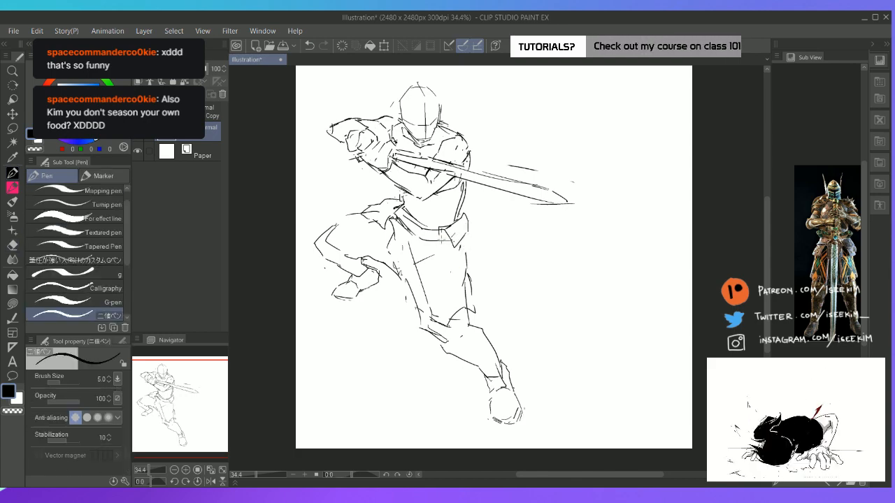
Draw a second armour plate hanging below the belt over the straight leg's outer upper thigh
key("e")
key("p")
mouse_move(441, 238)
left_mouse_down()
mouse_move(450, 268)
mouse_move(467, 271)
left_mouse_up()
left_click_drag(466, 269, 475, 245)
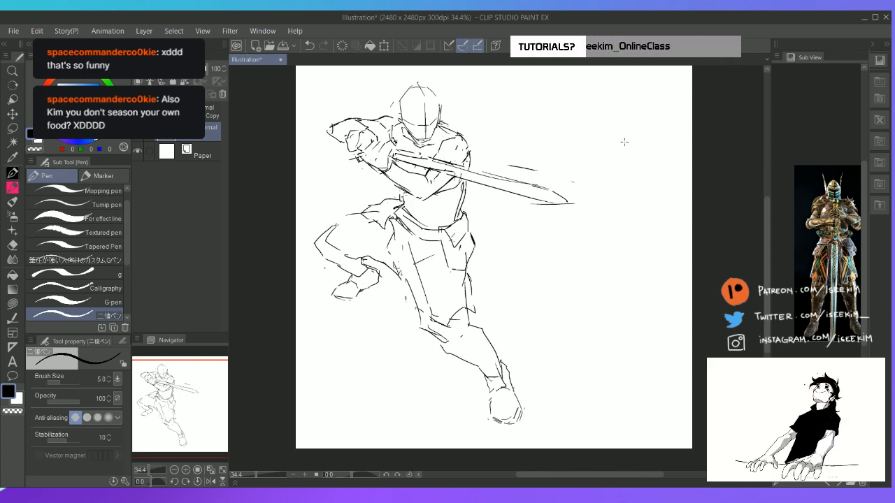
Draw two straight lines from the gripping hand as new blade edges, angled lower than the old sword, using the Straight line tool
key("t")
key("r")
left_click_drag(623, 230, 625, 336)
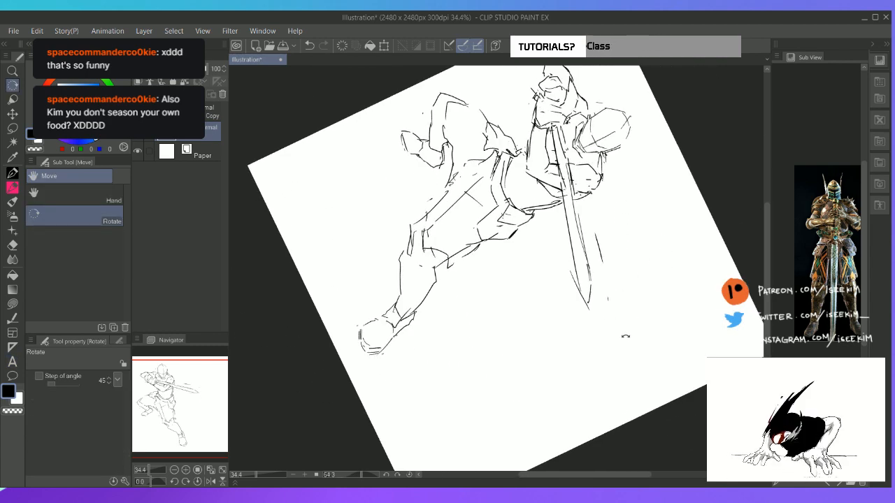
key("u")
left_click(106, 195)
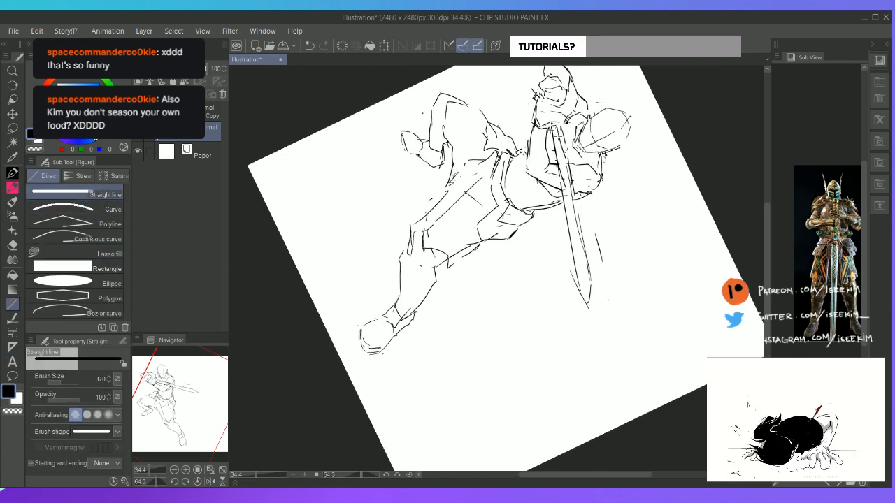
left_click_drag(549, 127, 560, 300)
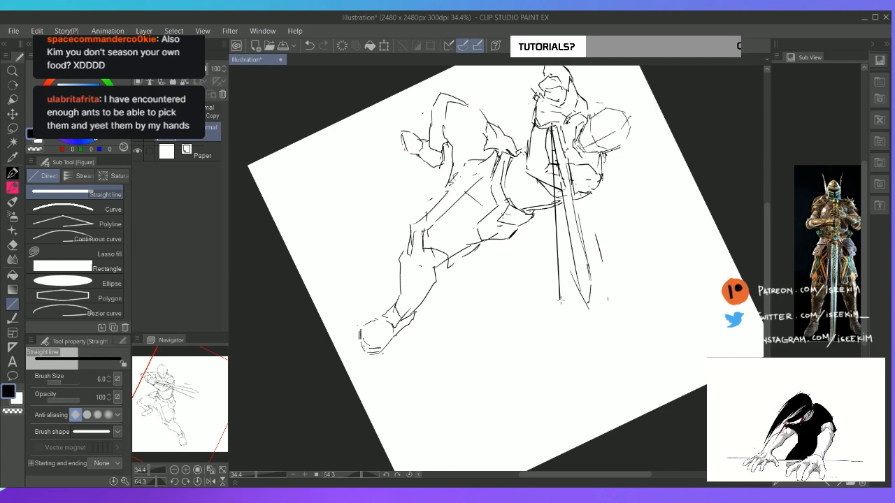
key("ctrl+@")
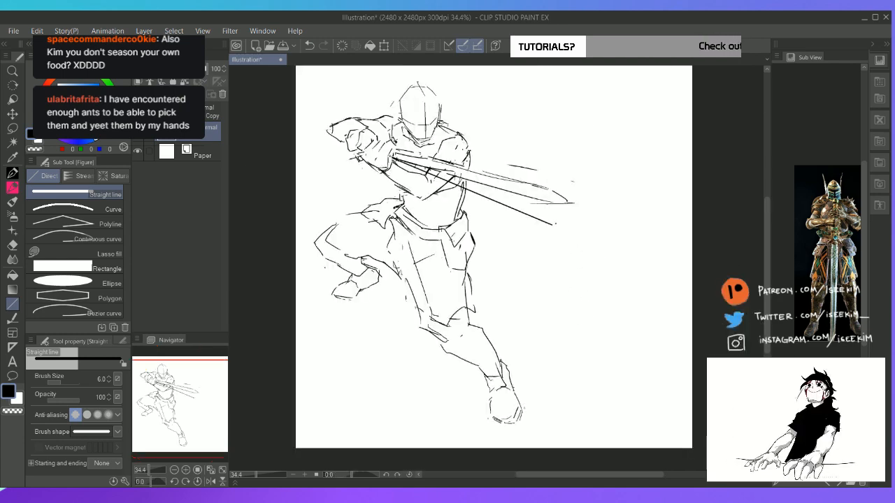
left_click_drag(394, 152, 578, 209)
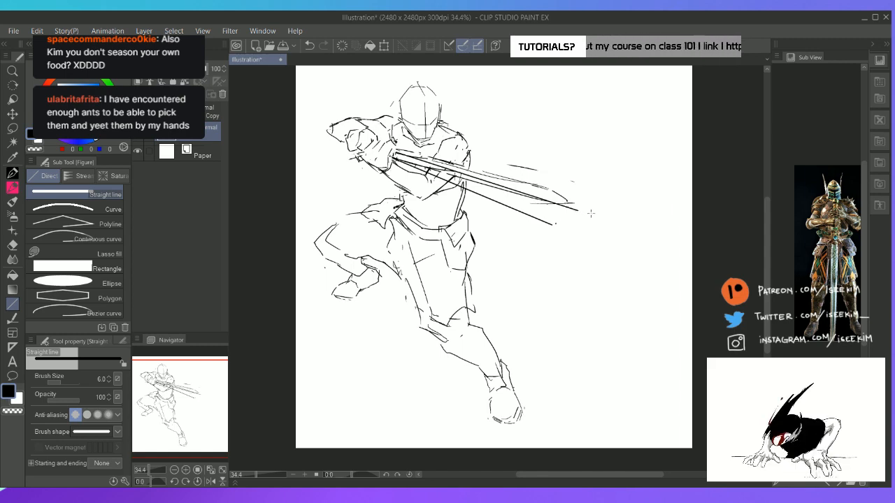
Erase the old freehand blade lines and tip around the new straight edges
key("r")
left_click_drag(627, 142, 677, 233)
key("e")
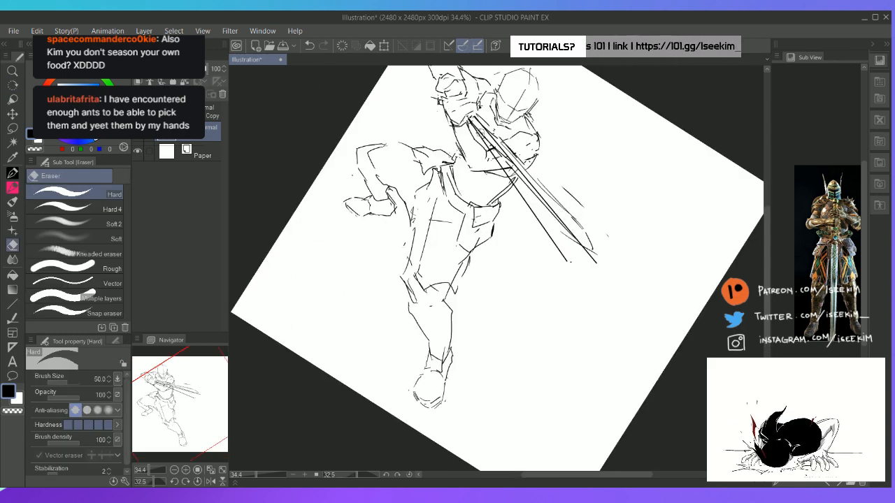
left_click_drag(480, 130, 565, 229)
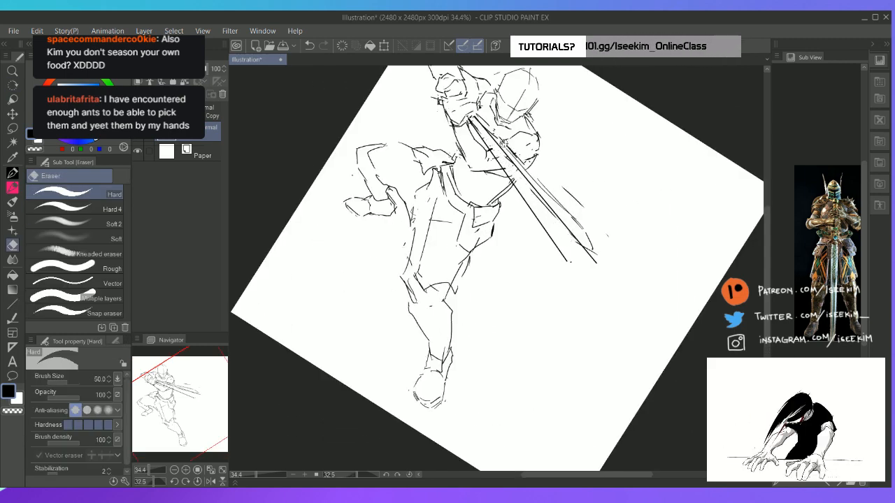
mouse_move(505, 146)
left_mouse_down()
mouse_move(577, 222)
mouse_move(570, 203)
mouse_move(596, 253)
left_mouse_up()
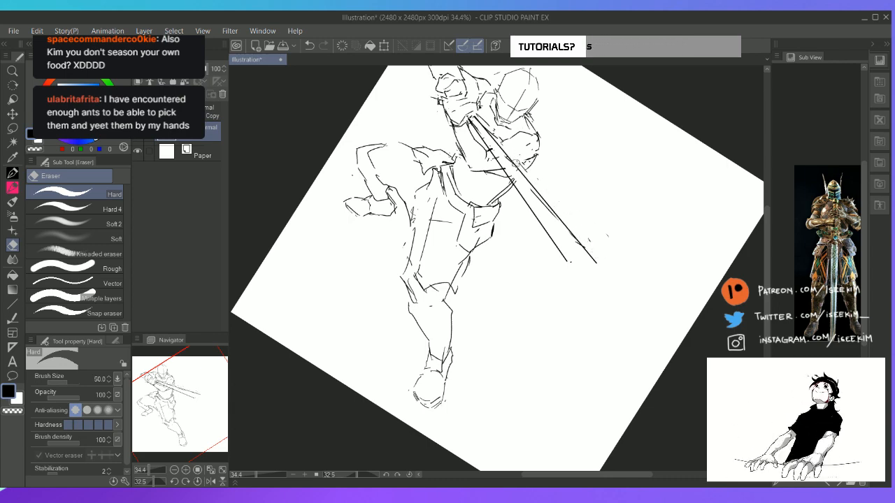
key("ctrl+at")
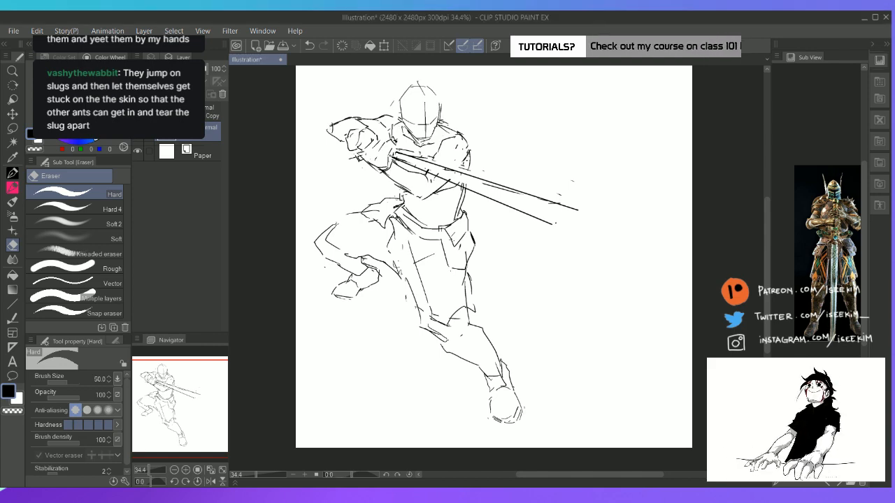
key("r")
mouse_move(597, 144)
left_mouse_down()
mouse_move(635, 189)
mouse_move(588, 202)
left_mouse_up()
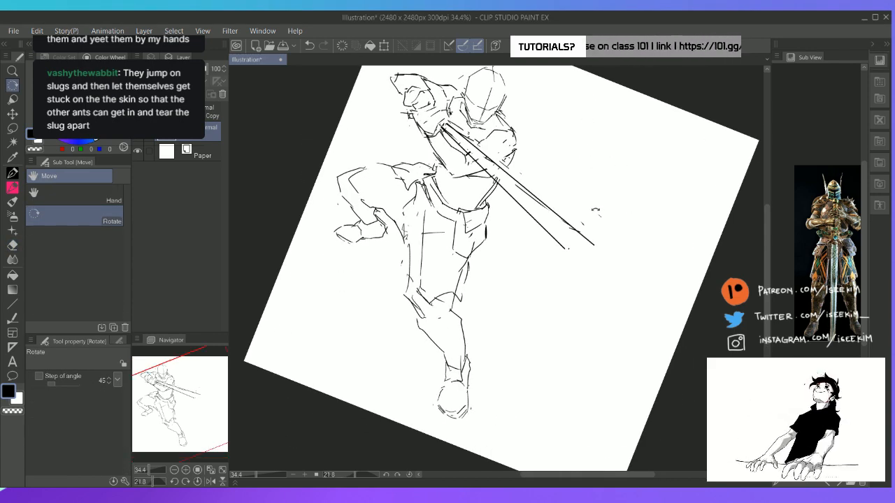
key("h")
key("ctrl+@")
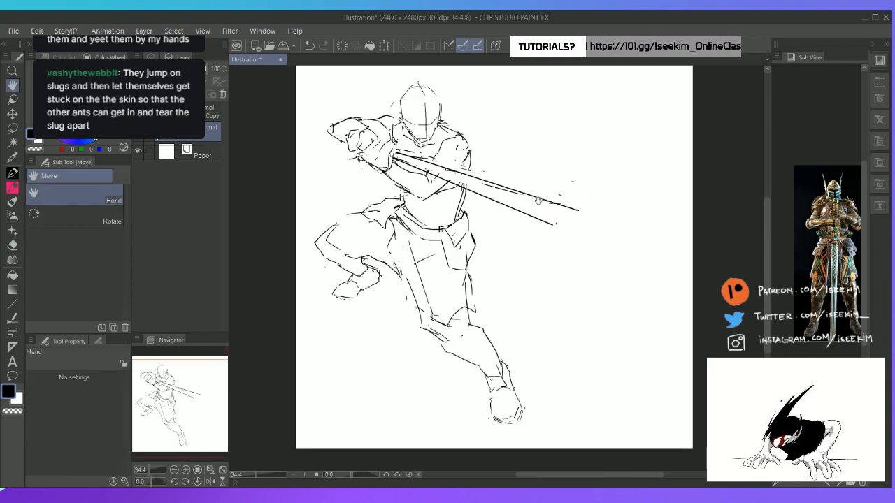
key("r")
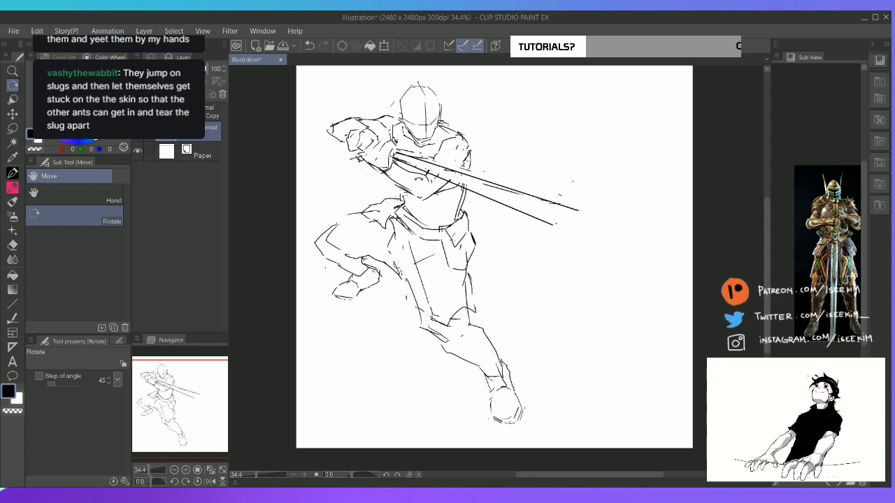
Lasso the two blade lines, rotate them slightly downward with a transform, apply it and clear the selection
key("m")
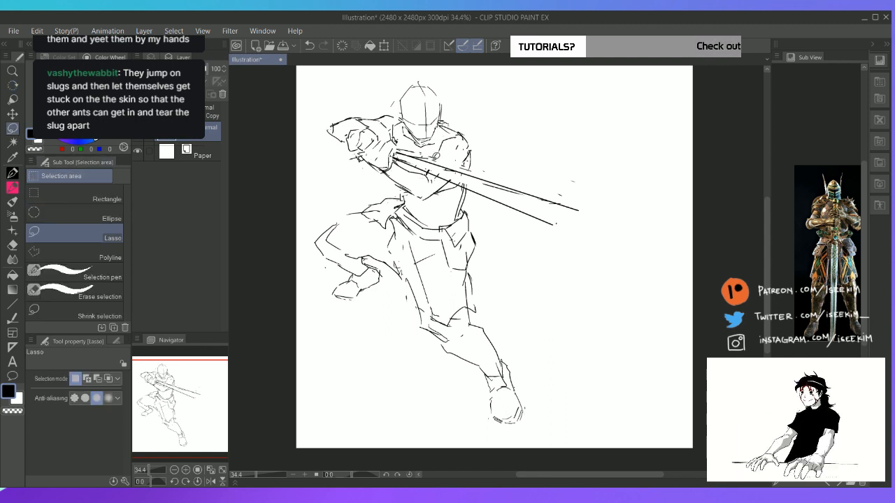
mouse_move(409, 160)
left_mouse_down()
mouse_move(535, 221)
mouse_move(616, 233)
mouse_move(553, 188)
mouse_move(439, 156)
left_mouse_up()
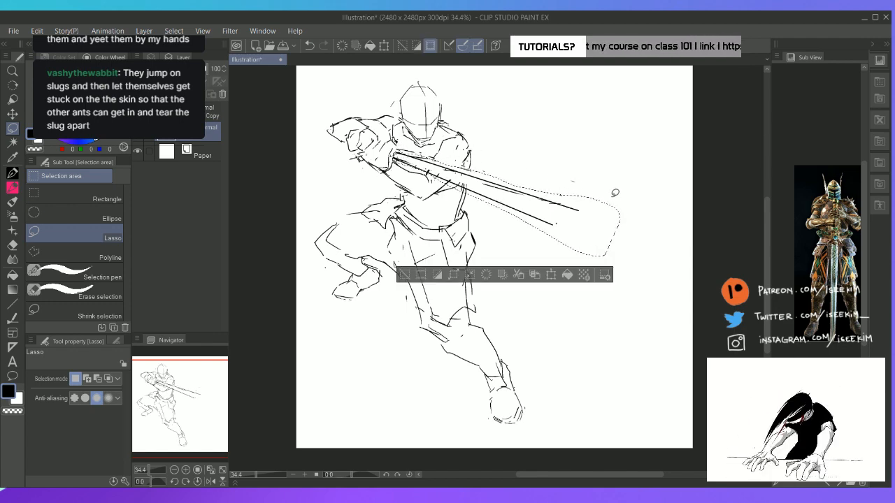
key("ctrl+t")
left_click_drag(668, 202, 657, 227)
left_click_drag(544, 238, 545, 238)
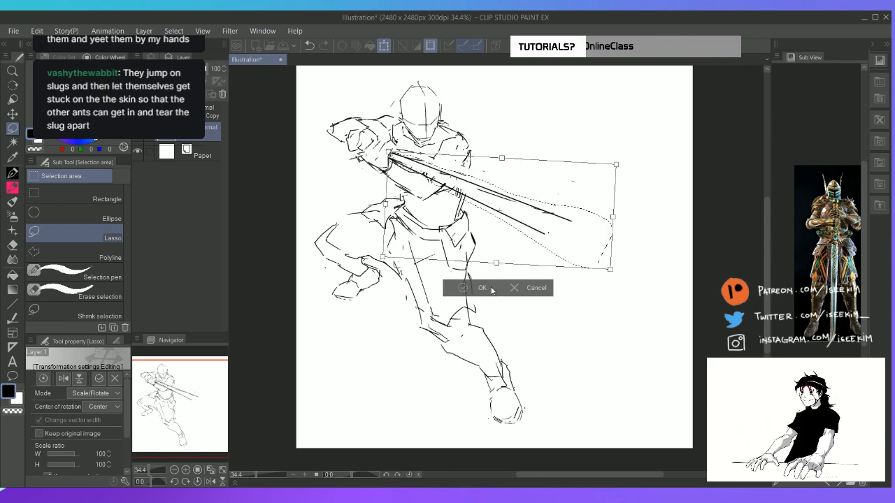
key("Return")
key("ctrl+d")
Draw the sword's pommel as a small dark shape on the far side of the gripping fist
key("r")
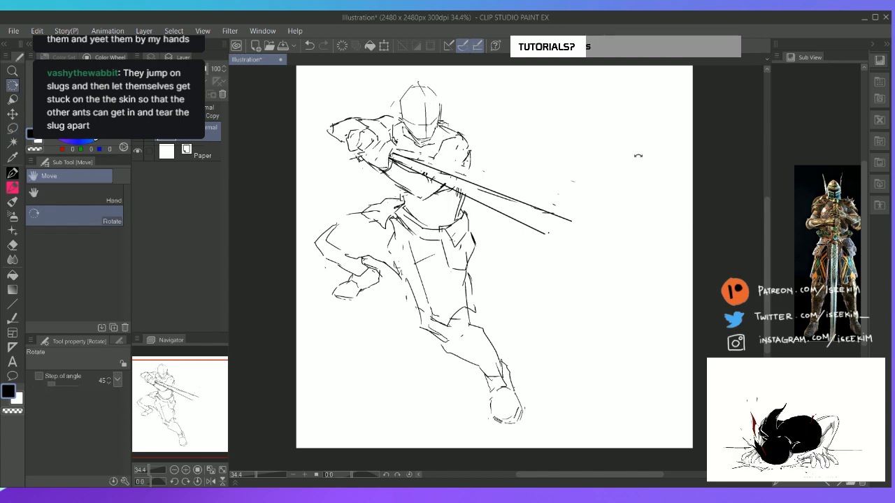
left_click_drag(529, 138, 566, 153)
key("p")
left_click_drag(379, 89, 393, 100)
left_click_drag(371, 76, 399, 96)
key("e")
key("p")
mouse_move(381, 82)
left_mouse_down()
mouse_move(399, 96)
mouse_move(388, 94)
left_mouse_up()
left_click_drag(381, 87, 394, 101)
left_click_drag(386, 84, 396, 95)
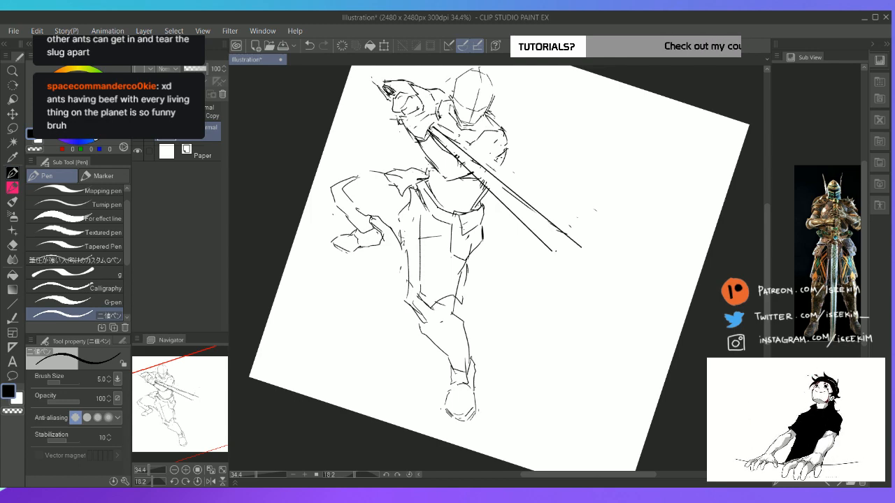
Draw a dark crossguard at the base of the blade and close the blade's end with a pointed tip
left_click_drag(414, 127, 431, 133)
mouse_move(415, 128)
left_mouse_down()
mouse_move(466, 144)
mouse_move(454, 142)
mouse_move(467, 172)
mouse_move(458, 172)
left_mouse_up()
key("ctrl+@")
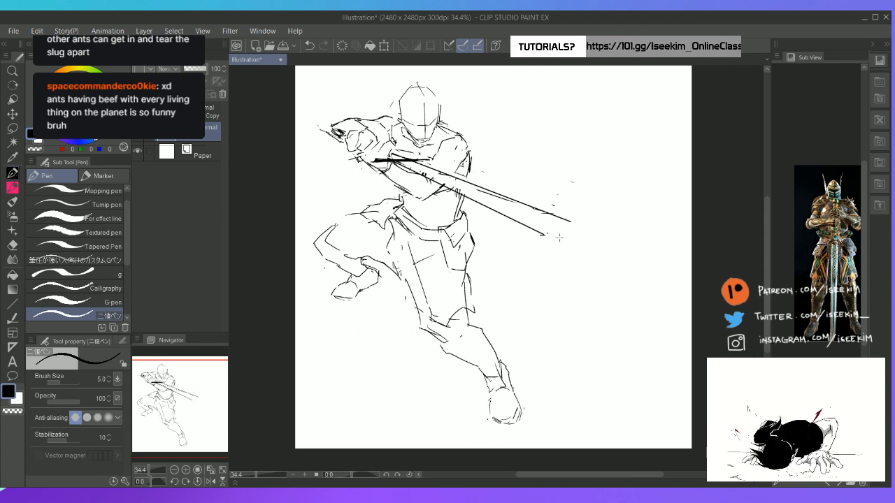
left_click_drag(544, 238, 589, 236)
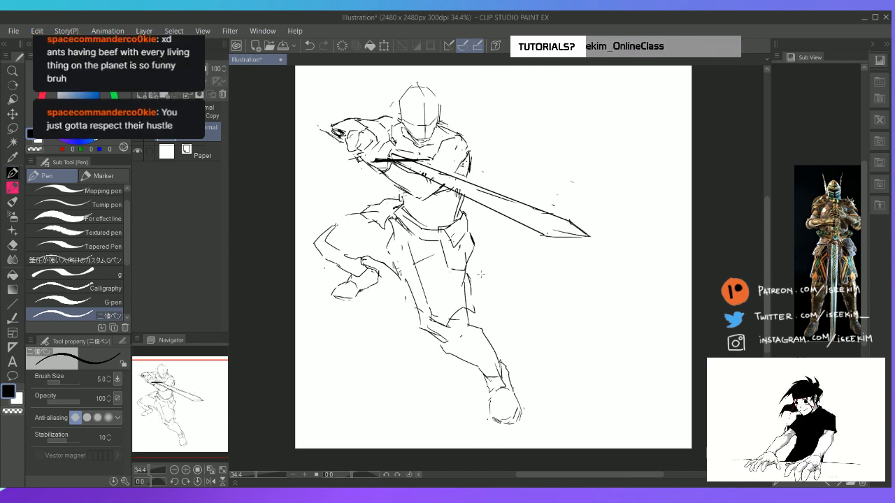
Draw a long curved cloth tail trailing from the near hip to a pointed end, and a short flap behind the far side of the waist
mouse_move(476, 229)
left_mouse_down()
mouse_move(490, 253)
mouse_move(488, 274)
left_mouse_up()
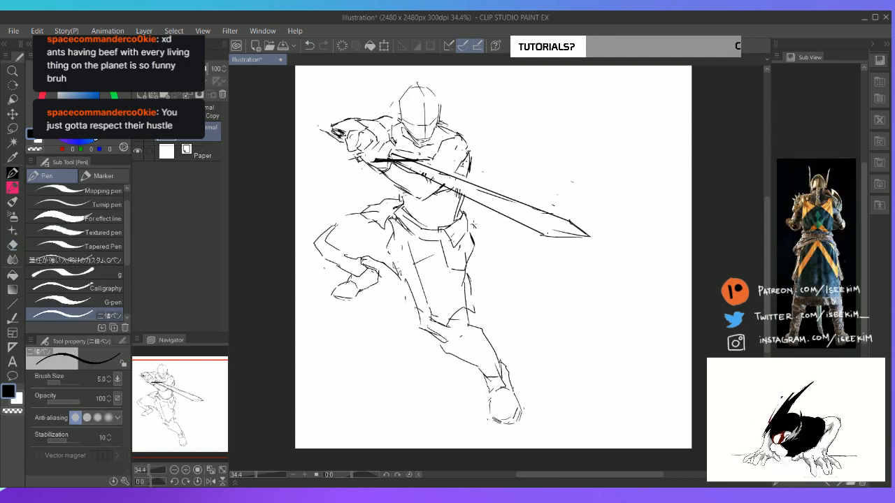
mouse_move(463, 203)
left_mouse_down()
mouse_move(491, 215)
mouse_move(505, 258)
mouse_move(533, 297)
mouse_move(499, 316)
left_mouse_up()
key("e")
mouse_move(512, 269)
left_mouse_down()
mouse_move(519, 300)
mouse_move(506, 313)
mouse_move(531, 285)
mouse_move(502, 311)
left_mouse_up()
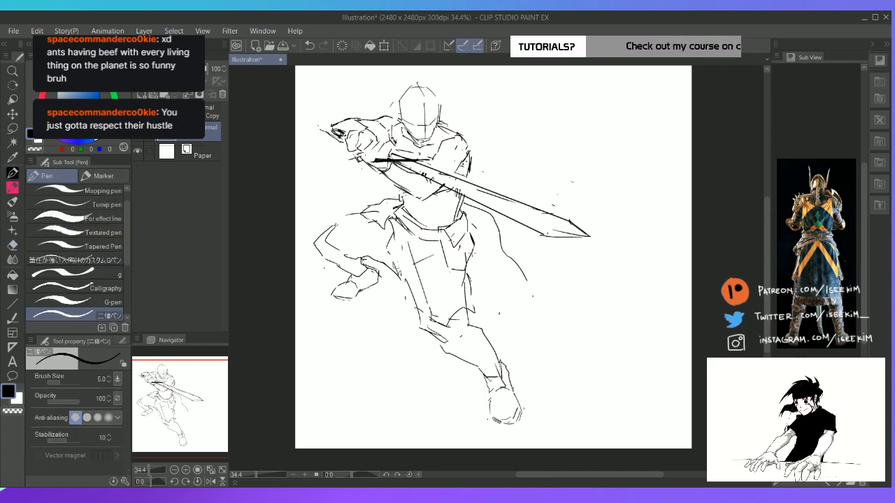
key("p")
mouse_move(481, 257)
left_mouse_down()
mouse_move(526, 291)
mouse_move(518, 305)
mouse_move(516, 288)
mouse_move(521, 326)
mouse_move(526, 280)
left_mouse_up()
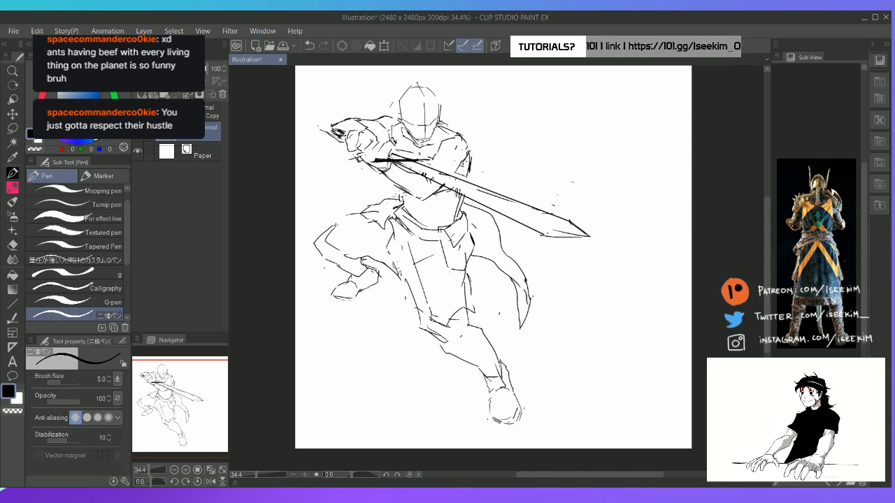
mouse_move(397, 196)
left_mouse_down()
mouse_move(361, 186)
mouse_move(388, 191)
mouse_move(360, 186)
mouse_move(389, 206)
mouse_move(416, 208)
left_mouse_up()
key("ctrl+z")
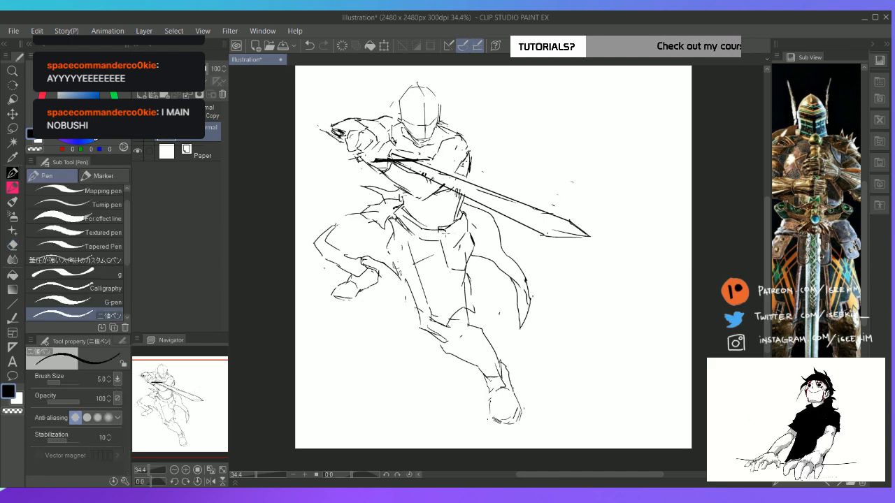
Erase the old belt and hip-plate lines, then redraw the waist armour with an angular plate over the near hip
key("e")
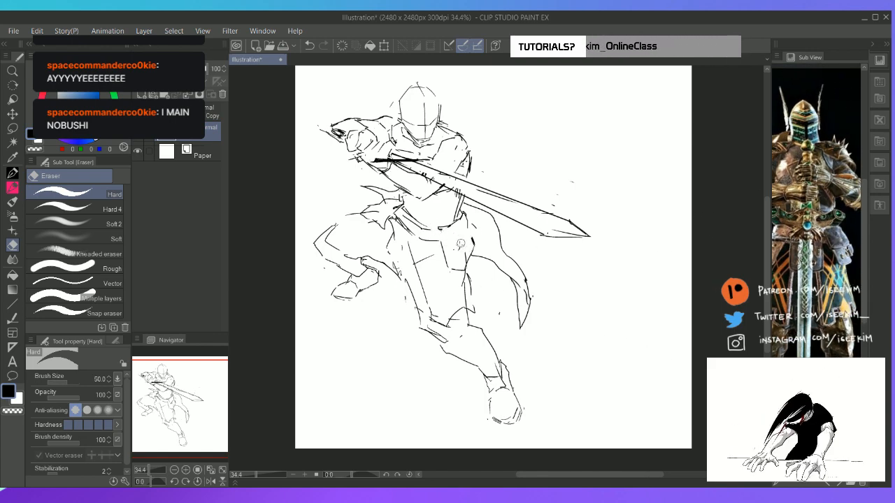
key("p")
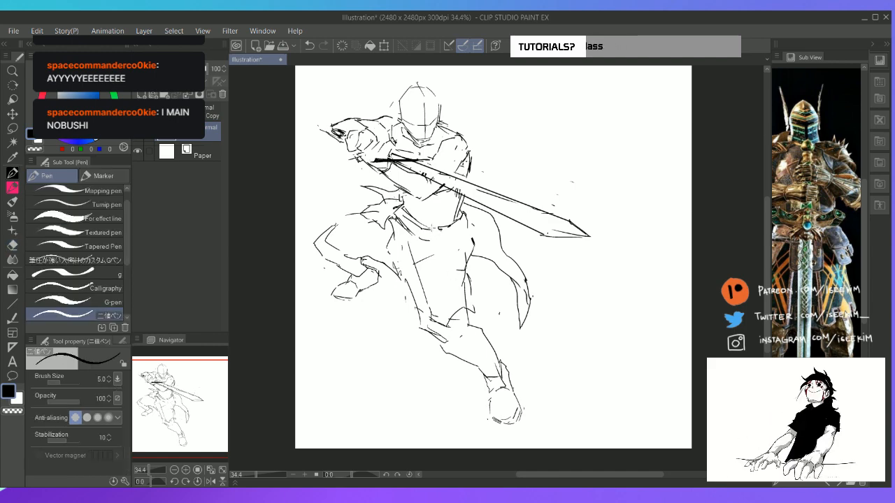
mouse_move(437, 228)
left_mouse_down()
mouse_move(445, 246)
mouse_move(458, 251)
mouse_move(468, 233)
mouse_move(448, 225)
mouse_move(460, 214)
mouse_move(468, 236)
mouse_move(467, 219)
mouse_move(470, 233)
mouse_move(445, 255)
left_mouse_up()
key("e")
key("p")
key("e")
key("p")
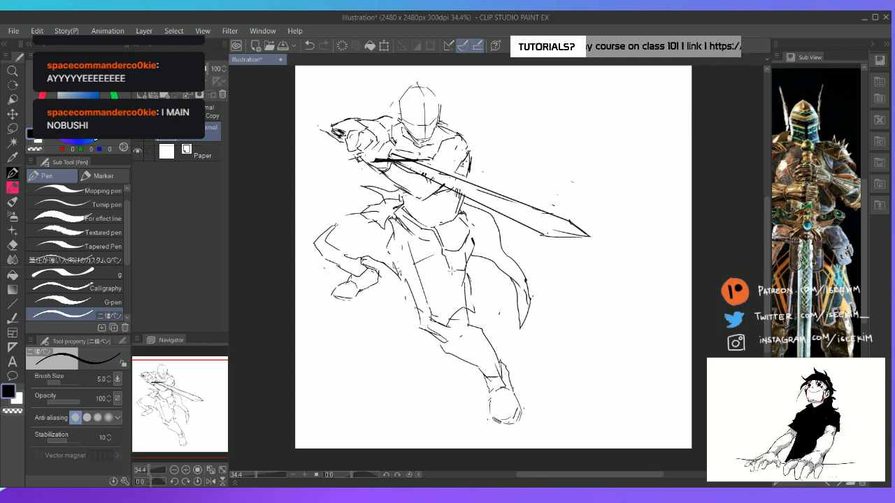
Draw a smaller second armour plate beneath the near hip plate, erasing stray lines along the outer thigh
key("e")
key("p")
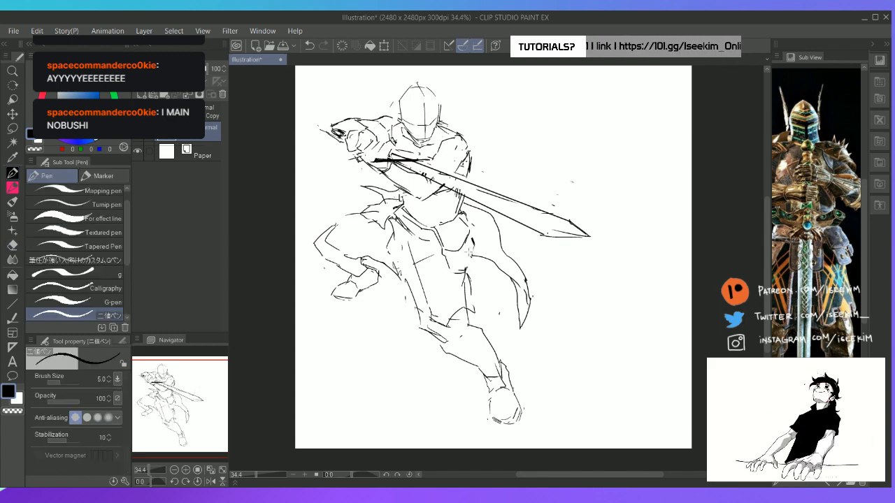
key("e")
key("p")
left_click_drag(472, 249, 468, 267)
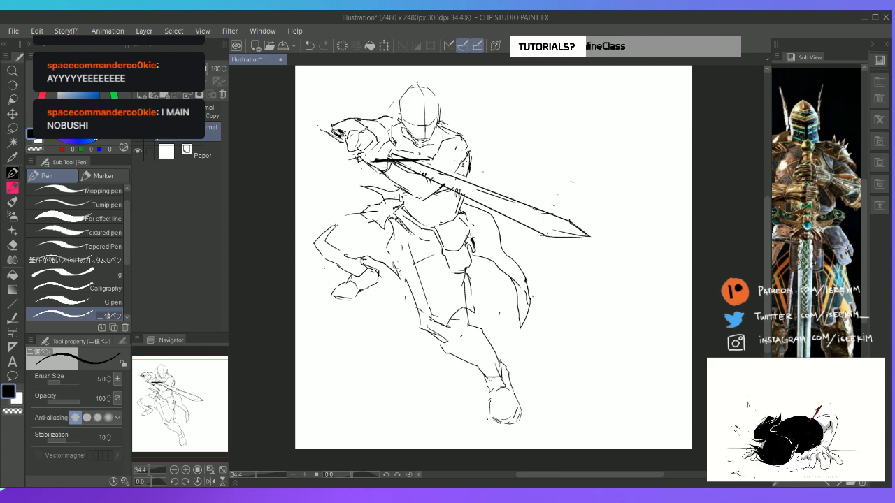
key("e")
key("p")
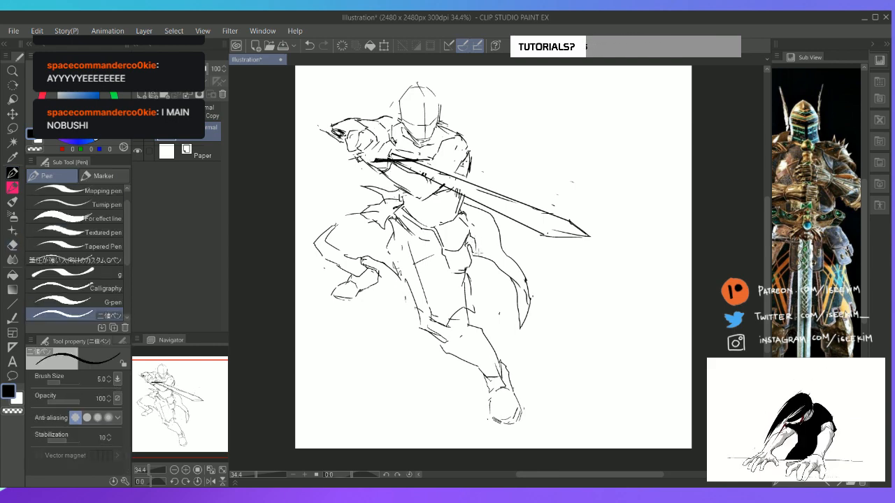
Clean up the outer edge of the near hip plates, alternating erasing with redrawn strokes
key("e")
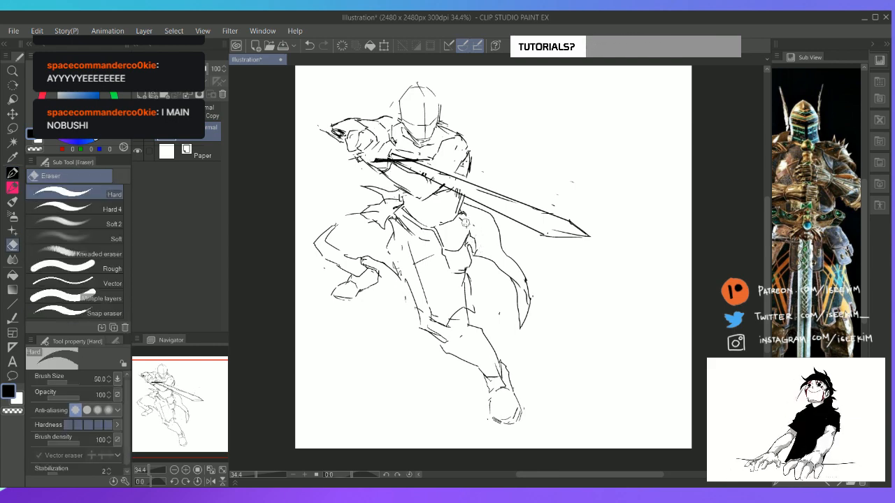
key("p")
key("e")
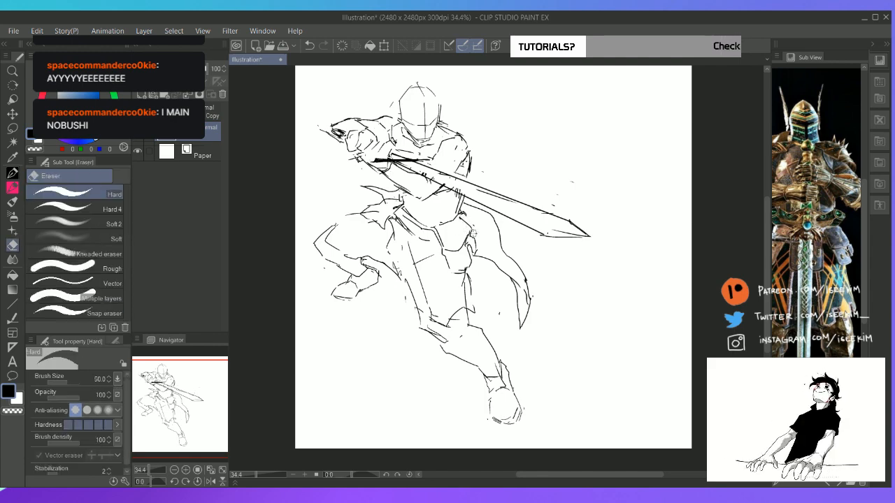
key("p")
key("e")
key("p")
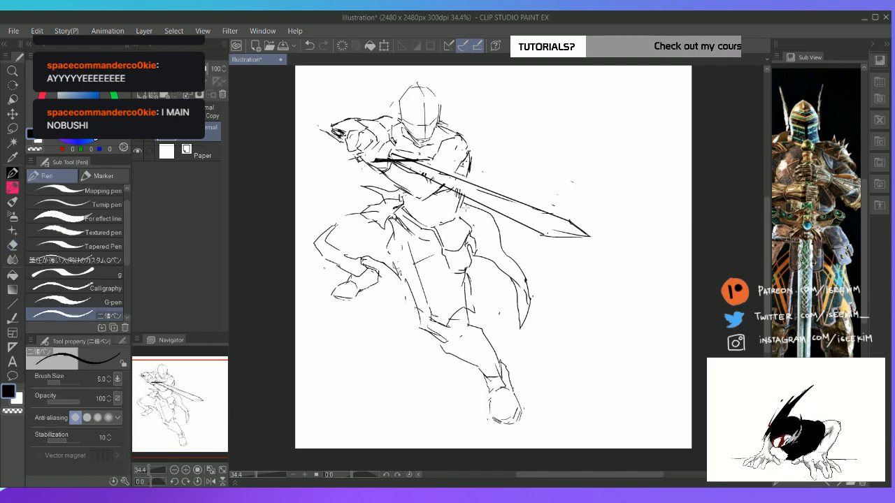
Erase the doubled lines on the near side of the waist below the blade and redraw the torso's side edge
key("e")
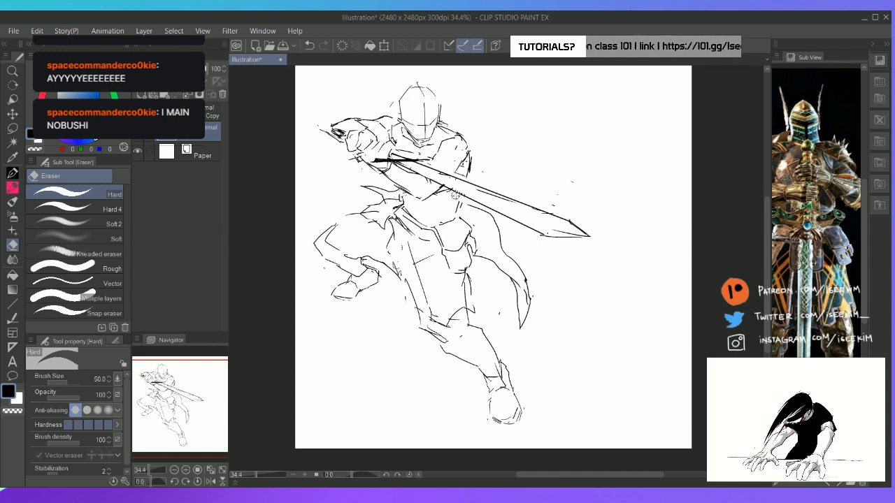
key("p")
key("e")
key("p")
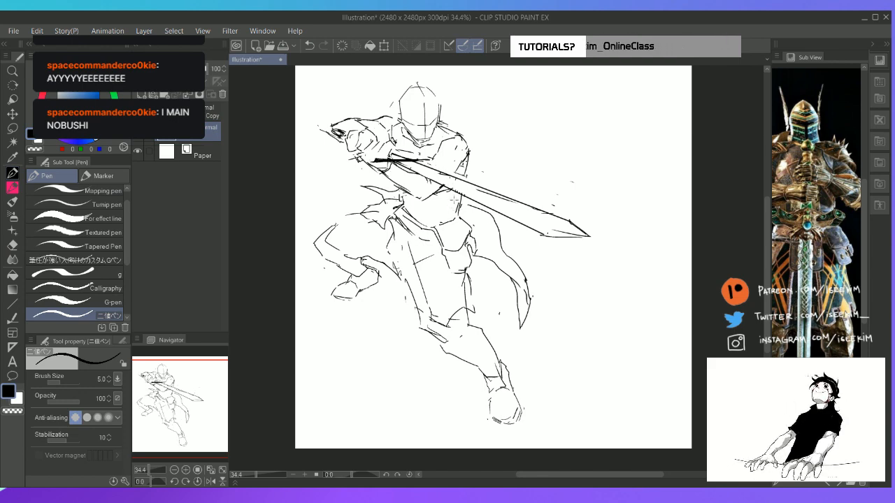
key("e")
key("p")
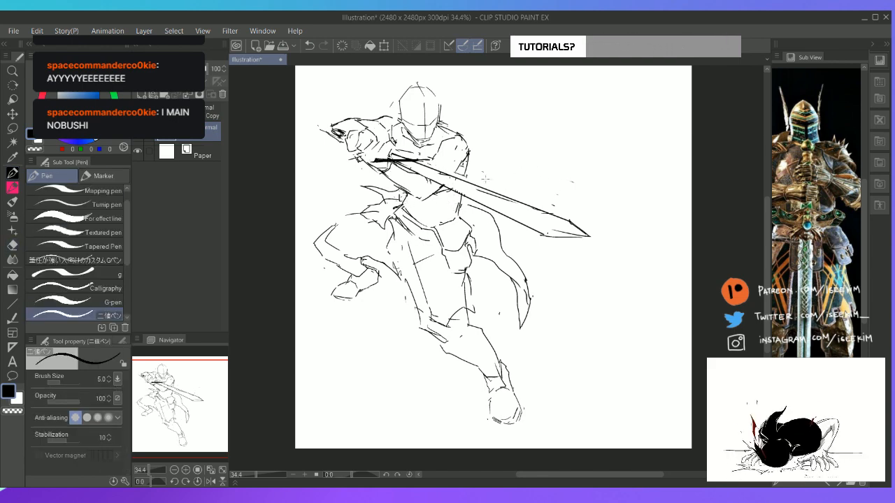
Lasso the whole lower body with the cloth tail, move it slightly up and to the left, and clear the selection
key("m")
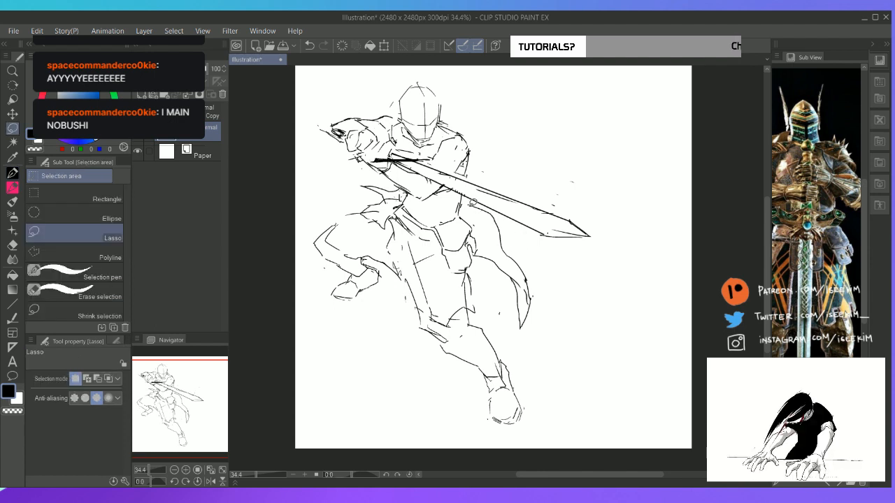
mouse_move(396, 179)
left_mouse_down()
mouse_move(298, 236)
mouse_move(391, 443)
mouse_move(603, 383)
mouse_move(512, 232)
mouse_move(477, 198)
left_mouse_up()
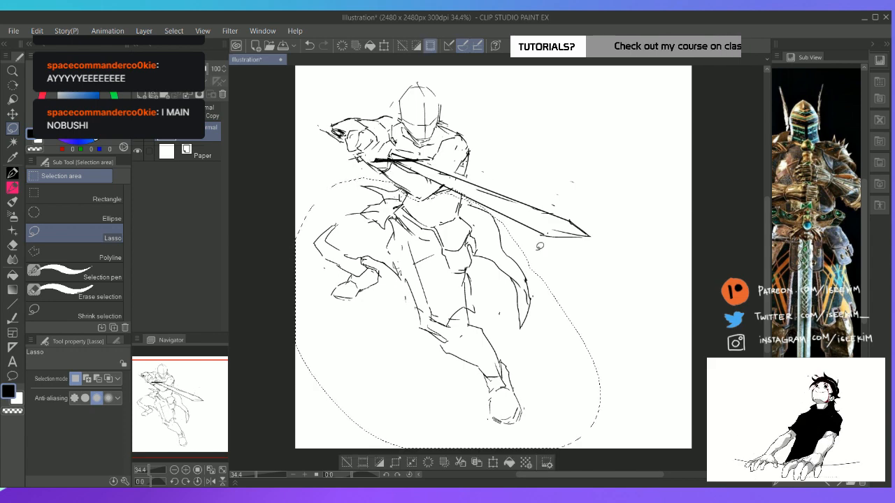
key("k")
left_click_drag(503, 254, 490, 246)
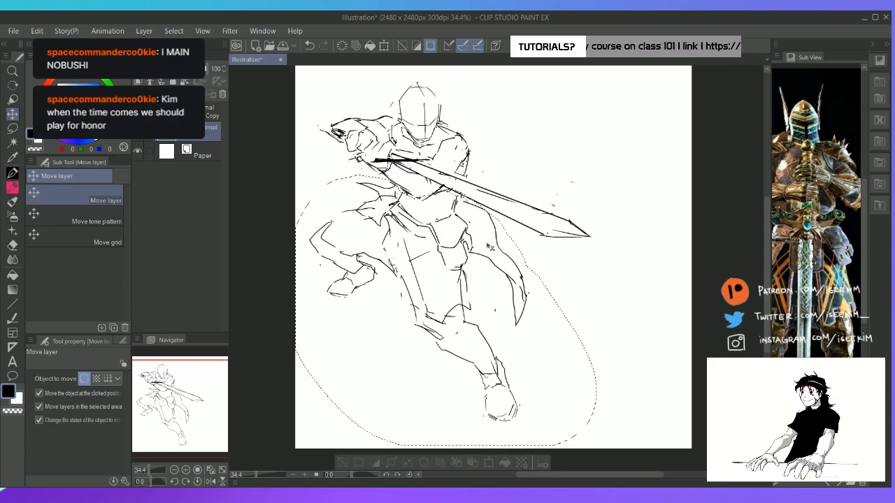
key("ctrl+d")
Erase the rough lines on the near shoulder and upper arm and sketch a new shoulder contour beside the chest
key("e")
left_click_drag(467, 163, 462, 174)
key("p")
key("e")
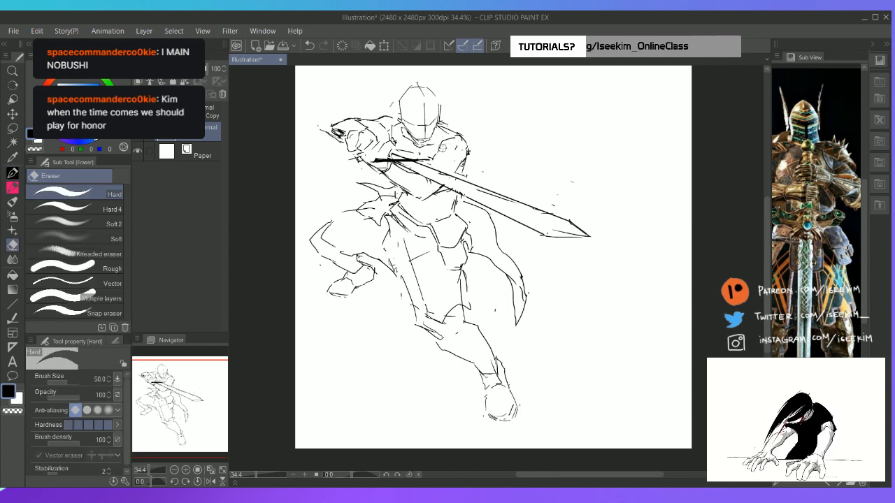
key("p")
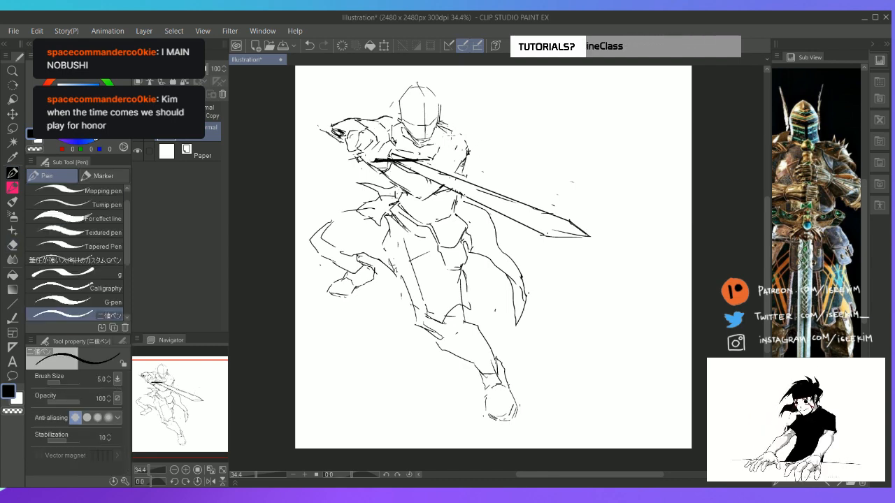
mouse_move(460, 134)
left_mouse_down()
mouse_move(453, 130)
mouse_move(435, 161)
left_mouse_up()
Refine the near shoulder into a clean rounded form above the blade, erasing the leftover chest and outer-arm lines
key("e")
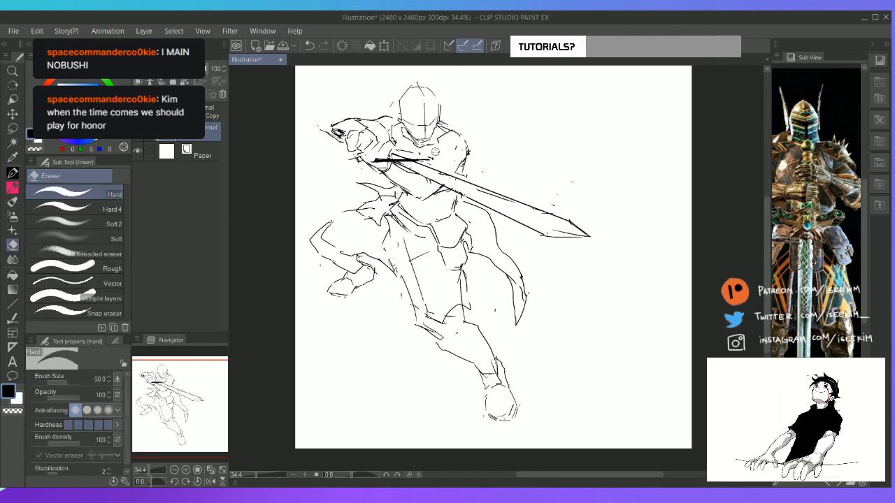
key("p")
key("e")
key("p")
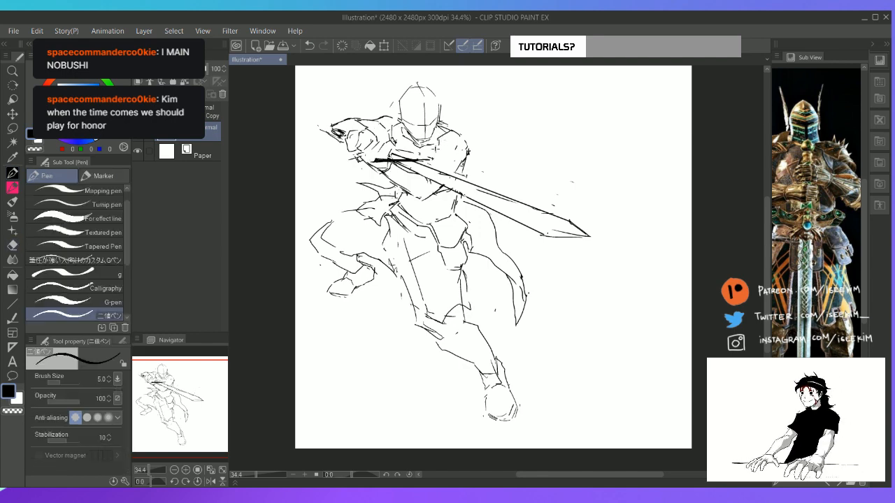
key("e")
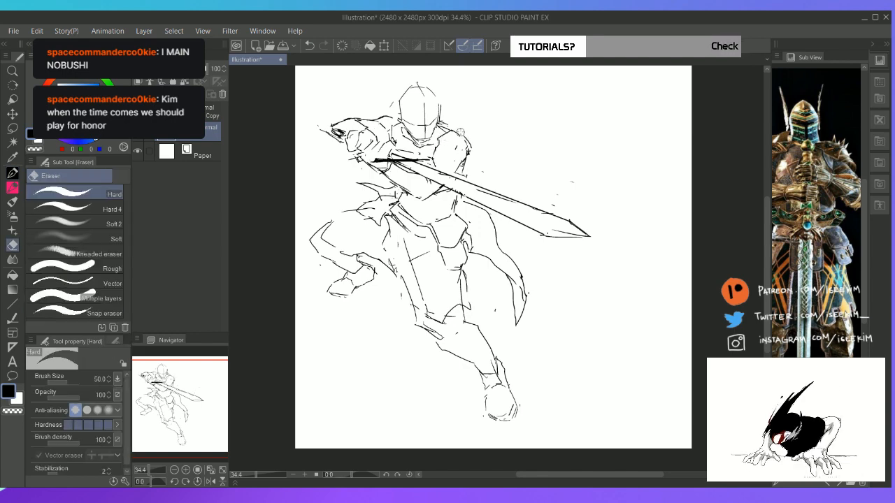
mouse_move(467, 146)
left_mouse_down()
mouse_move(458, 134)
mouse_move(470, 150)
mouse_move(458, 174)
left_mouse_up()
key("p")
key("e")
key("p")
Bring up the close-up photo of an armoured knight in the reference view
left_click_drag(800, 161, 840, 182)
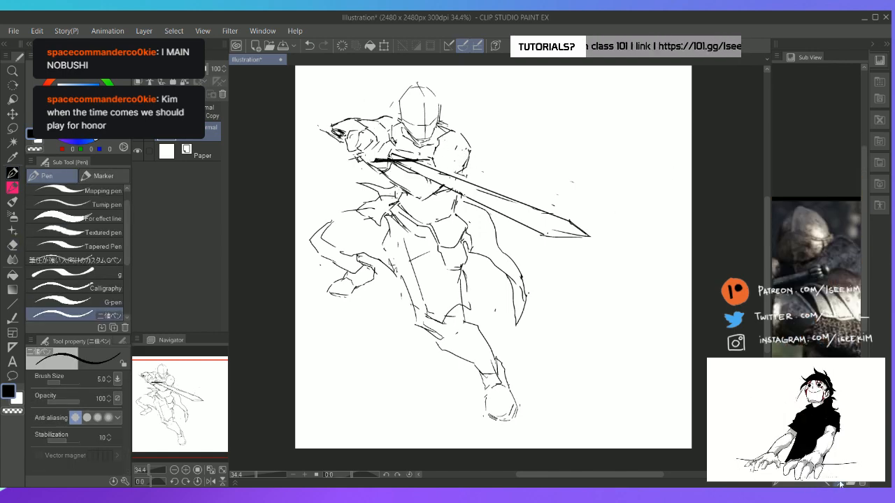
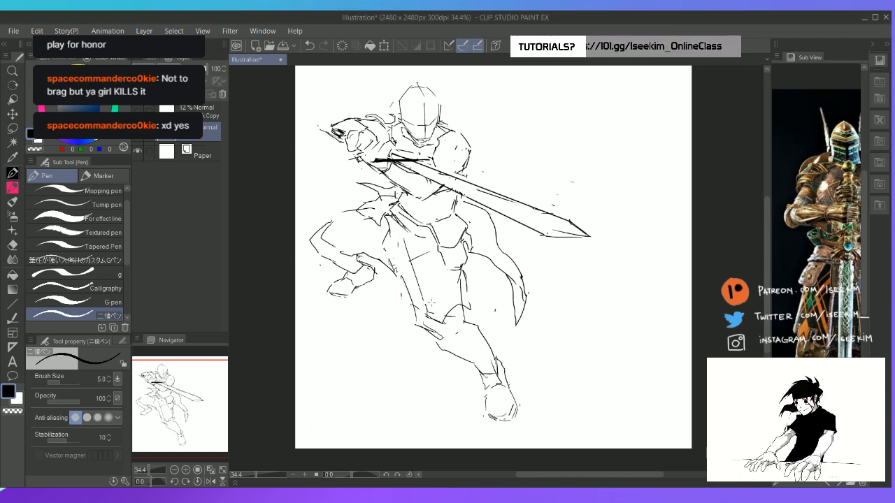
Sketch a pointed pauldron on the far shoulder beside the helmet, erasing the old shoulder contour where it overlaps
key("e")
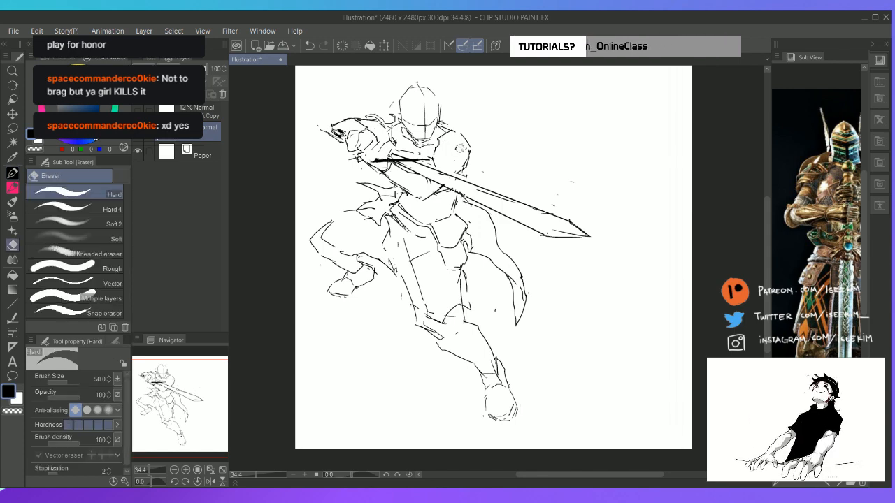
key("p")
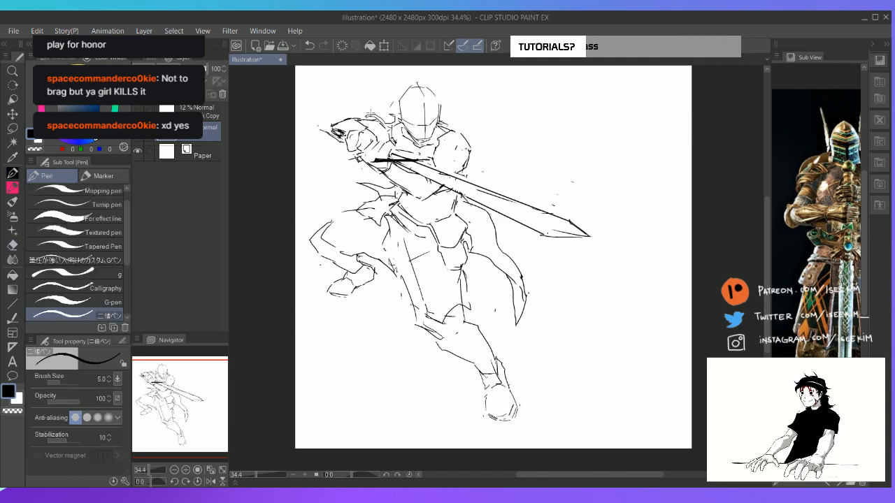
key("e")
key("p")
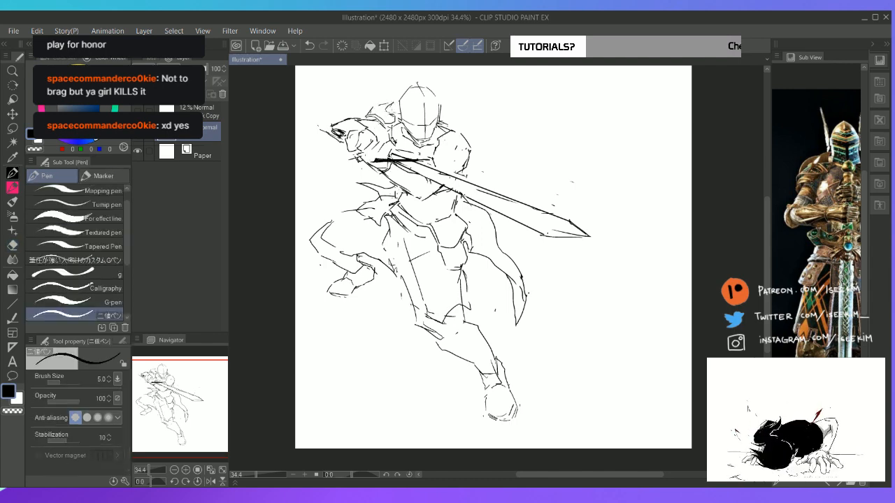
key("e")
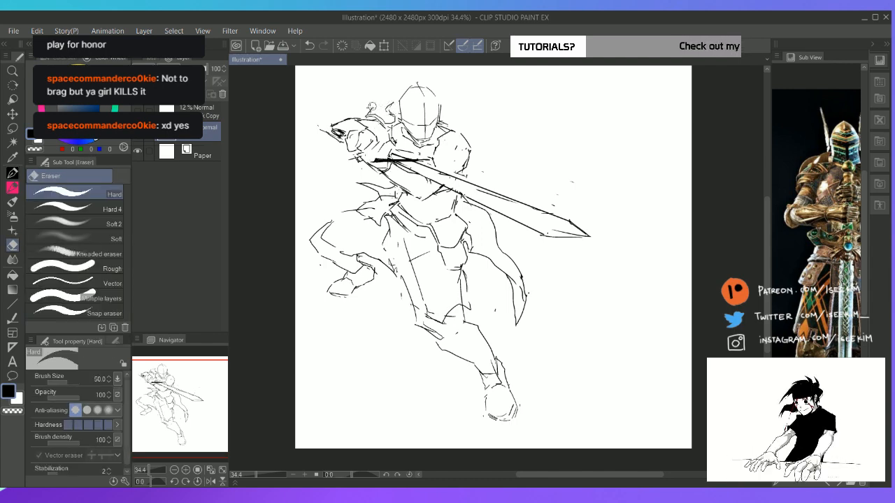
key("p")
mouse_move(365, 114)
left_mouse_down()
mouse_move(385, 96)
mouse_move(394, 109)
left_mouse_up()
key("e")
key("p")
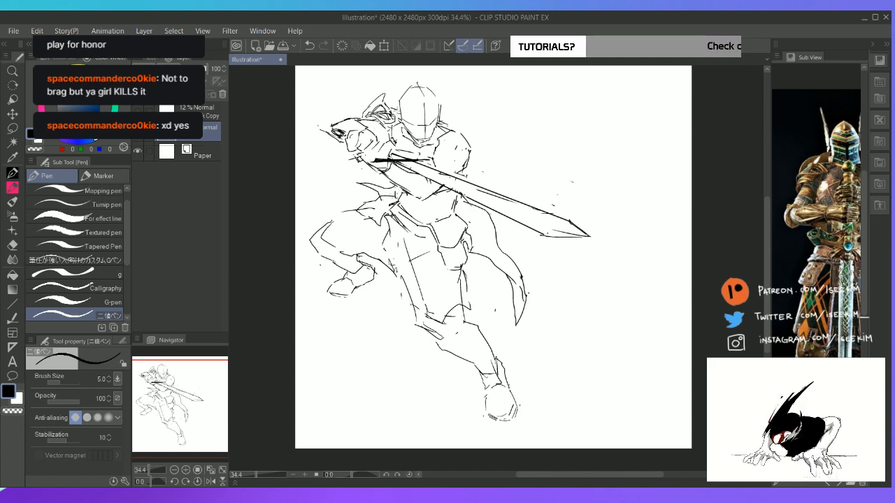
Refine the tip and inner edge of the far shoulder's pauldron, centring the armoured knight in the reference view
key("e")
key("p")
key("e")
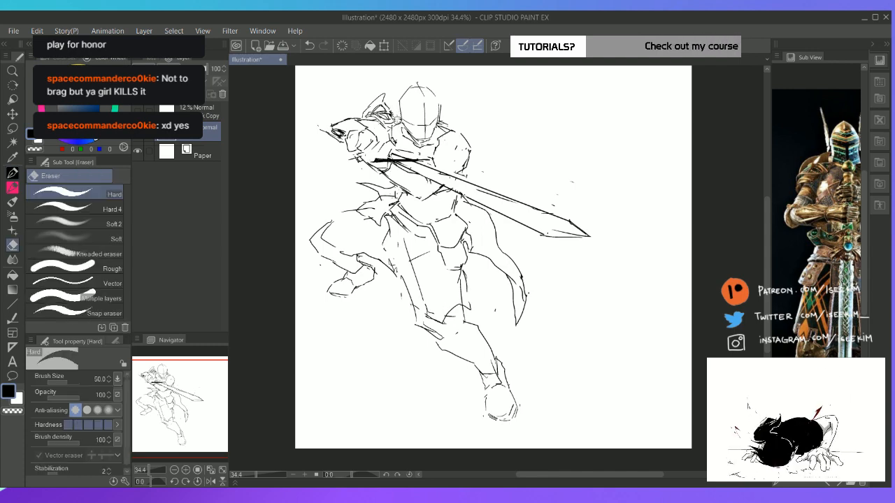
key("p")
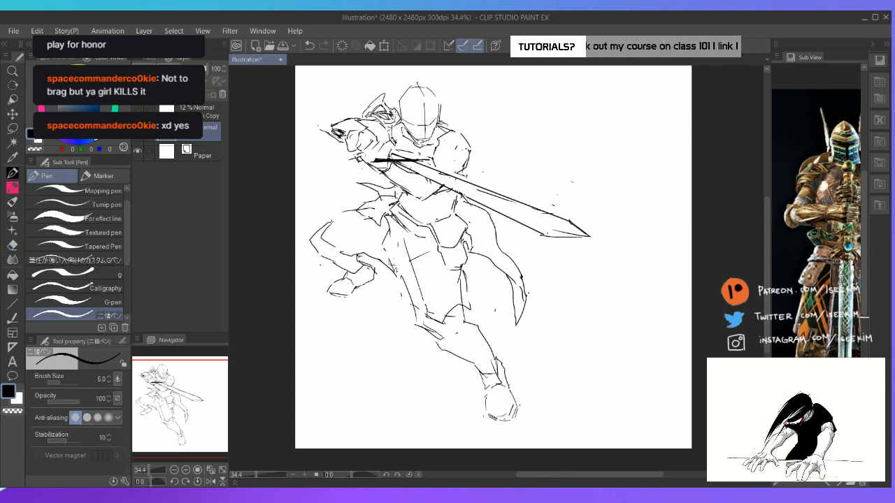
key("e")
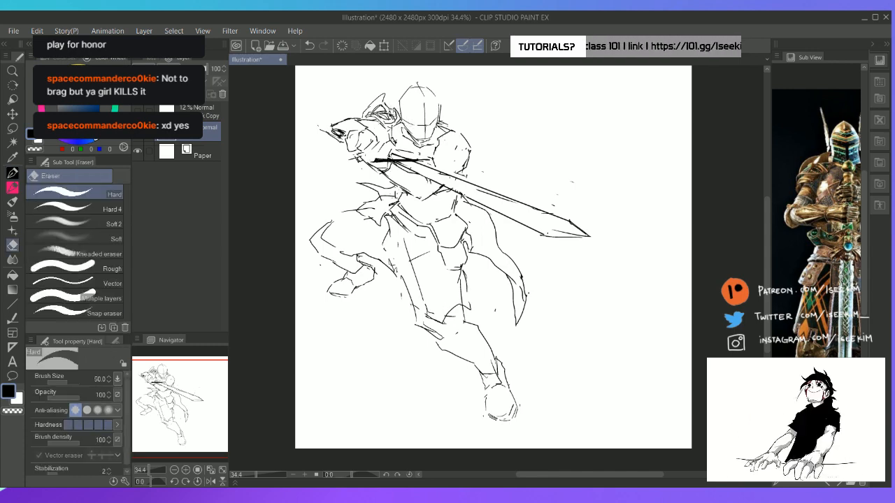
key("p")
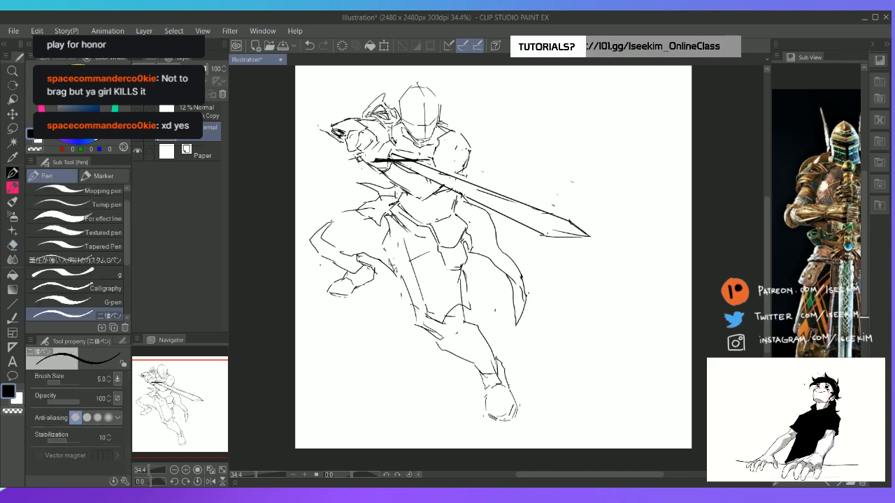
key("e")
left_click_drag(837, 172, 805, 178)
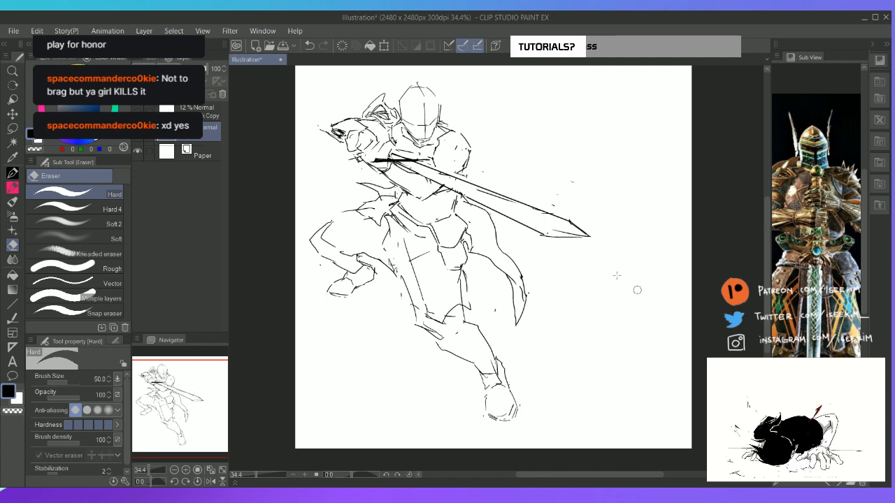
key("p")
mouse_move(384, 94)
left_mouse_down()
mouse_move(369, 115)
mouse_move(376, 103)
mouse_move(367, 111)
mouse_move(395, 118)
mouse_move(399, 109)
mouse_move(397, 117)
left_mouse_up()
Rework the upper contour of the near shoulder and draw a first sharp spike on its outer edge
key("e")
key("p")
key("e")
key("p")
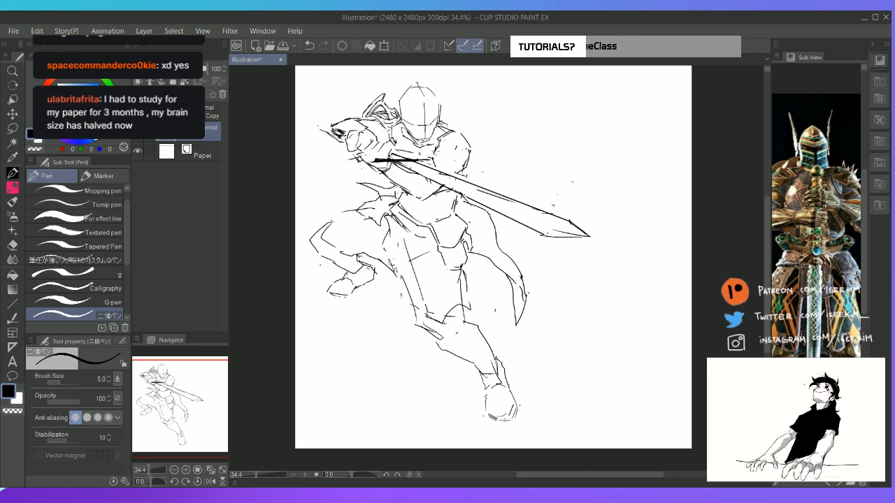
key("e")
key("p")
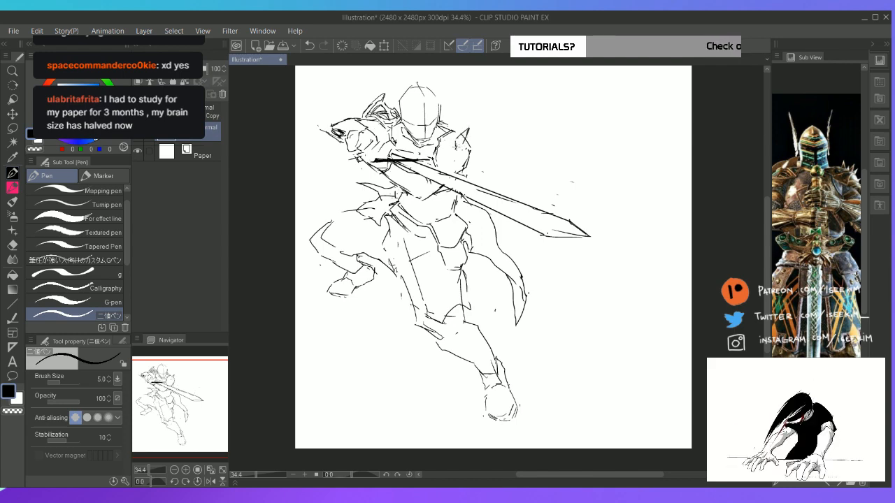
Add more short spikes along the top and outer side of the near shoulder's pauldron, erasing overlapping lines
key("e")
key("p")
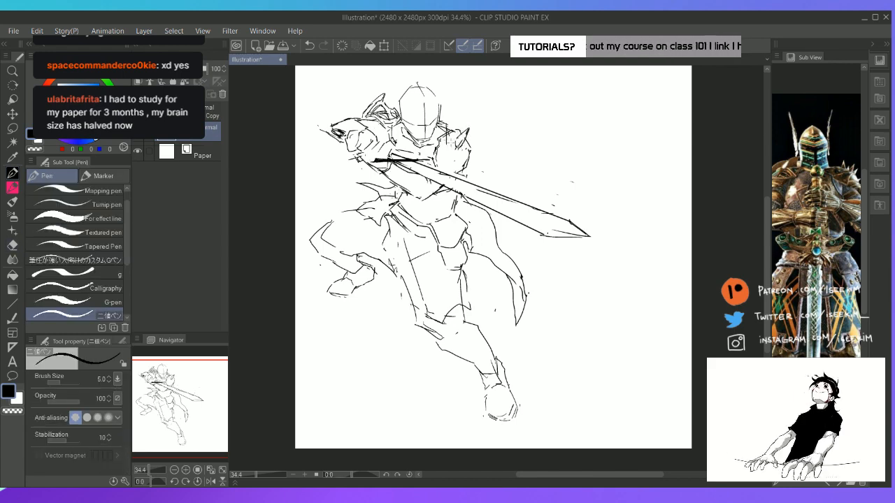
key("e")
key("p")
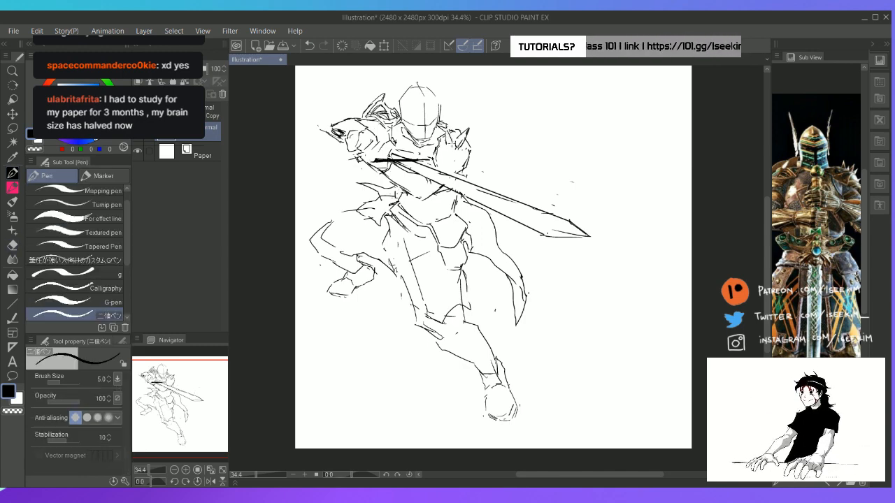
key("e")
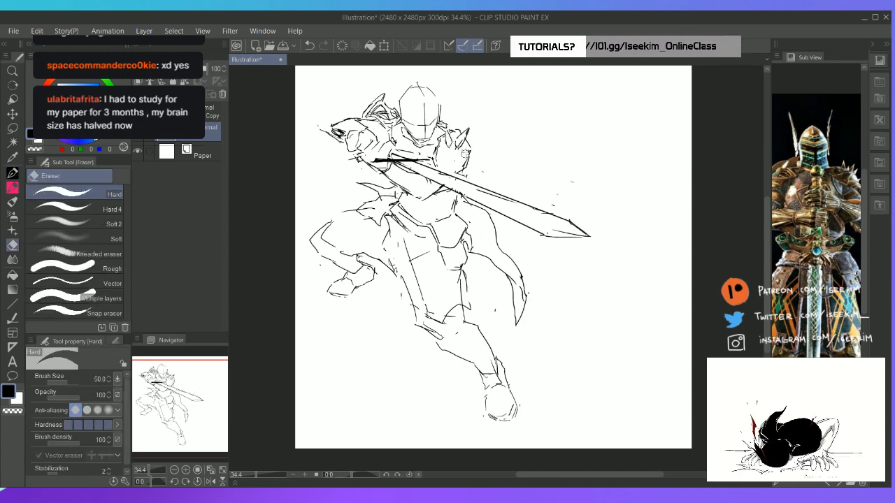
key("p")
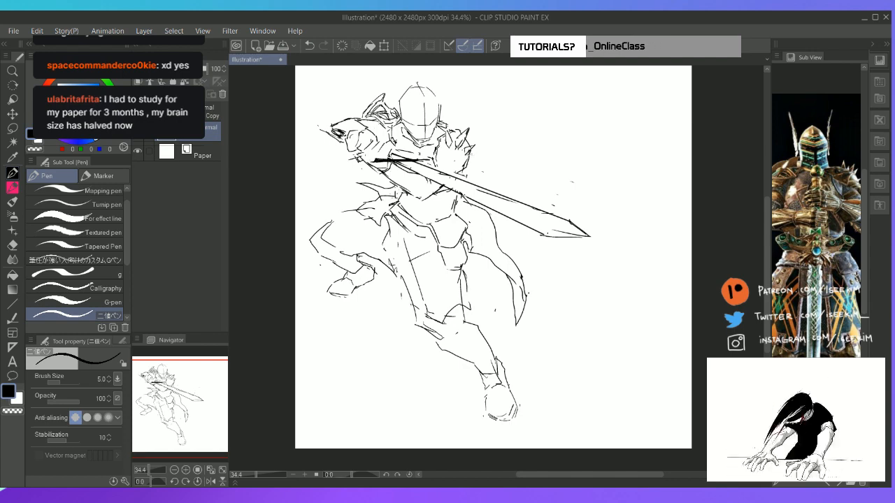
key("e")
key("p")
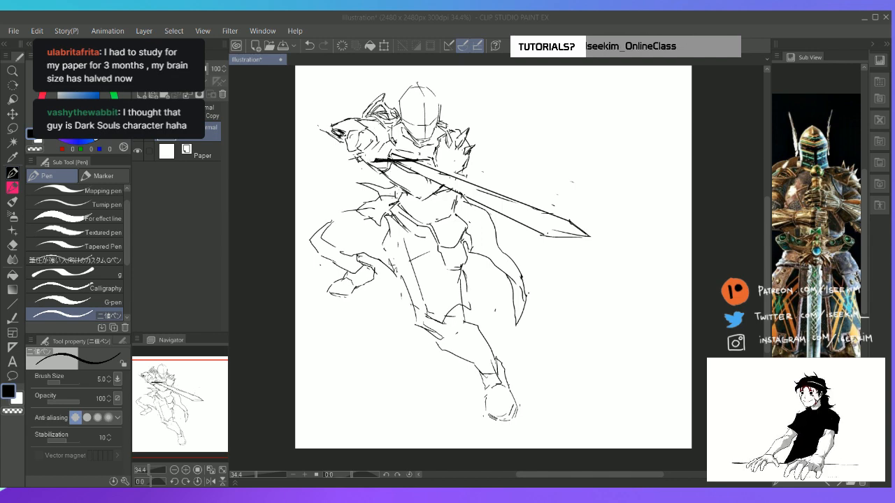
Tilt the canvas and fill out the near pauldron with further spikes across its face and lower edge
left_click(521, 20)
key("space")
left_click_drag(484, 175, 499, 103)
key("shift+space")
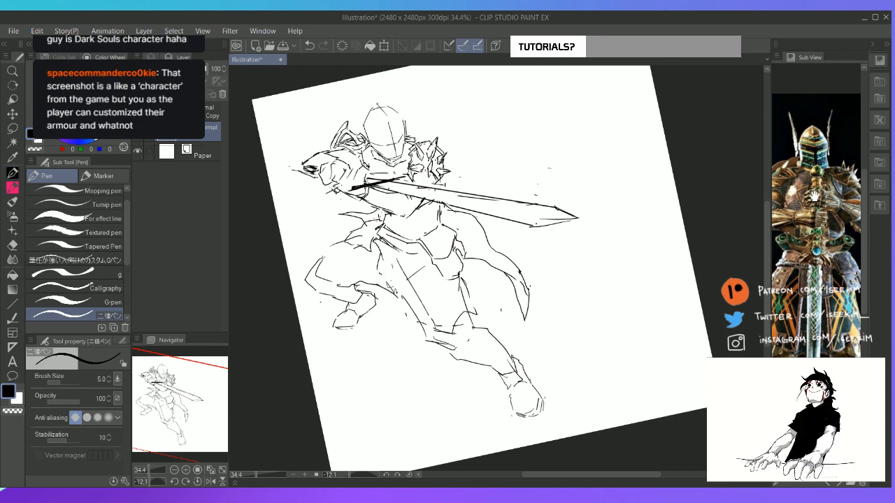
Browse the reference images to the armoured knight's back view and reset the canvas rotation
left_click(834, 484)
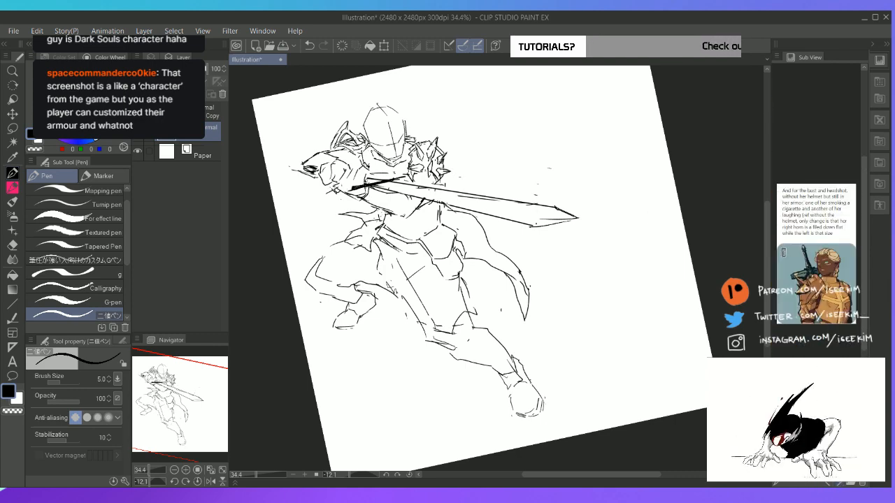
scroll(816, 254, "up", 3)
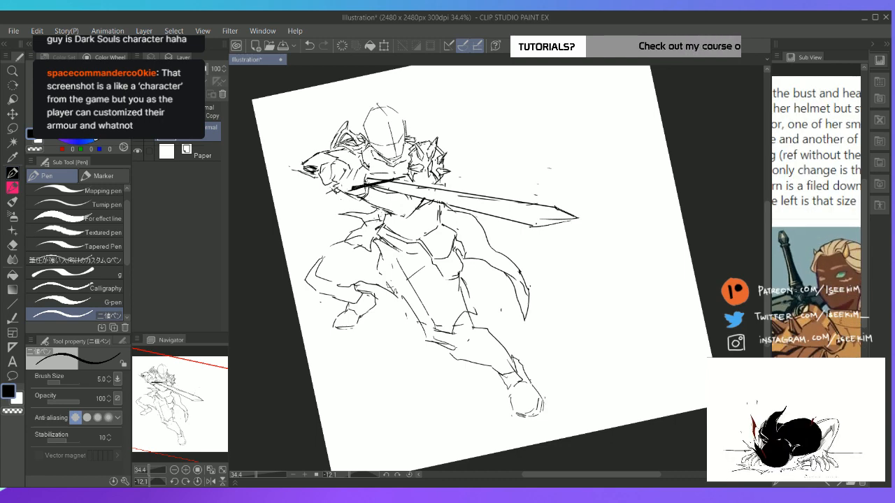
left_click(842, 484)
left_click(841, 484)
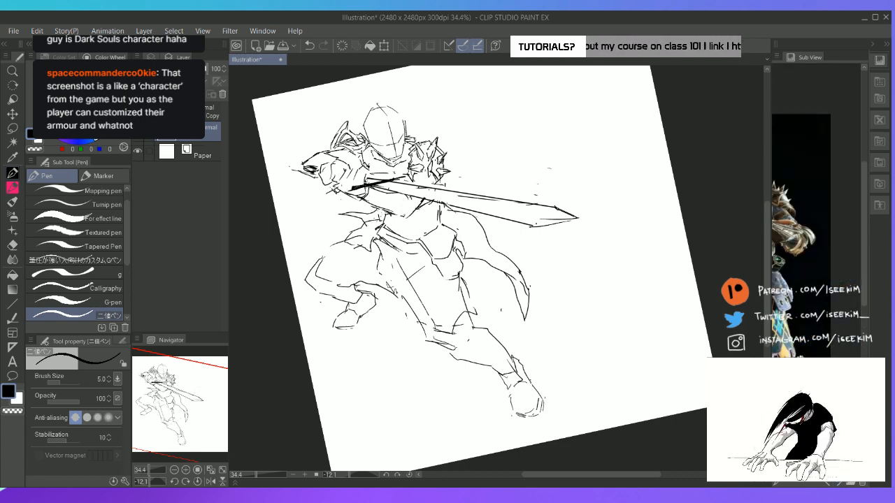
left_click_drag(791, 266, 820, 286)
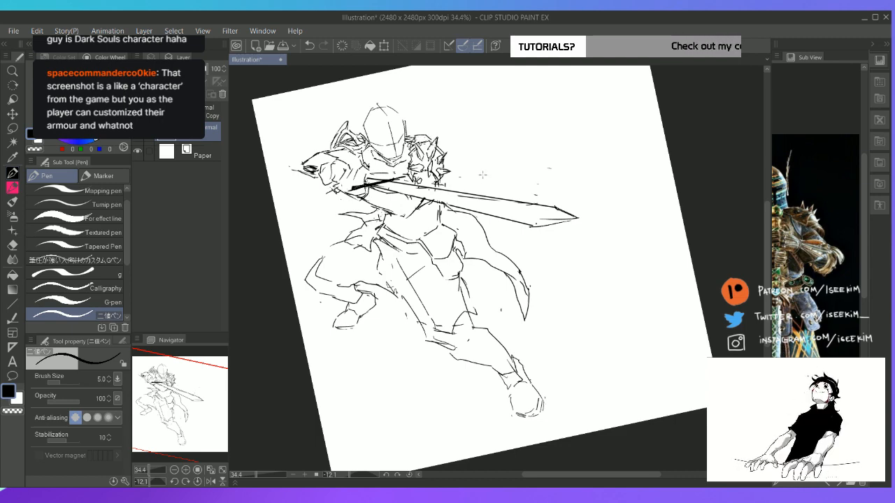
key("ctrl+@")
left_click_drag(826, 207, 874, 221)
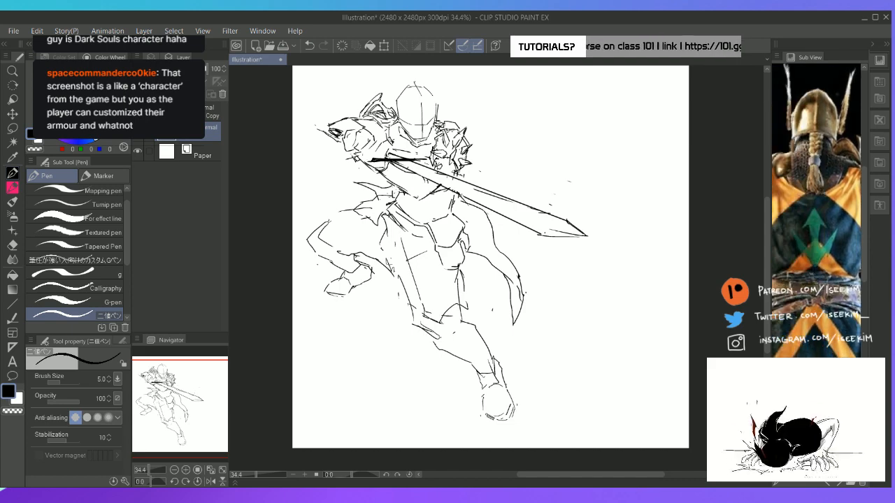
Try curved cape edges sweeping outward from behind the near shoulder and neck
key("e")
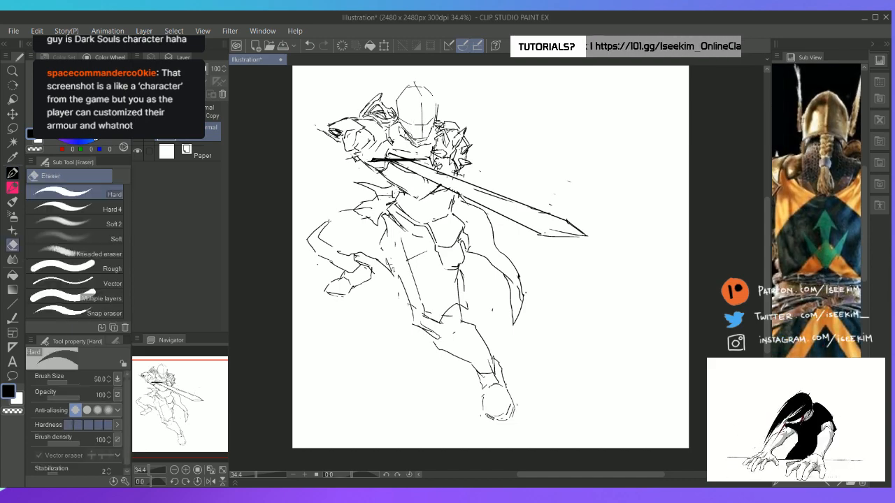
key("p")
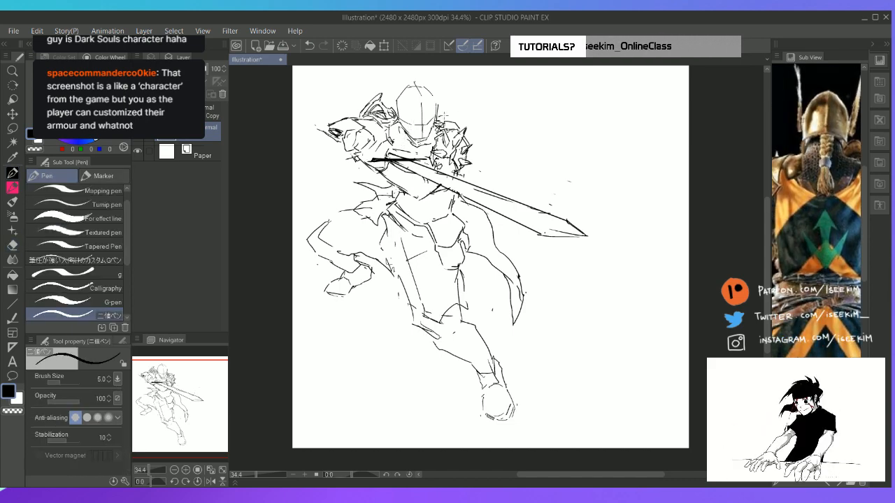
mouse_move(478, 137)
left_mouse_down()
mouse_move(520, 113)
mouse_move(564, 145)
left_mouse_up()
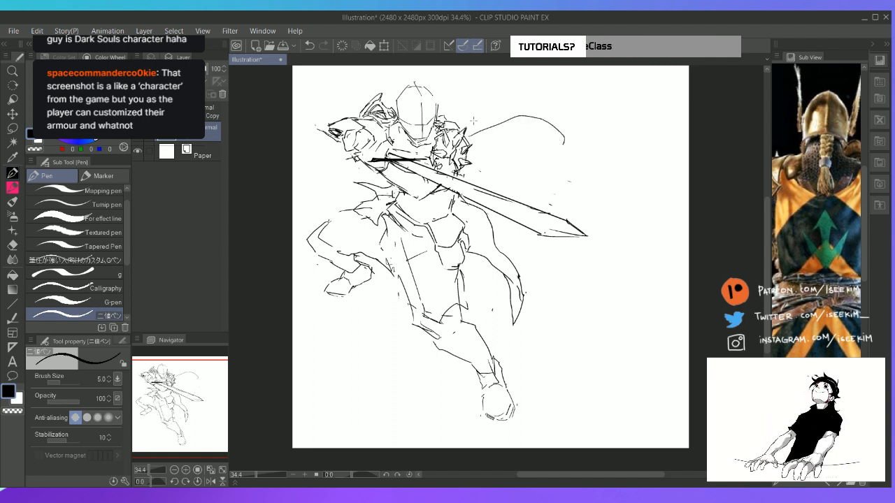
left_click_drag(451, 112, 528, 114)
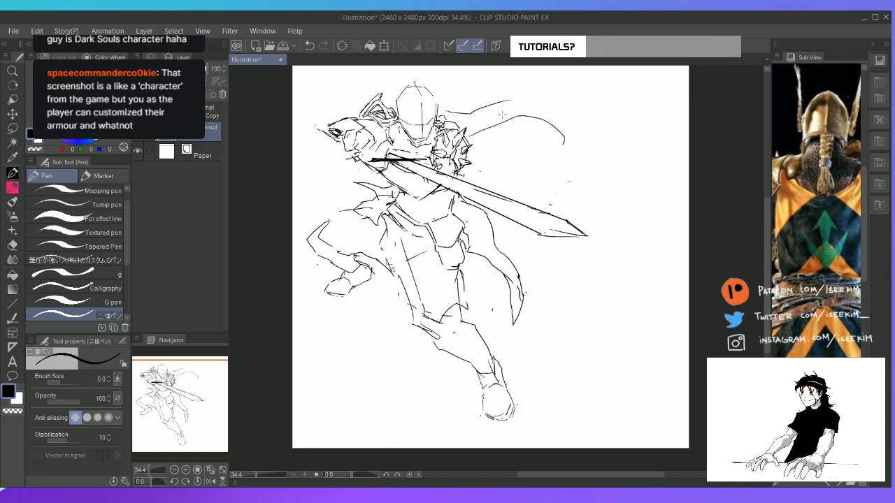
key("ctrl+z")
left_click_drag(445, 113, 504, 83)
key("ctrl+z")
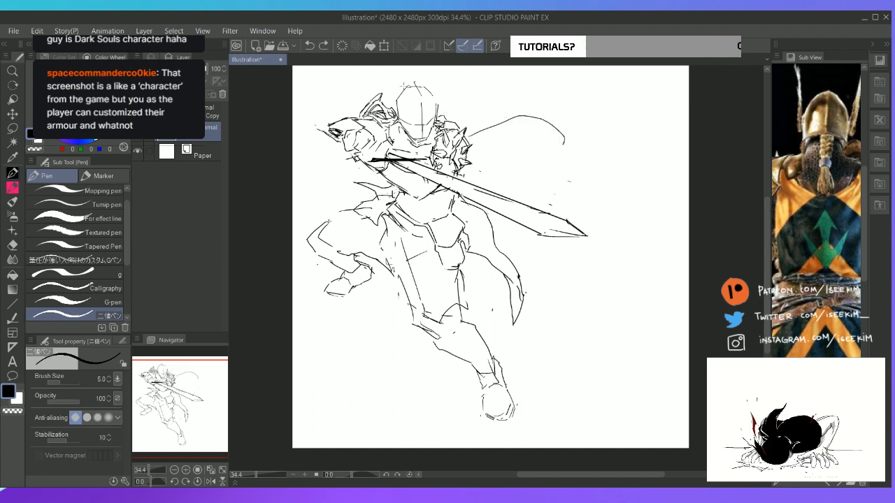
left_click_drag(399, 88, 375, 66)
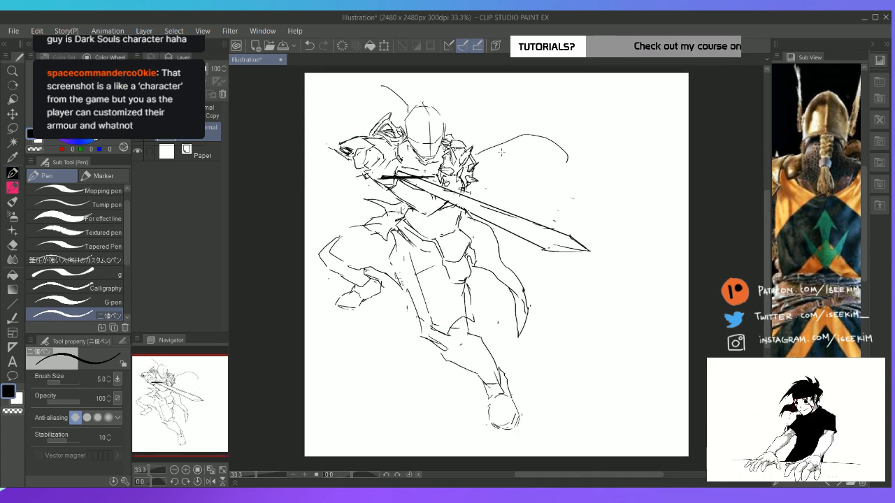
scroll(501, 153, "down", 1)
left_click_drag(413, 103, 366, 122)
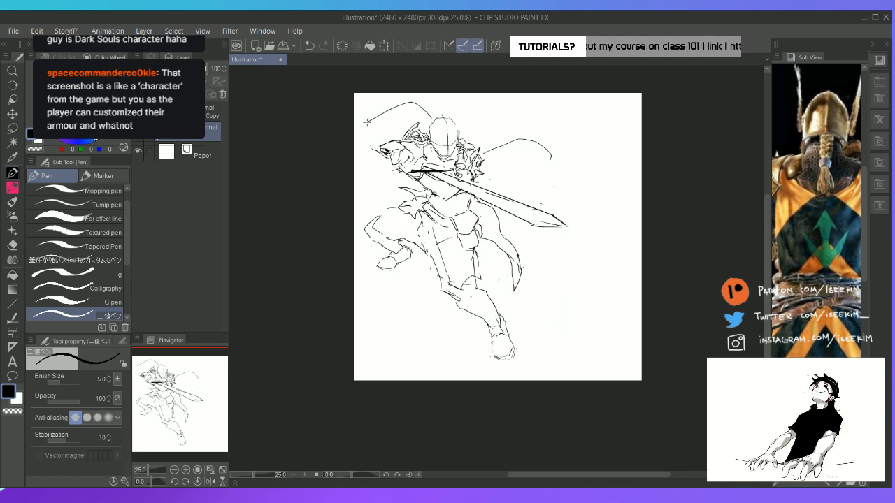
key("ctrl+z")
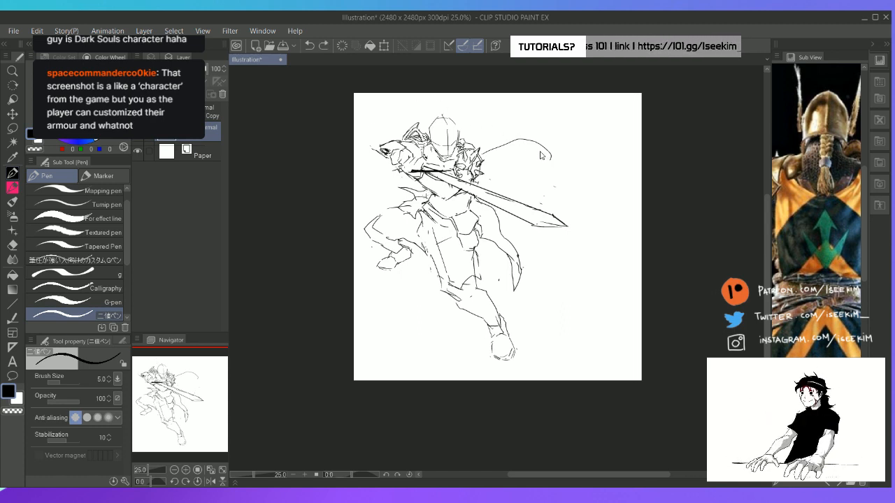
Draw a cape edge rising beside the helmet and replace the trial curves behind the near shoulder with a lower edge
left_click_drag(428, 139, 430, 93)
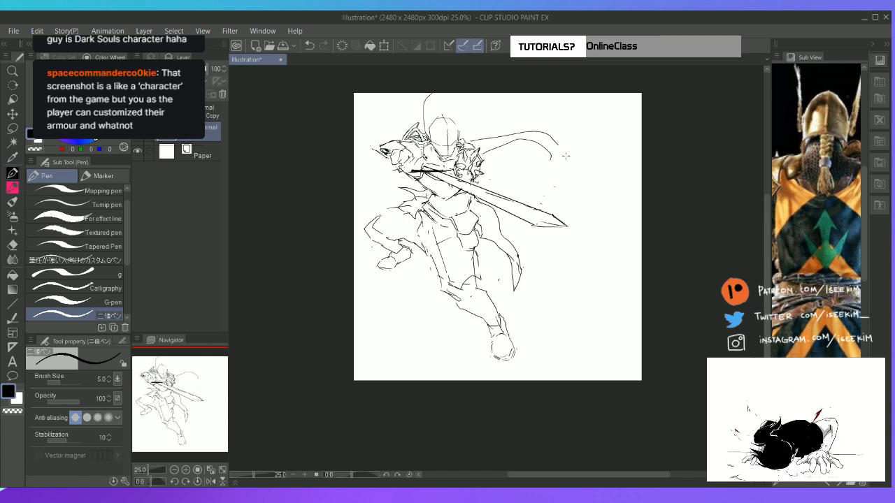
key("e")
mouse_move(526, 140)
left_mouse_down()
mouse_move(549, 152)
mouse_move(487, 152)
mouse_move(535, 165)
left_mouse_up()
key("p")
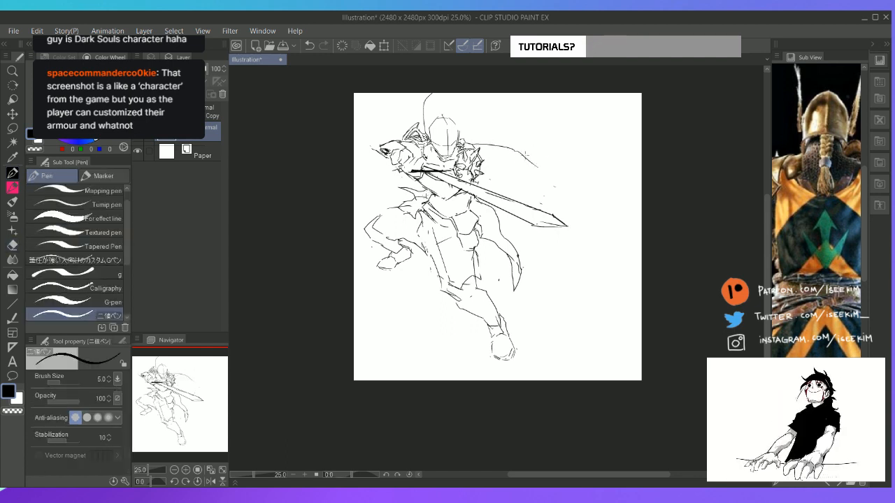
Sketch the folded cape edge behind the near shoulder and extend it into a large billowing outline above the head
key("ctrl+z")
left_click_drag(483, 159, 525, 169)
mouse_move(462, 137)
left_mouse_down()
mouse_move(580, 188)
mouse_move(553, 126)
left_mouse_up()
key("e")
key("p")
key("ctrl+z")
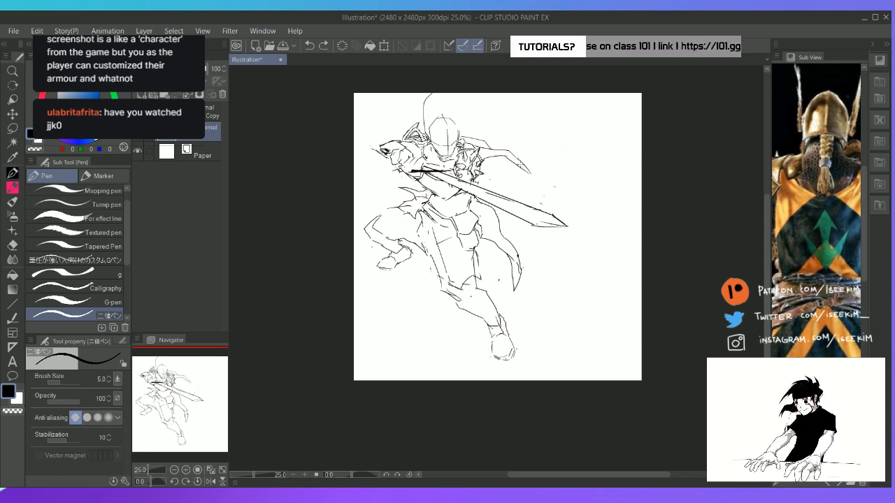
mouse_move(520, 163)
left_mouse_down()
mouse_move(554, 123)
mouse_move(486, 94)
left_mouse_up()
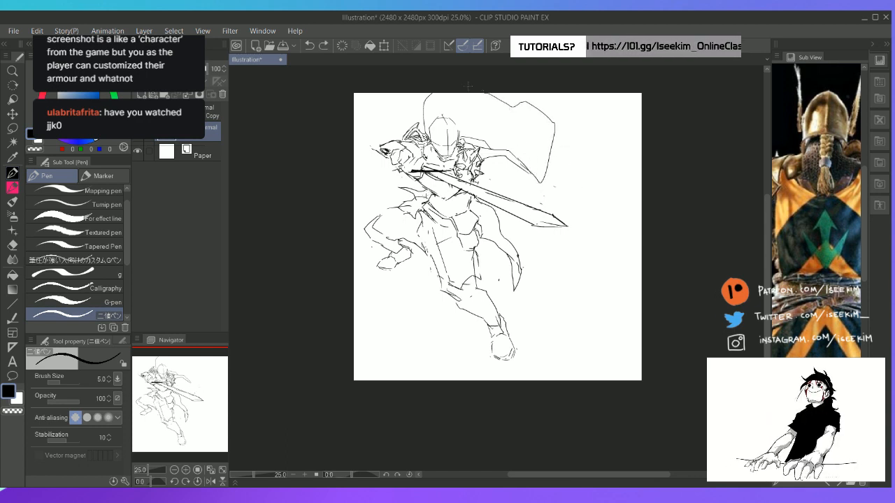
Try a cape edge beyond the far shoulder and an inner fold curving over the helmet toward the outline
left_click_drag(396, 95, 419, 129)
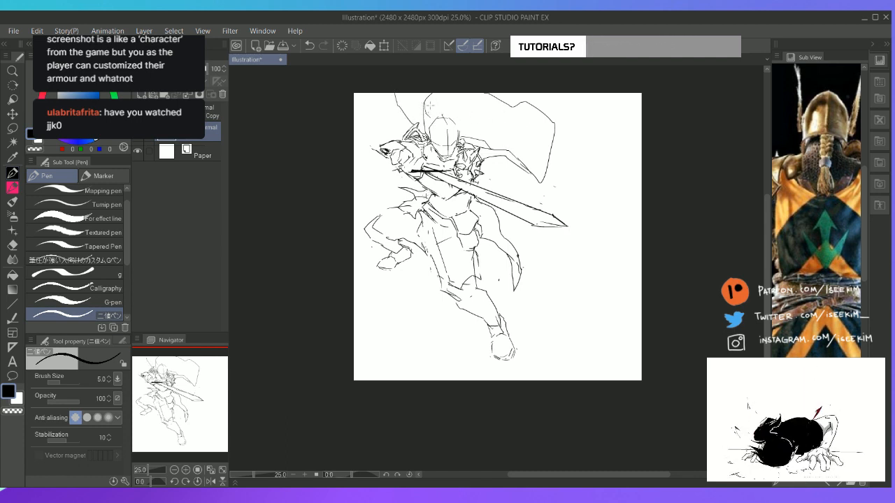
mouse_move(430, 105)
left_mouse_down()
mouse_move(487, 118)
mouse_move(492, 131)
left_mouse_up()
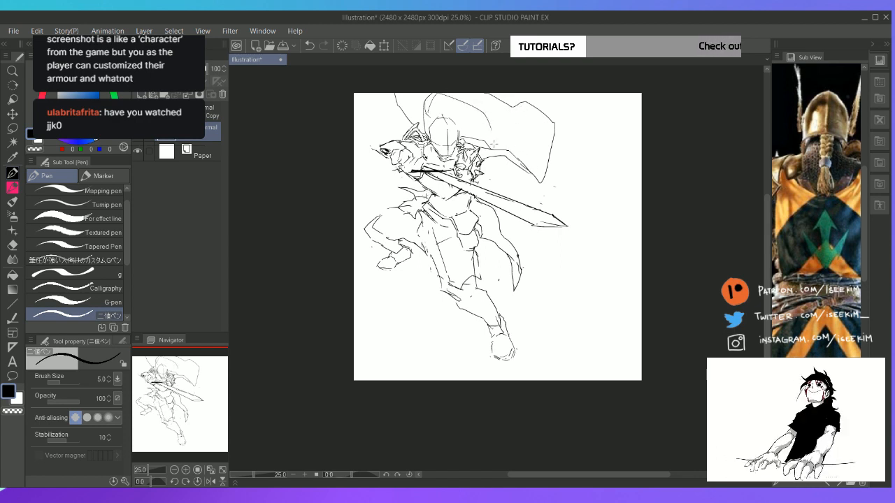
key("e")
key("p")
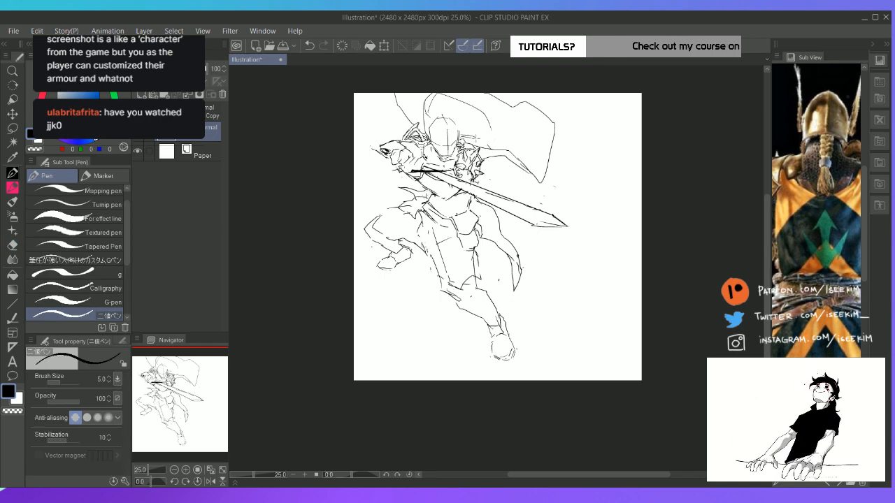
key("e")
mouse_move(519, 109)
left_mouse_down()
mouse_move(495, 102)
mouse_move(496, 90)
mouse_move(518, 105)
mouse_move(502, 142)
left_mouse_up()
key("p")
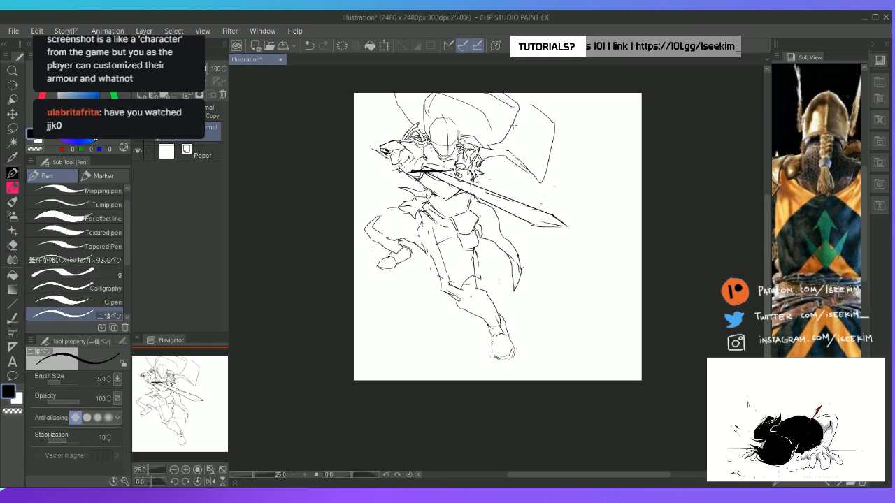
Try erasing and reshaping the billowing cape's outer corner and side edge closer to the body
key("e")
mouse_move(519, 95)
left_mouse_down()
mouse_move(516, 110)
mouse_move(531, 100)
mouse_move(551, 122)
mouse_move(525, 157)
left_mouse_up()
key("p")
key("e")
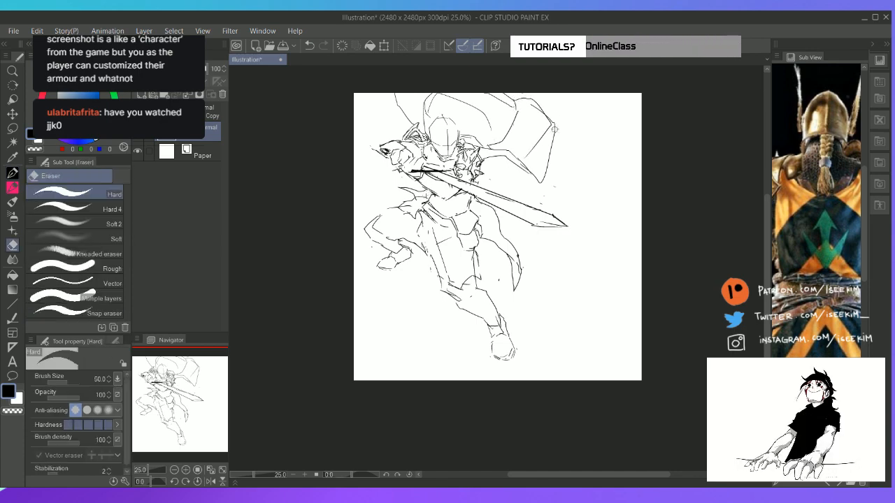
mouse_move(551, 128)
left_mouse_down()
mouse_move(548, 171)
mouse_move(537, 144)
mouse_move(540, 181)
left_mouse_up()
key("p")
key("e")
key("p")
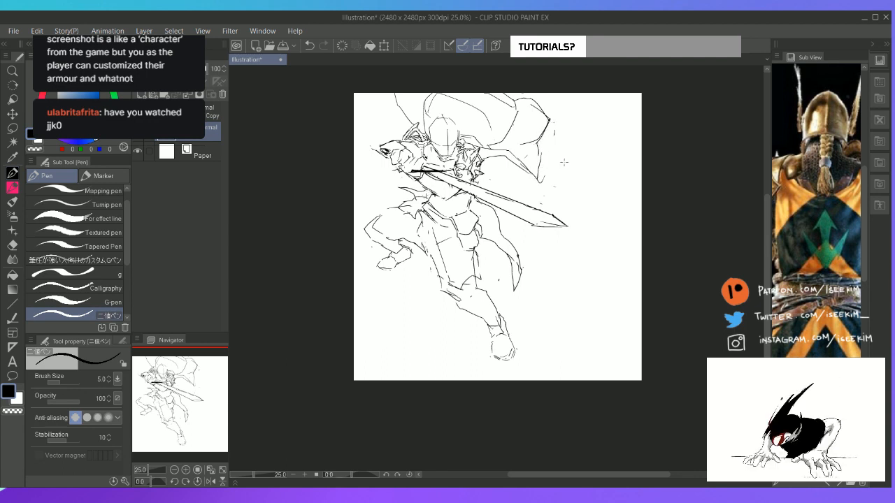
Undo the trial cape curves together with the large billowing outline above the head
key("ctrl+z")
key("ctrl+z")
key("ctrl+z")
key("ctrl+z")
key("ctrl+z")
key("ctrl+z")
key("ctrl+z")
key("ctrl+z")
key("ctrl+z")
key("ctrl+z")
key("ctrl+z")
key("ctrl+z")
key("ctrl+z")
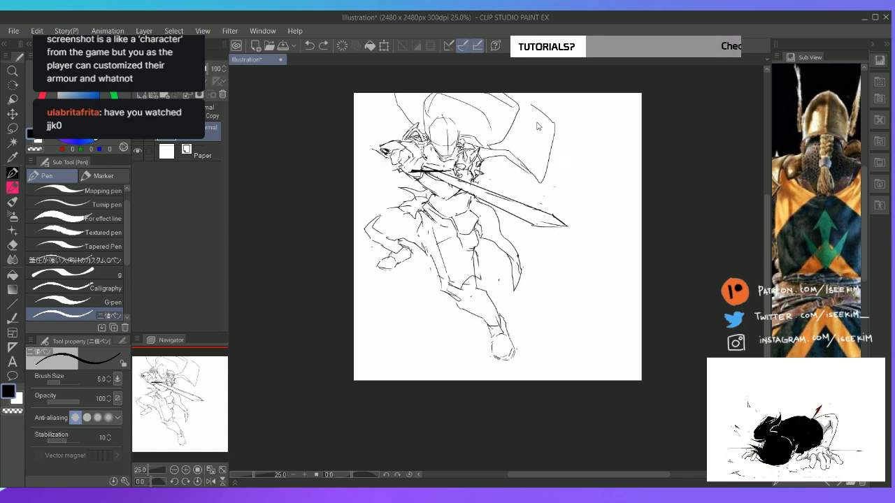
Redraw the cape with a squared upper outline, long lower edges sweeping past the near shoulder, and a curve beside the helmet
key("ctrl+z")
key("ctrl+z")
key("ctrl+z")
key("ctrl+z")
key("ctrl+z")
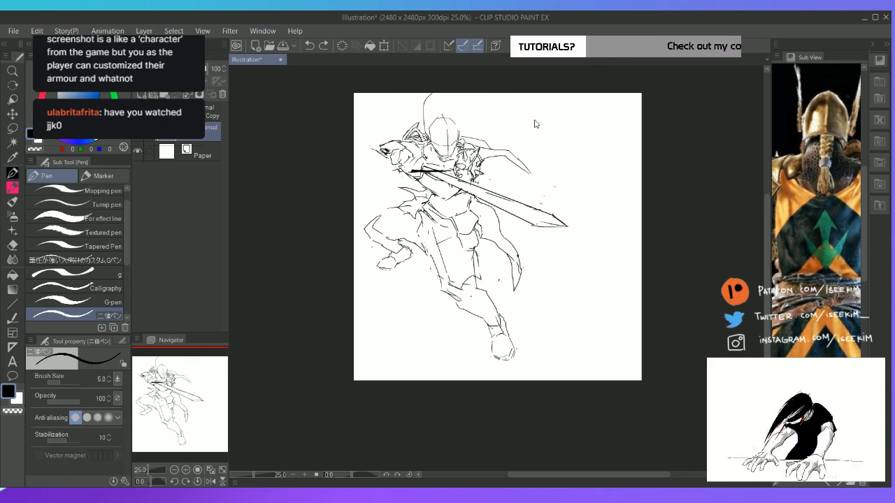
mouse_move(494, 99)
left_mouse_down()
mouse_move(530, 127)
mouse_move(575, 193)
left_mouse_up()
key("ctrl+z")
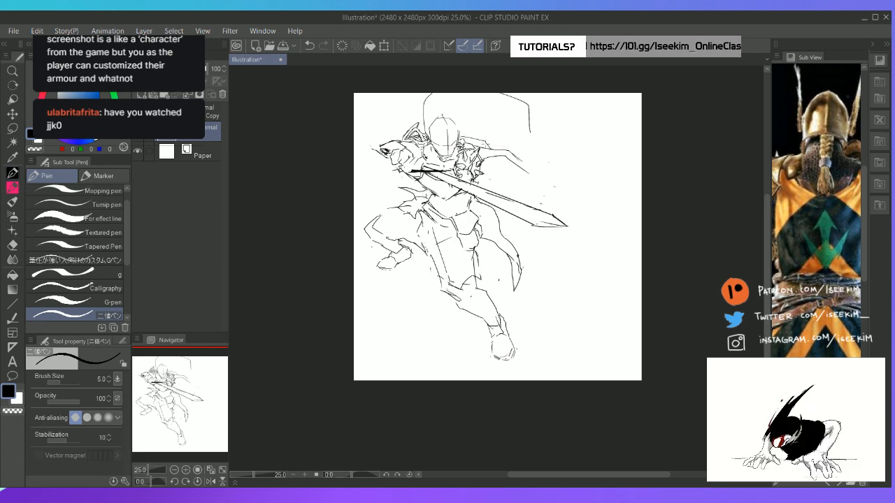
mouse_move(474, 144)
left_mouse_down()
mouse_move(526, 130)
mouse_move(562, 142)
mouse_move(569, 165)
left_mouse_up()
mouse_move(498, 157)
left_mouse_down()
mouse_move(556, 158)
mouse_move(579, 188)
left_mouse_up()
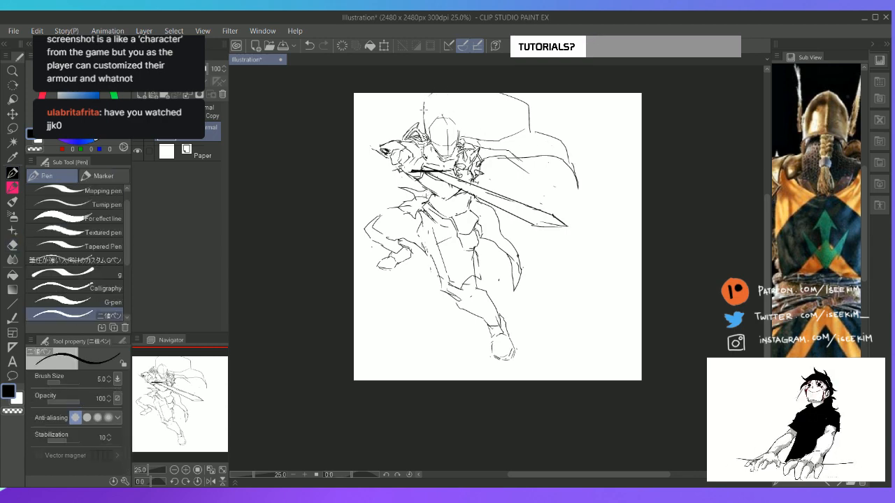
mouse_move(424, 110)
left_mouse_down()
mouse_move(439, 87)
mouse_move(436, 110)
mouse_move(457, 99)
left_mouse_up()
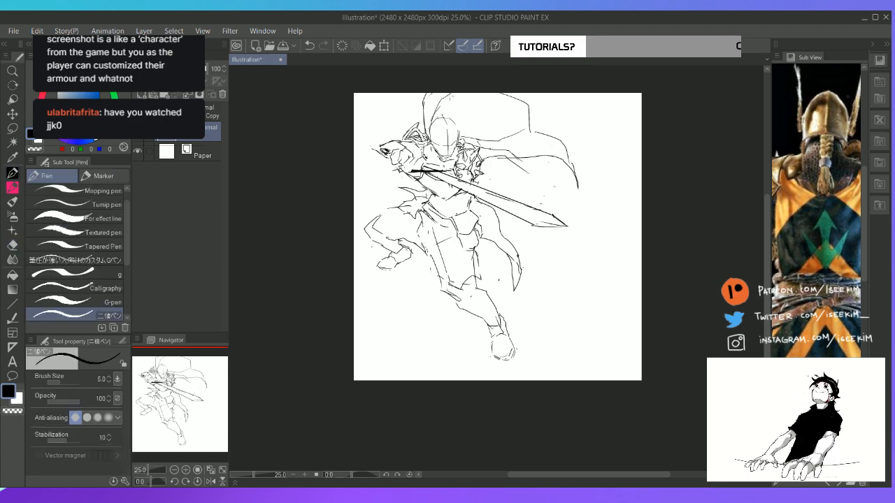
Erase the cape's outer corner and side edge, and redraw the upper corner farther out from the head
key("e")
mouse_move(524, 101)
left_mouse_down()
mouse_move(545, 127)
mouse_move(529, 121)
mouse_move(532, 129)
mouse_move(552, 137)
mouse_move(577, 183)
left_mouse_up()
key("p")
key("e")
key("p")
key("e")
key("p")
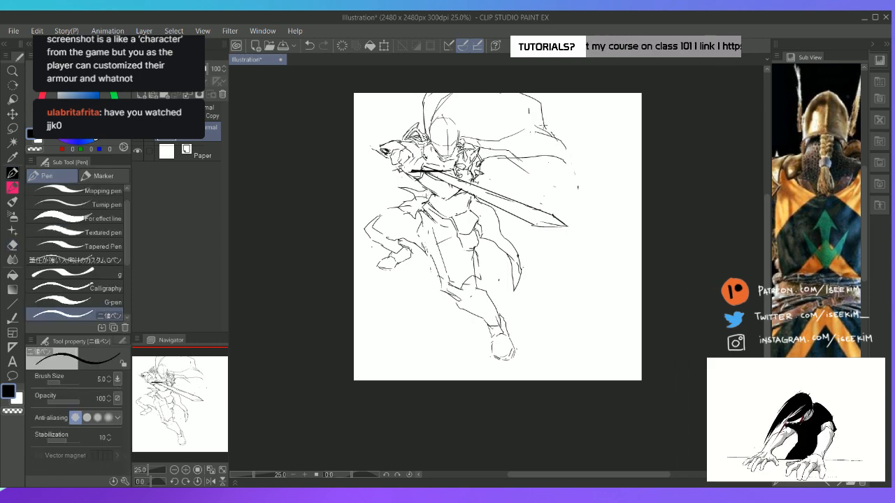
Extend the cape's outer edge into a pointed tail hanging beyond the sword tip
left_click_drag(542, 119, 594, 182)
left_click_drag(552, 159, 597, 190)
left_click_drag(592, 206, 594, 183)
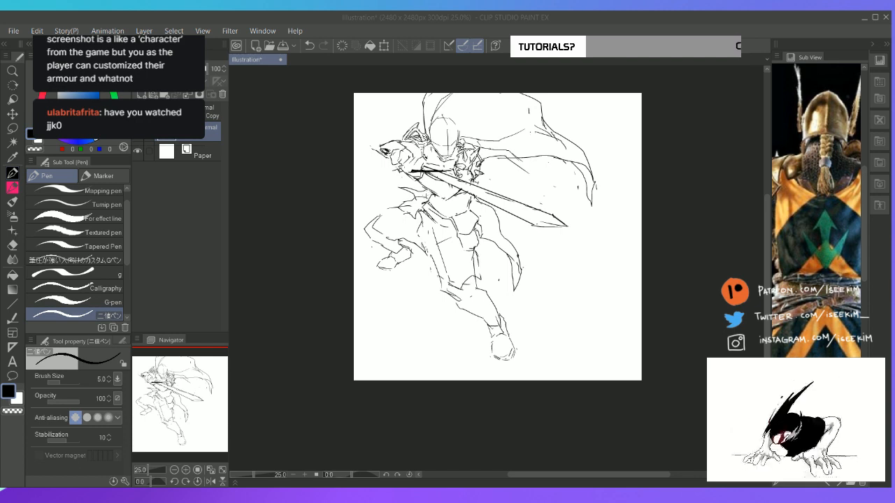
Rework the fold edge running from the near shoulder to the outer cape and sketch inner fold lines beside the helmet
left_click(543, 16)
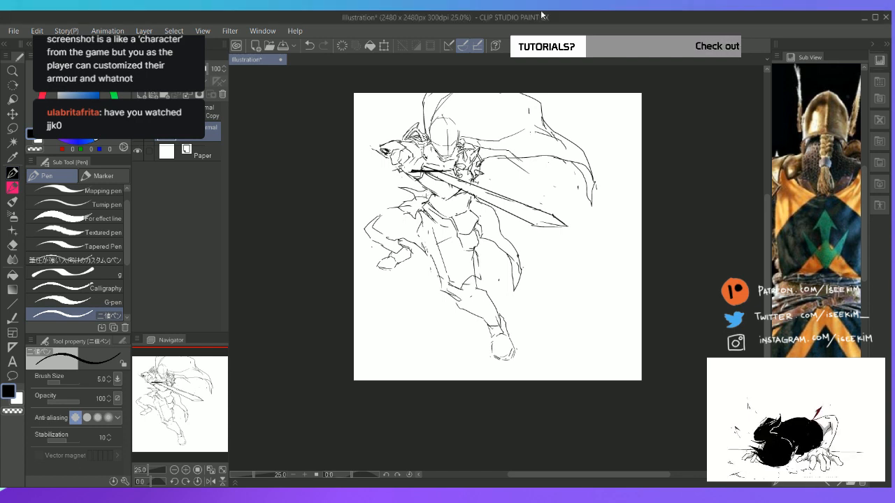
key("e")
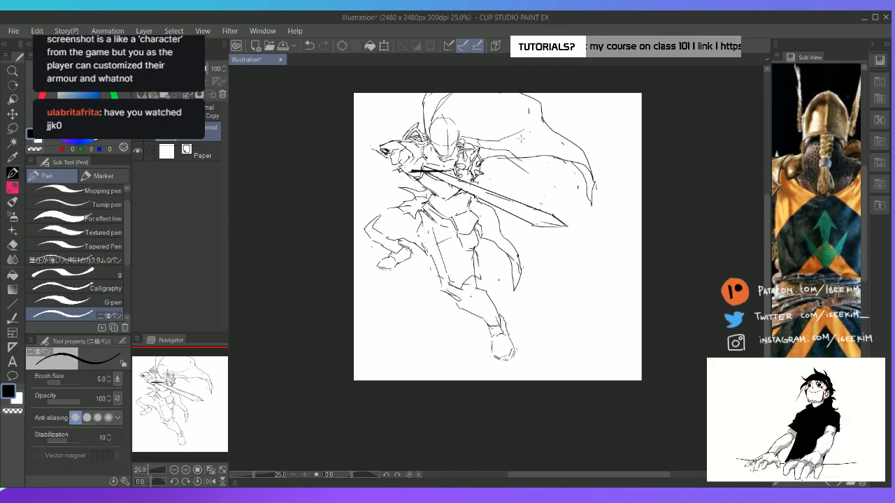
key("p")
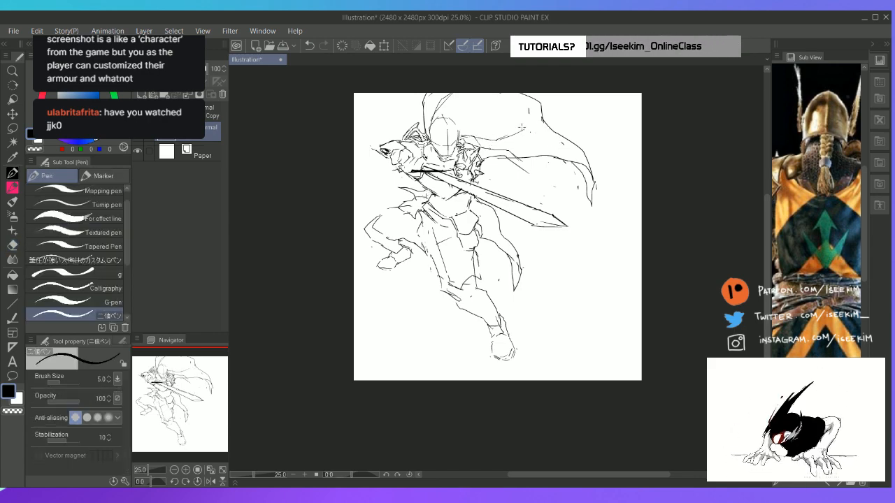
key("e")
key("p")
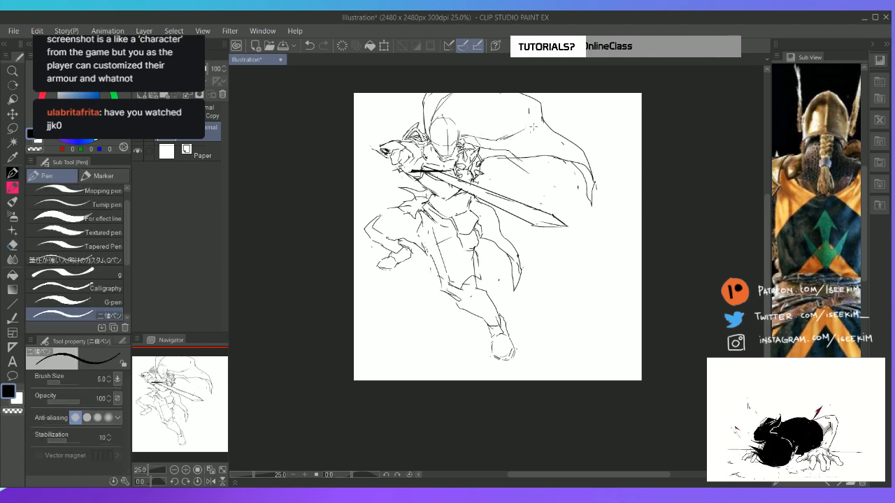
left_click_drag(499, 147, 544, 134)
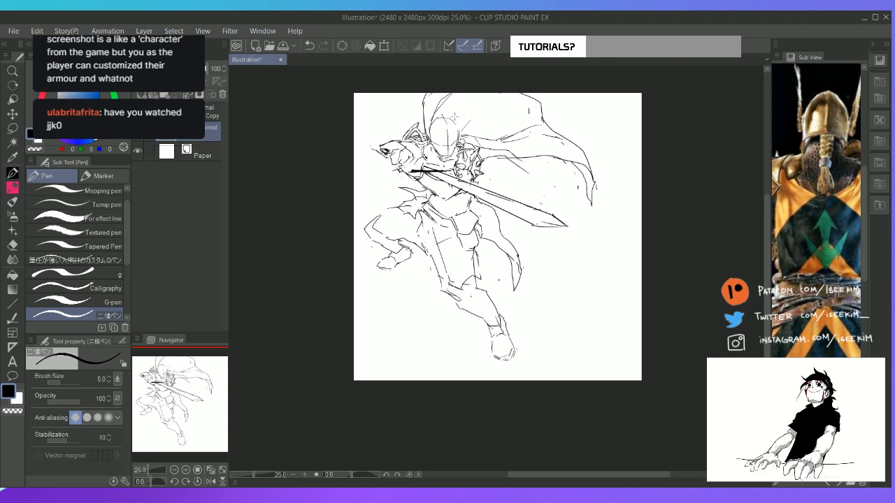
key("ctrl+z")
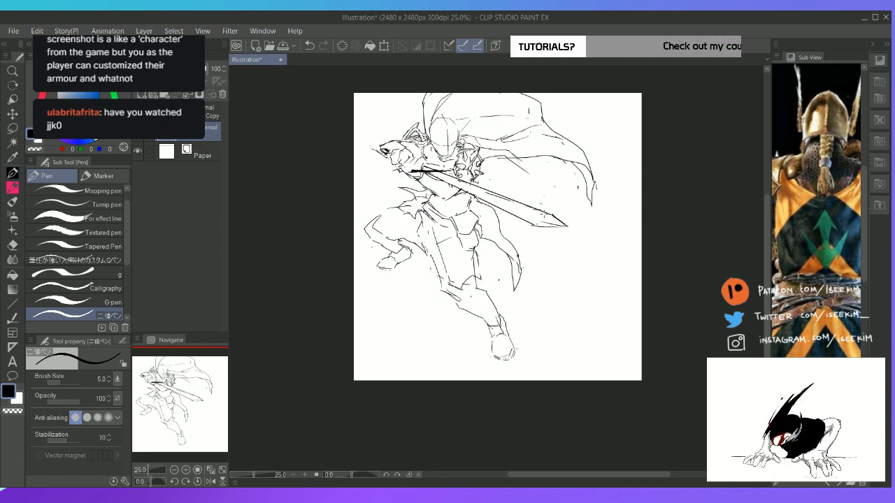
Move the knight sketch down the canvas and complete the cape's upper outline above the head
key("k")
mouse_move(480, 253)
left_mouse_down()
mouse_move(479, 276)
mouse_move(475, 270)
left_mouse_up()
key("p")
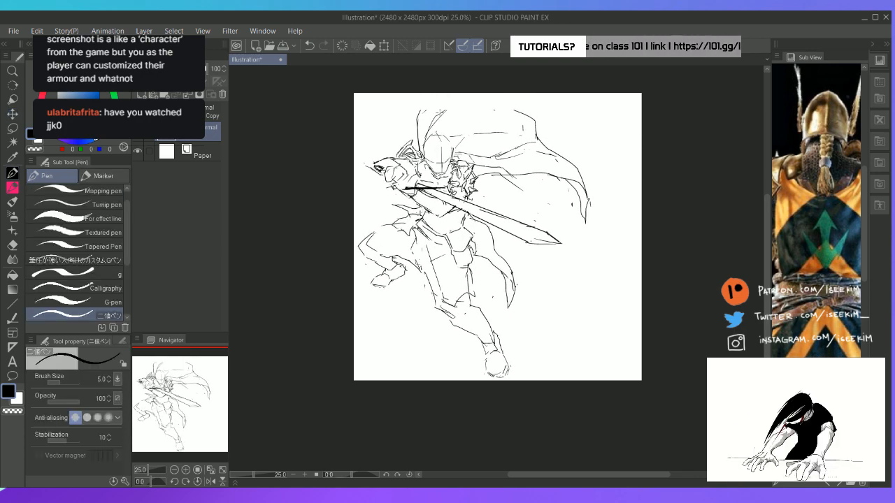
mouse_move(422, 113)
left_mouse_down()
mouse_move(429, 105)
mouse_move(521, 105)
mouse_move(540, 142)
left_mouse_up()
key("e")
key("p")
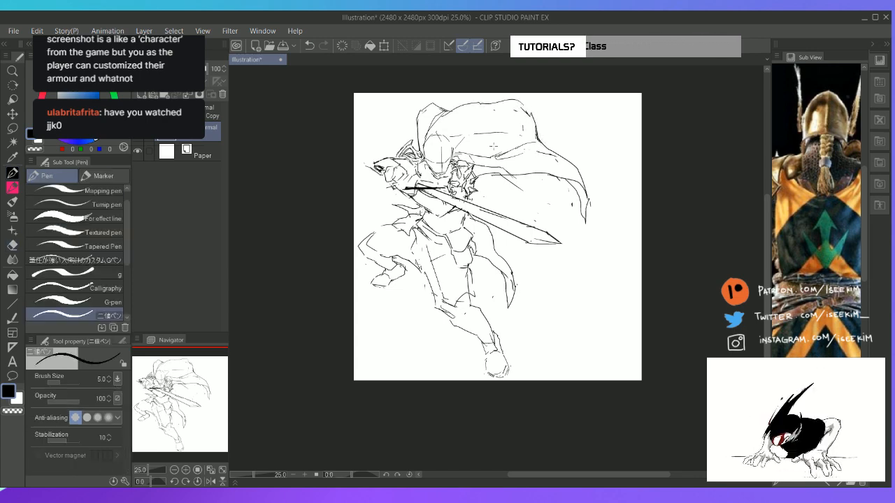
Clean up stray strokes and touch up the fold edges of the cape behind the near shoulder
key("e")
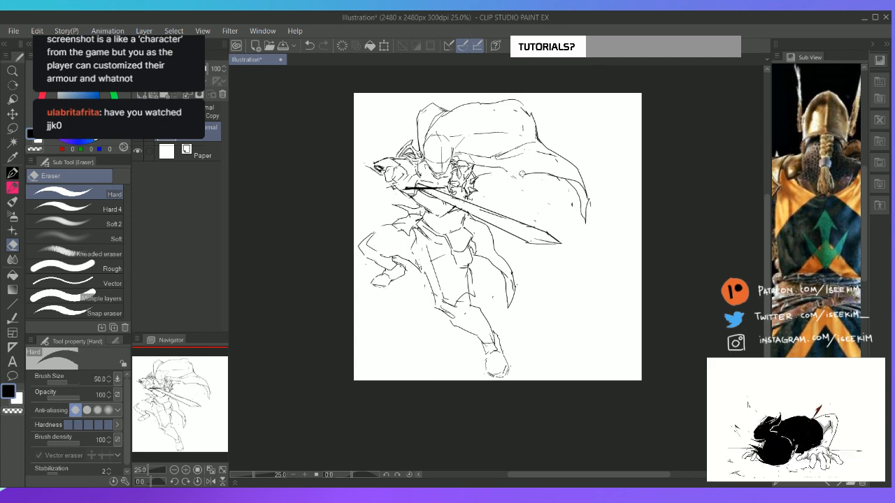
key("p")
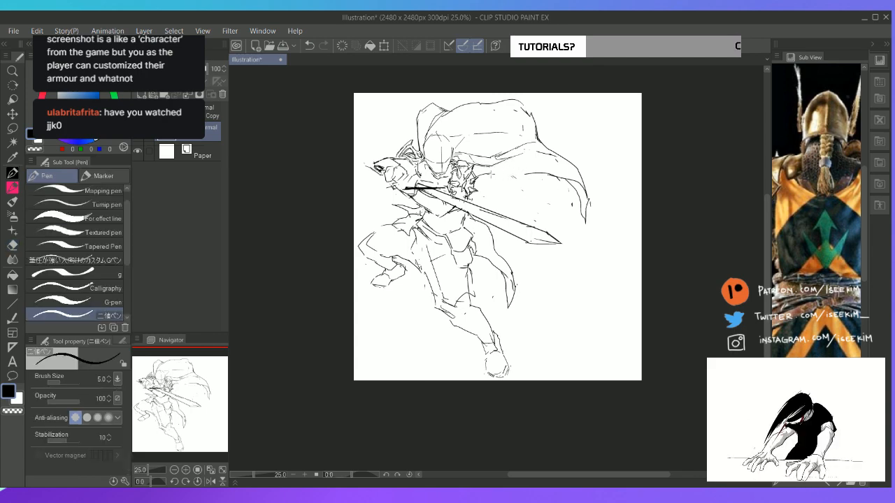
key("e")
key("p")
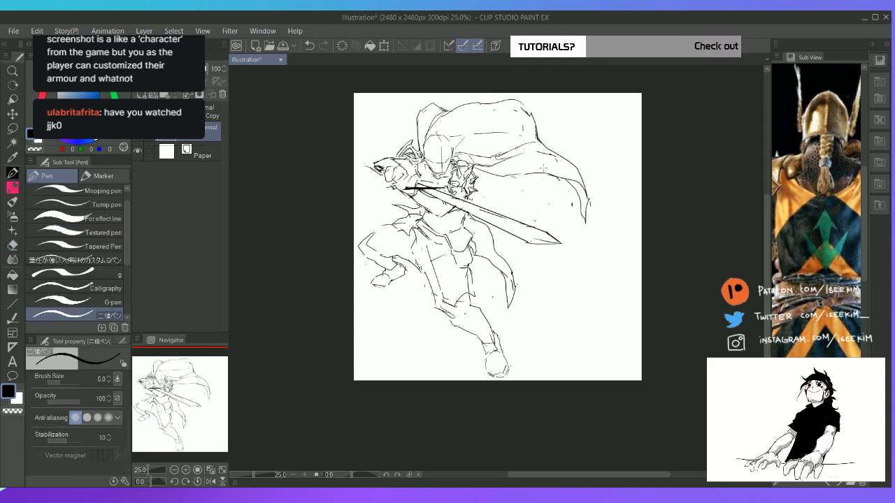
key("e")
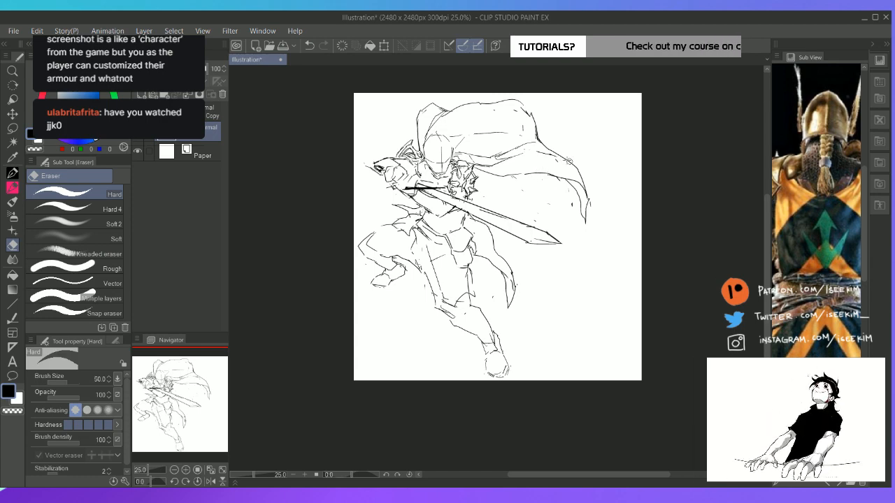
key("p")
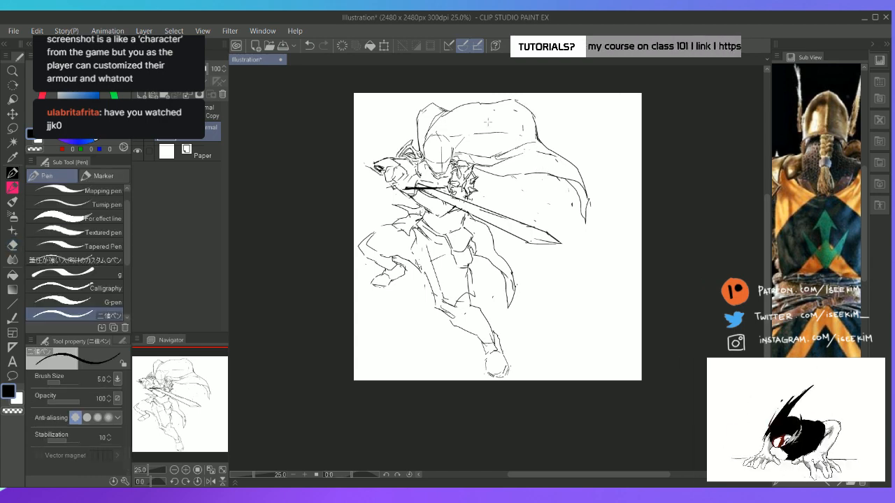
Erase the upper cape outline just above the helmet and redraw where it meets the fold beside the head
key("e")
key("p")
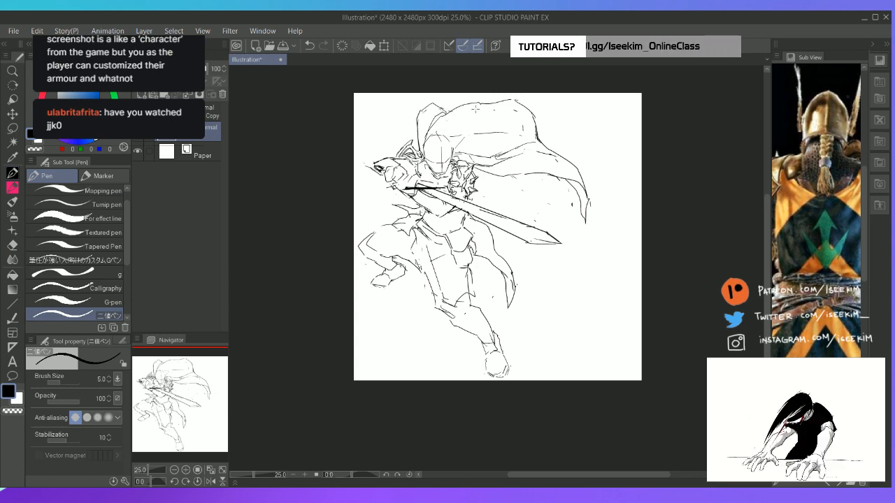
key("e")
key("p")
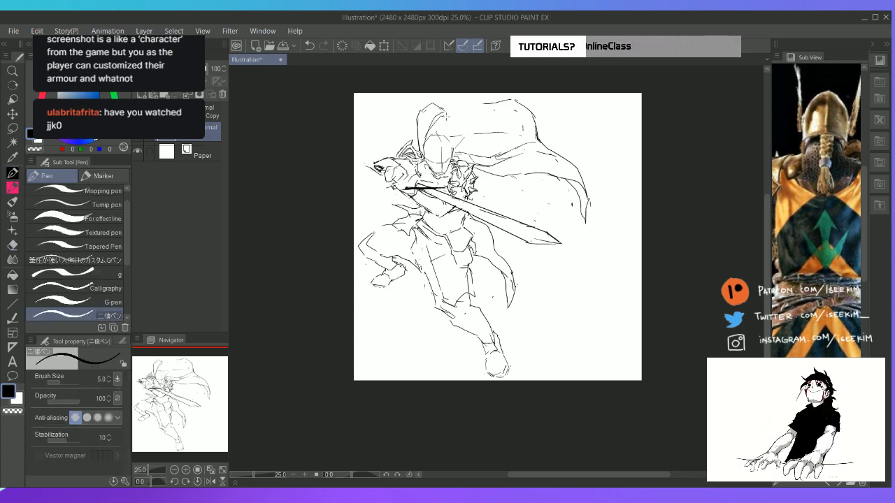
key("e")
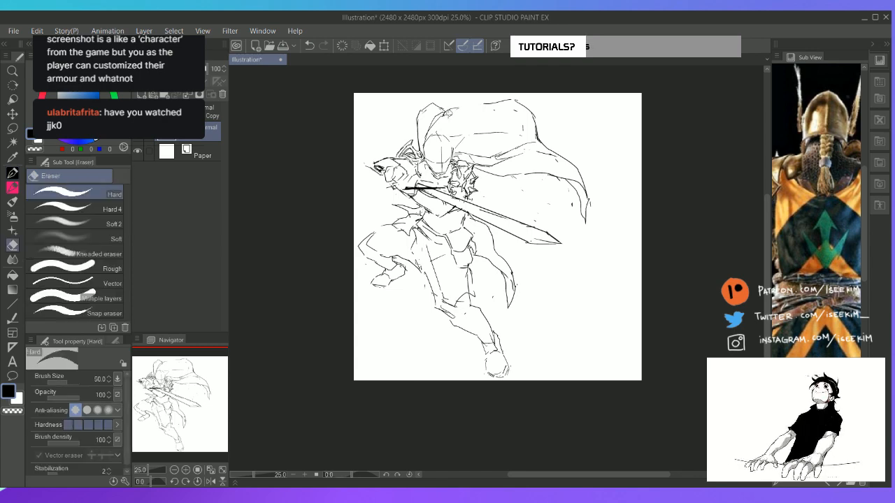
key("p")
key("e")
key("p")
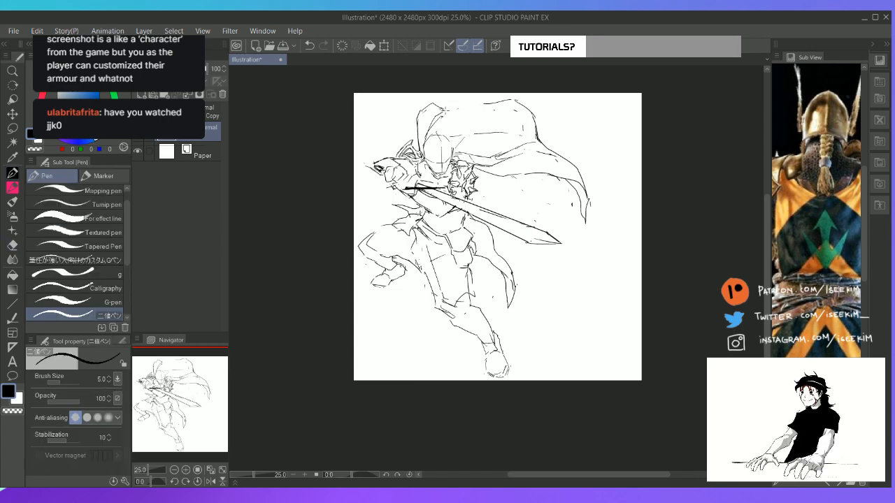
Erase the cape's upper outer corner and redraw it as a wider curve reaching farther from the head
key("e")
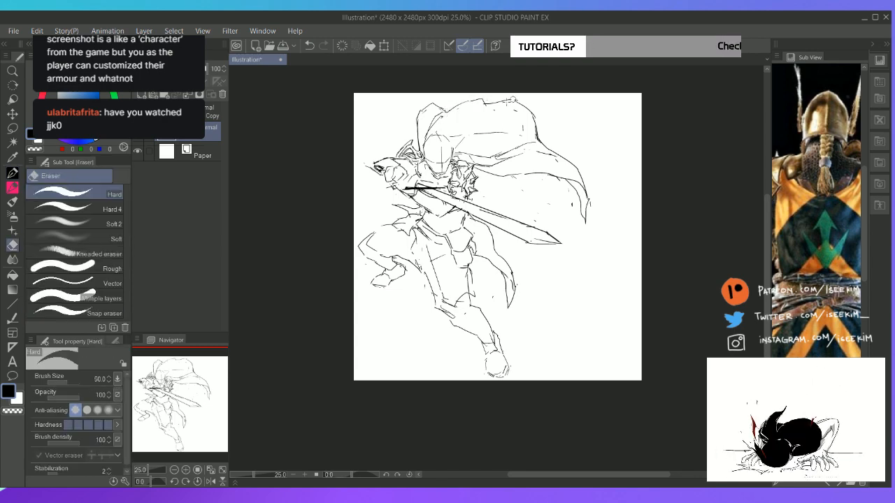
key("p")
key("e")
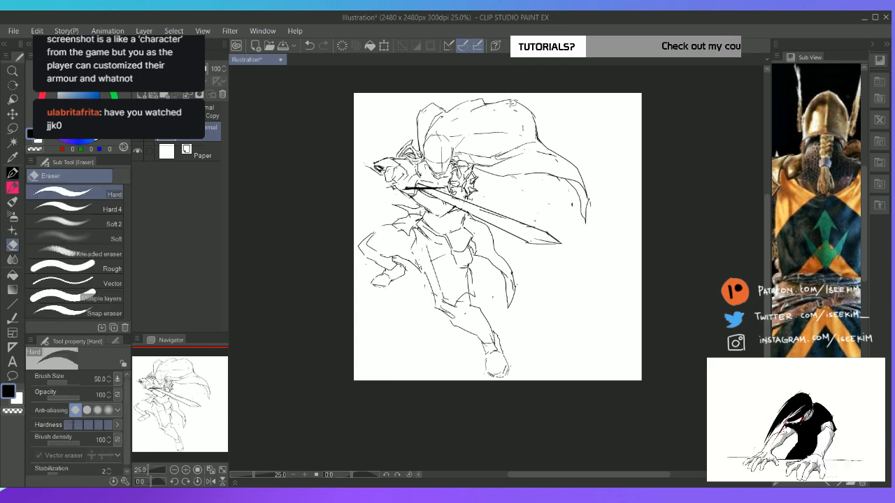
left_click_drag(507, 103, 533, 118)
mouse_move(490, 104)
left_mouse_down()
mouse_move(536, 110)
mouse_move(538, 137)
mouse_move(551, 130)
mouse_move(556, 152)
left_mouse_up()
key("p")
key("e")
key("p")
key("e")
key("p")
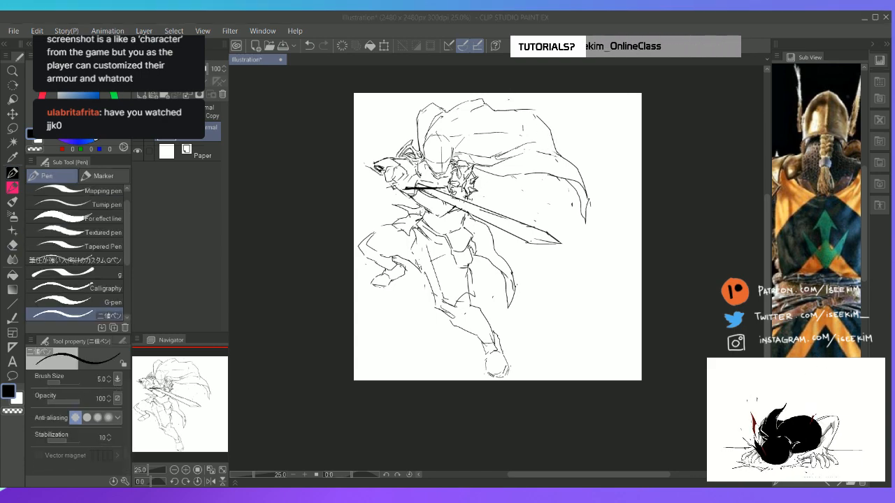
Replace the cape's top outline with a higher edge running to a sharp outer corner near the canvas edge
key("e")
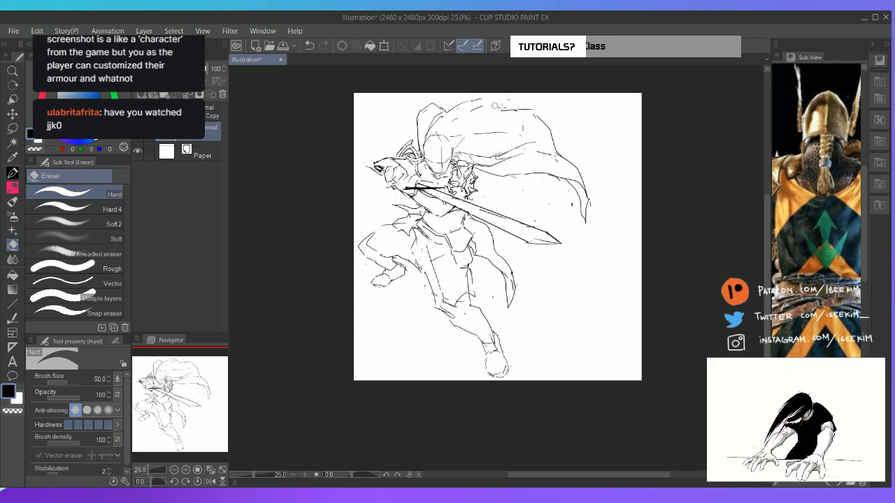
key("p")
mouse_move(454, 107)
left_mouse_down()
mouse_move(534, 96)
mouse_move(532, 112)
mouse_move(558, 140)
left_mouse_up()
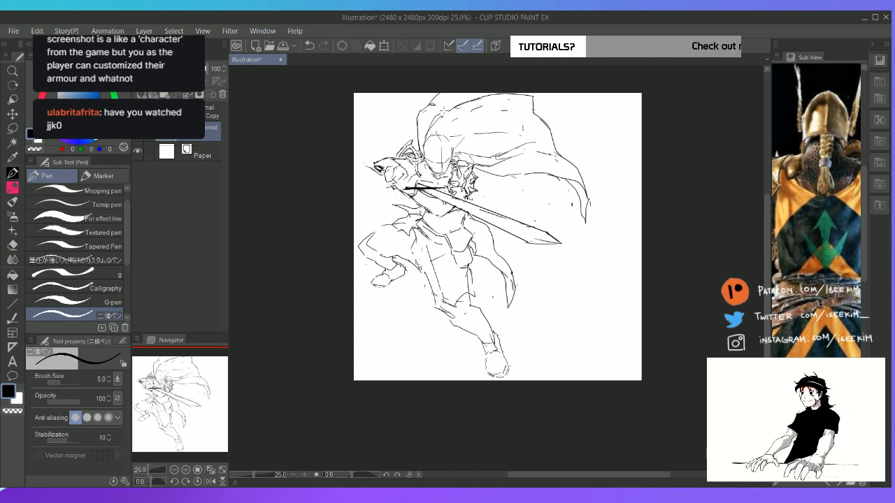
Lasso and delete the upper part of the cape, from its top outline above the helmet to the outer corner
left_click_drag(443, 111, 463, 99)
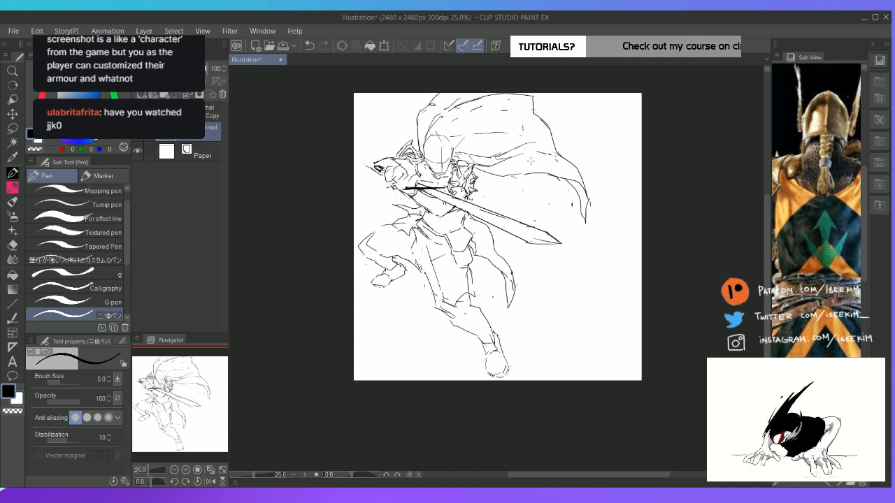
key("m")
key("m")
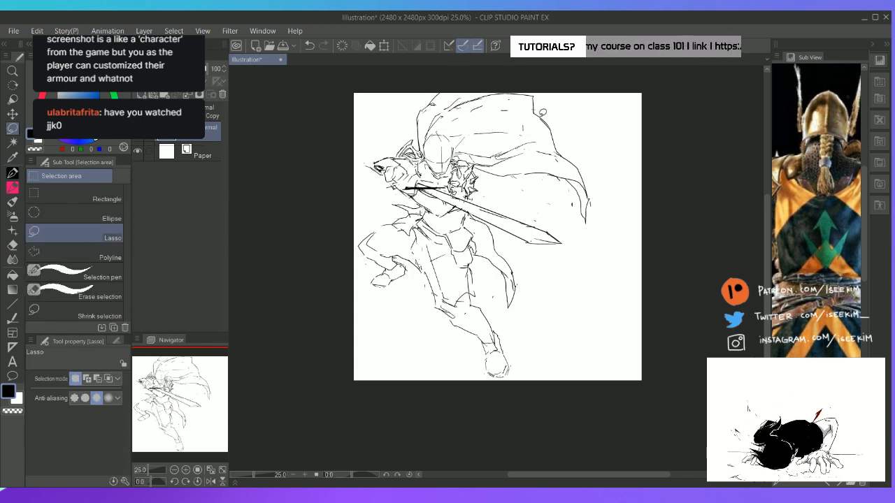
key("m")
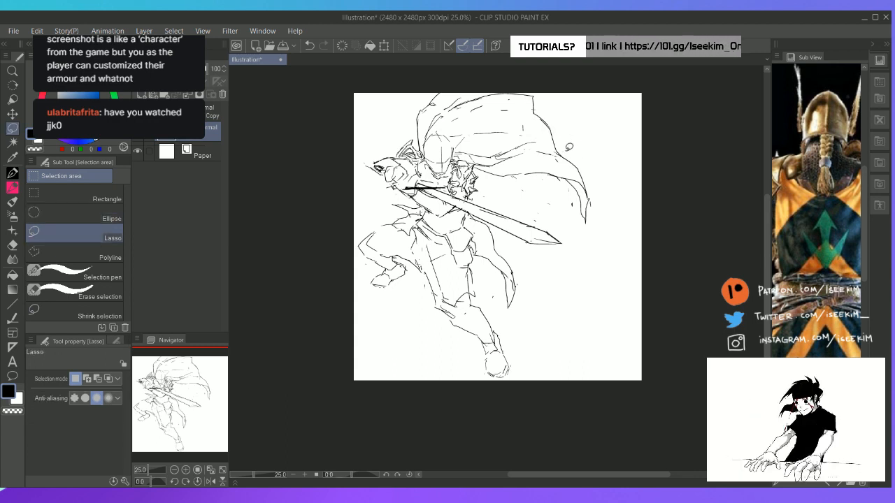
mouse_move(581, 160)
left_mouse_down()
mouse_move(524, 131)
mouse_move(438, 119)
mouse_move(595, 124)
mouse_move(588, 129)
left_mouse_up()
key("Delete")
key("ctrl+d")
Try a lower top outline for the cape, starting with a rounded peak beside the helmet and curving outward
key("p")
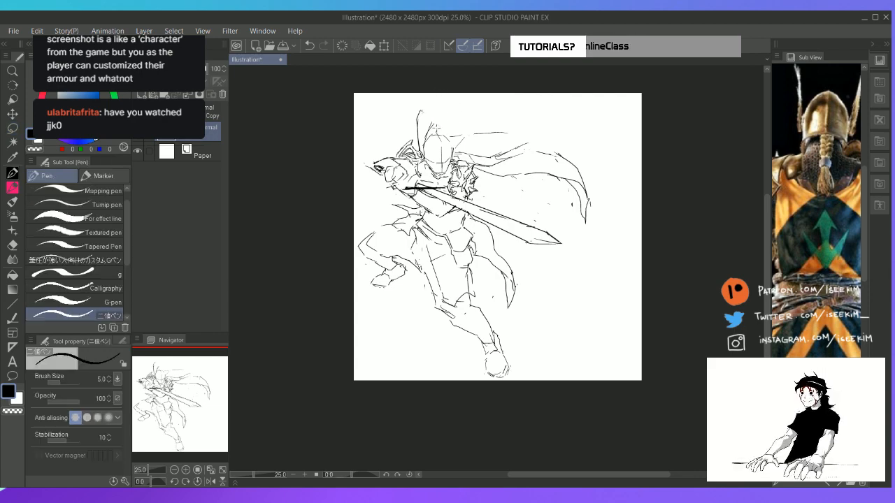
mouse_move(422, 110)
left_mouse_down()
mouse_move(450, 123)
mouse_move(438, 124)
mouse_move(449, 121)
mouse_move(441, 114)
mouse_move(437, 123)
mouse_move(519, 128)
mouse_move(428, 109)
left_mouse_up()
key("e")
key("p")
key("e")
key("p")
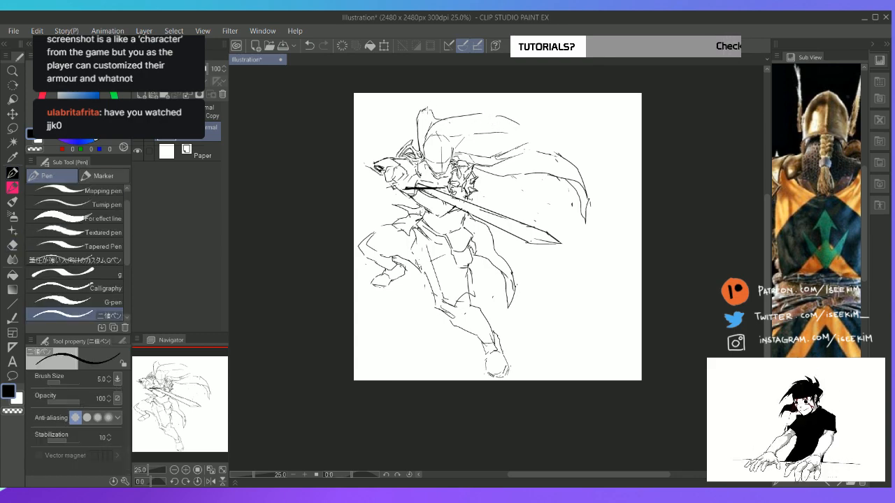
Rework the inner fold beside the helmet and extend the cape's lower top outline down to the trailing end
key("e")
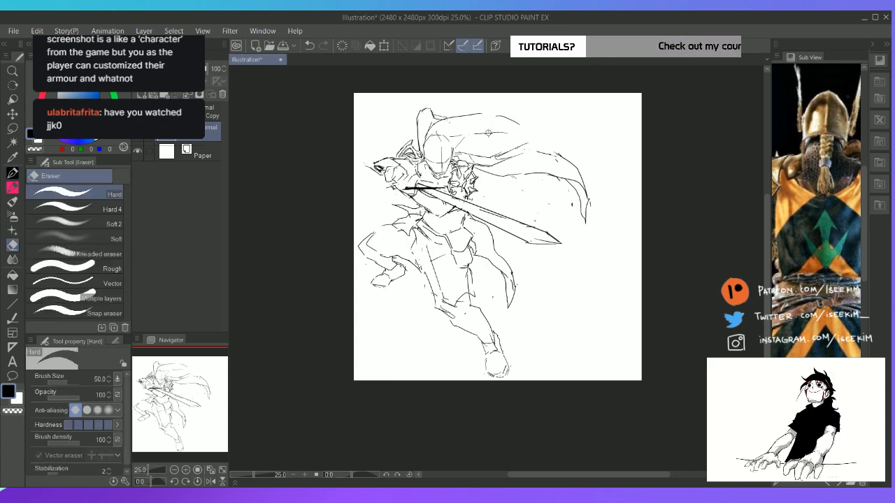
mouse_move(492, 132)
left_mouse_down()
mouse_move(462, 137)
mouse_move(490, 150)
left_mouse_up()
key("p")
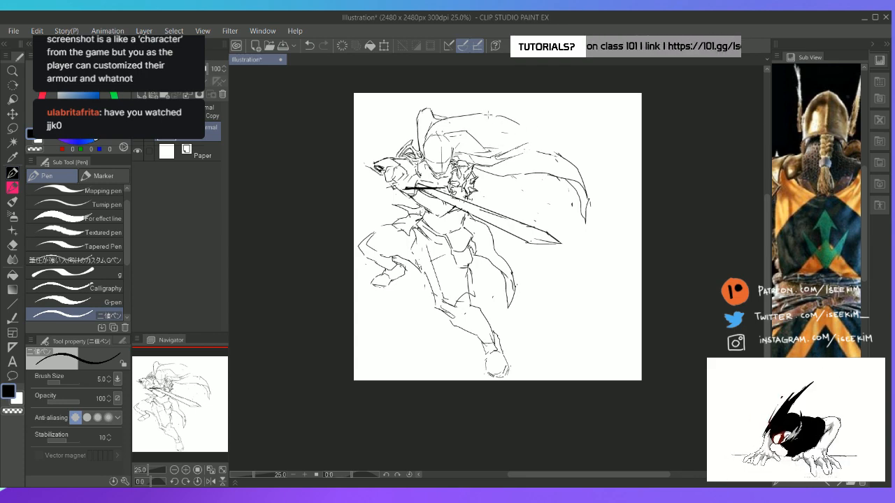
mouse_move(487, 114)
left_mouse_down()
mouse_move(521, 142)
mouse_move(563, 159)
left_mouse_up()
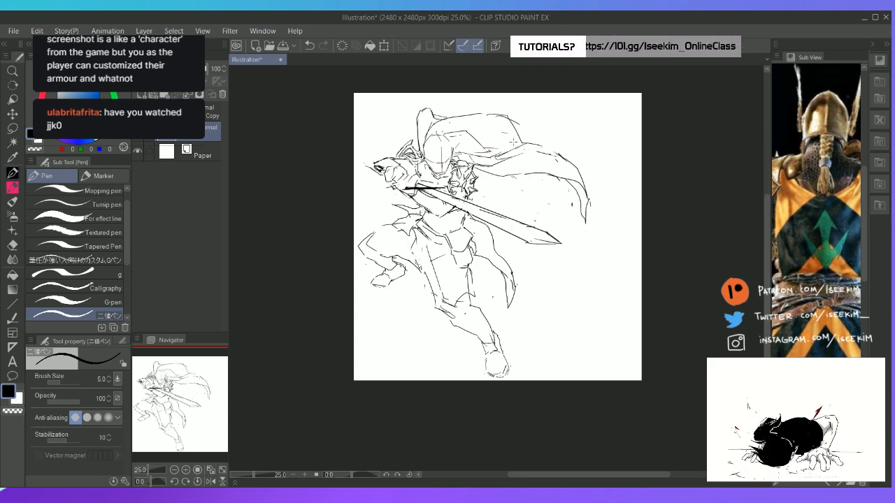
left_click_drag(478, 113, 533, 145)
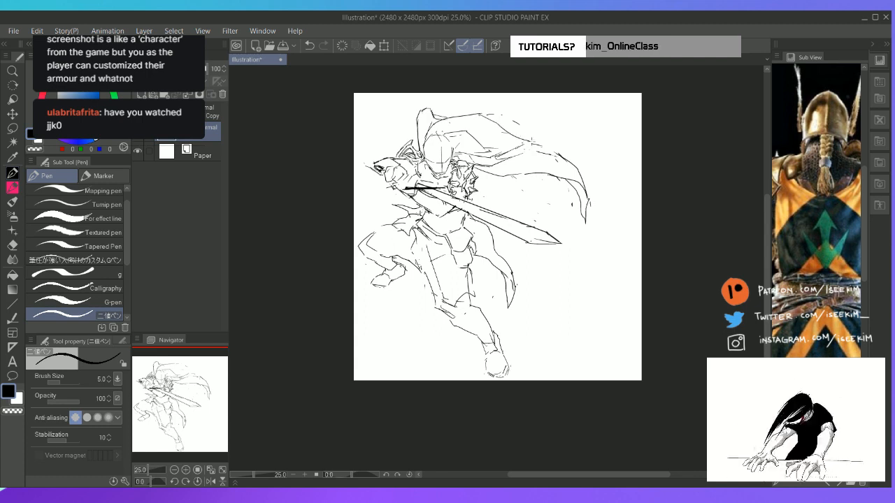
Erase the cape's top outline, then lasso and delete the rest of the flowing cape behind the shoulder
key("e")
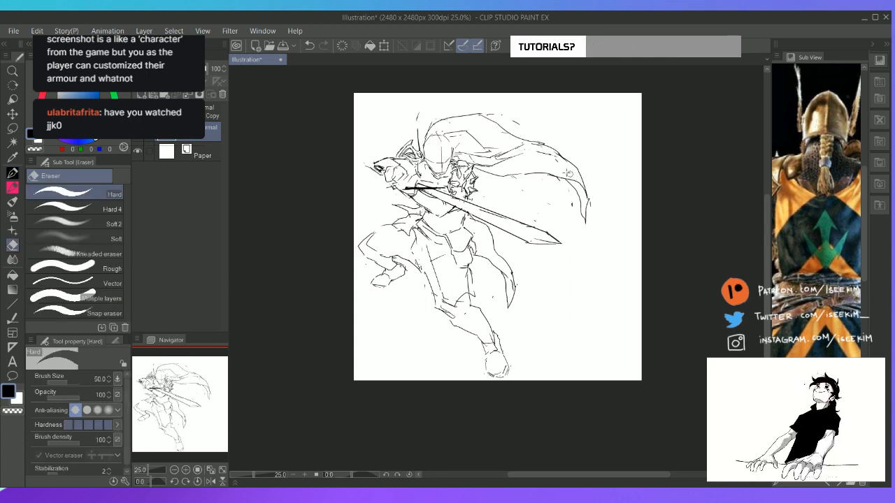
mouse_move(443, 117)
left_mouse_down()
mouse_move(429, 131)
mouse_move(487, 113)
left_mouse_up()
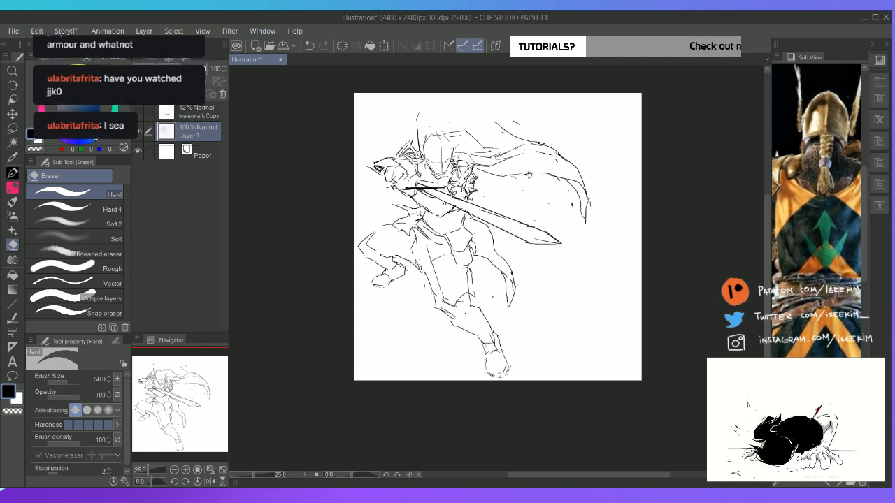
key("m")
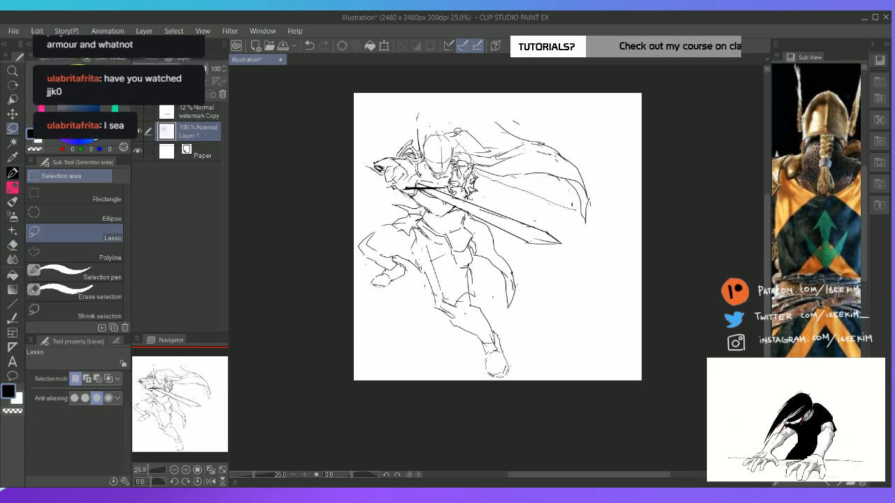
mouse_move(457, 131)
left_mouse_down()
mouse_move(526, 100)
mouse_move(618, 218)
mouse_move(570, 213)
left_mouse_up()
key("Delete")
key("ctrl+d")
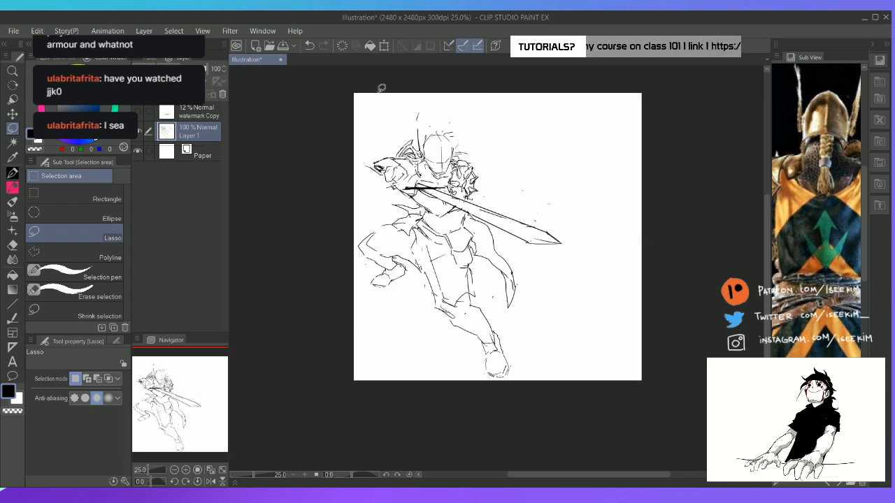
Add a new raster layer and sketch a wide billowing cape on it, rising from the shoulder and reaching below the sword tip
key("e")
key("ctrl+shift+n")
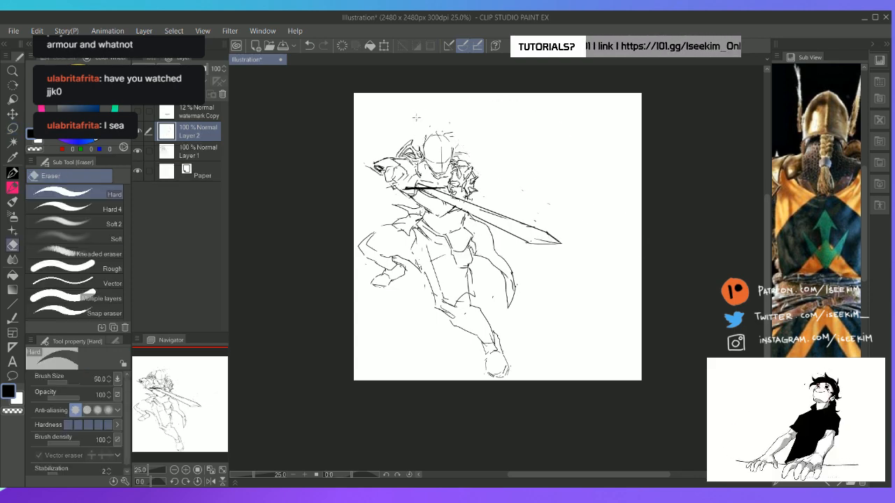
key("p")
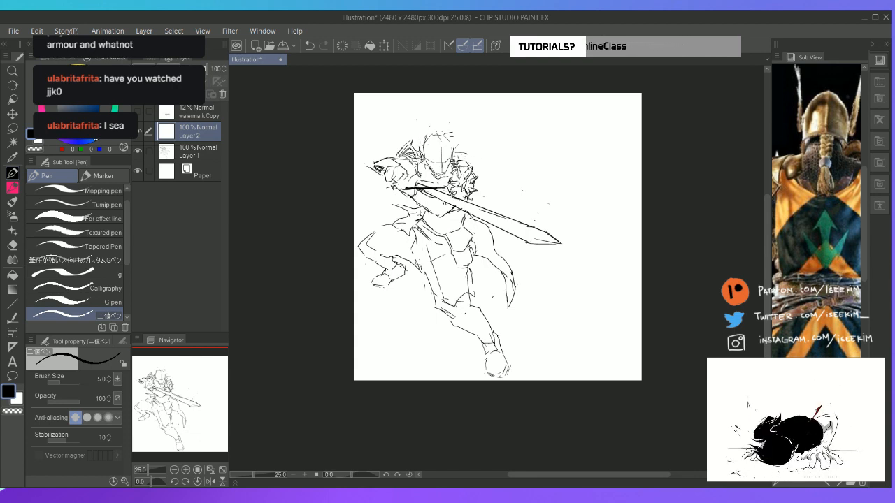
mouse_move(455, 154)
left_mouse_down()
mouse_move(482, 137)
mouse_move(520, 144)
mouse_move(475, 136)
mouse_move(493, 129)
mouse_move(519, 144)
left_mouse_up()
mouse_move(456, 140)
left_mouse_down()
mouse_move(491, 113)
mouse_move(518, 131)
mouse_move(525, 119)
mouse_move(552, 119)
mouse_move(595, 155)
left_mouse_up()
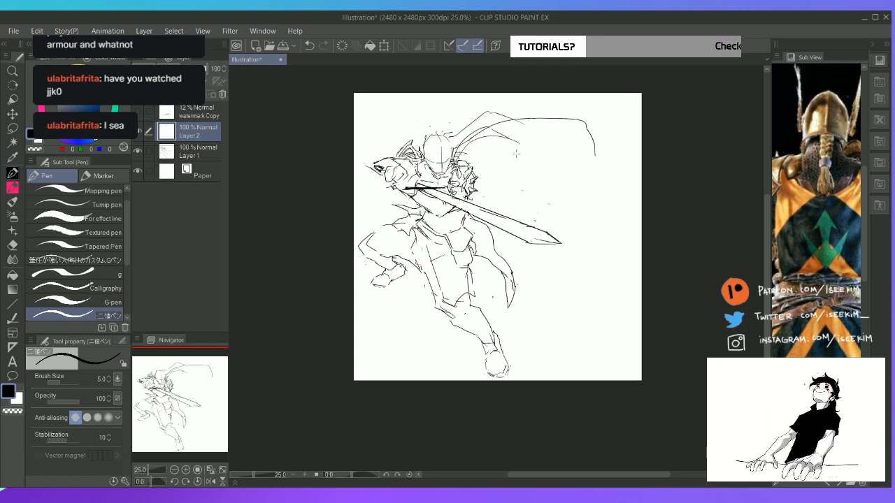
mouse_move(474, 160)
left_mouse_down()
mouse_move(513, 174)
mouse_move(554, 210)
left_mouse_up()
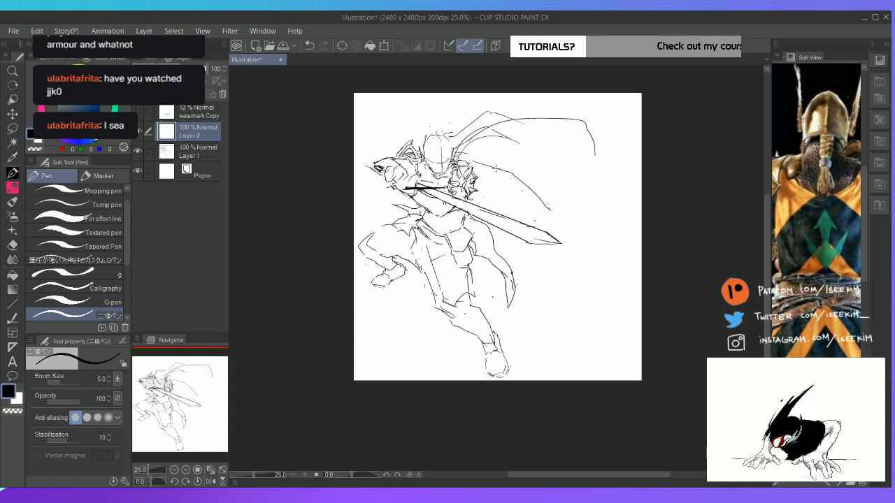
mouse_move(499, 169)
left_mouse_down()
mouse_move(519, 208)
mouse_move(553, 232)
mouse_move(580, 223)
mouse_move(611, 190)
mouse_move(589, 139)
left_mouse_up()
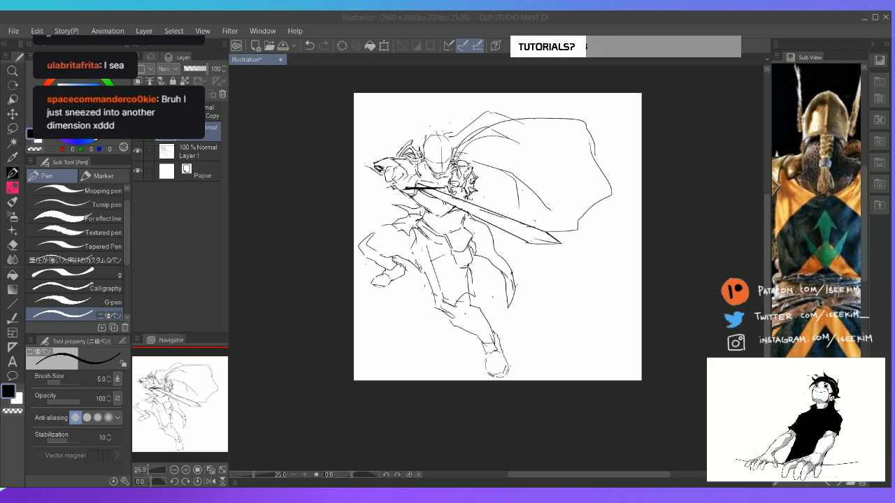
Strengthen the inner fold lines behind the sword and touch up the new cape's outer edge
left_click(477, 27)
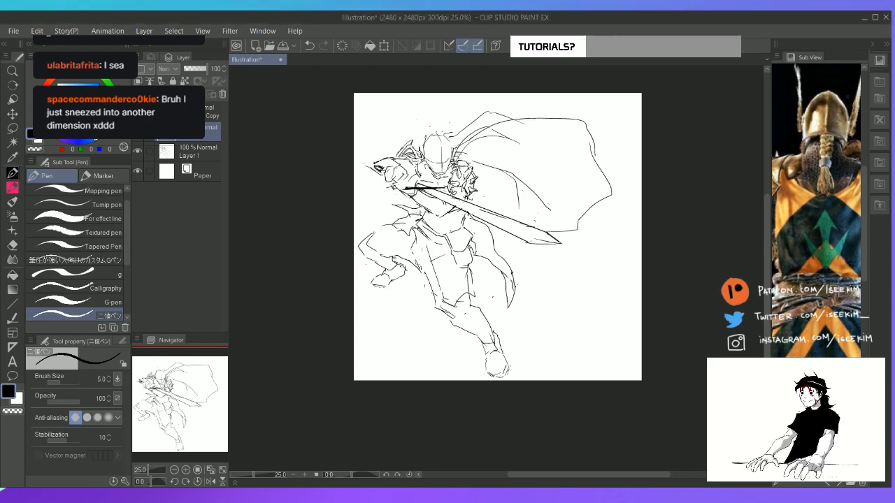
key("space")
left_click_drag(569, 203, 549, 197)
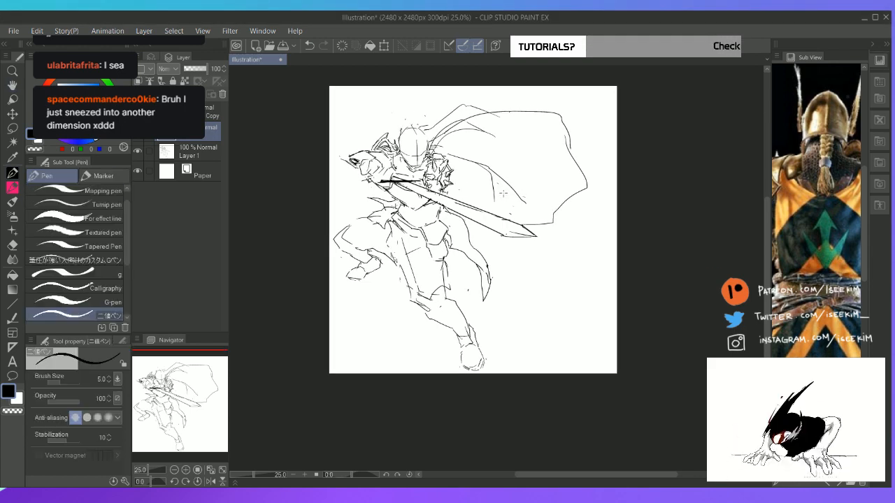
left_click_drag(488, 201, 501, 212)
left_click_drag(495, 205, 503, 215)
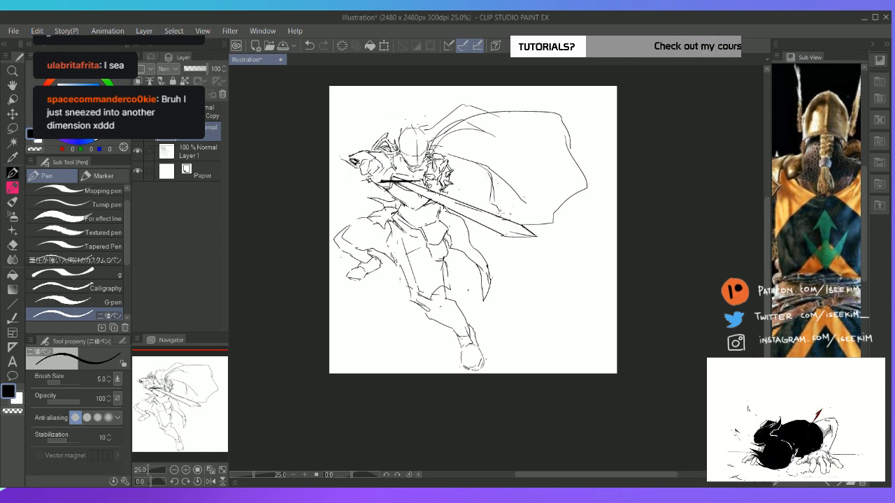
key("e")
left_click_drag(569, 135, 583, 166)
key("p")
key("e")
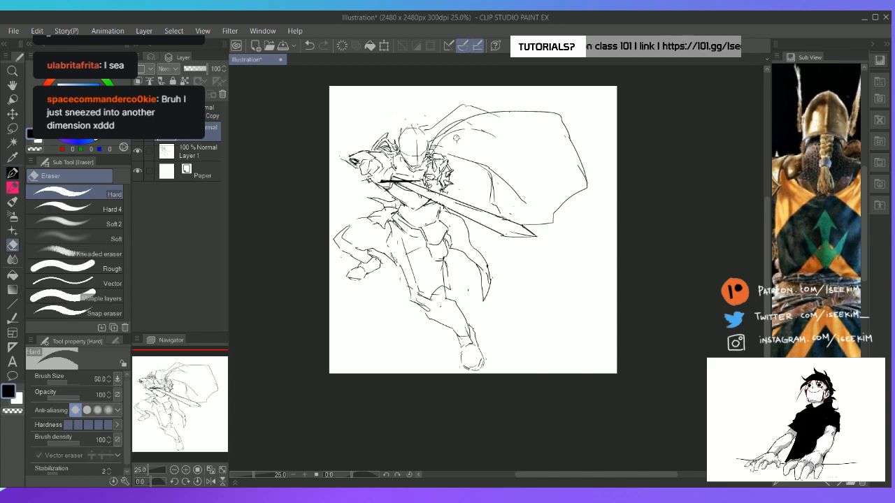
Erase leftover strokes around the cape's collar on both sketch layers and merge Layer 2 into Layer 1
mouse_move(467, 126)
left_mouse_down()
mouse_move(453, 136)
mouse_move(475, 131)
mouse_move(479, 110)
mouse_move(491, 111)
mouse_move(469, 92)
mouse_move(376, 143)
left_mouse_up()
key("r")
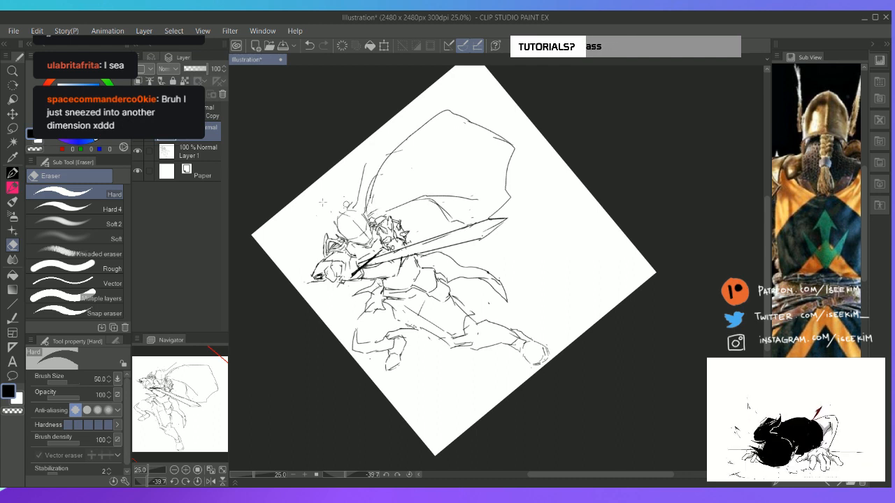
left_click(220, 151)
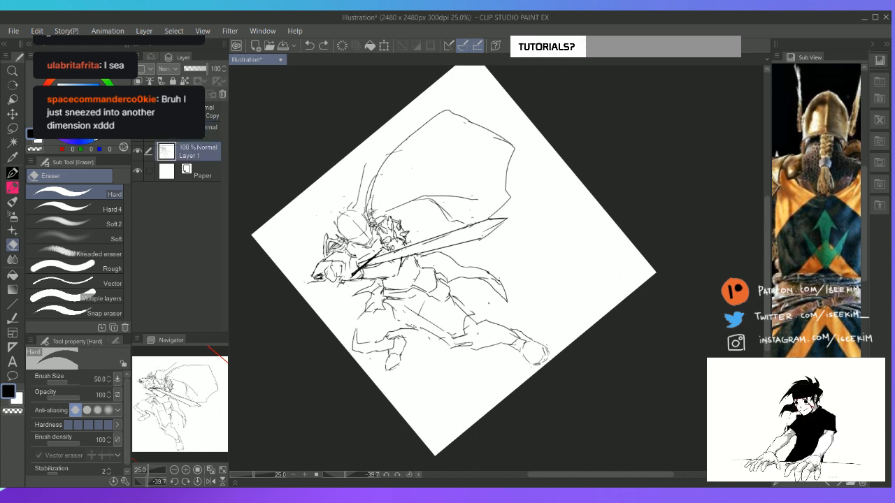
left_click_drag(377, 203, 374, 187)
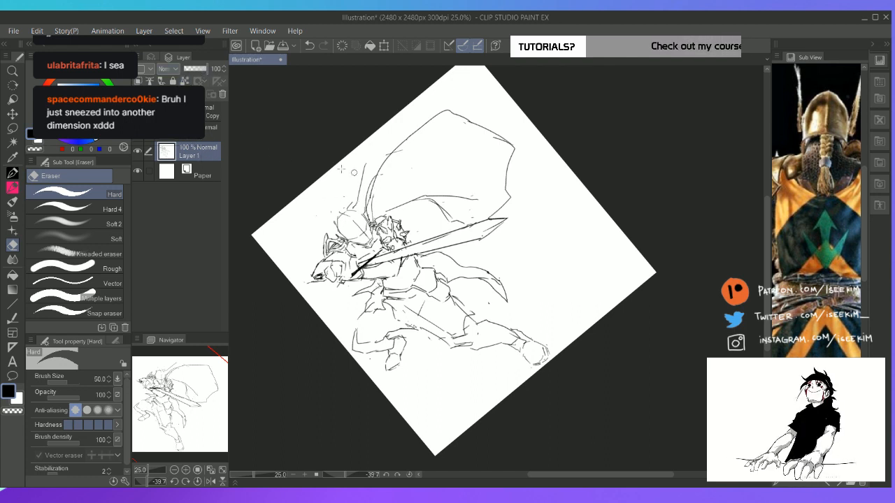
left_click(209, 135)
key("ctrl+e")
Redraw the cape's upper edge as a smooth arc from the shoulder and clean up stray marks beside the helmet
mouse_move(383, 175)
left_mouse_down()
mouse_move(372, 198)
mouse_move(391, 153)
left_mouse_up()
key("p")
mouse_move(424, 127)
left_mouse_down()
mouse_move(382, 171)
mouse_move(421, 128)
left_mouse_up()
key("e")
key("p")
key("e")
mouse_move(366, 165)
left_mouse_down()
mouse_move(358, 204)
mouse_move(364, 196)
mouse_move(352, 203)
left_mouse_up()
key("p")
key("ctrl+at")
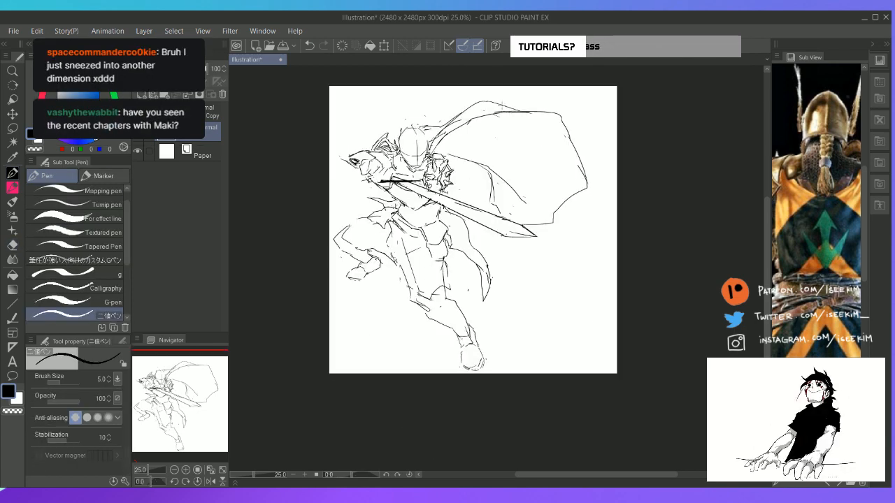
key("e")
left_click_drag(430, 122, 426, 131)
key("p")
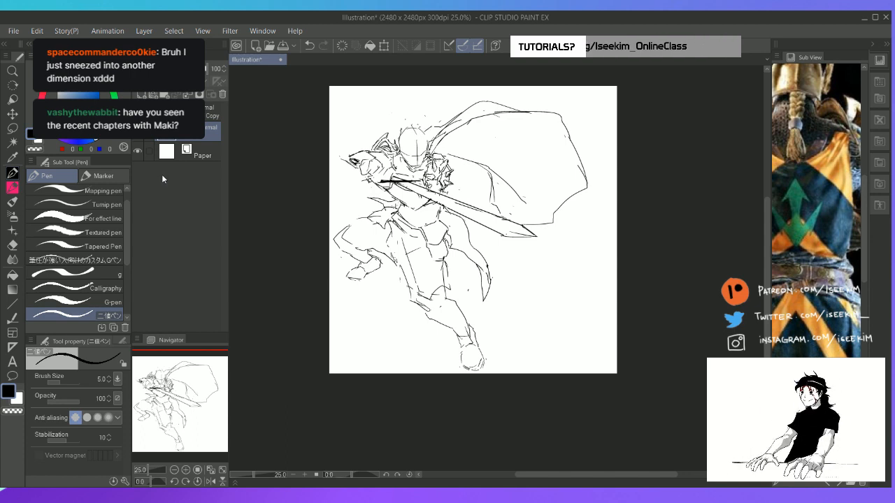
Lasso the cape, move it onto its own layer, and hide that layer to continue on the knight's Layer 1
key("m")
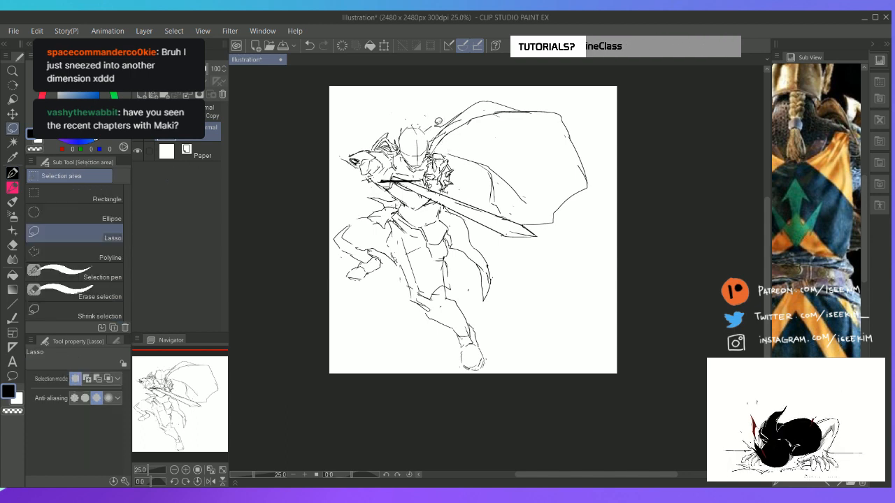
mouse_move(459, 157)
left_mouse_down()
mouse_move(505, 208)
mouse_move(552, 226)
mouse_move(592, 223)
mouse_move(610, 119)
mouse_move(538, 79)
mouse_move(453, 105)
left_mouse_up()
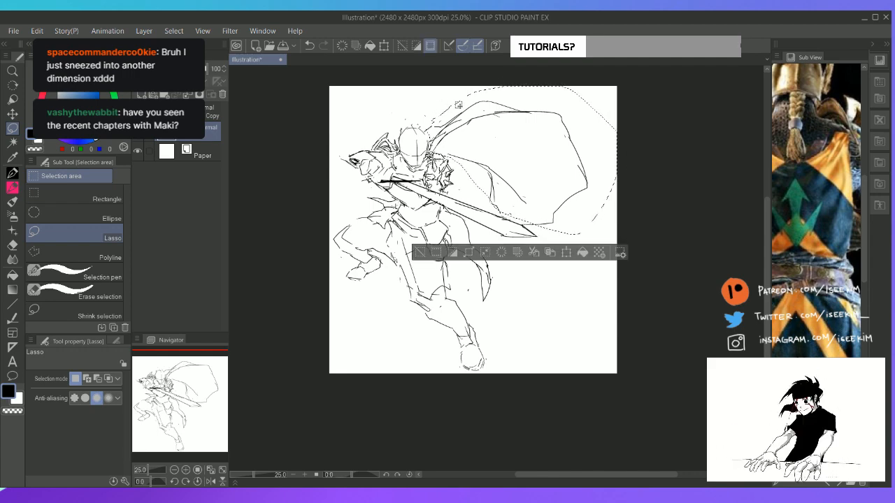
mouse_move(486, 193)
left_mouse_down()
mouse_move(494, 210)
mouse_move(524, 223)
mouse_move(550, 160)
left_mouse_up()
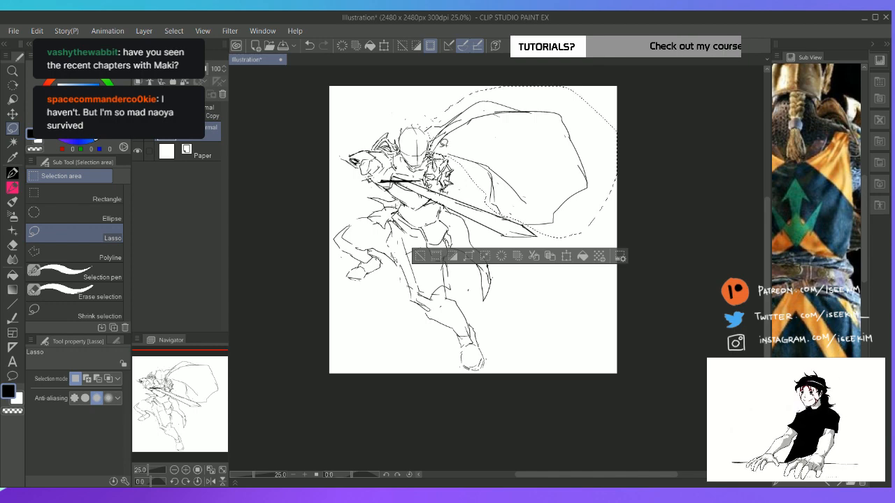
key("Delete")
key("ctrl+v")
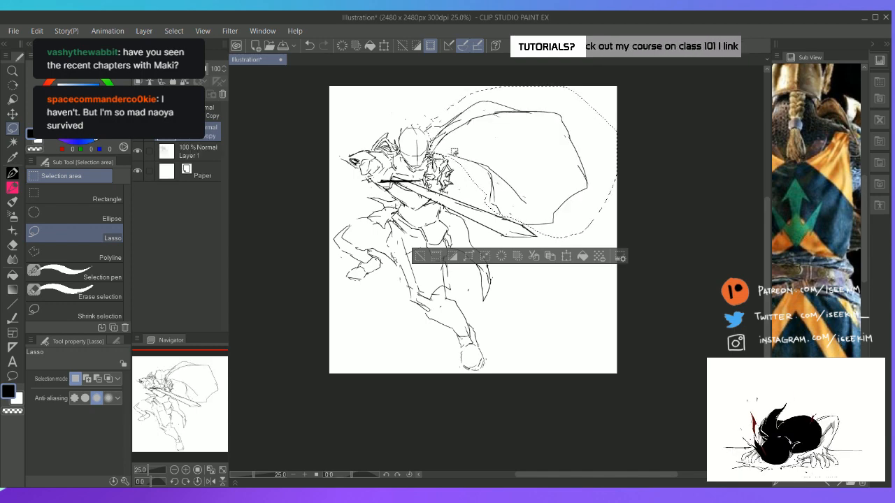
key("ctrl+d")
left_click(138, 132)
left_click(203, 149)
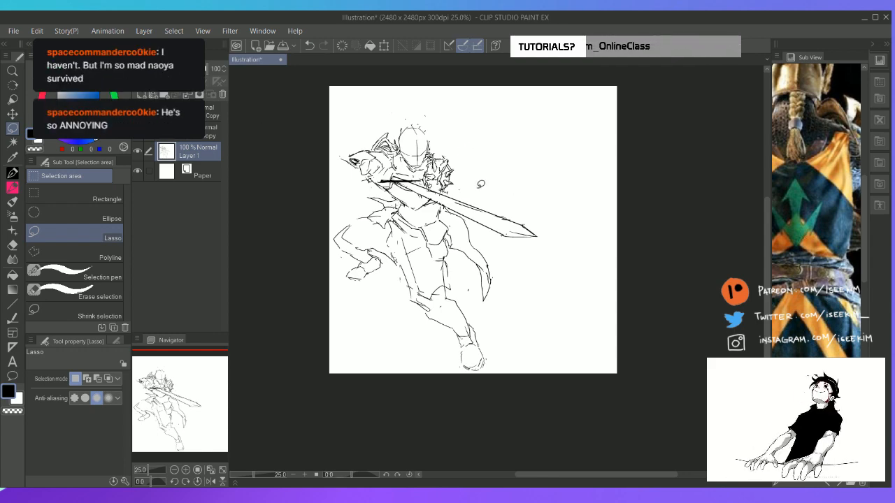
Move the knight sketch upward on the canvas and clean up the lines at the top of the helmet
key("k")
mouse_move(454, 188)
left_mouse_down()
mouse_move(460, 164)
mouse_move(450, 178)
mouse_move(524, 174)
mouse_move(445, 175)
mouse_move(453, 175)
left_mouse_up()
key("p")
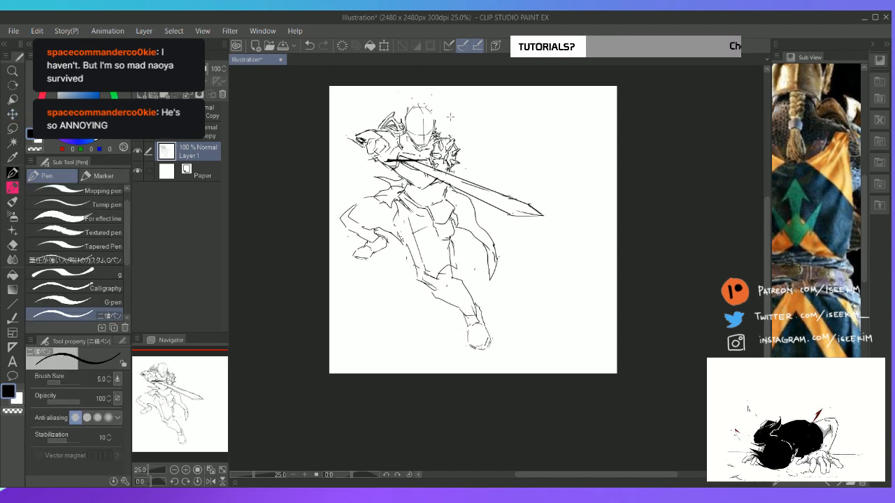
key("e")
left_click_drag(412, 105, 430, 109)
key("p")
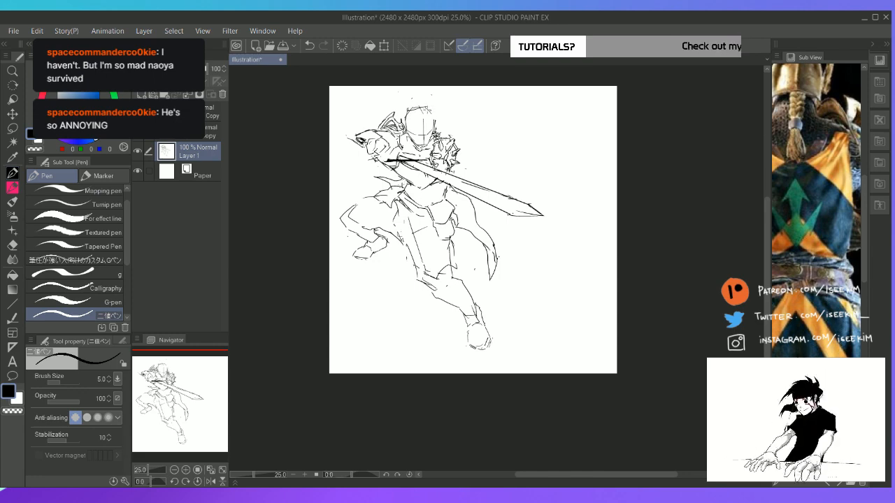
Move the knight sketch back down so the extended foot sits at the canvas's lower edge
key("k")
mouse_move(455, 254)
left_mouse_down()
mouse_move(453, 280)
mouse_move(451, 269)
left_mouse_up()
key("p")
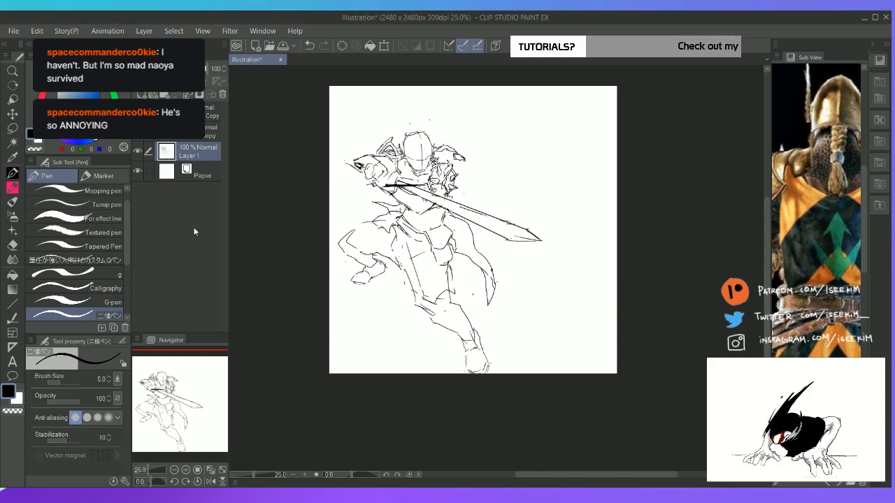
Zoom in on the knight's upper body and switch the Sub View reference to the full-length horned knight in armour
key("ctrl+plus")
key("ctrl+plus")
key("space")
left_click_drag(342, 153, 369, 260)
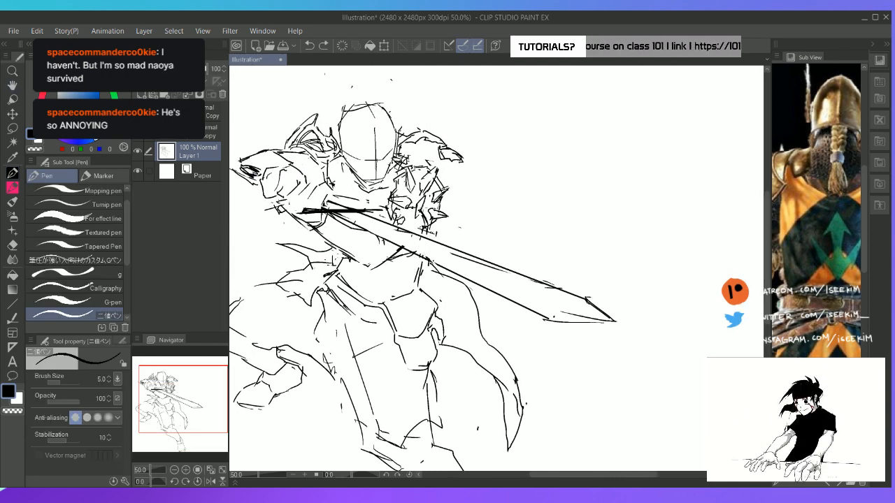
key("space")
left_click_drag(426, 114, 456, 141)
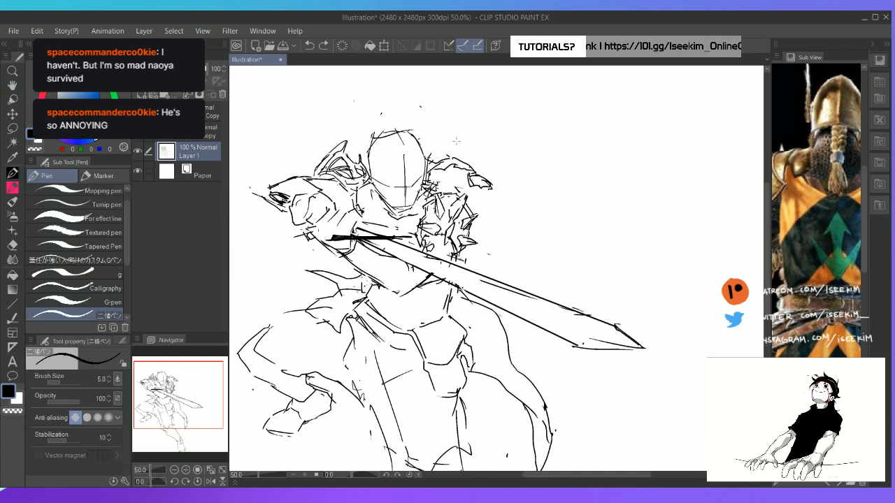
left_click(831, 482)
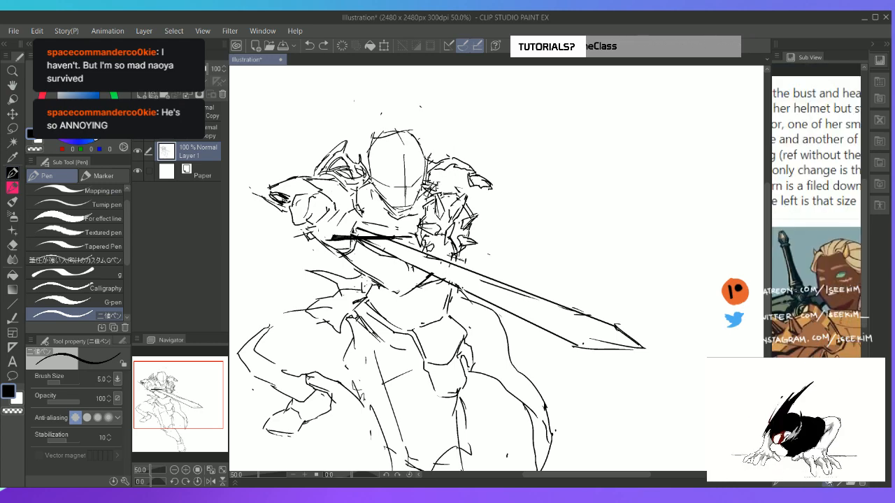
left_click(839, 482)
left_click(839, 482)
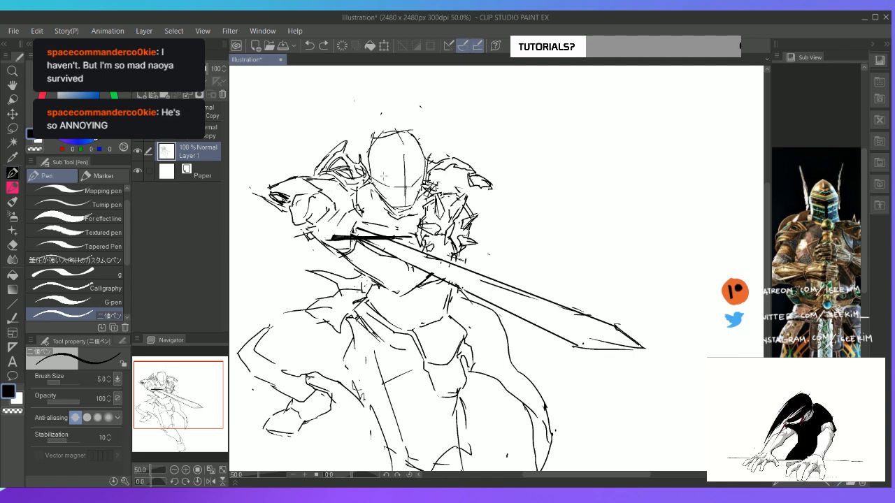
Sketch the visor's angled eye slit and the vertical slit below it on the helmet's face
key("e")
key("p")
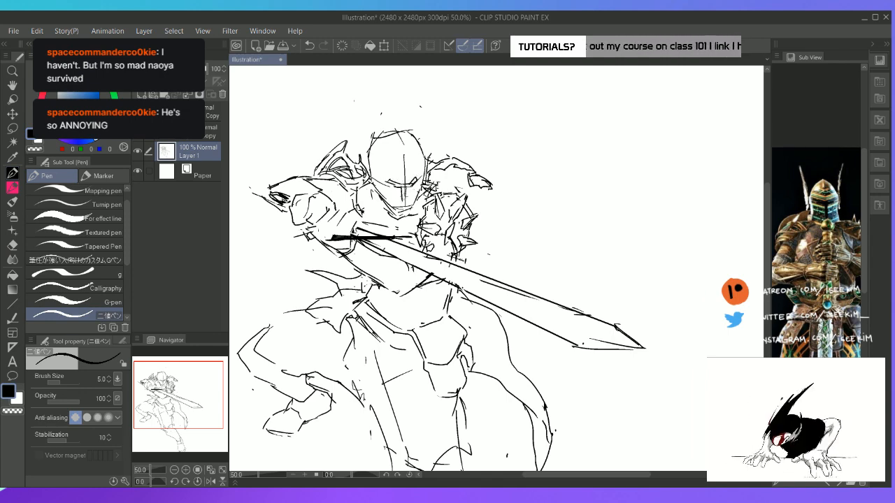
key("e")
key("p")
left_click_drag(404, 188, 404, 206)
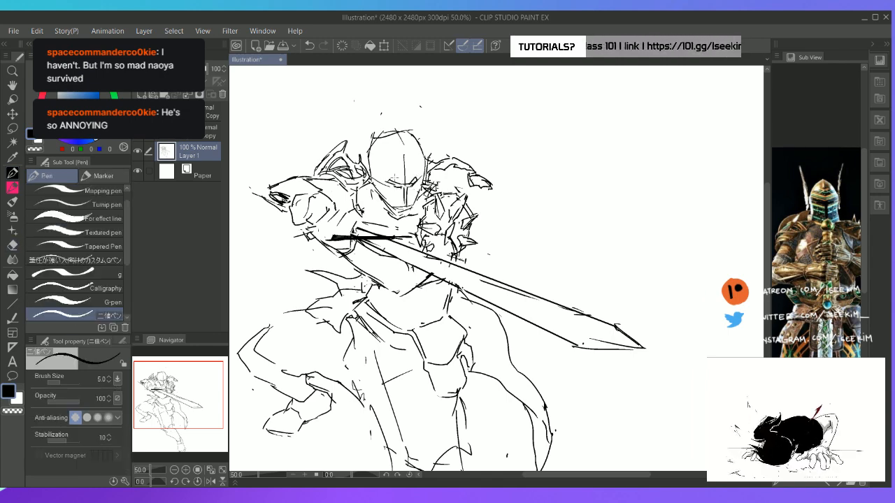
Clear the stray line beside the helmet and sketch a tall pointed horn rising from each side of it
key("e")
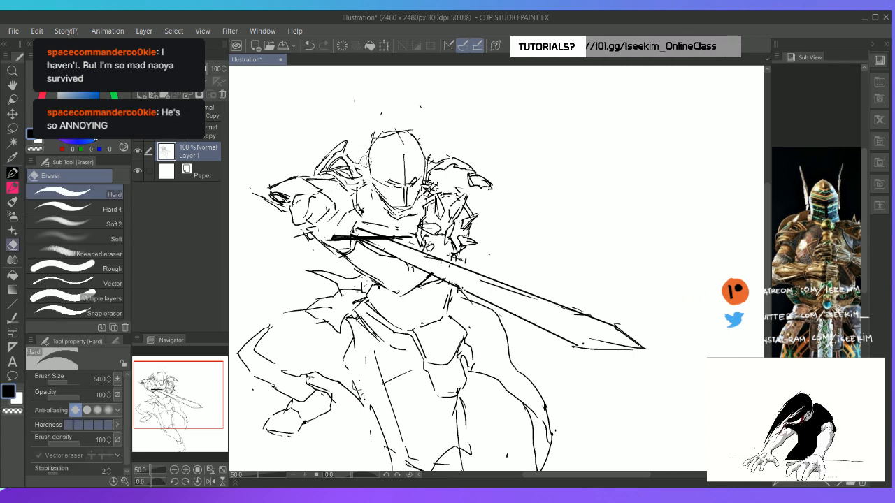
key("p")
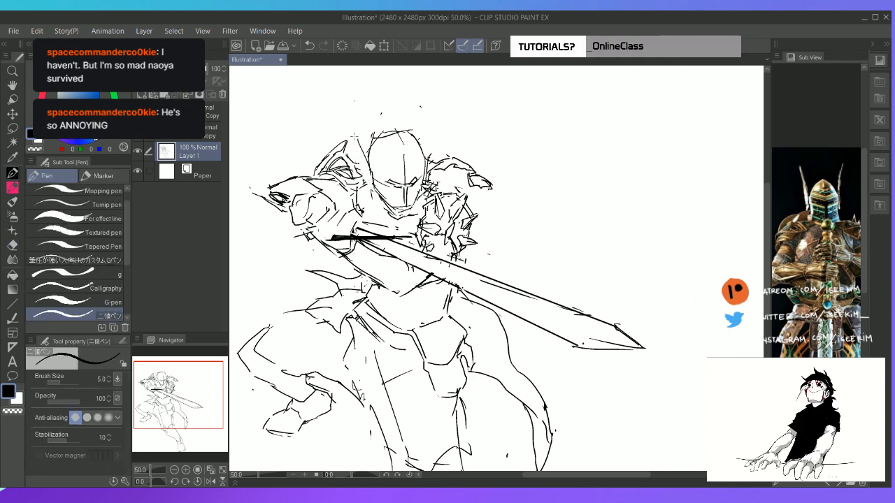
mouse_move(357, 137)
left_mouse_down()
mouse_move(340, 109)
mouse_move(376, 193)
left_mouse_up()
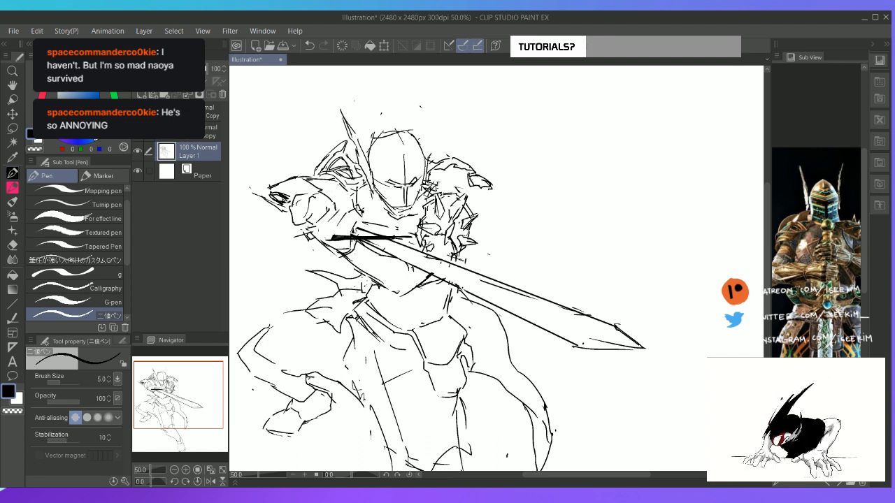
mouse_move(425, 133)
left_mouse_down()
mouse_move(430, 106)
mouse_move(418, 139)
left_mouse_up()
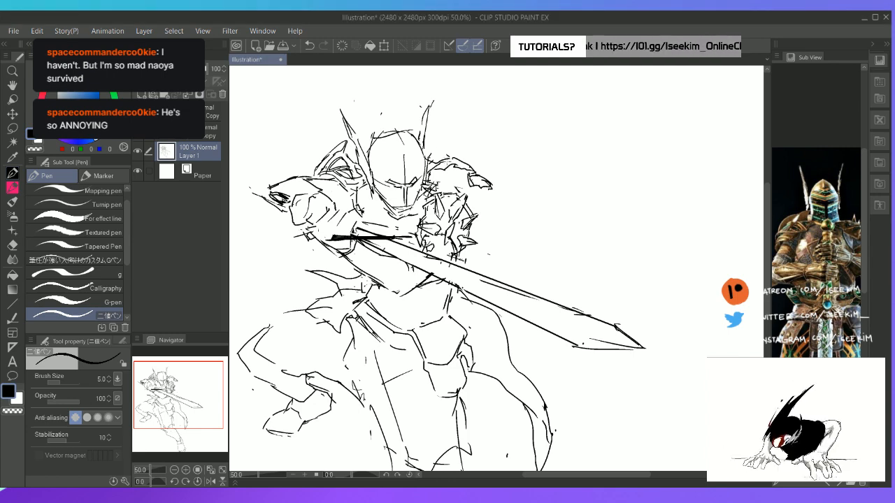
Erase the helmet's rounded top and redraw it as a pointed crown between the horns
key("e")
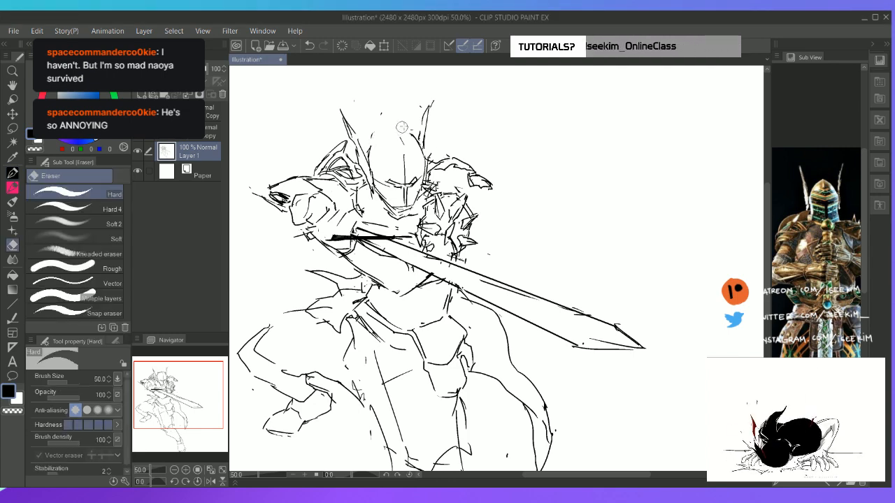
key("p")
mouse_move(369, 138)
left_mouse_down()
mouse_move(389, 116)
mouse_move(407, 159)
left_mouse_up()
key("e")
key("p")
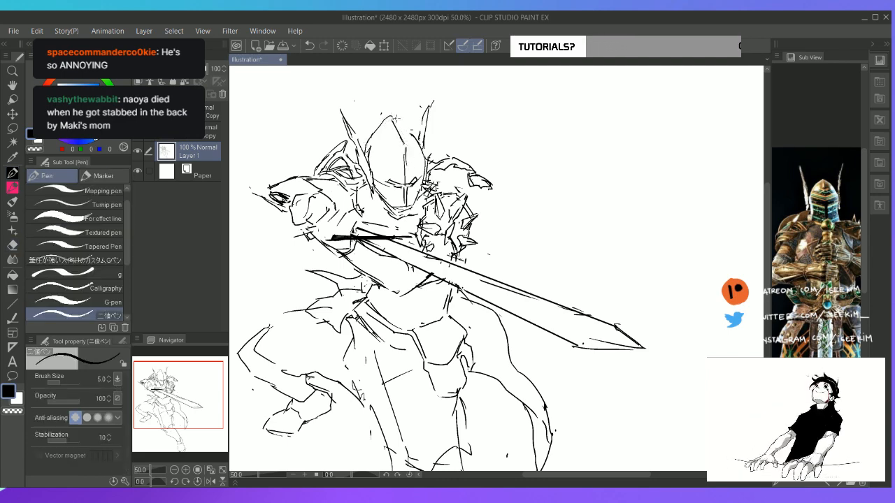
Refine the peak and sloping sides of the helmet's pointed crown by alternately erasing and redrawing the outline
key("e")
mouse_move(399, 120)
left_mouse_down()
mouse_move(420, 143)
mouse_move(368, 153)
left_mouse_up()
key("p")
key("e")
key("p")
key("e")
mouse_move(395, 116)
left_mouse_down()
mouse_move(370, 136)
mouse_move(399, 120)
left_mouse_up()
key("p")
key("e")
key("p")
key("e")
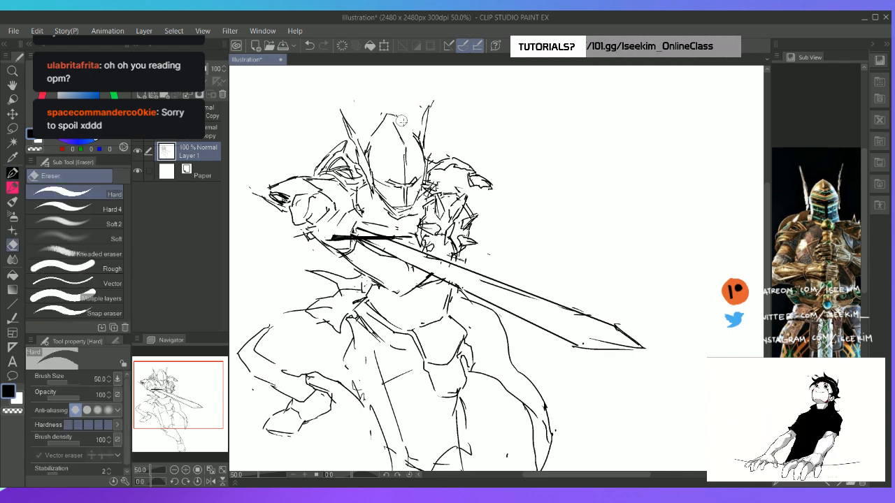
key("p")
key("e")
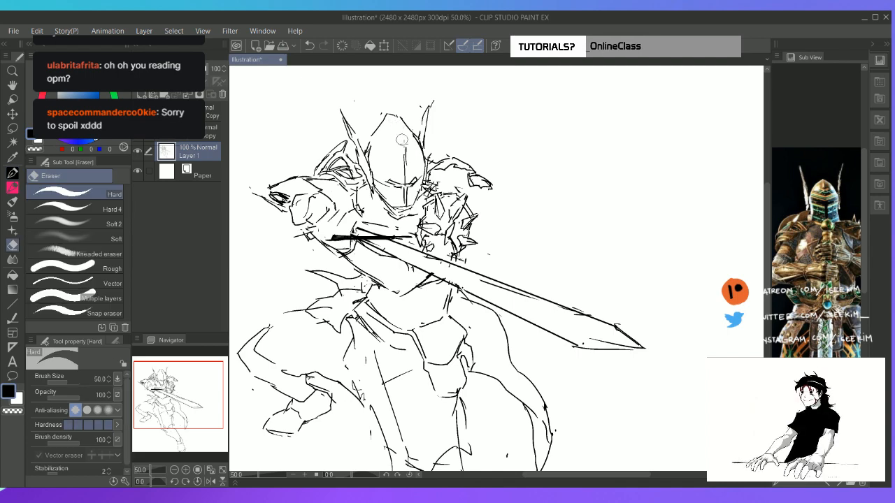
Erase the helmet's centre guideline and rounded chin, and redraw the lower face plate as an angular point below the visor
key("p")
key("e")
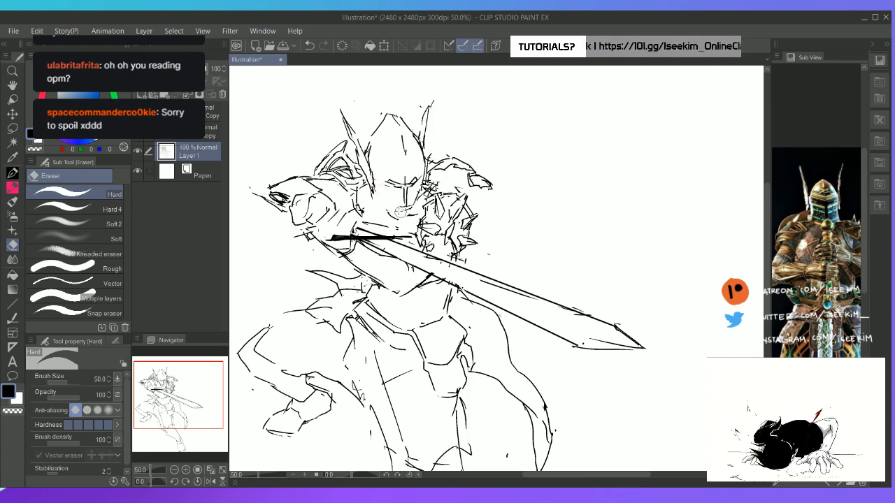
key("p")
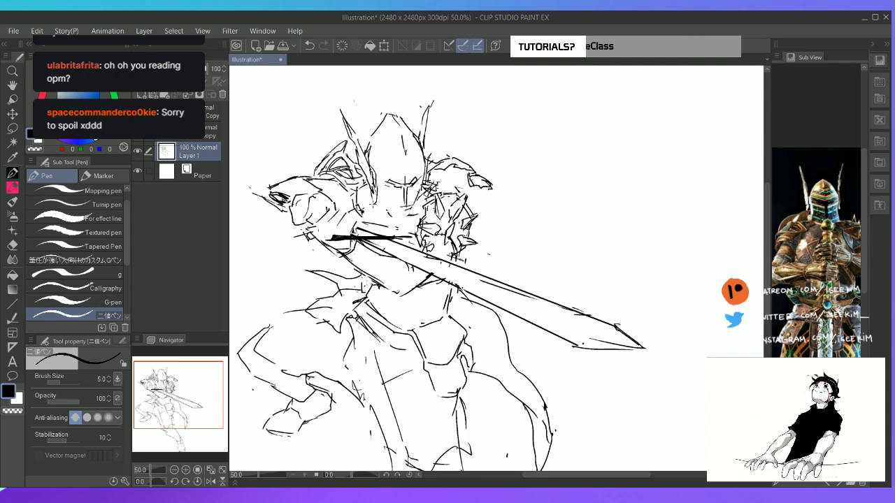
key("e")
key("p")
key("e")
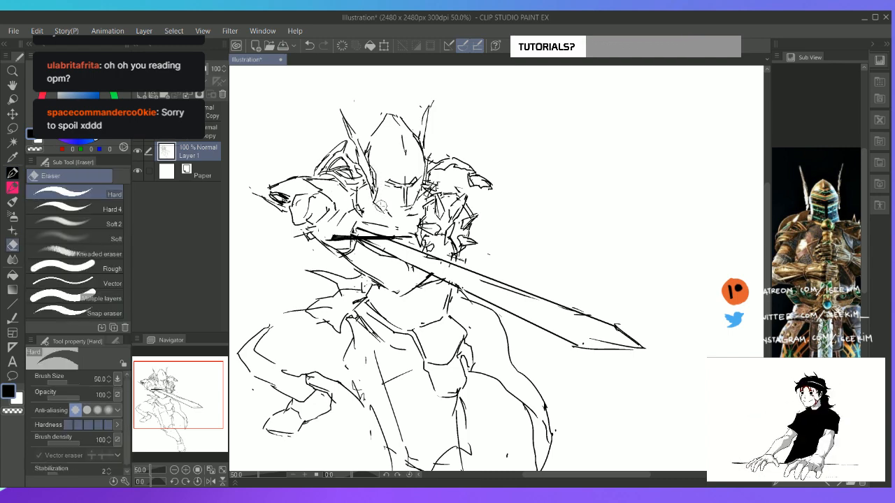
key("p")
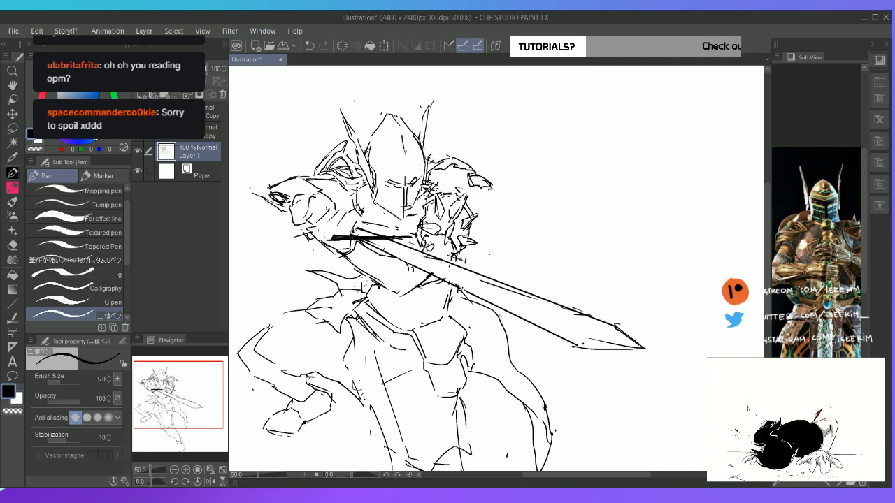
key("e")
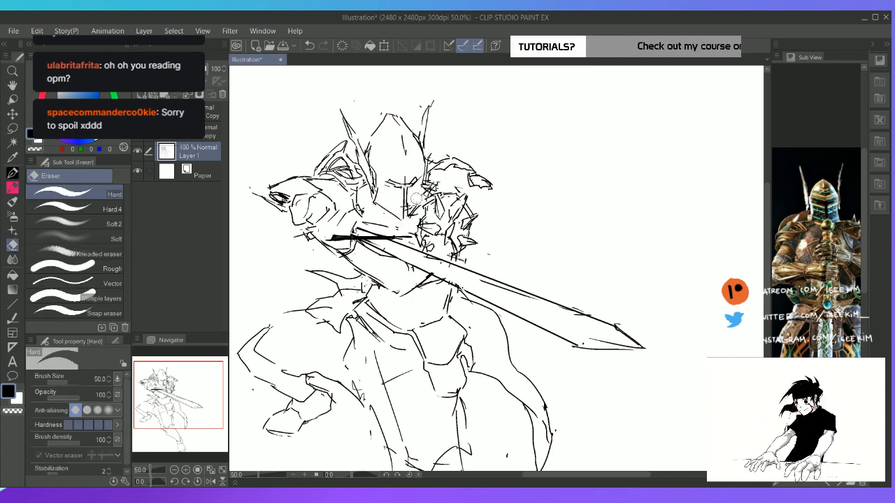
key("p")
Redraw the centre ridge above the visor and the helmet crown's contour on the viewer's left up to the peak
key("e")
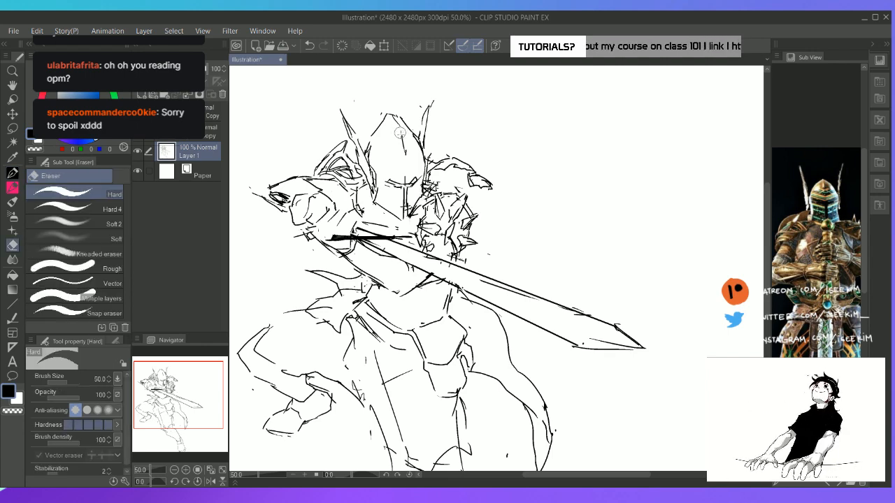
key("p")
left_click_drag(406, 146, 407, 165)
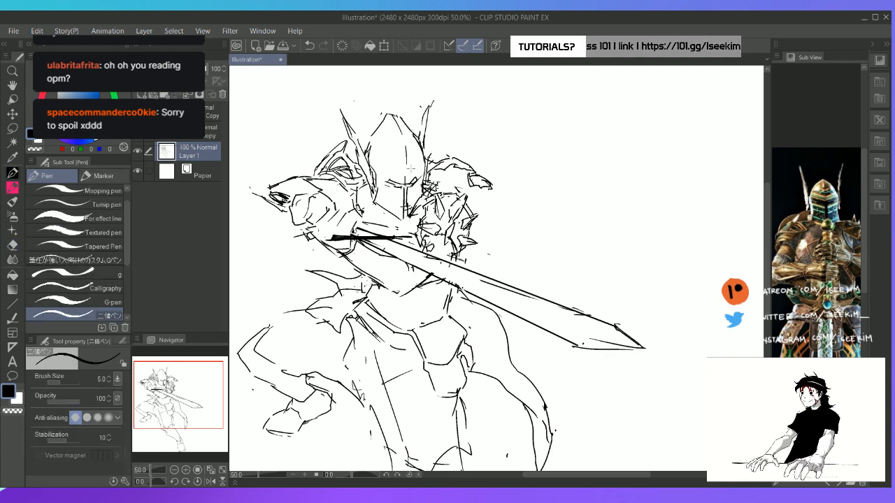
key("e")
key("p")
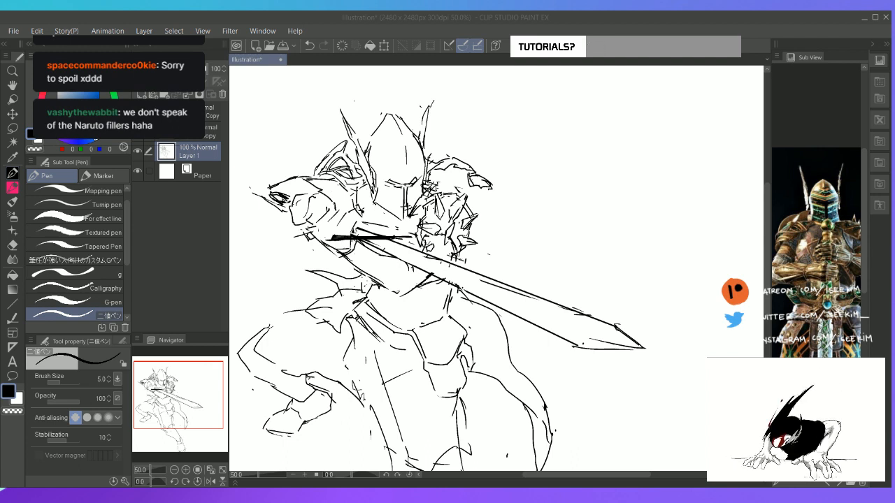
left_click(462, 25)
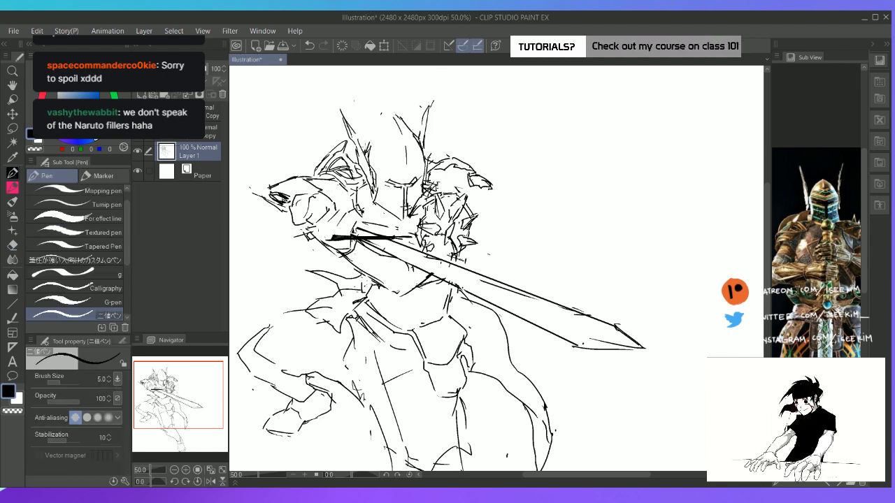
left_click_drag(365, 153, 390, 118)
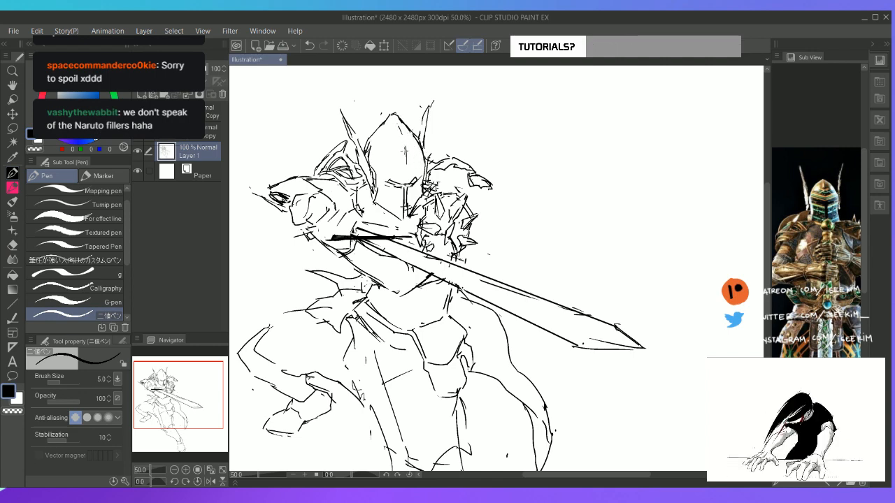
Clean up the visor's edge and rework the collar lines between the helmet and the shoulder on the viewer's left
key("e")
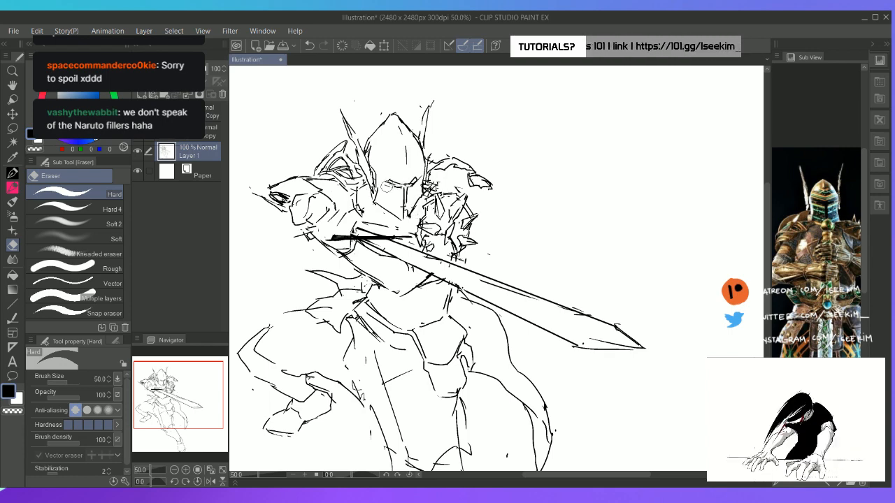
key("p")
mouse_move(360, 188)
left_mouse_down()
mouse_move(367, 195)
mouse_move(346, 206)
left_mouse_up()
key("e")
key("p")
key("e")
key("p")
key("e")
key("p")
Erase loose lines in the pauldron on the viewer's right and redraw its plate edges and the join beside the helmet
key("e")
mouse_move(440, 186)
left_mouse_down()
mouse_move(428, 193)
mouse_move(440, 179)
left_mouse_up()
key("p")
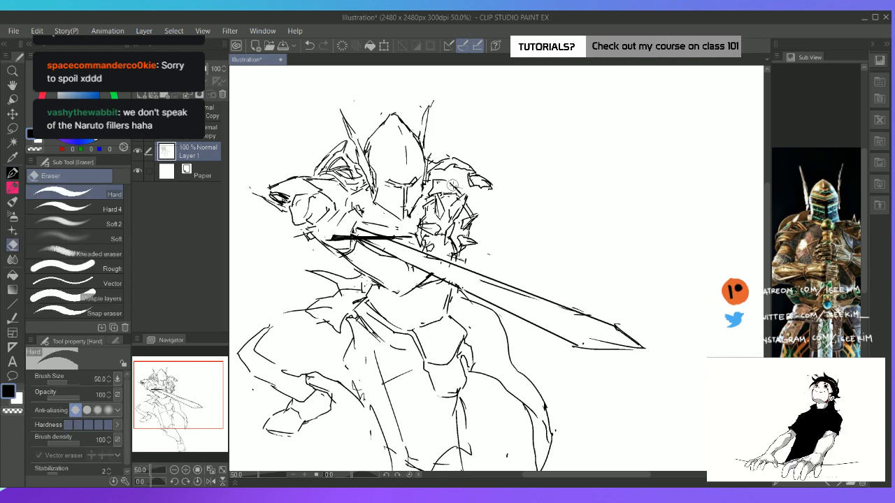
left_click_drag(466, 196, 475, 213)
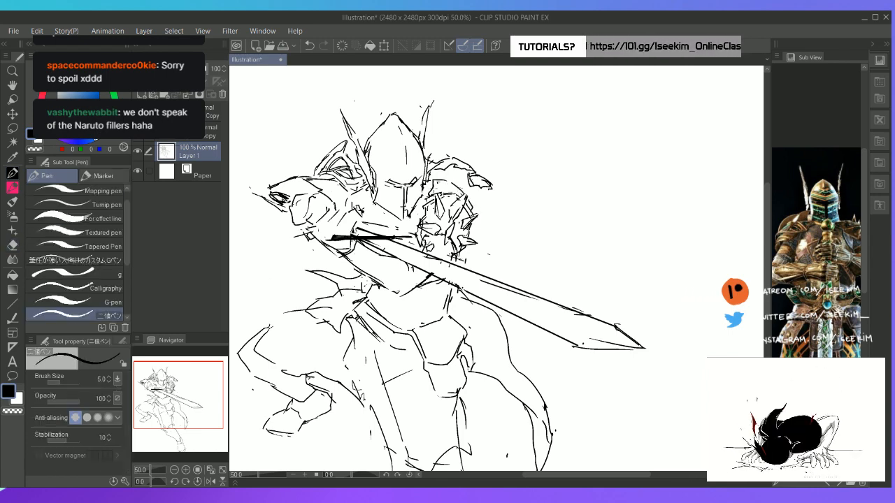
left_click_drag(435, 181, 422, 200)
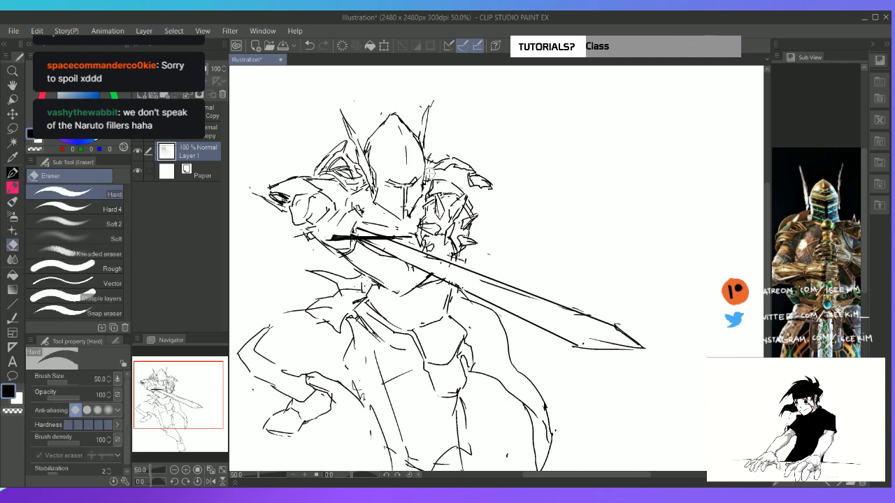
left_click_drag(427, 177, 444, 166)
key("e")
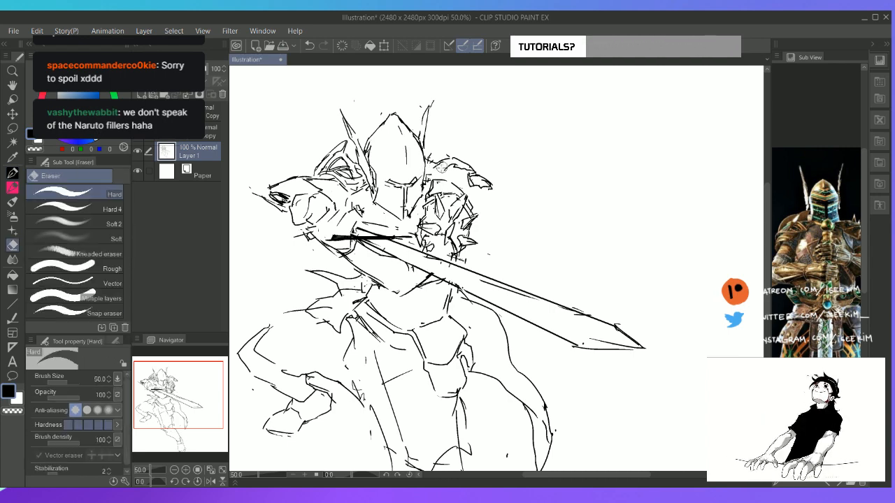
With the canvas rotated, redraw the upper plate and hooked spike of the pauldron on the viewer's right, then restore the canvas rotation
key("r")
left_click_drag(529, 134, 609, 188)
key("p")
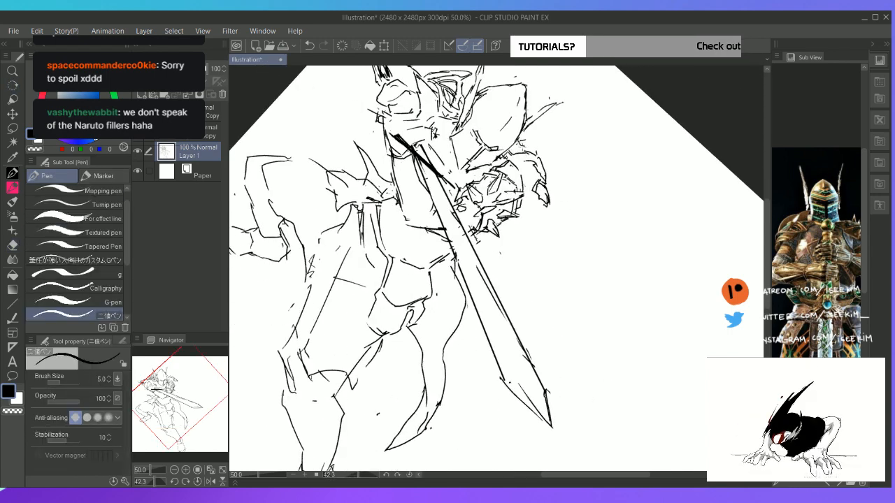
key("e")
mouse_move(528, 154)
left_mouse_down()
mouse_move(543, 160)
mouse_move(533, 162)
mouse_move(546, 179)
left_mouse_up()
key("p")
key("e")
key("p")
key("e")
key("p")
key("e")
key("p")
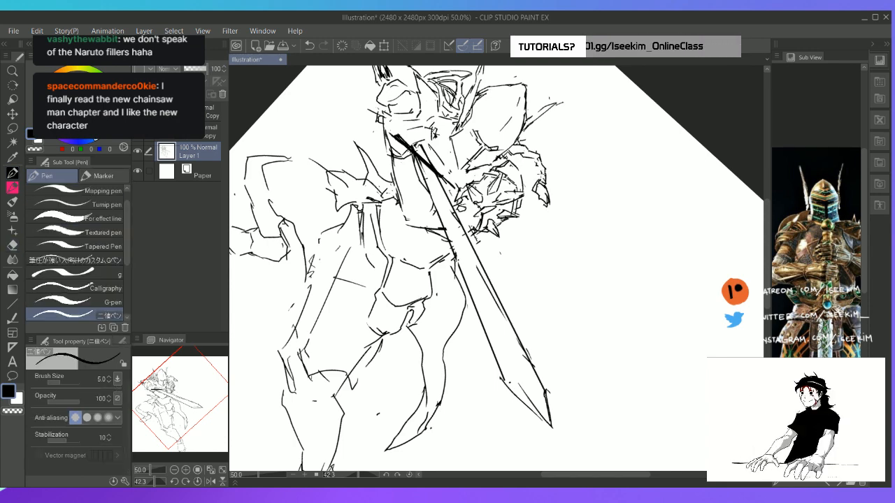
key("r")
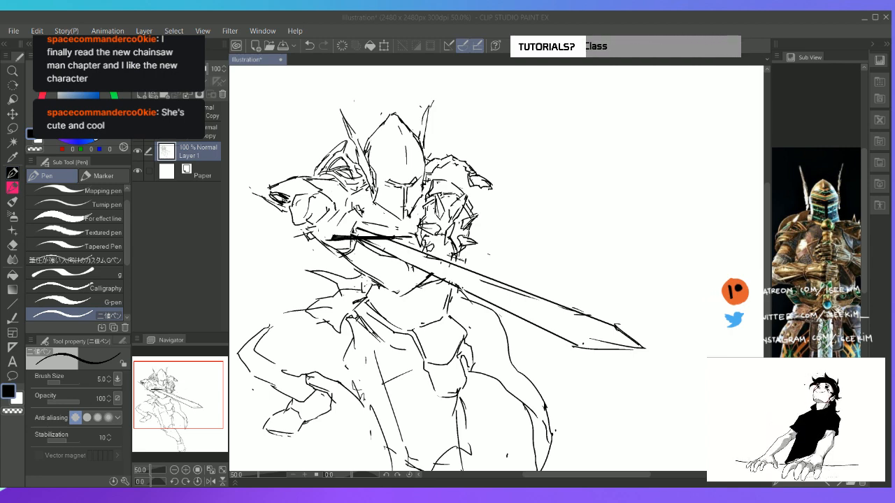
key("space")
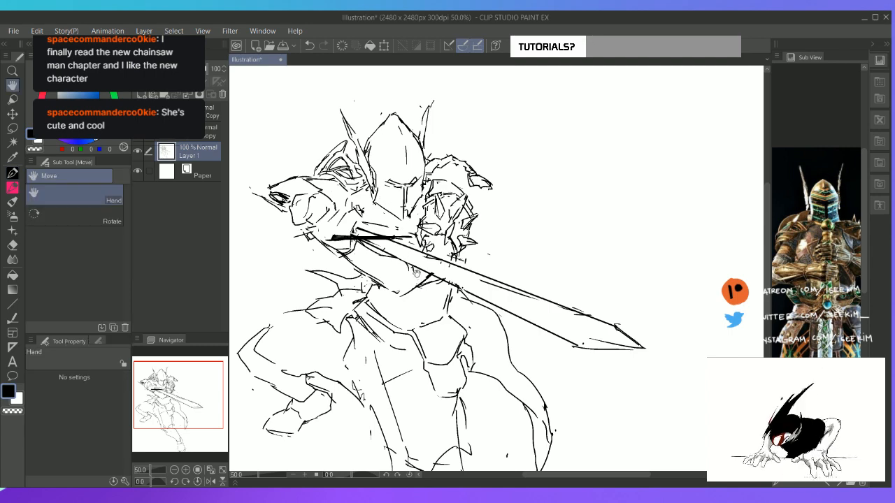
left_click_drag(417, 274, 424, 243)
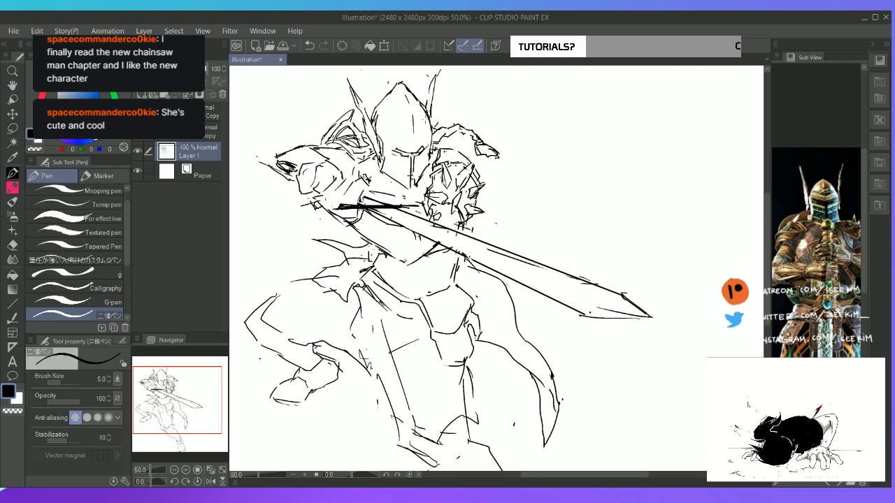
key("space")
left_click_drag(445, 199, 483, 162)
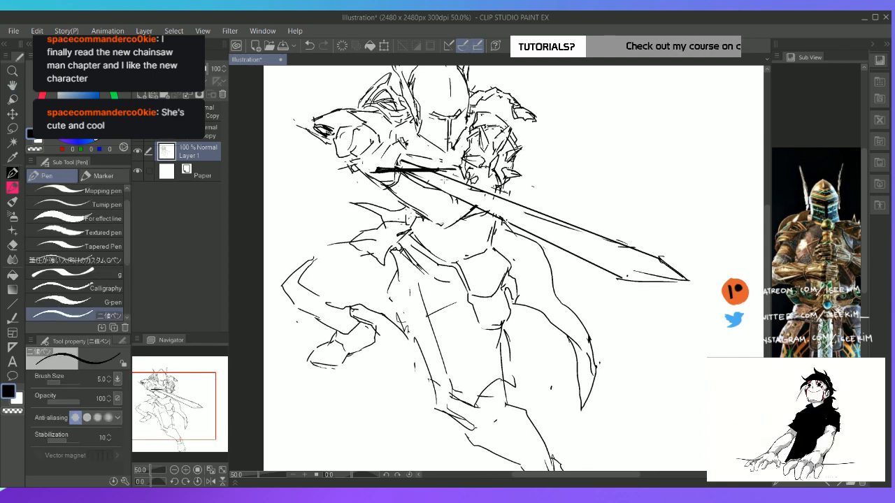
Erase the loose lines beside the waist on the viewer's left and redraw the outline of the pointed hip piece
key("space")
left_click_drag(447, 184, 470, 151)
key("e")
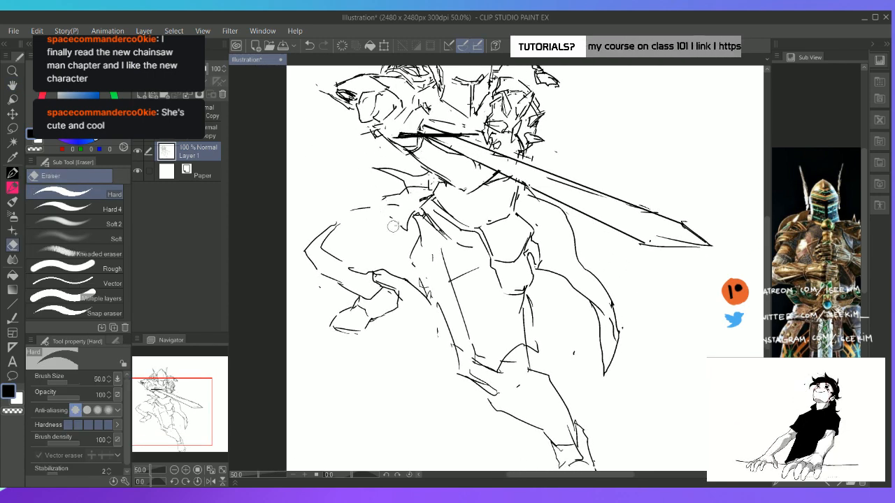
key("p")
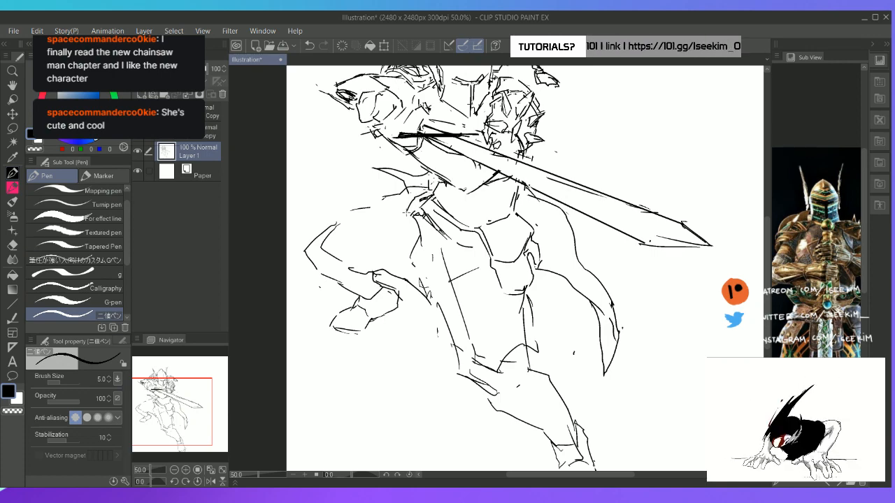
mouse_move(407, 213)
left_mouse_down()
mouse_move(358, 197)
mouse_move(370, 197)
left_mouse_up()
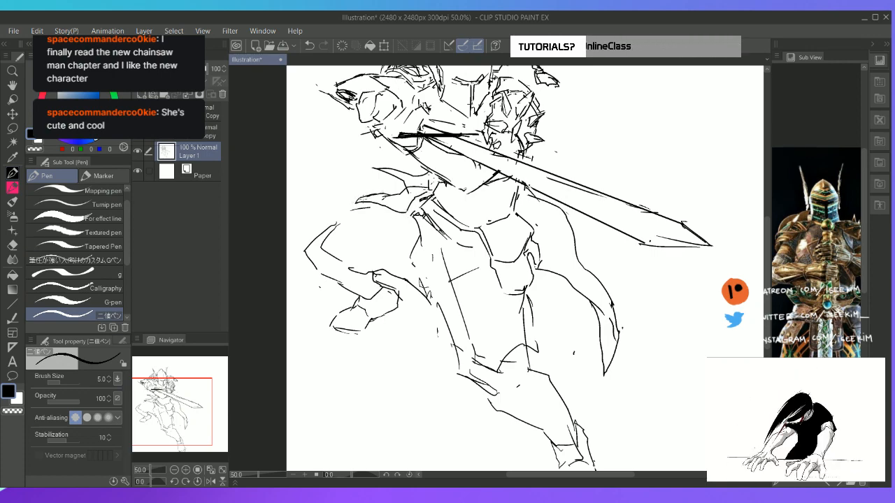
key("ctrl+z")
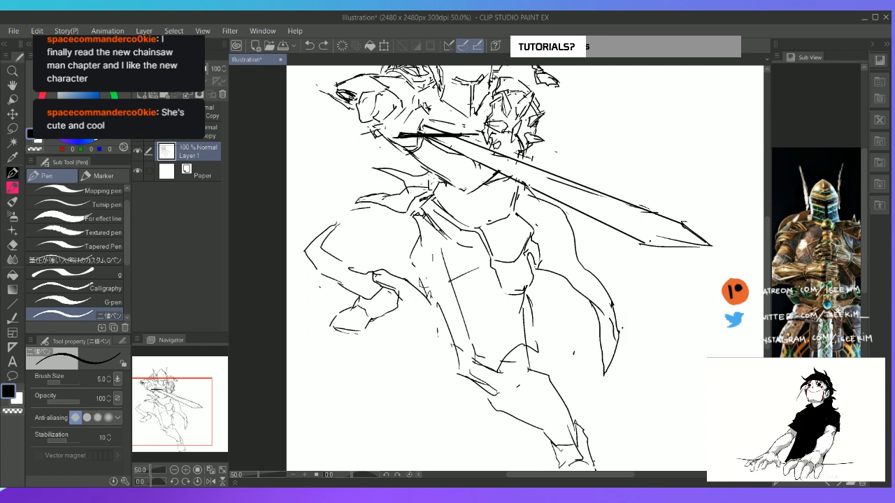
mouse_move(362, 199)
left_mouse_down()
mouse_move(409, 203)
mouse_move(426, 190)
left_mouse_up()
key("ctrl+z")
key("ctrl+z")
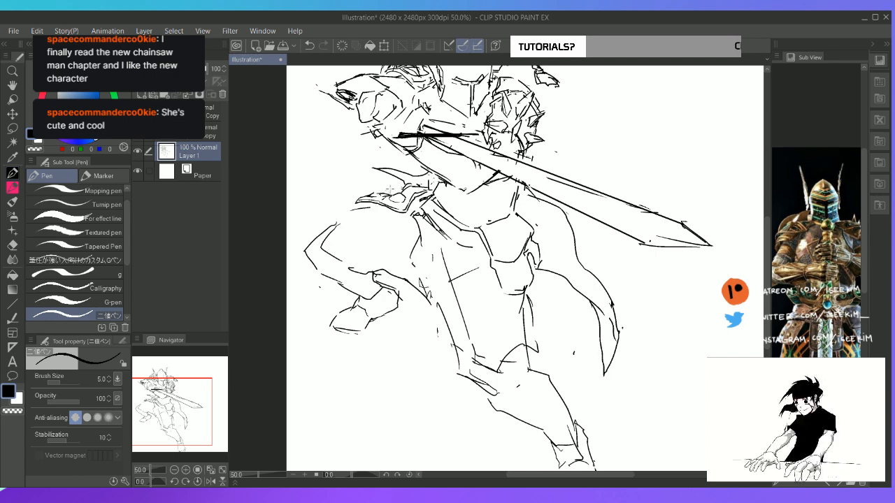
Clean up the pointed hip piece and add inner plate contours along its tip
key("e")
key("p")
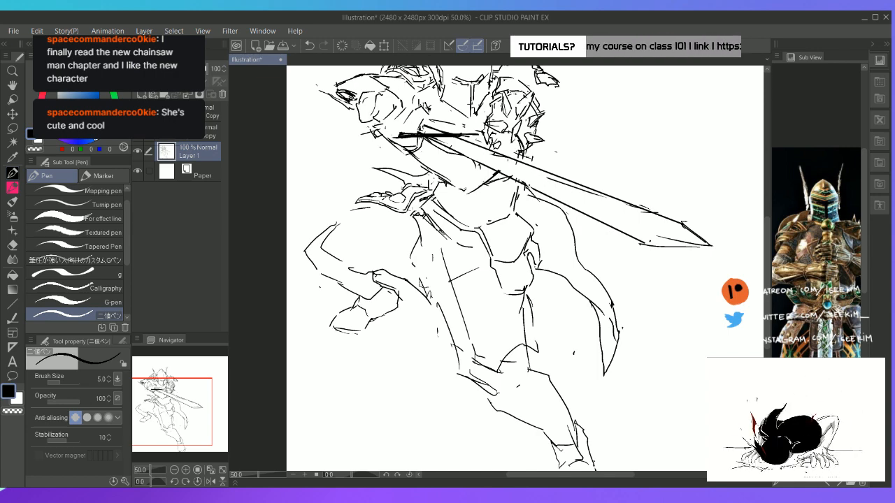
key("e")
key("p")
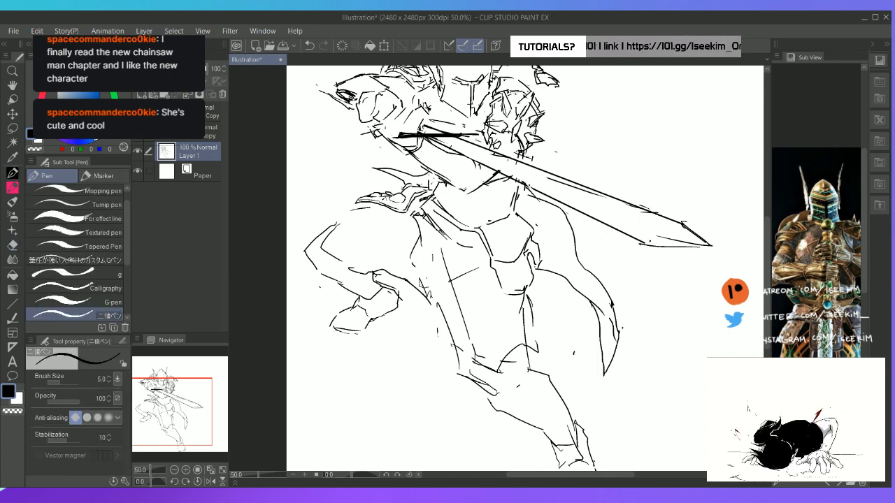
mouse_move(387, 195)
left_mouse_down()
mouse_move(382, 207)
mouse_move(395, 212)
left_mouse_up()
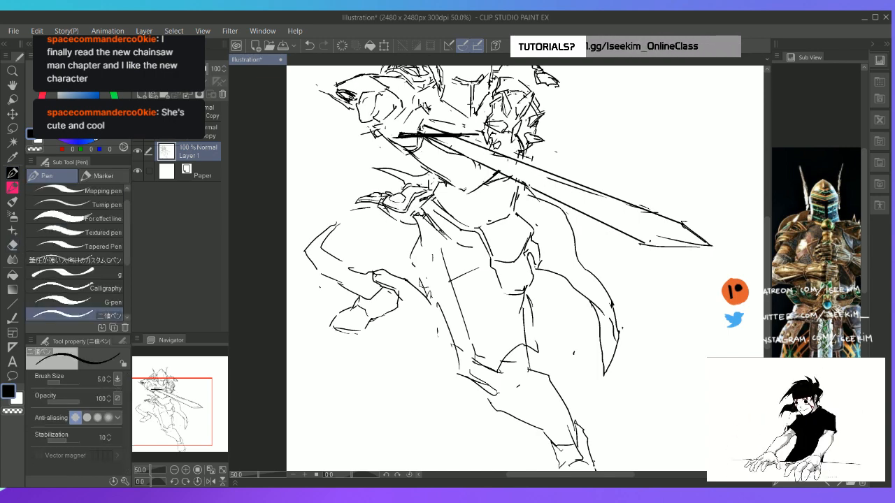
Erase the old slanted strokes below the waist and draw a curved belt from the hip piece to the centre plate
key("e")
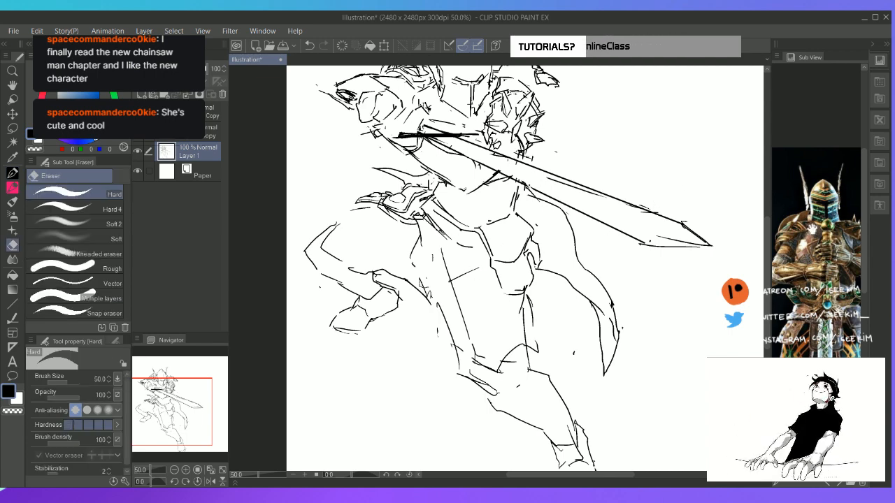
left_click_drag(834, 273, 816, 263)
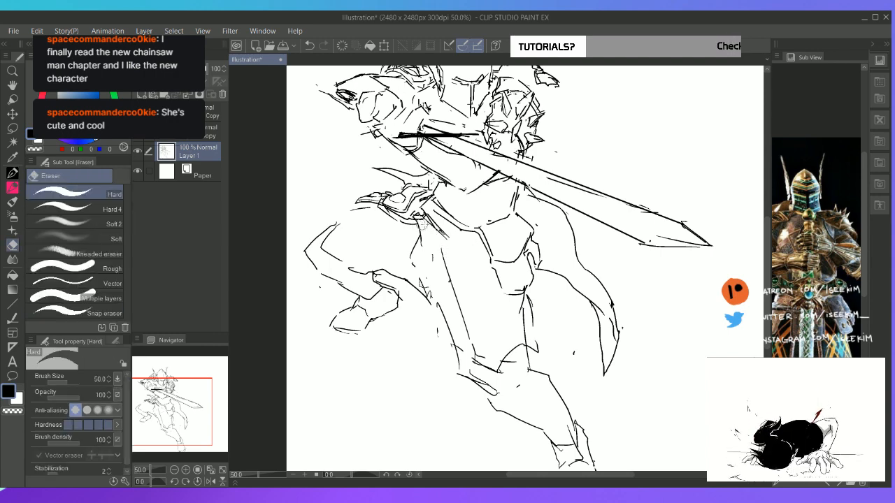
key("p")
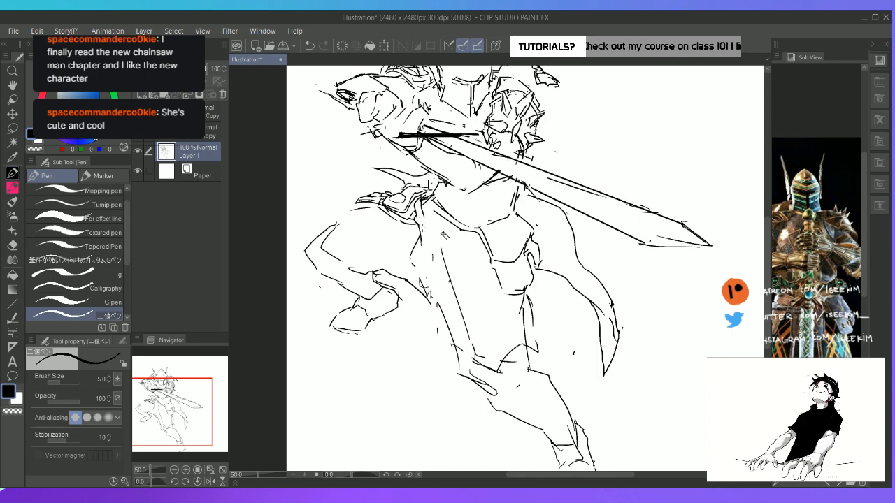
left_click_drag(426, 218, 483, 247)
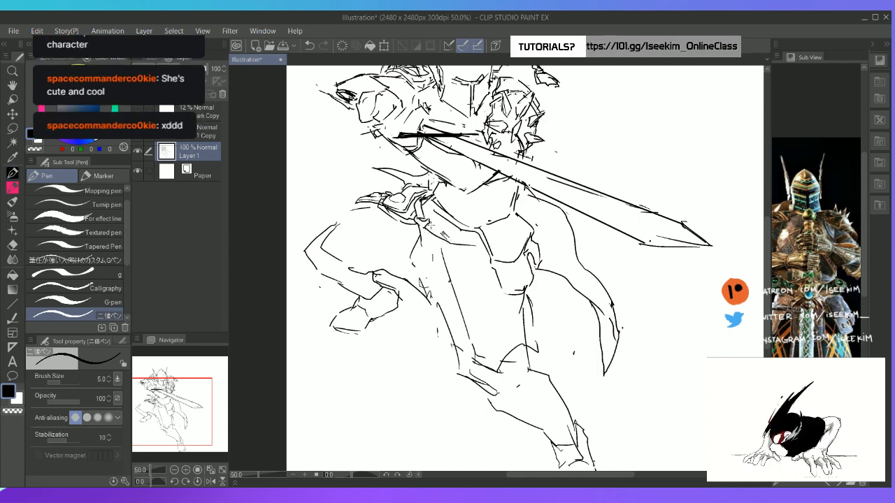
mouse_move(428, 224)
left_mouse_down()
mouse_move(463, 242)
mouse_move(437, 230)
mouse_move(486, 238)
left_mouse_up()
Erase stray lines around the hip piece and redraw its lower inner plate lines
key("e")
key("p")
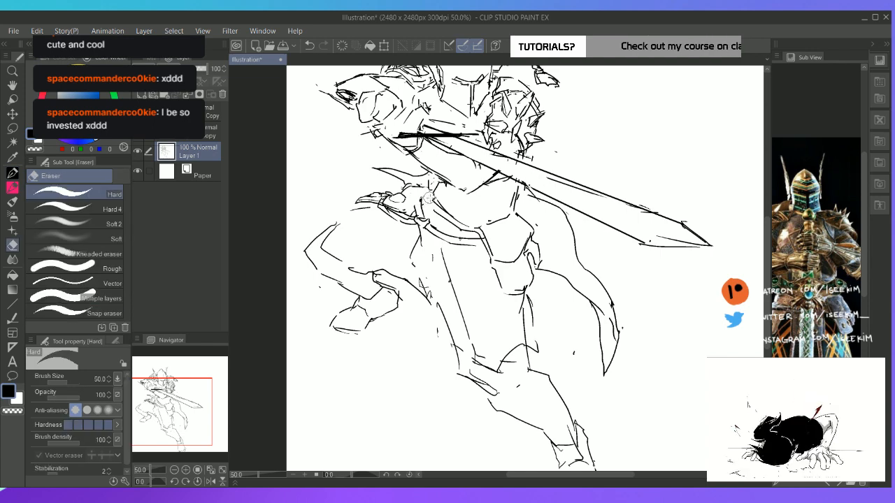
left_click_drag(392, 204, 407, 211)
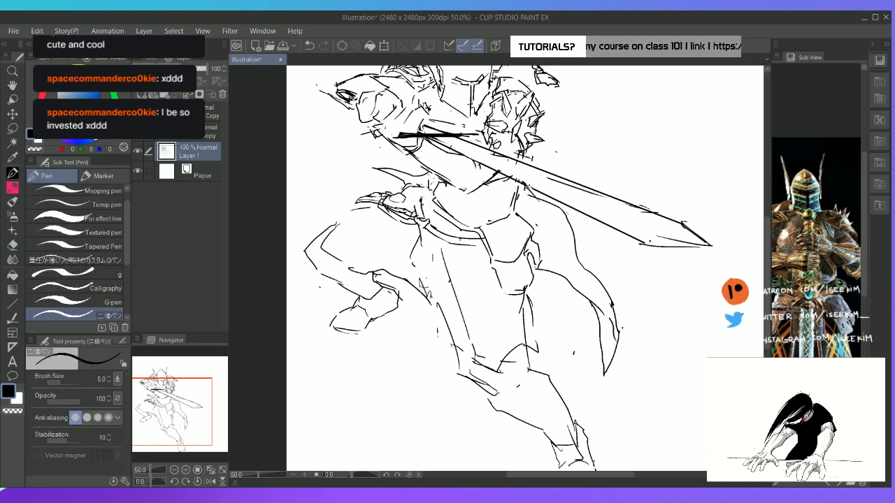
key("e")
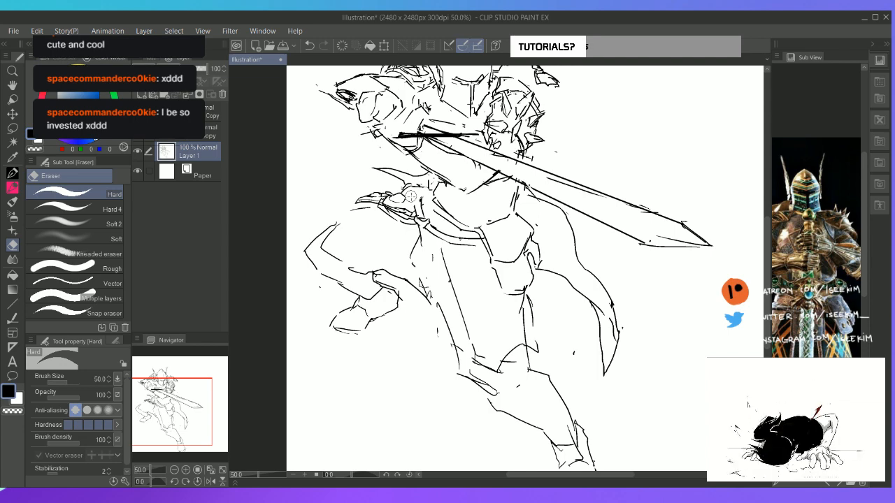
key("p")
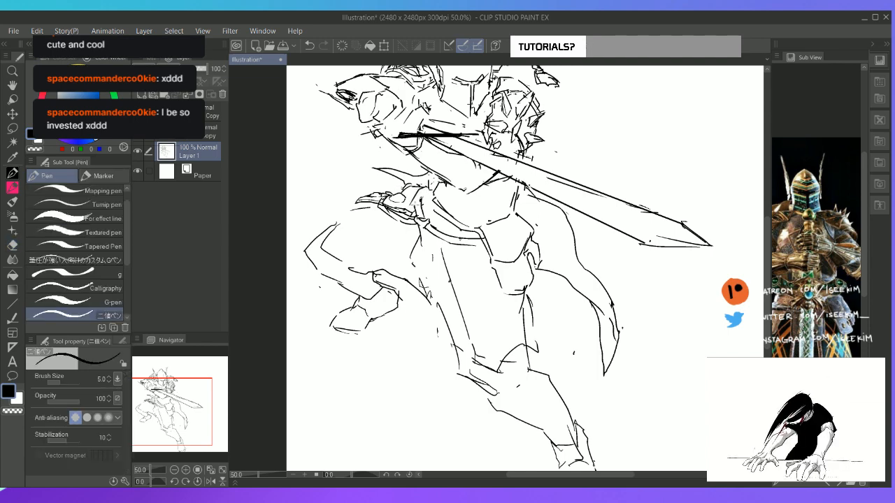
Clear the join between the hip piece and the waist and draw curved overlapping bands there
key("e")
key("p")
key("e")
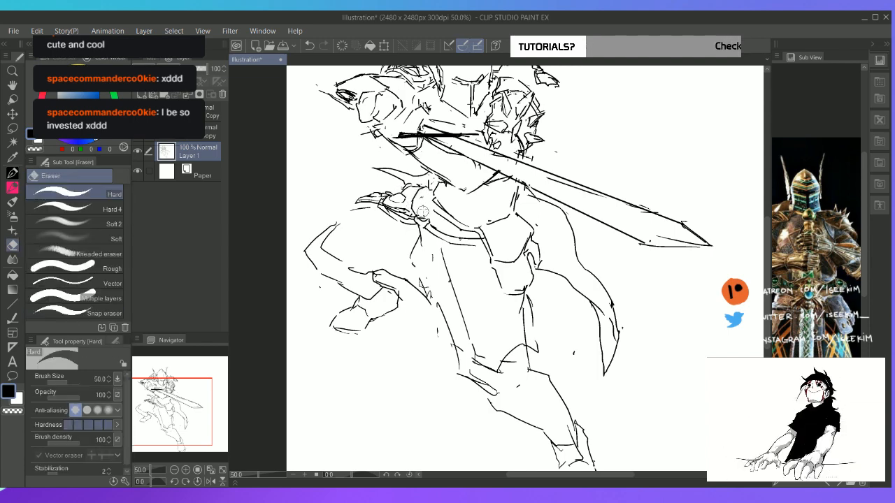
key("p")
left_click_drag(429, 186, 432, 202)
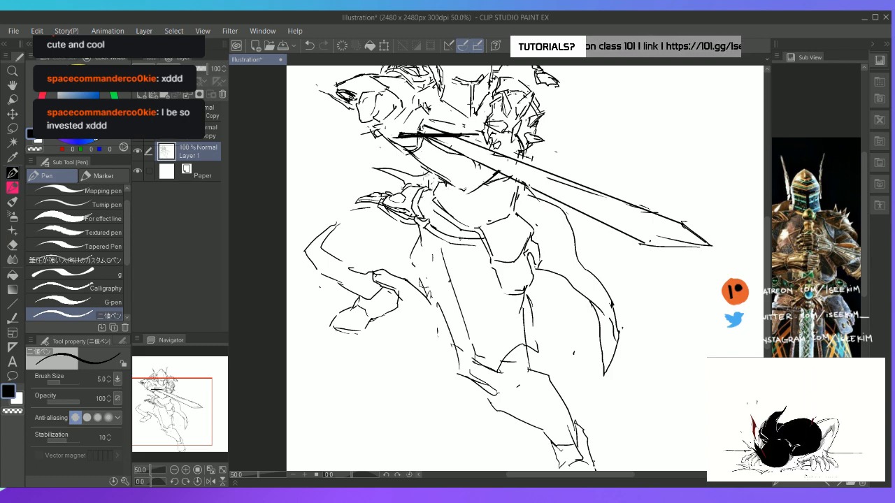
left_click_drag(404, 205, 411, 215)
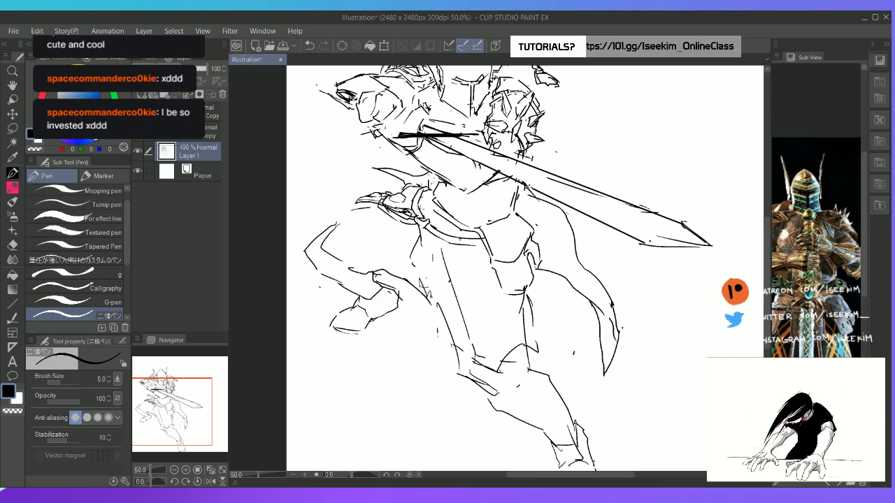
mouse_move(433, 208)
left_mouse_down()
mouse_move(440, 185)
mouse_move(426, 212)
mouse_move(420, 203)
left_mouse_up()
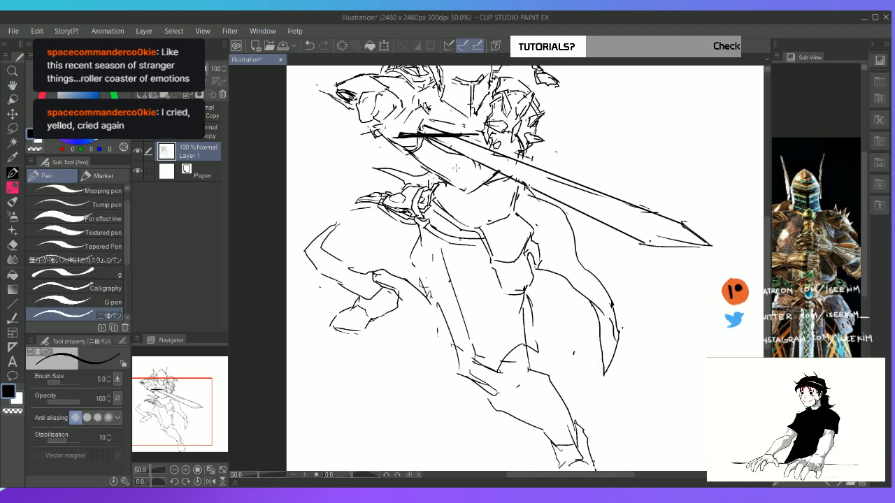
Erase a gap in the belt, draw a small rectangular loop in it, and refine the adjoining belt lines
left_click_drag(455, 163, 435, 205)
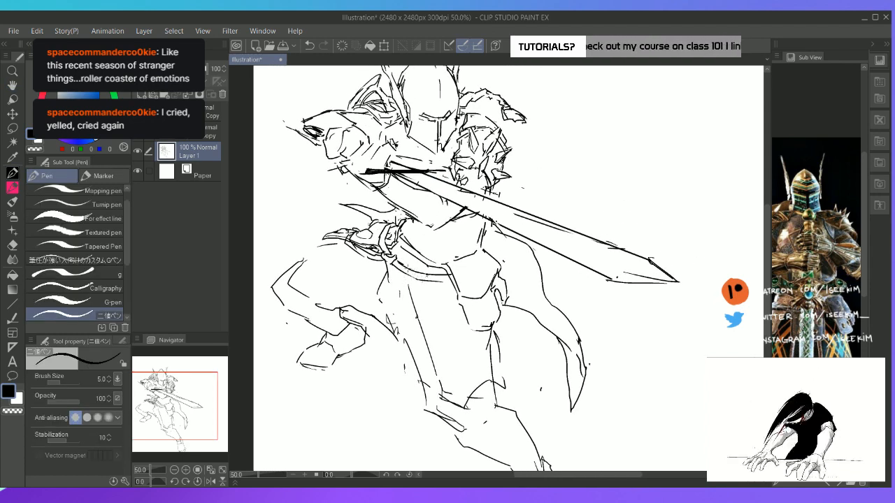
key("e")
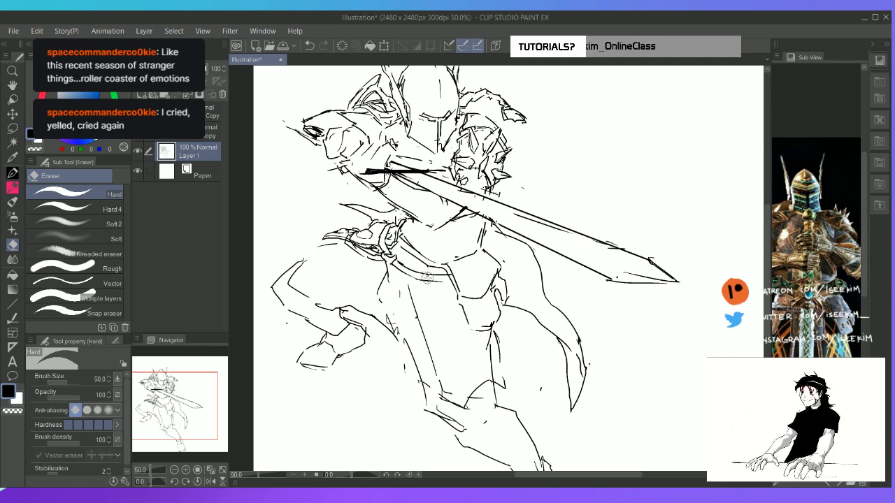
key("p")
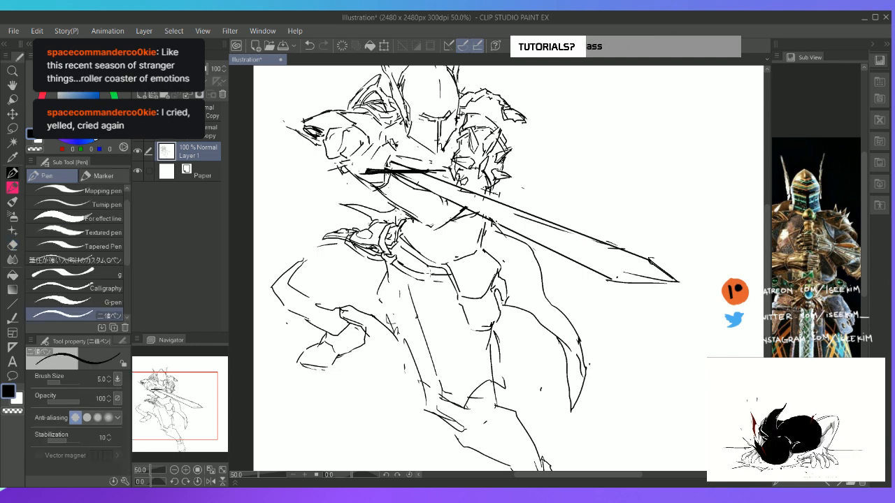
left_click_drag(426, 273, 435, 281)
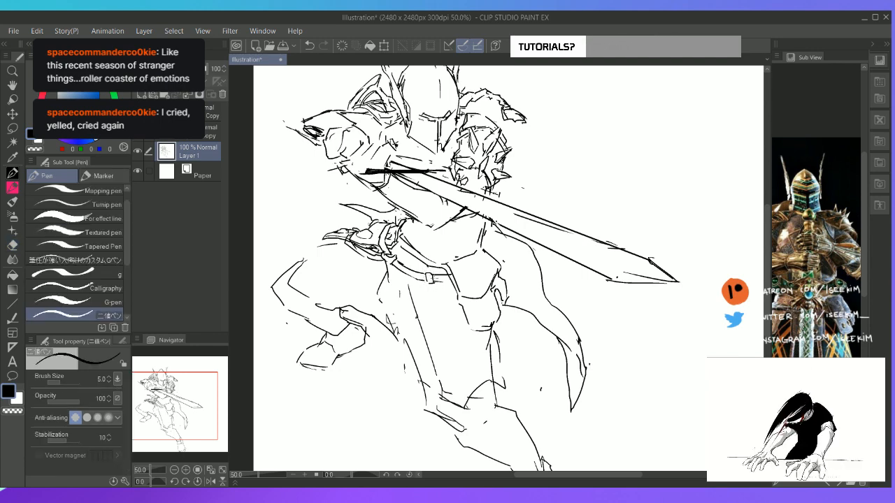
key("e")
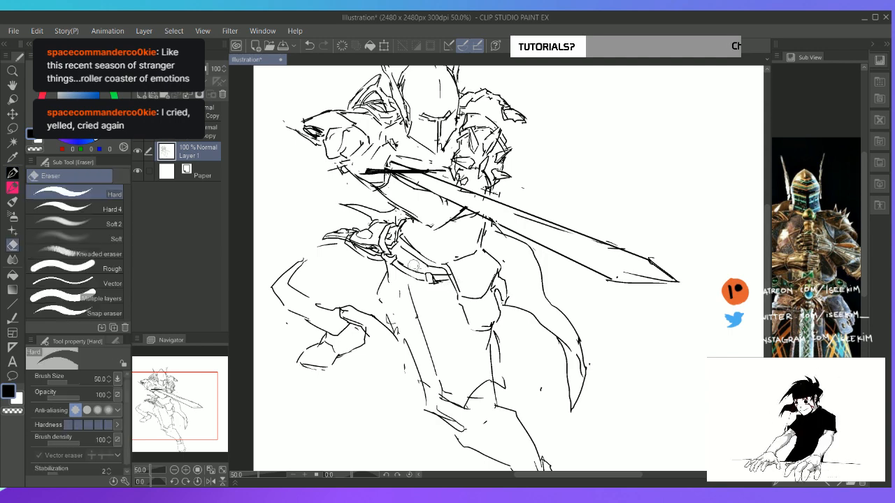
key("p")
left_click_drag(424, 275, 431, 275)
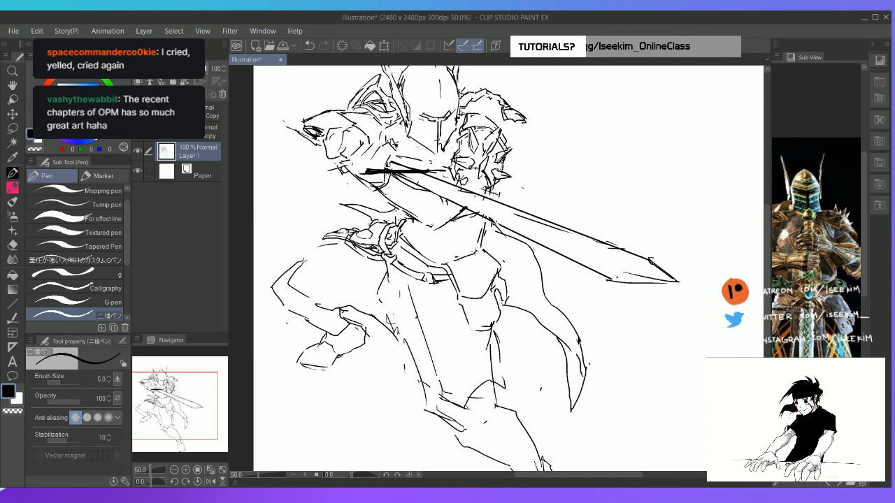
Erase the centre plate's upper edge beside the belt and redraw it as a doubled rim
key("e")
key("p")
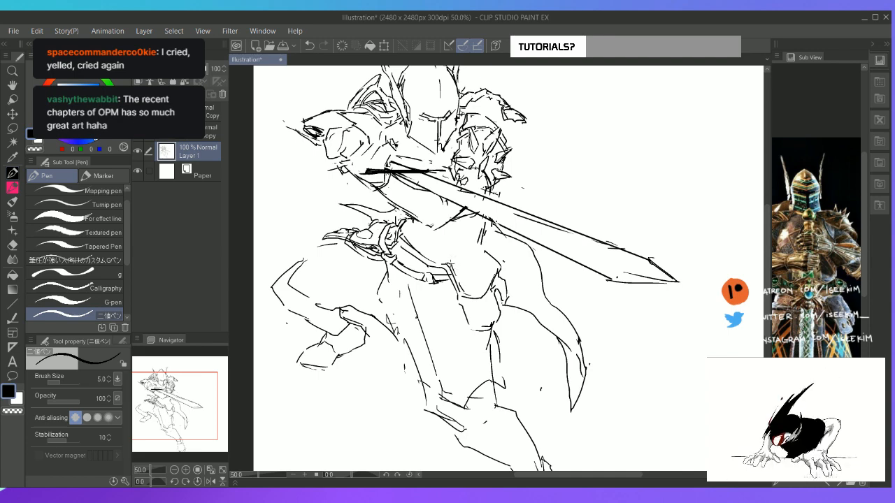
mouse_move(451, 264)
left_mouse_down()
mouse_move(475, 243)
mouse_move(470, 268)
mouse_move(487, 247)
left_mouse_up()
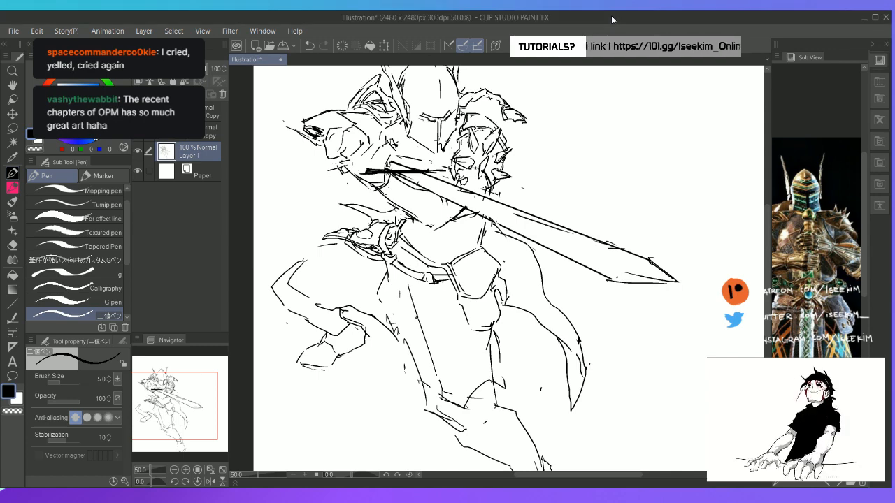
Erase the upper part of the long thigh line below the belt
key("space")
left_click_drag(423, 201, 425, 103)
key("e")
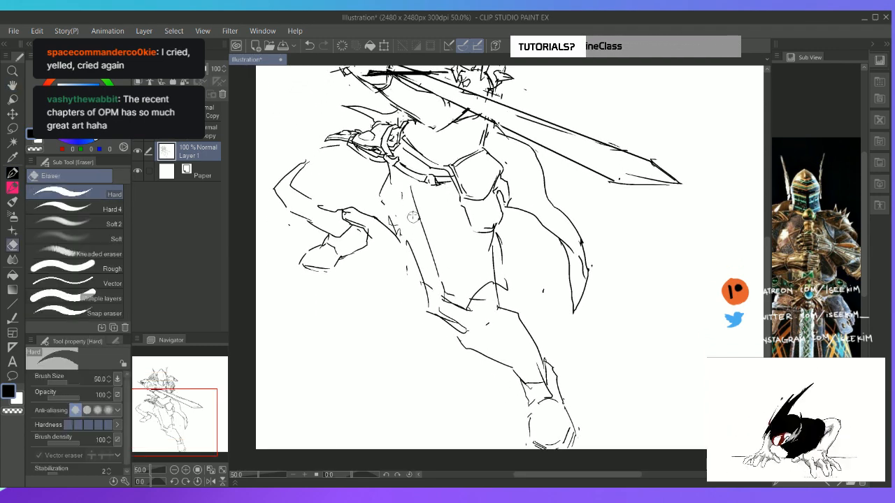
left_click_drag(412, 194, 414, 202)
key("p")
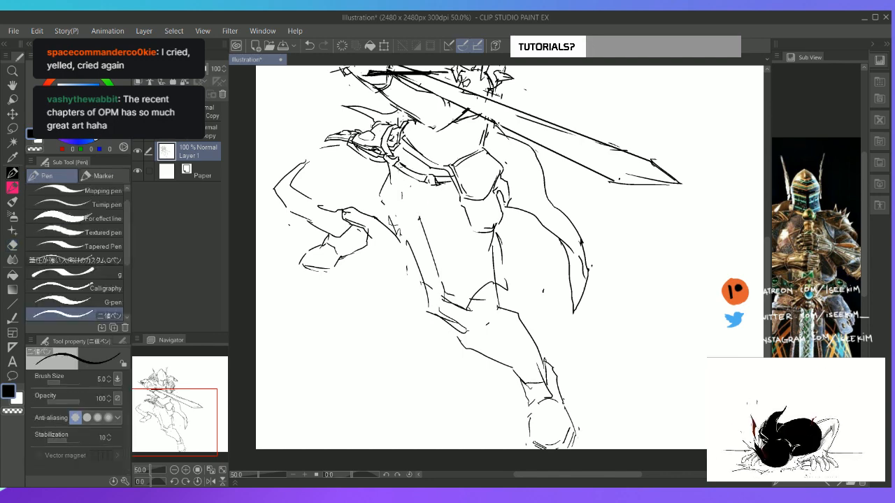
key("e")
left_click_drag(398, 164, 407, 169)
key("p")
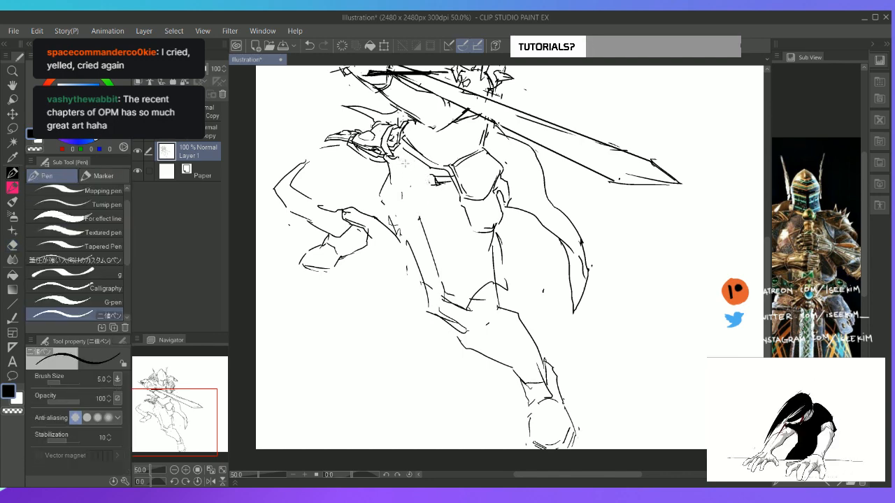
key("ctrl+z")
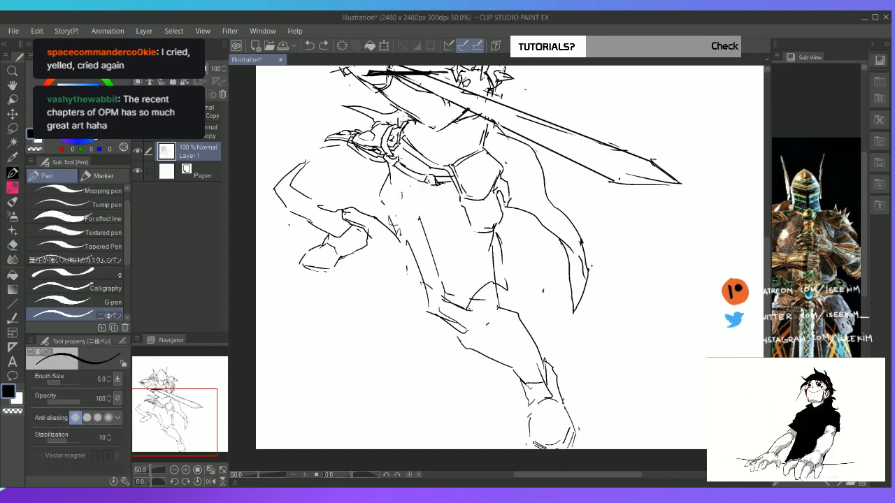
Rework the waist lines above the belt and the belt's upper edge next to the hip piece on the viewer's left
mouse_move(401, 148)
left_mouse_down()
mouse_move(431, 164)
mouse_move(416, 153)
mouse_move(397, 158)
mouse_move(427, 171)
left_mouse_up()
key("e")
key("p")
key("e")
key("p")
key("e")
key("p")
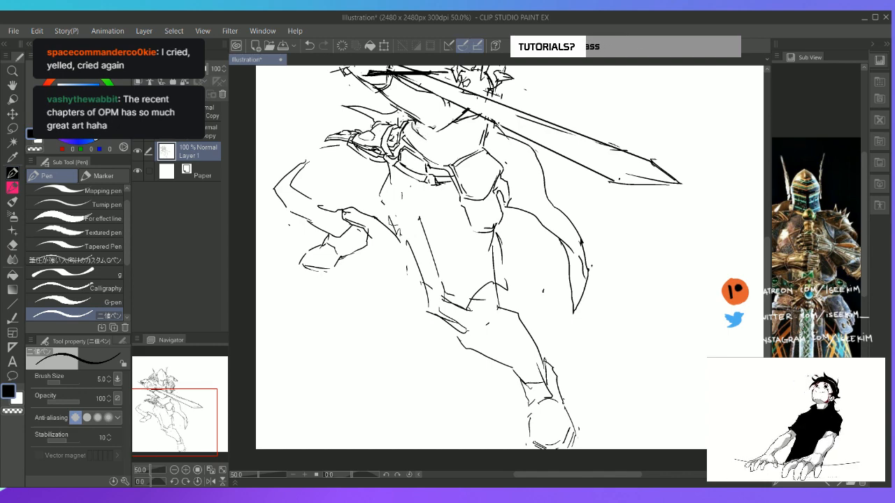
Switch the reference to the knight with the braided beard, reposition it, and add buckle and strap details to the belt
left_click(837, 484)
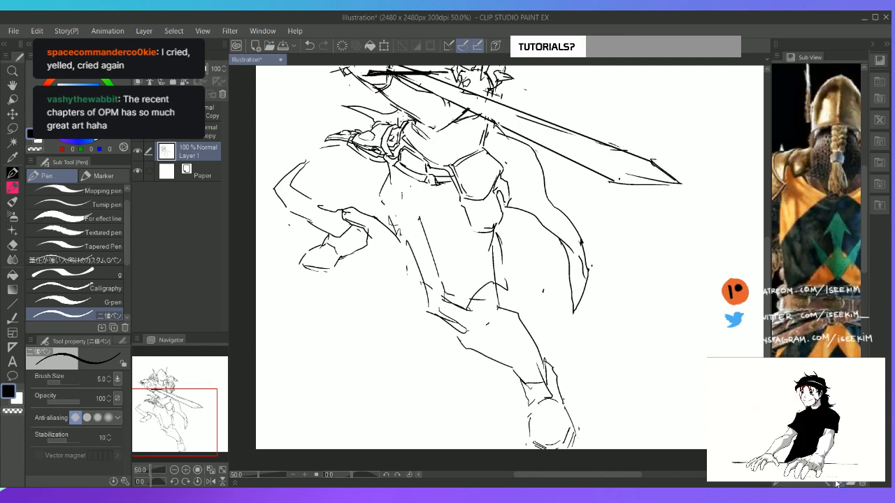
left_click_drag(797, 209, 850, 210)
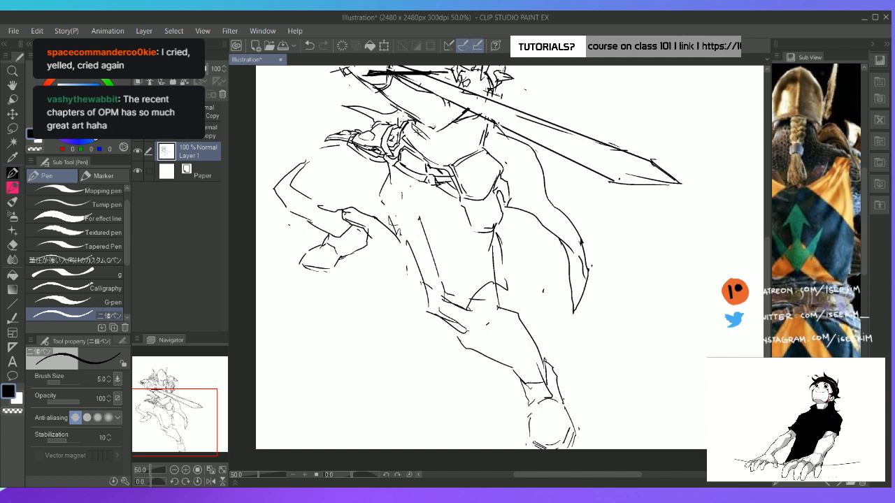
Draw the upper edge of a second belt around the waist, above the existing hip belt
mouse_move(412, 126)
left_mouse_down()
mouse_move(455, 149)
mouse_move(497, 135)
mouse_move(494, 122)
mouse_move(488, 141)
left_mouse_up()
key("e")
key("p")
key("e")
key("p")
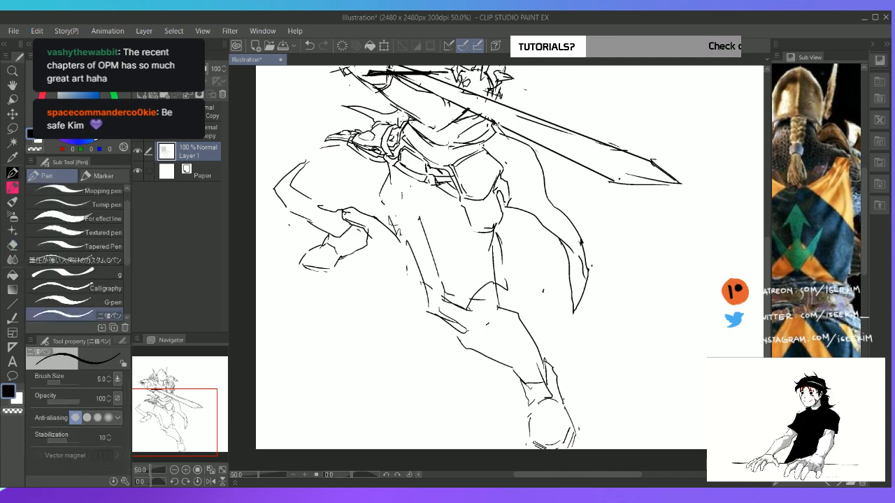
Draw the waist belt's lower edge and add its buckle, erasing the overlapping lines
key("e")
mouse_move(418, 144)
left_mouse_down()
mouse_move(432, 142)
mouse_move(413, 146)
mouse_move(421, 149)
mouse_move(415, 132)
mouse_move(439, 163)
mouse_move(450, 161)
mouse_move(438, 146)
mouse_move(449, 156)
mouse_move(457, 145)
mouse_move(454, 158)
left_mouse_up()
key("p")
key("e")
key("p")
key("e")
key("p")
key("e")
key("p")
mouse_move(451, 162)
left_mouse_down()
mouse_move(455, 145)
mouse_move(449, 163)
left_mouse_up()
left_click_drag(455, 158, 463, 150)
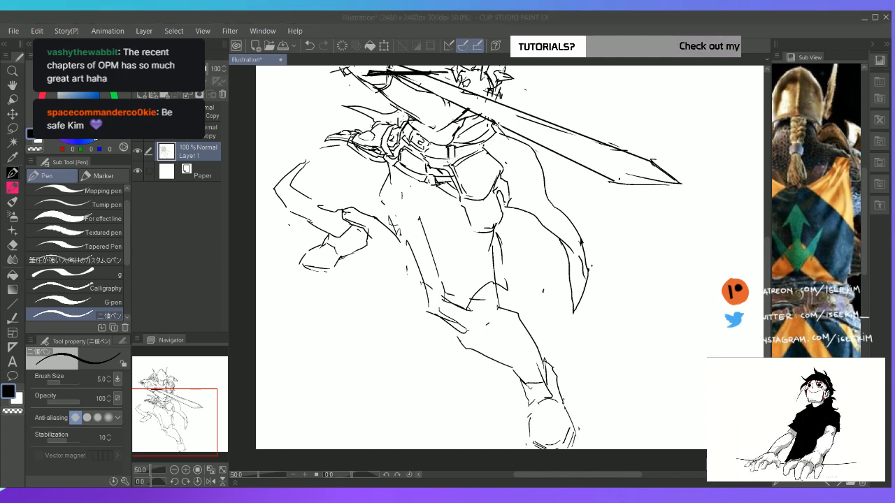
Extend the waist belt towards the hip plate on the viewer's right and add a strap loop around it
mouse_move(449, 154)
left_mouse_down()
mouse_move(454, 166)
mouse_move(486, 146)
mouse_move(477, 154)
mouse_move(480, 141)
left_mouse_up()
key("e")
key("p")
left_click_drag(480, 141, 489, 150)
key("ctrl+z")
mouse_move(483, 139)
left_mouse_down()
mouse_move(488, 148)
mouse_move(448, 161)
left_mouse_up()
key("e")
key("p")
left_click_drag(447, 162, 454, 161)
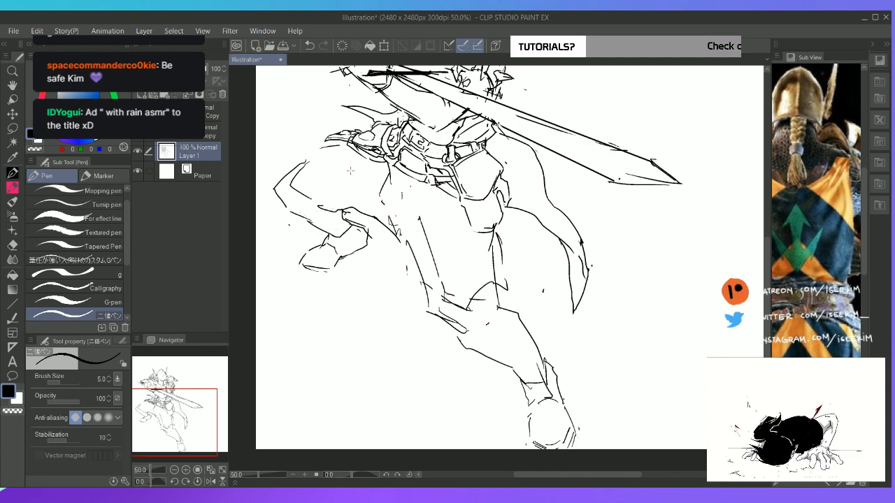
Draw a long armour plate edge from the hip along the bent leg's thigh to the knee
key("space")
left_click_drag(364, 147, 389, 263)
key("t")
key("r")
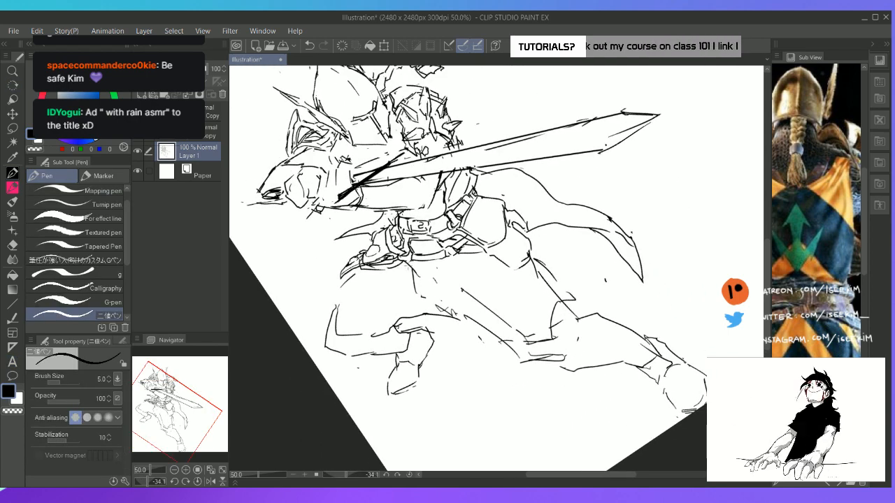
key("e")
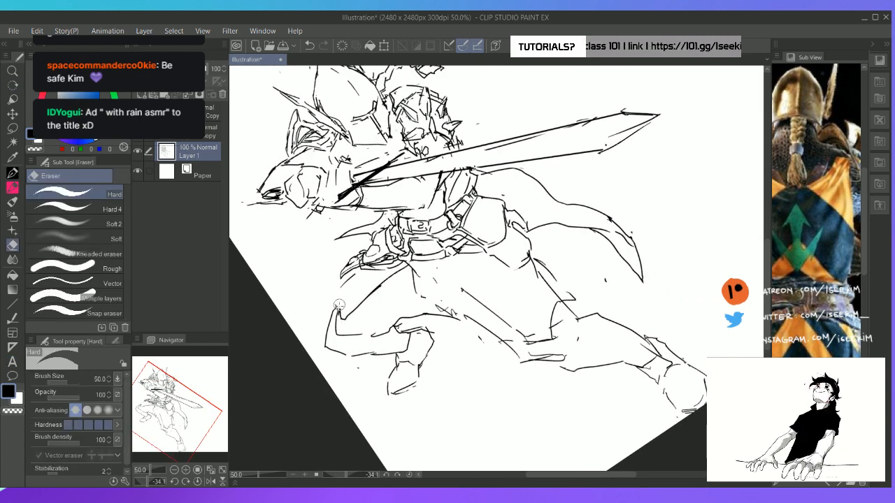
key("p")
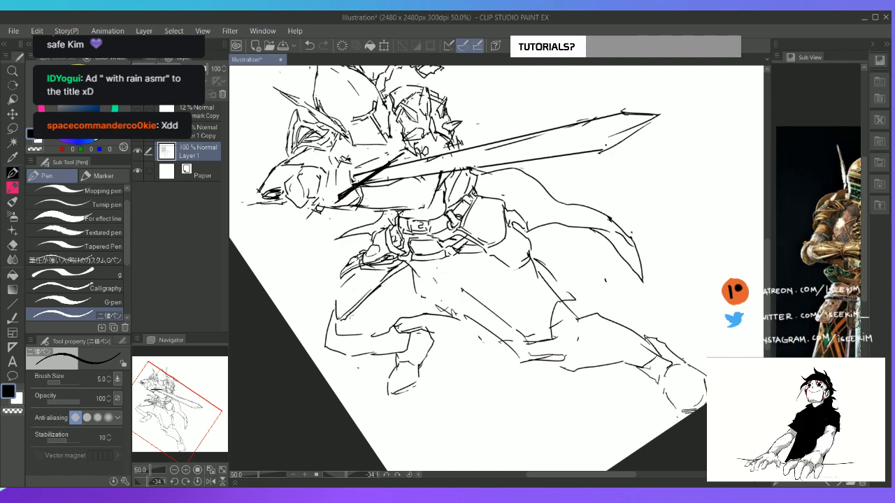
Erase the overlapping lines near the bent knee and double the thigh plate's edge with a parallel line
key("e")
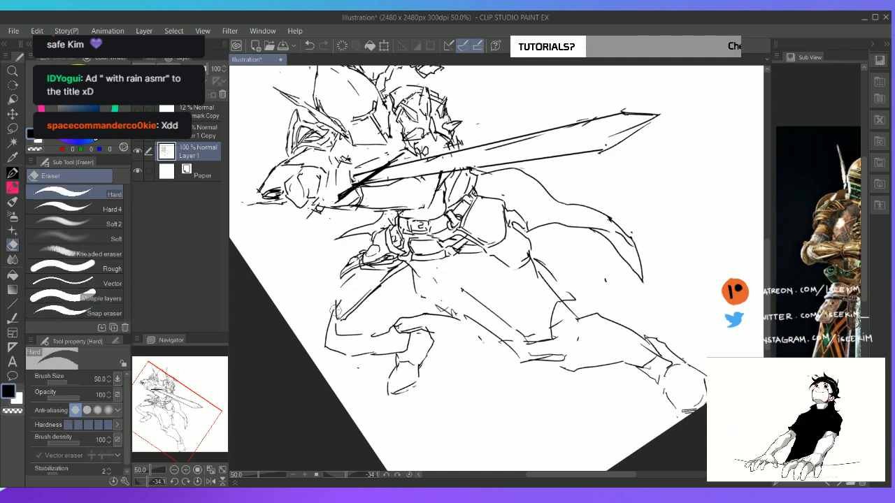
mouse_move(337, 302)
left_mouse_down()
mouse_move(330, 318)
mouse_move(432, 353)
left_mouse_up()
key("p")
key("r")
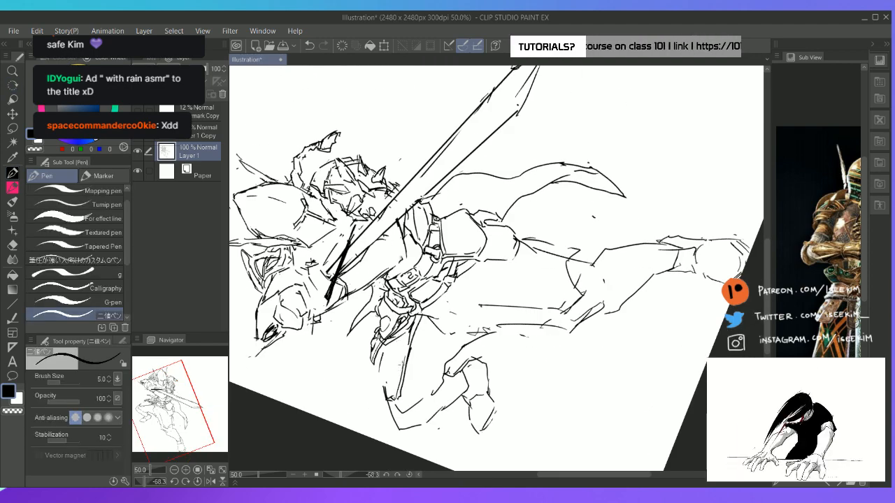
left_click_drag(408, 331, 394, 397)
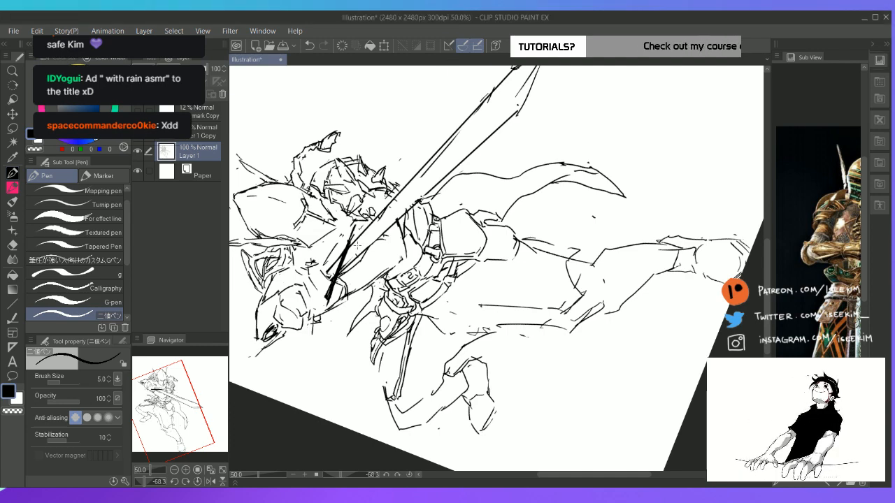
Draw the outer contour of the bent leg's thigh plate and redo a short inner line beside it
key("h")
left_click_drag(357, 245, 395, 189)
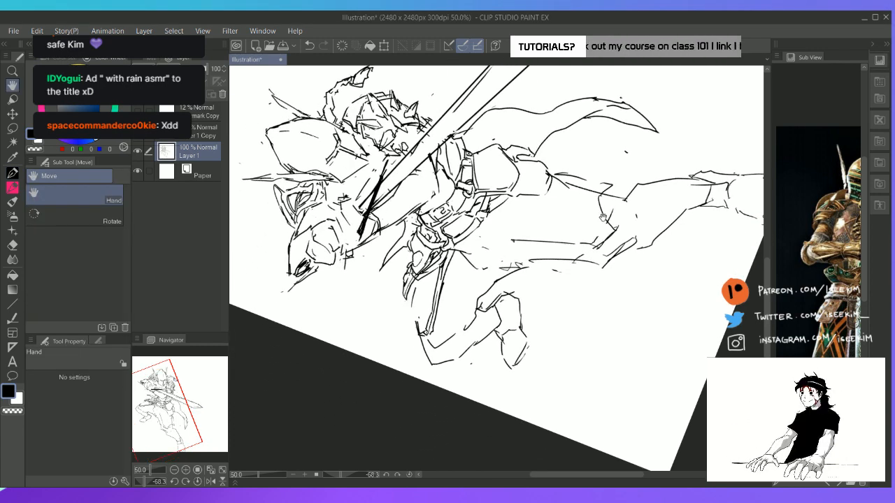
key("p")
left_click_drag(410, 311, 414, 330)
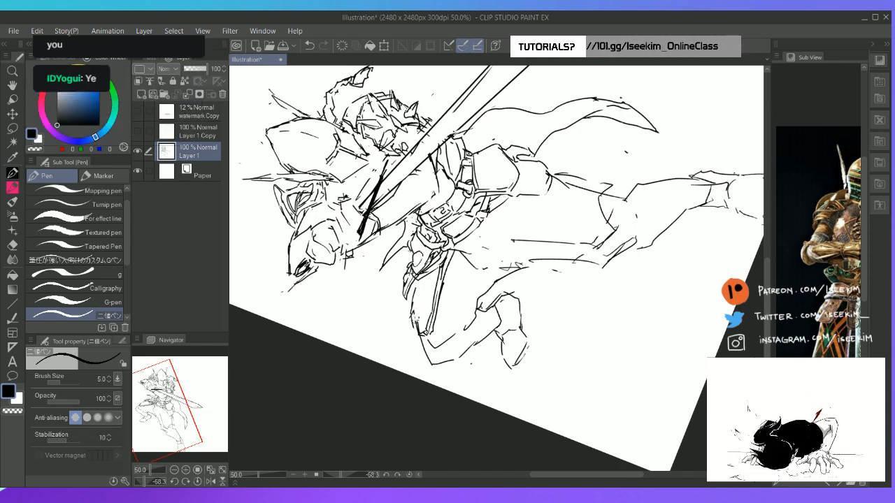
left_click_drag(412, 304, 424, 327)
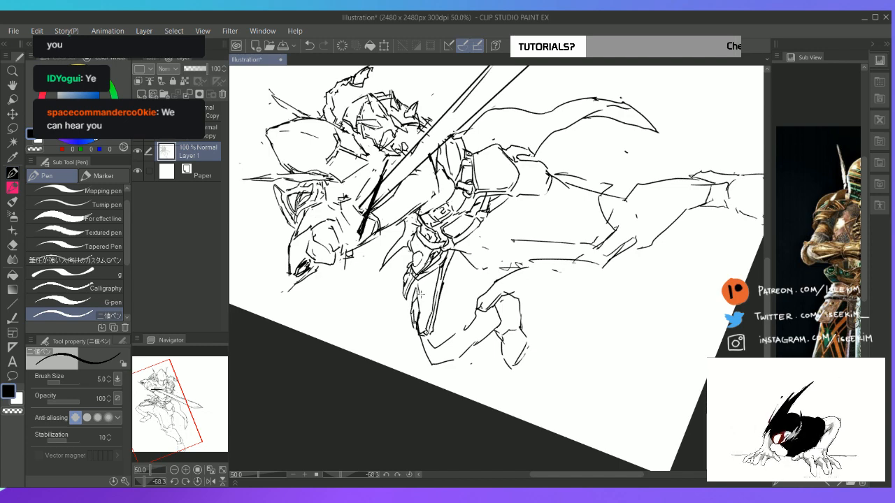
key("ctrl+z")
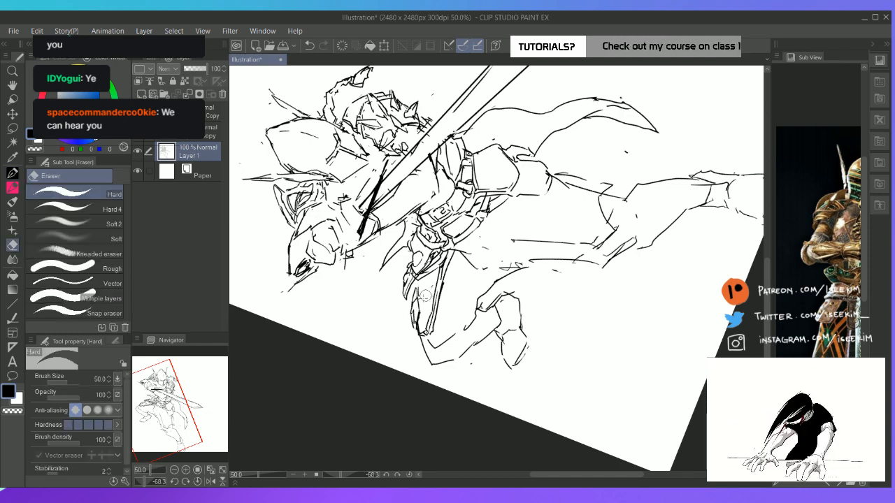
key("ctrl+z")
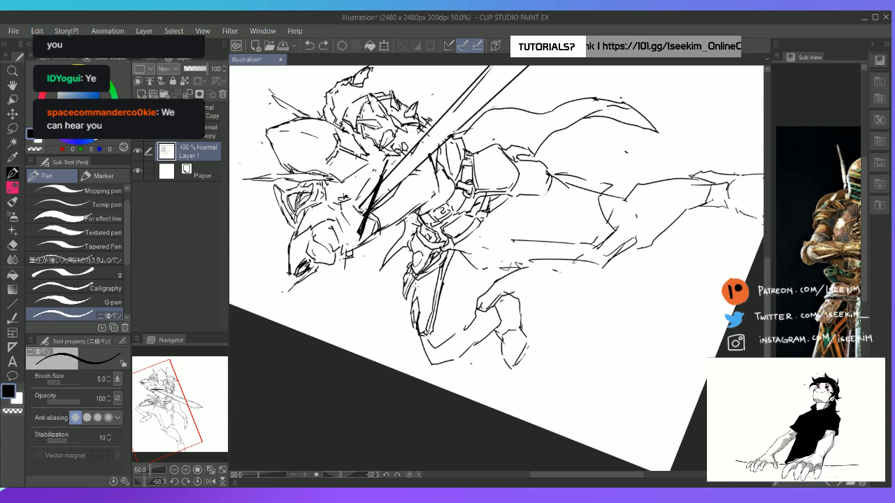
left_click_drag(417, 279, 416, 306)
key("ctrl+@")
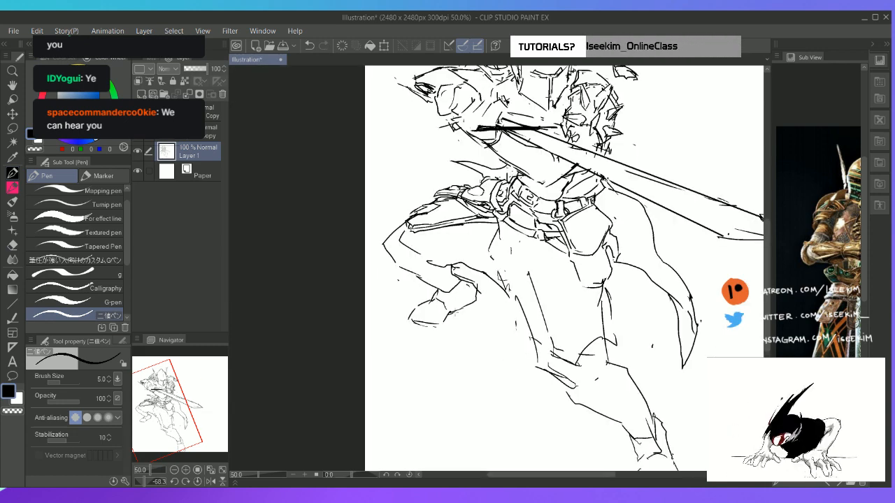
Centre the armoured knight in the reference, then erase and redraw the middle section of the lower belt
key("h")
left_click_drag(527, 264, 450, 239)
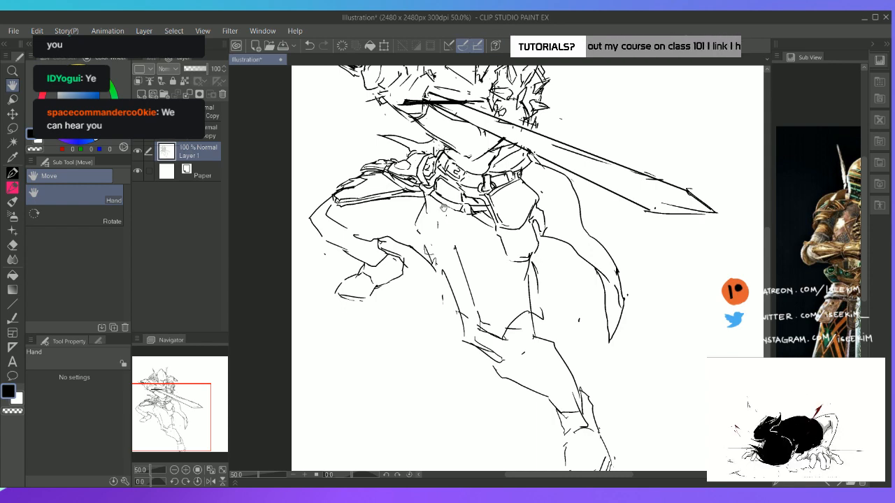
left_click_drag(434, 219, 395, 209)
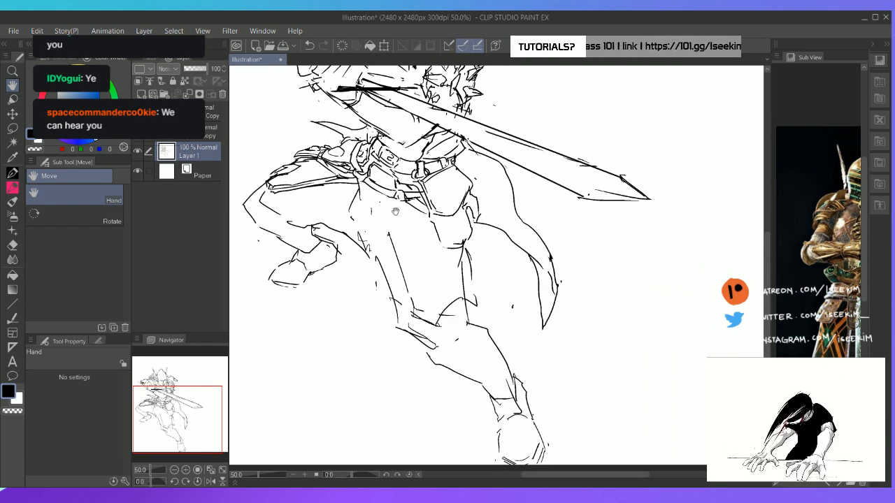
left_click_drag(831, 221, 779, 226)
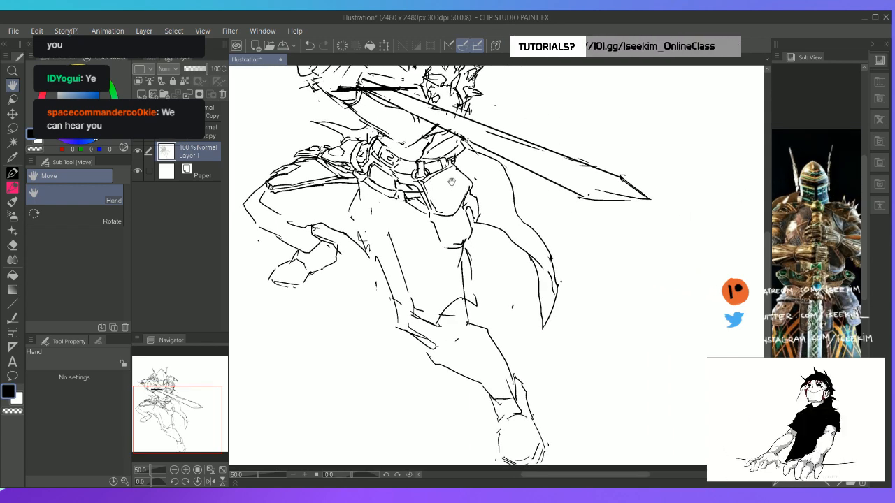
key("r")
left_click_drag(452, 183, 406, 204)
key("e")
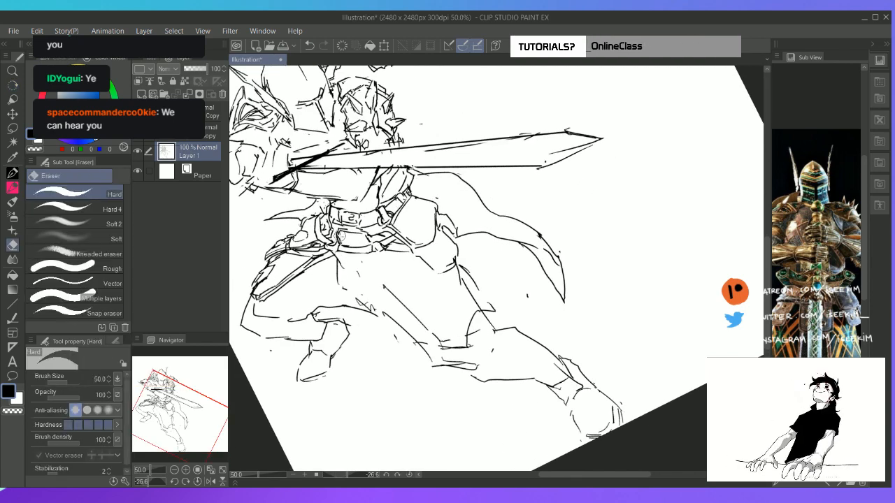
mouse_move(339, 237)
left_mouse_down()
mouse_move(344, 276)
mouse_move(334, 263)
left_mouse_up()
key("p")
key("e")
key("p")
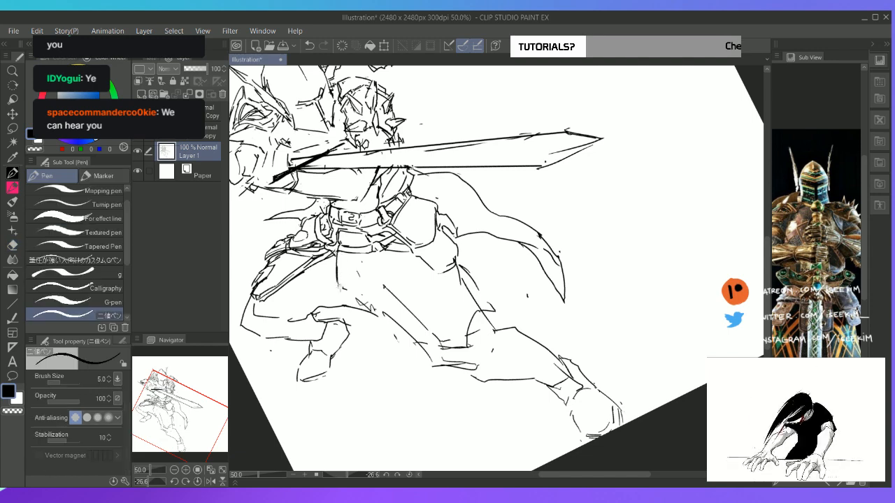
Draw a notched armour flap hanging below the lower belt, with rivets, round ornaments and an inner panel line
key("e")
key("p")
mouse_move(336, 254)
left_mouse_down()
mouse_move(338, 288)
mouse_move(363, 296)
mouse_move(347, 292)
mouse_move(383, 288)
left_mouse_up()
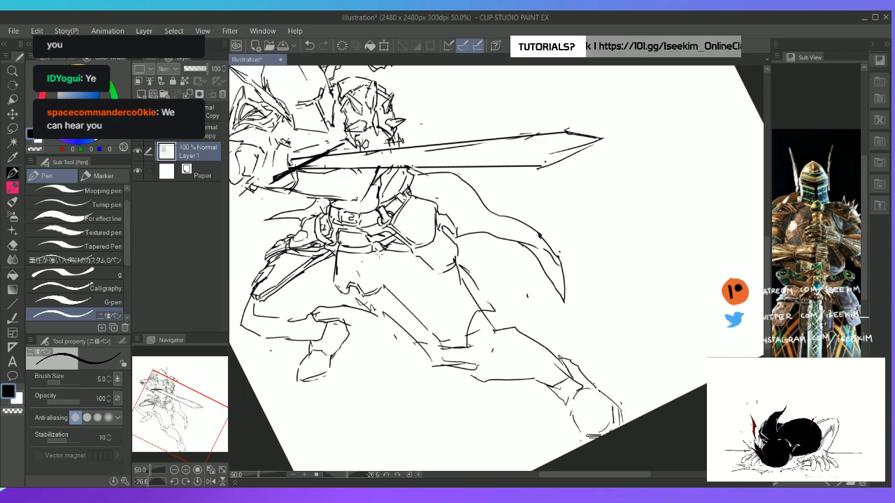
mouse_move(380, 252)
left_mouse_down()
mouse_move(385, 288)
mouse_move(345, 291)
left_mouse_up()
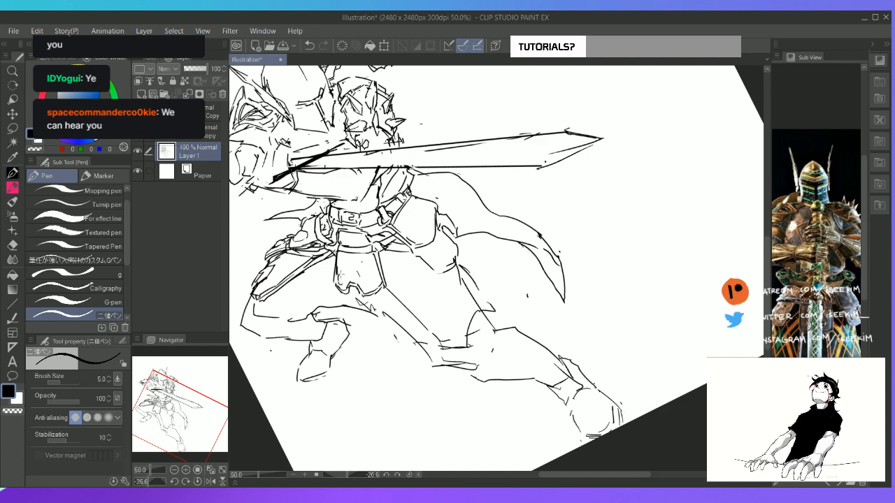
mouse_move(367, 274)
left_mouse_down()
mouse_move(369, 285)
mouse_move(375, 280)
left_mouse_up()
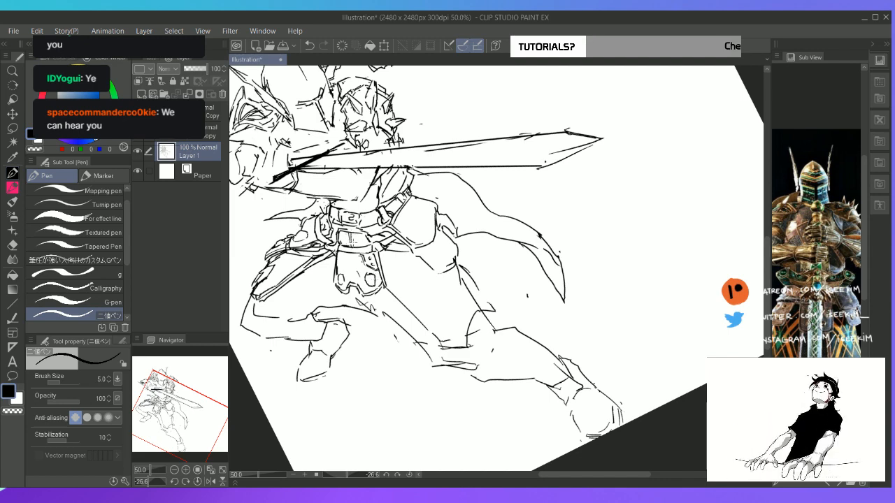
left_click_drag(353, 255, 354, 279)
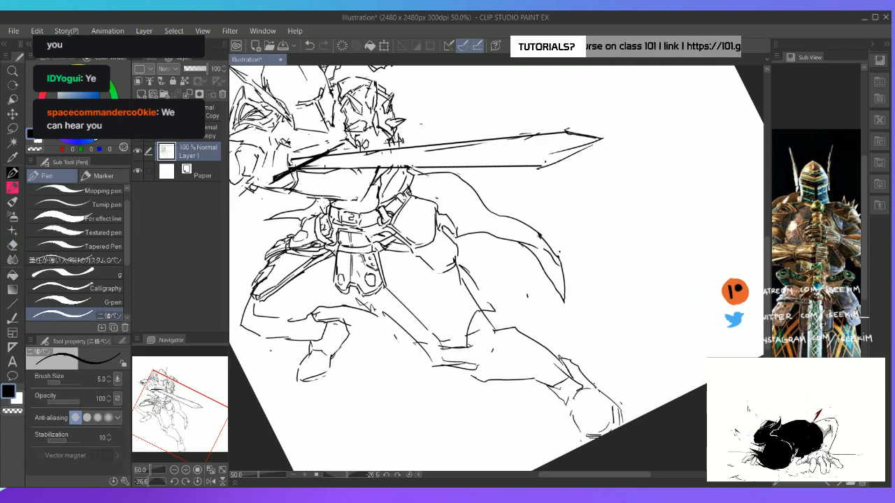
Erase and redraw the waist belt's upper edge above the buckle
key("e")
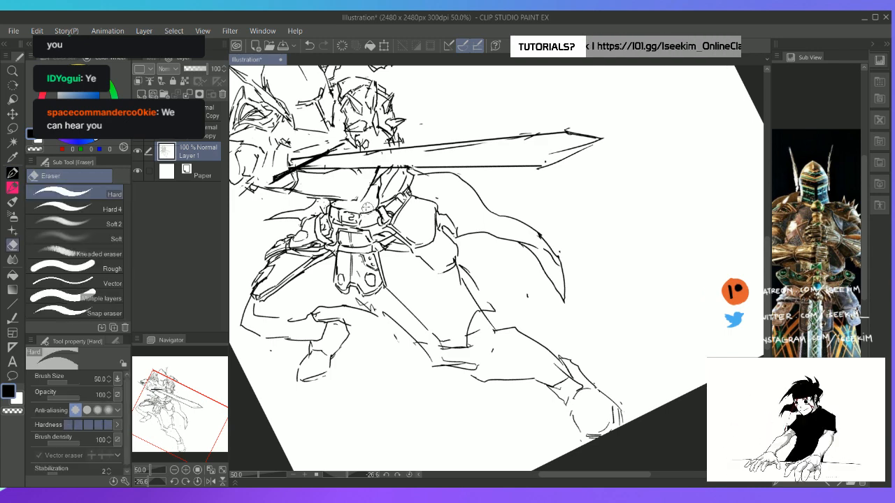
key("p")
key("e")
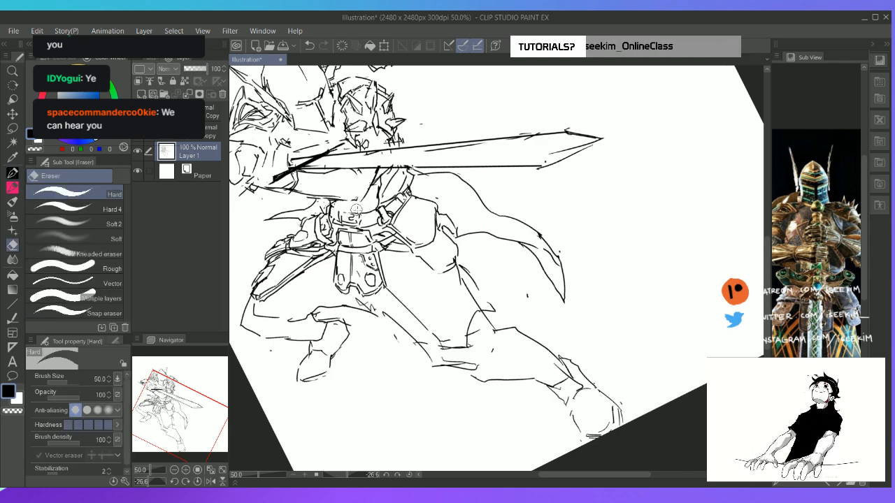
key("p")
left_click_drag(330, 207, 379, 212)
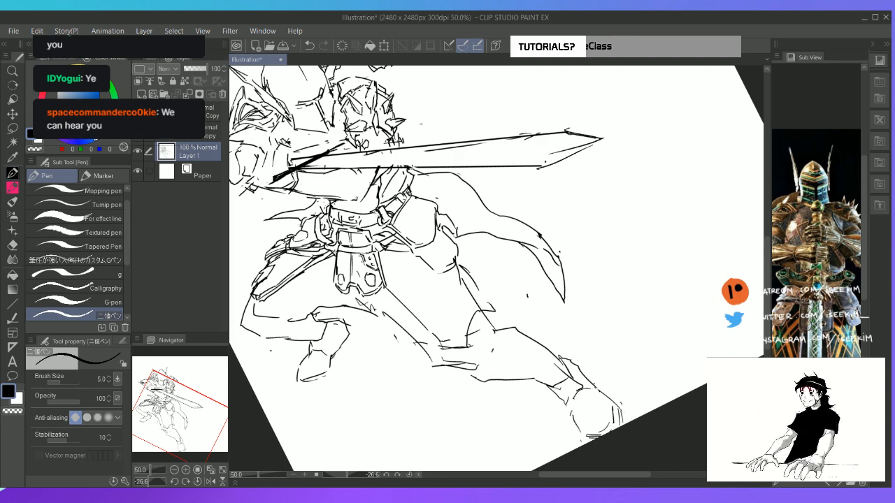
Erase the old thigh line of the extended leg and draw a long panel edge from the belt towards the knee
key("ctrl+@")
mouse_move(419, 234)
left_mouse_down()
mouse_move(373, 229)
mouse_move(366, 313)
left_mouse_up()
key("e")
key("p")
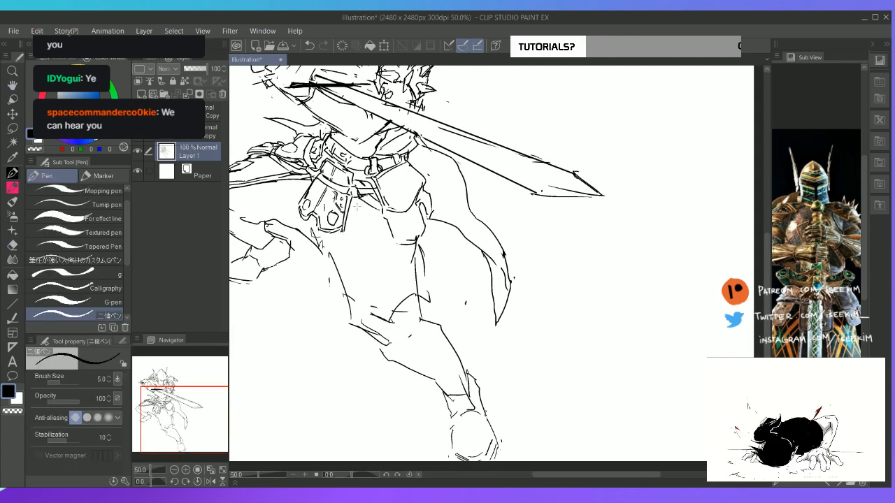
left_click_drag(352, 200, 363, 300)
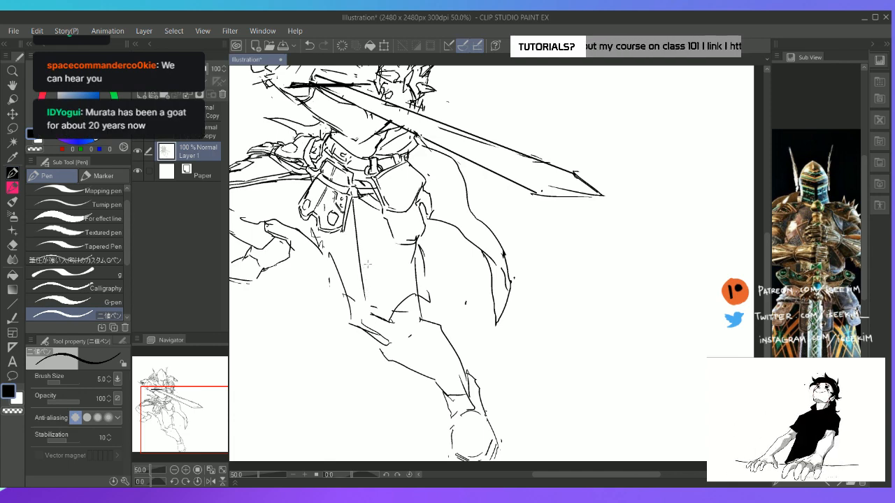
Replace the extended leg's outer thigh line with the panel's outer edge and erase the old knee lines
key("h")
mouse_move(386, 255)
left_mouse_down()
mouse_move(354, 252)
mouse_move(392, 267)
left_mouse_up()
key("e")
key("p")
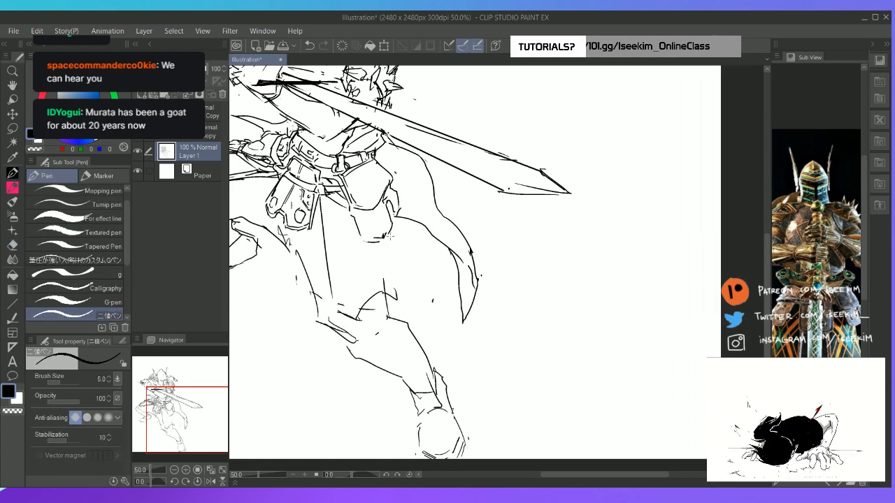
left_click_drag(387, 235, 399, 300)
key("e")
left_click_drag(386, 250, 395, 283)
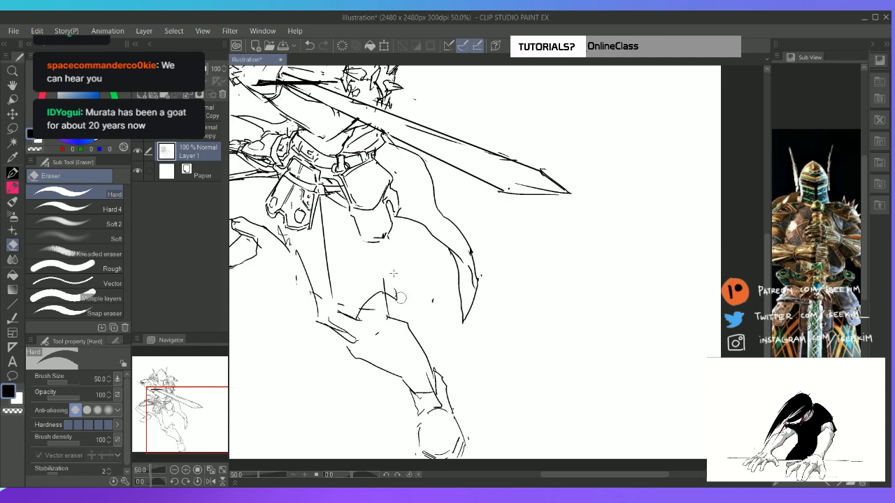
key("p")
mouse_move(388, 235)
left_mouse_down()
mouse_move(401, 286)
mouse_move(351, 308)
mouse_move(359, 313)
left_mouse_up()
key("e")
key("p")
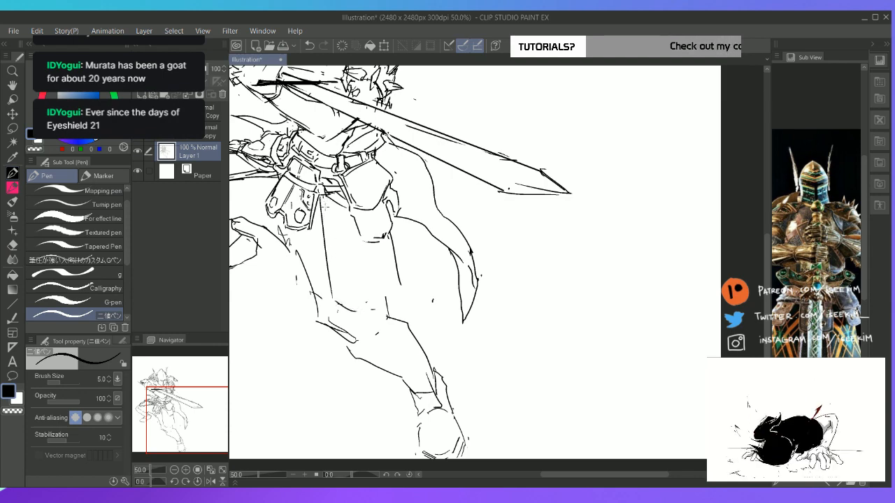
Add parallel border lines along the thigh panel's inner edge and close the panel with an angled lower hem
left_click_drag(325, 203, 333, 289)
key("ctrl+z")
left_click_drag(327, 207, 338, 305)
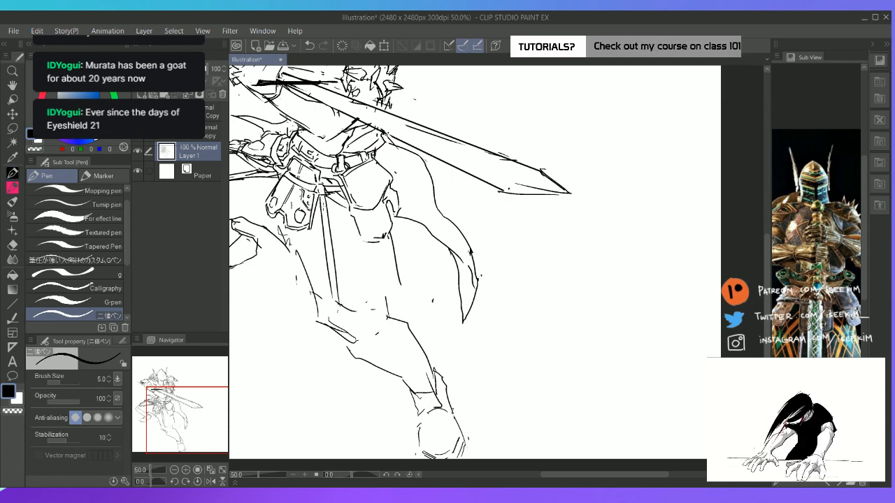
mouse_move(321, 195)
left_mouse_down()
mouse_move(336, 301)
mouse_move(360, 312)
mouse_move(370, 307)
left_mouse_up()
key("e")
key("p")
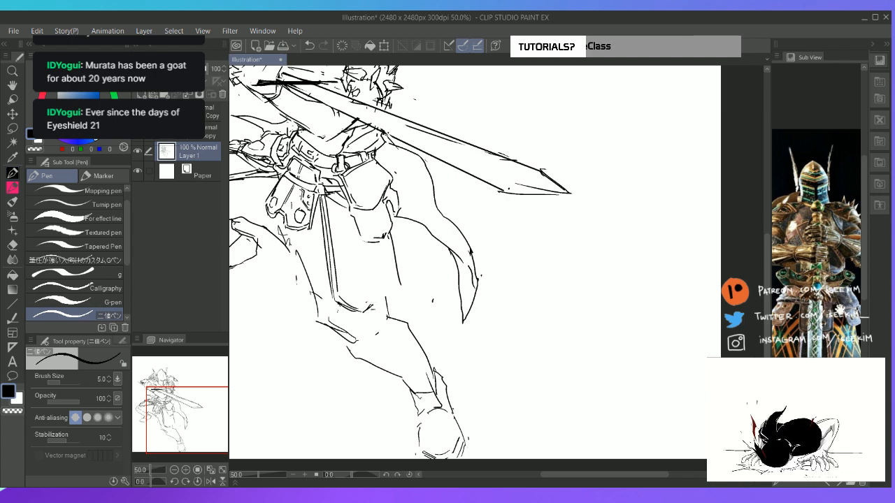
mouse_move(366, 308)
left_mouse_down()
mouse_move(400, 301)
mouse_move(401, 293)
left_mouse_up()
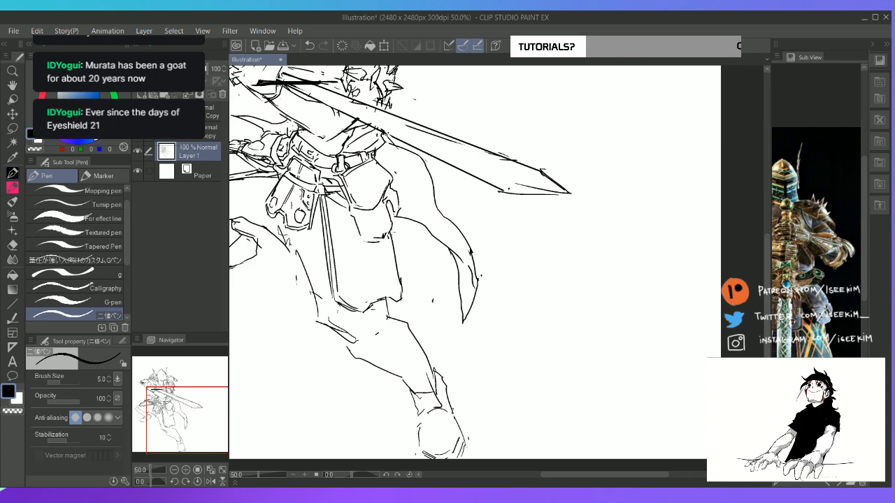
Add an inner border line along the thigh panel's outer edge and draw a pointed notched trim along its lower hem
left_click_drag(390, 231, 402, 292)
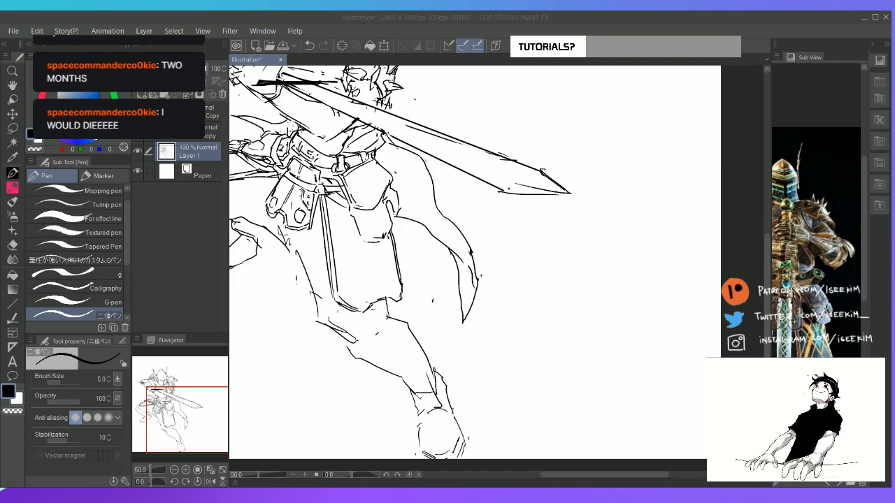
left_click(459, 15)
key("space")
left_click_drag(399, 241, 389, 224)
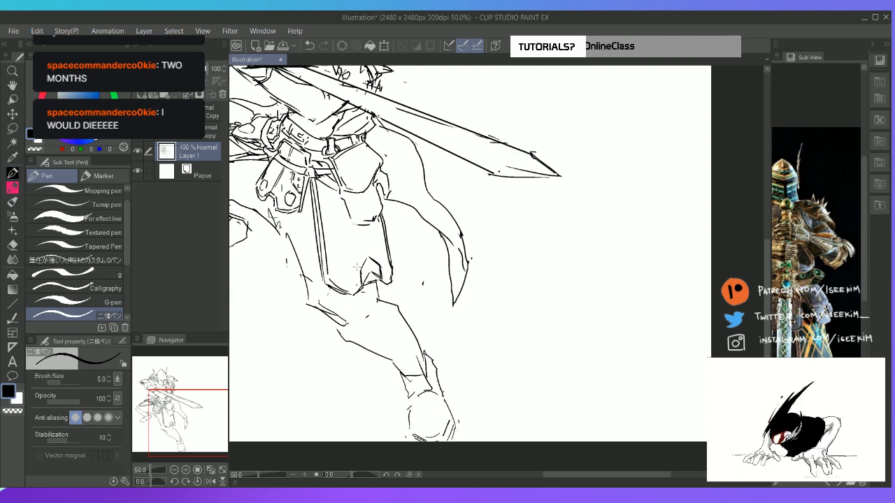
left_click_drag(327, 276, 356, 283)
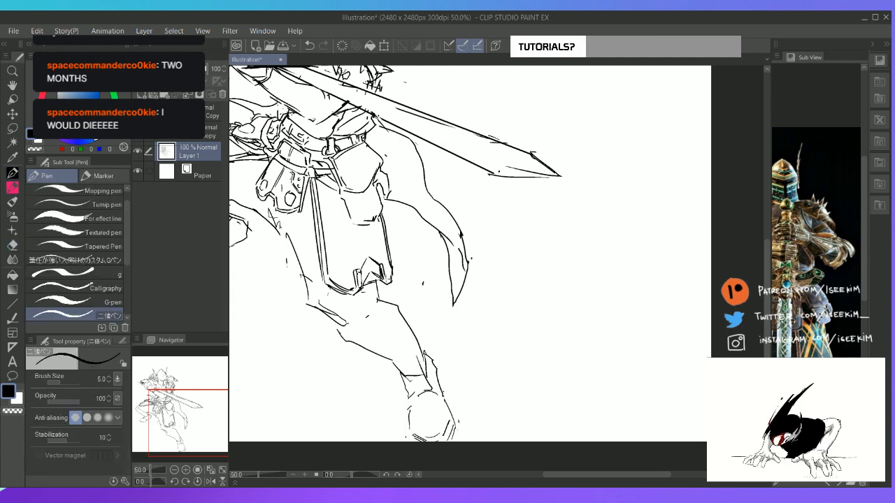
Bring up the knight's front-view reference and erase the extended leg's upper inner thigh line below the hip plate
key("space")
left_click_drag(421, 287, 560, 287)
left_click_drag(848, 247, 891, 207)
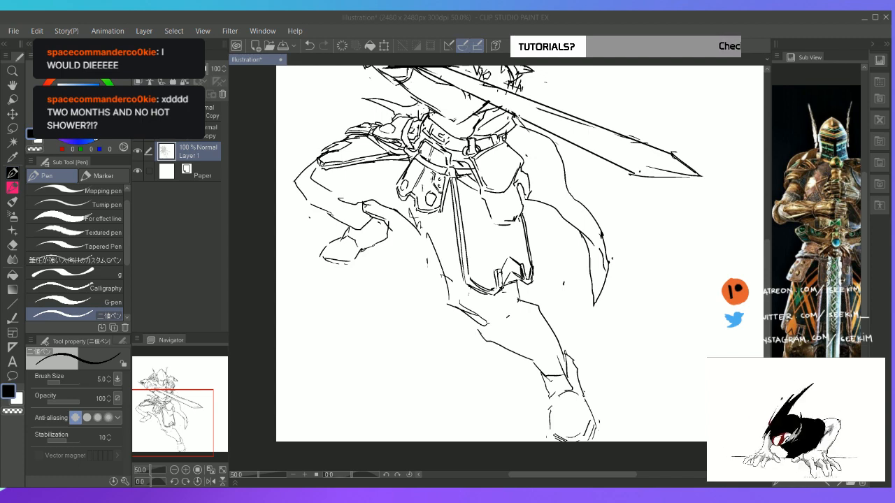
key("e")
left_click_drag(436, 225, 392, 253)
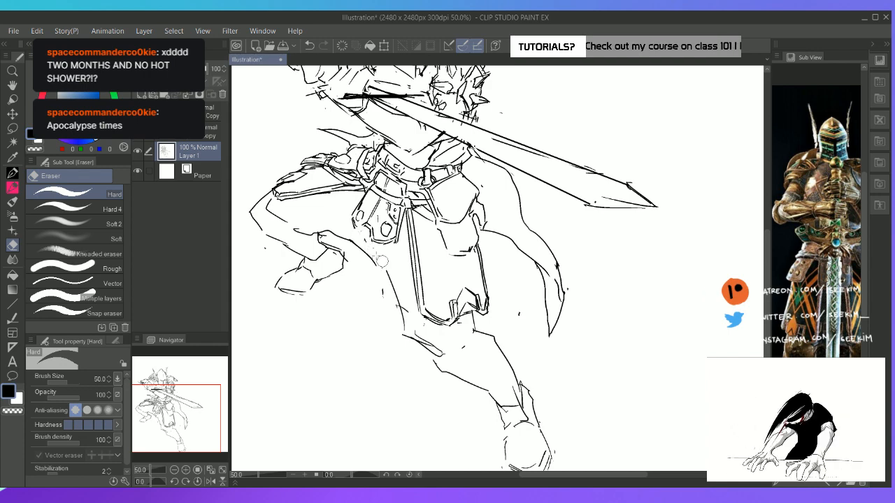
key("p")
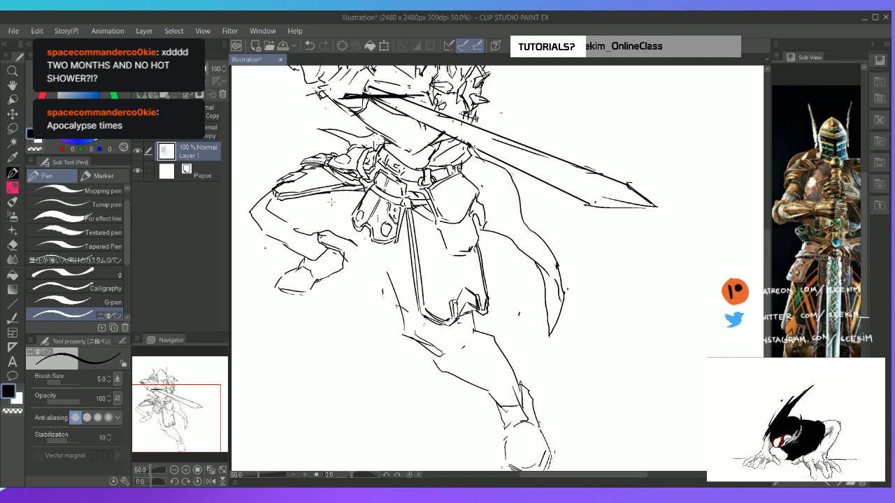
Draw curved fold lines beneath the bent leg's thigh armour, running towards the hip plate
mouse_move(299, 198)
left_mouse_down()
mouse_move(332, 215)
mouse_move(353, 208)
left_mouse_up()
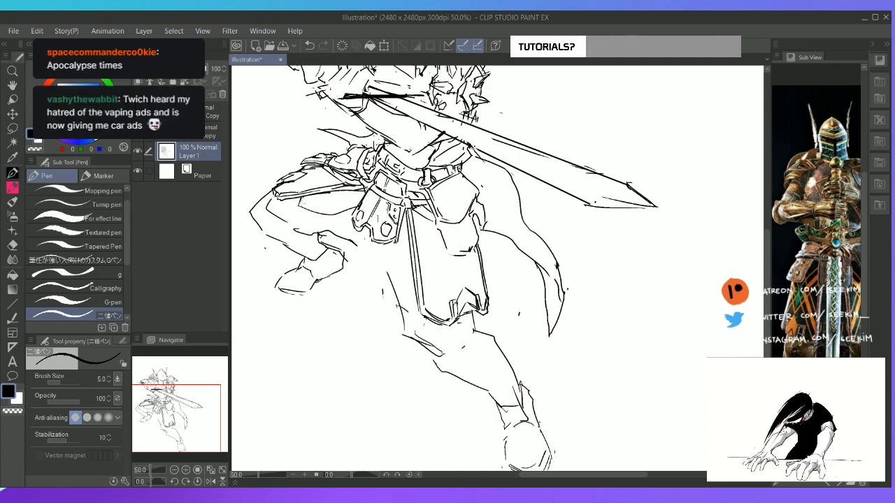
mouse_move(300, 203)
left_mouse_down()
mouse_move(330, 215)
mouse_move(304, 292)
mouse_move(316, 339)
left_mouse_up()
key("ctrl+z")
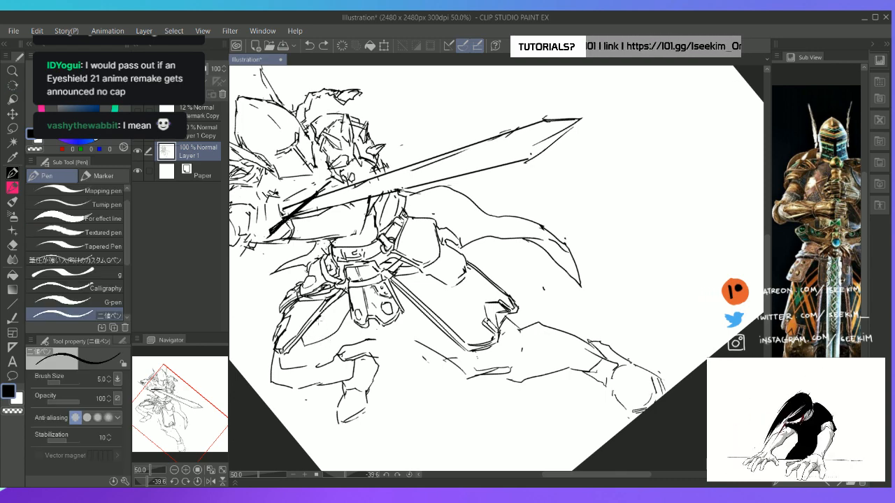
mouse_move(318, 320)
left_mouse_down()
mouse_move(350, 309)
mouse_move(343, 302)
left_mouse_up()
key("ctrl+z")
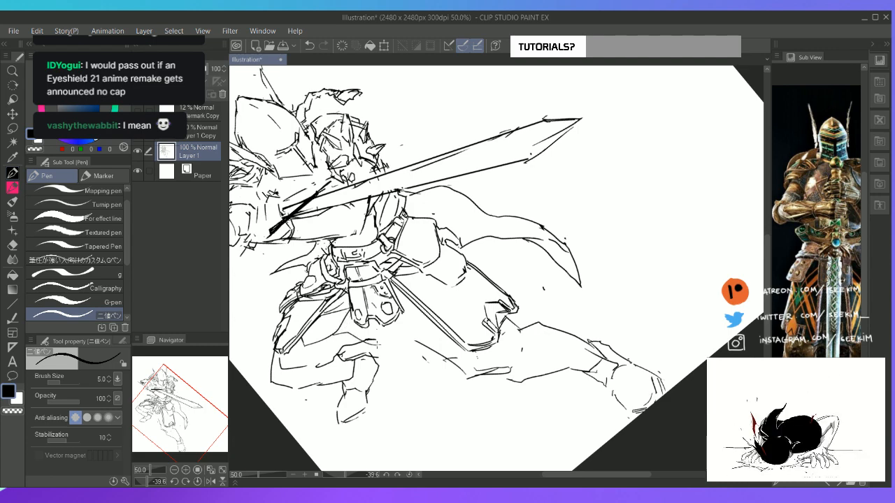
key("e")
key("p")
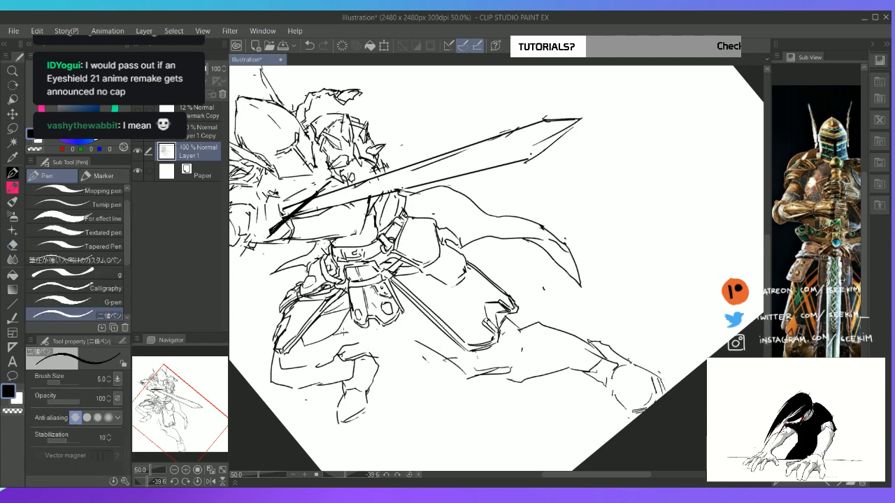
Draw a rounded, hanging cloth edge between the legs beneath the studded hip plate, meeting the long thigh panel
mouse_move(349, 333)
left_mouse_down()
mouse_move(382, 353)
mouse_move(417, 329)
mouse_move(418, 318)
mouse_move(414, 336)
mouse_move(414, 328)
mouse_move(442, 336)
mouse_move(400, 291)
mouse_move(403, 338)
left_mouse_up()
key("e")
key("p")
key("e")
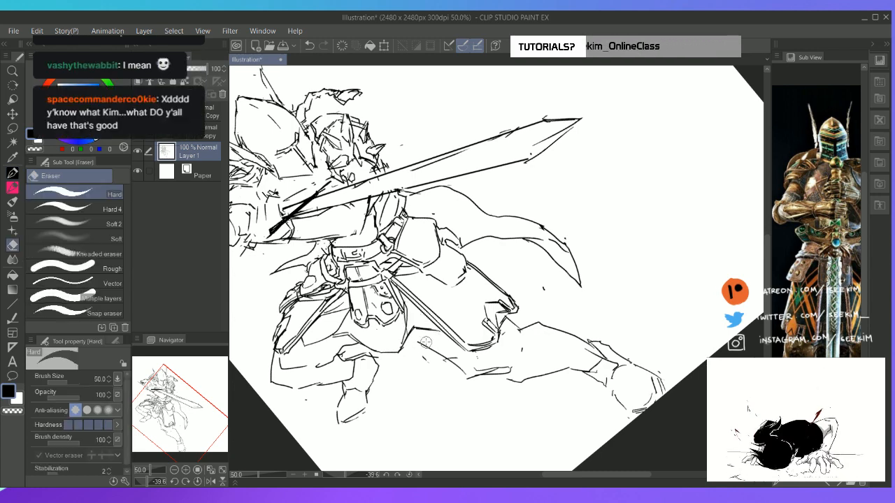
Erase the broken inner thigh line of the extended leg and redraw it from the hanging cloth down to the knee
key("ctrl+at")
left_click_drag(389, 289, 404, 309)
key("p")
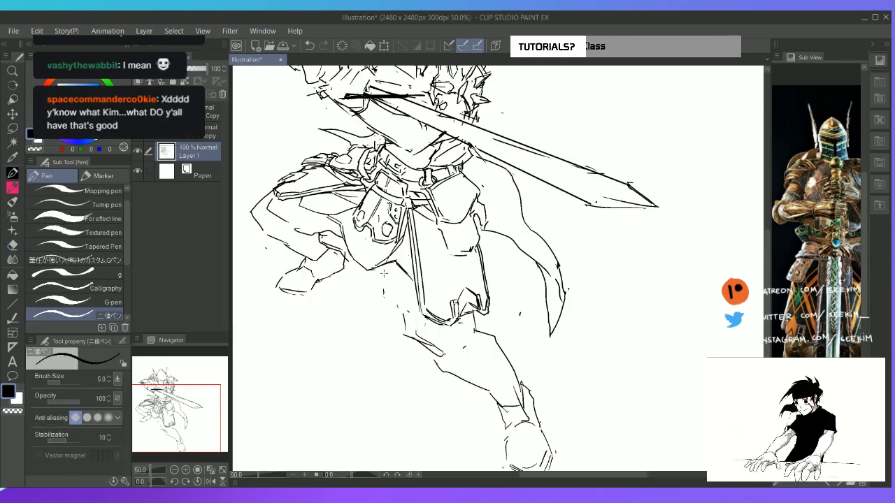
left_click_drag(384, 270, 408, 322)
key("e")
key("p")
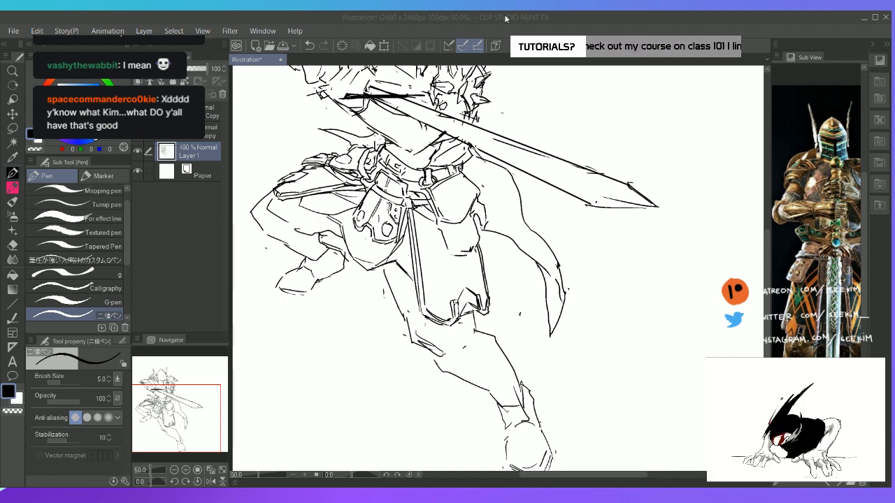
Clean up the area beside the thigh panel's inner edge and draw a narrow second panel layer behind it
key("h")
mouse_move(408, 239)
left_mouse_down()
mouse_move(397, 226)
mouse_move(407, 231)
left_mouse_up()
key("e")
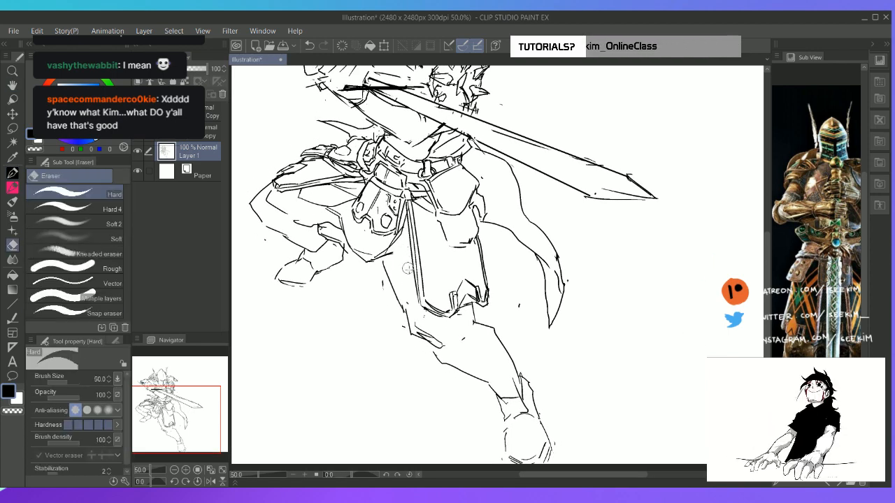
key("p")
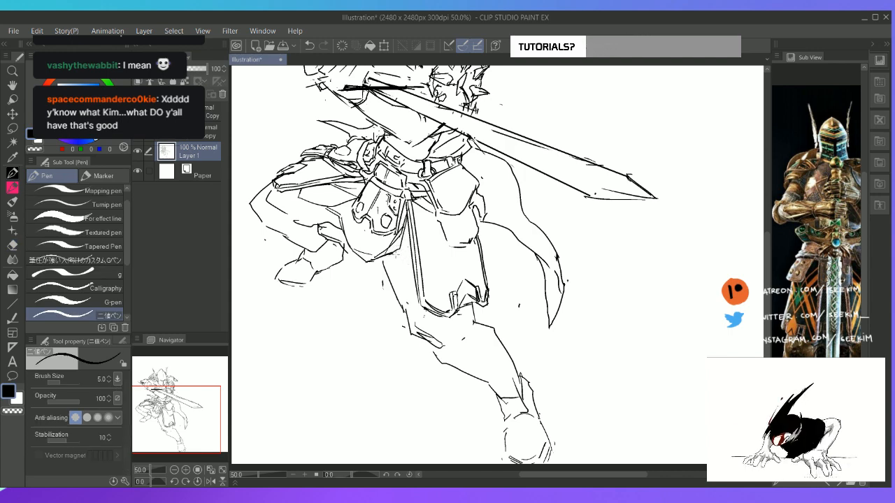
left_click_drag(395, 255, 399, 282)
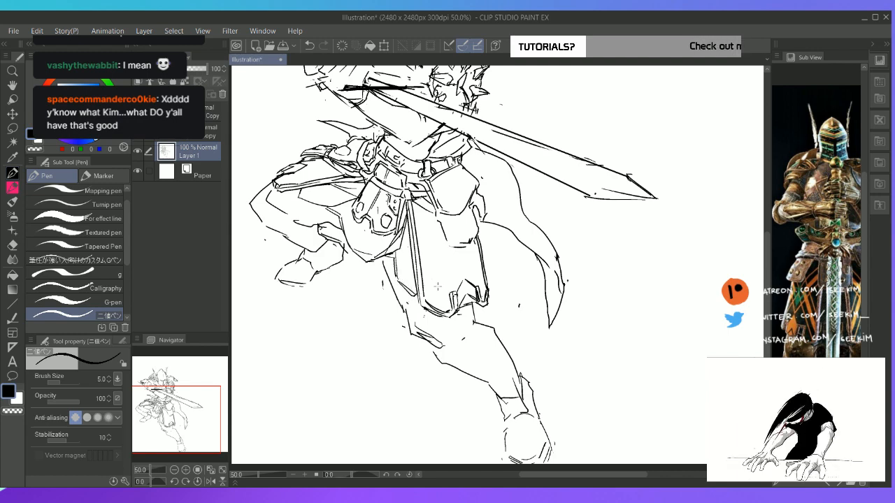
Draw an angled rear panel edge behind the thigh panel's outer side and add a parallel border line to it
key("h")
left_click_drag(430, 256, 398, 267)
key("p")
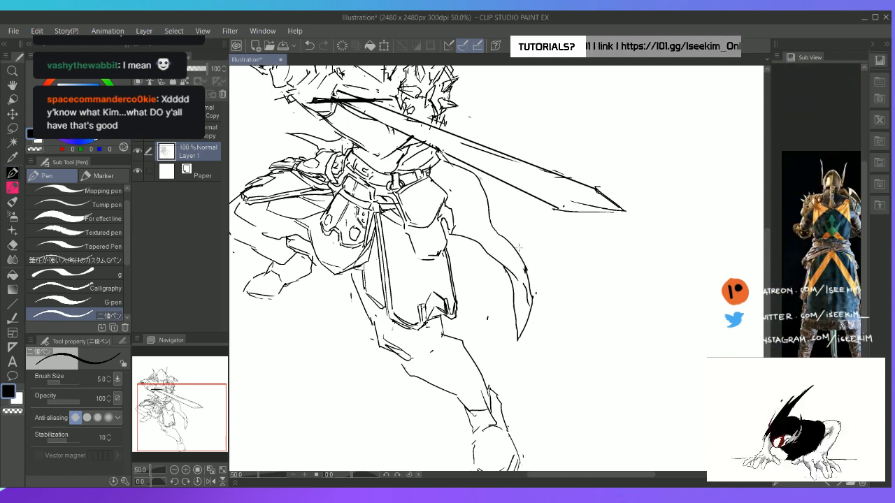
mouse_move(453, 234)
left_mouse_down()
mouse_move(470, 272)
mouse_move(457, 295)
left_mouse_up()
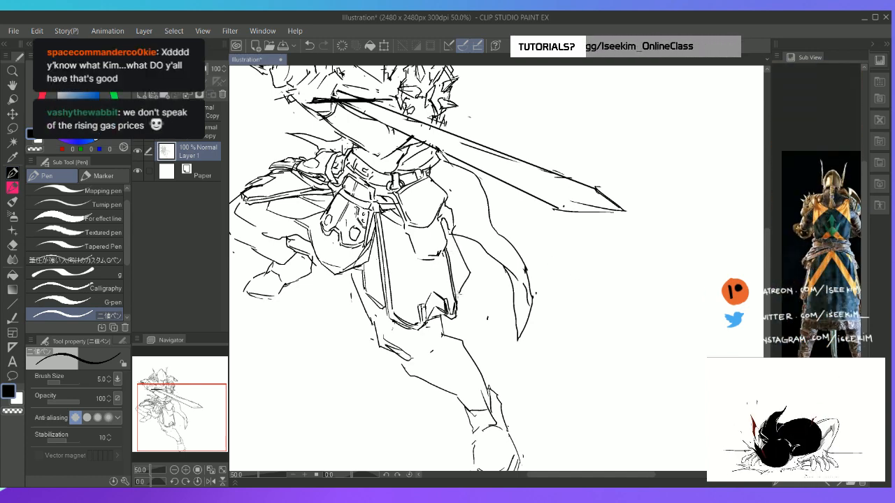
left_click_drag(444, 224, 464, 267)
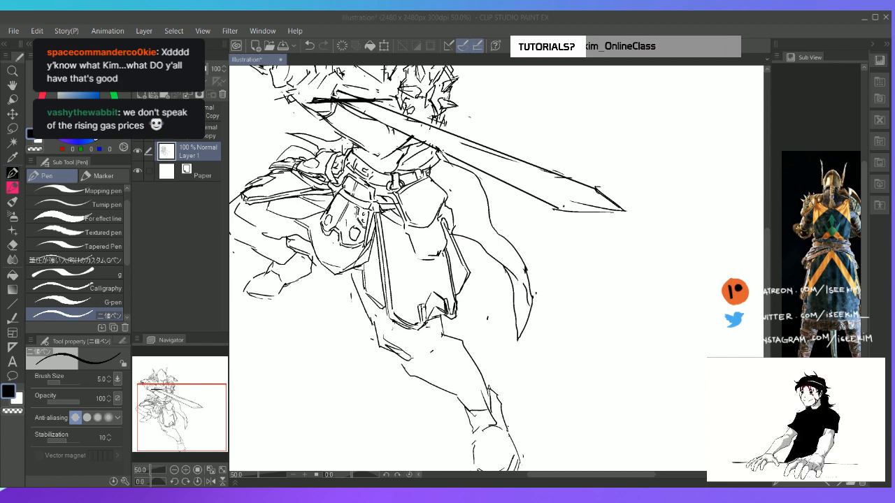
Erase the cape's lower edge beside the hip and redraw it as one sweeping curve towards the cape's tip
left_click(434, 20)
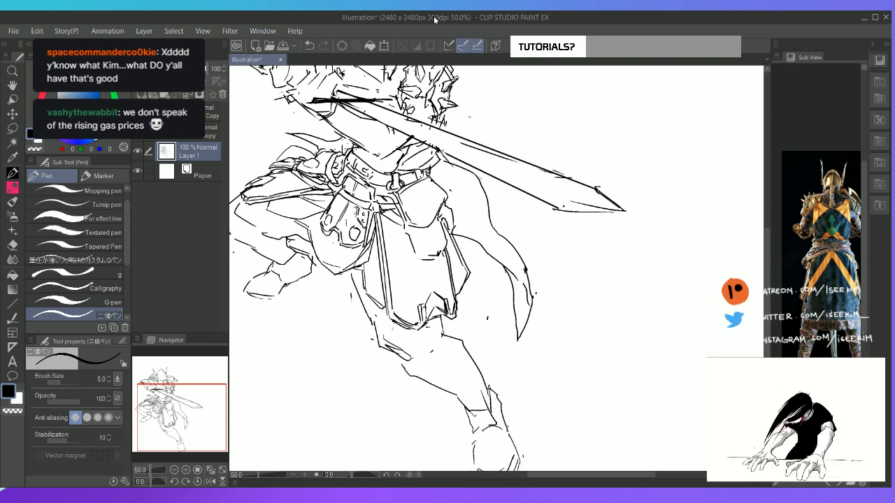
key("space")
left_click_drag(419, 218, 380, 190)
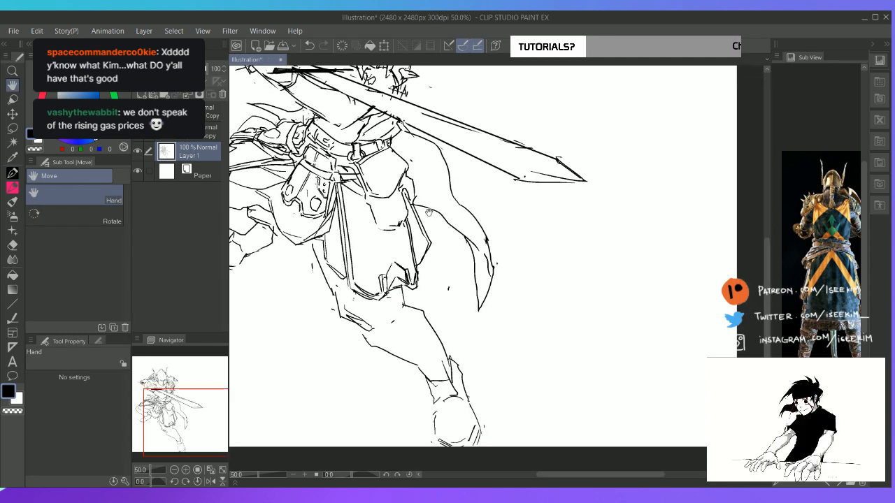
key("e")
left_click_drag(431, 205, 470, 242)
key("p")
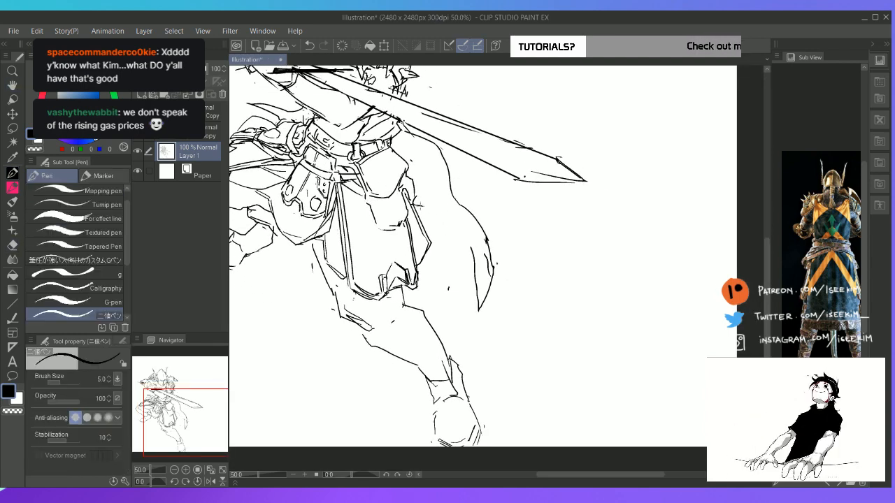
mouse_move(411, 203)
left_mouse_down()
mouse_move(480, 249)
mouse_move(493, 273)
left_mouse_up()
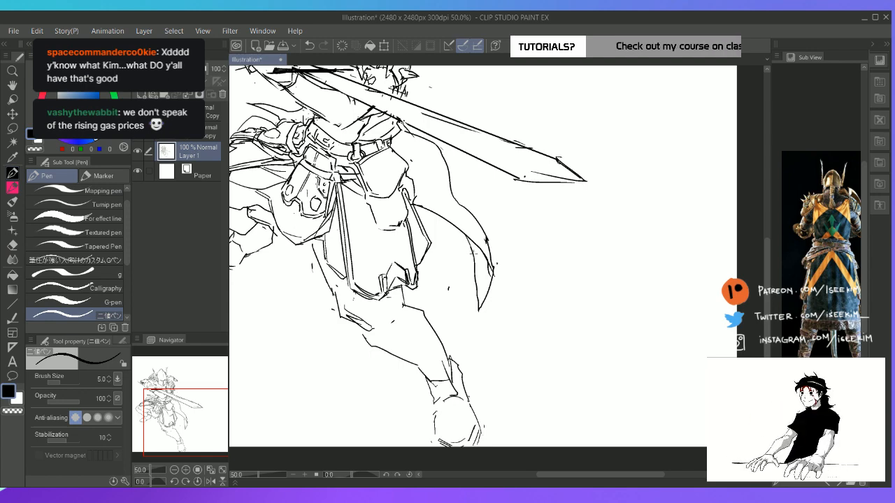
Rework the start of the cape's lower edge at the hip and add a fold line inside the upper cape
key("e")
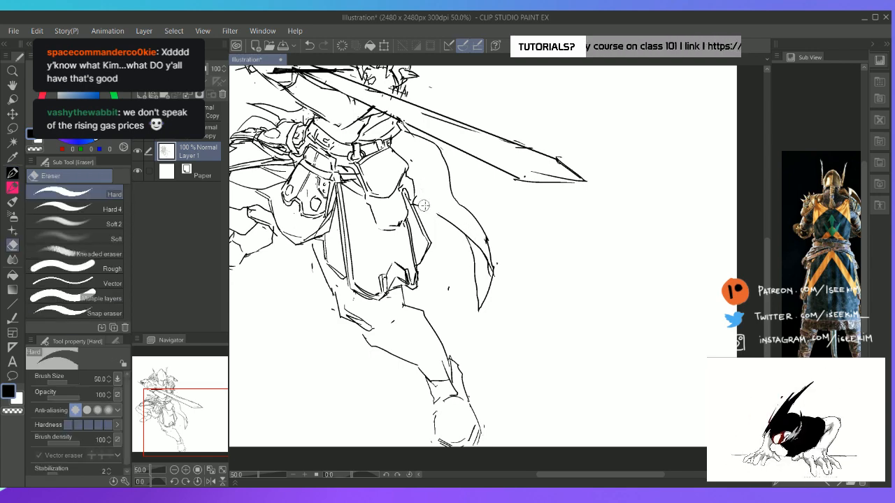
key("p")
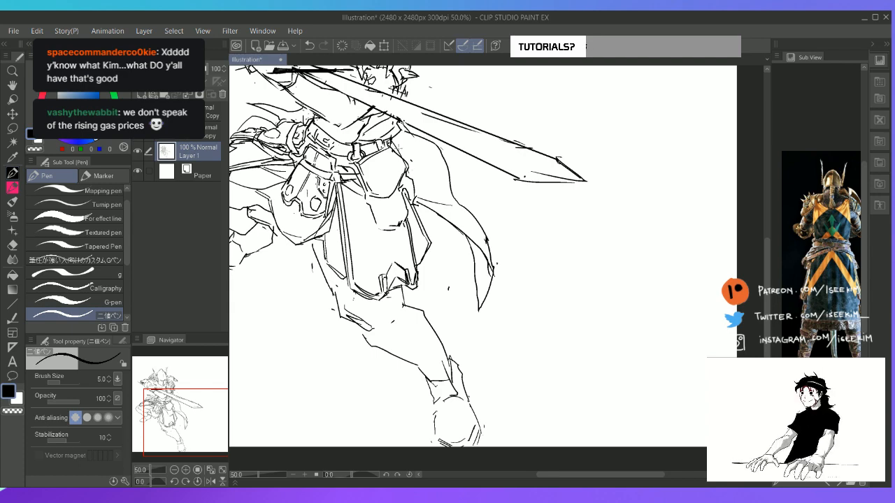
left_click_drag(399, 147, 427, 194)
key("space")
left_click_drag(389, 271, 471, 225)
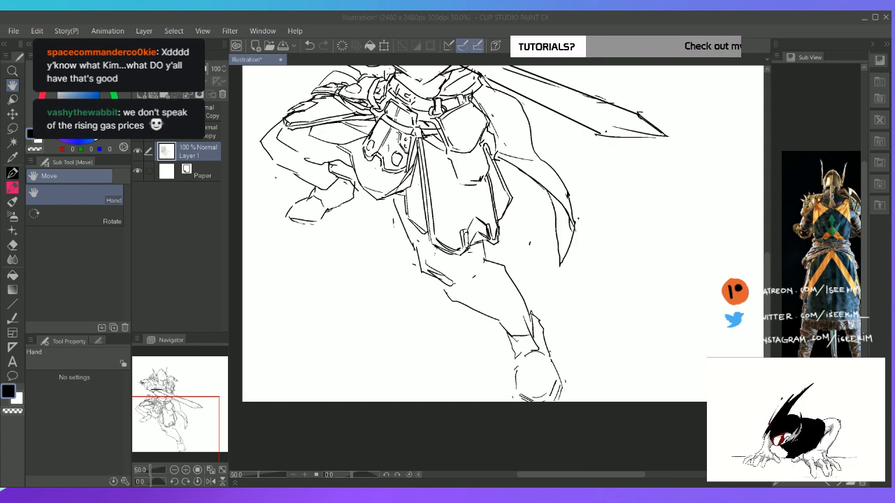
Switch the reference image back to the armoured knight's front view to check the leg armour
left_click(409, 19)
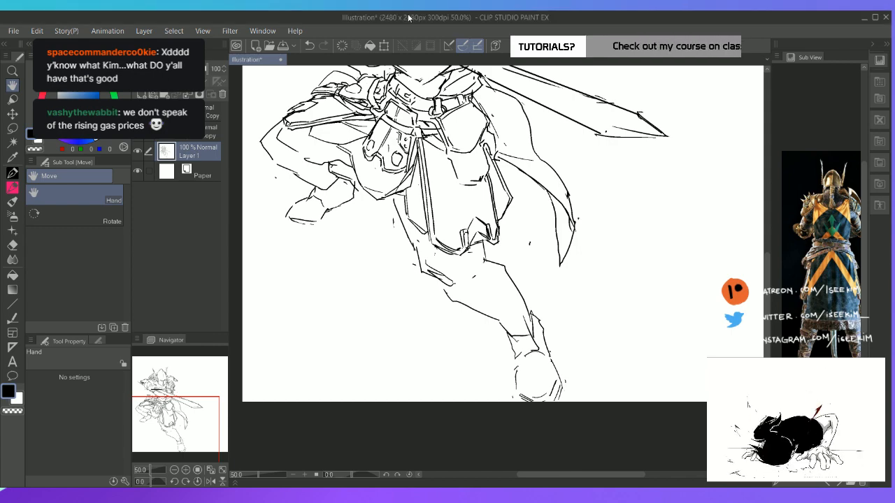
left_click_drag(339, 283, 330, 301)
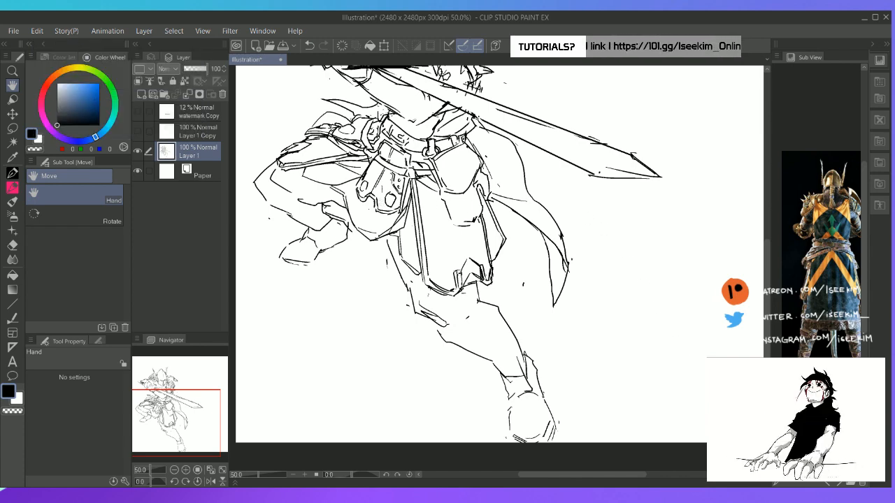
left_click(828, 484)
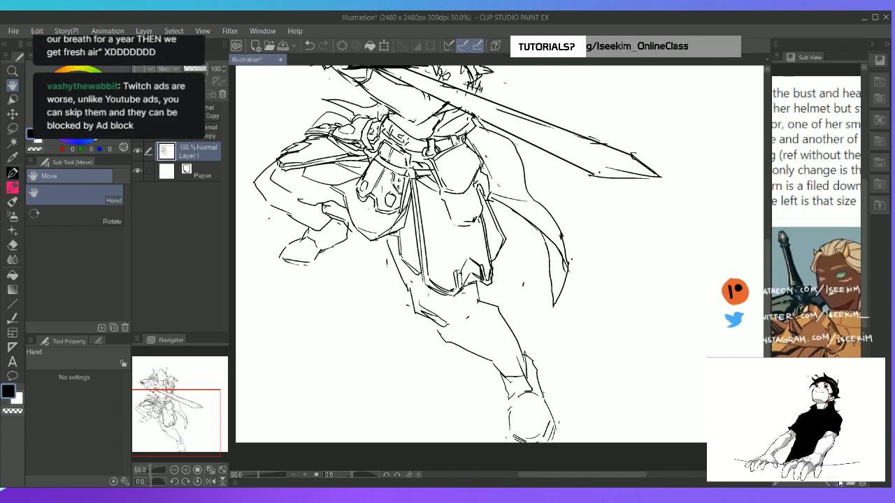
left_click(840, 483)
left_click(841, 483)
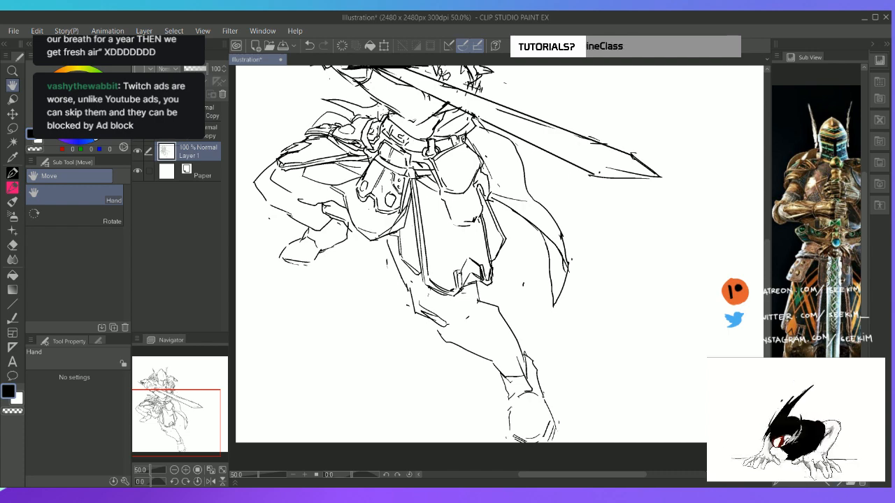
left_click_drag(355, 182, 433, 186)
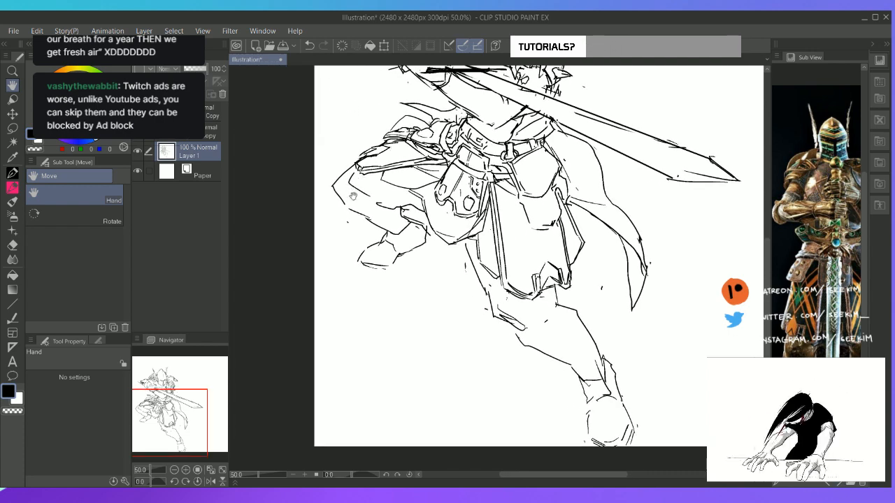
Erase the bent leg's knee outline and redraw it as a rounded knee guard with an inner rim and shin plate lines
key("e")
key("p")
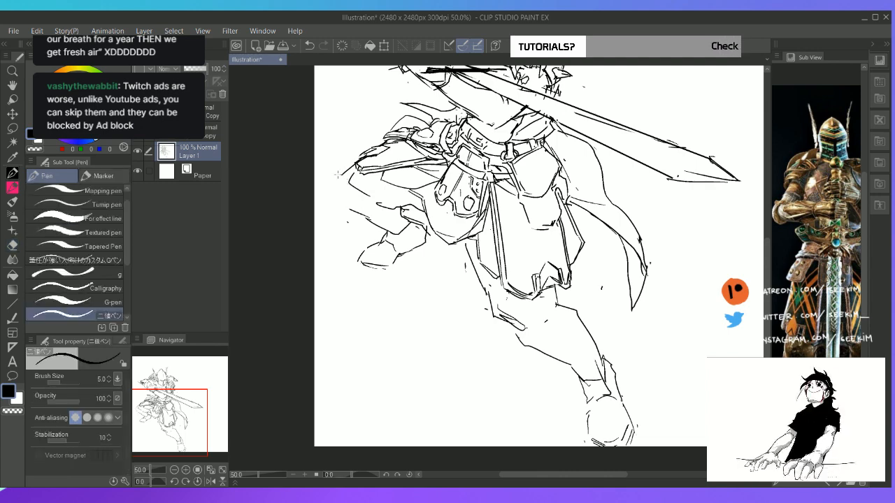
mouse_move(336, 177)
left_mouse_down()
mouse_move(355, 192)
mouse_move(334, 178)
mouse_move(343, 182)
mouse_move(352, 165)
mouse_move(332, 175)
mouse_move(327, 192)
mouse_move(363, 212)
mouse_move(353, 211)
mouse_move(356, 186)
mouse_move(343, 177)
mouse_move(357, 165)
left_mouse_up()
key("e")
key("p")
key("e")
key("p")
key("e")
key("p")
key("e")
key("p")
key("e")
key("p")
key("e")
key("p")
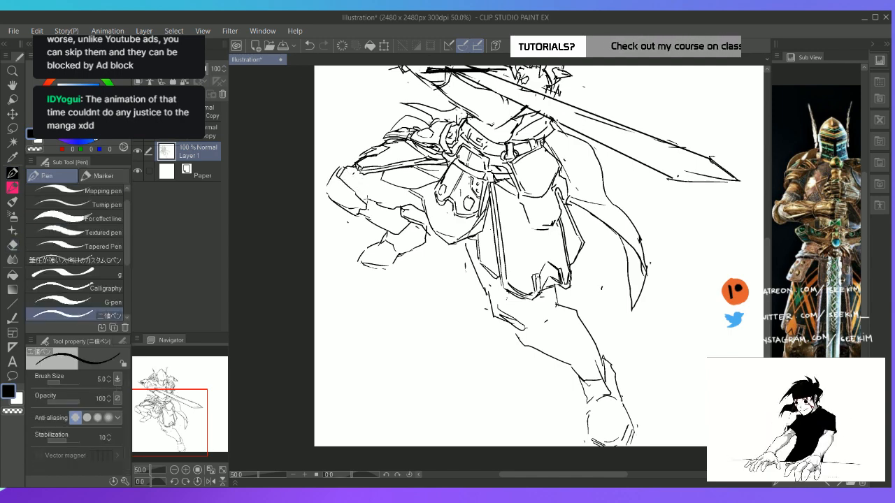
left_click_drag(368, 203, 388, 208)
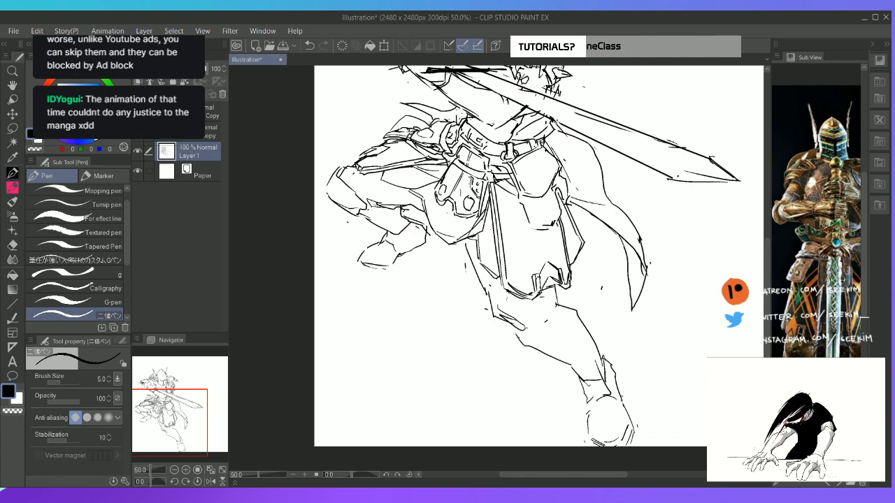
left_click(837, 484)
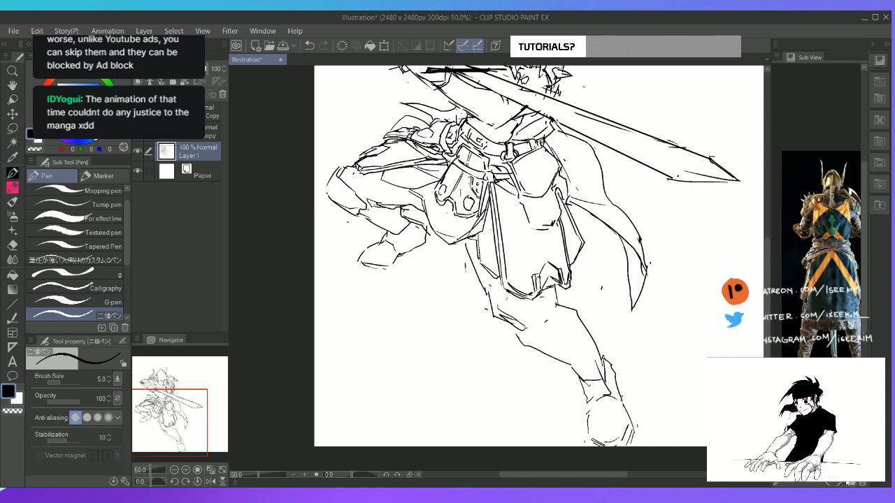
Switch the reference image to the horned knight's front view with the sword and rework the bent leg's shin lines below the knee guard
left_click(843, 484)
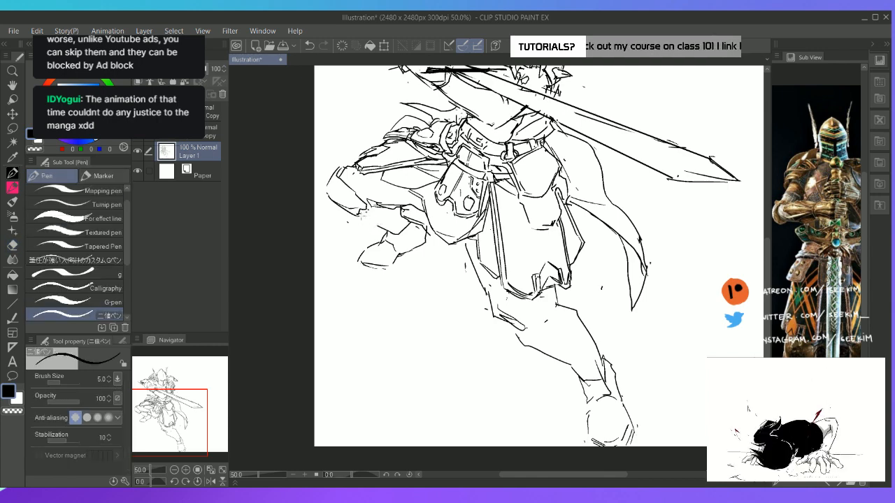
key("e")
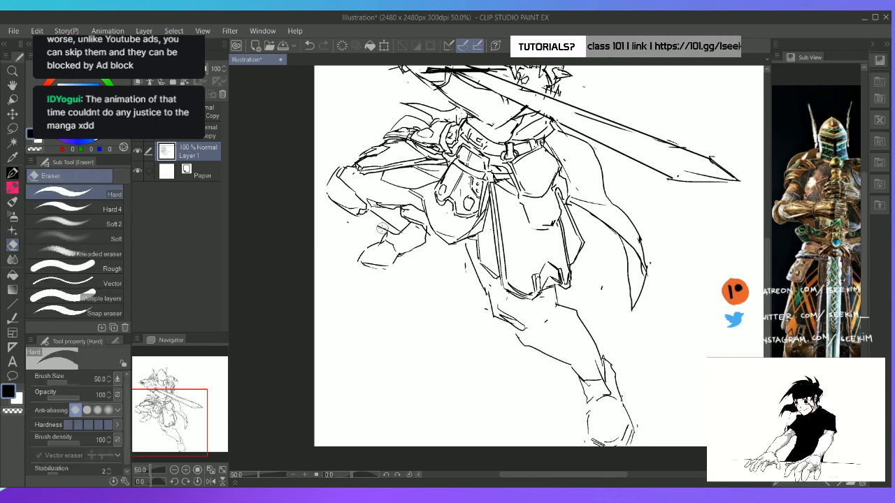
key("p")
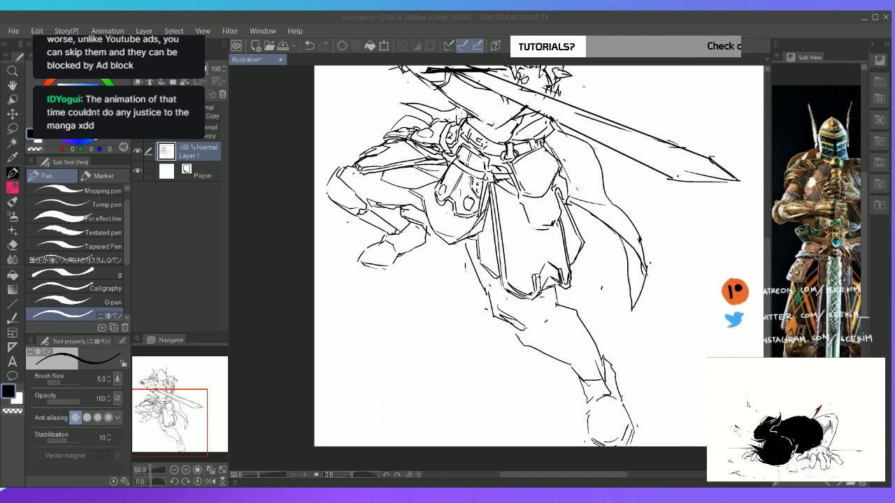
left_click(554, 14)
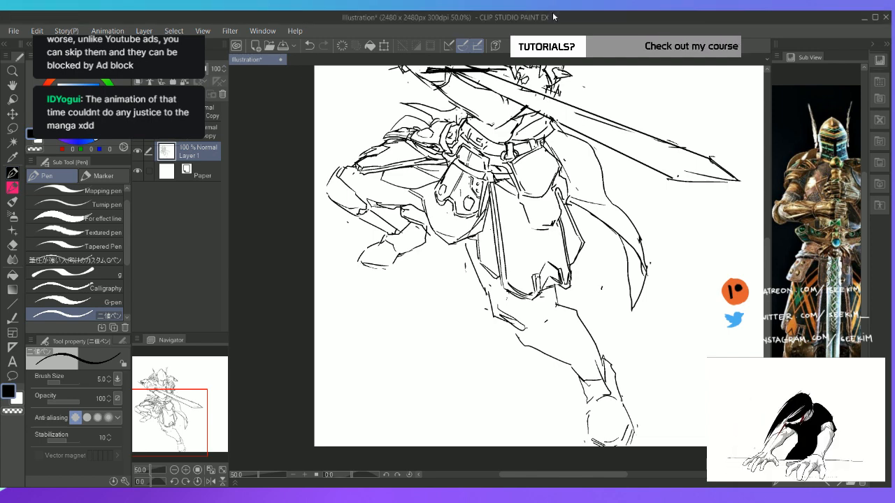
key("space")
mouse_move(372, 184)
left_mouse_down()
mouse_move(368, 176)
mouse_move(375, 197)
left_mouse_up()
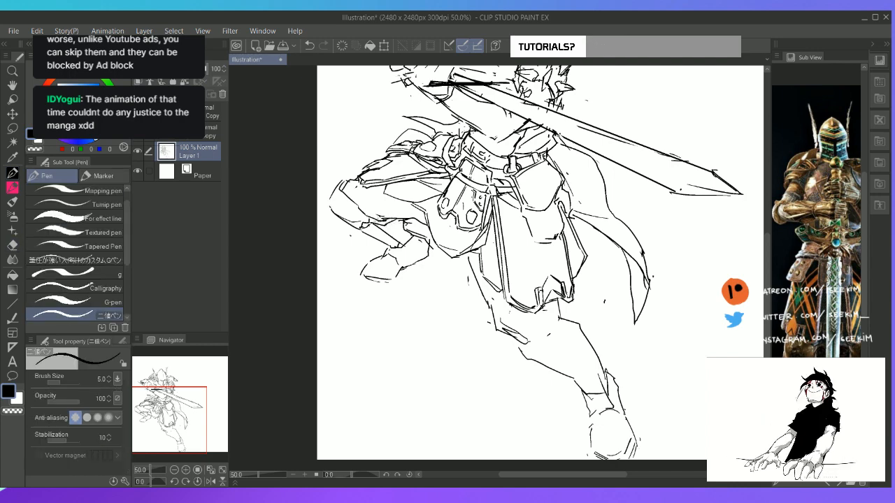
left_click_drag(369, 220, 404, 220)
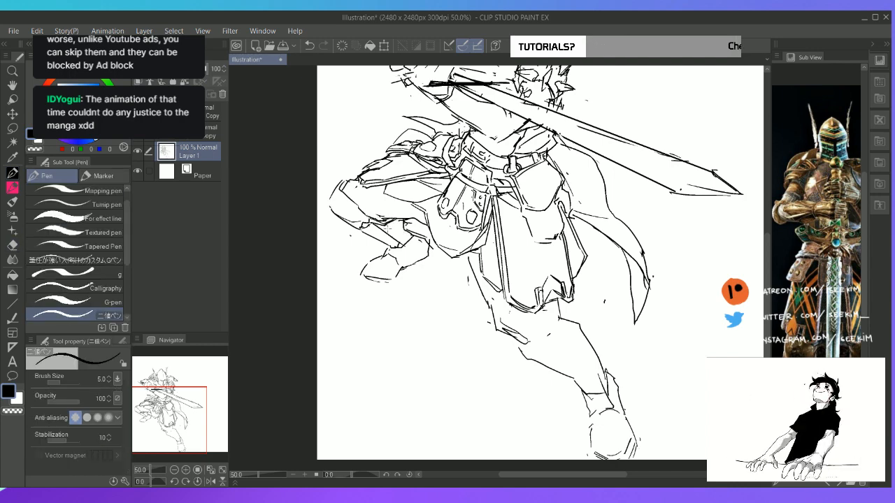
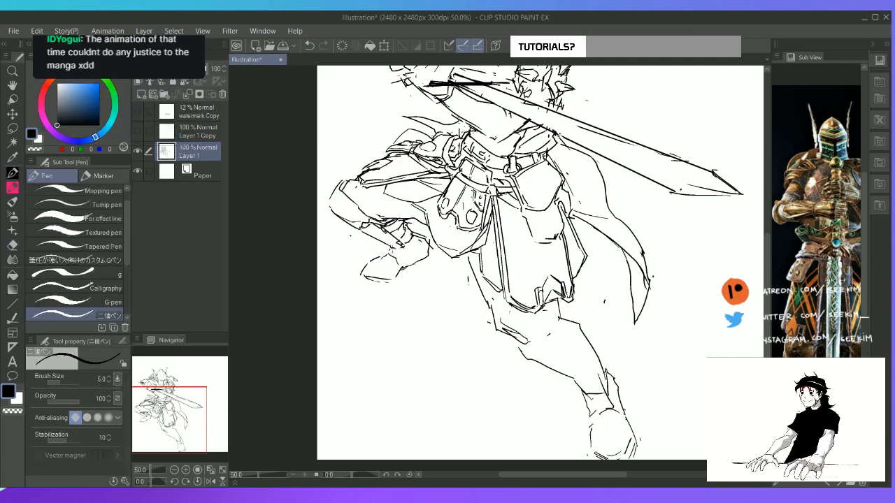
Clean up and redraw the toe and sole outline of the bent leg's foot
key("e")
key("p")
mouse_move(381, 256)
left_mouse_down()
mouse_move(356, 280)
mouse_move(379, 265)
mouse_move(367, 266)
left_mouse_up()
key("e")
key("p")
mouse_move(374, 264)
left_mouse_down()
mouse_move(364, 276)
mouse_move(373, 282)
left_mouse_up()
mouse_move(370, 281)
left_mouse_down()
mouse_move(401, 278)
mouse_move(410, 266)
mouse_move(388, 281)
left_mouse_up()
key("e")
key("p")
key("e")
key("p")
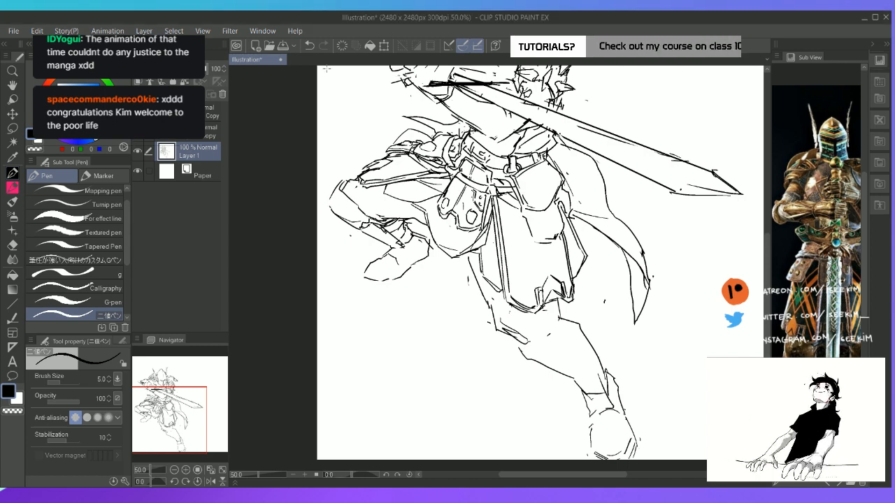
Shift the reference image toward the knight's legs and add a second sole line along the bent leg's foot
key("space")
left_click_drag(413, 222, 399, 212)
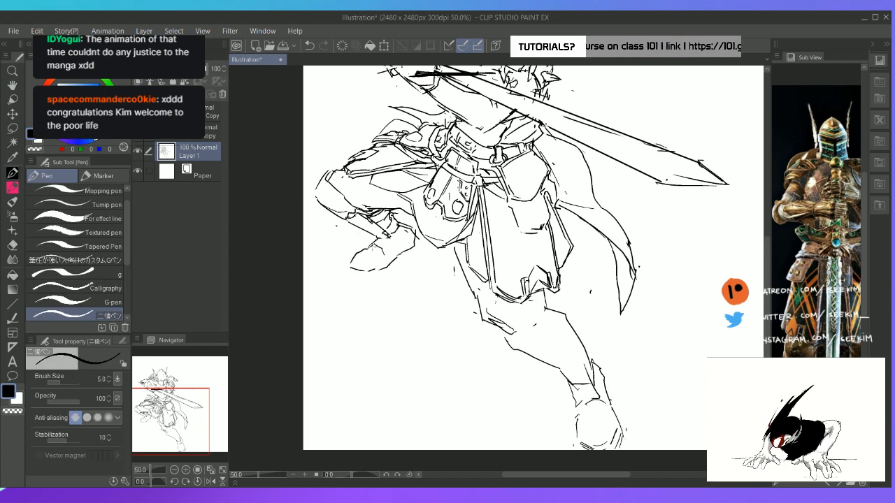
left_click_drag(799, 310, 831, 260)
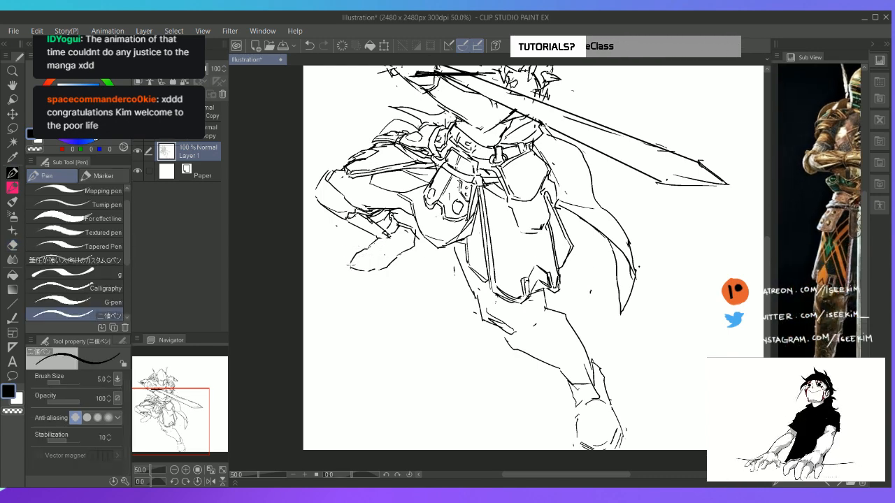
mouse_move(357, 258)
left_mouse_down()
mouse_move(351, 265)
mouse_move(373, 270)
left_mouse_up()
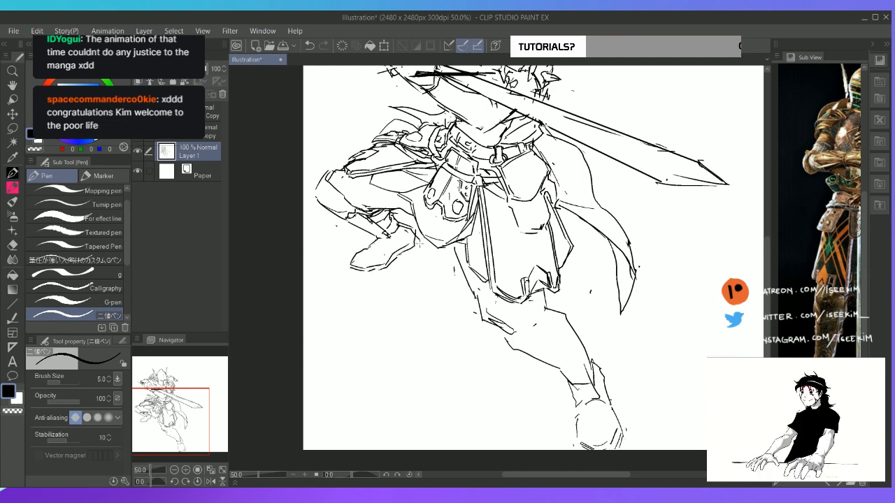
key("e")
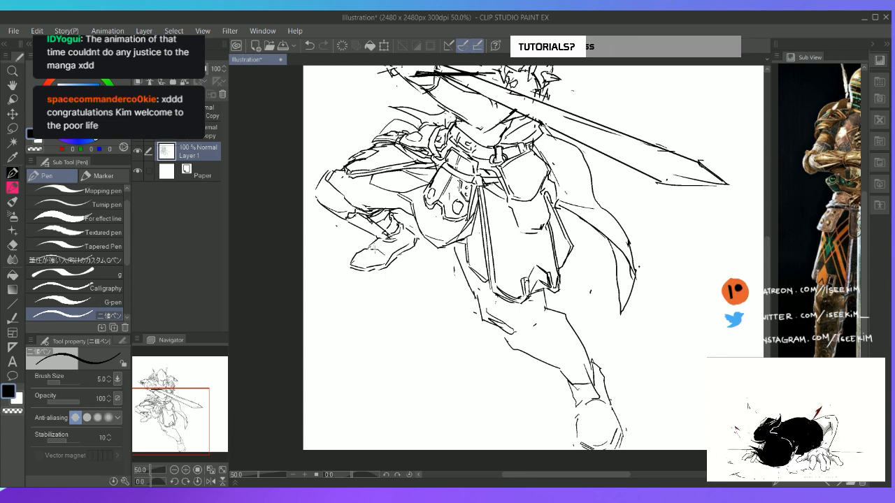
Bring the reference's leg armour and boots into view and erase the stray lines inside the extended leg's knee
key("space")
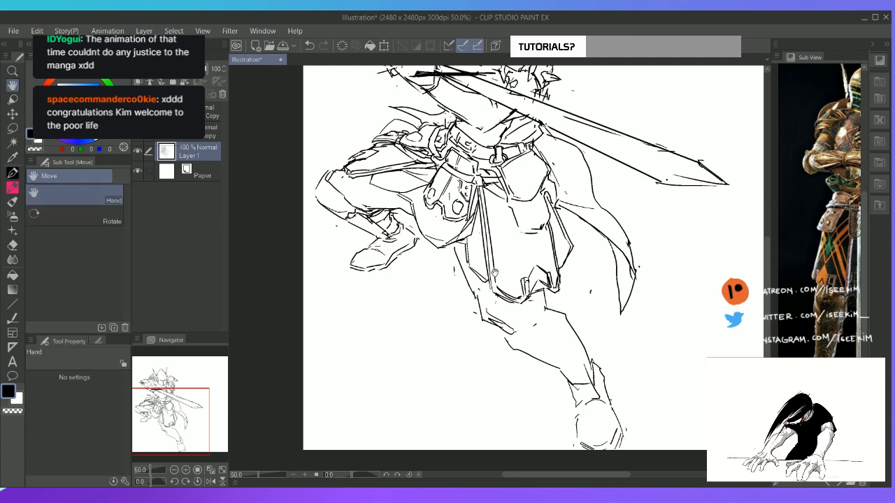
left_click_drag(698, 230, 614, 246)
left_click_drag(832, 254, 775, 232)
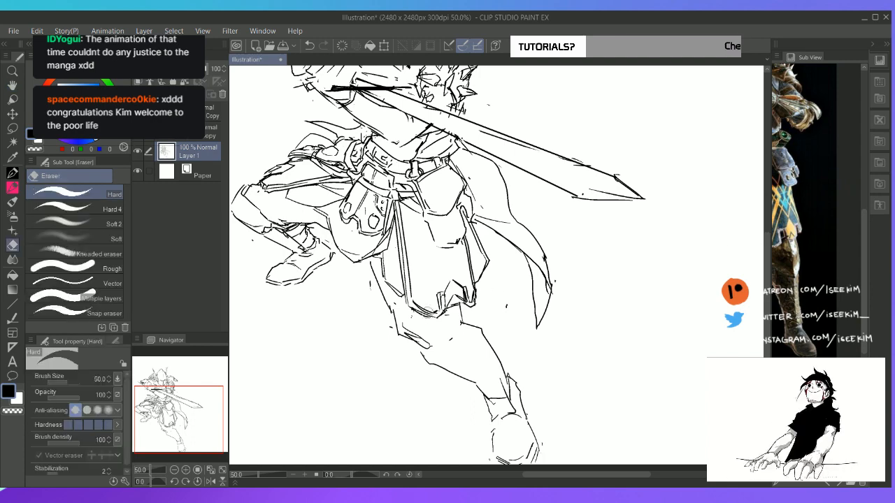
key("e")
key("p")
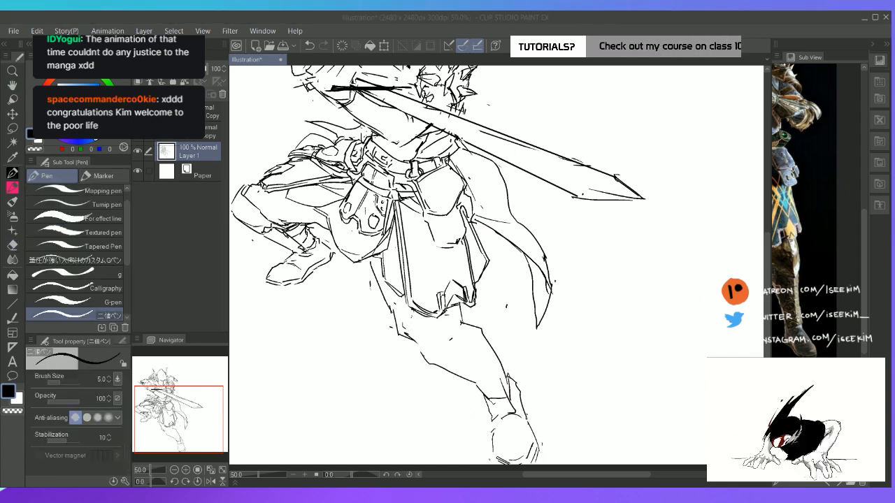
left_click(440, 330)
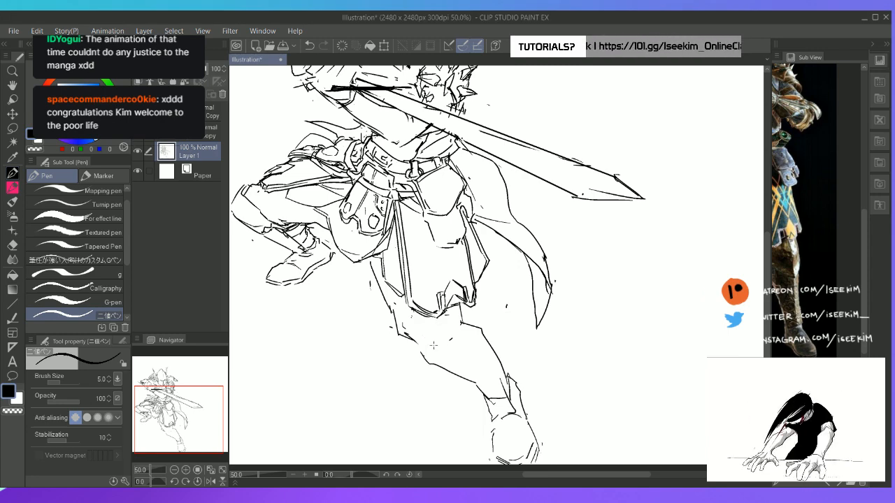
left_click_drag(806, 271, 827, 275)
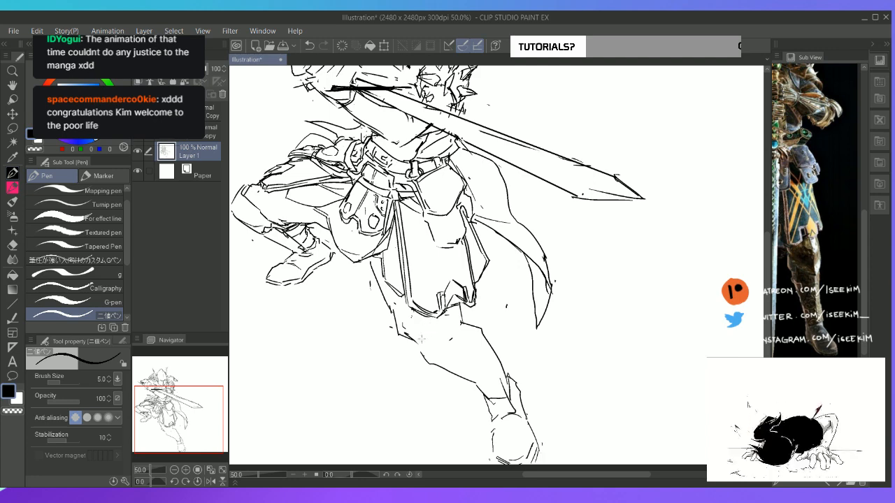
Draw the lower and side edges of an angular knee guard on the extended leg
mouse_move(415, 339)
left_mouse_down()
mouse_move(454, 360)
mouse_move(433, 358)
mouse_move(465, 344)
left_mouse_up()
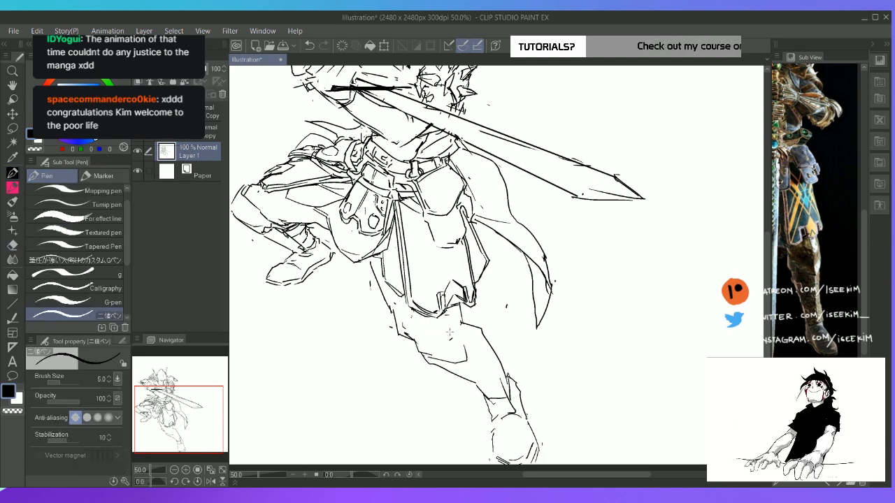
key("e")
key("p")
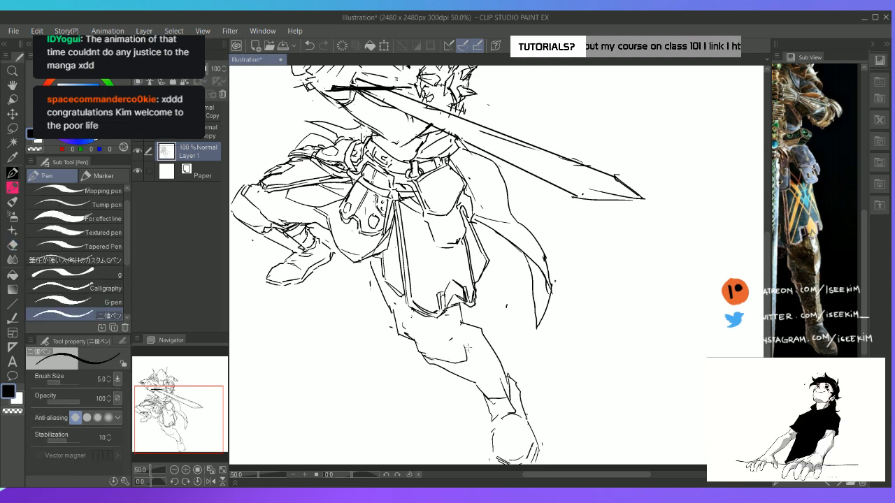
key("e")
key("p")
mouse_move(469, 345)
left_mouse_down()
mouse_move(468, 356)
mouse_move(468, 331)
left_mouse_up()
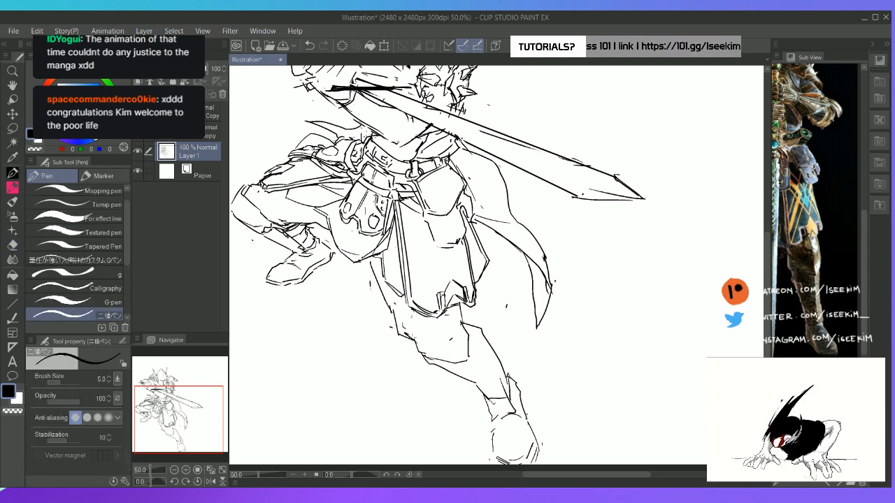
Draw the knee guard's upper edge below the hanging cloth and clean up the thigh lines around it
mouse_move(414, 337)
left_mouse_down()
mouse_move(414, 316)
mouse_move(460, 314)
mouse_move(468, 342)
left_mouse_up()
key("e")
key("p")
key("e")
key("p")
key("e")
key("p")
key("e")
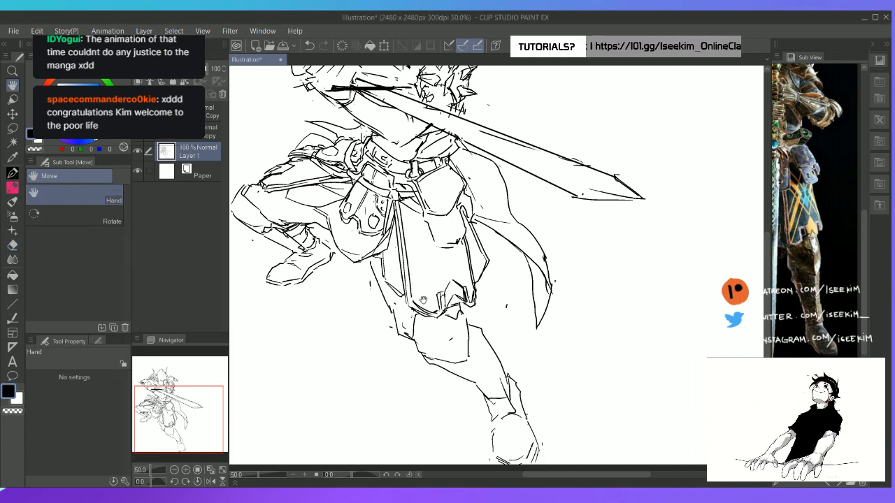
Sketch facet lines inside the extended leg's knee guard, reworking the central ridge
left_click_drag(417, 339, 364, 298)
key("p")
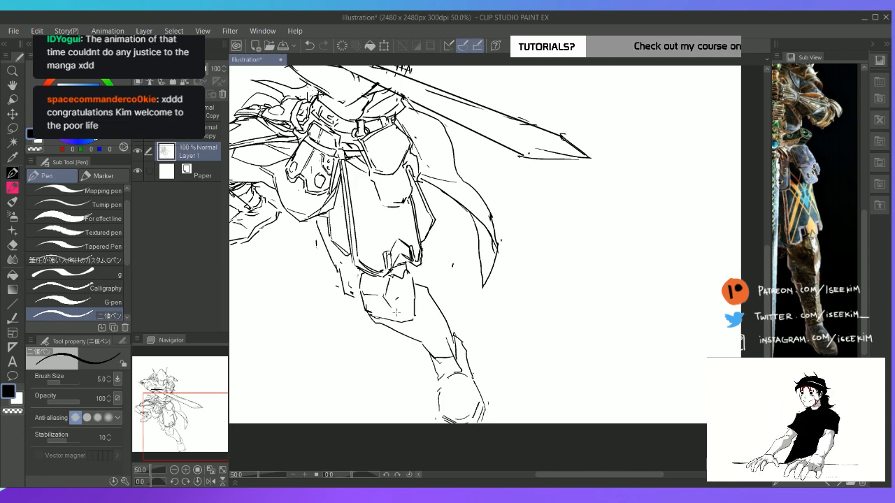
key("e")
key("p")
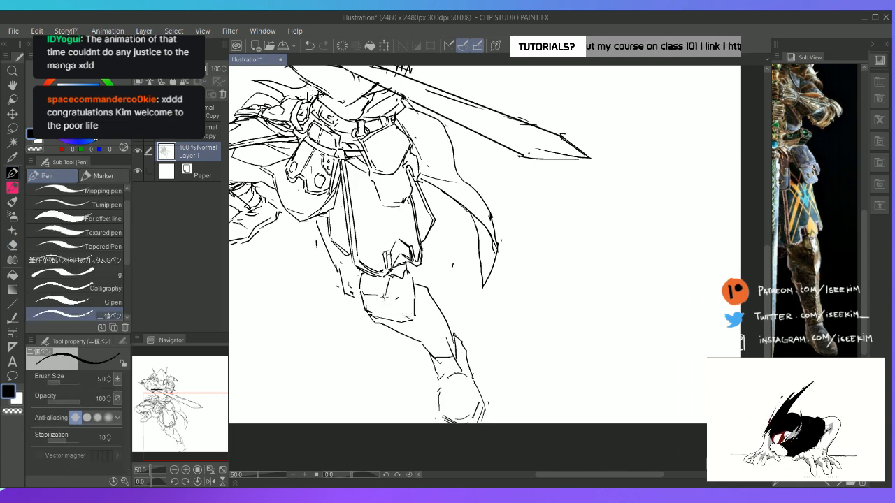
left_click_drag(384, 295, 406, 317)
Erase the extended leg's lower shin contour and redraw it from below the knee guard to a new ankle edge
key("e")
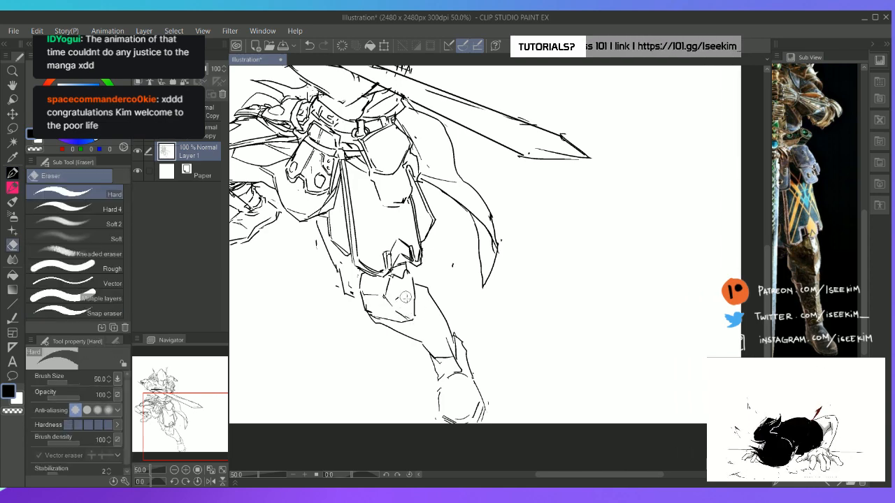
left_click_drag(390, 333, 423, 346)
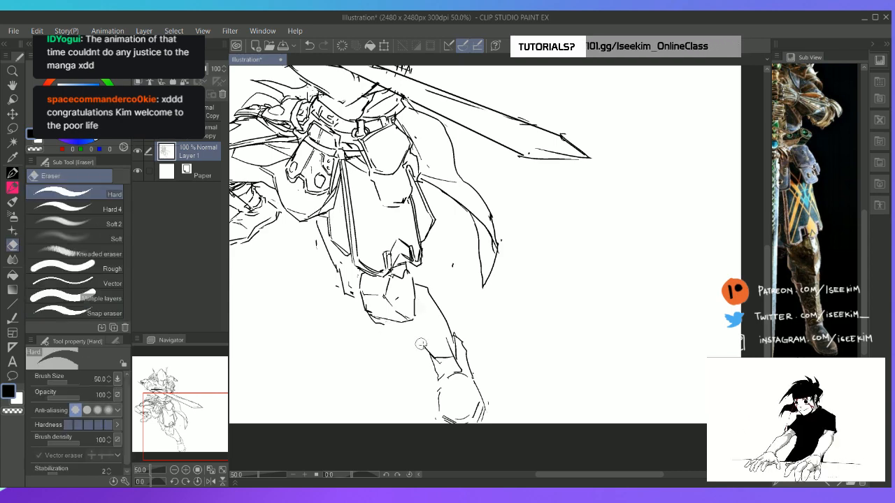
key("p")
mouse_move(383, 319)
left_mouse_down()
mouse_move(397, 332)
mouse_move(385, 322)
left_mouse_up()
key("e")
key("p")
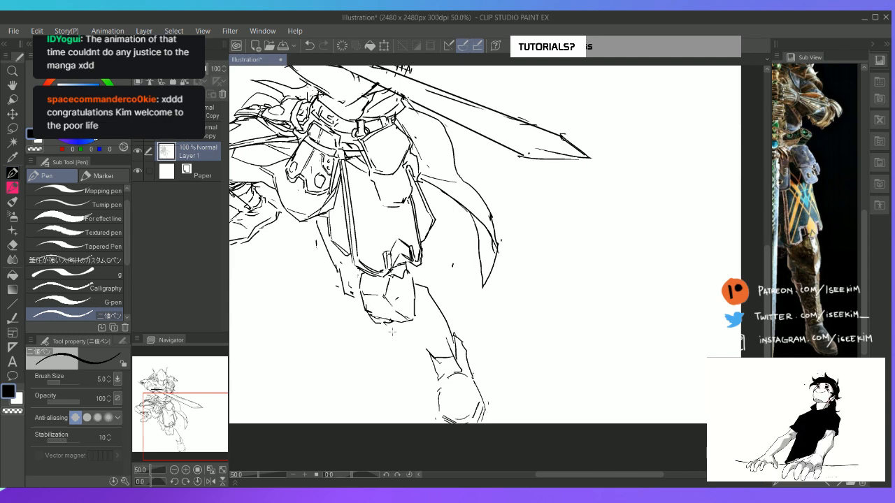
key("e")
left_click_drag(440, 354, 459, 354)
key("p")
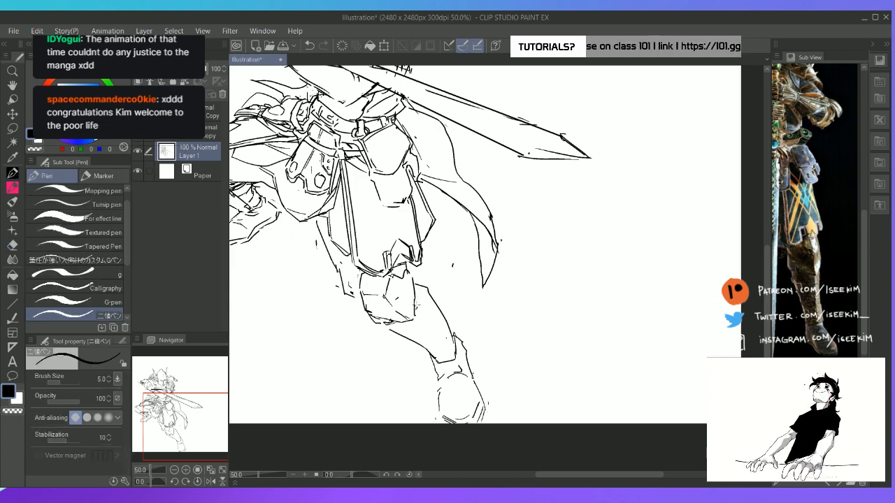
Add a small plate beside the knee guard and redraw the extended leg's upper shin contour with broken armour edges
left_click_drag(417, 306, 422, 294)
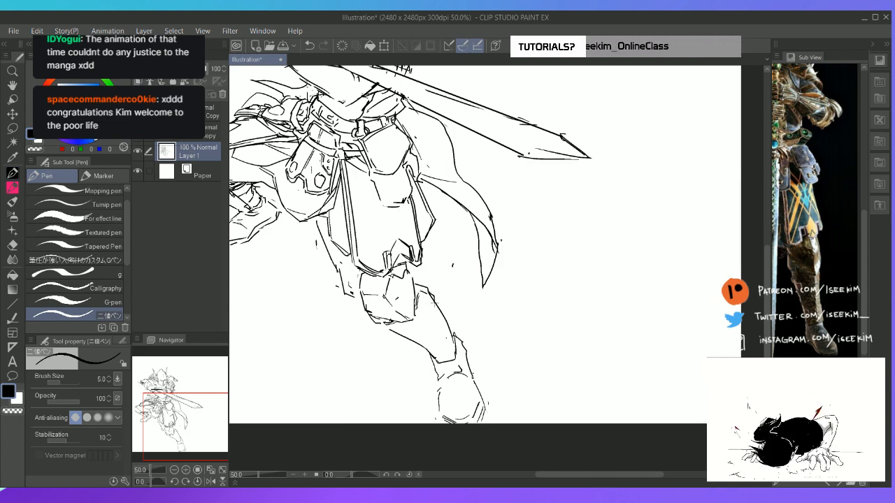
key("e")
key("p")
left_click_drag(428, 292, 452, 337)
key("e")
key("p")
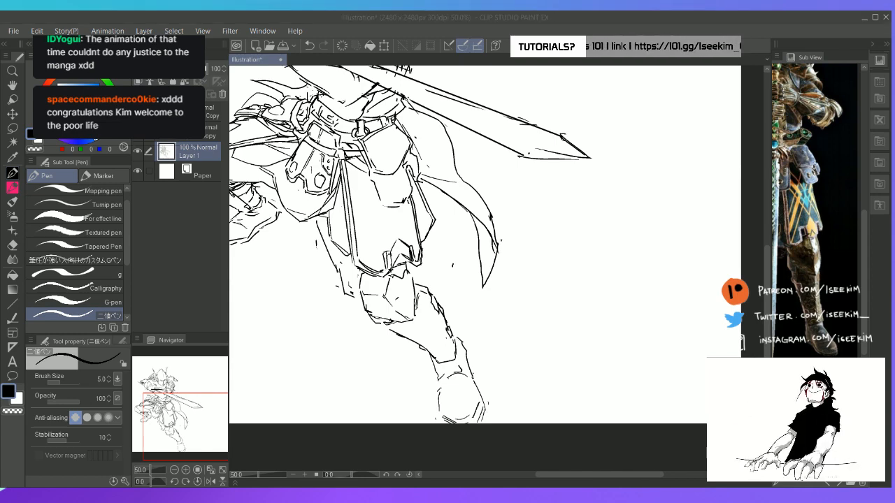
Redraw the boot's ankle lines below the extended leg's shin armour
left_click_drag(453, 338, 440, 374)
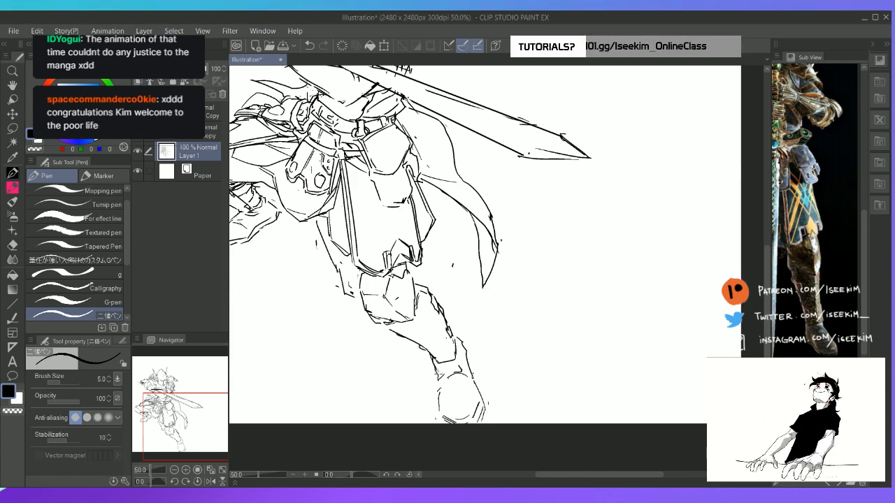
left_click_drag(458, 343, 473, 376)
key("e")
key("p")
key("e")
key("p")
Replace the extended leg's round foot placeholder with an elongated boot outline with defined sides and toe
key("e")
mouse_move(467, 418)
left_mouse_down()
mouse_move(447, 422)
mouse_move(467, 412)
mouse_move(480, 419)
left_mouse_up()
key("p")
left_click_drag(441, 385, 439, 415)
mouse_move(438, 409)
left_mouse_down()
mouse_move(454, 419)
mouse_move(442, 382)
mouse_move(439, 393)
left_mouse_up()
key("e")
key("p")
mouse_move(441, 384)
left_mouse_down()
mouse_move(446, 422)
mouse_move(471, 417)
mouse_move(463, 421)
mouse_move(481, 404)
mouse_move(482, 422)
left_mouse_up()
key("e")
key("p")
key("e")
key("p")
key("e")
key("p")
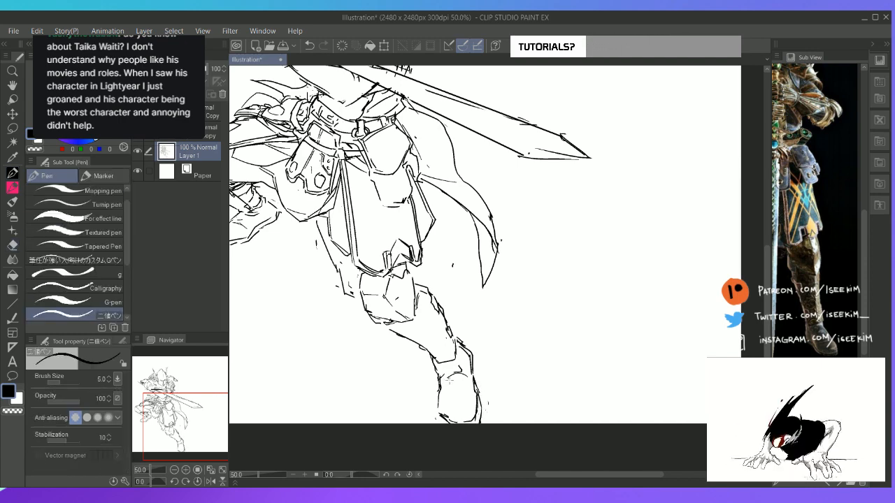
Erase the leftover lines inside the boot's ankle and tidy the adjoining contours
key("e")
mouse_move(448, 378)
left_mouse_down()
mouse_move(463, 378)
mouse_move(441, 373)
mouse_move(459, 359)
left_mouse_up()
key("p")
key("e")
key("p")
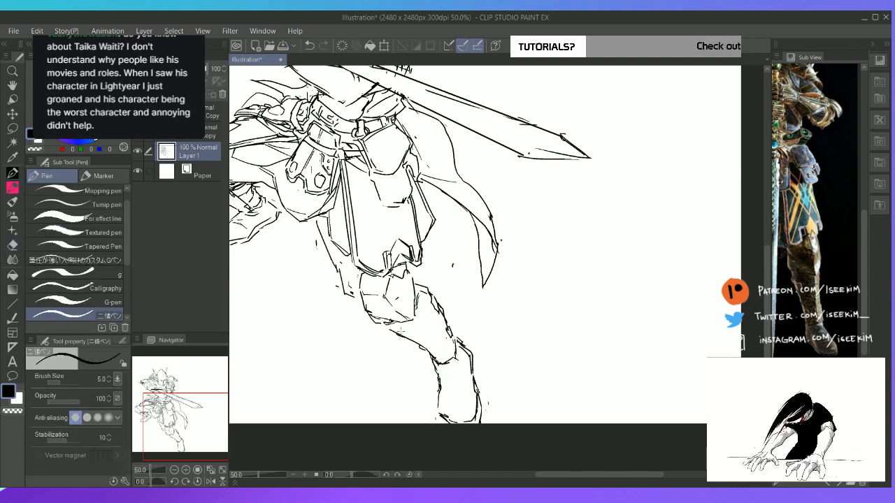
Lasso the horned helmet, scale it down to 93% and reposition it on the shoulders
key("ctrl+0")
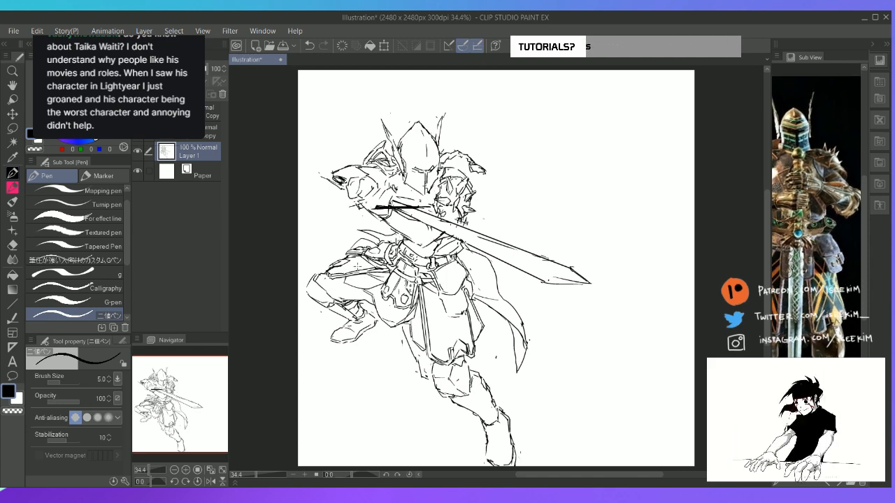
scroll(358, 266, "down", 1)
scroll(358, 266, "up", 2)
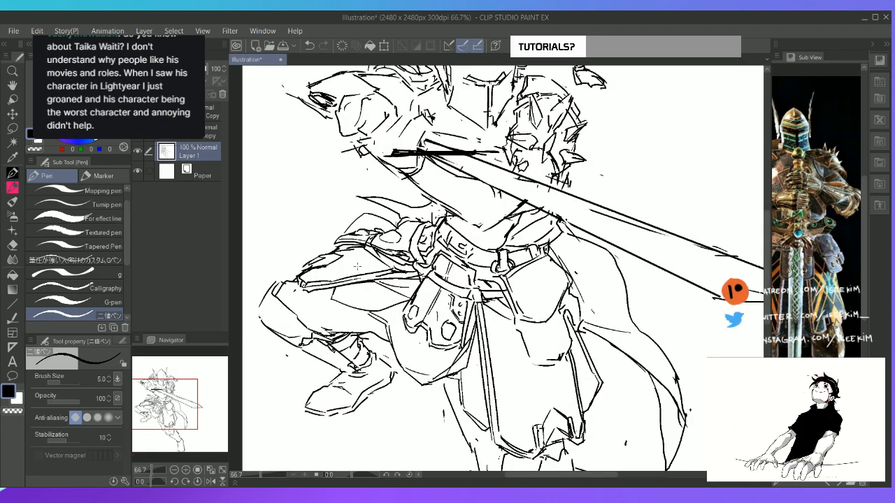
key("space")
left_click_drag(401, 144, 352, 318)
key("m")
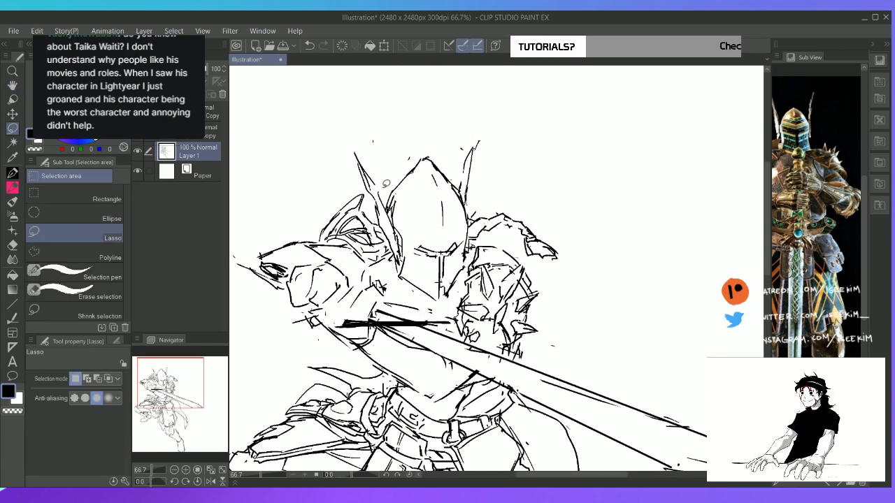
mouse_move(360, 142)
left_mouse_down()
mouse_move(406, 278)
mouse_move(430, 301)
mouse_move(451, 299)
mouse_move(472, 250)
mouse_move(478, 100)
mouse_move(385, 164)
left_mouse_up()
key("ctrl+t")
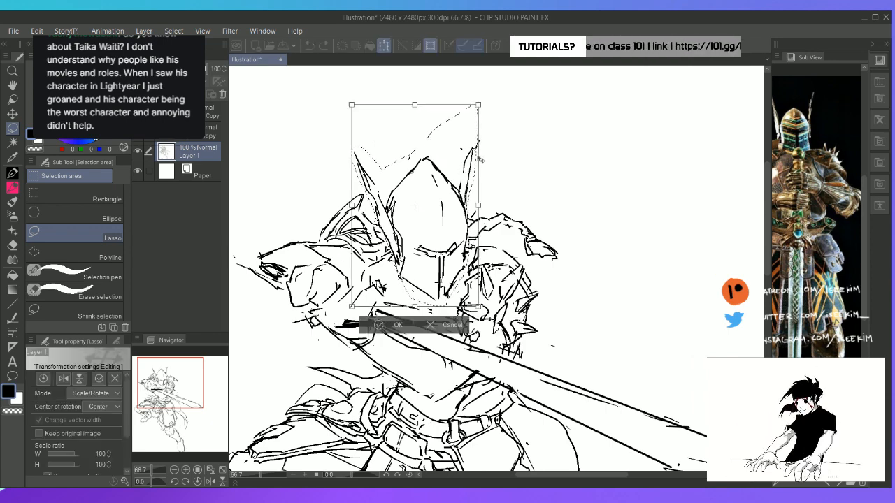
left_click_drag(491, 130, 482, 119)
left_click_drag(466, 231, 474, 228)
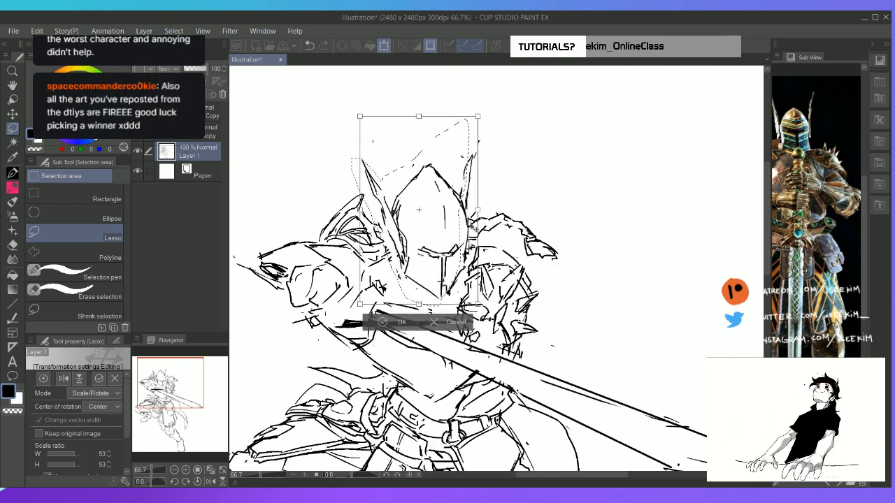
key("Return")
key("ctrl+d")
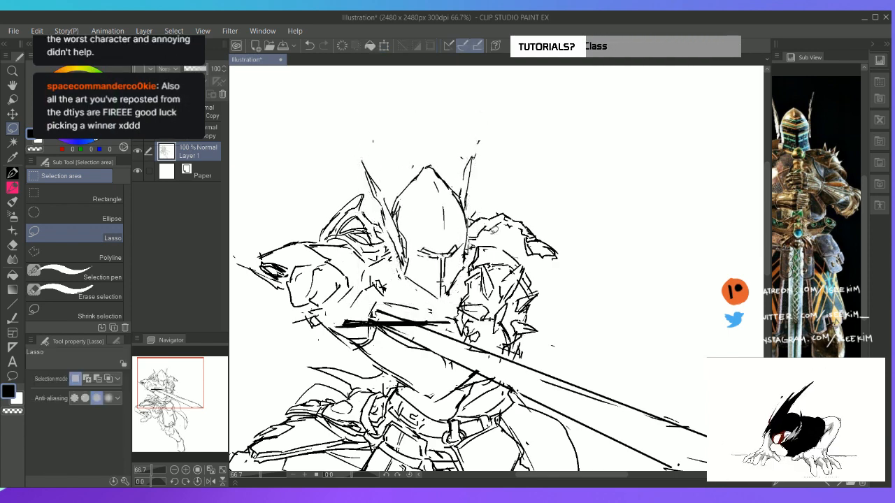
Refine the helmet's T-shaped visor slit outline and fill it with black
key("p")
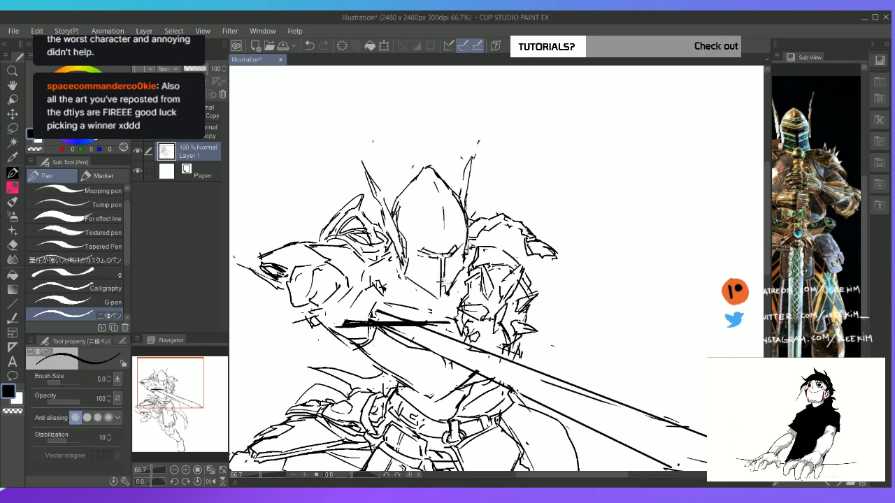
mouse_move(445, 281)
left_mouse_down()
mouse_move(442, 289)
mouse_move(438, 273)
left_mouse_up()
key("g")
left_click(443, 262)
left_click(449, 254)
key("e")
key("g")
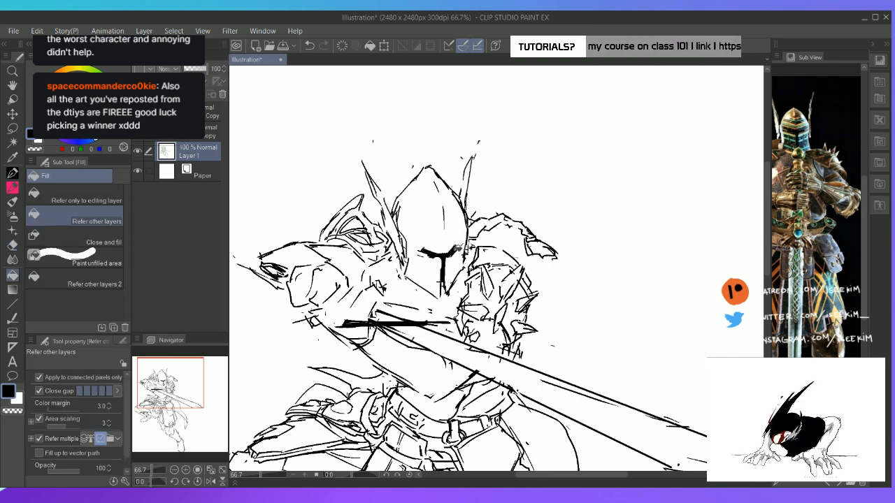
key("p")
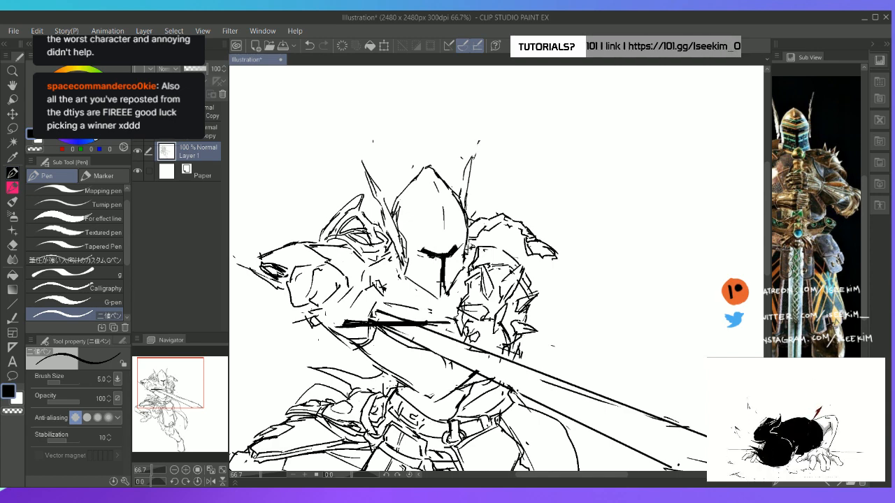
mouse_move(434, 256)
left_mouse_down()
mouse_move(443, 261)
mouse_move(443, 281)
left_mouse_up()
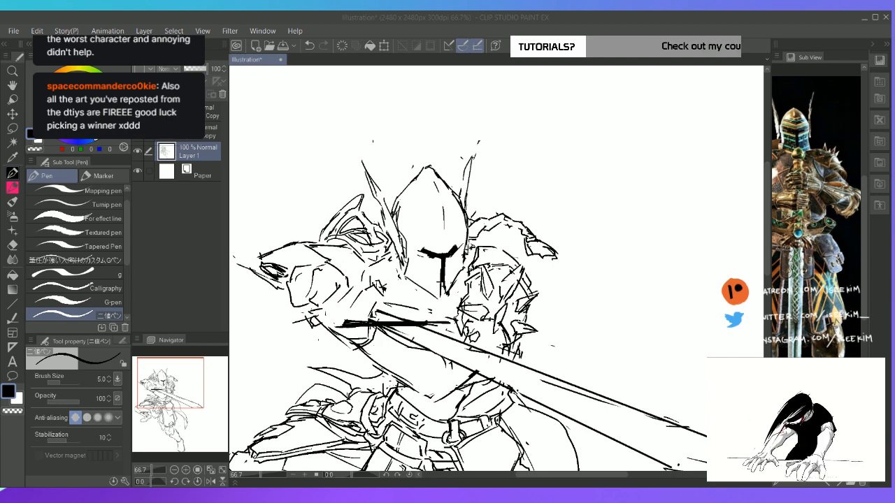
Sketch overlapping plate lines beneath the raised arm's pauldron, following the armour reference
left_click(553, 19)
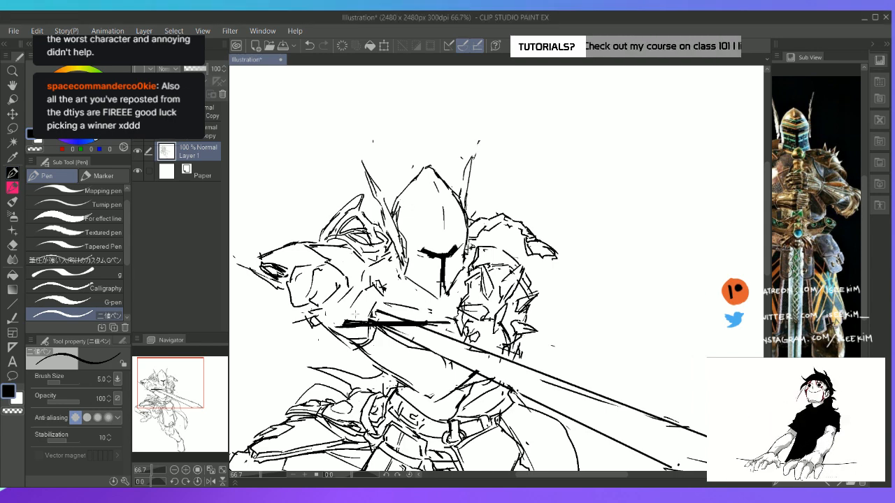
key("e")
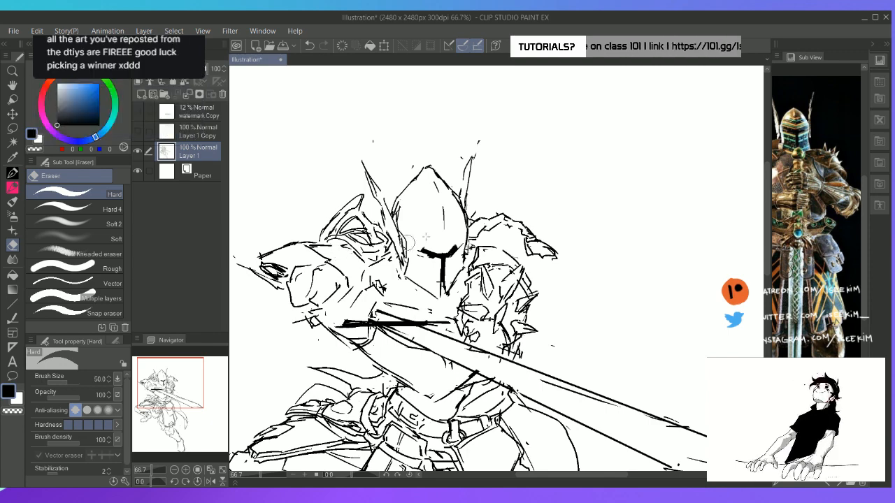
left_click_drag(824, 186, 874, 176)
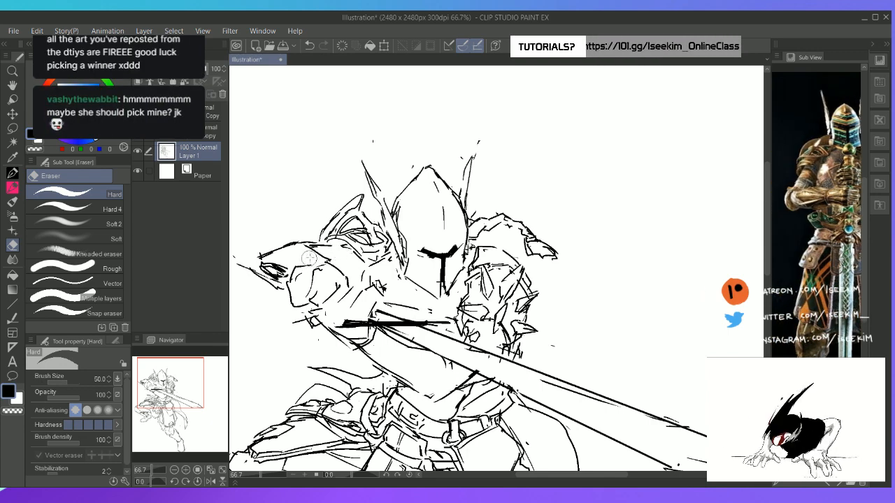
key("p")
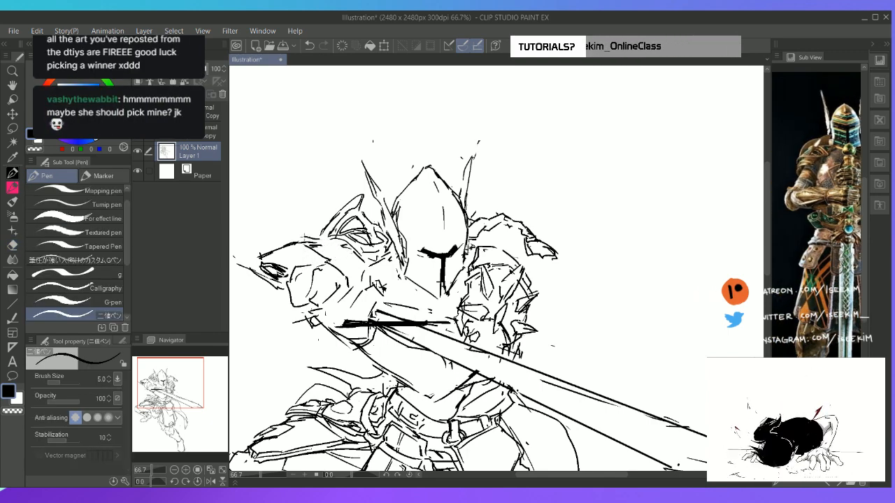
mouse_move(324, 242)
left_mouse_down()
mouse_move(331, 253)
mouse_move(350, 249)
mouse_move(344, 261)
left_mouse_up()
left_click_drag(341, 258, 363, 268)
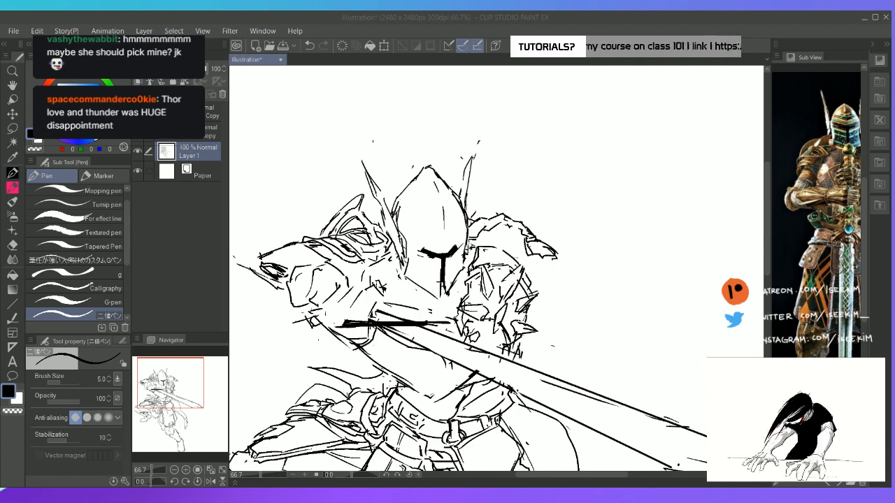
Erase part of the upper-arm plating on the raised arm and redraw its overlapping edges more cleanly
left_click(491, 21)
key("space")
left_click_drag(420, 280, 436, 215)
key("e")
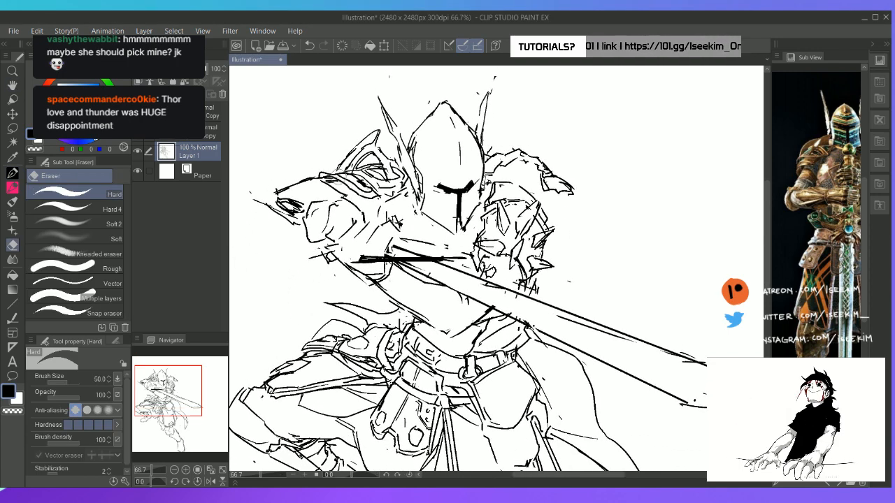
mouse_move(336, 174)
left_mouse_down()
mouse_move(355, 186)
mouse_move(317, 167)
mouse_move(356, 188)
left_mouse_up()
key("p")
key("e")
key("p")
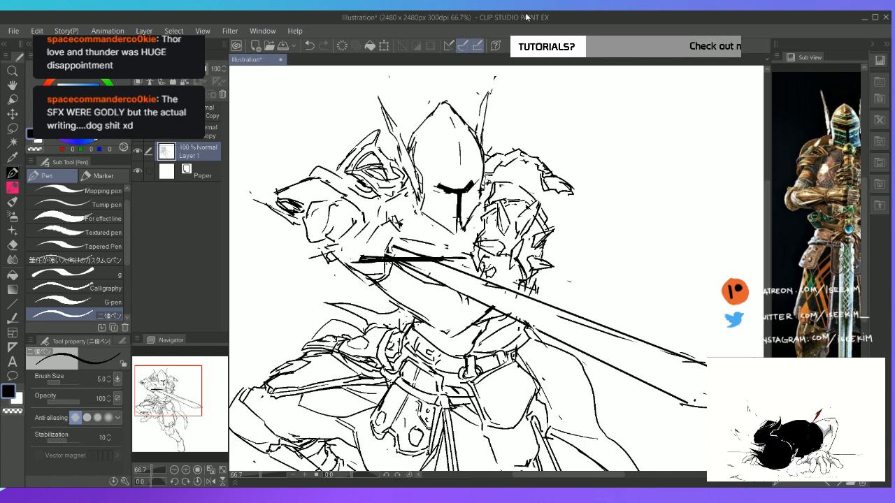
Reshape the helmet's black T-shaped visor slit with a smoothly curved brow and a cleaner vertical bar
key("ctrl+minus")
key("ctrl+plus")
key("ctrl+plus")
key("e")
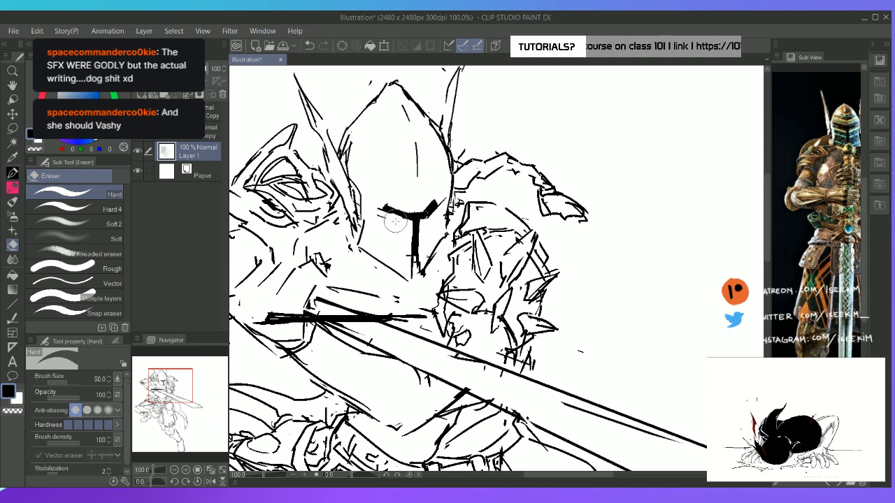
key("p")
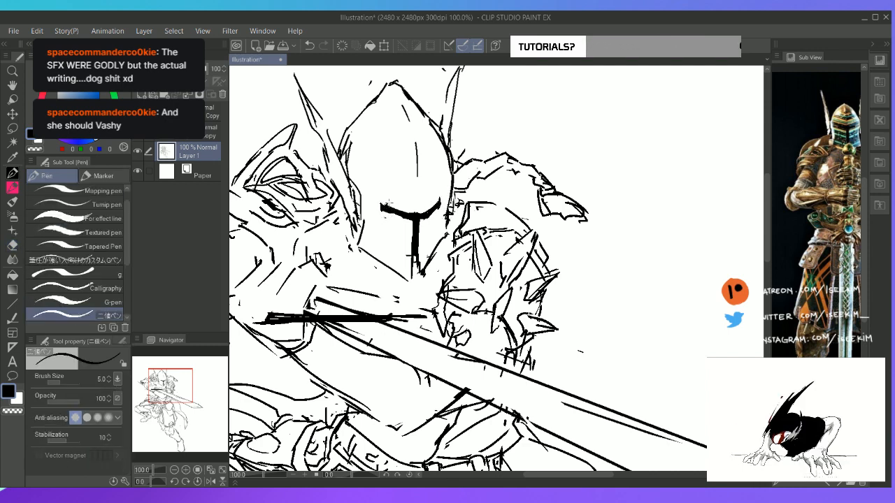
key("e")
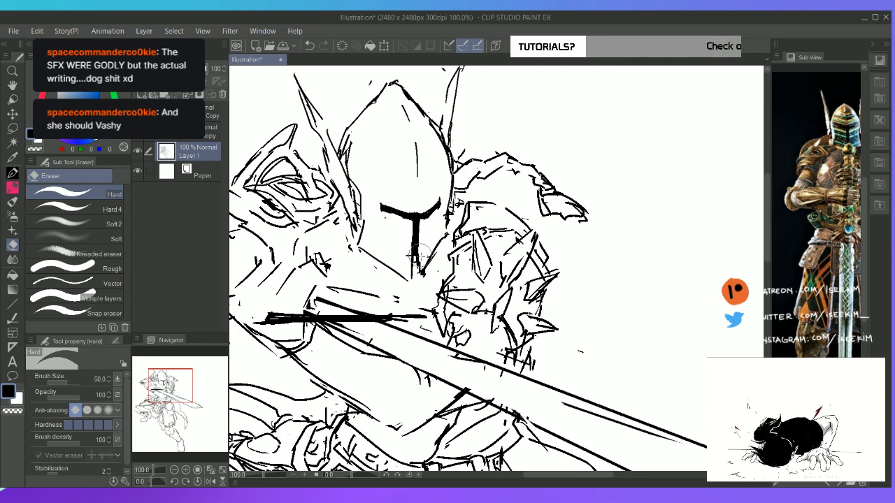
key("p")
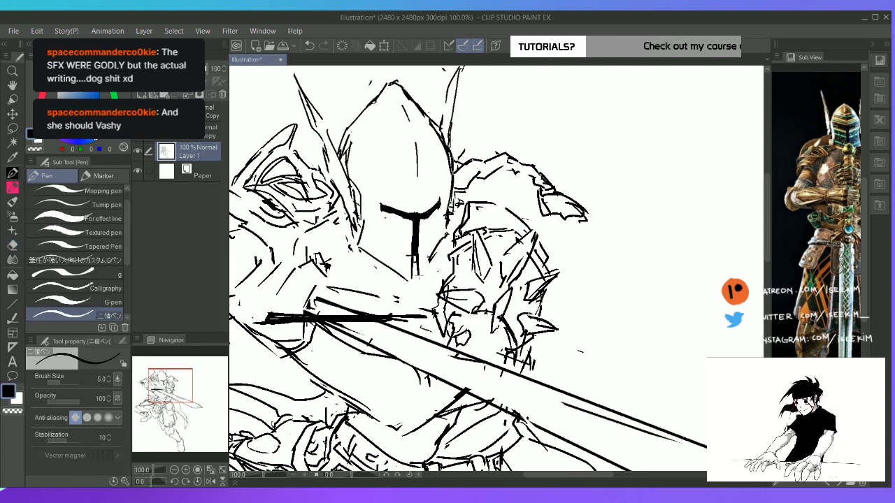
Clean up the helmet's peak and redraw the centre ridge line running down its crown
key("ctrl+0")
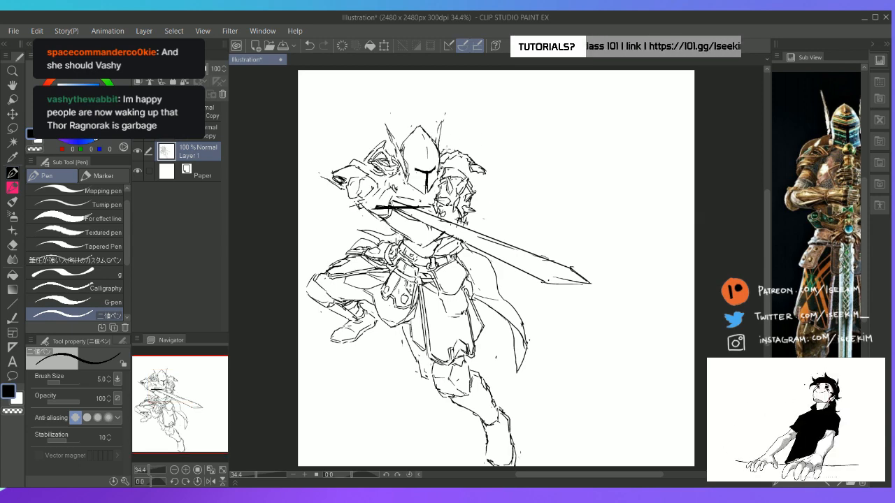
scroll(447, 151, "up", 3)
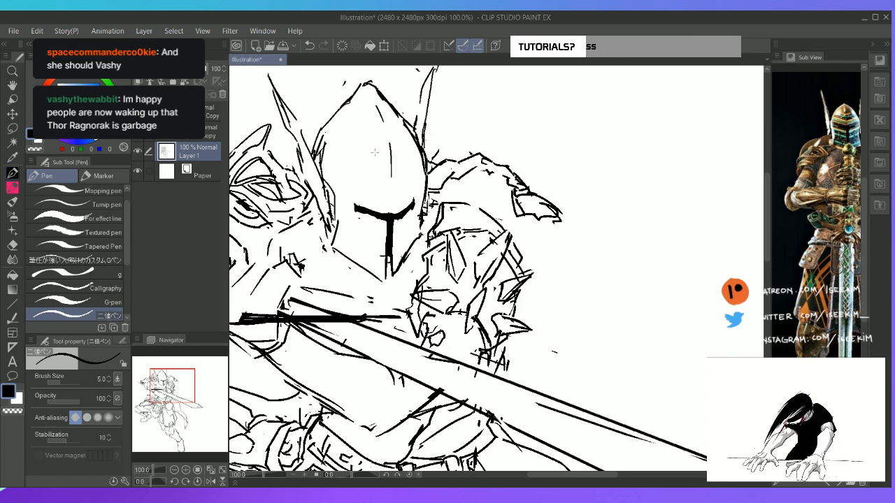
left_click_drag(375, 152, 393, 176)
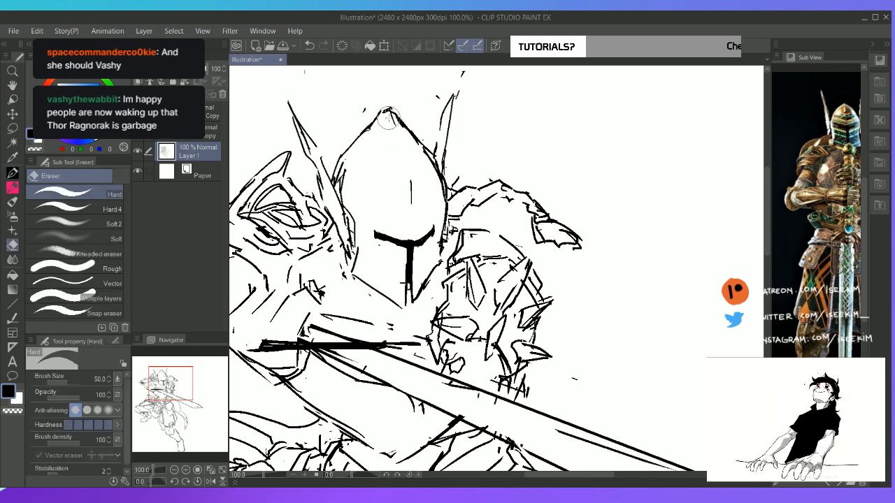
left_click_drag(388, 111, 413, 204)
key("ctrl+0")
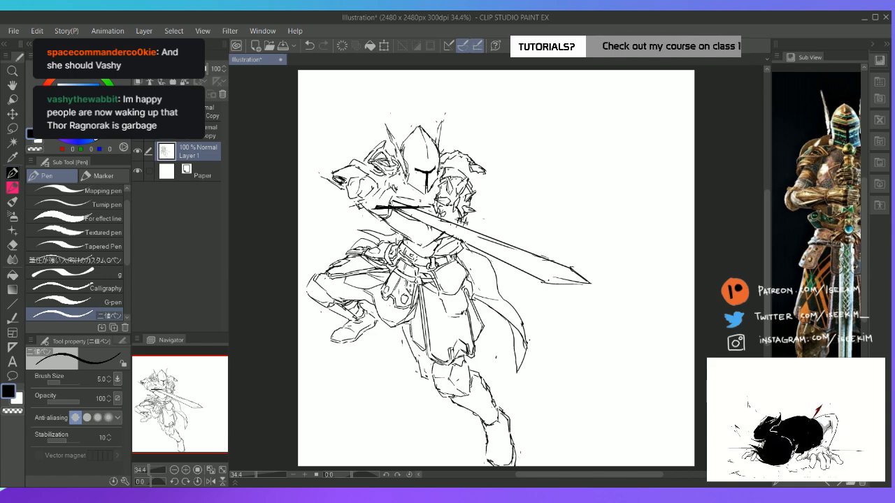
Erase the dark detail inside the raised arm's elbow spike and redraw the inner plate edge
scroll(404, 242, "up", 2)
key("space")
left_click_drag(405, 189, 446, 272)
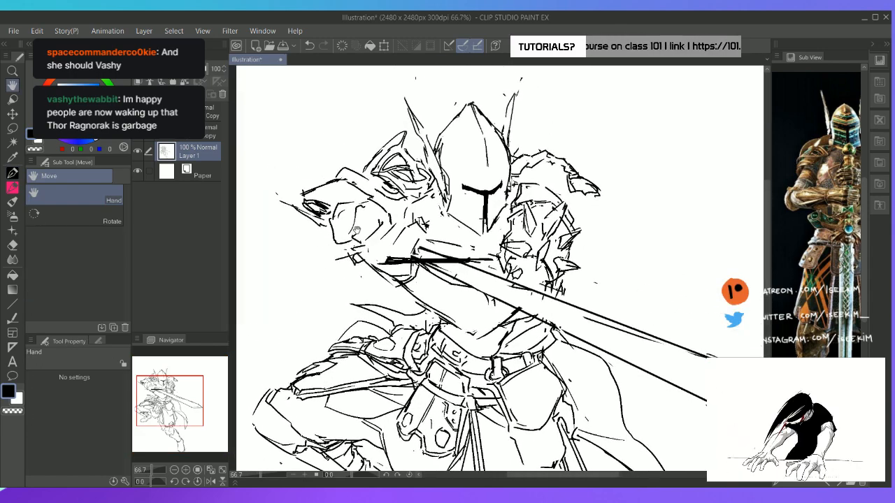
key("e")
left_click_drag(325, 208, 311, 206)
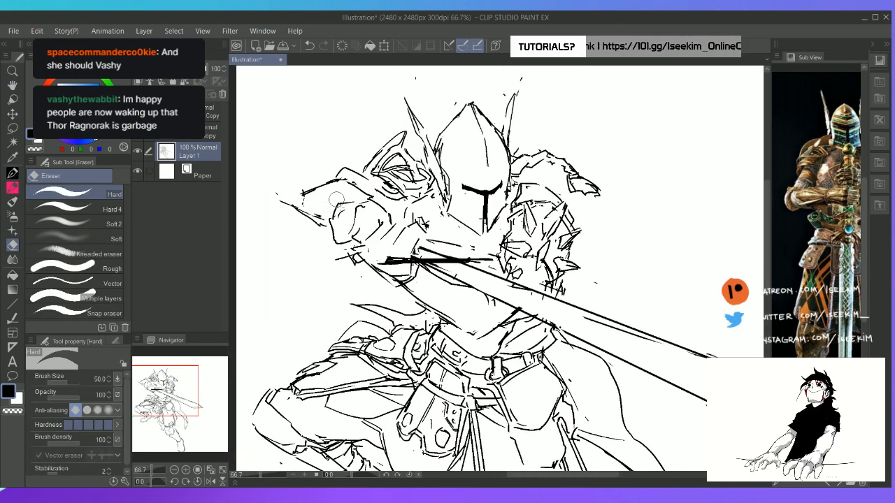
key("p")
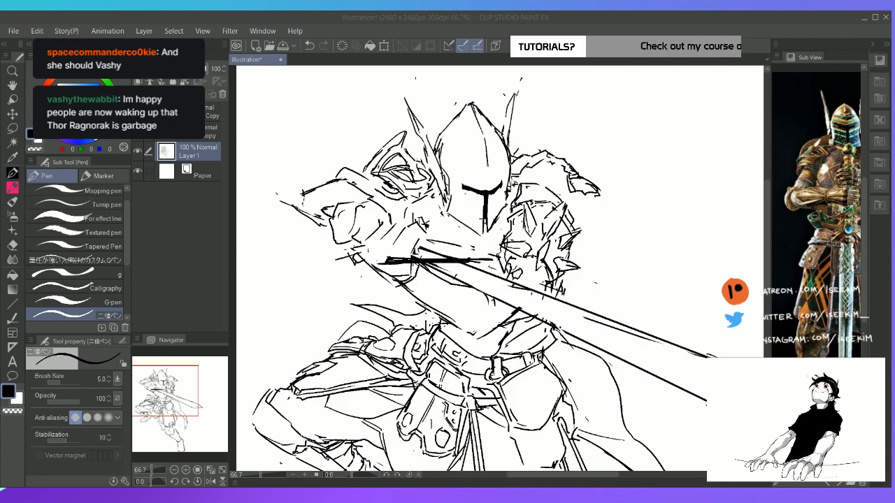
left_click(492, 20)
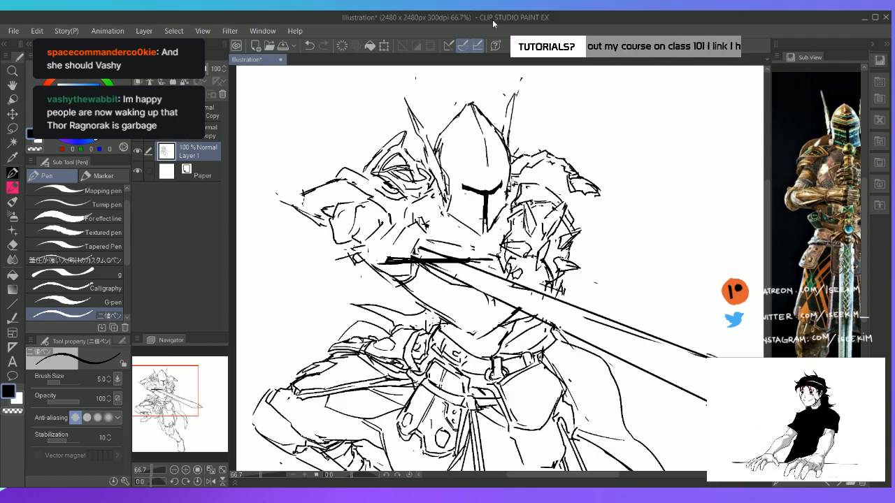
Replace the pointed elbow spike on the raised arm with a rounded elbow guard outline
key("space")
left_click_drag(326, 238, 335, 232)
key("shift+space")
mouse_move(332, 152)
left_mouse_down()
mouse_move(299, 230)
mouse_move(300, 310)
left_mouse_up()
key("e")
mouse_move(313, 364)
left_mouse_down()
mouse_move(314, 342)
mouse_move(309, 362)
mouse_move(362, 350)
mouse_move(314, 364)
mouse_move(315, 347)
left_mouse_up()
key("p")
key("e")
key("p")
key("e")
key("p")
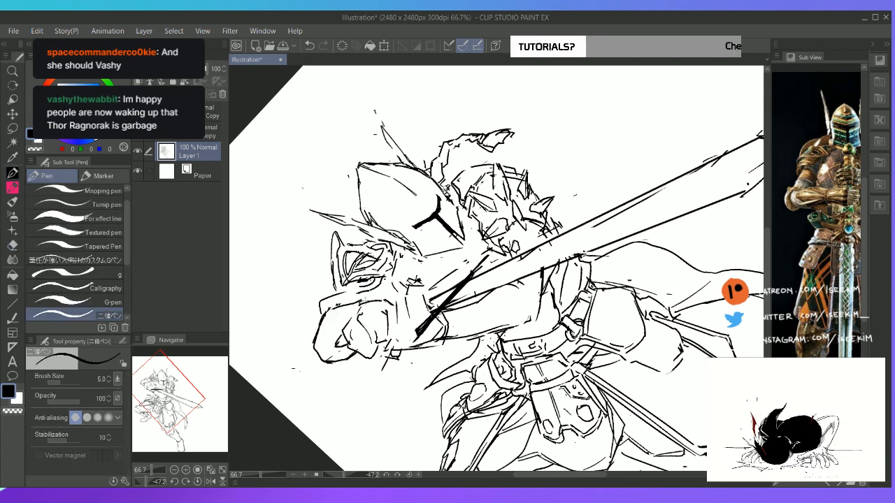
key("ctrl+at")
Break up the upper contour of the rounded elbow guard and sketch jagged, pointed plates over it
key("e")
left_click_drag(821, 220, 833, 227)
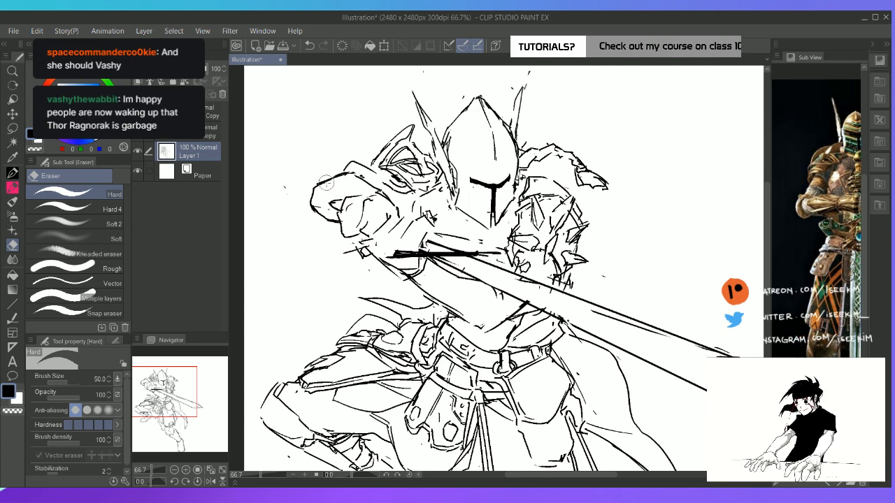
key("p")
key("e")
mouse_move(322, 178)
left_mouse_down()
mouse_move(314, 193)
mouse_move(330, 180)
mouse_move(305, 186)
mouse_move(322, 194)
mouse_move(354, 175)
mouse_move(317, 168)
mouse_move(339, 170)
mouse_move(314, 186)
mouse_move(346, 188)
mouse_move(333, 176)
mouse_move(359, 190)
mouse_move(302, 196)
mouse_move(295, 185)
mouse_move(348, 196)
mouse_move(316, 183)
left_mouse_up()
key("p")
key("e")
key("p")
key("e")
key("p")
key("e")
key("p")
key("e")
key("p")
key("e")
key("p")
Add short ridge lines joining the pointed upper elbow plates to the adjoining arm armour
mouse_move(328, 178)
left_mouse_down()
mouse_move(316, 188)
mouse_move(324, 181)
mouse_move(316, 158)
mouse_move(336, 171)
left_mouse_up()
key("e")
key("p")
mouse_move(334, 171)
left_mouse_down()
mouse_move(344, 180)
mouse_move(333, 179)
left_mouse_up()
mouse_move(353, 173)
left_mouse_down()
mouse_move(360, 180)
mouse_move(325, 162)
mouse_move(344, 168)
left_mouse_up()
key("e")
key("p")
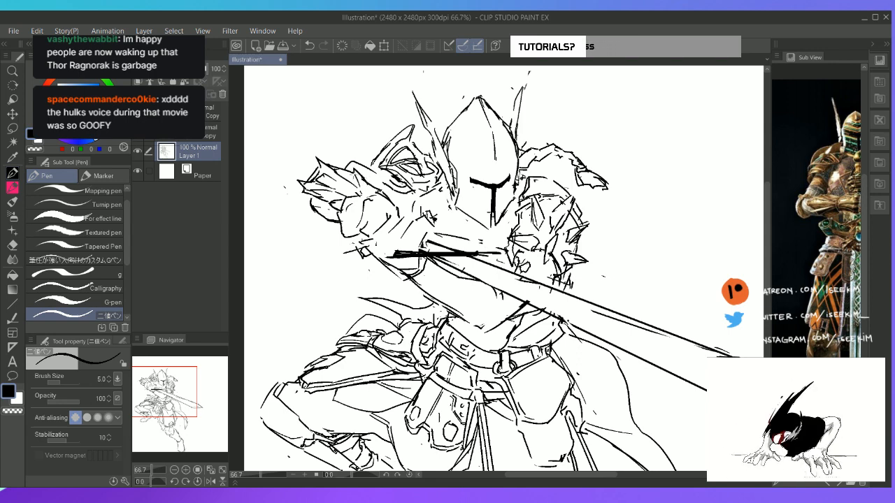
left_click_drag(338, 170, 361, 182)
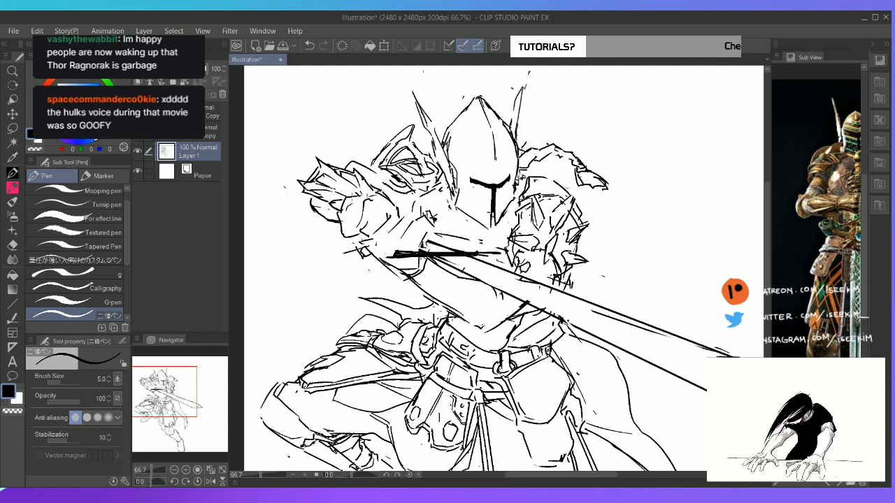
Redraw the lower part of the raised elbow guard as an angular plate projecting beneath the spikes
key("e")
left_click_drag(312, 196, 312, 223)
key("p")
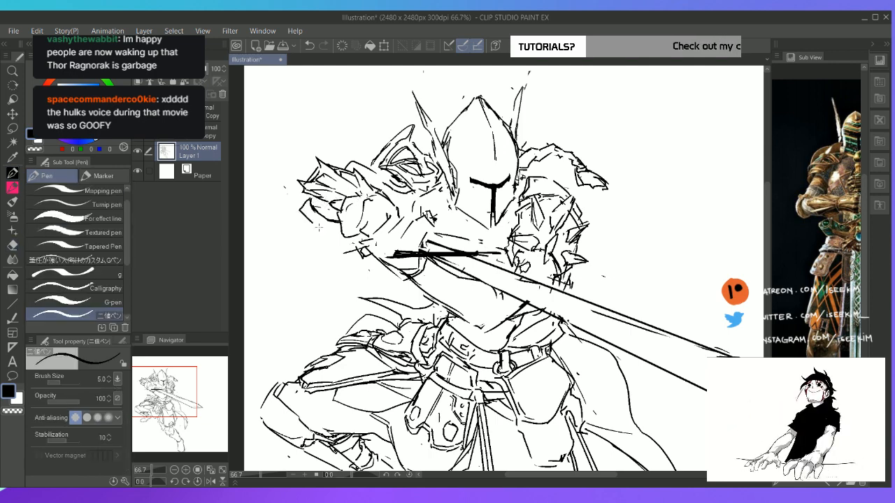
mouse_move(308, 193)
left_mouse_down()
mouse_move(332, 227)
mouse_move(310, 213)
left_mouse_up()
key("e")
key("p")
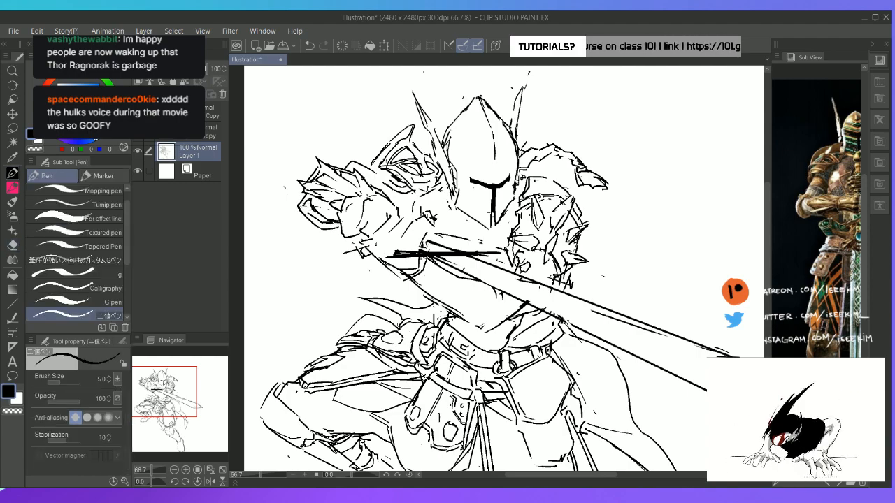
Erase the stray construction lines inside the sword blade, leaving its two long edges clean
key("space")
left_click_drag(456, 272, 420, 245)
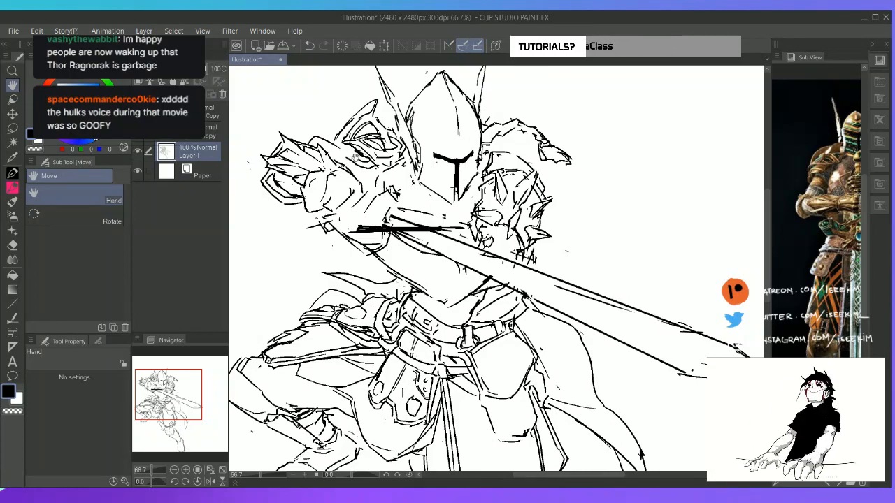
key("shift+space")
left_click_drag(356, 158, 318, 261)
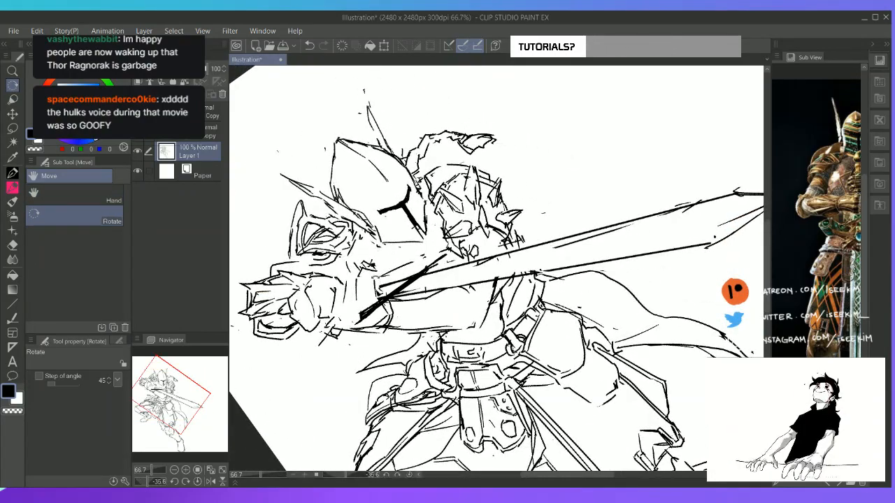
key("space")
left_click_drag(512, 206, 451, 170)
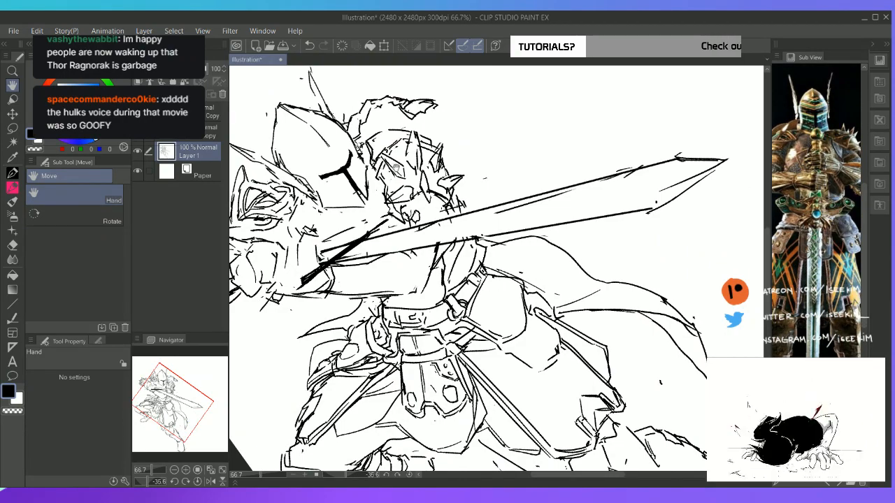
key("shift+space")
mouse_move(379, 152)
left_mouse_down()
mouse_move(328, 202)
mouse_move(399, 268)
left_mouse_up()
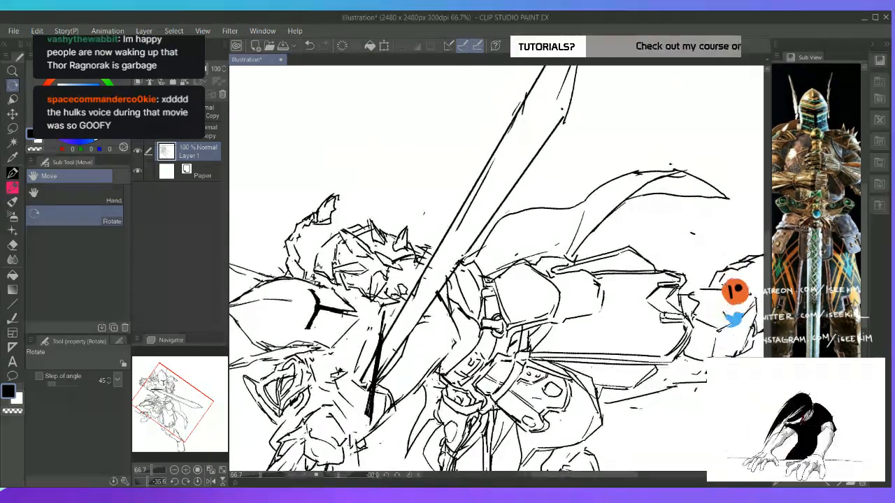
key("e")
left_click_drag(409, 307, 414, 288)
left_click_drag(492, 164, 461, 223)
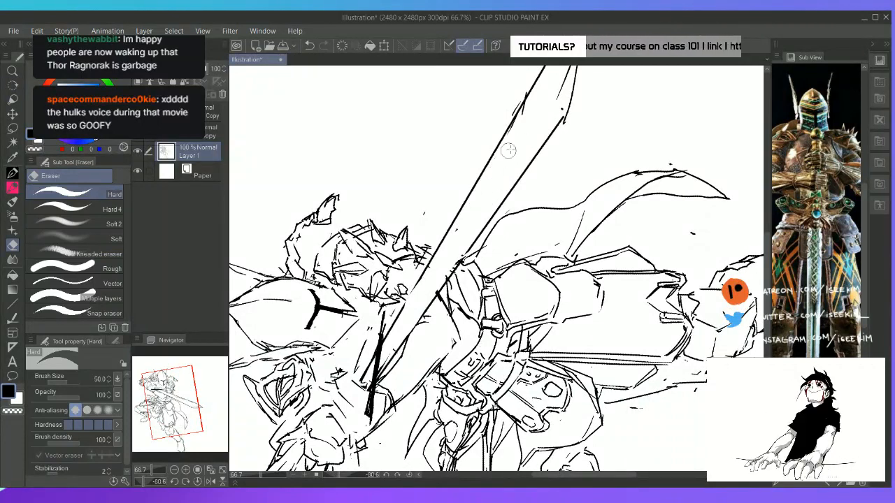
key("ctrl+at")
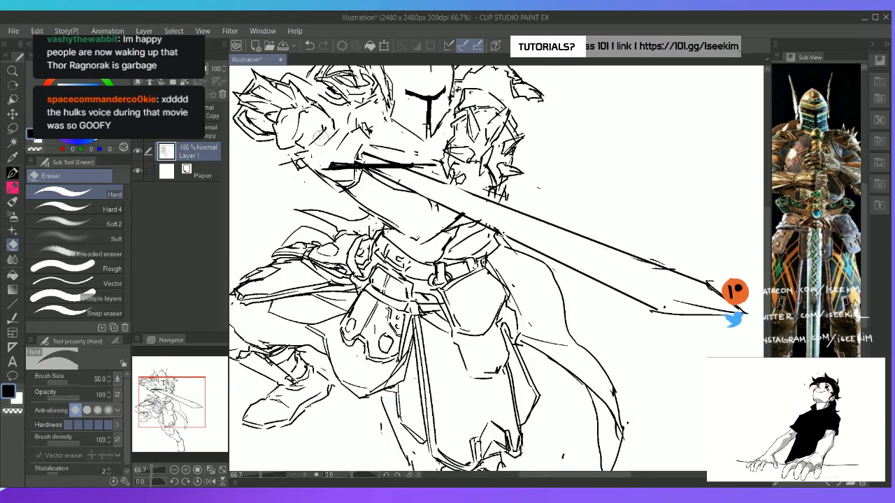
Redraw the underside contour of the hand at the sword grip and erase the overlapping forearm line
key("p")
key("e")
left_click_drag(300, 158, 307, 152)
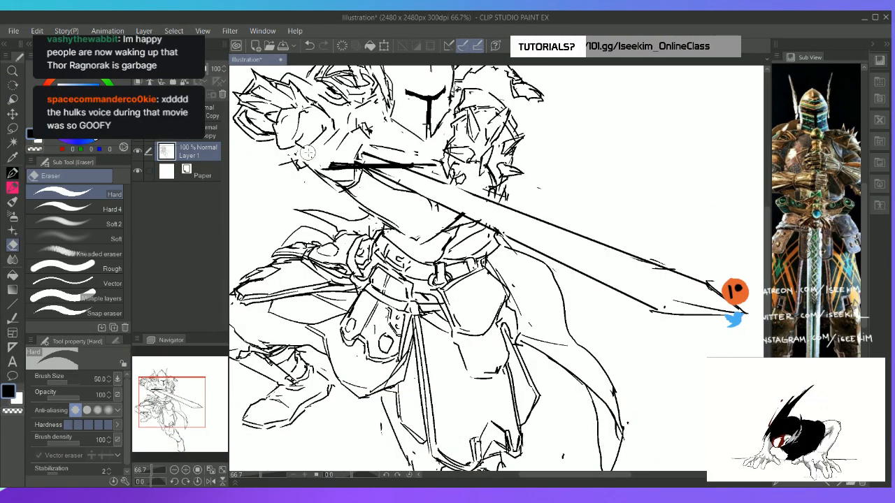
key("p")
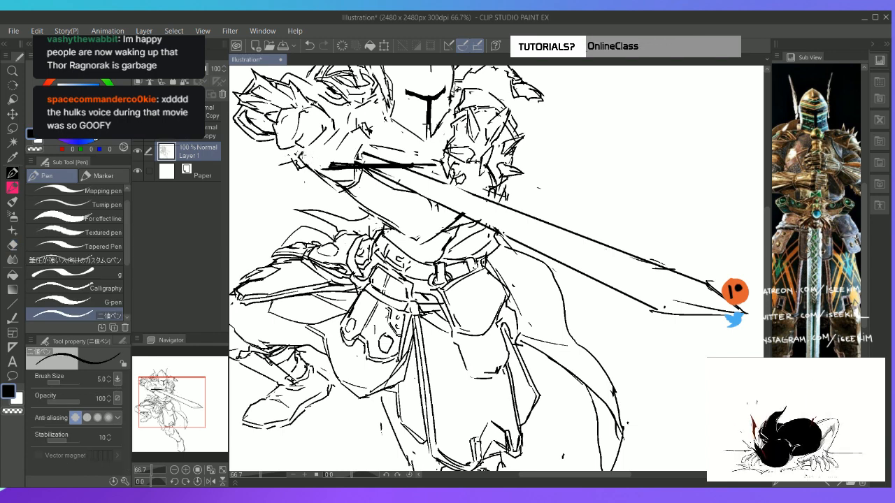
mouse_move(317, 160)
left_mouse_down()
mouse_move(350, 161)
mouse_move(339, 188)
mouse_move(357, 187)
left_mouse_up()
key("e")
key("p")
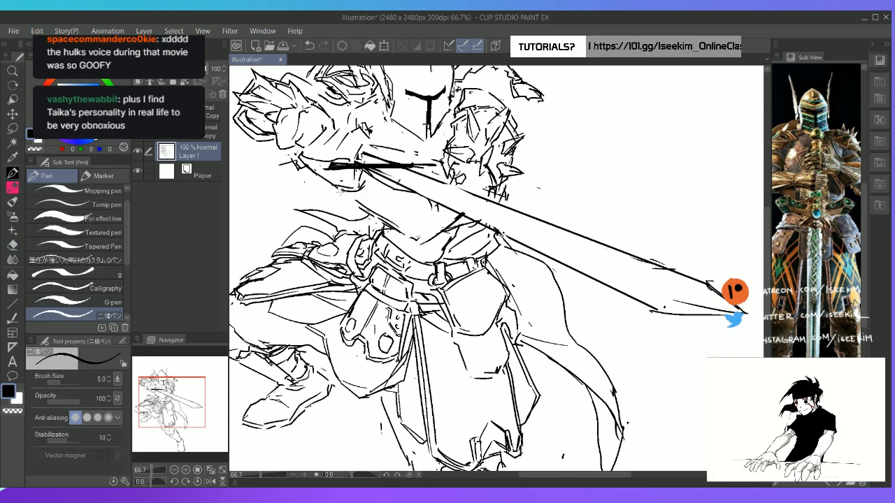
key("e")
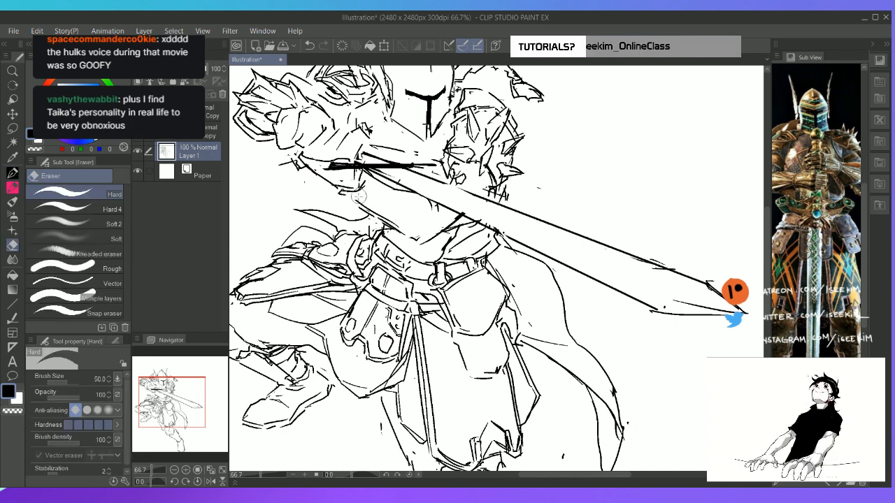
Bring the armoured arm into view in the reference and block in the first gauntlet finger contours above the sword grip
left_click_drag(826, 181, 791, 183)
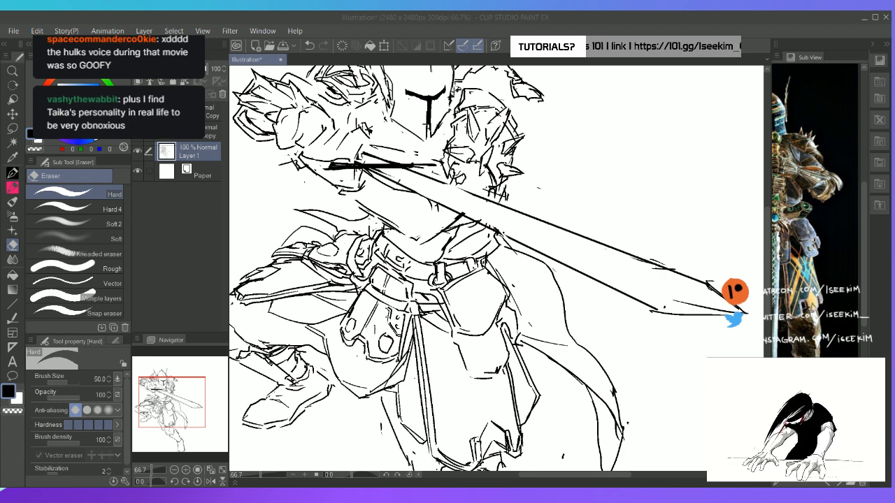
left_click(452, 28)
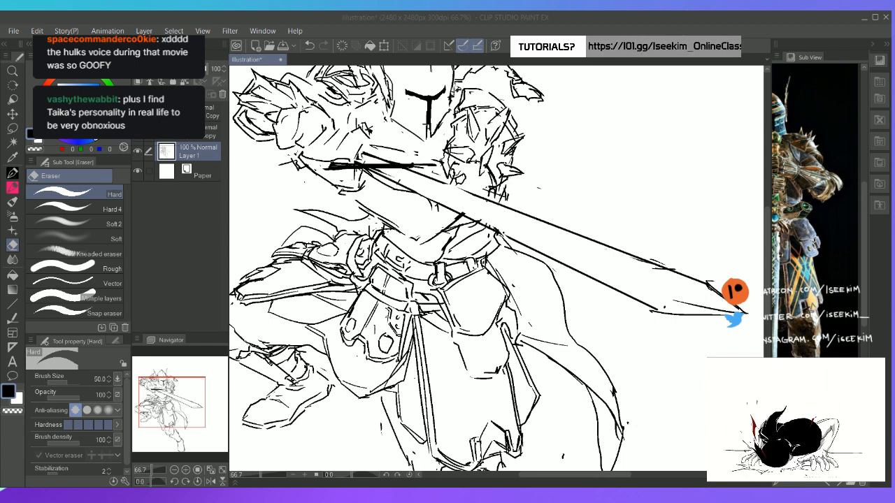
left_click(478, 77)
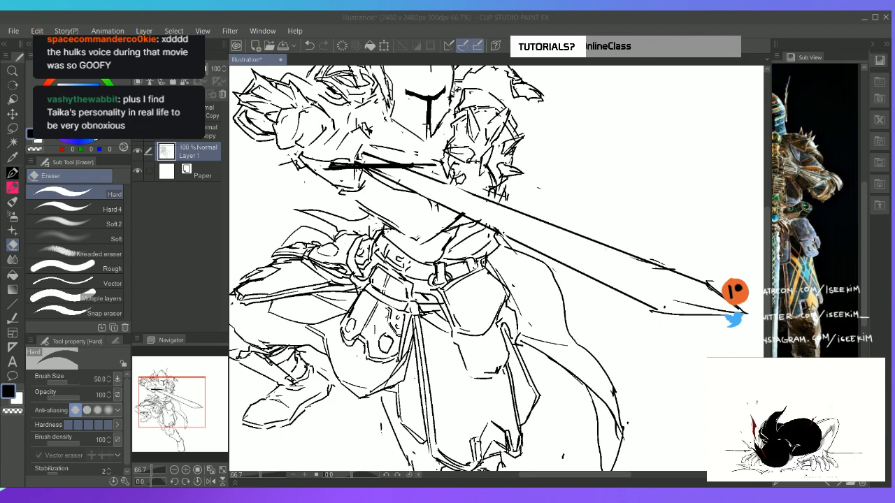
key("h")
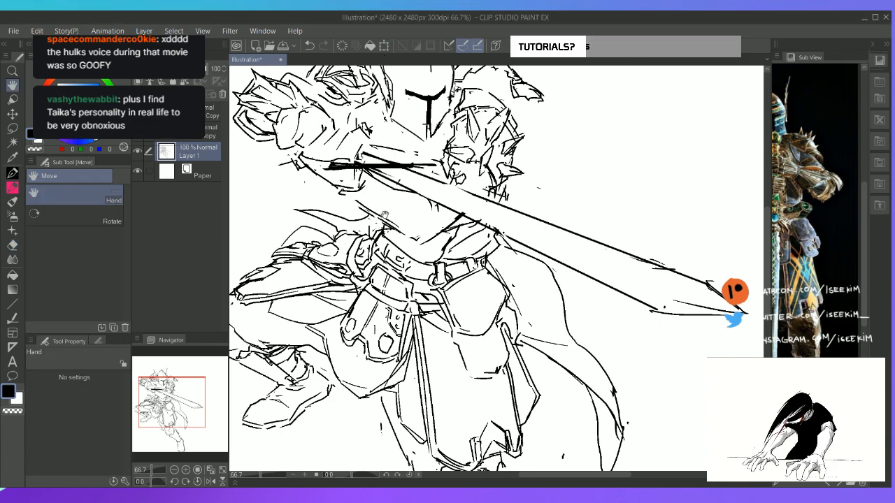
left_click_drag(385, 214, 409, 236)
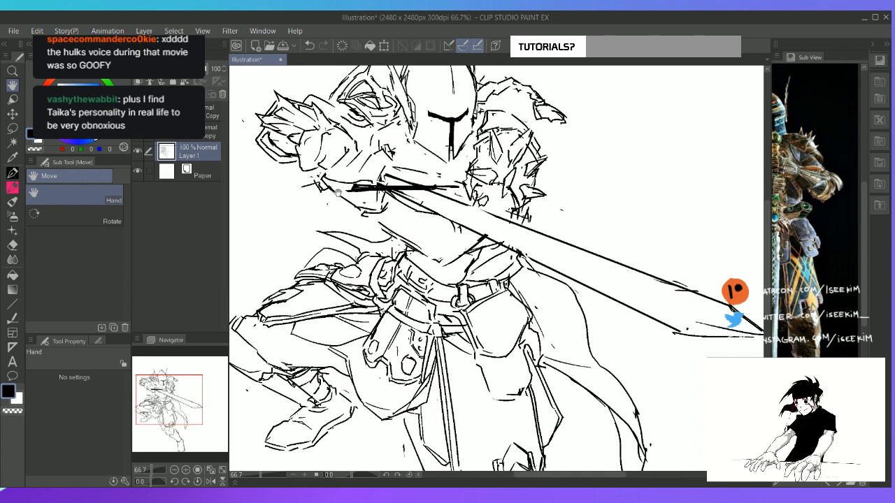
key("e")
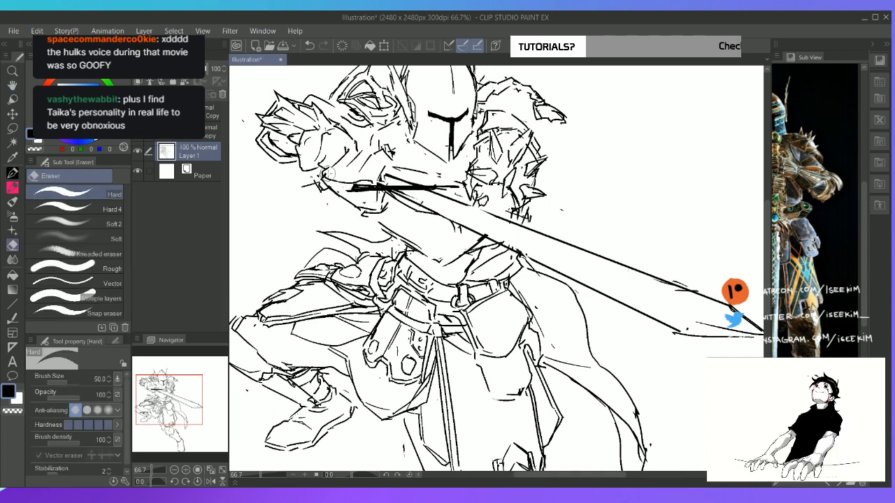
key("p")
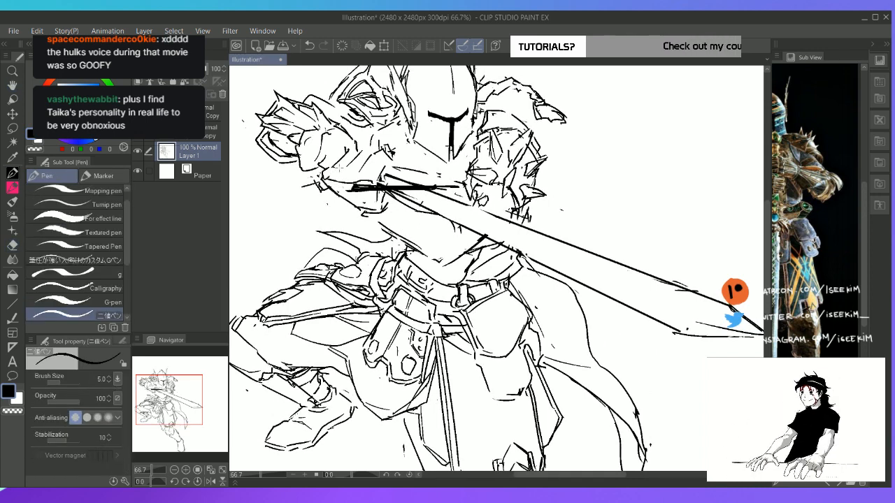
mouse_move(340, 168)
left_mouse_down()
mouse_move(330, 185)
mouse_move(345, 178)
mouse_move(341, 187)
left_mouse_up()
key("e")
key("p")
key("e")
key("p")
mouse_move(353, 181)
left_mouse_down()
mouse_move(343, 188)
mouse_move(358, 177)
mouse_move(370, 182)
mouse_move(360, 187)
left_mouse_up()
key("e")
key("p")
key("e")
key("p")
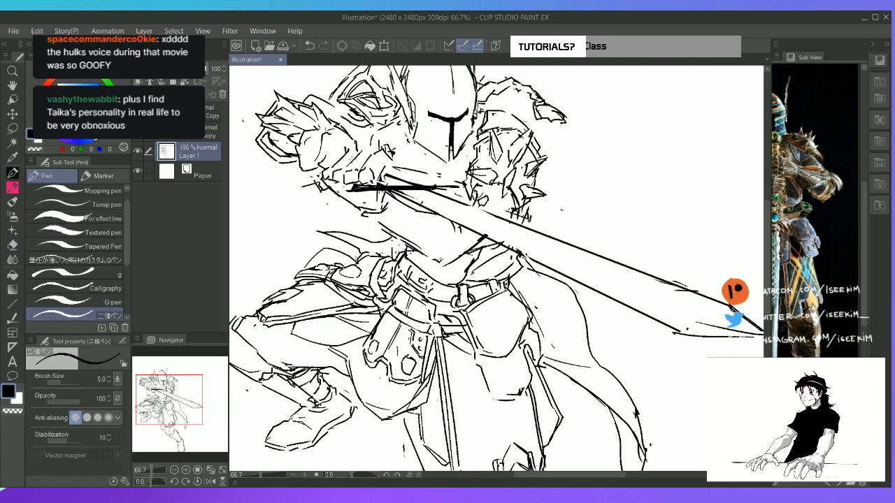
Sketch the gauntlet's bent, segmented fingers wrapping around the sword grip, erasing rough lines between them
key("e")
mouse_move(355, 150)
left_mouse_down()
mouse_move(341, 156)
mouse_move(368, 160)
mouse_move(362, 165)
mouse_move(325, 178)
mouse_move(330, 191)
mouse_move(359, 177)
mouse_move(327, 191)
mouse_move(345, 178)
mouse_move(341, 186)
left_mouse_up()
key("r")
key("p")
key("e")
key("p")
key("e")
key("p")
key("e")
key("p")
key("e")
key("p")
mouse_move(365, 172)
left_mouse_down()
mouse_move(350, 187)
mouse_move(354, 179)
left_mouse_up()
key("e")
key("p")
left_click_drag(355, 173, 370, 172)
mouse_move(369, 169)
left_mouse_down()
mouse_move(372, 184)
mouse_move(386, 183)
left_mouse_up()
key("asciicircum")
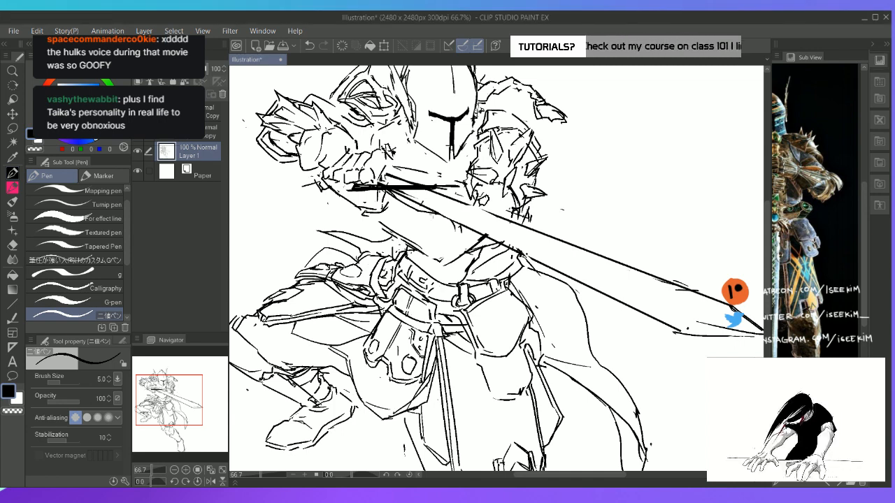
Define the outer contour of the fist's fingers and erase the stray lines between the fist and the shoulder
key("r")
left_click_drag(421, 99, 680, 294)
key("space")
mouse_move(665, 190)
left_mouse_down()
mouse_move(557, 205)
mouse_move(529, 230)
mouse_move(537, 240)
mouse_move(563, 203)
left_mouse_up()
key("e")
key("p")
key("e")
key("p")
key("e")
key("p")
key("r")
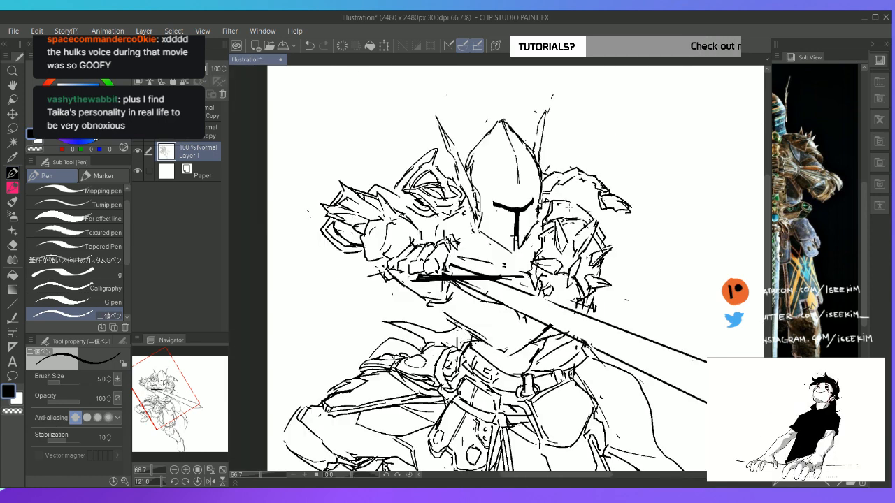
mouse_move(407, 243)
left_mouse_down()
mouse_move(410, 251)
mouse_move(420, 239)
left_mouse_up()
key("e")
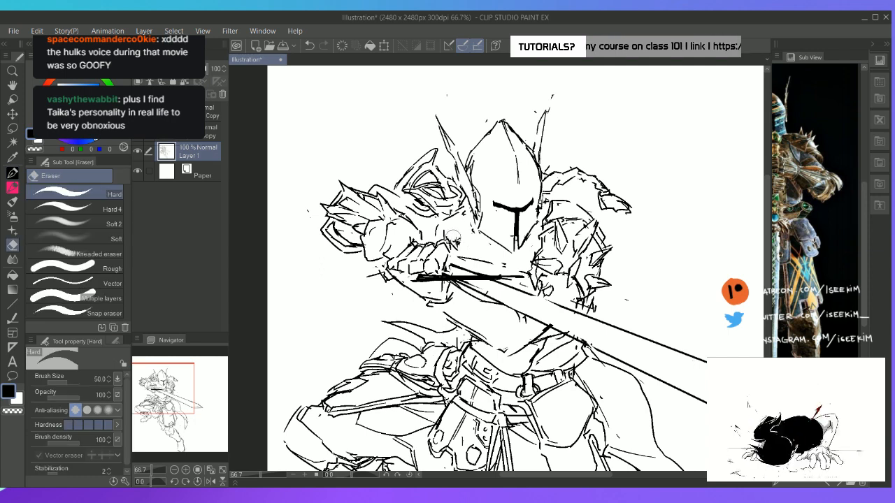
left_click_drag(447, 220, 461, 215)
key("p")
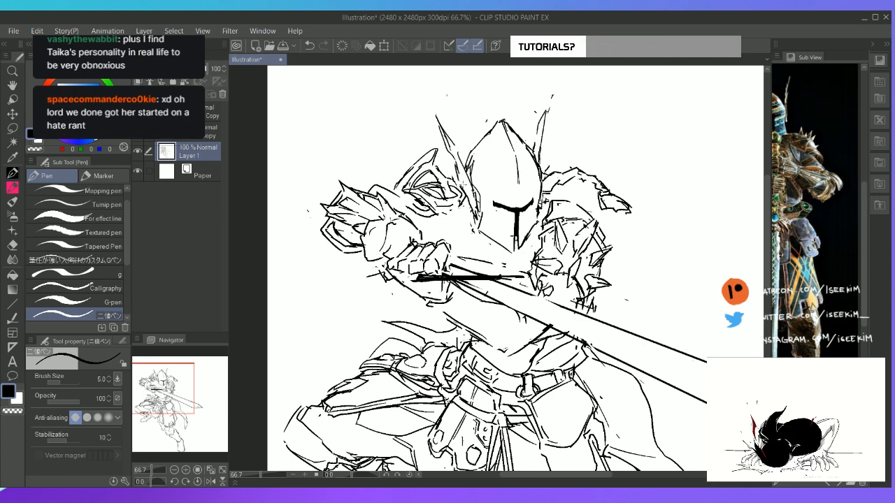
Redraw the lower and inner edges of the pauldron above the sword hand with short overlapping plate lines
key("e")
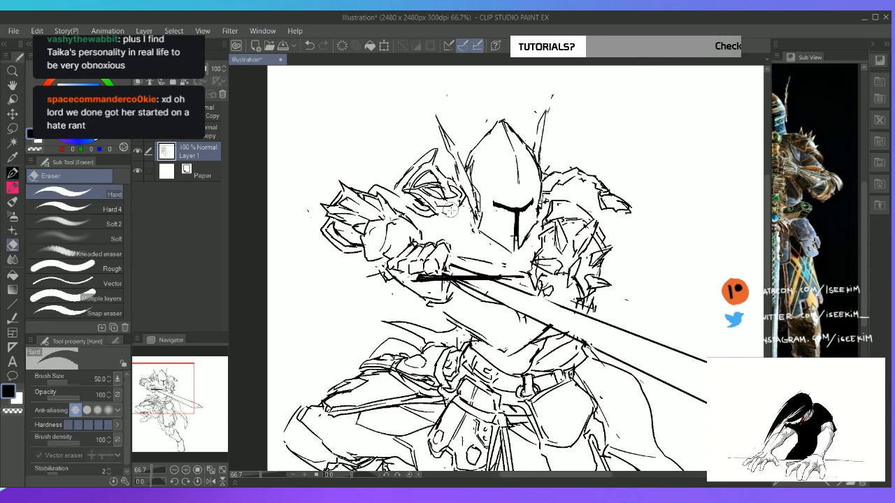
key("p")
key("e")
key("p")
mouse_move(439, 202)
left_mouse_down()
mouse_move(431, 214)
mouse_move(447, 208)
mouse_move(437, 203)
left_mouse_up()
key("e")
key("p")
mouse_move(432, 202)
left_mouse_down()
mouse_move(465, 207)
mouse_move(464, 195)
mouse_move(465, 214)
mouse_move(447, 213)
left_mouse_up()
key("e")
key("p")
key("e")
key("p")
left_click_drag(454, 207, 436, 220)
left_click_drag(455, 206, 449, 215)
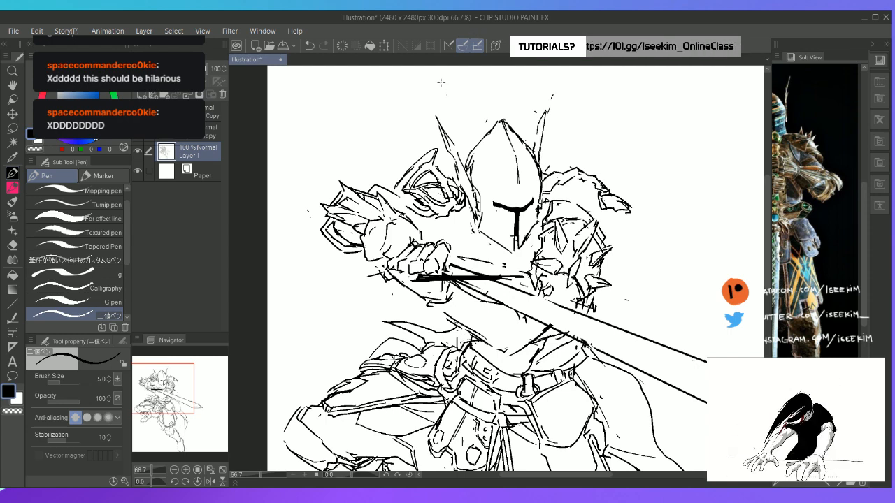
Sketch jagged, layered plates on the upper arm between the spiked elbow guard and the pauldron
key("space")
left_click_drag(389, 202, 433, 213)
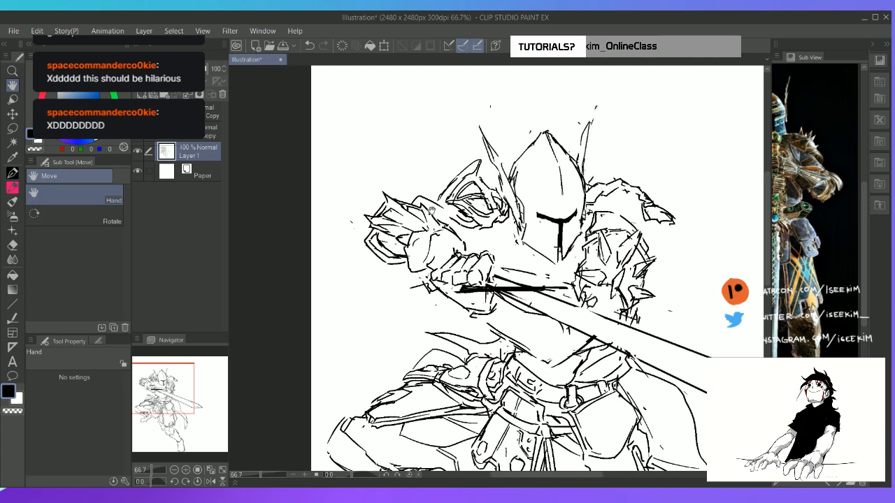
key("e")
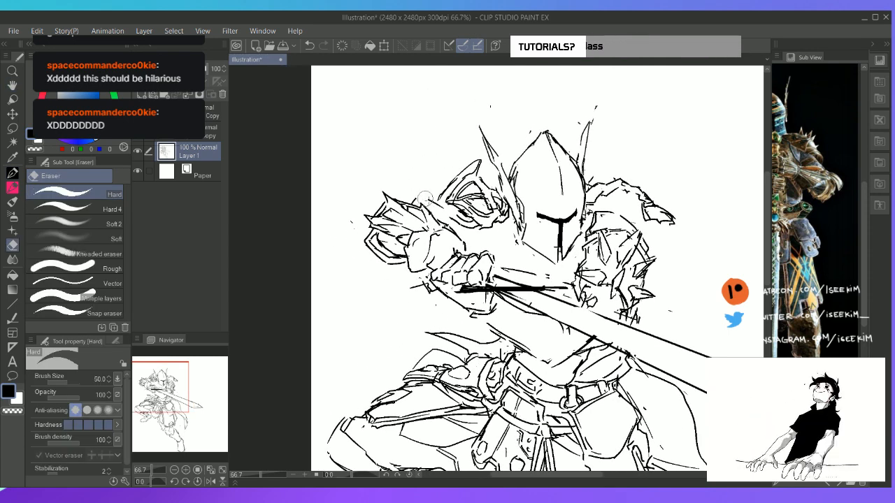
key("p")
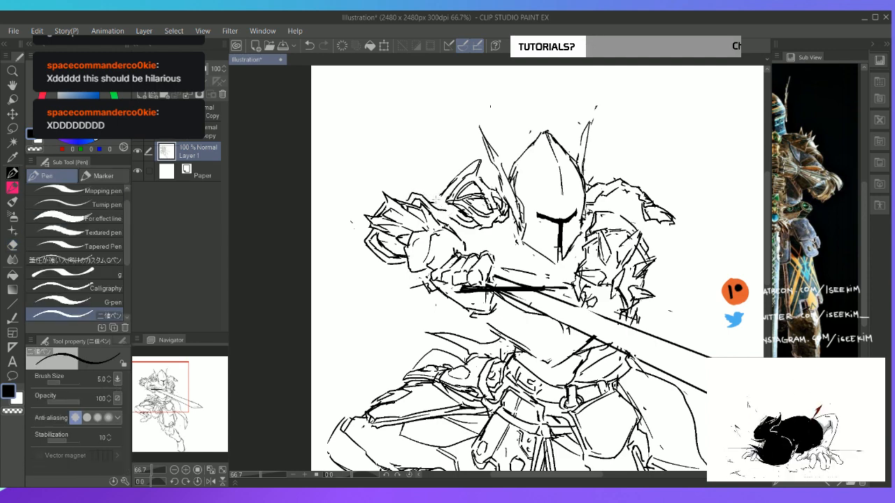
mouse_move(428, 195)
left_mouse_down()
mouse_move(453, 211)
mouse_move(434, 222)
mouse_move(455, 221)
mouse_move(432, 258)
mouse_move(422, 234)
mouse_move(442, 230)
left_mouse_up()
key("e")
key("p")
key("e")
key("p")
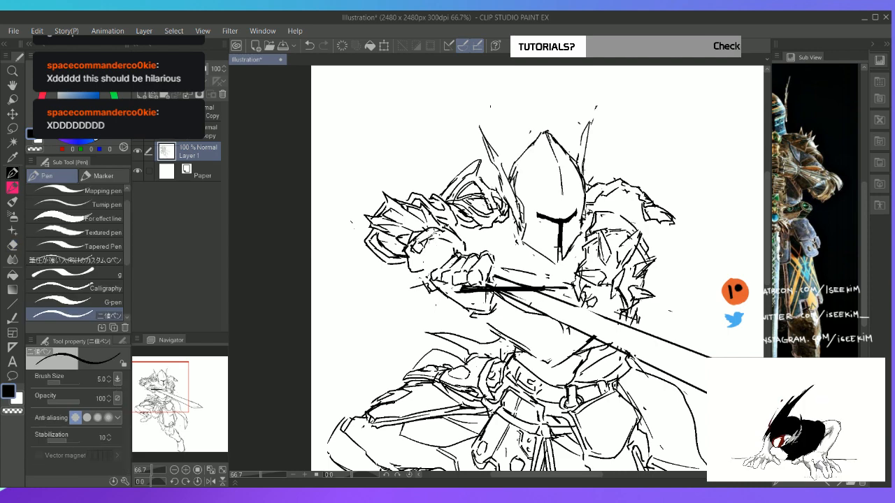
Sketch small rounded plates on the back of the sword hand's gauntlet
mouse_move(431, 249)
left_mouse_down()
mouse_move(436, 240)
mouse_move(441, 249)
mouse_move(449, 242)
mouse_move(417, 253)
left_mouse_up()
key("e")
key("p")
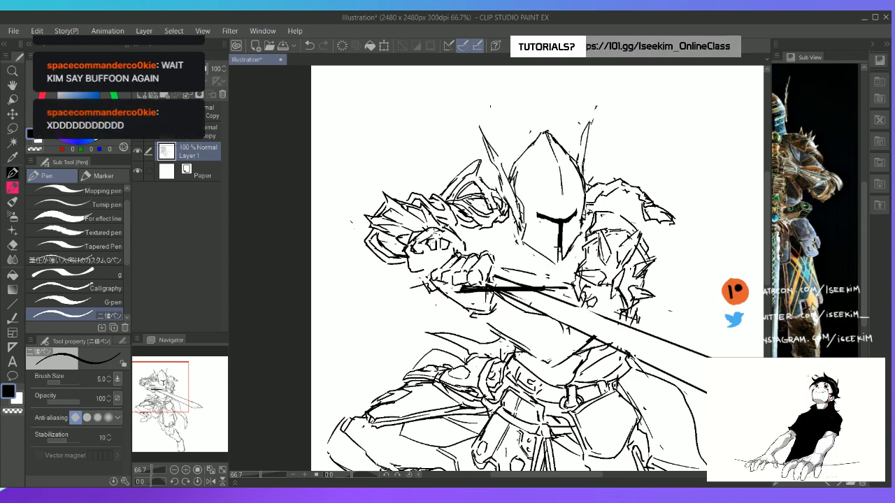
Erase the small rounded plates from the gauntlet and rework the wrist contour behind the fingers
key("space")
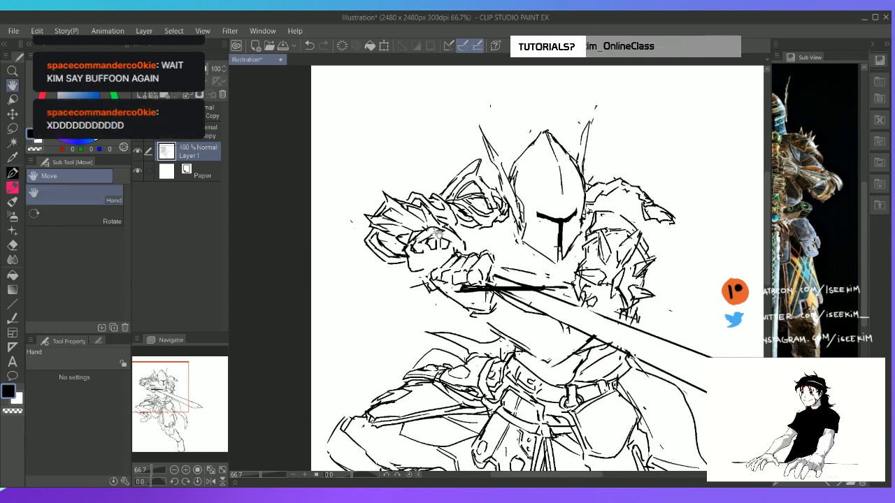
key("e")
mouse_move(415, 264)
left_mouse_down()
mouse_move(408, 224)
mouse_move(417, 221)
mouse_move(403, 237)
mouse_move(419, 240)
mouse_move(419, 212)
mouse_move(424, 250)
mouse_move(461, 219)
left_mouse_up()
key("p")
key("e")
key("p")
key("e")
key("p")
key("e")
key("p")
key("e")
key("p")
key("e")
key("p")
key("e")
key("p")
Sketch angular, overlapping edges where the gauntlet meets the spiked arm armour
left_click_drag(451, 214, 443, 226)
left_click_drag(451, 210, 469, 227)
left_click_drag(465, 219, 472, 237)
key("e")
key("p")
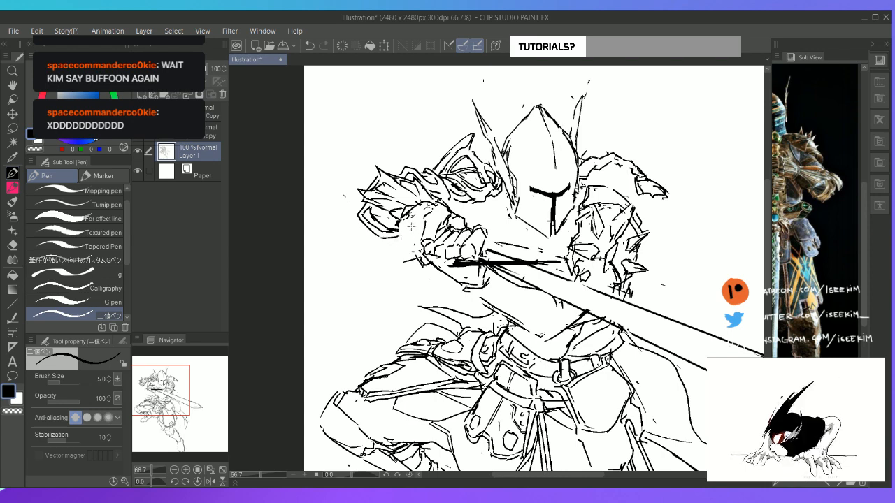
Sketch segmented plates across the back of the gauntlet behind the fingers and tidy their edges
key("alt+Tab")
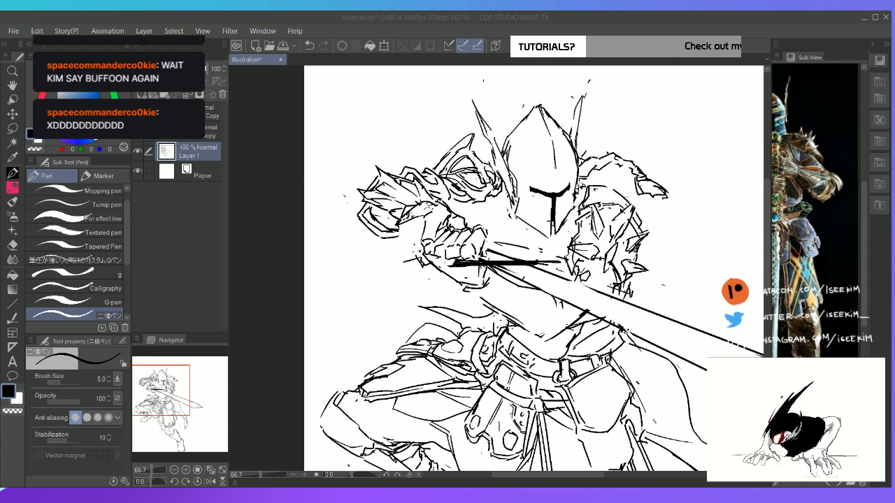
left_click(214, 158)
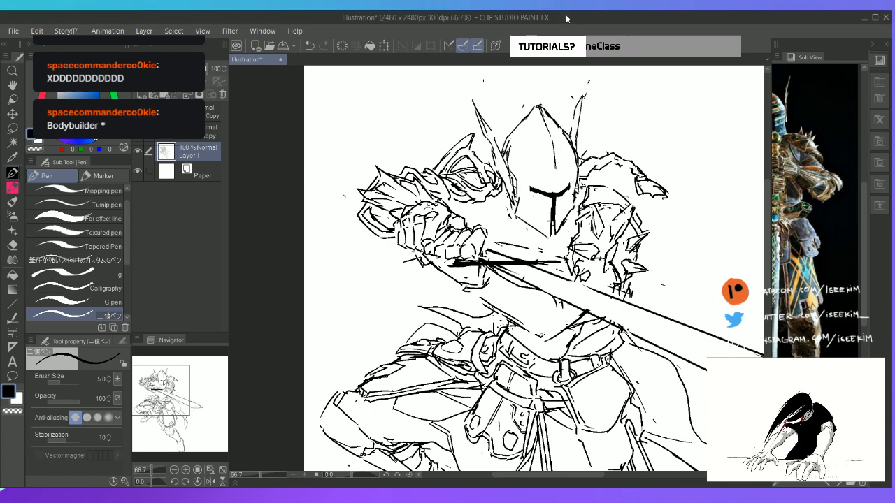
mouse_move(395, 212)
left_mouse_down()
mouse_move(374, 202)
mouse_move(385, 204)
left_mouse_up()
key("e")
key("p")
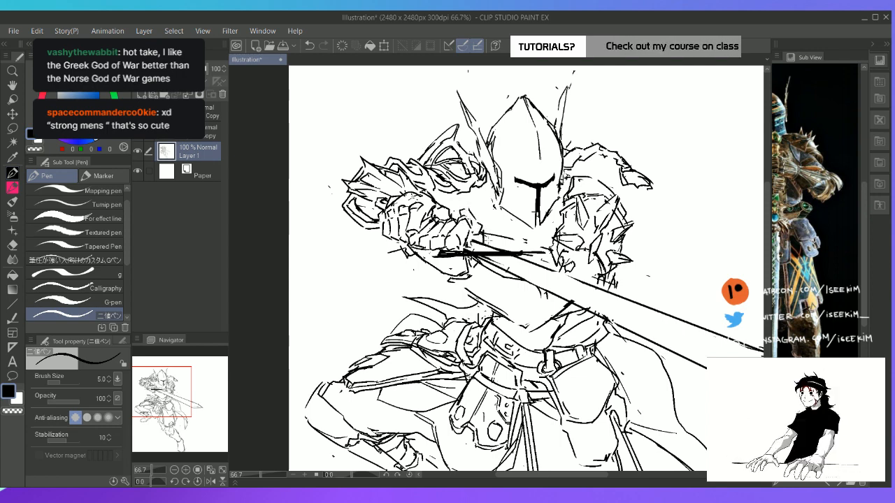
key("e")
key("p")
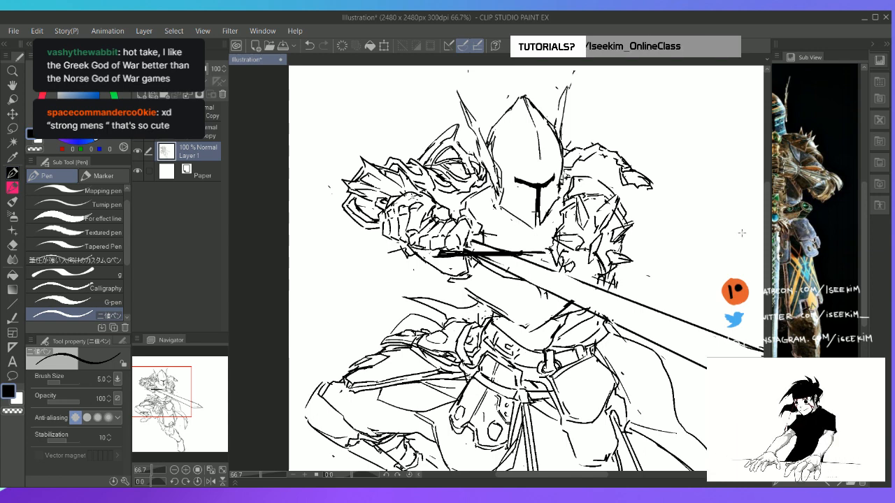
Show the full armour in the reference, sketch the upper chest contour beneath the helmet, and redraw the far arm guard's inner edge
left_click_drag(840, 211, 878, 224)
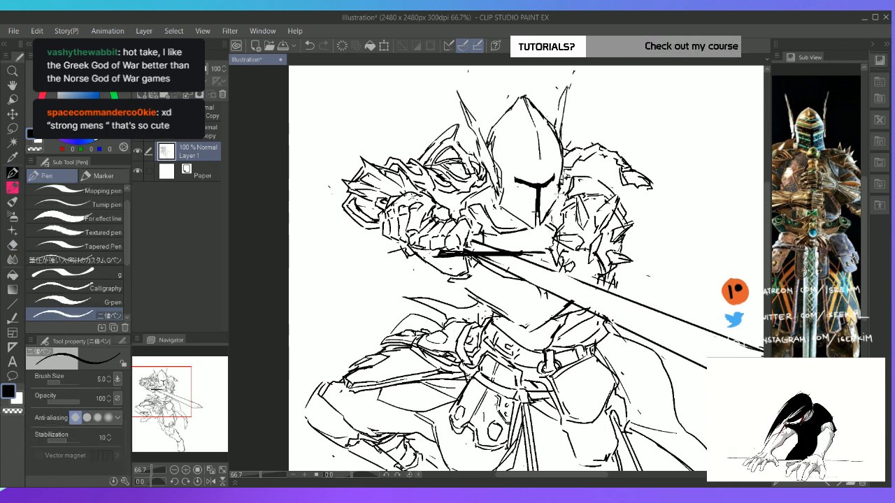
key("e")
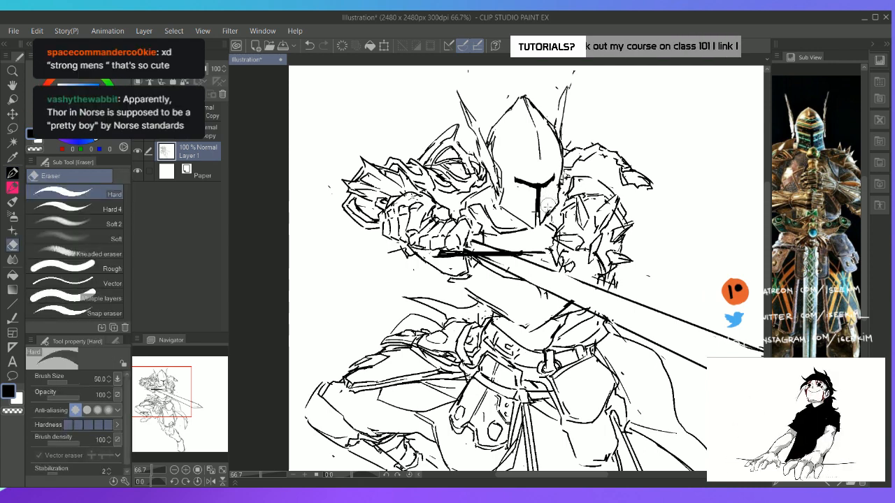
key("p")
mouse_move(561, 205)
left_mouse_down()
mouse_move(547, 245)
mouse_move(554, 228)
left_mouse_up()
key("e")
key("p")
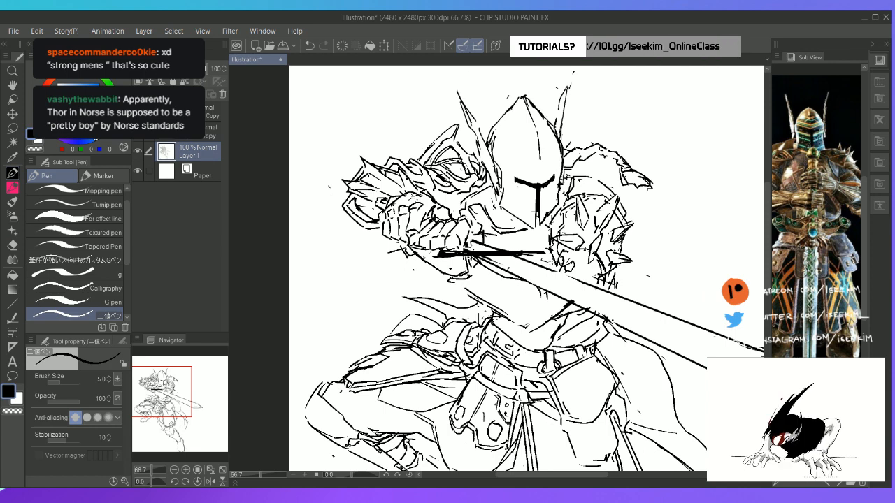
Add contour marks to the lower part of the far arm guard and erase the spiky strokes beneath it
key("e")
key("p")
mouse_move(551, 266)
left_mouse_down()
mouse_move(571, 253)
mouse_move(551, 269)
left_mouse_up()
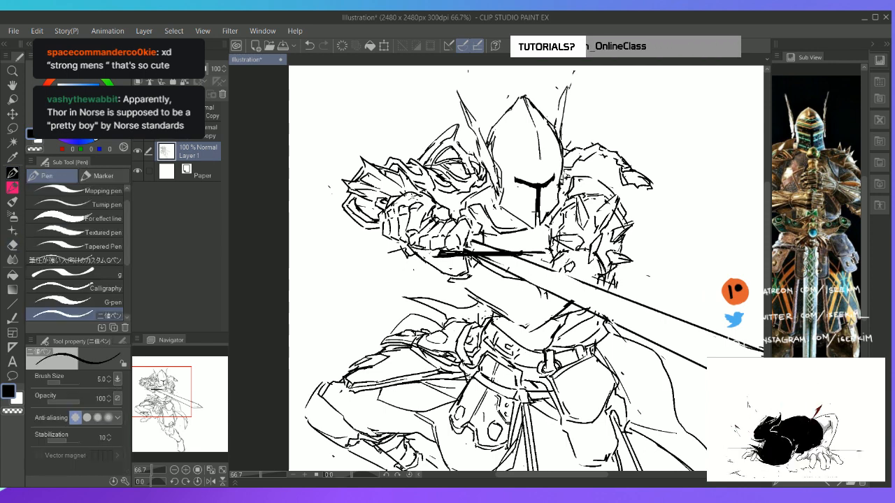
key("e")
left_click_drag(610, 274, 615, 279)
key("p")
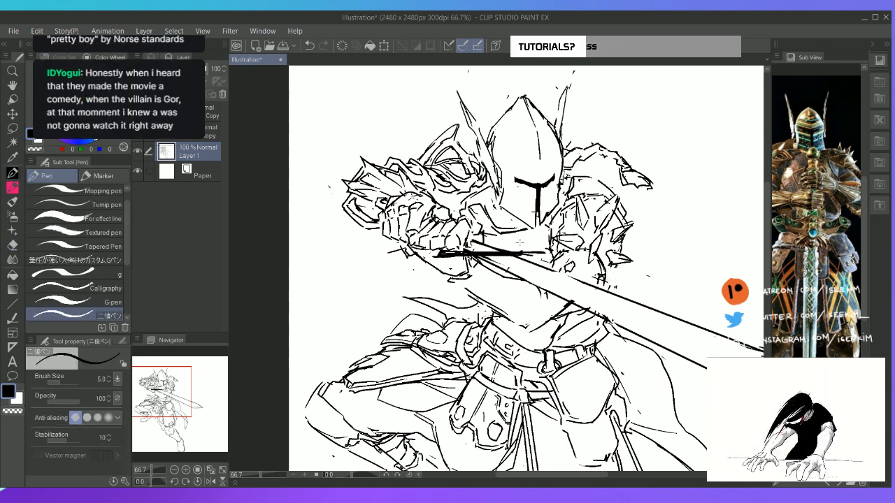
Sketch the chest armour's collar edge between the helmet and the fist, undoing the last stroke
mouse_move(504, 196)
left_mouse_down()
mouse_move(496, 215)
mouse_move(488, 206)
left_mouse_up()
mouse_move(488, 210)
left_mouse_down()
mouse_move(498, 223)
mouse_move(499, 213)
mouse_move(519, 224)
mouse_move(507, 222)
mouse_move(532, 219)
mouse_move(466, 208)
left_mouse_up()
key("ctrl+z")
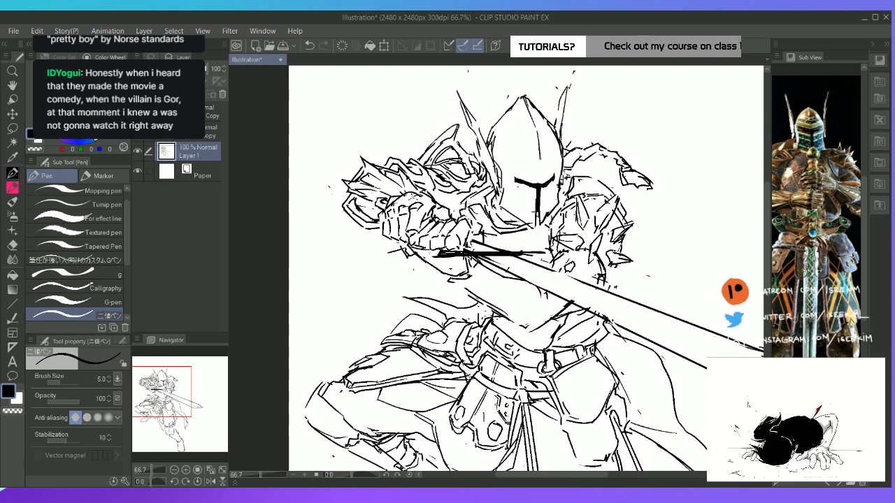
Show the chest armour in the reference and sketch the collar and shoulder plate edges between the raised arm and the helmet
left_click_drag(800, 187, 839, 204)
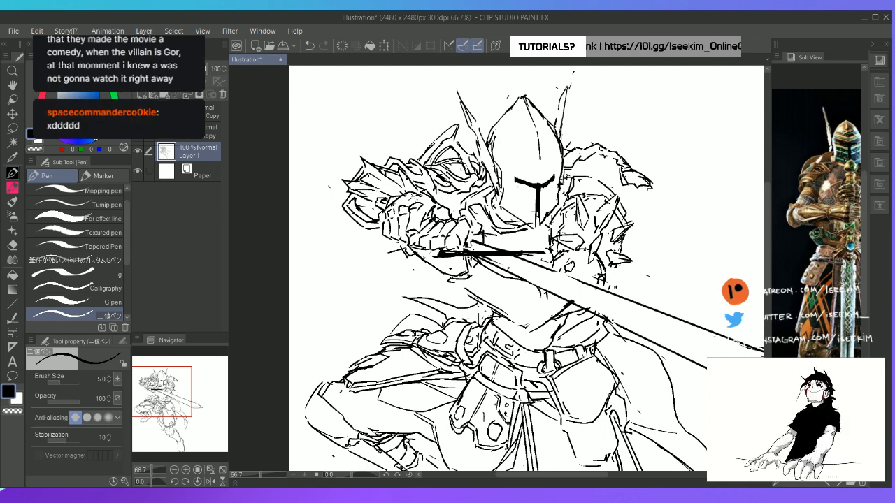
mouse_move(437, 187)
left_mouse_down()
mouse_move(444, 205)
mouse_move(459, 205)
left_mouse_up()
left_click_drag(453, 204, 472, 215)
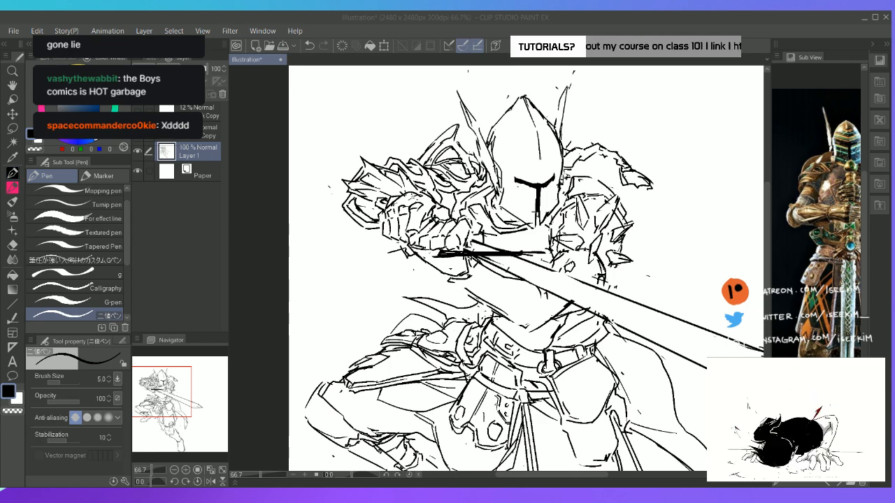
key("space")
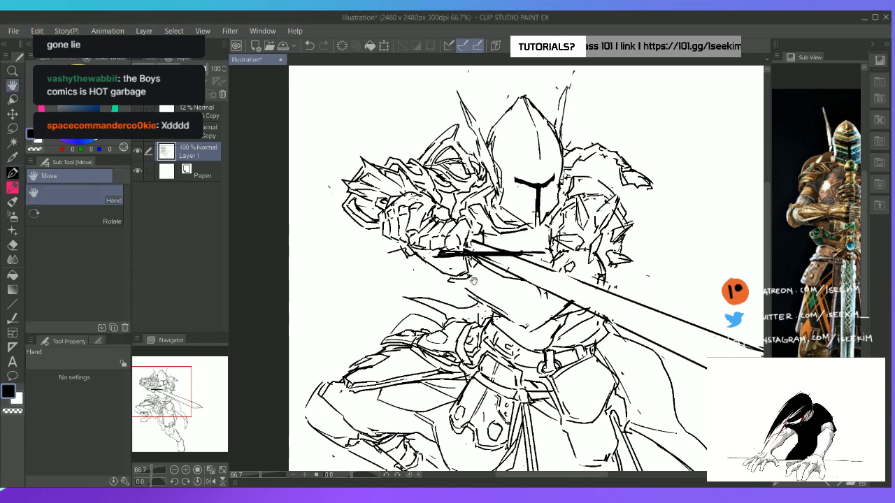
left_click_drag(473, 281, 408, 251)
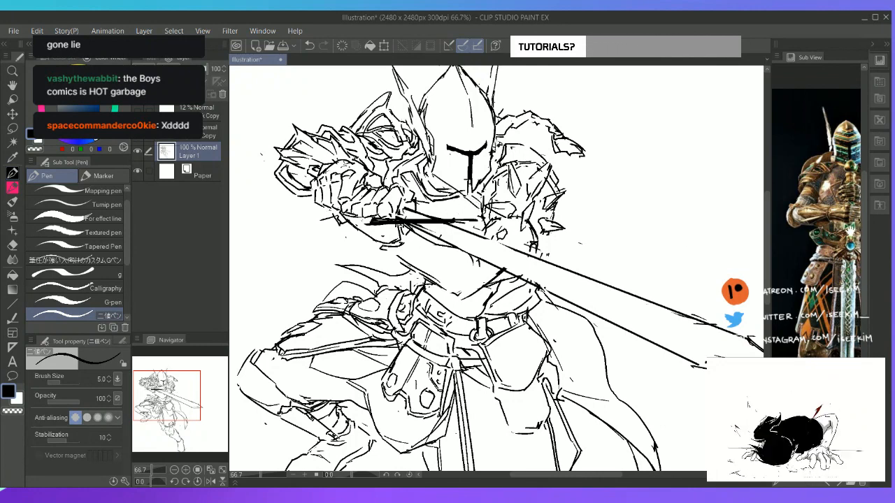
left_click_drag(850, 231, 800, 237)
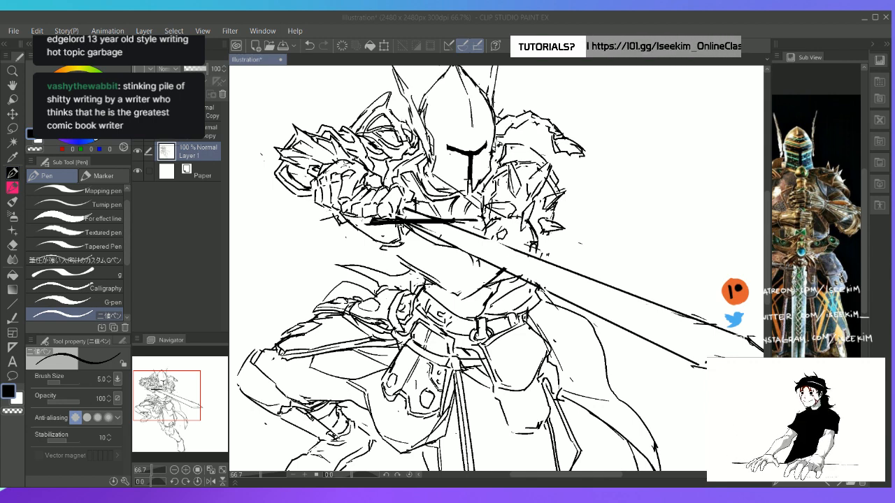
left_click(520, 16)
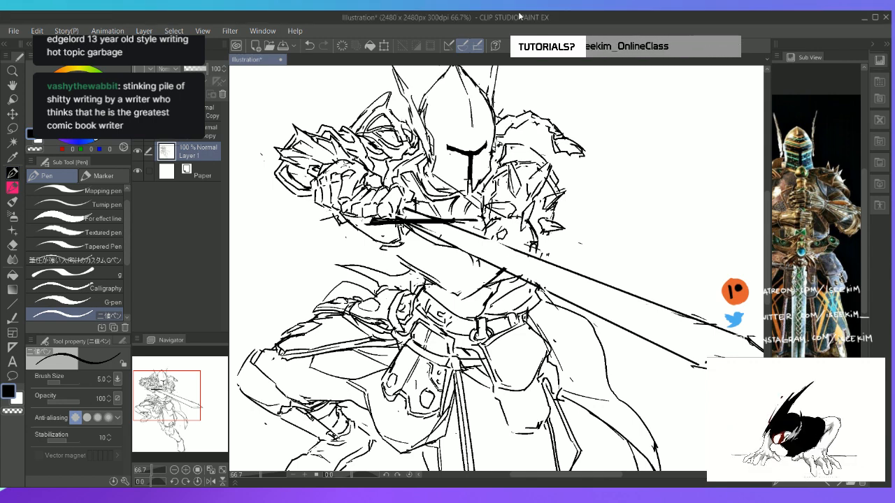
Redraw the torso's outer edge below the fist and sketch the inner plate contours running down to the belt
key("space")
left_click_drag(412, 255, 378, 243)
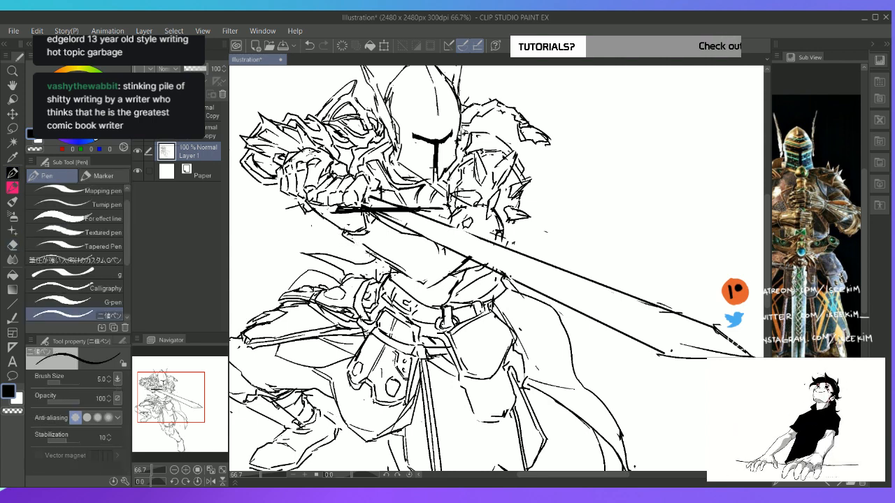
key("e")
mouse_move(365, 245)
left_mouse_down()
mouse_move(400, 268)
mouse_move(375, 256)
mouse_move(376, 266)
left_mouse_up()
key("p")
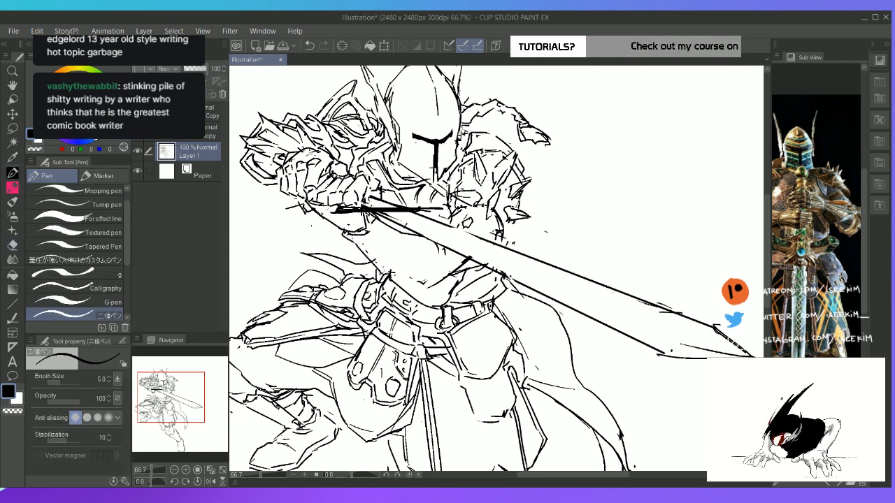
key("e")
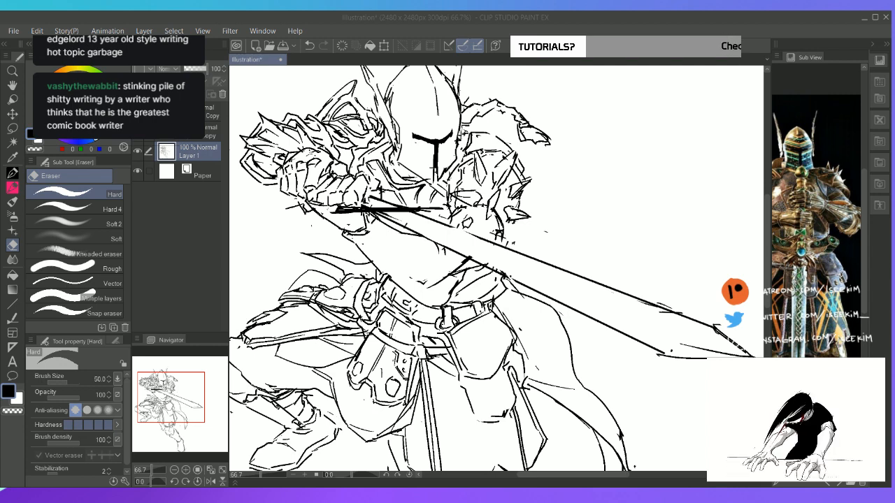
key("p")
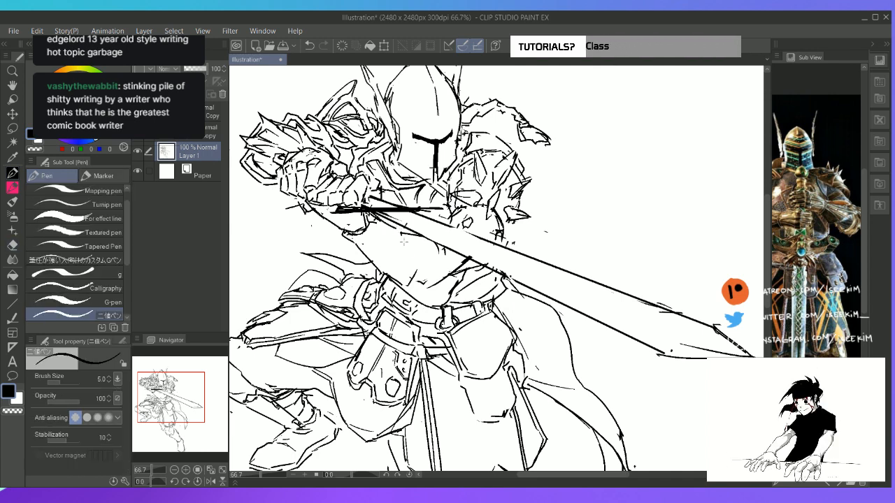
left_click_drag(403, 233, 417, 280)
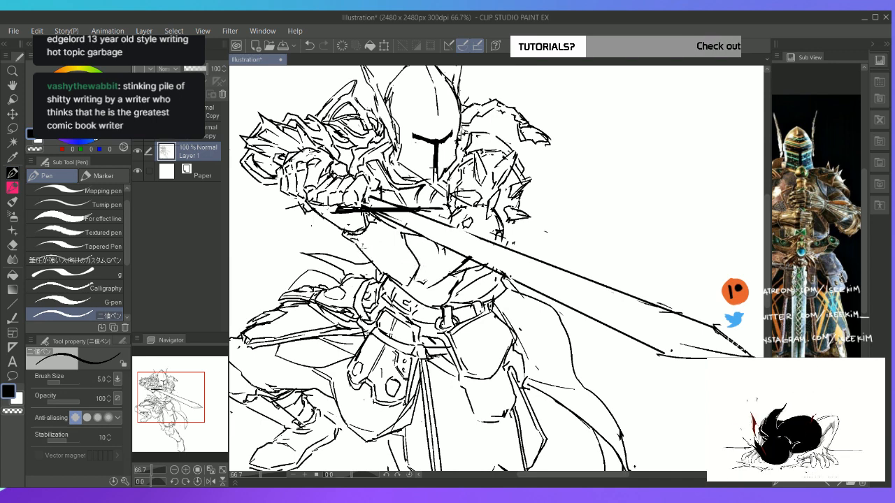
key("e")
key("p")
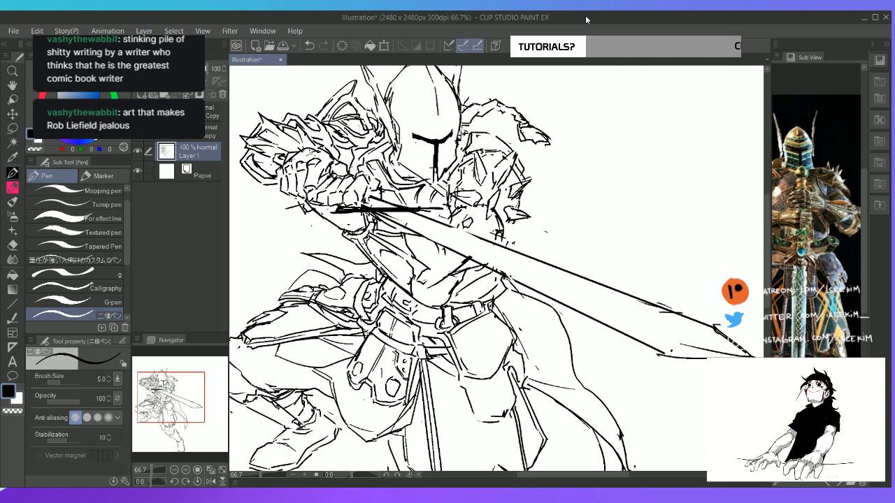
Turn the canvas counterclockwise and redraw the outer spikes on the far arm's spiked guard
key("r")
left_click_drag(528, 206, 489, 199)
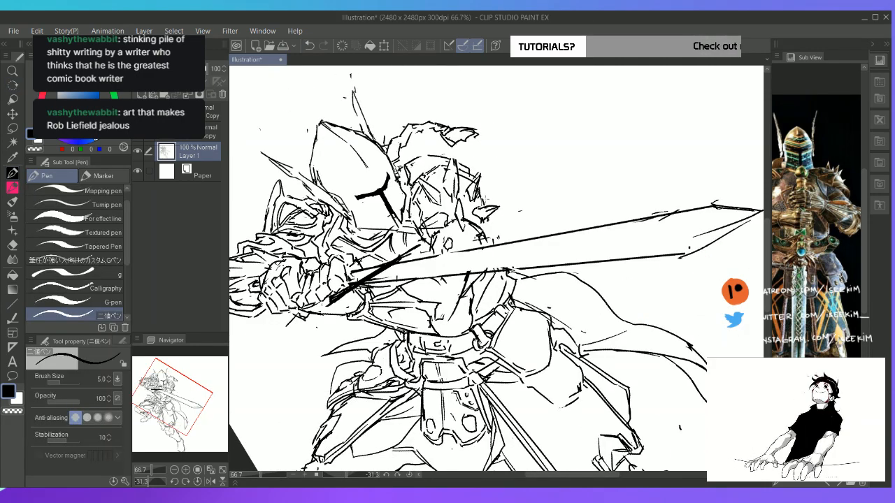
key("e")
key("p")
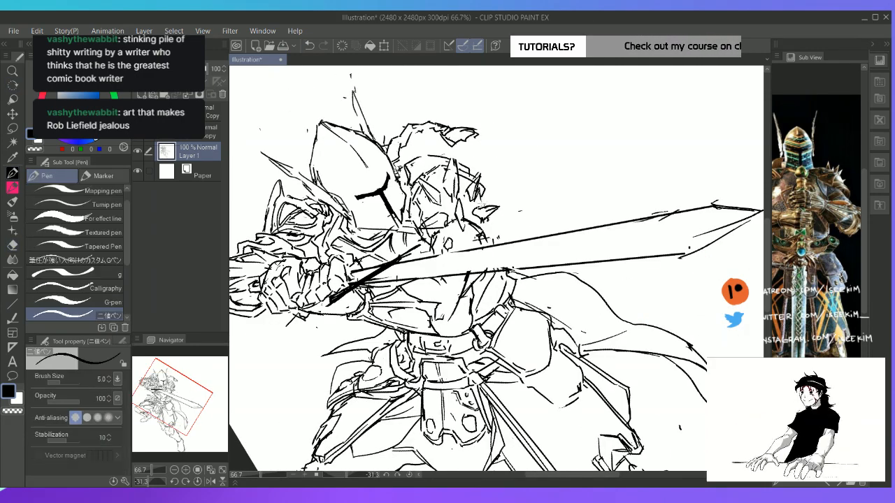
key("e")
mouse_move(486, 222)
left_mouse_down()
mouse_move(476, 211)
mouse_move(495, 208)
left_mouse_up()
key("p")
mouse_move(495, 208)
left_mouse_down()
mouse_move(474, 218)
mouse_move(488, 223)
mouse_move(497, 210)
mouse_move(484, 221)
mouse_move(499, 205)
mouse_move(470, 198)
mouse_move(482, 188)
left_mouse_up()
key("e")
key("p")
key("e")
key("p")
mouse_move(473, 188)
left_mouse_down()
mouse_move(484, 169)
mouse_move(485, 189)
left_mouse_up()
mouse_move(480, 187)
left_mouse_down()
mouse_move(474, 202)
mouse_move(468, 191)
mouse_move(477, 183)
mouse_move(467, 191)
mouse_move(480, 192)
mouse_move(471, 203)
mouse_move(486, 208)
mouse_move(460, 214)
mouse_move(459, 204)
mouse_move(459, 216)
left_mouse_up()
Clean up and add the lower spikes on the far arm guard, undo the stray strokes, and reset the canvas rotation
key("e")
key("p")
key("ctrl+z")
key("e")
key("p")
mouse_move(456, 217)
left_mouse_down()
mouse_move(463, 230)
mouse_move(467, 197)
mouse_move(464, 228)
mouse_move(467, 216)
left_mouse_up()
key("e")
key("p")
key("e")
key("p")
mouse_move(468, 214)
left_mouse_down()
mouse_move(465, 230)
mouse_move(488, 230)
left_mouse_up()
key("ctrl+z")
key("ctrl+z")
mouse_move(488, 223)
left_mouse_down()
mouse_move(481, 233)
mouse_move(456, 223)
mouse_move(483, 231)
left_mouse_up()
key("ctrl+z")
key("e")
key("p")
key("ctrl+z")
key("ctrl+@")
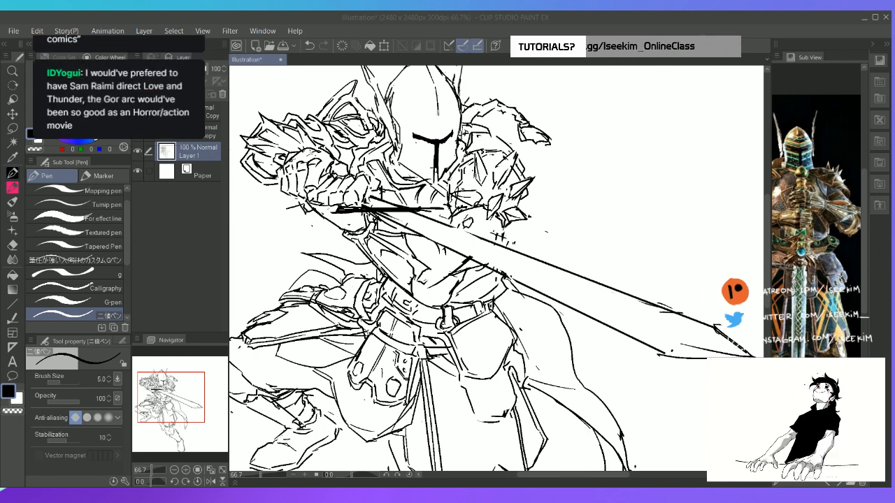
Sketch curved overlapping bands across the torso armour below the sword and tidy their overlaps with the chest plate contour
key("ctrl+0")
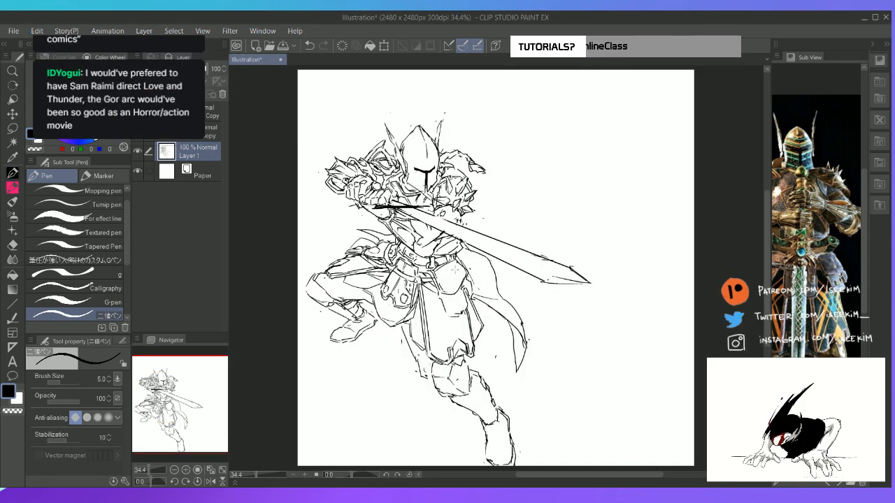
scroll(455, 270, "up", 2)
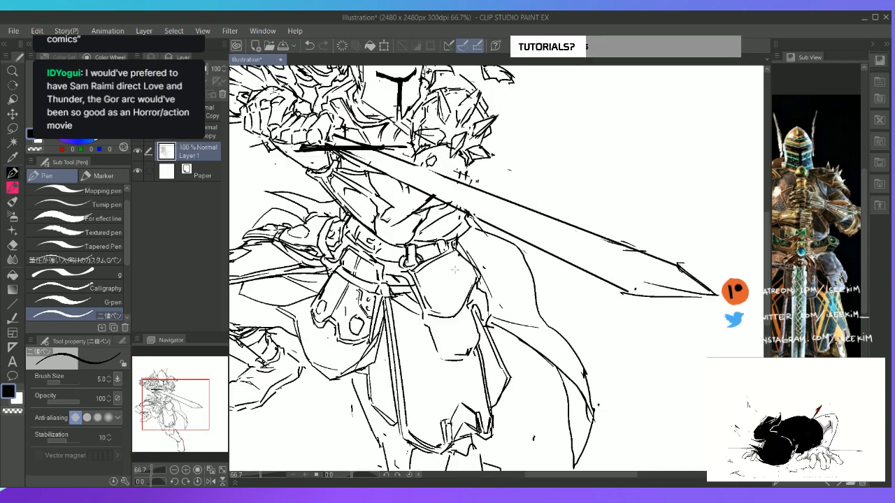
key("space")
left_click_drag(408, 179, 395, 213)
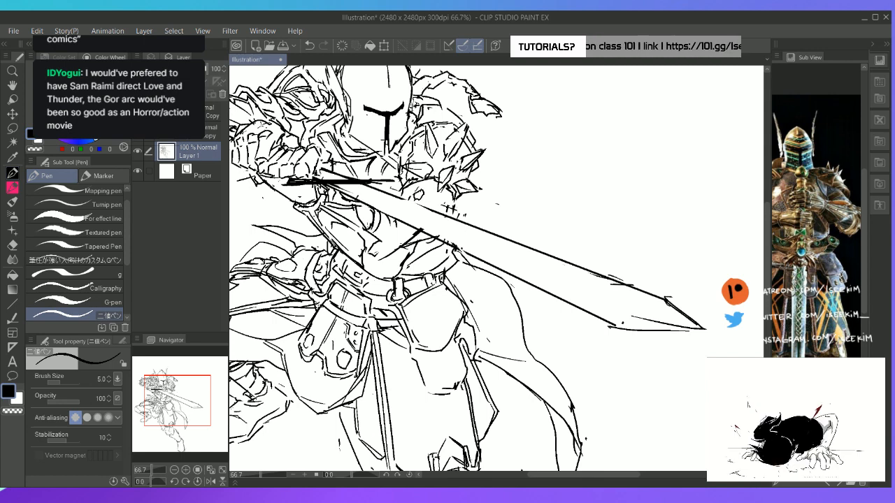
mouse_move(390, 217)
left_mouse_down()
mouse_move(383, 251)
mouse_move(383, 241)
left_mouse_up()
key("ctrl+z")
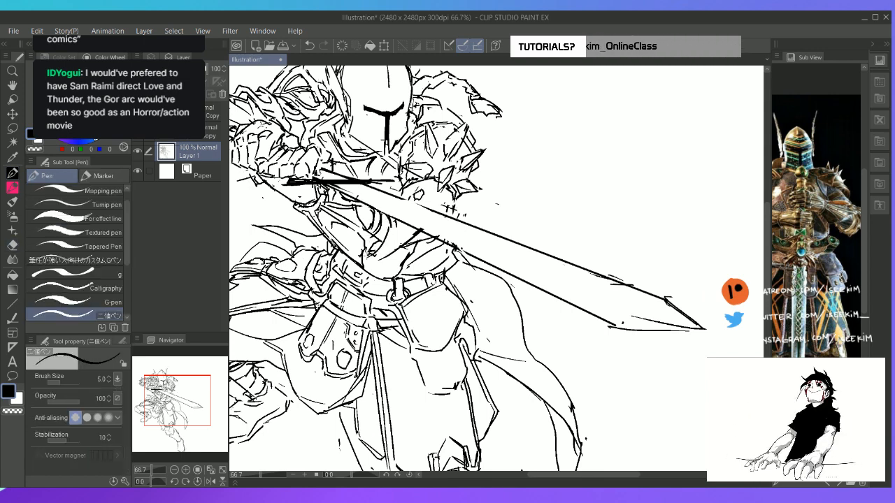
key("e")
key("p")
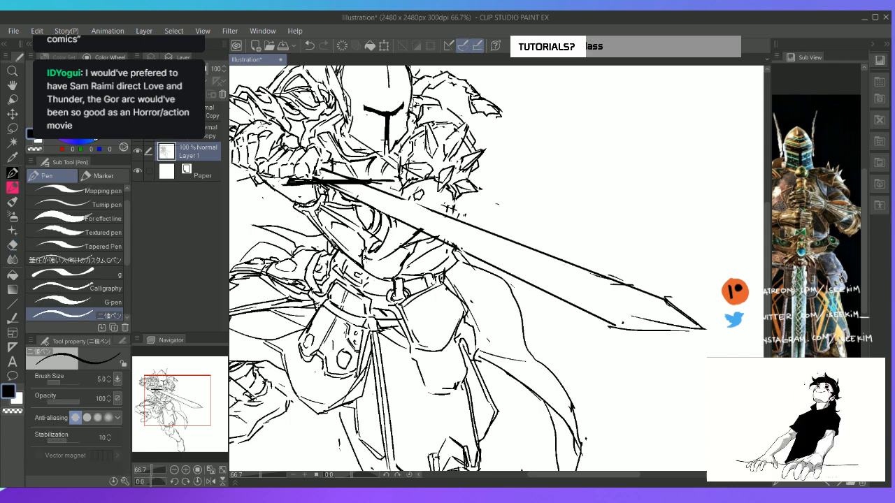
key("e")
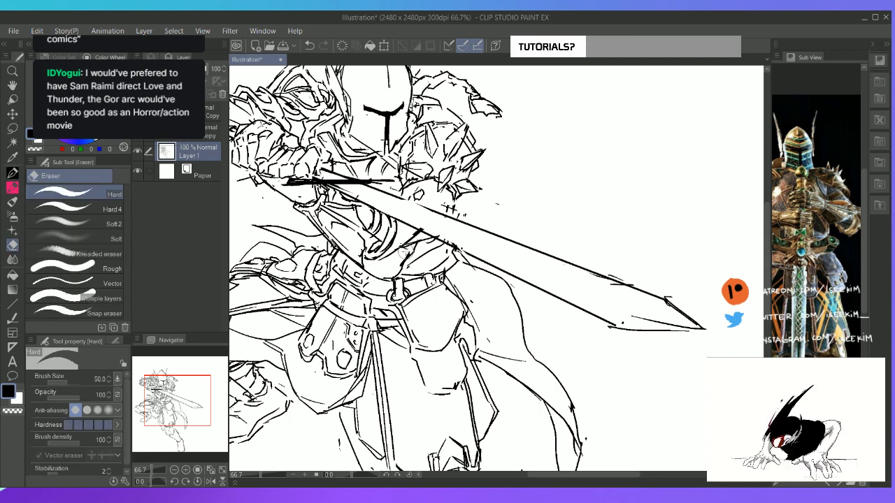
key("p")
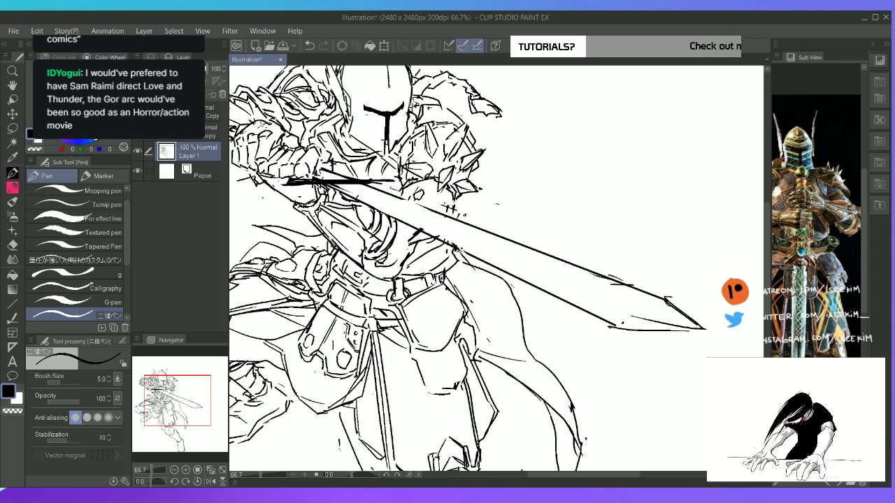
mouse_move(410, 232)
left_mouse_down()
mouse_move(409, 250)
mouse_move(393, 265)
left_mouse_up()
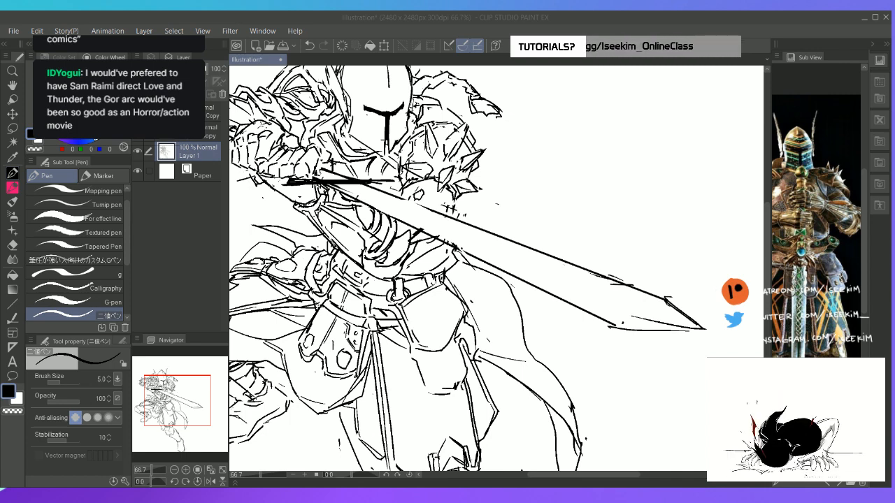
left_click(575, 18)
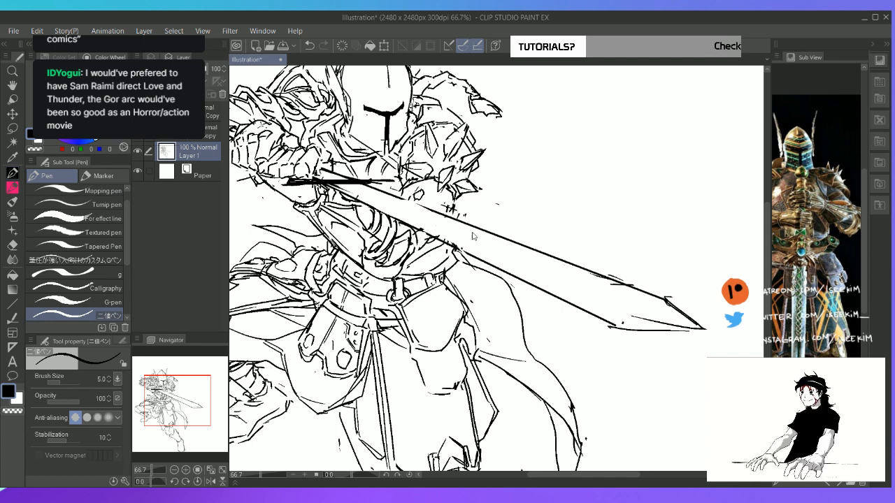
Bring up the curved sword reference, turn the canvas clockwise, and erase the upper edge of the straight blade
key("ctrl+0")
left_click_drag(821, 305, 837, 223)
left_click(839, 483)
left_click(839, 483)
left_click(839, 484)
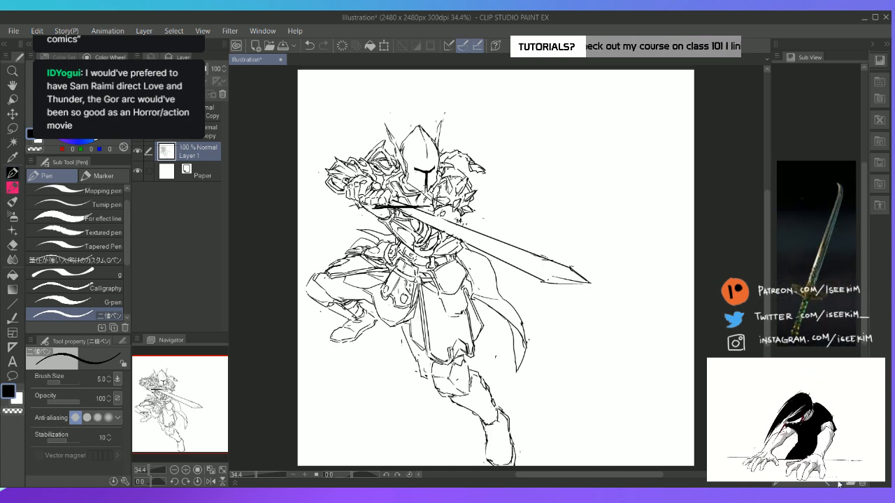
key("r")
mouse_move(577, 196)
left_mouse_down()
mouse_move(649, 249)
mouse_move(647, 262)
left_mouse_up()
key("e")
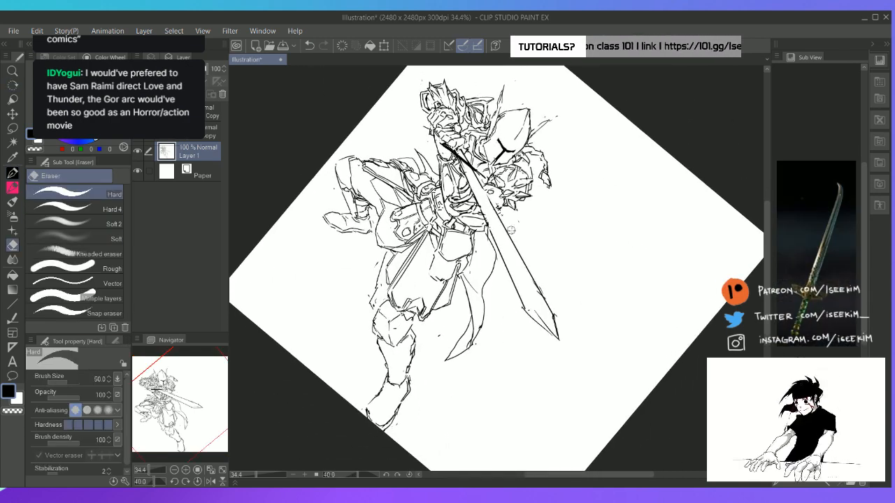
left_click_drag(506, 234, 554, 318)
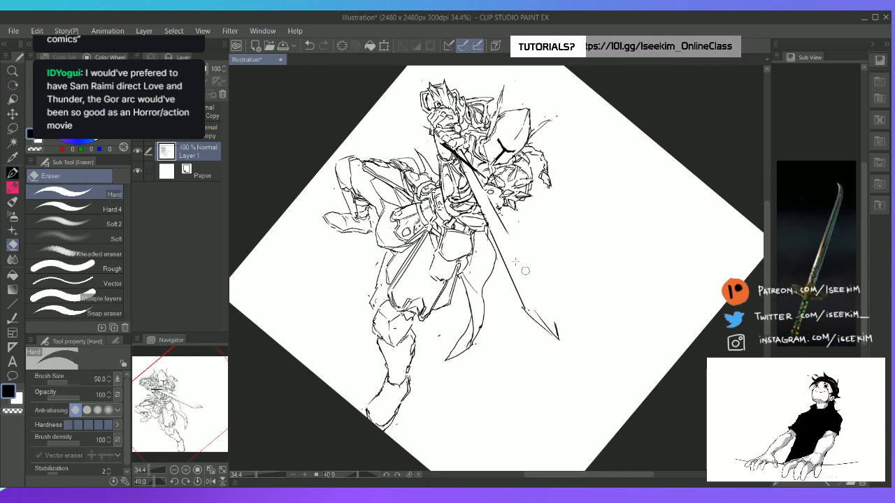
Draw a curved upper edge for the blade and sweep its lower edge outward toward the tip
key("p")
mouse_move(484, 195)
left_mouse_down()
mouse_move(551, 314)
mouse_move(575, 328)
mouse_move(563, 338)
left_mouse_up()
key("e")
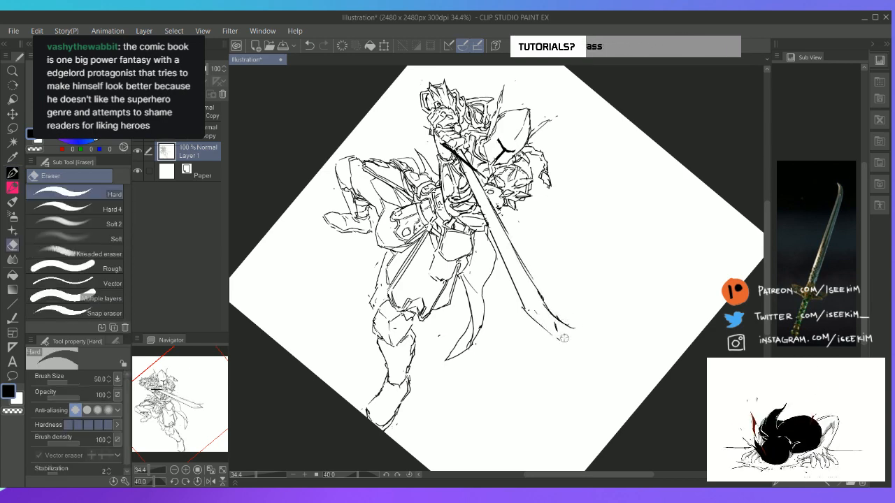
key("p")
mouse_move(522, 308)
left_mouse_down()
mouse_move(563, 333)
mouse_move(586, 329)
left_mouse_up()
Erase the rough lines near the blade's end, draw its upturned hooked tip, and reset the canvas rotation
key("e")
left_click_drag(538, 295, 559, 321)
key("p")
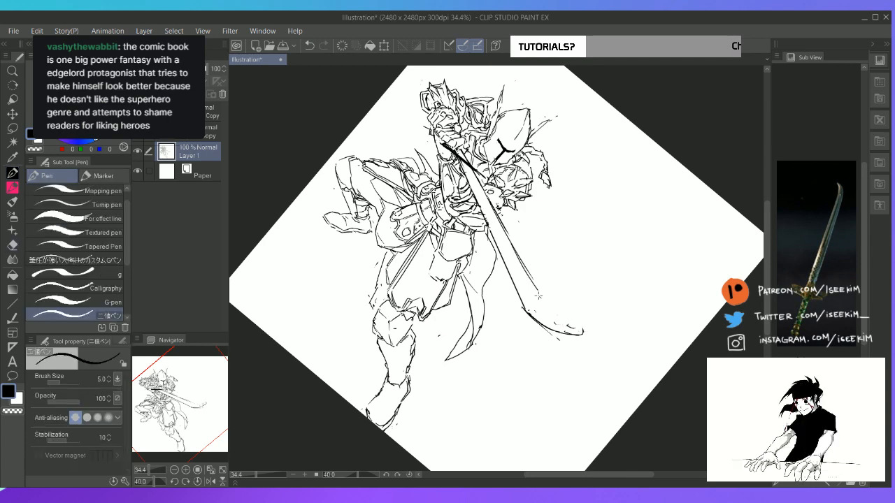
mouse_move(535, 286)
left_mouse_down()
mouse_move(568, 320)
mouse_move(546, 301)
mouse_move(576, 322)
mouse_move(585, 314)
mouse_move(584, 332)
left_mouse_up()
key("e")
key("p")
key("ctrl+at")
key("e")
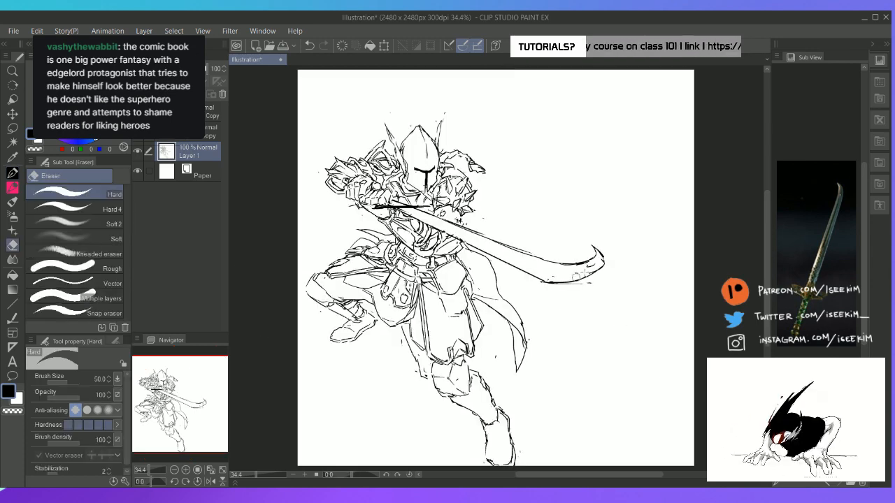
Clean up the hooked tip and redraw the blade's lower edge as one smooth curve, checking the sword with the canvas upright
left_click_drag(588, 267, 603, 258)
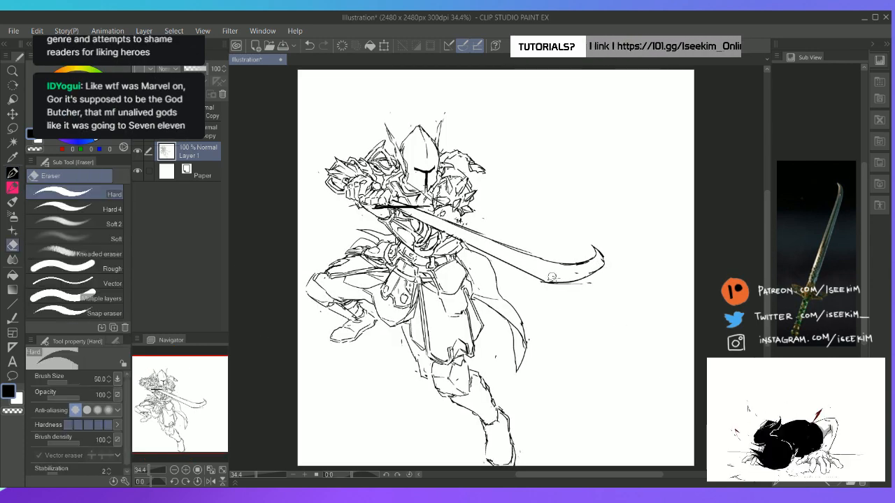
mouse_move(560, 281)
left_mouse_down()
mouse_move(528, 273)
mouse_move(573, 280)
mouse_move(533, 329)
mouse_move(549, 349)
left_mouse_up()
key("p")
key("r")
key("e")
key("p")
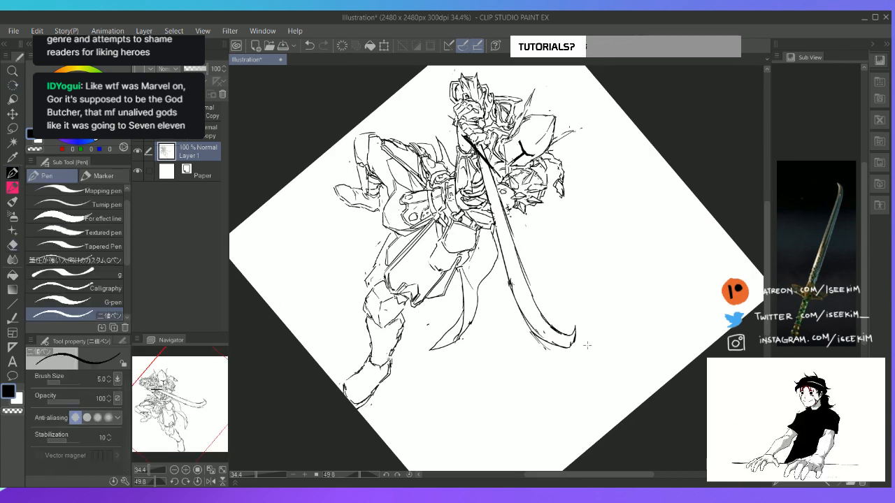
key("ctrl+at")
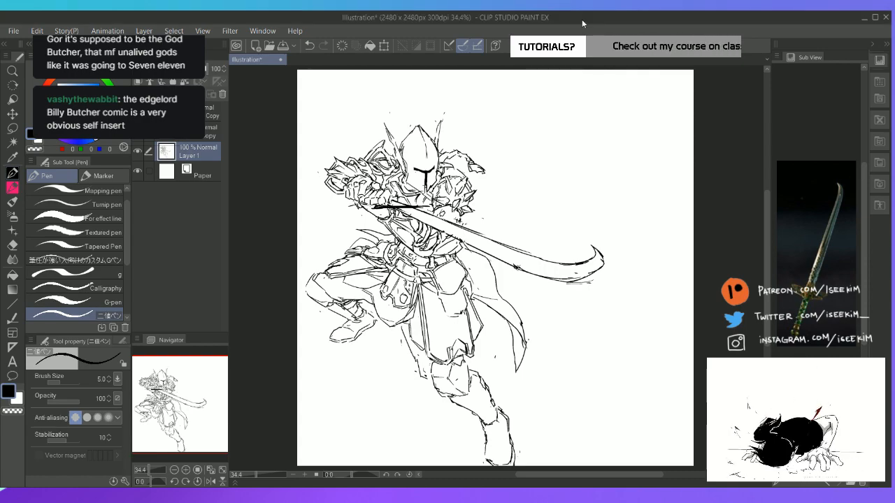
Try to sketch an inner contour line along the blade just beyond the crossguard
key("ctrl+plus")
key("r")
mouse_move(568, 178)
left_mouse_down()
mouse_move(615, 228)
mouse_move(566, 274)
mouse_move(489, 283)
left_mouse_up()
key("e")
key("space")
key("p")
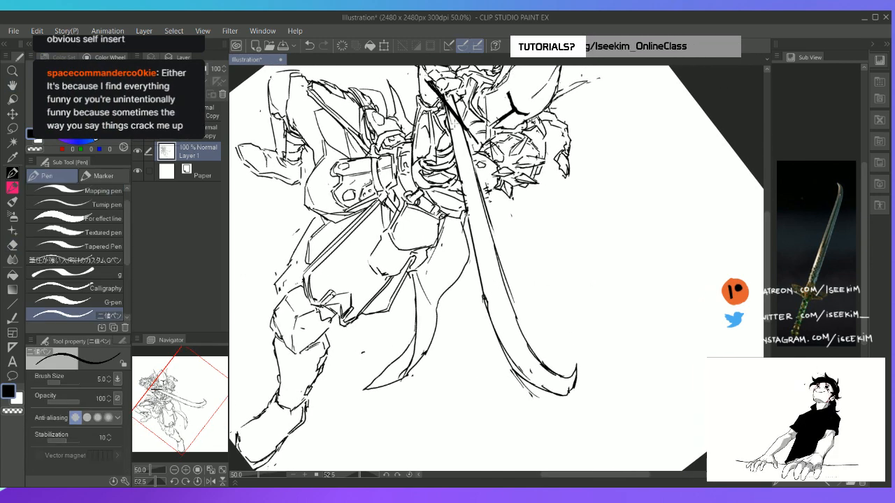
left_click_drag(453, 117, 470, 183)
key("ctrl+z")
left_click_drag(453, 115, 481, 206)
key("ctrl+z")
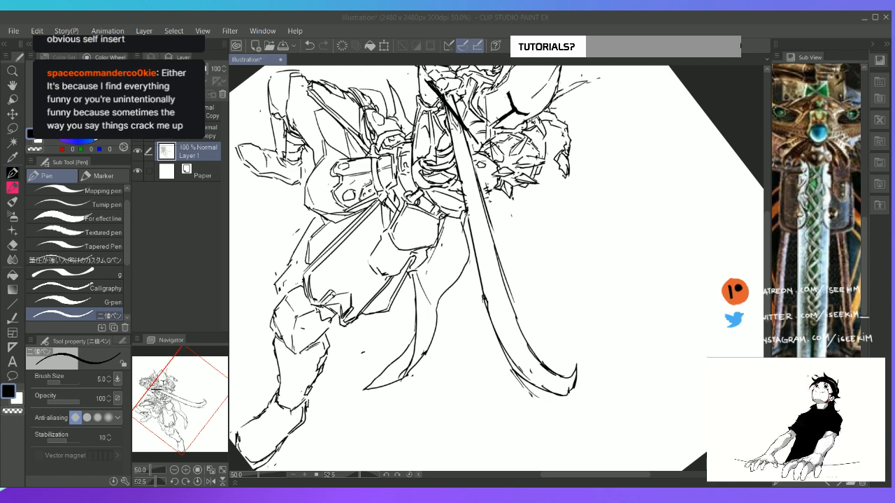
Sketch the first part of a small engraved ornament on the blade just beyond the crossguard
key("space")
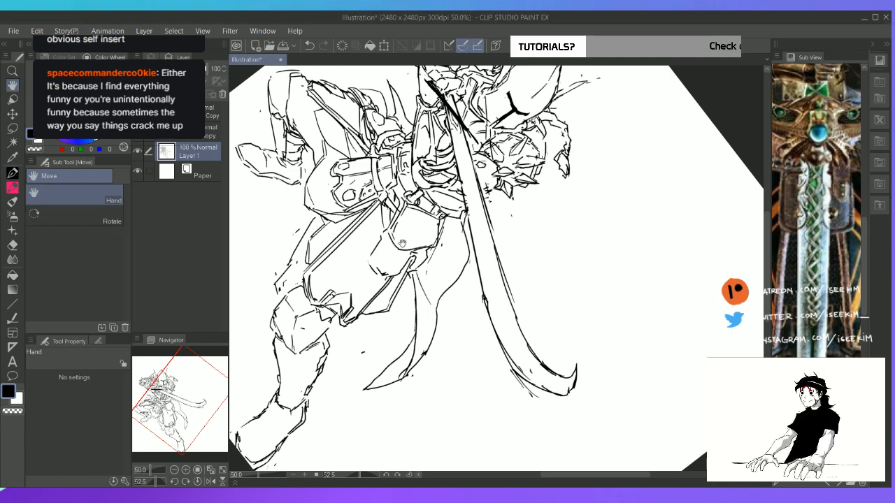
left_click_drag(483, 209, 458, 263)
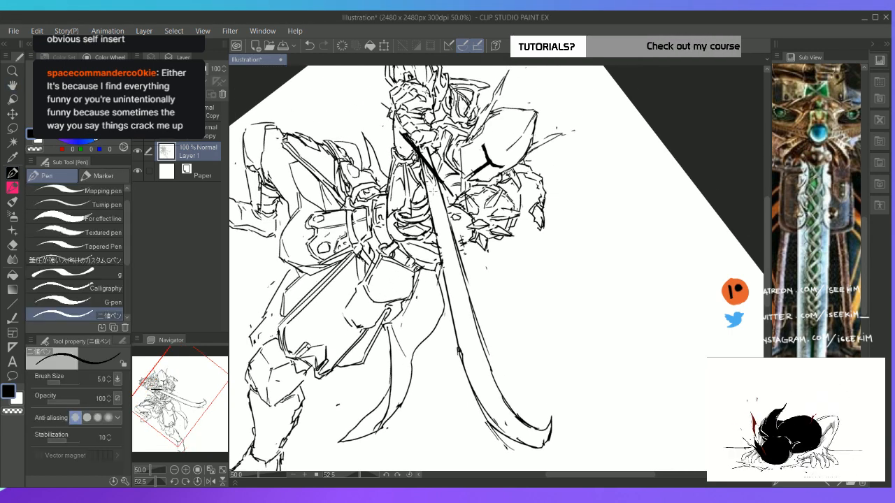
key("e")
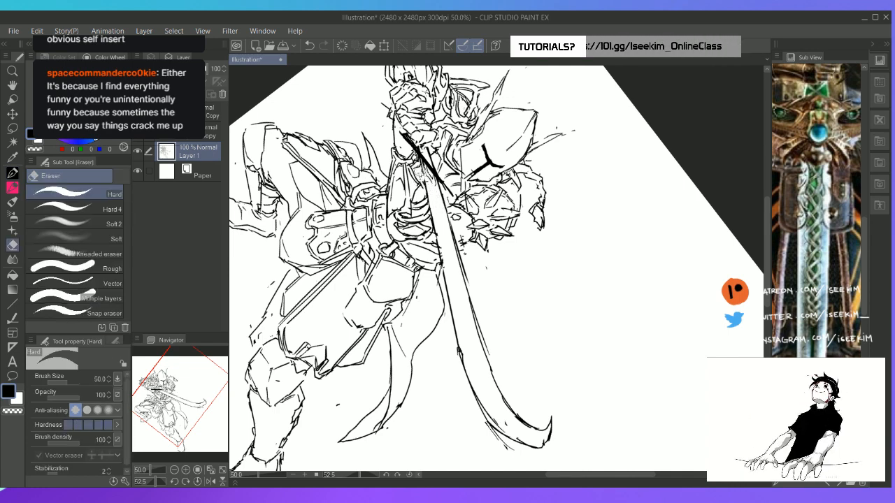
key("p")
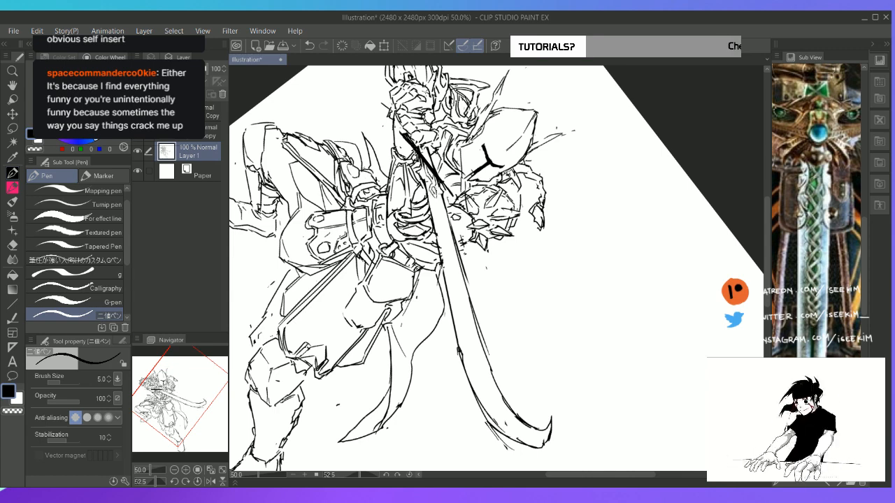
key("e")
key("p")
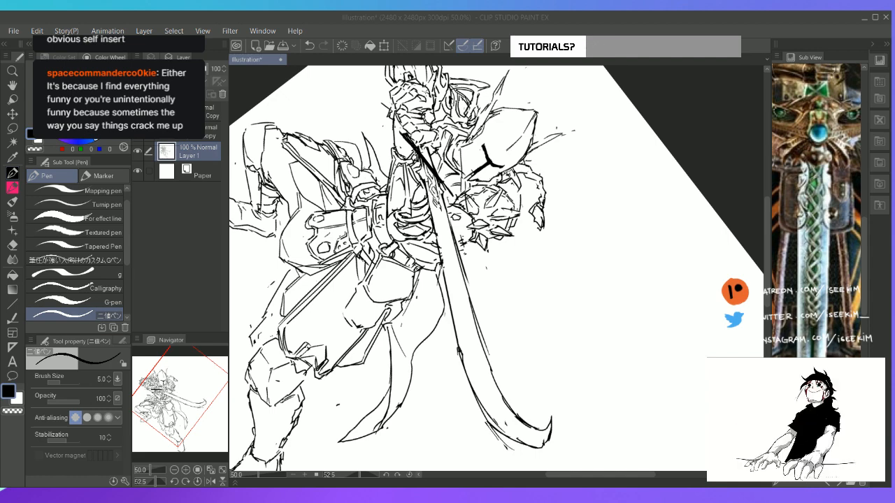
left_click(574, 23)
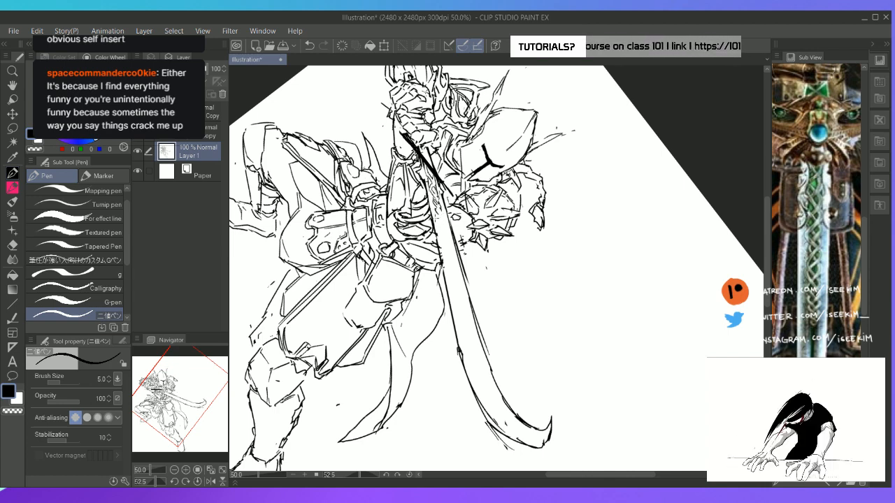
Extend the engraved ornament farther along the blade with small squiggled strokes and add a contour line beside it
key("ctrl+z")
mouse_move(435, 208)
left_mouse_down()
mouse_move(447, 228)
mouse_move(441, 239)
mouse_move(452, 238)
mouse_move(447, 244)
mouse_move(441, 235)
mouse_move(450, 255)
mouse_move(450, 243)
left_mouse_up()
key("ctrl+z")
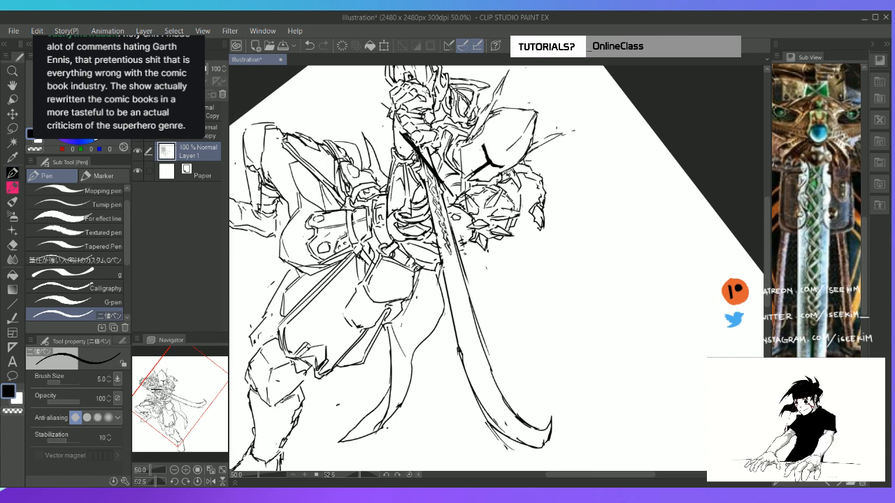
left_click_drag(429, 191, 453, 249)
key("ctrl+z")
key("ctrl+z")
key("ctrl+z")
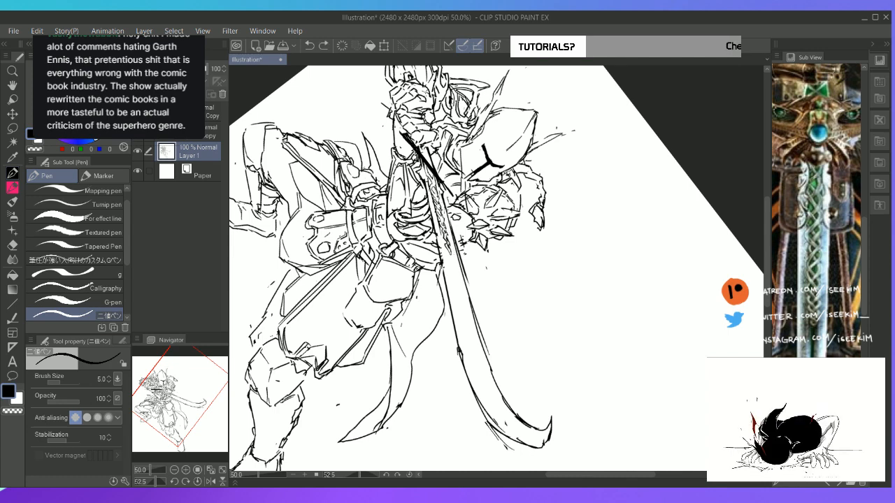
left_click_drag(440, 200, 448, 239)
key("ctrl+z")
left_click_drag(438, 196, 450, 244)
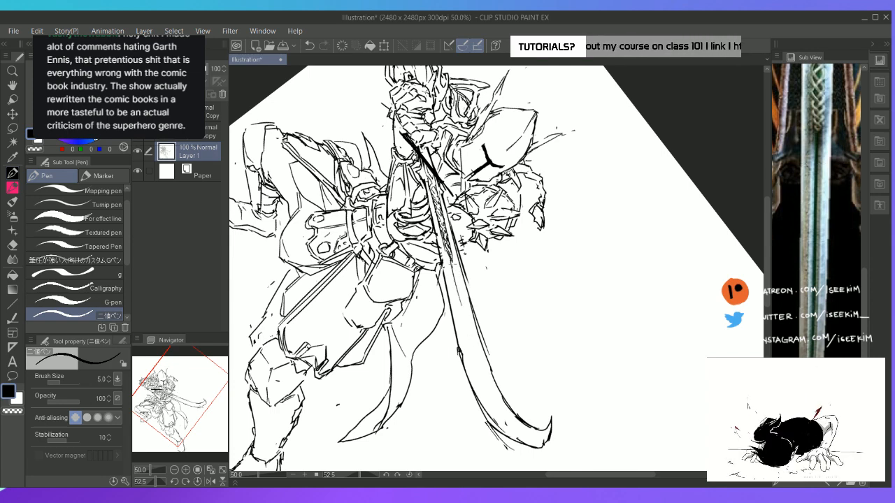
Try to draw a thin groove line along the blade from the end of the engraved ornament
left_click_drag(451, 263, 468, 314)
key("ctrl+z")
left_click_drag(452, 264, 468, 313)
key("ctrl+z")
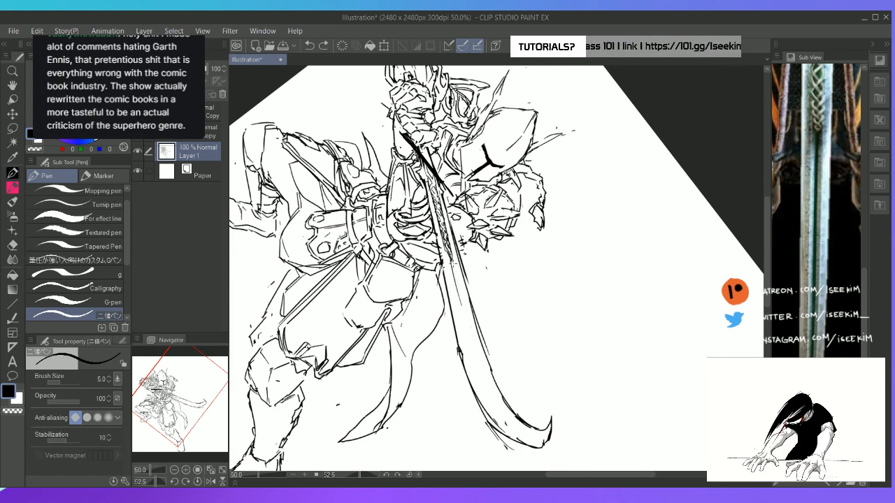
left_click_drag(452, 264, 467, 315)
key("ctrl+z")
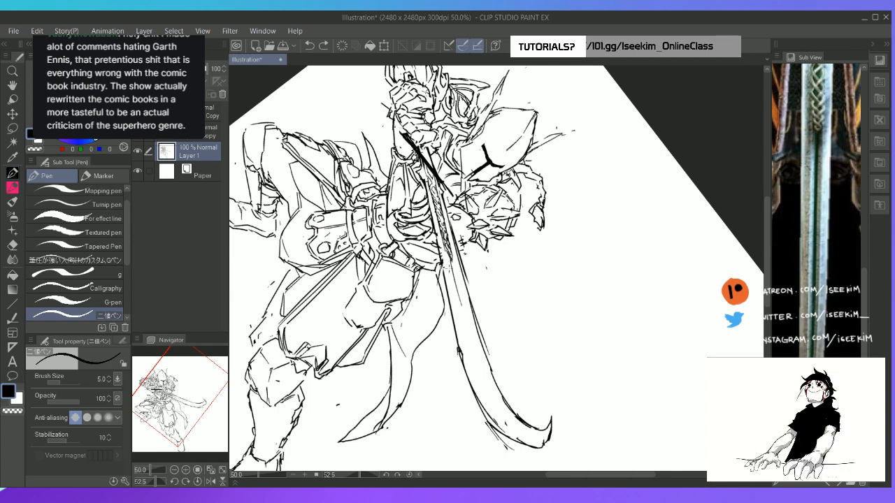
Clean up the rough line beyond the engraved ornament and try a second groove line beside it
key("e")
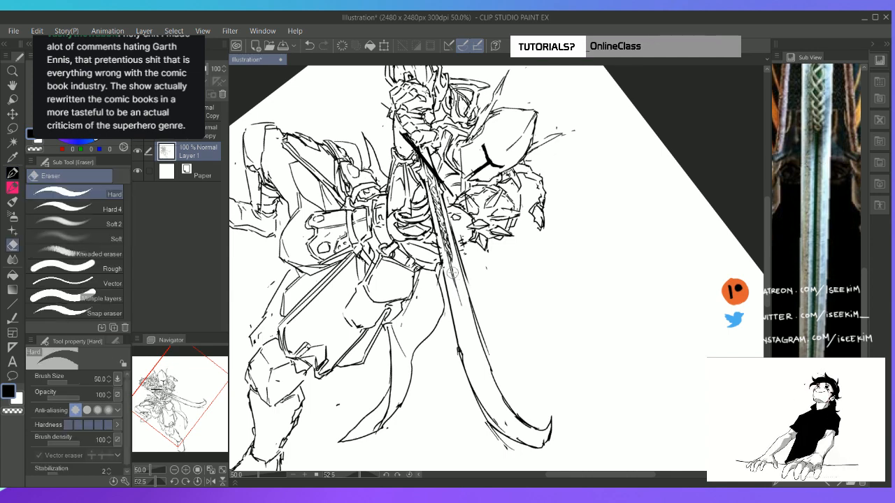
left_click_drag(451, 268, 462, 317)
key("p")
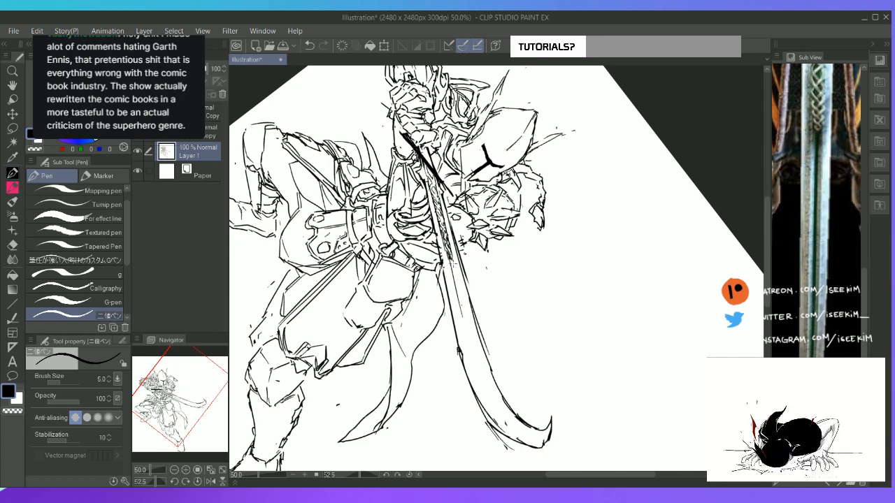
left_click_drag(451, 261, 463, 310)
key("ctrl+z")
left_click_drag(453, 259, 463, 308)
key("ctrl+z")
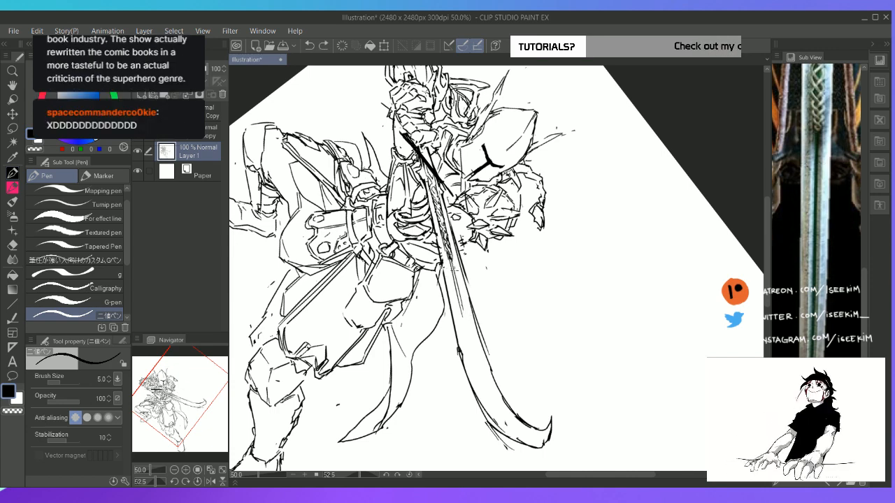
left_click_drag(452, 261, 464, 310)
key("ctrl+z")
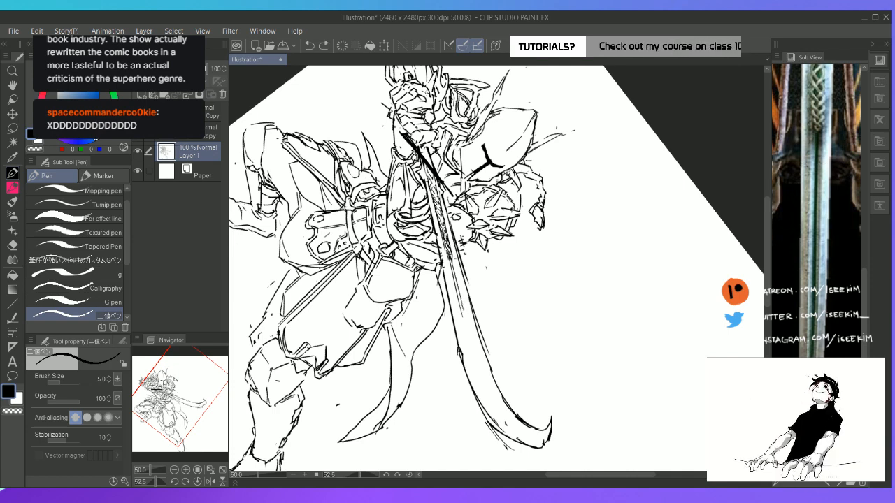
Draw long groove lines along the blade from the ornament, curve them toward the hooked tip, and tidy where they bend
left_click_drag(452, 260, 485, 385)
left_click_drag(461, 295, 488, 395)
key("ctrl+z")
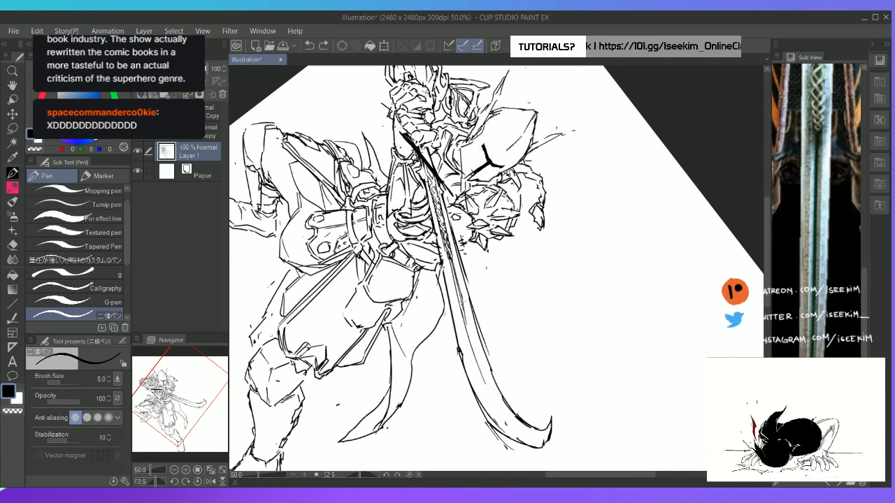
left_click_drag(462, 301, 497, 403)
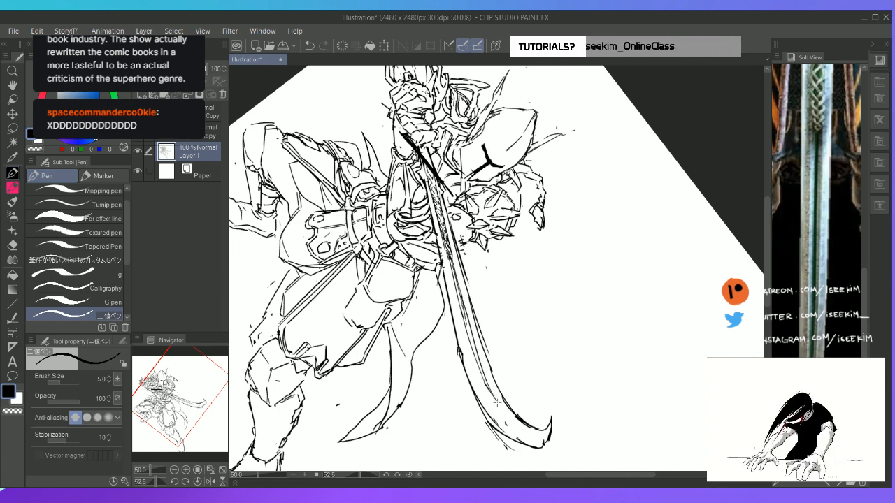
key("e")
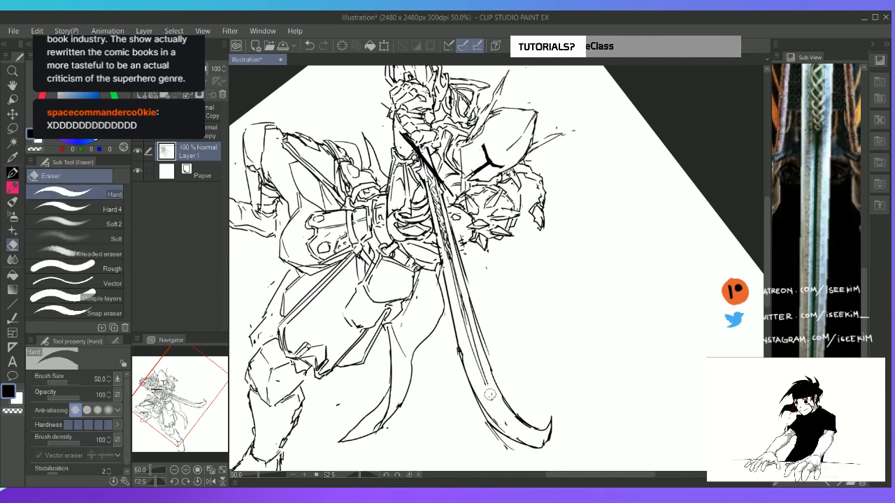
key("p")
left_click_drag(486, 386, 510, 423)
key("e")
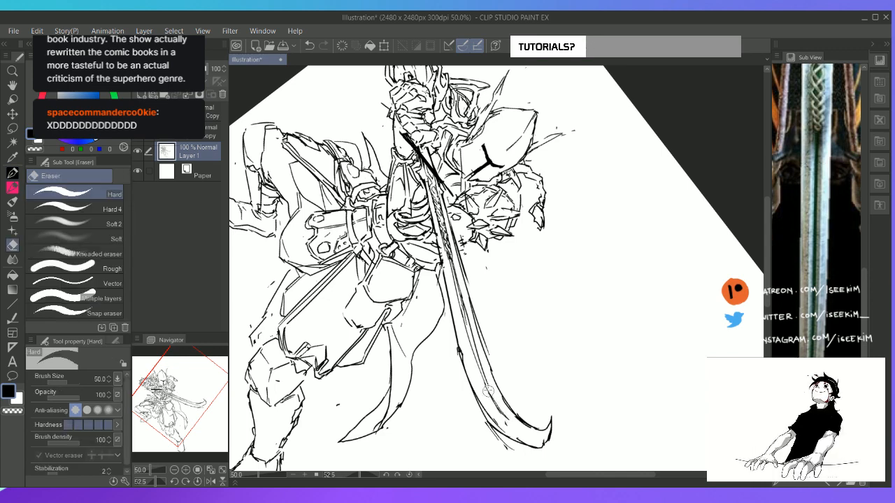
key("p")
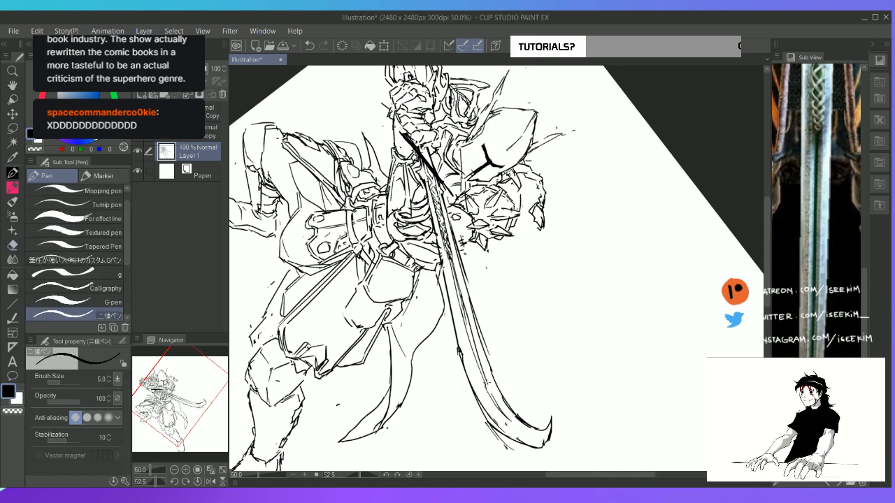
Erase the uneven upper stretch of the groove lines and redraw it to join the lower stretch
key("e")
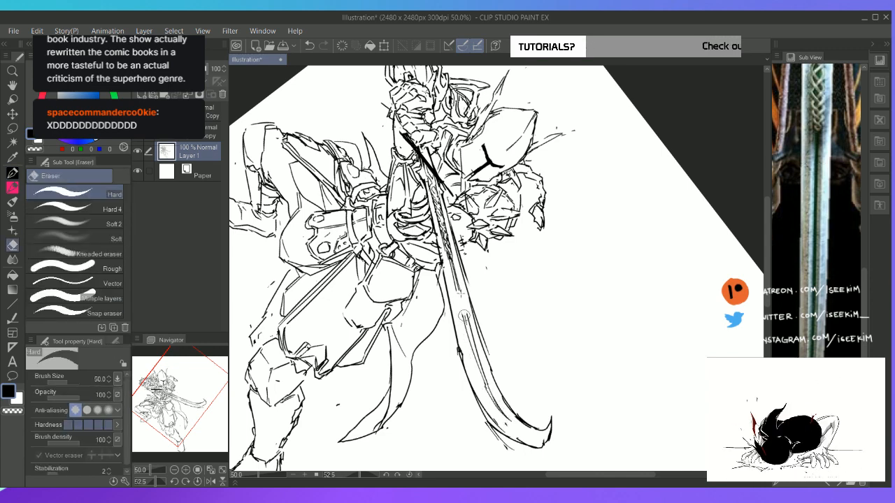
key("p")
left_click_drag(454, 284, 469, 333)
key("e")
key("p")
key("e")
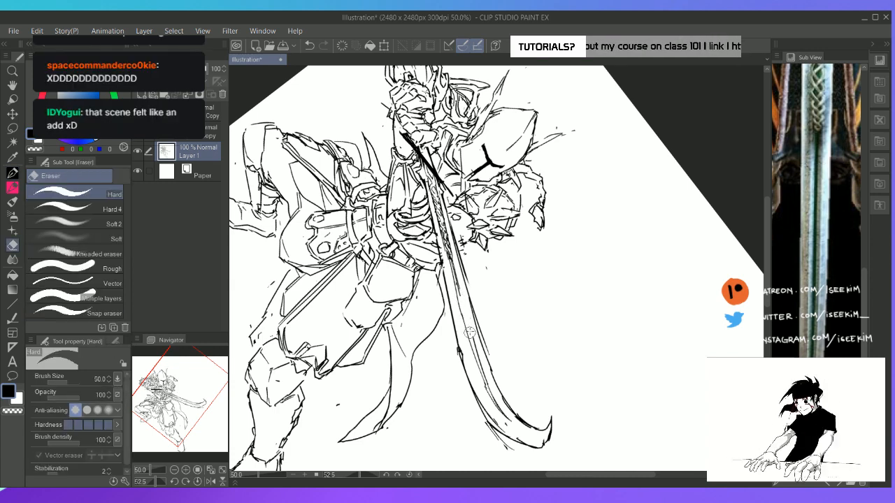
Try to redraw the groove's second line through the middle of the blade
key("p")
left_click_drag(458, 289, 477, 351)
key("ctrl+z")
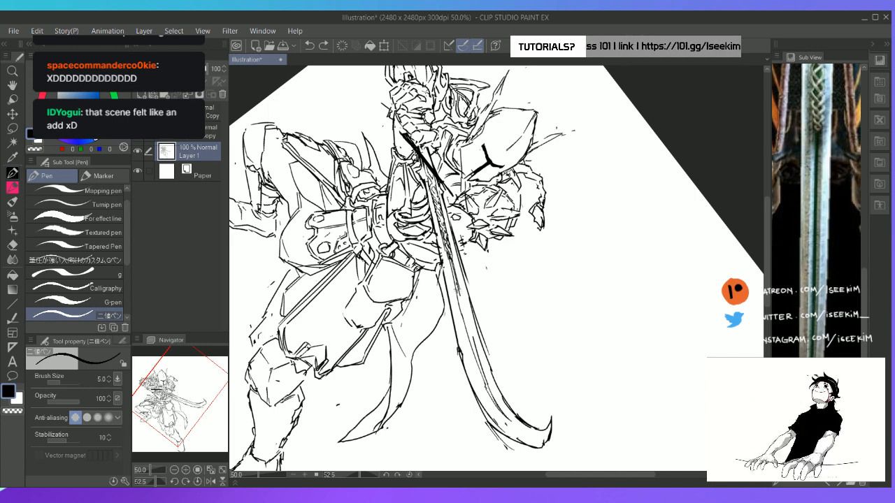
left_click_drag(455, 286, 464, 323)
key("ctrl+z")
left_click_drag(456, 286, 474, 348)
key("ctrl+z")
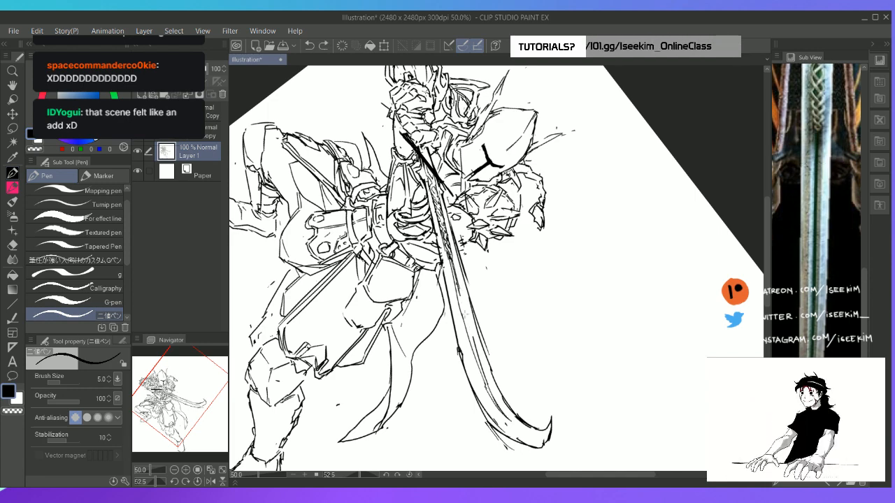
Draw the groove line through the blade's middle and erase the blade's outer edge beside it
left_click_drag(460, 295, 474, 345)
mouse_move(465, 313)
left_mouse_down()
mouse_move(481, 360)
mouse_move(472, 298)
left_mouse_up()
key("e")
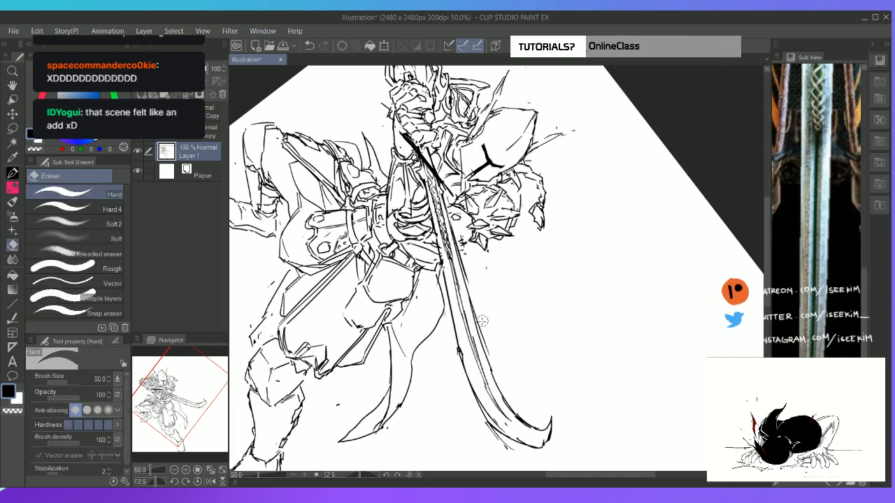
key("p")
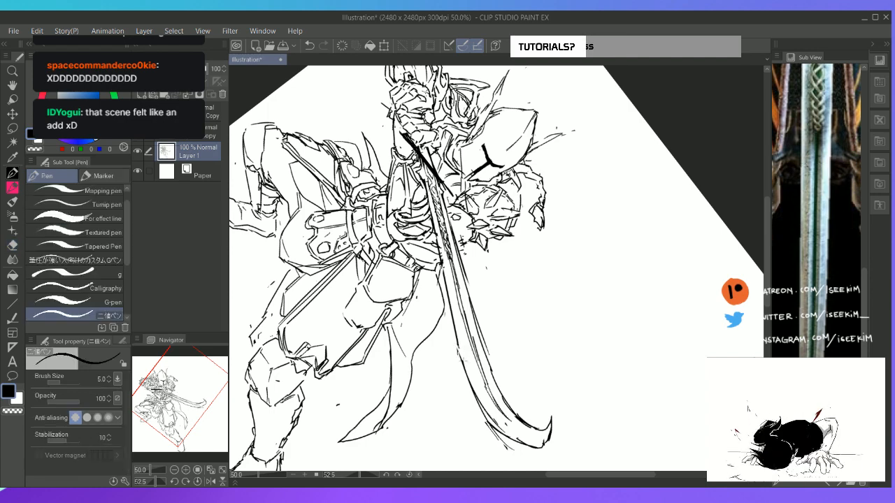
key("e")
left_click_drag(472, 293, 487, 347)
key("p")
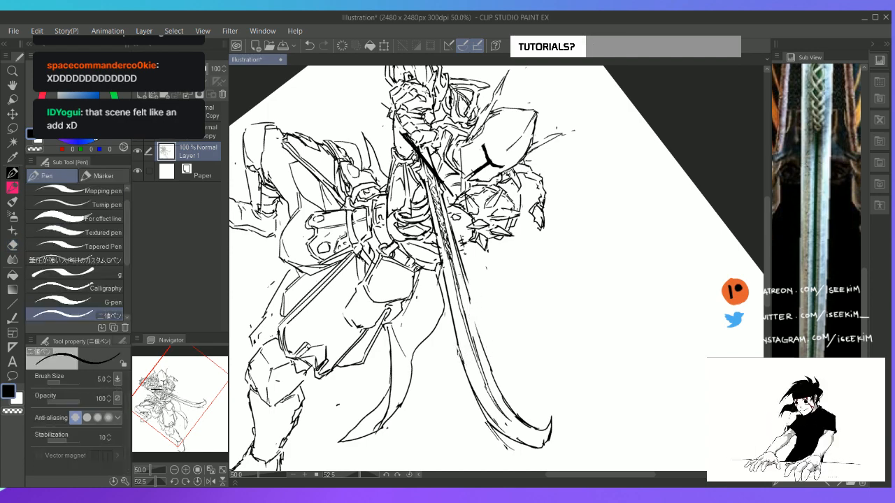
Redraw the blade's outer edge as one smooth curve, then fit the whole canvas in view and reset its rotation
left_click_drag(465, 284, 478, 333)
key("e")
left_click_drag(462, 278, 488, 358)
key("p")
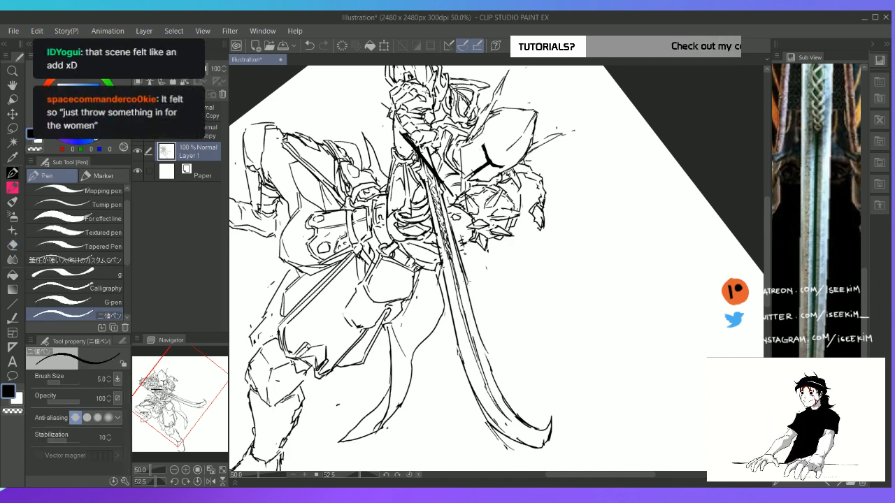
left_click_drag(465, 277, 492, 369)
key("e")
key("ctrl+0")
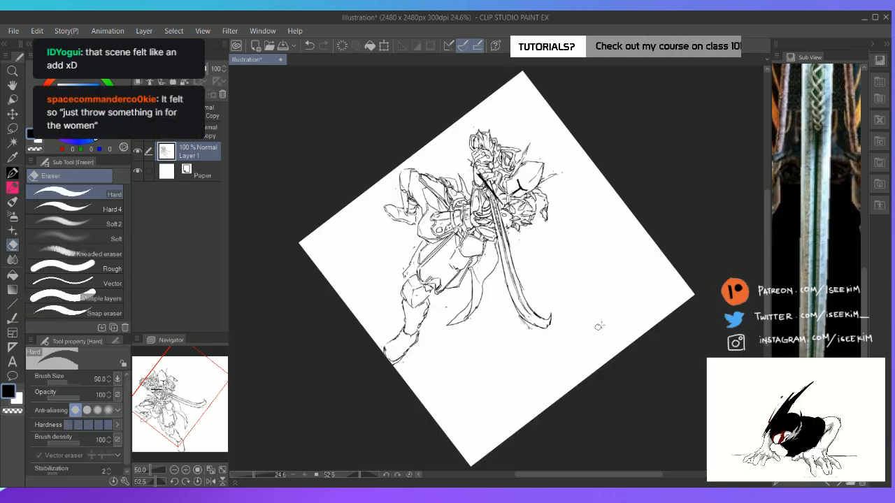
key("ctrl+@")
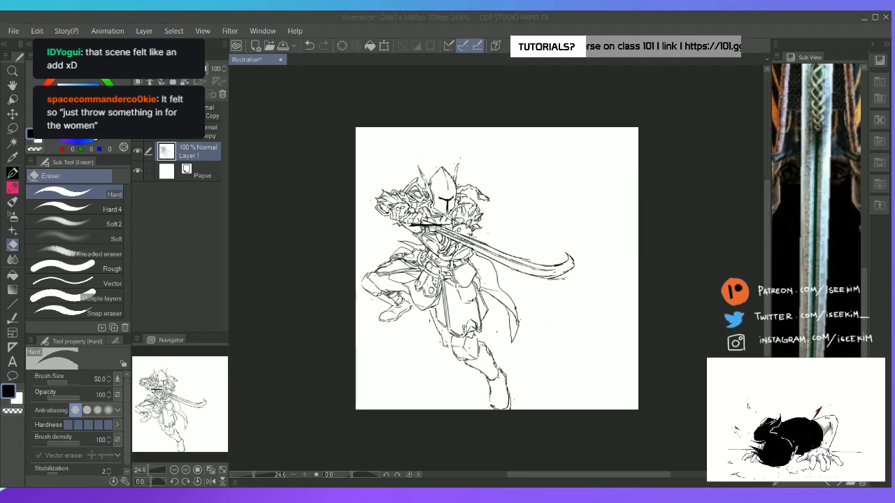
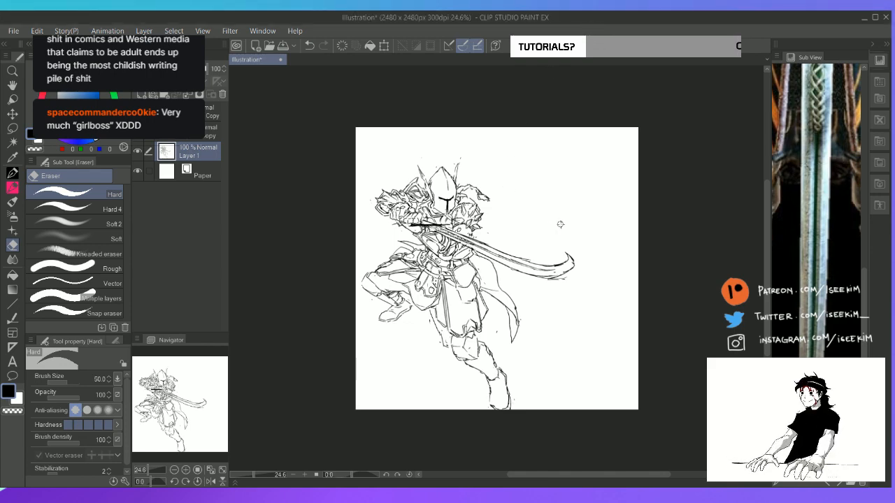
Erase the uneven middle stretch of the sword blade's upper edge and redraw it as a smooth curve
scroll(560, 224, "up", 1)
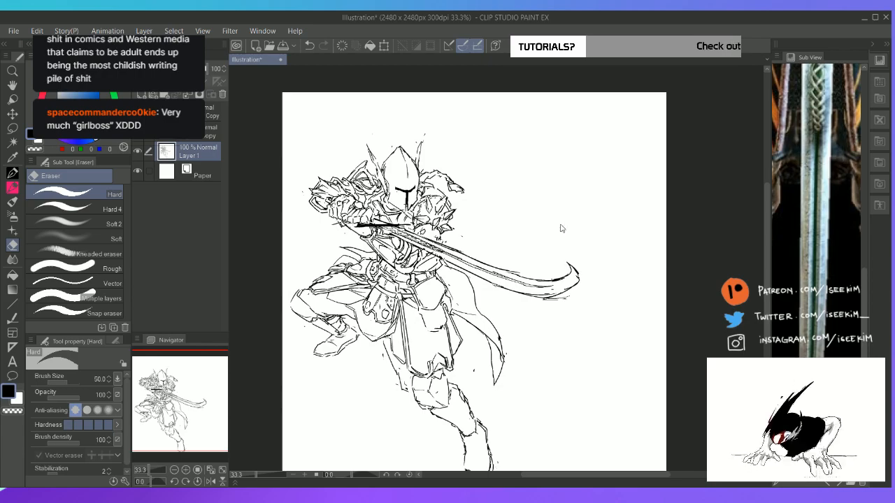
scroll(560, 224, "up", 1)
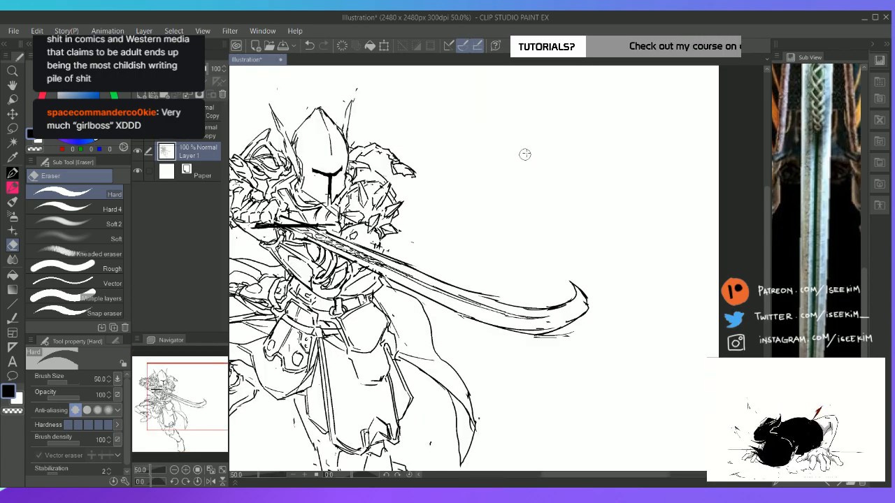
key("r")
mouse_move(565, 189)
left_mouse_down()
mouse_move(630, 334)
mouse_move(553, 398)
left_mouse_up()
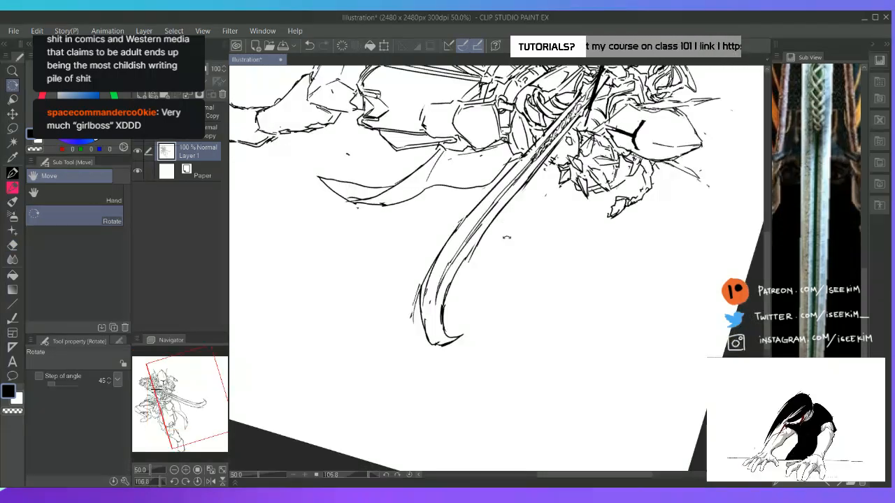
key("e")
key("p")
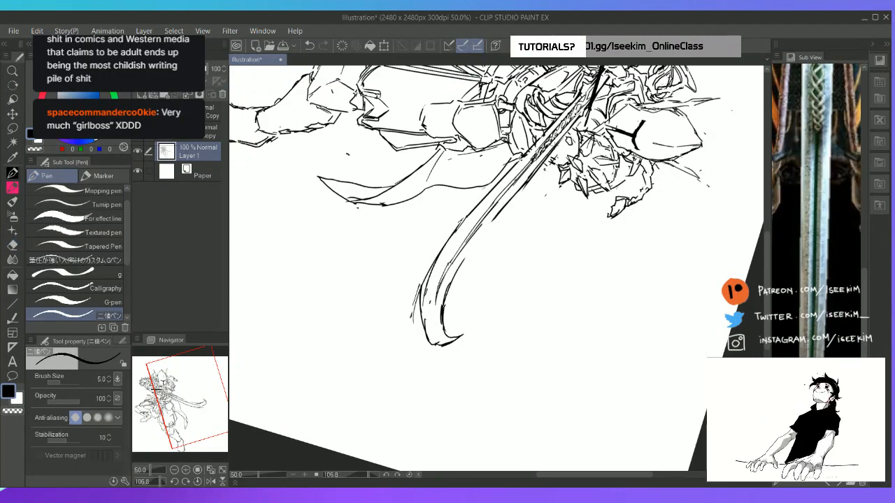
left_click_drag(554, 147, 483, 245)
key("ctrl+z")
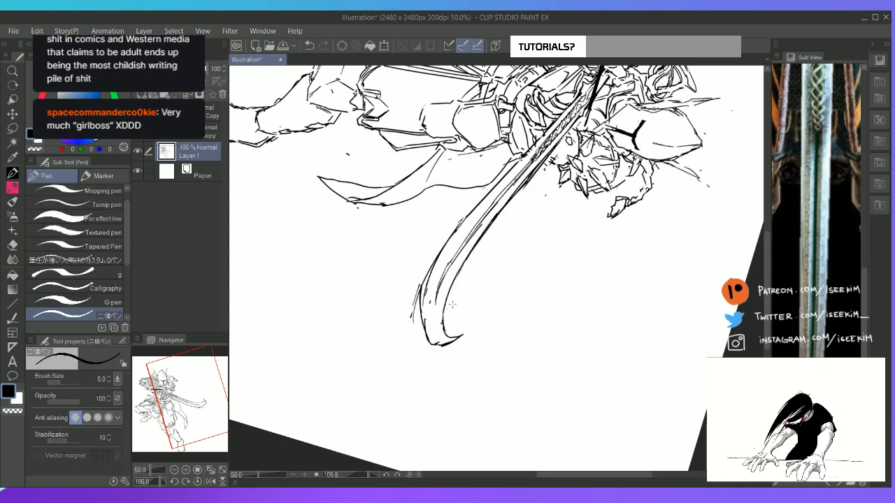
key("ctrl+at")
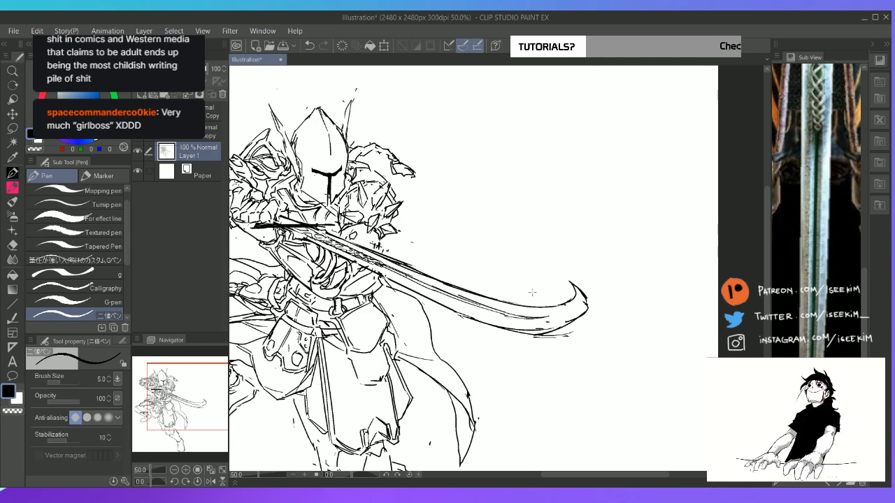
Erase the rough groove line near the blade's curved tip and redraw it smoothly towards the tip
key("e")
left_click_drag(500, 312, 541, 320)
key("p")
left_click_drag(484, 305, 539, 317)
Clean up the lines at the base of the blade beside the guard with the canvas rotated, then reset the rotation
key("space")
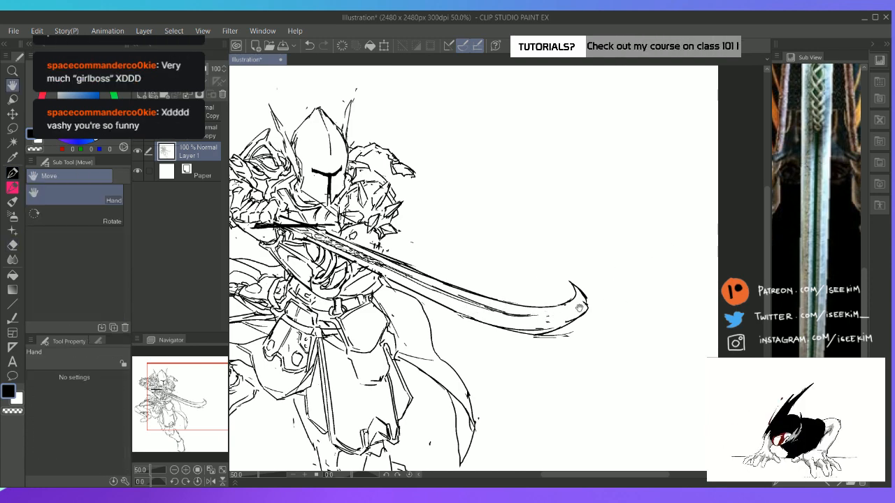
left_click_drag(594, 291, 548, 316)
key("shift+space")
left_click_drag(571, 210, 649, 320)
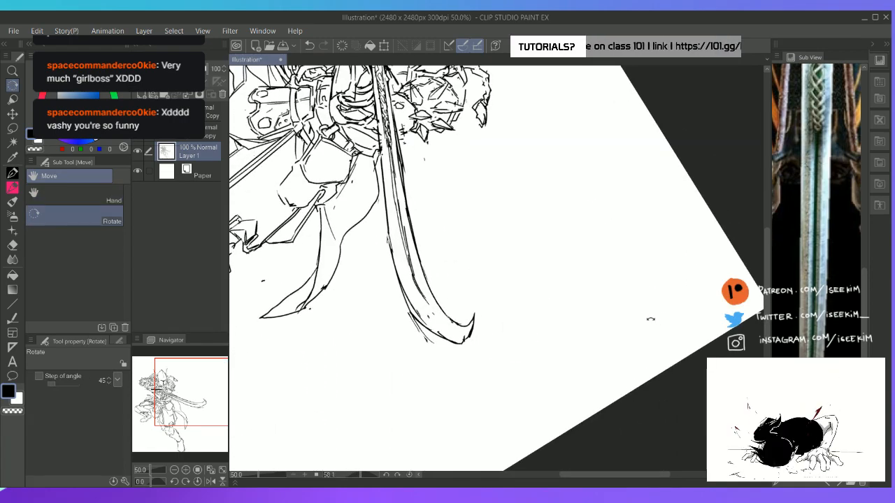
key("space")
left_click_drag(501, 262, 551, 325)
key("e")
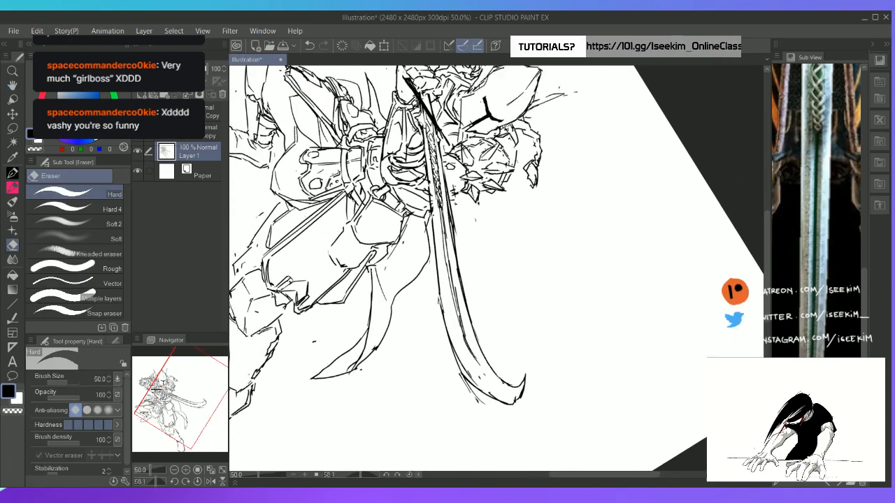
mouse_move(417, 128)
left_mouse_down()
mouse_move(432, 166)
mouse_move(426, 147)
left_mouse_up()
key("p")
key("e")
key("p")
key("e")
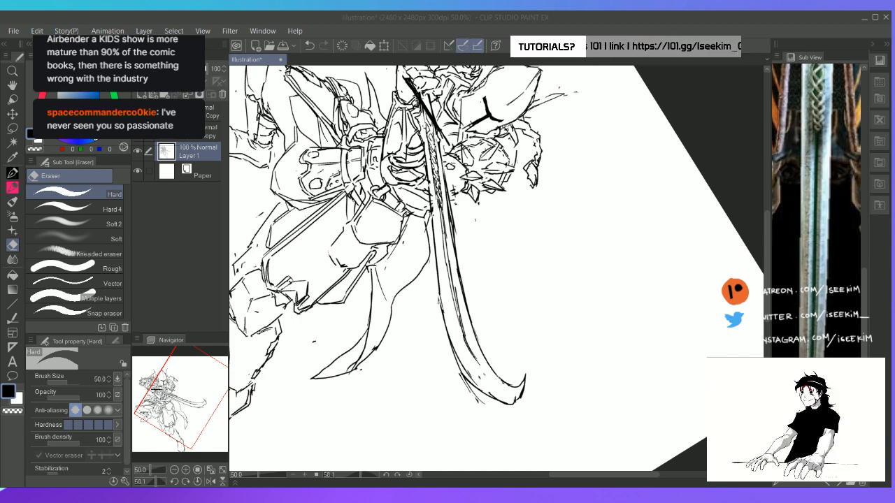
left_click(513, 20)
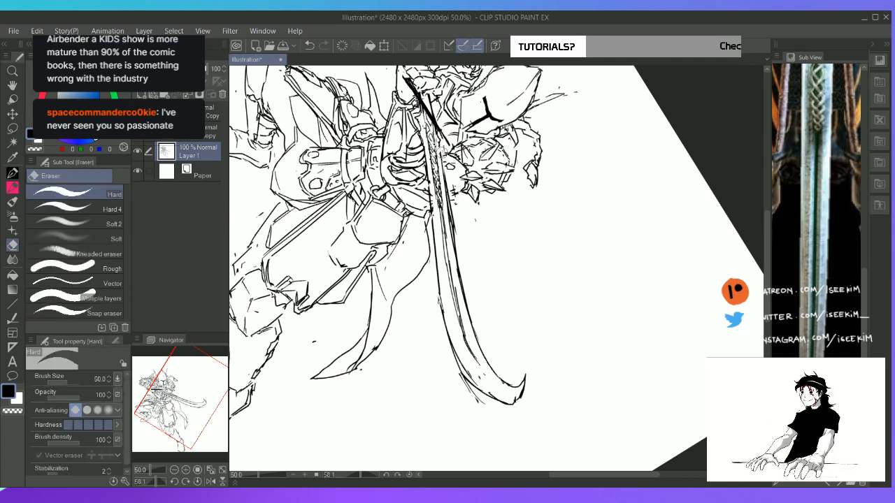
key("p")
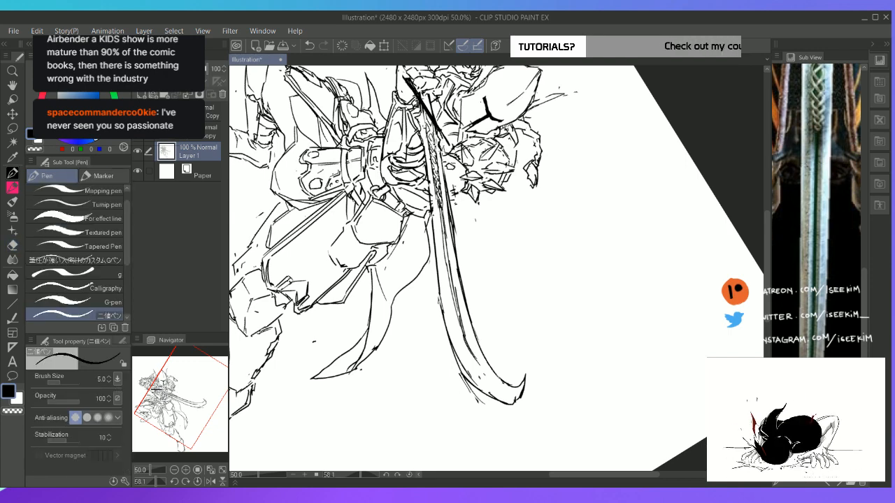
key("ctrl+@")
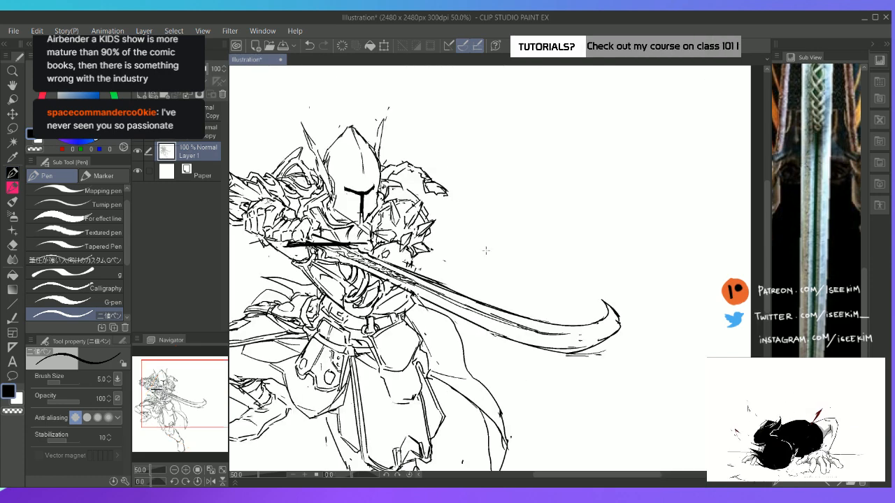
Erase the blade's upper edge below the spiked shoulder armour and redraw it as one continuous line
key("e")
key("p")
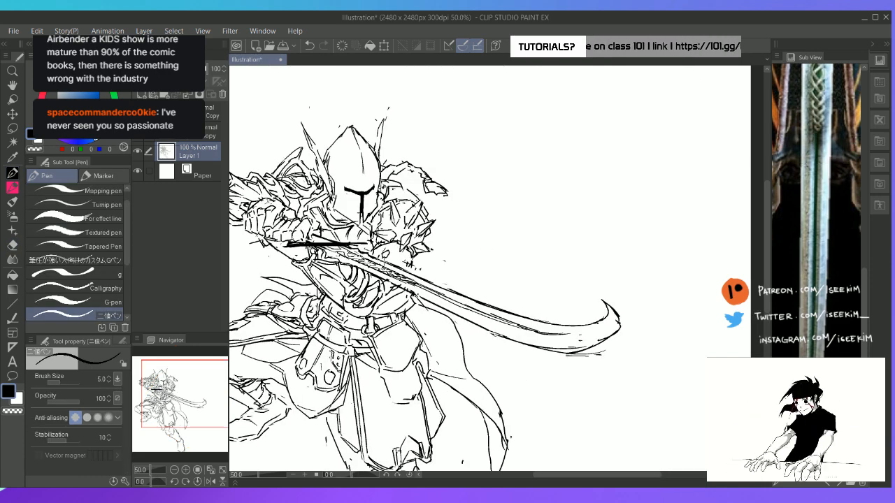
key("e")
left_click_drag(411, 276, 446, 291)
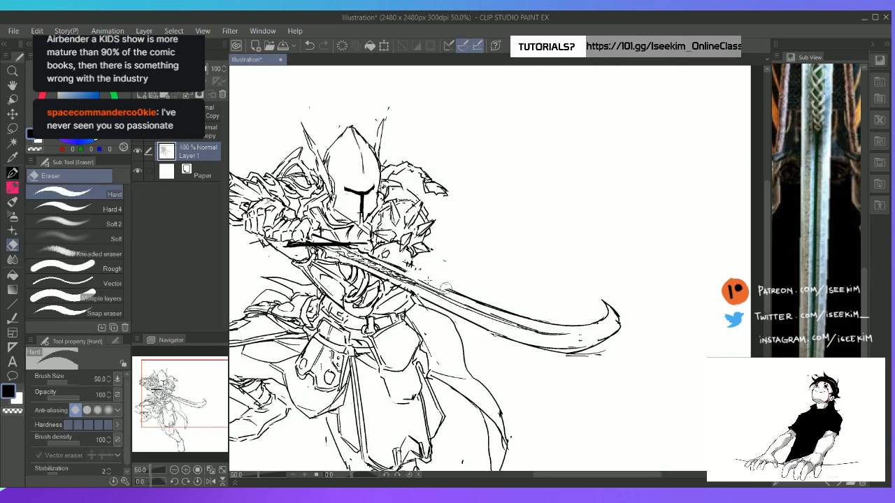
key("p")
mouse_move(393, 267)
left_mouse_down()
mouse_move(457, 298)
mouse_move(405, 271)
mouse_move(441, 287)
left_mouse_up()
key("e")
key("p")
left_click_drag(376, 260, 507, 305)
key("e")
key("p")
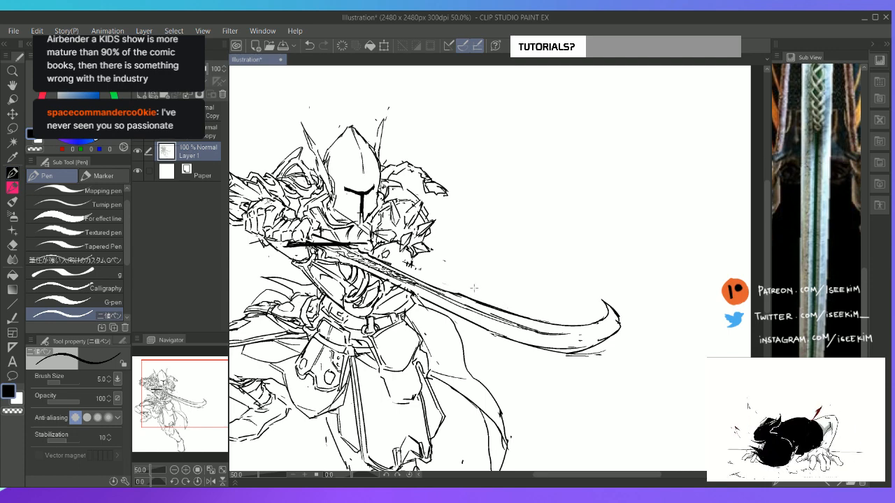
Draw short connecting strokes on the lower edge of the spiked shoulder armour where it meets the blade
mouse_move(398, 257)
left_mouse_down()
mouse_move(412, 262)
mouse_move(404, 263)
left_mouse_up()
left_click_drag(402, 260, 409, 268)
key("e")
key("p")
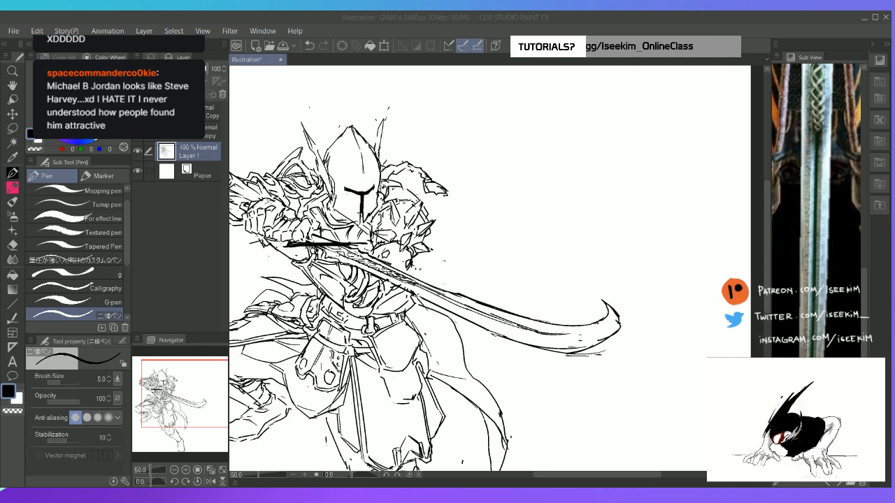
Draw pointed armour plates on both sides of the front knee guard, beneath the hanging skirt panel
left_click(488, 19)
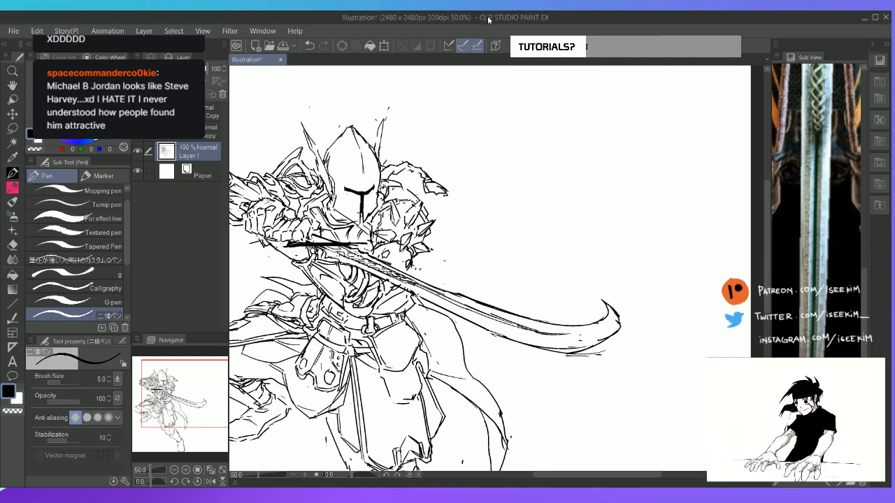
key("ctrl+0")
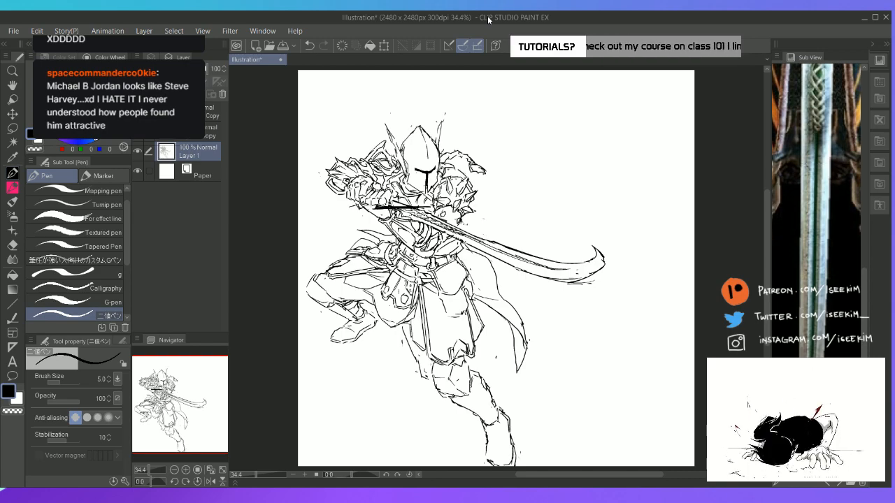
key("ctrl+plus")
key("ctrl+plus")
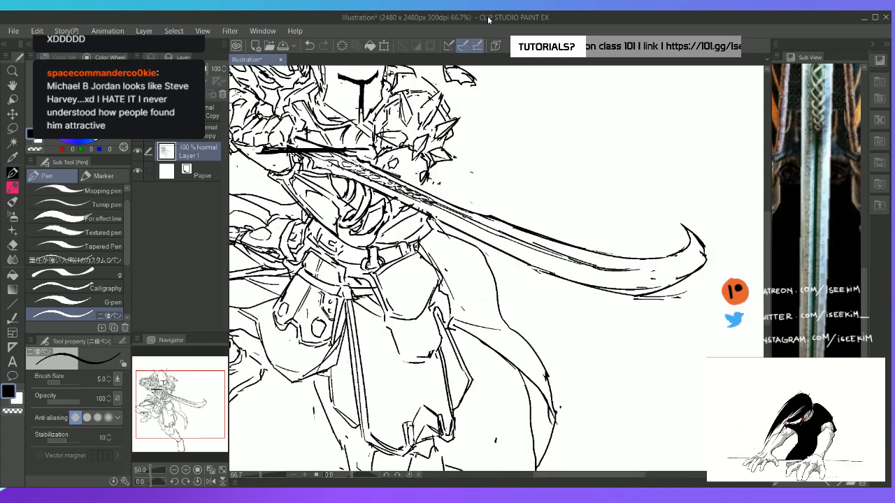
key("h")
left_click_drag(364, 132, 391, 77)
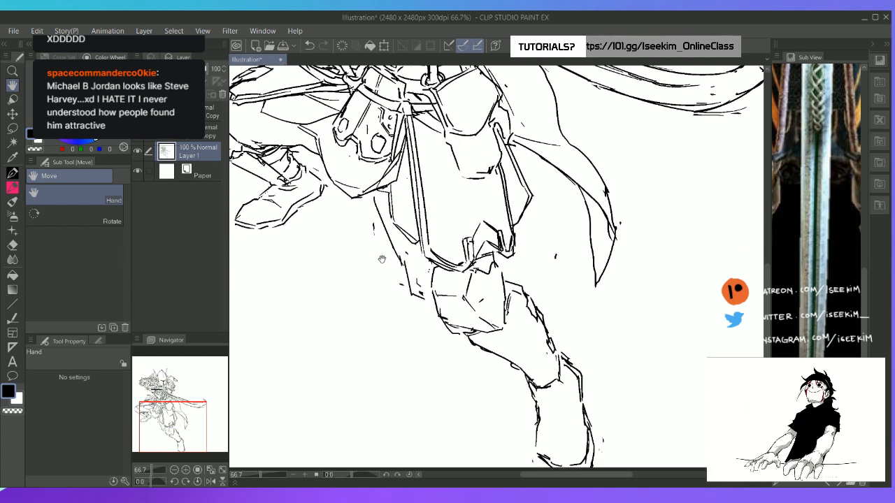
mouse_move(521, 251)
left_mouse_down()
mouse_move(501, 190)
mouse_move(500, 221)
left_mouse_up()
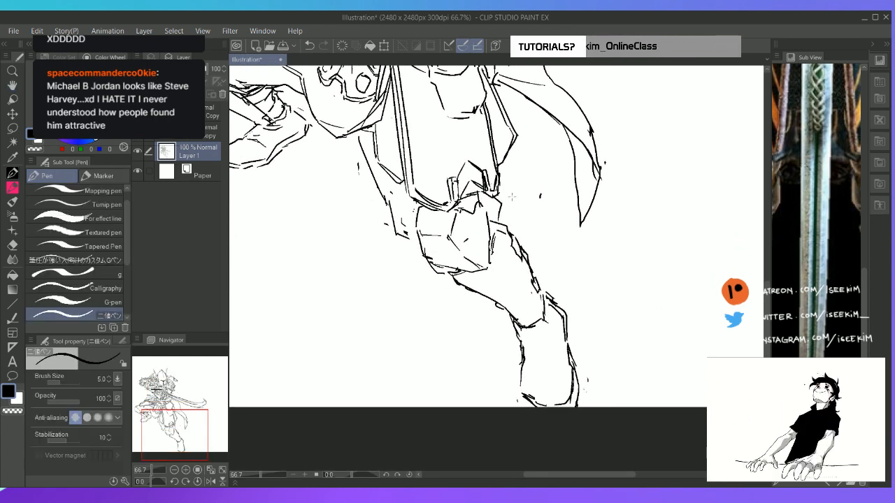
key("ctrl+z")
mouse_move(501, 168)
left_mouse_down()
mouse_move(509, 189)
mouse_move(504, 224)
mouse_move(497, 217)
left_mouse_up()
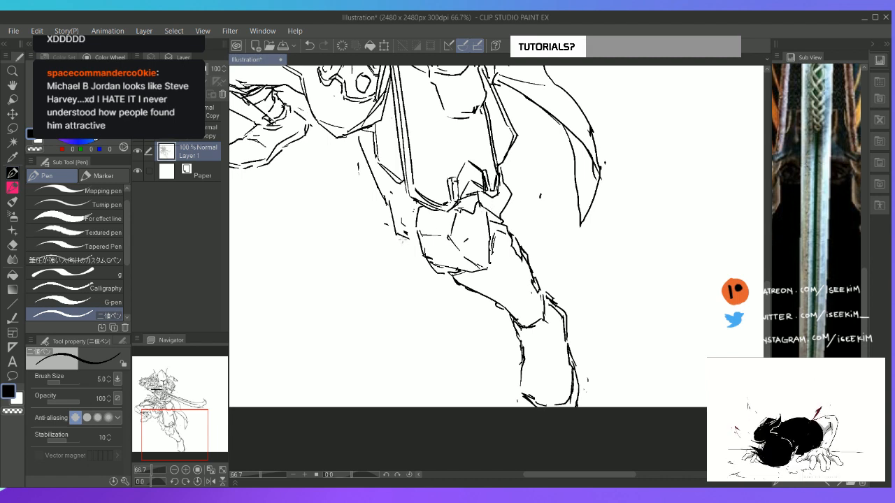
mouse_move(403, 237)
left_mouse_down()
mouse_move(412, 209)
mouse_move(398, 220)
mouse_move(392, 210)
mouse_move(397, 220)
mouse_move(403, 184)
left_mouse_up()
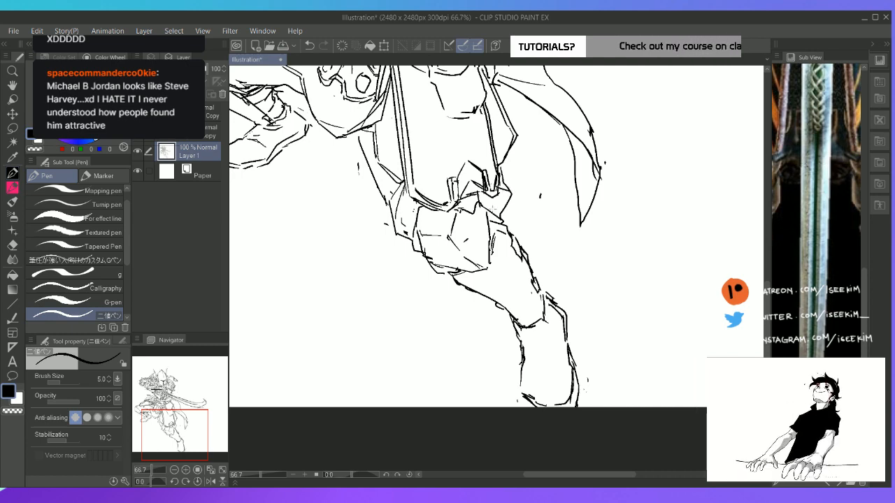
key("ctrl+0")
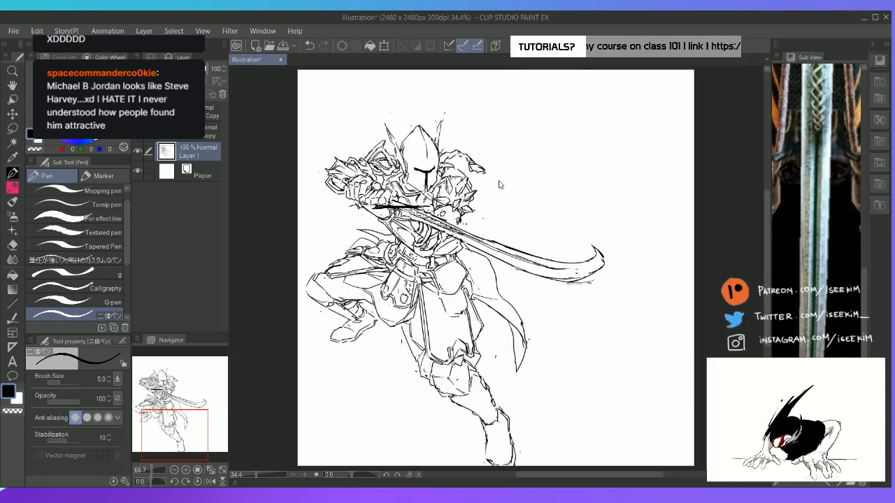
scroll(450, 294, "up", 1)
scroll(442, 295, "up", 1)
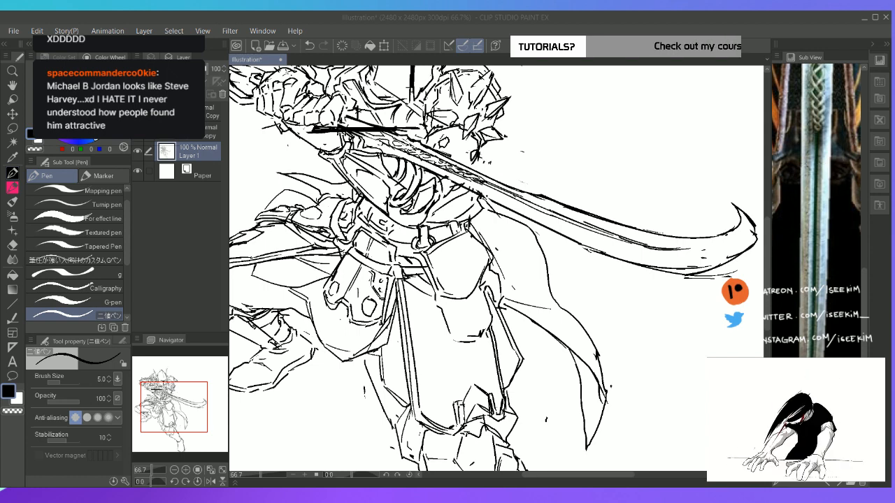
key("ctrl+0")
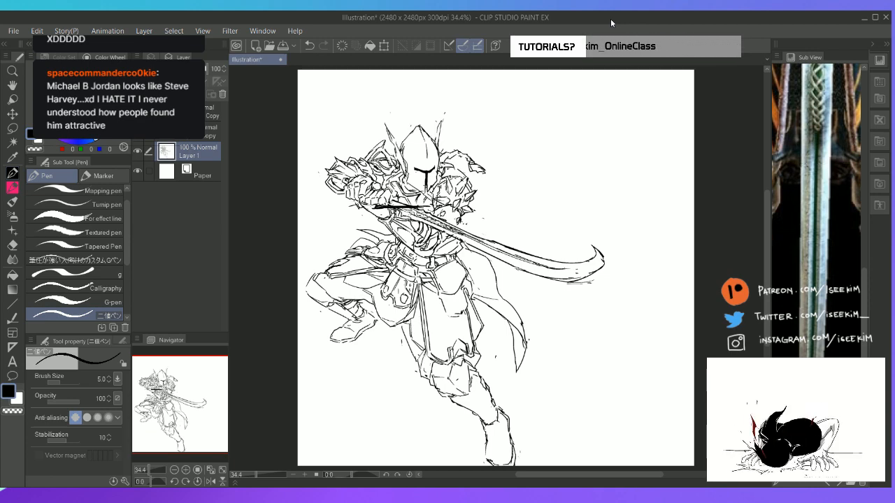
Add short fold lines to the ankle of the extended leg's boot
key("ctrl+plus")
key("ctrl+plus")
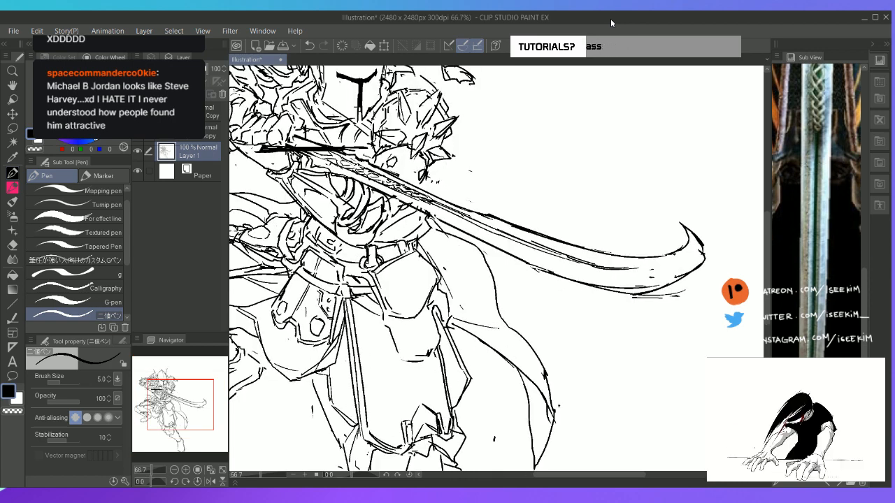
key("ctrl+0")
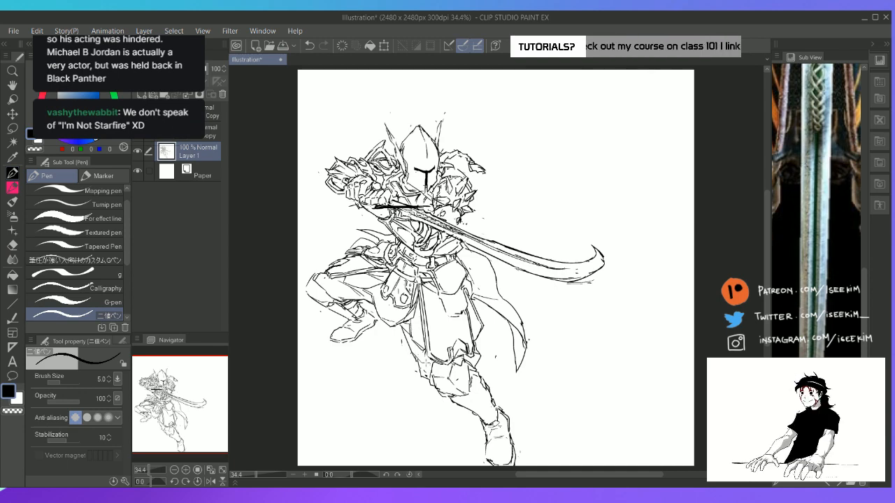
key("e")
key("p")
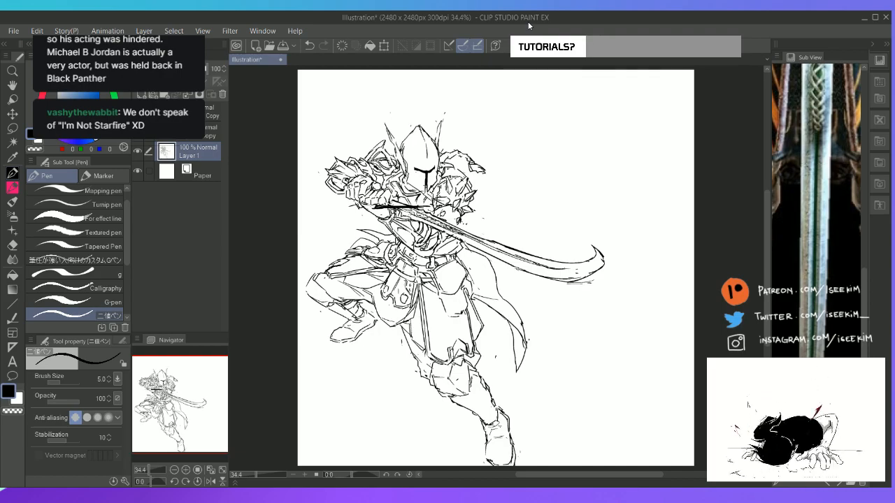
Touch up the middle of the blade's upper edge with the canvas rotated, then reset the rotation
key("ctrl+plus")
key("r")
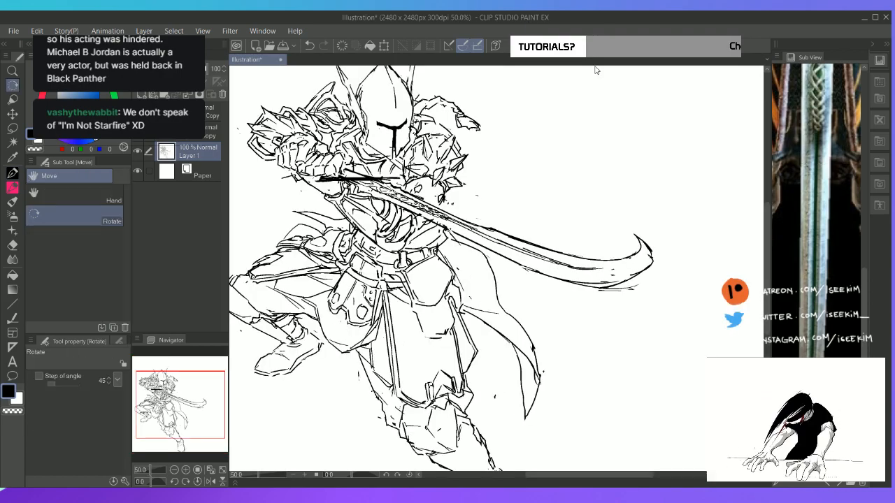
left_click_drag(622, 154, 570, 344)
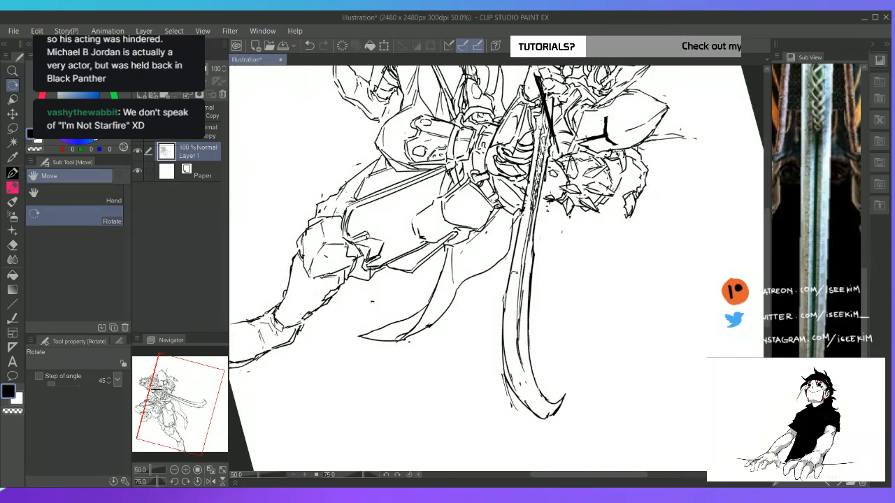
key("e")
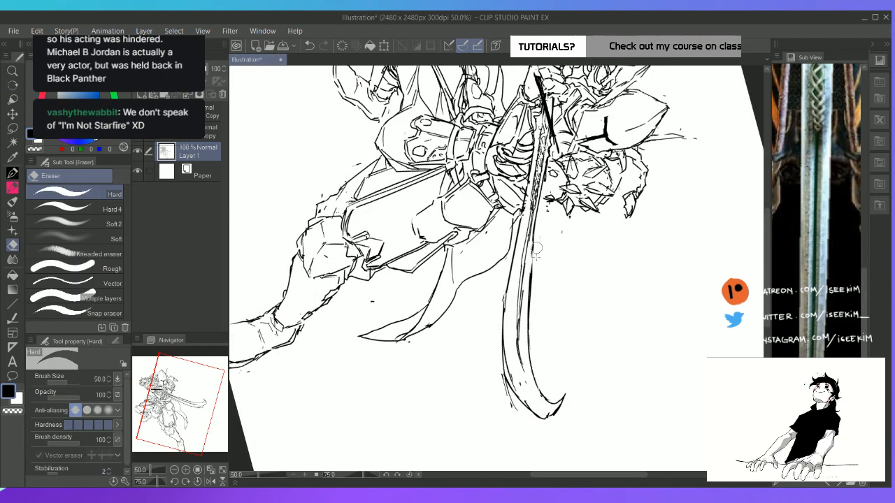
key("p")
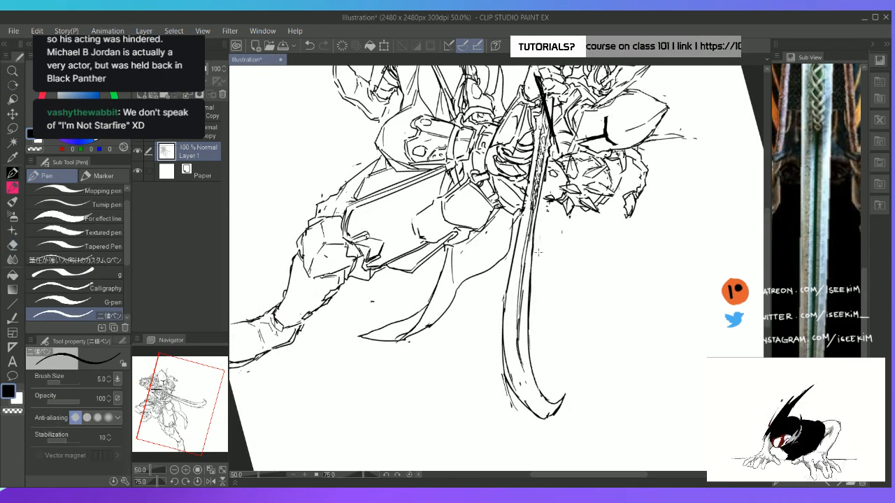
key("ctrl+at")
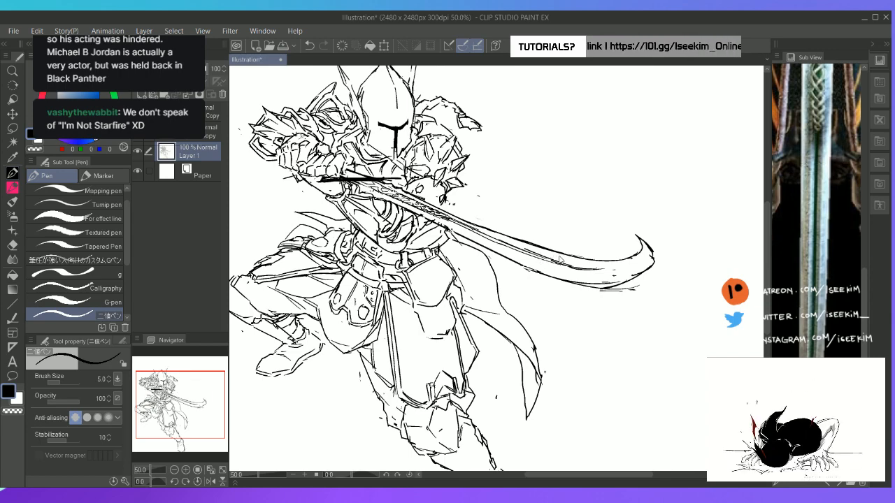
Erase and redraw the middle stretch of the sword blade's upper edge as a cleaner, thinner line on the rotated canvas
key("ctrl+0")
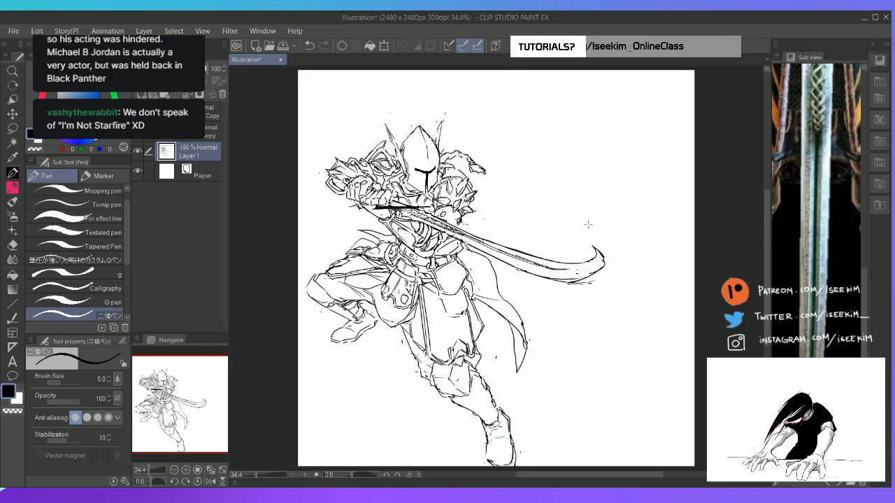
key("r")
left_click_drag(588, 224, 566, 386)
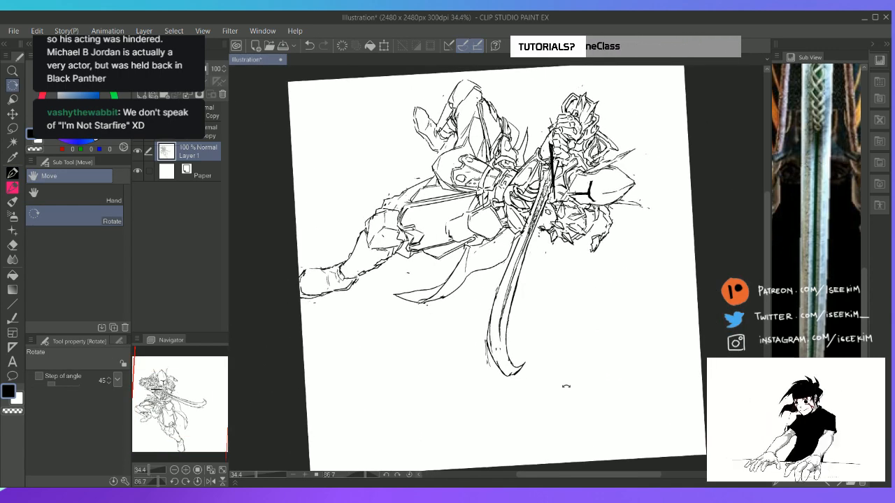
scroll(567, 386, "up", 2)
key("e")
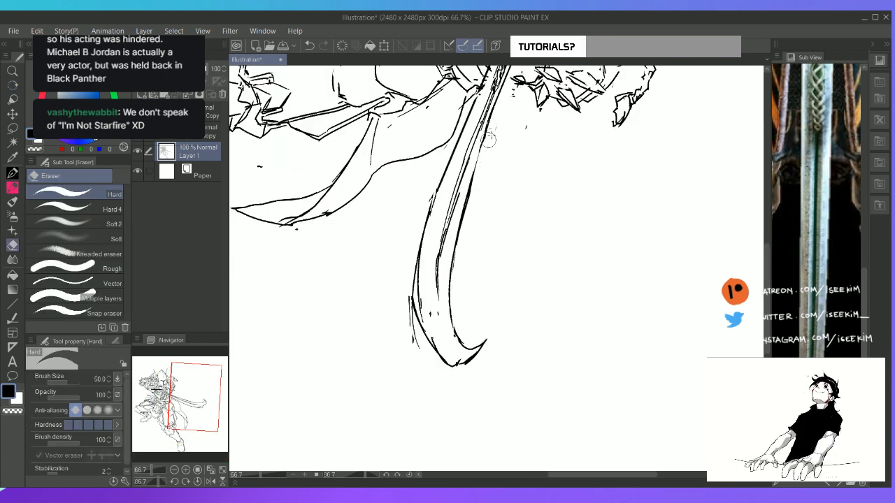
left_click_drag(488, 140, 474, 190)
key("p")
left_click_drag(486, 132, 466, 199)
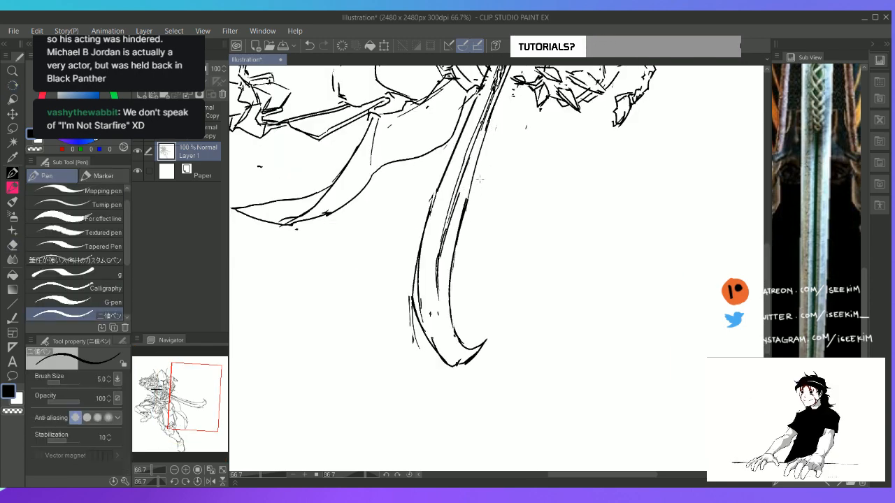
key("e")
left_click_drag(489, 129, 468, 199)
key("p")
left_click_drag(489, 120, 484, 134)
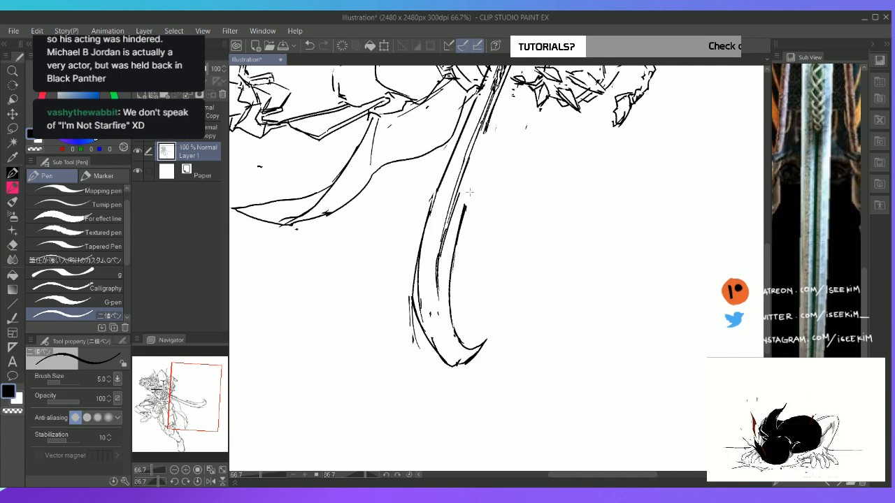
left_click_drag(470, 192, 463, 224)
key("e")
left_click_drag(489, 142, 467, 216)
key("p")
left_click_drag(486, 128, 458, 229)
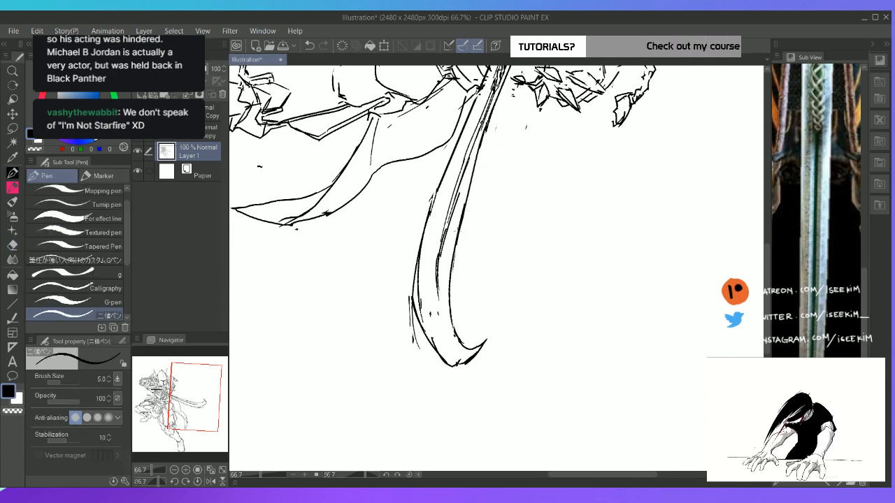
Rework the blade's upper edge down toward the curved tip, joining it smoothly to the curve, and restore the upright full-canvas view
key("e")
left_click_drag(487, 142, 456, 237)
key("p")
left_click_drag(485, 132, 450, 277)
key("e")
key("p")
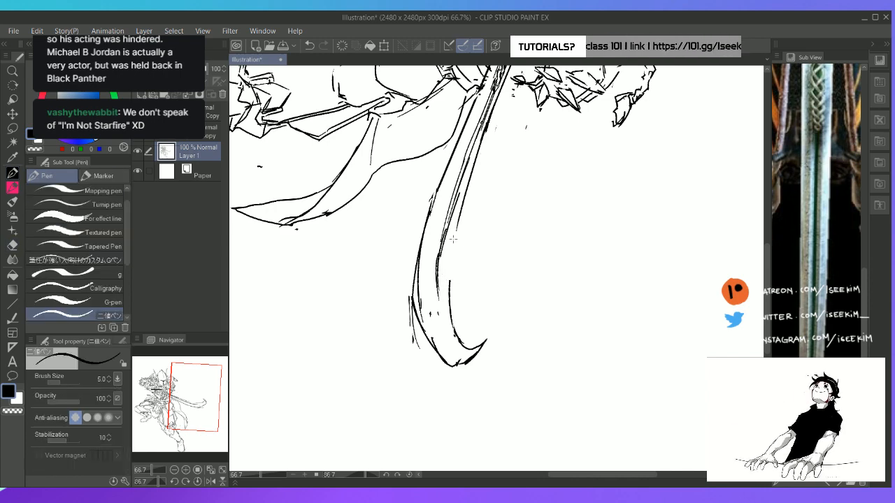
left_click_drag(456, 229, 450, 306)
key("e")
left_click_drag(459, 240, 455, 262)
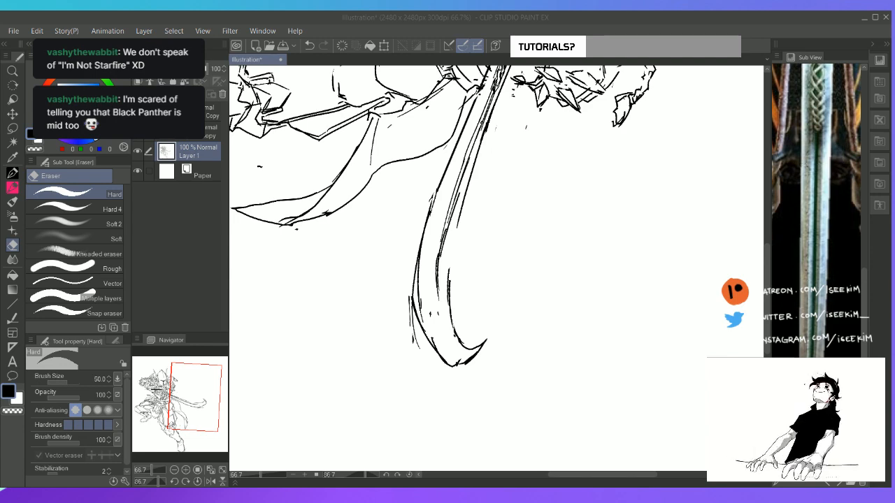
left_click(507, 22)
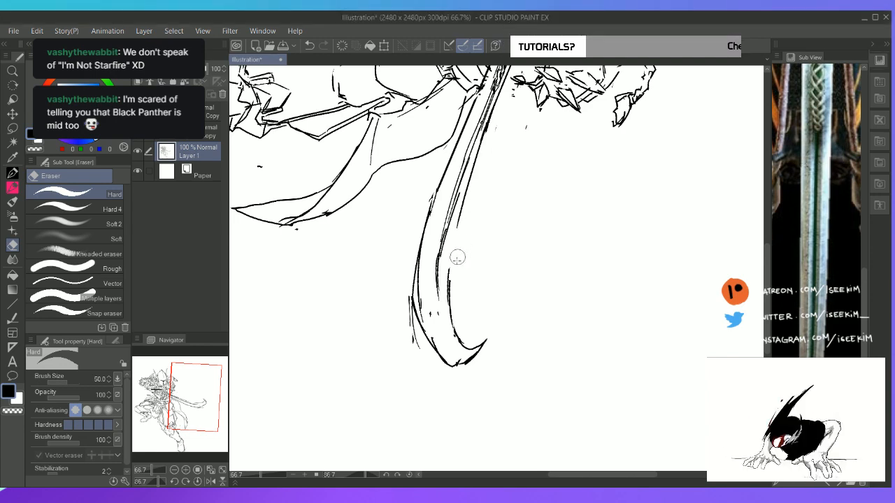
key("p")
left_click_drag(459, 216, 449, 285)
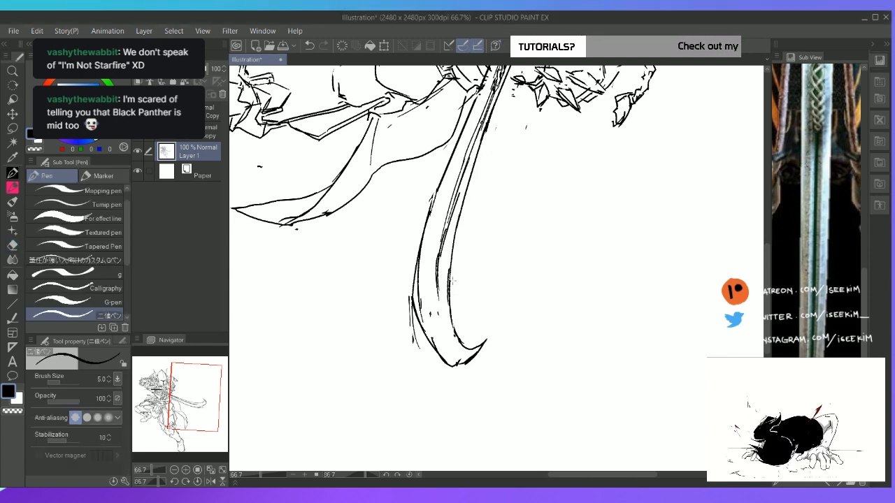
key("ctrl+at")
key("ctrl+0")
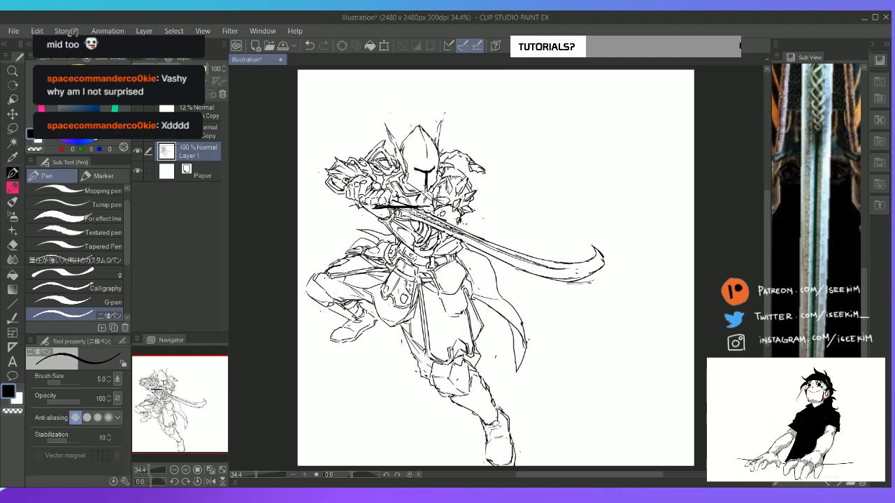
Draw a tapering strip of cloth trailing behind the knight's waist, undoing the last stray stroke
left_click_drag(334, 225, 381, 244)
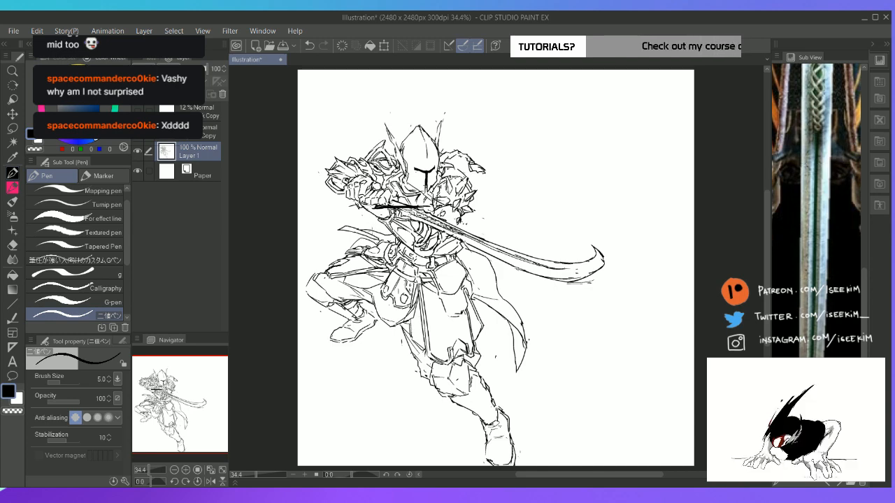
key("ctrl+z")
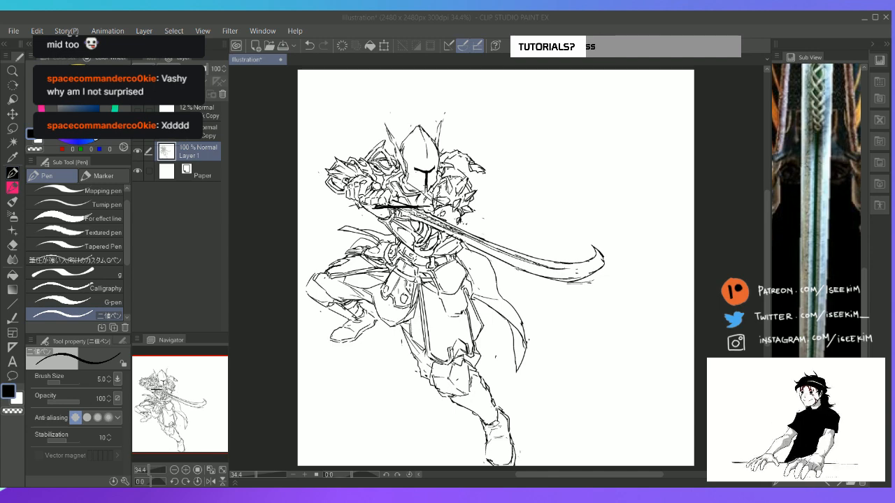
left_click(575, 19)
key("ctrl+plus")
key("ctrl+plus")
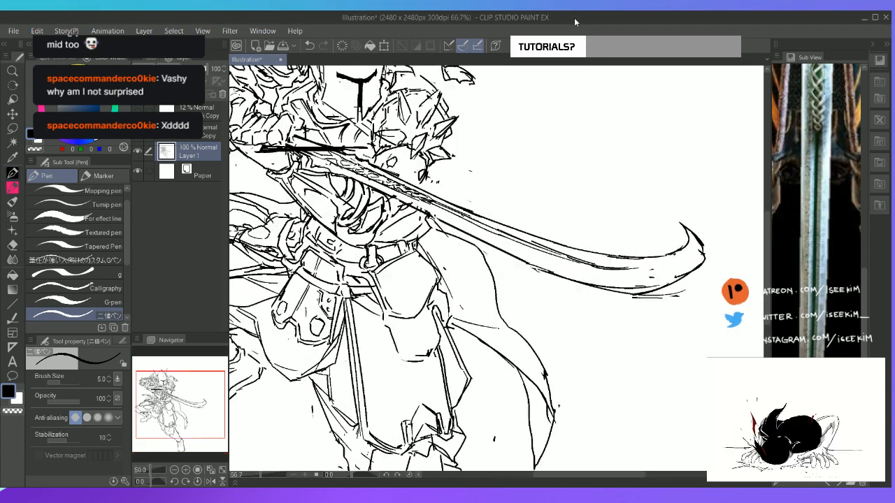
key("ctrl+minus")
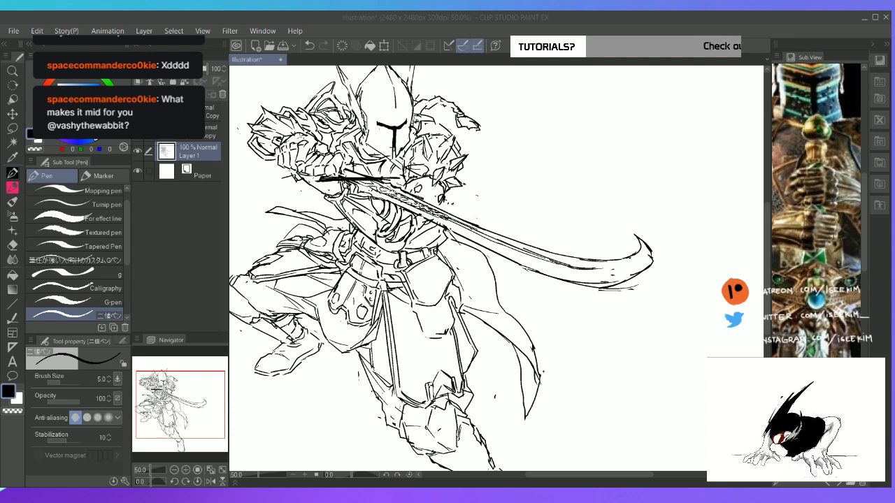
Erase the middle of the straight black crossguard at the blade's base on the rotated canvas
left_click(507, 22)
key("r")
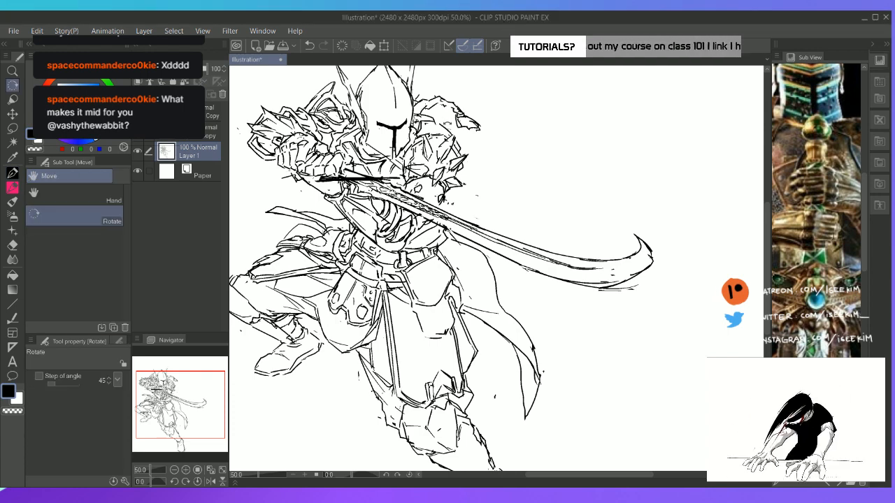
left_click_drag(437, 103, 326, 484)
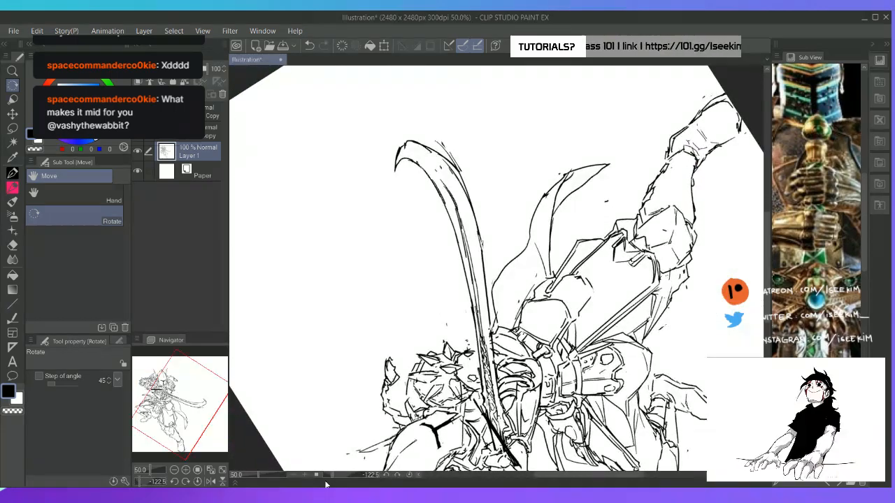
key("space")
left_click_drag(549, 297, 551, 208)
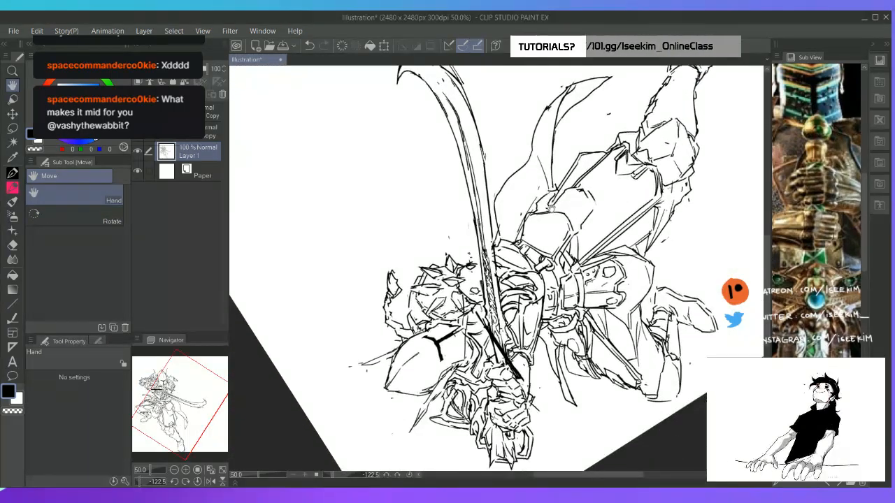
scroll(546, 209, "up", 2)
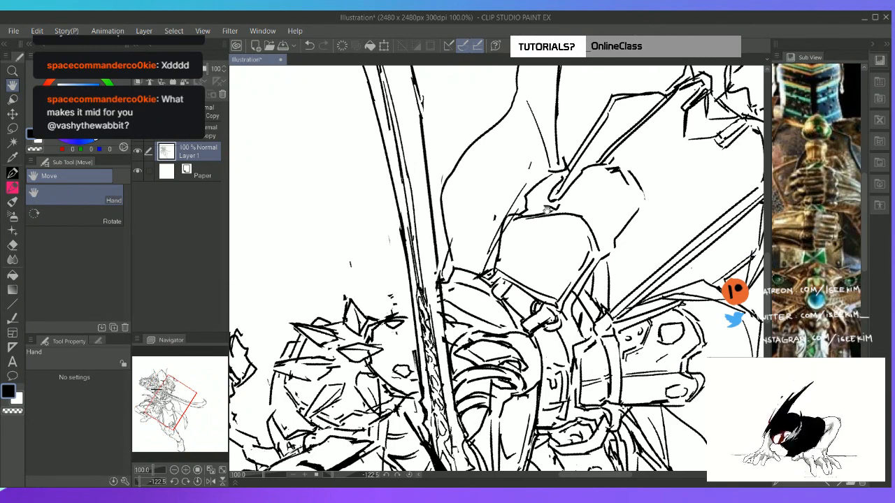
mouse_move(435, 354)
left_mouse_down()
mouse_move(439, 154)
mouse_move(430, 100)
left_mouse_up()
key("e")
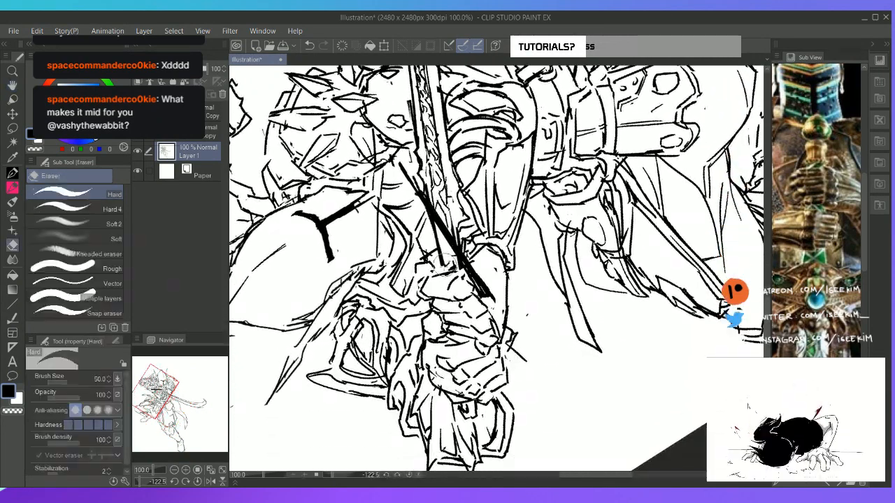
mouse_move(445, 224)
left_mouse_down()
mouse_move(438, 235)
mouse_move(448, 238)
mouse_move(439, 218)
left_mouse_up()
key("p")
key("e")
key("p")
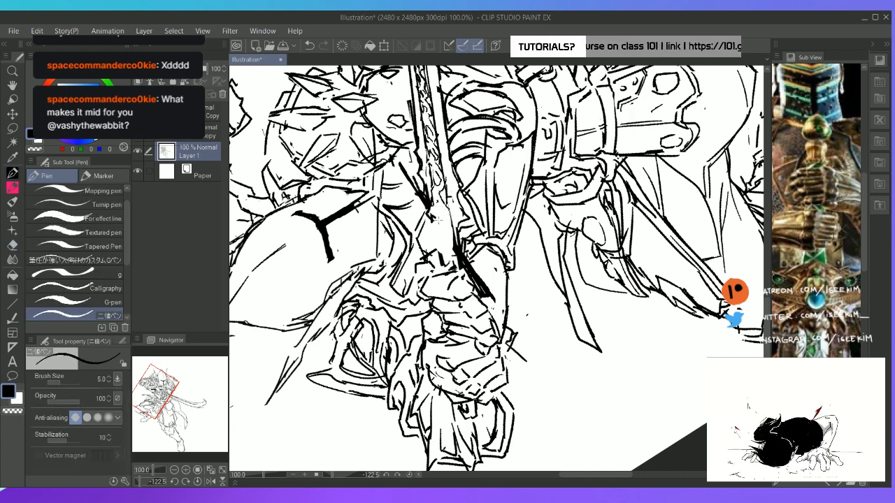
Sketch the outline of an ornate guard centre where the blade meets the gripping hand
mouse_move(442, 220)
left_mouse_down()
mouse_move(449, 233)
mouse_move(436, 191)
left_mouse_up()
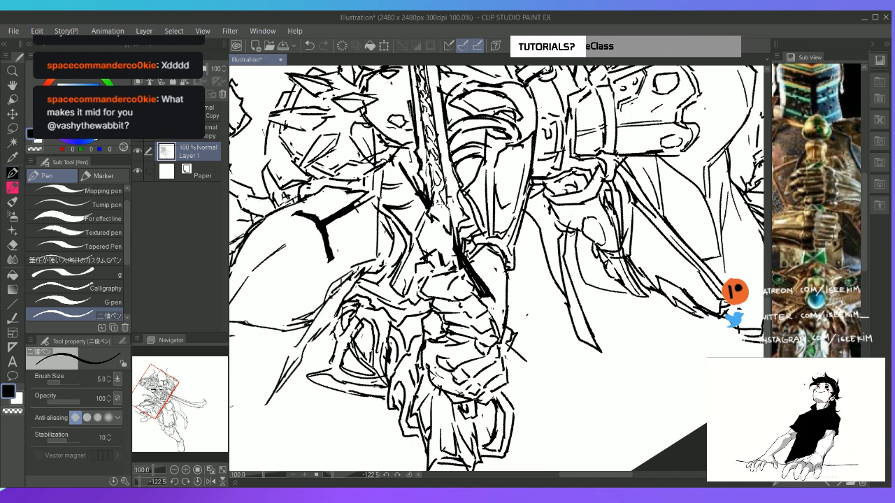
key("e")
mouse_move(435, 214)
left_mouse_down()
mouse_move(443, 192)
mouse_move(446, 200)
left_mouse_up()
key("p")
left_click_drag(449, 207, 451, 217)
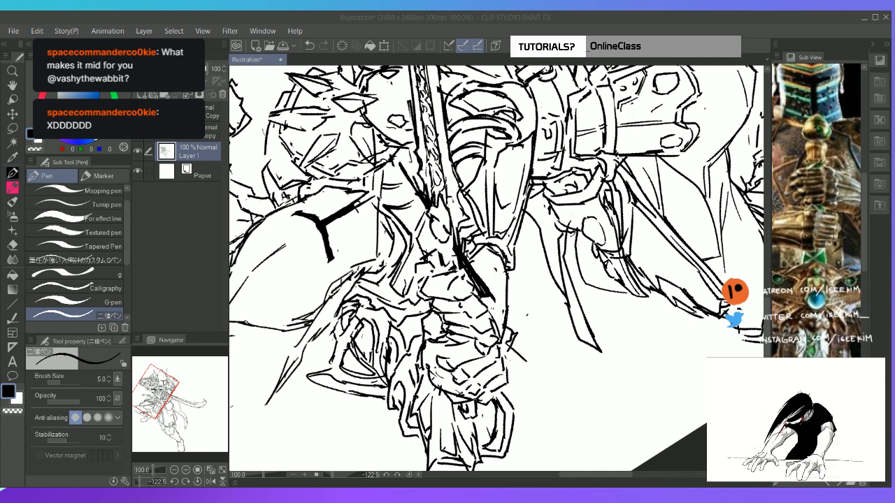
left_click(545, 18)
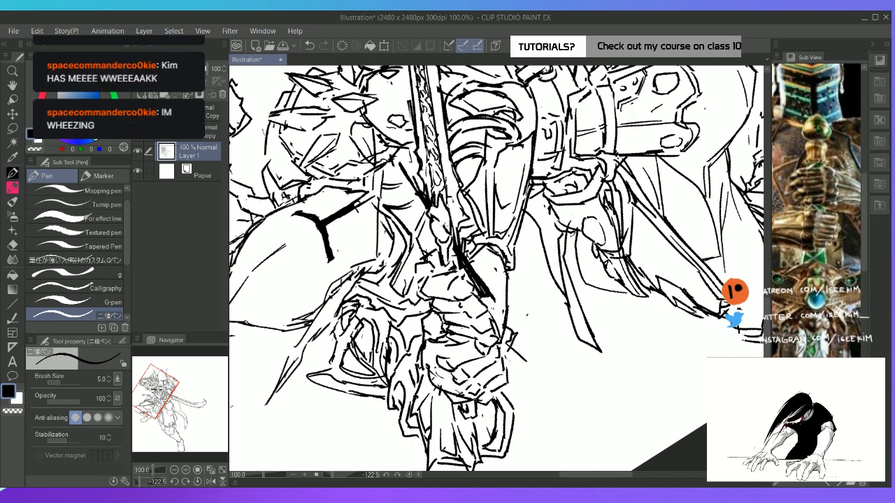
Check the sword reference and add small ornamental lines to the guard centre beside the gauntlet on the re-rotated canvas
key("e")
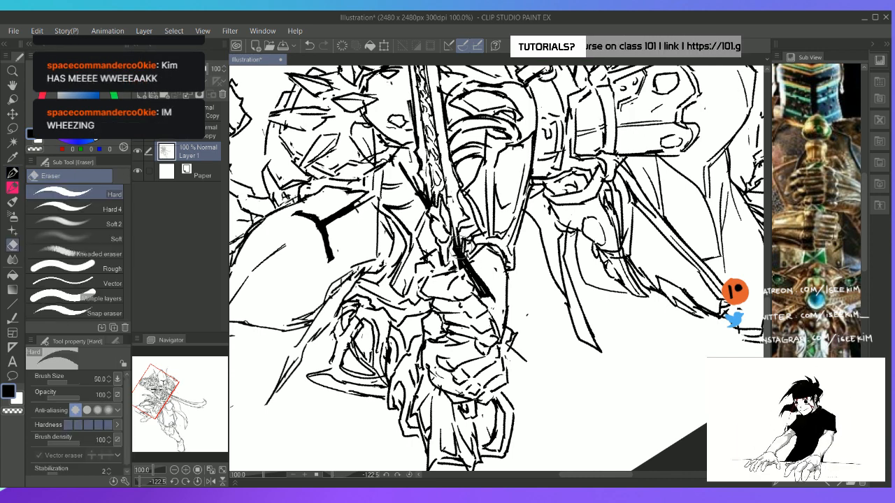
left_click_drag(827, 216, 793, 214)
left_click(862, 471)
key("r")
left_click_drag(587, 350, 618, 261)
key("e")
left_click_drag(448, 280, 455, 283)
key("p")
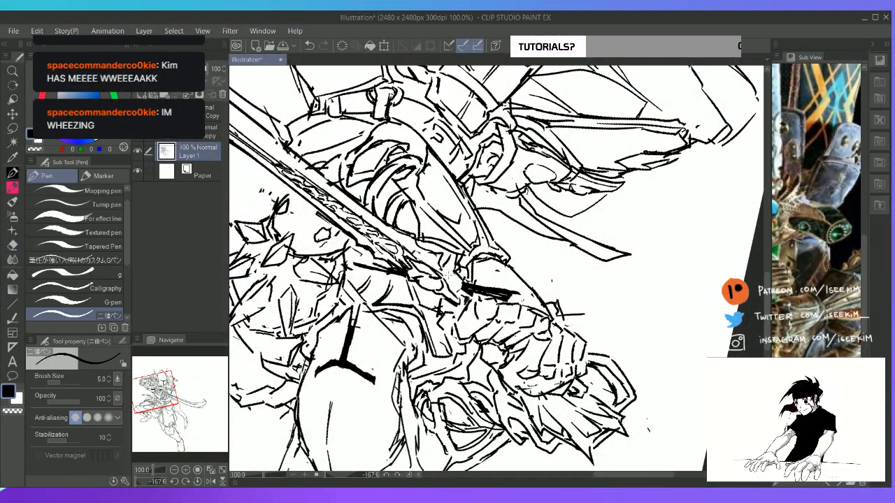
mouse_move(440, 273)
left_mouse_down()
mouse_move(447, 283)
mouse_move(447, 253)
mouse_move(449, 276)
left_mouse_up()
left_click_drag(447, 268, 456, 276)
key("e")
key("p")
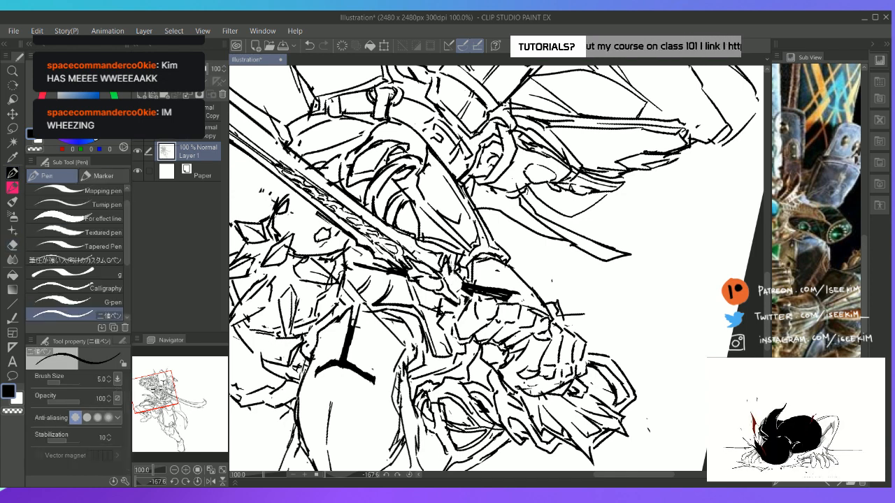
key("e")
key("p")
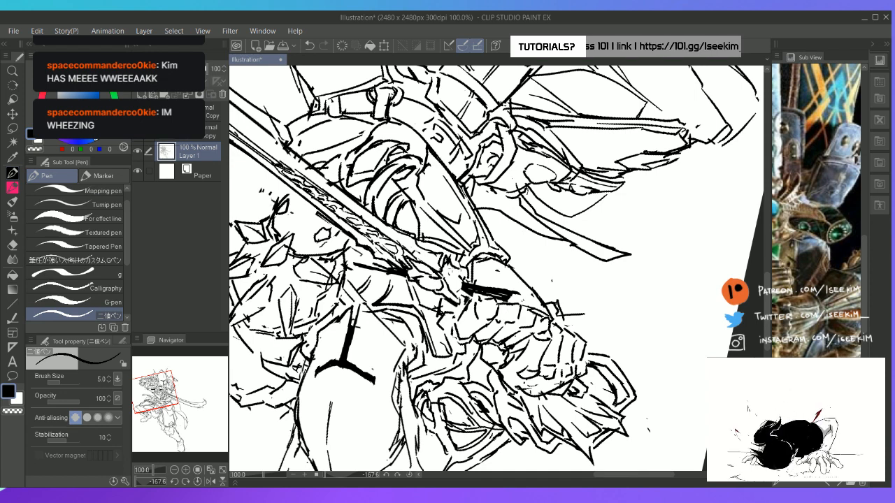
Replace the remaining straight bar beside the gauntlet's wrist with a curved, ornamented guard arm, then reset the rotation
key("e")
mouse_move(478, 277)
left_mouse_down()
mouse_move(465, 293)
mouse_move(497, 291)
mouse_move(485, 273)
mouse_move(510, 287)
mouse_move(502, 289)
mouse_move(517, 301)
mouse_move(471, 292)
mouse_move(492, 291)
mouse_move(506, 304)
left_mouse_up()
key("p")
key("e")
key("p")
key("ctrl+z")
left_click_drag(500, 301, 514, 287)
key("e")
key("p")
mouse_move(513, 287)
left_mouse_down()
mouse_move(503, 296)
mouse_move(513, 291)
left_mouse_up()
key("ctrl+at")
Rotate the canvas and add contour strokes along the blade's base, the guard centre and the arm beside the wrist
key("r")
mouse_move(575, 165)
left_mouse_down()
mouse_move(551, 151)
mouse_move(371, 299)
left_mouse_up()
key("p")
left_click_drag(402, 211, 423, 225)
mouse_move(448, 245)
left_mouse_down()
mouse_move(458, 256)
mouse_move(450, 254)
left_mouse_up()
left_click_drag(449, 255, 466, 269)
left_click_drag(474, 269, 500, 298)
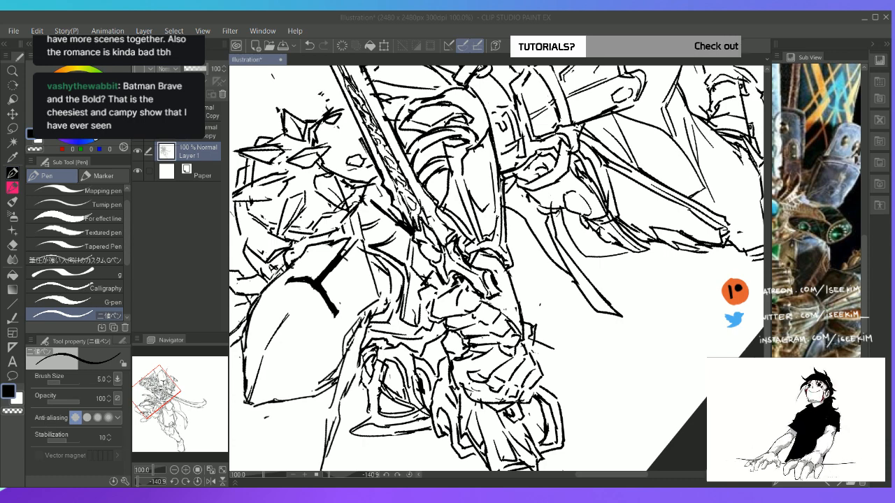
Erase the old straight bar on the helmet side of the blade and draw a curved guard arm in its place
key("space")
left_click_drag(485, 131, 443, 159)
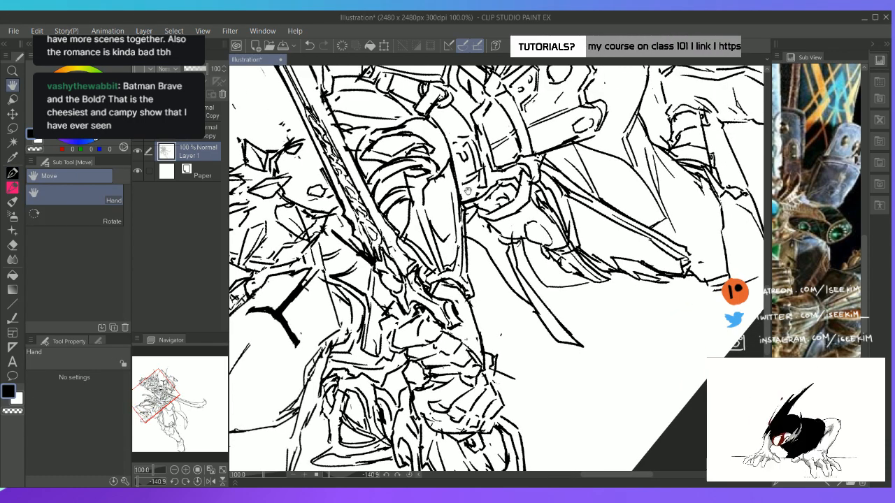
key("e")
mouse_move(364, 255)
left_mouse_down()
mouse_move(342, 241)
mouse_move(384, 290)
mouse_move(366, 265)
mouse_move(339, 263)
mouse_move(394, 305)
mouse_move(373, 283)
mouse_move(381, 291)
left_mouse_up()
key("p")
key("e")
key("p")
key("e")
key("p")
key("e")
key("p")
key("e")
key("p")
mouse_move(344, 261)
left_mouse_down()
mouse_move(368, 272)
mouse_move(381, 297)
left_mouse_up()
key("ctrl+z")
left_click_drag(374, 295, 390, 298)
key("e")
key("p")
left_click_drag(385, 297, 399, 309)
Compare with the armour reference and refine the rounded ends of both curved guard arms
mouse_move(817, 189)
left_mouse_down()
mouse_move(864, 177)
mouse_move(789, 206)
left_mouse_up()
left_click_drag(842, 156, 784, 154)
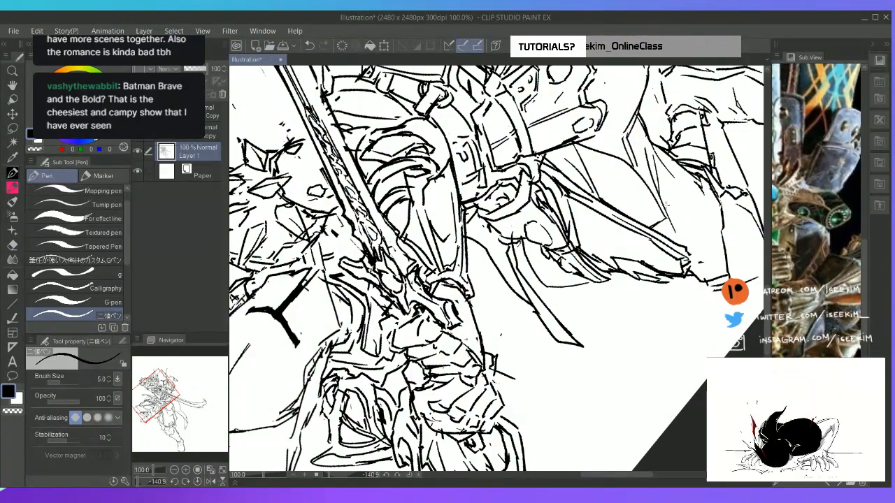
mouse_move(410, 294)
left_mouse_down()
mouse_move(455, 331)
mouse_move(455, 315)
left_mouse_up()
key("e")
key("p")
mouse_move(456, 312)
left_mouse_down()
mouse_move(452, 329)
mouse_move(456, 319)
left_mouse_up()
key("e")
left_click_drag(335, 262, 353, 275)
key("p")
mouse_move(344, 259)
left_mouse_down()
mouse_move(338, 267)
mouse_move(373, 281)
mouse_move(373, 293)
mouse_move(378, 284)
left_mouse_up()
key("ctrl+z")
mouse_move(367, 271)
left_mouse_down()
mouse_move(376, 282)
mouse_move(366, 274)
left_mouse_up()
Consult the reference sword's gemmed guard, rework the ornament in the guard's centre, and restore the upright full-canvas view
left_click_drag(782, 157, 823, 166)
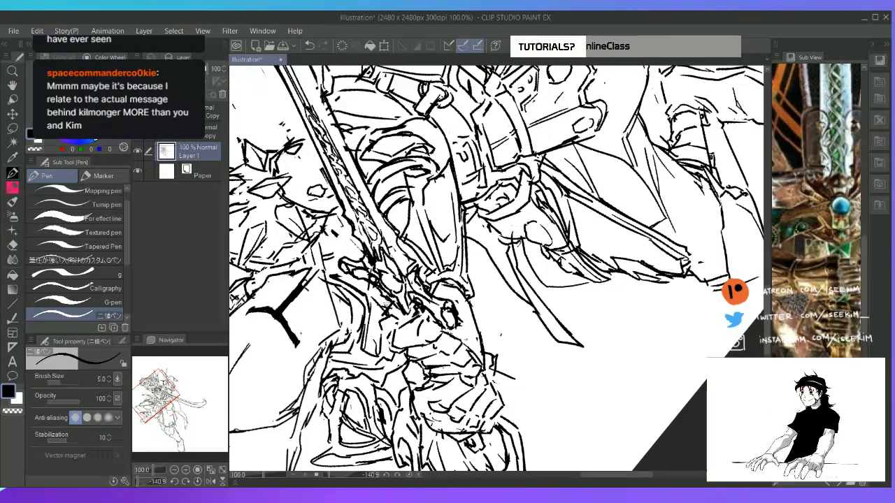
mouse_move(392, 295)
left_mouse_down()
mouse_move(387, 311)
mouse_move(426, 329)
left_mouse_up()
key("e")
key("p")
left_click_drag(420, 320, 434, 309)
mouse_move(422, 299)
left_mouse_down()
mouse_move(433, 315)
mouse_move(407, 318)
mouse_move(422, 305)
mouse_move(406, 316)
left_mouse_up()
key("e")
key("p")
left_click_drag(399, 308, 405, 315)
mouse_move(407, 313)
left_mouse_down()
mouse_move(415, 327)
mouse_move(422, 312)
left_mouse_up()
key("e")
key("p")
left_click_drag(425, 315, 435, 308)
key("ctrl+@")
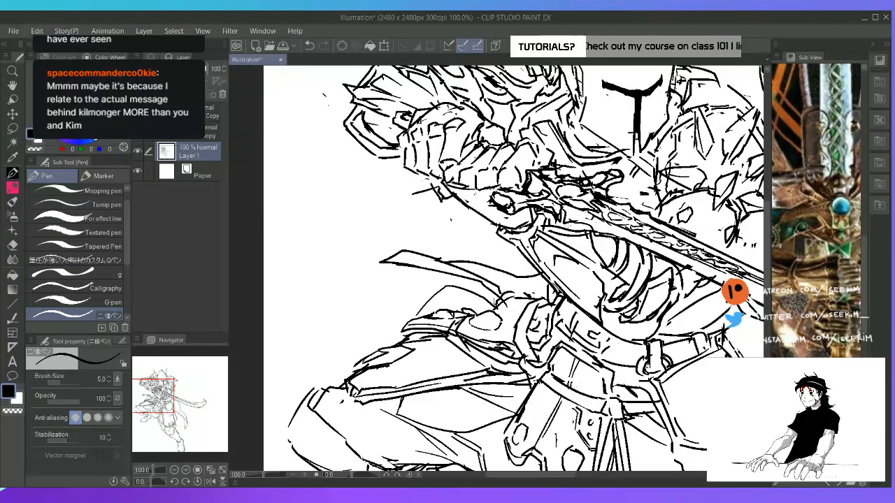
key("ctrl+0")
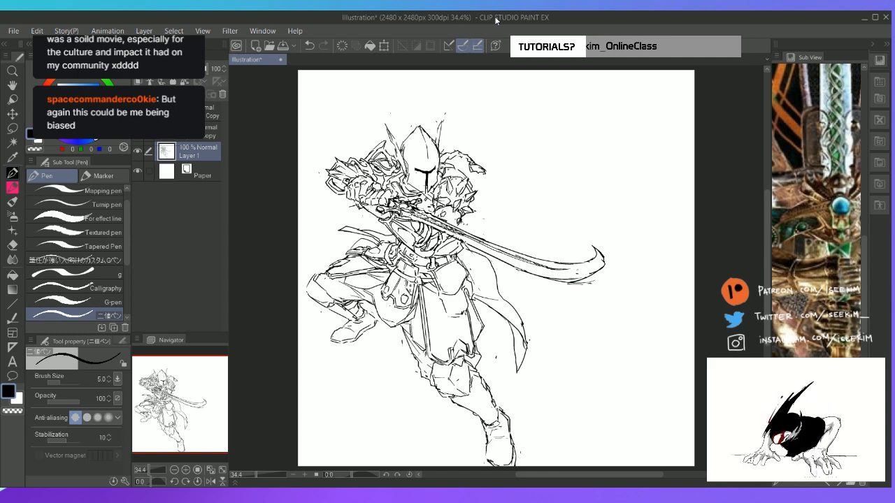
key("ctrl+minus")
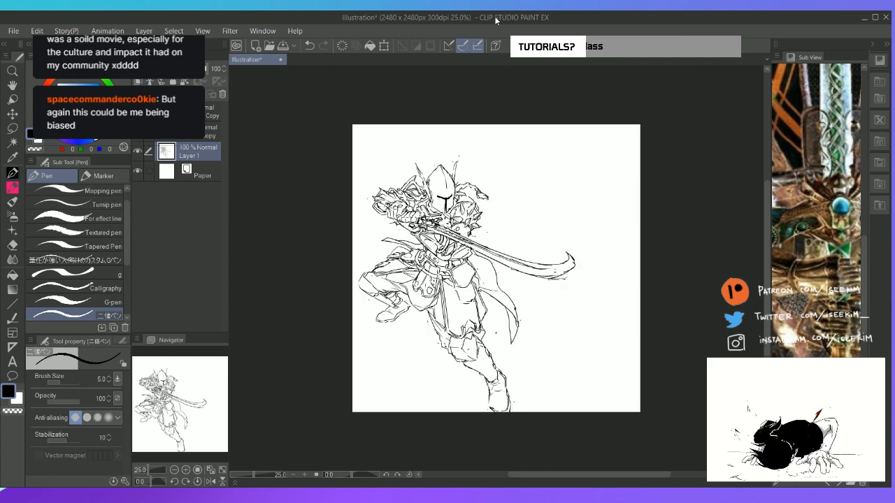
Touch up the linework around the sword hand and wrist with small alternating eraser and pen corrections
key("ctrl+plus")
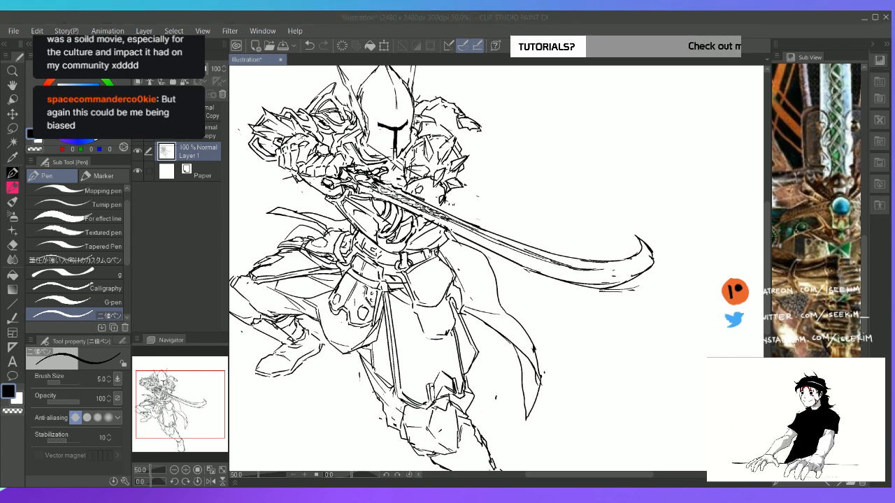
left_click(495, 21)
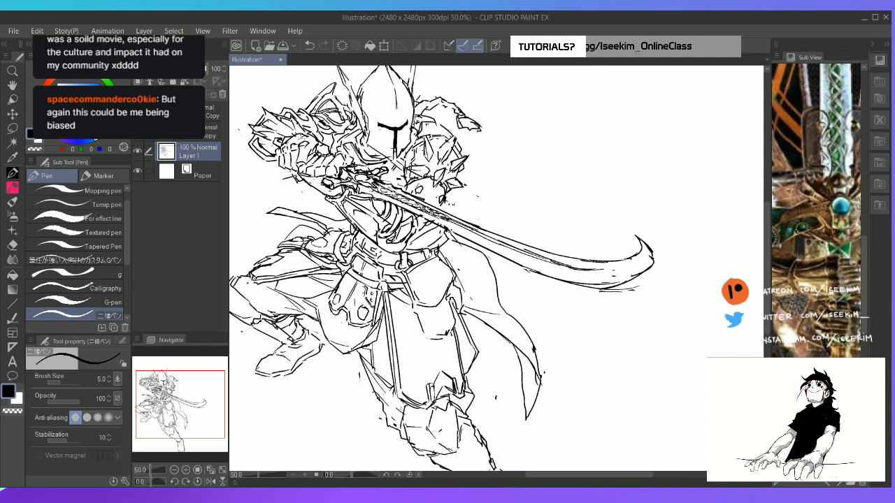
key("e")
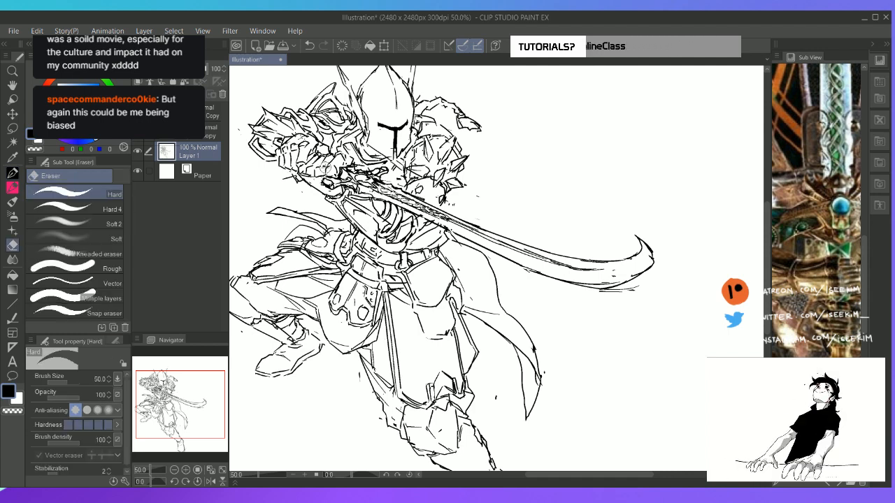
key("p")
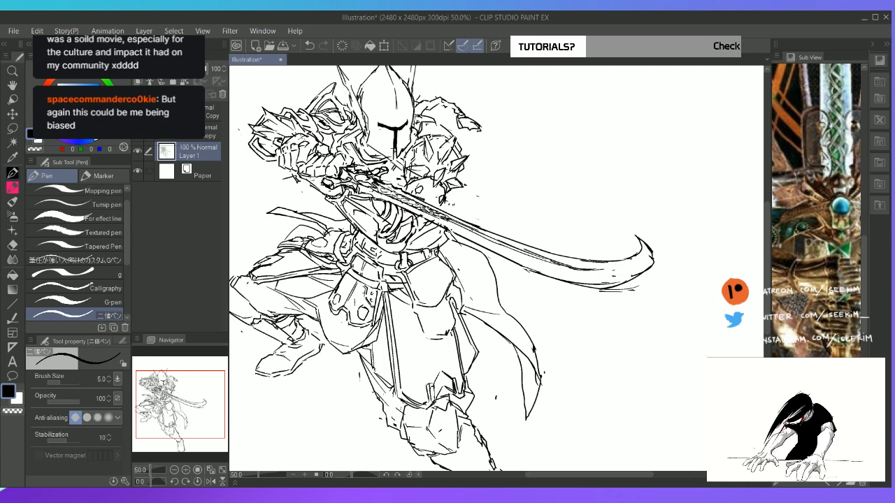
mouse_move(305, 178)
left_mouse_down()
mouse_move(343, 198)
mouse_move(309, 183)
left_mouse_up()
key("e")
key("p")
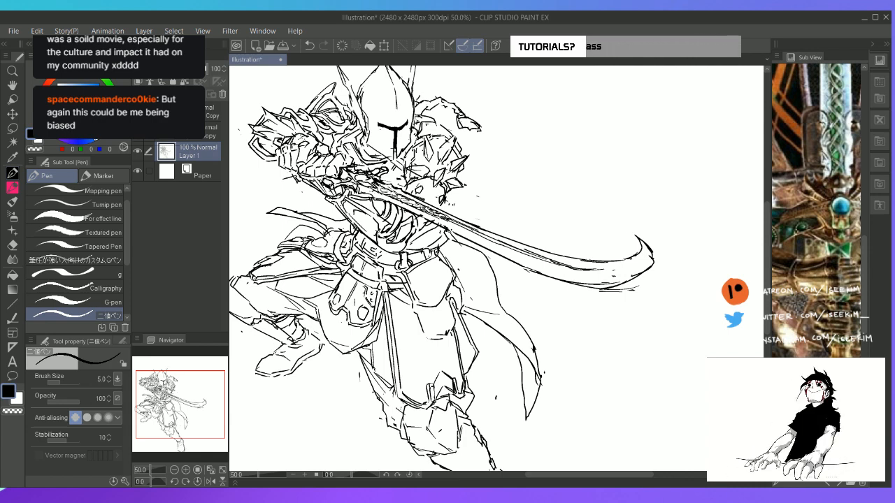
key("e")
key("p")
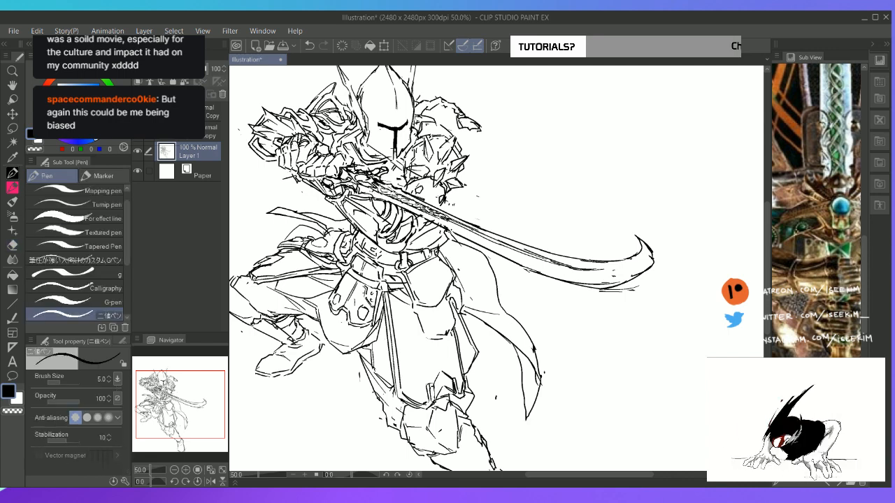
key("e")
key("p")
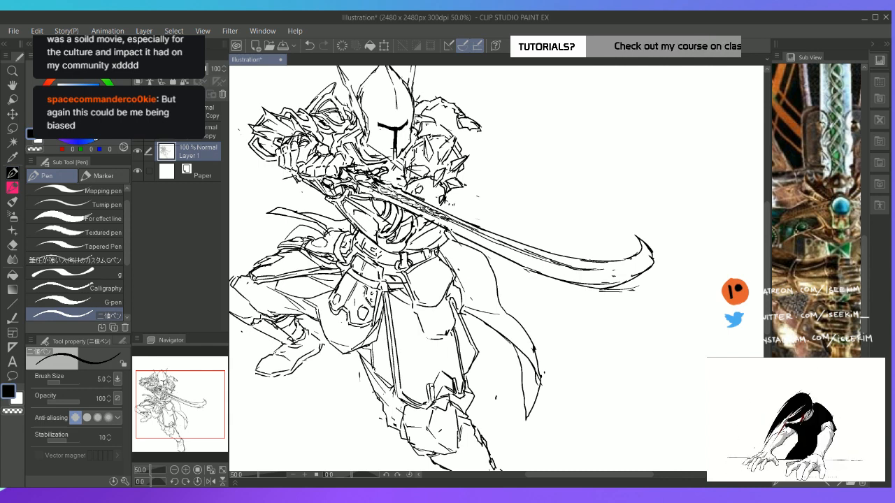
key("e")
key("p")
Redraw the gauntlet's plate contours with short pen strokes around the hand gripping the sword
mouse_move(301, 138)
left_mouse_down()
mouse_move(317, 165)
mouse_move(282, 162)
left_mouse_up()
key("e")
key("p")
left_click_drag(277, 154, 281, 164)
mouse_move(279, 159)
left_mouse_down()
mouse_move(284, 172)
mouse_move(312, 153)
left_mouse_up()
left_click_drag(300, 146, 309, 154)
left_click_drag(304, 148, 311, 152)
left_click_drag(318, 145, 322, 152)
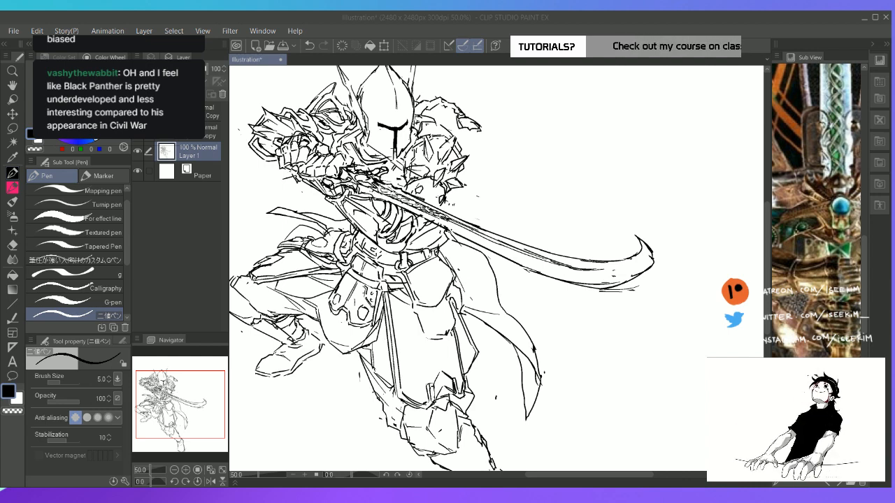
Erase and redraw the small armour plate edges beneath the spiked shoulder, just above the blade
left_click(570, 22)
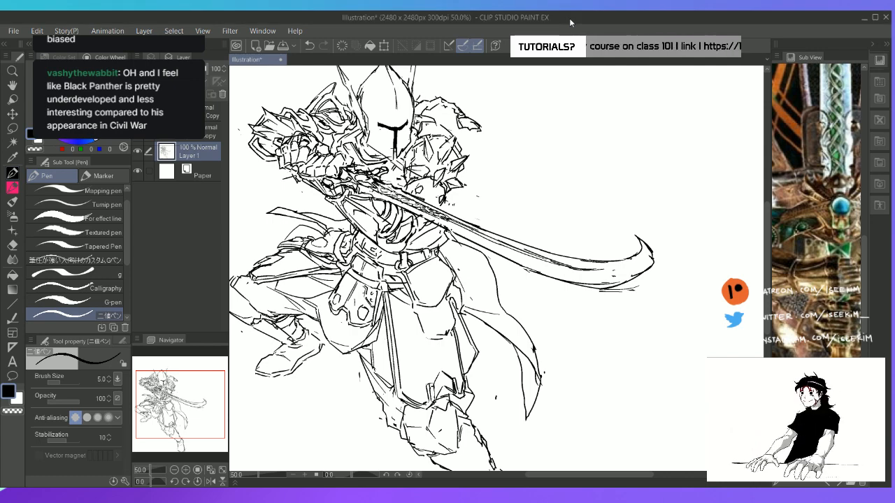
key("ctrl+minus")
key("ctrl+plus")
key("ctrl+plus")
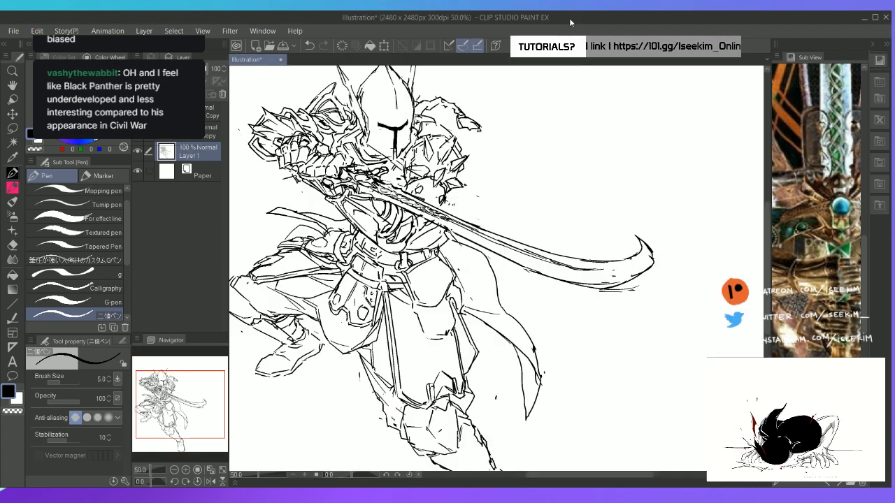
key("e")
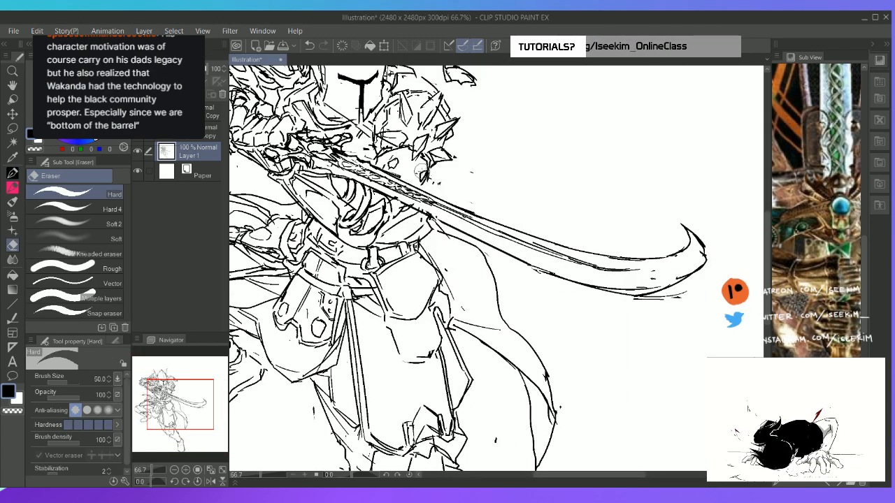
key("p")
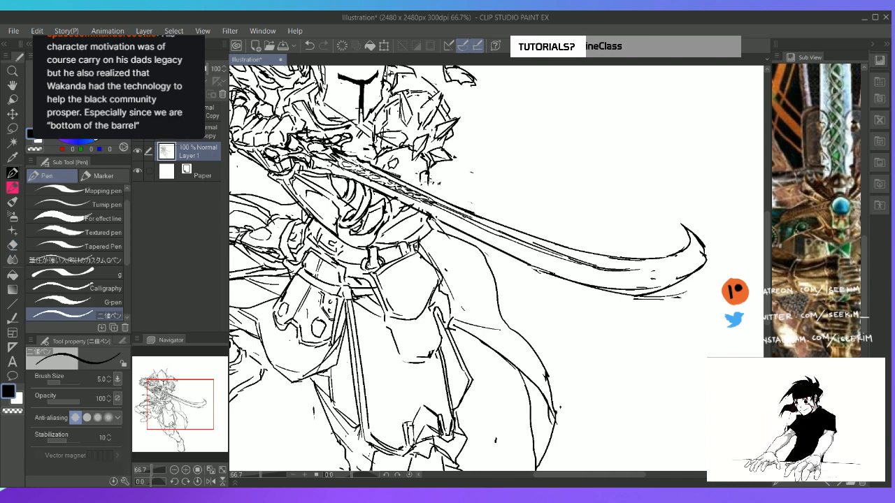
key("e")
key("p")
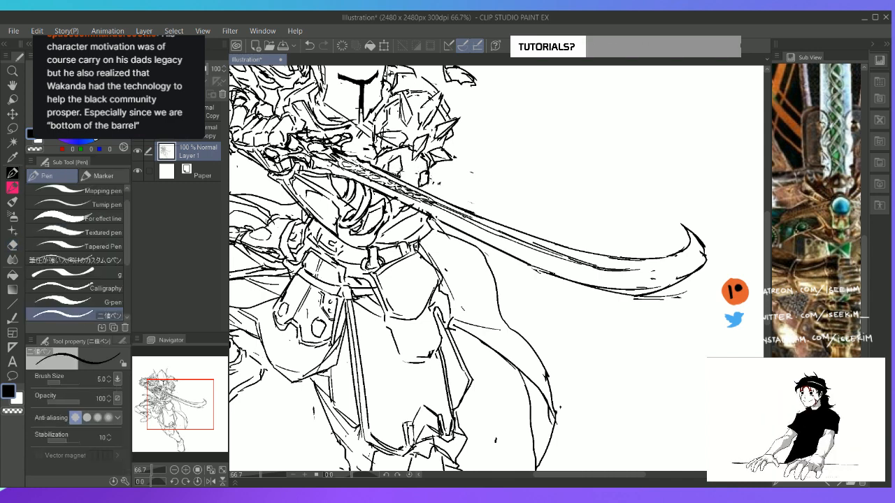
key("e")
key("p")
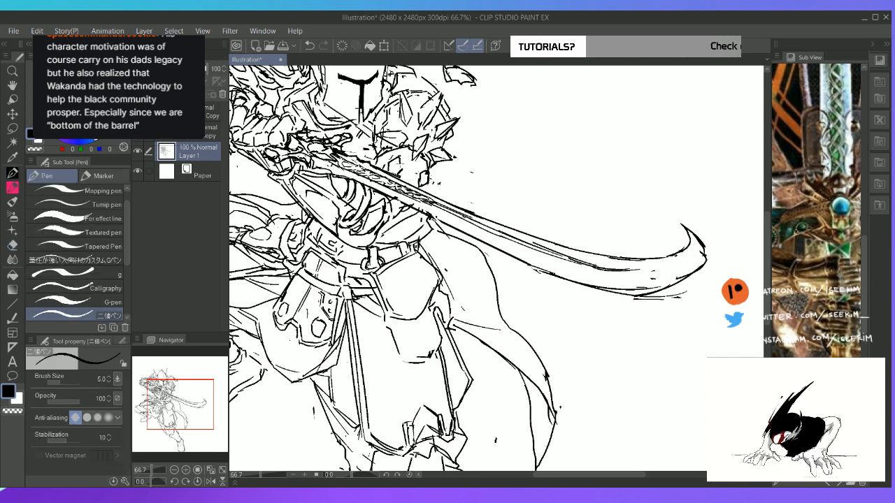
key("e")
key("p")
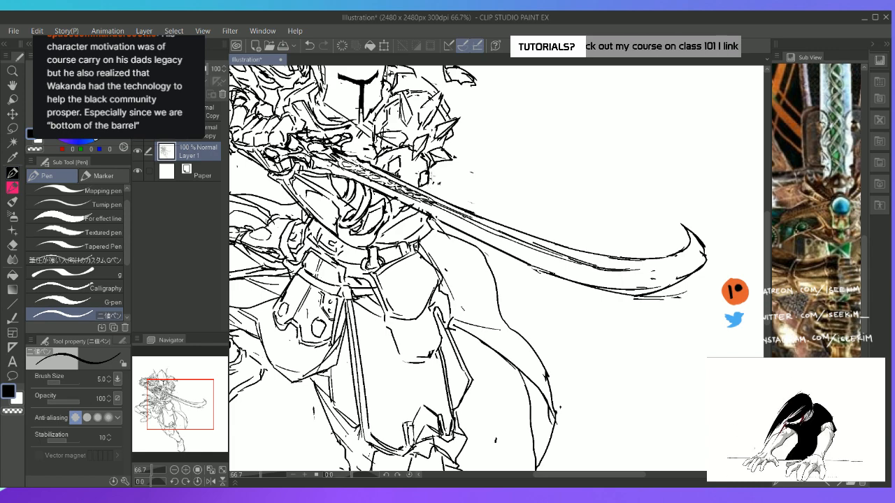
left_click_drag(428, 175, 423, 182)
Rotate the canvas so the sword points downward, erase the outer blade edge near the curve, and redraw it with the pen
key("space")
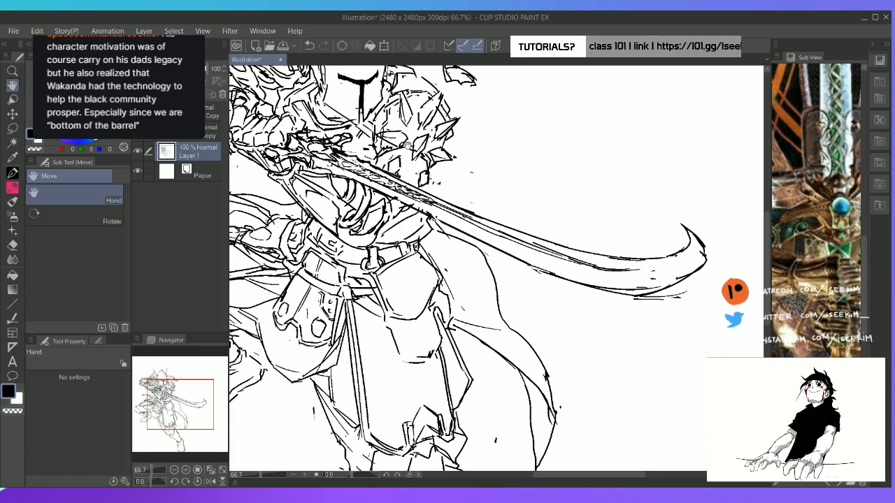
left_click_drag(407, 150, 395, 231)
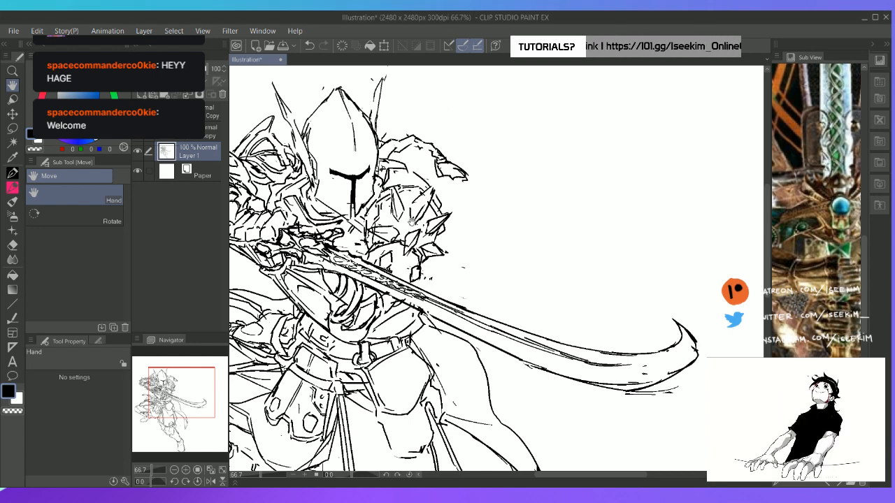
left_click_drag(451, 256, 402, 246)
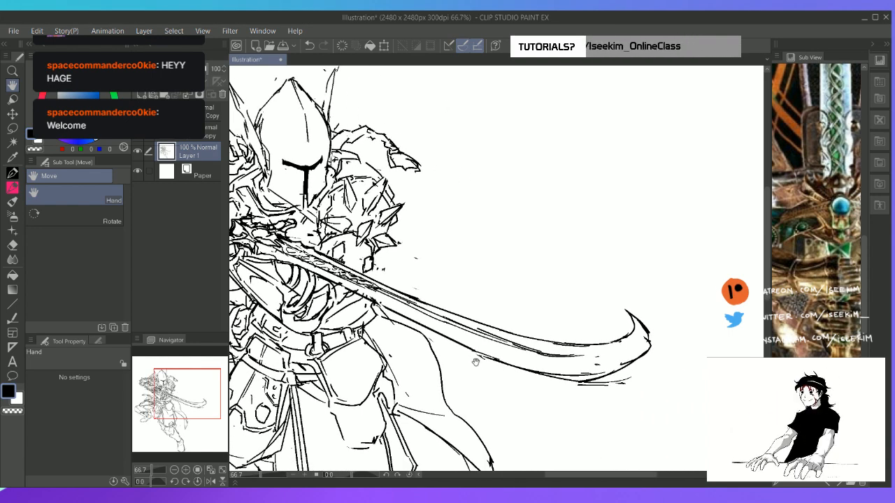
key("ctrl+0")
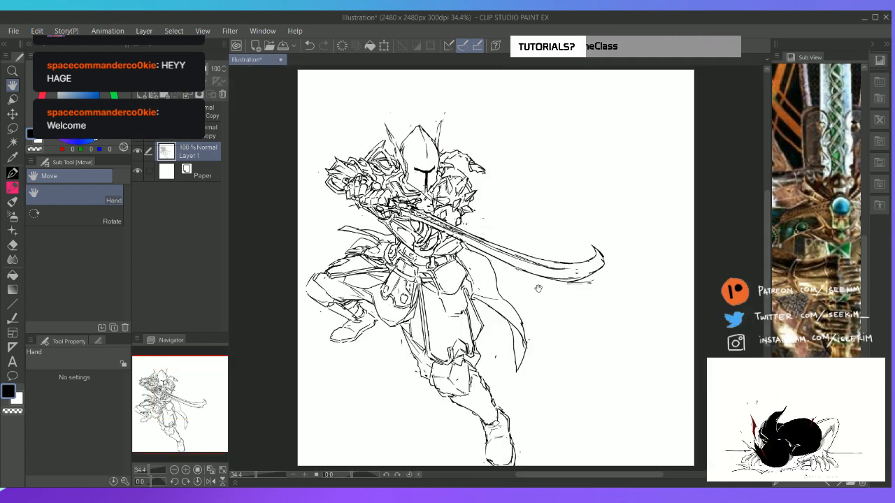
key("e")
key("r")
mouse_move(607, 204)
left_mouse_down()
mouse_move(614, 216)
mouse_move(594, 329)
mouse_move(559, 378)
left_mouse_up()
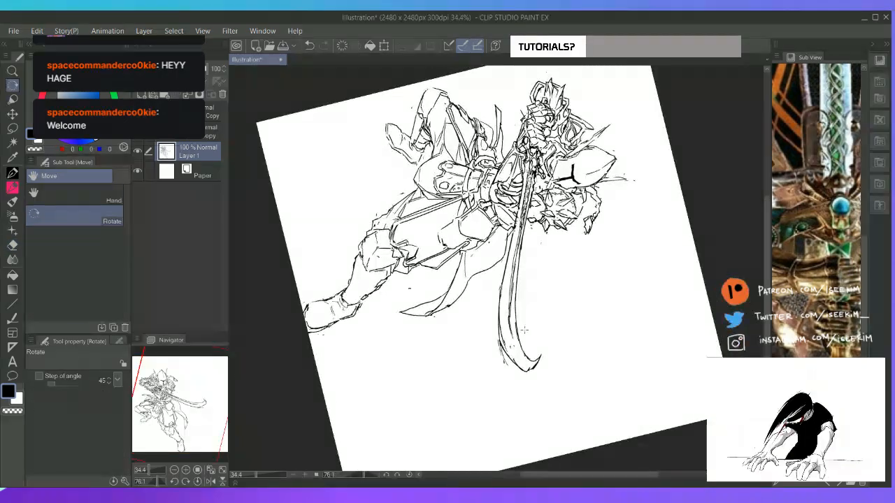
key("e")
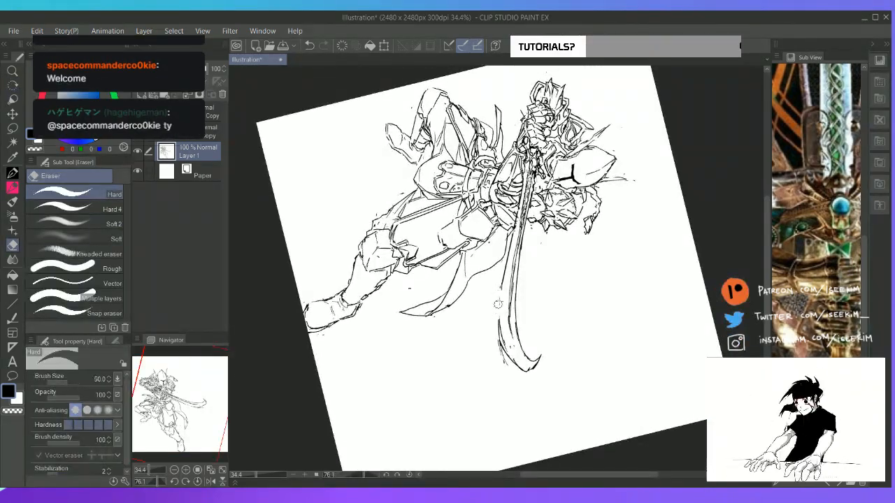
key("p")
key("ctrl+z")
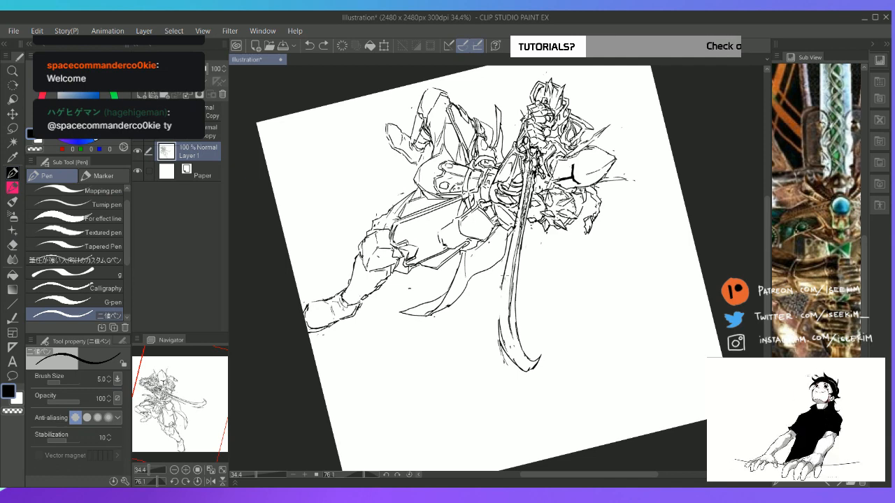
left_click_drag(503, 282, 500, 337)
key("ctrl+z")
left_click_drag(503, 282, 502, 340)
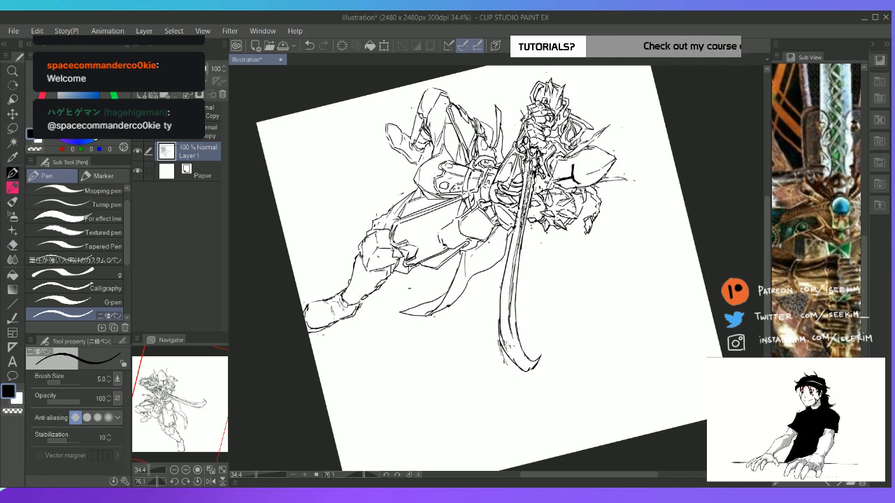
Erase the rough lines outside the blade's curve, redraw that outer edge as a smooth stroke, and restore the upright view
key("e")
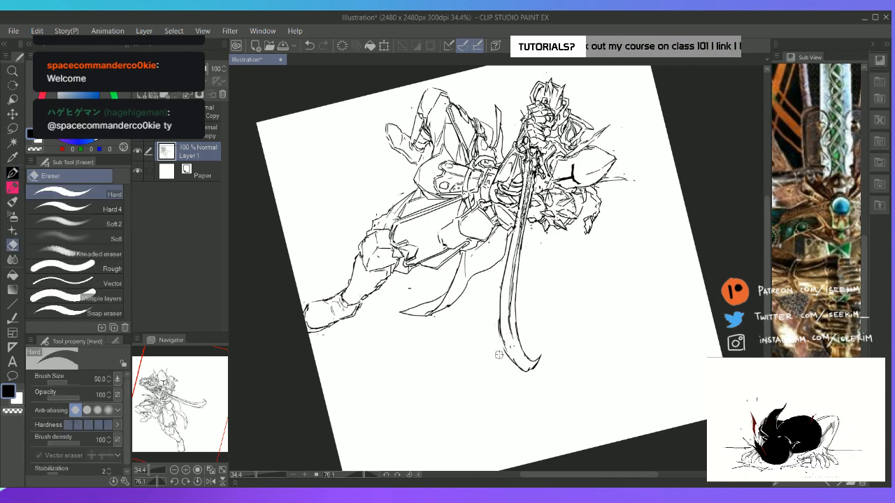
key("p")
left_click_drag(500, 291, 503, 353)
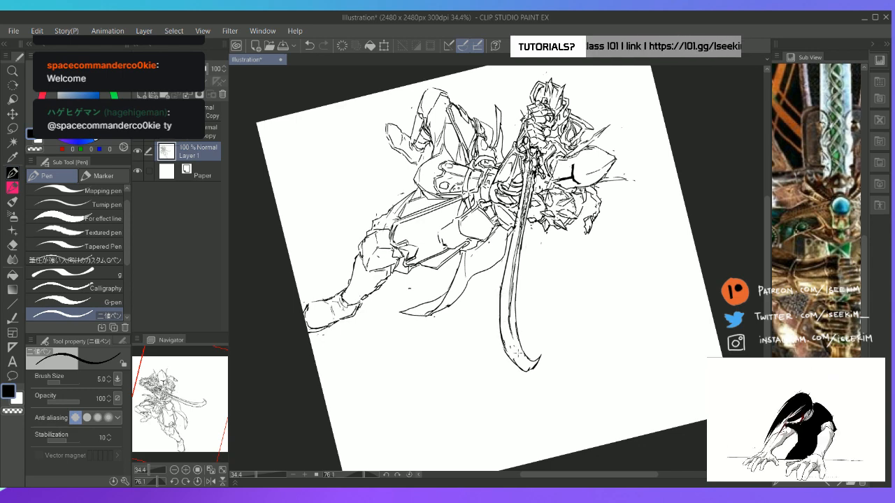
key("ctrl+z")
left_click_drag(502, 282, 506, 341)
key("ctrl+z")
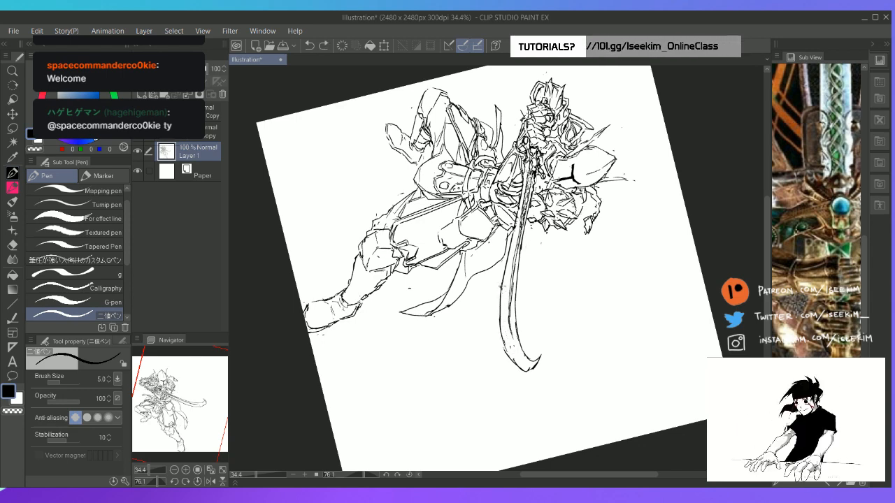
left_click_drag(502, 281, 502, 350)
key("ctrl+z")
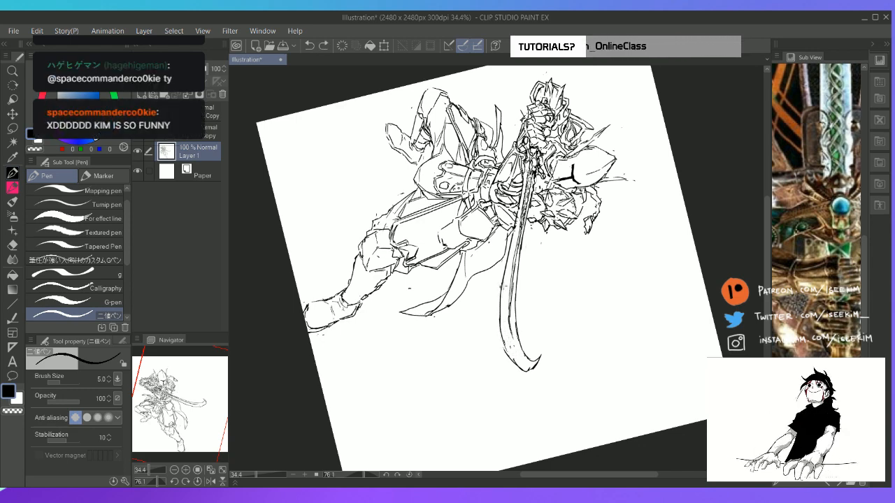
left_click_drag(502, 282, 511, 358)
key("ctrl+@")
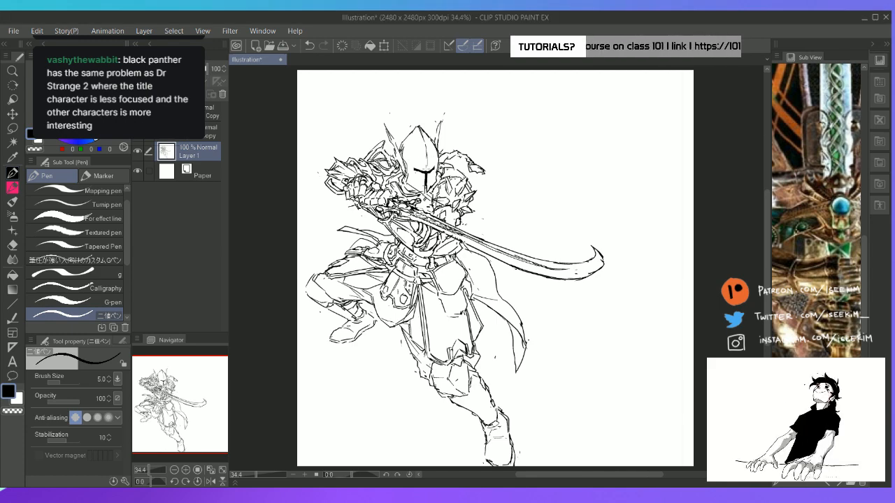
key("e")
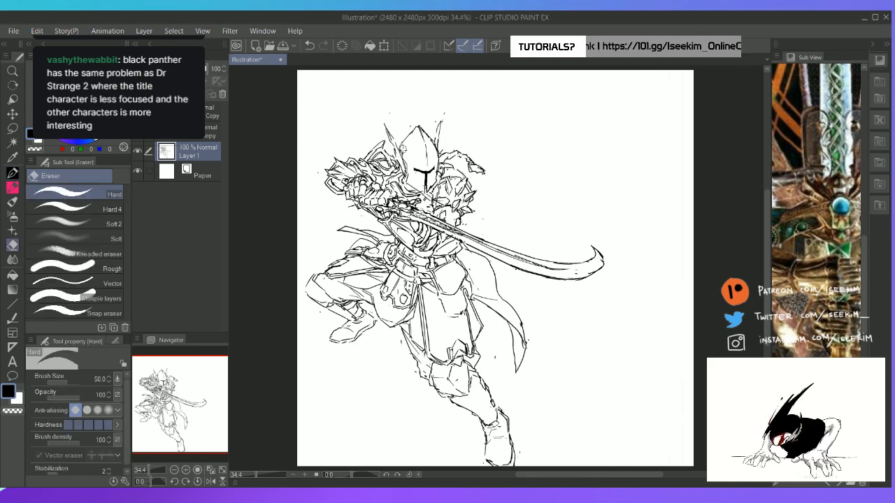
key("p")
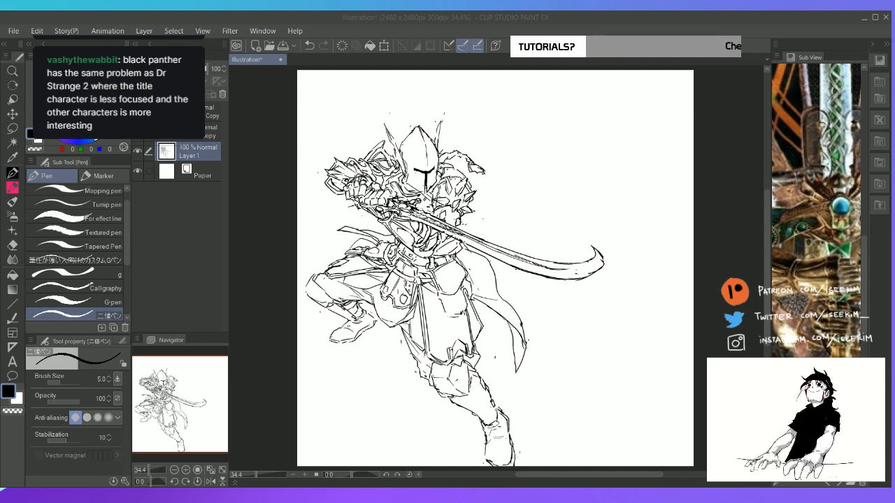
left_click(581, 16)
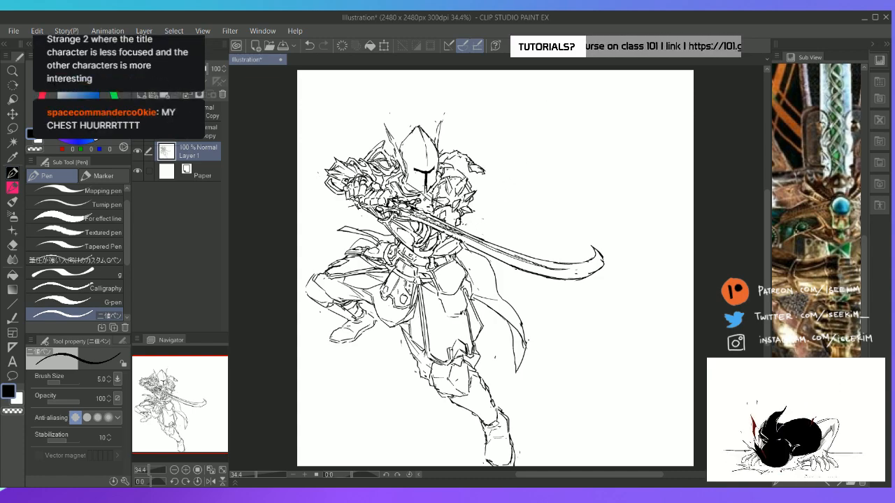
Rotate the canvas so the sword points downward, clean up and redraw the middle of the blade's edge with pen strokes, and restore the upright view
key("r")
left_click_drag(593, 175, 555, 277)
key("e")
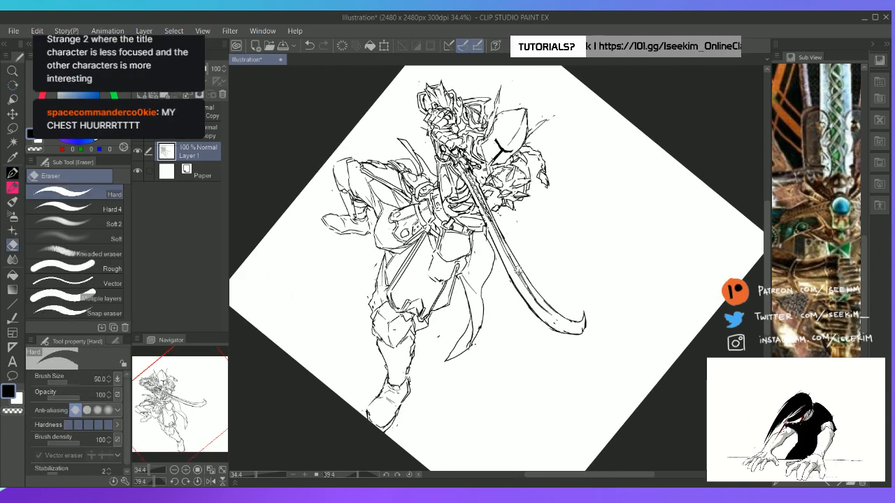
key("p")
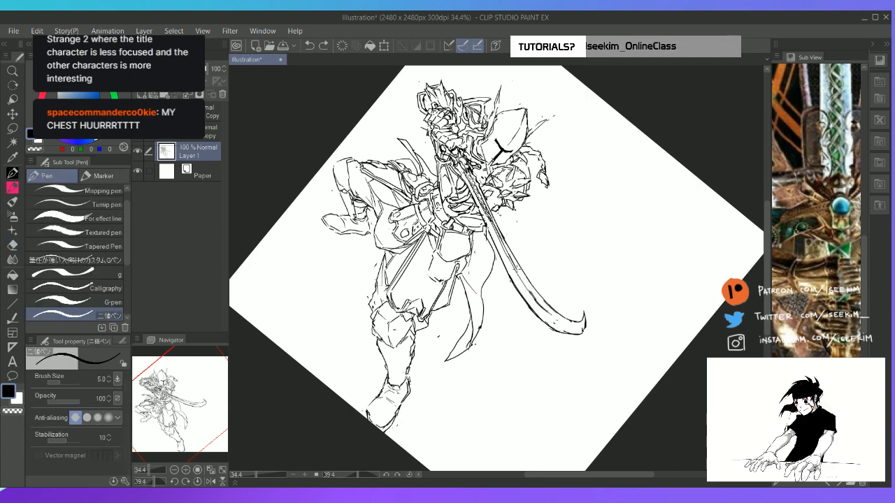
key("e")
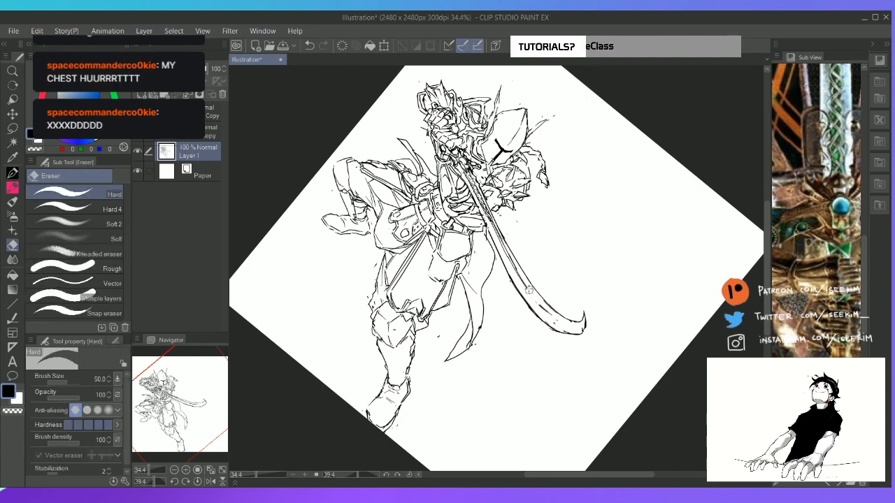
key("p")
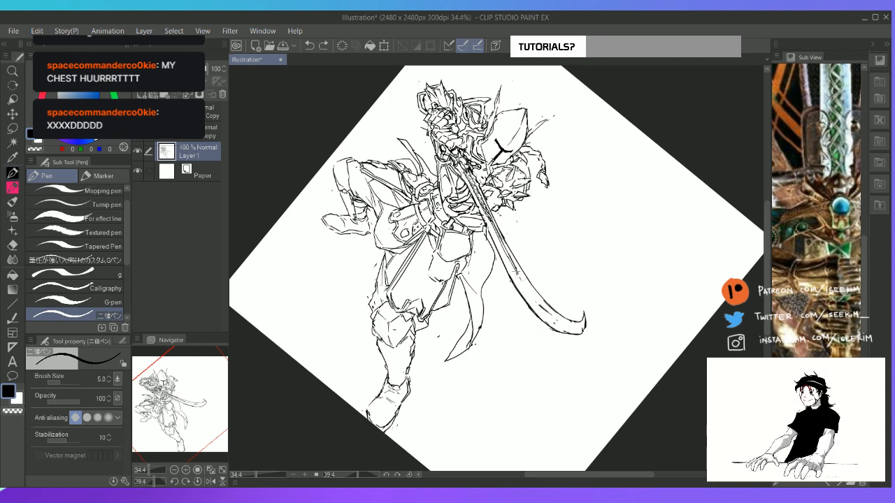
left_click_drag(518, 276, 542, 310)
key("ctrl+z")
left_click_drag(516, 274, 541, 308)
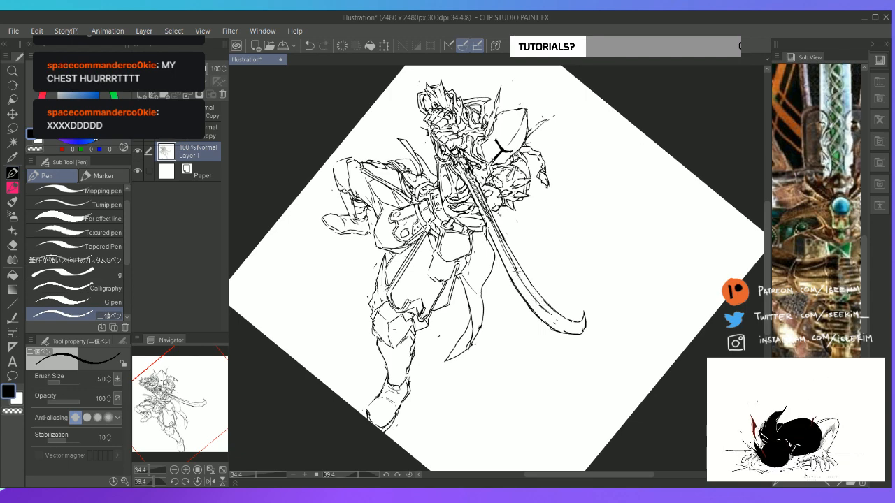
left_click_drag(517, 271, 549, 314)
key("e")
key("p")
key("ctrl+at")
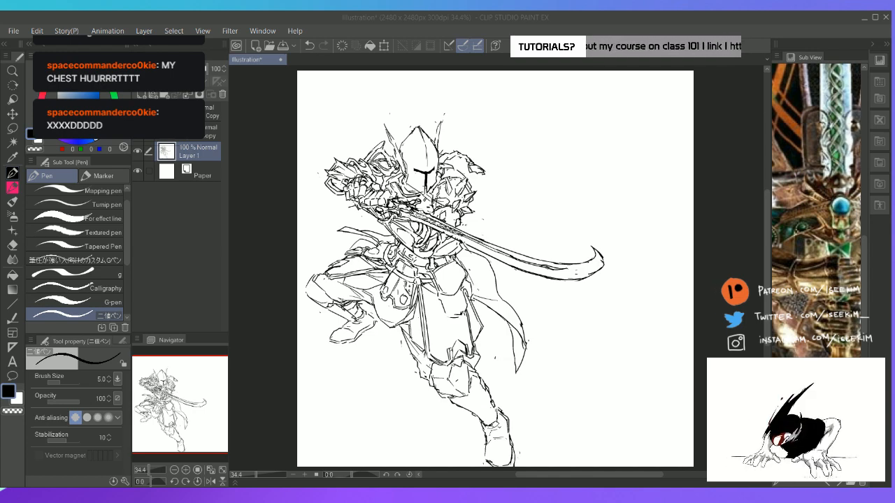
left_click(478, 18)
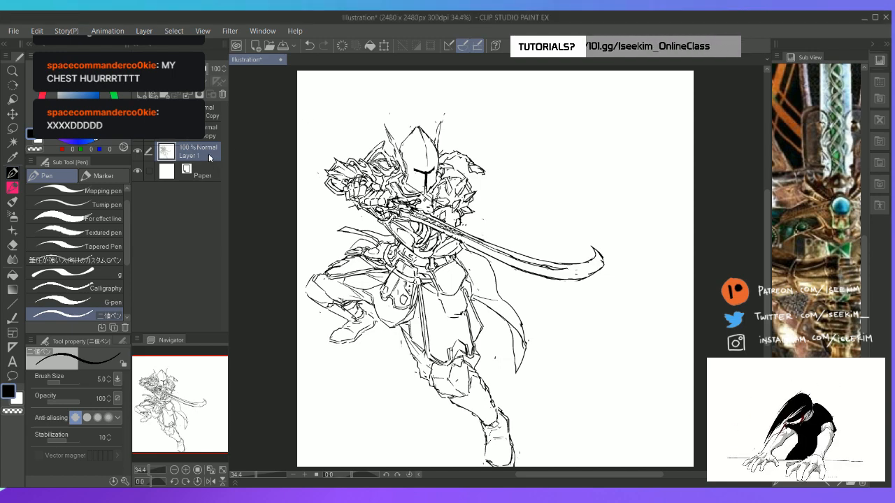
Add a new layer above Layer 1, enlarge the knight's waist, and frame the reference's hip armour in the Sub View
key("ctrl+shift+n")
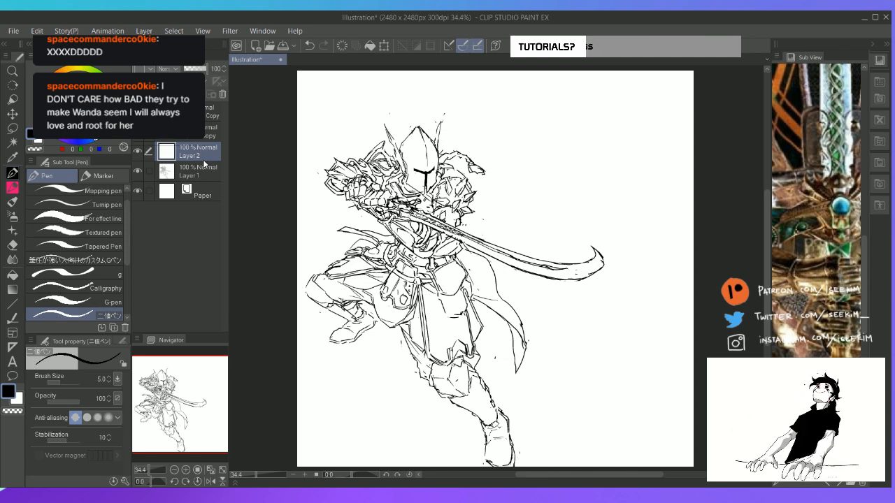
key("ctrl+plus")
key("ctrl+plus")
left_click_drag(816, 193, 817, 289)
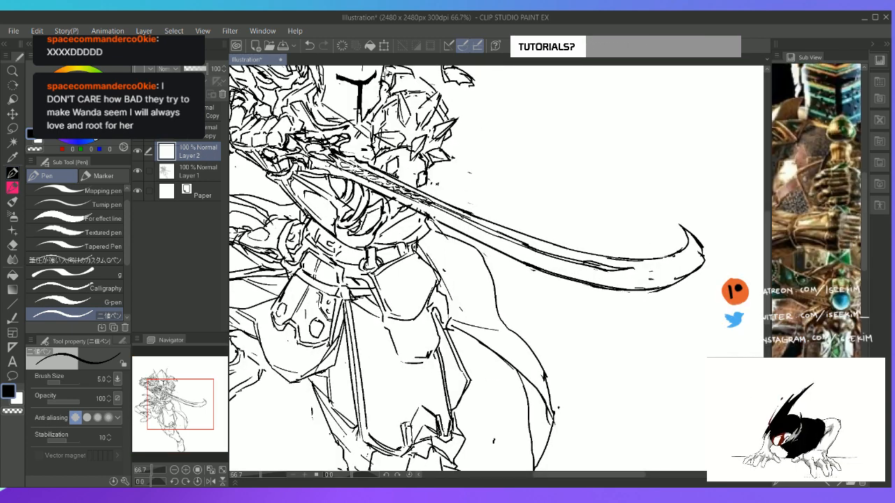
scroll(817, 210, "down", 1)
scroll(817, 209, "down", 3)
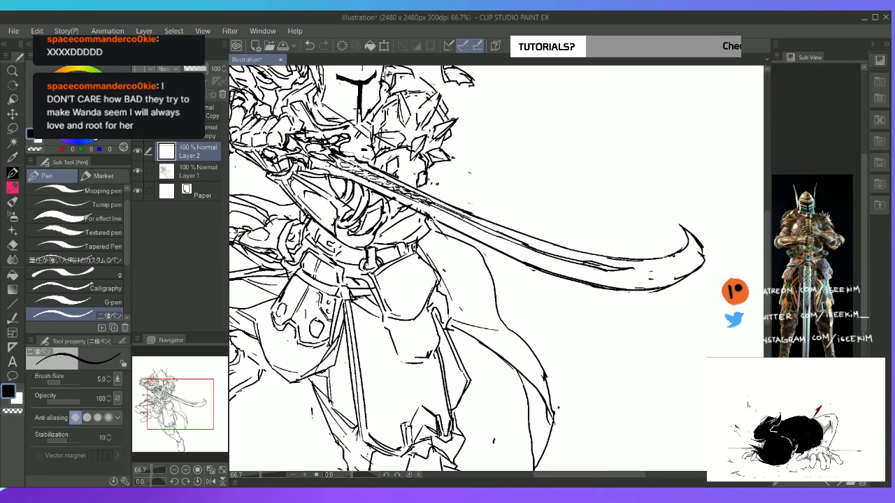
scroll(817, 209, "up", 2)
scroll(817, 210, "up", 4)
scroll(817, 210, "down", 2)
left_click_drag(833, 227, 794, 202)
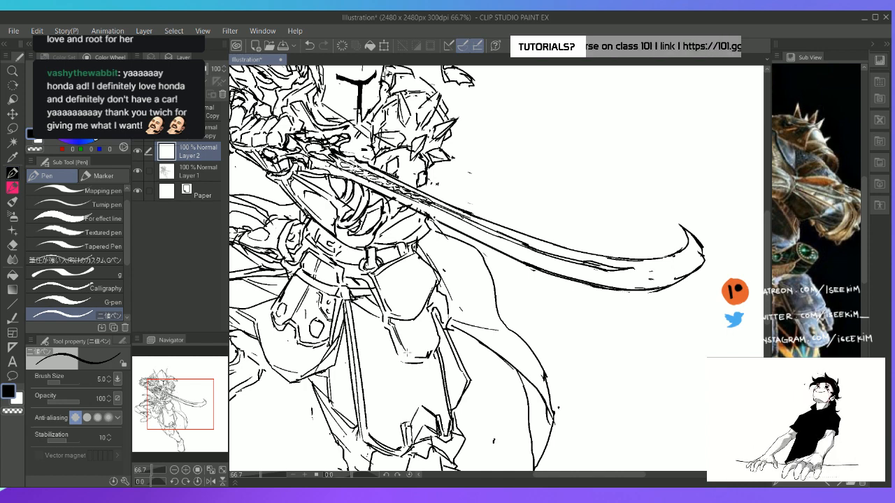
Finish the outline of the small rounded plate hanging below the hip plate, and merge its layer into Layer 1
key("e")
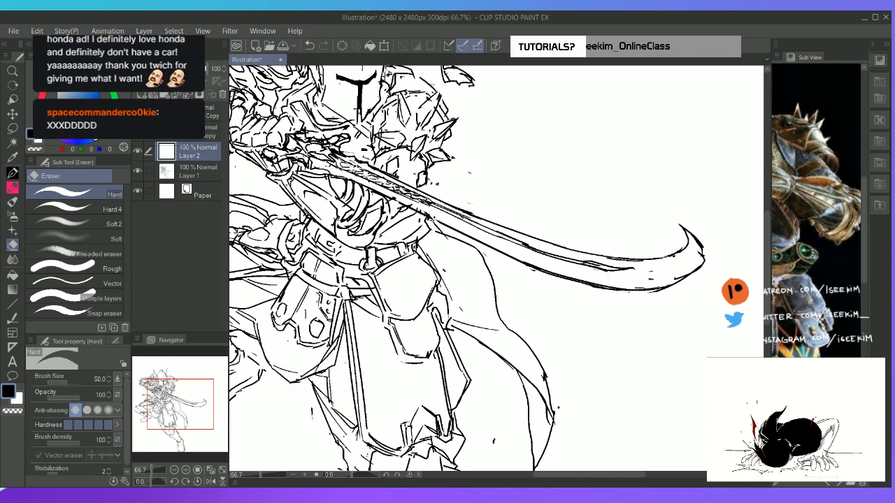
key("ctrl+e")
key("p")
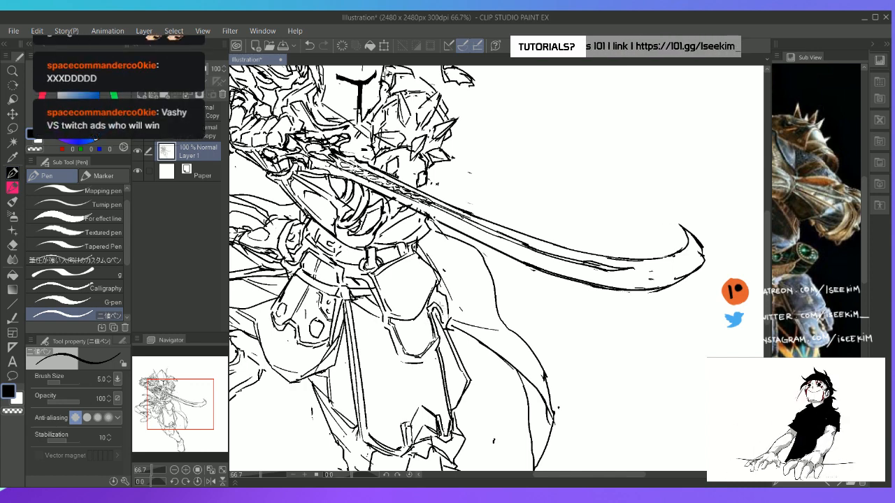
left_click_drag(449, 323, 444, 309)
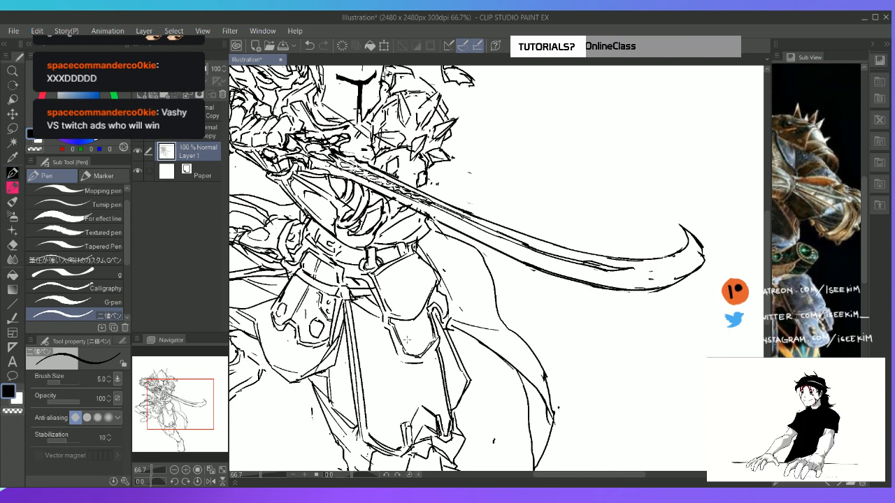
Draw a small oval stud in the centre of the rounded hanging plate, redoing the first attempt
mouse_move(406, 340)
left_mouse_down()
mouse_move(409, 347)
mouse_move(413, 338)
left_mouse_up()
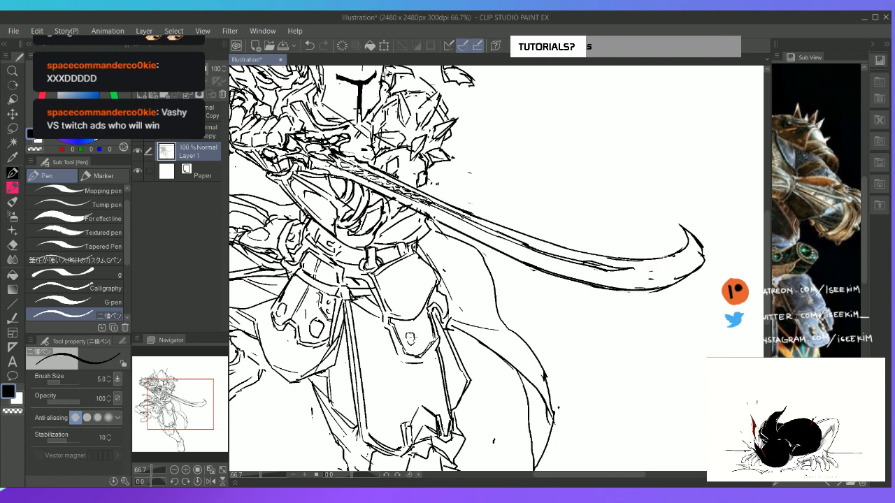
key("ctrl+z")
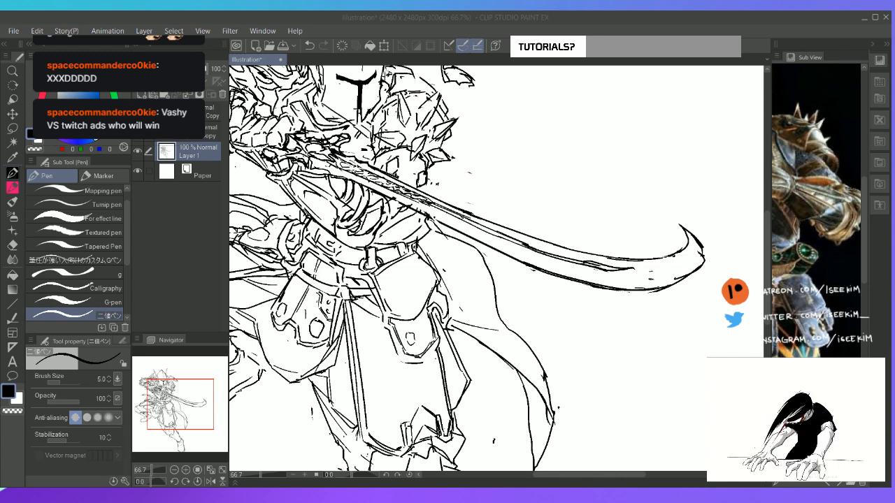
left_click(410, 333)
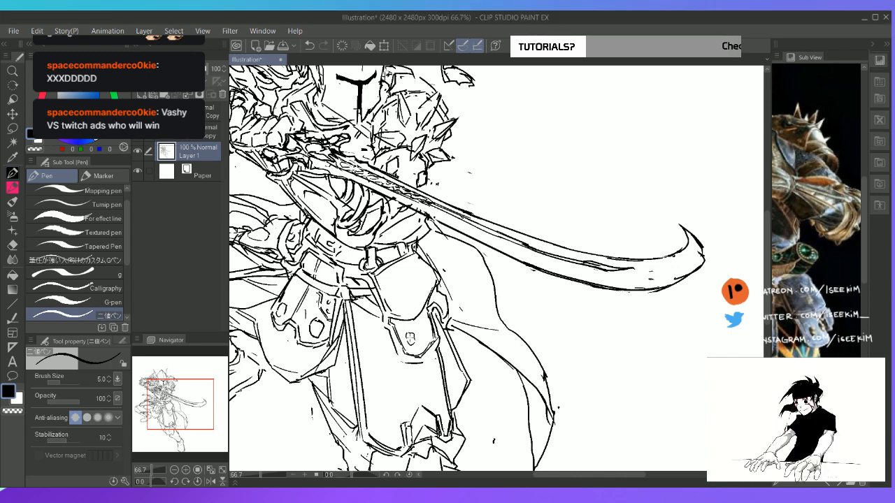
left_click_drag(411, 334, 415, 343)
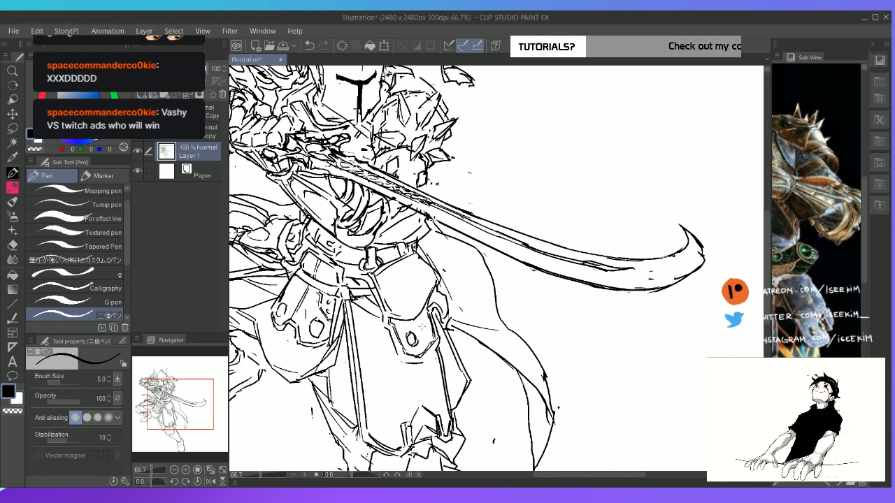
key("e")
key("p")
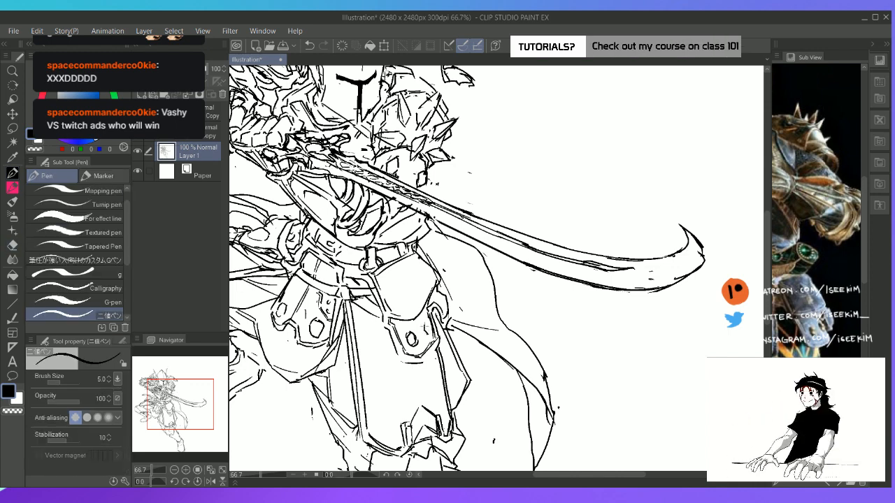
Erase the rough edges of the large hip plate beneath the belt and redraw its contours with short pen strokes
key("e")
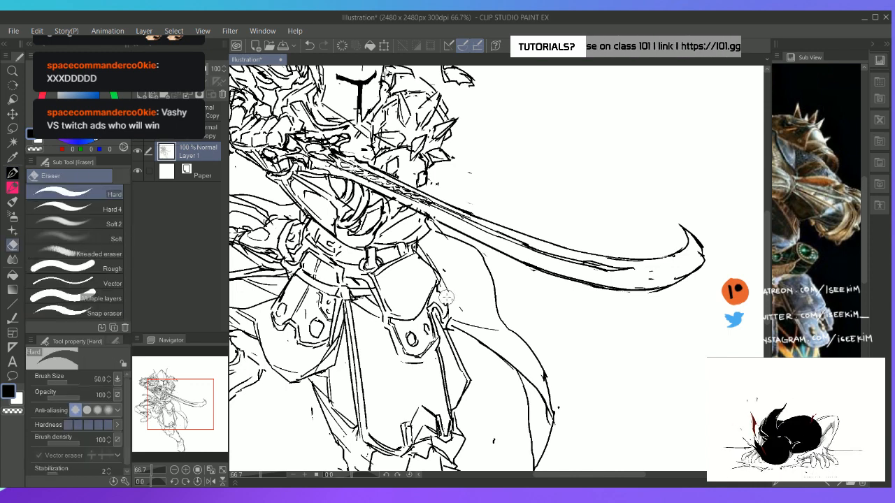
key("p")
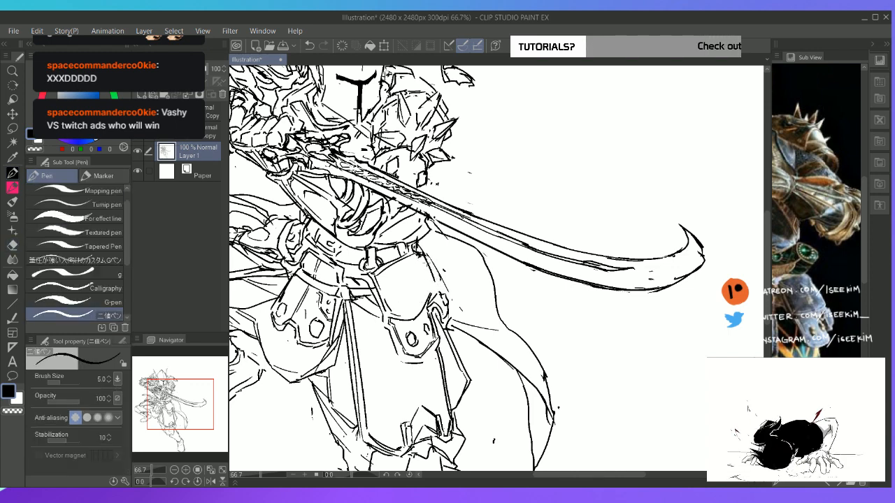
mouse_move(420, 254)
left_mouse_down()
mouse_move(440, 287)
mouse_move(431, 299)
left_mouse_up()
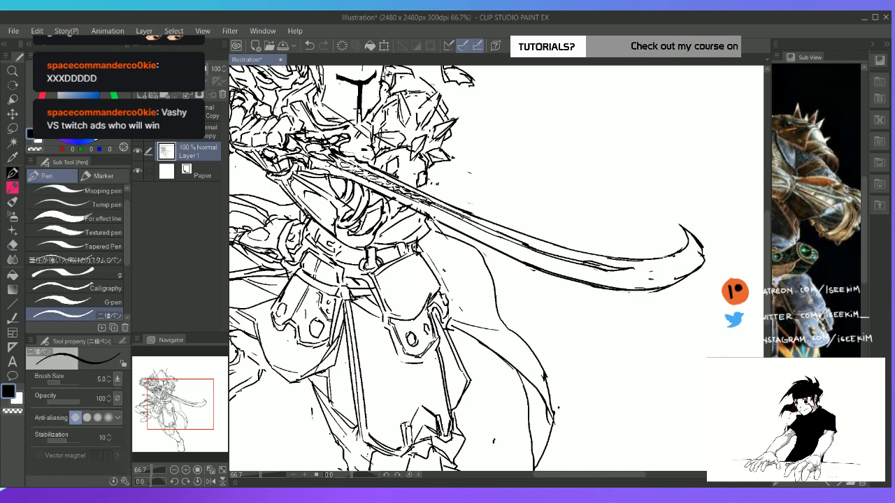
key("e")
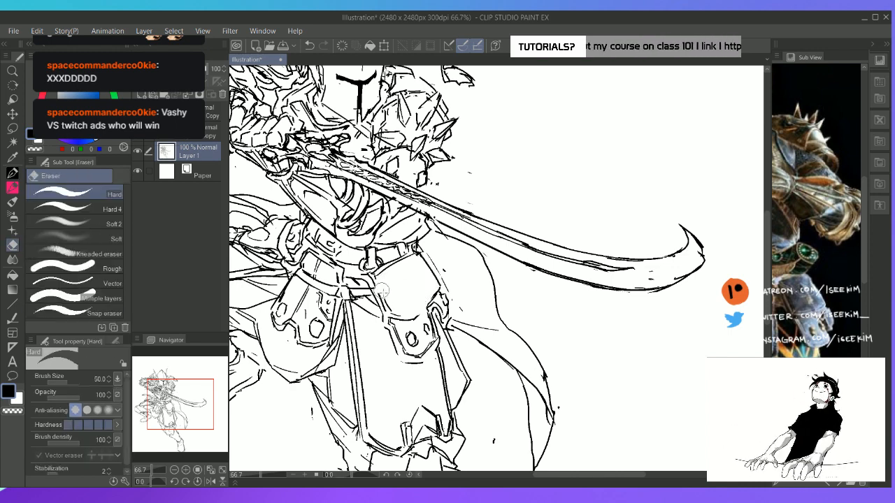
key("p")
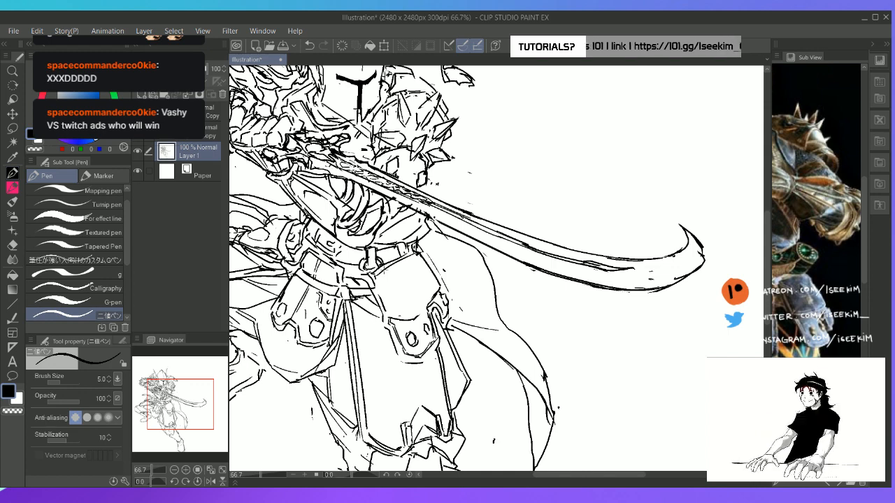
key("e")
left_click_drag(393, 281, 405, 281)
key("p")
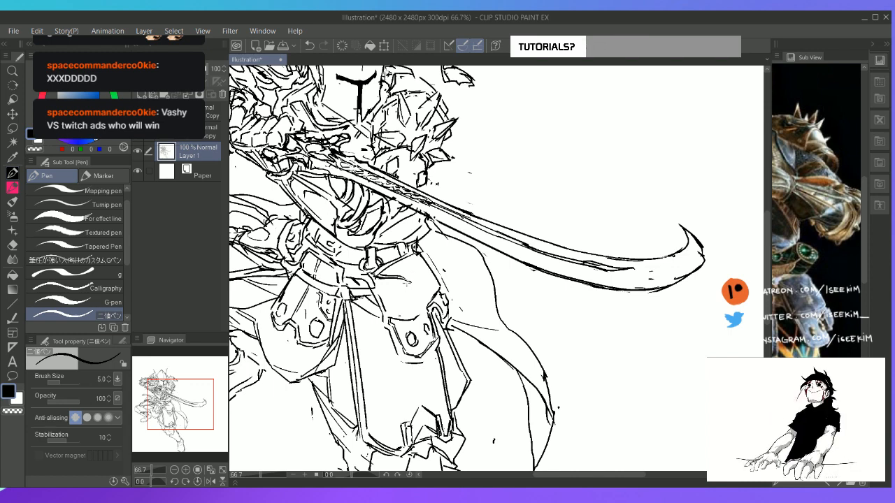
Sketch inner strap and plate edge lines across the large hip plate, above the studded hanging plate
mouse_move(406, 281)
left_mouse_down()
mouse_move(423, 288)
mouse_move(420, 262)
mouse_move(420, 277)
mouse_move(379, 285)
mouse_move(402, 316)
left_mouse_up()
key("e")
key("p")
left_click_drag(377, 285, 403, 312)
mouse_move(384, 284)
left_mouse_down()
mouse_move(391, 279)
mouse_move(408, 314)
mouse_move(395, 317)
mouse_move(411, 307)
left_mouse_up()
key("ctrl+z")
left_click_drag(407, 287, 417, 314)
left_click_drag(405, 318, 413, 309)
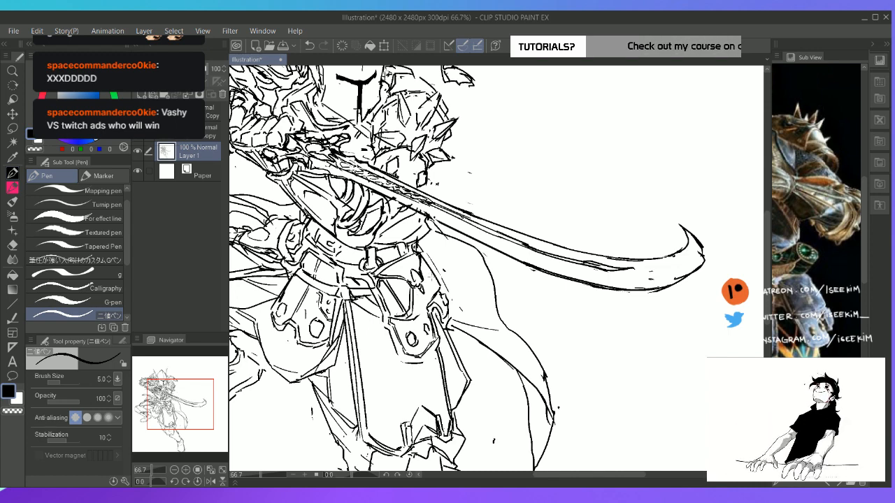
mouse_move(421, 278)
left_mouse_down()
mouse_move(429, 295)
mouse_move(433, 282)
mouse_move(443, 283)
left_mouse_up()
key("ctrl+z")
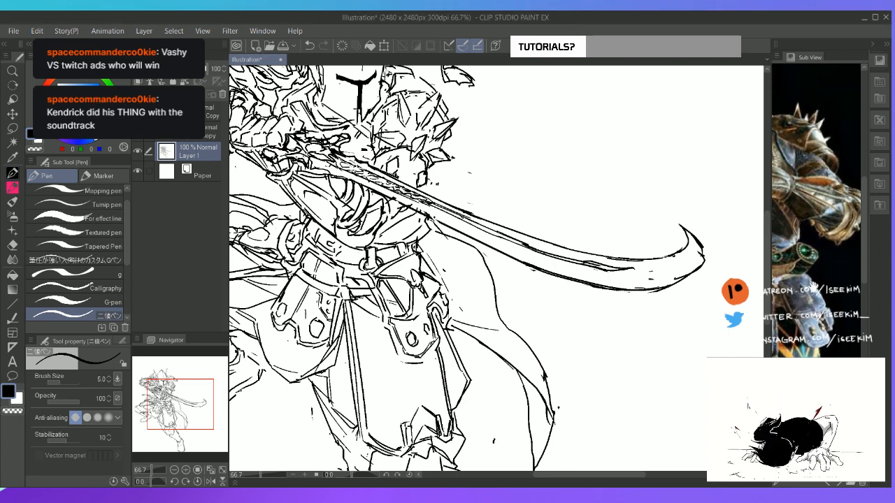
Switch the Sub View to the knight's back-view reference and enlarge its patterned cape
left_click_drag(830, 291, 769, 247)
left_click_drag(780, 387, 863, 355)
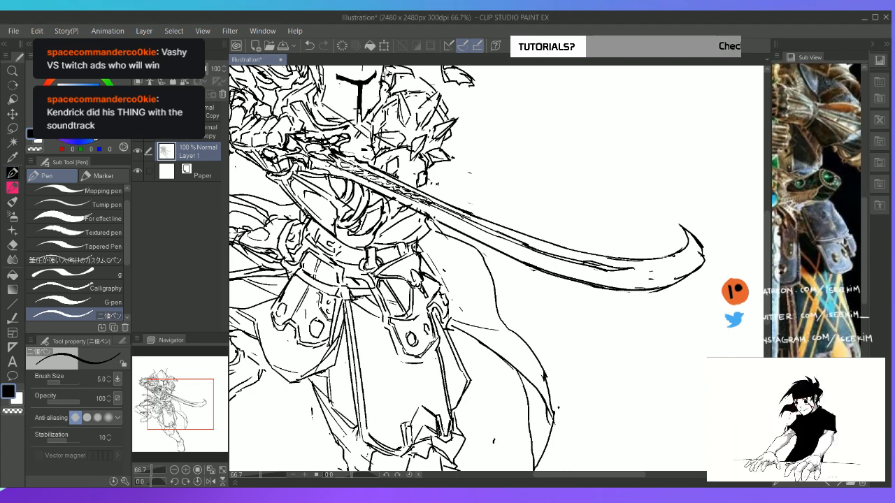
left_click(832, 484)
left_click(840, 484)
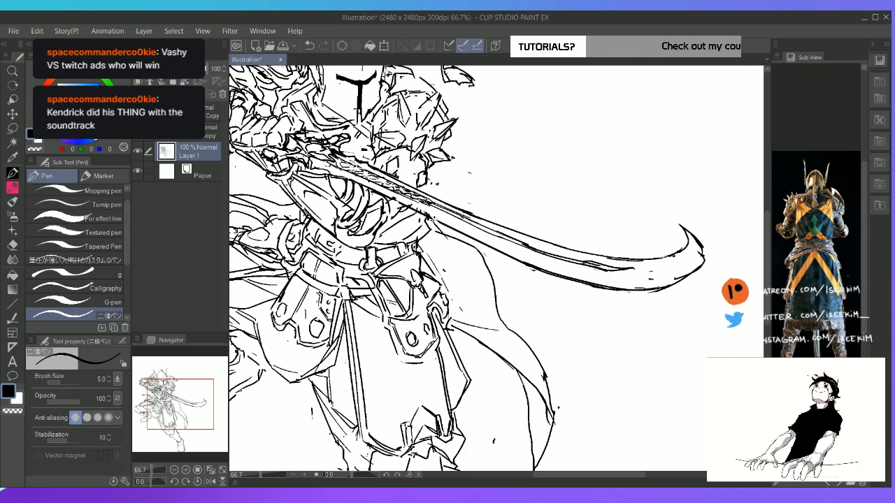
left_click(839, 484)
left_click(840, 484)
left_click(839, 484)
left_click(839, 484)
left_click_drag(792, 474, 794, 473)
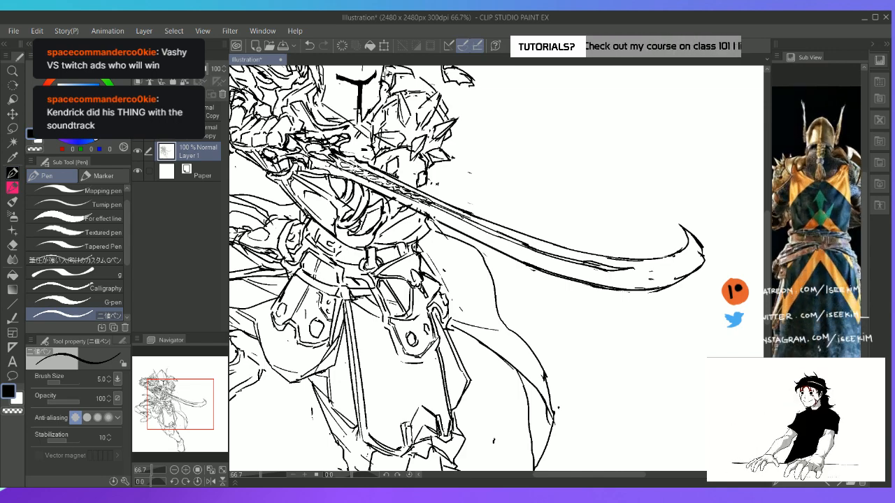
Draw an inner border on the cape's hanging tip and add small curled ornaments inside it
key("space")
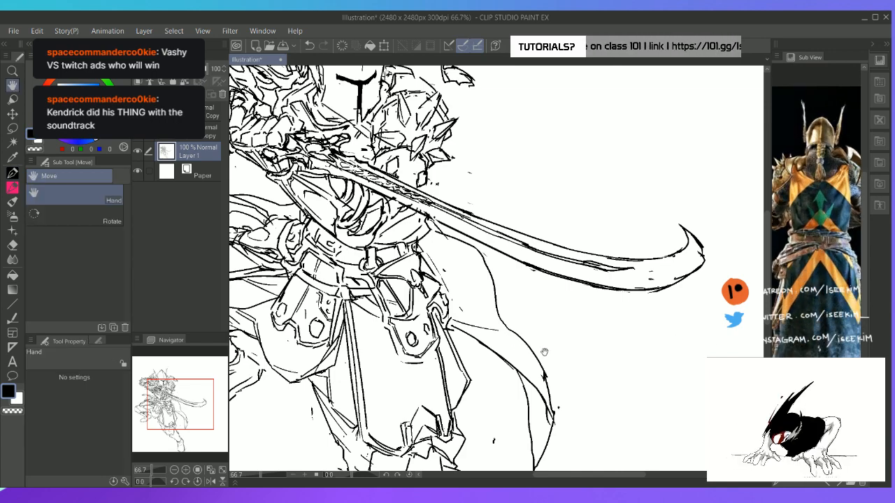
left_click_drag(516, 347, 481, 270)
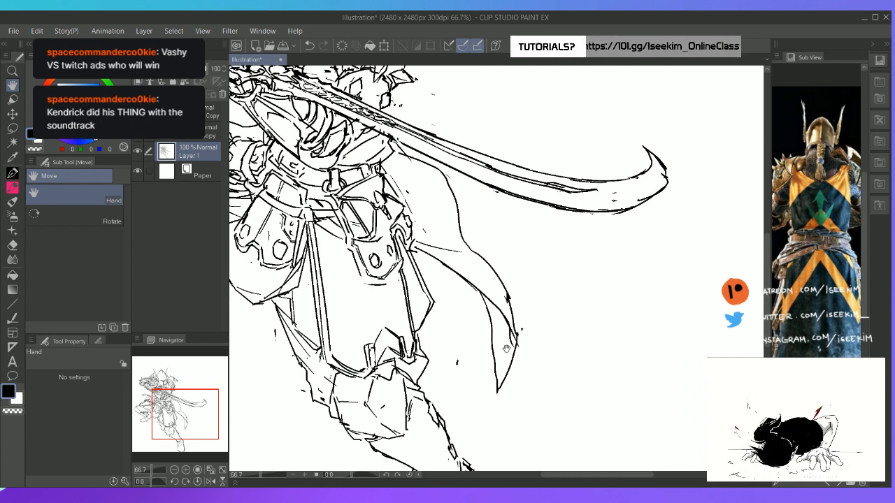
mouse_move(492, 307)
left_mouse_down()
mouse_move(512, 359)
mouse_move(496, 367)
left_mouse_up()
key("e")
key("p")
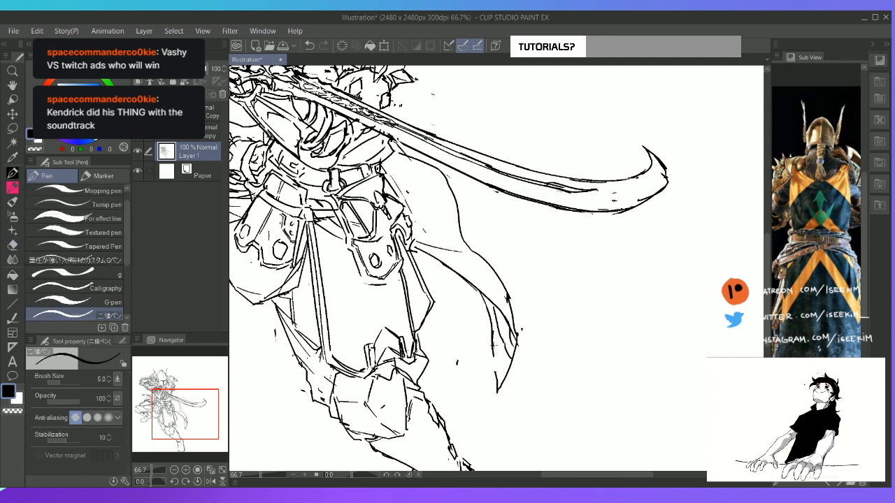
key("ctrl+z")
mouse_move(492, 333)
left_mouse_down()
mouse_move(497, 361)
mouse_move(509, 356)
mouse_move(500, 375)
left_mouse_up()
left_click_drag(509, 365, 506, 372)
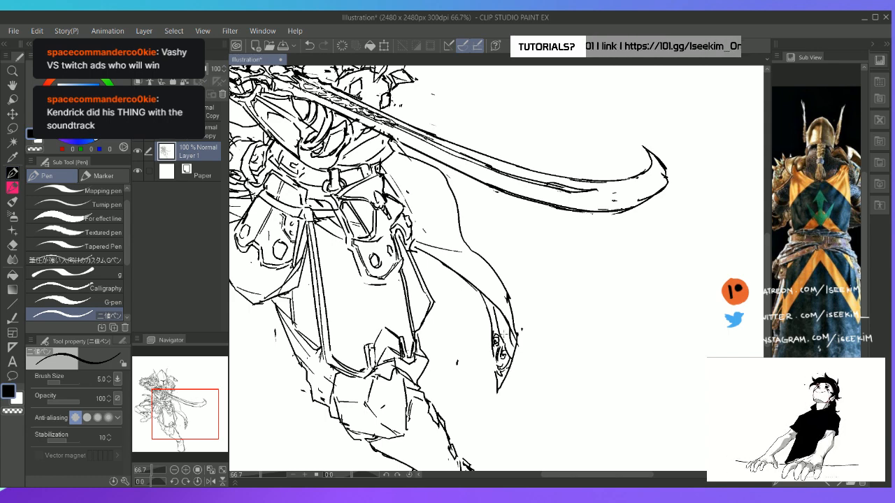
Extend the ornament up the cape tip's narrow inner fold with small pen marks, cleaning up stray lines
mouse_move(492, 317)
left_mouse_down()
mouse_move(499, 335)
mouse_move(494, 311)
mouse_move(497, 320)
left_mouse_up()
mouse_move(489, 305)
left_mouse_down()
mouse_move(498, 353)
mouse_move(497, 339)
left_mouse_up()
key("e")
key("p")
key("e")
key("p")
left_click_drag(491, 333, 498, 348)
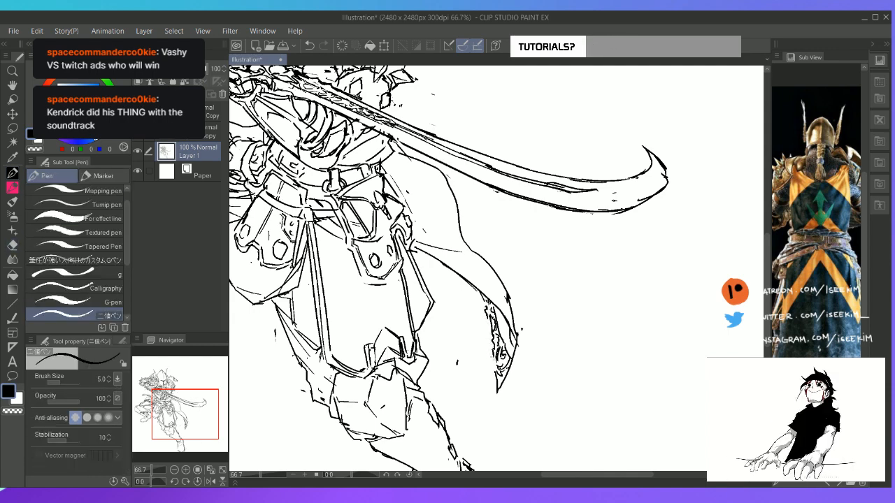
Erase stray marks along the hanging cape's outer edge near its tip and redraw the upper edge with a heavier line
key("e")
left_click_drag(507, 291, 519, 334)
key("p")
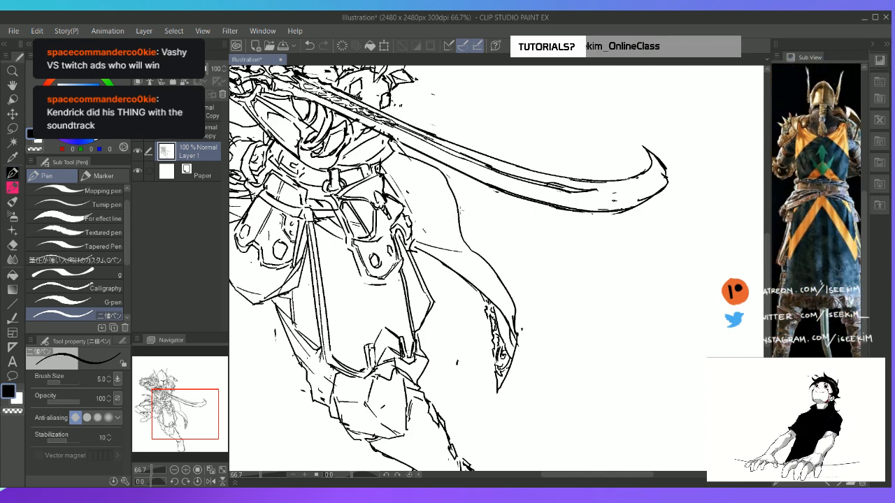
left_click_drag(442, 171, 479, 253)
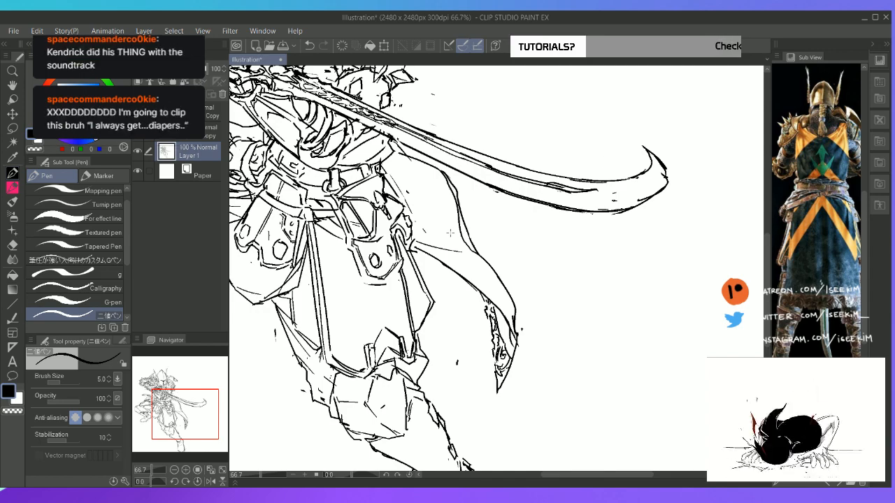
Reinforce the inner line along the curved sword blade with heavier strokes, erasing the excess near its end
key("r")
left_click_drag(644, 139, 608, 271)
key("p")
left_click_drag(583, 214, 614, 311)
key("e")
key("p")
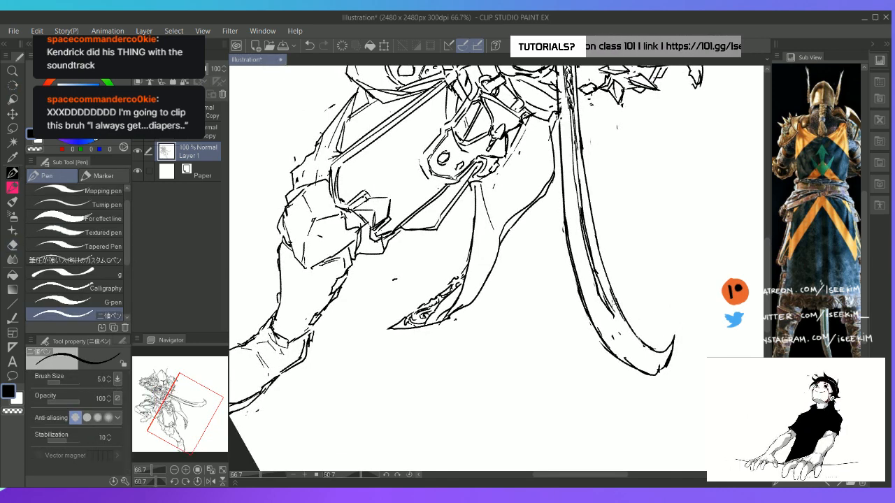
key("e")
mouse_move(595, 277)
left_mouse_down()
mouse_move(617, 319)
mouse_move(599, 285)
mouse_move(611, 310)
left_mouse_up()
key("p")
mouse_move(594, 268)
left_mouse_down()
mouse_move(609, 310)
mouse_move(594, 272)
mouse_move(599, 293)
mouse_move(598, 280)
left_mouse_up()
key("e")
key("p")
Add fold lines inside the hanging cape and sharpen the trailing cloth strip and fold behind the raised hip
key("r")
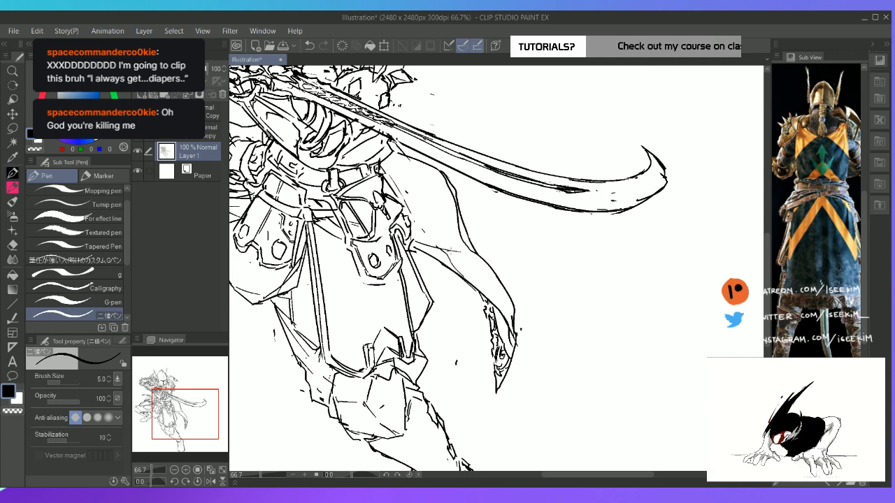
left_click_drag(456, 251, 487, 297)
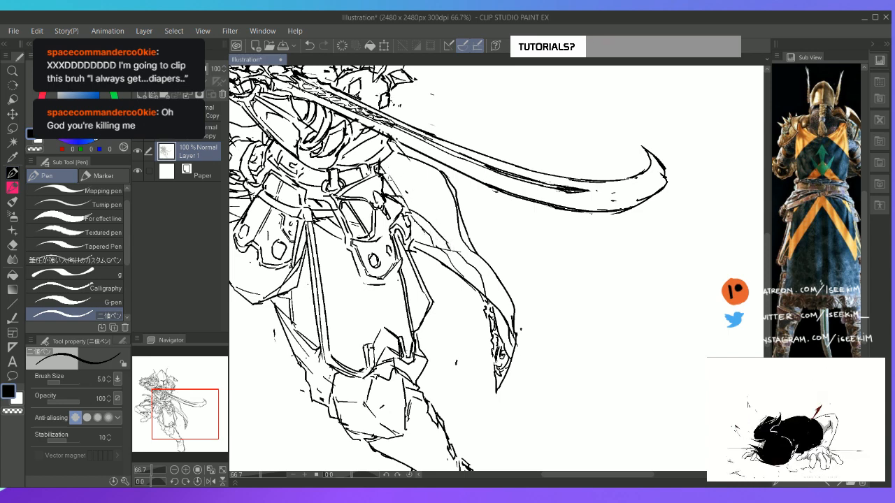
key("ctrl+0")
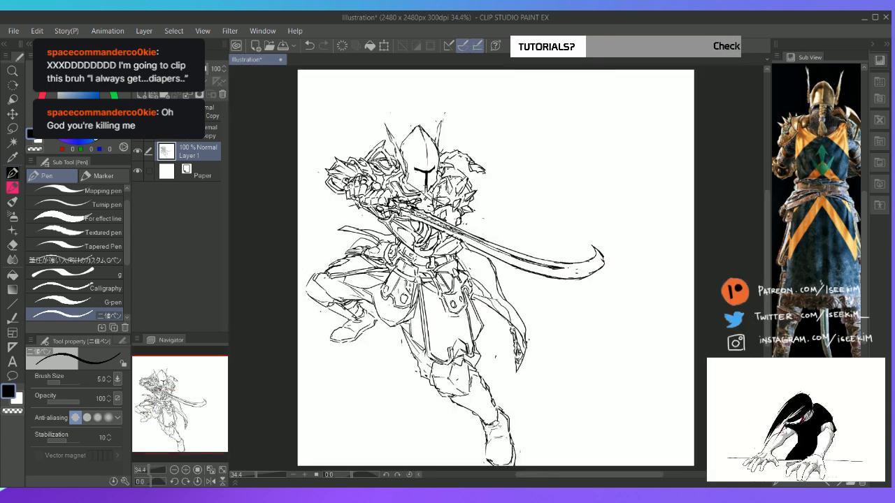
scroll(370, 256, "up", 3)
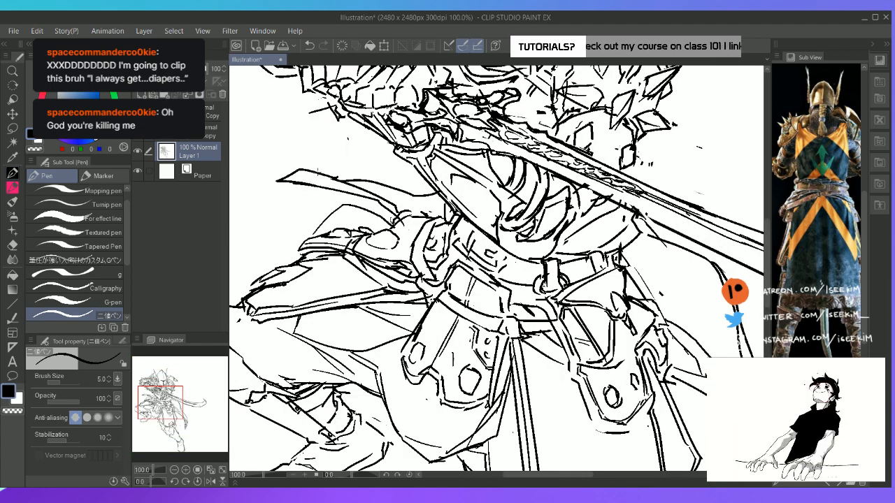
mouse_move(300, 169)
left_mouse_down()
mouse_move(265, 185)
mouse_move(297, 184)
left_mouse_up()
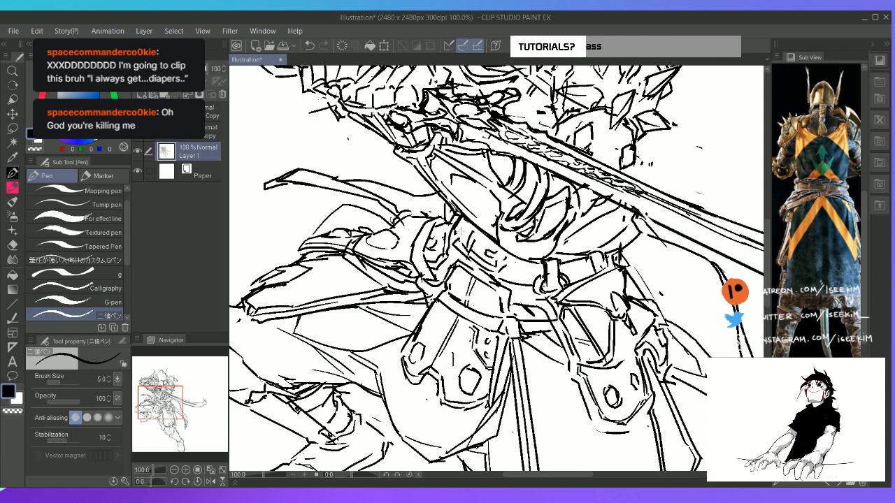
left_click_drag(321, 232, 353, 211)
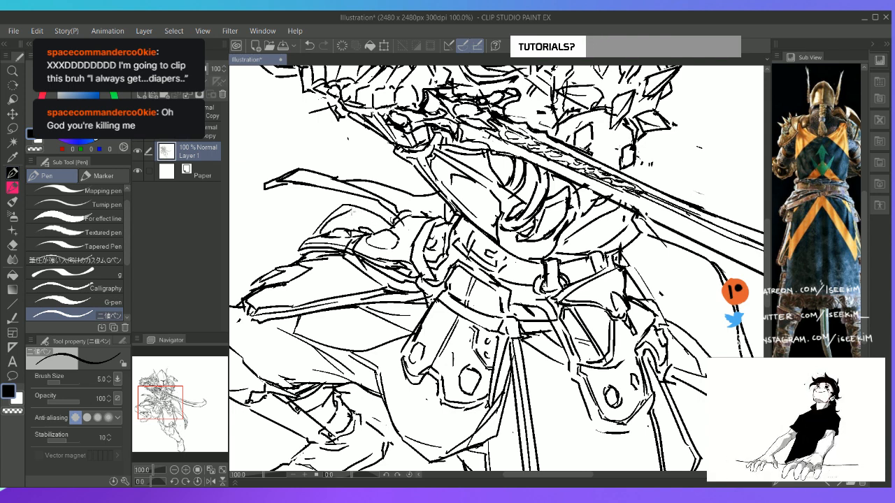
Switch the Sub View to the knight's front-view reference and examine its armour against the sketch at different zooms and rotations
left_click(835, 484)
left_click(836, 484)
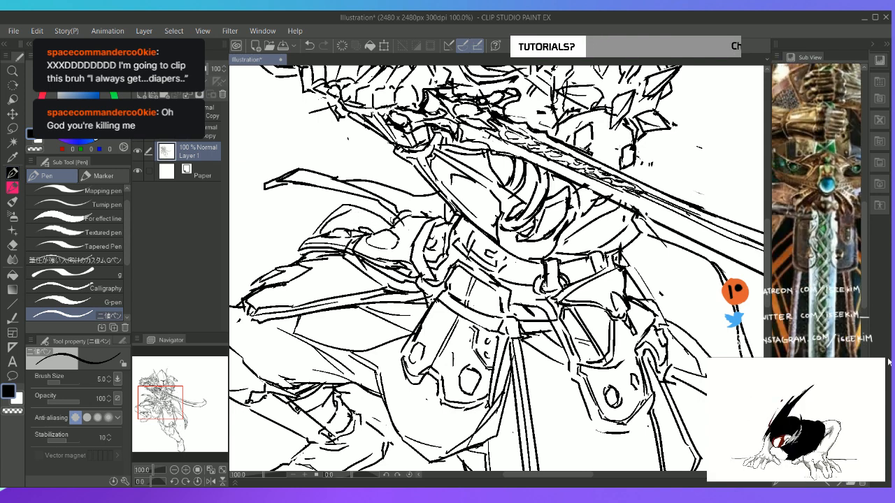
left_click(836, 483)
left_click(835, 484)
key("shift+space")
left_click_drag(545, 93, 324, 236)
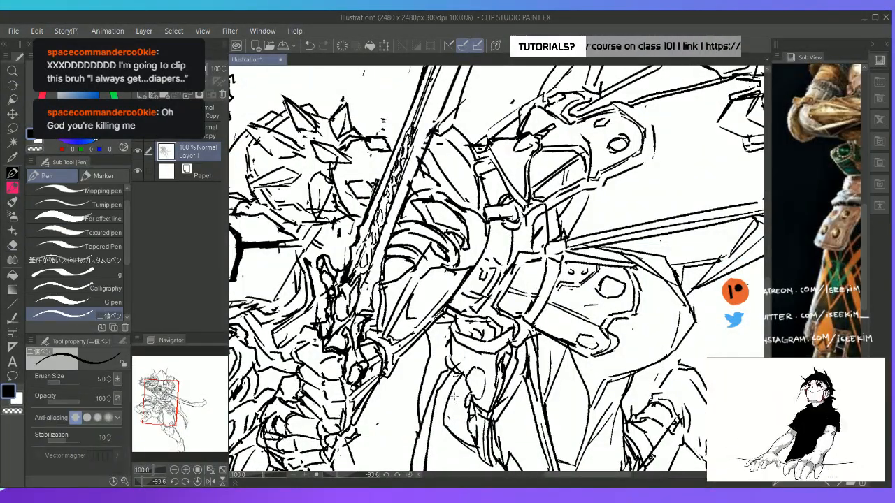
key("ctrl+@")
key("ctrl+0")
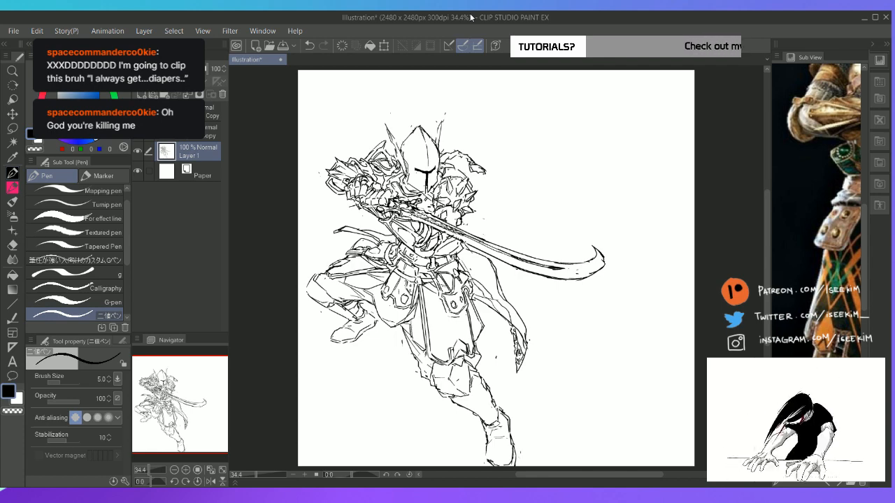
key("ctrl+minus")
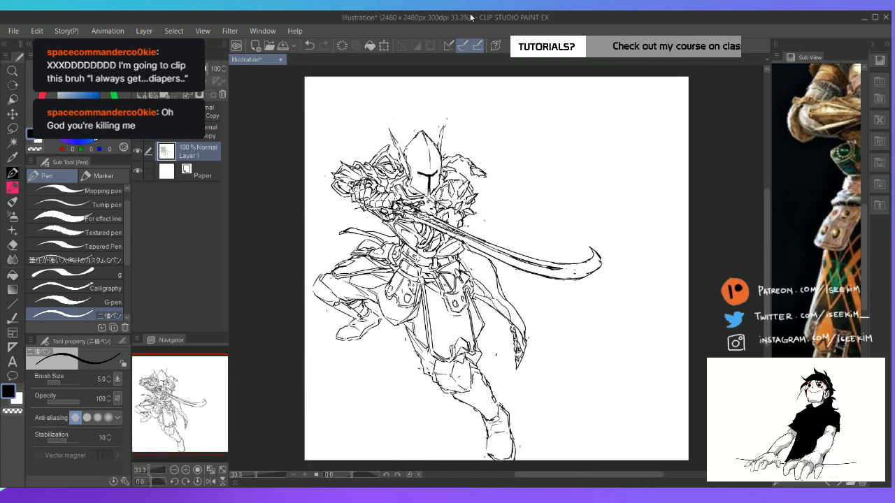
key("ctrl+plus")
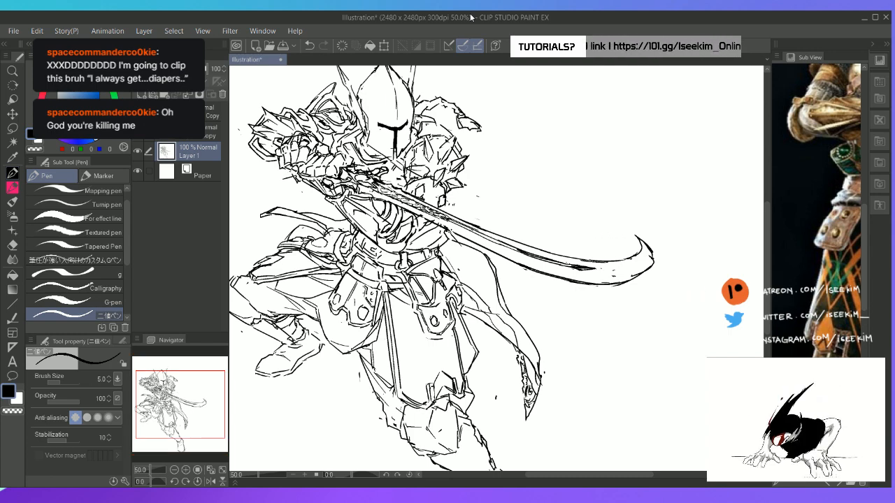
key("ctrl+0")
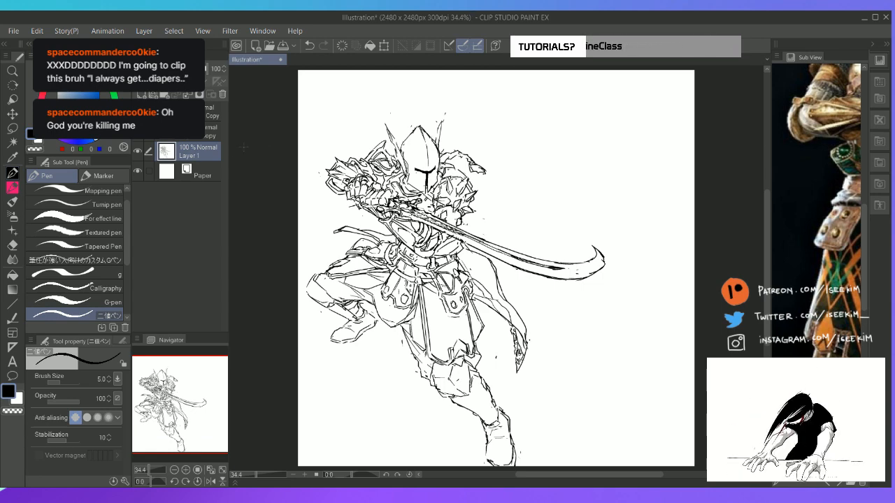
Toggle the hidden layer with the large billowing cape to check it against the knight sketch
left_click(207, 136)
left_click(139, 134)
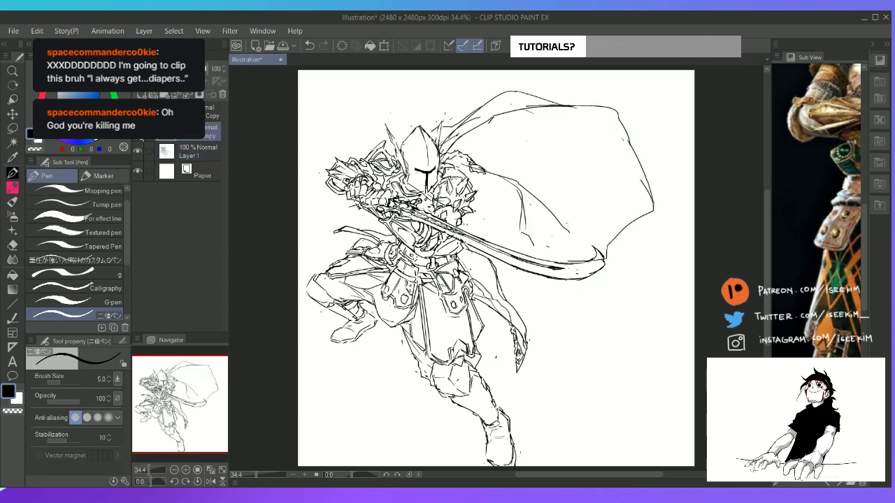
left_click(140, 135)
left_click(140, 135)
left_click(140, 135)
Create a new layer directly above Layer 1
left_click(202, 153)
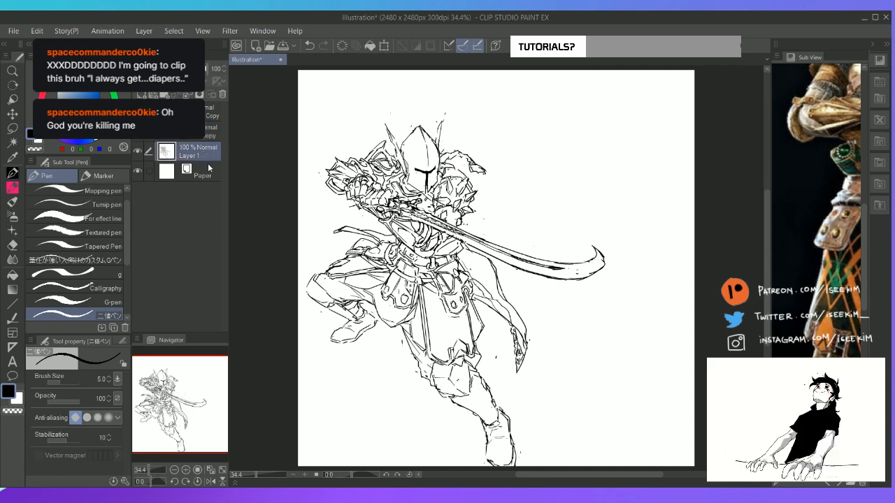
key("ctrl+shift+n")
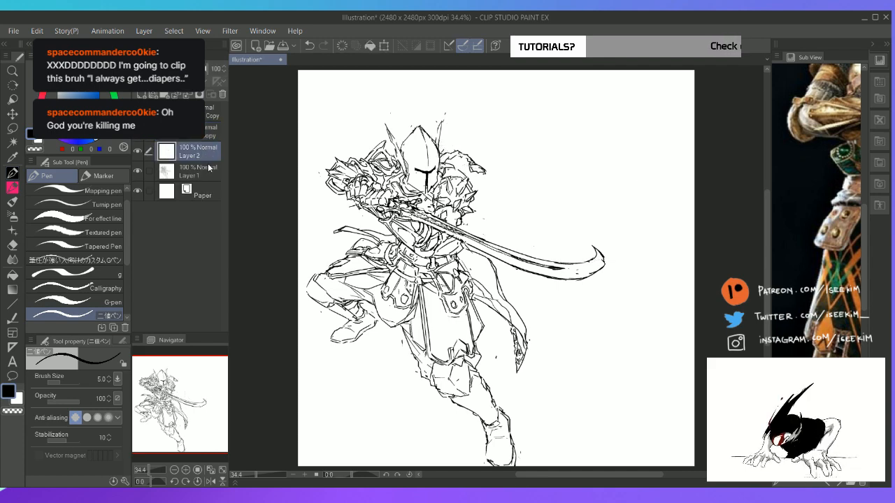
key("ctrl+plus")
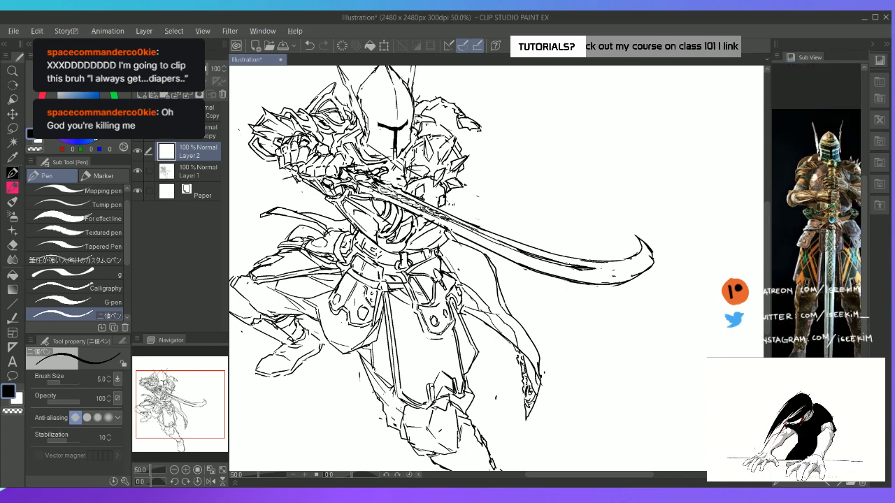
left_click(494, 314)
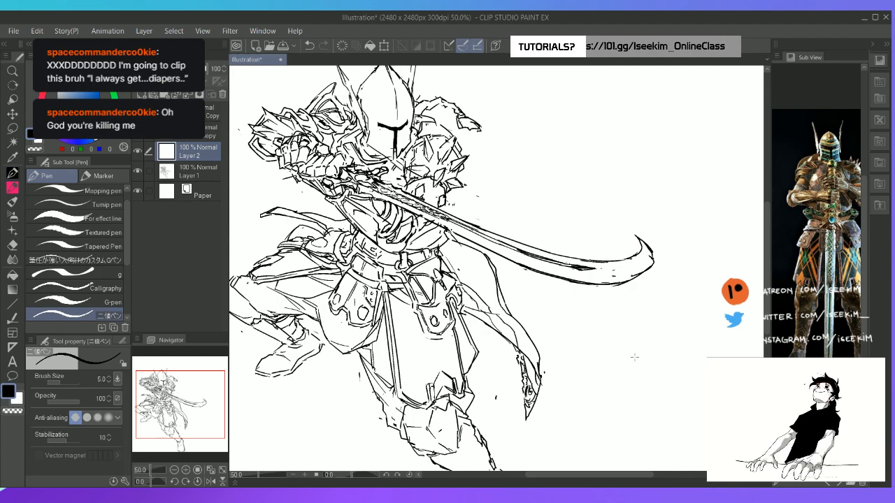
Touch up the cloth edge beside the raised thigh with a short pen stroke on Layer 1
left_click(202, 174)
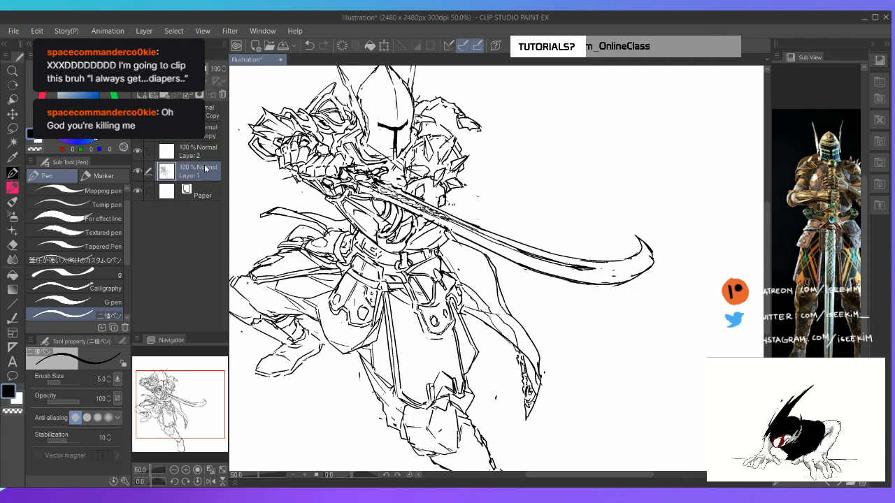
key("r")
left_click_drag(413, 340, 540, 370)
key("space")
left_click_drag(483, 419, 537, 245)
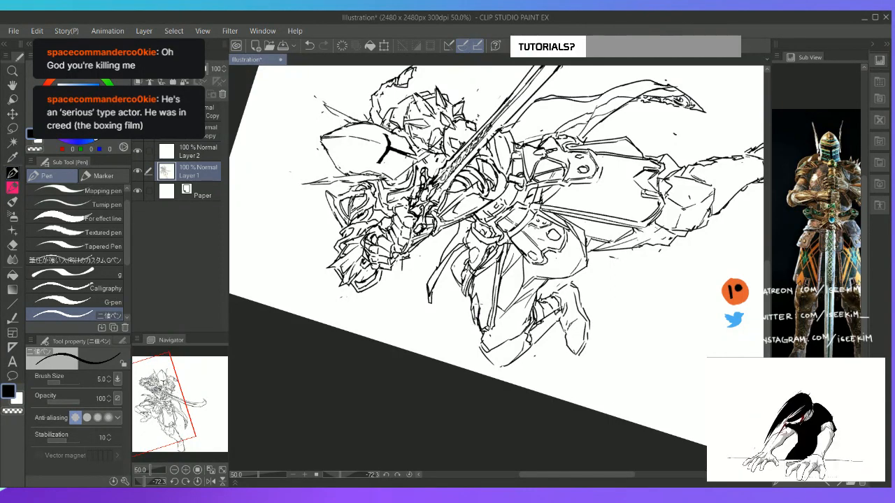
left_click_drag(478, 302, 485, 325)
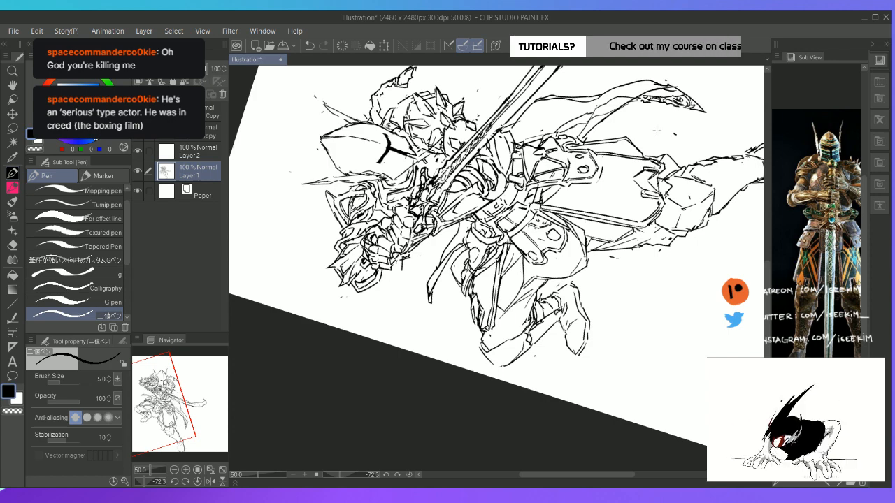
key("ctrl+at")
Enlarge the reference's waist and patterned skirt, and draw a large diamond outline on the front hanging cloth on Layer 2
left_click_drag(840, 297, 795, 315)
scroll(797, 263, "up", 4)
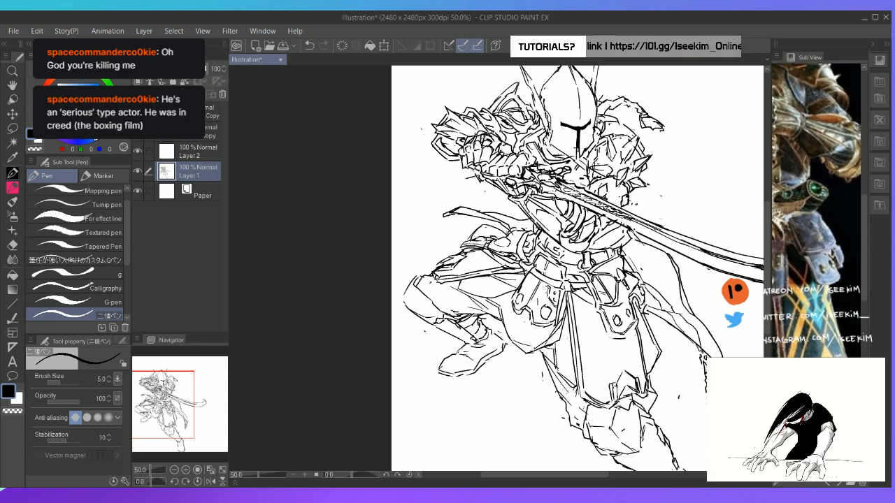
left_click(209, 150)
key("space")
left_click_drag(591, 323, 434, 216)
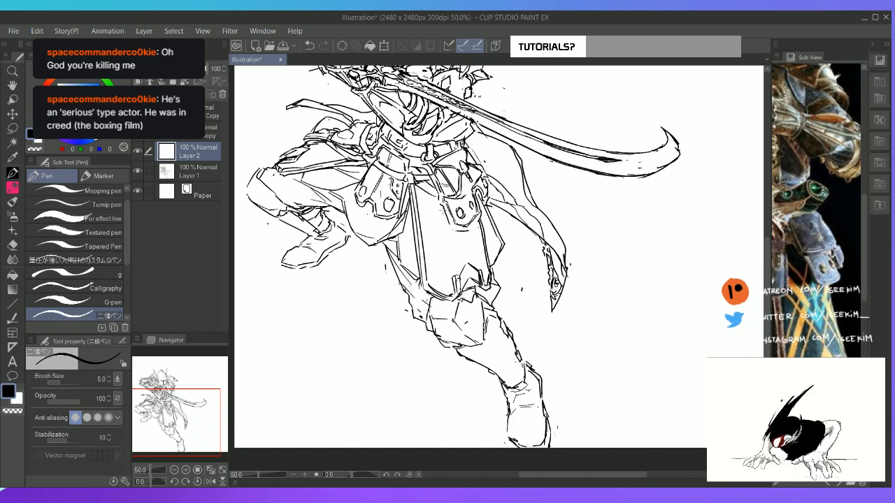
mouse_move(444, 213)
left_mouse_down()
mouse_move(432, 240)
mouse_move(472, 266)
left_mouse_up()
mouse_move(434, 240)
left_mouse_down()
mouse_move(473, 266)
mouse_move(483, 233)
left_mouse_up()
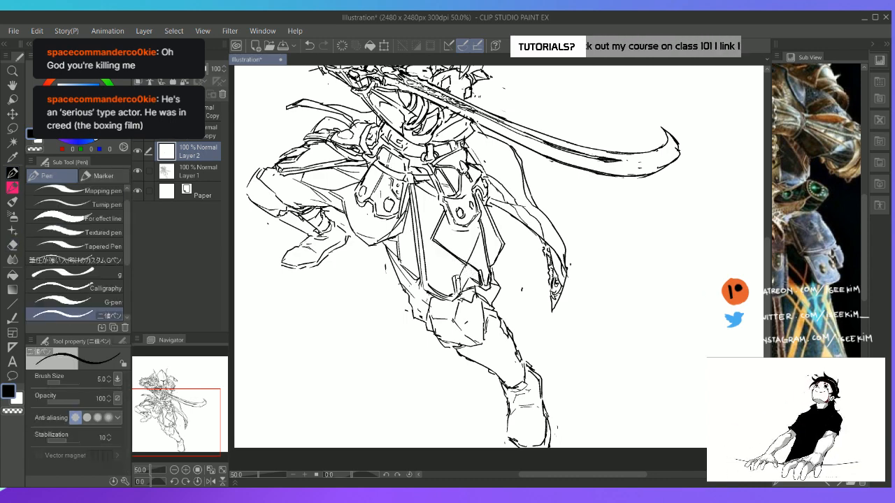
left_click_drag(463, 267, 482, 233)
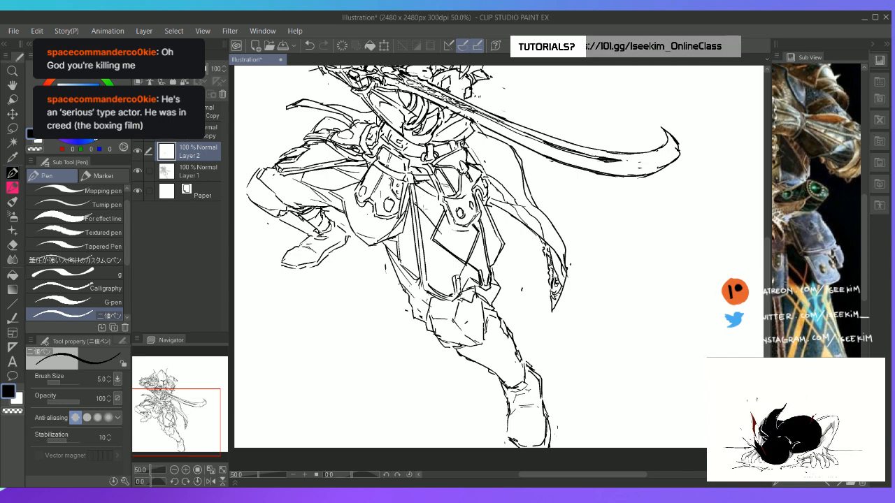
Draw long diagonal pattern lines beside the diamond along the front cloth's inner edge and erase the excess
mouse_move(418, 203)
left_mouse_down()
mouse_move(440, 230)
mouse_move(427, 285)
left_mouse_up()
left_click_drag(440, 242, 429, 288)
left_click_drag(418, 199, 444, 228)
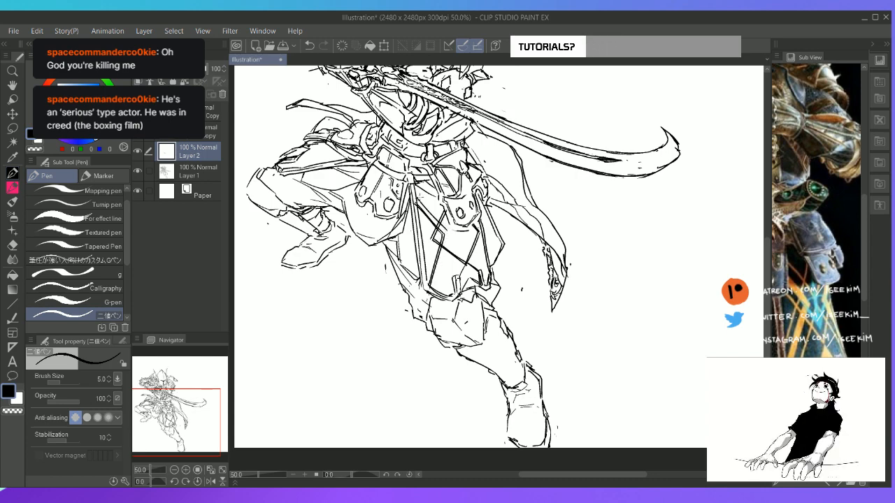
key("e")
mouse_move(418, 193)
left_mouse_down()
mouse_move(447, 224)
mouse_move(439, 219)
mouse_move(431, 299)
left_mouse_up()
Double the diamond pattern's diagonal lines on the front cloth into narrow bands, erasing overlaps where they cross
key("p")
left_click_drag(452, 234, 439, 297)
key("e")
left_click_drag(452, 240, 442, 255)
key("p")
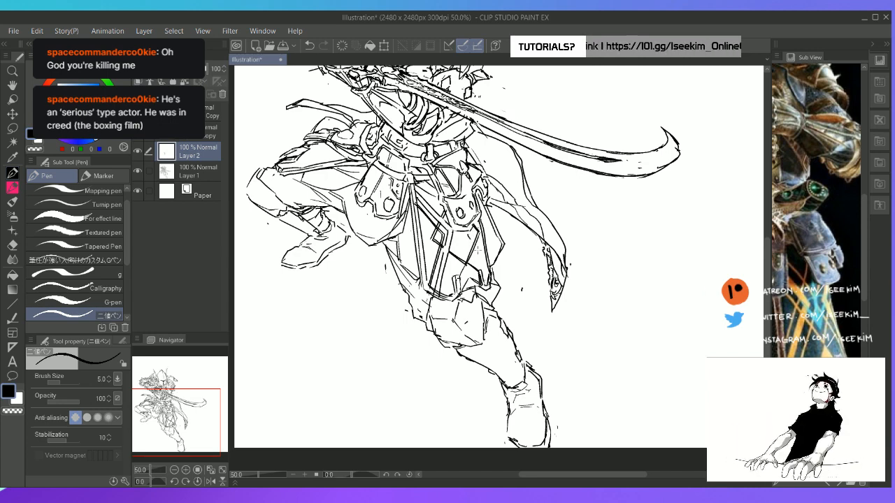
mouse_move(470, 240)
left_mouse_down()
mouse_move(490, 267)
mouse_move(488, 258)
left_mouse_up()
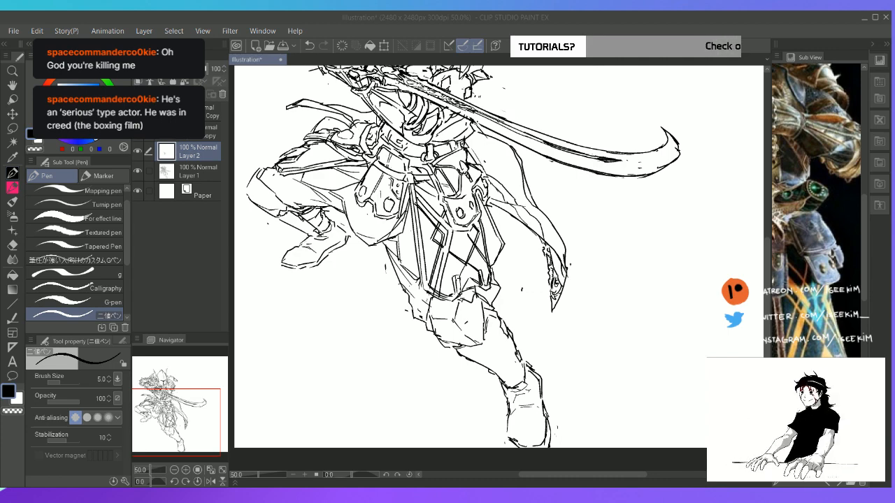
Draw an edge line across the lower large hip plate on Layer 1 instead of Layer 2, and reselect Layer 2
left_click(561, 445)
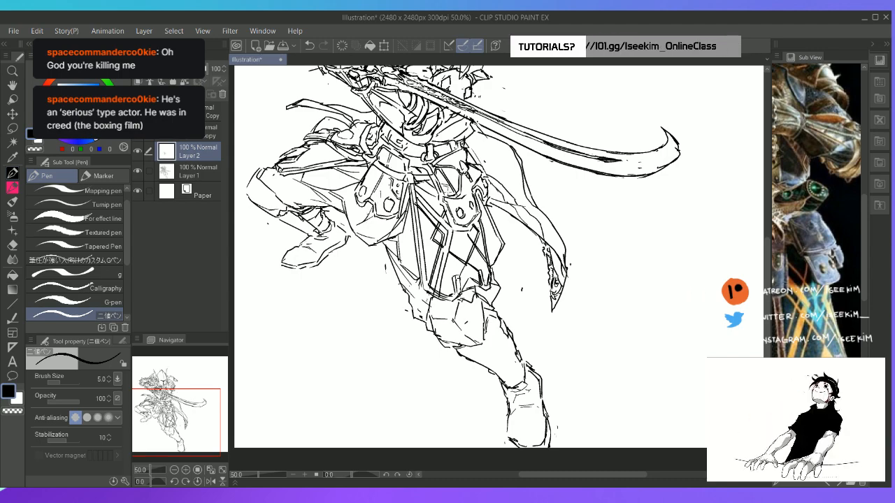
key("space")
left_click_drag(462, 94, 435, 166)
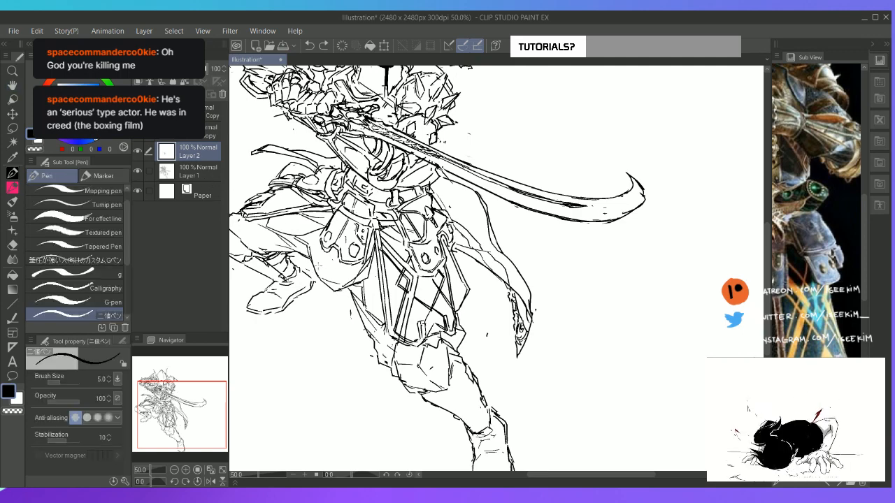
left_click_drag(319, 266, 340, 264)
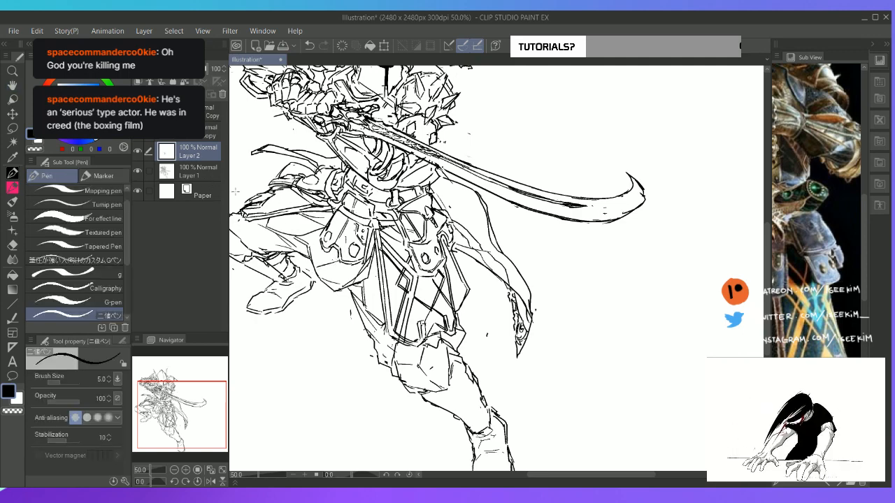
key("ctrl+z")
left_click(205, 173)
mouse_move(320, 267)
left_mouse_down()
mouse_move(352, 262)
mouse_move(338, 270)
left_mouse_up()
key("ctrl+z")
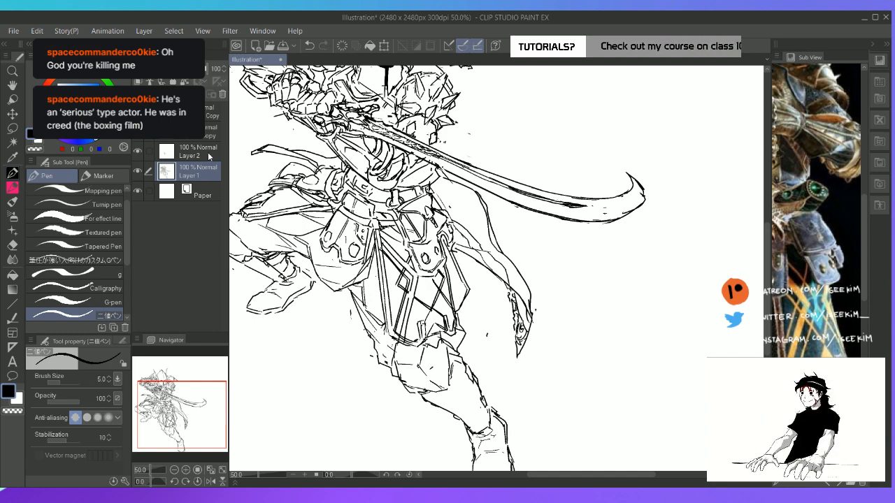
left_click(208, 155)
scroll(462, 266, "down", 2)
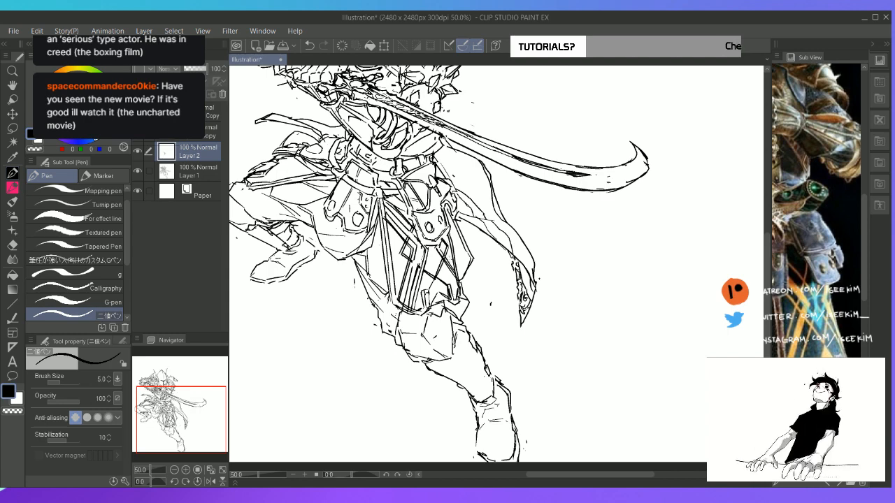
Refine the diamond pattern lines on the front cloth just below the large hip plate on Layer 2, erasing the excess
key("e")
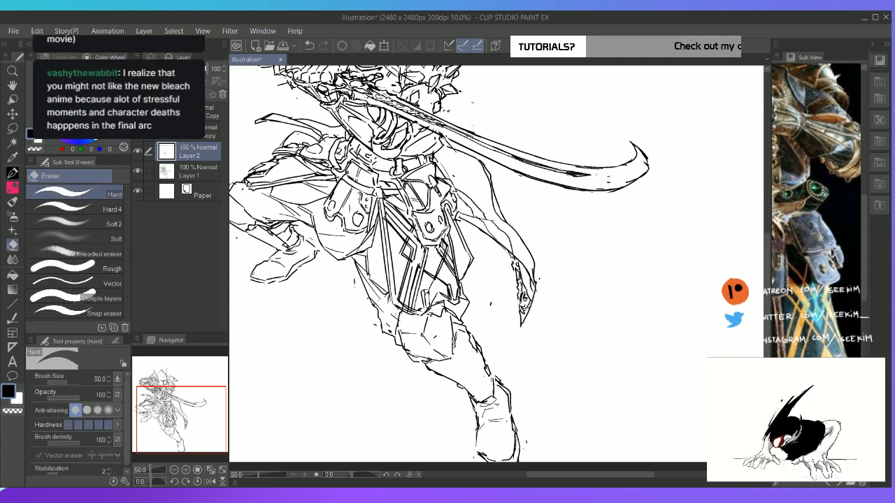
key("p")
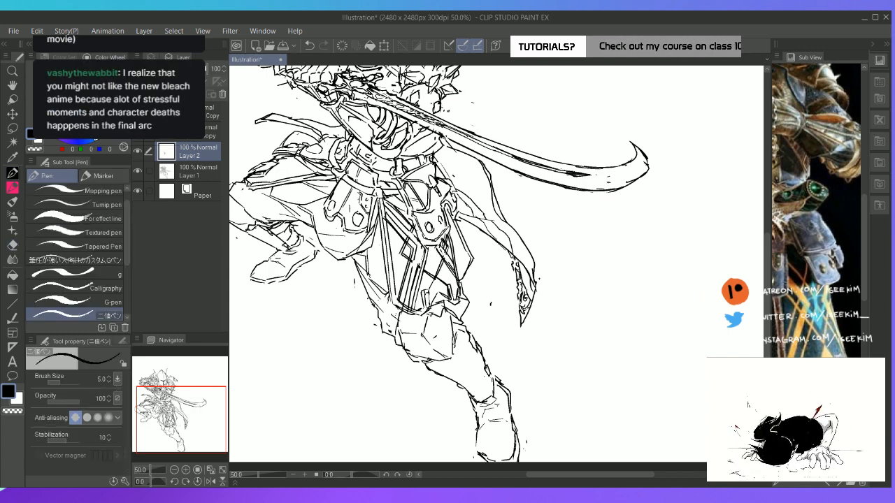
key("e")
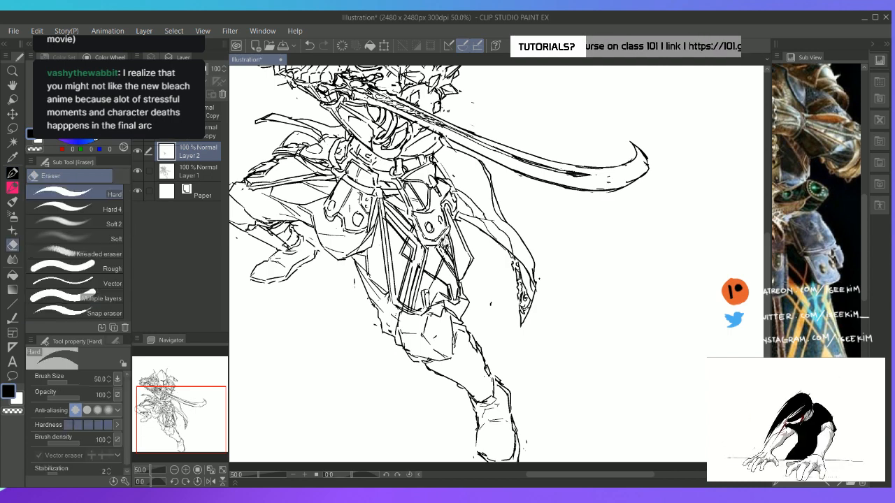
key("p")
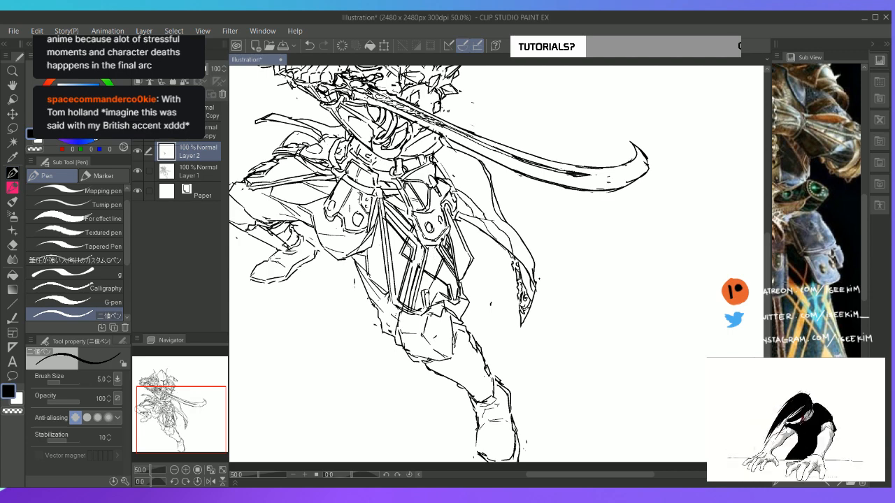
Add a new layer and draw short fringe-like details directly beneath the pointed end of the front hip plate, cleaning up stray marks
key("space")
left_click_drag(381, 230, 420, 258)
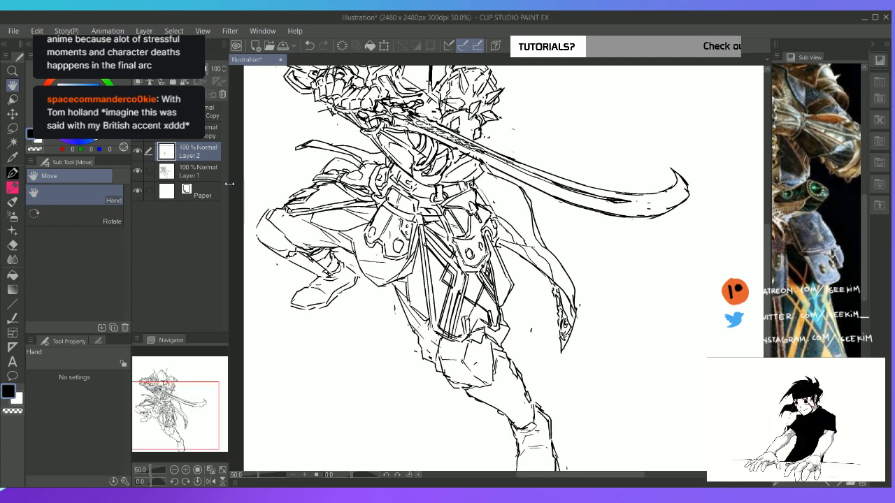
key("ctrl+shift+n")
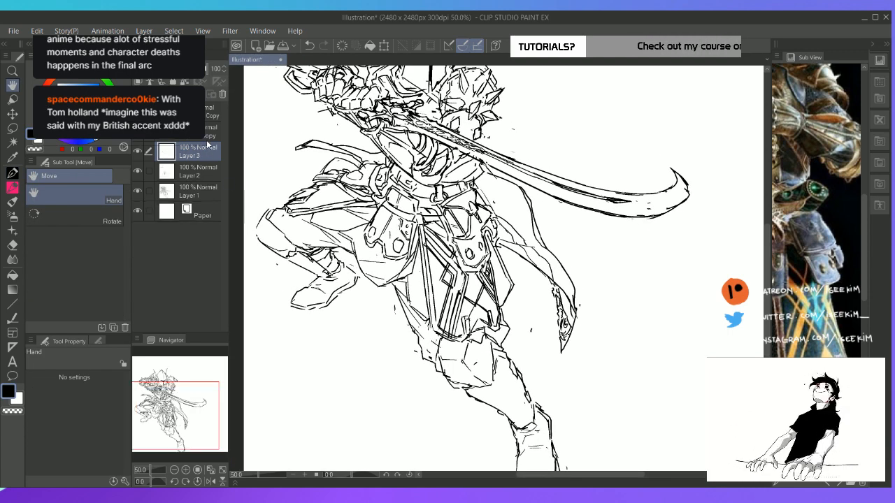
key("p")
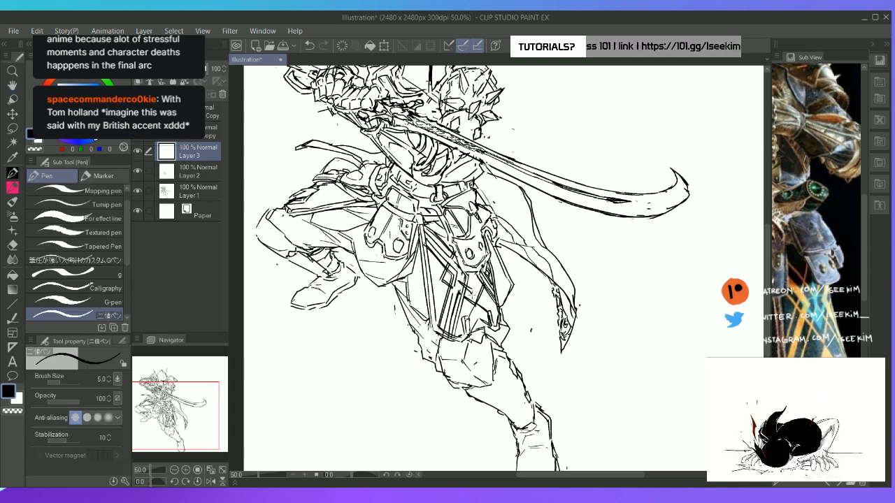
key("e")
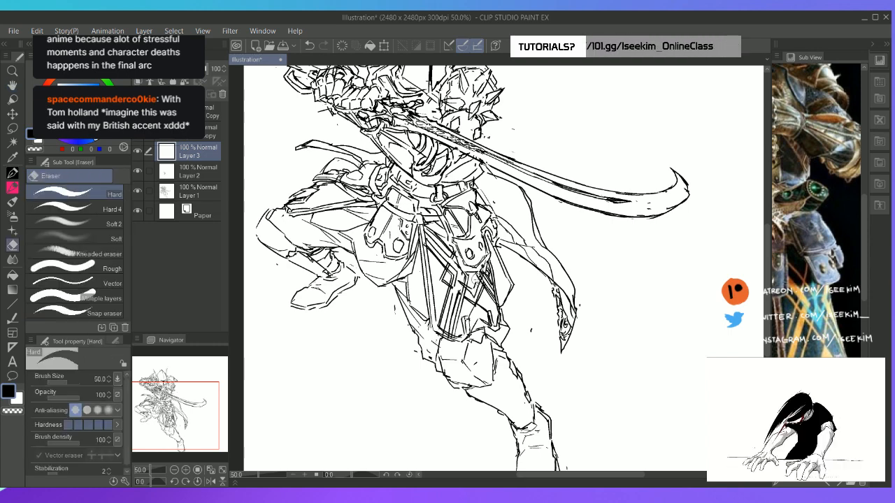
key("p")
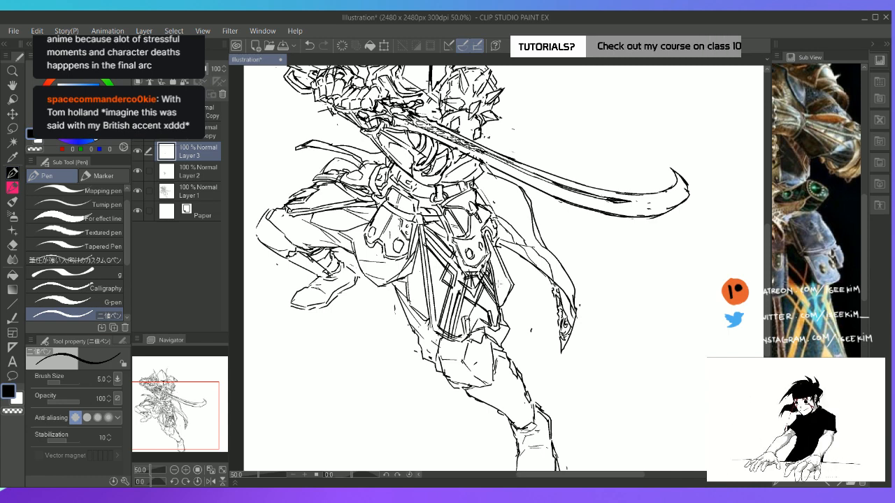
key("e")
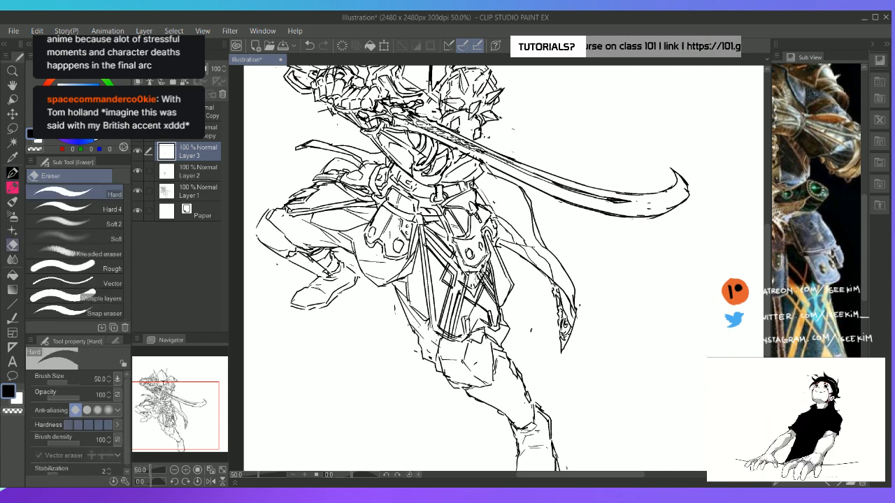
key("p")
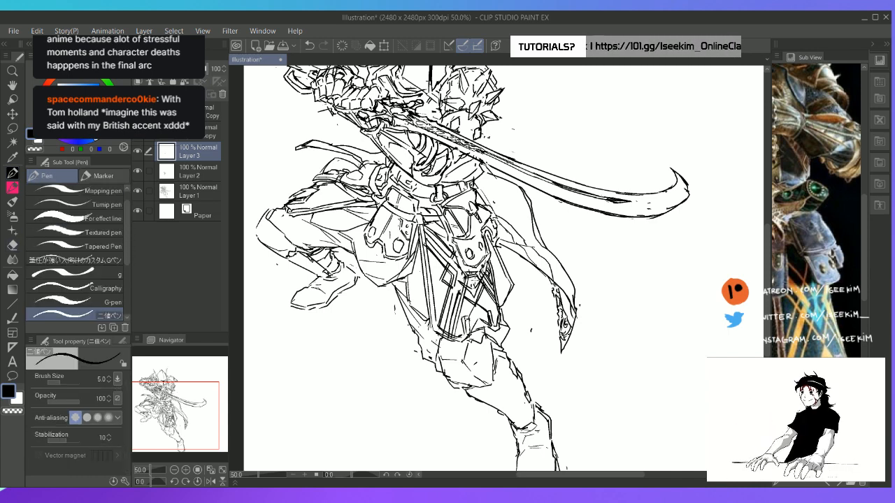
key("e")
left_click_drag(467, 274, 462, 284)
key("p")
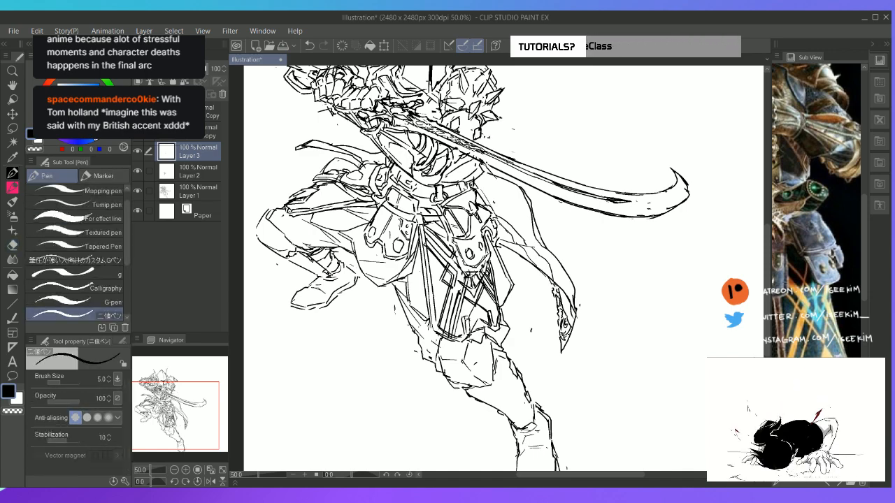
Rotate the canvas and draw long pattern lines on the rear cloth over the bent leg on Layer 2, then restore the upright full view
key("space")
left_click_drag(483, 238, 646, 276)
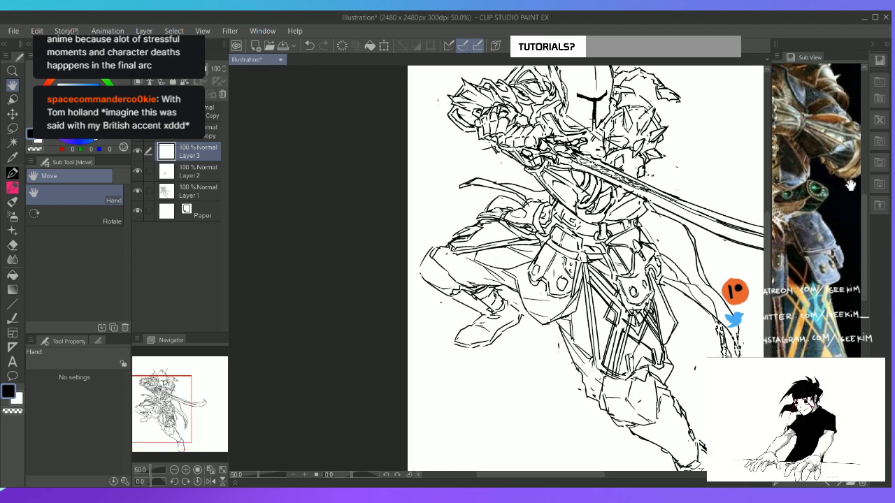
left_click_drag(783, 213, 797, 198)
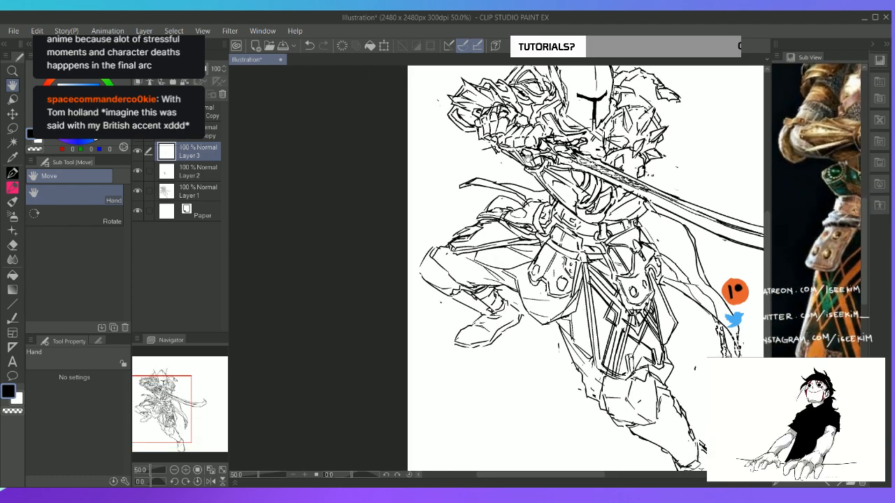
key("t")
key("r")
left_click_drag(481, 195, 471, 283)
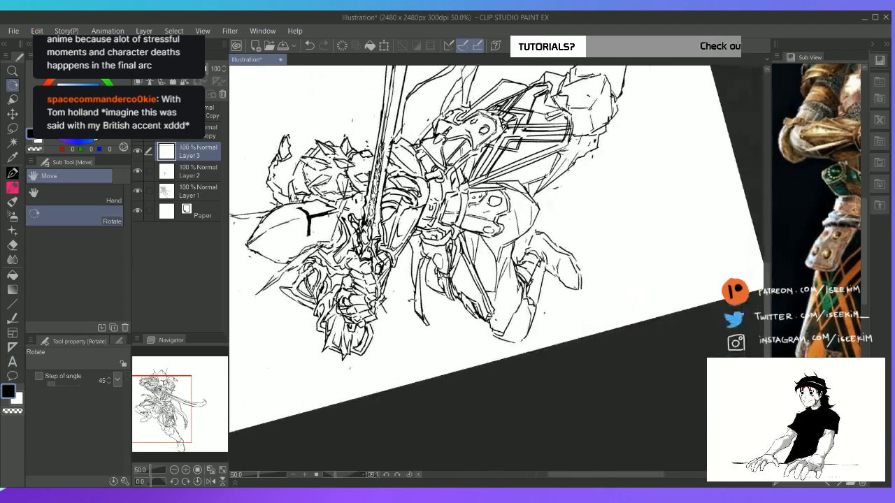
key("p")
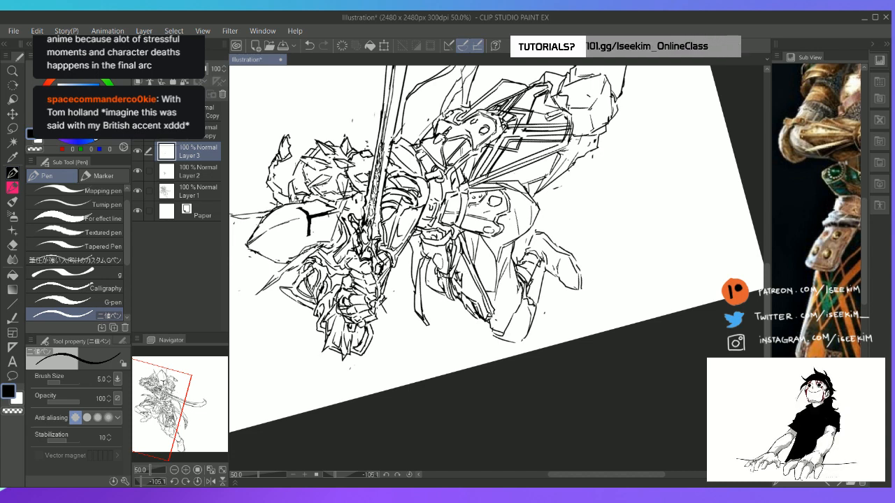
left_click(203, 172)
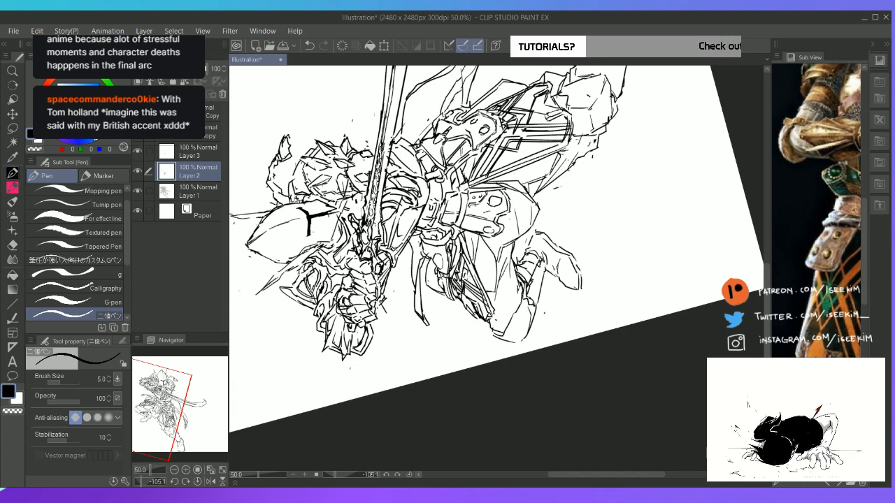
key("ctrl+@")
key("ctrl+0")
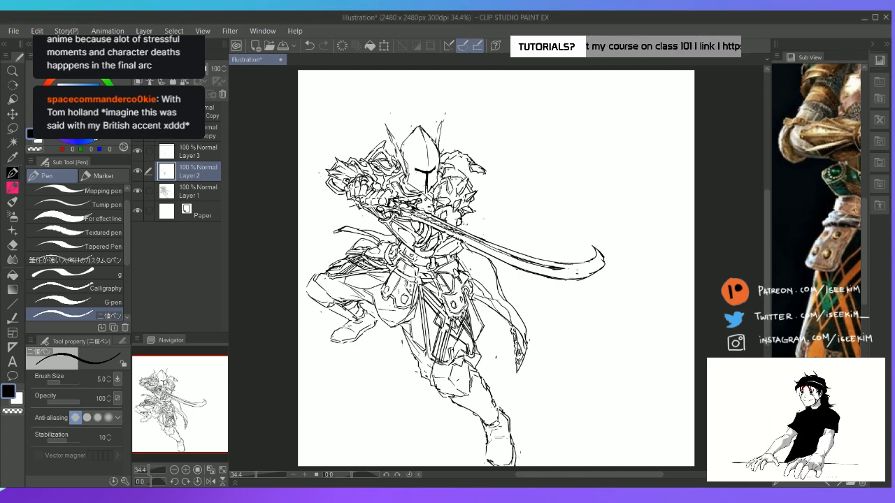
Redraw the lower rim of the front leg's knee guard on Layer 1, erasing the old lines around it
left_click(200, 190)
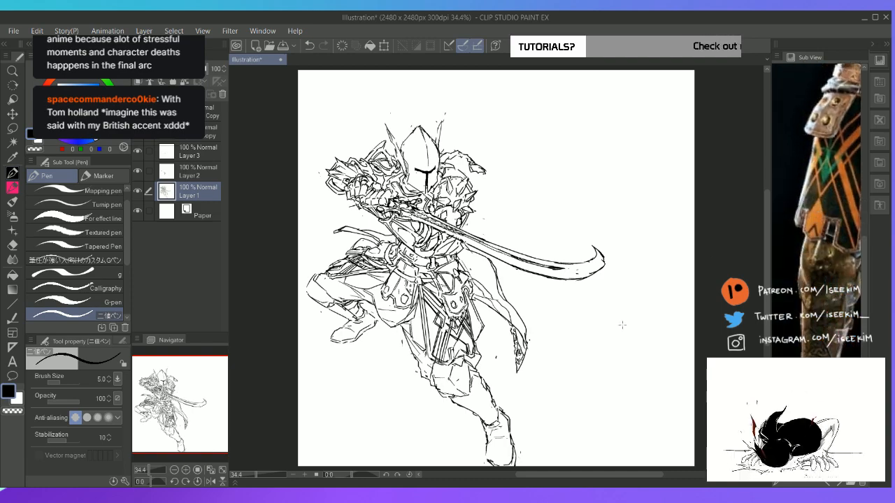
scroll(623, 325, "up", 2)
key("space")
left_click_drag(621, 324, 726, 178)
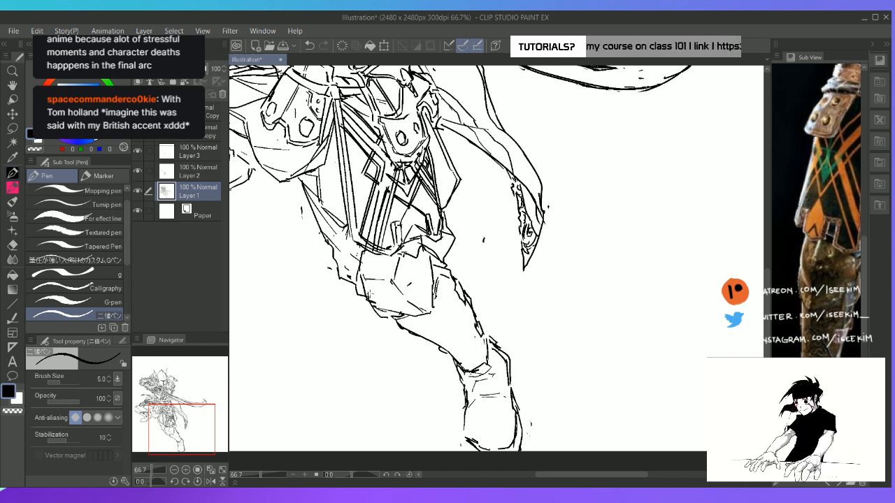
key("e")
key("p")
mouse_move(367, 295)
left_mouse_down()
mouse_move(393, 314)
mouse_move(413, 304)
left_mouse_up()
key("e")
key("p")
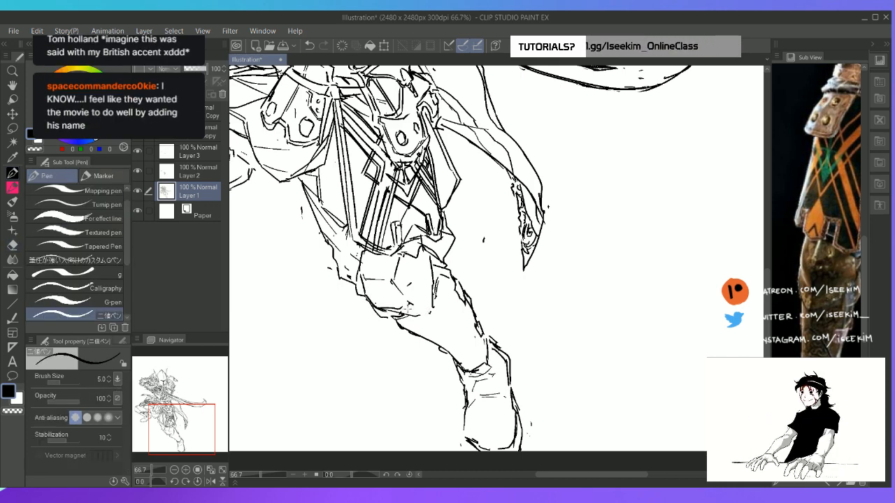
key("e")
key("p")
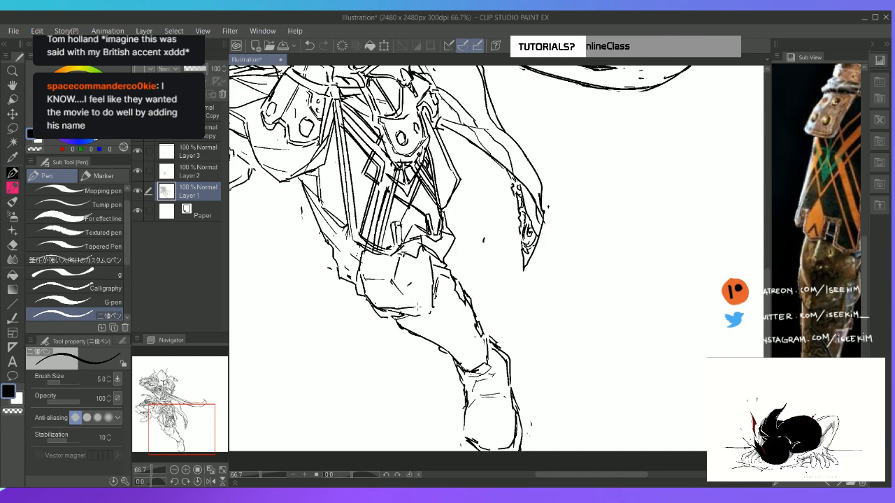
Draw the knee guard's outer side edge with a narrow, pointed oval detail inside it, erasing overlapping lines
mouse_move(419, 306)
left_mouse_down()
mouse_move(426, 263)
mouse_move(413, 318)
mouse_move(407, 315)
mouse_move(433, 316)
mouse_move(431, 292)
left_mouse_up()
key("e")
key("p")
mouse_move(428, 265)
left_mouse_down()
mouse_move(439, 309)
mouse_move(420, 310)
left_mouse_up()
key("e")
key("p")
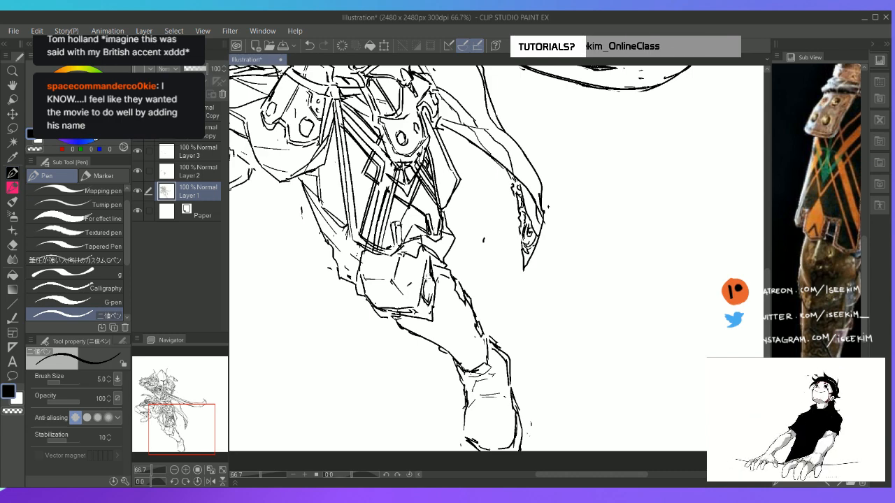
left_click_drag(427, 276, 434, 292)
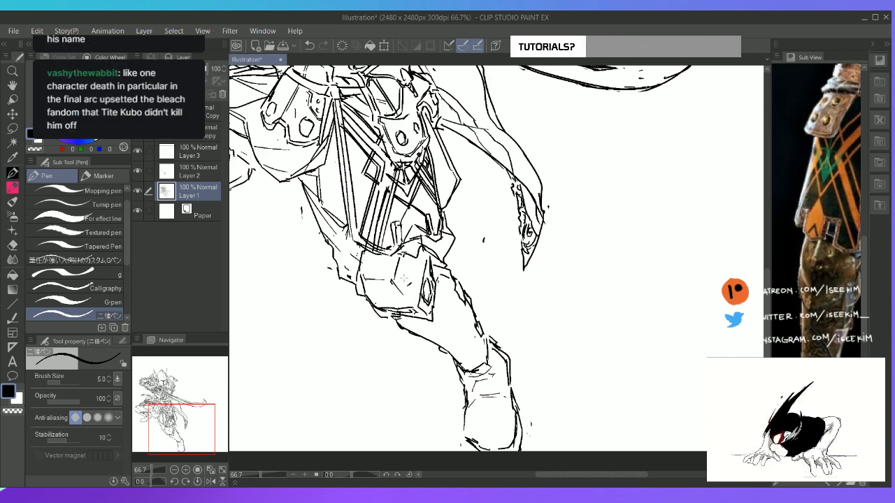
Sketch a swirl ornament within the panel on the front shin above the boot on Layer 2, erasing unwanted strokes
left_click(207, 174)
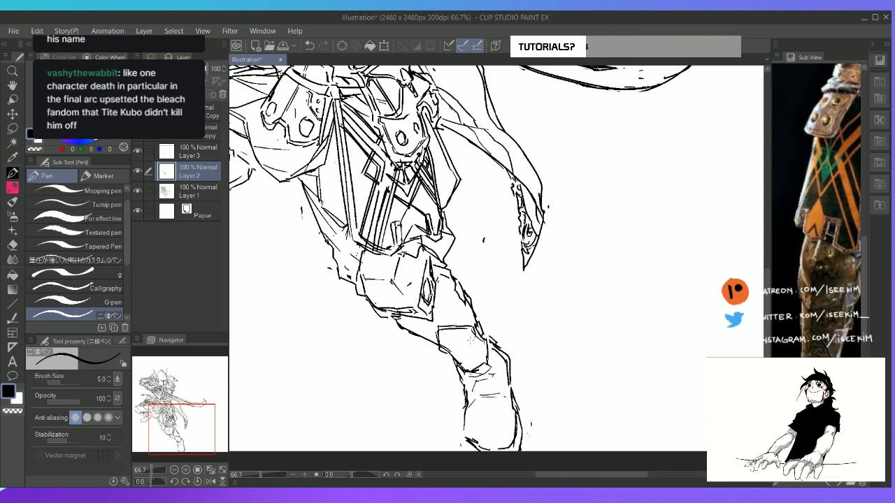
mouse_move(467, 338)
left_mouse_down()
mouse_move(482, 347)
mouse_move(461, 360)
mouse_move(454, 352)
mouse_move(478, 367)
left_mouse_up()
key("ctrl+z")
key("e")
key("p")
key("e")
key("p")
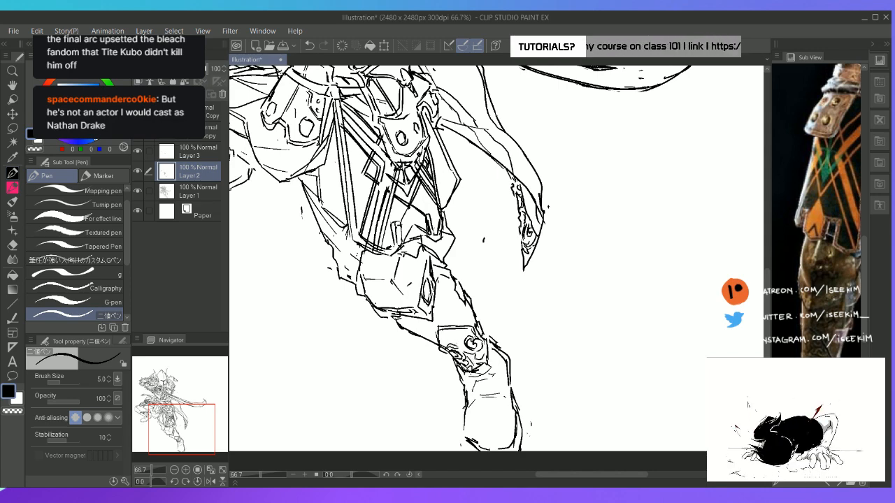
Fill the upper part of the front shin panel with engraved scrollwork, erase the excess, and show the whole canvas
left_click_drag(454, 350, 469, 331)
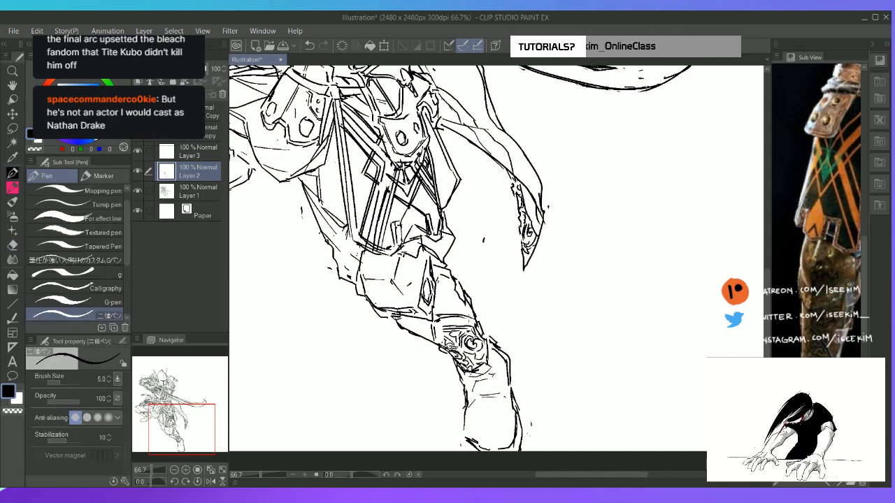
key("e")
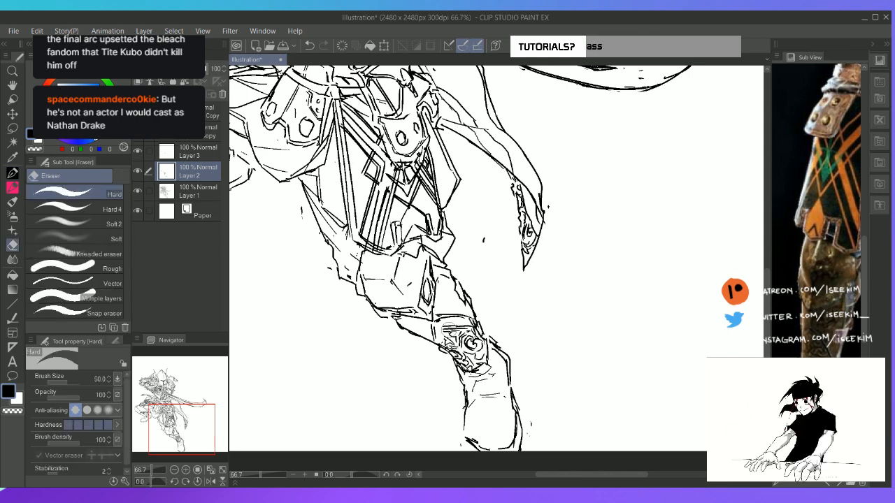
key("p")
mouse_move(448, 327)
left_mouse_down()
mouse_move(471, 324)
mouse_move(444, 339)
mouse_move(438, 331)
mouse_move(452, 342)
mouse_move(453, 329)
mouse_move(444, 326)
mouse_move(470, 330)
mouse_move(451, 343)
mouse_move(447, 333)
mouse_move(440, 339)
mouse_move(468, 320)
left_mouse_up()
key("e")
key("p")
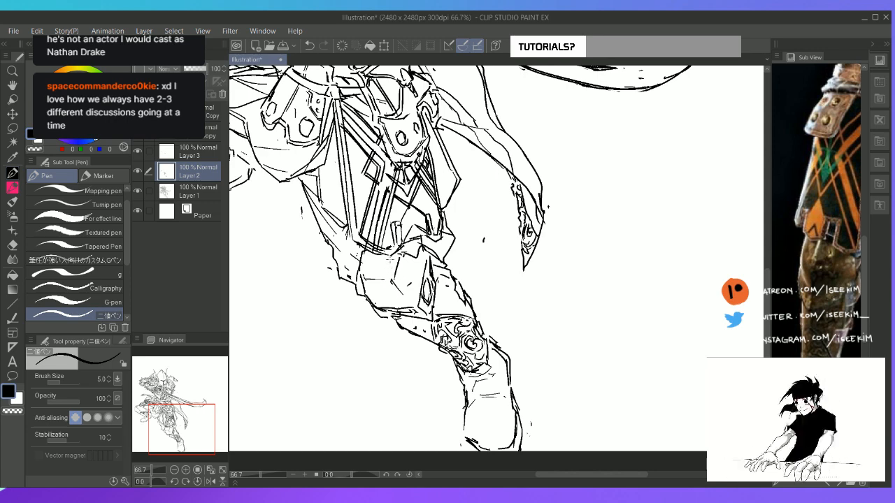
key("ctrl+0")
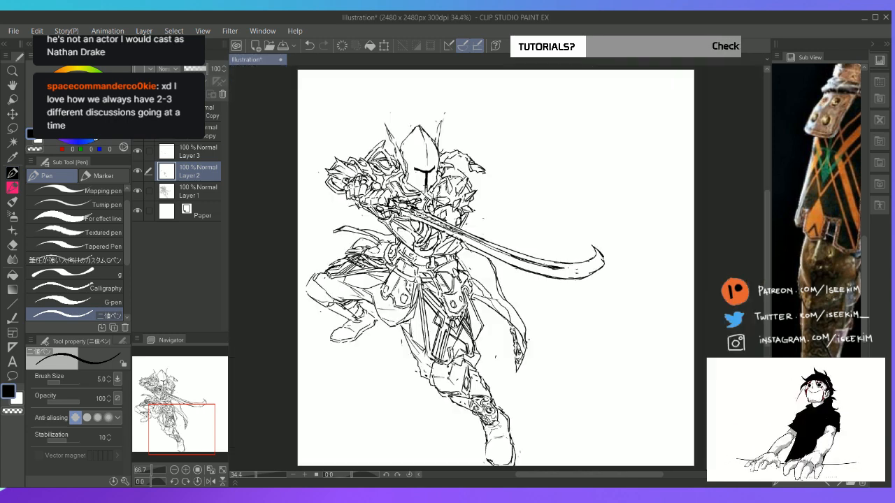
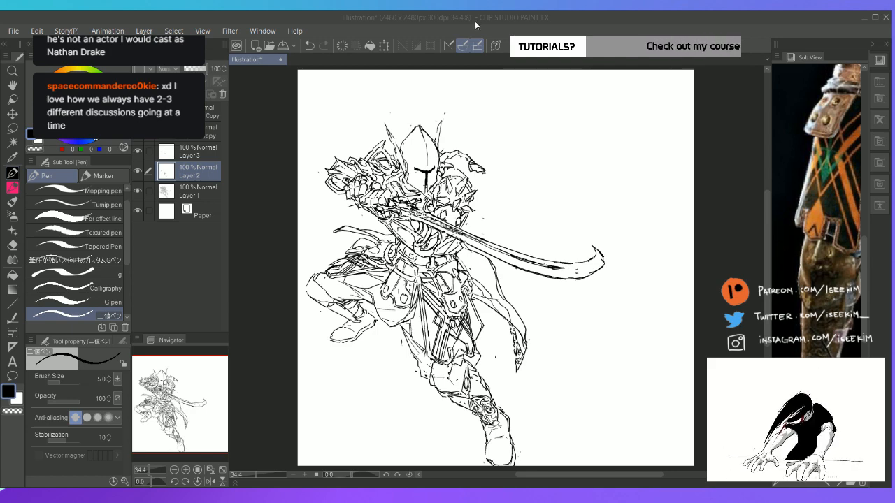
Draw ornamental detail lines on the bent rear leg's shin above the boot on Layer 2, cleaning up stray strokes
key("ctrl+plus")
key("space")
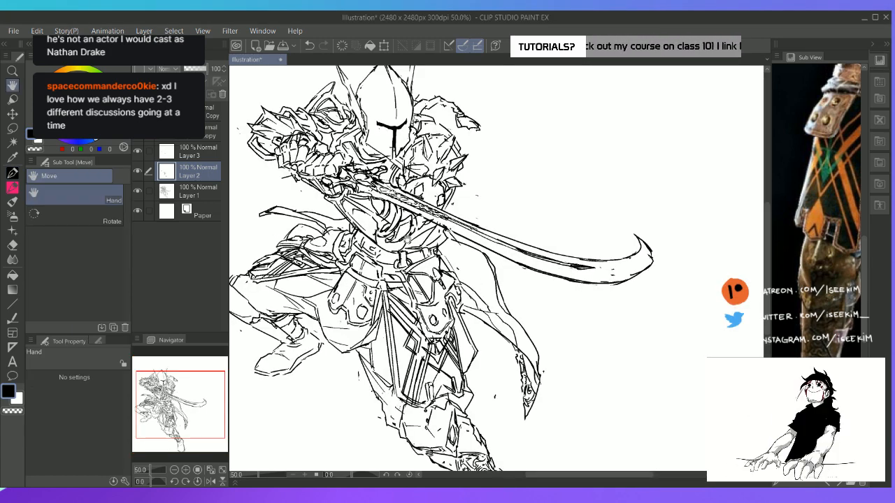
left_click_drag(407, 240, 516, 212)
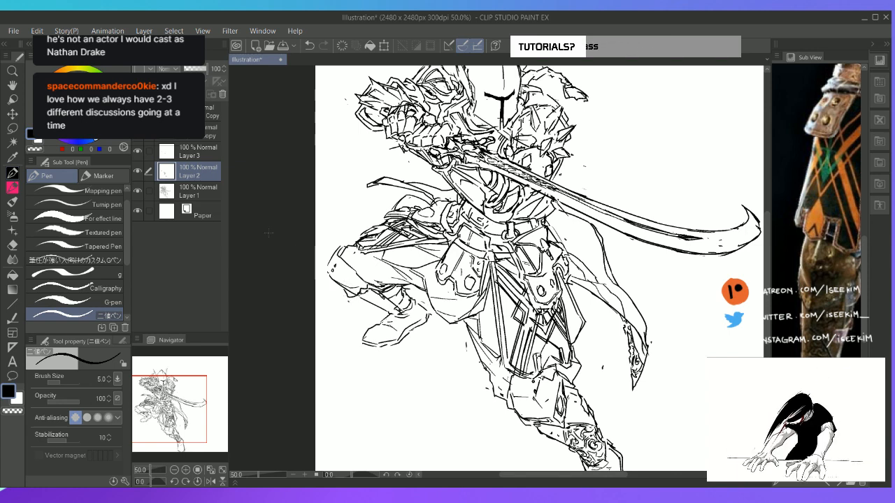
key("ctrl+z")
left_click(201, 198)
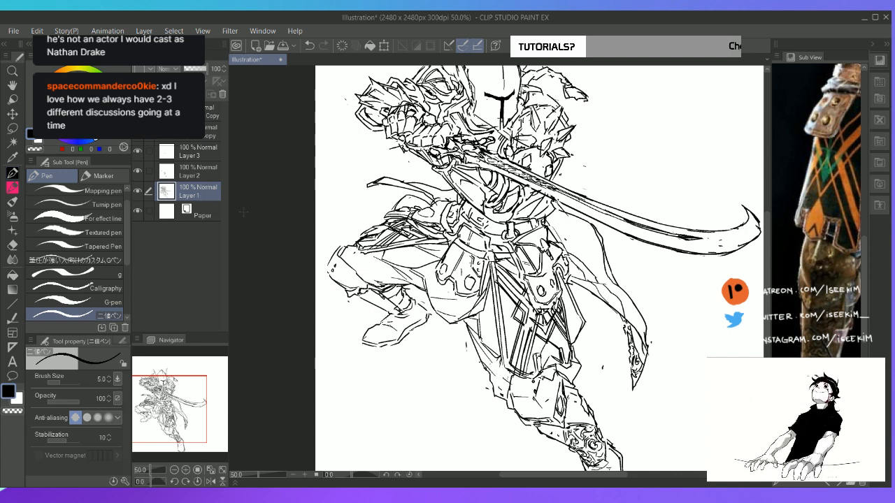
left_click(205, 175)
key("e")
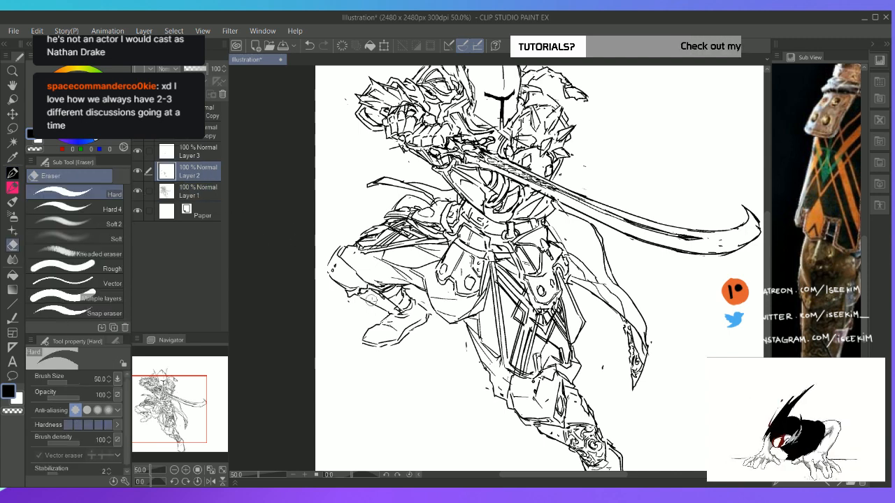
key("p")
key("e")
key("p")
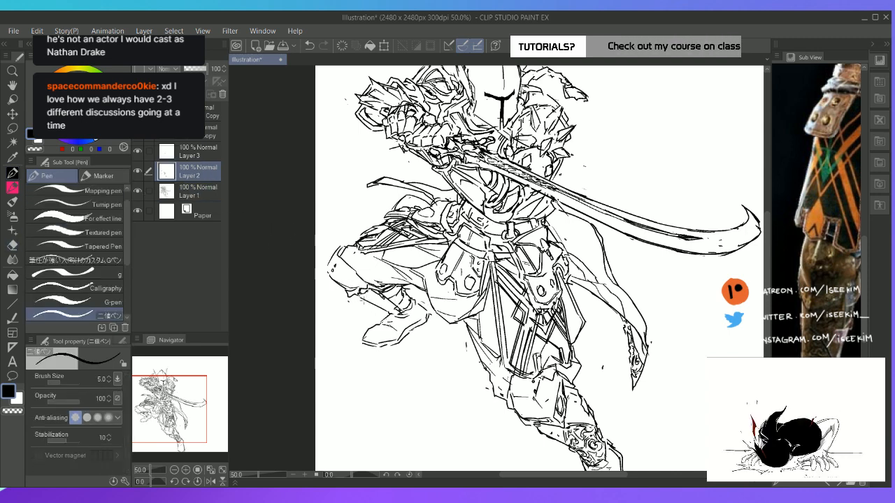
mouse_move(361, 302)
left_mouse_down()
mouse_move(386, 302)
mouse_move(392, 316)
left_mouse_up()
left_click_drag(382, 307, 398, 314)
mouse_move(389, 305)
left_mouse_down()
mouse_move(401, 314)
mouse_move(386, 307)
left_mouse_up()
left_click_drag(379, 297, 402, 309)
left_click_drag(392, 294, 408, 304)
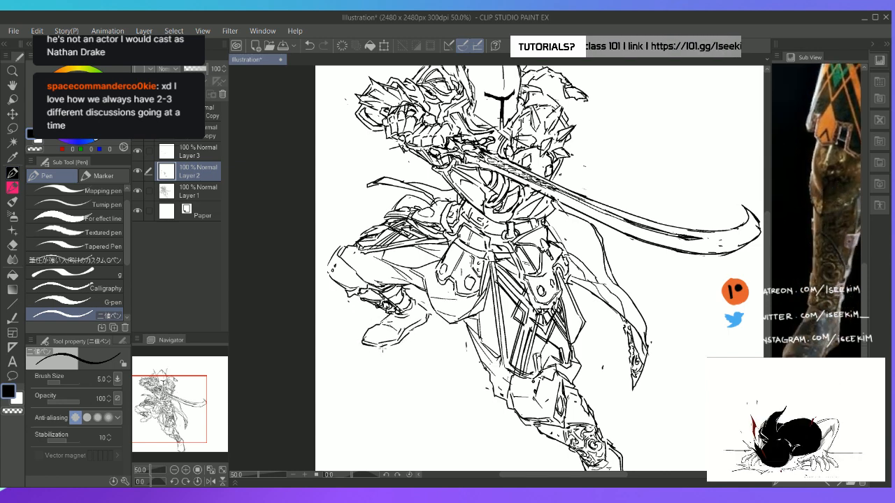
key("e")
key("p")
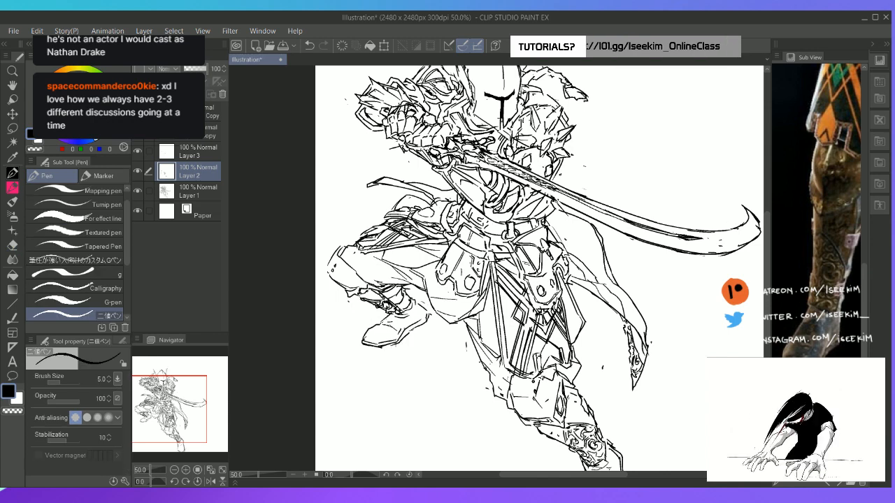
key("e")
key("p")
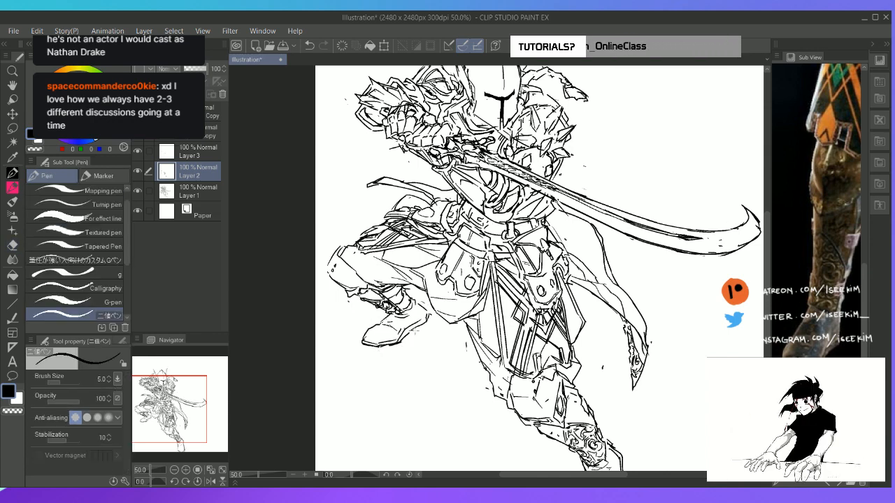
key("ctrl+z")
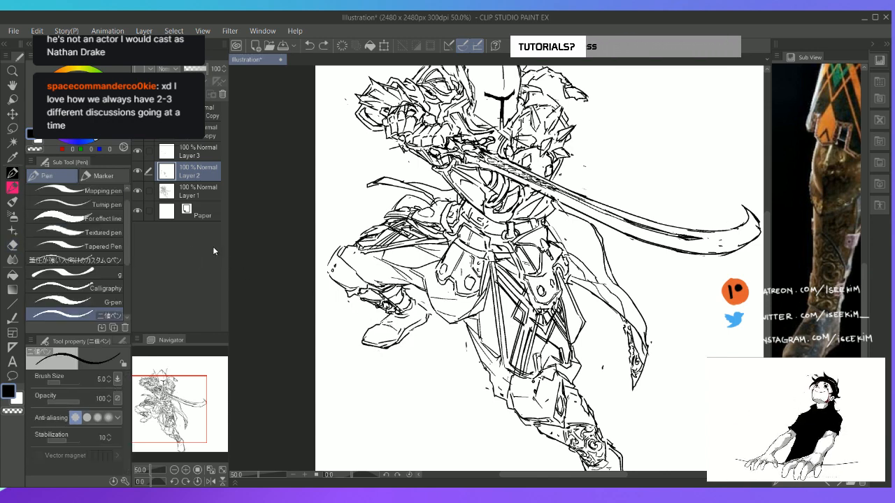
Redraw the toe, sole and outline of the bent rear leg's boot on Layer 1, and show the whole canvas
left_click(197, 190)
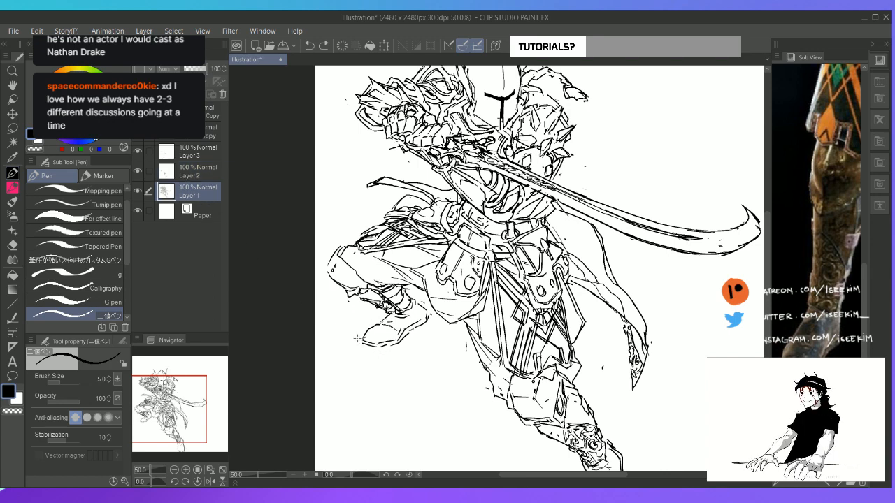
left_click_drag(358, 341, 384, 349)
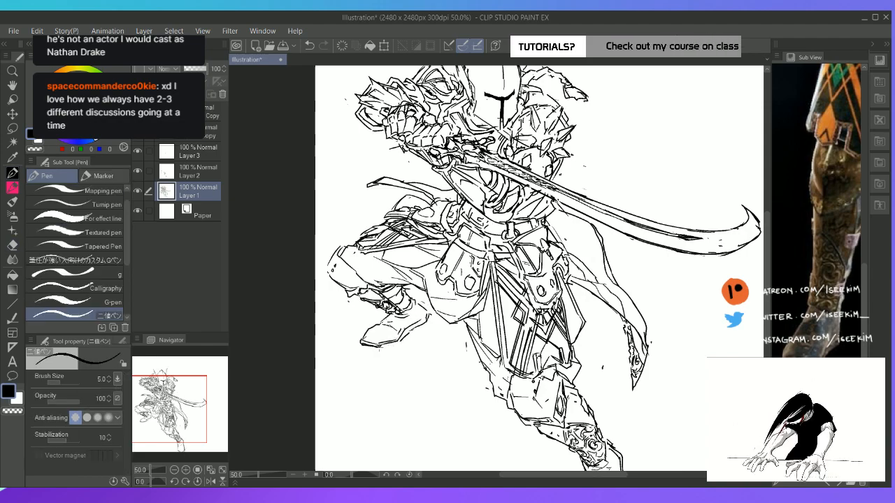
mouse_move(377, 345)
left_mouse_down()
mouse_move(403, 342)
mouse_move(450, 361)
mouse_move(523, 369)
mouse_move(519, 420)
left_mouse_up()
key("r")
key("e")
key("p")
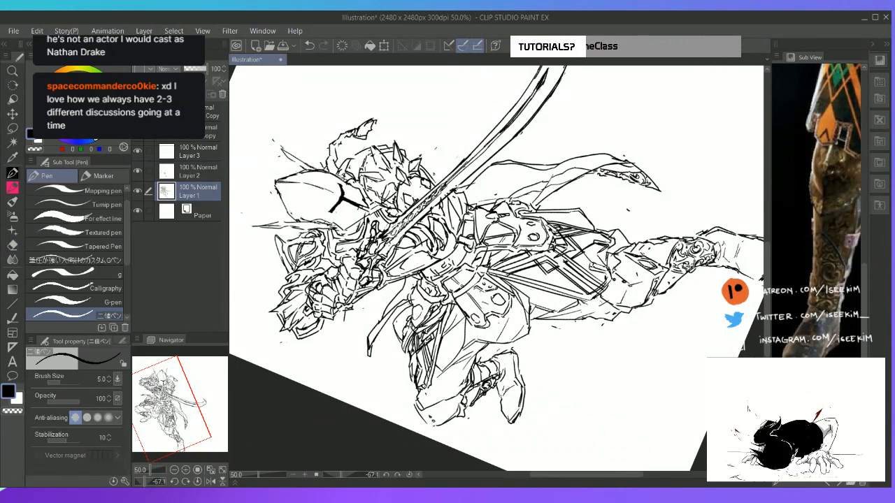
key("e")
key("p")
mouse_move(514, 376)
left_mouse_down()
mouse_move(515, 367)
mouse_move(518, 378)
mouse_move(463, 371)
mouse_move(384, 302)
left_mouse_up()
key("ctrl+at")
key("space")
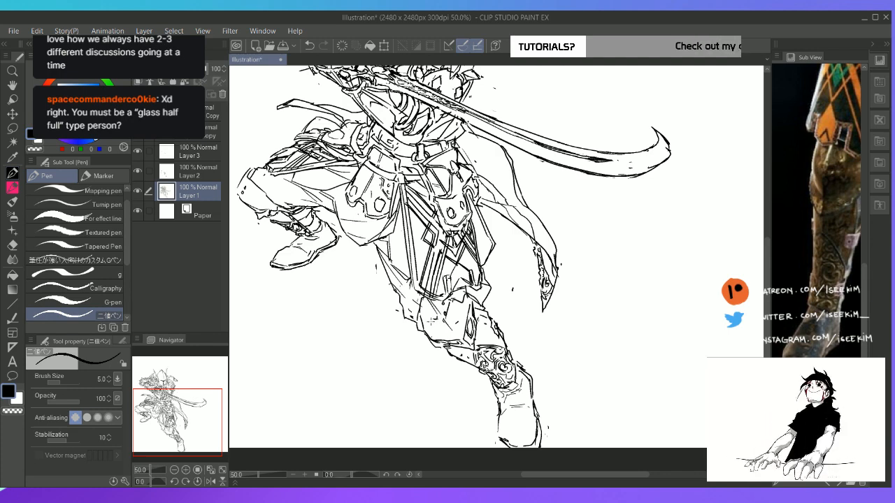
key("ctrl+0")
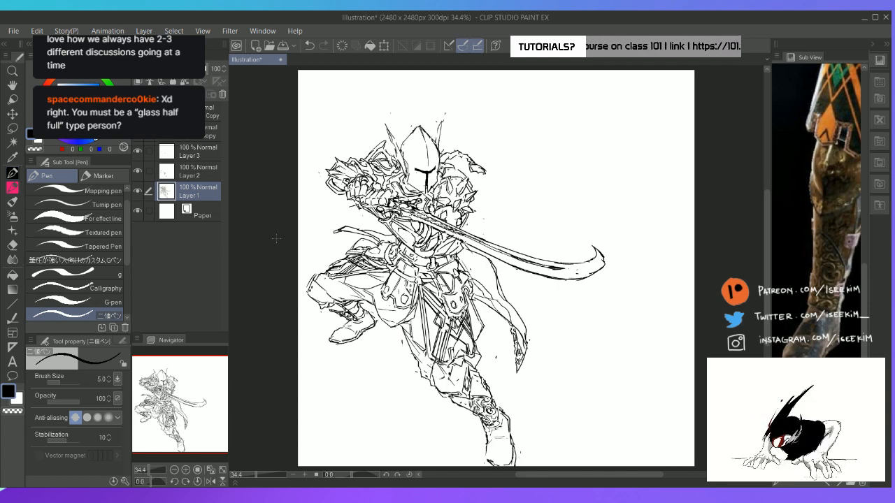
Examine the helmet in the reference image and close up in the drawing, with Layer 1 active
left_click(204, 175)
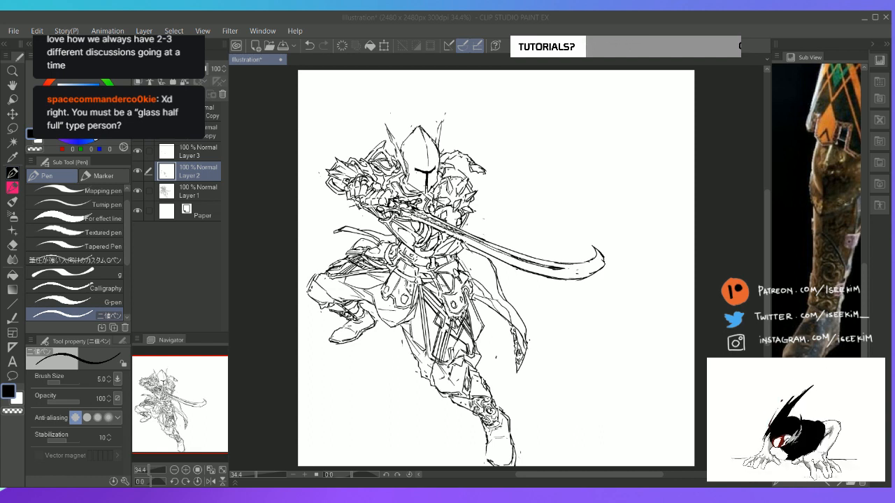
double_click(299, 21)
left_click(762, 7)
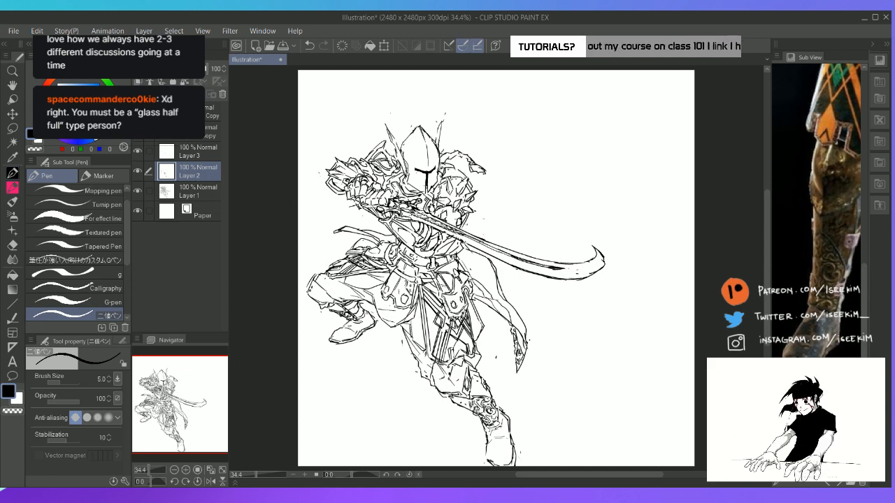
left_click_drag(824, 125, 795, 262)
left_click_drag(836, 139, 794, 227)
left_click_drag(817, 150, 798, 242)
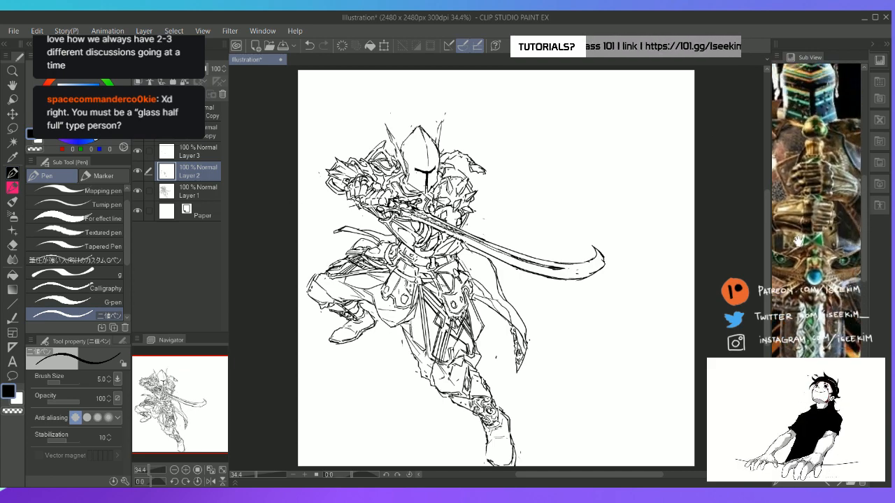
left_click_drag(812, 171, 822, 228)
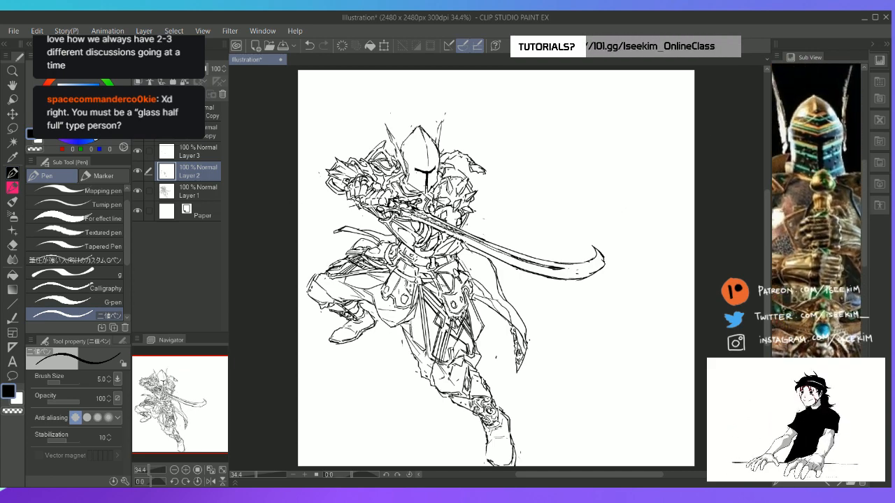
scroll(401, 181, "up", 4)
key("space")
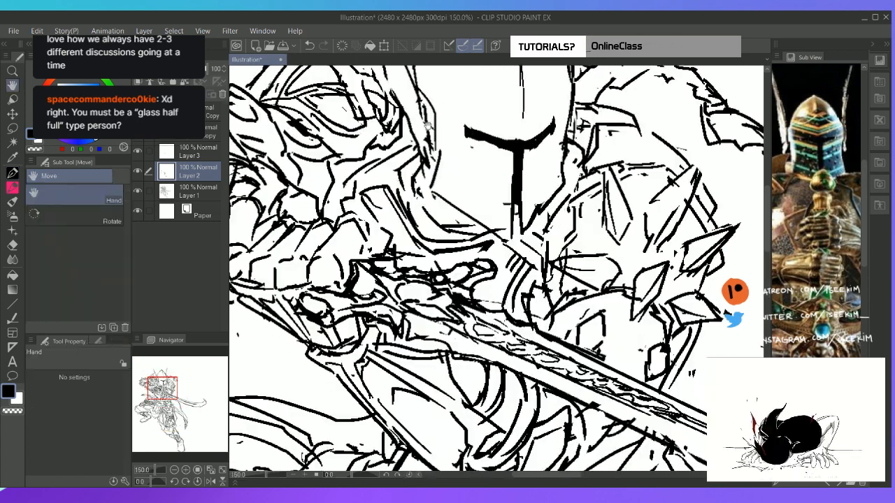
left_click_drag(425, 123, 404, 212)
left_click(210, 195)
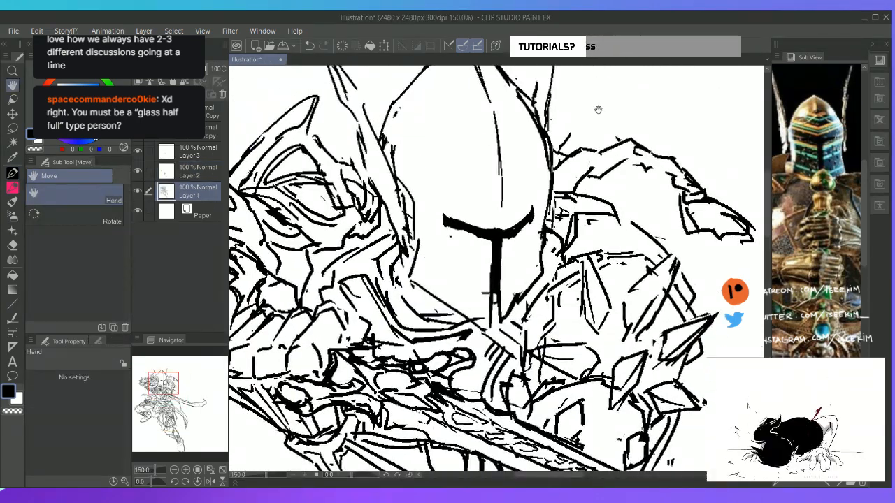
left_click_drag(837, 176, 833, 183)
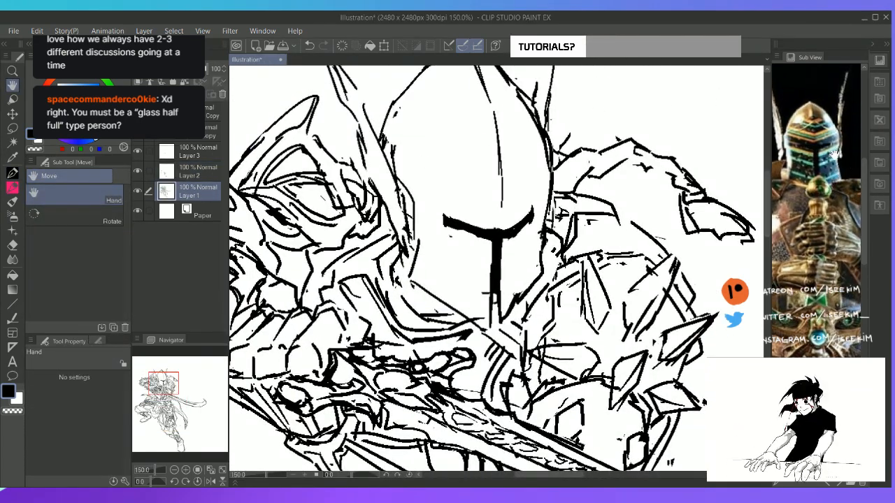
Draw a guide circle with a centre dot and the first rim dots on the helmet's wider cheek, below the eye slit
mouse_move(452, 243)
left_mouse_down()
mouse_move(440, 250)
mouse_move(454, 292)
mouse_move(478, 272)
mouse_move(463, 289)
mouse_move(451, 268)
mouse_move(454, 249)
left_mouse_up()
key("e")
key("p")
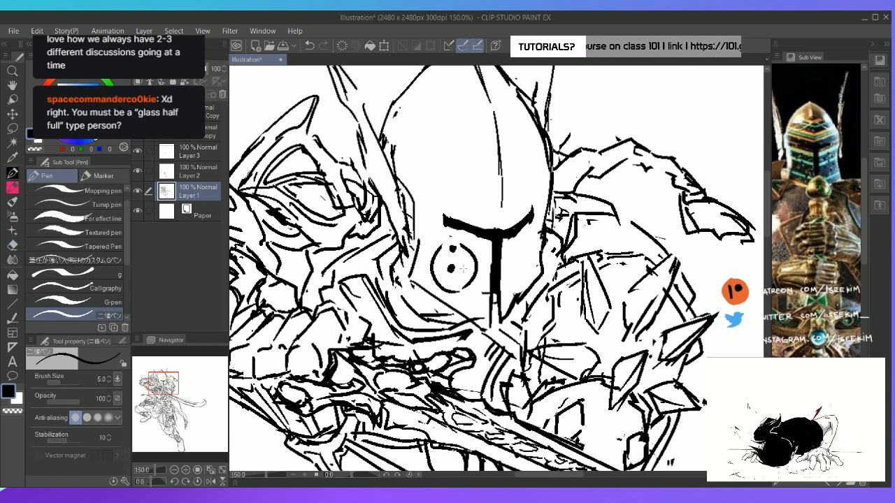
key("e")
key("p")
left_click_drag(449, 293, 467, 284)
key("e")
key("p")
Erase the rest of the guide circle and complete the ring of breathing holes around the centre dot
key("e")
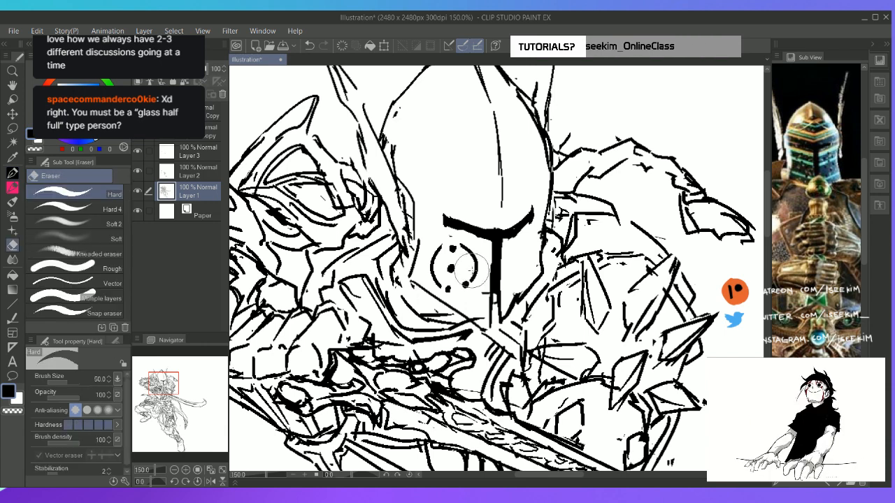
key("p")
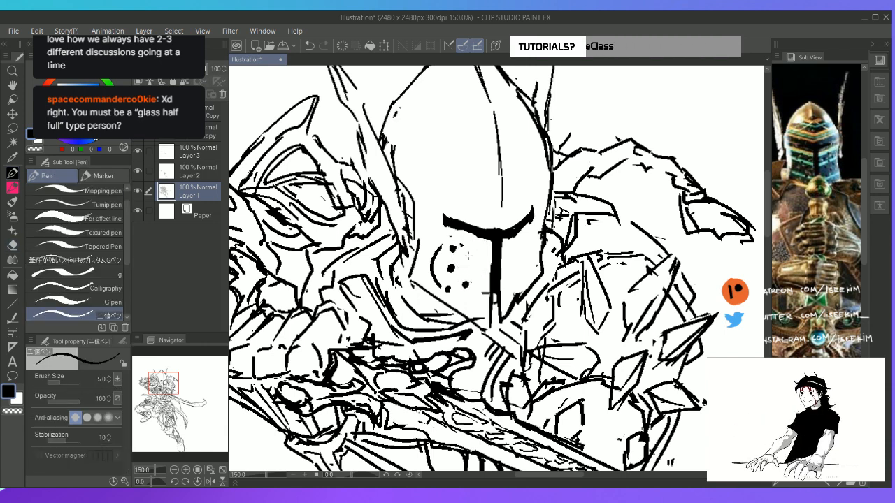
left_click(467, 256)
left_click(473, 271)
key("e")
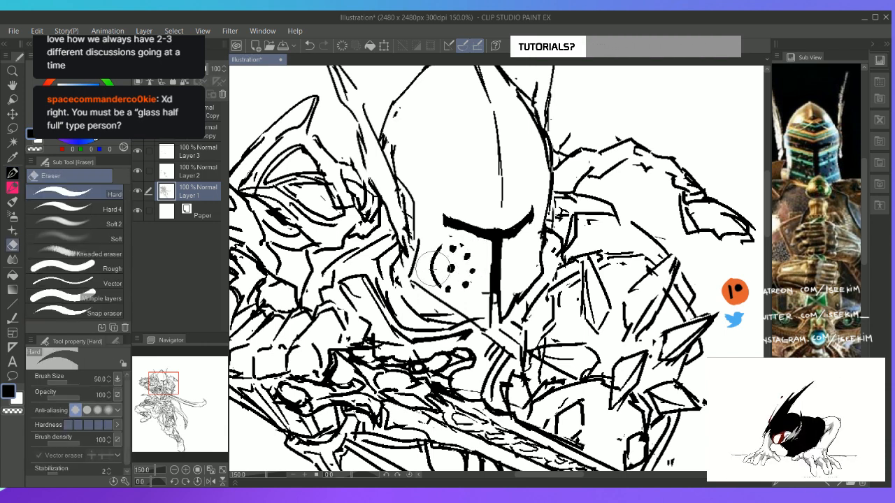
mouse_move(434, 268)
left_mouse_down()
mouse_move(435, 280)
mouse_move(439, 251)
left_mouse_up()
key("p")
key("e")
key("p")
left_click(434, 280)
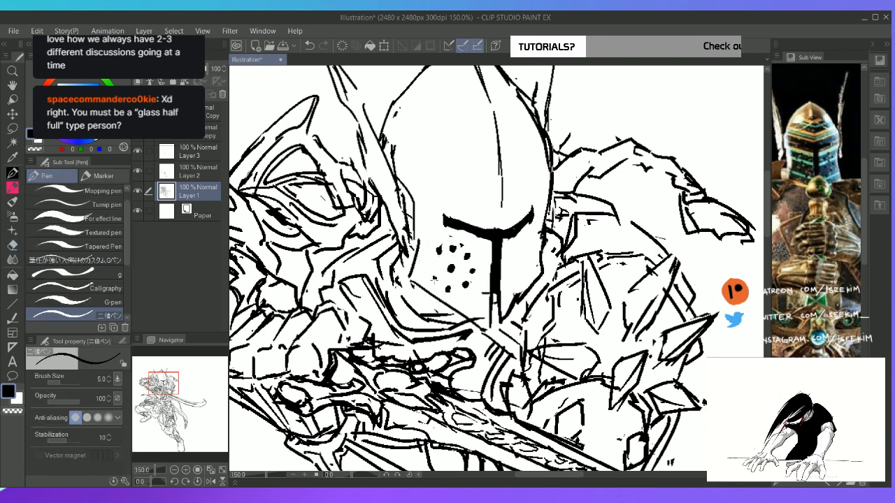
left_click(433, 261)
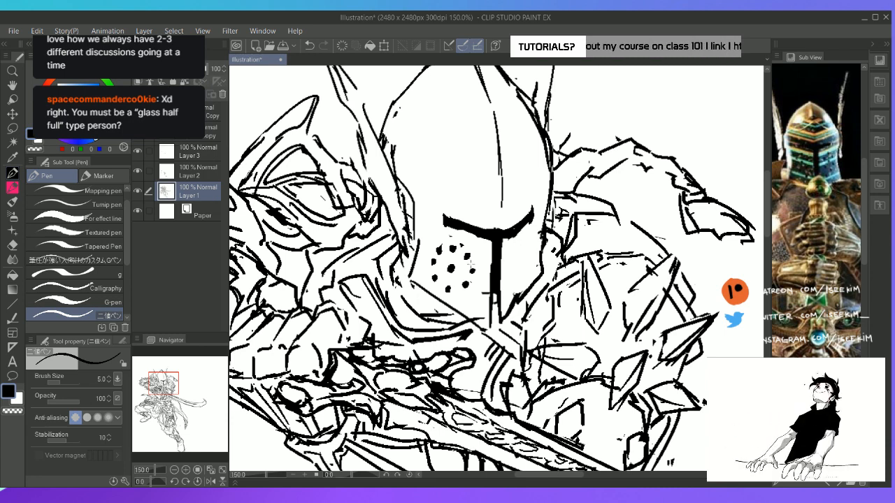
Lasso the cluster of breathing holes and transform it to 121 width and 109 height, skewed to follow the helmet's cheek
key("m")
mouse_move(467, 295)
left_mouse_down()
mouse_move(469, 234)
mouse_move(439, 227)
mouse_move(436, 279)
mouse_move(466, 296)
left_mouse_up()
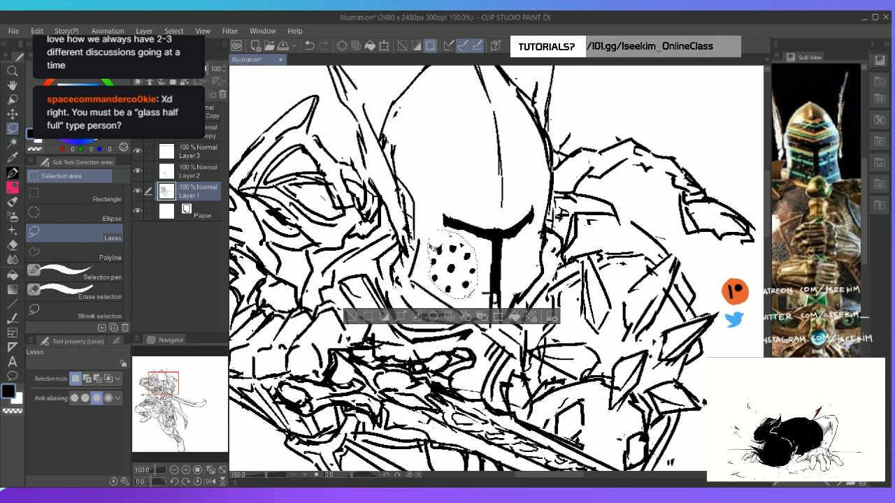
key("ctrl+t")
left_click_drag(428, 231, 418, 222)
left_click_drag(428, 299, 434, 298)
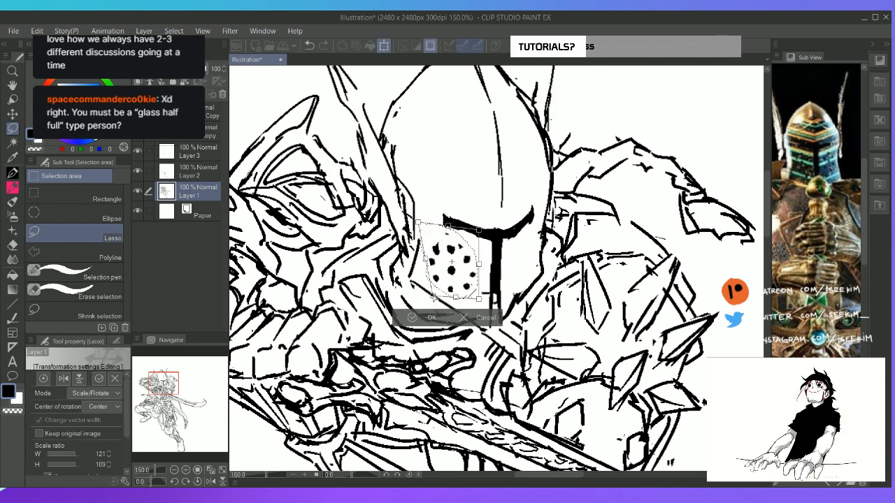
left_click(419, 317)
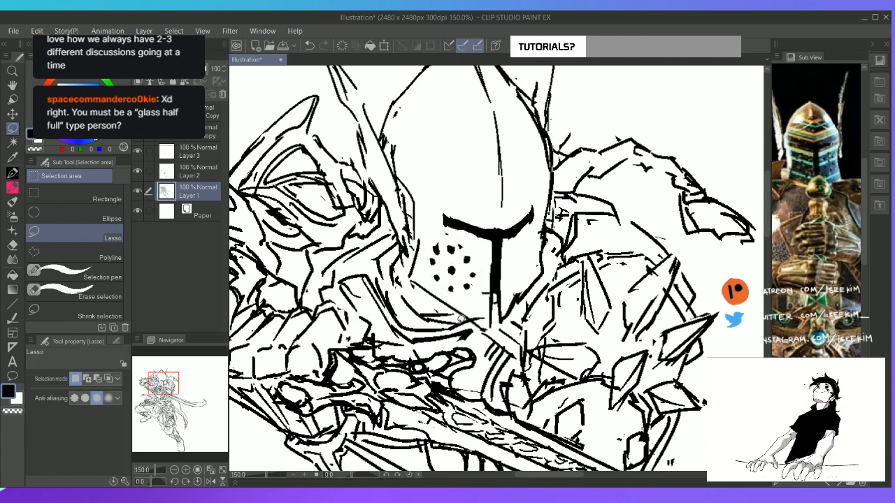
Draw a matching ring of narrower breathing holes on the helmet's far cheek across the visor slit, redoing the centre hole
key("e")
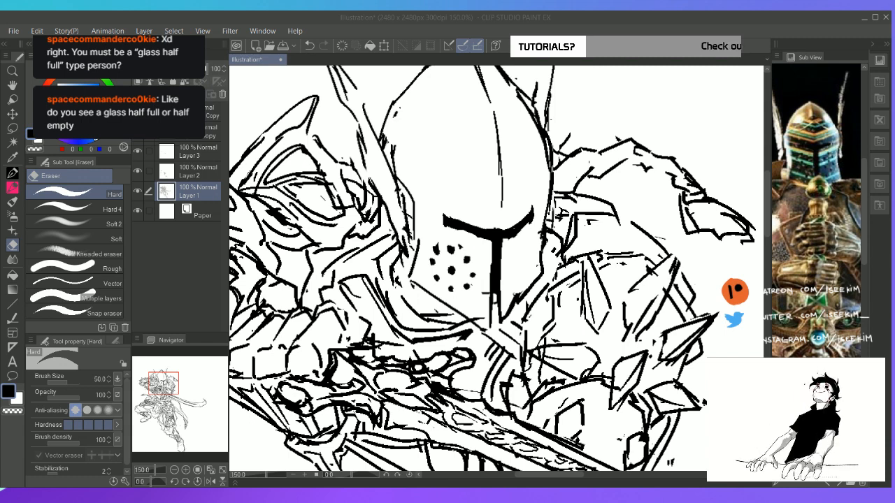
left_click(638, 24)
key("p")
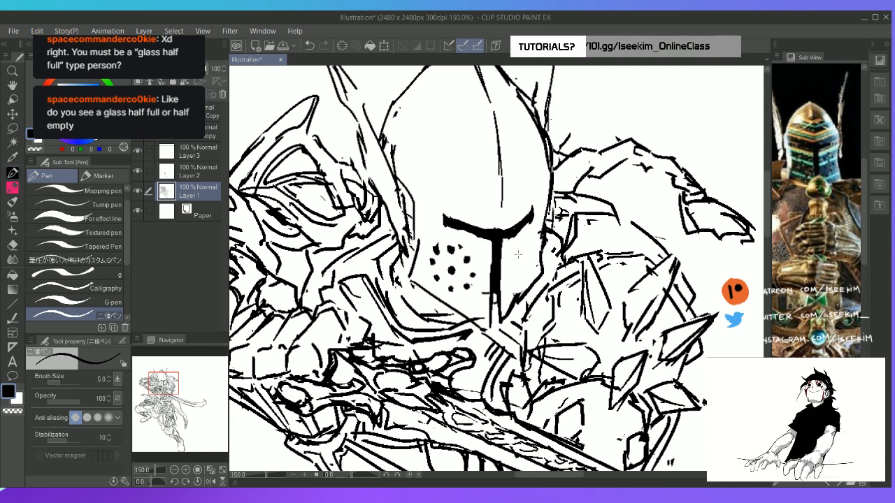
left_click_drag(527, 239, 527, 243)
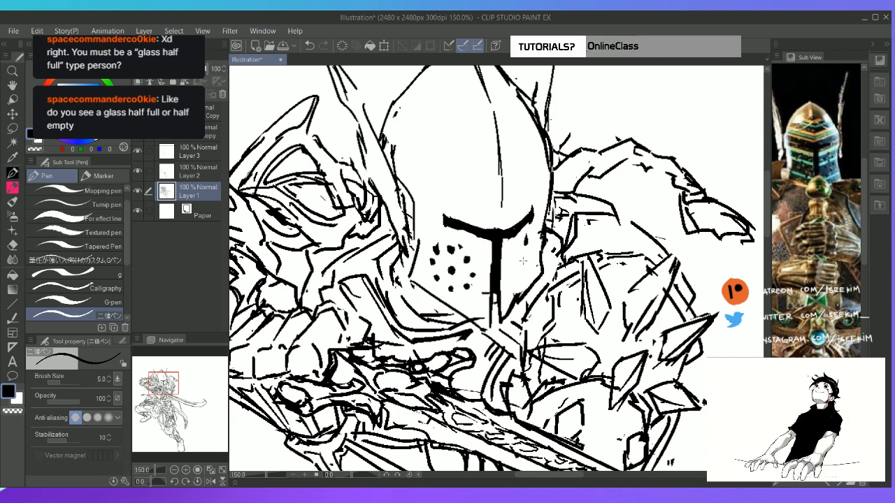
mouse_move(518, 282)
left_mouse_down()
mouse_move(511, 278)
mouse_move(528, 275)
left_mouse_up()
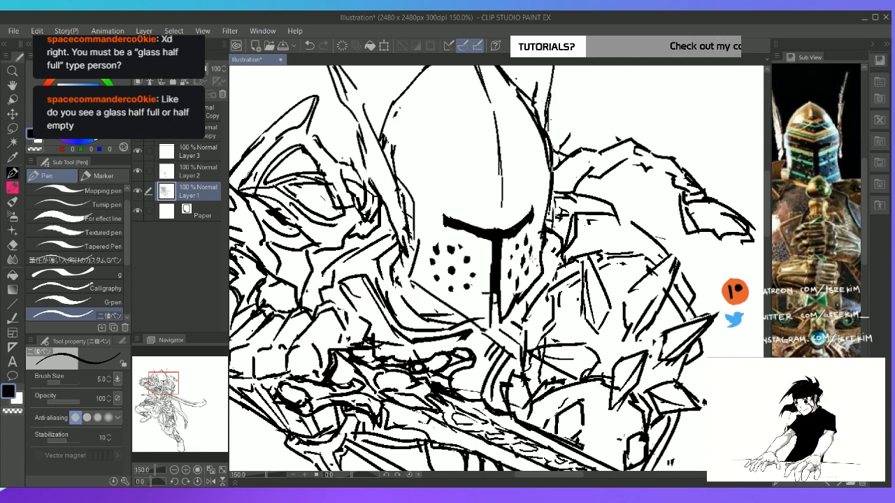
key("ctrl+z")
left_click_drag(523, 255, 522, 262)
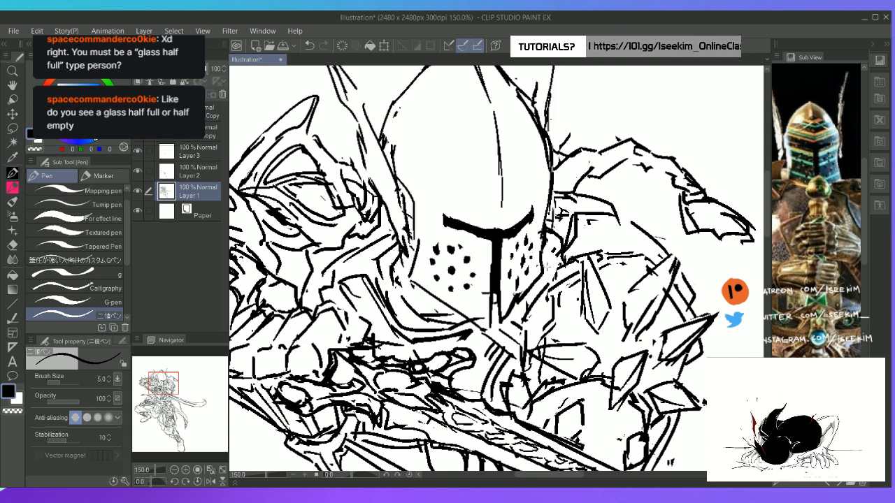
Erase the rough inner line of the helmet's nearer horn on Layer 1
key("ctrl+0")
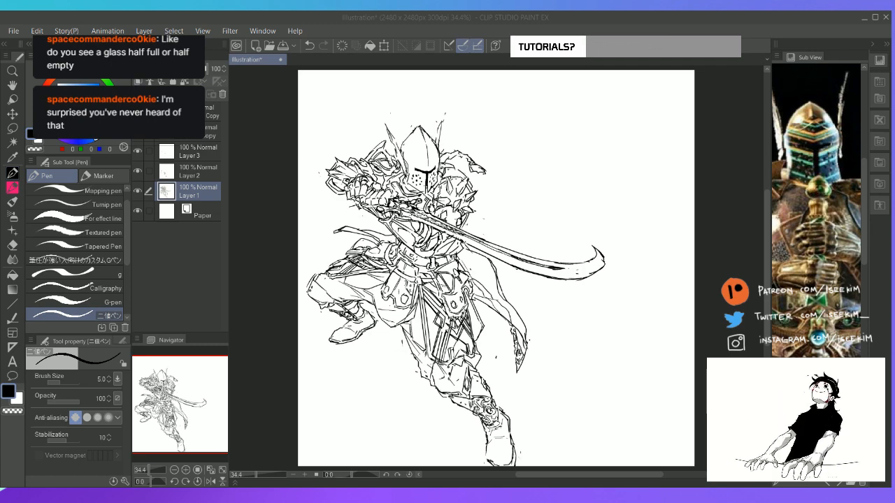
left_click(662, 18)
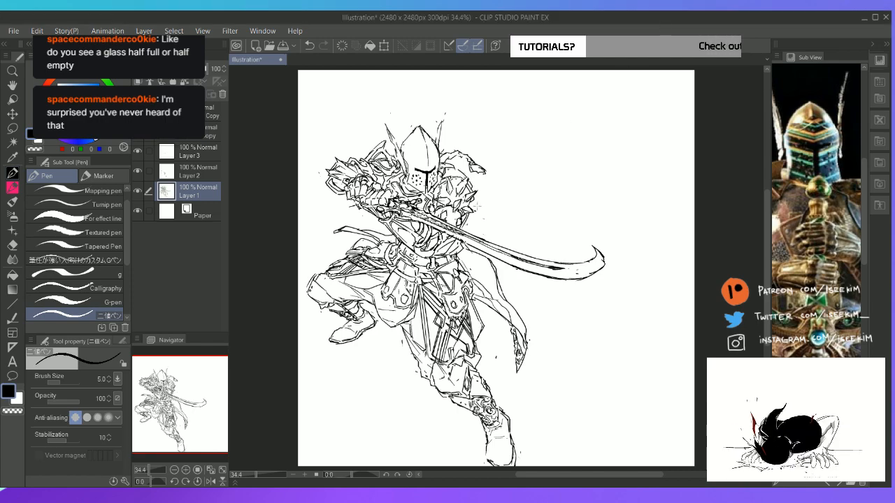
scroll(477, 207, "up", 1)
scroll(478, 208, "up", 2)
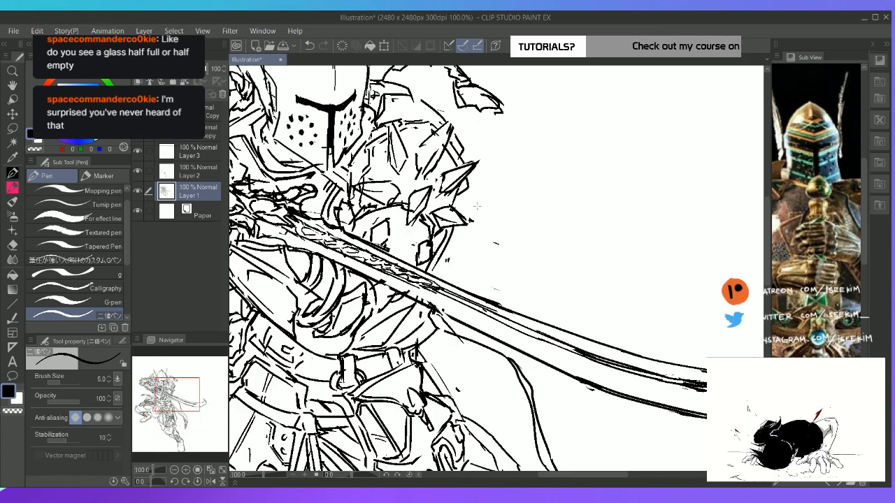
left_click_drag(170, 372, 167, 383)
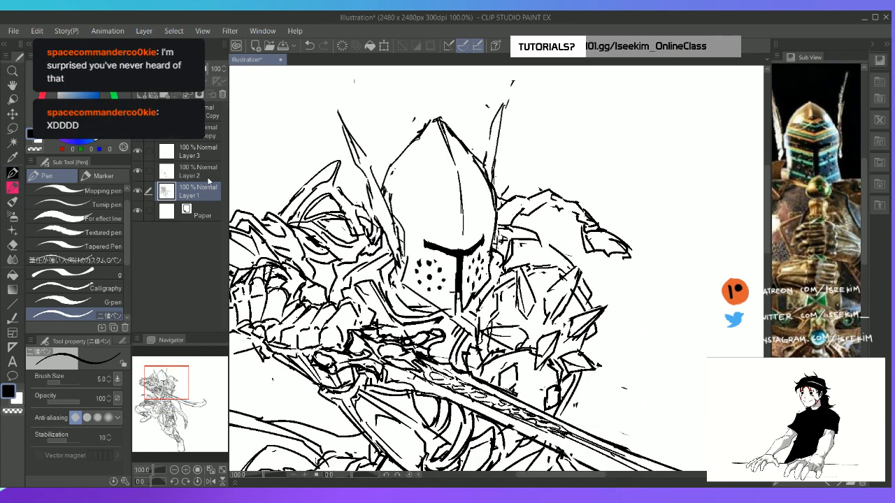
key("e")
left_click_drag(350, 133, 353, 161)
key("p")
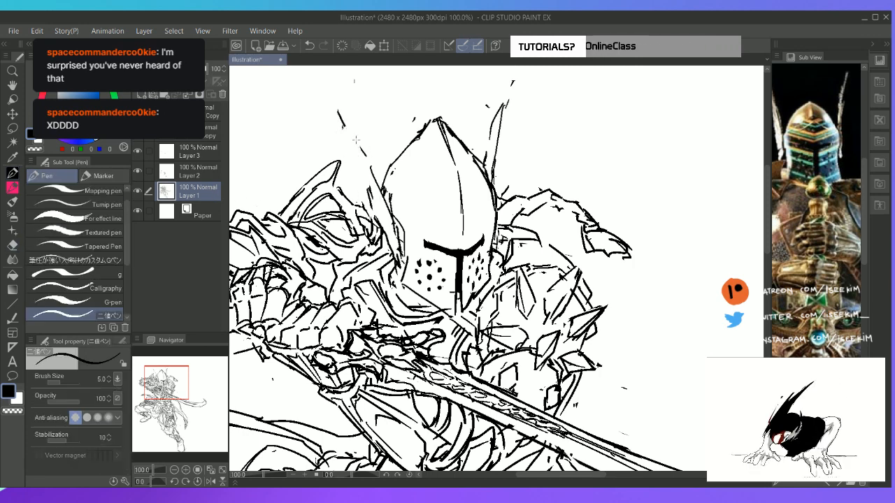
Redraw the nearer horn as a narrow spike with heavier edges running down to the helmet's side, trimming stray lines
mouse_move(341, 118)
left_mouse_down()
mouse_move(374, 174)
mouse_move(342, 117)
mouse_move(344, 141)
mouse_move(340, 116)
mouse_move(378, 210)
left_mouse_up()
key("e")
key("p")
key("e")
key("p")
left_click_drag(360, 175, 383, 231)
left_click_drag(357, 148, 390, 232)
key("e")
left_click_drag(371, 189, 388, 220)
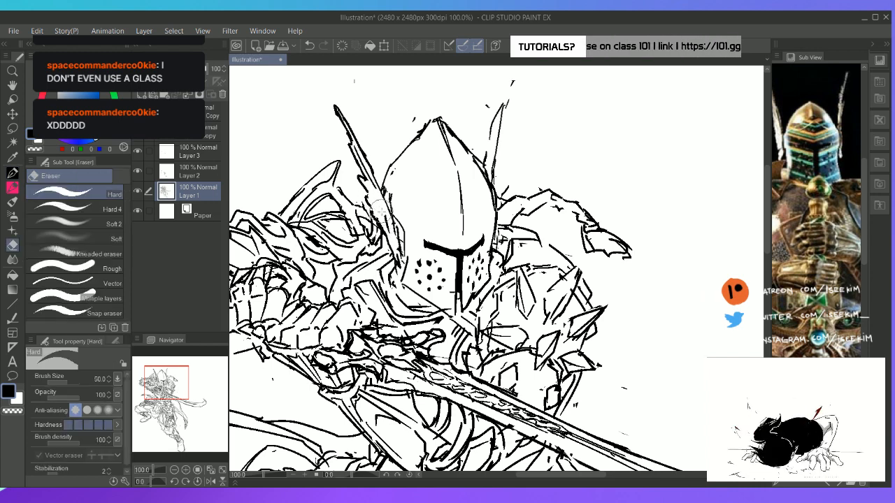
key("p")
left_click_drag(372, 184, 396, 247)
key("e")
key("p")
key("e")
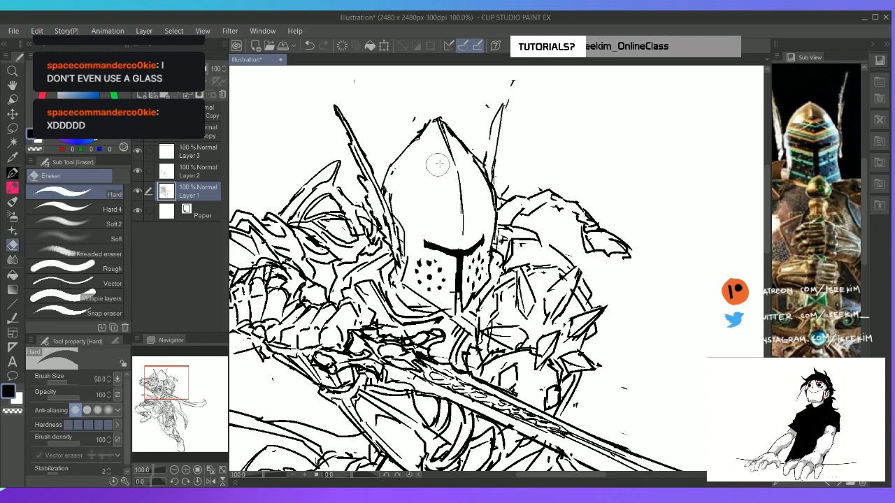
Thicken the far horn with extra strokes along its length down to the helmet
key("p")
left_click_drag(496, 116, 490, 165)
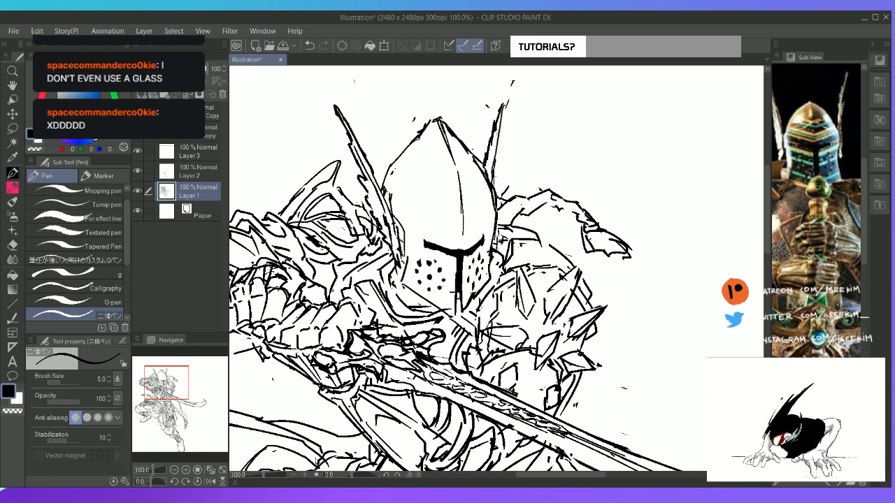
left_click_drag(495, 129, 492, 154)
key("e")
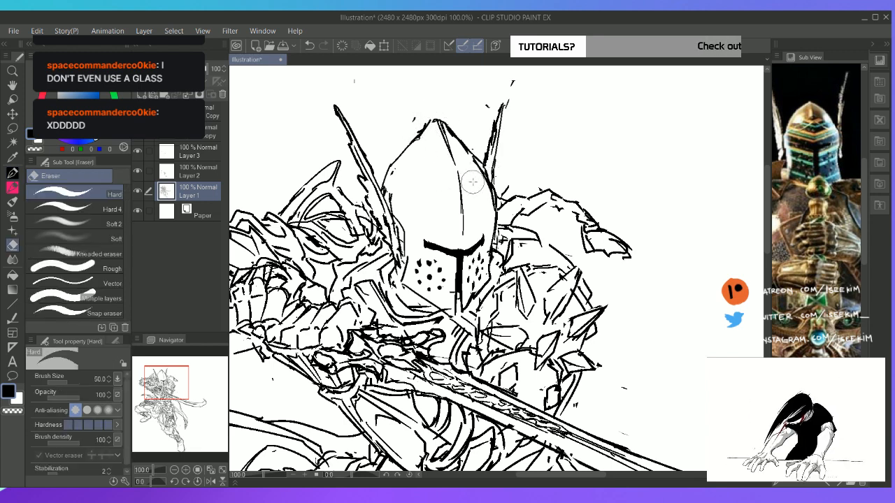
Draw a V-shaped trim line across the lower part of both helmet cheeks on Layer 2
left_click(185, 172)
key("p")
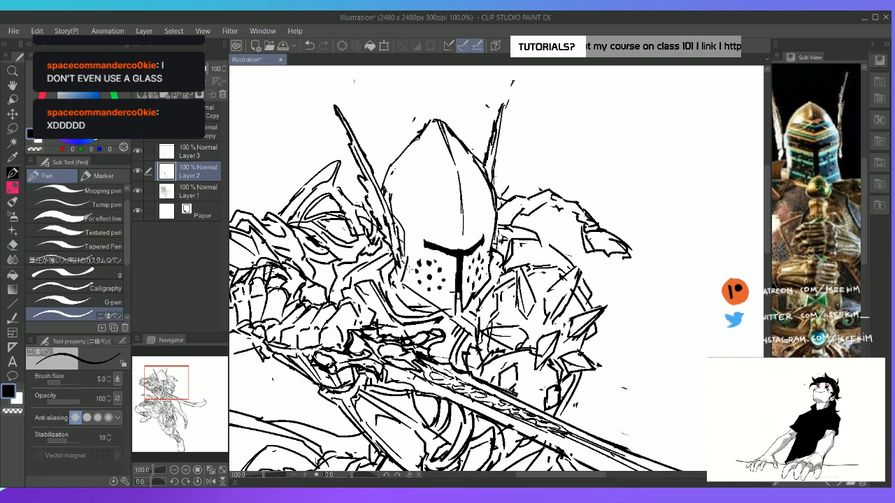
mouse_move(409, 268)
left_mouse_down()
mouse_move(456, 293)
mouse_move(495, 257)
left_mouse_up()
left_click_drag(467, 284, 493, 253)
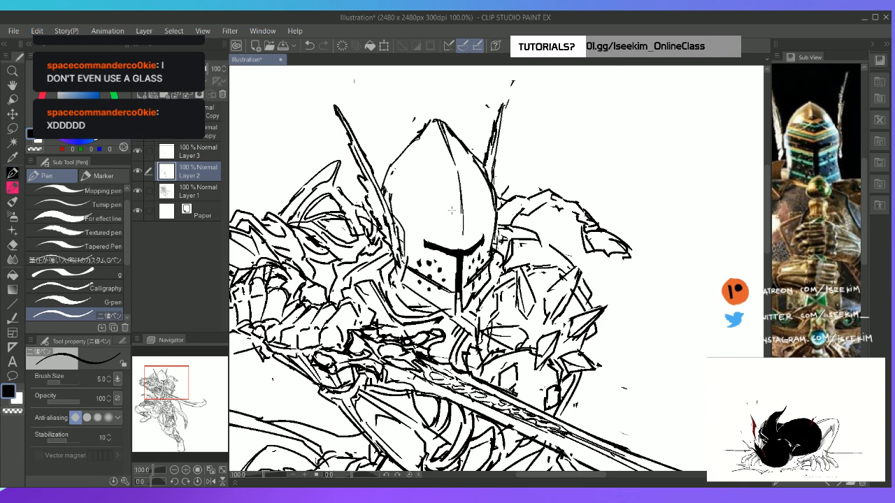
Draw a double V-shaped brow band above the eye slit, extending it up to the helmet's near side
left_click_drag(429, 219, 456, 248)
key("ctrl+z")
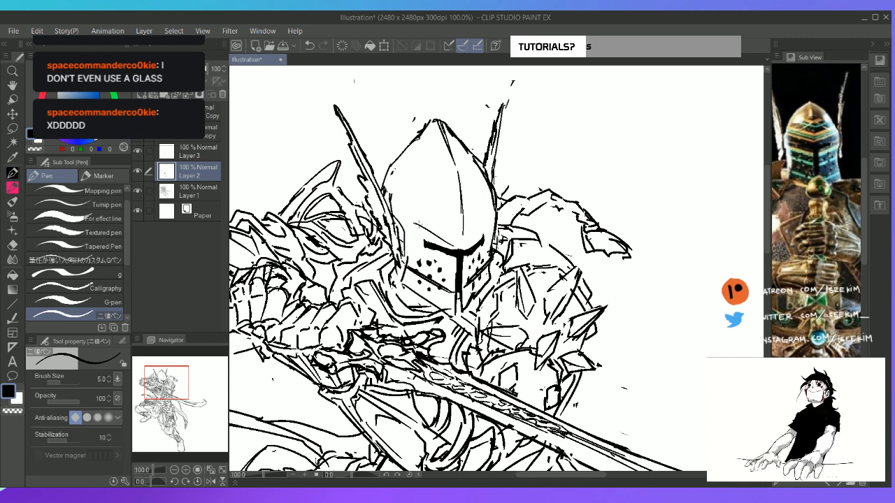
left_click_drag(418, 224, 462, 245)
key("e")
key("p")
mouse_move(420, 224)
left_mouse_down()
mouse_move(460, 245)
mouse_move(488, 213)
left_mouse_up()
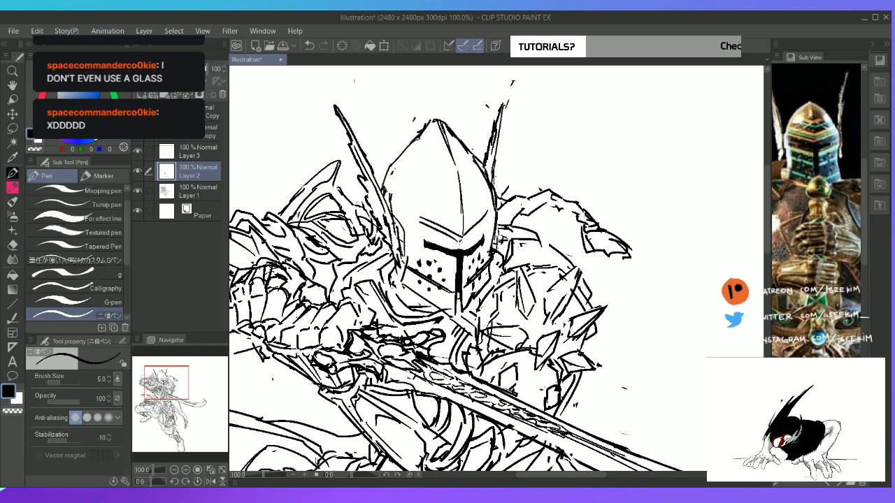
left_click_drag(459, 243, 492, 216)
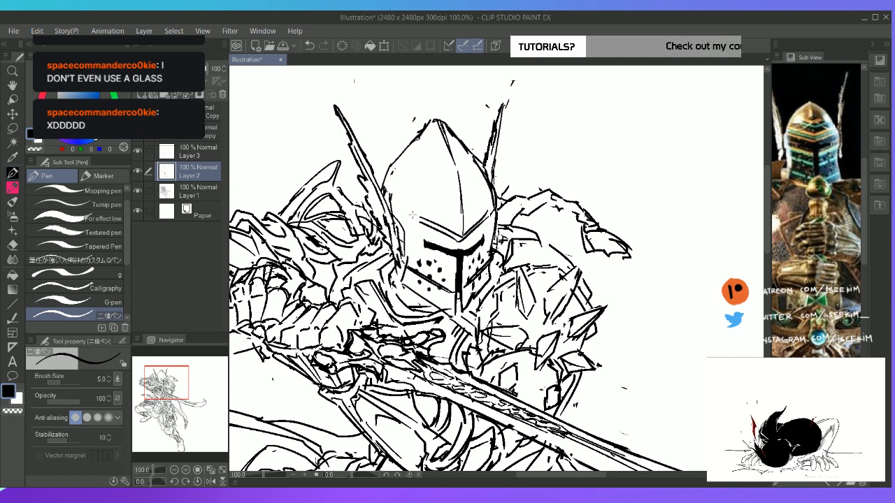
mouse_move(414, 219)
left_mouse_down()
mouse_move(402, 206)
mouse_move(406, 236)
mouse_move(402, 201)
left_mouse_up()
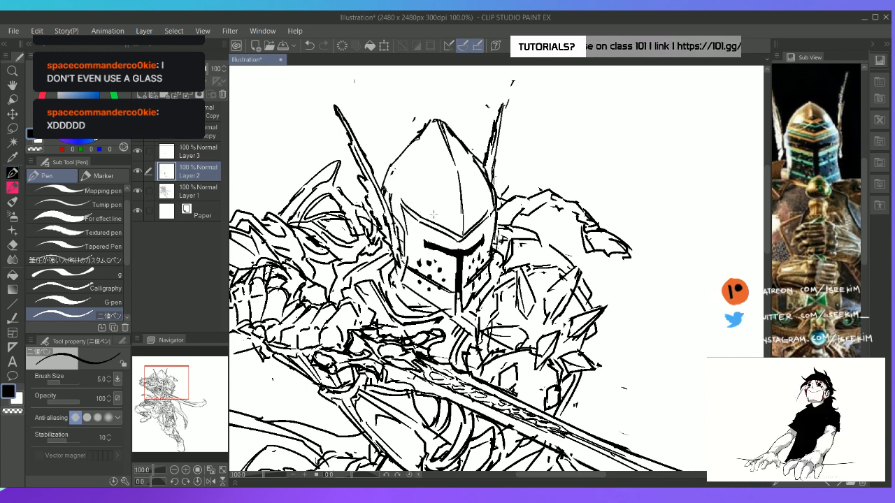
Draw a pointed peak rising from the brow band at the helmet's centre ridge, erasing and refining its sides
left_click_drag(450, 194, 426, 225)
key("ctrl+z")
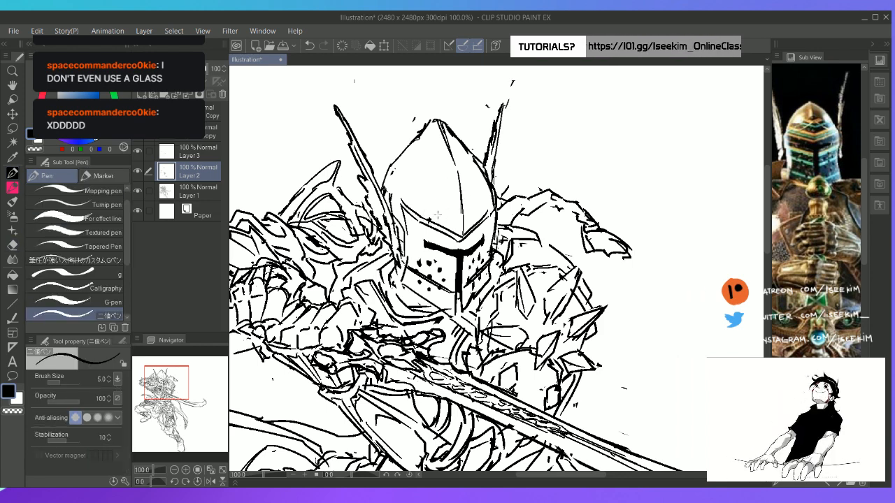
mouse_move(456, 197)
left_mouse_down()
mouse_move(428, 219)
mouse_move(452, 200)
mouse_move(484, 212)
left_mouse_up()
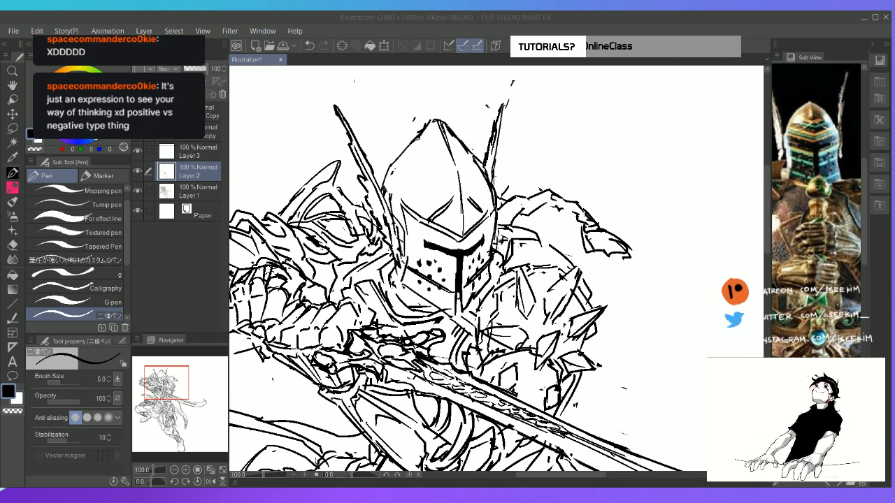
left_click(564, 25)
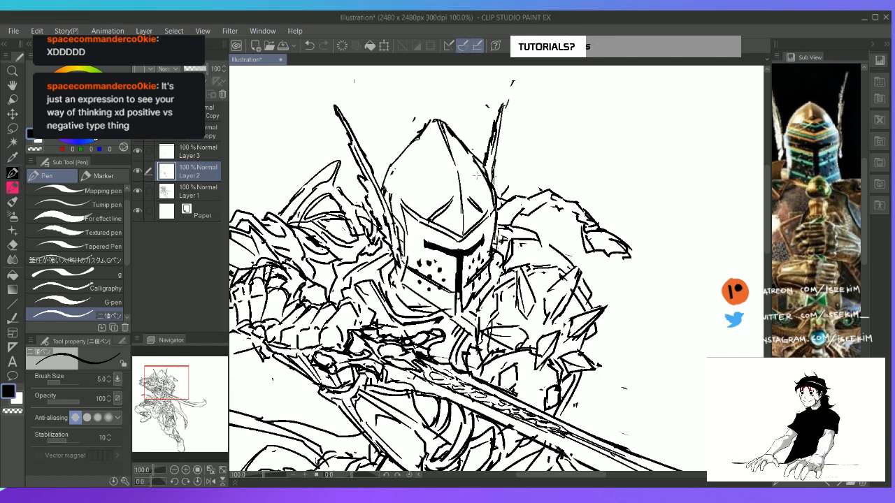
key("e")
left_click_drag(449, 204, 437, 211)
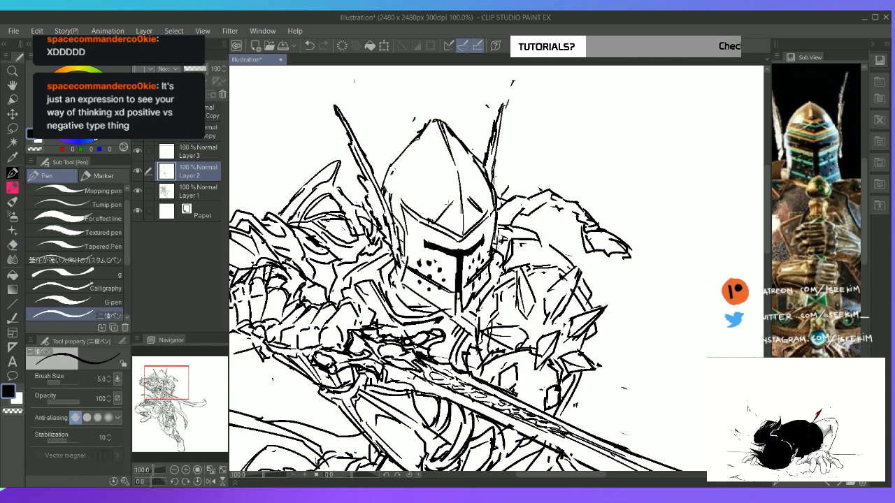
mouse_move(473, 199)
left_mouse_down()
mouse_move(465, 200)
mouse_move(482, 218)
left_mouse_up()
key("p")
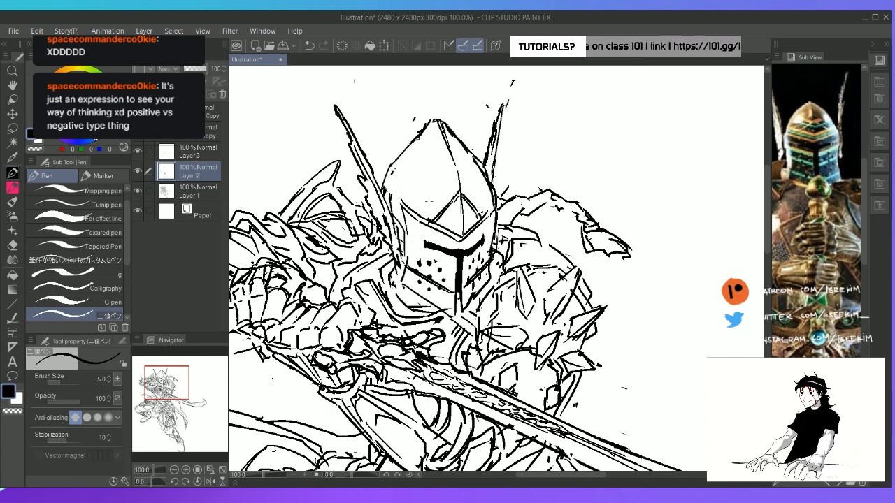
Add angled pattern bands across the helmet's forehead and small chevrons inside the central peak
mouse_move(406, 197)
left_mouse_down()
mouse_move(447, 161)
mouse_move(471, 172)
mouse_move(490, 204)
left_mouse_up()
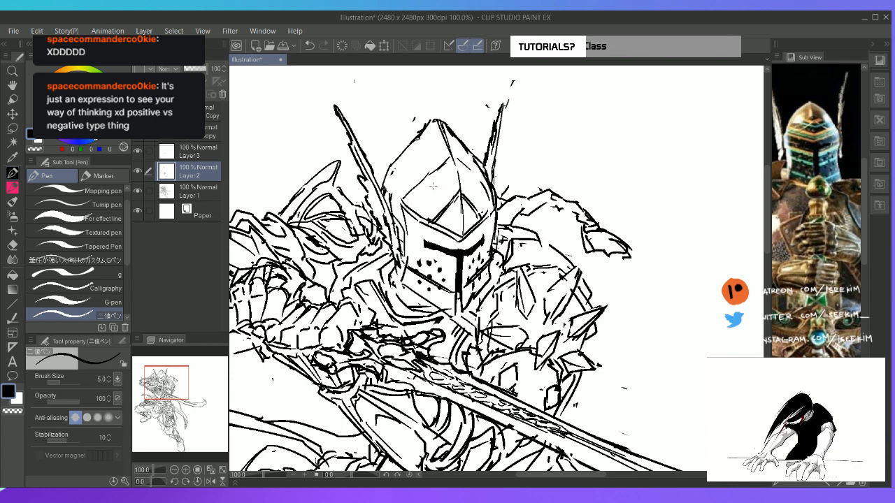
mouse_move(439, 186)
left_mouse_down()
mouse_move(452, 200)
mouse_move(441, 201)
mouse_move(452, 199)
mouse_move(466, 220)
mouse_move(466, 208)
mouse_move(472, 222)
mouse_move(471, 204)
left_mouse_up()
key("e")
key("p")
key("e")
key("p")
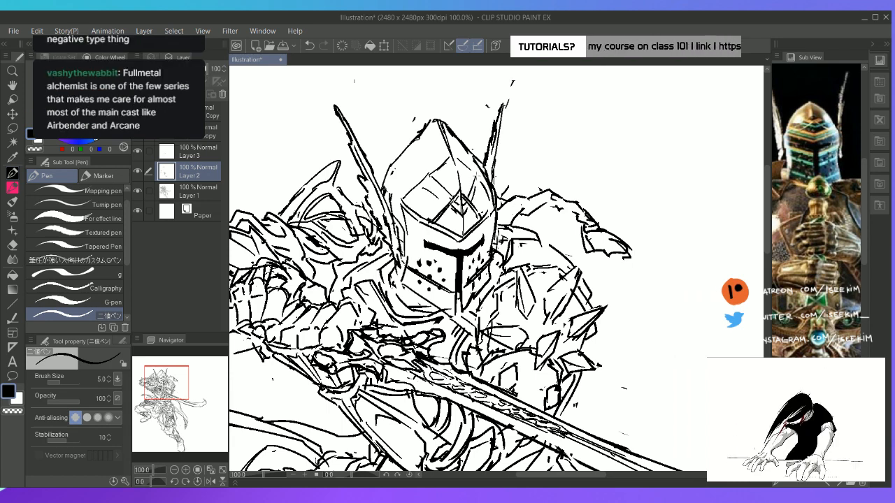
Extend the forehead pattern with further angled lines around the central peak and along the brow band
left_click_drag(473, 172, 480, 186)
mouse_move(460, 175)
left_mouse_down()
mouse_move(443, 180)
mouse_move(451, 182)
mouse_move(435, 174)
left_mouse_up()
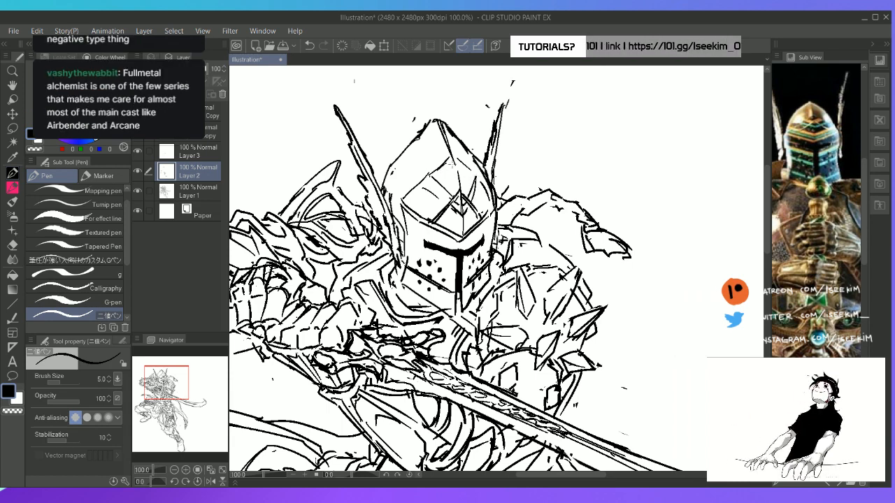
mouse_move(405, 202)
left_mouse_down()
mouse_move(440, 209)
mouse_move(471, 235)
mouse_move(464, 227)
mouse_move(487, 193)
left_mouse_up()
key("e")
key("p")
key("e")
key("p")
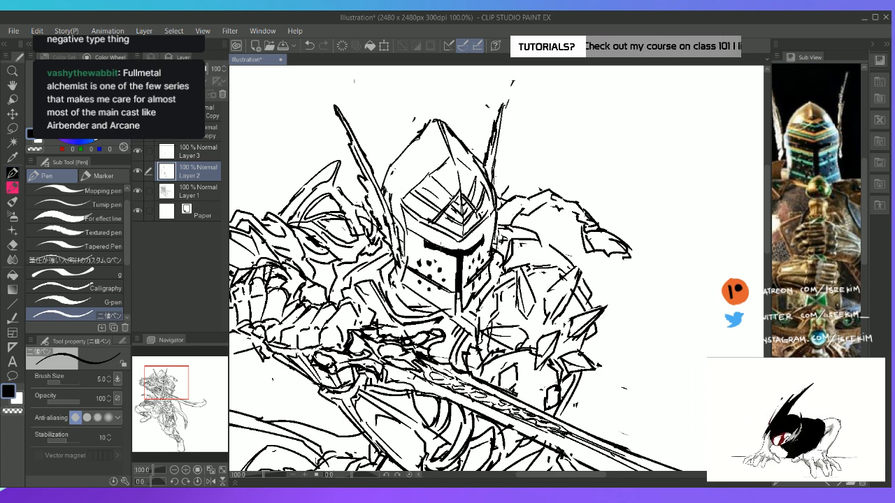
Add parallel trim lines along the brow above the eye slit and along the upper edges of both cheeks
left_click_drag(498, 215, 477, 240)
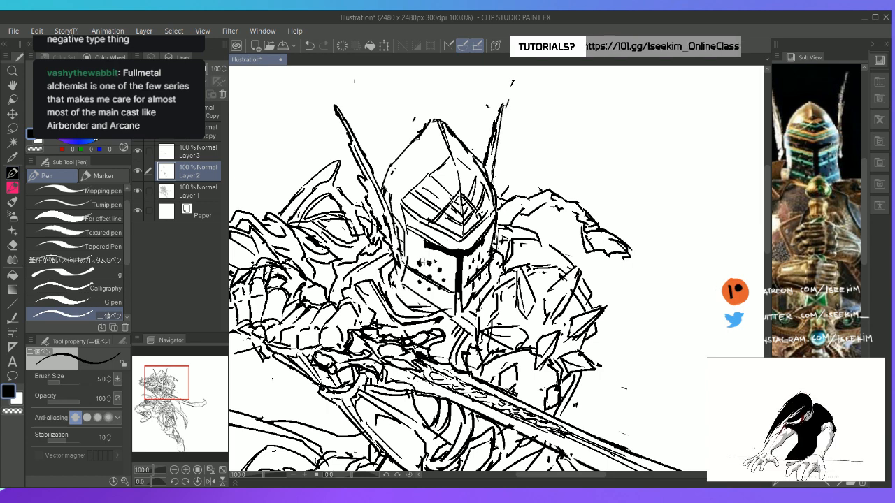
mouse_move(409, 238)
left_mouse_down()
mouse_move(479, 251)
mouse_move(497, 226)
left_mouse_up()
left_click_drag(404, 253, 436, 273)
left_click_drag(438, 272, 456, 284)
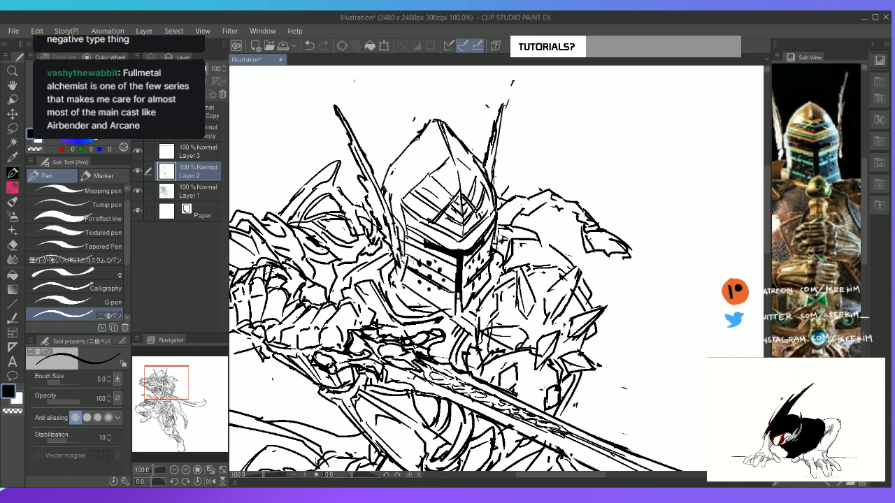
Clean up the cheek trim around the breathing holes and redraw the helmet's lower edge as a thick V
key("e")
mouse_move(407, 254)
left_mouse_down()
mouse_move(455, 283)
mouse_move(462, 315)
left_mouse_up()
key("p")
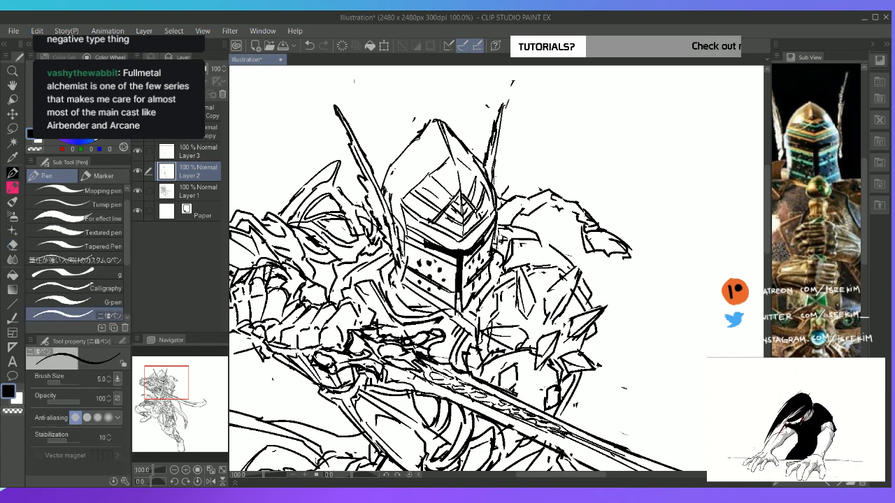
key("ctrl+z")
left_click_drag(404, 282, 456, 318)
left_click_drag(429, 299, 454, 316)
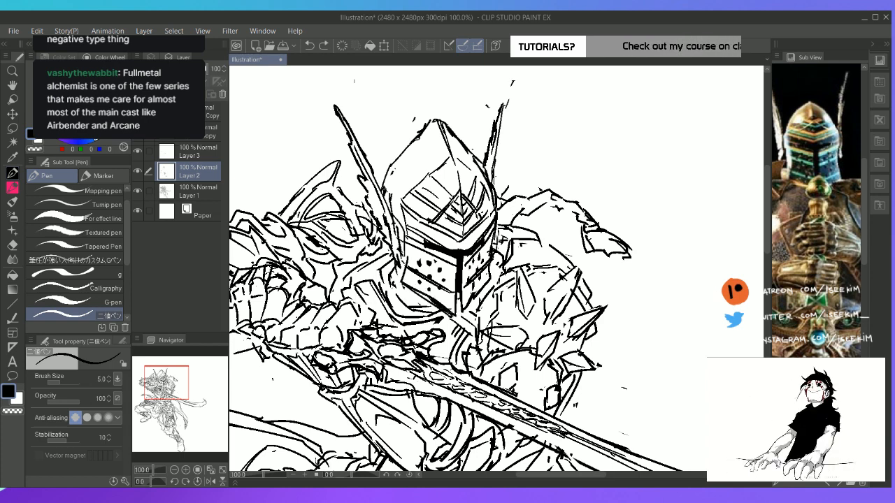
left_click_drag(415, 294, 463, 316)
left_click_drag(473, 303, 453, 316)
Close the outline on the helmet's far side on Layer 1 and fill the gaps around its lower edge with black
key("g")
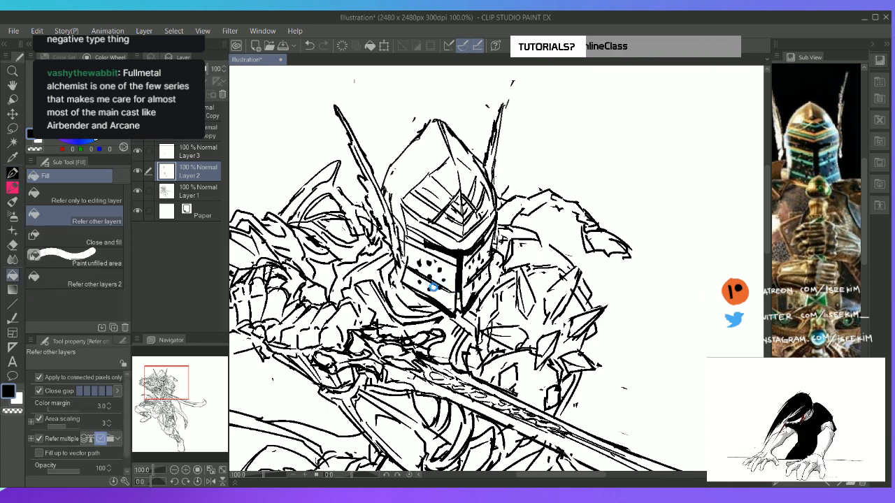
left_click(429, 286)
key("ctrl+z")
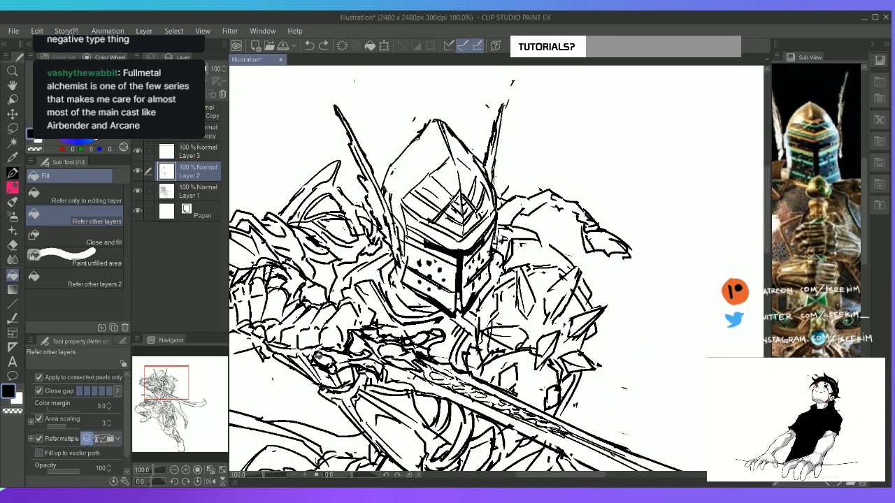
left_click(189, 197)
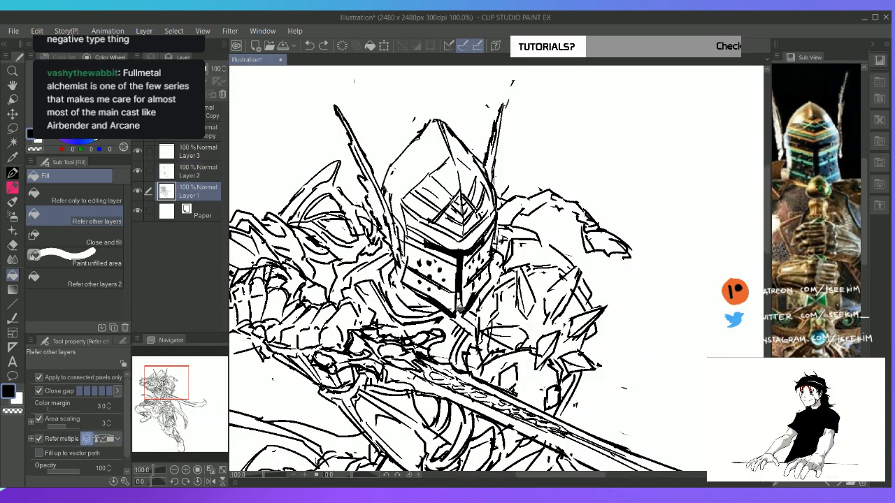
key("p")
left_click_drag(472, 305, 502, 275)
key("g")
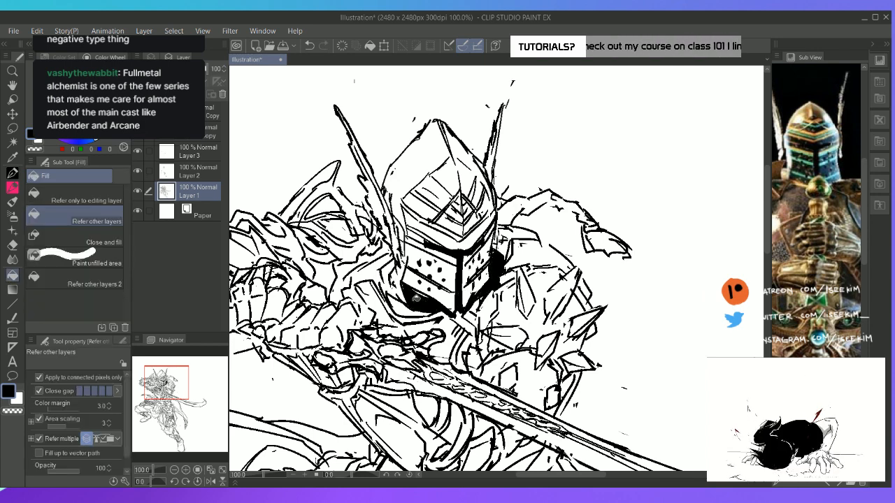
key("ctrl+0")
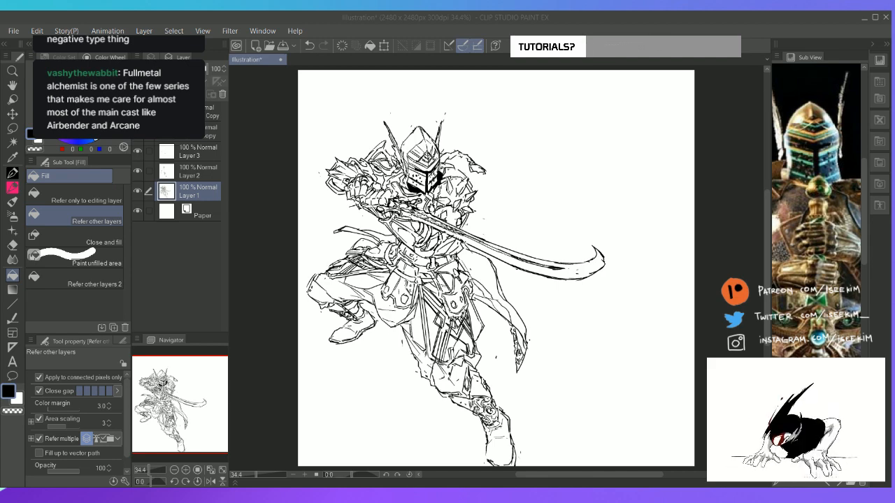
left_click(469, 14)
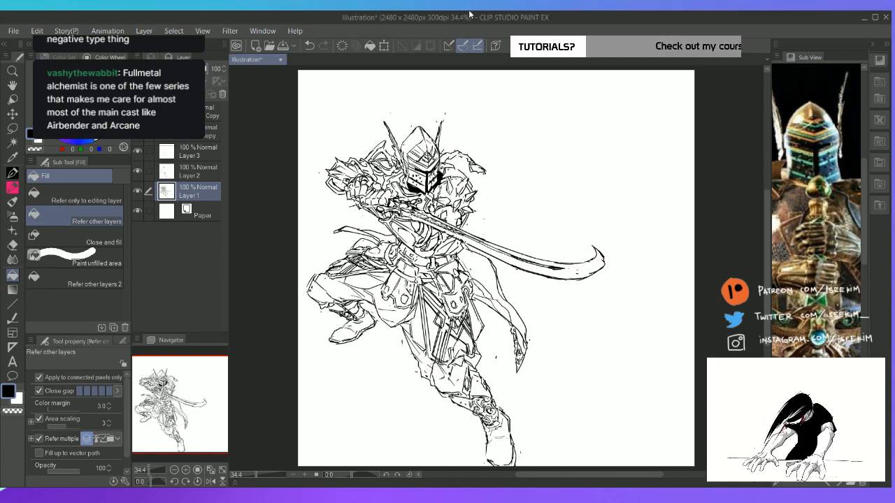
key("r")
left_click_drag(601, 165, 603, 241)
key("p")
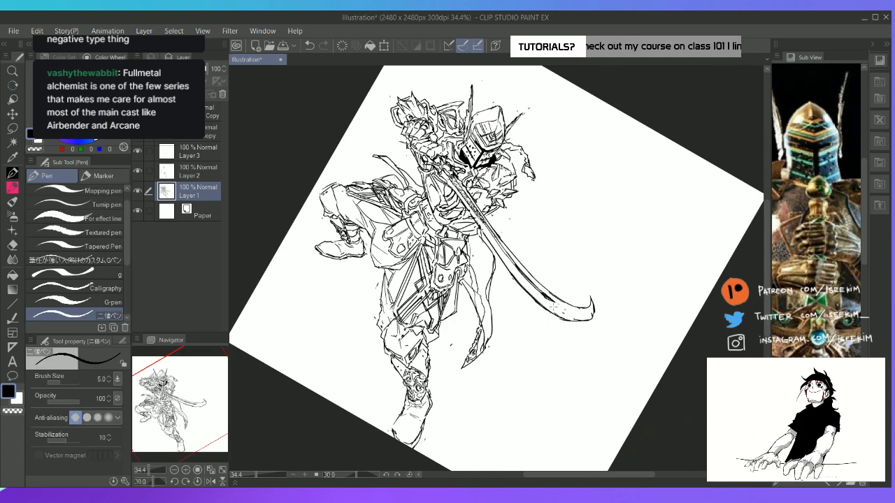
mouse_move(551, 302)
left_mouse_down()
mouse_move(585, 312)
mouse_move(592, 303)
left_mouse_up()
key("ctrl+z")
key("ctrl+z")
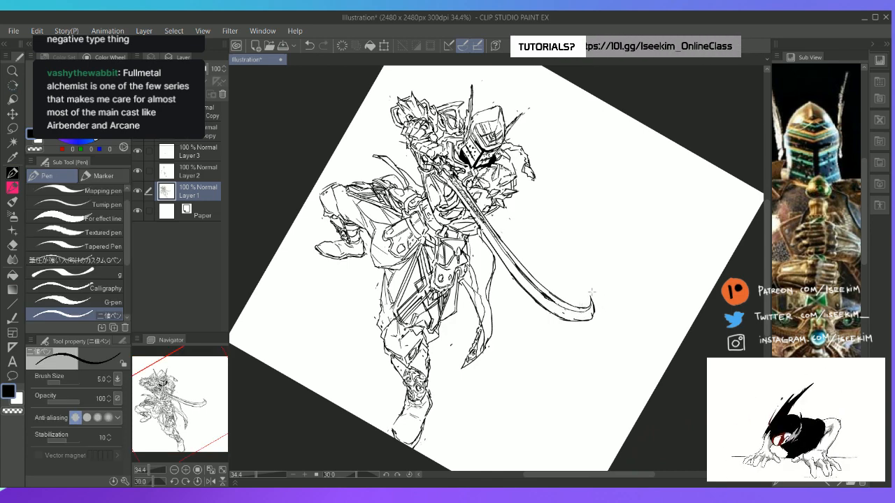
key("ctrl+0")
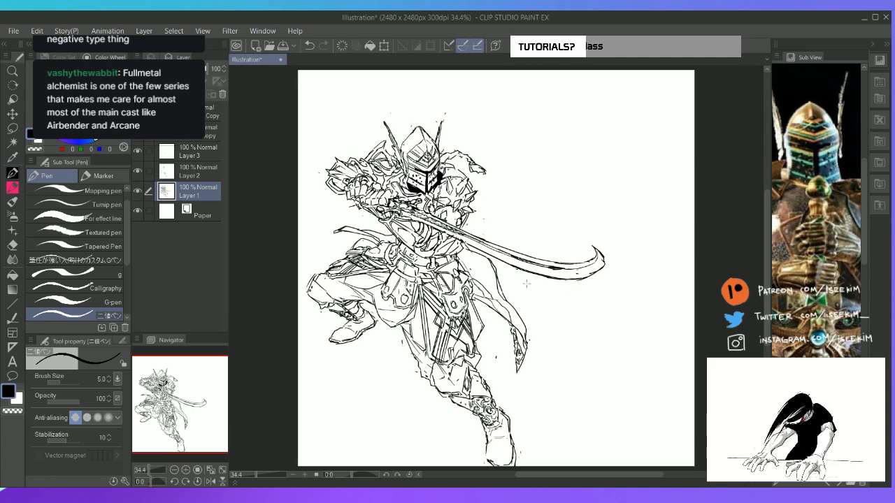
Rework the jagged outline and ragged tip of the shape trailing behind the knight's far shoulder on Layer 1 with pen and eraser
scroll(527, 283, "up", 2)
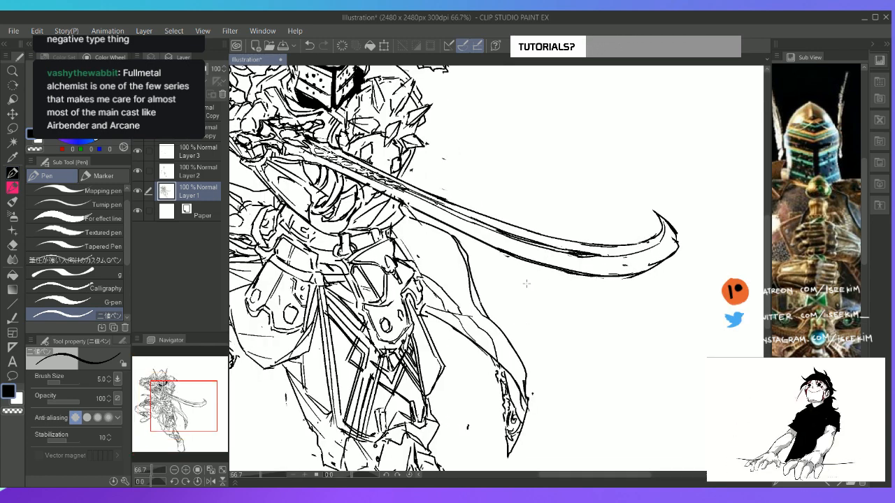
key("space")
left_click_drag(346, 168, 404, 316)
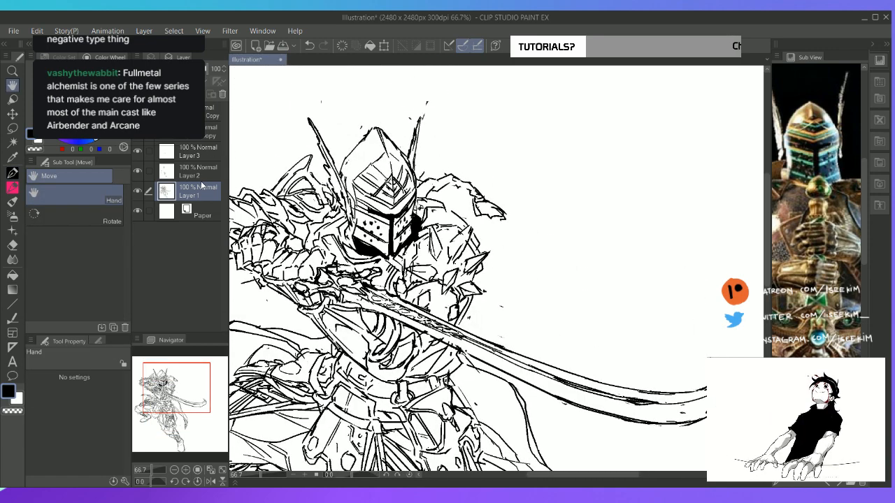
left_click(202, 179)
left_click(196, 191)
key("p")
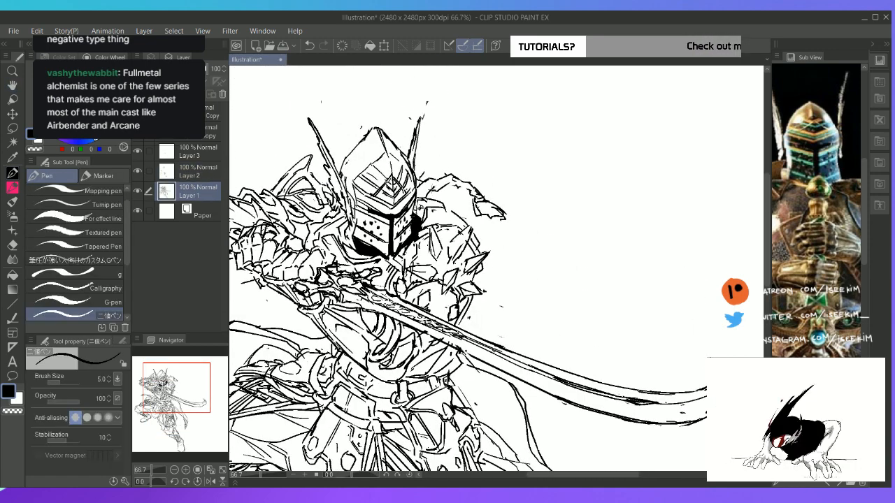
mouse_move(429, 195)
left_mouse_down()
mouse_move(445, 185)
mouse_move(477, 188)
left_mouse_up()
mouse_move(472, 182)
left_mouse_down()
mouse_move(497, 217)
mouse_move(482, 212)
left_mouse_up()
key("e")
key("p")
mouse_move(473, 205)
left_mouse_down()
mouse_move(497, 227)
mouse_move(511, 218)
left_mouse_up()
key("e")
key("p")
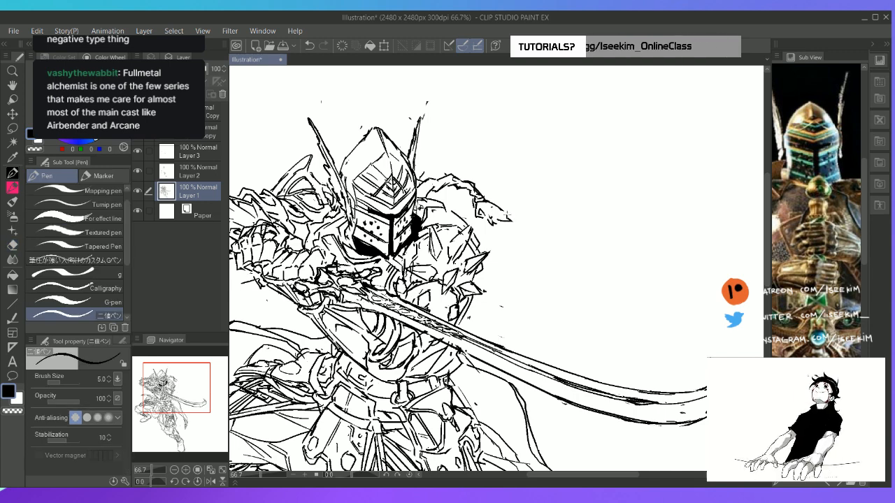
key("ctrl+0")
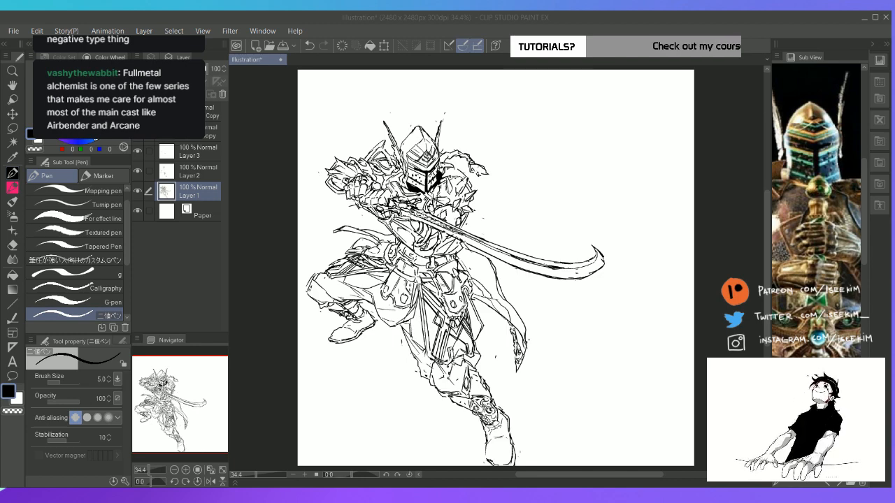
left_click(502, 23)
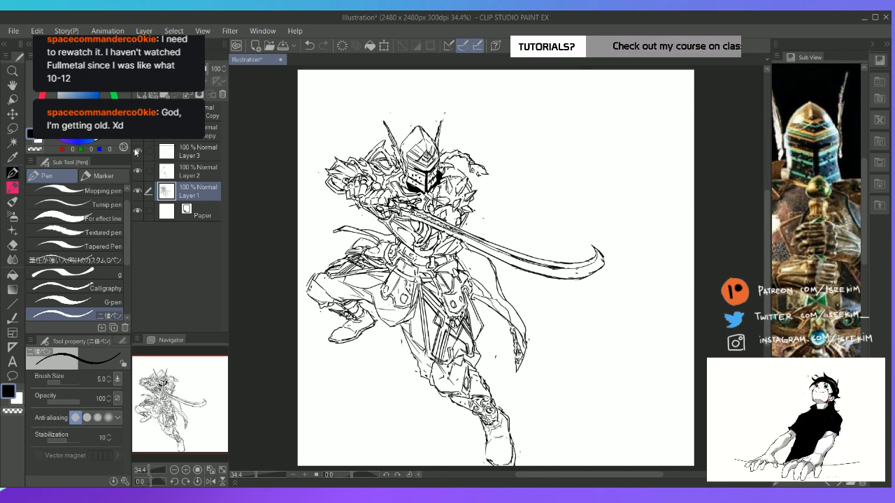
Gather Layers 1, 2 and 3 in a new collapsed folder and add a new empty layer above it
left_click(204, 155)
key("ctrl+g")
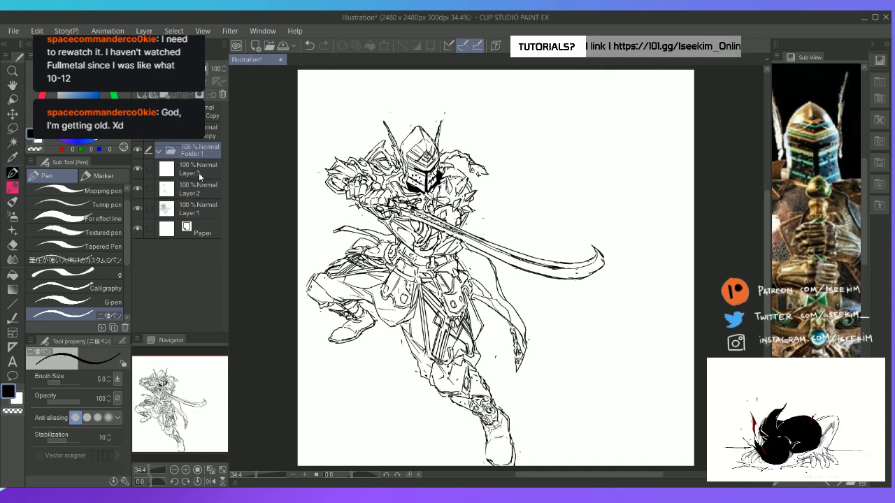
left_click(200, 176)
left_click(200, 193, "ctrl")
left_click(206, 211, "ctrl")
left_click_drag(209, 166, 199, 152)
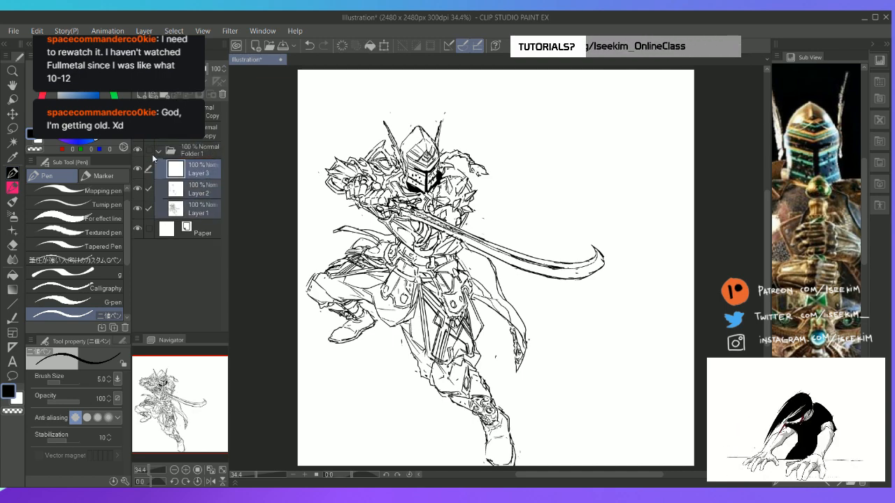
left_click(159, 151)
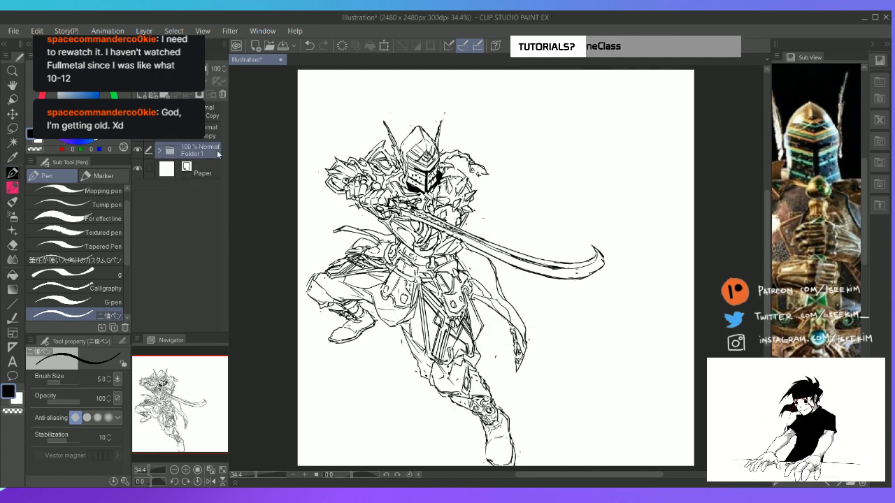
key("ctrl+shift+n")
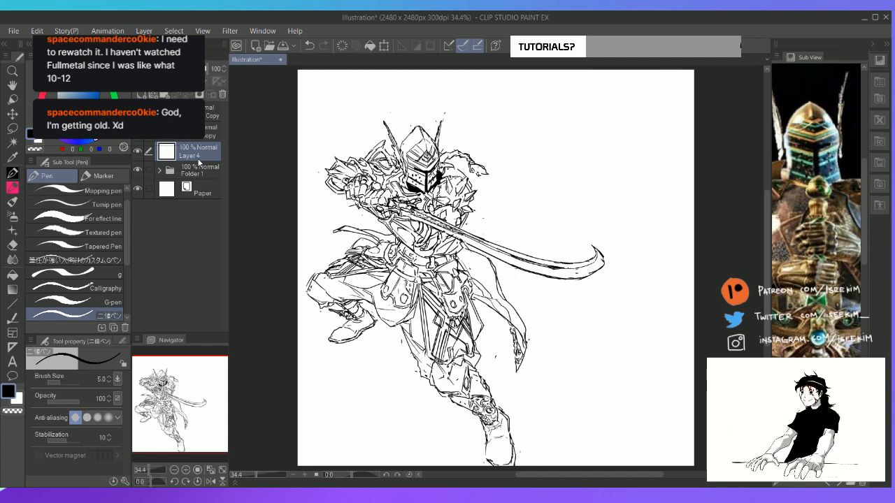
Examine the knight's overall pose and silhouette at different zoom levels and canvas rotations
key("Tab")
scroll(197, 158, "up", 1)
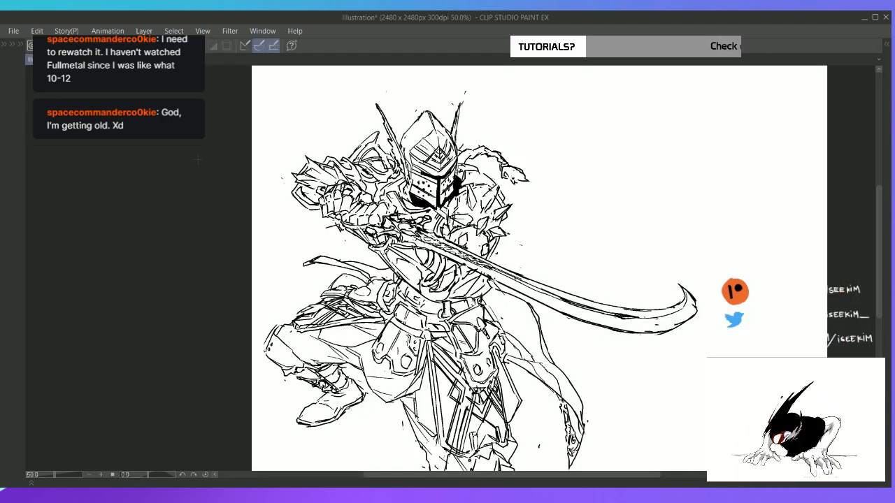
left_click_drag(448, 168, 394, 183)
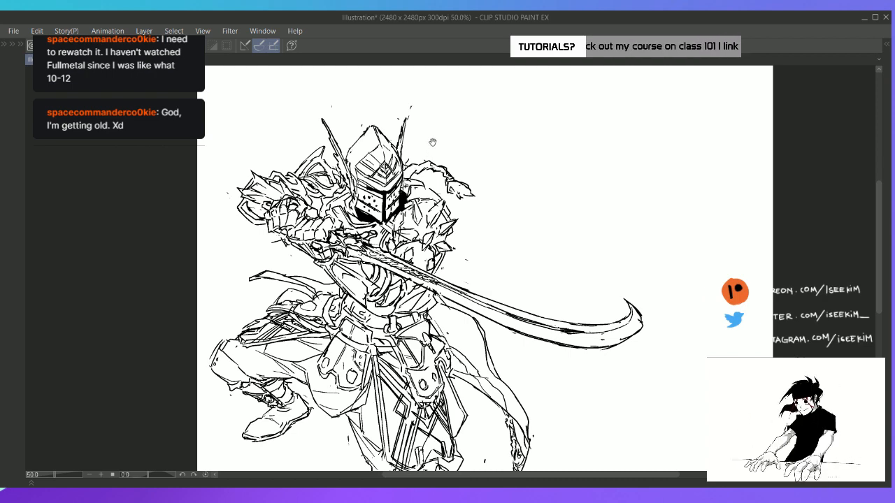
key("Tab")
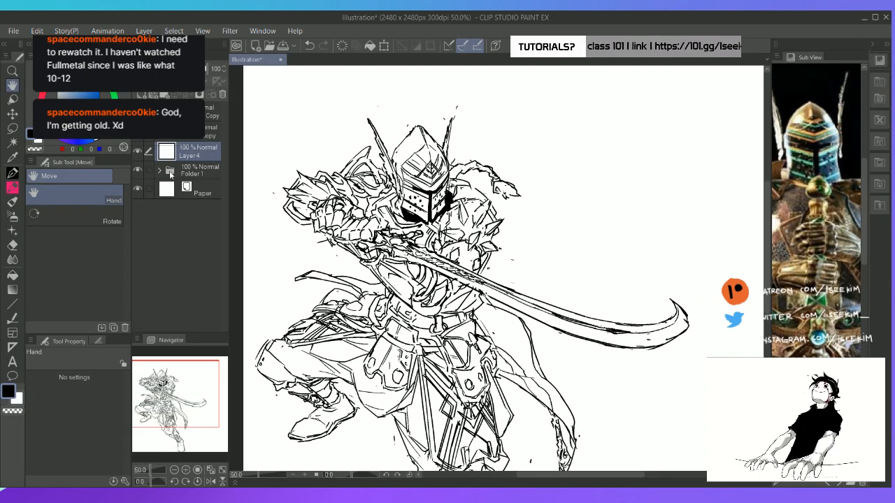
left_click(172, 179)
left_click(159, 170)
left_click(202, 210)
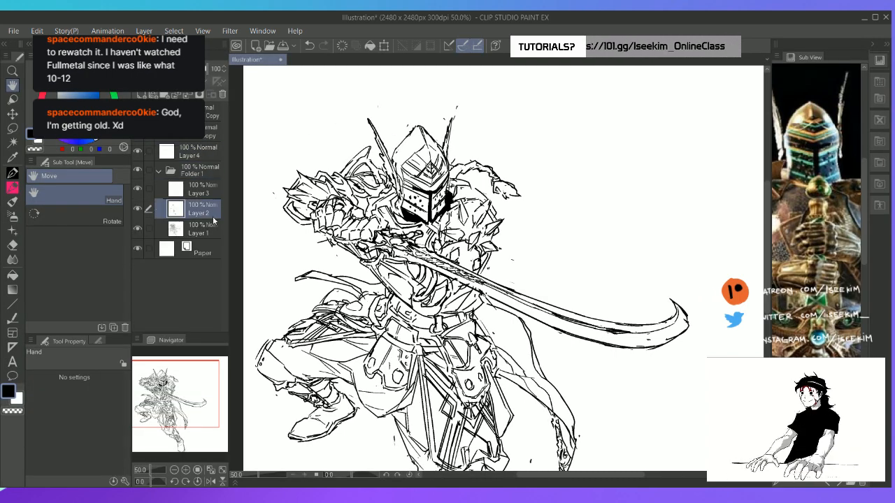
key("r")
left_click_drag(411, 184, 392, 207)
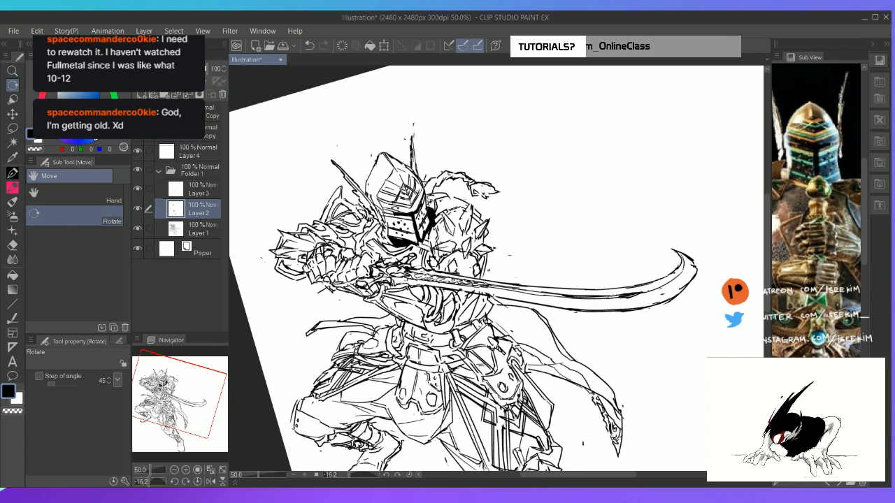
key("p")
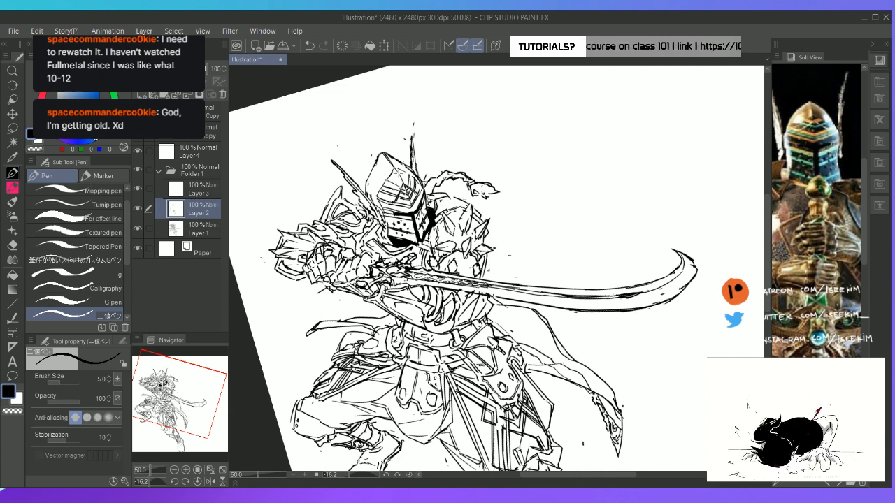
key("Tab")
key("ctrl+0")
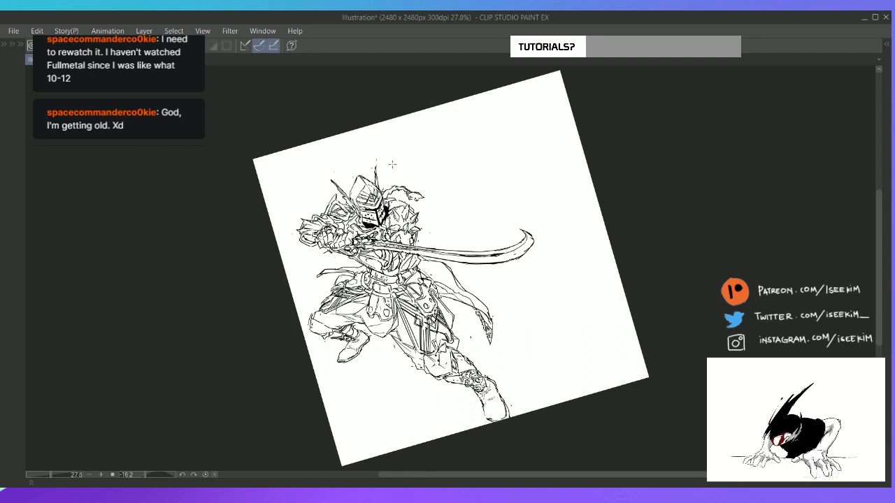
key("alt+Tab")
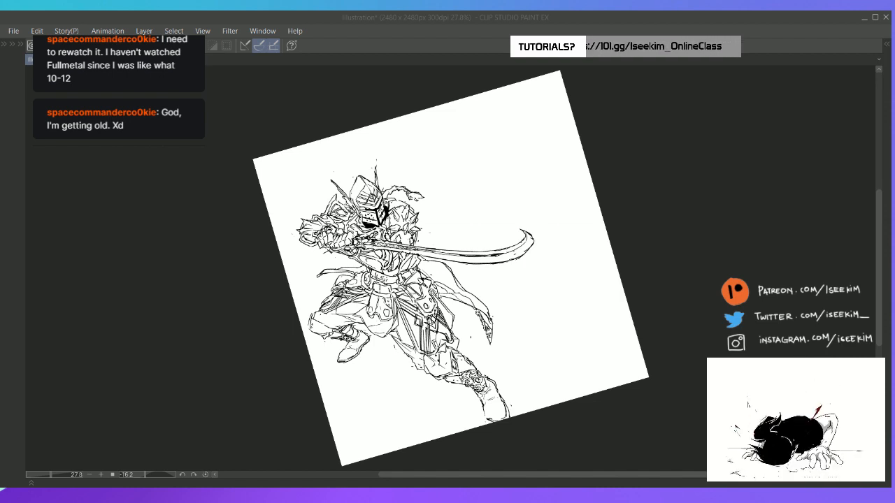
left_click(392, 164)
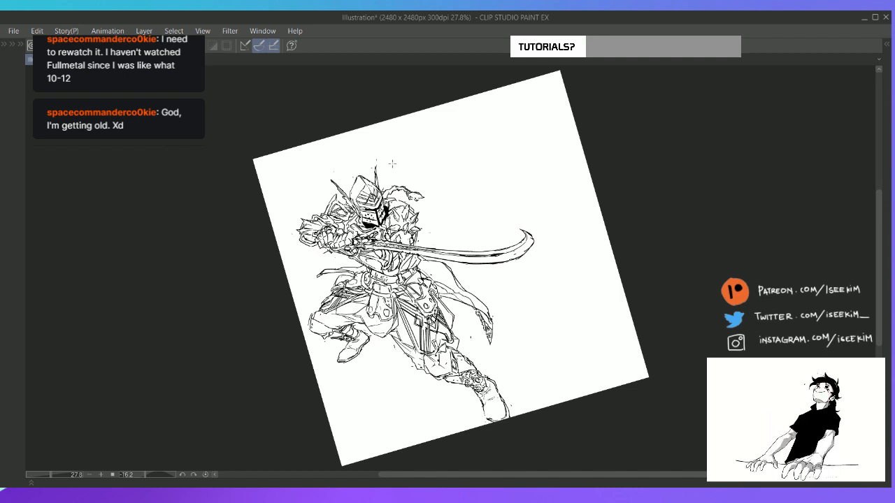
key("ctrl+@")
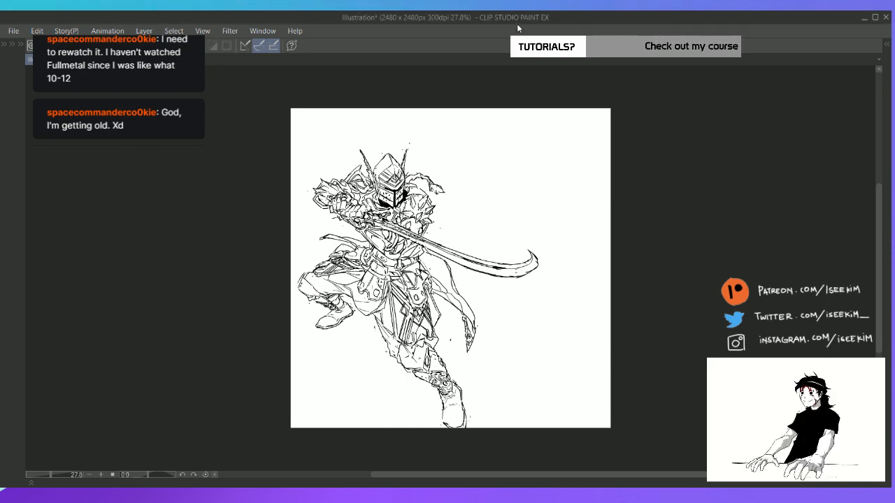
Collapse Folder 1 and make Layer 4 the active layer
key("Tab")
key("ctrl+plus")
key("ctrl+plus")
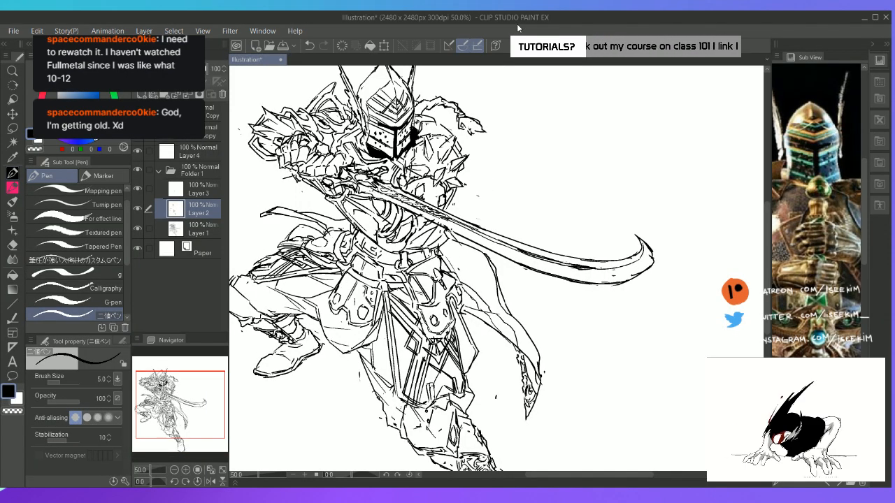
left_click(210, 191)
left_click(160, 171)
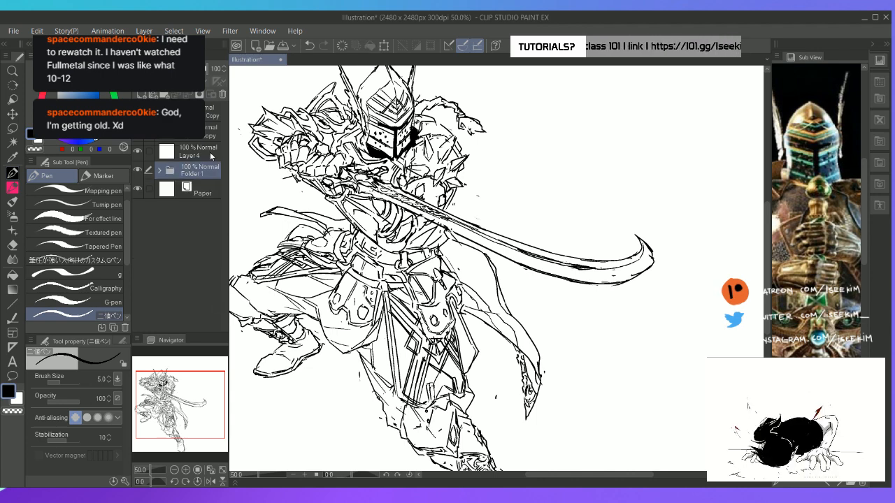
left_click(211, 154)
left_click_drag(190, 415, 204, 406)
key("ctrl+0")
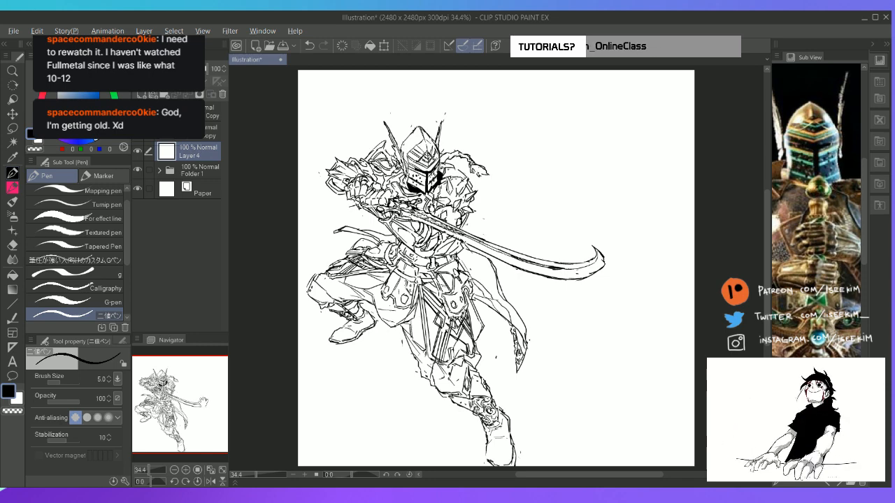
key("alt+Tab")
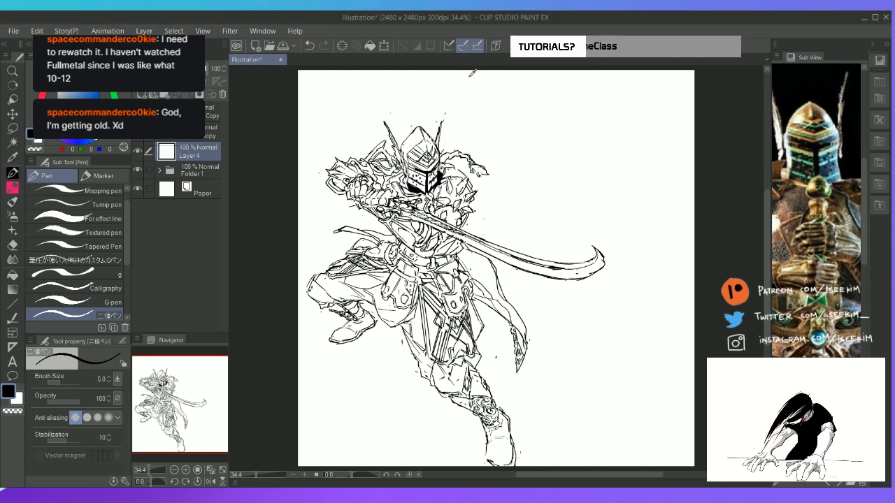
key("Tab")
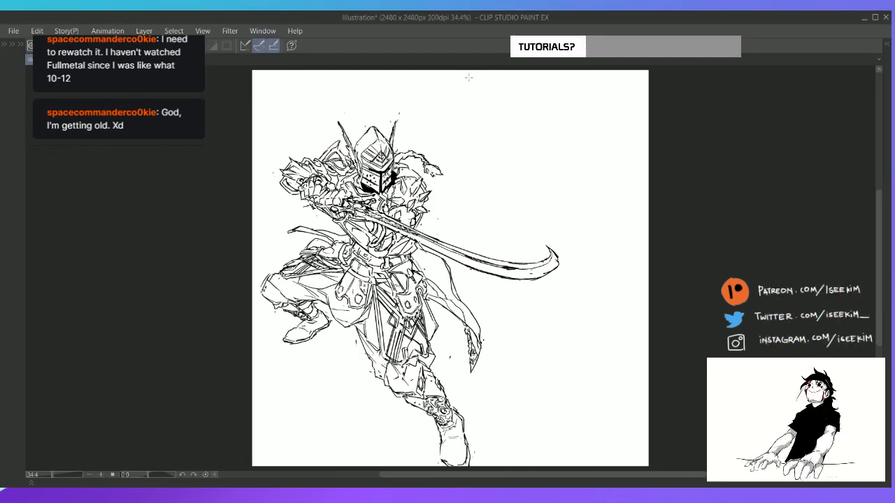
scroll(468, 79, "up", 3)
left_click_drag(484, 214, 461, 182)
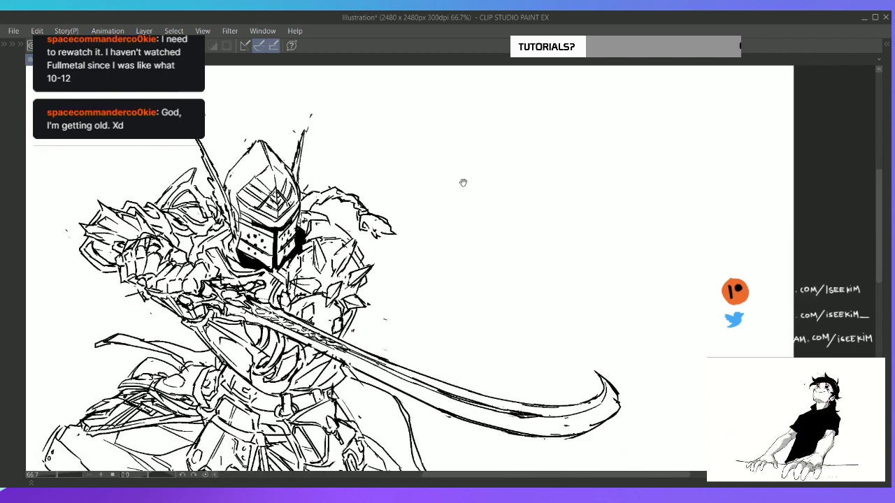
key("Tab")
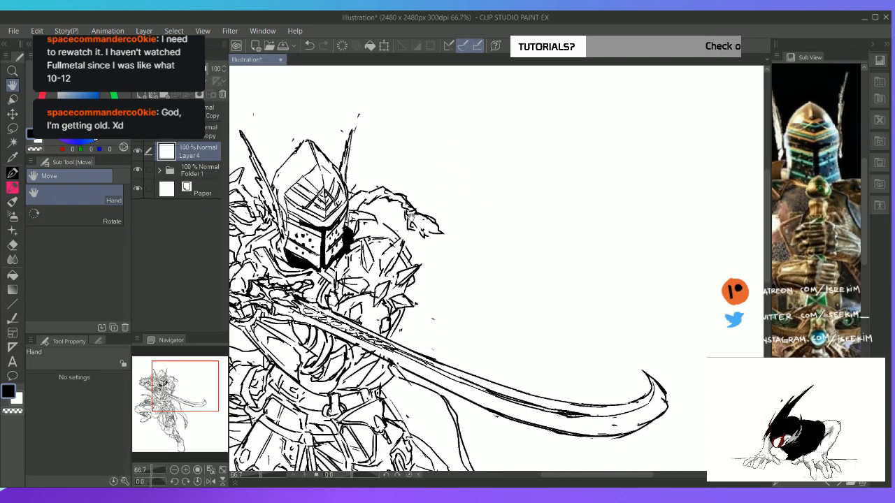
left_click(159, 171)
left_click(208, 230)
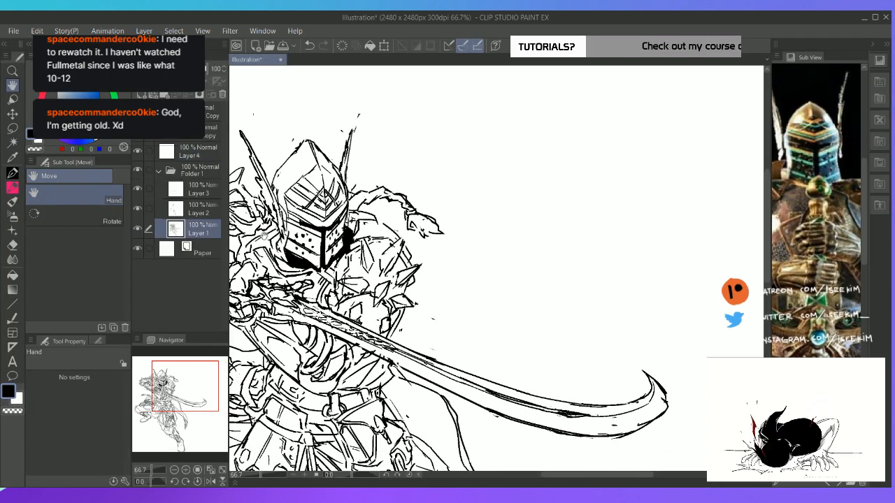
key("p")
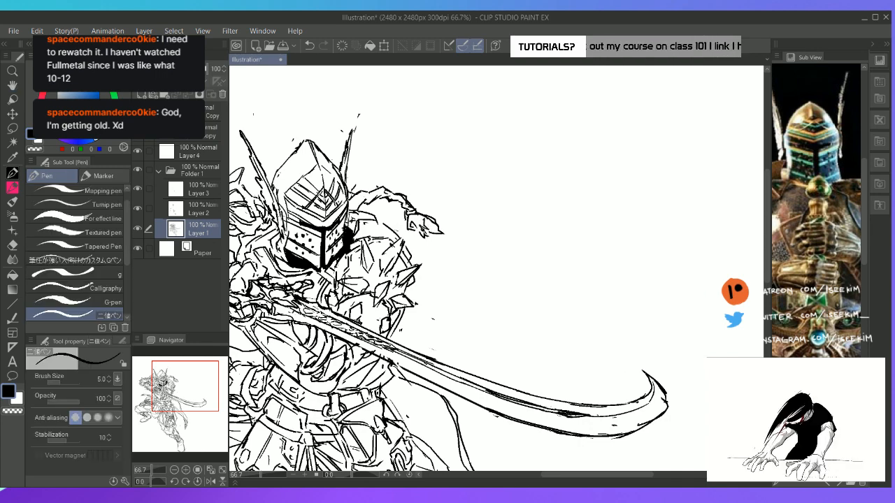
left_click(213, 150)
left_click(160, 171)
key("Tab")
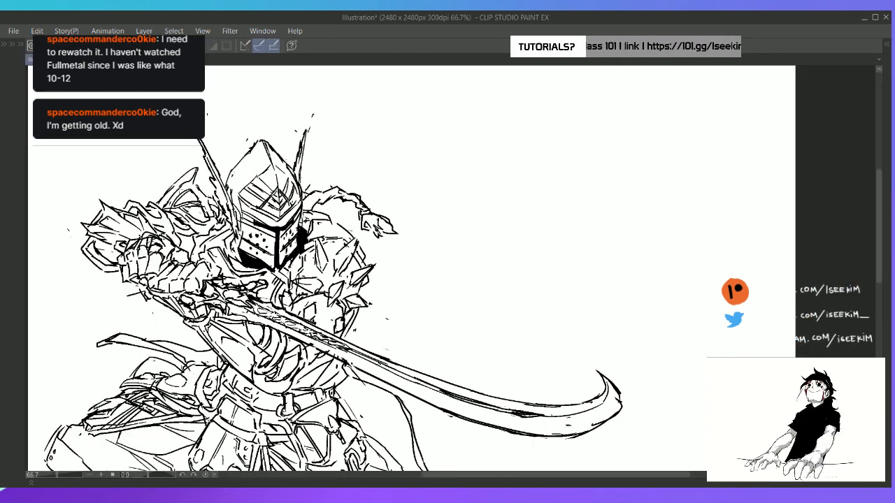
Fit the whole canvas in view, restore the palettes and bring up the half-body sword-on-shoulder reference among the reference images
key("ctrl+0")
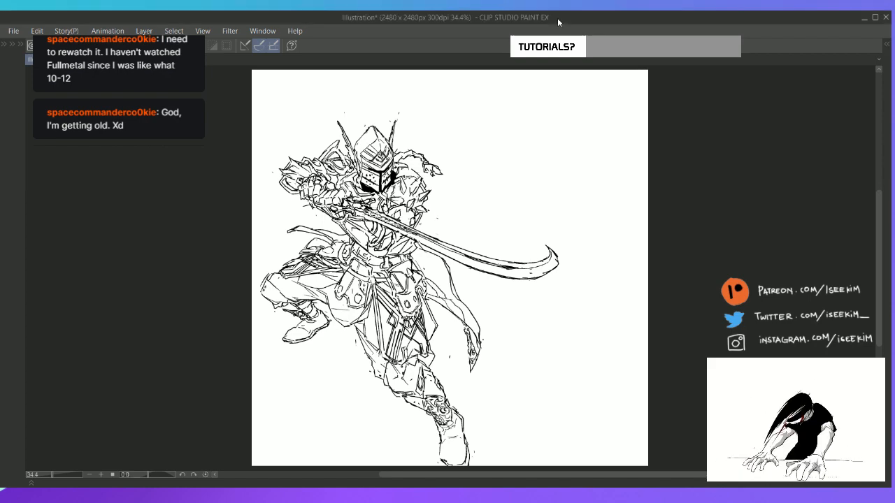
key("Tab")
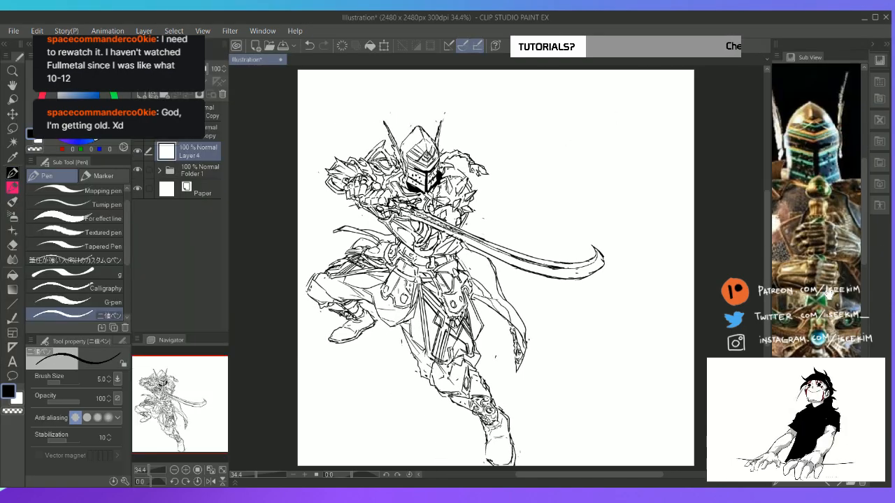
left_click(832, 485)
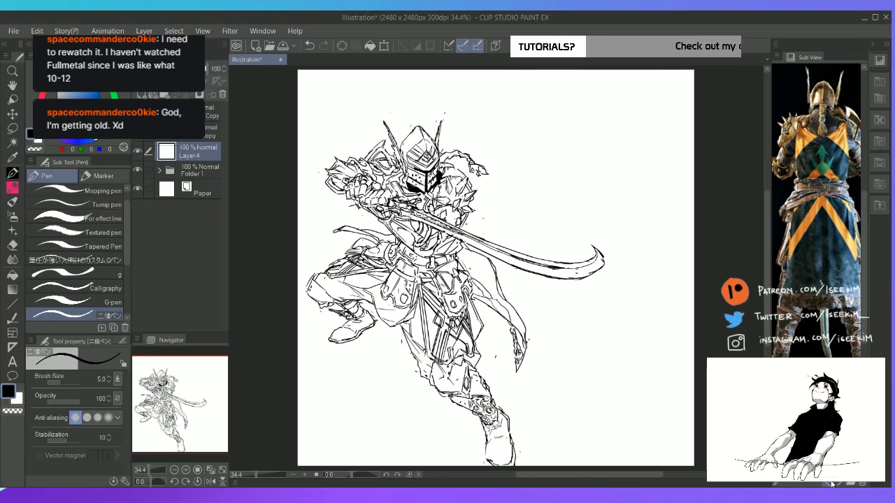
left_click(832, 484)
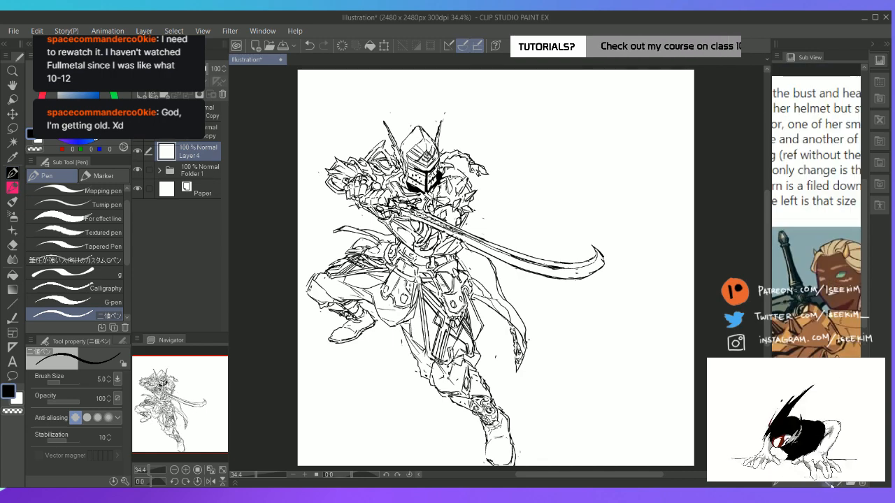
left_click(832, 485)
left_click(832, 484)
left_click(833, 485)
left_click(840, 485)
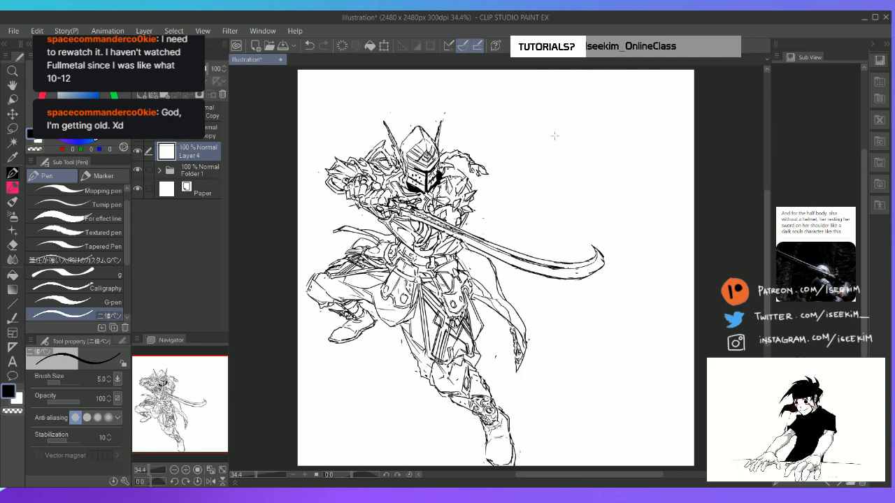
Sketch a simple rounded head outline in the empty area to the right of the knight on Layer 4
mouse_move(572, 106)
left_mouse_down()
mouse_move(559, 120)
mouse_move(567, 150)
mouse_move(581, 151)
mouse_move(596, 112)
mouse_move(600, 148)
mouse_move(580, 148)
mouse_move(593, 151)
left_mouse_up()
key("e")
left_click_drag(602, 117, 600, 152)
key("p")
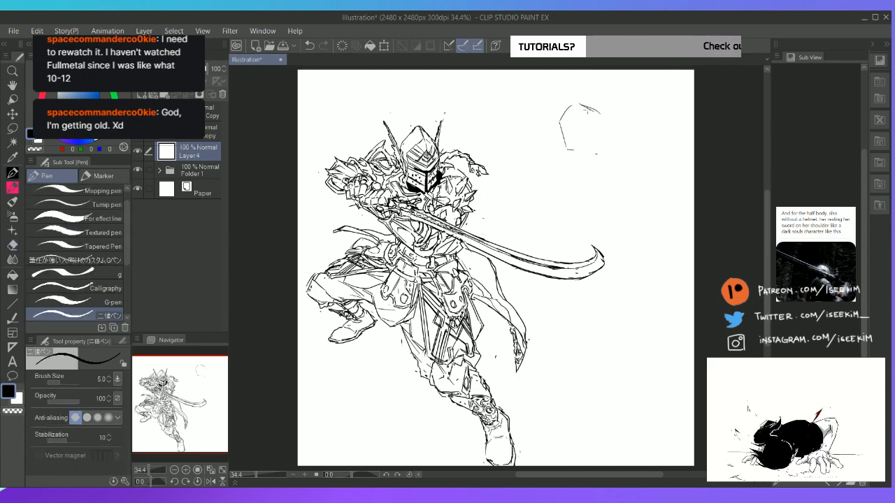
mouse_move(583, 106)
left_mouse_down()
mouse_move(601, 115)
mouse_move(600, 149)
mouse_move(604, 125)
mouse_move(591, 158)
mouse_move(565, 149)
mouse_move(578, 156)
left_mouse_up()
Add short neck and collar strokes under the head and an angular far-shoulder line running down the torso
key("e")
key("p")
key("e")
key("p")
mouse_move(581, 158)
left_mouse_down()
mouse_move(560, 158)
mouse_move(581, 166)
mouse_move(552, 177)
mouse_move(537, 200)
mouse_move(554, 223)
mouse_move(574, 166)
left_mouse_up()
key("ctrl+z")
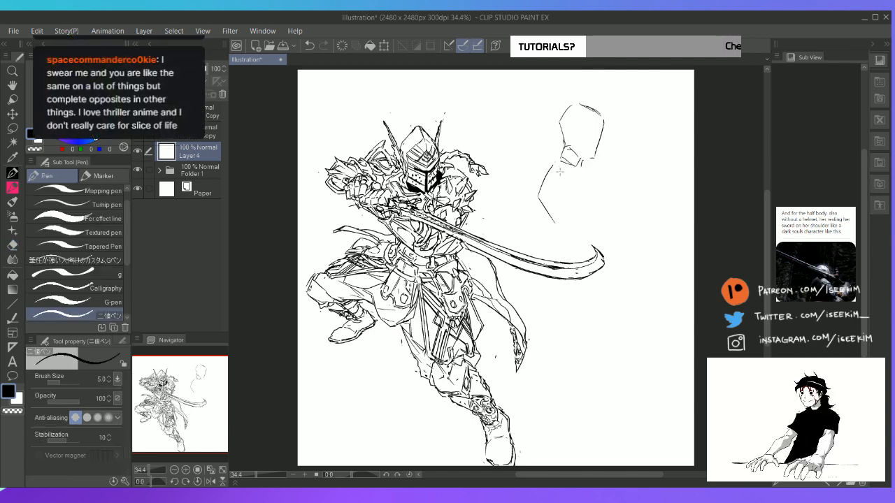
left_click_drag(560, 171, 572, 162)
mouse_move(580, 161)
left_mouse_down()
mouse_move(593, 173)
mouse_move(562, 170)
mouse_move(559, 179)
left_mouse_up()
key("e")
key("p")
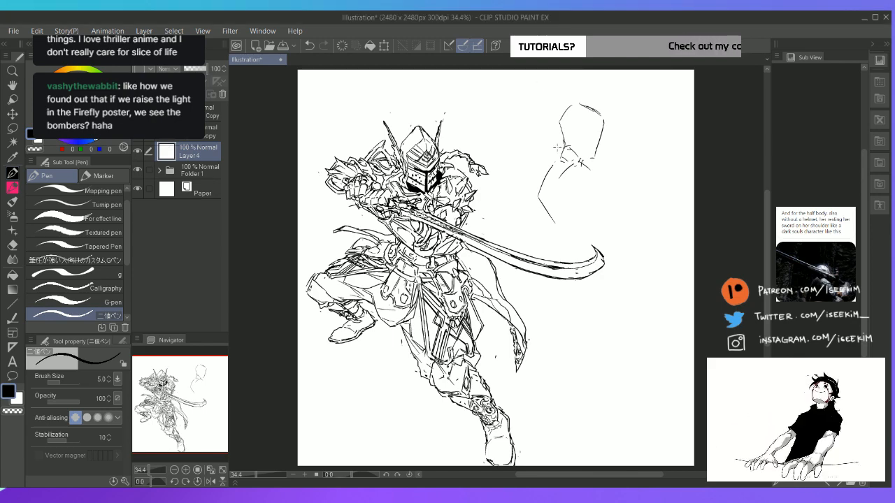
Block in the near shoulder and the start of the upper arm below the new figure's neck
scroll(565, 183, "up", 1)
key("space")
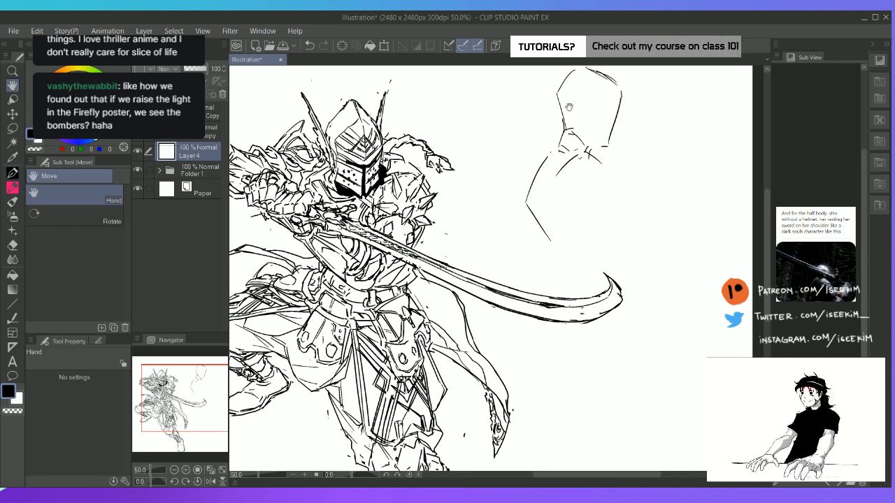
left_click_drag(580, 201, 461, 200)
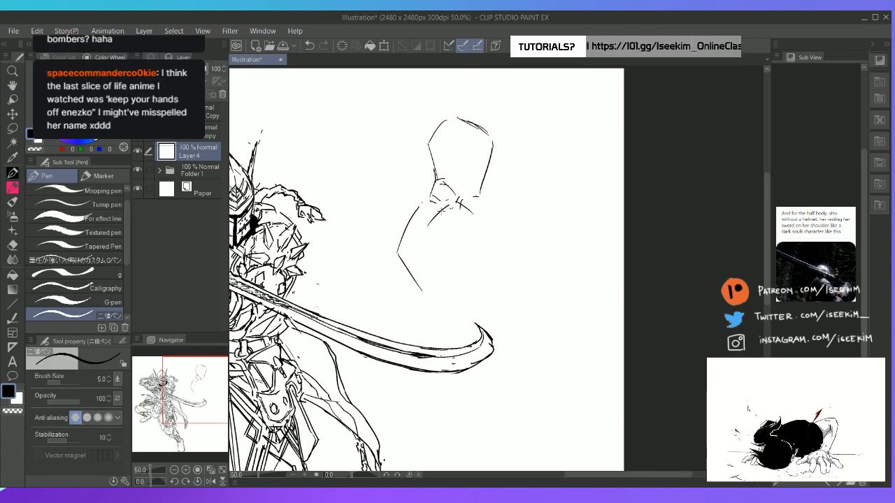
mouse_move(441, 211)
left_mouse_down()
mouse_move(460, 202)
mouse_move(486, 222)
mouse_move(437, 242)
mouse_move(491, 268)
left_mouse_up()
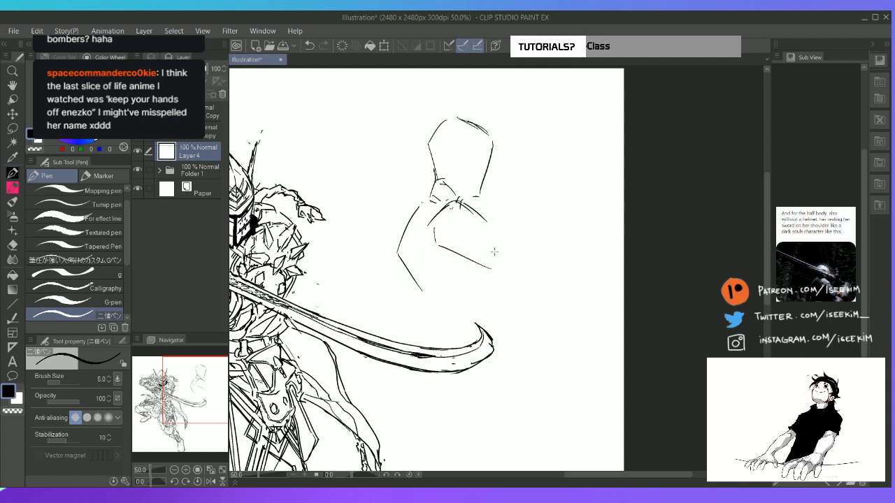
left_click_drag(486, 225, 489, 238)
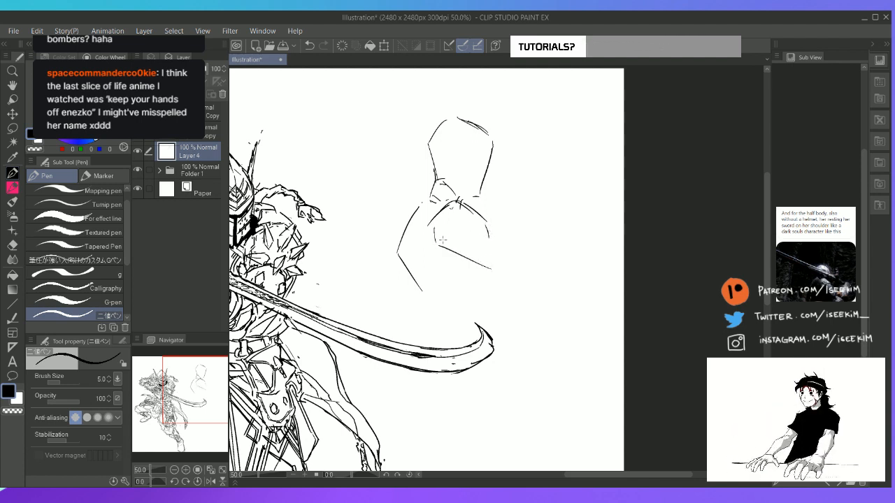
mouse_move(432, 221)
left_mouse_down()
mouse_move(468, 252)
mouse_move(455, 247)
mouse_move(481, 242)
mouse_move(449, 241)
mouse_move(481, 233)
mouse_move(482, 221)
mouse_move(488, 230)
mouse_move(480, 219)
mouse_move(511, 246)
left_mouse_up()
key("e")
key("p")
key("e")
key("p")
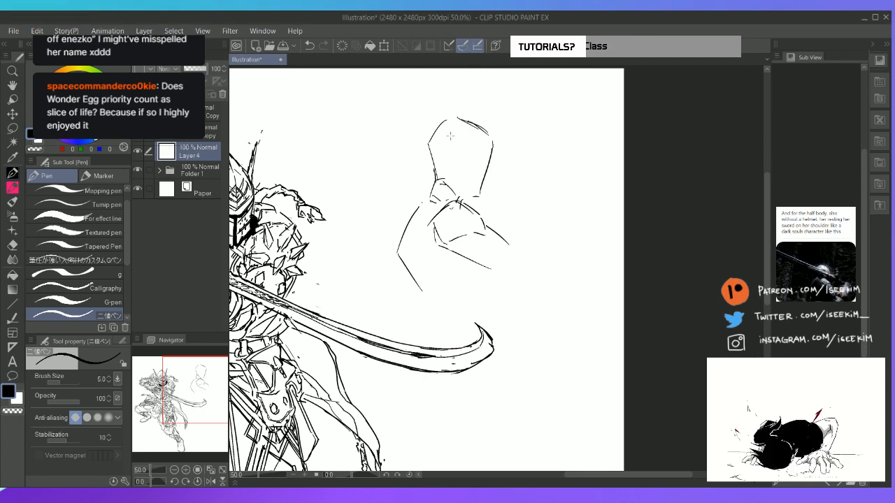
Refine the armpit and extend both upper-arm contours outward toward the elbow, erasing stray strokes
left_click_drag(438, 188, 392, 218)
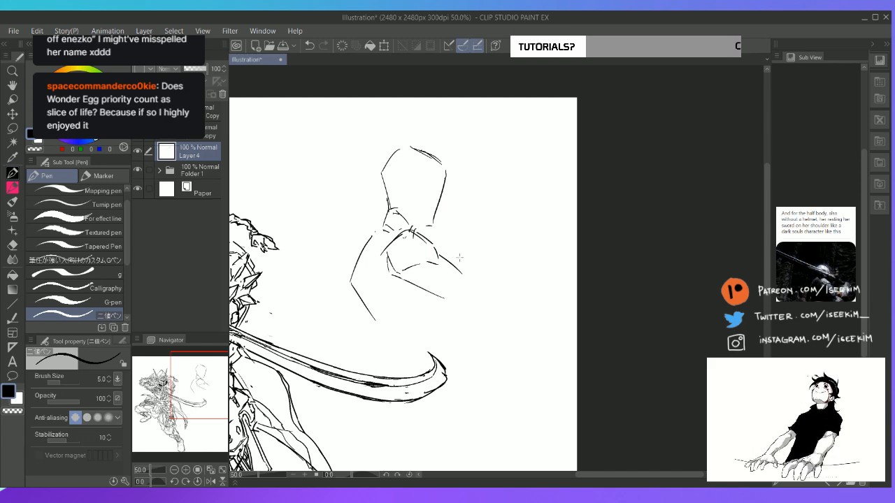
mouse_move(410, 272)
left_mouse_down()
mouse_move(404, 279)
mouse_move(452, 301)
left_mouse_up()
key("e")
key("p")
left_click_drag(407, 274, 425, 289)
left_click_drag(419, 286, 463, 296)
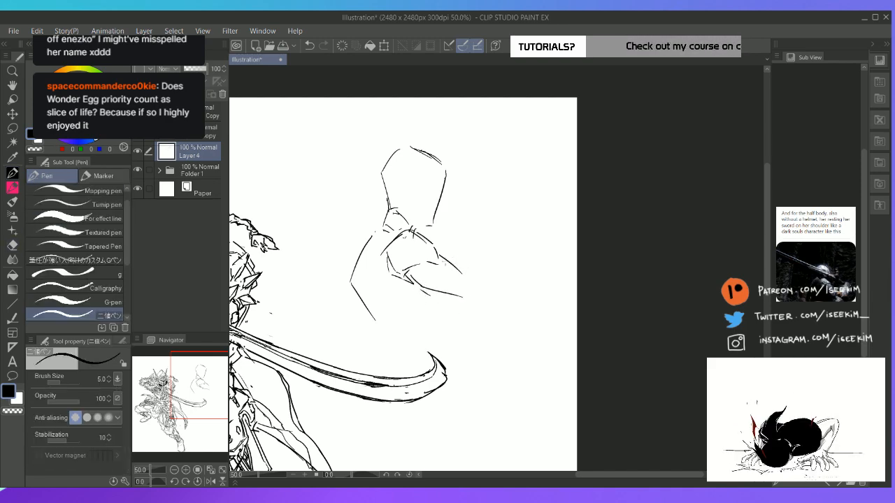
mouse_move(438, 256)
left_mouse_down()
mouse_move(479, 288)
mouse_move(483, 312)
mouse_move(491, 260)
mouse_move(488, 312)
left_mouse_up()
key("e")
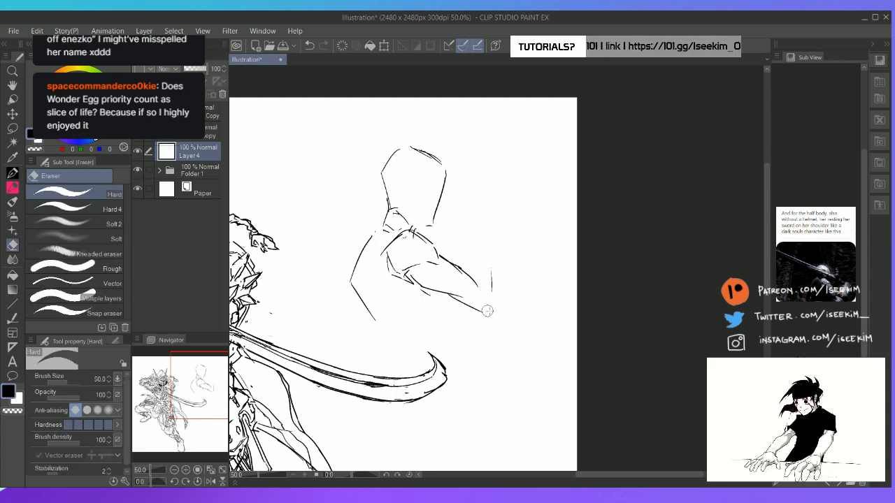
key("p")
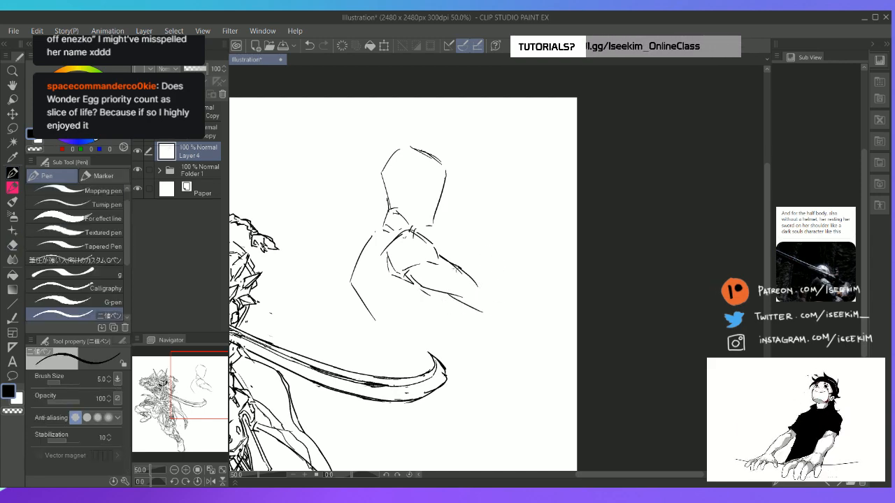
Sketch the lower chest edge and the start of the waist beneath the arm
left_click_drag(447, 306, 449, 337)
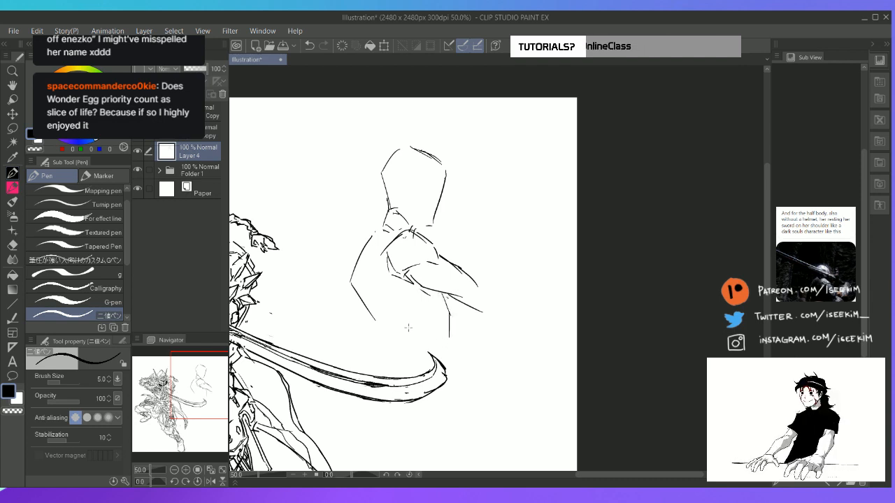
key("e")
mouse_move(438, 305)
left_mouse_down()
mouse_move(451, 326)
mouse_move(442, 326)
mouse_move(441, 293)
mouse_move(443, 316)
left_mouse_up()
key("p")
left_click_drag(381, 323, 393, 335)
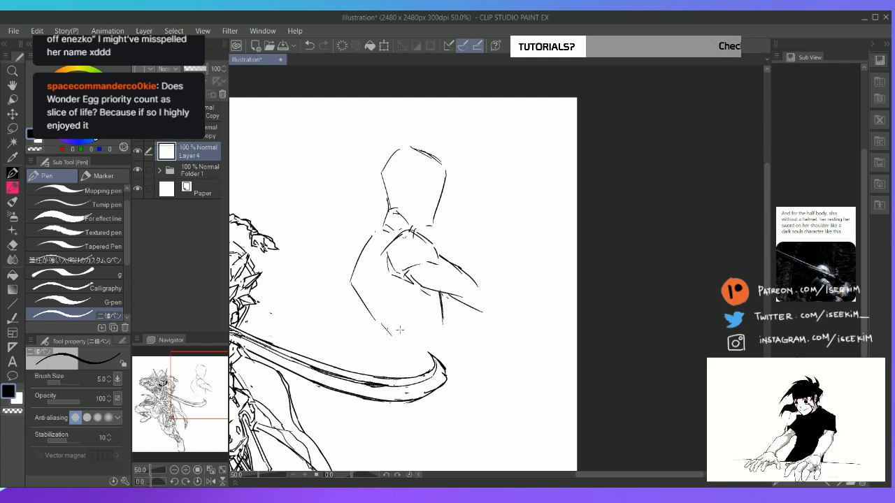
left_click_drag(389, 333, 442, 323)
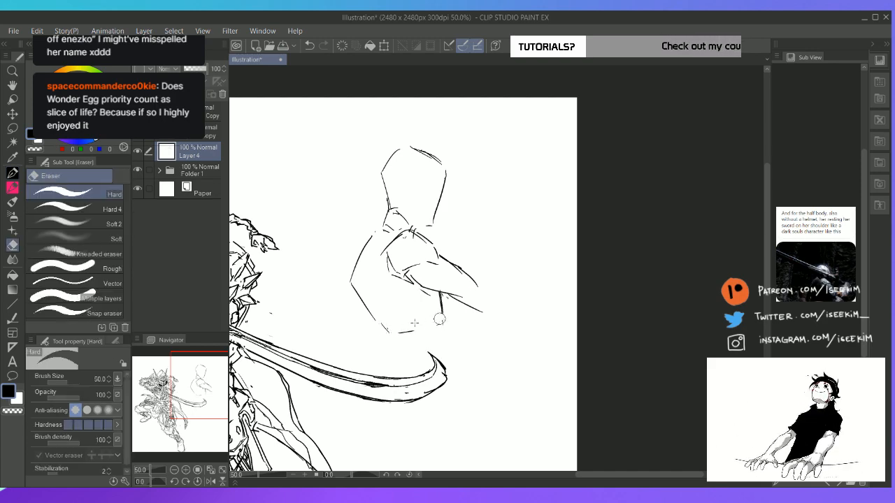
left_click_drag(388, 334, 391, 353)
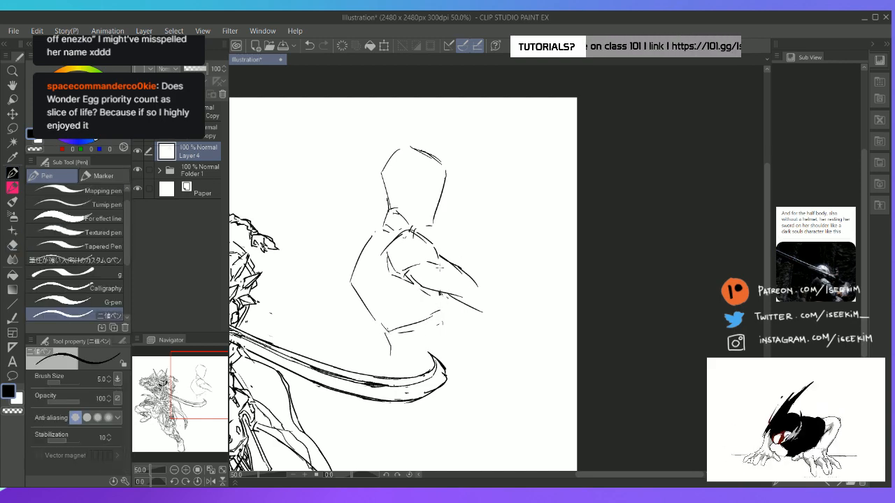
Lasso the shoulder and upper arm, shift them slightly toward the torso and deselect
key("m")
mouse_move(453, 244)
left_mouse_down()
mouse_move(406, 226)
mouse_move(383, 259)
mouse_move(394, 279)
mouse_move(505, 325)
mouse_move(454, 246)
mouse_move(456, 278)
left_mouse_up()
key("k")
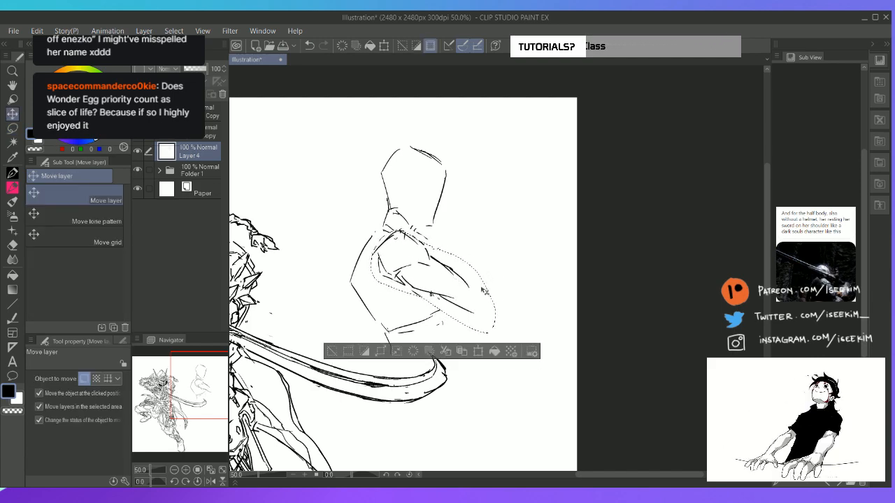
key("ctrl+d")
Sketch parallel diagonal sword lines from behind the head down across the near shoulder
key("p")
left_click_drag(319, 176, 445, 238)
left_click_drag(318, 195, 406, 235)
left_click_drag(326, 195, 423, 245)
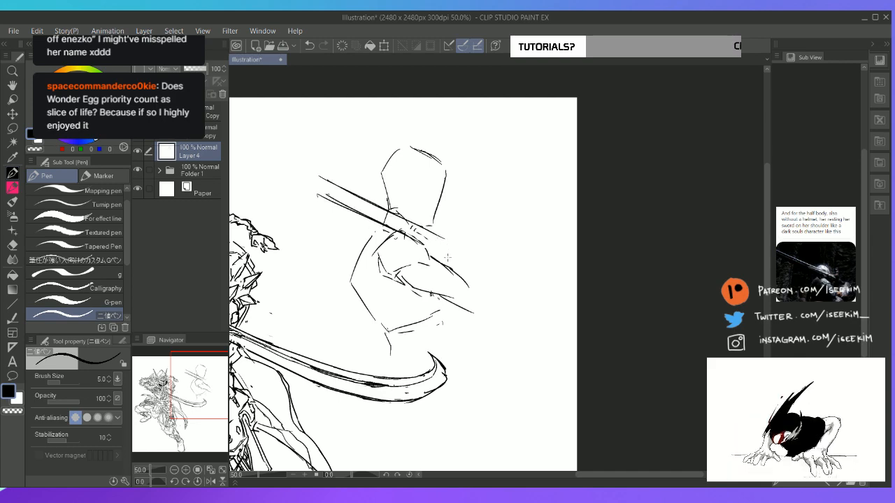
Redraw the arm contours to a bent elbow and add a vertical raised forearm with a rough gripping hand
key("e")
mouse_move(467, 286)
left_mouse_down()
mouse_move(445, 262)
mouse_move(475, 295)
left_mouse_up()
key("p")
left_click_drag(422, 256, 475, 291)
mouse_move(402, 282)
left_mouse_down()
mouse_move(483, 308)
mouse_move(474, 286)
mouse_move(482, 244)
mouse_move(501, 313)
left_mouse_up()
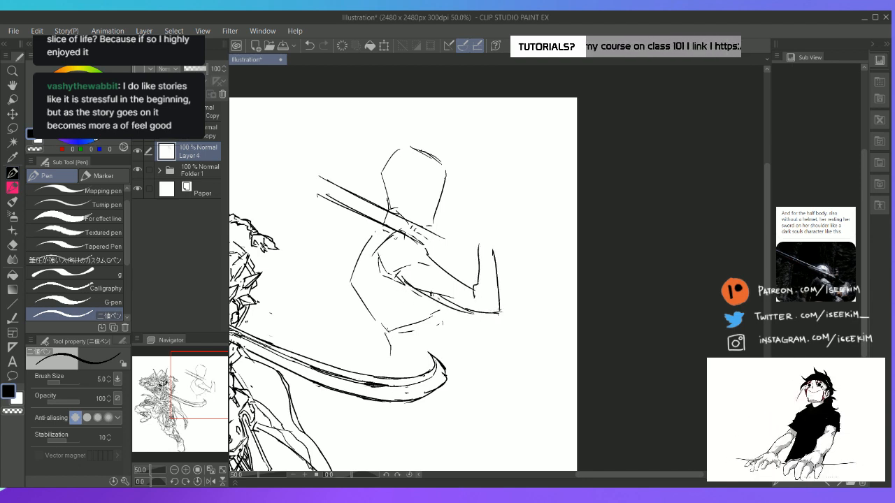
mouse_move(480, 256)
left_mouse_down()
mouse_move(495, 255)
mouse_move(484, 234)
left_mouse_up()
mouse_move(484, 234)
left_mouse_down()
mouse_move(498, 244)
mouse_move(502, 269)
mouse_move(494, 244)
mouse_move(475, 241)
mouse_move(488, 236)
mouse_move(502, 273)
left_mouse_up()
key("e")
key("p")
left_click_drag(478, 258, 467, 264)
left_click_drag(472, 250, 465, 256)
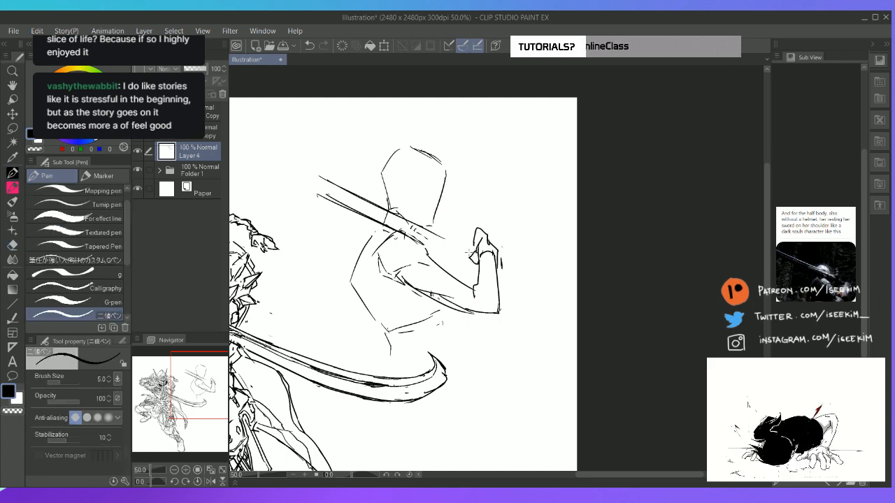
Erase the diagonal sword lines behind the head and across the near shoulder
key("e")
mouse_move(378, 214)
left_mouse_down()
mouse_move(425, 241)
mouse_move(443, 238)
mouse_move(430, 231)
left_mouse_up()
key("p")
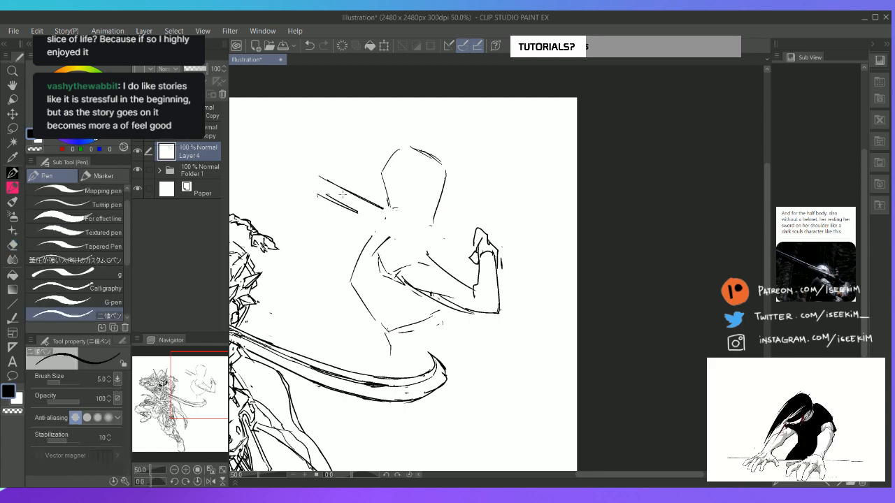
key("e")
left_click_drag(322, 178, 386, 209)
left_click_drag(319, 196, 355, 213)
Try one long sword line from behind the head to the raised hand, and undo it
key("p")
mouse_move(307, 172)
left_mouse_down()
mouse_move(409, 214)
mouse_move(368, 196)
mouse_move(427, 215)
mouse_move(454, 206)
mouse_move(472, 238)
mouse_move(435, 260)
mouse_move(455, 270)
mouse_move(461, 256)
mouse_move(512, 265)
left_mouse_up()
key("ctrl+z")
key("ctrl+z")
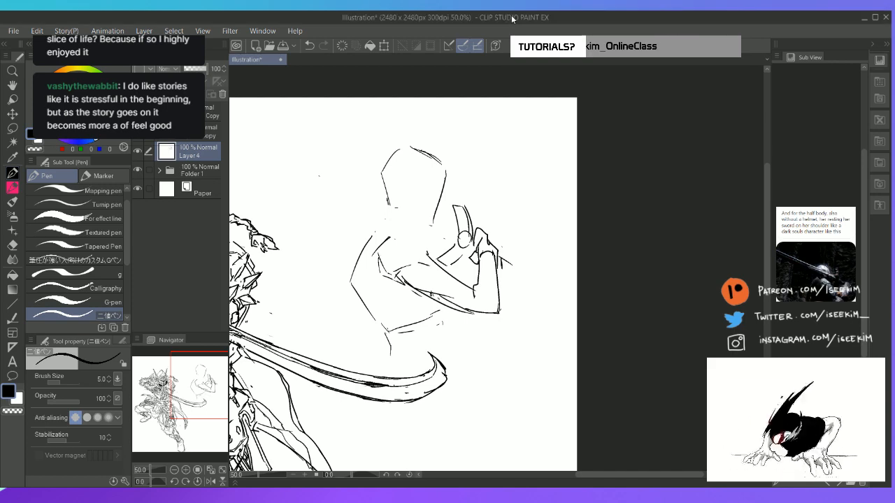
Erase the raised forearm, hand and hilt strokes and redraw the forearm slanting up from the elbow
key("e")
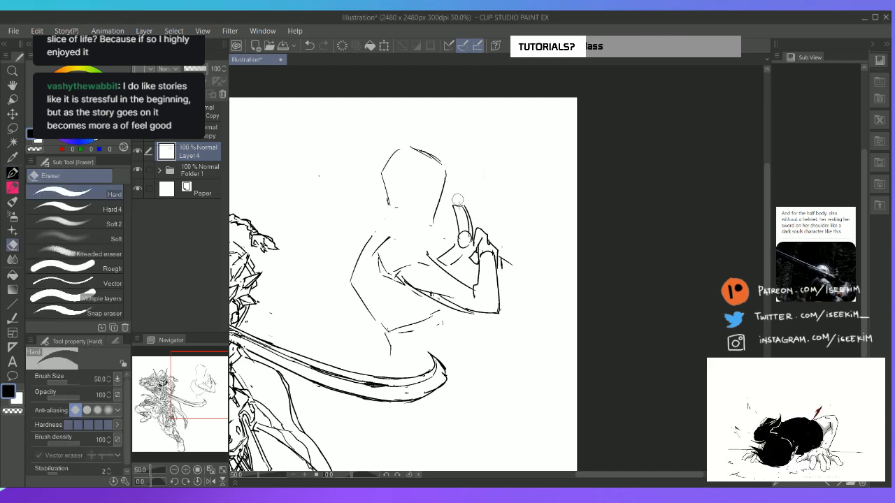
mouse_move(458, 202)
left_mouse_down()
mouse_move(443, 251)
mouse_move(453, 265)
mouse_move(491, 261)
mouse_move(476, 296)
mouse_move(481, 307)
mouse_move(495, 295)
mouse_move(498, 276)
mouse_move(510, 313)
mouse_move(465, 291)
mouse_move(479, 300)
mouse_move(468, 286)
mouse_move(483, 255)
left_mouse_up()
key("ctrl+z")
key("p")
key("ctrl+z")
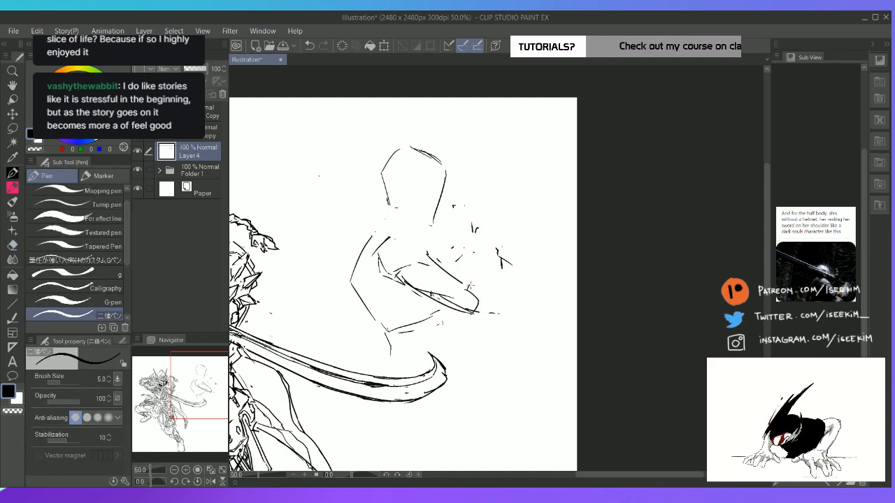
mouse_move(468, 288)
left_mouse_down()
mouse_move(487, 253)
mouse_move(500, 262)
mouse_move(489, 309)
left_mouse_up()
mouse_move(497, 278)
left_mouse_down()
mouse_move(487, 319)
mouse_move(479, 316)
left_mouse_up()
key("e")
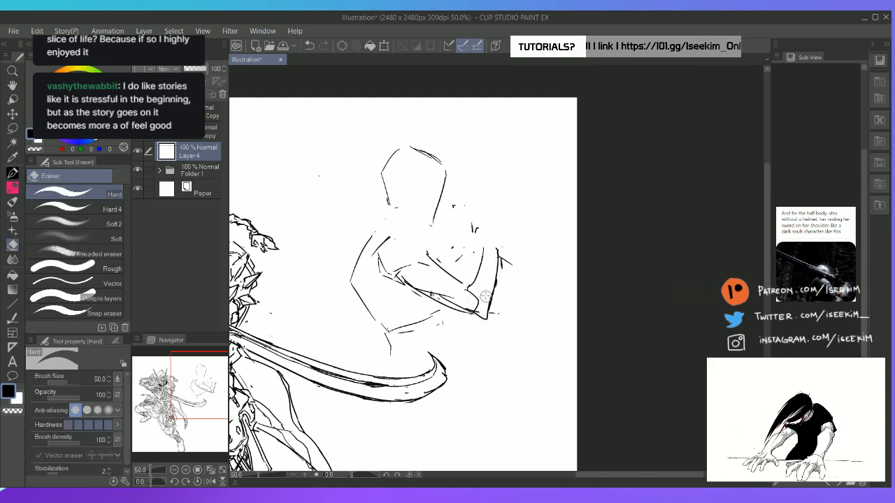
Lasso the whole near arm and rotate it clockwise so the elbow sits lower, applying the transformation
key("m")
mouse_move(484, 235)
left_mouse_down()
mouse_move(451, 240)
mouse_move(413, 226)
mouse_move(377, 245)
mouse_move(433, 321)
mouse_move(523, 281)
mouse_move(489, 230)
mouse_move(547, 280)
mouse_move(504, 268)
left_mouse_up()
key("ctrl+t")
left_click_drag(547, 234, 559, 264)
left_click_drag(491, 311, 476, 313)
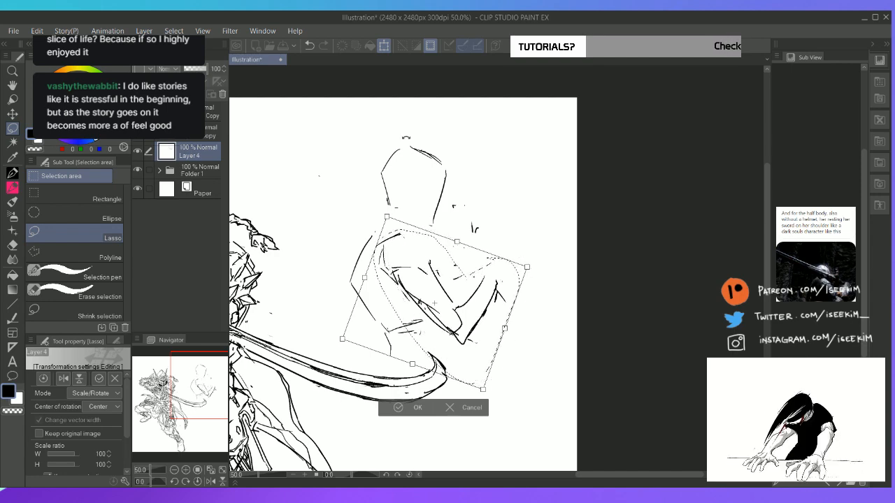
key("Return")
Erase the leftover shoulder strokes and redraw the jaw, neck and near-shoulder lines
key("e")
left_click_drag(377, 244, 401, 235)
key("p")
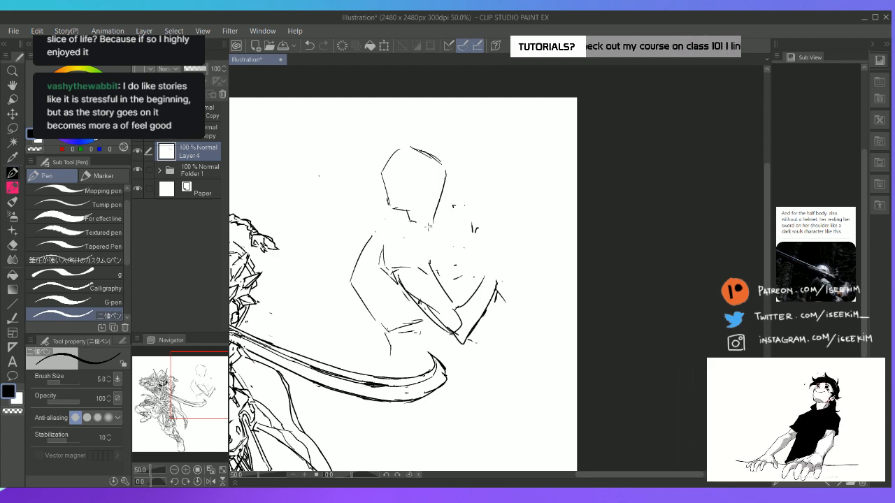
mouse_move(406, 209)
left_mouse_down()
mouse_move(420, 224)
mouse_move(382, 228)
mouse_move(414, 235)
mouse_move(375, 232)
mouse_move(420, 237)
mouse_move(384, 266)
mouse_move(392, 274)
left_mouse_up()
key("e")
key("p")
Round off the near shoulder cap and clean up the outer upper-arm contour down to the elbow
mouse_move(391, 243)
left_mouse_down()
mouse_move(424, 265)
mouse_move(405, 269)
mouse_move(446, 285)
mouse_move(435, 279)
mouse_move(444, 328)
mouse_move(459, 318)
mouse_move(435, 323)
mouse_move(467, 342)
left_mouse_up()
key("e")
key("p")
key("e")
key("p")
key("e")
key("p")
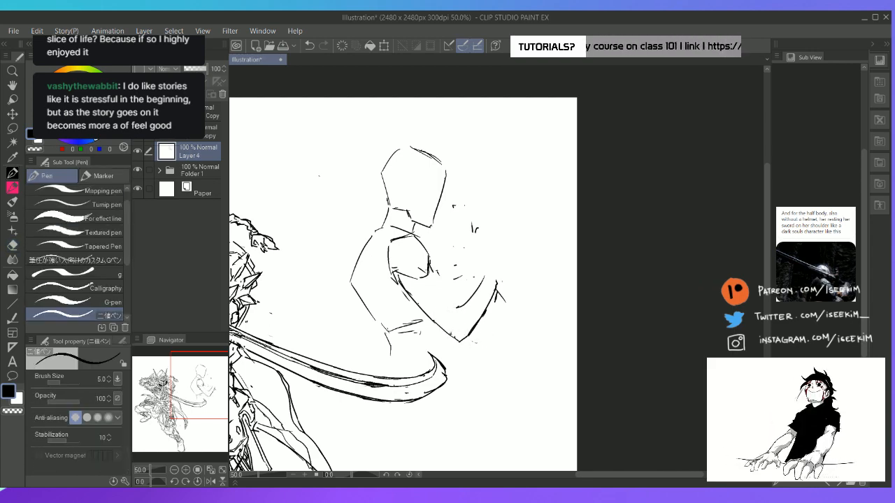
Redraw the inner upper-arm contour from the shoulder cap to the crook of the elbow
left_click_drag(435, 276, 452, 305)
key("e")
key("p")
left_click_drag(430, 271, 458, 331)
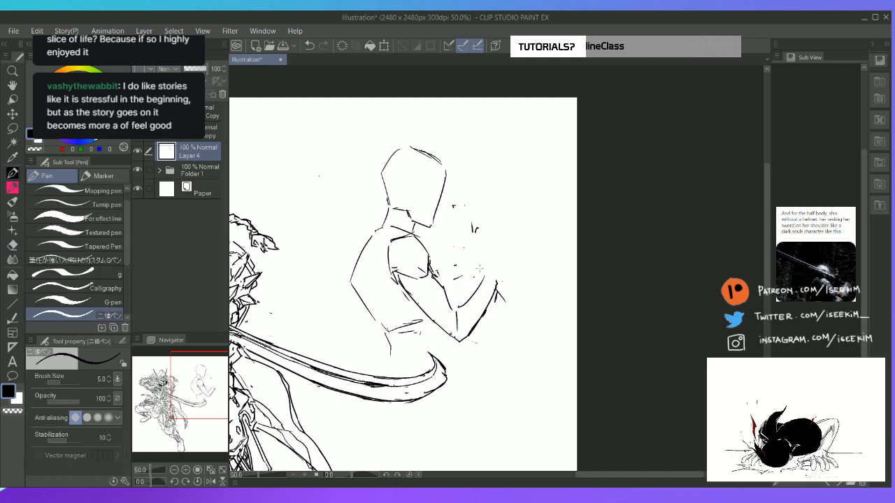
Rework the forearm contours from the elbow upward and sketch a rough fist at the wrist
key("r")
left_click_drag(546, 308, 558, 255)
mouse_move(498, 282)
left_mouse_down()
mouse_move(512, 278)
mouse_move(483, 313)
left_mouse_up()
key("ctrl+@")
key("e")
key("p")
mouse_move(484, 287)
left_mouse_down()
mouse_move(492, 278)
mouse_move(467, 305)
mouse_move(480, 315)
mouse_move(468, 335)
mouse_move(483, 284)
left_mouse_up()
key("e")
key("p")
mouse_move(461, 343)
left_mouse_down()
mouse_move(488, 291)
mouse_move(479, 277)
left_mouse_up()
left_click_drag(481, 276, 498, 278)
Sketch the sword's parallel lines from behind the head, over the near shoulder and down to the fist
left_click_drag(334, 175, 463, 263)
left_click_drag(410, 221, 481, 273)
left_click_drag(441, 248, 480, 270)
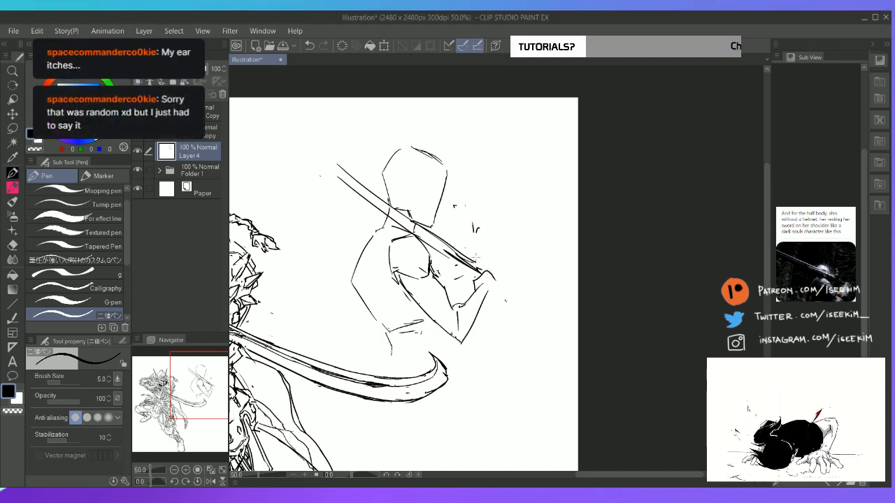
Clean up the overlapping sword lines between the near shoulder and the fist
mouse_move(432, 243)
left_mouse_down()
mouse_move(469, 275)
mouse_move(487, 276)
mouse_move(453, 258)
left_mouse_up()
key("e")
key("p")
left_click_drag(418, 226, 486, 275)
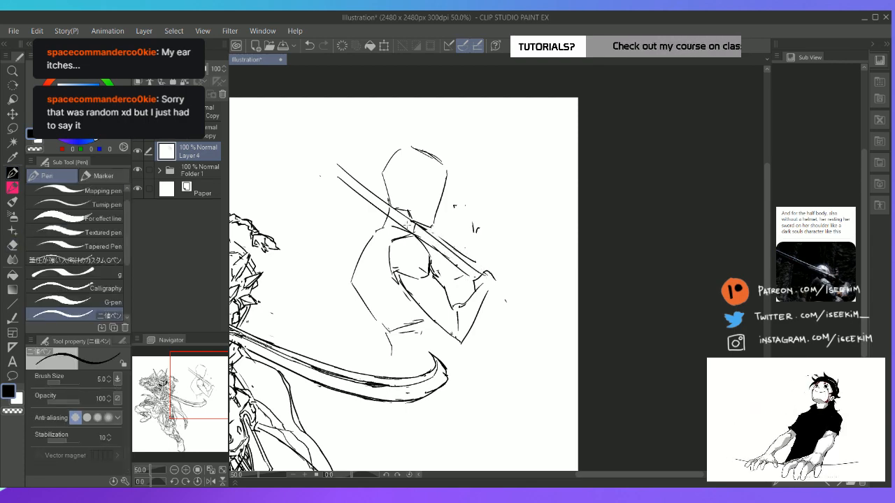
left_click_drag(432, 249, 464, 272)
key("e")
key("p")
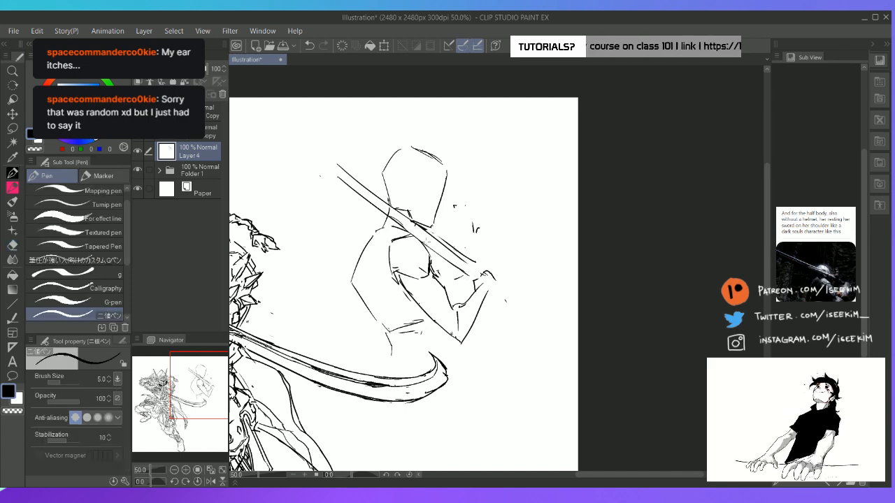
Redraw the sword's lower edge as a single stroke from the neck over the near shoulder to the fist
left_click_drag(394, 220, 468, 282)
key("e")
key("ctrl+z")
key("p")
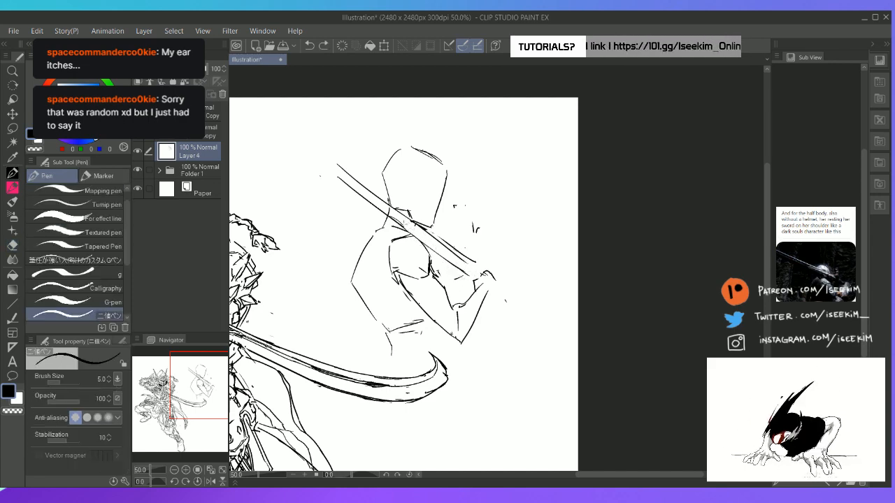
left_click_drag(395, 219, 468, 273)
key("ctrl+z")
left_click_drag(393, 222, 486, 282)
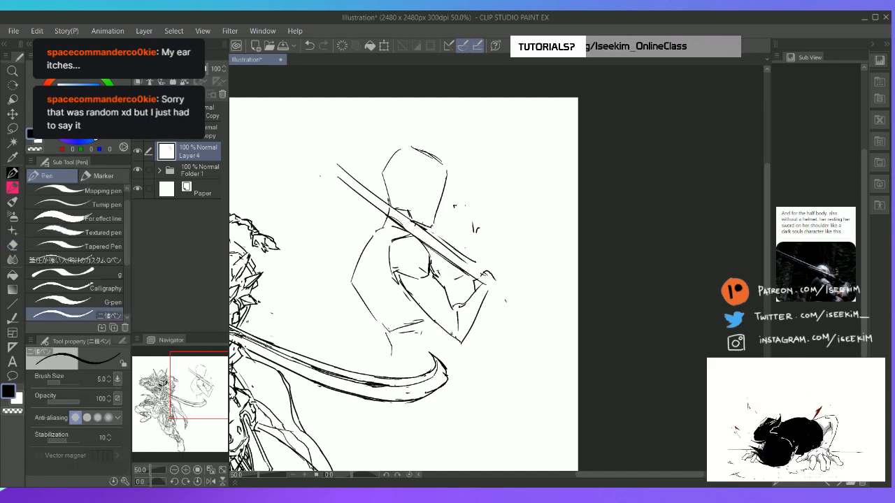
Retrace the sword's upper edge from the neck to the fist and tidy the line ends near the hand
left_click_drag(386, 203, 480, 266)
key("ctrl+z")
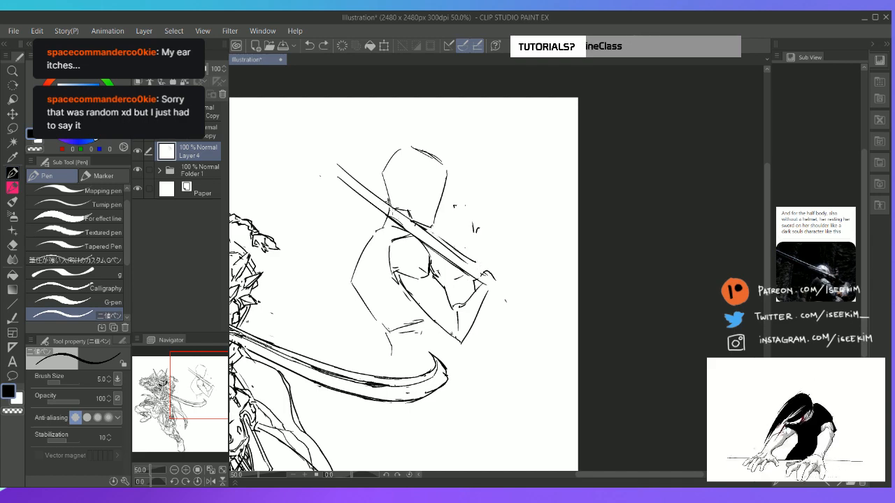
left_click_drag(389, 207, 476, 265)
key("e")
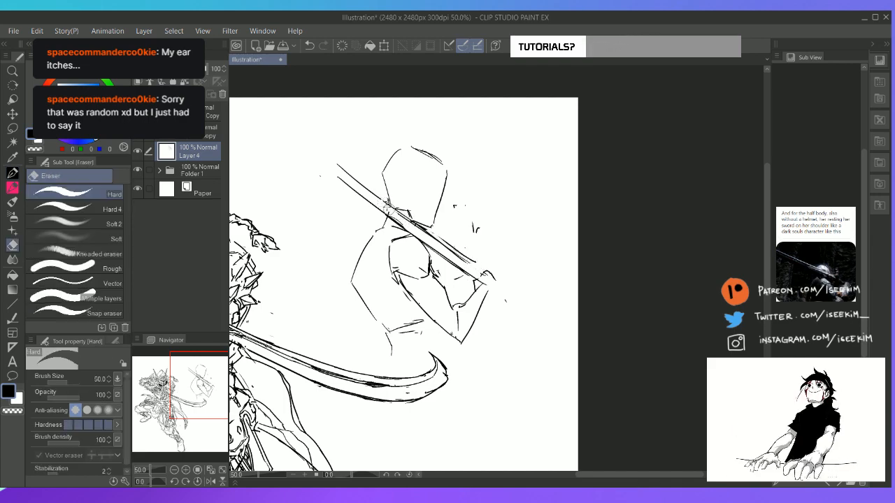
key("p")
key("e")
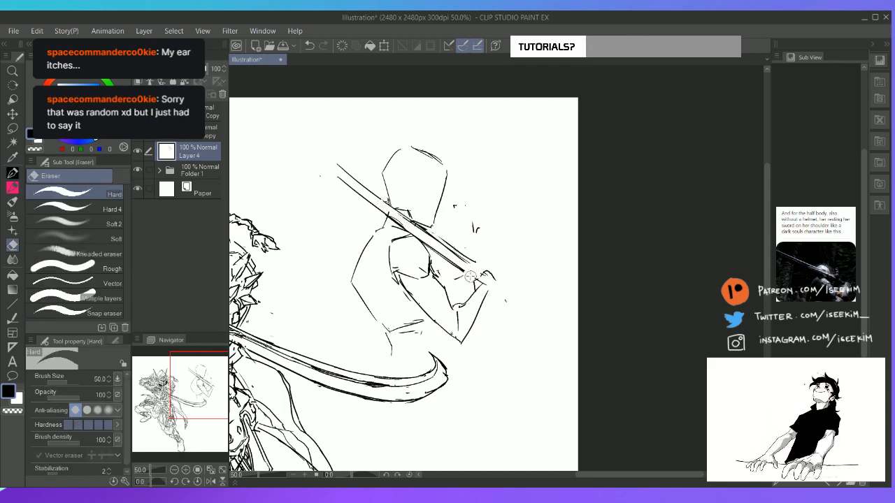
key("p")
left_click_drag(442, 263, 460, 276)
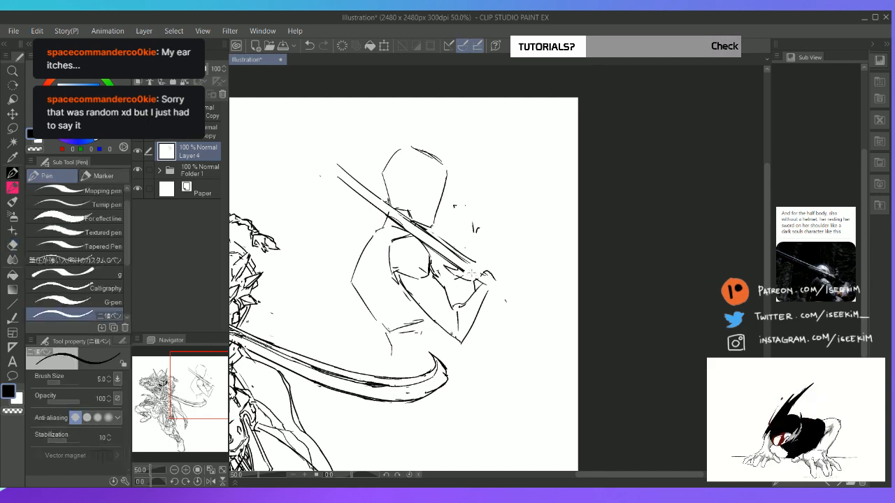
key("e")
key("p")
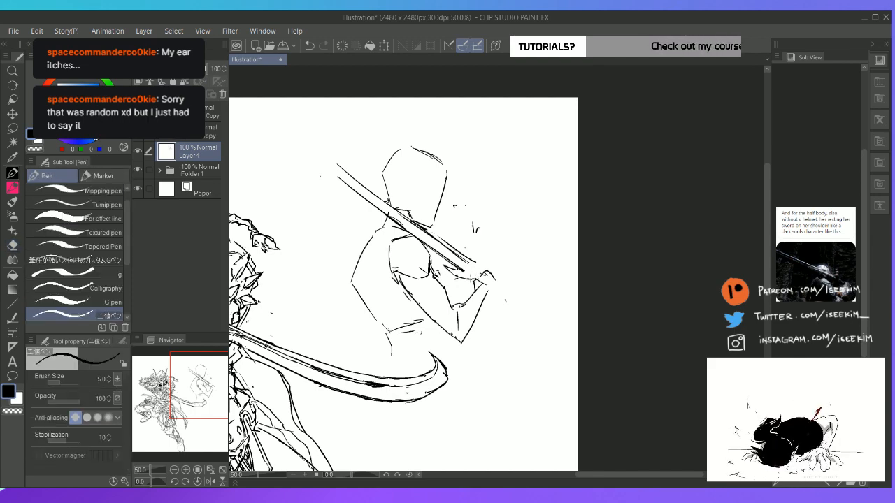
Erase the old fist lines and sketch a curved guard where the blade meets the hand
key("e")
mouse_move(459, 268)
left_mouse_down()
mouse_move(473, 277)
mouse_move(478, 245)
mouse_move(494, 259)
mouse_move(488, 245)
mouse_move(498, 270)
mouse_move(479, 292)
mouse_move(475, 282)
left_mouse_up()
key("p")
key("e")
key("p")
key("e")
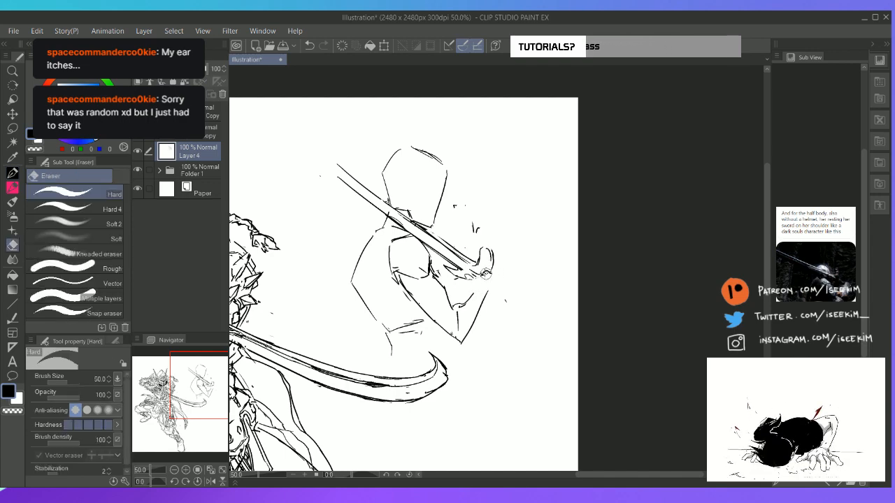
key("p")
key("e")
Redraw the forearm contours with a rounded fist at the wrist and a short hilt end sticking out below it
mouse_move(465, 301)
left_mouse_down()
mouse_move(480, 295)
mouse_move(467, 334)
mouse_move(488, 306)
mouse_move(465, 337)
mouse_move(498, 303)
left_mouse_up()
key("p")
key("e")
key("p")
key("e")
mouse_move(458, 328)
left_mouse_down()
mouse_move(463, 315)
mouse_move(497, 289)
mouse_move(496, 271)
mouse_move(506, 303)
left_mouse_up()
key("p")
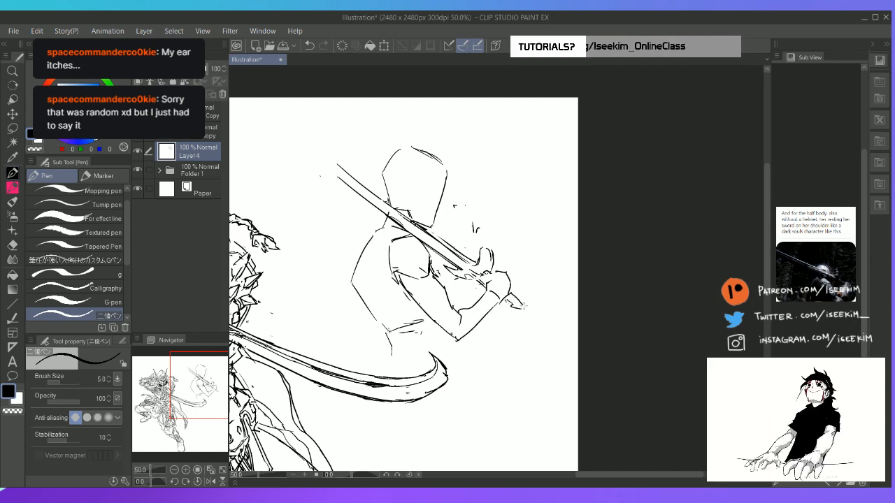
Rework the hilt end below the fist into a small rounded pommel shape
key("e")
mouse_move(528, 310)
left_mouse_down()
mouse_move(520, 300)
mouse_move(521, 310)
left_mouse_up()
key("p")
key("e")
key("p")
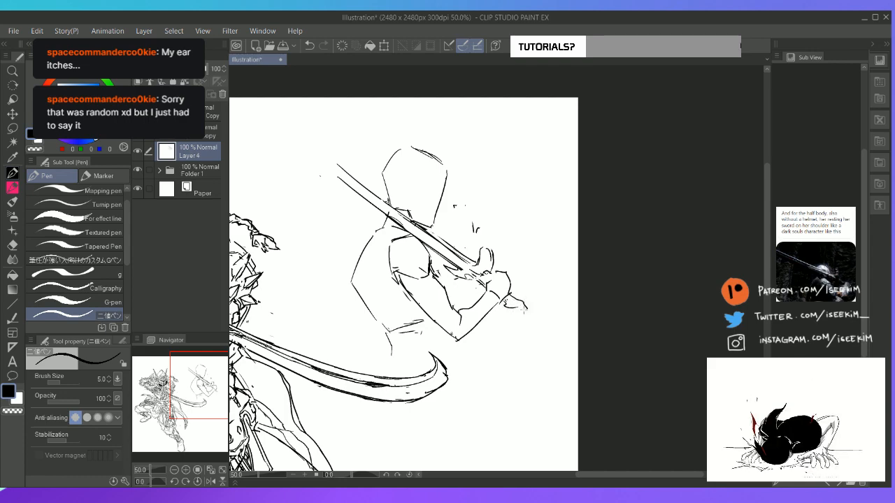
key("e")
key("p")
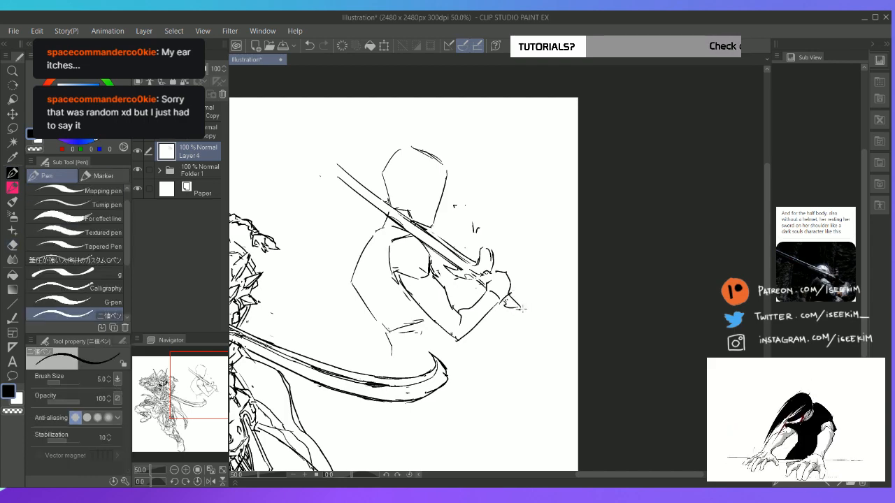
key("e")
mouse_move(508, 306)
left_mouse_down()
mouse_move(524, 308)
mouse_move(516, 308)
left_mouse_up()
key("p")
key("e")
key("p")
key("e")
key("p")
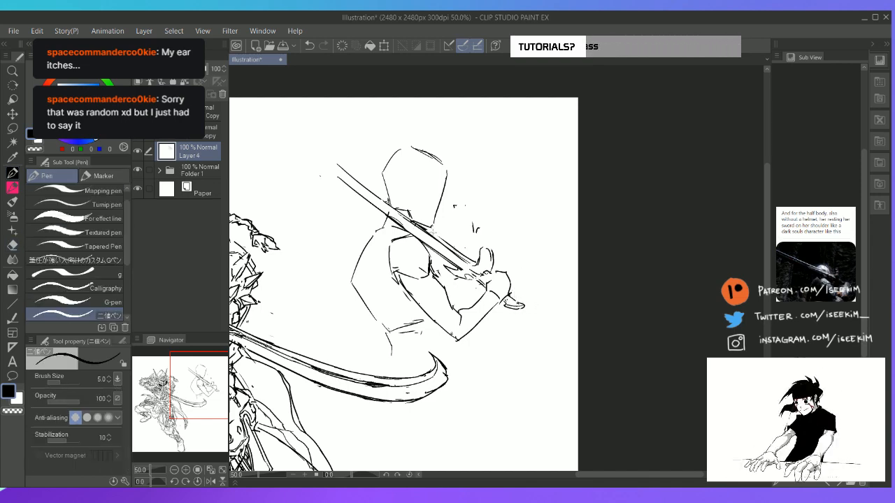
Erase the rounded fist and redraw it with angular finger contours wrapping around the hilt
key("e")
mouse_move(502, 288)
left_mouse_down()
mouse_move(503, 275)
mouse_move(520, 303)
left_mouse_up()
key("p")
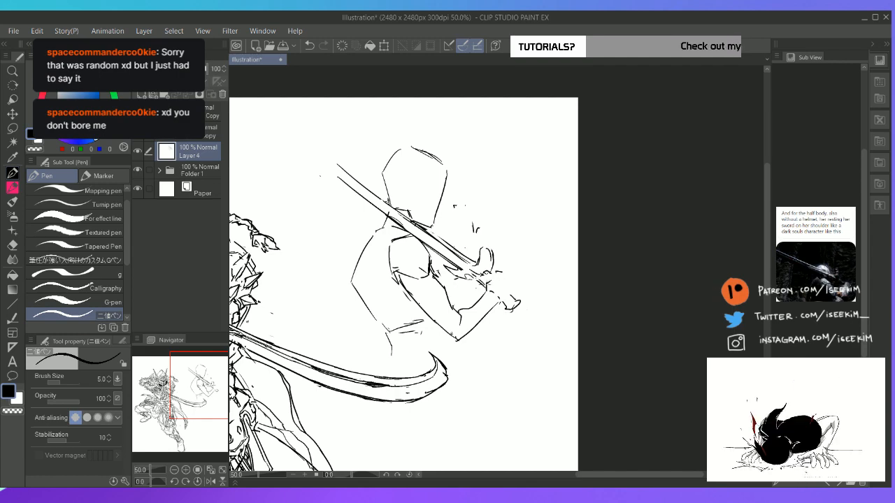
left_click_drag(495, 273, 516, 302)
Erase the sword's guard, most of its blade over the shoulder, and the forearm contours
key("e")
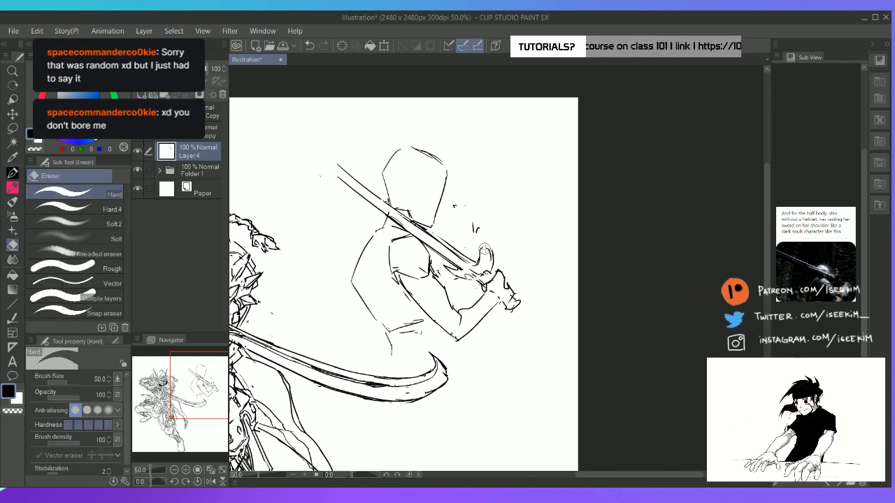
mouse_move(490, 249)
left_mouse_down()
mouse_move(474, 272)
mouse_move(454, 245)
mouse_move(338, 179)
mouse_move(452, 259)
mouse_move(427, 238)
left_mouse_up()
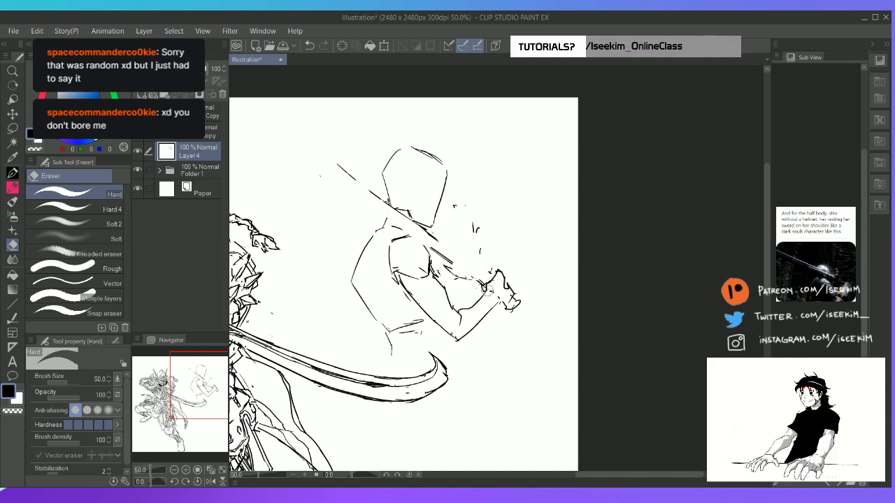
mouse_move(477, 293)
left_mouse_down()
mouse_move(490, 307)
mouse_move(478, 328)
left_mouse_up()
Redraw both forearm contours between the wrist and the elbow and sharpen the elbow corner
key("p")
mouse_move(486, 290)
left_mouse_down()
mouse_move(458, 308)
mouse_move(469, 342)
left_mouse_up()
mouse_move(498, 307)
left_mouse_down()
mouse_move(476, 345)
mouse_move(482, 318)
mouse_move(462, 339)
mouse_move(488, 305)
mouse_move(459, 342)
left_mouse_up()
key("e")
key("p")
key("e")
key("p")
mouse_move(457, 305)
left_mouse_down()
mouse_move(471, 283)
mouse_move(455, 337)
left_mouse_up()
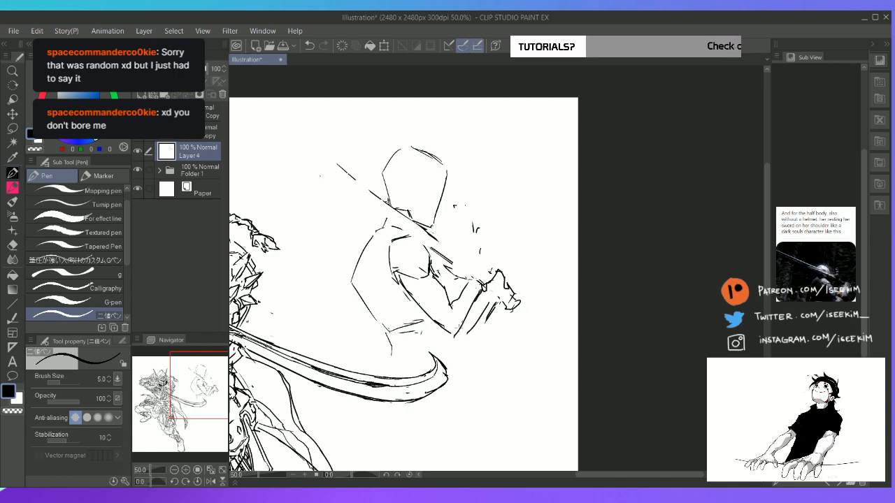
left_click_drag(480, 291, 456, 330)
Erase the angular fist and sketch a simpler rounded fist at the wrist
key("e")
left_click_drag(499, 275, 476, 325)
mouse_move(488, 288)
left_mouse_down()
mouse_move(498, 272)
mouse_move(511, 308)
left_mouse_up()
key("p")
mouse_move(480, 257)
left_mouse_down()
mouse_move(467, 282)
mouse_move(497, 291)
left_mouse_up()
Lay in the sword with two parallel straight lines running behind the head, over the shoulder and through the fist, trimming the hilt end
key("ctrl+0")
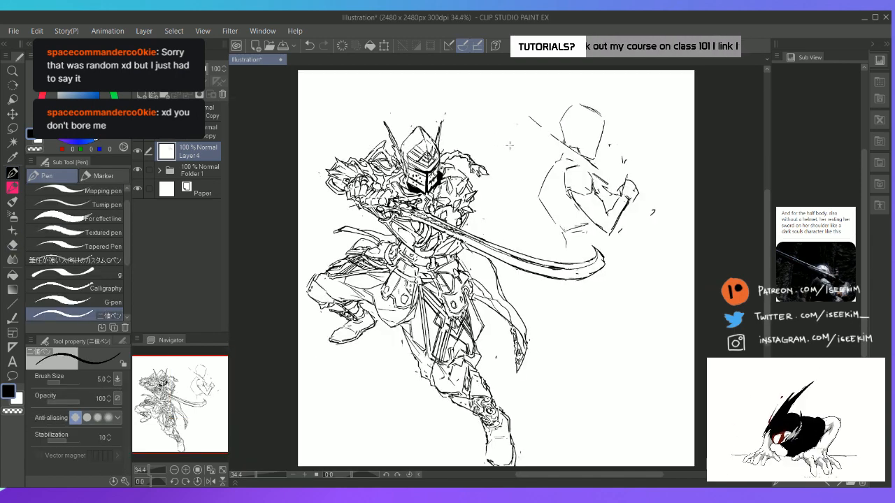
key("u")
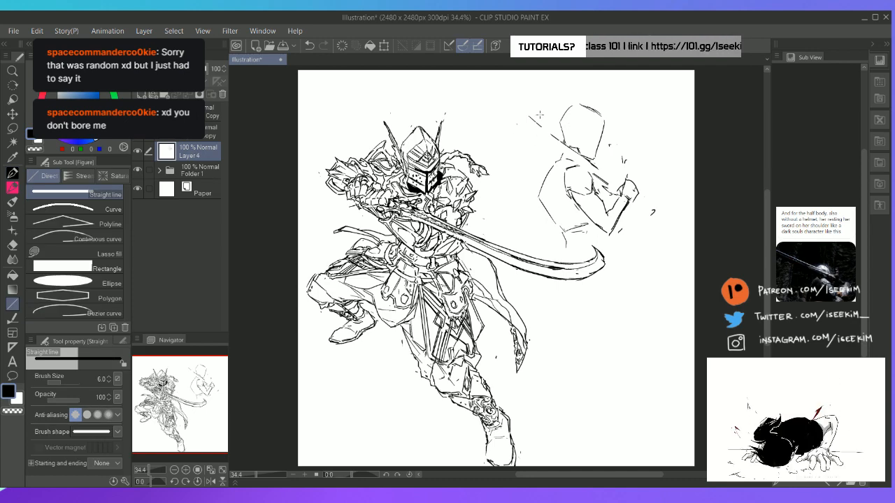
left_click_drag(509, 97, 675, 226)
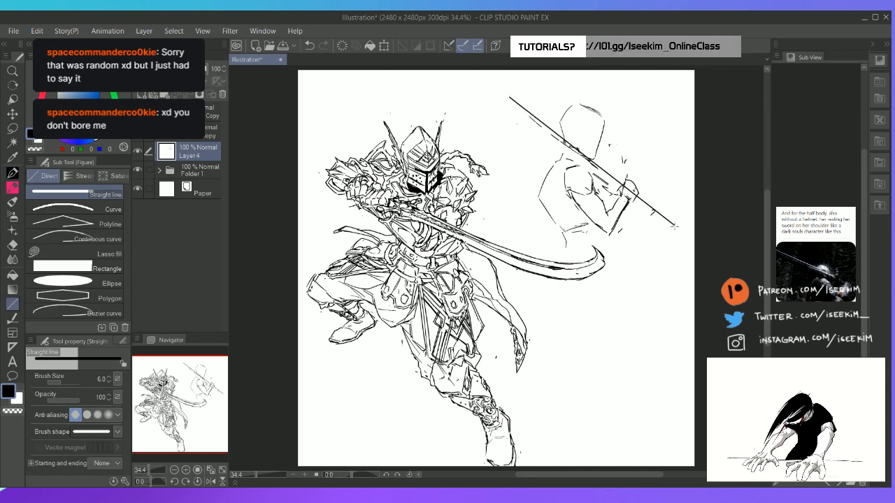
mouse_move(503, 103)
left_mouse_down()
mouse_move(640, 200)
mouse_move(661, 226)
mouse_move(674, 226)
mouse_move(651, 210)
left_mouse_up()
key("e")
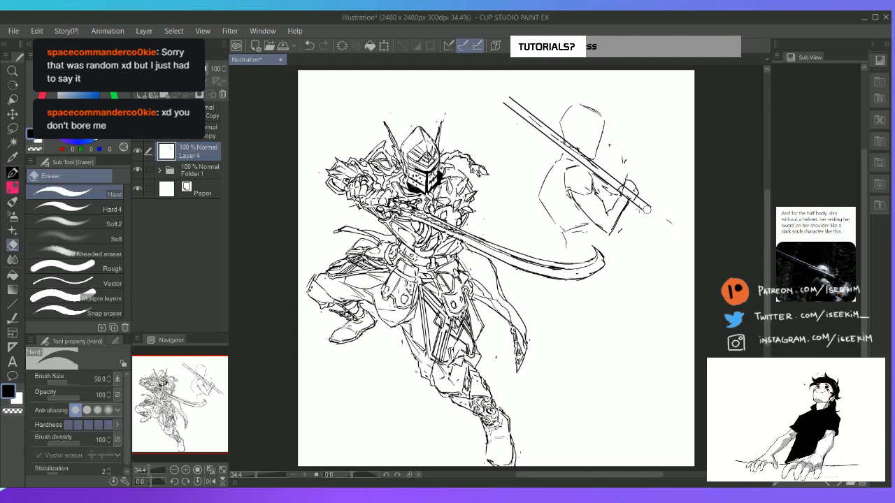
key("p")
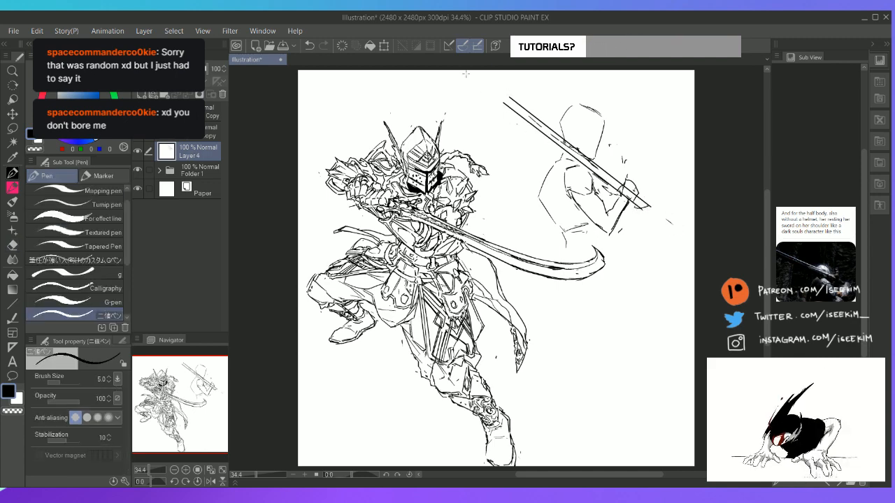
Sketch the pointed blade tip, extending the sword's straight lines up to the canvas's upper edge
mouse_move(465, 74)
left_mouse_down()
mouse_move(506, 105)
mouse_move(516, 100)
left_mouse_up()
key("ctrl+z")
key("ctrl+z")
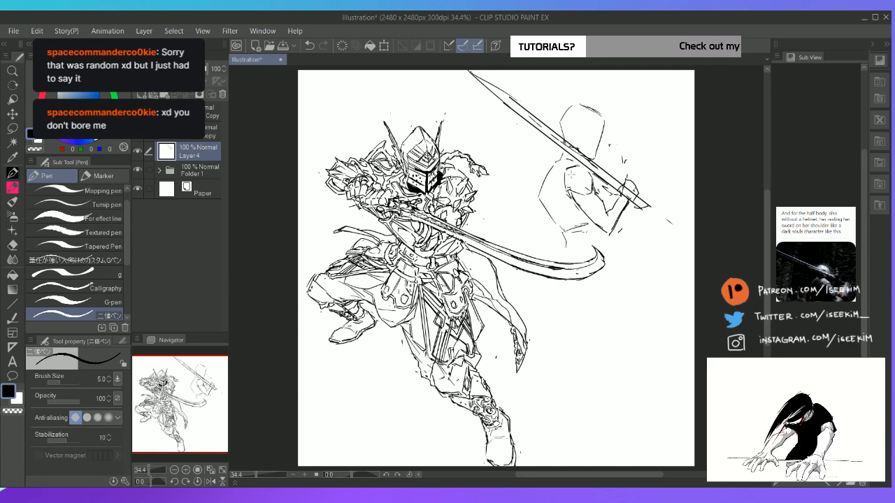
Move the half-body sketch layer closer to the full-body knight and slightly upward
key("k")
left_click_drag(603, 193, 577, 182)
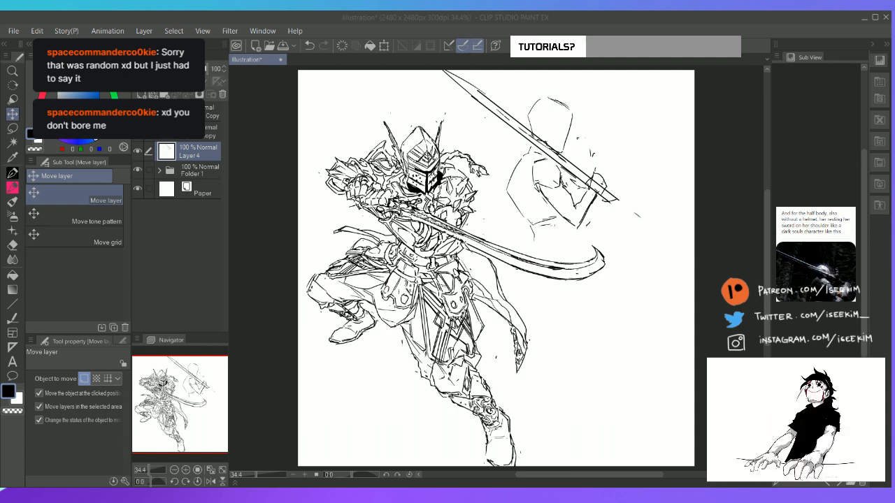
left_click(513, 19)
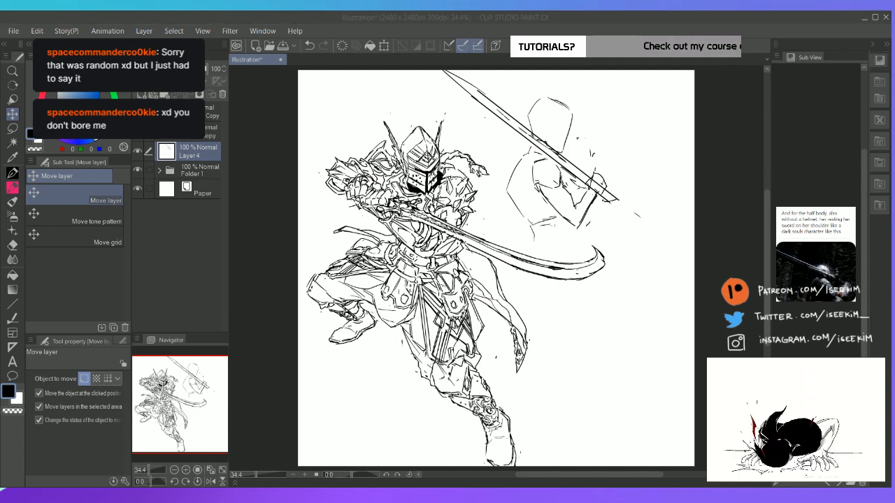
left_click(513, 19)
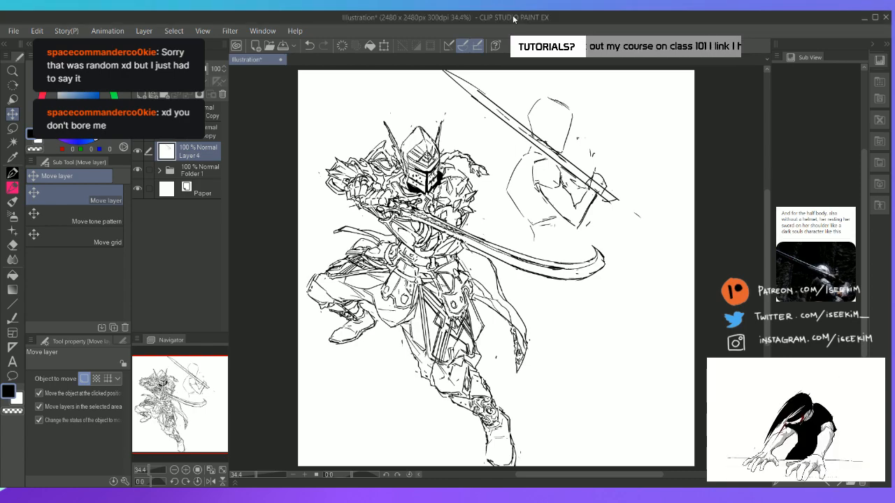
Erase and redraw the blade's upper edge near the tip
key("ctrl+plus")
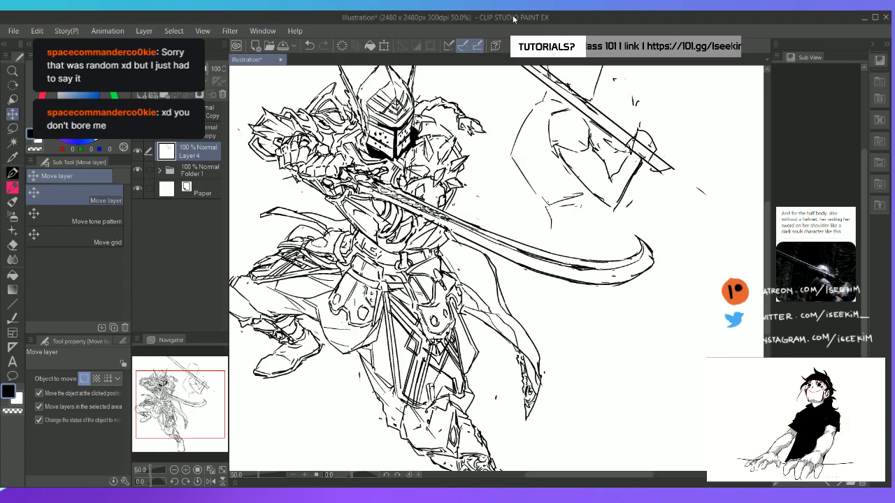
key("space")
left_click_drag(521, 117, 439, 197)
key("e")
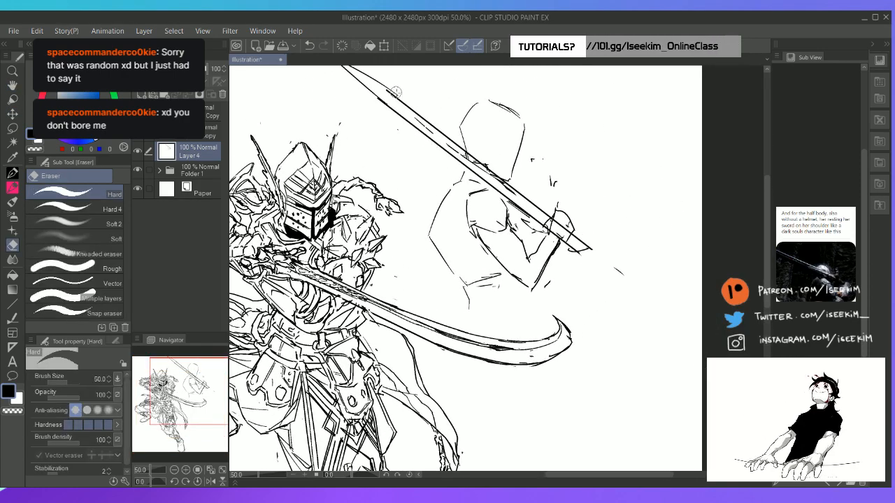
key("p")
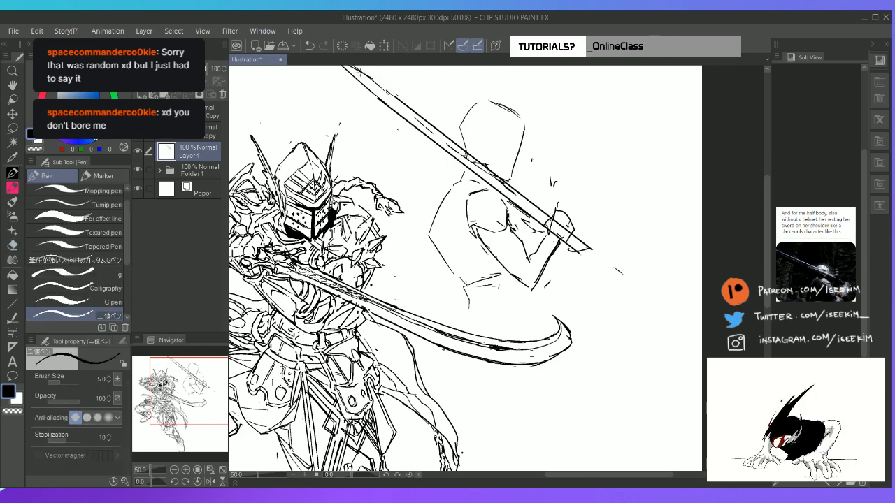
Clean up the blade's tip and contours, then erase the fist and rework the hilt end behind it
key("space")
mouse_move(354, 67)
left_mouse_down()
mouse_move(385, 88)
mouse_move(391, 114)
mouse_move(383, 112)
mouse_move(434, 144)
mouse_move(449, 170)
mouse_move(420, 145)
mouse_move(518, 224)
mouse_move(551, 267)
mouse_move(547, 258)
mouse_move(567, 258)
mouse_move(567, 238)
mouse_move(561, 291)
mouse_move(568, 269)
mouse_move(567, 285)
mouse_move(537, 321)
left_mouse_up()
key("e")
key("p")
key("e")
key("p")
key("e")
key("p")
key("e")
key("p")
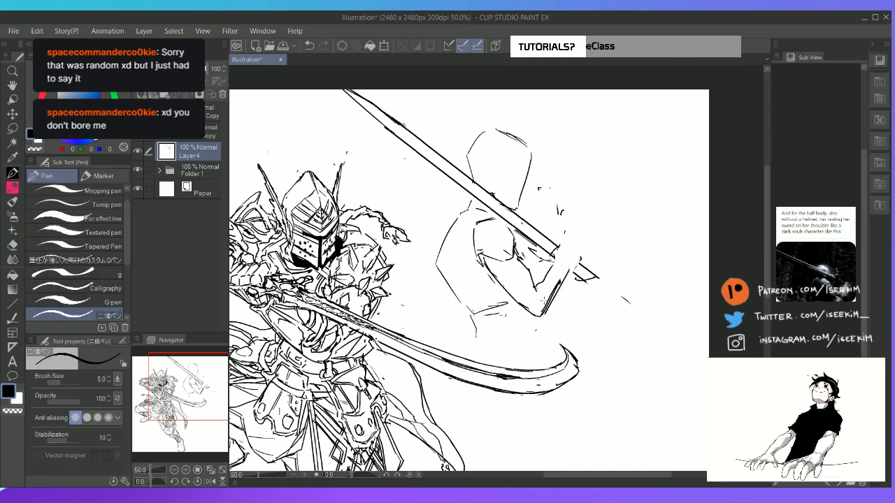
Erase the half-body figure's raised forearm and wrist lines between the elbow and the sword hilt
key("e")
key("p")
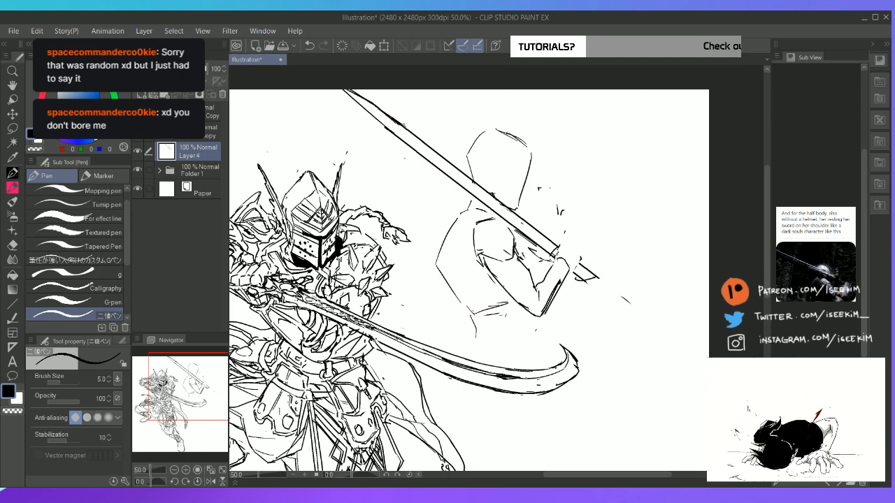
key("e")
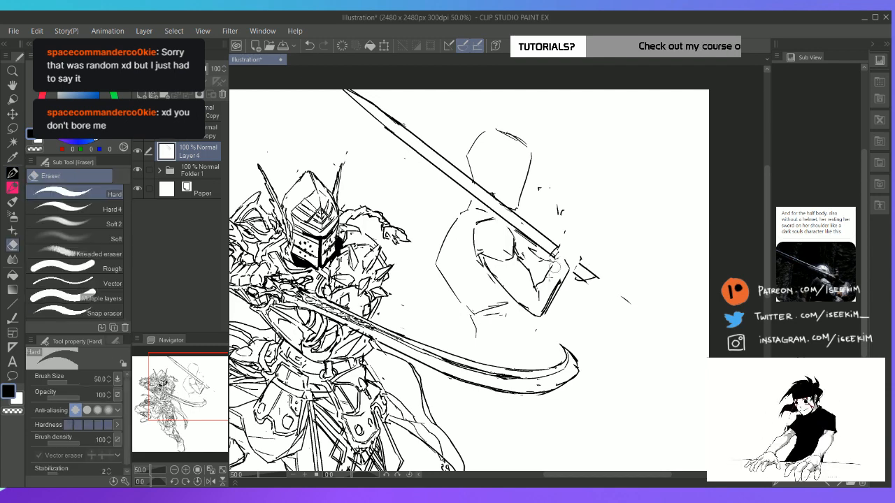
mouse_move(556, 264)
left_mouse_down()
mouse_move(572, 259)
mouse_move(545, 307)
left_mouse_up()
key("p")
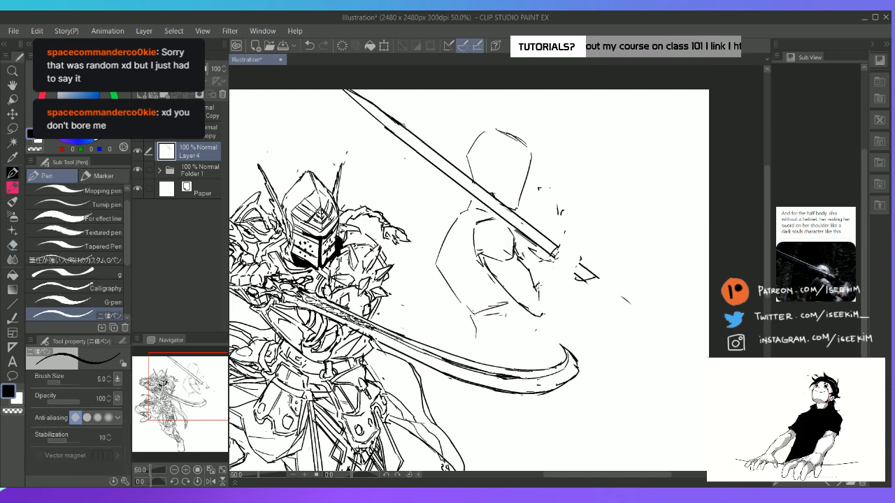
Redraw the raised forearm's contours from the bent elbow up toward the wrist near the hilt
left_click_drag(539, 312, 561, 278)
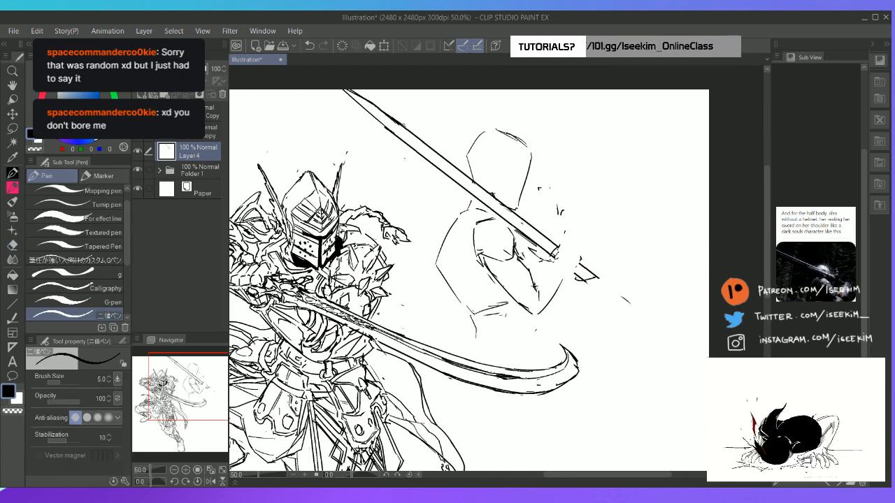
mouse_move(532, 286)
left_mouse_down()
mouse_move(557, 256)
mouse_move(537, 311)
left_mouse_up()
key("e")
left_click_drag(567, 275, 537, 311)
key("p")
mouse_move(545, 276)
left_mouse_down()
mouse_move(574, 259)
mouse_move(584, 265)
mouse_move(550, 274)
mouse_move(558, 268)
mouse_move(571, 279)
left_mouse_up()
Sketch the fist gripping the sword hilt and add contour lines along the inside of the bent arm
key("e")
key("p")
key("e")
key("p")
key("e")
key("p")
left_click_drag(579, 249, 583, 265)
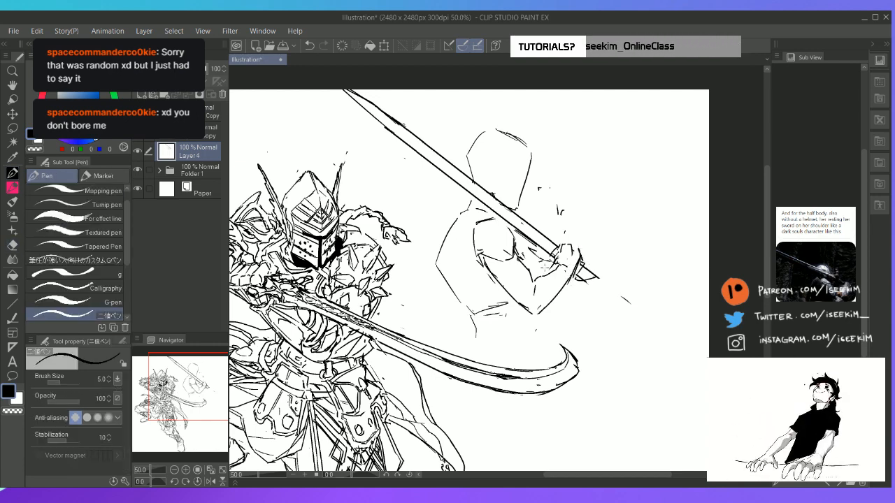
left_click_drag(523, 239, 529, 246)
left_click_drag(519, 235, 536, 284)
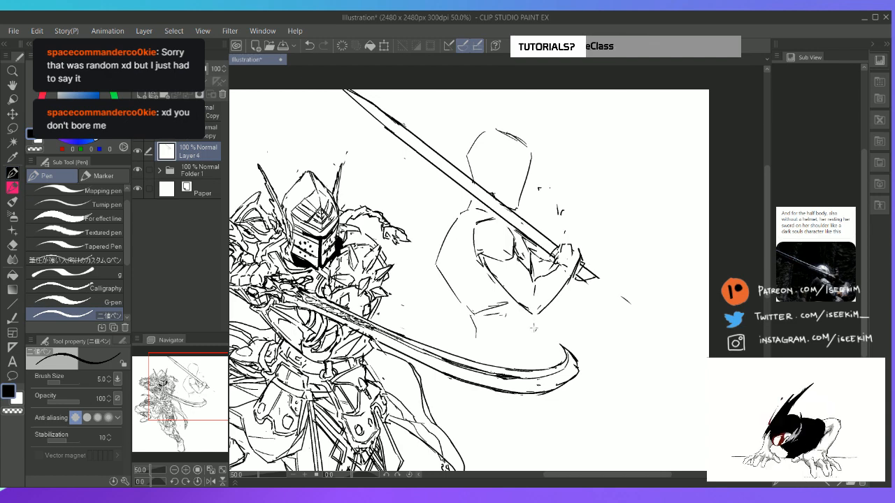
Sketch the waist line and the sides of the hips below the half-body figure's torso
left_click_drag(535, 322, 534, 342)
left_click_drag(478, 325, 509, 322)
mouse_move(499, 327)
left_mouse_down()
mouse_move(492, 335)
mouse_move(533, 363)
left_mouse_up()
key("e")
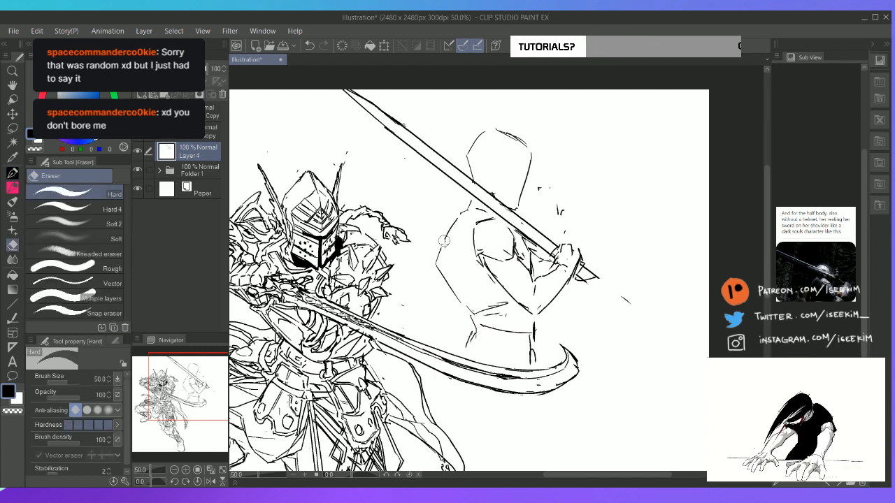
Erase the half-body figure's angular back contour and redraw it narrower and closer to the torso
key("p")
mouse_move(445, 242)
left_mouse_down()
mouse_move(450, 287)
mouse_move(455, 282)
mouse_move(478, 324)
left_mouse_up()
key("e")
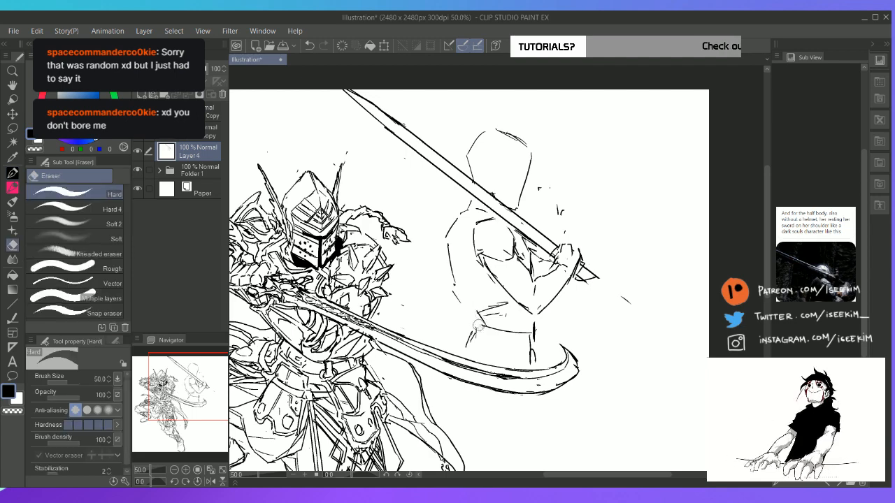
key("p")
left_click_drag(460, 291, 479, 322)
Rework the waist and hip lines, then add a second stroke along the outer back contour
mouse_move(479, 312)
left_mouse_down()
mouse_move(477, 343)
mouse_move(493, 331)
mouse_move(479, 332)
mouse_move(464, 350)
mouse_move(545, 335)
mouse_move(537, 363)
left_mouse_up()
key("e")
key("p")
key("e")
key("p")
key("e")
key("p")
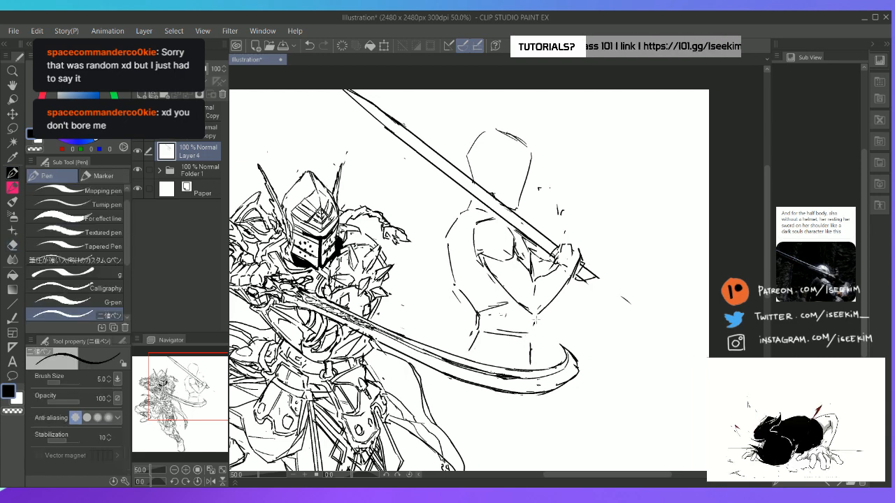
left_click_drag(535, 316, 540, 365)
left_click_drag(455, 214, 446, 274)
left_click_drag(458, 289, 459, 324)
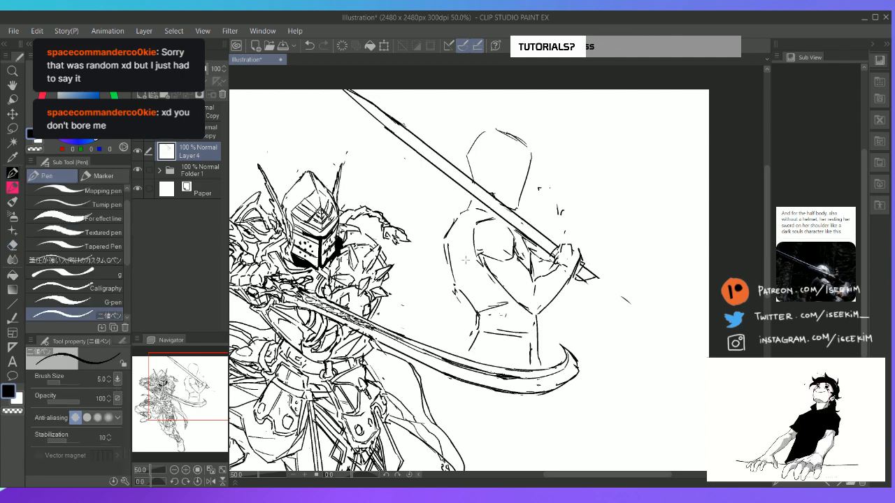
Move the half-body sketch layer slightly away from the full-body knight
key("ctrl+0")
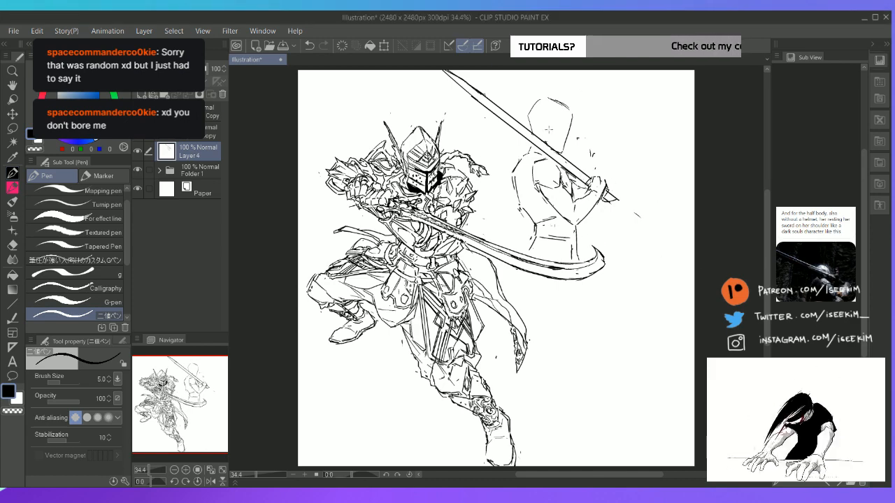
key("k")
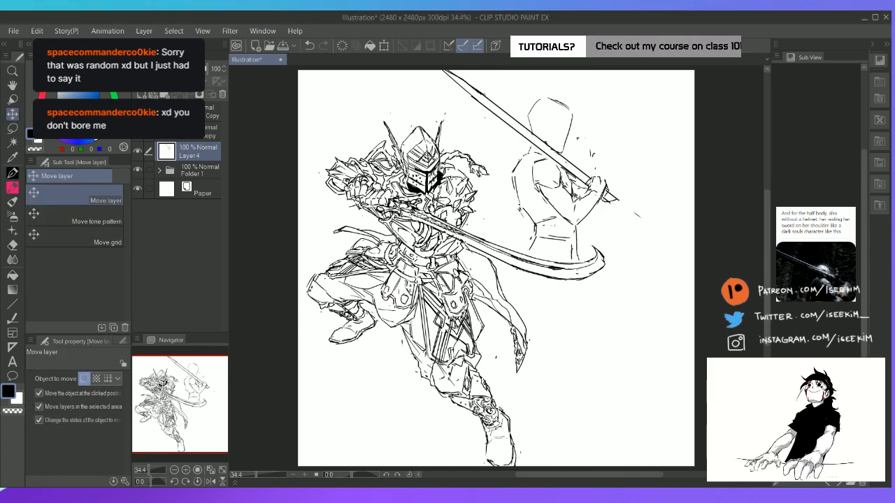
mouse_move(578, 197)
left_mouse_down()
mouse_move(565, 198)
mouse_move(581, 196)
left_mouse_up()
left_click_drag(600, 162, 605, 162)
key("p")
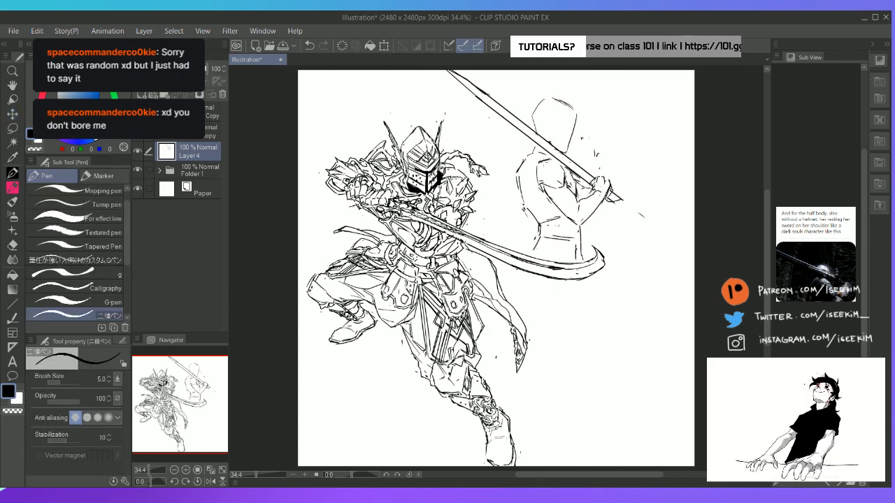
Strengthen the outer contour from the far shoulder down the back, erasing stray strokes along it
mouse_move(526, 158)
left_mouse_down()
mouse_move(513, 181)
mouse_move(524, 222)
mouse_move(535, 234)
mouse_move(529, 225)
mouse_move(537, 223)
mouse_move(530, 250)
left_mouse_up()
key("e")
key("p")
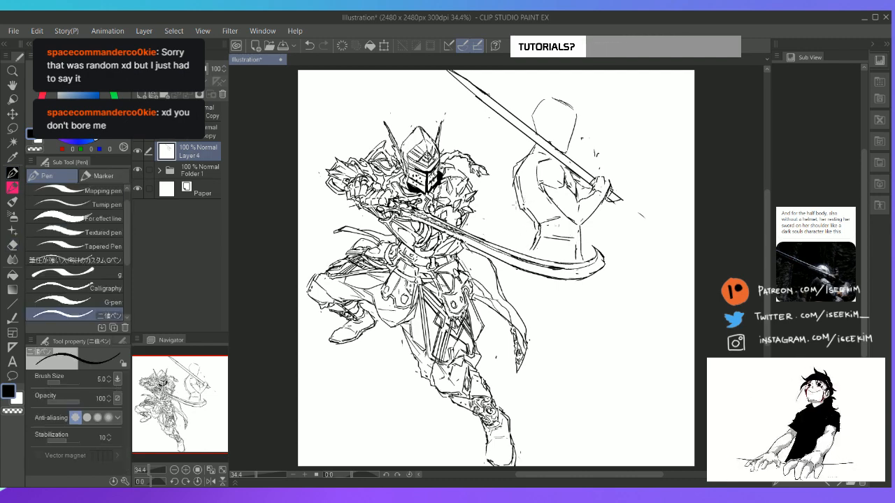
key("e")
mouse_move(519, 162)
left_mouse_down()
mouse_move(511, 177)
mouse_move(523, 245)
left_mouse_up()
key("p")
Clean up the lower back contour and extend its outer strokes down beside the waist
key("e")
key("p")
key("e")
left_click_drag(512, 197, 523, 240)
key("p")
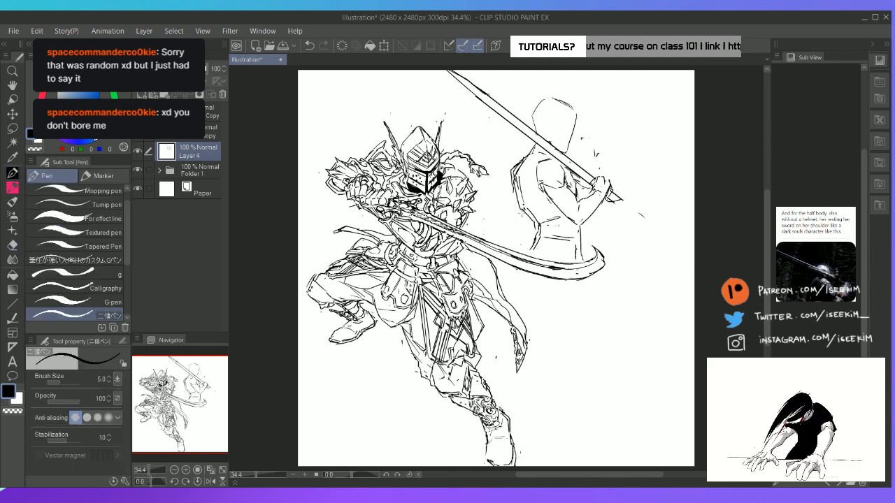
left_click_drag(514, 193, 523, 226)
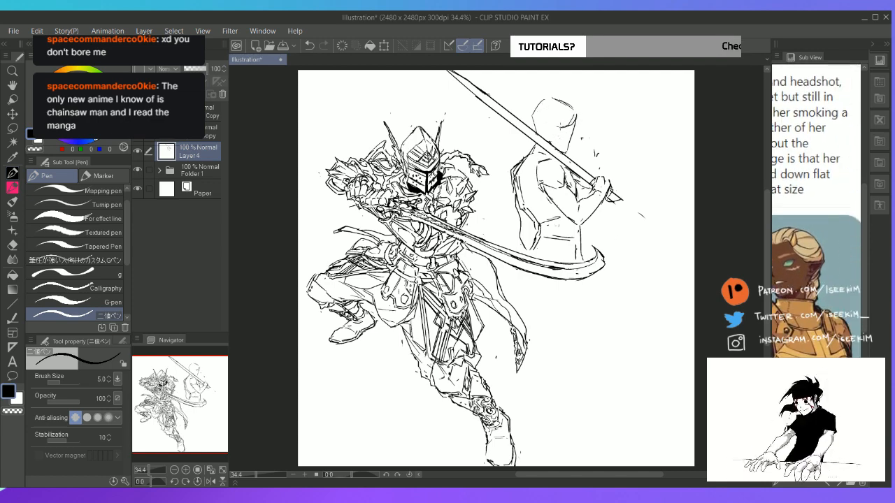
Erase the front of the blank head and sketch angular hairline, cheek and neck strokes above the blade
key("e")
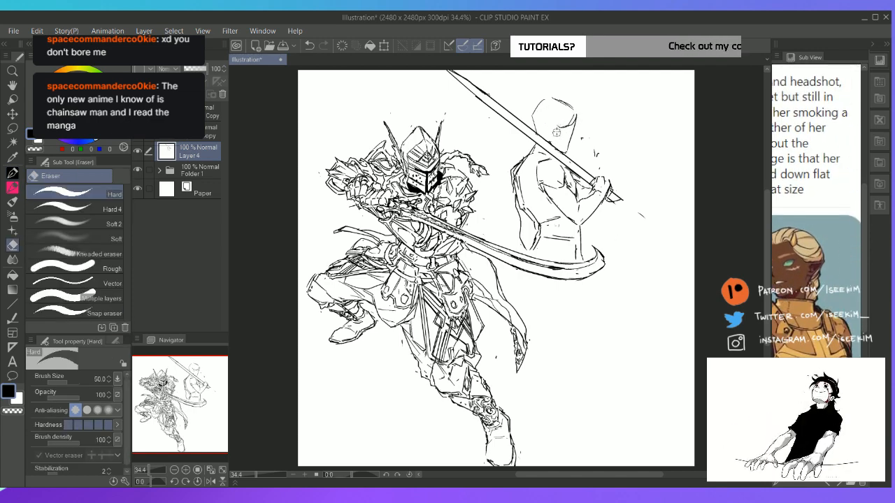
key("p")
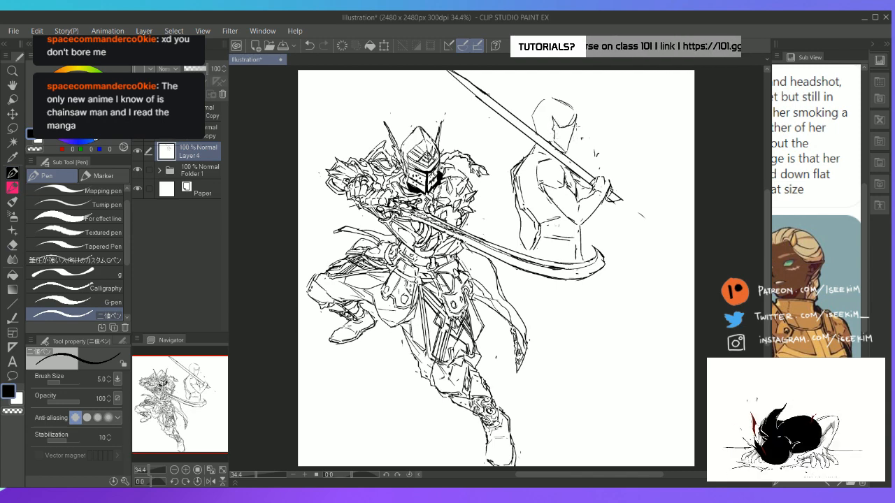
mouse_move(577, 120)
left_mouse_down()
mouse_move(567, 154)
mouse_move(574, 130)
mouse_move(511, 211)
left_mouse_up()
key("e")
key("p")
key("e")
key("p")
key("e")
key("p")
Erase the head's front edge and redraw the face's profile strokes, undoing the last unwanted change
scroll(583, 127, "up", 3)
key("space")
key("e")
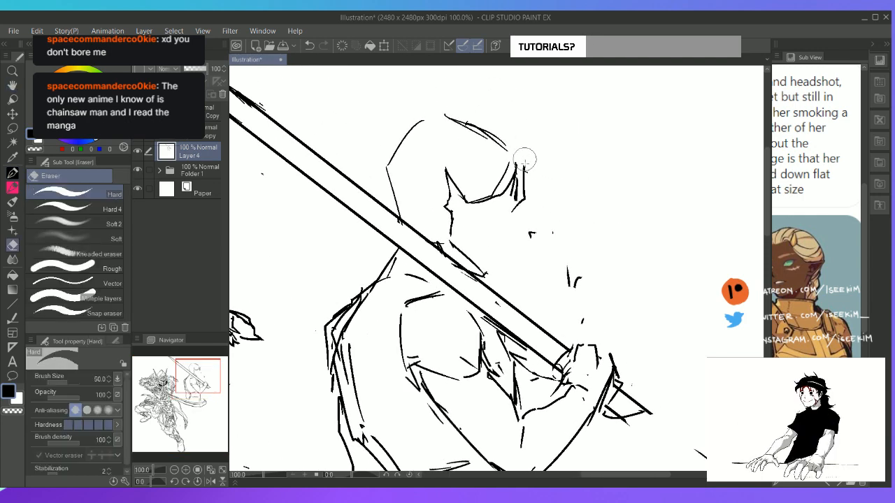
key("p")
left_click_drag(524, 158, 508, 240)
key("e")
key("p")
key("ctrl+z")
Erase and redraw the jaw and front of the neck down to the blade
key("e")
mouse_move(514, 228)
left_mouse_down()
mouse_move(490, 278)
mouse_move(480, 277)
left_mouse_up()
key("p")
key("e")
mouse_move(507, 229)
left_mouse_down()
mouse_move(516, 244)
mouse_move(492, 281)
left_mouse_up()
key("p")
Retrace the back of the head and neck, then sketch a curved shape over the far shoulder behind the blade
left_click_drag(435, 115, 408, 137)
mouse_move(397, 155)
left_mouse_down()
mouse_move(404, 215)
mouse_move(386, 211)
mouse_move(429, 231)
mouse_move(421, 235)
left_mouse_up()
left_click_drag(405, 255, 380, 275)
mouse_move(382, 270)
left_mouse_down()
mouse_move(301, 246)
mouse_move(334, 224)
mouse_move(381, 238)
left_mouse_up()
mouse_move(399, 264)
left_mouse_down()
mouse_move(369, 272)
mouse_move(297, 264)
mouse_move(280, 274)
mouse_move(294, 279)
mouse_move(290, 317)
left_mouse_up()
mouse_move(290, 317)
left_mouse_down()
mouse_move(306, 305)
mouse_move(299, 317)
left_mouse_up()
key("ctrl+0")
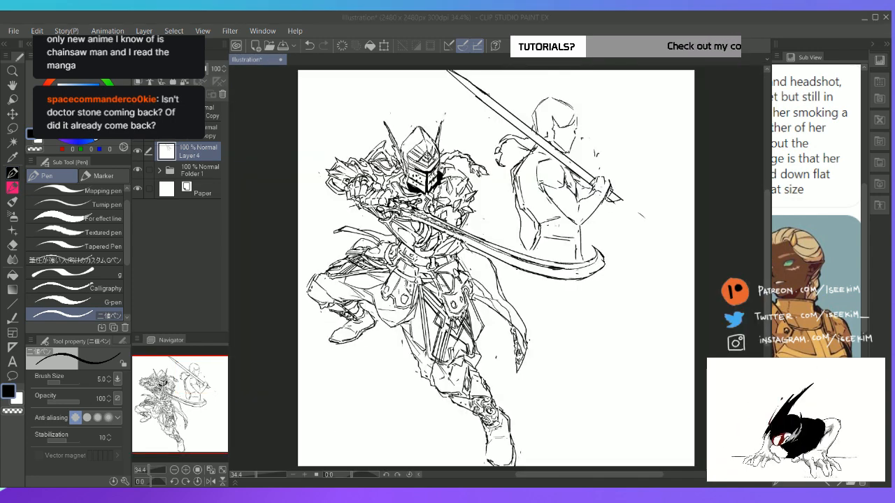
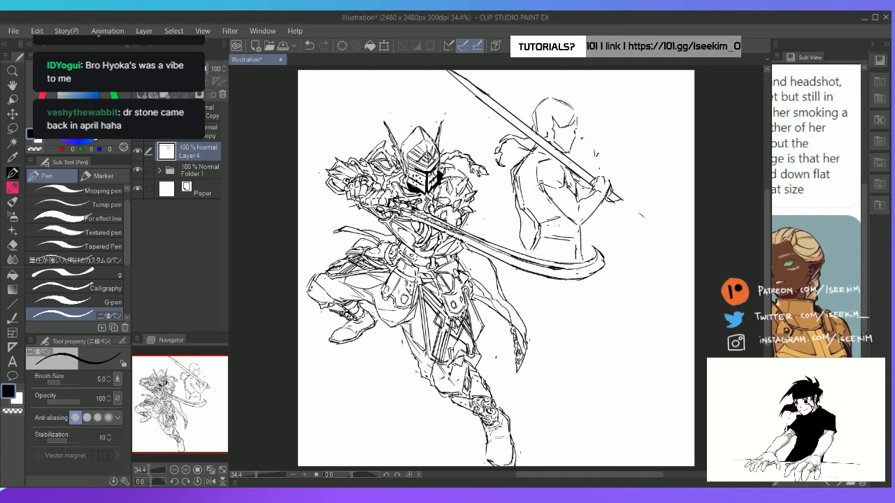
Sketch the hair contour around the second figure's head, from the back over the crown to a tuft above the forehead
scroll(540, 186, "up", 3)
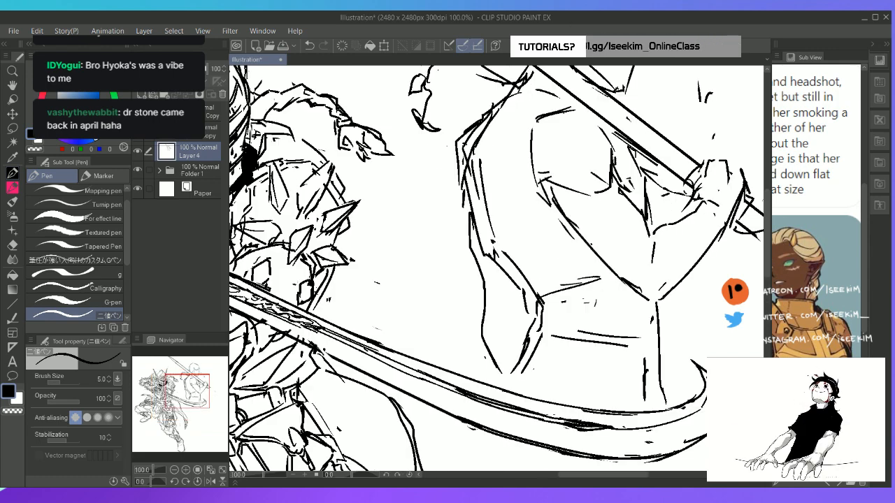
key("space")
left_click_drag(560, 161, 450, 319)
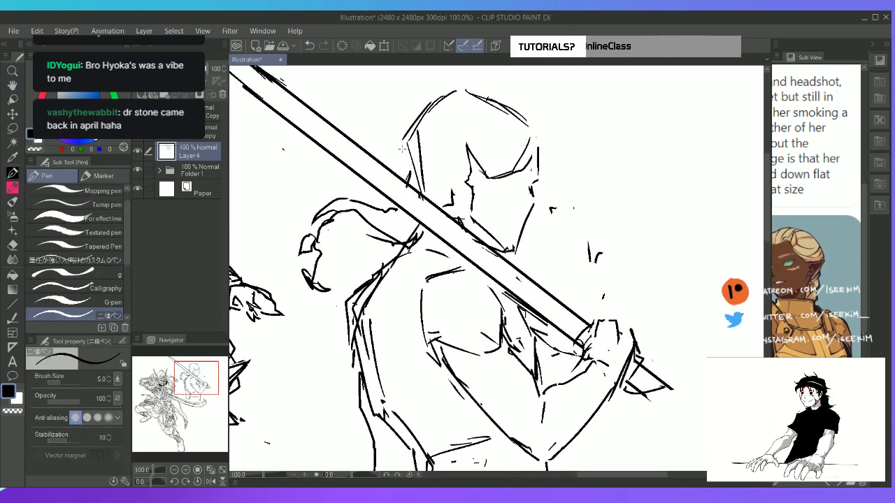
left_click_drag(403, 147, 399, 165)
left_click_drag(446, 93, 462, 86)
left_click_drag(462, 86, 540, 123)
mouse_move(544, 129)
left_mouse_down()
mouse_move(538, 157)
mouse_move(515, 174)
mouse_move(553, 124)
mouse_move(552, 150)
mouse_move(541, 156)
left_mouse_up()
key("ctrl+0")
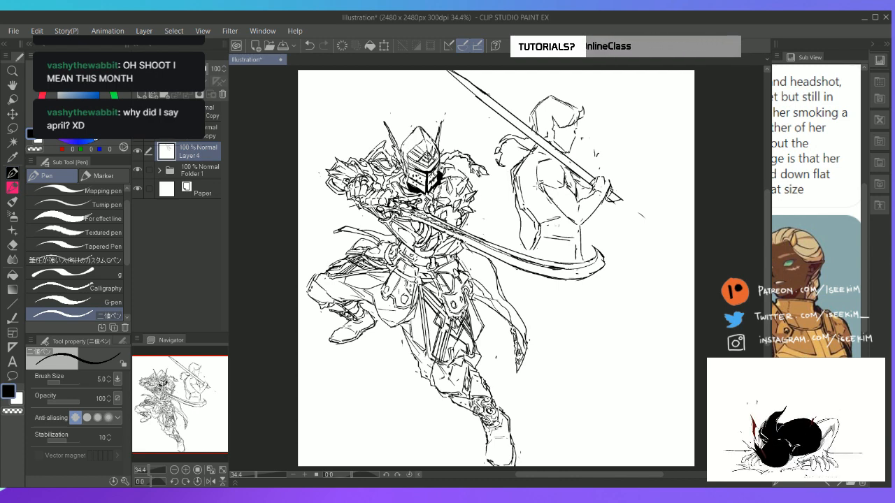
Redraw the second figure's lower back contour and erase the old elbow and waist construction lines
key("Tab")
scroll(536, 188, "up", 2)
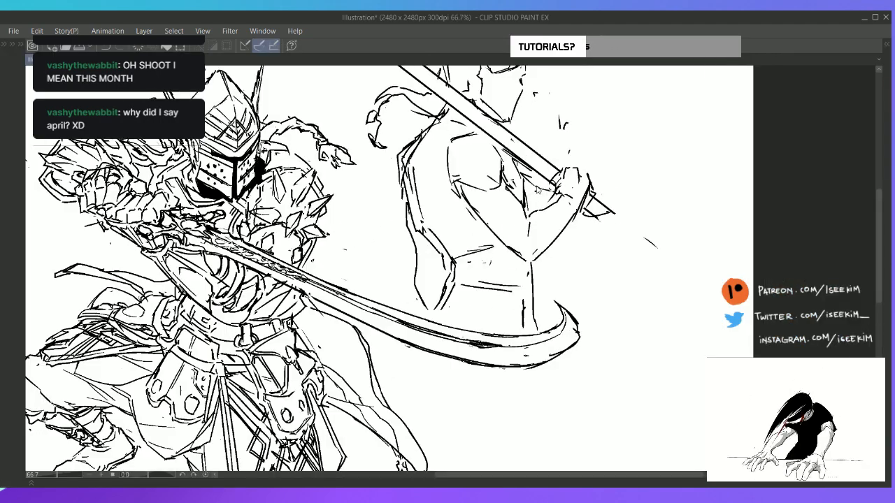
left_click_drag(433, 160, 395, 192)
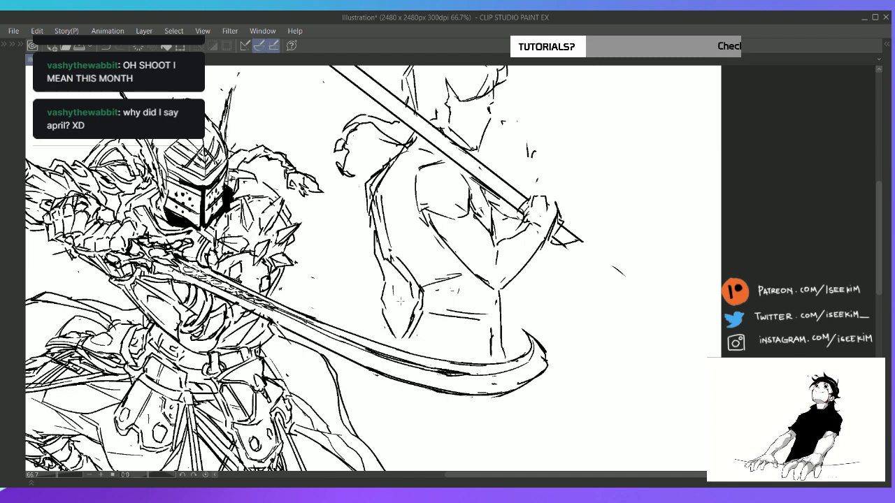
mouse_move(387, 312)
left_mouse_down()
mouse_move(380, 310)
mouse_move(389, 329)
left_mouse_up()
left_click_drag(382, 282, 399, 336)
mouse_move(387, 301)
left_mouse_down()
mouse_move(386, 284)
mouse_move(383, 305)
mouse_move(399, 335)
mouse_move(398, 294)
mouse_move(403, 338)
mouse_move(394, 338)
mouse_move(403, 337)
left_mouse_up()
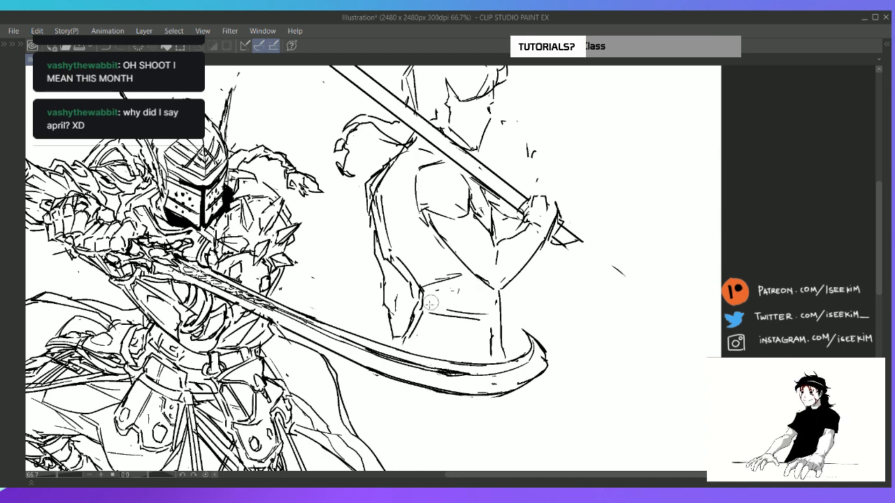
mouse_move(428, 301)
left_mouse_down()
mouse_move(418, 333)
mouse_move(439, 305)
mouse_move(464, 300)
mouse_move(407, 280)
mouse_move(412, 294)
mouse_move(393, 280)
mouse_move(385, 198)
mouse_move(386, 244)
mouse_move(379, 208)
mouse_move(431, 317)
left_mouse_up()
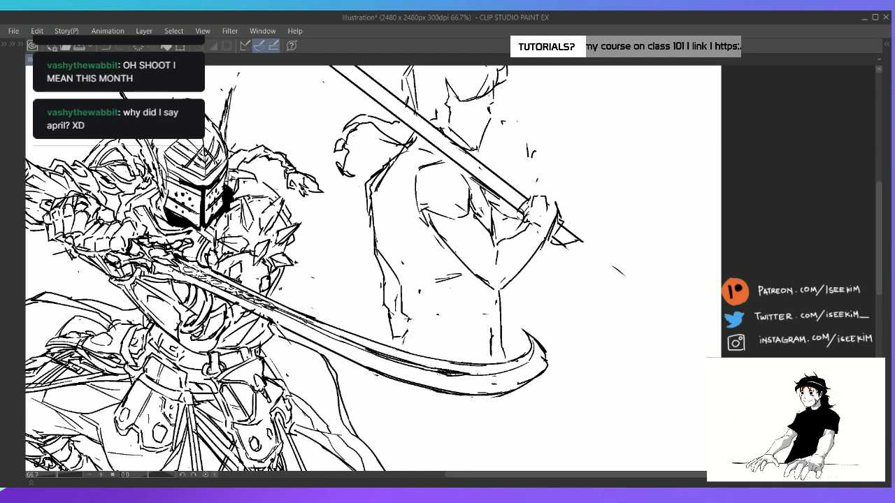
Sketch the curved waistband across the bottom of the second figure's torso, erasing and reworking its lines
left_click_drag(404, 337, 433, 336)
key("e")
mouse_move(421, 334)
left_mouse_down()
mouse_move(466, 349)
mouse_move(491, 339)
left_mouse_up()
key("p")
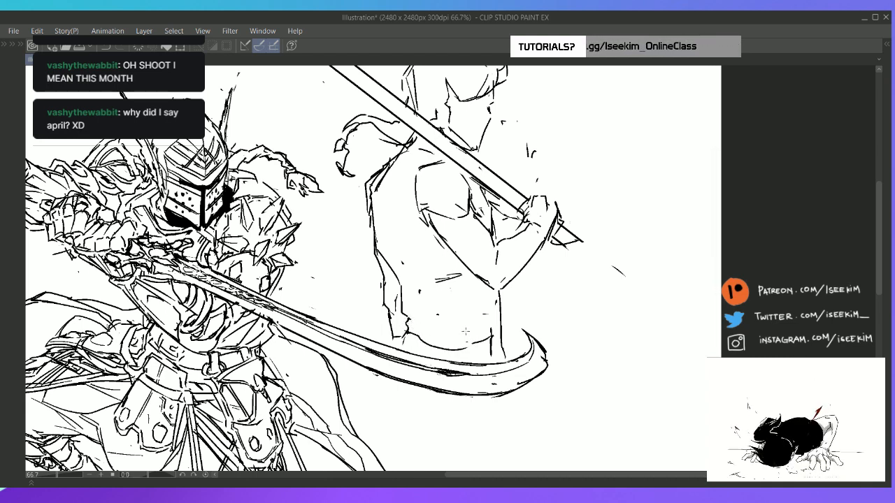
key("e")
mouse_move(430, 346)
left_mouse_down()
mouse_move(469, 349)
mouse_move(449, 344)
mouse_move(476, 338)
left_mouse_up()
key("p")
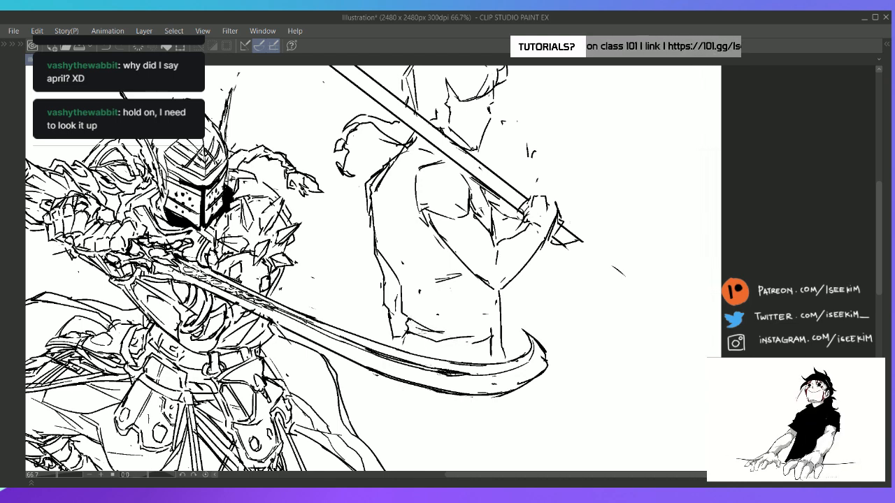
Draw the draped cloth edge around the second figure's shoulder and upper back, with fold lines down the back
left_click_drag(411, 293, 430, 254)
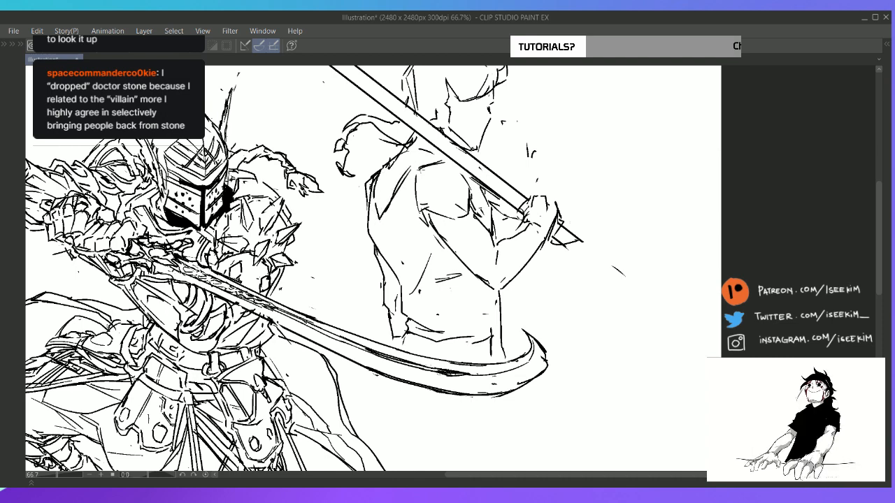
left_click_drag(373, 204, 385, 211)
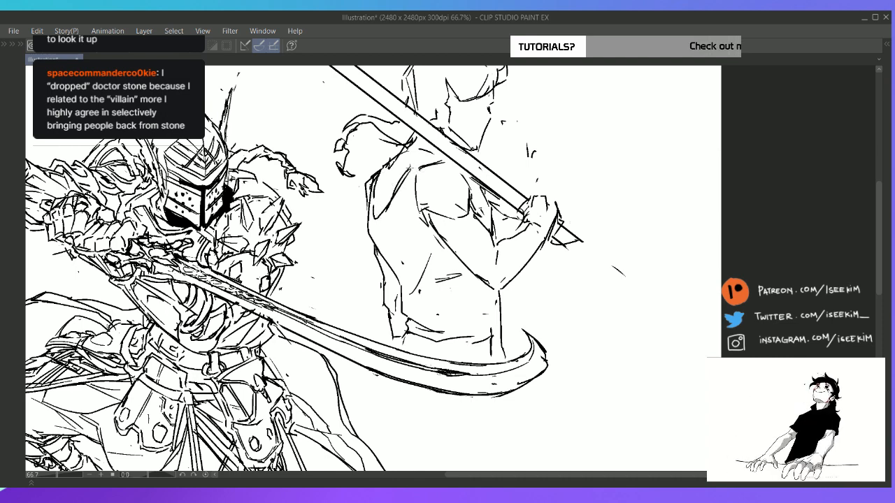
left_click_drag(409, 172, 434, 159)
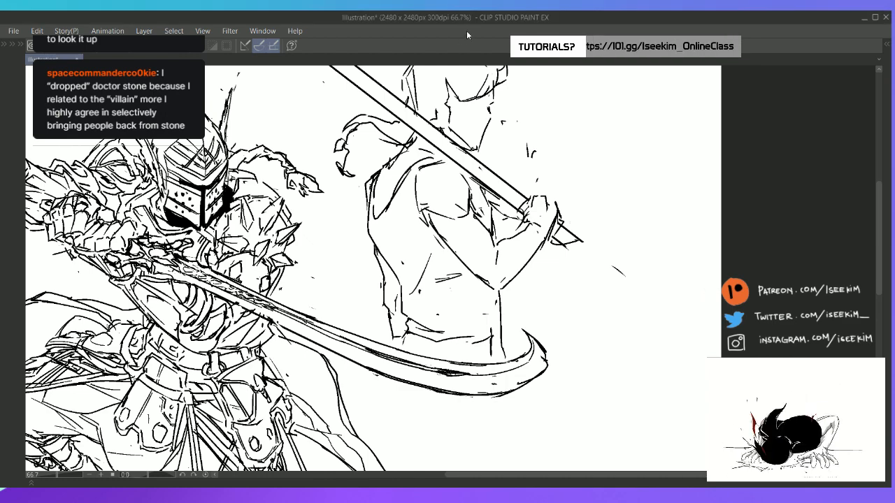
left_click_drag(390, 151, 341, 202)
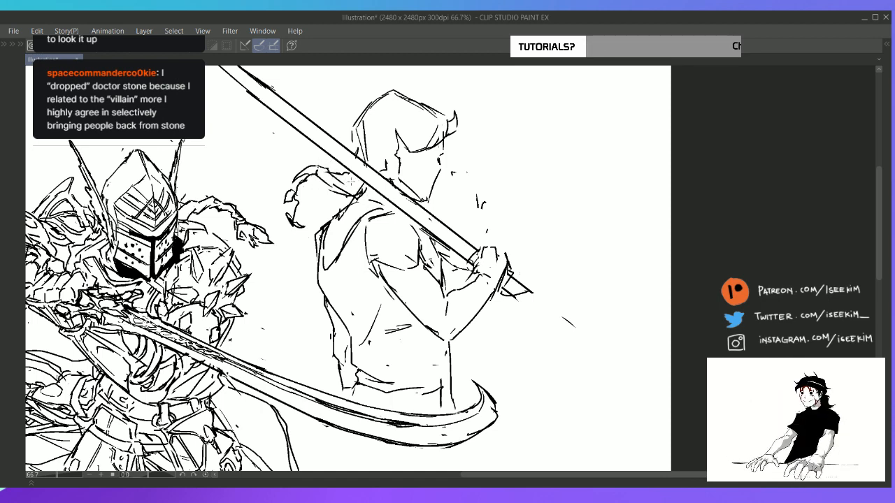
left_click_drag(427, 211, 389, 177)
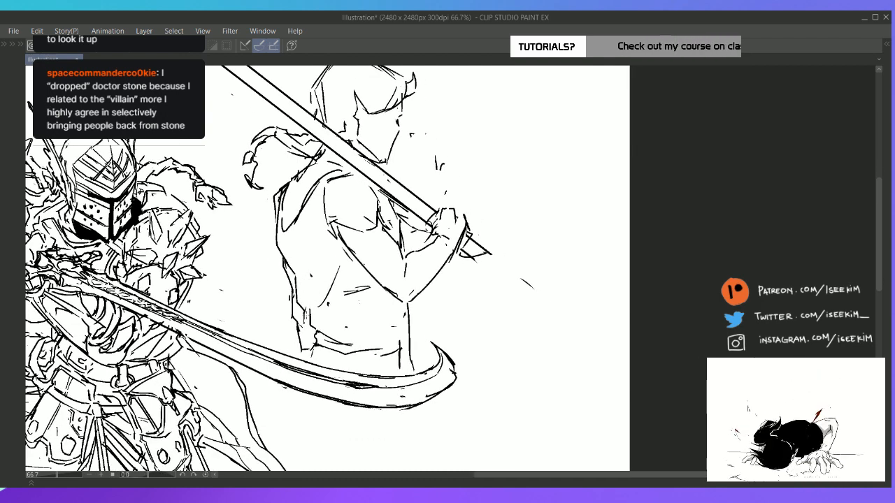
mouse_move(292, 274)
left_mouse_down()
mouse_move(312, 328)
mouse_move(330, 333)
left_mouse_up()
mouse_move(299, 284)
left_mouse_down()
mouse_move(315, 263)
mouse_move(314, 207)
mouse_move(323, 273)
left_mouse_up()
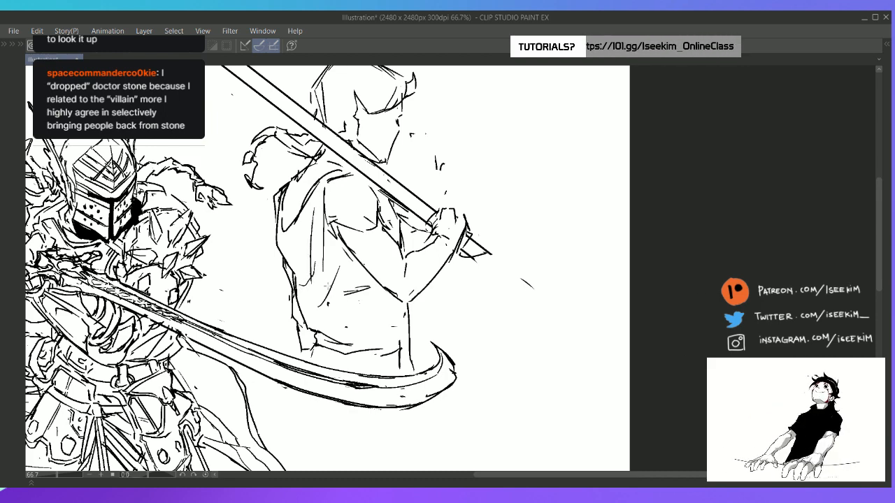
Show the reference images beside the canvas and sketch long garment lines from the second figure's armpit to the waist
left_click(888, 45)
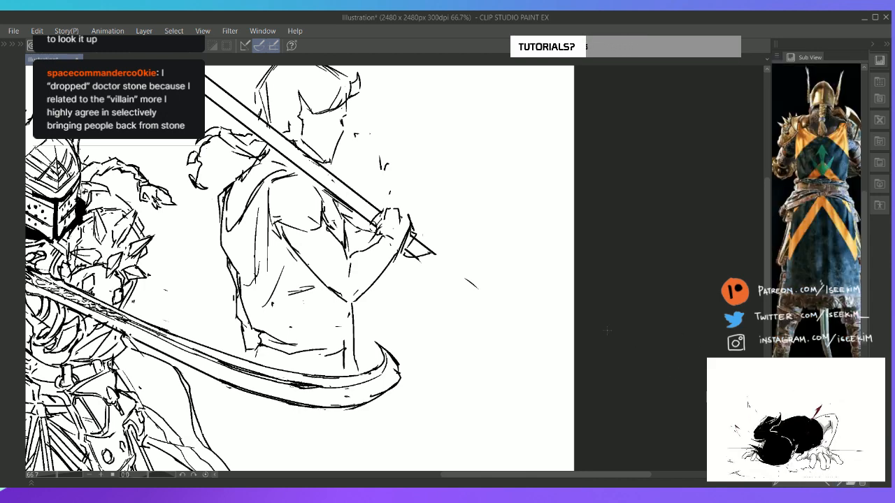
left_click_drag(269, 208, 268, 285)
mouse_move(279, 287)
left_mouse_down()
mouse_move(289, 313)
mouse_move(320, 344)
mouse_move(331, 341)
left_mouse_up()
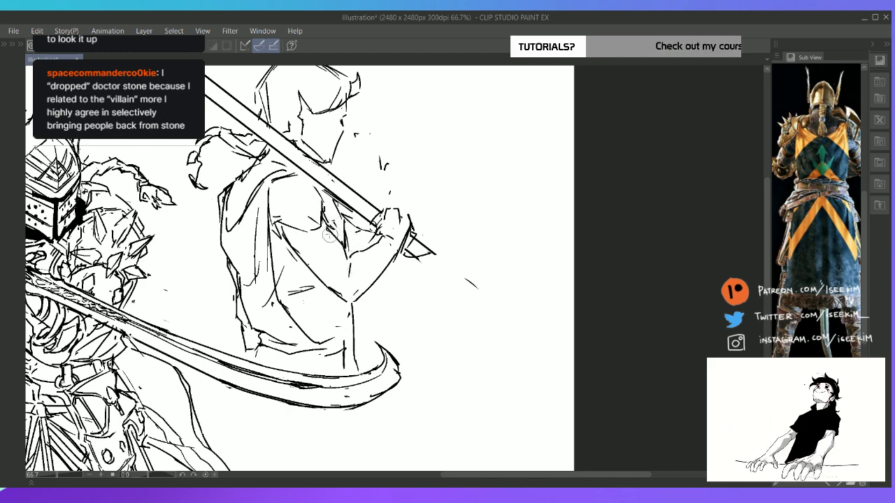
Sketch the second figure's shoulder armor with its jagged lower plates over the upper arm, following the armored warrior reference
left_click_drag(811, 172, 795, 187)
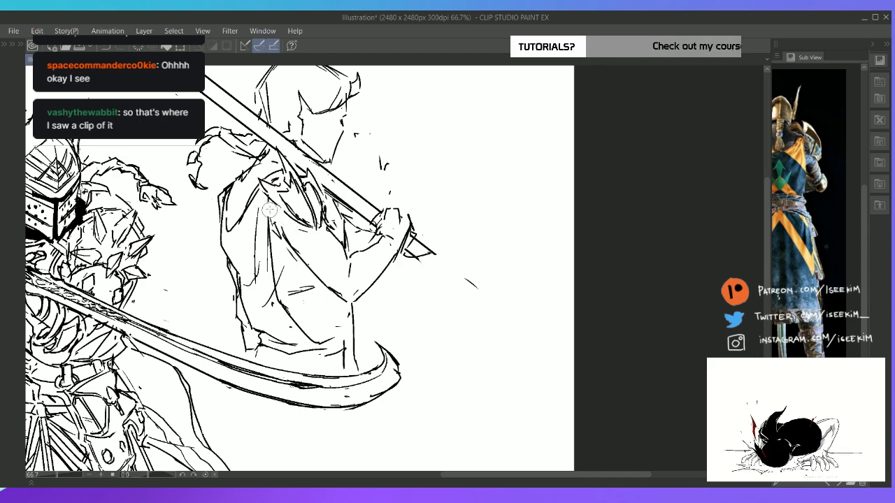
left_click_drag(268, 199, 284, 242)
key("e")
key("p")
key("ctrl+z")
left_click_drag(267, 205, 286, 234)
key("ctrl+z")
key("ctrl+z")
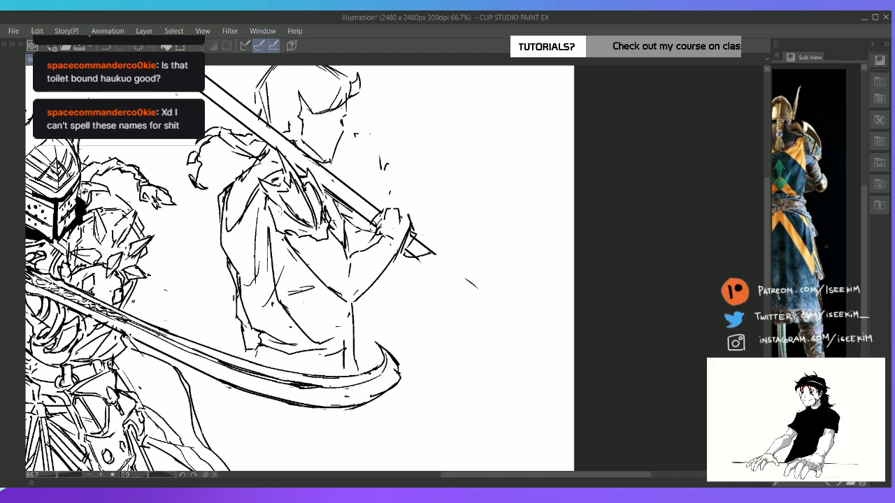
mouse_move(272, 205)
left_mouse_down()
mouse_move(276, 218)
mouse_move(294, 223)
mouse_move(286, 234)
mouse_move(320, 240)
left_mouse_up()
mouse_move(319, 239)
left_mouse_down()
mouse_move(329, 239)
mouse_move(302, 264)
left_mouse_up()
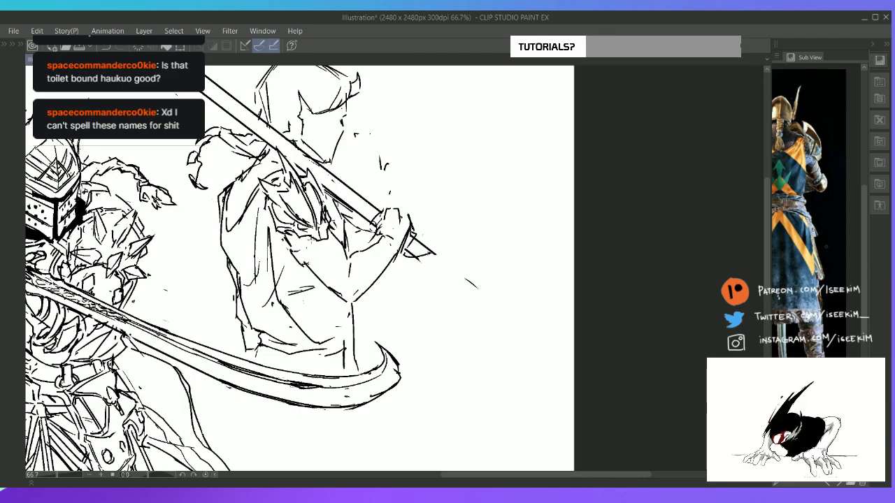
mouse_move(309, 241)
left_mouse_down()
mouse_move(349, 279)
mouse_move(469, 250)
mouse_move(361, 262)
left_mouse_up()
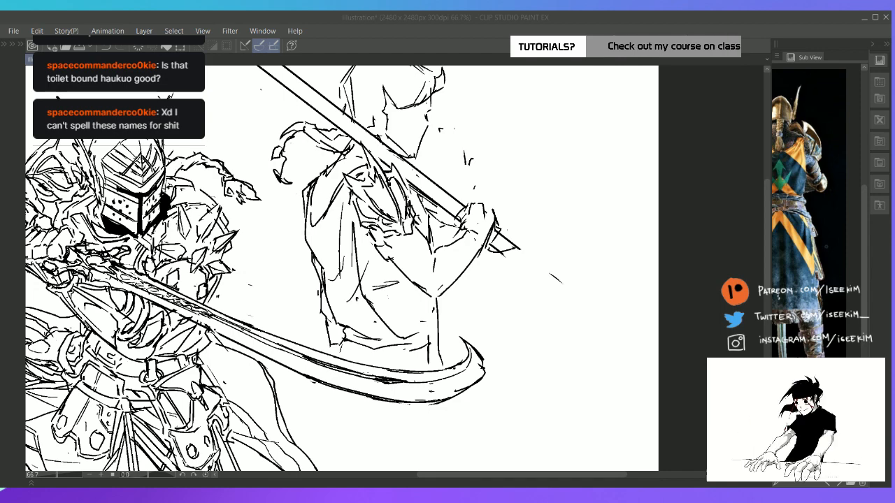
Draw the elbow guard, forearm armor and gloved hand on the second figure's sword-holding arm
left_click(512, 20)
mouse_move(462, 207)
left_mouse_down()
mouse_move(514, 229)
mouse_move(500, 222)
mouse_move(522, 262)
mouse_move(505, 276)
left_mouse_up()
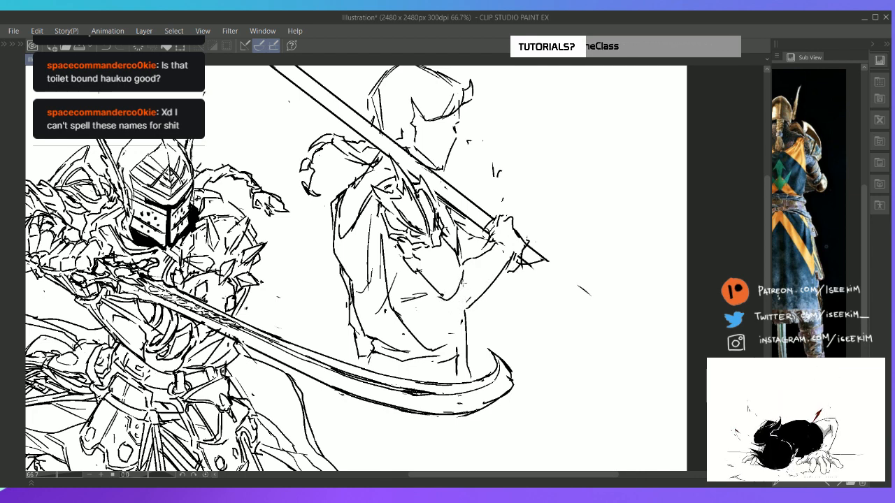
mouse_move(483, 294)
left_mouse_down()
mouse_move(475, 316)
mouse_move(443, 308)
mouse_move(477, 307)
mouse_move(482, 293)
mouse_move(464, 284)
mouse_move(469, 269)
mouse_move(481, 296)
mouse_move(473, 316)
left_mouse_up()
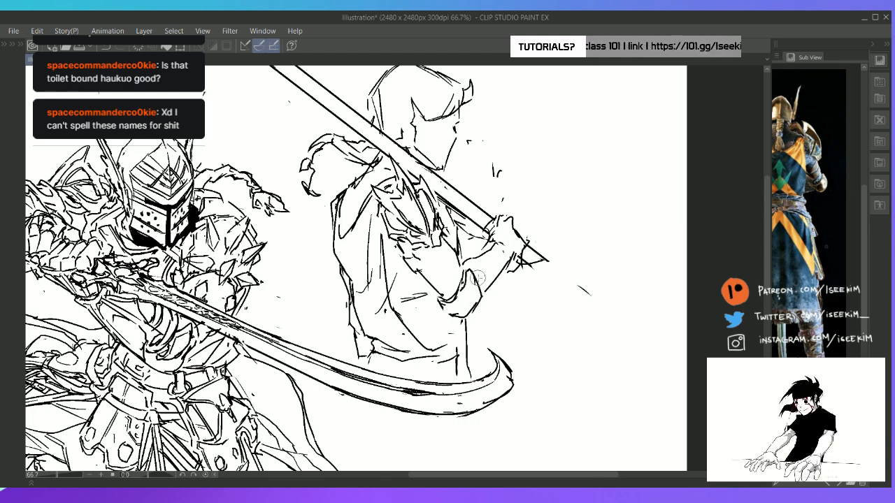
left_click_drag(485, 291, 473, 316)
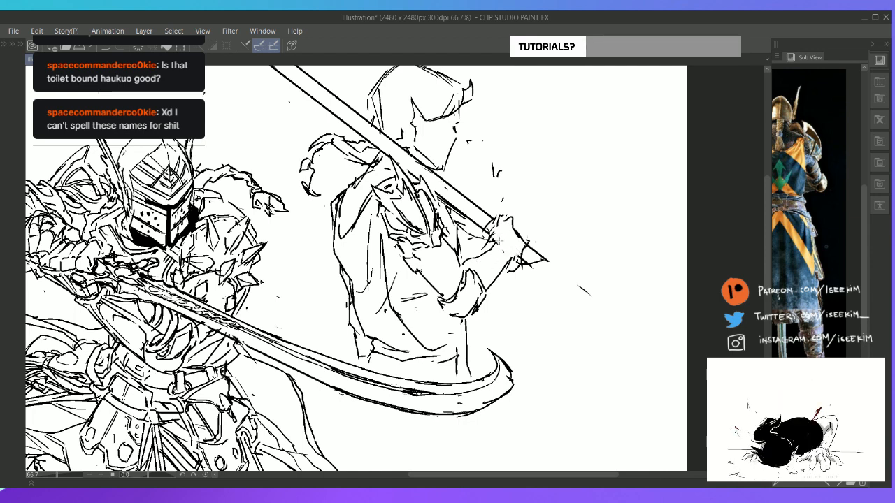
left_click_drag(498, 242, 515, 256)
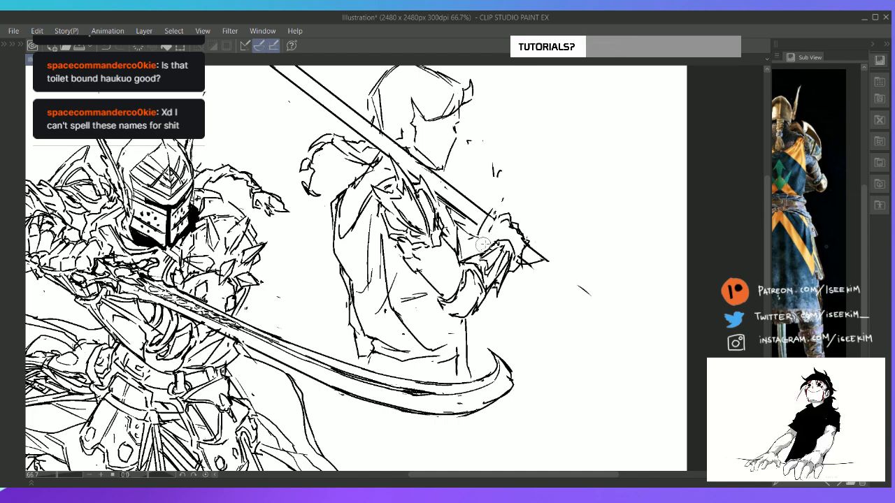
left_click_drag(510, 221, 514, 246)
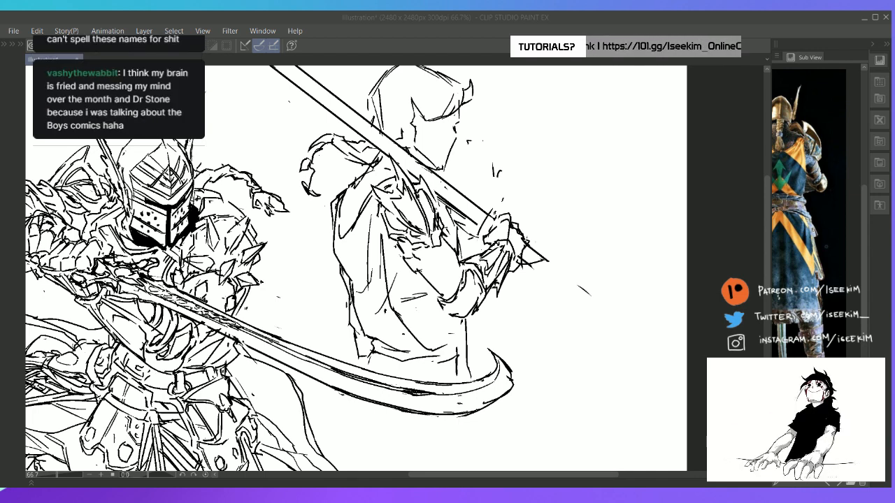
left_click(470, 306)
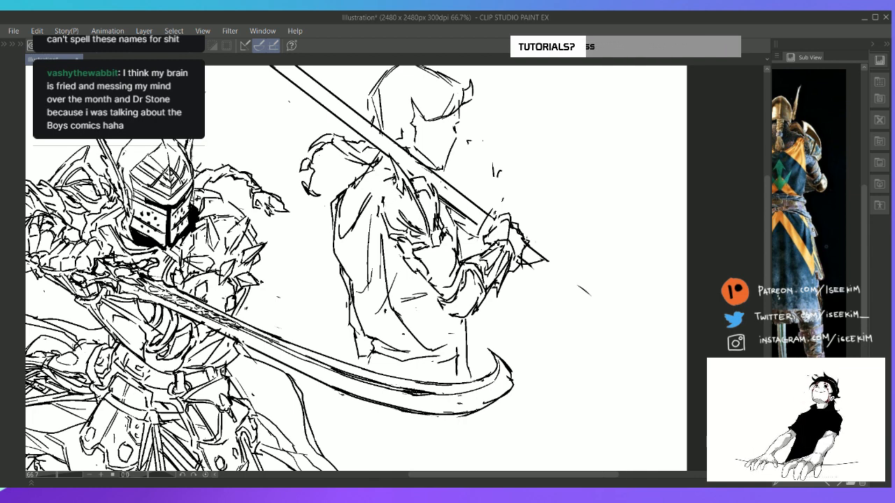
Refine the edge behind the shoulder armor and add cloth folds along the second figure's shoulder and back
left_click_drag(396, 179, 388, 229)
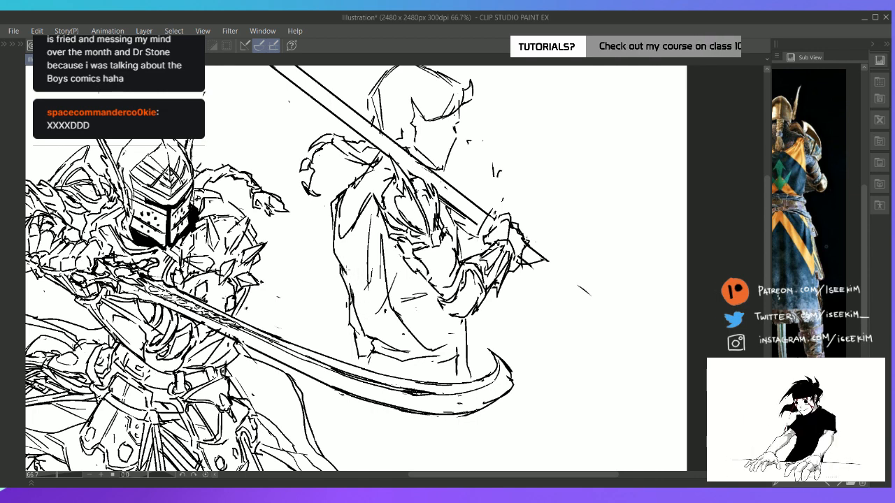
left_click_drag(338, 266, 354, 327)
mouse_move(337, 267)
left_mouse_down()
mouse_move(343, 284)
mouse_move(367, 214)
mouse_move(359, 253)
left_mouse_up()
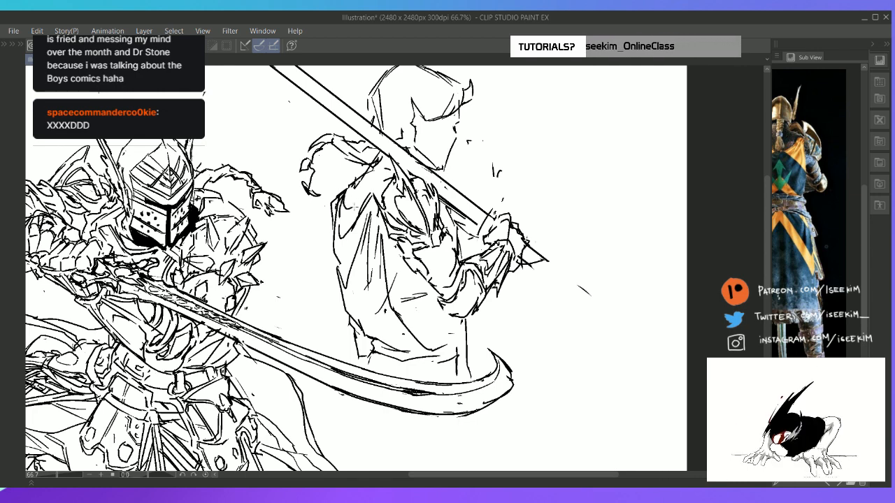
left_click_drag(339, 227, 358, 211)
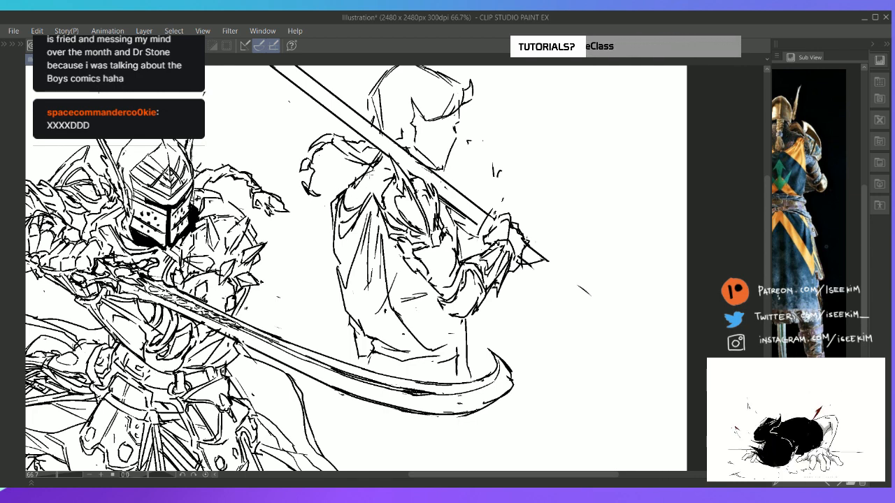
left_click_drag(373, 169, 348, 212)
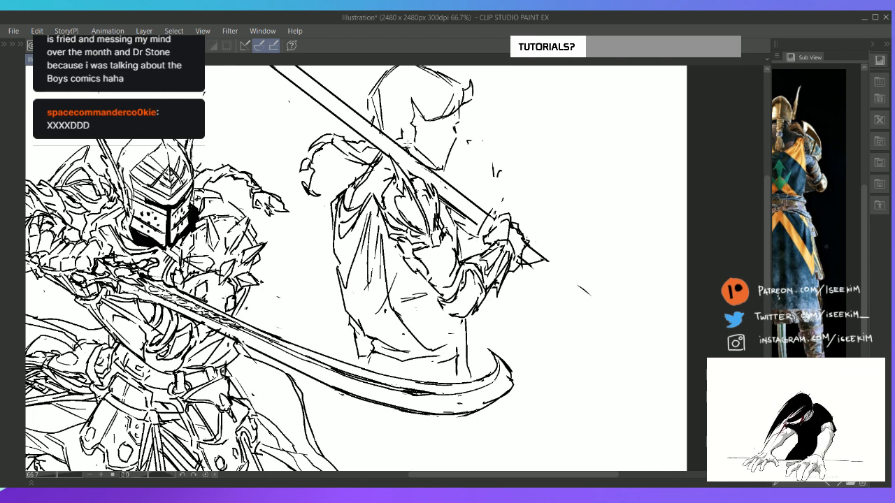
left_click_drag(386, 162, 378, 194)
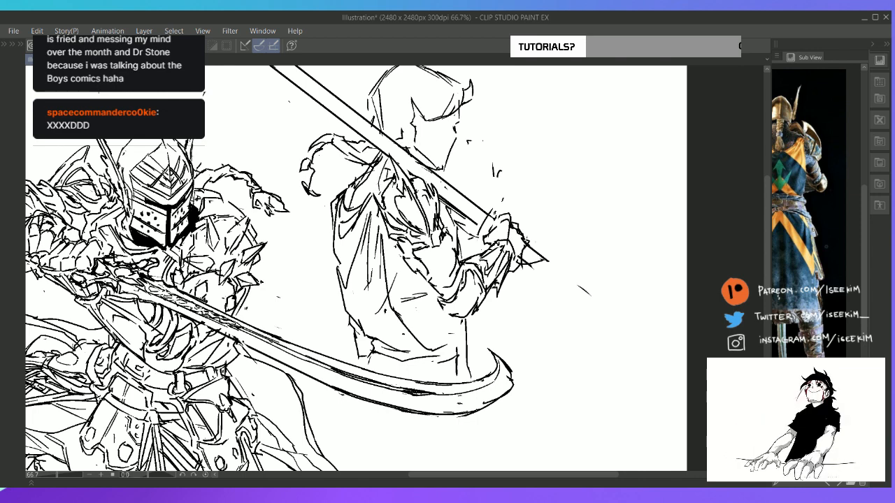
Add garment lines beneath the second figure's raised arm and extend the torso contours below the waist
mouse_move(389, 287)
left_mouse_down()
mouse_move(424, 281)
mouse_move(425, 295)
left_mouse_up()
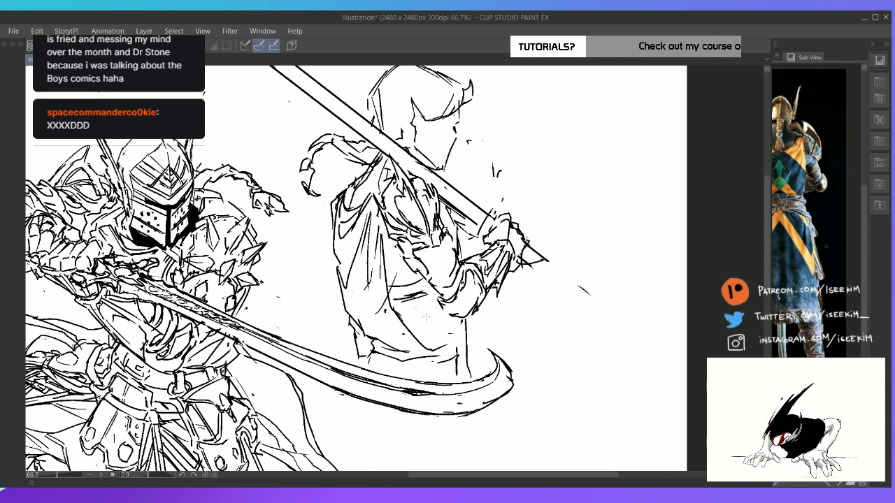
mouse_move(408, 258)
left_mouse_down()
mouse_move(406, 280)
mouse_move(441, 309)
mouse_move(466, 356)
mouse_move(372, 367)
mouse_move(414, 367)
left_mouse_up()
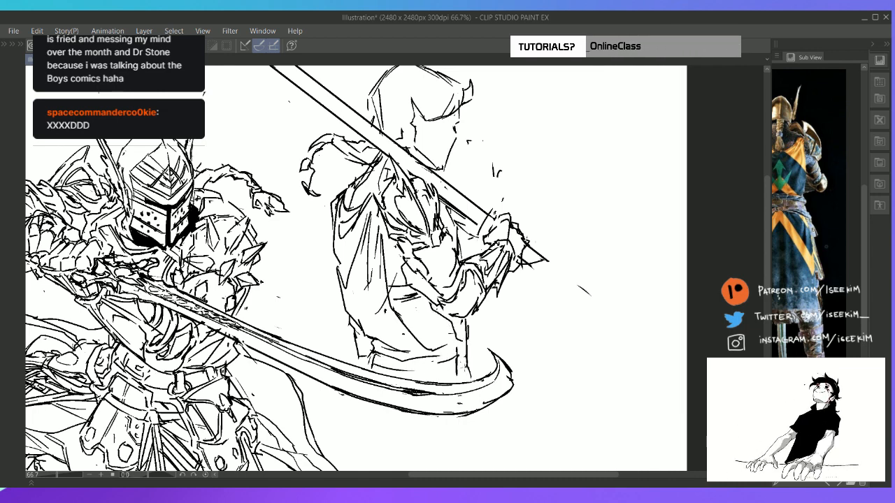
key("ctrl+0")
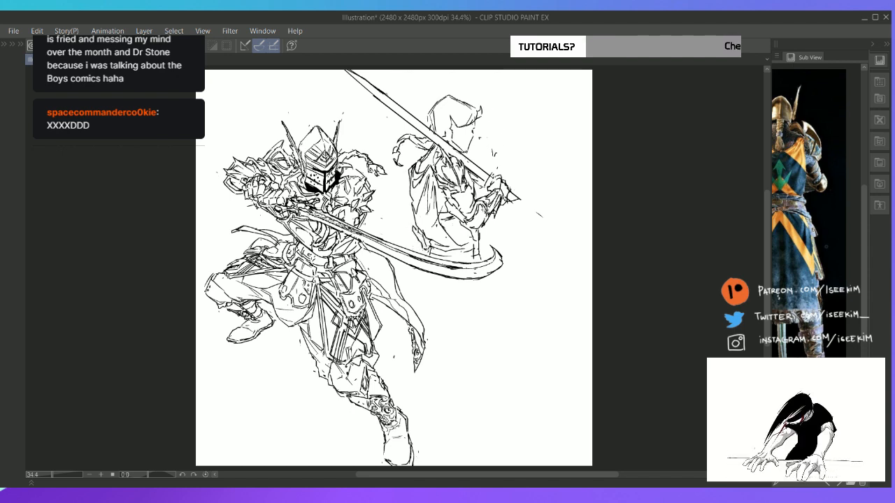
Erase the second figure's straight face contour and redraw the profile from the brow through the nose to the upper lip
scroll(495, 128, "up", 3)
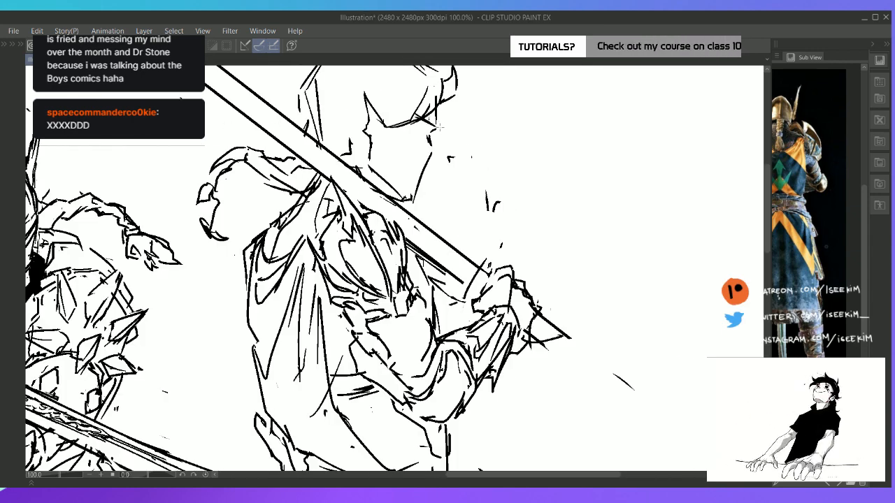
mouse_move(443, 100)
left_mouse_down()
mouse_move(440, 161)
mouse_move(425, 160)
mouse_move(412, 201)
left_mouse_up()
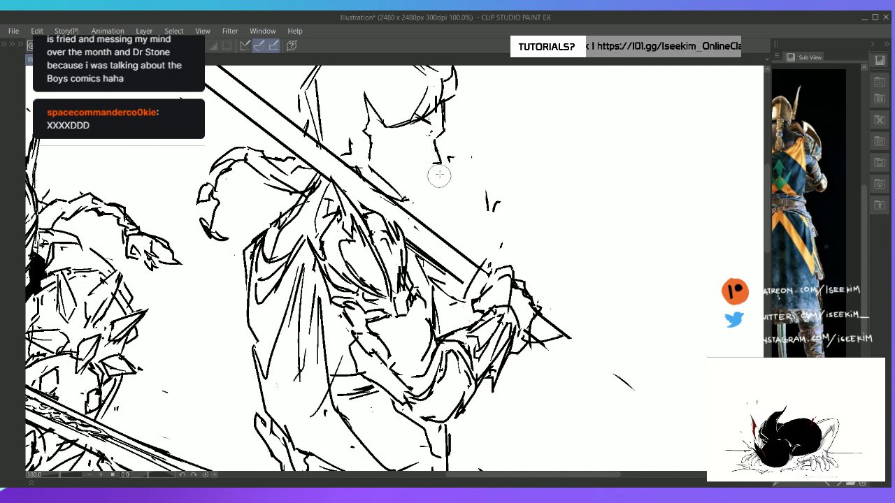
left_click_drag(431, 164, 421, 194)
key("ctrl+0")
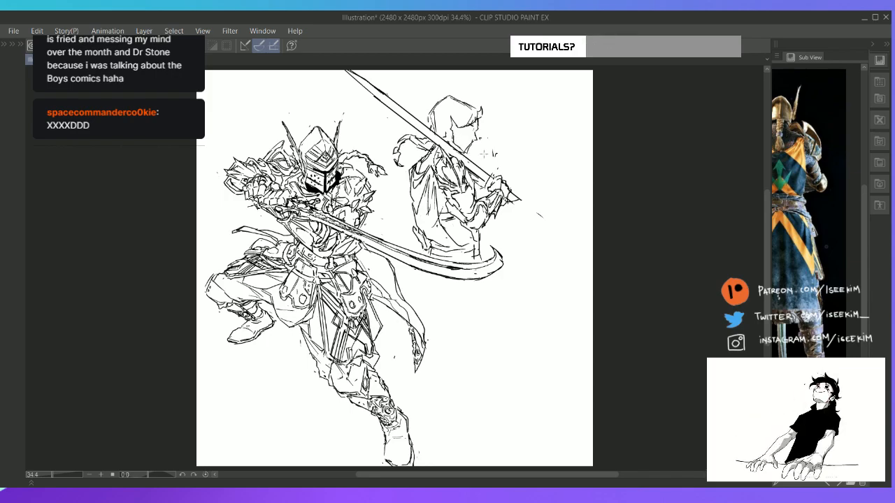
scroll(484, 154, "up", 3)
left_click_drag(442, 186, 462, 276)
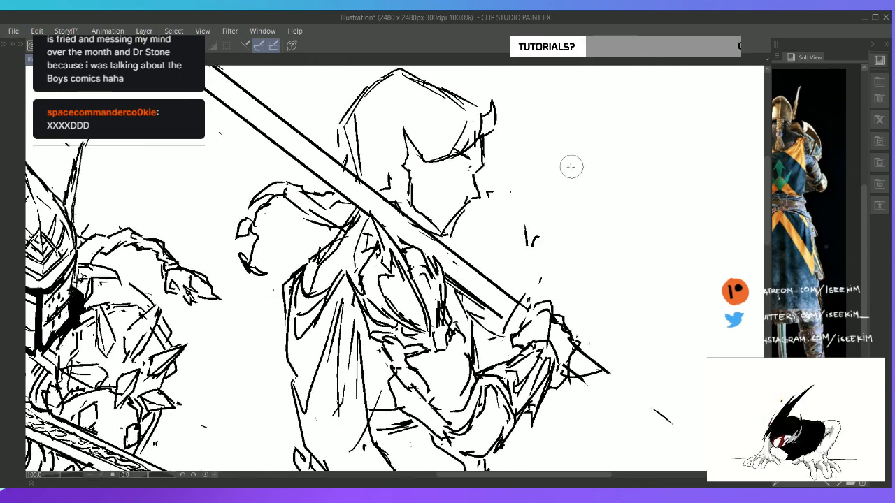
left_click_drag(572, 166, 521, 108)
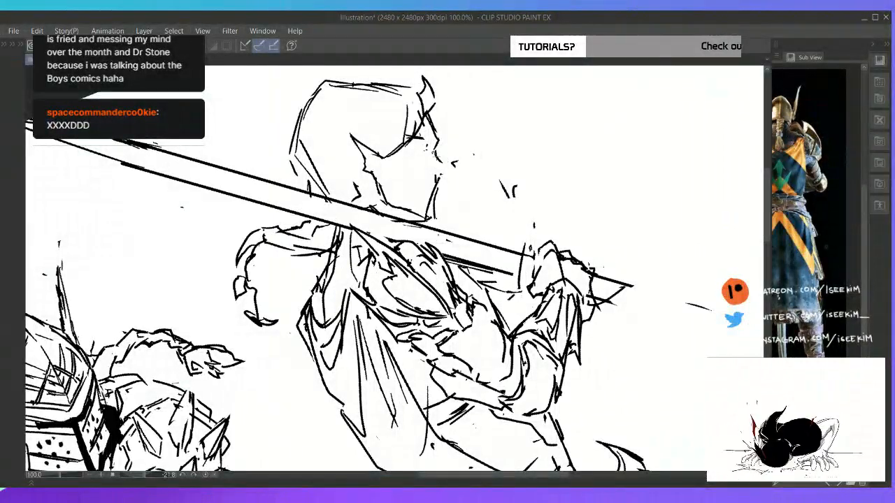
mouse_move(435, 149)
left_mouse_down()
mouse_move(448, 170)
mouse_move(430, 201)
left_mouse_up()
key("e")
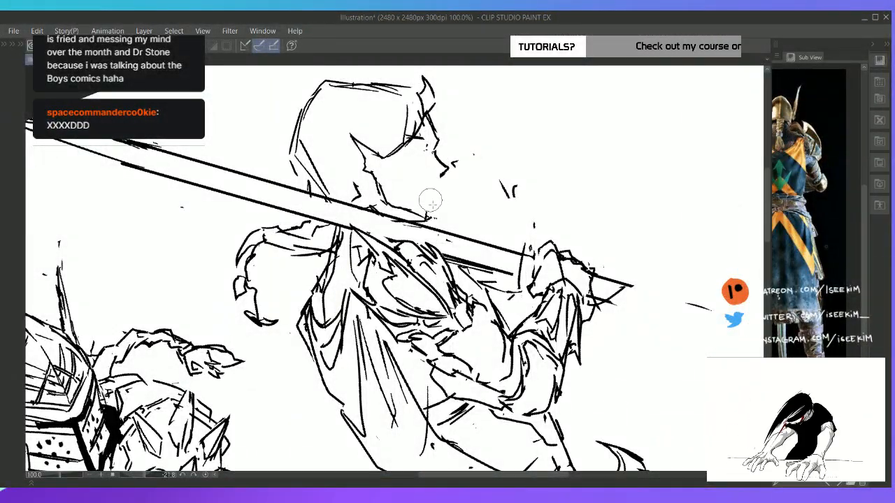
key("p")
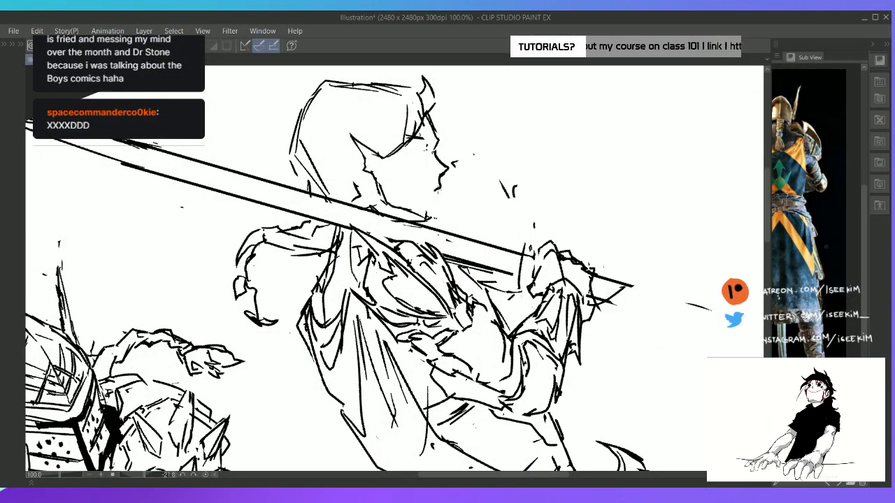
Draw the second figure's lips, chin and jaw, and rework the pointed hair lock in front of the ear
left_click_drag(439, 201, 439, 211)
key("ctrl+z")
key("ctrl+z")
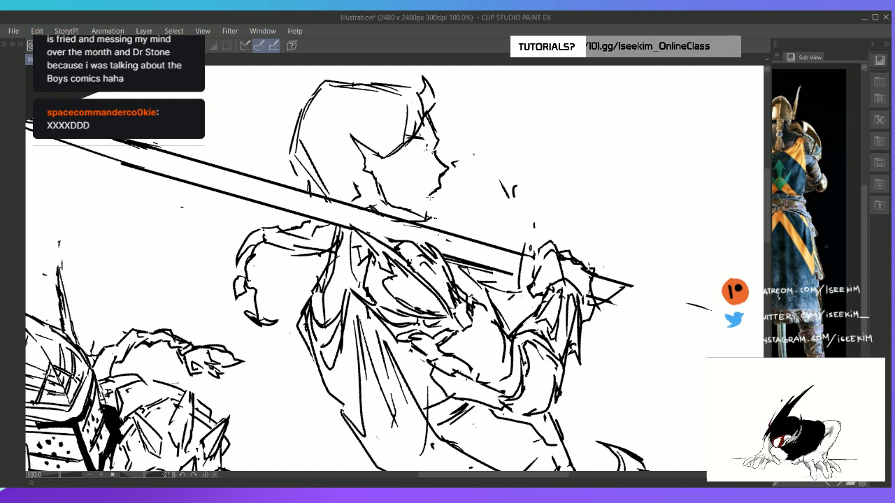
mouse_move(439, 208)
left_mouse_down()
mouse_move(425, 221)
mouse_move(418, 210)
left_mouse_up()
key("e")
mouse_move(364, 152)
left_mouse_down()
mouse_move(390, 208)
mouse_move(436, 218)
left_mouse_up()
key("p")
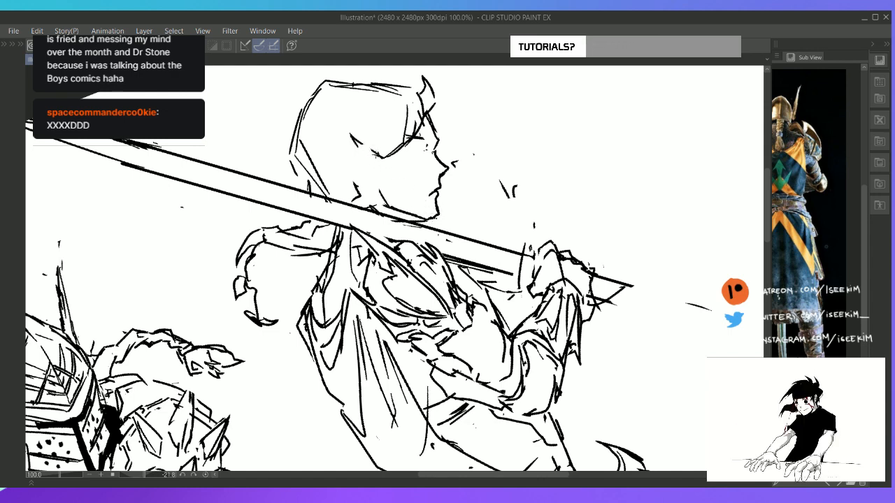
mouse_move(378, 156)
left_mouse_down()
mouse_move(342, 132)
mouse_move(379, 180)
mouse_move(368, 194)
left_mouse_up()
left_click_drag(366, 200, 372, 207)
key("ctrl+0")
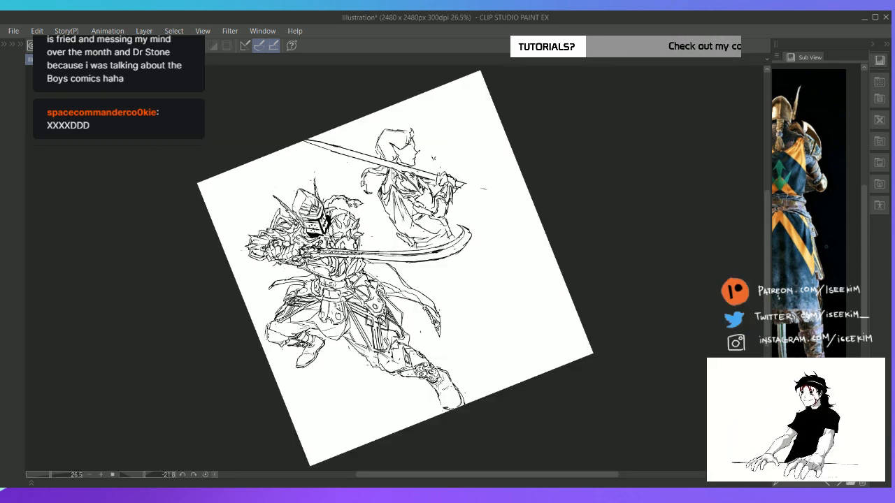
key("ctrl+@")
key("ctrl+0")
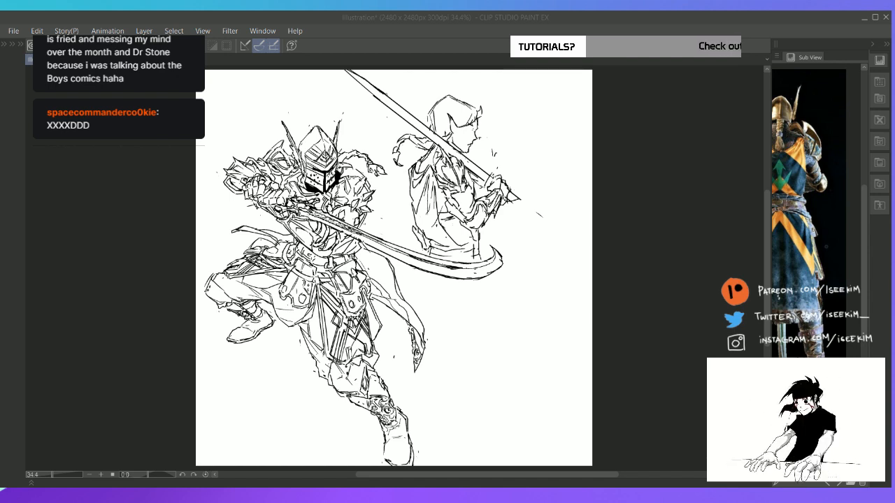
Switch the reference image to the bust and headshot brief with the golden-armored character
key("alt+Tab")
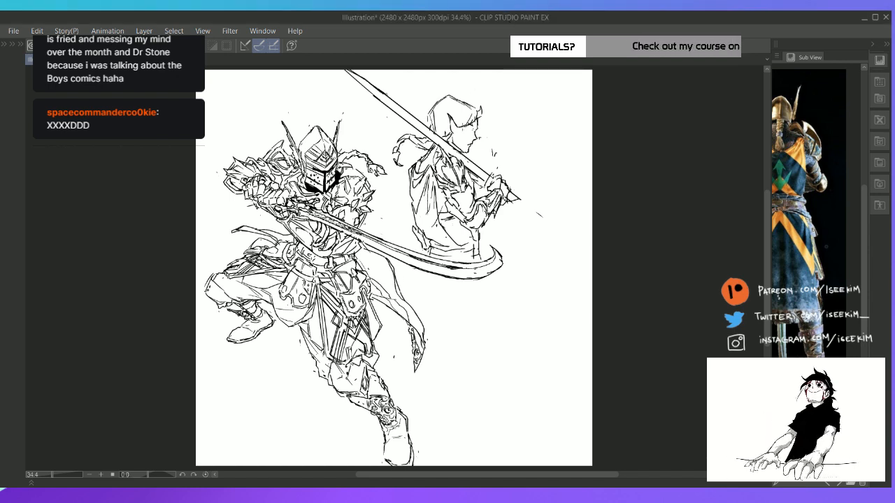
mouse_move(427, 293)
left_mouse_down()
mouse_move(411, 299)
mouse_move(442, 229)
mouse_move(425, 295)
left_mouse_up()
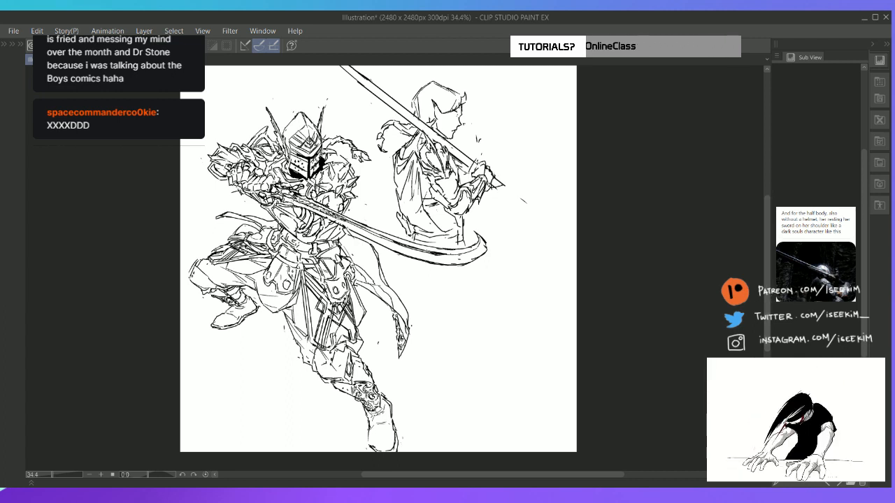
left_click(839, 482)
left_click(840, 482)
left_click(840, 482)
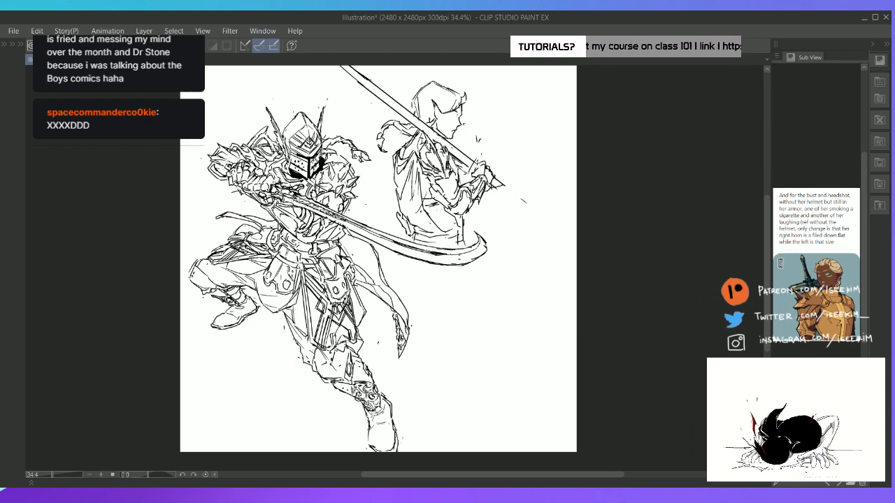
left_click_drag(795, 460, 776, 460)
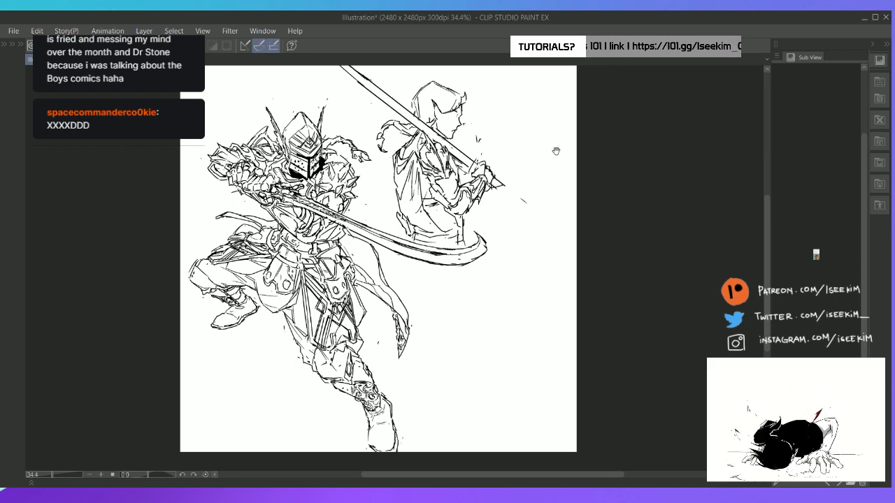
Erase the upturned tuft above the second figure's forehead and redraw the top and front contour of the hair
scroll(507, 97, "up", 3)
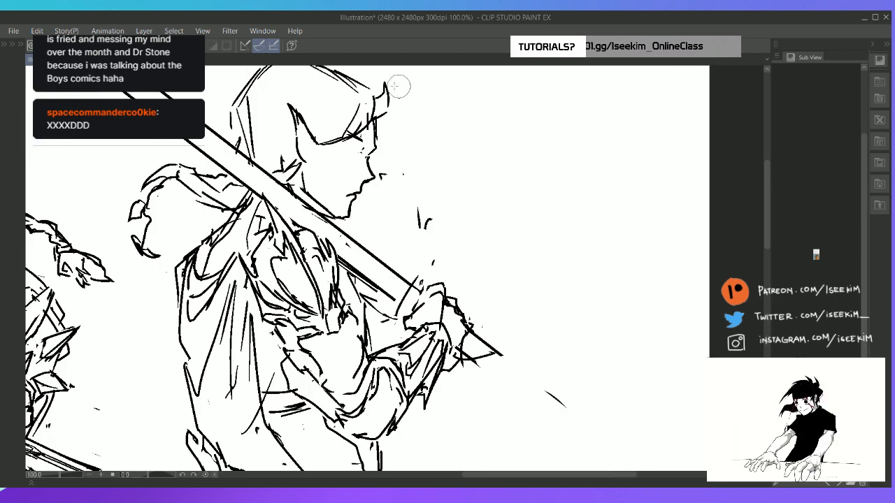
left_click_drag(384, 85, 386, 112)
key("p")
scroll(528, 217, "down", 3)
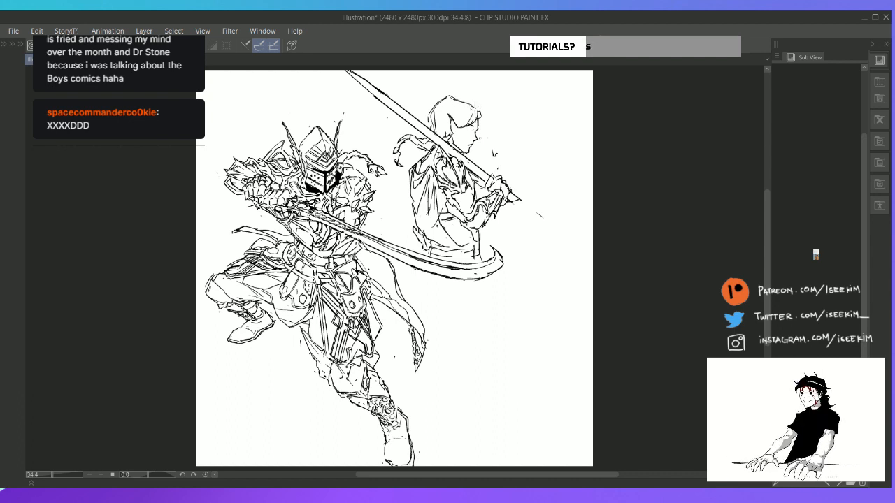
mouse_move(455, 98)
left_mouse_down()
mouse_move(479, 103)
mouse_move(477, 113)
left_mouse_up()
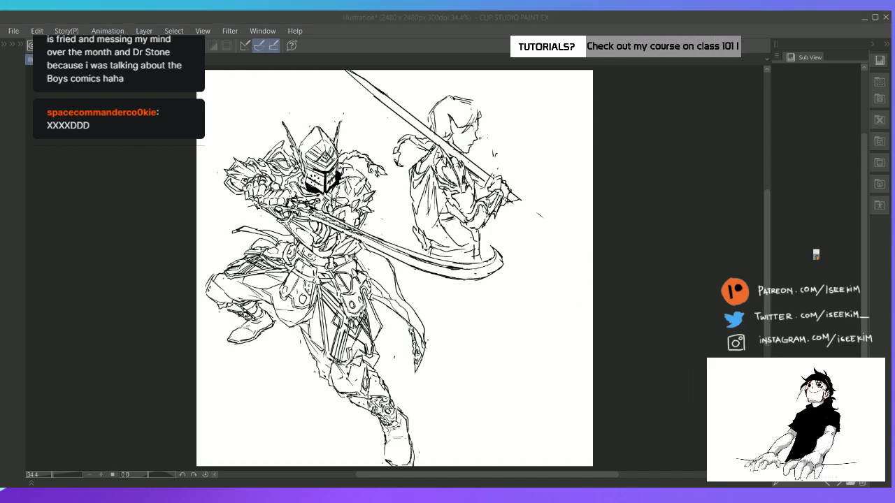
Sketch an oval head outline for a third figure in the empty area beside the knight's trailing cloth
scroll(577, 297, "up", 2)
left_click_drag(496, 262, 579, 176)
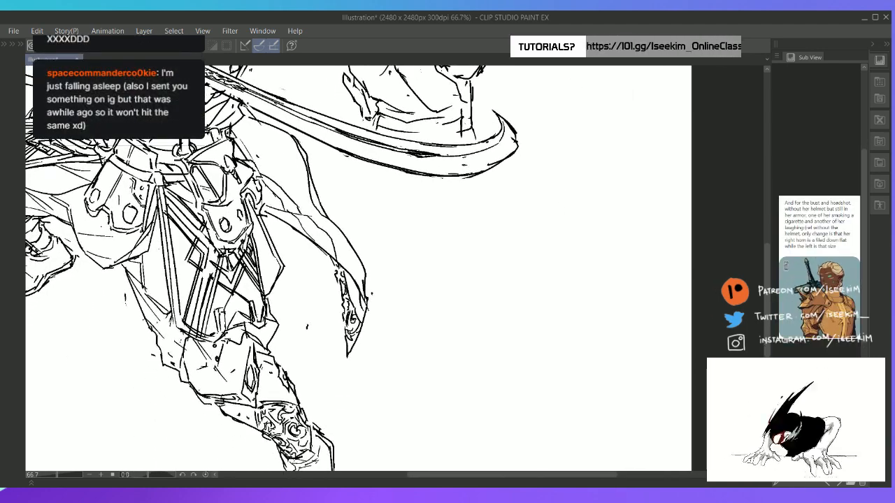
left_click_drag(538, 290, 559, 169)
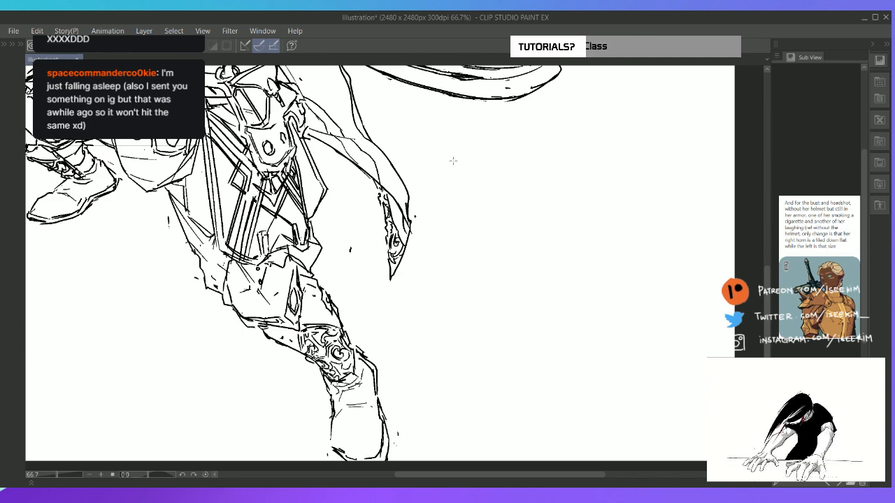
key("Tab")
key("Tab")
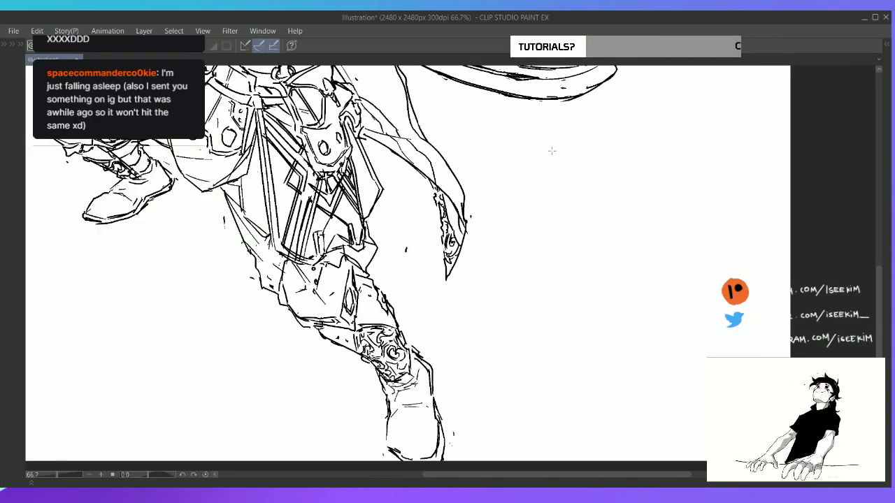
mouse_move(552, 151)
left_mouse_down()
mouse_move(533, 169)
mouse_move(532, 224)
mouse_move(559, 258)
mouse_move(589, 246)
mouse_move(595, 171)
mouse_move(564, 145)
mouse_move(610, 180)
mouse_move(606, 217)
left_mouse_up()
mouse_move(535, 228)
left_mouse_down()
mouse_move(553, 256)
mouse_move(570, 262)
mouse_move(602, 224)
mouse_move(589, 246)
left_mouse_up()
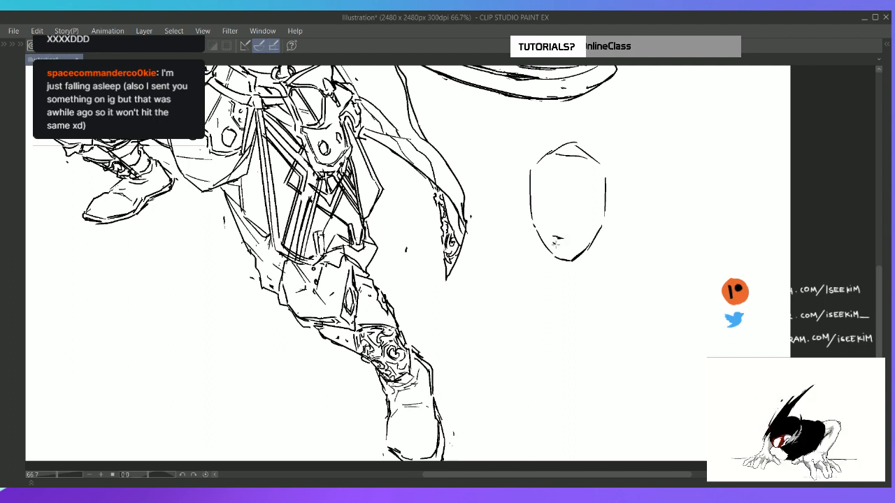
Draw the mouth holding a cigarette that crosses the lower edge of the new head, redoing the first strokes
mouse_move(552, 239)
left_mouse_down()
mouse_move(564, 241)
mouse_move(529, 253)
mouse_move(540, 245)
left_mouse_up()
key("ctrl+z")
key("ctrl+z")
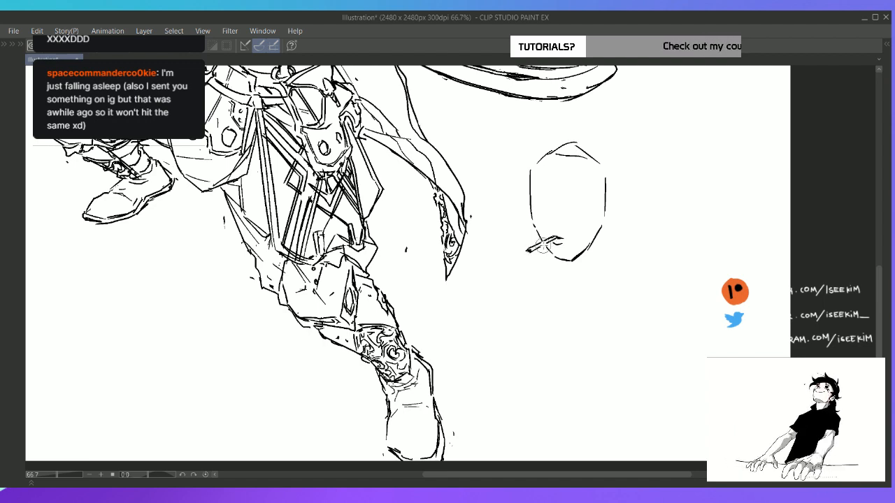
left_click(888, 45)
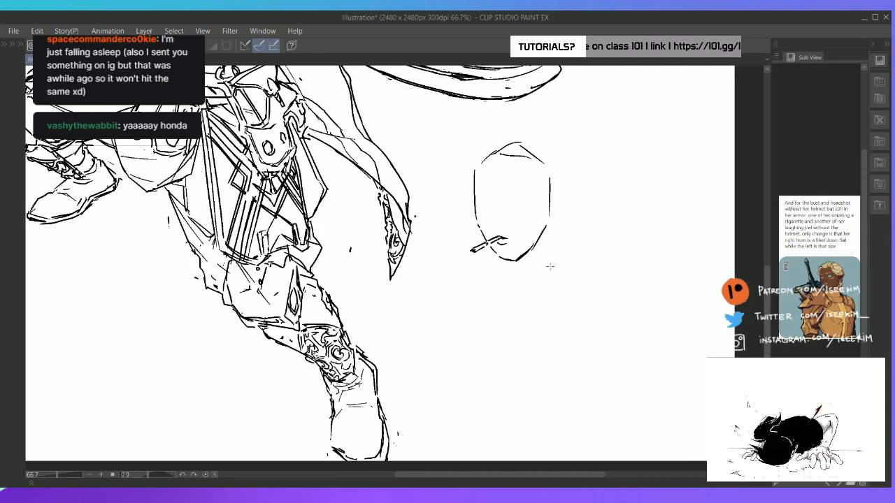
Clear the face contour around the cigarette and sketch the first fingers gripping it
scroll(551, 266, "up", 4)
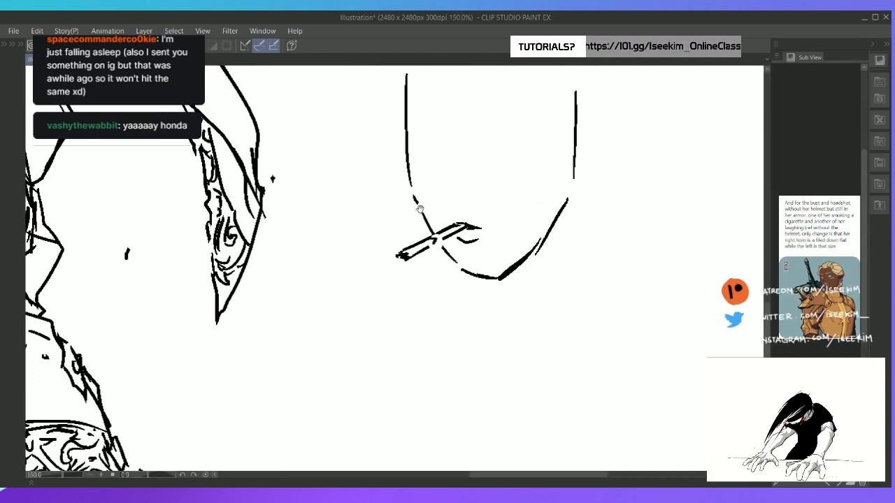
key("e")
mouse_move(427, 225)
left_mouse_down()
mouse_move(425, 215)
mouse_move(442, 219)
mouse_move(452, 232)
mouse_move(430, 235)
mouse_move(435, 239)
mouse_move(458, 231)
left_mouse_up()
key("p")
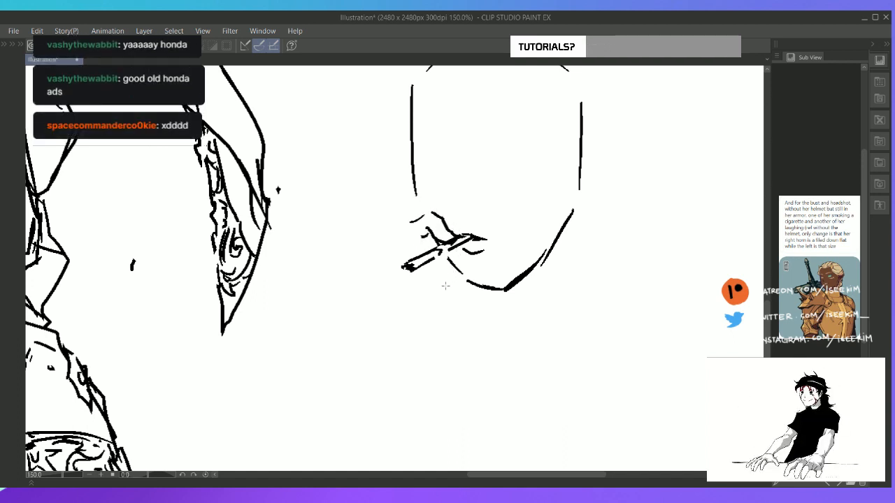
mouse_move(439, 302)
left_mouse_down()
mouse_move(459, 249)
mouse_move(434, 267)
mouse_move(428, 286)
left_mouse_up()
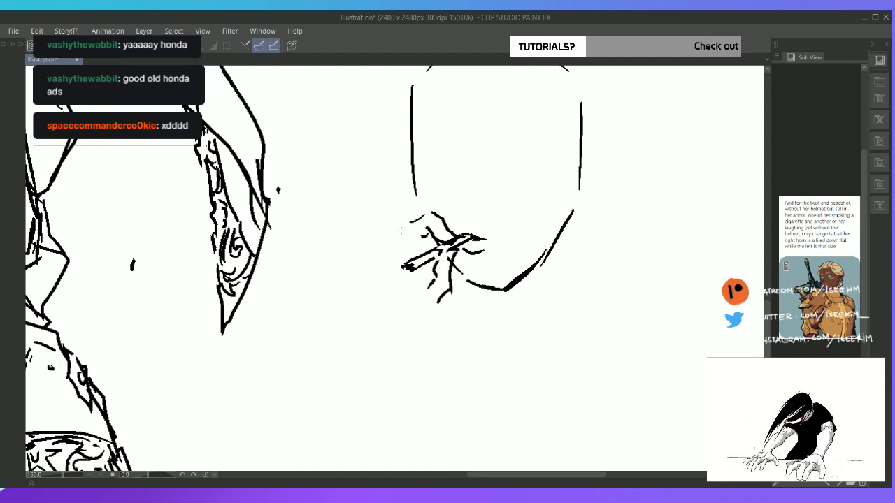
mouse_move(404, 226)
left_mouse_down()
mouse_move(383, 243)
mouse_move(421, 250)
left_mouse_up()
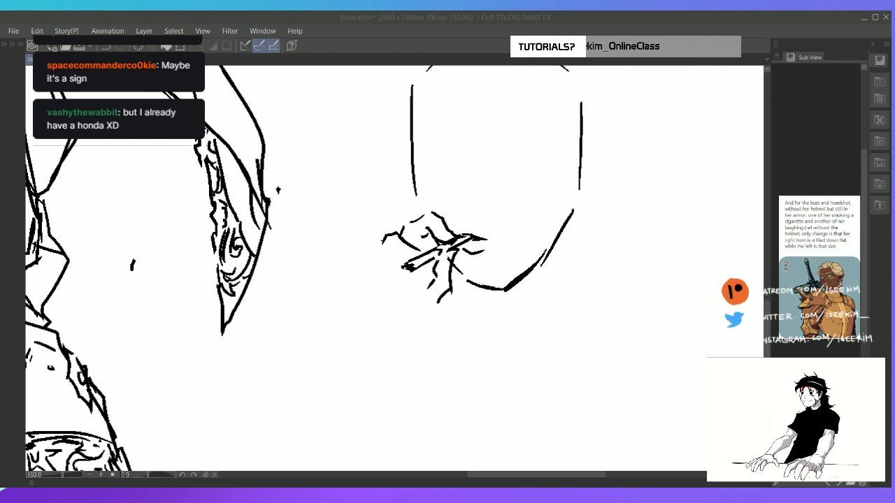
Refine the fingers around the cigarette, alternately erasing and redrawing their contours and the curled fingers below it
left_click(399, 253)
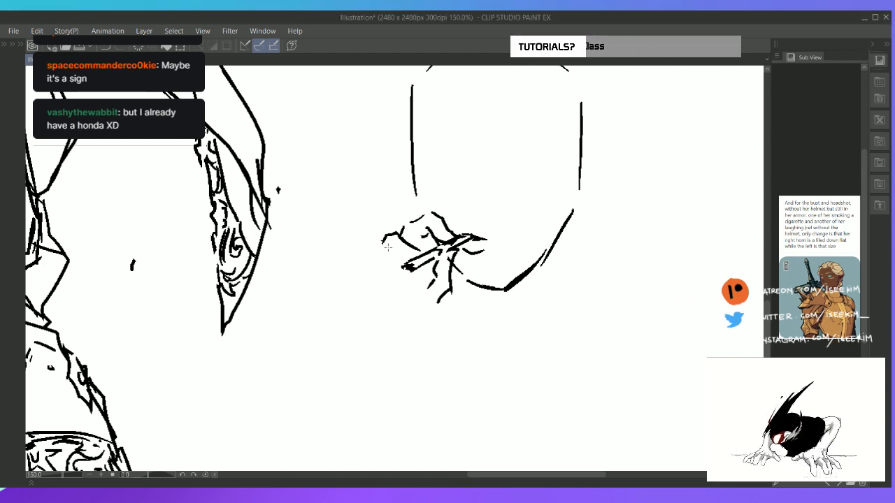
mouse_move(384, 239)
left_mouse_down()
mouse_move(410, 286)
mouse_move(374, 252)
mouse_move(356, 277)
mouse_move(377, 246)
mouse_move(359, 277)
mouse_move(386, 251)
mouse_move(403, 248)
mouse_move(384, 267)
mouse_move(396, 234)
mouse_move(390, 253)
mouse_move(396, 237)
mouse_move(426, 270)
mouse_move(430, 290)
mouse_move(450, 291)
mouse_move(451, 270)
mouse_move(449, 297)
left_mouse_up()
key("e")
key("p")
key("e")
key("p")
key("e")
key("p")
key("e")
key("p")
key("ctrl+0")
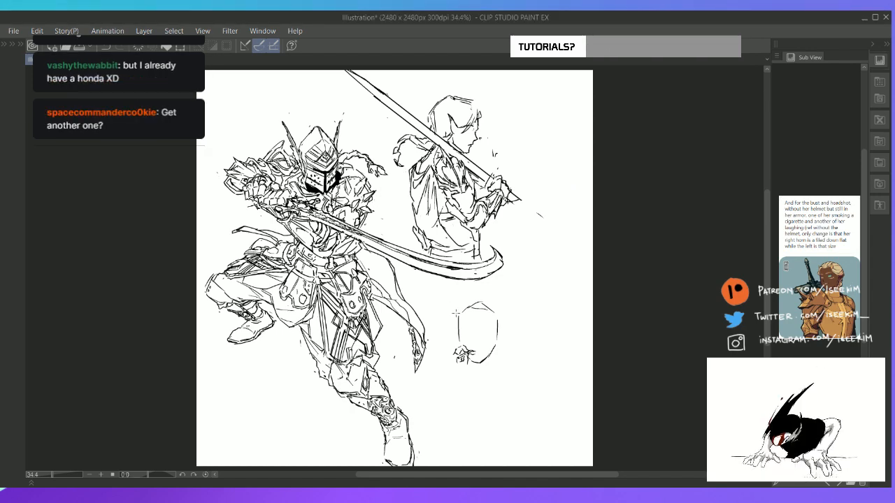
Adjust the third figure's jaw line between the cheek and the chin
scroll(454, 312, "up", 2)
left_click_drag(455, 313, 391, 144)
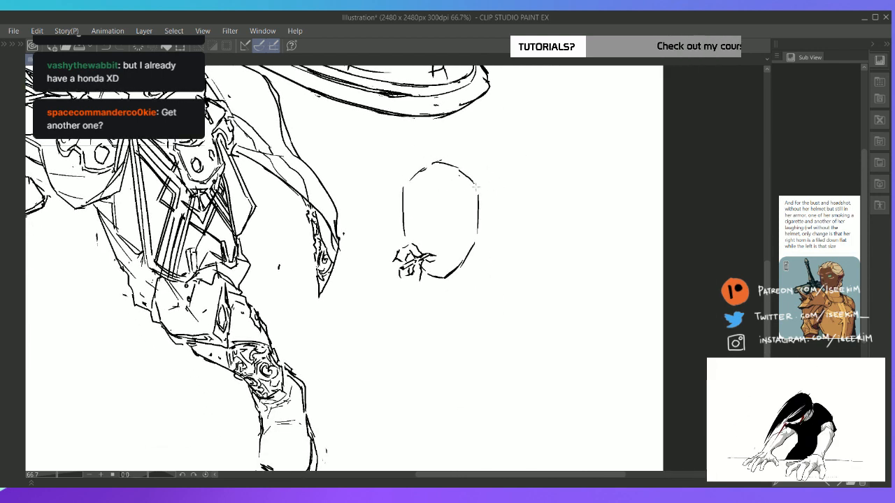
mouse_move(466, 256)
left_mouse_down()
mouse_move(434, 275)
mouse_move(466, 257)
left_mouse_up()
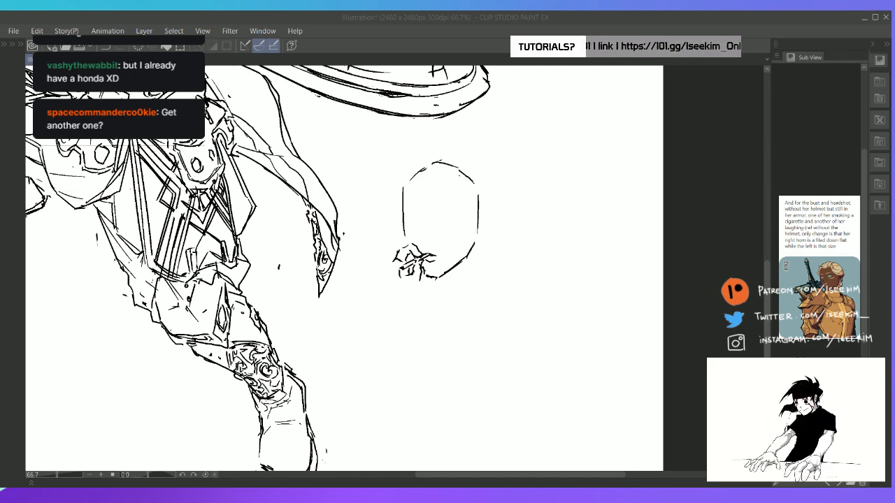
left_click(438, 233, "ctrl")
left_click(439, 233, "ctrl")
Draw the back of the hand and the palm edge below the cigarette, and start the wrist line
left_click_drag(356, 293, 421, 163)
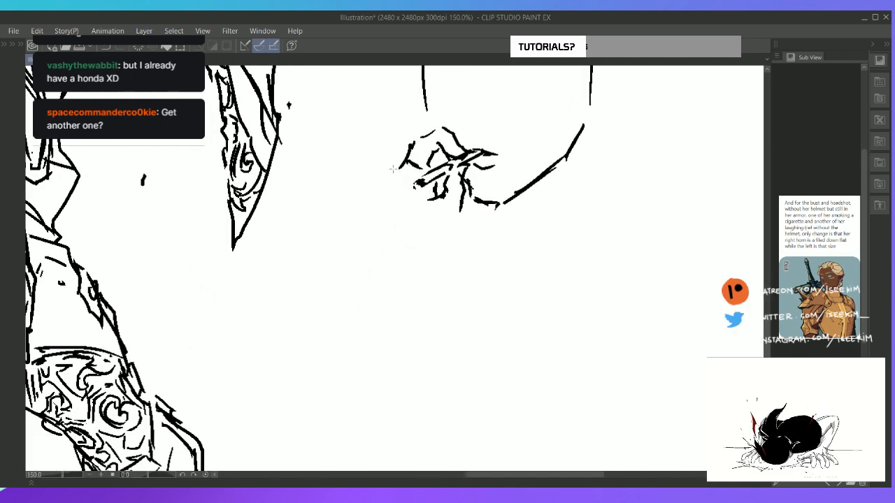
mouse_move(395, 173)
left_mouse_down()
mouse_move(413, 183)
mouse_move(382, 177)
mouse_move(365, 193)
mouse_move(372, 230)
mouse_move(406, 259)
left_mouse_up()
mouse_move(461, 214)
left_mouse_down()
mouse_move(431, 248)
mouse_move(424, 265)
mouse_move(402, 267)
mouse_move(409, 271)
mouse_move(386, 257)
mouse_move(401, 267)
mouse_move(423, 264)
left_mouse_up()
key("e")
key("p")
left_click_drag(373, 243, 335, 278)
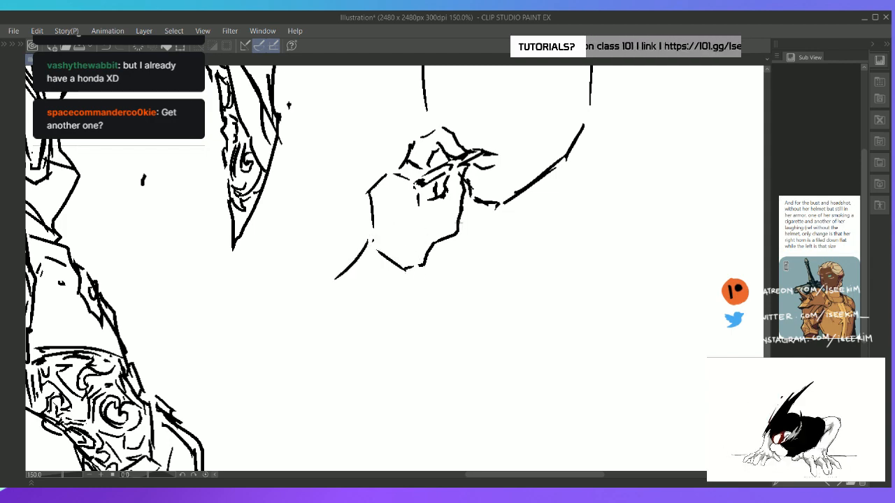
key("ctrl+0")
scroll(522, 387, "up", 2)
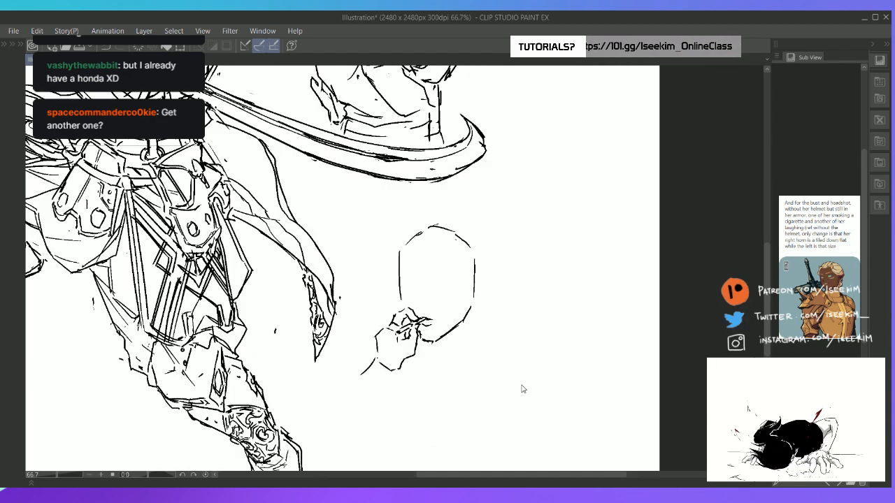
Sketch the neck and collar lines below the third figure's jaw, and block in the raised shoulder and forearm of the smoking arm
left_click_drag(407, 183, 454, 103)
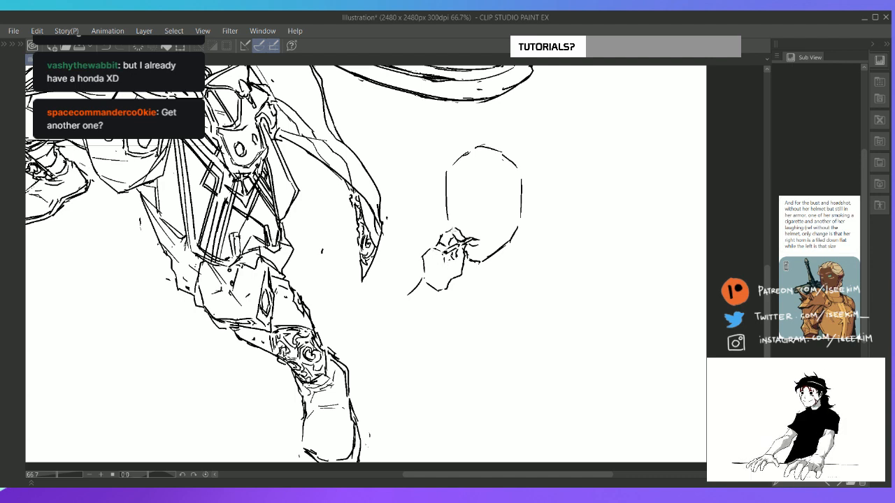
mouse_move(518, 231)
left_mouse_down()
mouse_move(509, 268)
mouse_move(474, 274)
mouse_move(492, 281)
mouse_move(537, 265)
left_mouse_up()
key("ctrl+z")
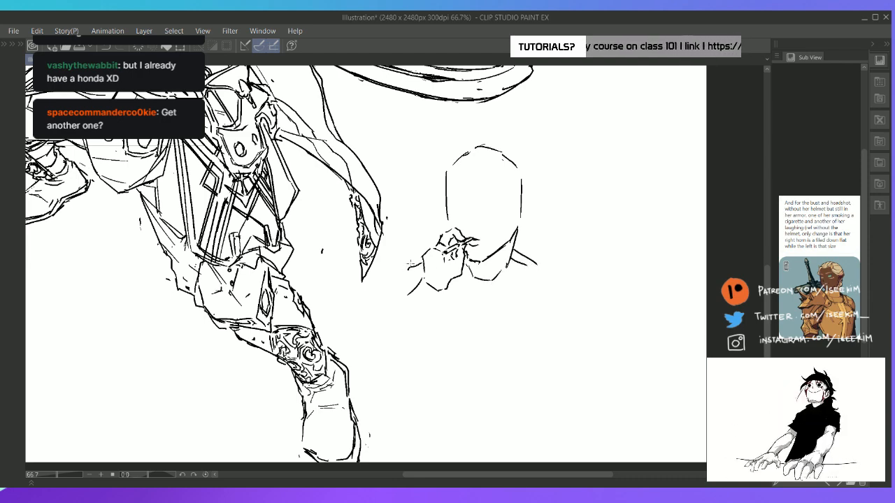
mouse_move(423, 251)
left_mouse_down()
mouse_move(379, 263)
mouse_move(376, 304)
mouse_move(402, 305)
mouse_move(384, 302)
mouse_move(394, 302)
mouse_move(393, 311)
mouse_move(433, 326)
mouse_move(444, 296)
mouse_move(440, 323)
left_mouse_up()
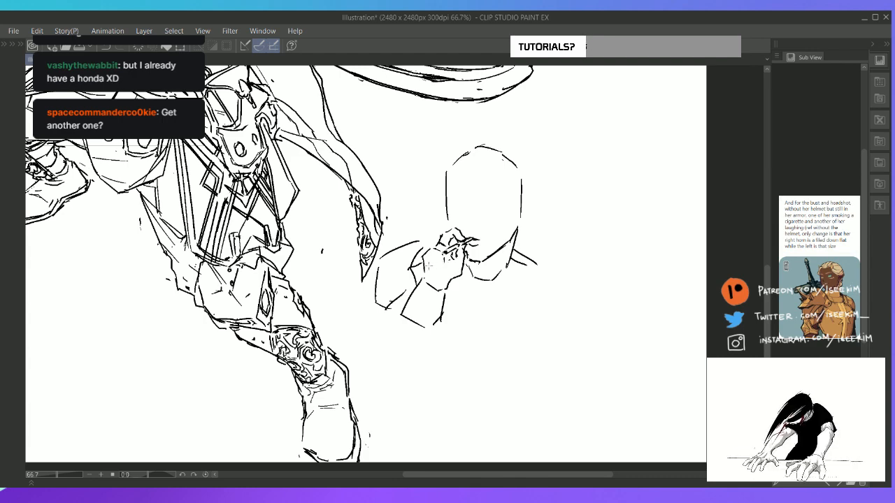
left_click_drag(429, 264, 435, 251)
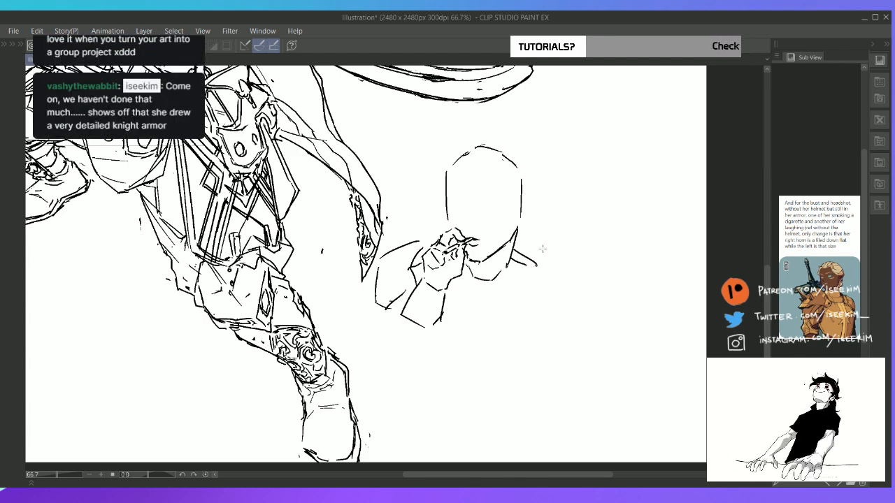
Draw a pointed ear beside the third figure's head and redraw the neckline as a deeper angular curve below the jaw
mouse_move(449, 177)
left_mouse_down()
mouse_move(448, 197)
mouse_move(447, 188)
left_mouse_up()
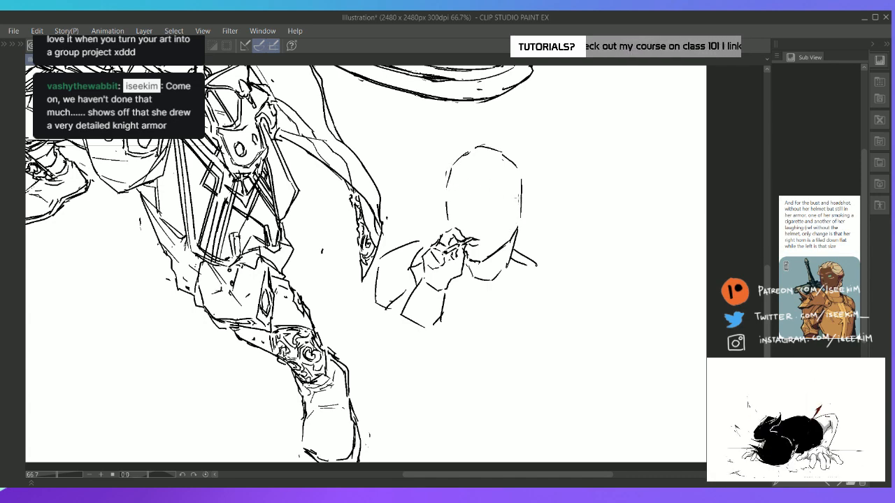
mouse_move(519, 196)
left_mouse_down()
mouse_move(515, 219)
mouse_move(543, 189)
left_mouse_up()
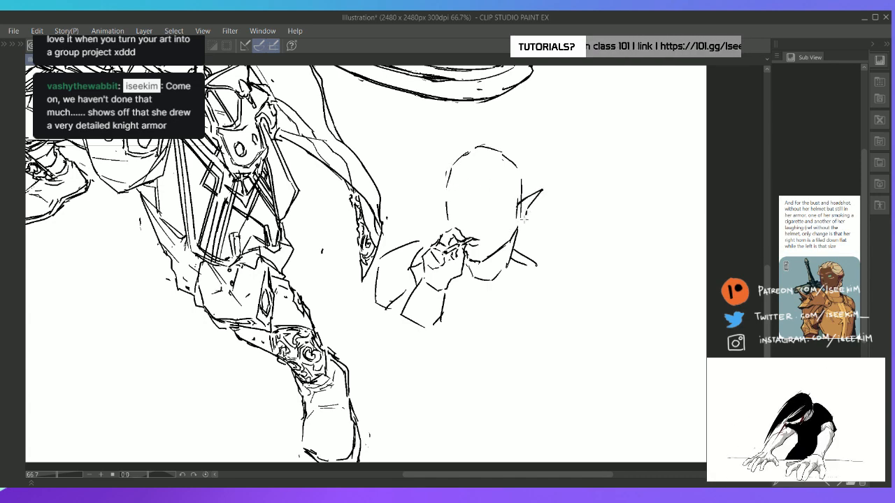
scroll(525, 220, "up", 3)
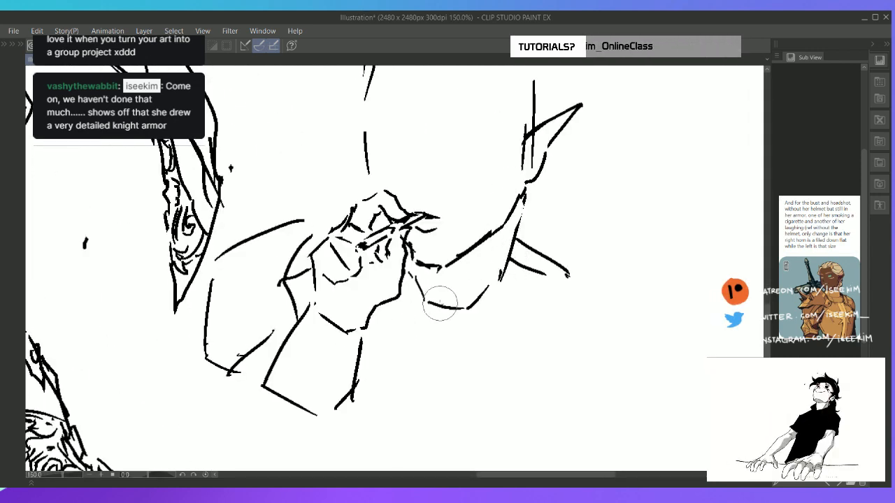
mouse_move(440, 304)
left_mouse_down()
mouse_move(502, 280)
mouse_move(506, 267)
left_mouse_up()
key("p")
mouse_move(523, 199)
left_mouse_down()
mouse_move(509, 239)
mouse_move(511, 278)
mouse_move(459, 328)
mouse_move(427, 320)
mouse_move(435, 325)
left_mouse_up()
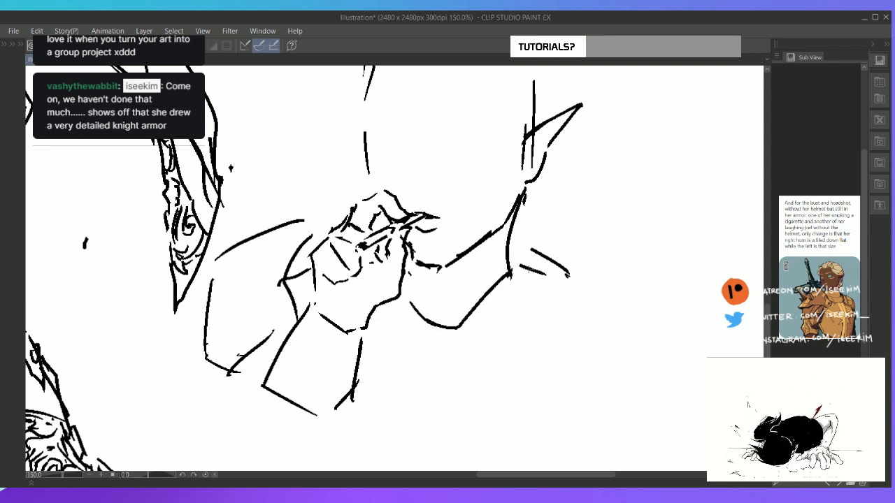
Replace the short strokes on the ear side of the neck with a longer shoulder line curving down to the upper arm
left_click_drag(506, 242, 594, 270)
key("e")
left_click_drag(546, 250, 557, 283)
left_click_drag(557, 282, 602, 270)
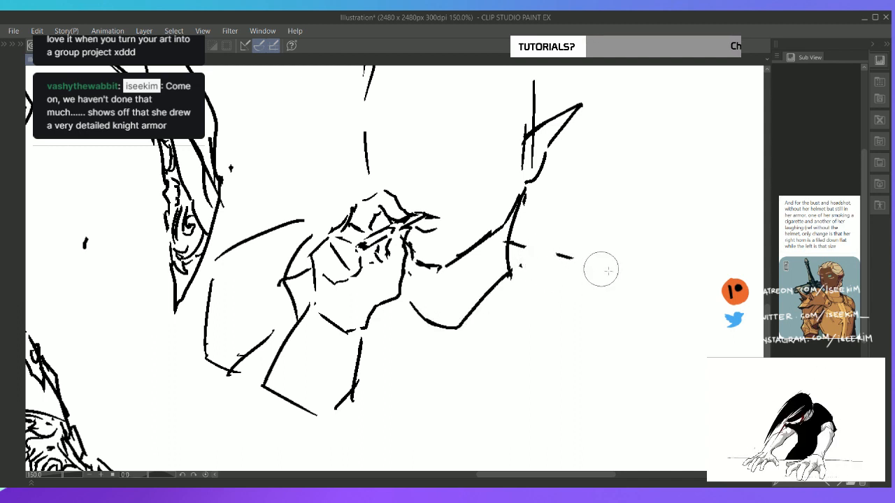
key("p")
mouse_move(509, 243)
left_mouse_down()
mouse_move(592, 259)
mouse_move(598, 321)
left_mouse_up()
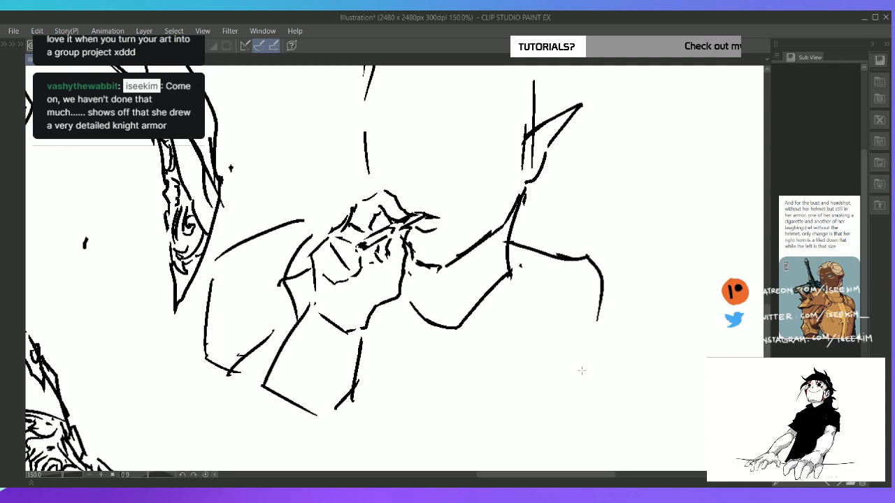
key("e")
mouse_move(581, 265)
left_mouse_down()
mouse_move(609, 314)
mouse_move(581, 328)
mouse_move(589, 274)
mouse_move(606, 327)
left_mouse_up()
key("p")
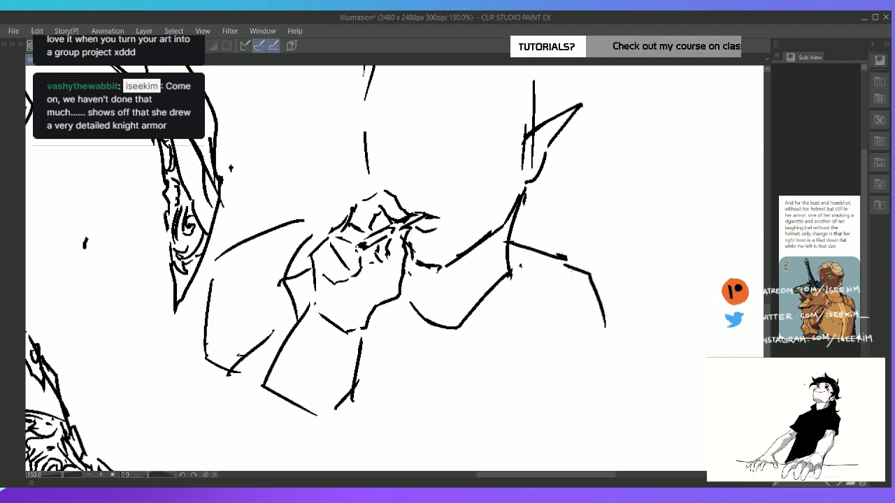
left_click_drag(558, 258, 581, 269)
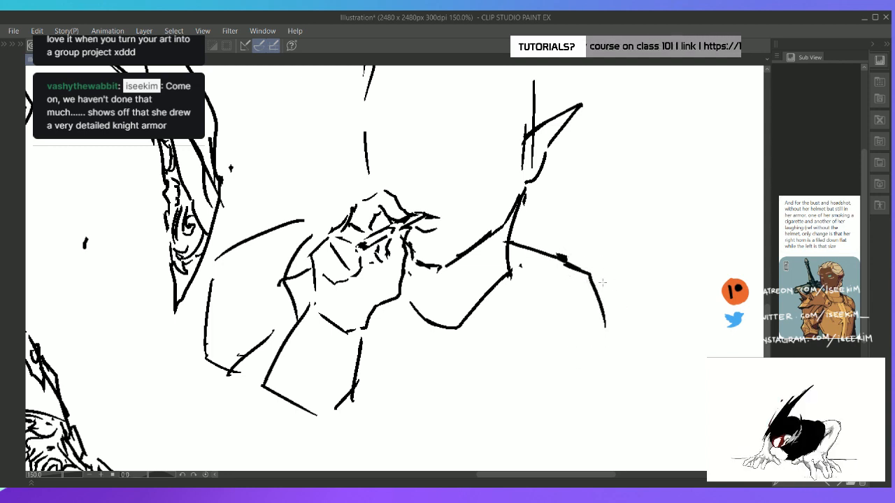
key("e")
mouse_move(586, 294)
left_mouse_down()
mouse_move(575, 265)
mouse_move(615, 334)
left_mouse_up()
key("p")
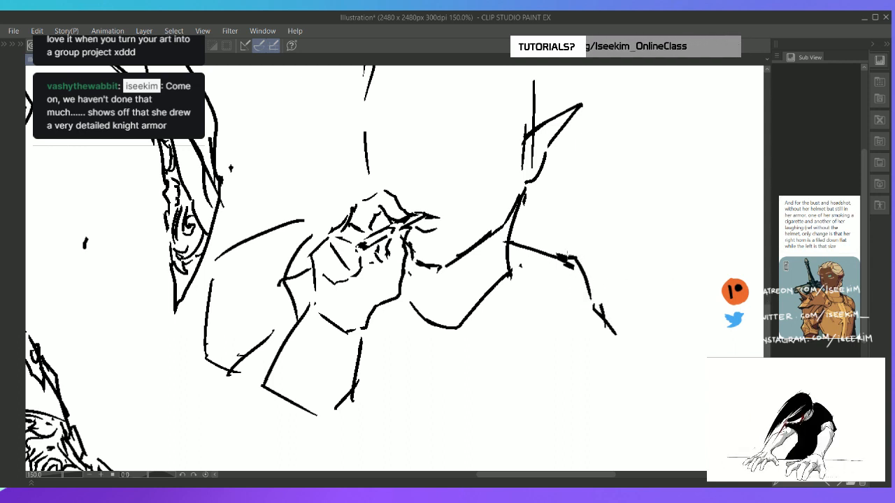
mouse_move(560, 256)
left_mouse_down()
mouse_move(581, 251)
mouse_move(608, 308)
mouse_move(635, 333)
left_mouse_up()
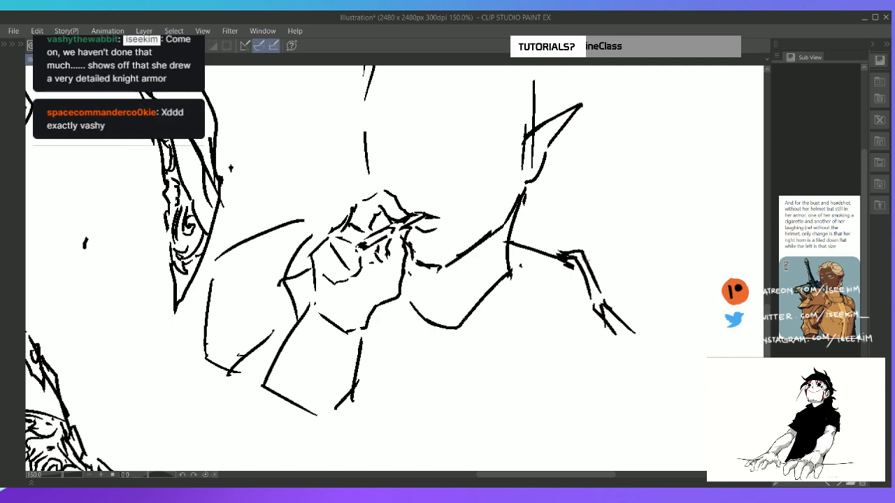
mouse_move(582, 257)
left_mouse_down()
mouse_move(617, 280)
mouse_move(595, 273)
mouse_move(609, 290)
left_mouse_up()
key("e")
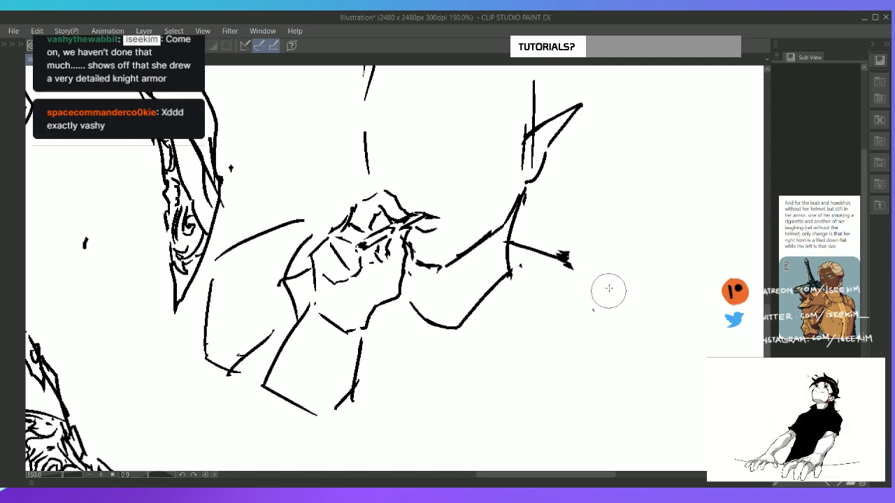
Sketch an upright collar plate beside the neck and a rounded shoulder outline beyond it
key("ctrl+0")
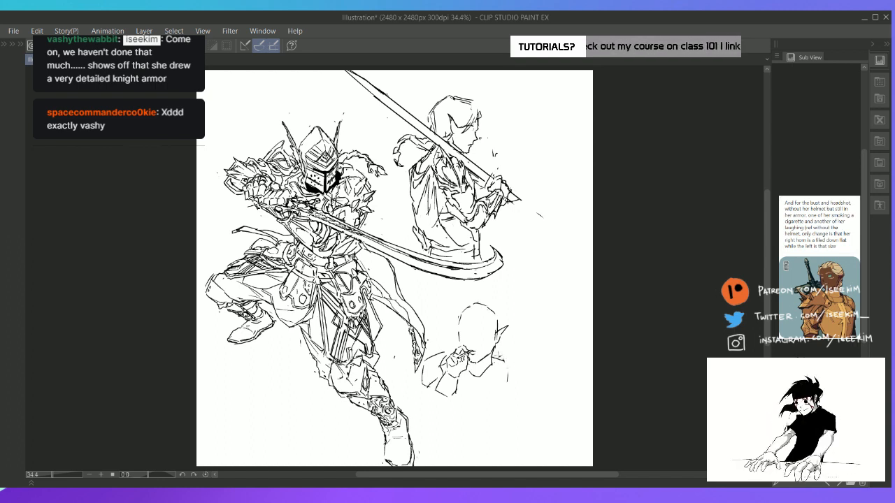
mouse_move(498, 351)
left_mouse_down()
mouse_move(509, 376)
mouse_move(509, 351)
mouse_move(533, 369)
left_mouse_up()
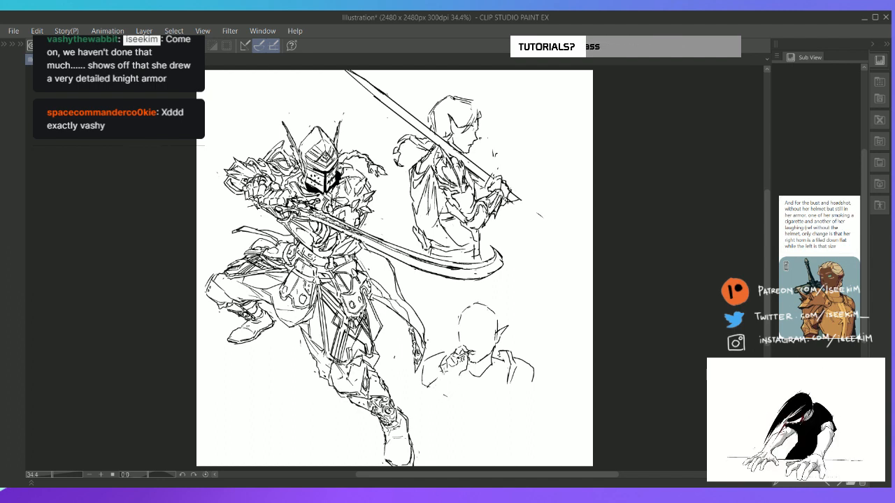
Redraw the palm edge of the cigarette hand and sketch both forearm lines running down from the wrist
mouse_move(448, 359)
left_mouse_down()
mouse_move(442, 375)
mouse_move(461, 374)
mouse_move(466, 361)
left_mouse_up()
scroll(476, 389, "up", 4)
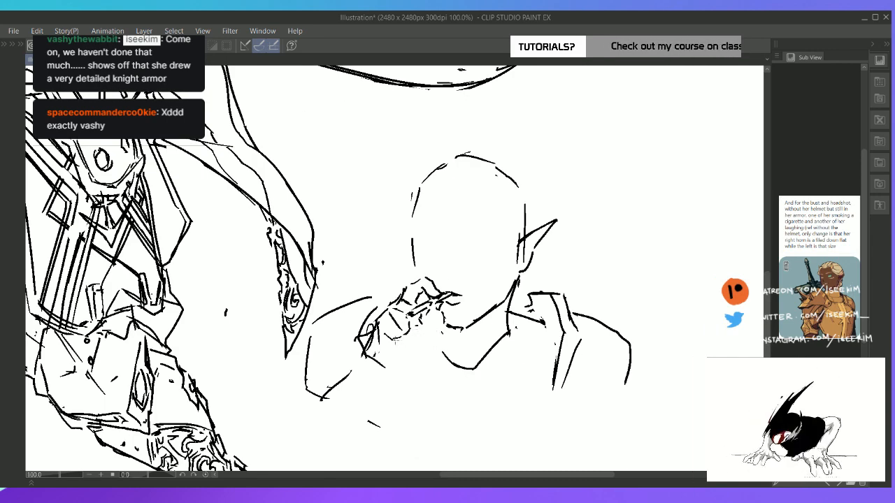
mouse_move(395, 339)
left_mouse_down()
mouse_move(398, 360)
mouse_move(386, 367)
mouse_move(427, 347)
mouse_move(441, 312)
left_mouse_up()
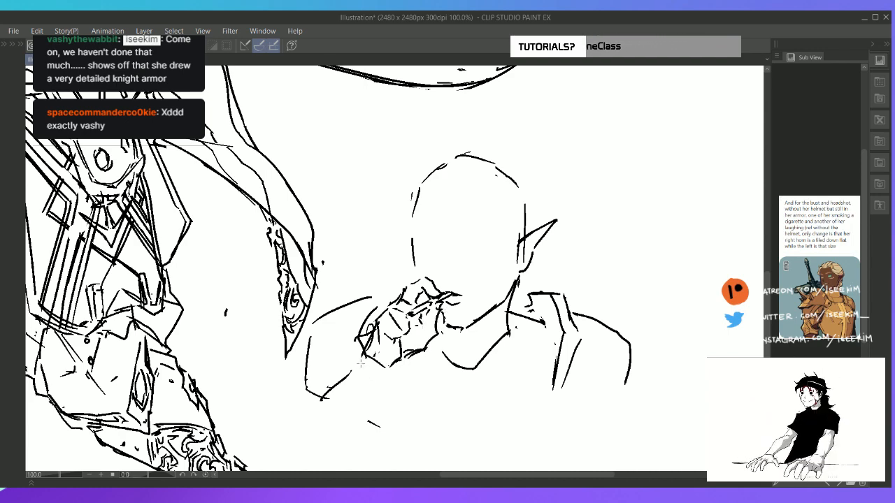
left_click_drag(364, 351, 327, 399)
left_click_drag(412, 359, 371, 416)
left_click_drag(399, 367, 371, 418)
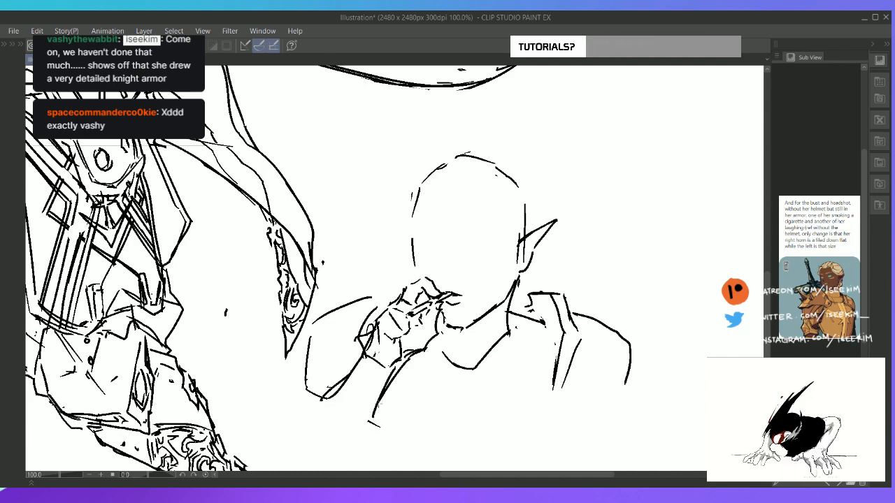
left_click_drag(388, 386, 372, 412)
Rework the cigarette hand with a broader back and wrist edge, clearing the old forearm line and redrawing the curled fingers
mouse_move(402, 356)
left_mouse_down()
mouse_move(387, 312)
mouse_move(394, 328)
mouse_move(396, 303)
mouse_move(383, 321)
mouse_move(398, 333)
mouse_move(394, 345)
mouse_move(375, 337)
mouse_move(413, 355)
mouse_move(429, 329)
mouse_move(400, 292)
mouse_move(365, 322)
mouse_move(355, 357)
mouse_move(371, 335)
mouse_move(354, 365)
left_mouse_up()
mouse_move(371, 317)
left_mouse_down()
mouse_move(353, 354)
mouse_move(377, 368)
mouse_move(403, 356)
mouse_move(413, 335)
mouse_move(383, 368)
left_mouse_up()
left_click_drag(411, 323, 397, 345)
left_click_drag(410, 340, 397, 353)
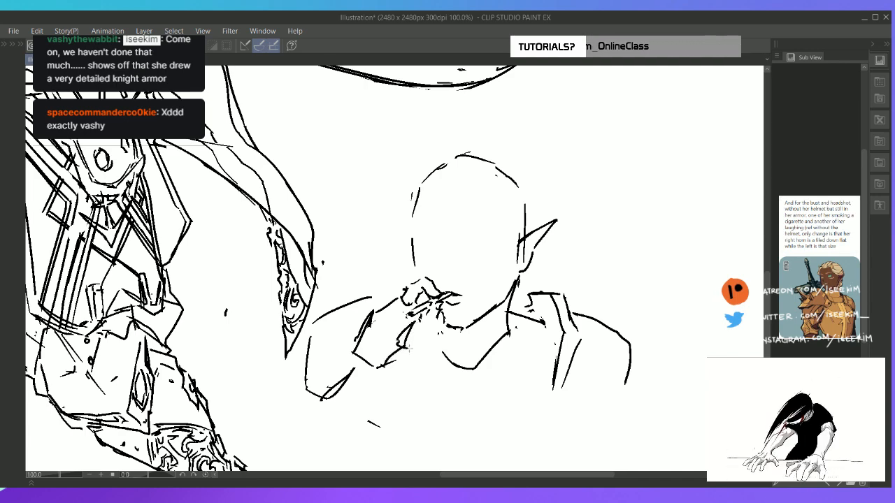
left_click_drag(424, 318, 412, 326)
left_click_drag(426, 309, 413, 323)
key("ctrl+z")
mouse_move(436, 308)
left_mouse_down()
mouse_move(416, 318)
mouse_move(425, 340)
left_mouse_up()
left_click_drag(431, 336, 405, 358)
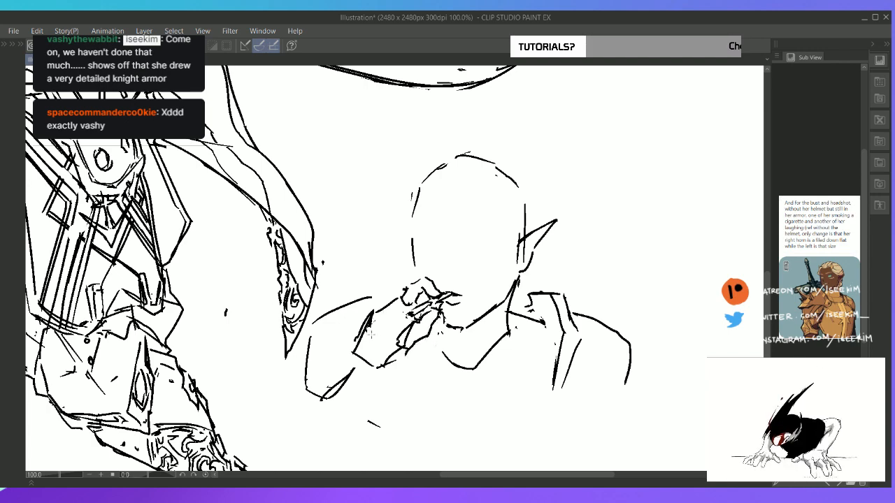
Add gauntlet plate bands across the back of the hand and wrist, and outline the forearm down to its lower edge
mouse_move(368, 330)
left_mouse_down()
mouse_move(388, 334)
mouse_move(381, 306)
mouse_move(397, 300)
mouse_move(388, 333)
mouse_move(404, 330)
left_mouse_up()
mouse_move(399, 298)
left_mouse_down()
mouse_move(410, 327)
mouse_move(385, 365)
left_mouse_up()
mouse_move(389, 360)
left_mouse_down()
mouse_move(377, 370)
mouse_move(395, 365)
left_mouse_up()
key("e")
mouse_move(409, 352)
left_mouse_down()
mouse_move(392, 369)
mouse_move(388, 358)
mouse_move(381, 375)
mouse_move(372, 368)
mouse_move(371, 390)
mouse_move(362, 375)
mouse_move(349, 376)
mouse_move(333, 396)
left_mouse_up()
key("p")
key("e")
key("p")
left_click_drag(352, 359, 327, 400)
mouse_move(400, 358)
left_mouse_down()
mouse_move(378, 424)
mouse_move(354, 421)
left_mouse_up()
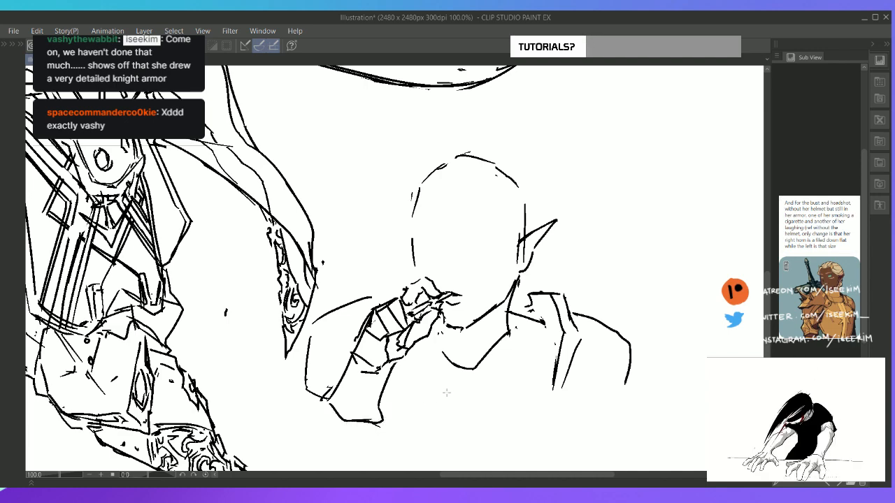
Replace the rounded shoulder outline behind the smoking arm with pointed armor spikes
mouse_move(372, 296)
left_mouse_down()
mouse_move(314, 316)
mouse_move(299, 370)
left_mouse_up()
left_click_drag(316, 317, 378, 256)
mouse_move(378, 256)
left_mouse_down()
mouse_move(362, 287)
mouse_move(364, 309)
mouse_move(306, 352)
mouse_move(305, 393)
left_mouse_up()
key("e")
Move the smoking headshot sketch slightly down and to the right on the canvas
key("ctrl+0")
key("k")
left_click_drag(515, 382, 524, 411)
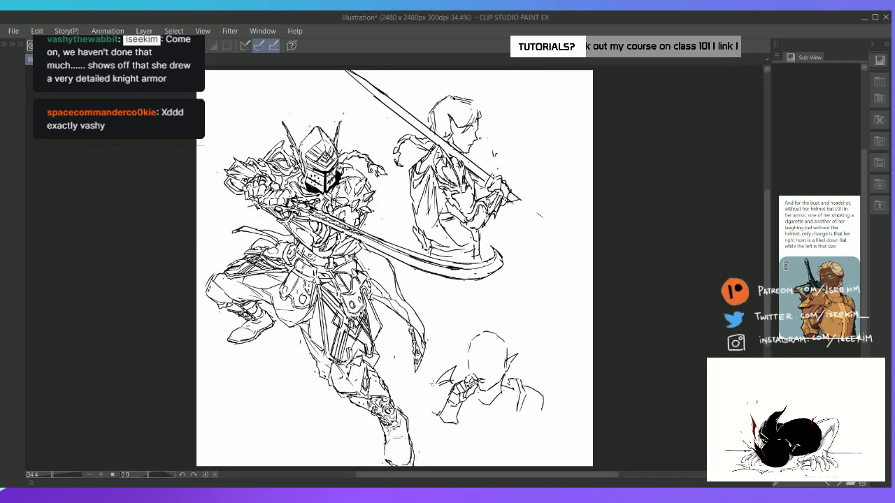
Outline the spiked shoulder of the smoking arm, and add the far pointed ear and a vertical face guideline
left_click_drag(431, 383, 427, 414)
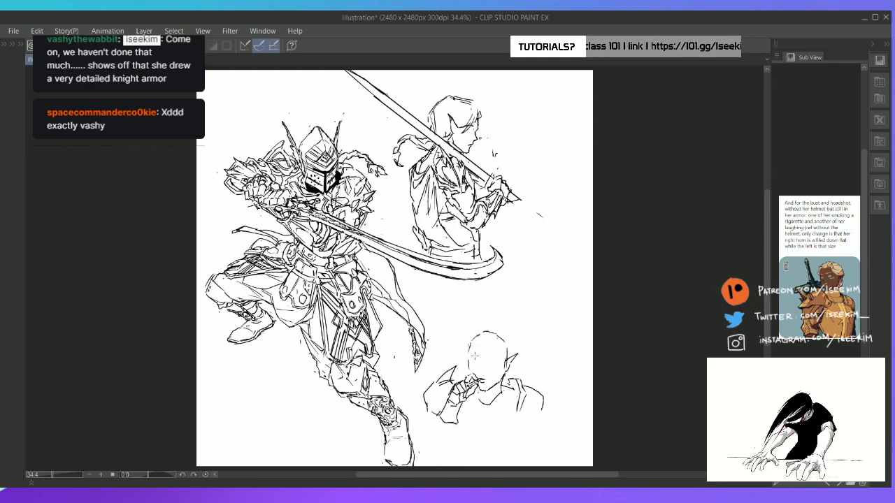
left_click_drag(479, 352, 482, 371)
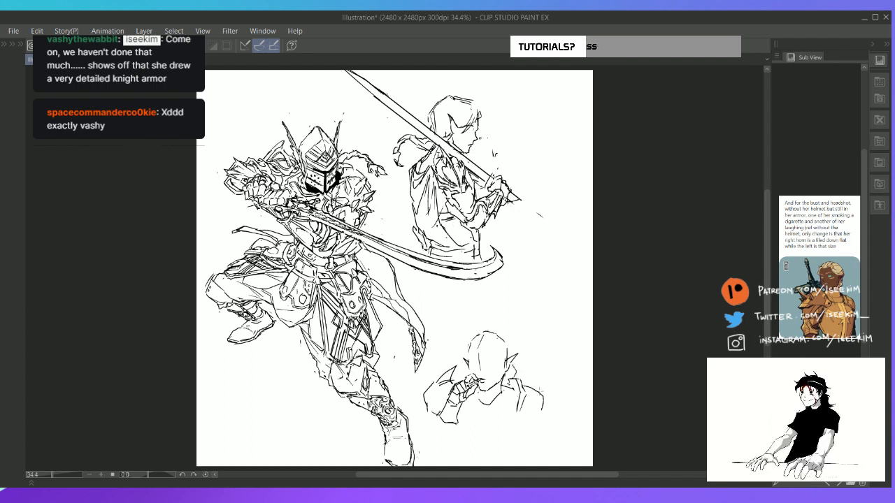
Sketch the breastplate's upper contour and the bust's lower shoulder edge, and redraw the gauntlet's forearm plates
mouse_move(457, 422)
left_mouse_down()
mouse_move(479, 425)
mouse_move(458, 423)
mouse_move(515, 397)
mouse_move(526, 422)
left_mouse_up()
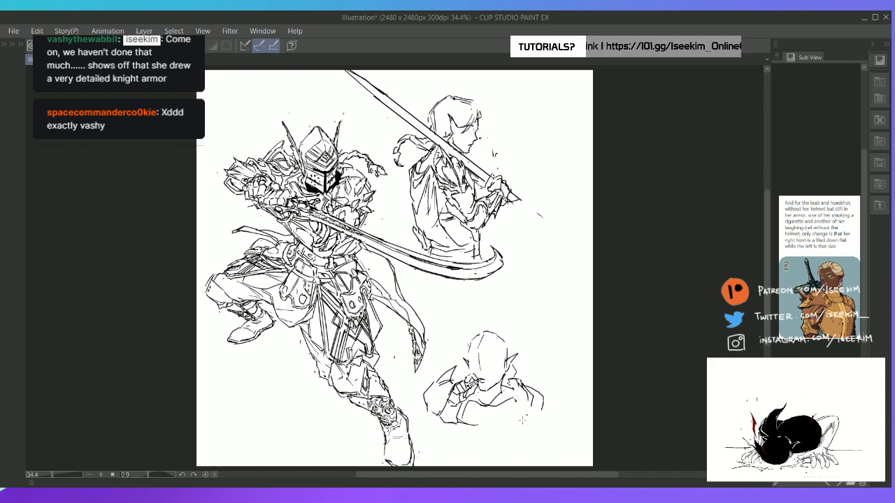
left_click_drag(541, 412, 529, 424)
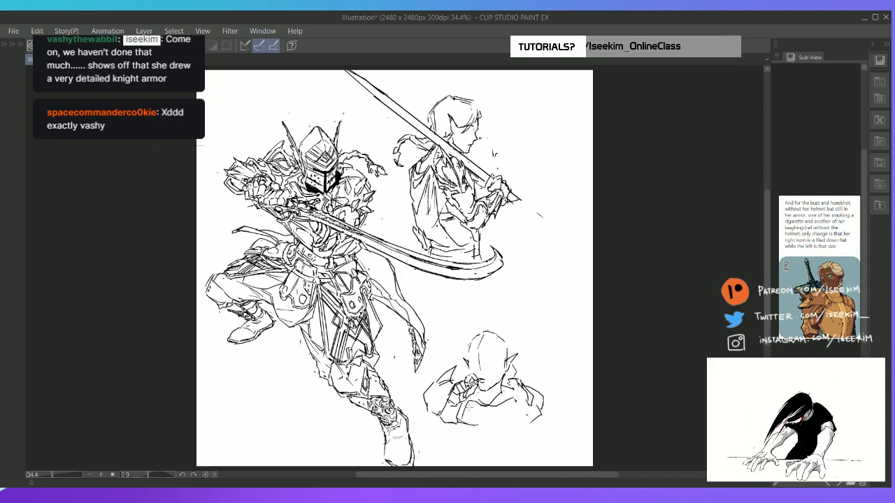
mouse_move(432, 414)
left_mouse_down()
mouse_move(453, 415)
mouse_move(455, 427)
left_mouse_up()
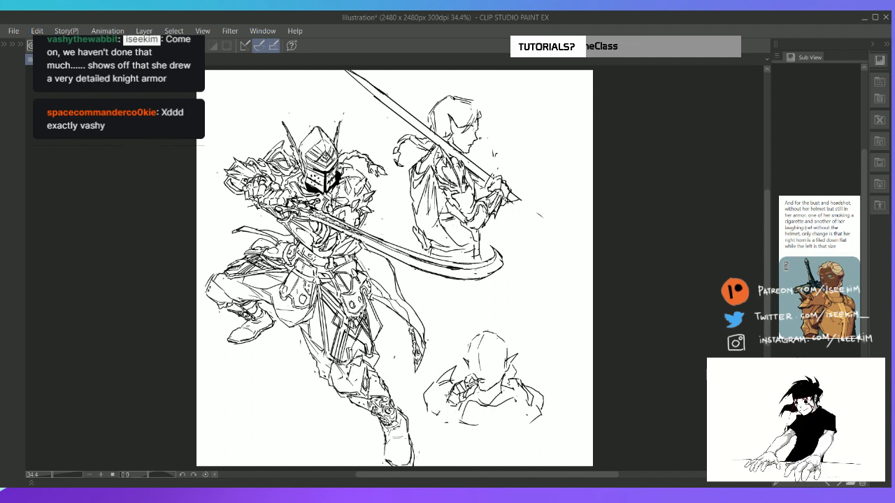
mouse_move(453, 396)
left_mouse_down()
mouse_move(438, 415)
mouse_move(453, 423)
left_mouse_up()
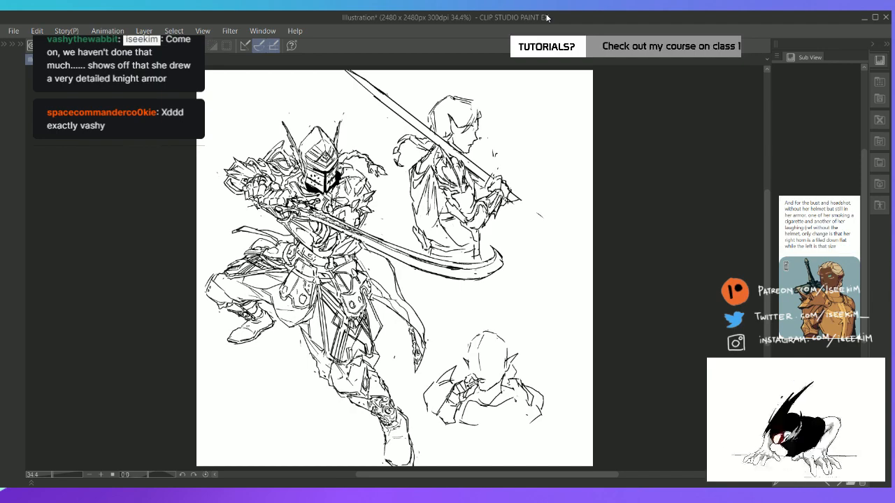
Add a parallel trim line along the breastplate's neckline and sides, and close the bust with a curved lower edge
key("ctrl+plus")
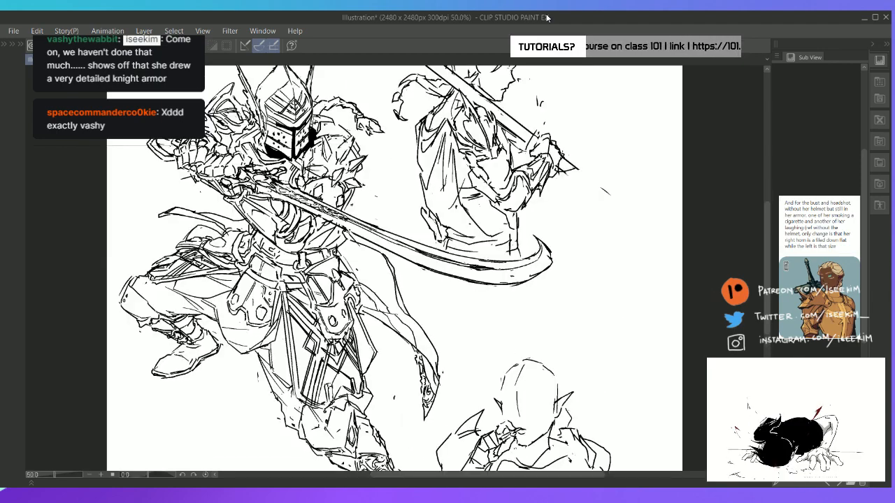
left_click_drag(458, 385, 407, 198)
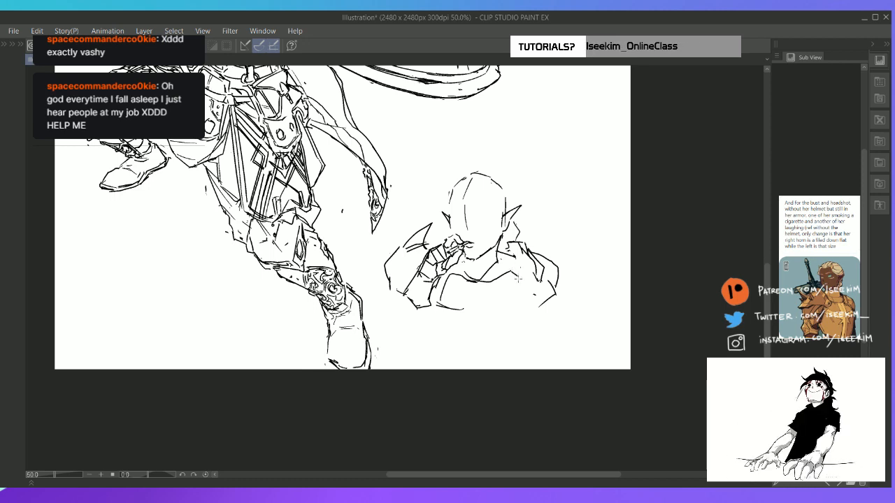
left_click_drag(519, 277, 526, 301)
mouse_move(441, 297)
left_mouse_down()
mouse_move(441, 287)
mouse_move(437, 303)
left_mouse_up()
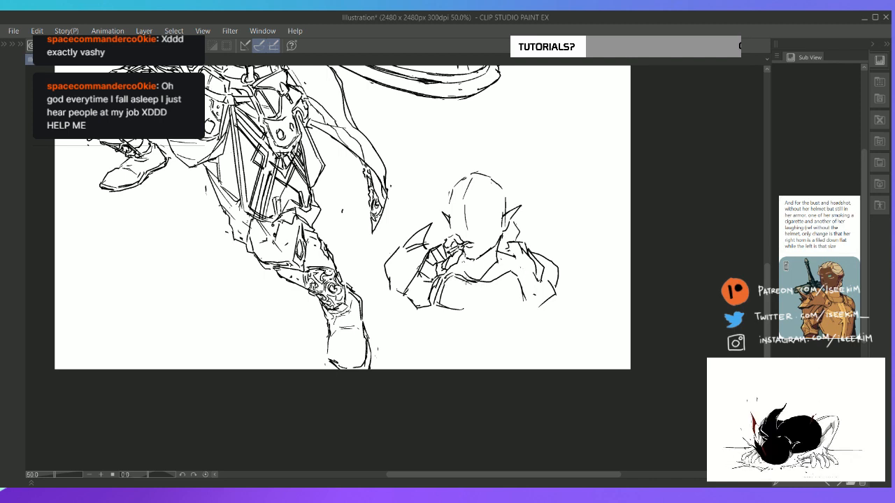
mouse_move(449, 276)
left_mouse_down()
mouse_move(491, 287)
mouse_move(509, 277)
left_mouse_up()
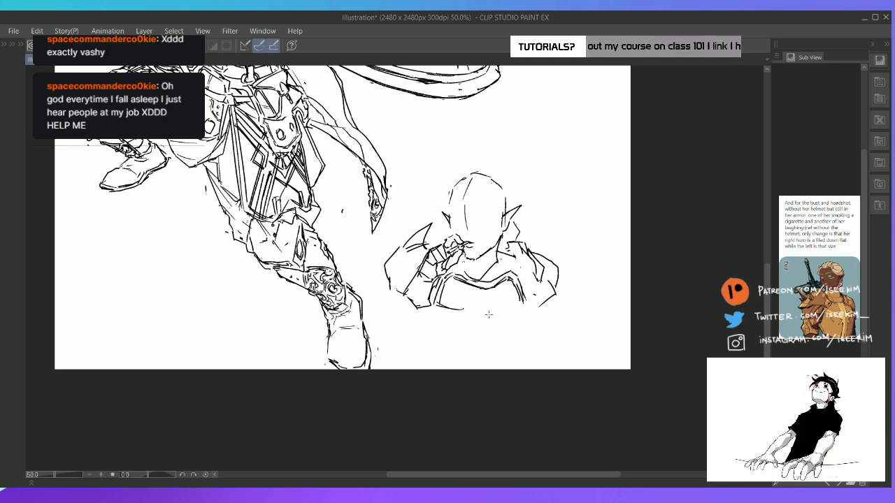
left_click_drag(474, 314, 501, 311)
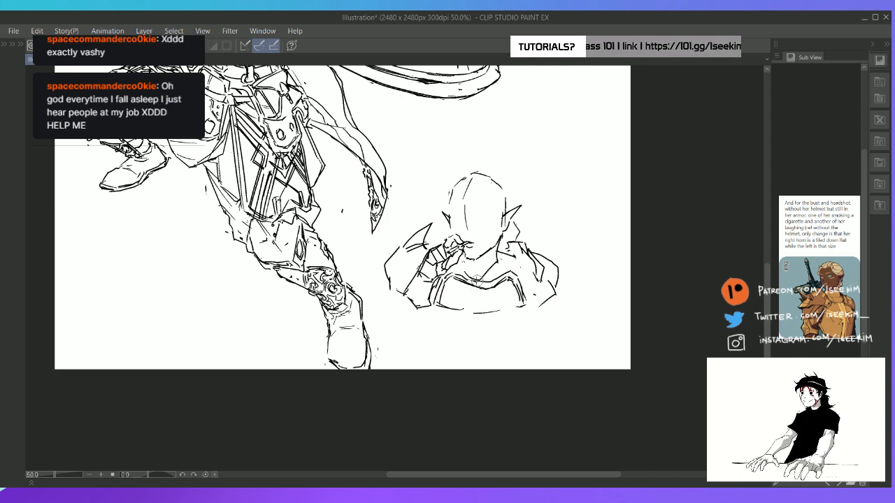
Add a center line down the front of the smoking bust's breastplate
mouse_move(468, 273)
left_mouse_down()
mouse_move(497, 264)
mouse_move(488, 273)
mouse_move(514, 276)
mouse_move(483, 284)
mouse_move(491, 306)
left_mouse_up()
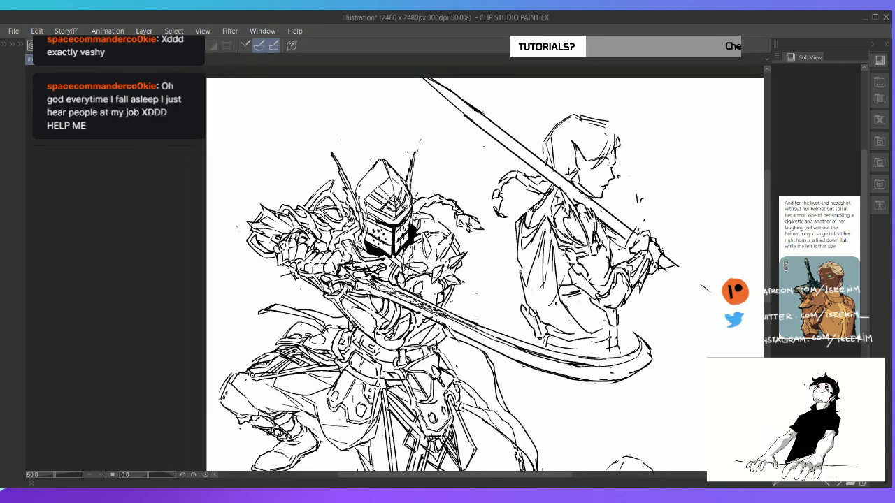
Bring back the hidden palettes, expand Folder 1 and make Layer 1 the active layer with the pen ready
key("Tab")
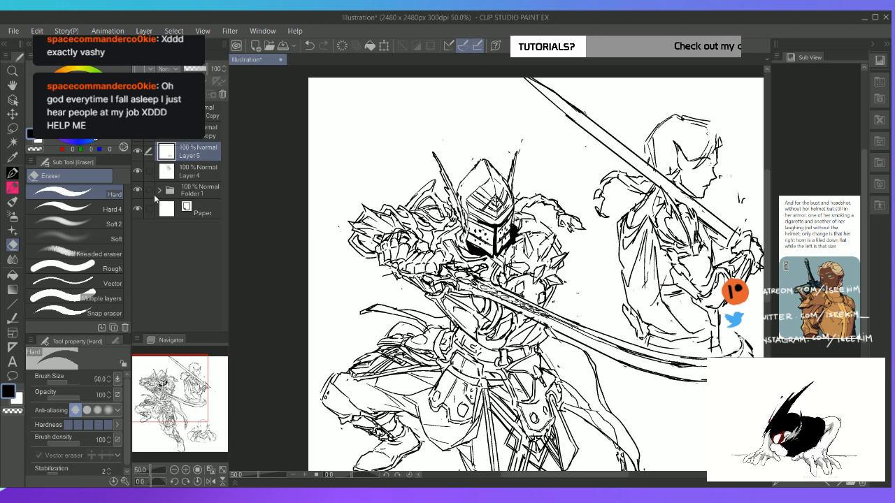
left_click(160, 191)
left_click(209, 249)
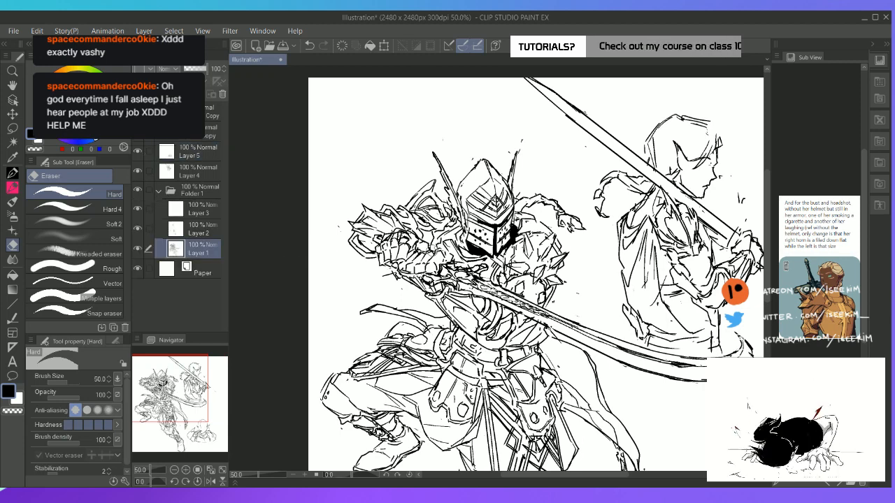
key("p")
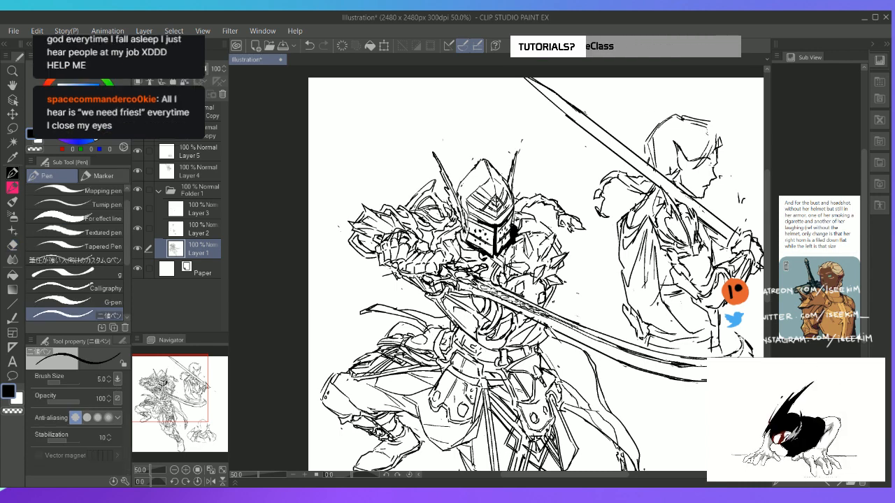
Collapse Folder 1 and make Layer 5 active again for the smoking bust
key("ctrl+0")
key("alt")
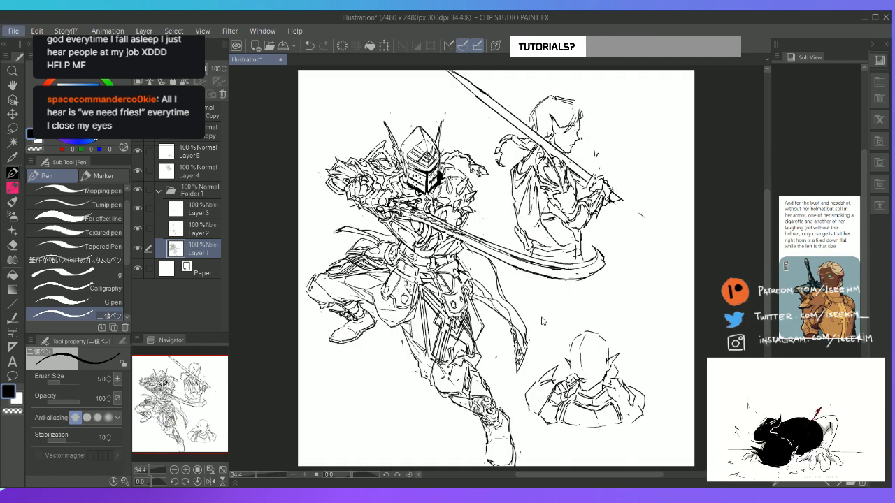
scroll(541, 318, "up", 2)
key("space")
left_click_drag(542, 318, 378, 161)
left_click(162, 189)
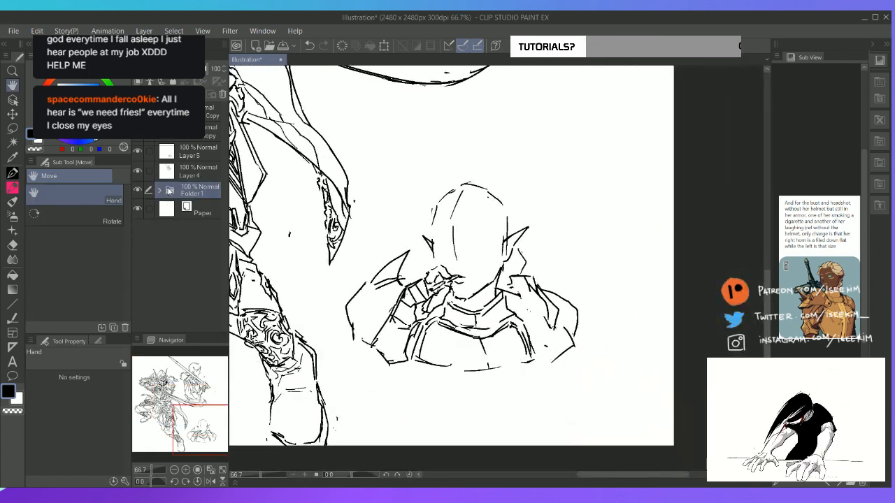
left_click(210, 157)
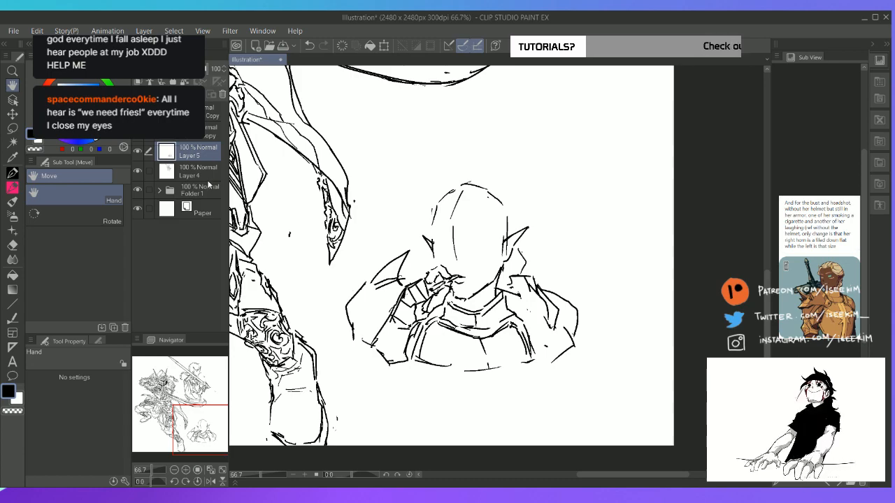
mouse_move(186, 419)
left_mouse_down()
mouse_move(197, 352)
mouse_move(199, 453)
mouse_move(179, 402)
mouse_move(198, 414)
mouse_move(196, 405)
left_mouse_up()
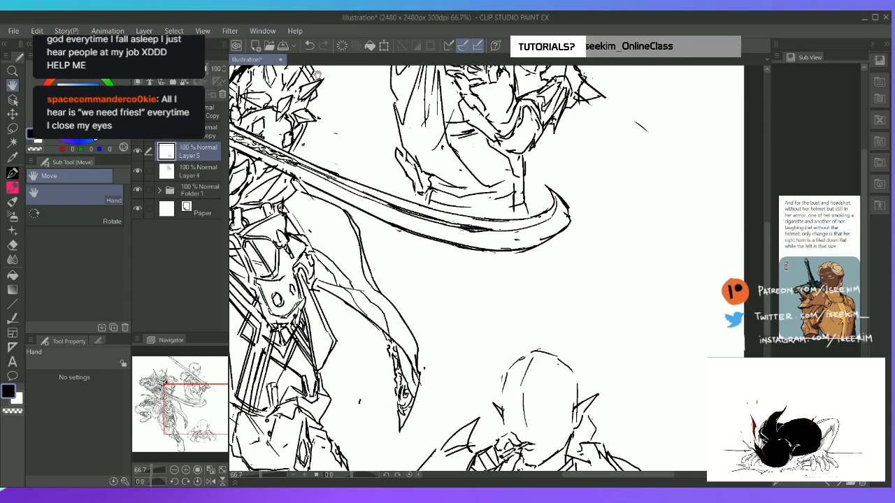
left_click_drag(473, 305, 441, 253)
left_click_drag(482, 370, 457, 226)
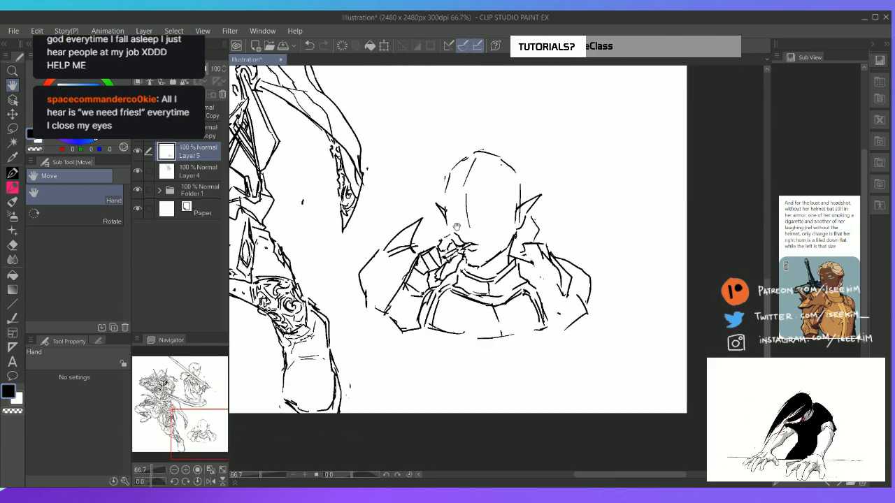
Erase the overlapping cheek line below the large pointed ear and add a neck line beneath the jaw
scroll(456, 227, "up", 4)
key("e")
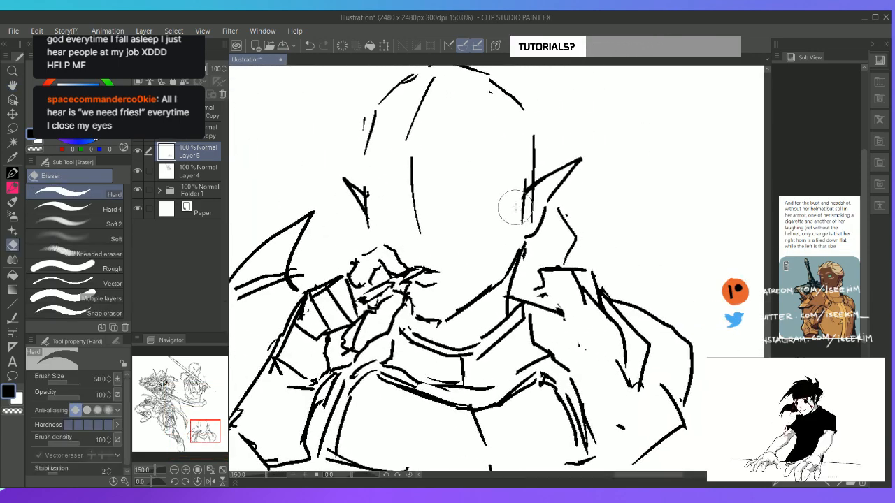
mouse_move(531, 208)
left_mouse_down()
mouse_move(538, 212)
mouse_move(533, 193)
left_mouse_up()
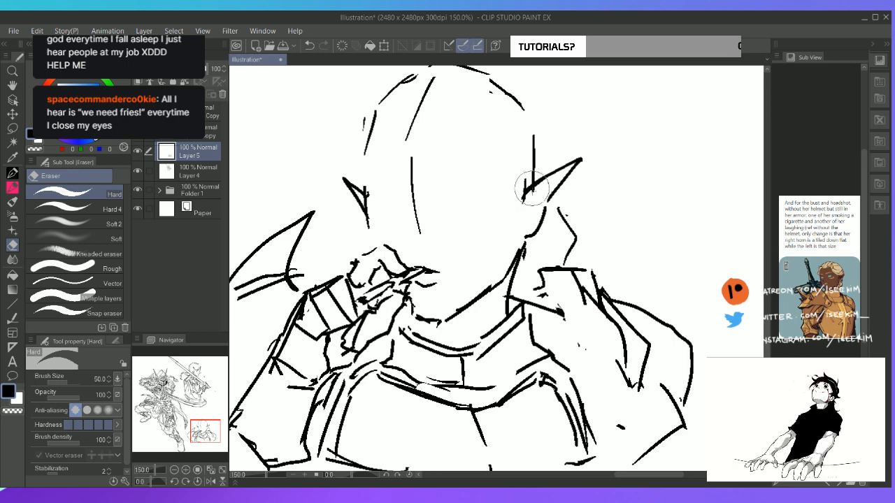
key("p")
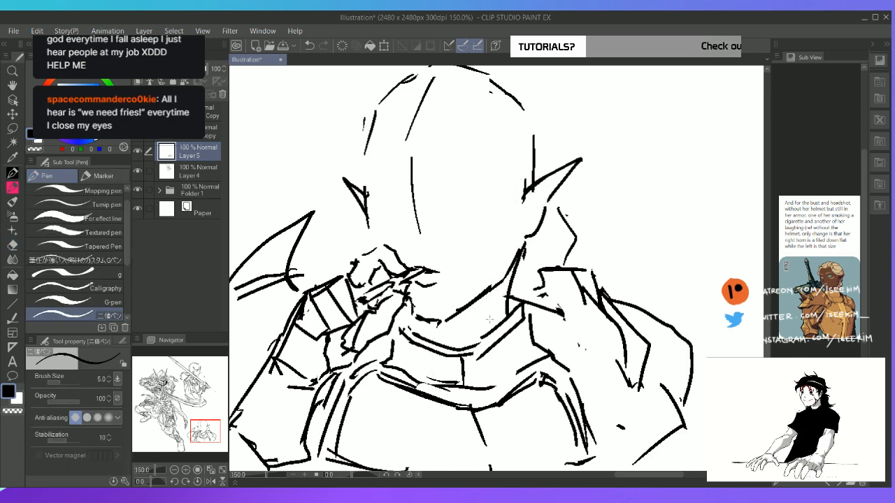
left_click_drag(494, 296, 462, 341)
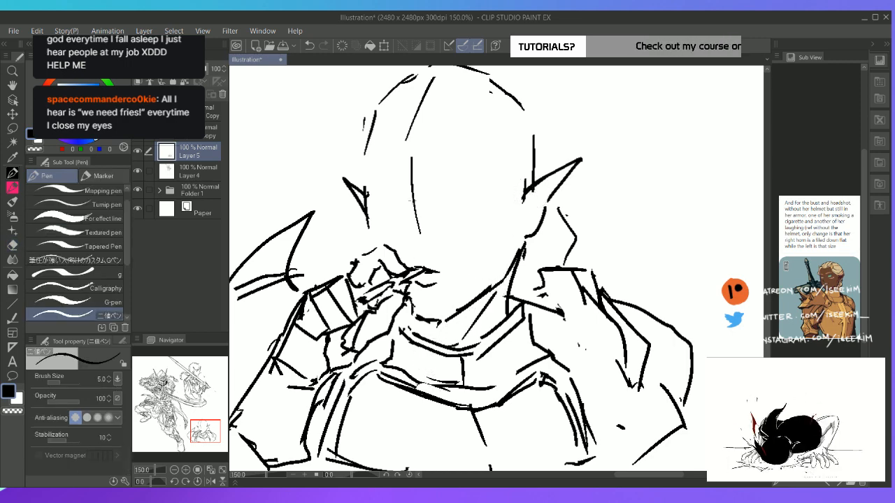
Erase the vertical face guideline, sketch both brow lines and trim the inner end of the brow above the smoking hand
key("e")
mouse_move(410, 160)
left_mouse_down()
mouse_move(413, 190)
mouse_move(401, 183)
mouse_move(368, 189)
mouse_move(368, 221)
mouse_move(479, 190)
left_mouse_up()
key("p")
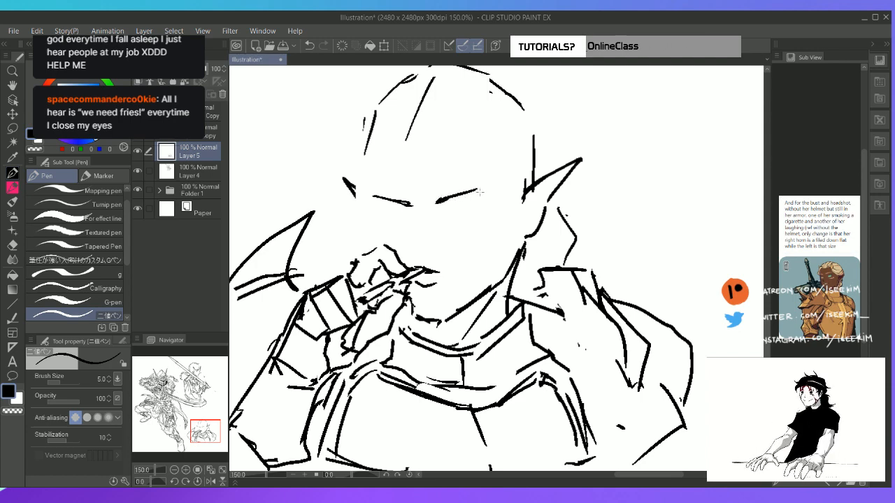
key("e")
left_click_drag(412, 205, 403, 205)
key("p")
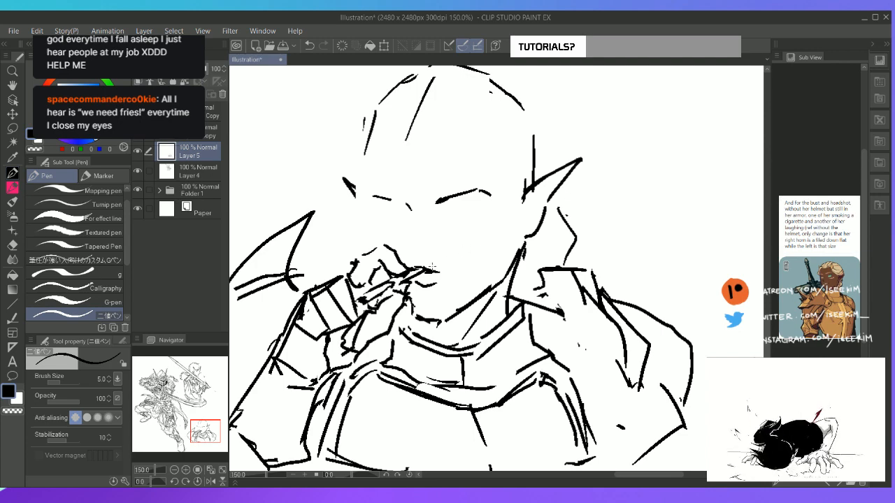
Lasso the brow lines and shift them slightly upward on the face
key("m")
mouse_move(450, 228)
left_mouse_down()
mouse_move(382, 209)
mouse_move(386, 174)
mouse_move(495, 178)
mouse_move(488, 222)
mouse_move(427, 223)
left_mouse_up()
key("k")
left_click_drag(490, 214, 492, 207)
key("ctrl+d")
key("p")
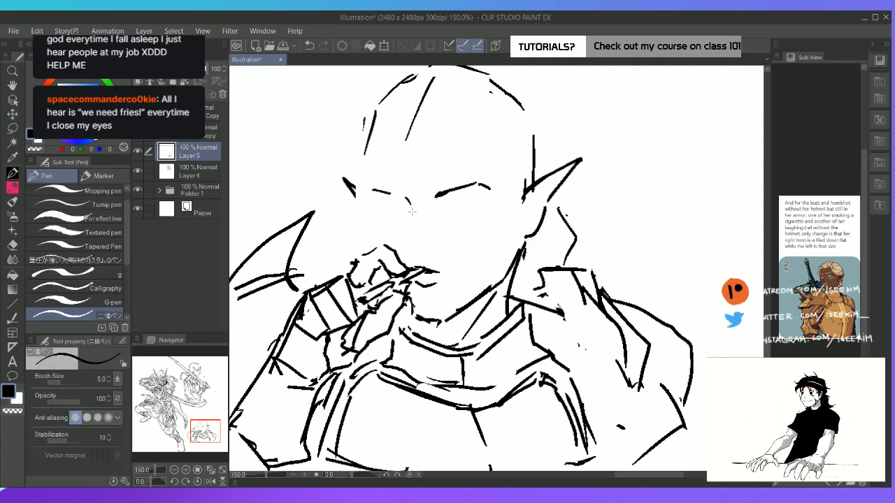
Sketch the nose and the eye nearer the large pointed ear, adding a lid crease under its brow
mouse_move(413, 212)
left_mouse_down()
mouse_move(407, 244)
mouse_move(426, 248)
left_mouse_up()
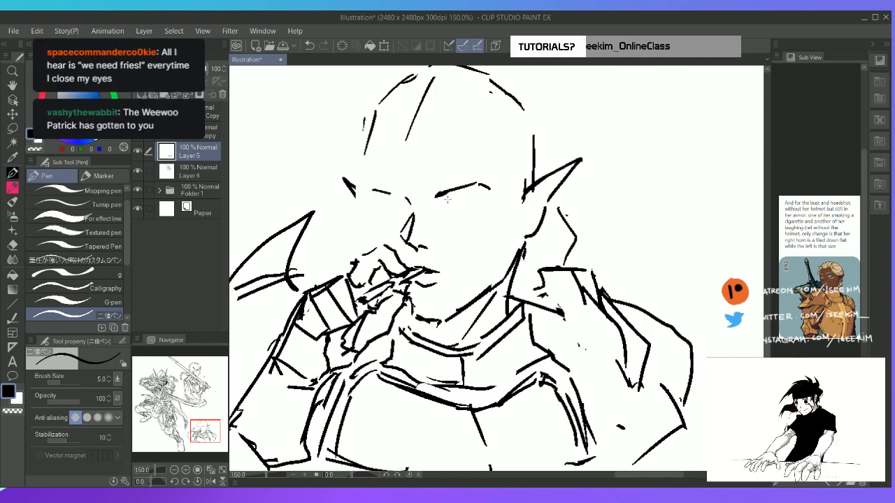
mouse_move(442, 201)
left_mouse_down()
mouse_move(480, 196)
mouse_move(466, 212)
mouse_move(481, 209)
left_mouse_up()
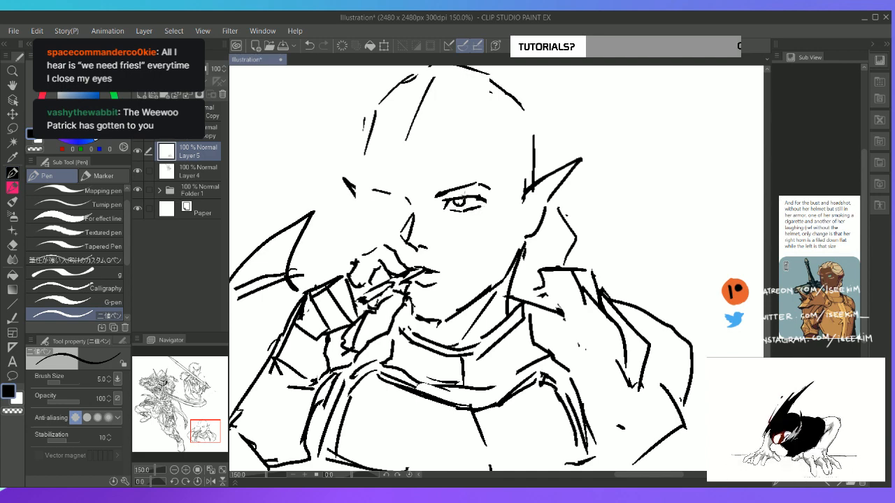
left_click_drag(450, 193, 488, 185)
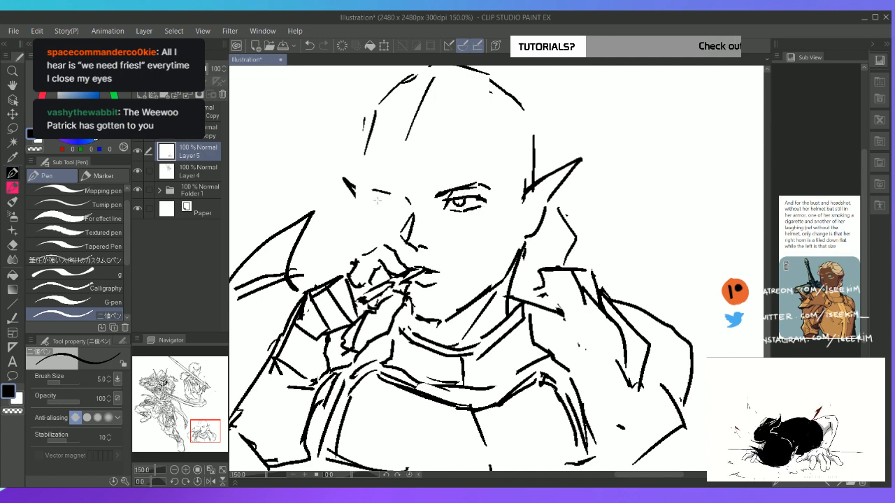
Draw the other eye and brow above the smoking hand, erasing and redrawing its lower lid
left_click_drag(389, 193, 410, 201)
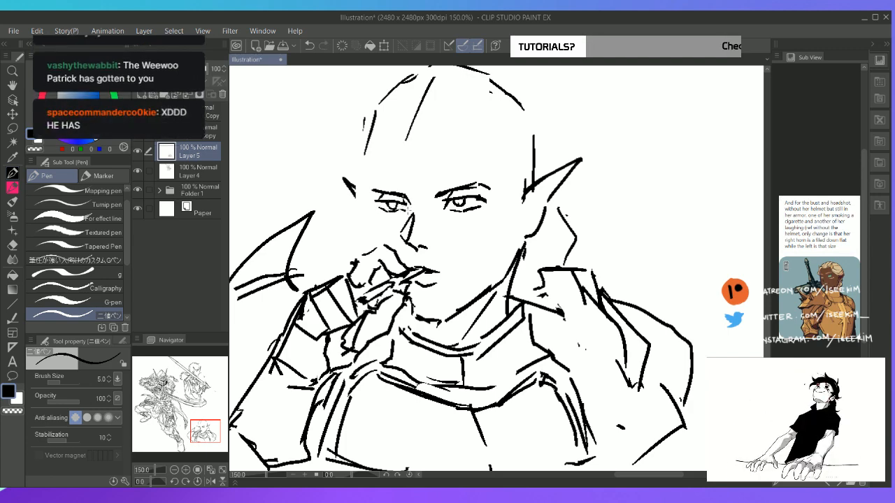
key("e")
left_click_drag(388, 211, 400, 213)
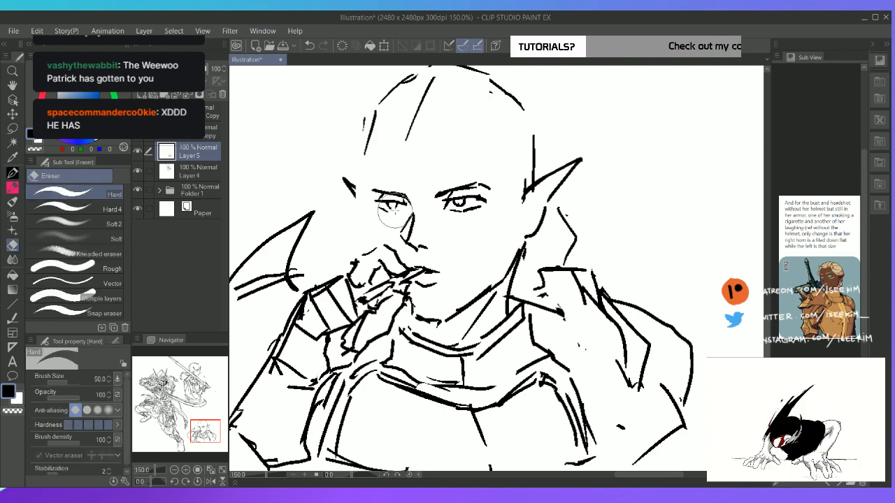
key("p")
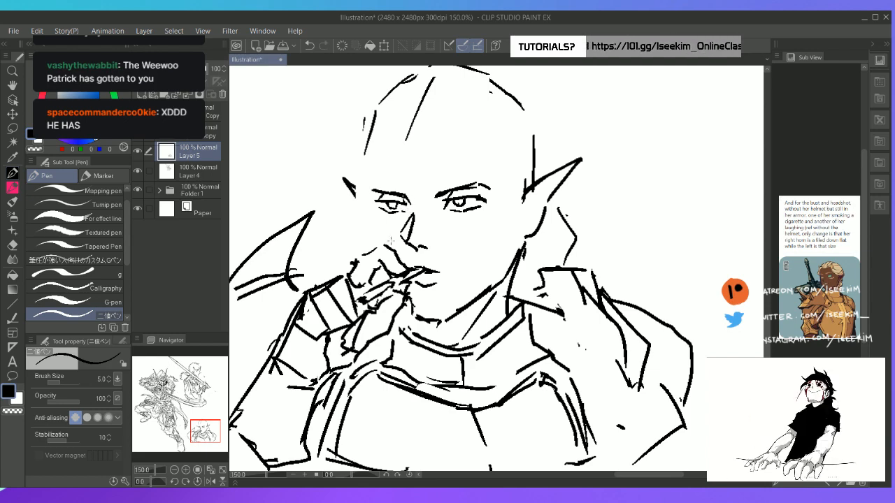
Check the smoking bust's face against the full composition and up close
key("ctrl+0")
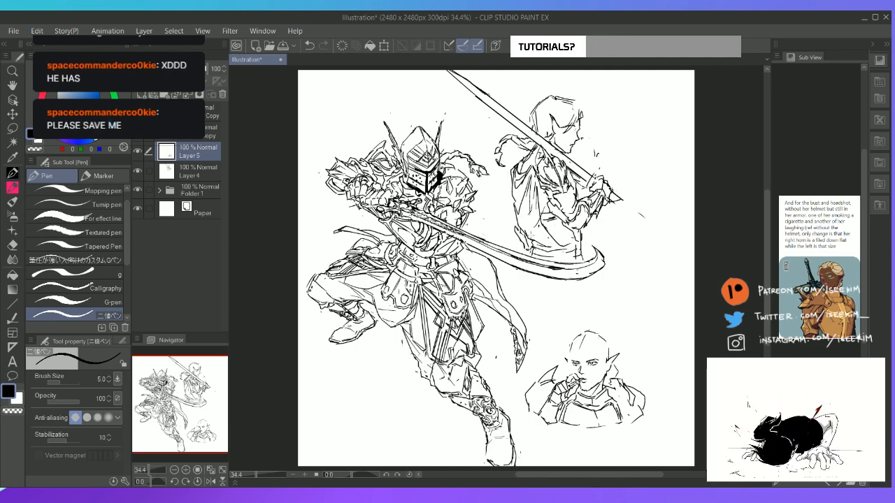
scroll(532, 238, "up", 3)
key("space")
left_click_drag(540, 342, 391, 148)
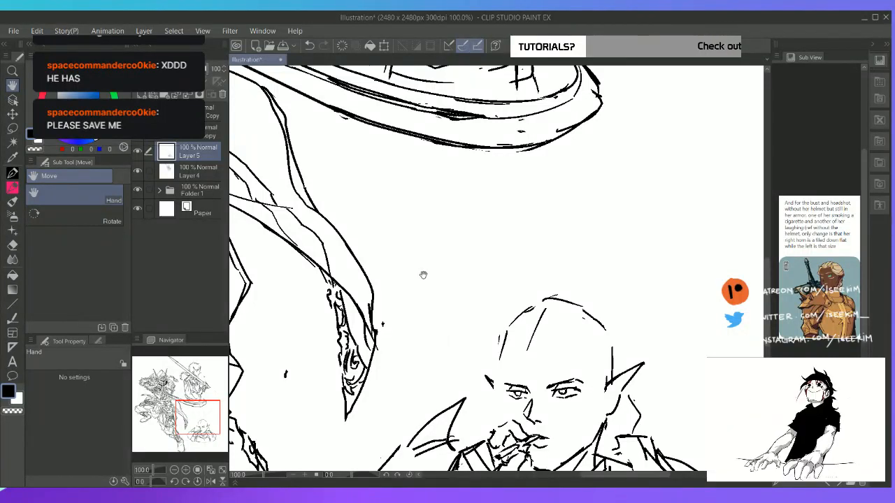
scroll(423, 275, "up", 1)
left_click_drag(585, 360, 403, 143)
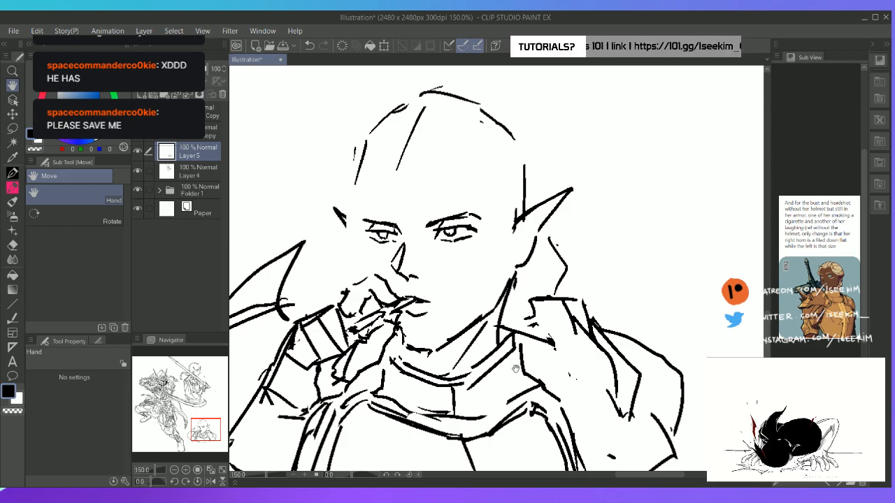
scroll(516, 369, "down", 5)
scroll(445, 188, "up", 3)
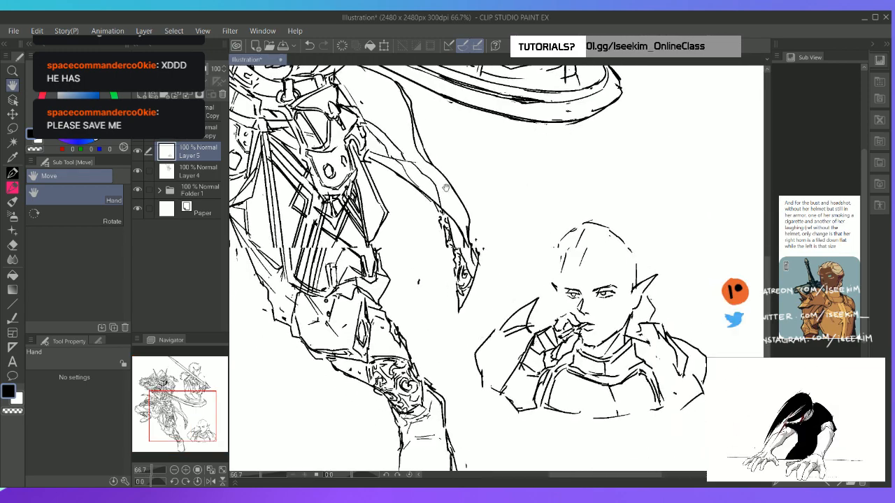
Lasso the smoking hand and forearm together with the mouth and shift them slightly down
left_click_drag(446, 187, 377, 117)
scroll(377, 118, "up", 1)
left_click_drag(468, 290, 371, 202)
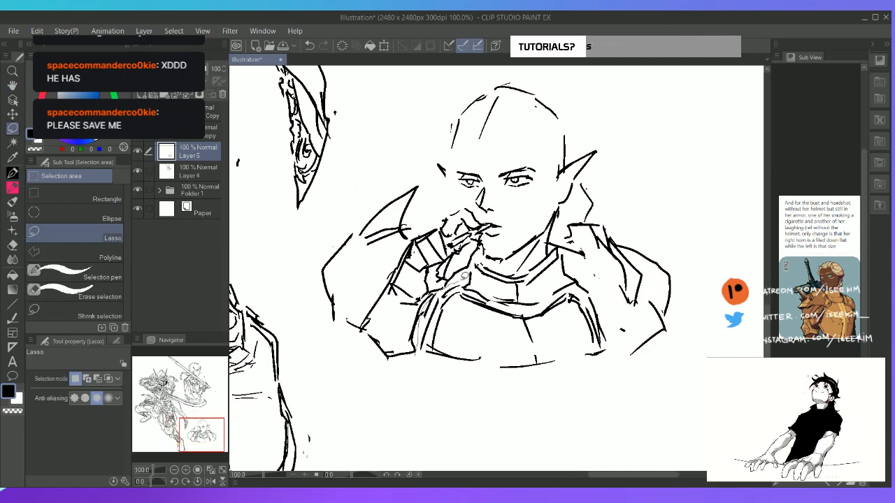
mouse_move(463, 276)
left_mouse_down()
mouse_move(486, 239)
mouse_move(509, 226)
mouse_move(472, 202)
mouse_move(414, 235)
mouse_move(384, 270)
mouse_move(358, 332)
mouse_move(409, 360)
left_mouse_up()
key("k")
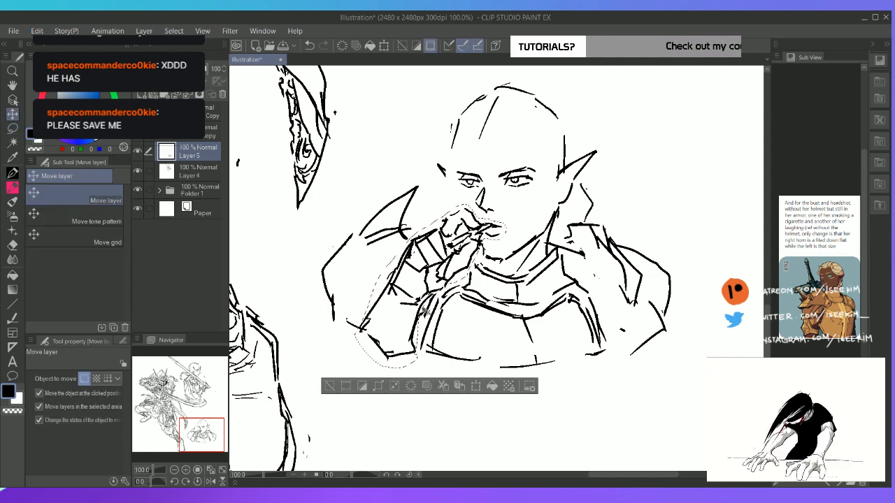
left_click_drag(420, 307, 419, 314)
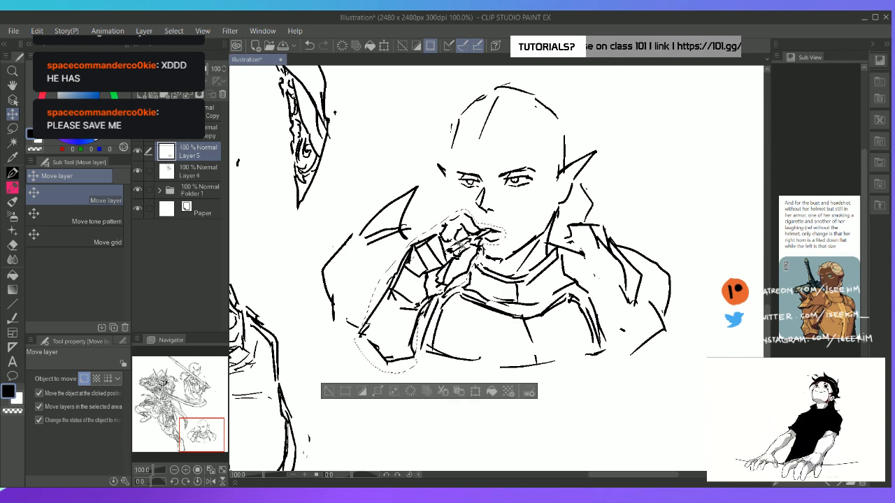
key("ctrl+d")
Lasso the eyes, brows and nose and nudge them slightly down on the face
key("m")
mouse_move(473, 162)
left_mouse_down()
mouse_move(457, 164)
mouse_move(463, 195)
mouse_move(517, 213)
mouse_move(490, 156)
mouse_move(476, 161)
left_mouse_up()
key("k")
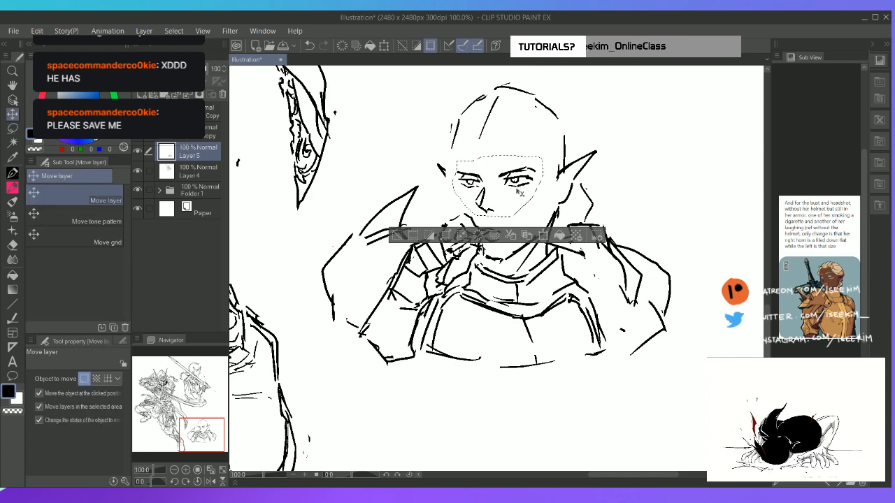
key("Down")
key("Down")
key("Down")
key("Down")
key("Down")
key("Down")
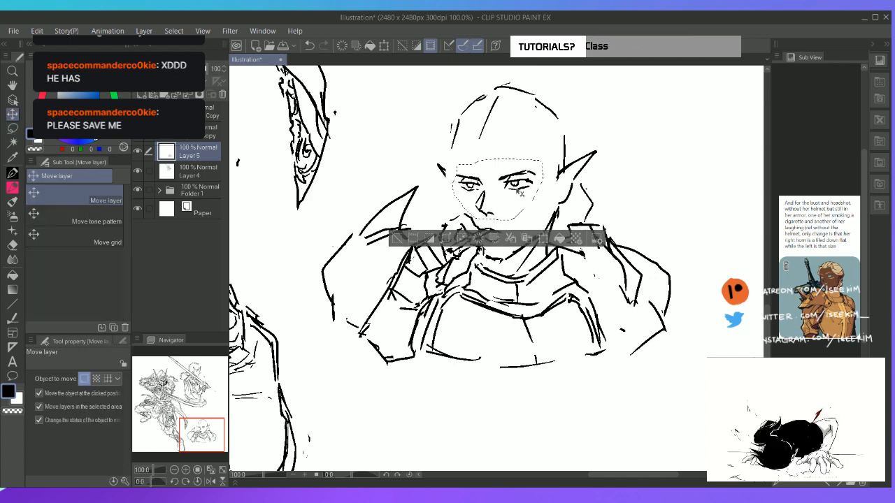
key("ctrl+d")
key("p")
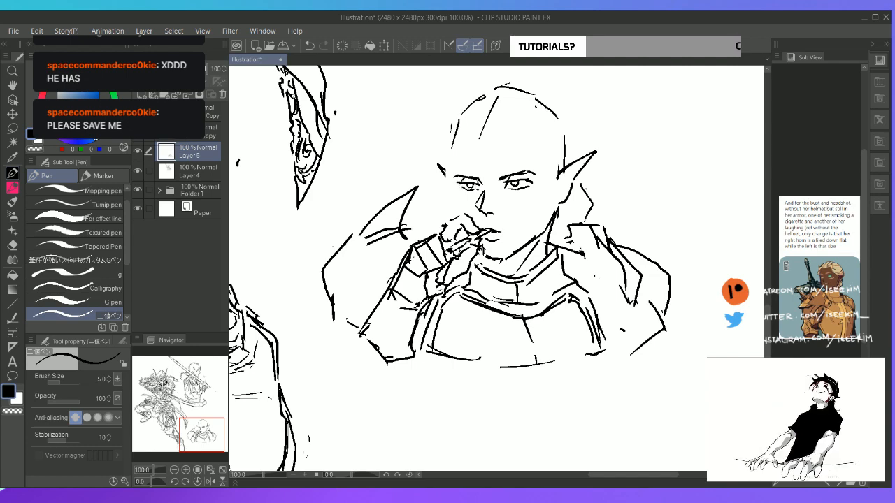
Darken the upper eyelids and irises of both eyes, undoing the last stroke
left_click_drag(460, 183, 530, 182)
key("ctrl+z")
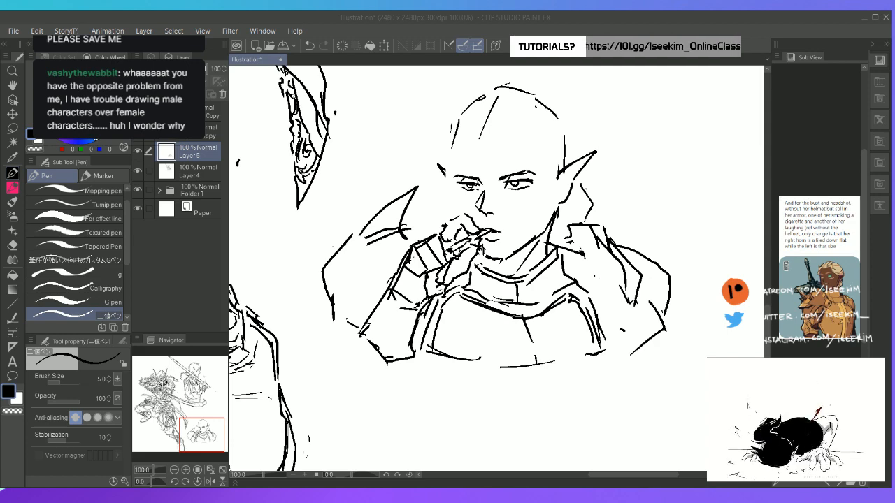
left_click(559, 20)
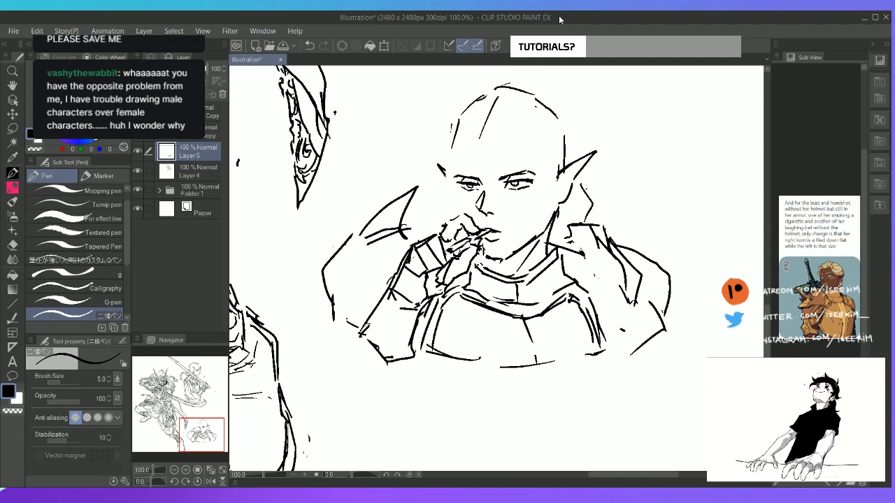
key("ctrl+plus")
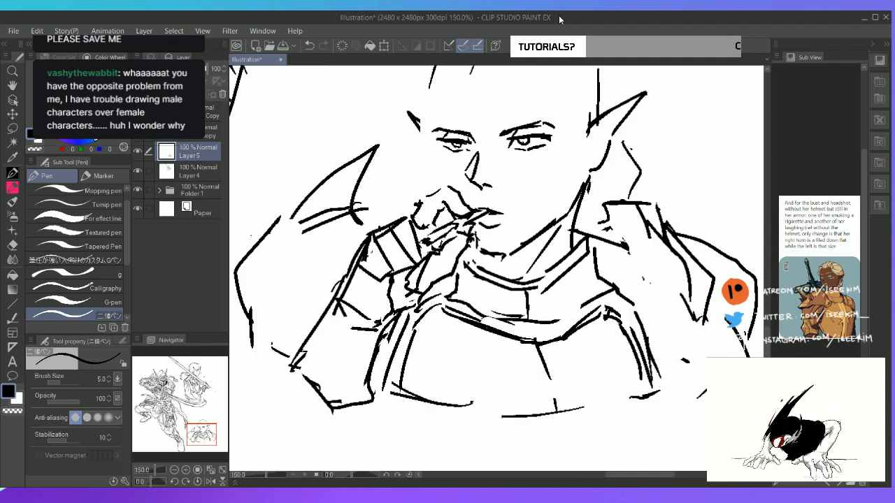
Draw the far side of the smoking bust's face from the temple down to the cheek and clean up the line
key("space")
left_click_drag(394, 204, 364, 272)
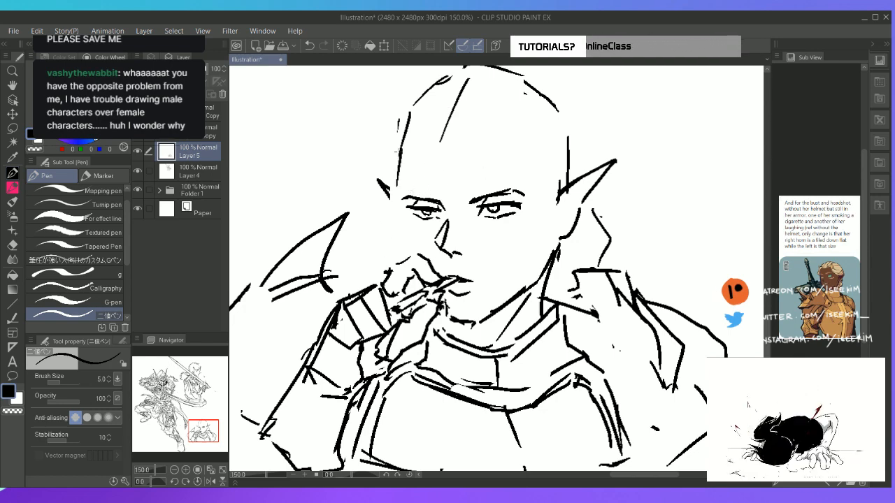
mouse_move(400, 147)
left_mouse_down()
mouse_move(398, 197)
mouse_move(412, 258)
mouse_move(401, 251)
mouse_move(412, 259)
left_mouse_up()
key("e")
key("p")
key("e")
key("p")
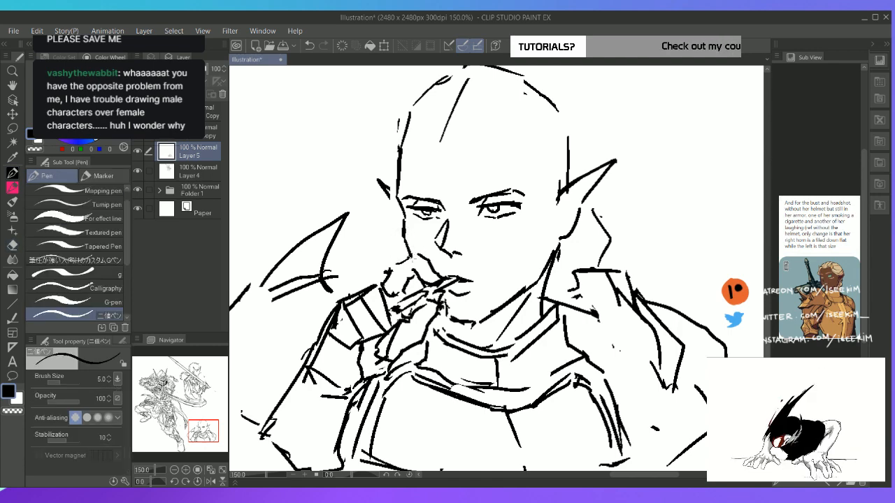
Erase the rough chin lines and redraw the chin contour so it joins the jaw
key("e")
mouse_move(450, 317)
left_mouse_down()
mouse_move(450, 306)
mouse_move(449, 323)
mouse_move(465, 328)
left_mouse_up()
key("p")
key("p")
mouse_move(471, 321)
left_mouse_down()
mouse_move(460, 325)
mouse_move(481, 322)
mouse_move(454, 322)
mouse_move(470, 323)
left_mouse_up()
key("e")
key("p")
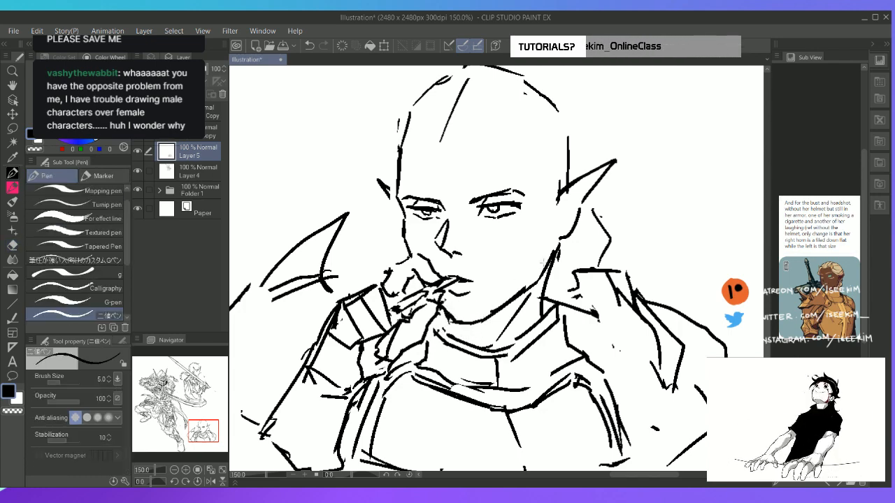
Clean up the far cheek and redraw the far pointed ear larger against the face, undoing the surplus strokes
key("e")
left_click_drag(402, 236, 411, 254)
key("p")
key("e")
left_click_drag(391, 201, 406, 239)
key("p")
key("e")
key("p")
mouse_move(377, 193)
left_mouse_down()
mouse_move(386, 189)
mouse_move(373, 180)
mouse_move(403, 212)
mouse_move(365, 174)
mouse_move(403, 226)
left_mouse_up()
key("ctrl+z")
key("ctrl+z")
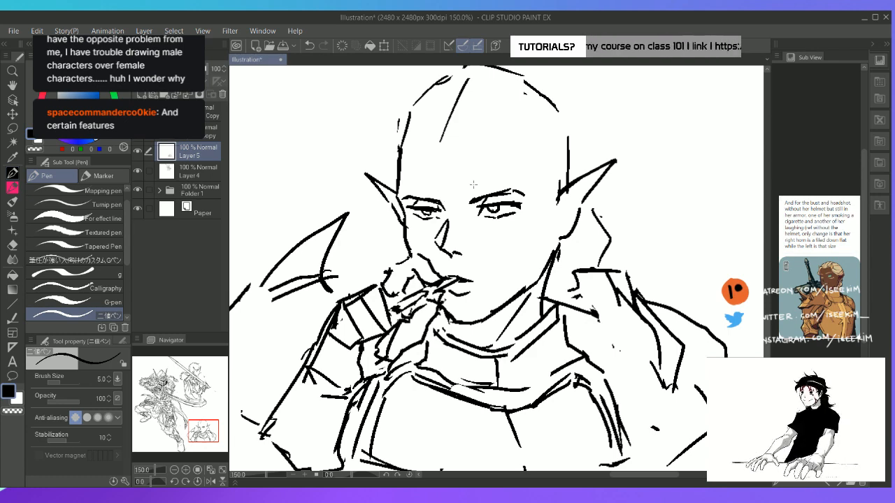
Sketch the hairline with a widow's peak from the near ear across the forehead to the far temple, redoing unsatisfactory strokes
mouse_move(435, 142)
left_mouse_down()
mouse_move(478, 132)
mouse_move(437, 141)
mouse_move(461, 126)
mouse_move(433, 138)
mouse_move(449, 146)
mouse_move(517, 123)
mouse_move(492, 122)
mouse_move(509, 124)
mouse_move(565, 189)
left_mouse_up()
key("ctrl+z")
key("e")
key("p")
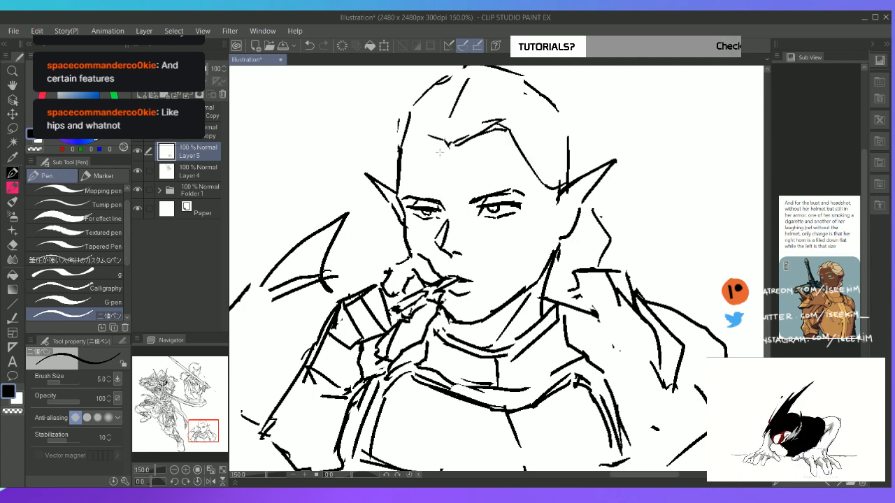
mouse_move(443, 140)
left_mouse_down()
mouse_move(419, 133)
mouse_move(396, 186)
left_mouse_up()
key("ctrl+z")
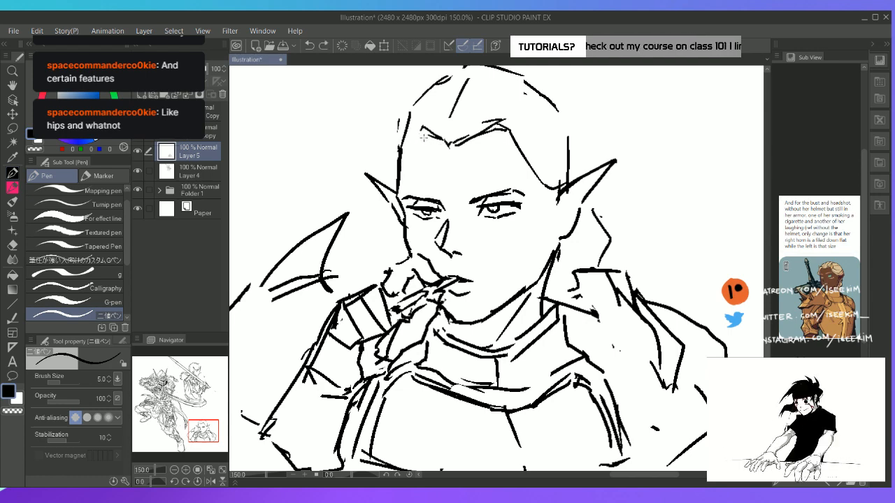
left_click_drag(425, 131, 399, 169)
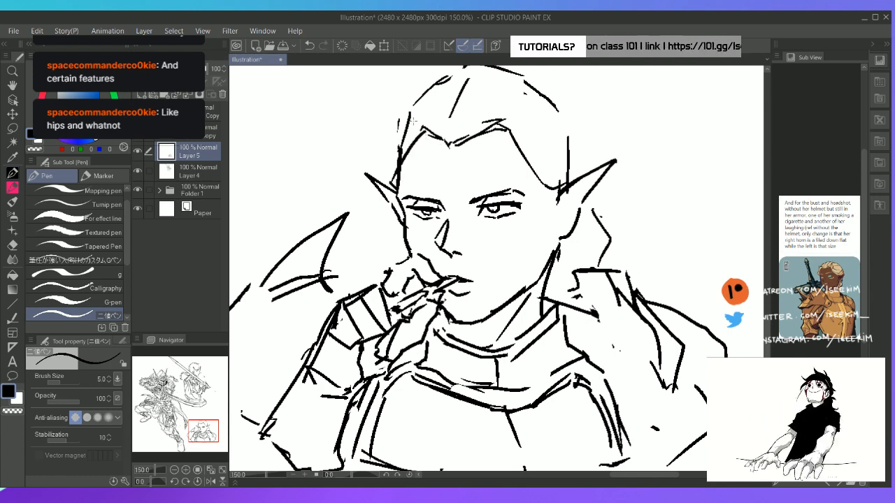
mouse_move(415, 120)
left_mouse_down()
mouse_move(377, 170)
mouse_move(390, 186)
left_mouse_up()
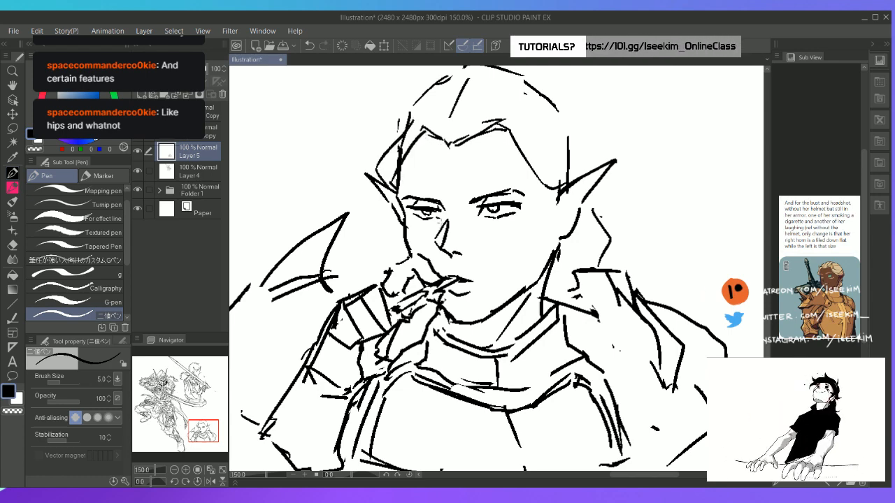
Erase the iris of the far eye and redraw it under the upper eyelid
key("e")
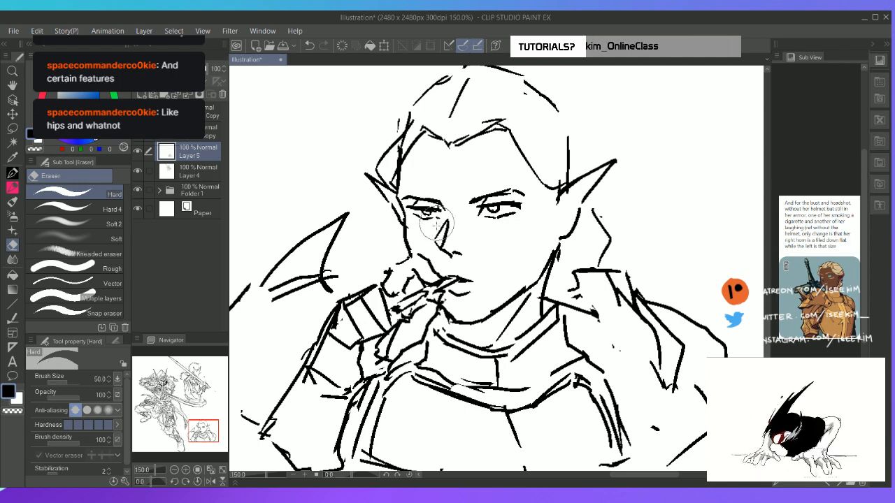
scroll(465, 218, "up", 3)
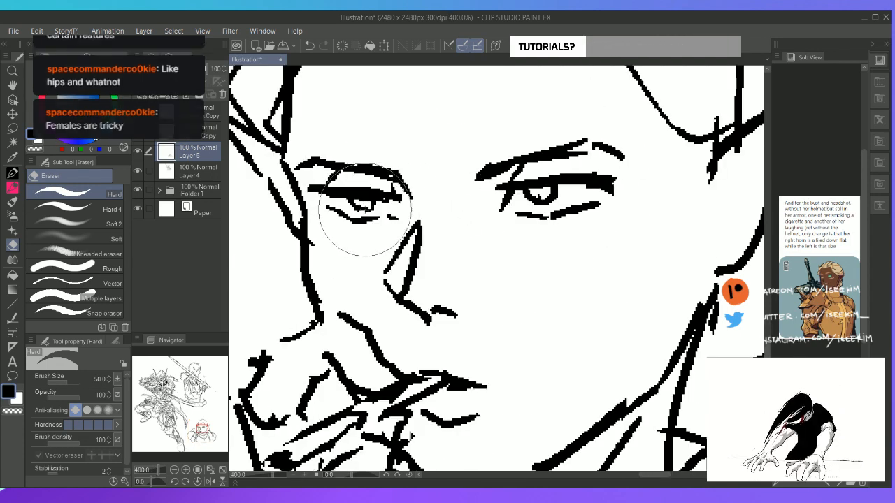
key("p")
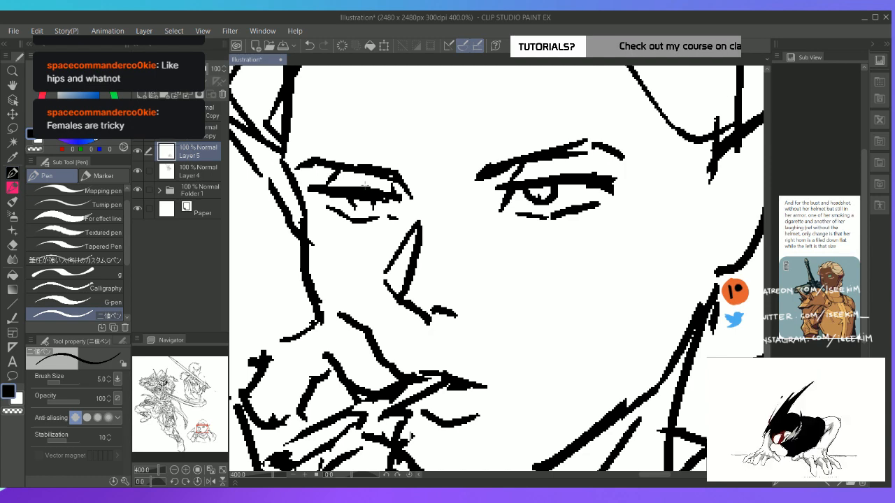
mouse_move(353, 207)
left_mouse_down()
mouse_move(371, 213)
mouse_move(377, 197)
left_mouse_up()
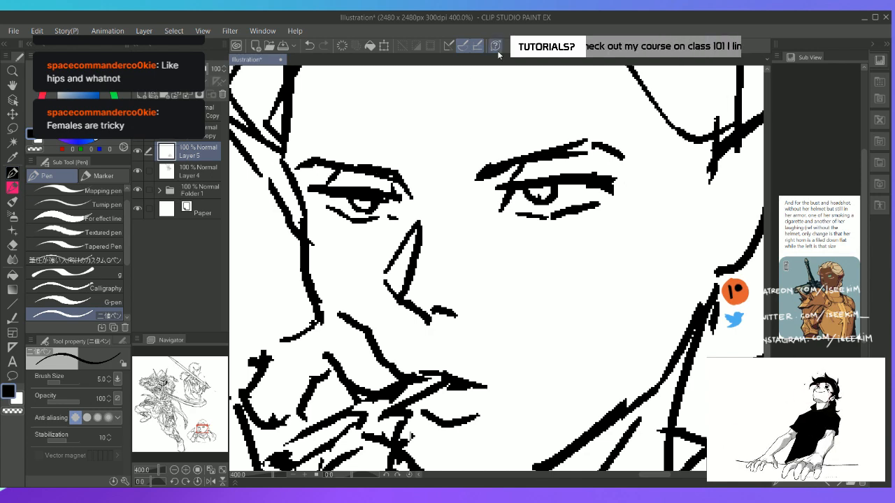
left_click_drag(384, 197, 397, 200)
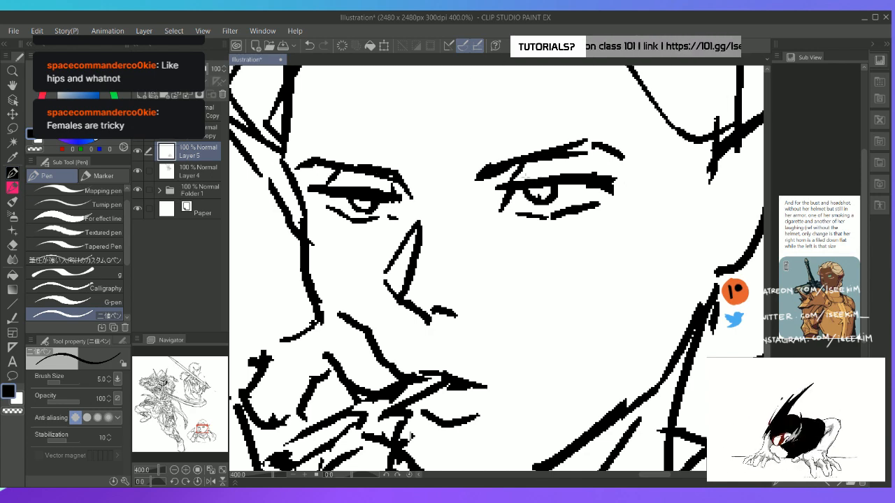
key("e")
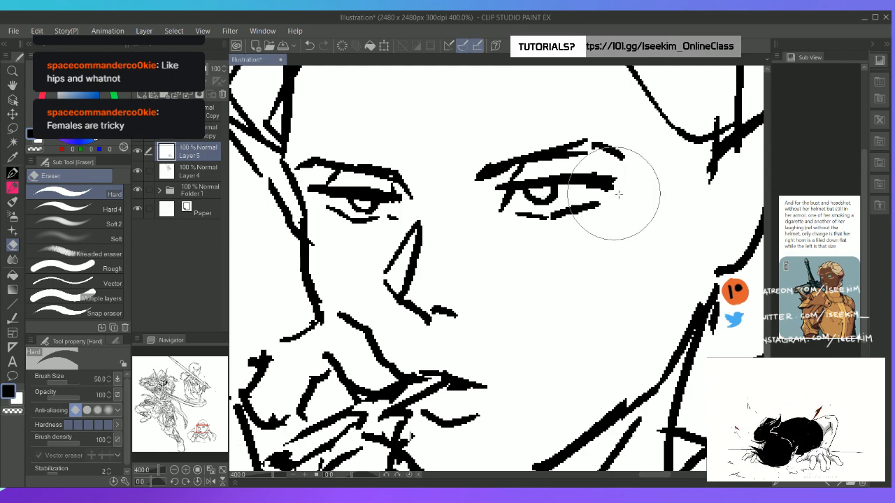
key("p")
Check the bust within the full composition and try a cheekbone line and a stroke below the chin
key("ctrl+0")
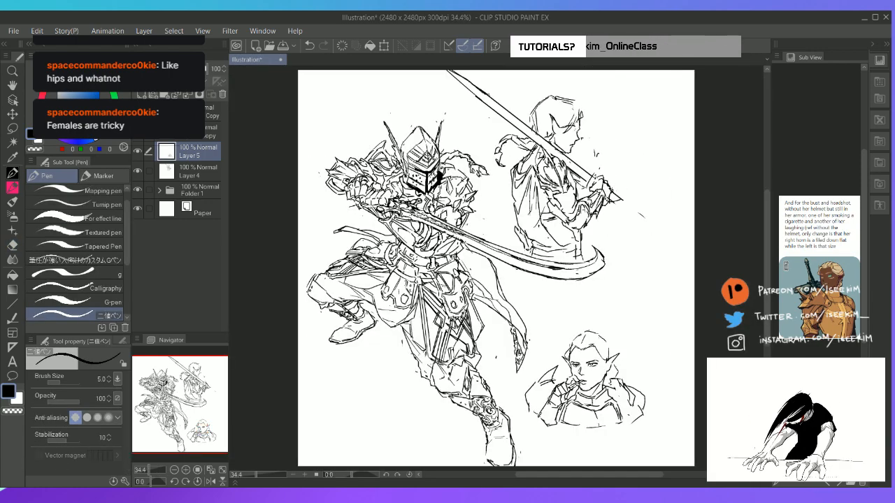
scroll(581, 212, "up", 4)
key("space")
left_click_drag(526, 376, 454, 109)
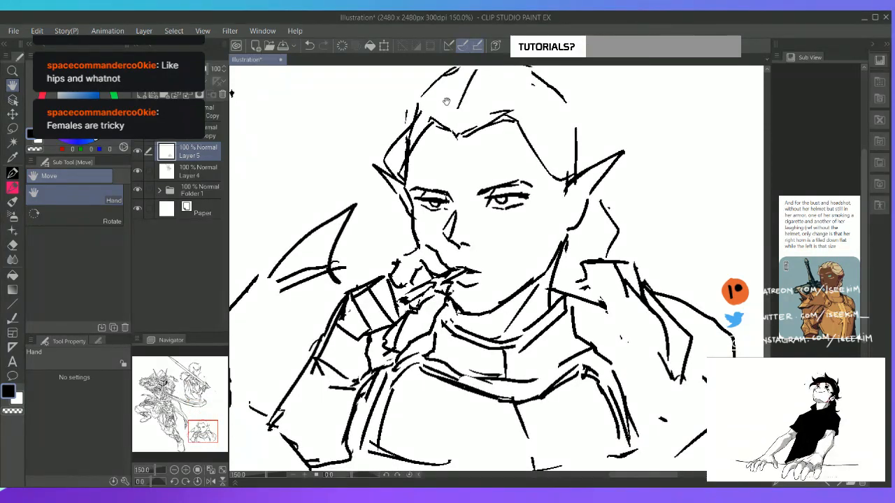
left_click_drag(540, 237, 550, 219)
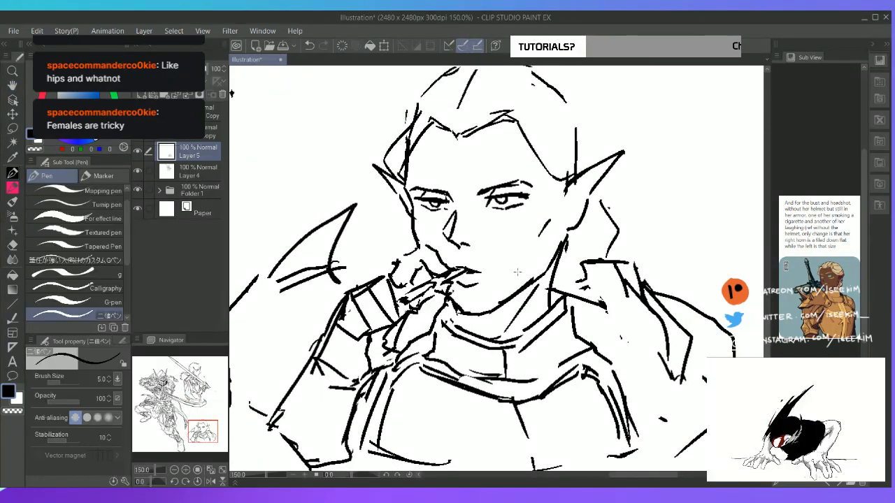
key("e")
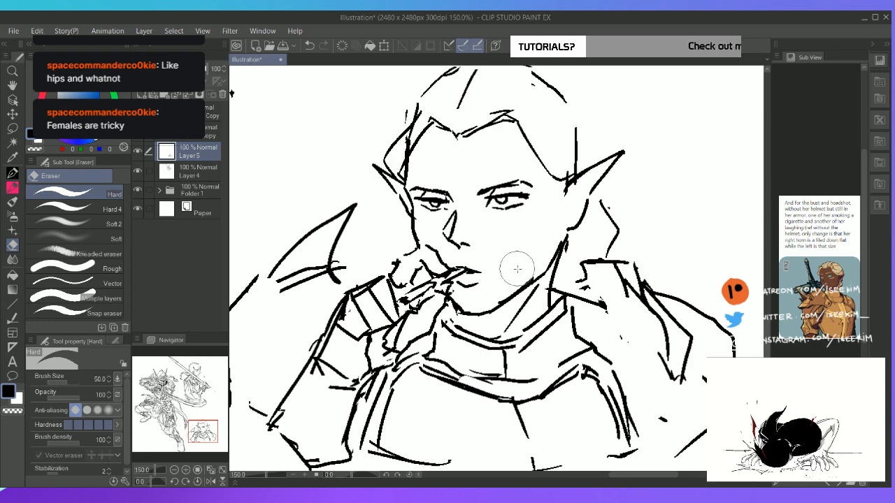
key("p")
left_click_drag(461, 312, 465, 328)
key("ctrl+z")
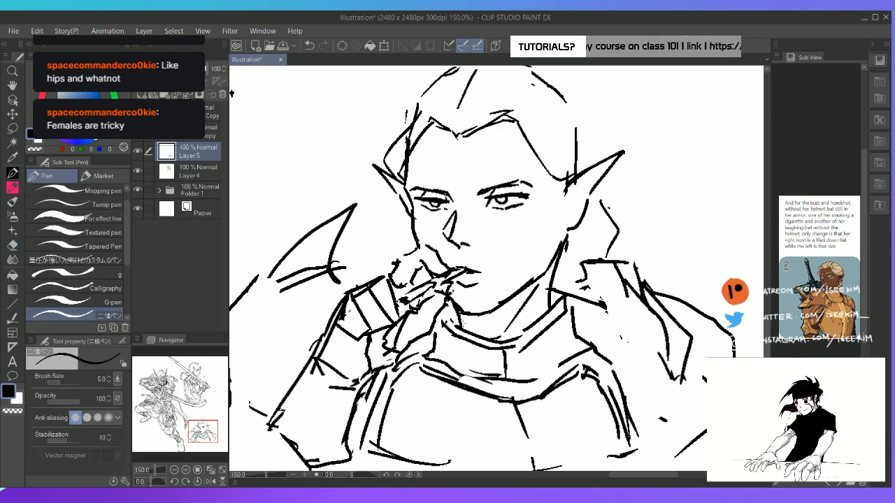
Erase the old neck line and redraw the neck below the near ear, along with the throat line under the chin
key("e")
mouse_move(555, 285)
left_mouse_down()
mouse_move(563, 271)
mouse_move(550, 301)
left_mouse_up()
key("p")
key("e")
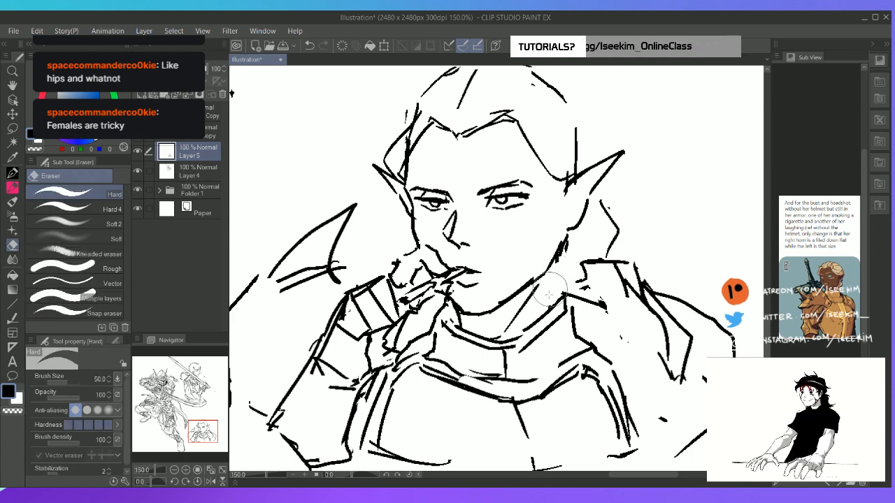
key("p")
left_click_drag(566, 245, 562, 302)
key("e")
left_click_drag(458, 321, 468, 332)
key("p")
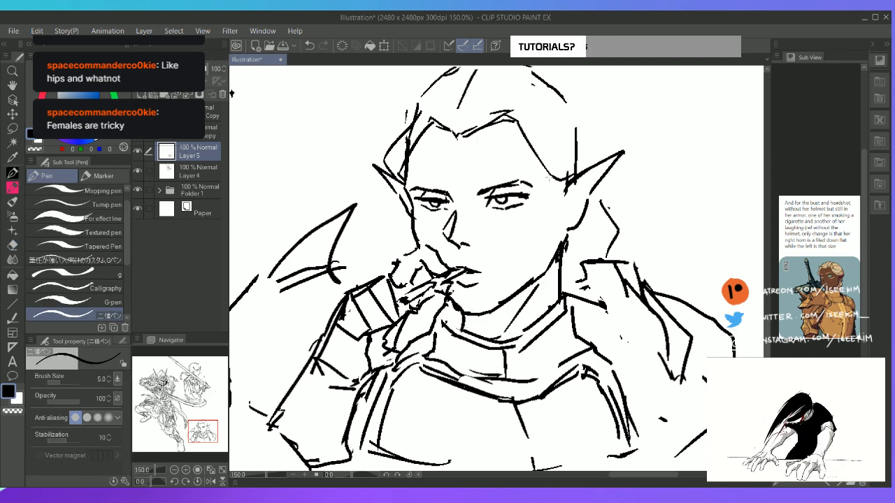
Lasso the nose, nudge it slightly toward the near side of the face, and deselect it
scroll(577, 183, "up", 1)
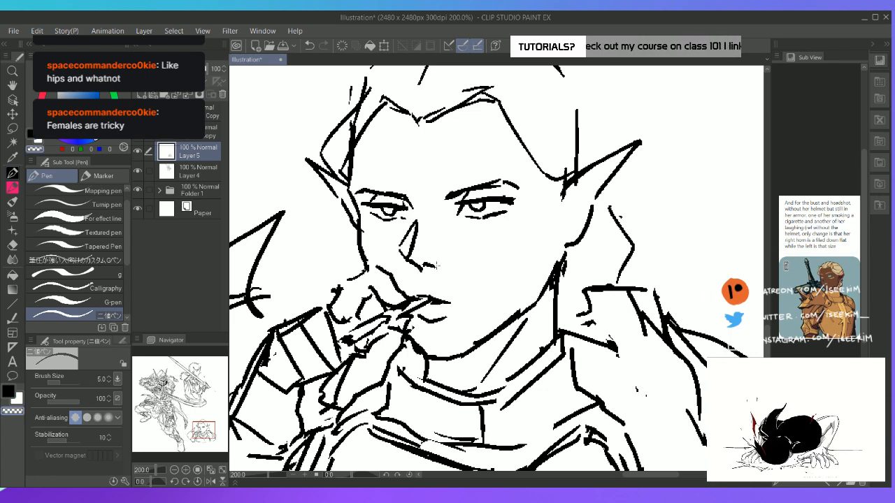
key("m")
mouse_move(428, 216)
left_mouse_down()
mouse_move(391, 245)
mouse_move(439, 271)
mouse_move(425, 214)
left_mouse_up()
key("k")
left_click_drag(420, 248, 435, 250)
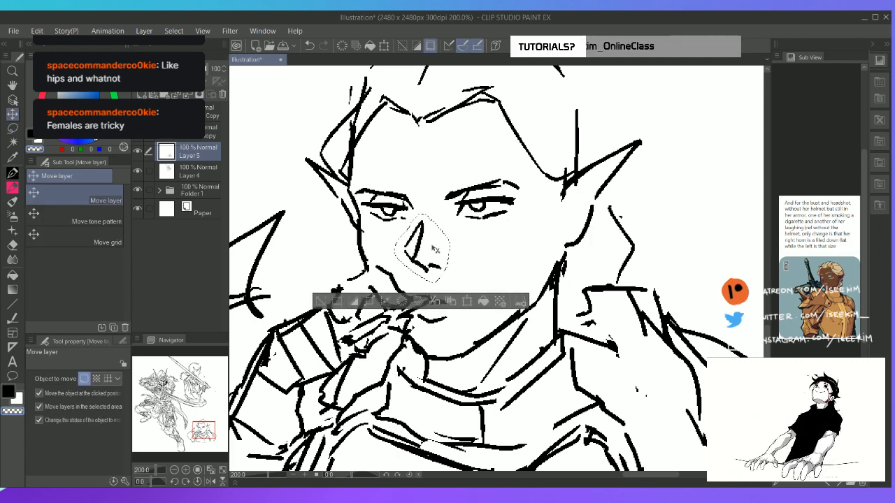
key("ctrl+d")
key("p")
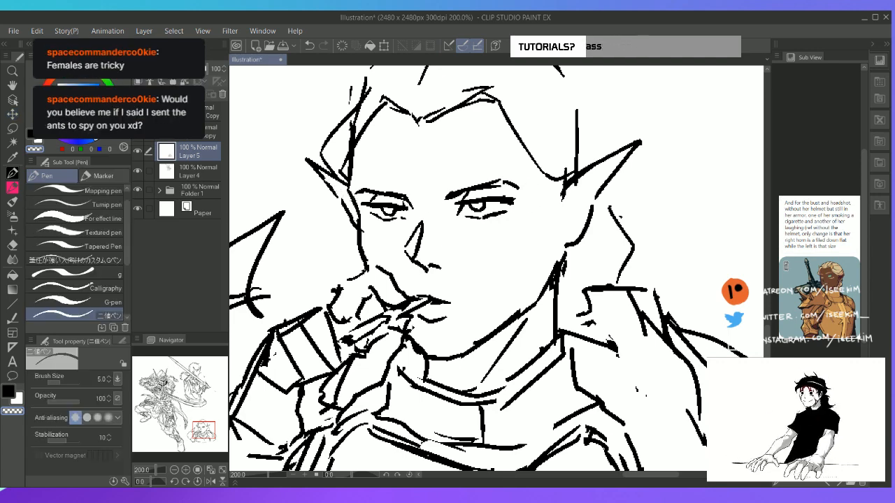
Pick black as the drawing colour and add inner contour lines to both pointed ears
key("i")
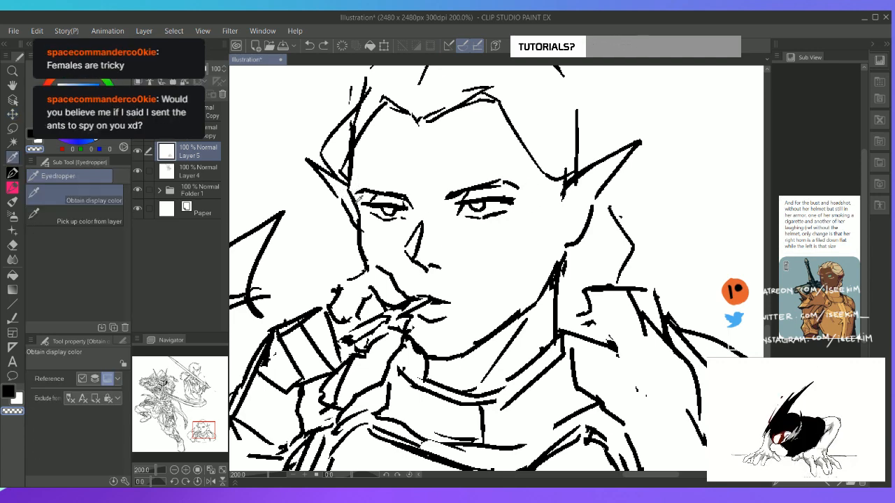
key("p")
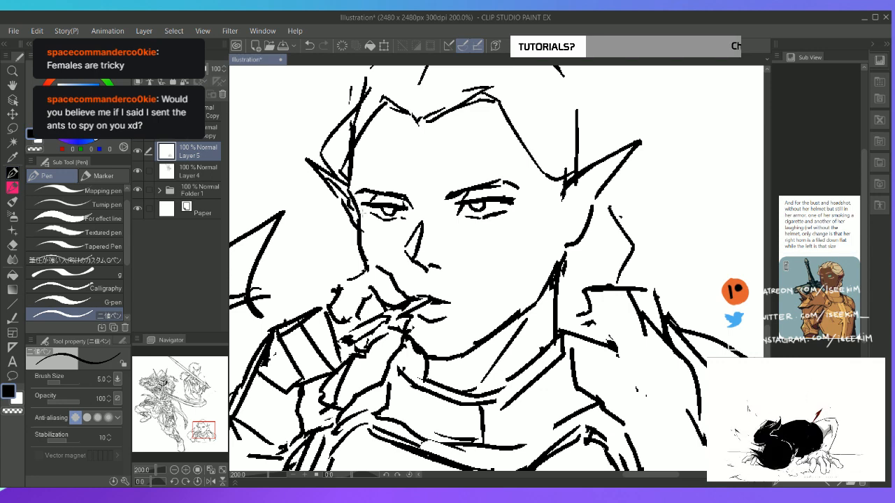
mouse_move(610, 164)
left_mouse_down()
mouse_move(563, 228)
mouse_move(568, 237)
left_mouse_up()
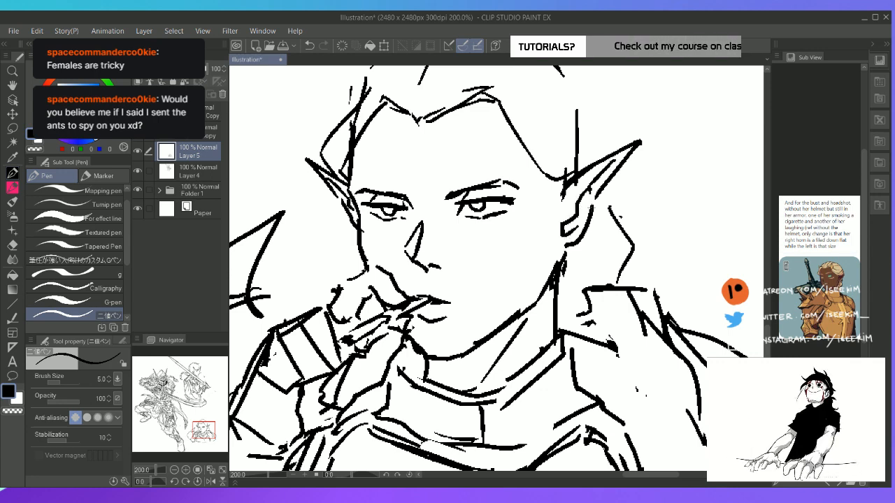
Clean up the hairline and draw swept-back hair strands from the forehead to the near ear
key("space")
left_click_drag(452, 182, 423, 254)
key("e")
mouse_move(309, 214)
left_mouse_down()
mouse_move(378, 158)
mouse_move(354, 158)
mouse_move(340, 171)
mouse_move(364, 157)
mouse_move(412, 169)
mouse_move(446, 141)
left_mouse_up()
key("p")
key("e")
key("p")
mouse_move(407, 181)
left_mouse_down()
mouse_move(450, 143)
mouse_move(499, 166)
mouse_move(573, 228)
left_mouse_up()
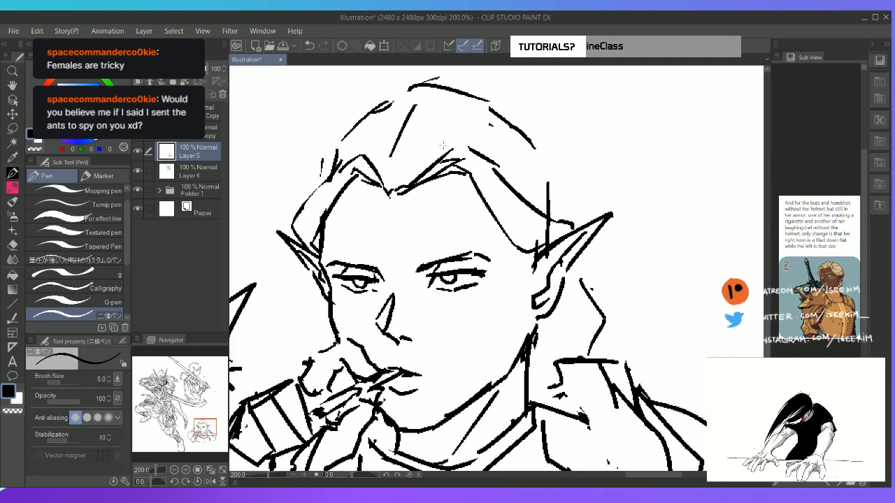
Draw curved hair strands rising from the widow's peak to the top of the head
key("e")
key("p")
mouse_move(416, 105)
left_mouse_down()
mouse_move(391, 158)
mouse_move(441, 77)
left_mouse_up()
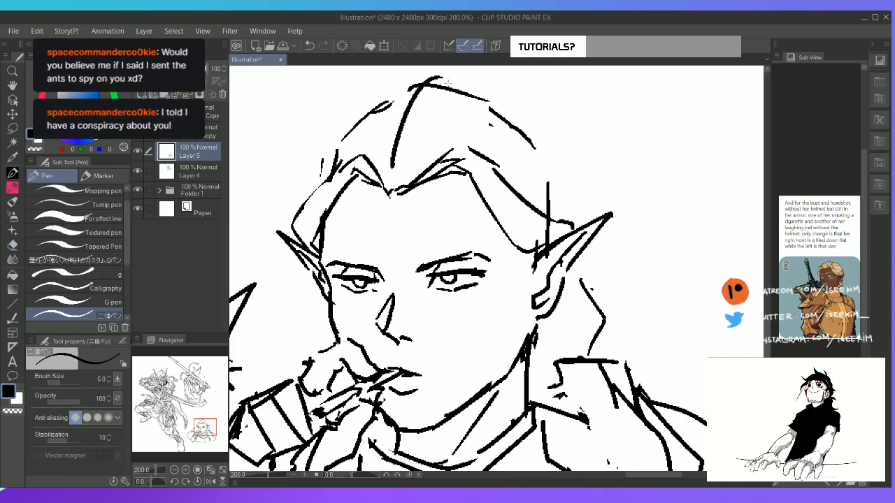
left_click_drag(413, 137, 474, 81)
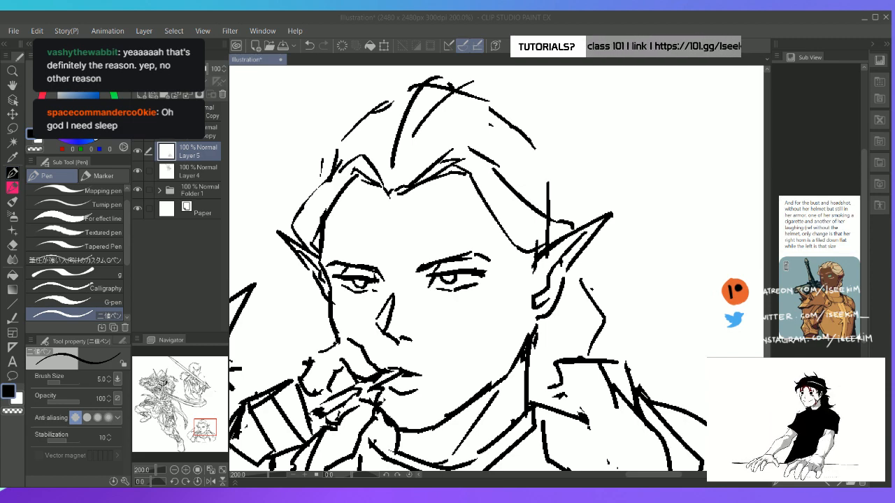
Redraw the hair's outer outline from the crown to the near ear and add strands running back from the widow's peak
left_click(514, 23)
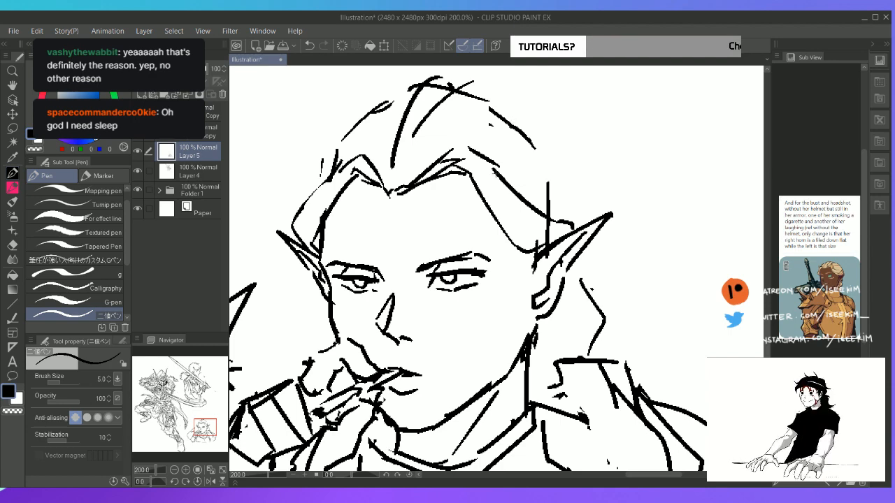
key("e")
key("p")
mouse_move(443, 93)
left_mouse_down()
mouse_move(470, 74)
mouse_move(455, 86)
mouse_move(437, 82)
mouse_move(475, 79)
mouse_move(546, 135)
mouse_move(485, 103)
mouse_move(521, 120)
left_mouse_up()
key("e")
key("p")
mouse_move(474, 87)
left_mouse_down()
mouse_move(502, 91)
mouse_move(562, 163)
mouse_move(572, 199)
mouse_move(499, 138)
mouse_move(477, 135)
mouse_move(443, 141)
mouse_move(387, 187)
mouse_move(419, 155)
left_mouse_up()
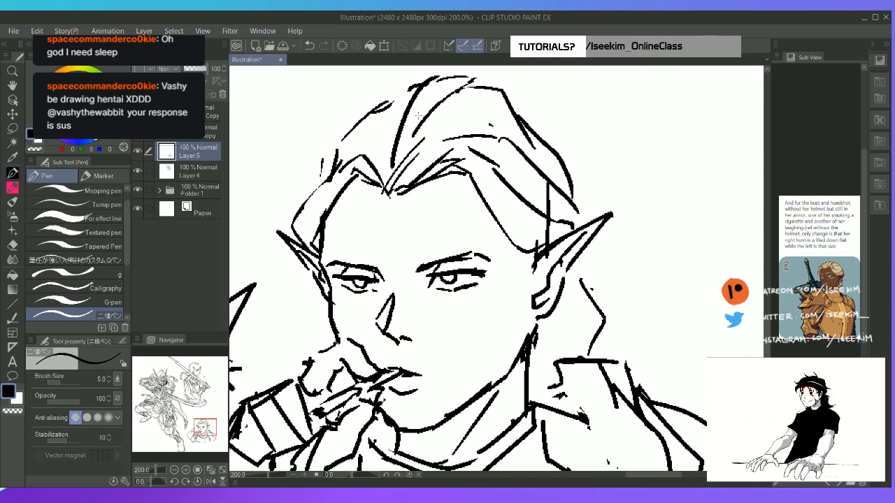
Erase the old skull outline on the far side and redraw it as swept-back hair down to the temple
key("e")
left_click_drag(389, 105, 357, 122)
key("p")
mouse_move(391, 96)
left_mouse_down()
mouse_move(344, 132)
mouse_move(357, 130)
mouse_move(371, 155)
mouse_move(387, 138)
mouse_move(339, 136)
mouse_move(382, 100)
mouse_move(354, 137)
mouse_move(345, 116)
mouse_move(309, 183)
mouse_move(313, 205)
left_mouse_up()
key("e")
key("p")
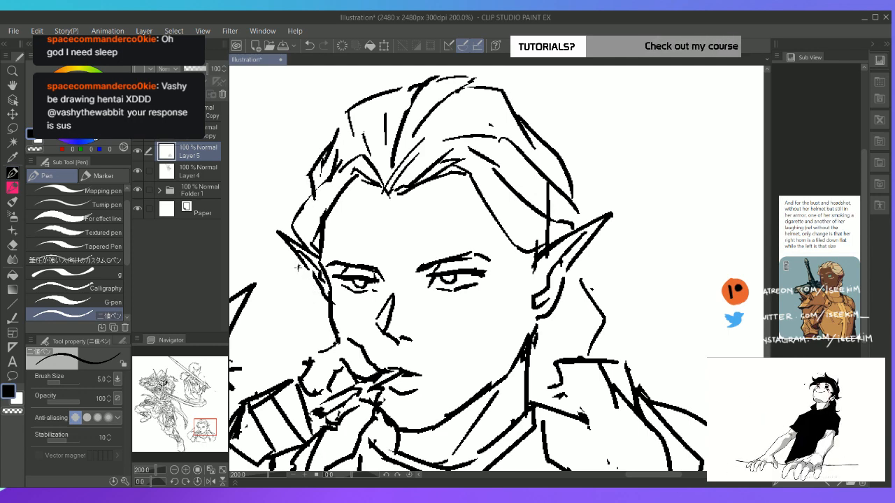
Redraw the hair beside the far temple and add the lower outline of the far ear
key("e")
left_click_drag(298, 225, 297, 240)
key("p")
left_click_drag(326, 183, 295, 236)
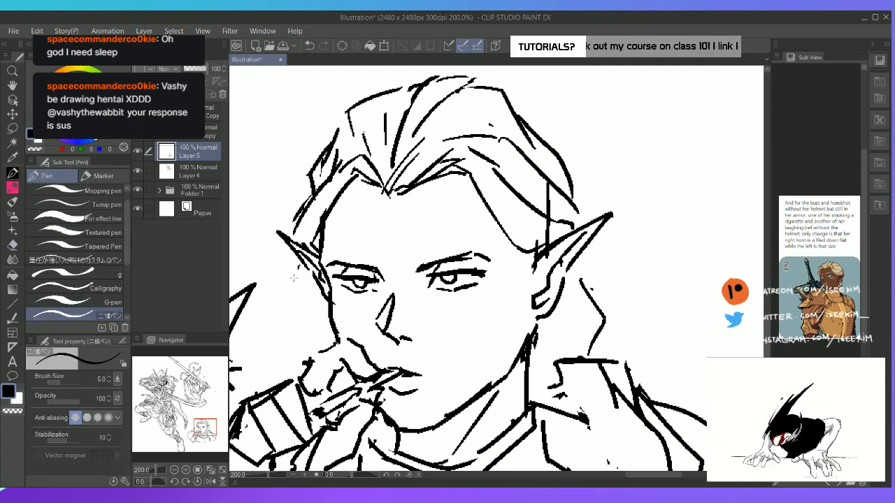
left_click_drag(294, 278, 319, 303)
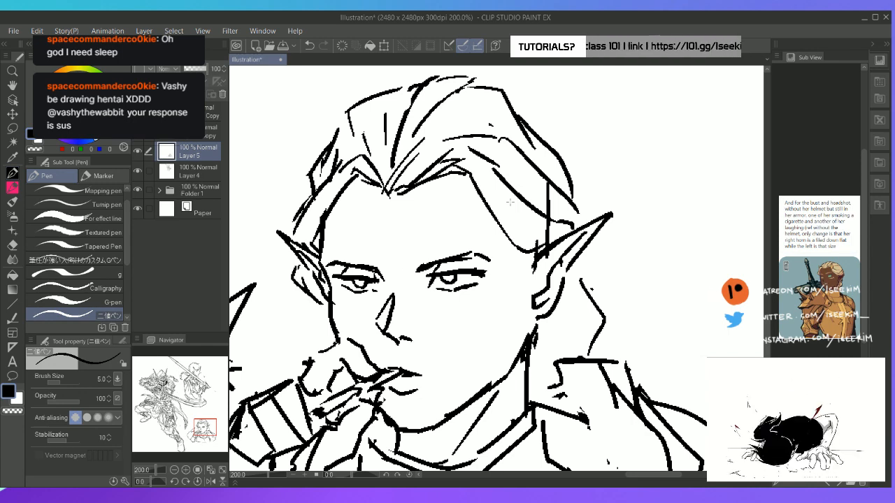
Erase the stray vertical construction line above the near ear and draw the hair falling behind that ear
key("e")
key("p")
mouse_move(558, 222)
left_mouse_down()
mouse_move(586, 257)
mouse_move(586, 287)
left_mouse_up()
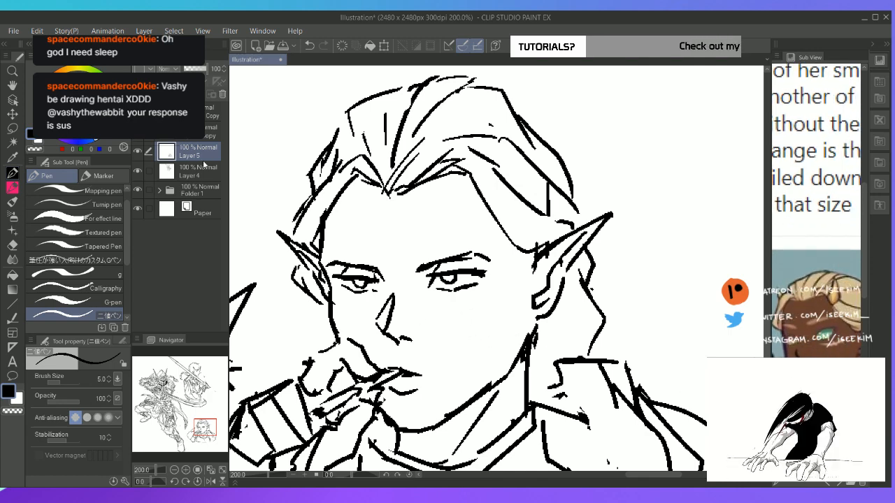
On a new layer, draw a jagged scar beneath the near eye and lower that layer's opacity to 46%
key("ctrl+shift+n")
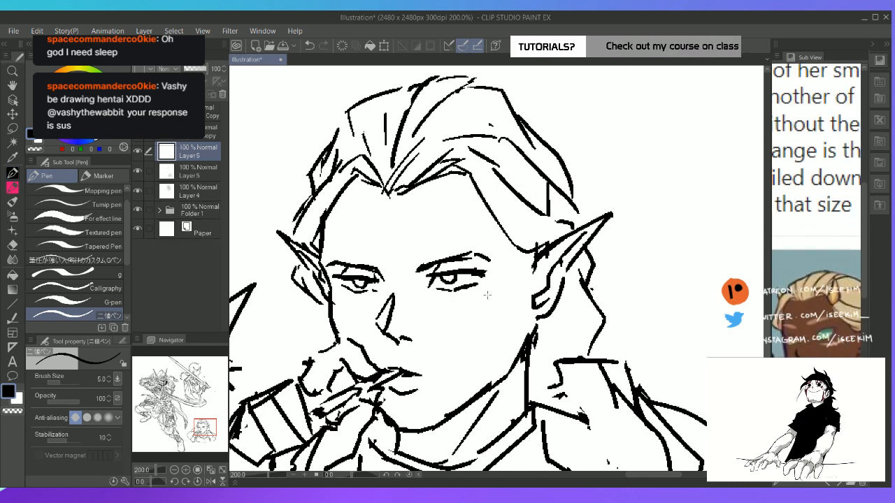
mouse_move(490, 291)
left_mouse_down()
mouse_move(446, 310)
mouse_move(479, 307)
mouse_move(457, 313)
mouse_move(471, 315)
mouse_move(446, 305)
mouse_move(480, 303)
mouse_move(470, 317)
mouse_move(468, 300)
left_mouse_up()
key("e")
key("p")
key("e")
key("p")
key("e")
key("p")
mouse_move(497, 300)
left_mouse_down()
mouse_move(484, 309)
mouse_move(497, 303)
left_mouse_up()
key("ctrl+z")
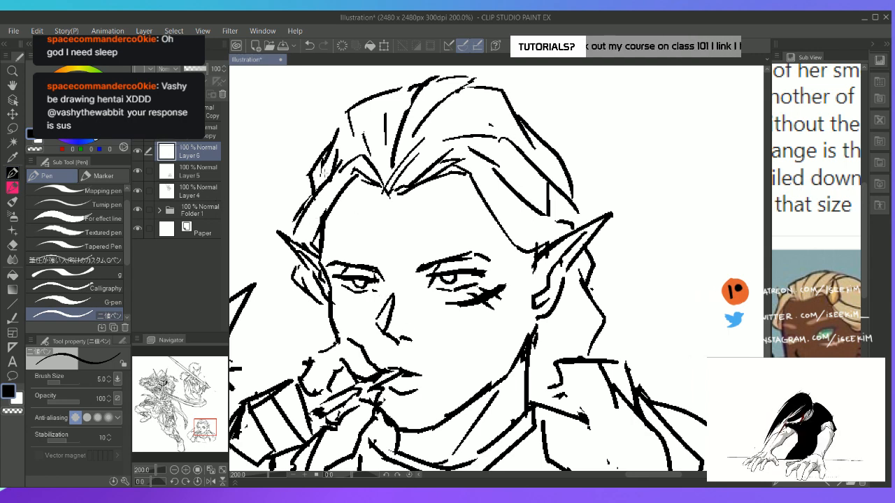
left_click(195, 69)
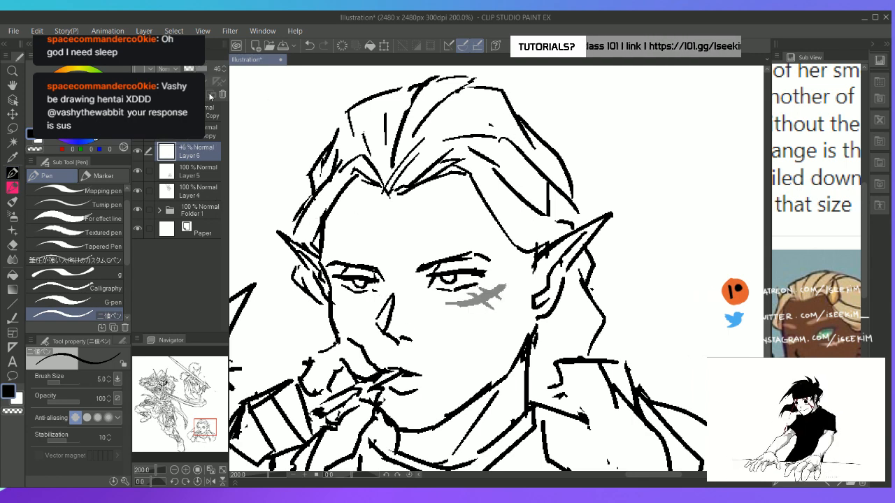
On Layer 5, redraw the hairline down the near temple, ending in a pointed sideburn in front of the ear
key("ctrl+0")
scroll(575, 357, "up", 5)
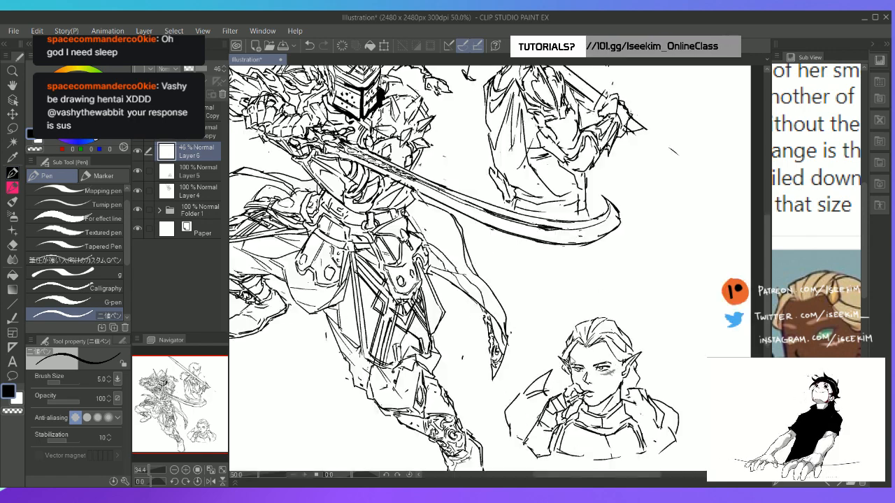
key("space")
left_click_drag(560, 268, 370, 135)
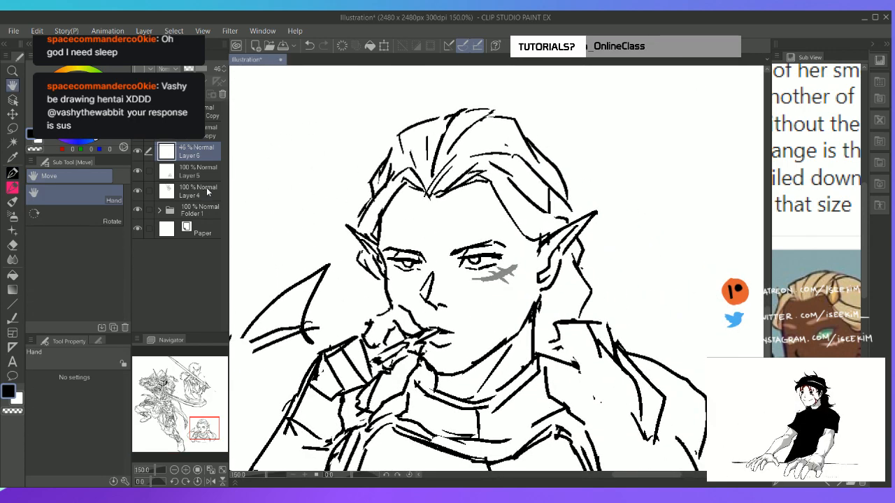
left_click(206, 187)
left_click(172, 175)
key("p")
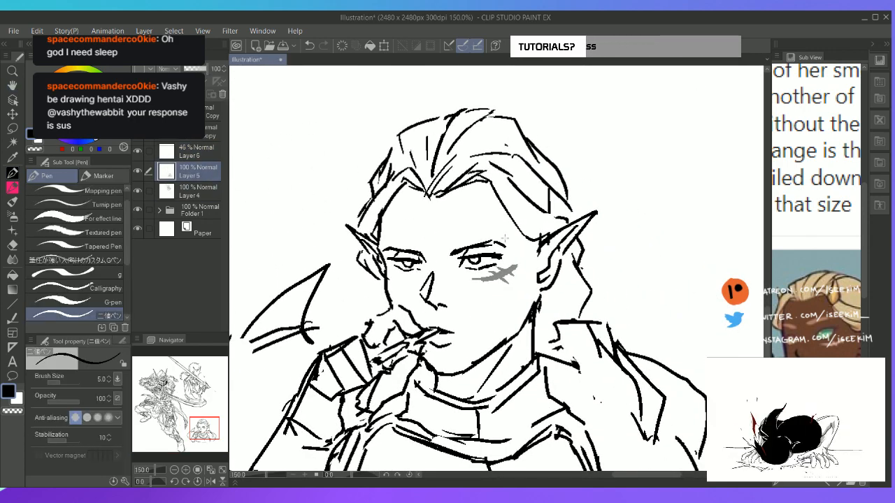
left_click_drag(490, 184, 537, 261)
left_click_drag(537, 261, 544, 245)
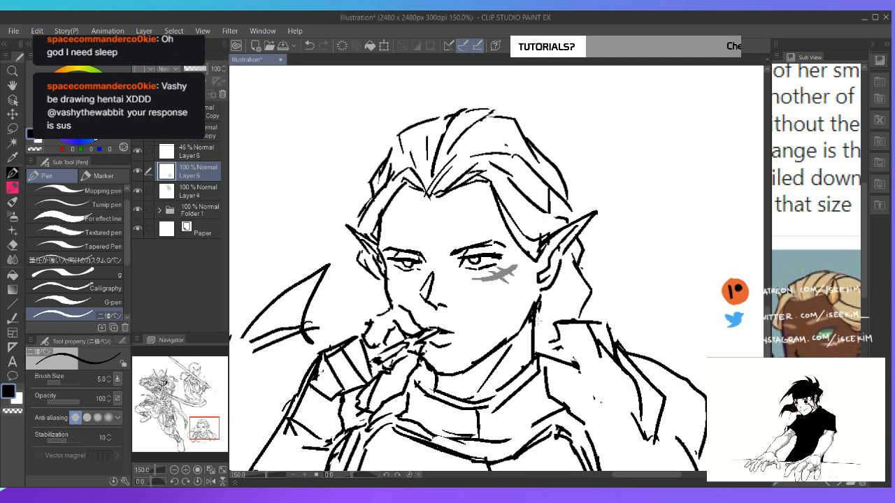
Add a hair line behind the near jaw and strands sweeping back from the temple to the near ear
mouse_move(536, 331)
left_mouse_down()
mouse_move(569, 279)
mouse_move(558, 317)
left_mouse_up()
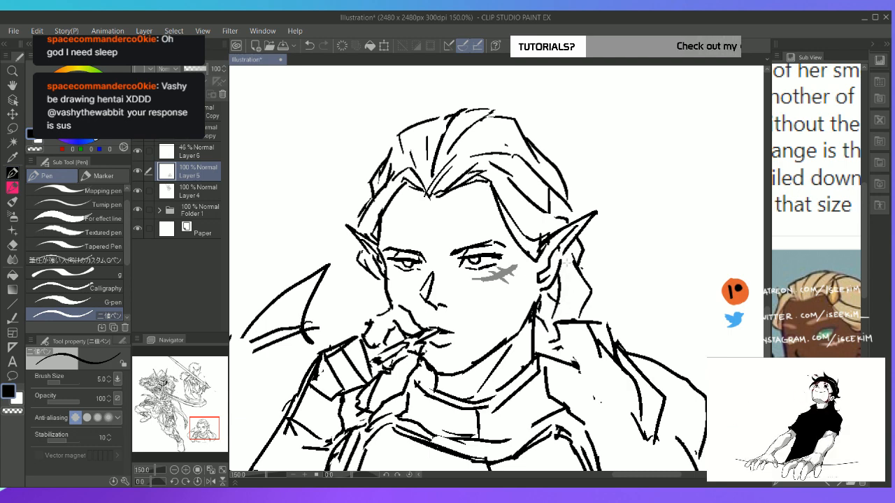
left_click_drag(549, 215, 564, 224)
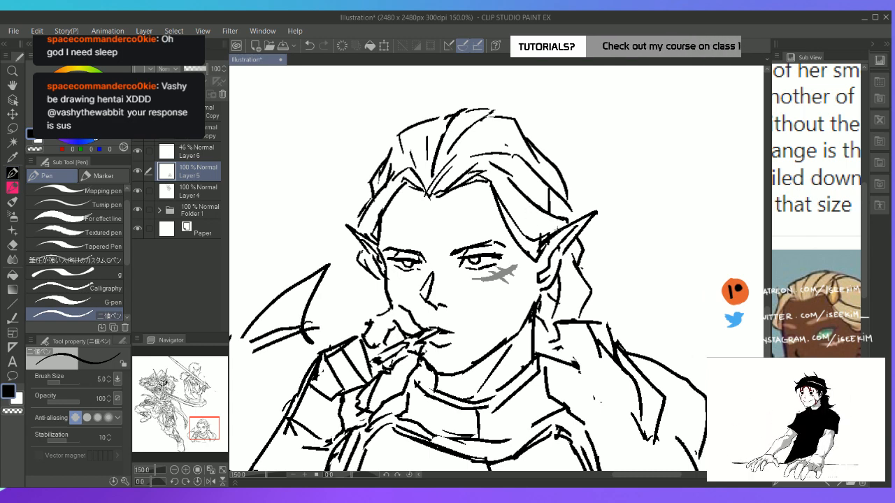
left_click_drag(510, 201, 557, 229)
mouse_move(511, 201)
left_mouse_down()
mouse_move(544, 232)
mouse_move(499, 173)
mouse_move(504, 187)
mouse_move(541, 170)
mouse_move(574, 200)
mouse_move(553, 198)
mouse_move(558, 204)
mouse_move(543, 194)
mouse_move(572, 211)
left_mouse_up()
key("e")
key("p")
Erase the angular corner of the hair outline on the far side of the crown and redraw it rounder
key("e")
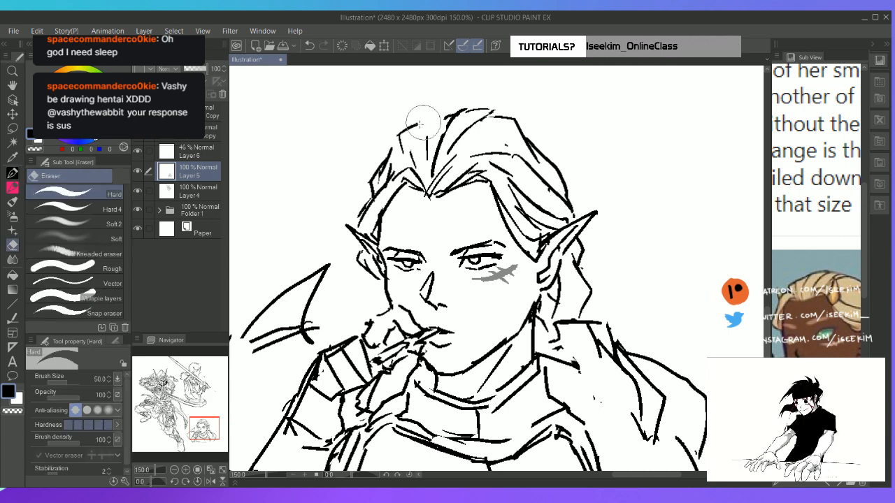
mouse_move(420, 116)
left_mouse_down()
mouse_move(399, 144)
mouse_move(407, 132)
mouse_move(401, 158)
mouse_move(422, 120)
left_mouse_up()
key("p")
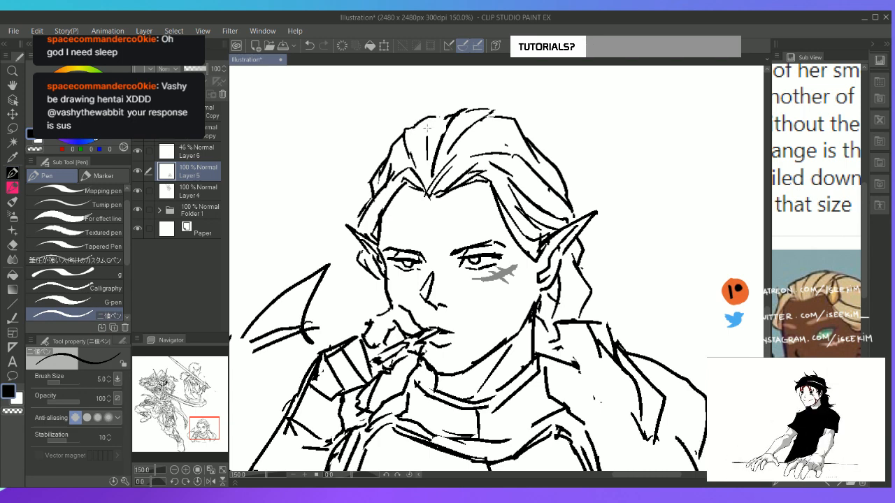
Add strands sweeping back over the top of the head and refine the hair's outer outline on the near side
left_click_drag(446, 159, 511, 134)
mouse_move(526, 137)
left_mouse_down()
mouse_move(550, 143)
mouse_move(530, 133)
mouse_move(537, 143)
mouse_move(539, 134)
left_mouse_up()
key("e")
key("p")
left_click_drag(537, 131, 568, 193)
key("e")
key("p")
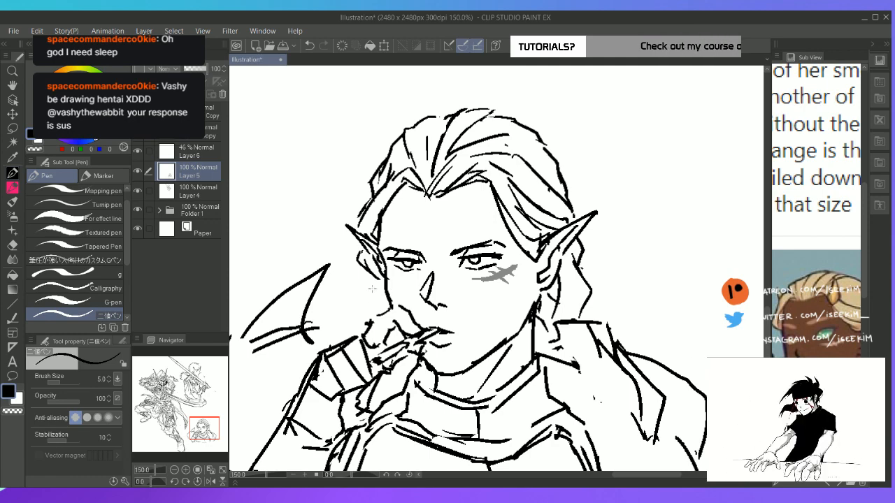
key("ctrl+0")
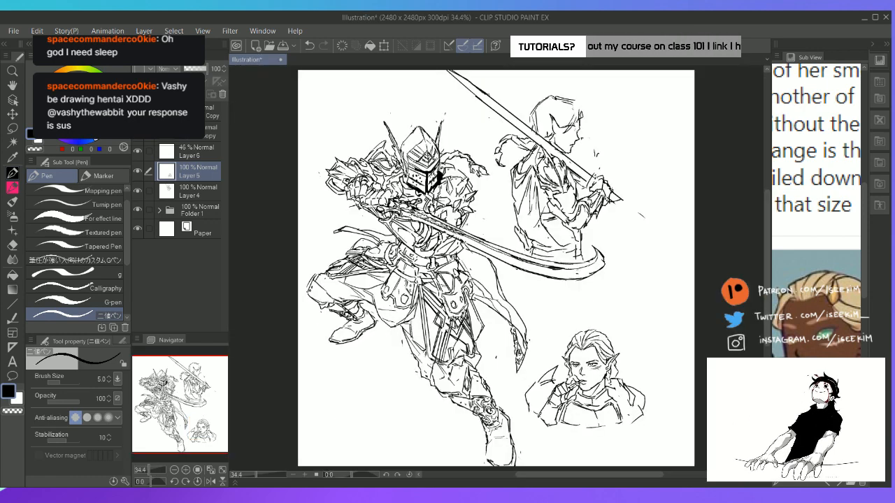
scroll(676, 373, "up", 5)
key("e")
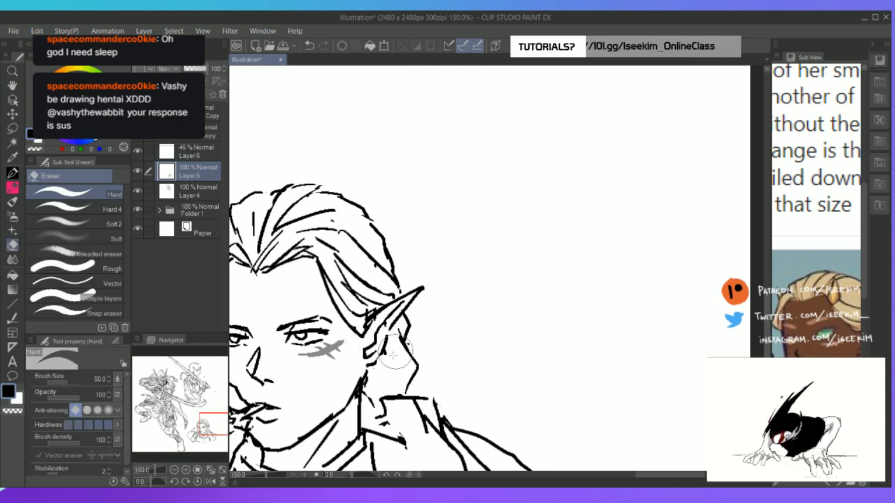
key("p")
key("ctrl+0")
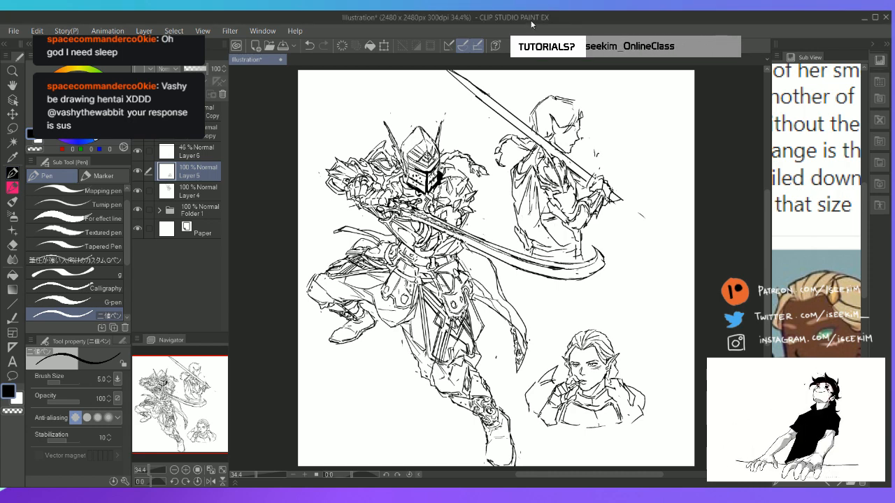
Draw trim lines with small round rivets running from the collar down both sides of the headshot's breastplate
key("Tab")
key("ctrl+plus")
key("ctrl+plus")
key("ctrl+plus")
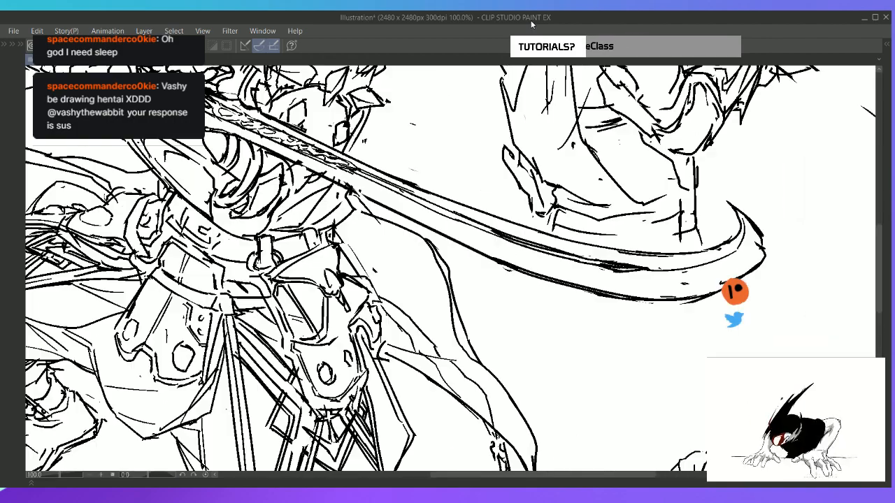
mouse_move(550, 301)
left_mouse_down()
mouse_move(513, 282)
mouse_move(412, 138)
left_mouse_up()
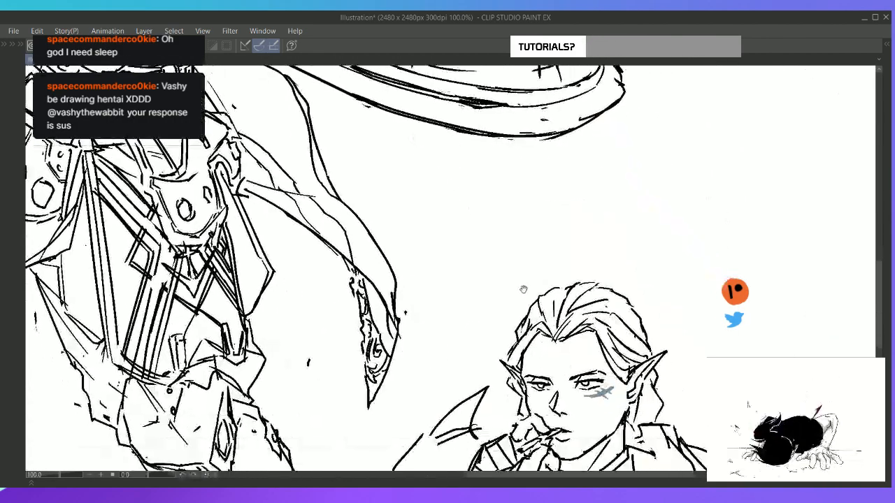
left_click_drag(524, 289, 434, 147)
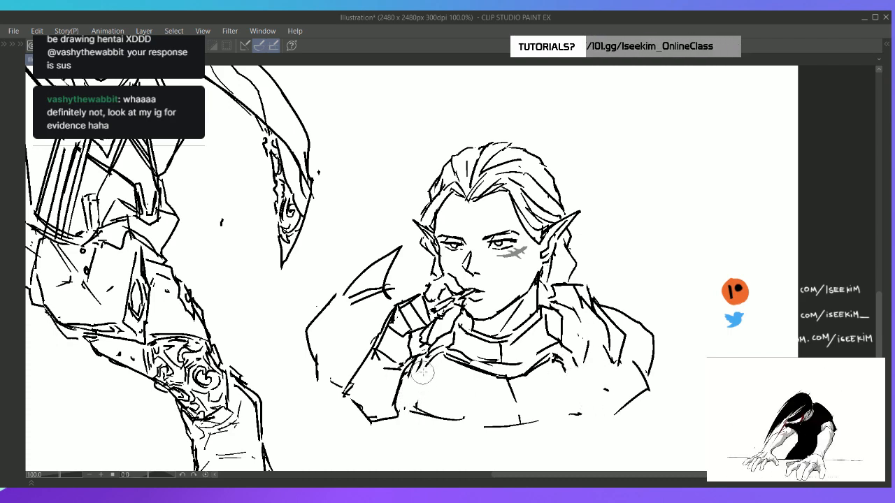
mouse_move(435, 362)
left_mouse_down()
mouse_move(443, 364)
mouse_move(400, 393)
left_mouse_up()
left_click_drag(426, 372, 405, 391)
mouse_move(563, 356)
left_mouse_down()
mouse_move(571, 374)
mouse_move(567, 358)
mouse_move(574, 366)
mouse_move(562, 371)
mouse_move(599, 379)
mouse_move(605, 411)
mouse_move(597, 389)
mouse_move(600, 404)
left_mouse_up()
Examine the headshot up close and against the knight and the sword-bearing figure in the whole composition
key("ctrl+0")
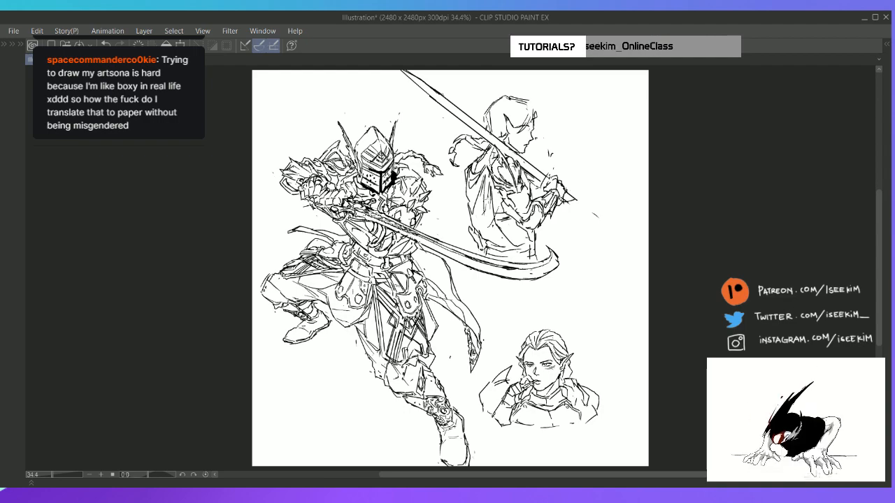
scroll(489, 202, "up", 2)
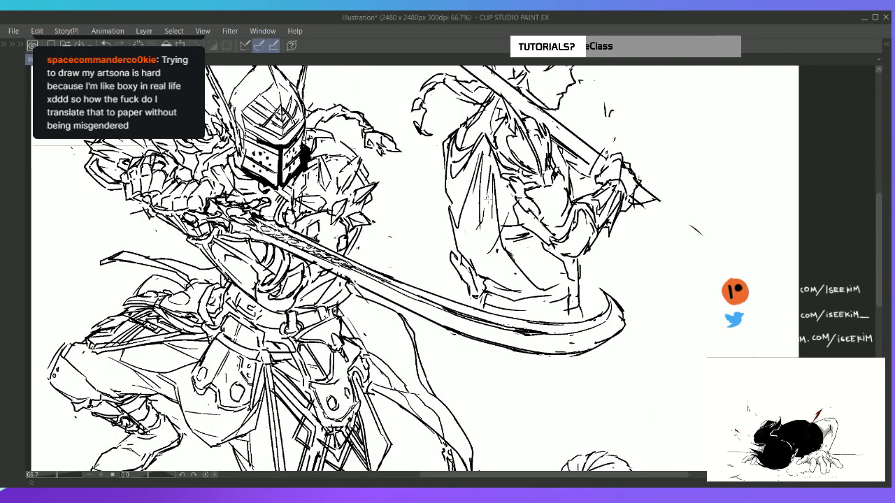
left_click_drag(581, 304, 488, 199)
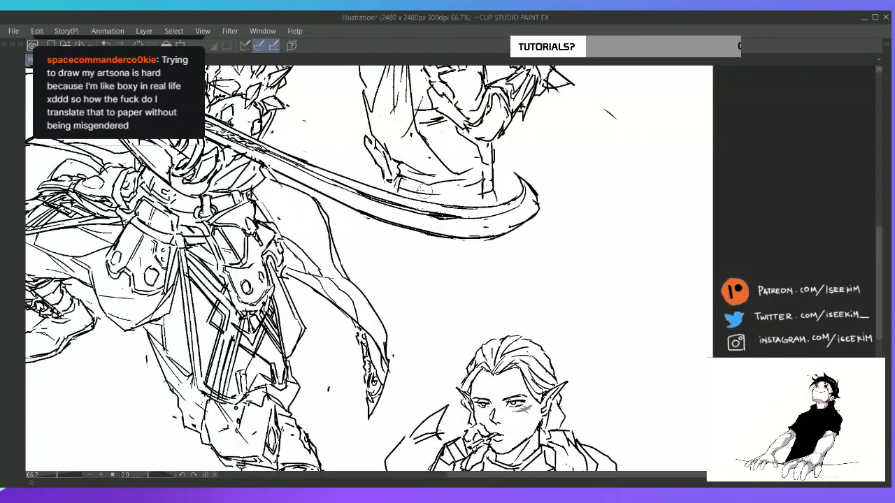
left_click_drag(525, 265, 435, 73)
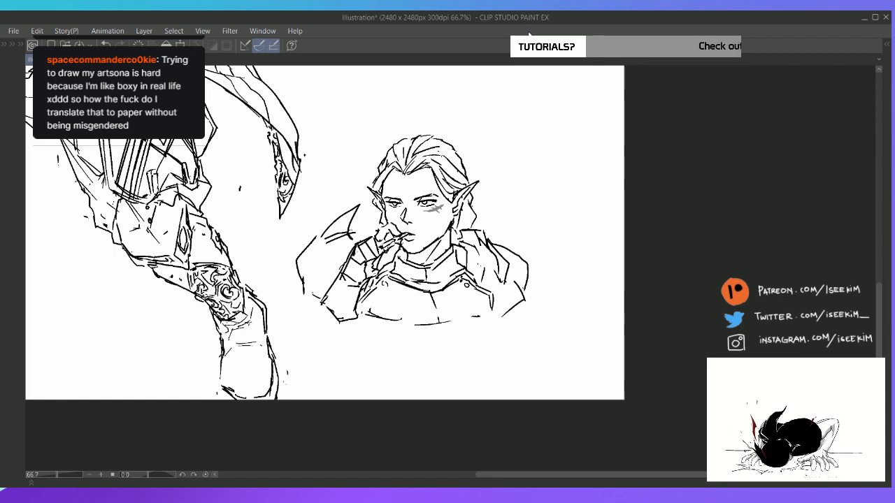
key("ctrl+0")
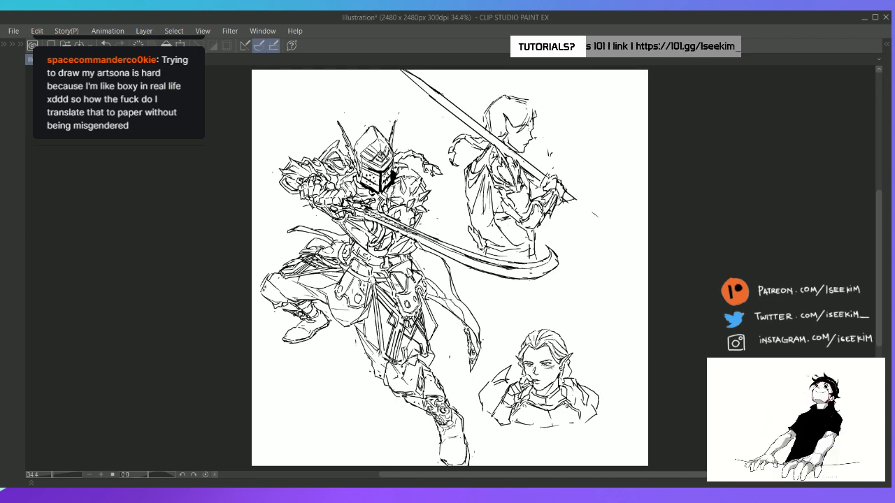
scroll(509, 186, "up", 1)
scroll(509, 186, "up", 2)
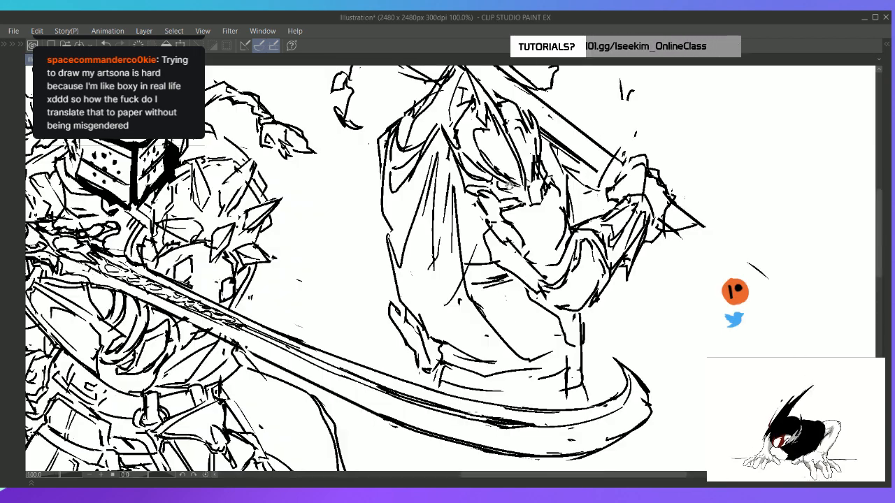
left_click_drag(460, 312, 417, 161)
left_click_drag(448, 291, 426, 137)
left_click_drag(467, 314, 434, 274)
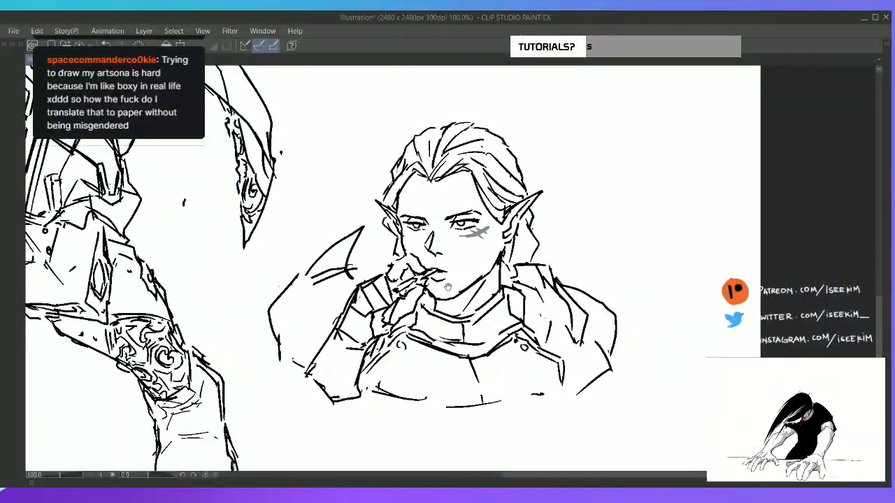
scroll(448, 287, "up", 1)
key("Tab")
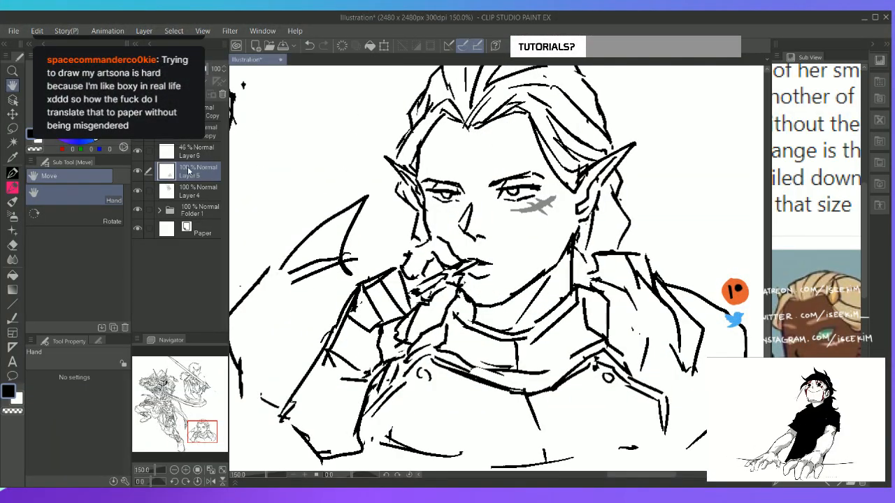
key("p")
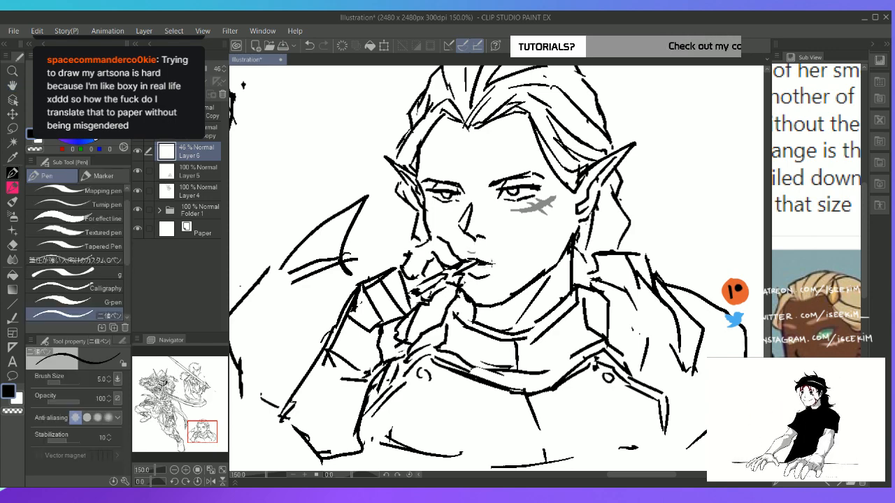
key("h")
left_click_drag(513, 170, 450, 260)
key("ctrl+0")
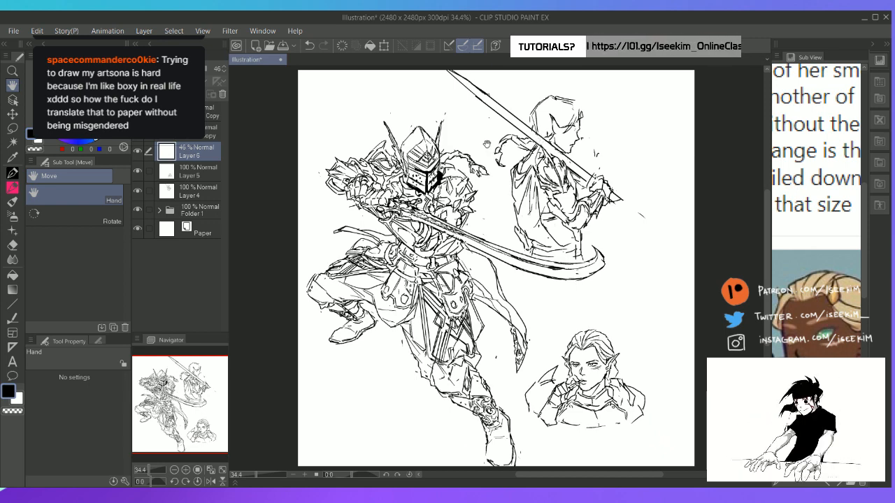
On Layer 5, rework the outer edge of the headshot's near shoulder armor, undoing strokes that miss
left_click(205, 174)
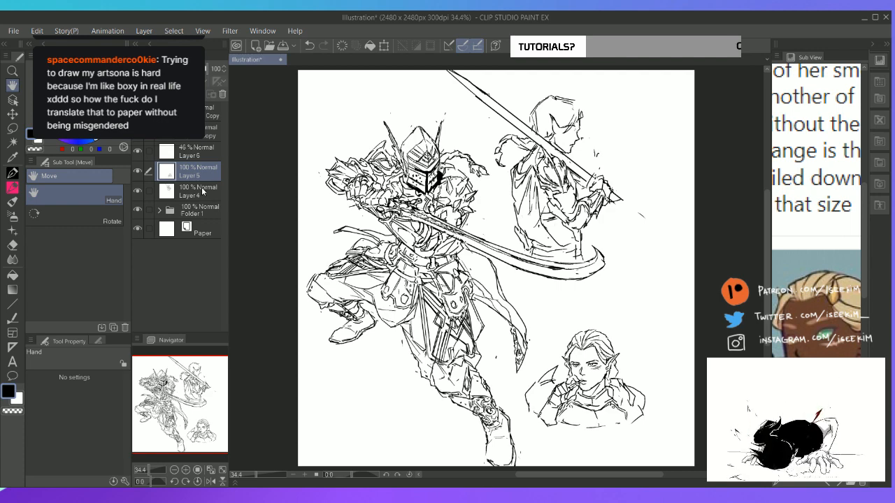
key("p")
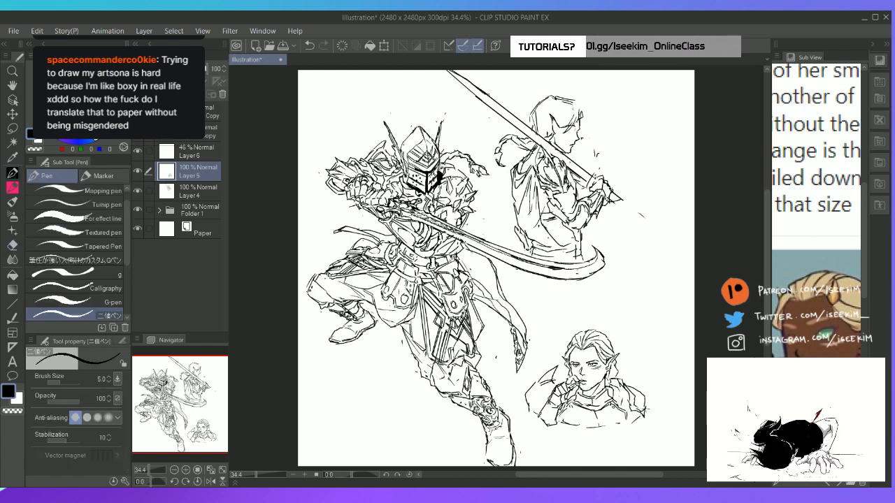
key("ctrl+z")
mouse_move(647, 409)
left_mouse_down()
mouse_move(639, 419)
mouse_move(633, 403)
left_mouse_up()
key("ctrl+z")
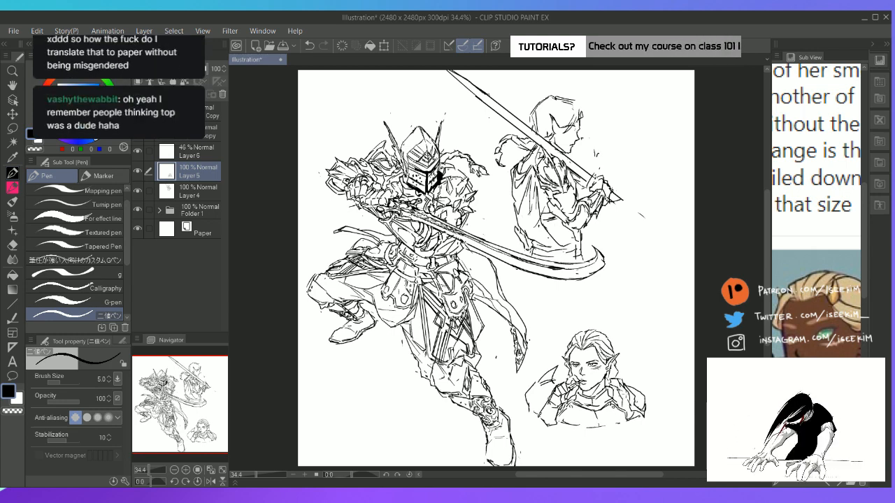
key("e")
key("p")
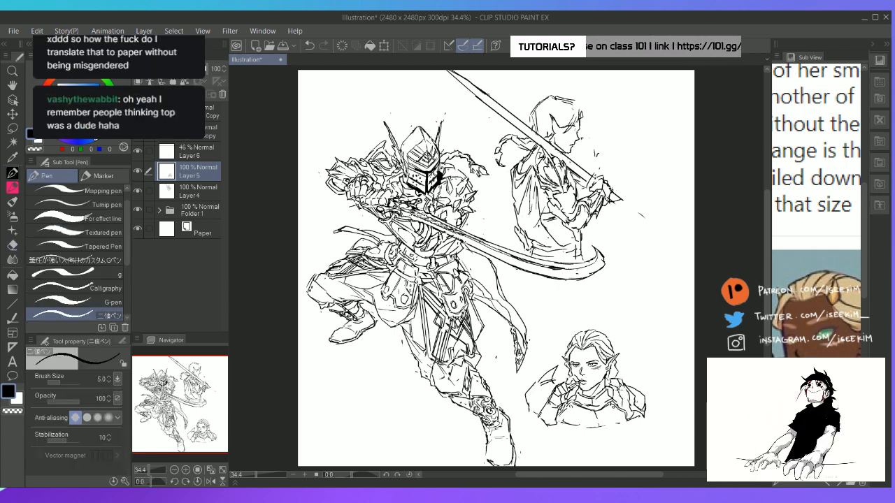
key("e")
key("p")
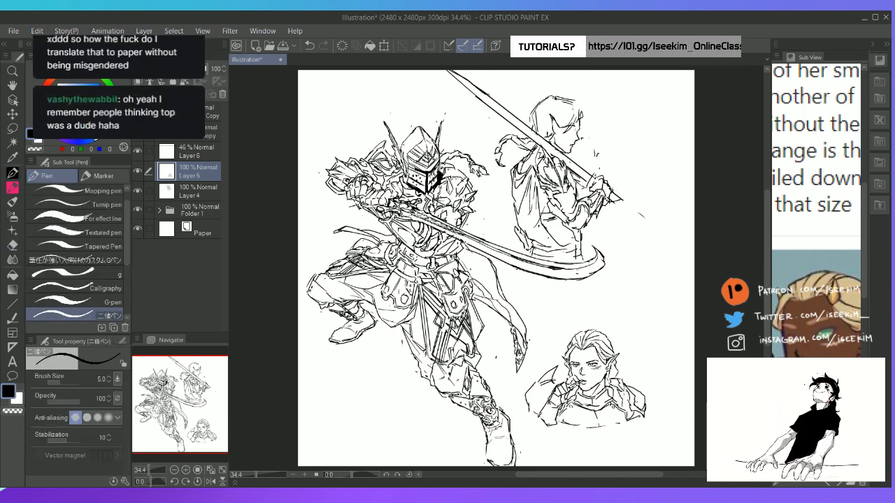
key("e")
key("p")
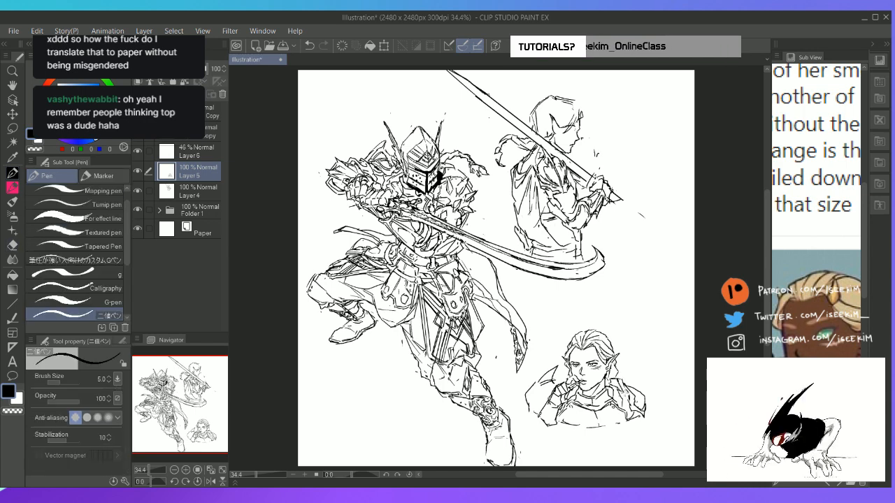
key("e")
key("p")
mouse_move(620, 384)
left_mouse_down()
mouse_move(639, 400)
mouse_move(623, 425)
left_mouse_up()
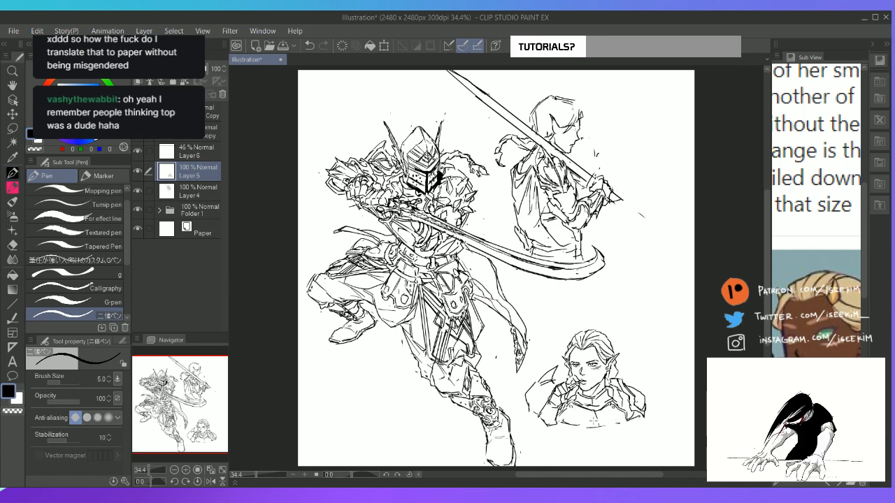
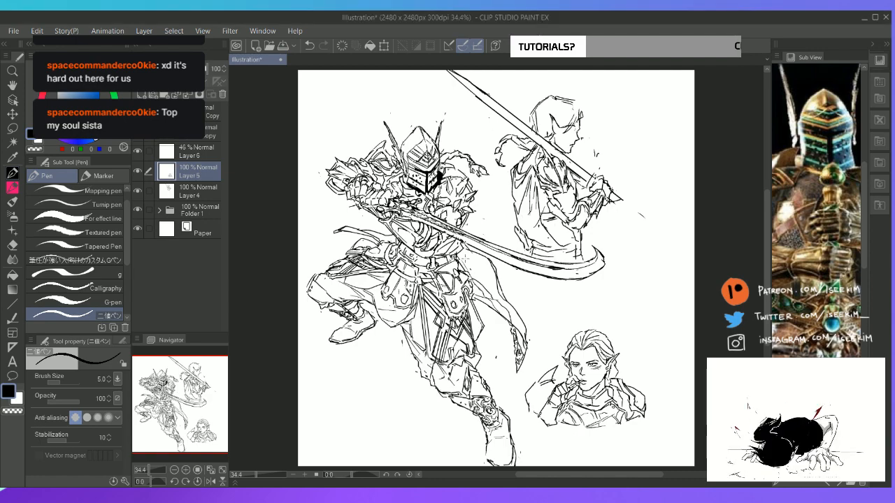
Draw inner plate contours and the lower edge on the headshot's shoulder armor beside the raised hand
key("Tab")
scroll(460, 391, "up", 2)
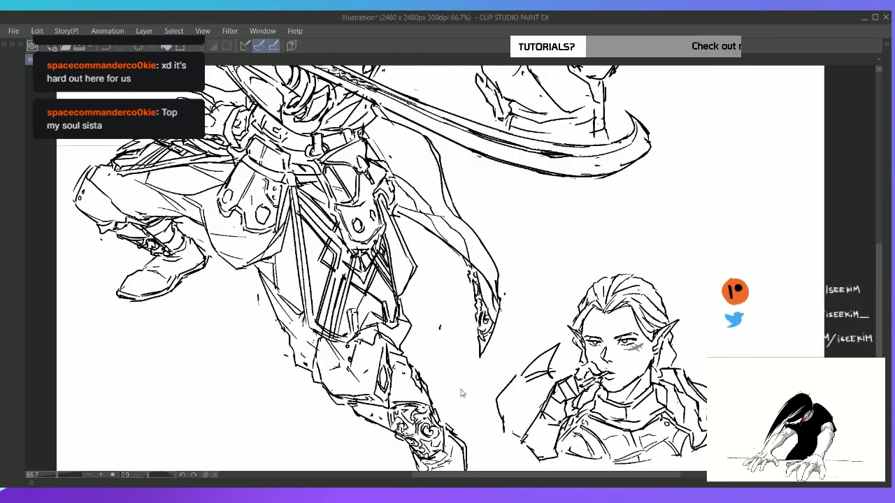
left_click_drag(484, 213, 444, 128)
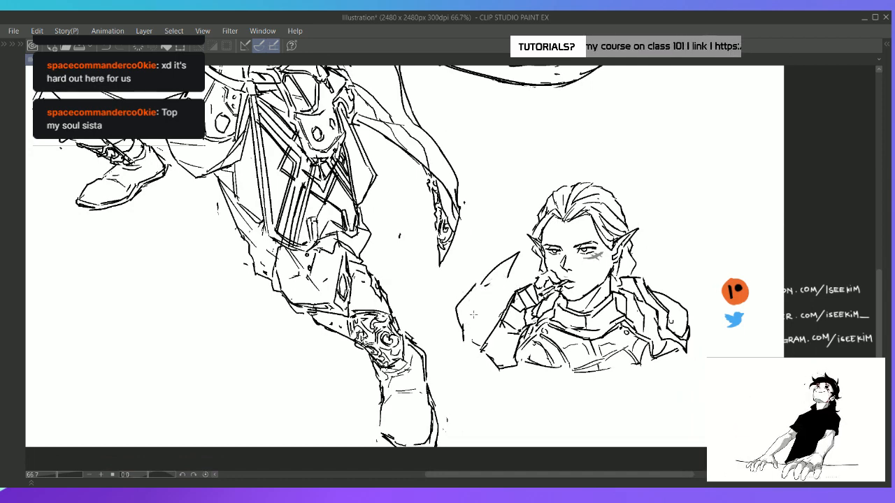
mouse_move(465, 341)
left_mouse_down()
mouse_move(481, 289)
mouse_move(518, 288)
mouse_move(520, 257)
mouse_move(511, 292)
mouse_move(490, 316)
mouse_move(493, 303)
mouse_move(466, 342)
left_mouse_up()
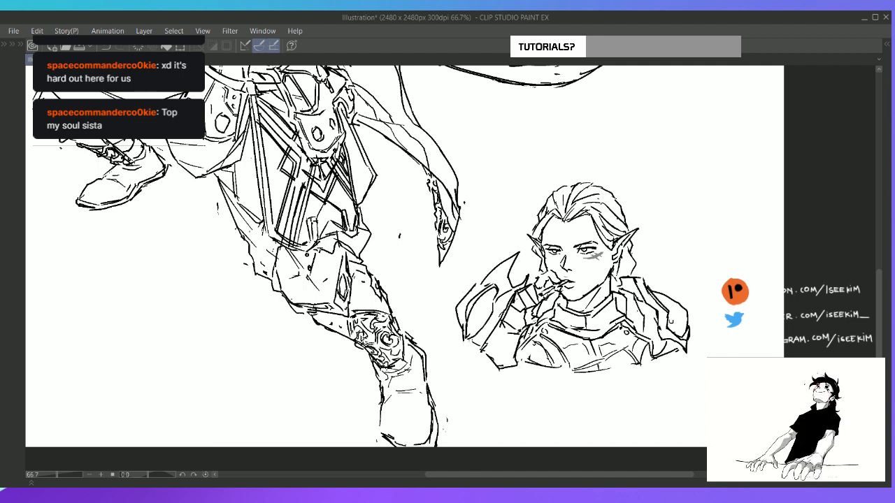
left_click_drag(496, 305, 489, 318)
left_click_drag(497, 315, 472, 346)
mouse_move(493, 300)
left_mouse_down()
mouse_move(458, 349)
mouse_move(491, 345)
left_mouse_up()
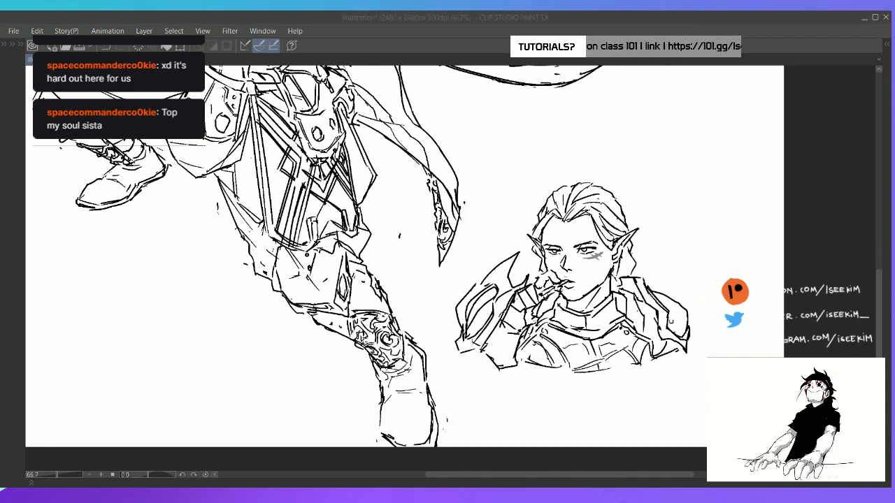
left_click_drag(589, 211, 516, 277)
key("ctrl+0")
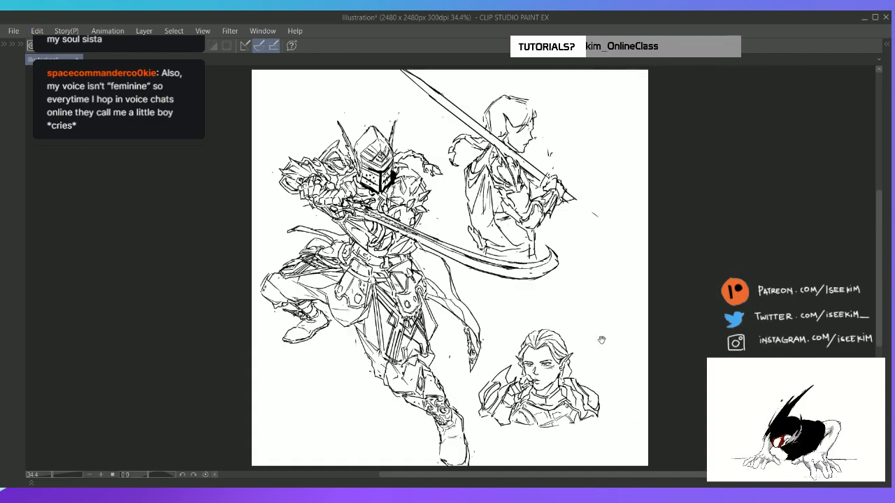
Select the whole headshot with a freehand outline, shift it slightly lower on the canvas, and deselect it
scroll(604, 377, "up", 1)
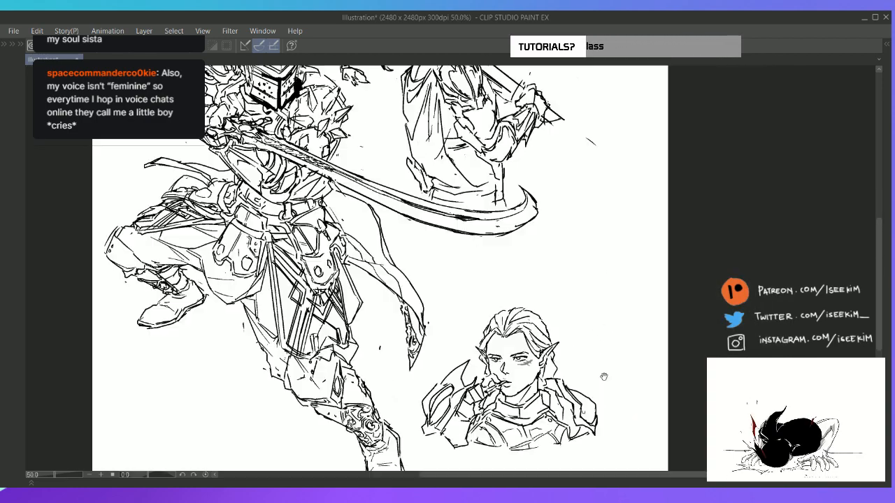
mouse_move(460, 273)
left_mouse_down()
mouse_move(428, 239)
mouse_move(418, 212)
mouse_move(400, 286)
mouse_move(380, 314)
mouse_move(395, 406)
mouse_move(466, 407)
mouse_move(583, 380)
mouse_move(576, 313)
mouse_move(517, 231)
mouse_move(443, 234)
left_mouse_up()
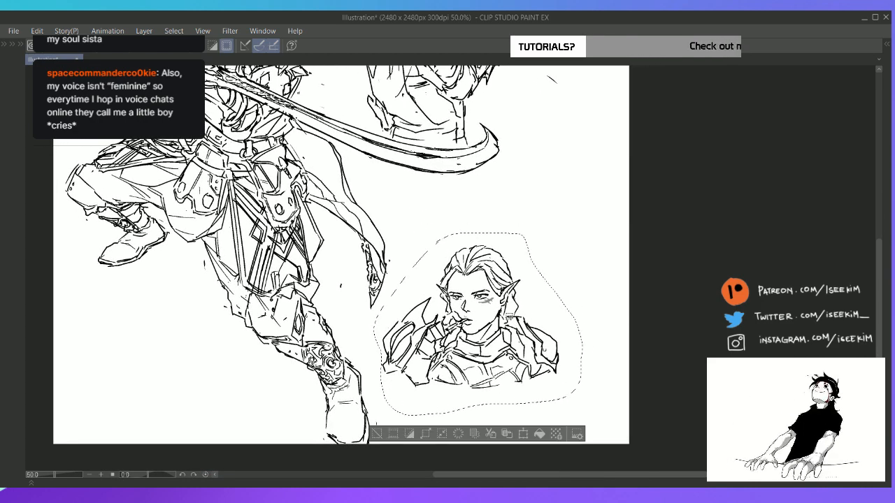
left_click_drag(506, 340, 511, 370)
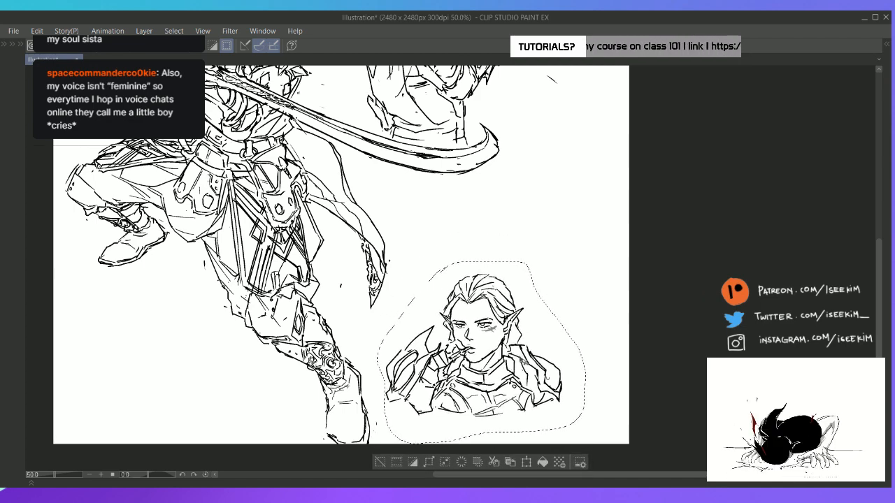
key("ctrl+d")
key("ctrl+0")
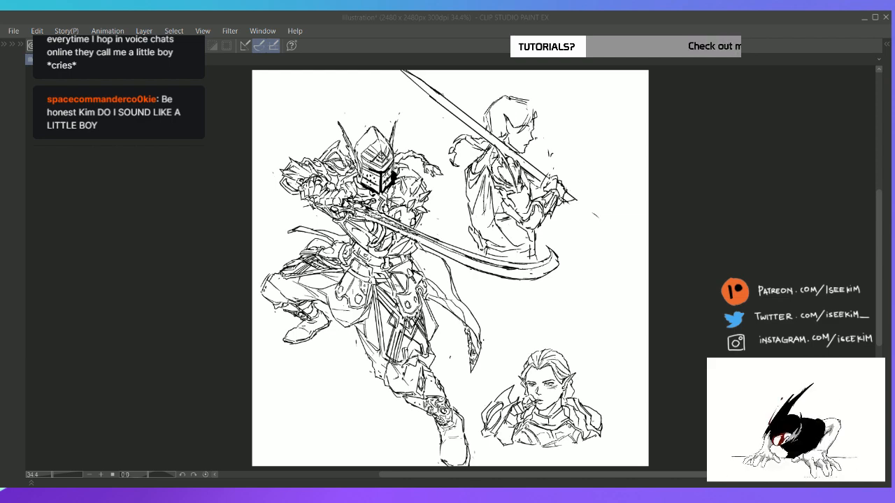
left_click(509, 25)
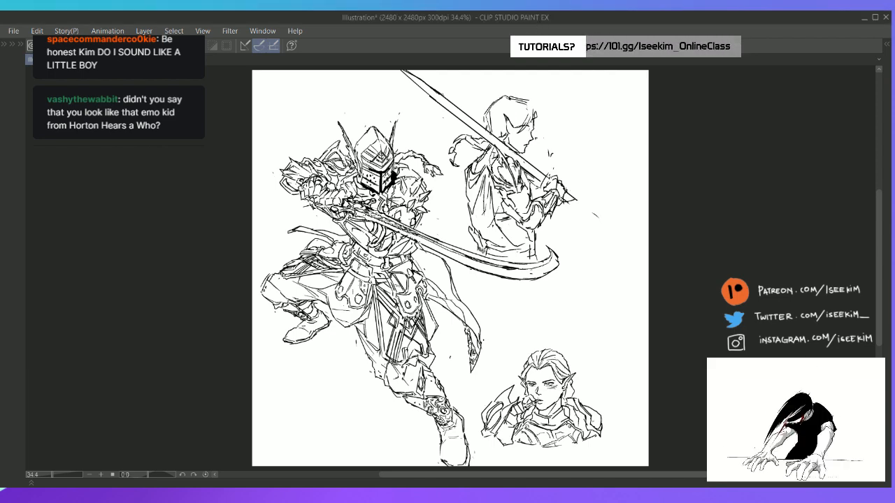
key("ctrl+plus")
key("ctrl+plus")
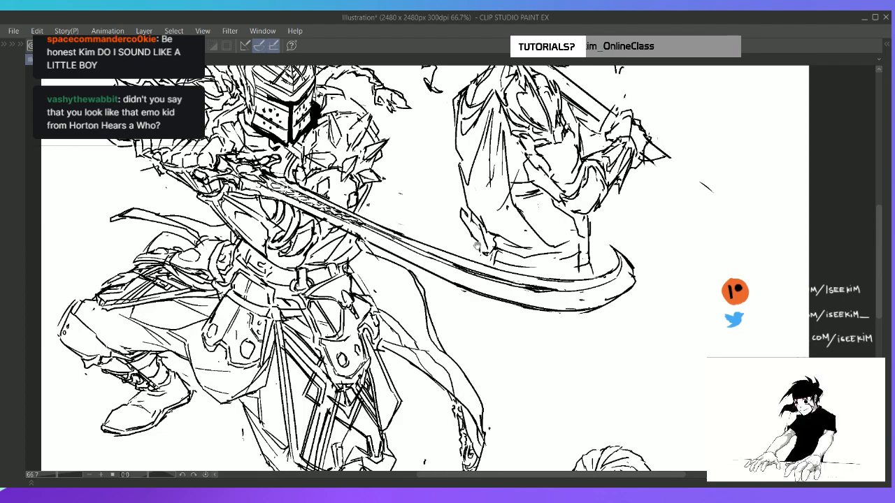
scroll(539, 264, "down", 2)
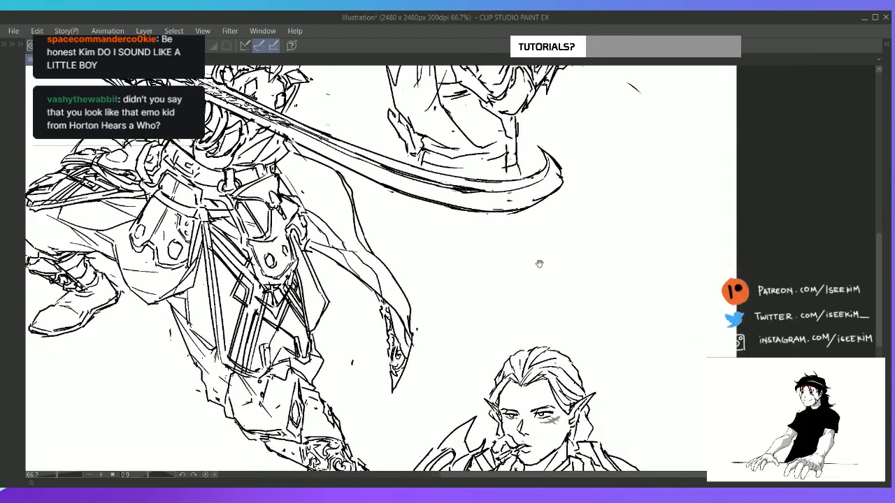
key("alt+Tab")
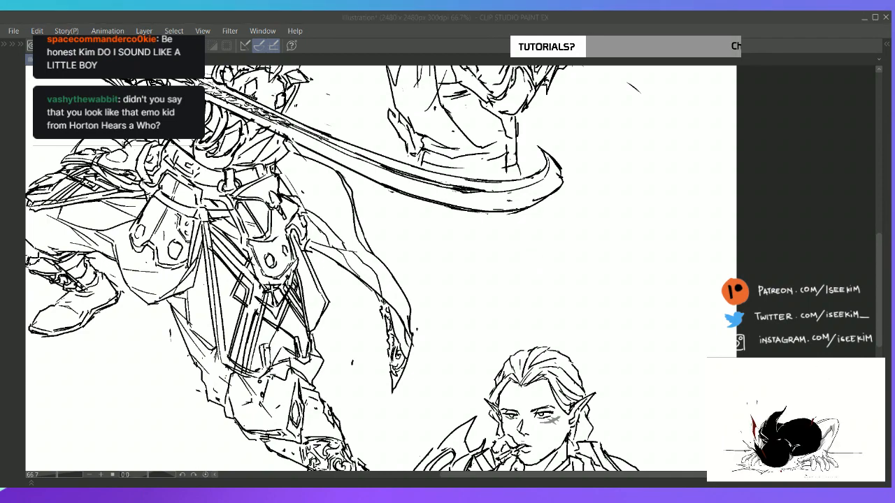
left_click(548, 24)
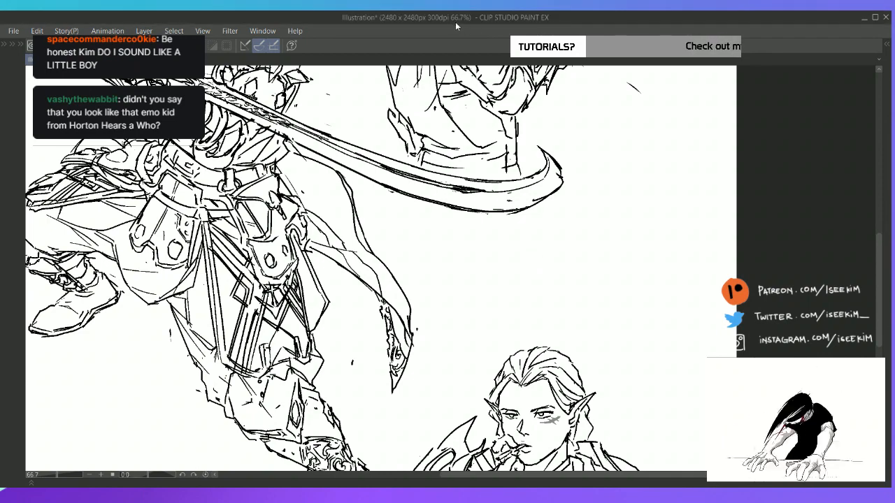
key("ctrl+0")
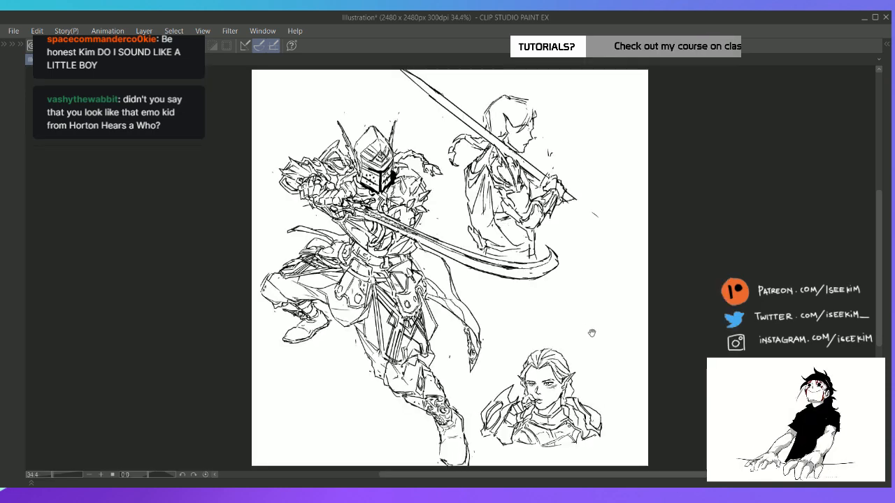
key("alt+Tab")
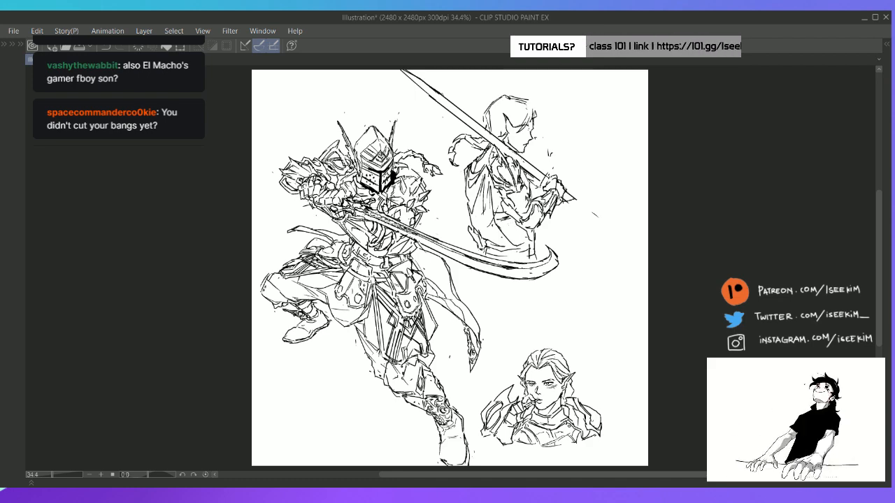
Nudge the sword-bearing figure on Layer 4 slightly up and to the left
mouse_move(529, 202)
left_mouse_down()
mouse_move(533, 192)
mouse_move(525, 192)
left_mouse_up()
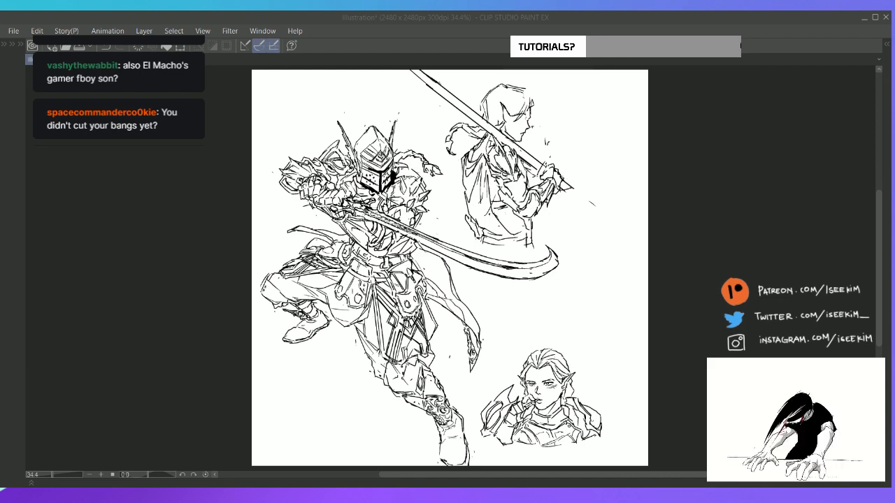
left_click(806, 43)
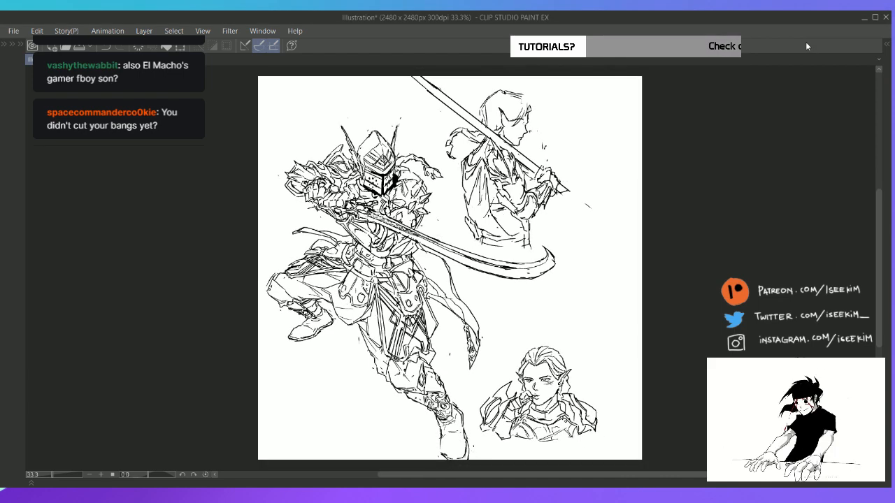
key("ctrl+plus")
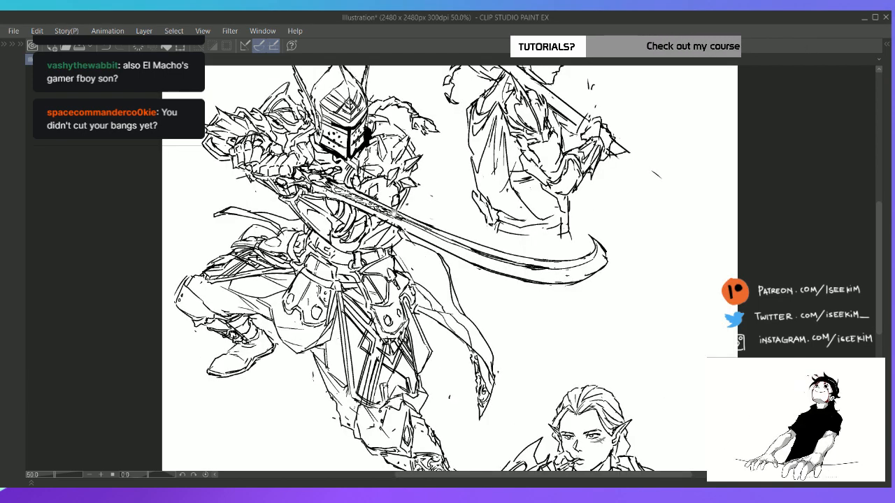
left_click_drag(403, 206, 376, 97)
key("Tab")
key("ctrl+0")
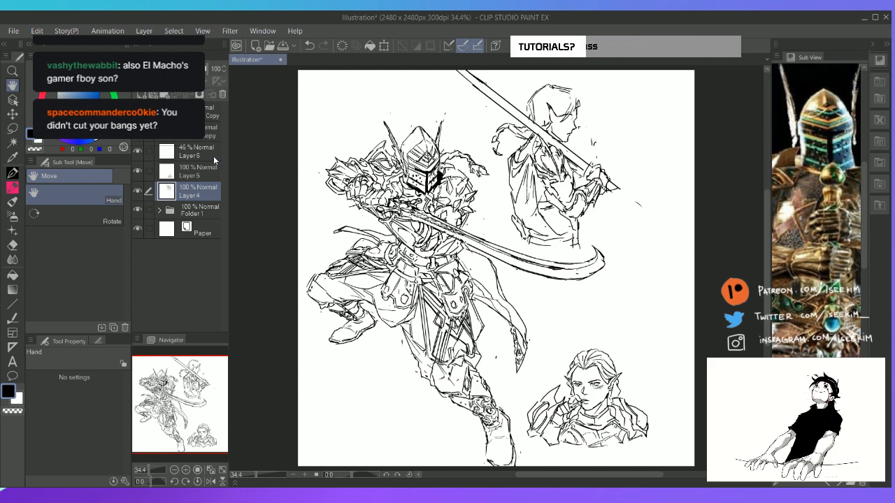
Add a new layer directly above Layer 4 and bring up the half-body reference with the sword resting on the shoulder
key("ctrl+shift+n")
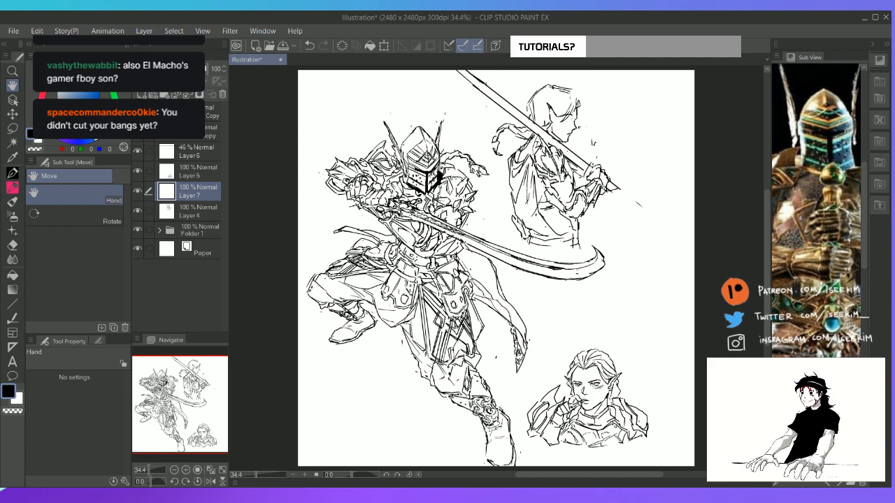
left_click_drag(189, 394, 207, 405)
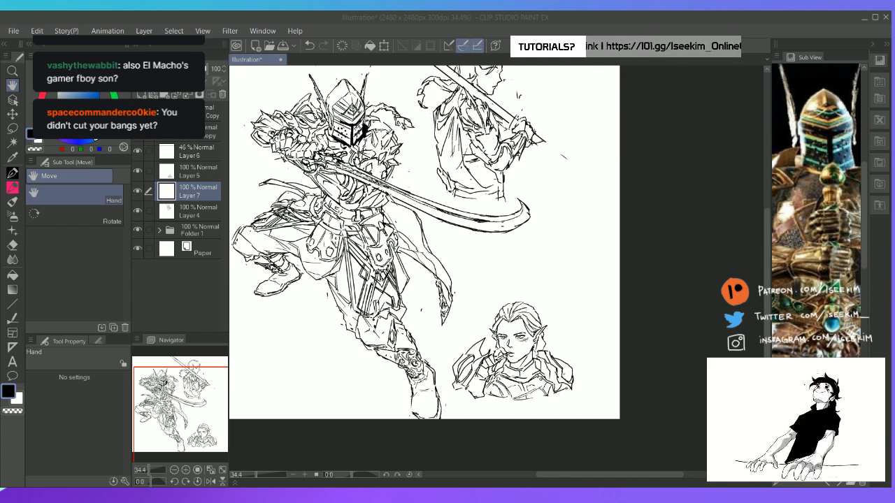
left_click(481, 19)
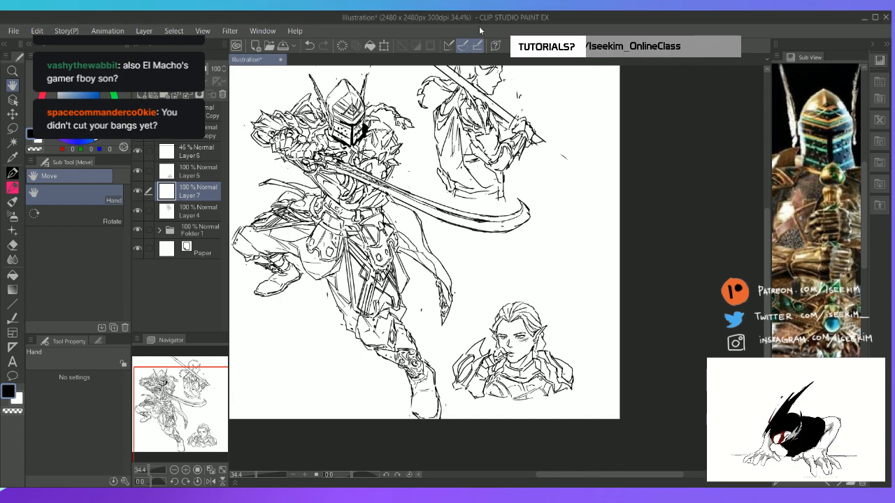
scroll(533, 188, "up", 2)
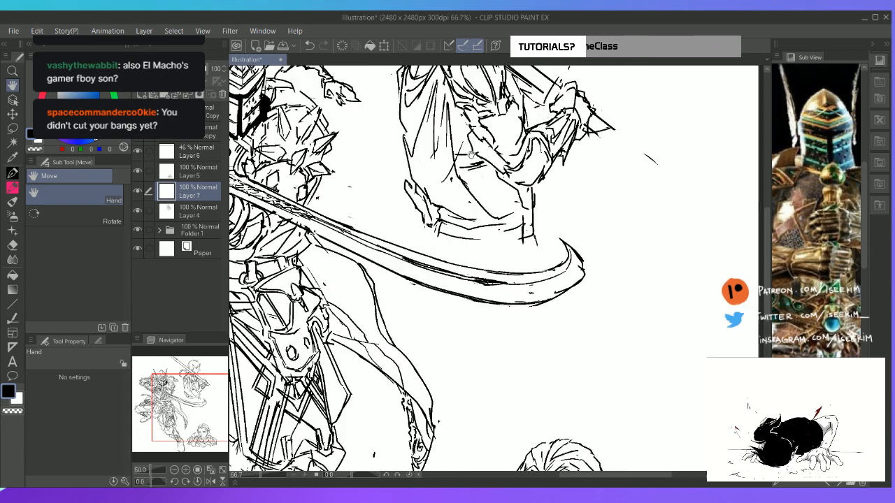
left_click_drag(488, 207, 467, 145)
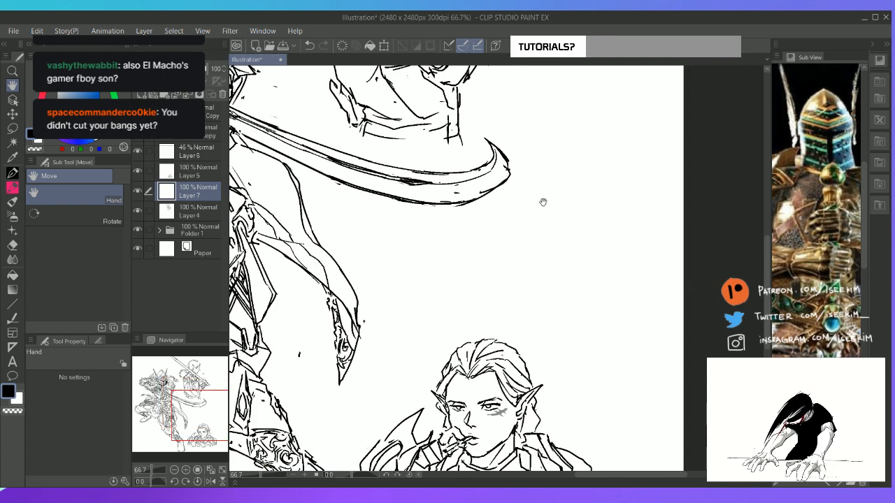
left_click(830, 484)
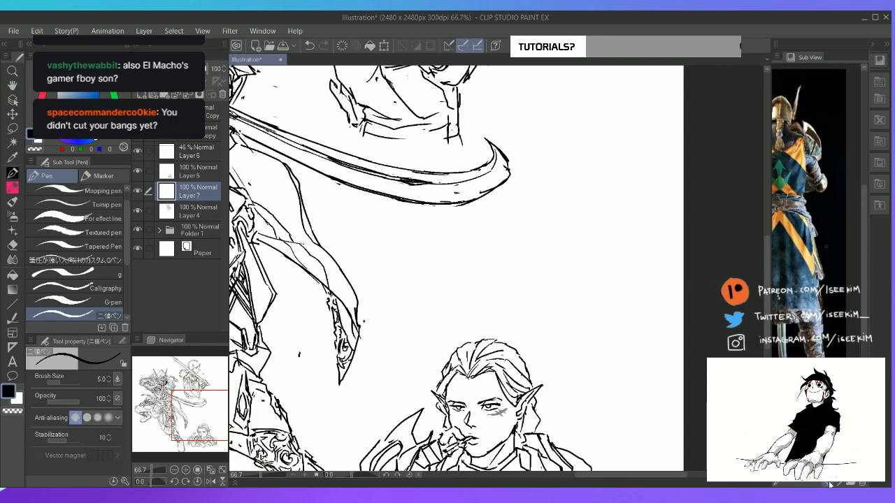
left_click(830, 484)
key("ctrl+0")
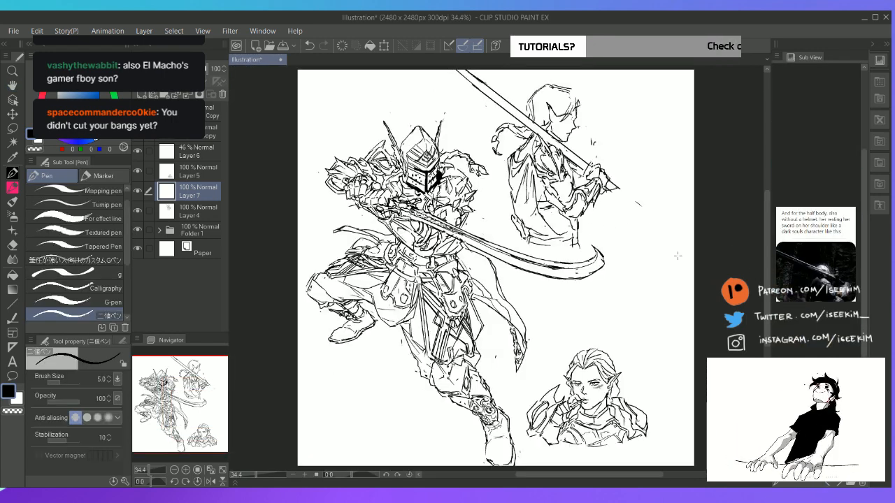
Swap the two side sketches, moving the sword-bearing figure to the lower right of the canvas and the headshot to the upper right
key("k")
left_click_drag(587, 219, 651, 428)
left_click_drag(552, 428, 586, 205)
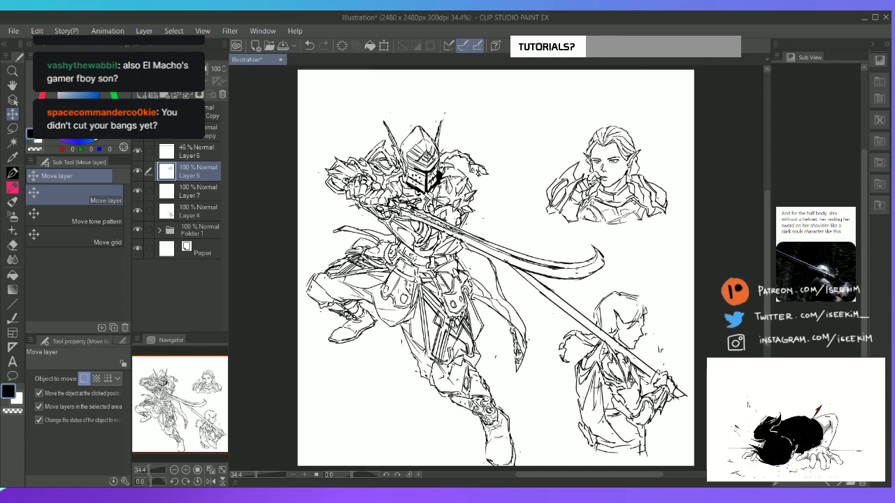
left_click_drag(626, 381, 614, 376)
mouse_move(648, 346)
left_mouse_down()
mouse_move(632, 349)
mouse_move(656, 347)
mouse_move(662, 336)
mouse_move(663, 346)
left_mouse_up()
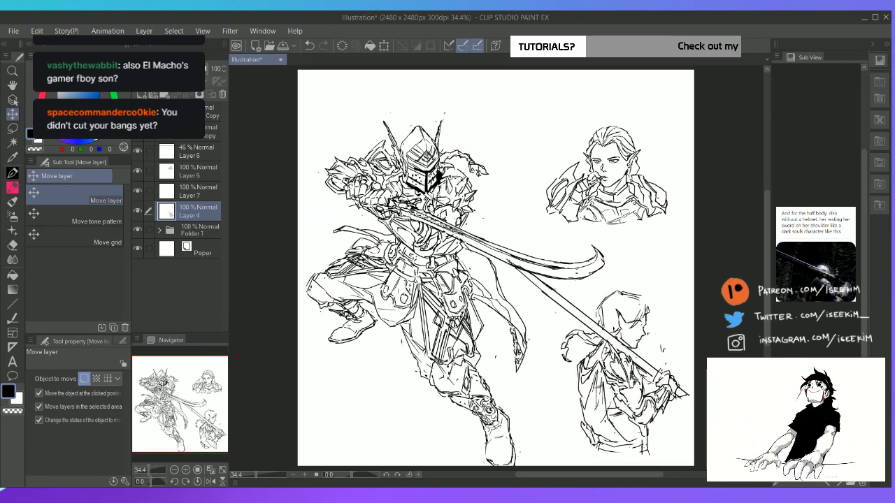
Erase the far end of the sword-bearing figure's blade where it runs into the knight's curved sword
key("e")
left_click_drag(507, 264, 549, 287)
key("p")
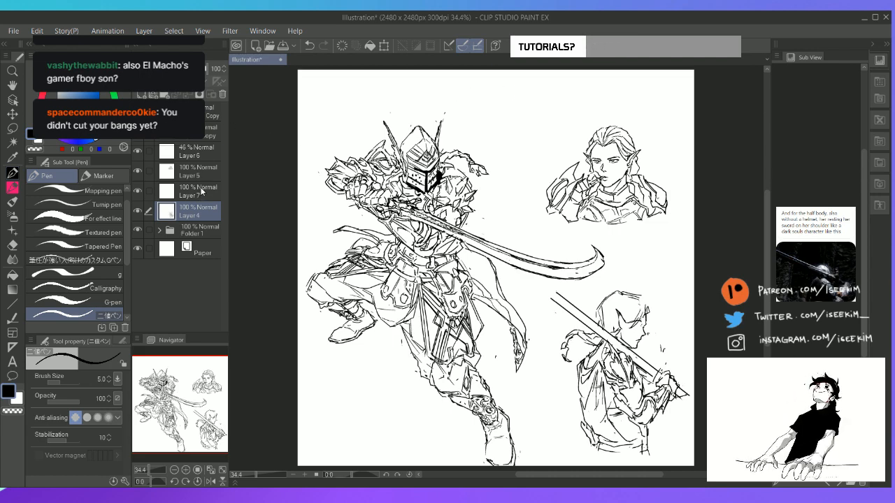
Add another new layer directly above Layer 4 and bring up the whole bust and headshot brief with its reference image
key("ctrl+shift+n")
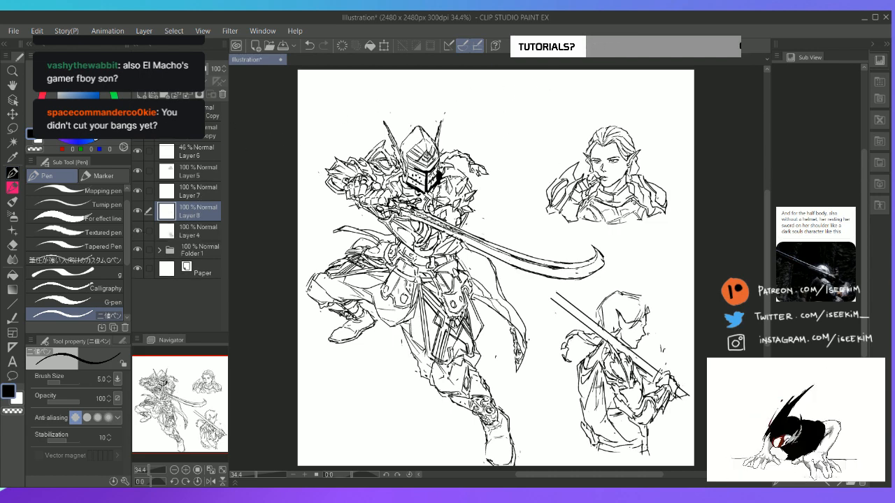
left_click(839, 483)
scroll(817, 272, "down", 7)
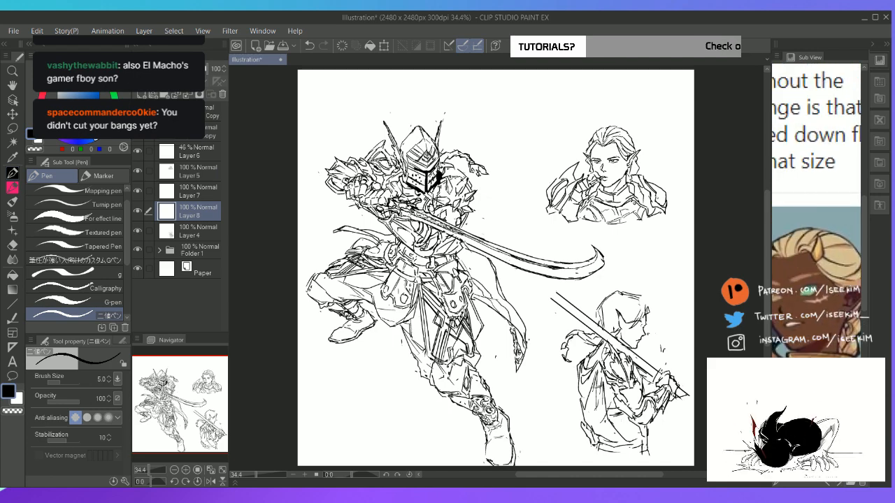
left_click_drag(809, 290, 816, 292)
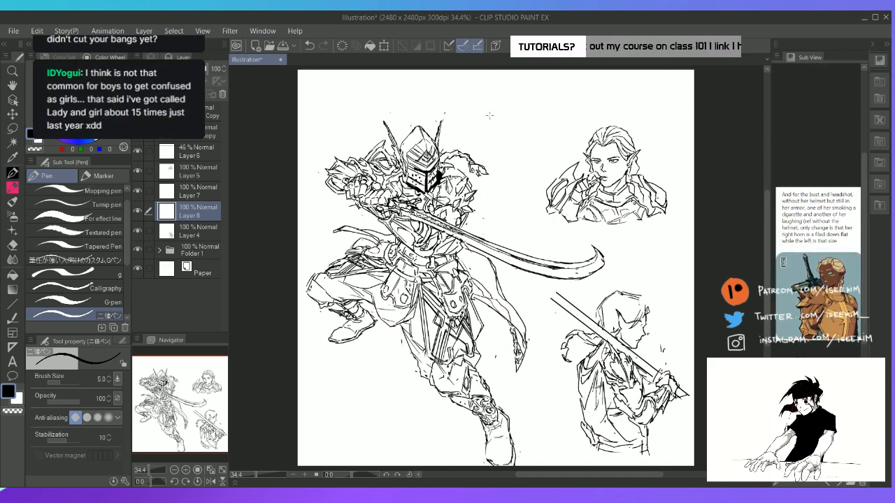
Start a new head between the knight and the headshot, sketching its left side from the crown down to the chin
left_click_drag(515, 86, 502, 93)
mouse_move(500, 96)
left_mouse_down()
mouse_move(516, 144)
mouse_move(523, 146)
mouse_move(501, 102)
mouse_move(509, 90)
mouse_move(505, 130)
mouse_move(541, 149)
left_mouse_up()
key("e")
key("p")
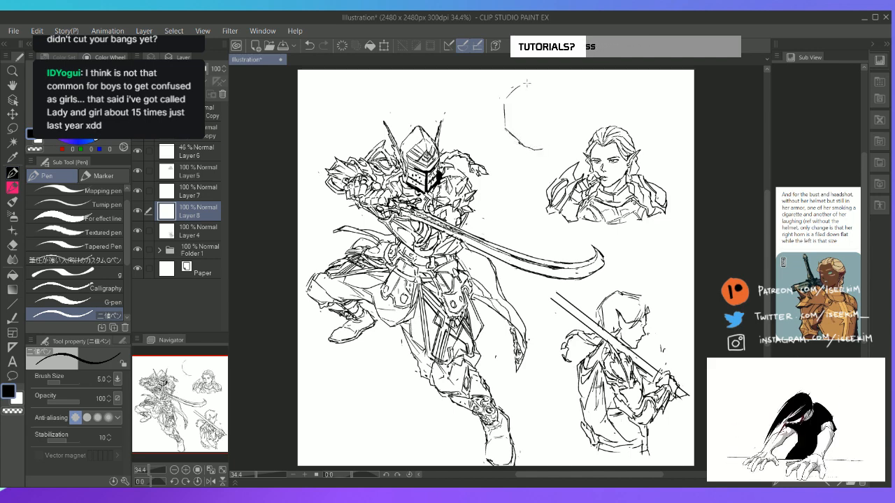
Close the new head's outline down its right side to the chin, and add the facial centre line and curved brow guide
mouse_move(525, 85)
left_mouse_down()
mouse_move(547, 98)
mouse_move(550, 128)
left_mouse_up()
key("e")
mouse_move(544, 91)
left_mouse_down()
mouse_move(548, 130)
mouse_move(515, 124)
mouse_move(513, 141)
mouse_move(506, 122)
mouse_move(539, 148)
left_mouse_up()
key("p")
key("e")
key("p")
key("e")
key("p")
mouse_move(543, 91)
left_mouse_down()
mouse_move(553, 127)
mouse_move(552, 108)
mouse_move(542, 147)
left_mouse_up()
key("e")
key("p")
left_click_drag(528, 84, 538, 147)
left_click_drag(519, 112, 543, 107)
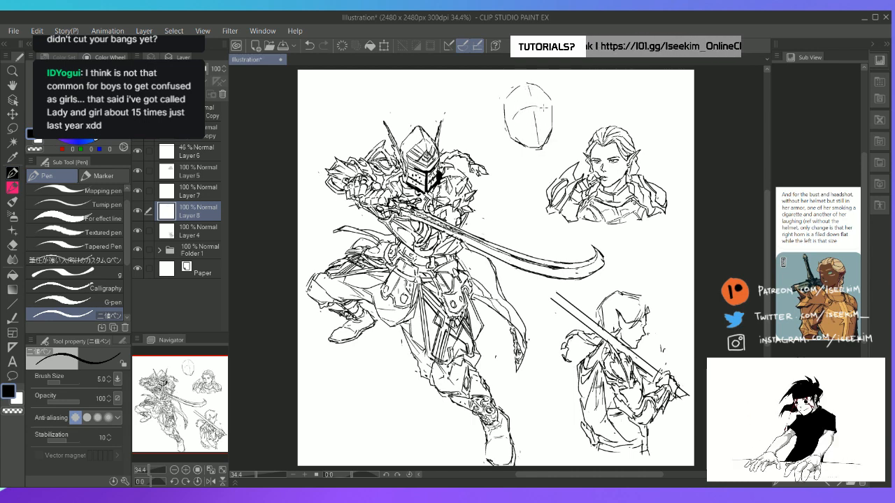
Clean up the left jaw, sketch pointed ears on both sides of the new head and rough in a hair strand above the left ear
key("e")
mouse_move(507, 130)
left_mouse_down()
mouse_move(514, 143)
mouse_move(500, 137)
mouse_move(563, 122)
mouse_move(514, 137)
mouse_move(520, 144)
left_mouse_up()
key("p")
key("e")
key("p")
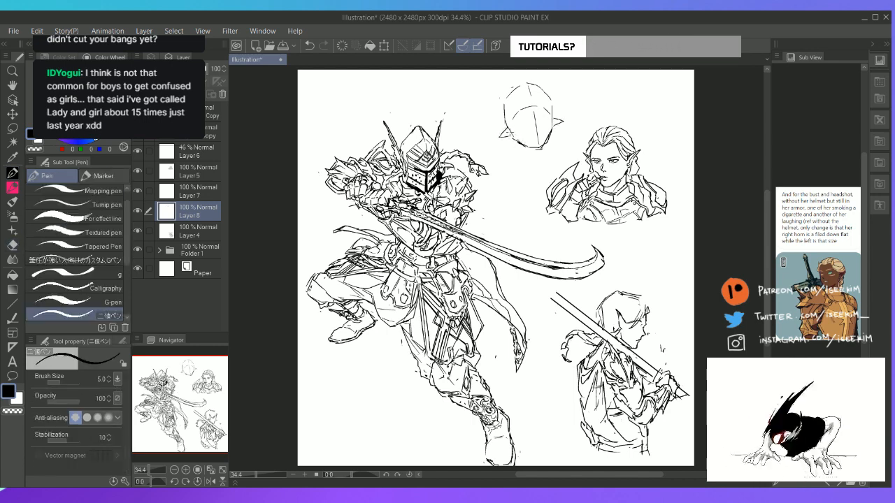
left_click_drag(512, 98, 497, 132)
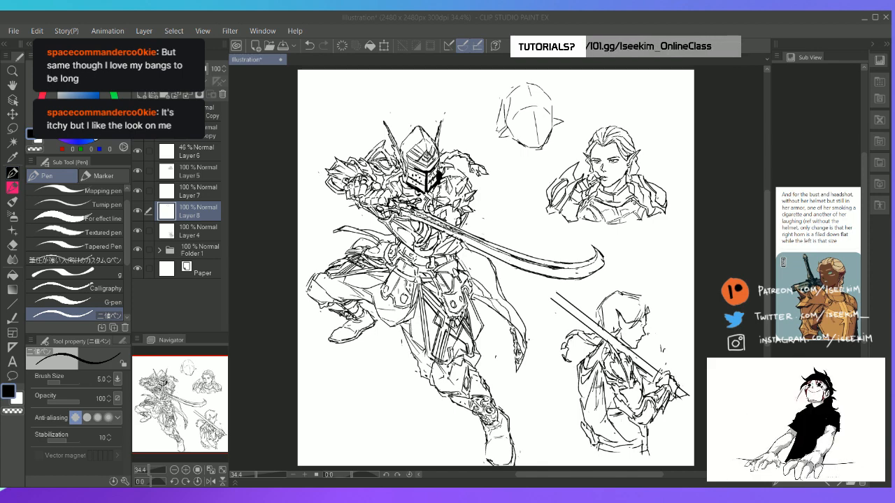
left_click(534, 19)
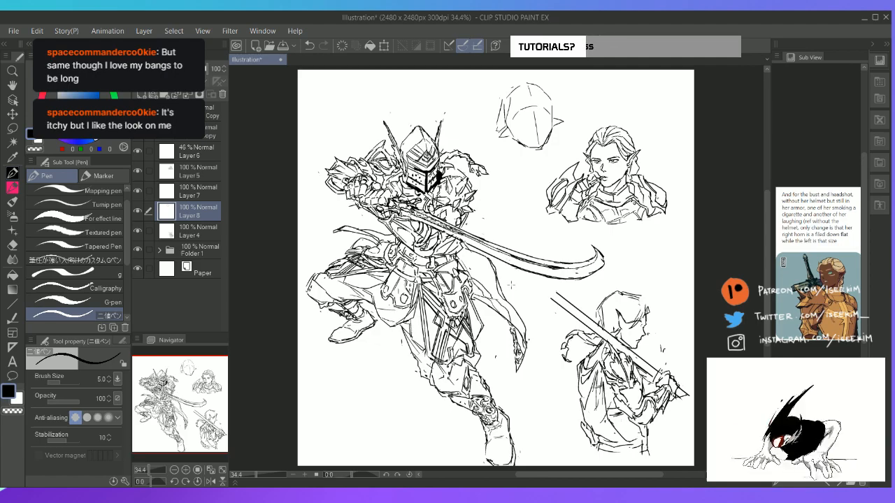
scroll(511, 284, "up", 2)
key("space")
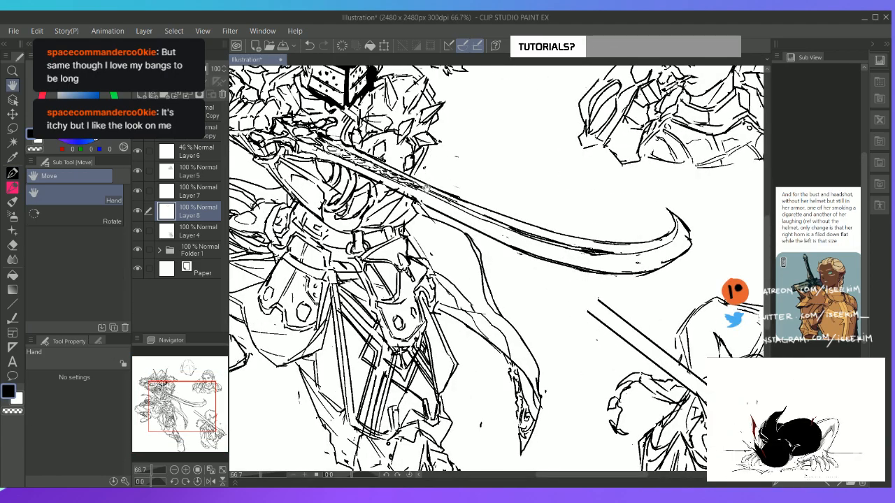
left_click_drag(427, 189, 337, 149)
left_click_drag(448, 262, 403, 198)
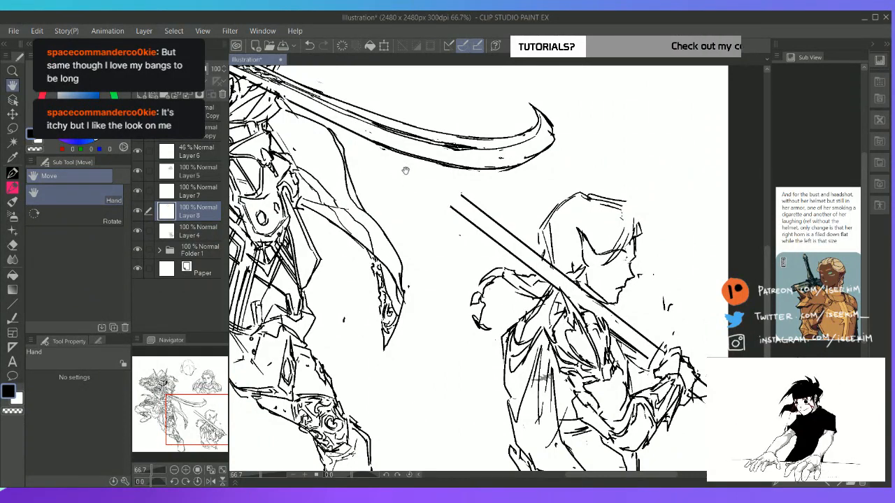
key("ctrl+0")
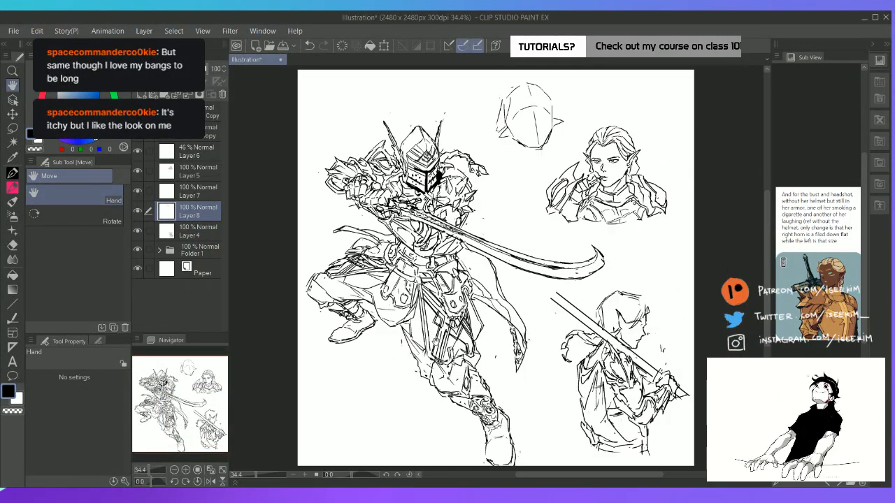
Check which sketch Layers 5, 6, 7 and 8 each hold by toggling their visibility, and return to Layer 8
left_click(206, 175)
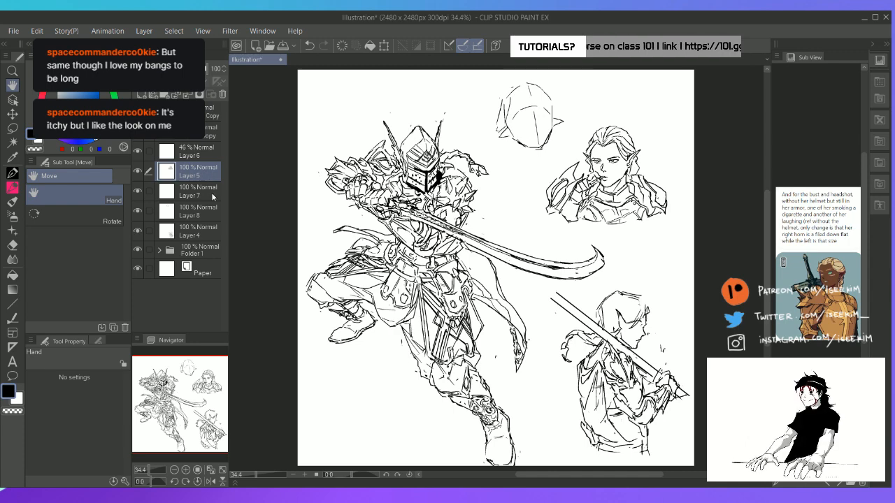
left_click(211, 192)
key("k")
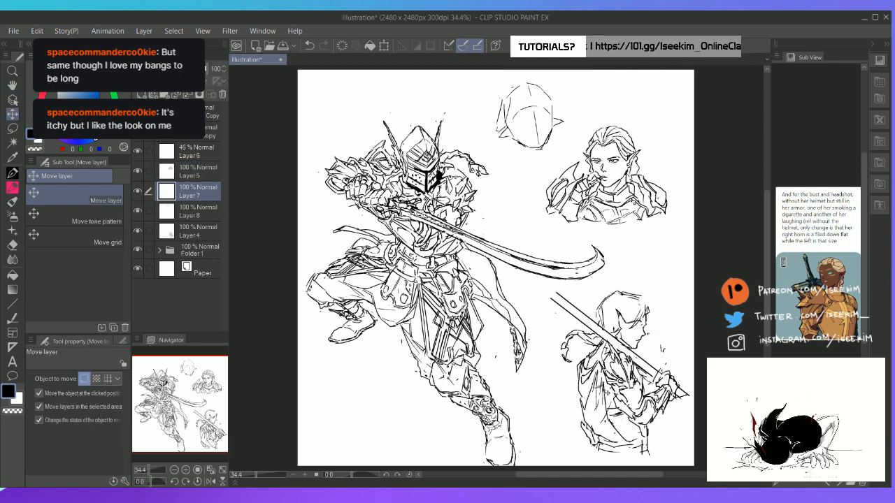
left_click(604, 391)
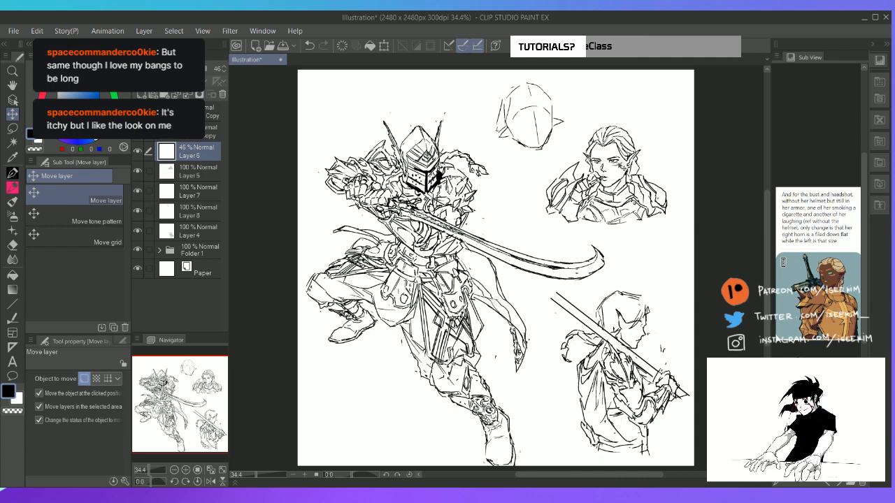
left_click(210, 175)
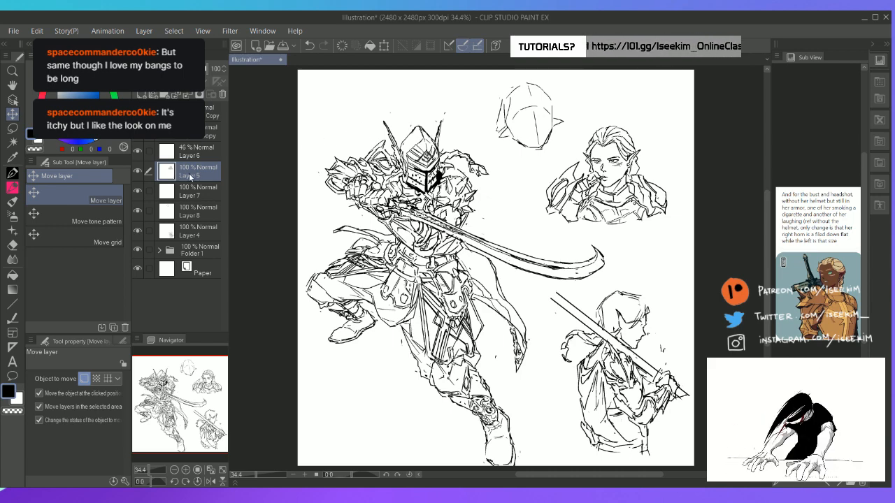
left_click(137, 172)
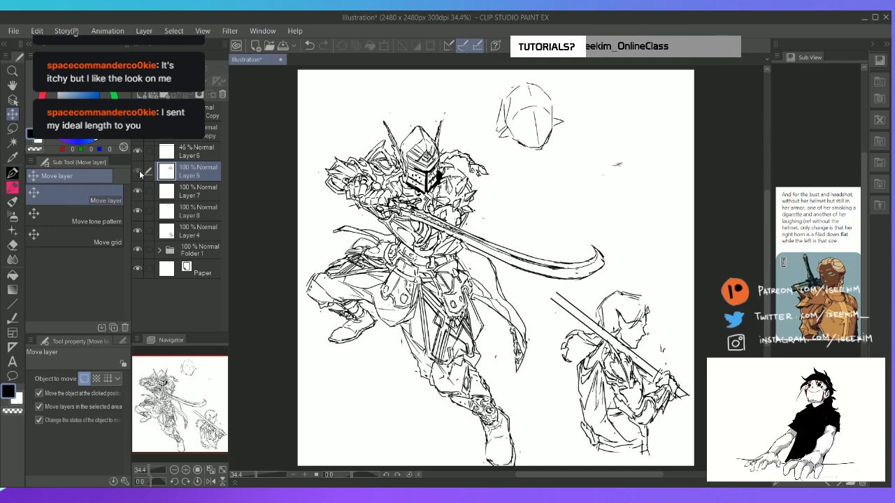
left_click(137, 172)
left_click(138, 152)
left_click(138, 152)
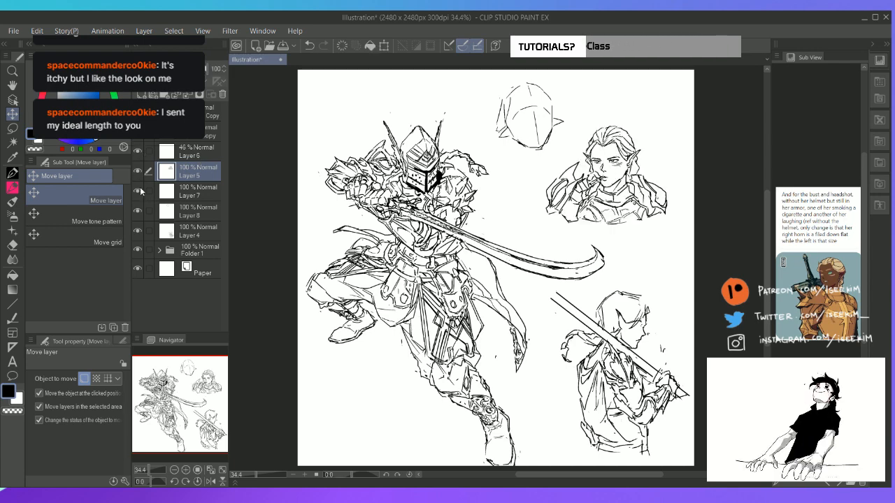
left_click(138, 191)
left_click(138, 191)
left_click(137, 211)
left_click(138, 211)
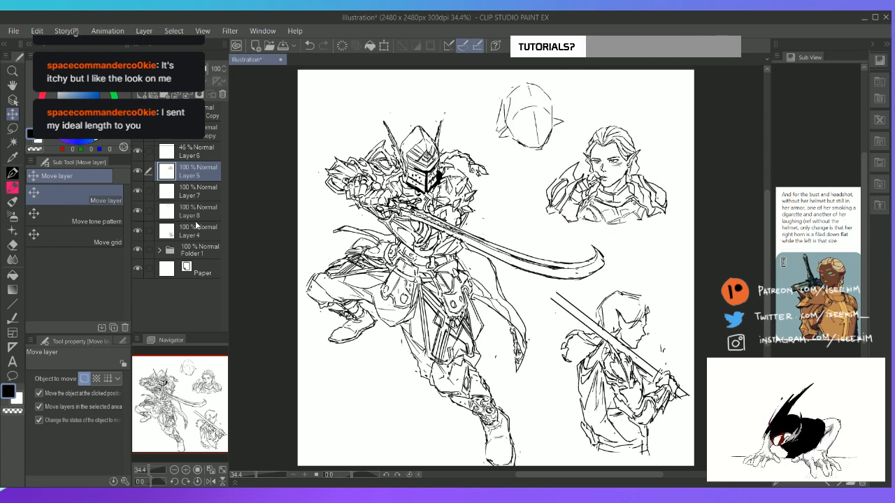
left_click(210, 217)
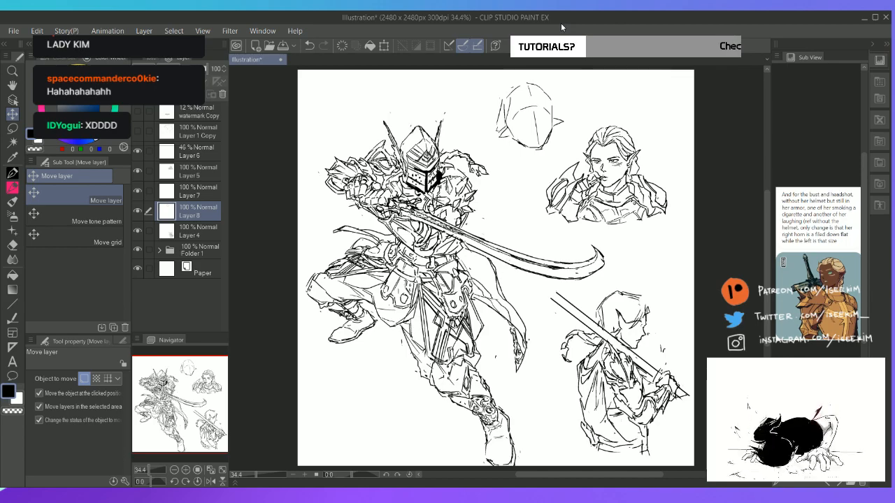
Hide the palettes and erase the rough hair strand and skull outline on the left side of the new head
key("ctrl+plus")
key("ctrl+plus")
key("space")
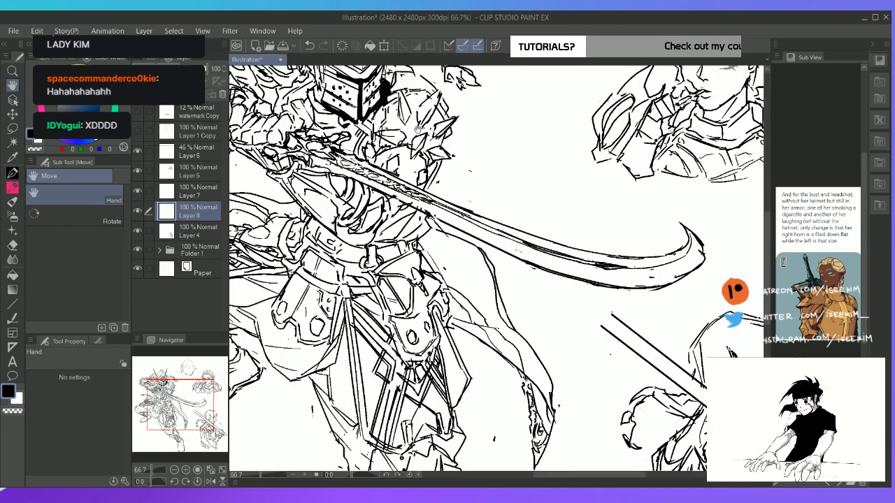
left_click_drag(441, 150, 344, 313)
left_click_drag(441, 210, 421, 249)
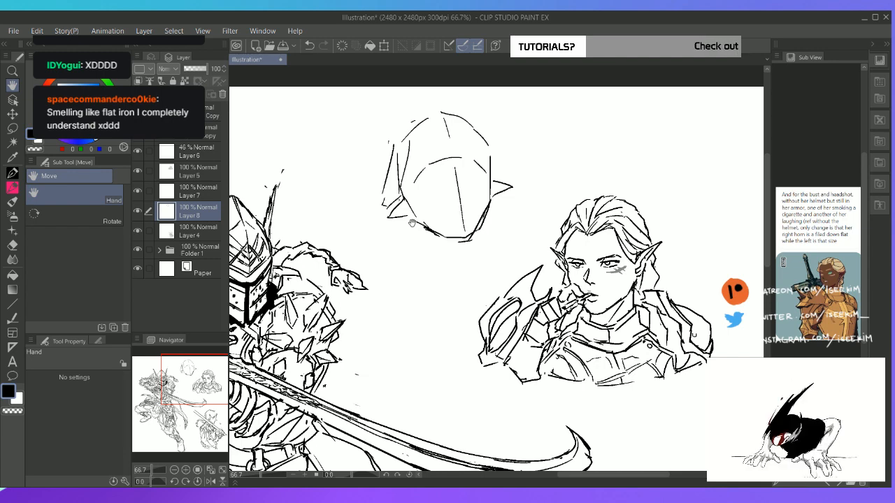
key("Tab")
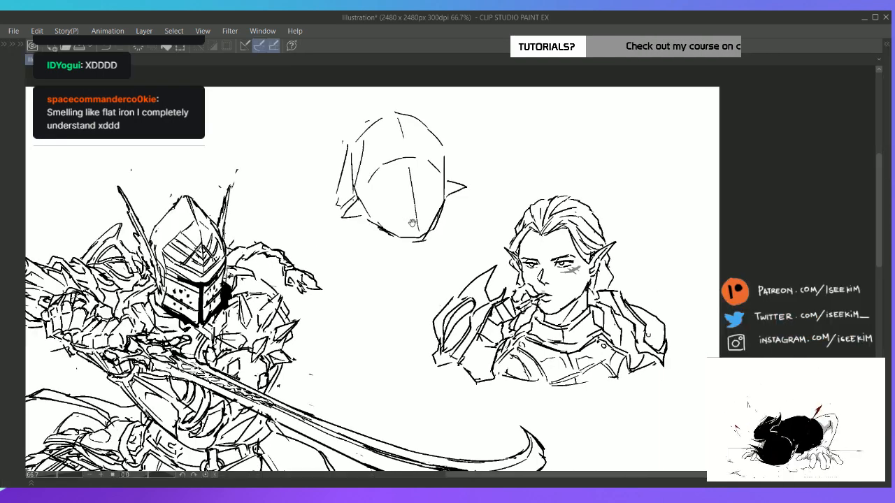
mouse_move(351, 151)
left_mouse_down()
mouse_move(337, 197)
mouse_move(356, 139)
mouse_move(355, 189)
left_mouse_up()
key("p")
key("e")
key("p")
Replace the skull line on the head's right side with a swept-back lock of hair from the crown to the ear
mouse_move(394, 118)
left_mouse_down()
mouse_move(423, 110)
mouse_move(449, 169)
left_mouse_up()
key("e")
left_click_drag(425, 120, 446, 151)
key("p")
left_click_drag(423, 110, 455, 156)
left_click_drag(456, 155, 452, 169)
mouse_move(410, 116)
left_mouse_down()
mouse_move(450, 154)
mouse_move(444, 169)
left_mouse_up()
key("ctrl+z")
Draw the hairline from the crown down the left side of the face to the ear
key("ctrl+z")
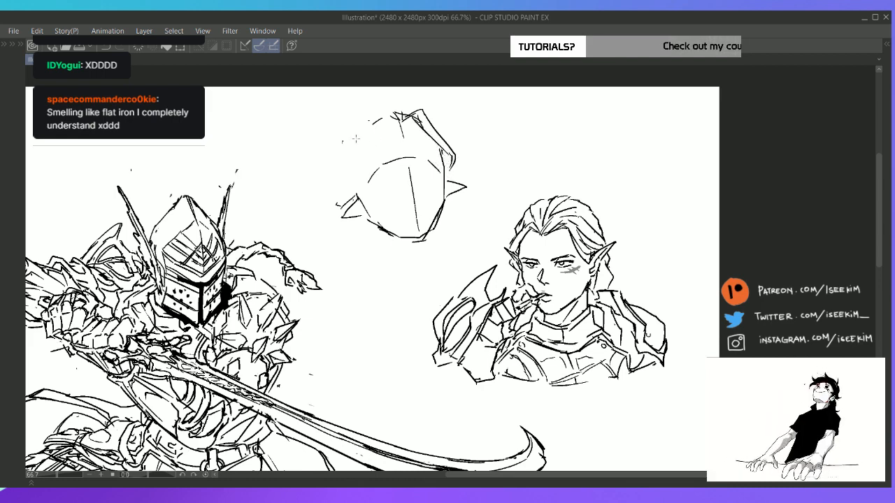
mouse_move(393, 121)
left_mouse_down()
mouse_move(368, 123)
mouse_move(381, 120)
mouse_move(359, 158)
left_mouse_up()
key("ctrl+z")
key("ctrl+z")
left_click_drag(372, 118, 361, 158)
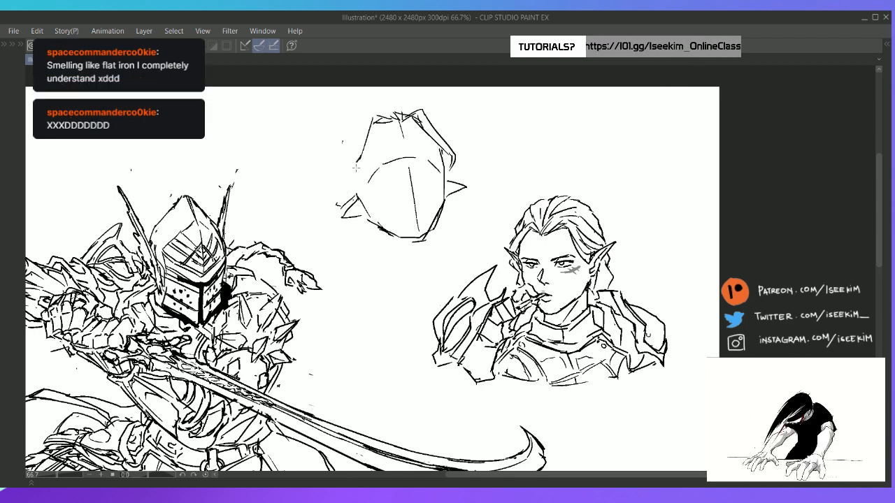
left_click_drag(361, 159, 347, 191)
Sketch the outer edge of the left hair lock from the crown to the ear and reinforce the right temple line
mouse_move(391, 115)
left_mouse_down()
mouse_move(358, 119)
mouse_move(372, 121)
mouse_move(338, 176)
left_mouse_up()
key("ctrl+z")
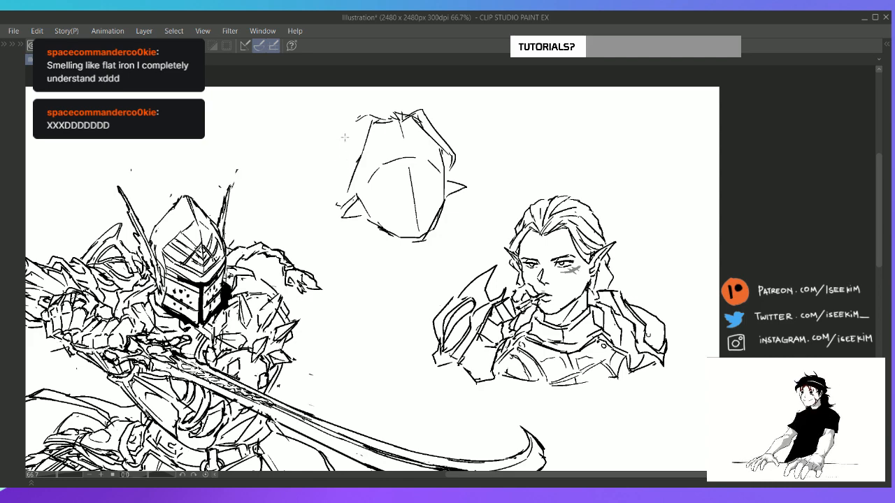
left_click_drag(345, 134, 343, 145)
left_click_drag(344, 144, 339, 176)
key("ctrl+z")
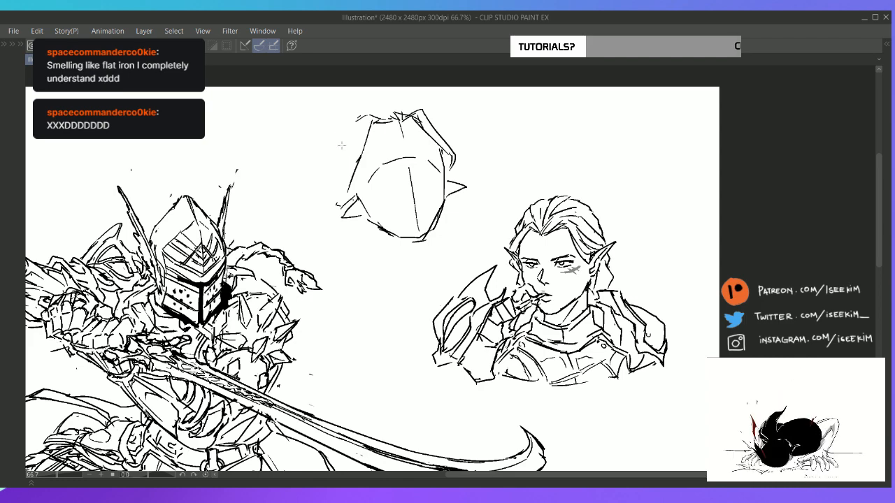
left_click_drag(342, 143, 341, 200)
mouse_move(361, 155)
left_mouse_down()
mouse_move(344, 192)
mouse_move(351, 196)
left_mouse_up()
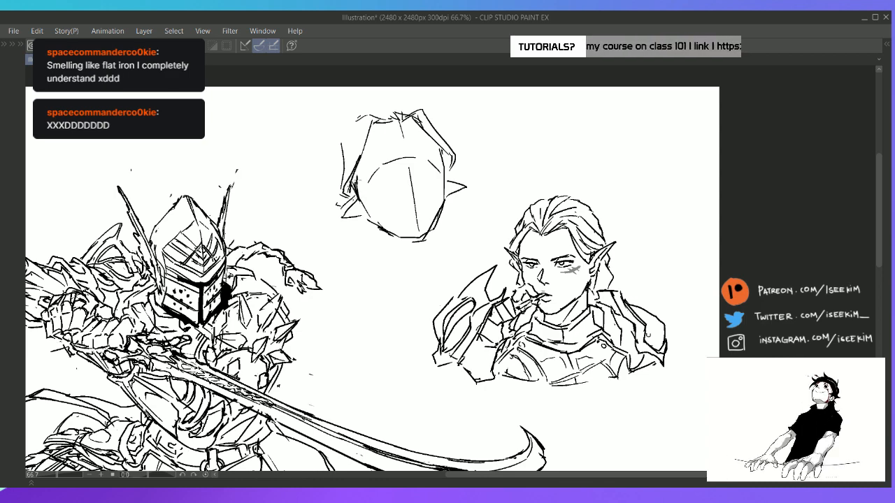
left_click_drag(442, 151, 447, 171)
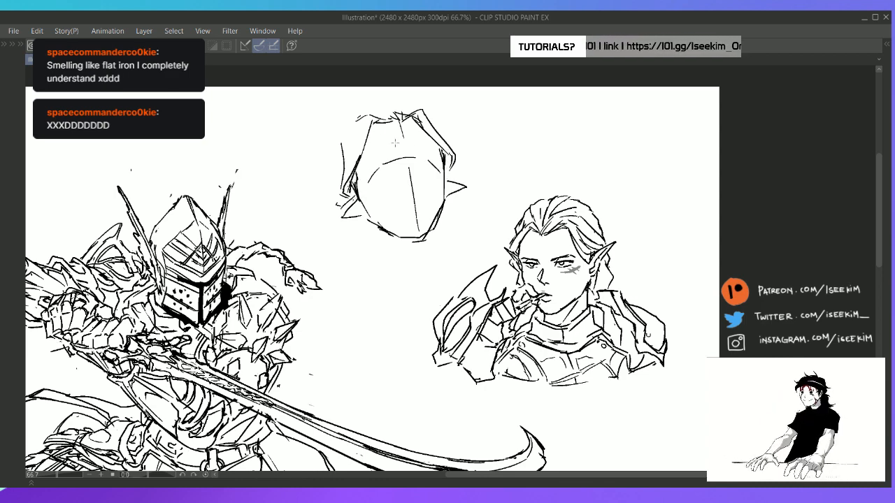
mouse_move(361, 114)
left_mouse_down()
mouse_move(334, 175)
mouse_move(344, 148)
mouse_move(336, 177)
mouse_move(342, 165)
mouse_move(342, 201)
left_mouse_up()
key("p")
key("e")
key("p")
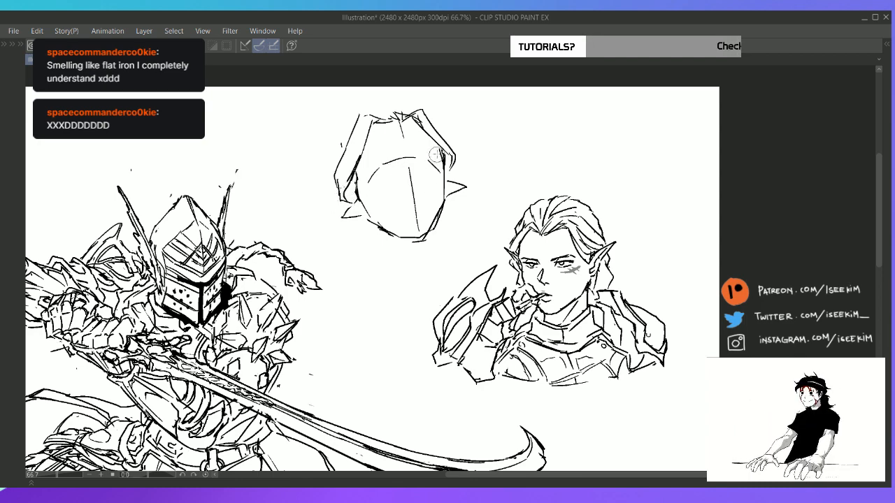
Extend the hair tips above the right ear and add the outer hair contour over the crown and down the left side
mouse_move(438, 143)
left_mouse_down()
mouse_move(455, 180)
mouse_move(460, 172)
left_mouse_up()
key("ctrl+z")
left_click_drag(460, 167, 453, 178)
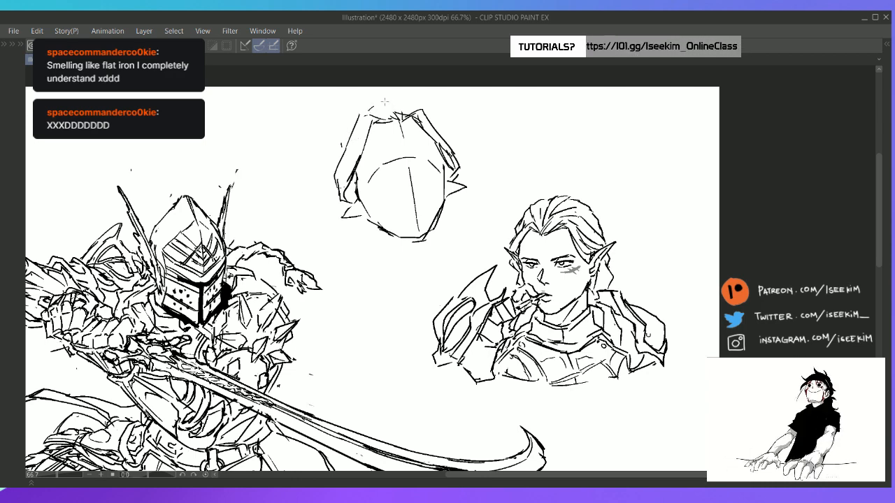
key("ctrl+z")
key("ctrl+z")
mouse_move(404, 101)
left_mouse_down()
mouse_move(393, 113)
mouse_move(448, 133)
left_mouse_up()
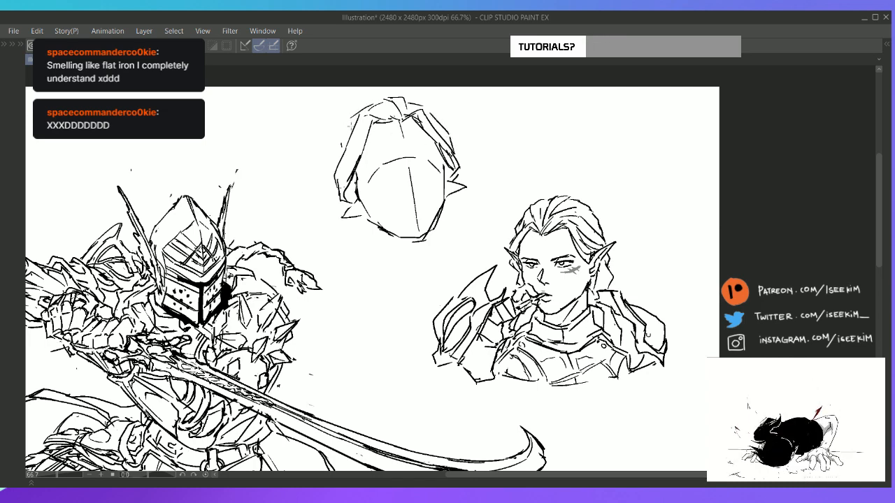
left_click_drag(348, 121, 334, 158)
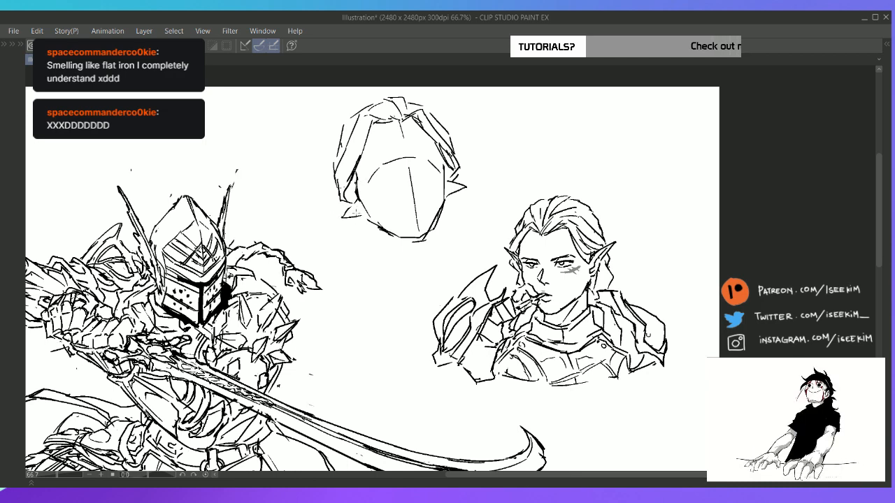
Redraw the left pointed ear with a cleaner shape and add inner lines to the right ear
key("e")
mouse_move(360, 204)
left_mouse_down()
mouse_move(341, 220)
mouse_move(332, 213)
mouse_move(356, 204)
left_mouse_up()
key("p")
key("ctrl+z")
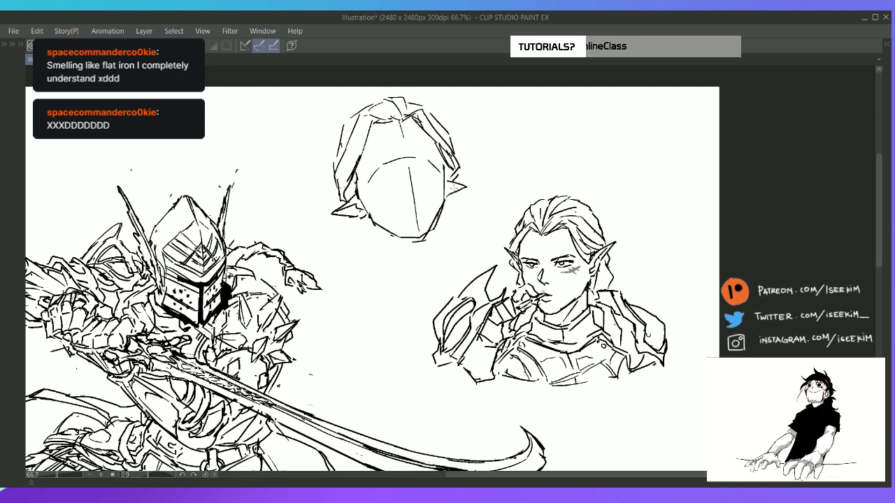
mouse_move(455, 190)
left_mouse_down()
mouse_move(466, 188)
mouse_move(451, 201)
mouse_move(467, 190)
mouse_move(451, 199)
mouse_move(459, 188)
left_mouse_up()
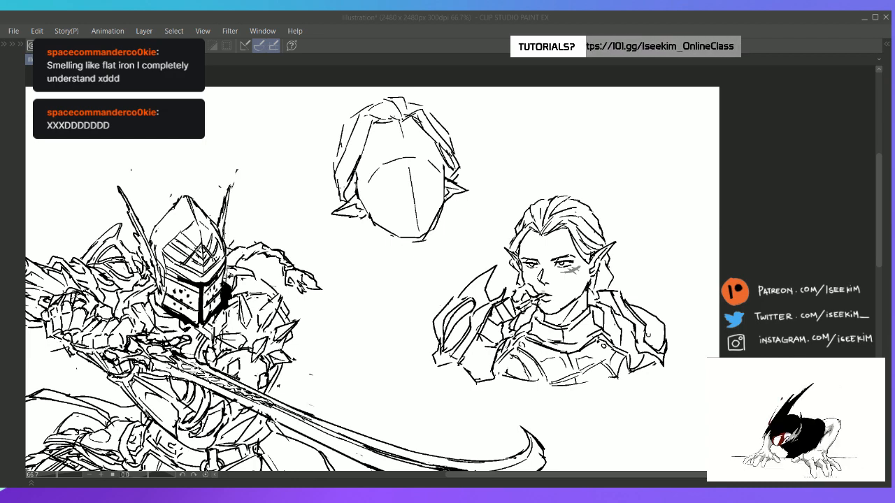
Sketch loose hair strands hanging behind the neck below both pointed ears of the new headshot
left_click(513, 21)
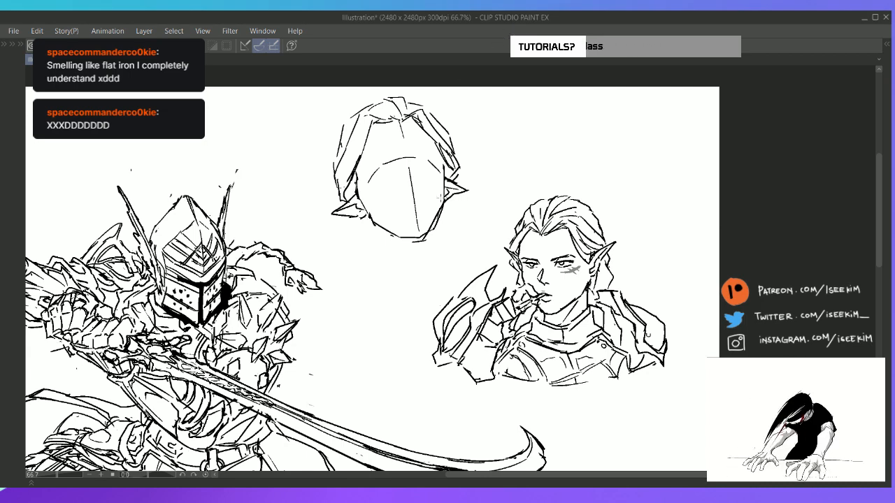
scroll(441, 197, "up", 1)
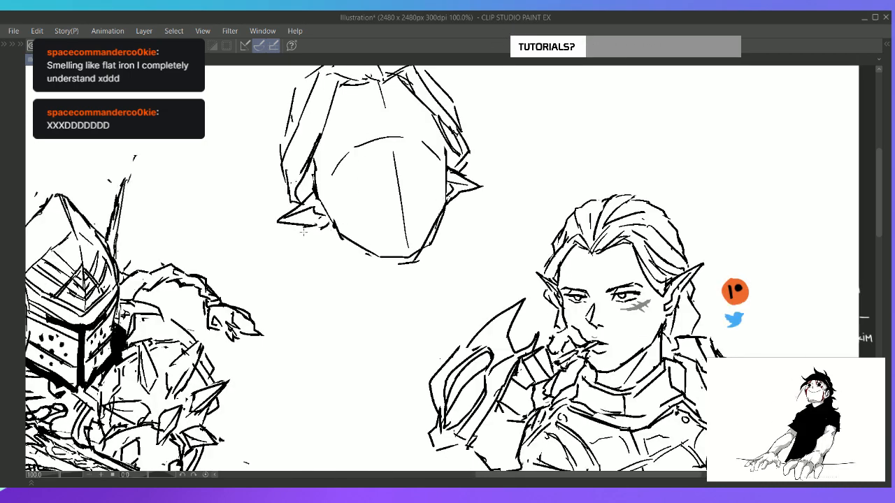
mouse_move(307, 226)
left_mouse_down()
mouse_move(308, 253)
mouse_move(330, 264)
left_mouse_up()
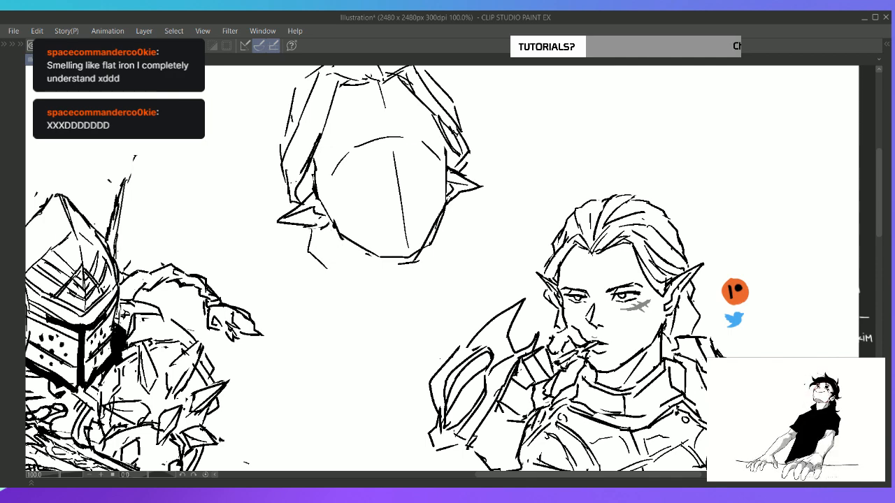
left_click_drag(309, 230, 337, 284)
key("e")
key("p")
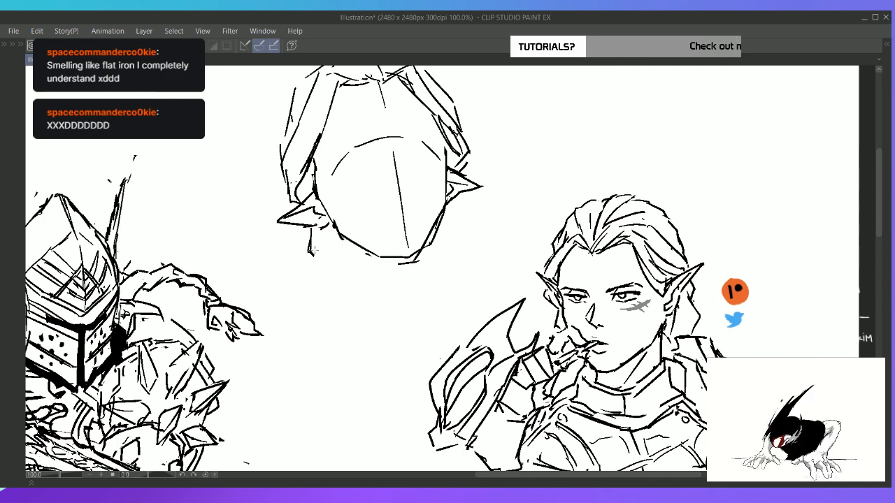
left_click_drag(313, 248, 337, 274)
left_click_drag(439, 224, 446, 256)
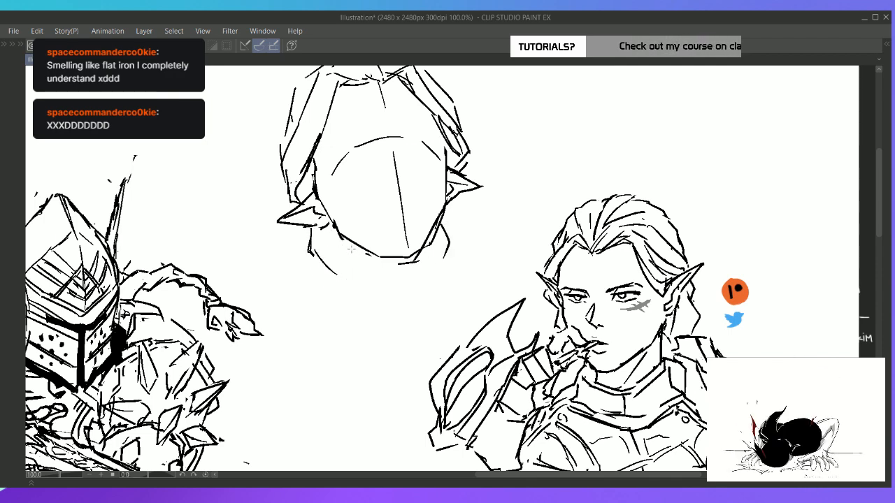
Draw both sides of the neck below the jaw and clean up the stray line ends at the left
left_click_drag(351, 249, 364, 303)
left_click_drag(437, 241, 432, 298)
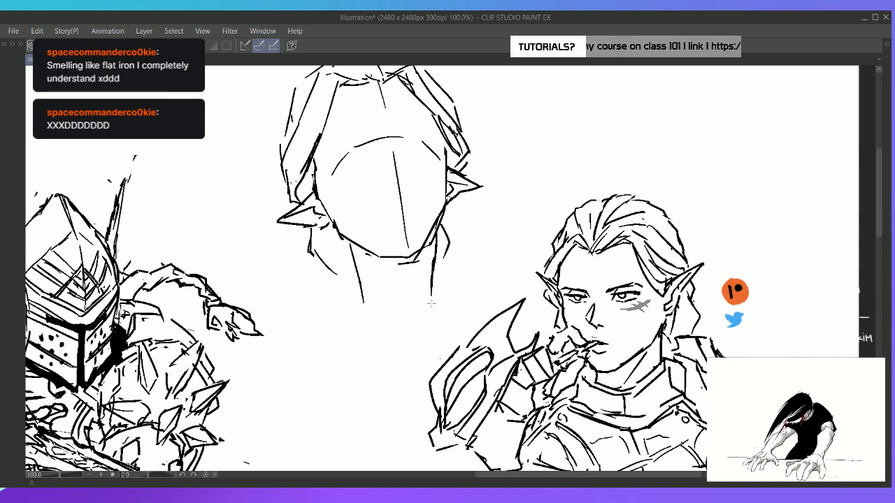
key("ctrl+z")
left_click_drag(435, 238, 431, 289)
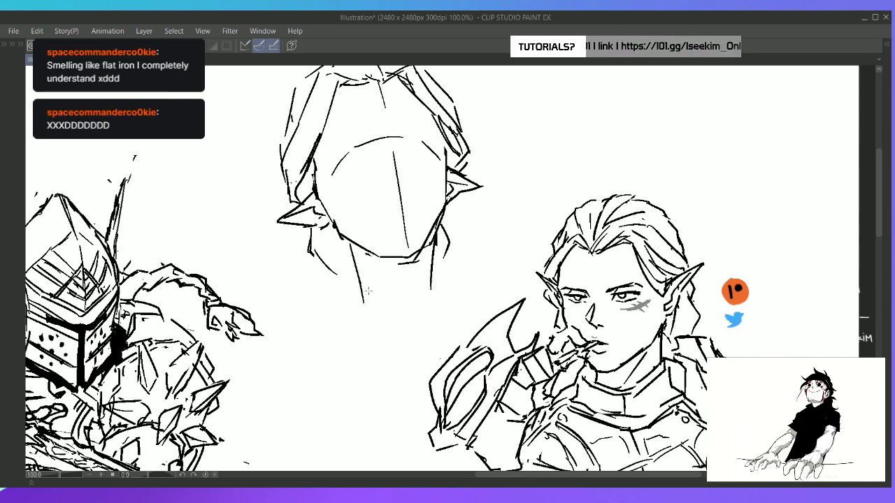
key("e")
mouse_move(362, 276)
left_mouse_down()
mouse_move(361, 290)
mouse_move(307, 300)
left_mouse_up()
key("e")
key("p")
Move the smoking headshot and the new headshot slightly down and to the right on the sheet
key("ctrl+0")
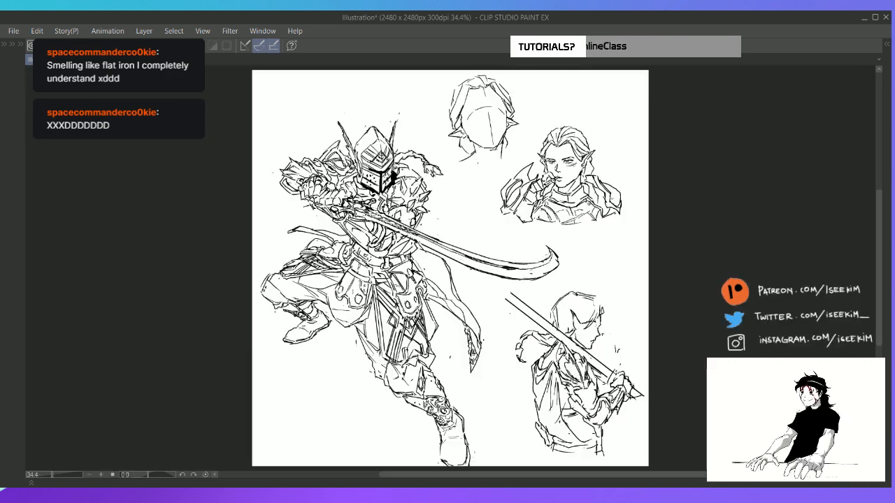
left_click_drag(596, 224, 602, 238)
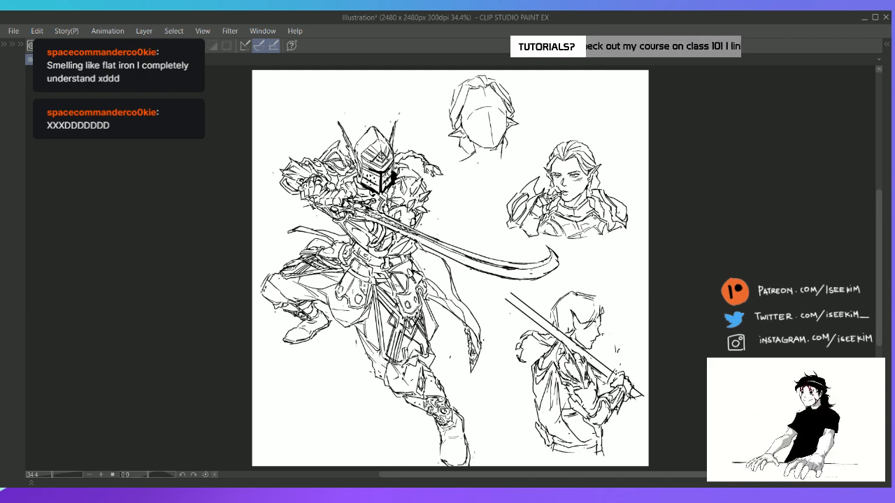
left_click_drag(505, 146, 513, 158)
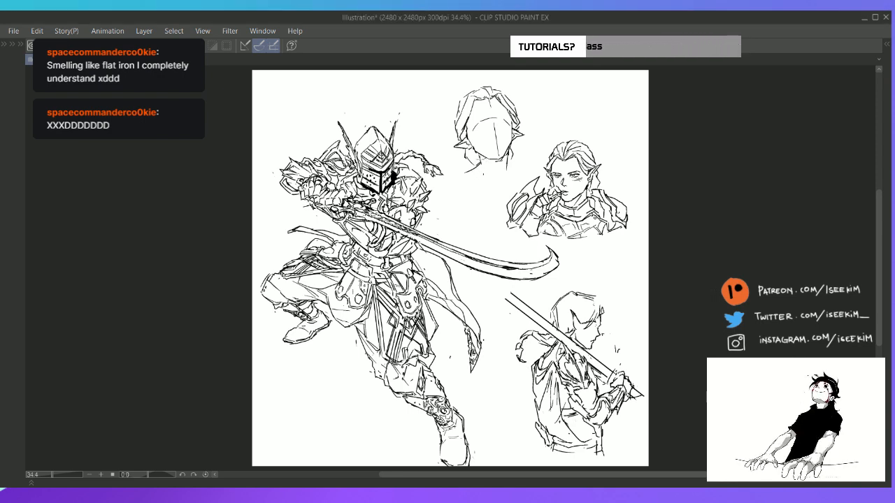
Draw the curved collar around the new headshot's neck and a small round fastening at its lower left
mouse_move(512, 154)
left_mouse_down()
mouse_move(498, 176)
mouse_move(517, 168)
left_mouse_up()
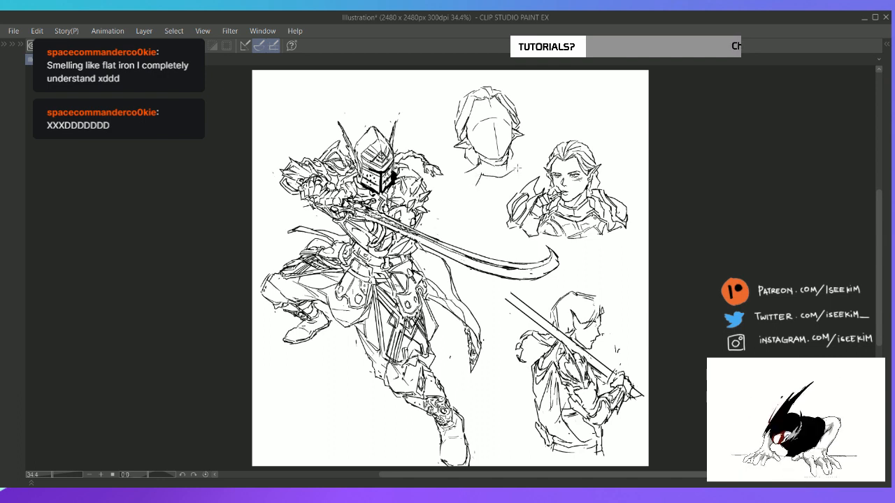
mouse_move(476, 187)
left_mouse_down()
mouse_move(507, 186)
mouse_move(522, 172)
mouse_move(507, 176)
mouse_move(516, 165)
mouse_move(497, 184)
mouse_move(523, 170)
left_mouse_up()
key("ctrl+z")
key("ctrl+z")
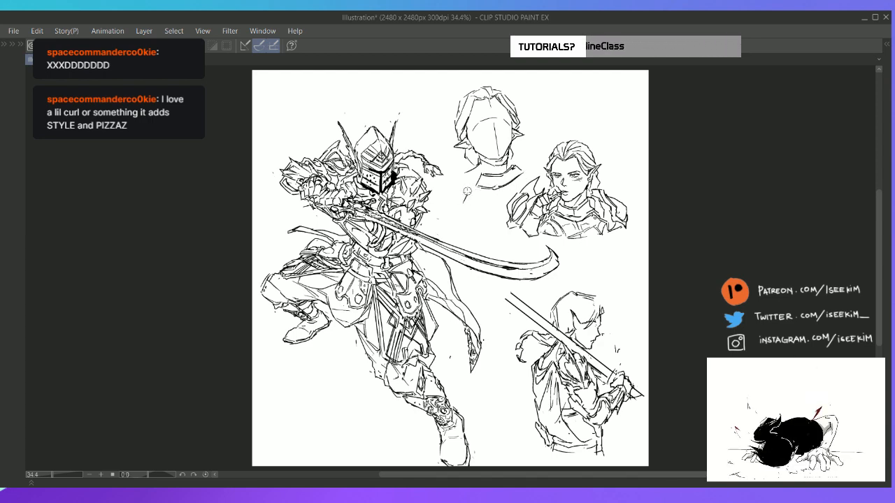
key("ctrl+z")
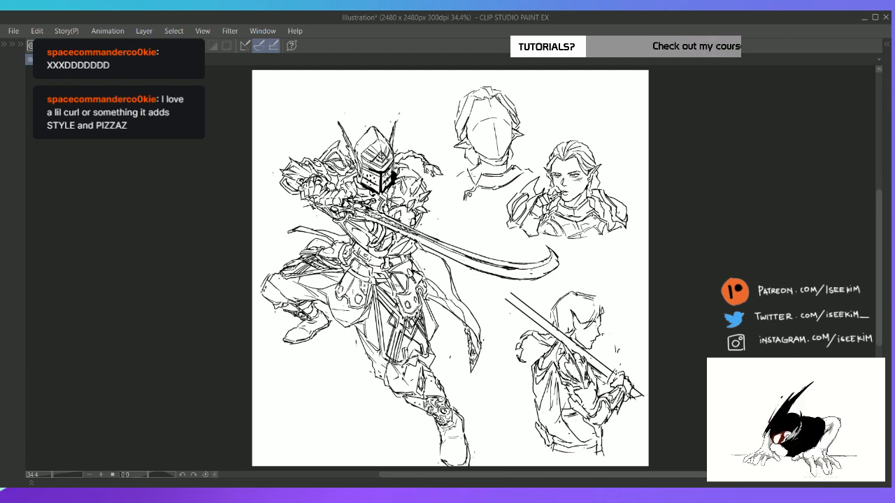
Sketch the armour shoulder outlines on both sides of the new headshot's collar
left_click_drag(458, 174, 464, 190)
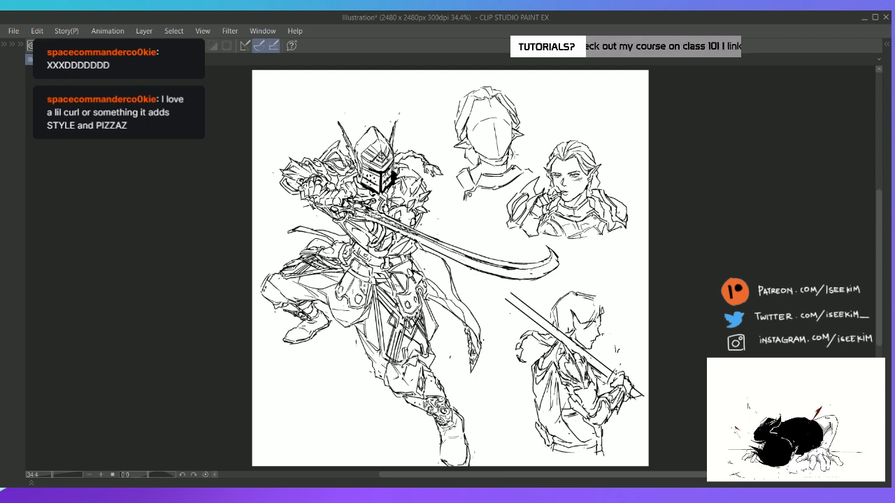
mouse_move(513, 153)
left_mouse_down()
mouse_move(526, 167)
mouse_move(475, 185)
mouse_move(455, 181)
left_mouse_up()
left_click_drag(529, 146, 542, 148)
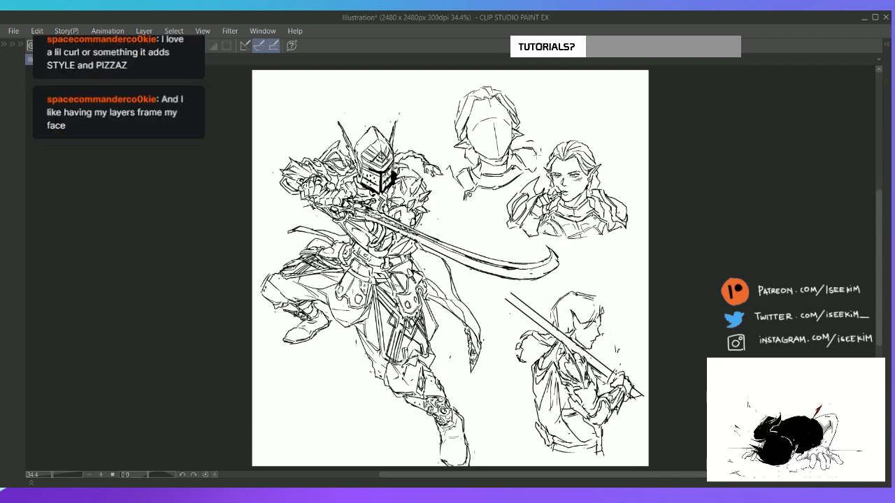
mouse_move(543, 155)
left_mouse_down()
mouse_move(530, 172)
mouse_move(537, 168)
left_mouse_up()
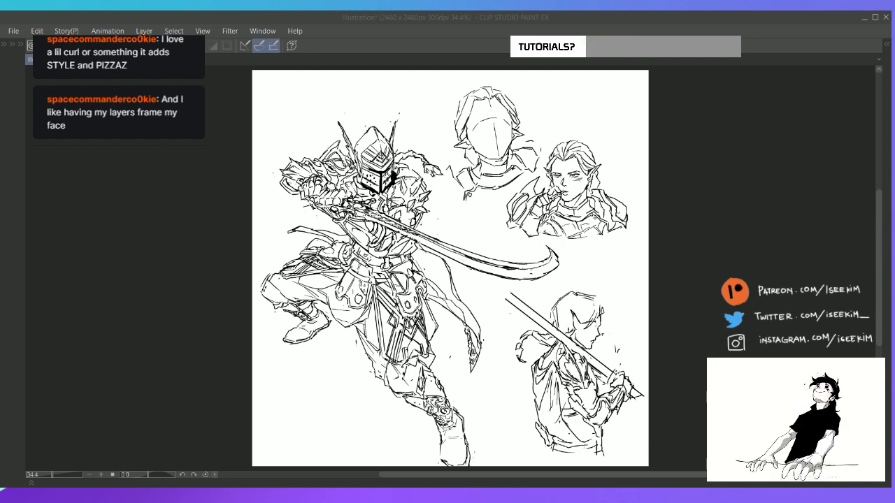
Shift the smoking headshot slightly lower and nudge the new headshot slightly to the right
left_click(620, 21)
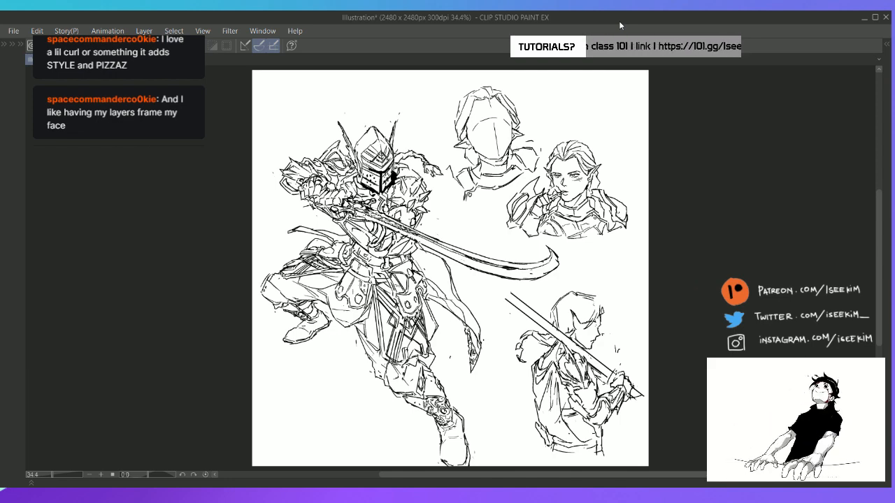
key("ctrl+plus")
key("ctrl+0")
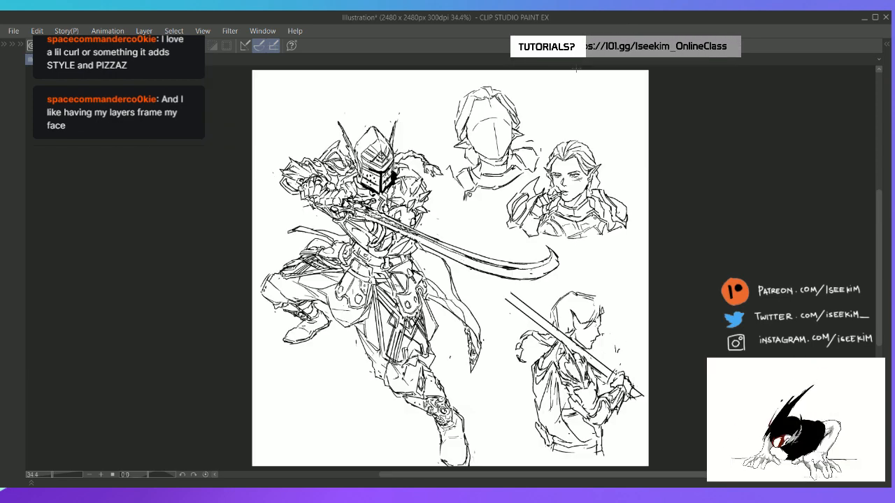
key("ctrl+z")
key("ctrl+z")
key("ctrl+z")
key("ctrl+z")
key("ctrl+z")
key("ctrl+z")
key("ctrl+z")
key("ctrl+z")
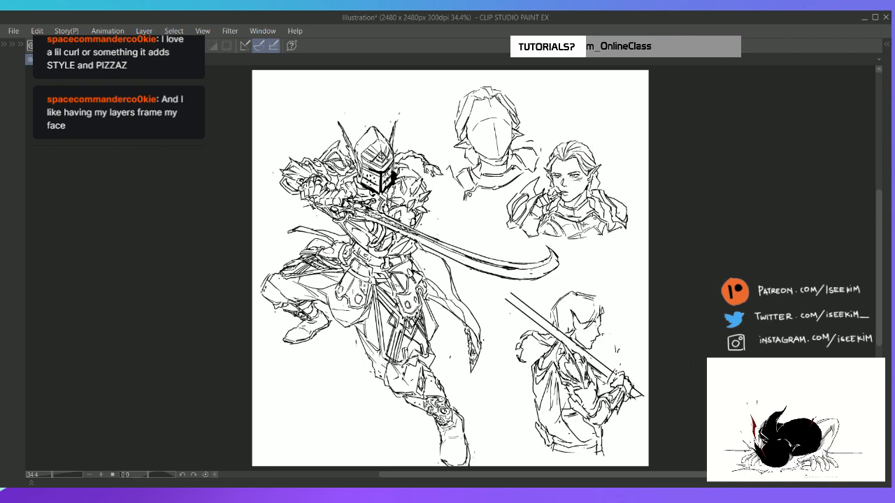
key("ctrl+z")
key("ctrl+z")
key("ctrl+z")
key("ctrl+z")
key("ctrl+z")
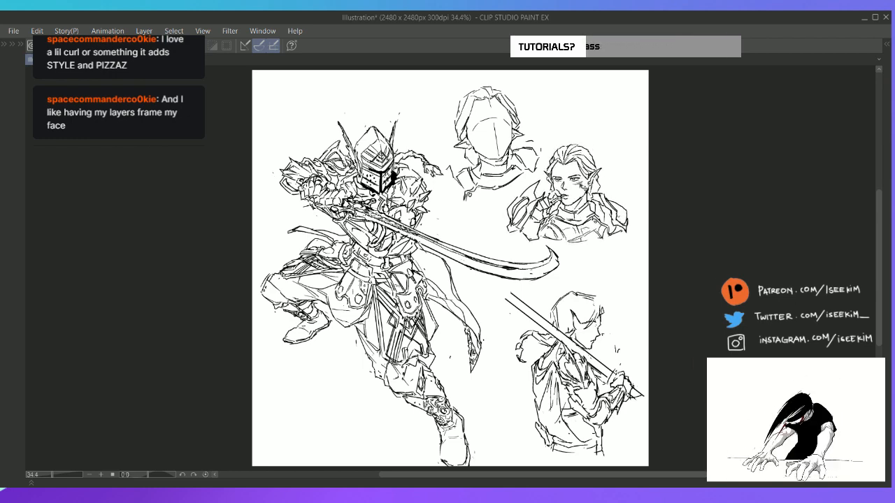
key("ctrl+z")
key("ctrl+z")
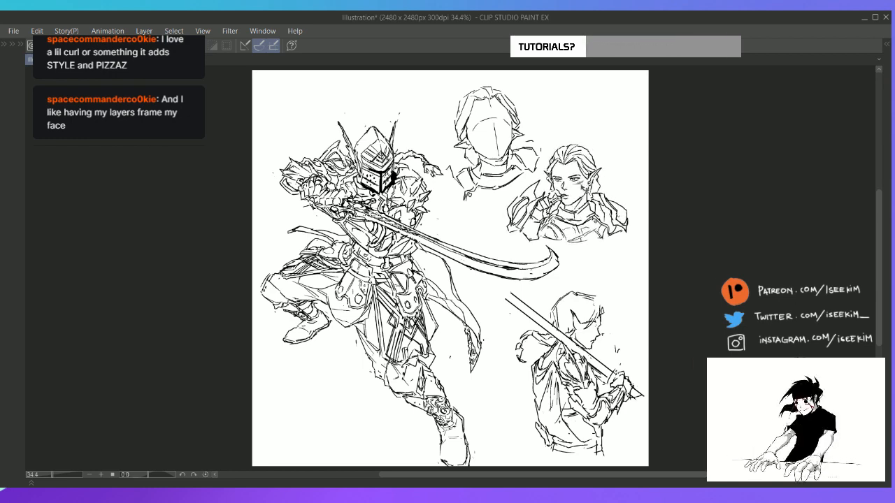
key("ctrl+z")
key("ctrl+z")
key("ctrl+z")
key("ctrl+z")
key("ctrl+z")
key("ctrl+z")
key("ctrl+z")
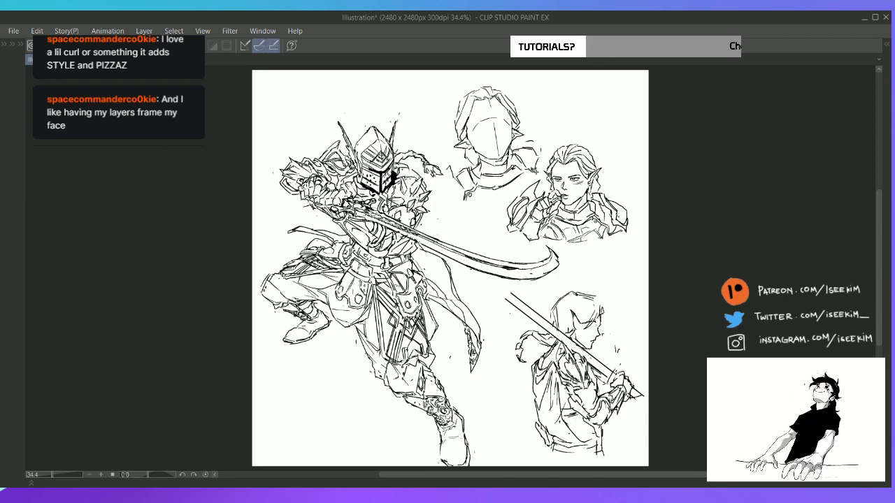
key("ctrl+z")
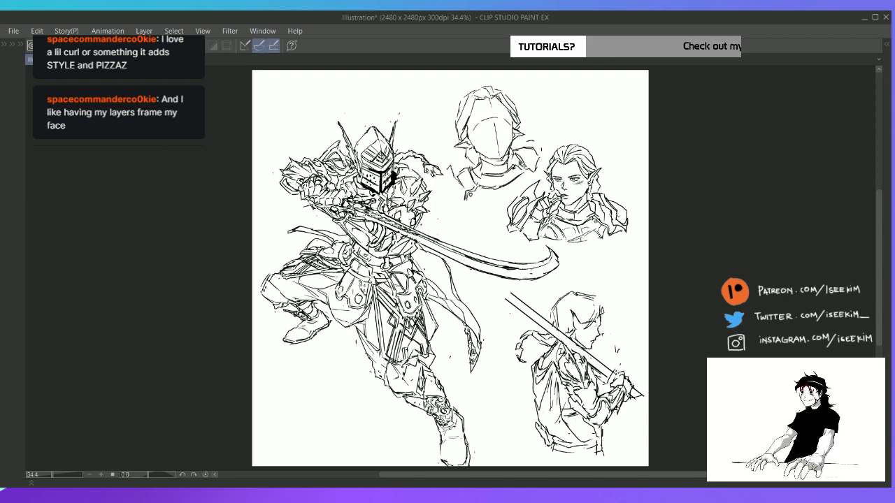
left_click_drag(514, 162, 516, 163)
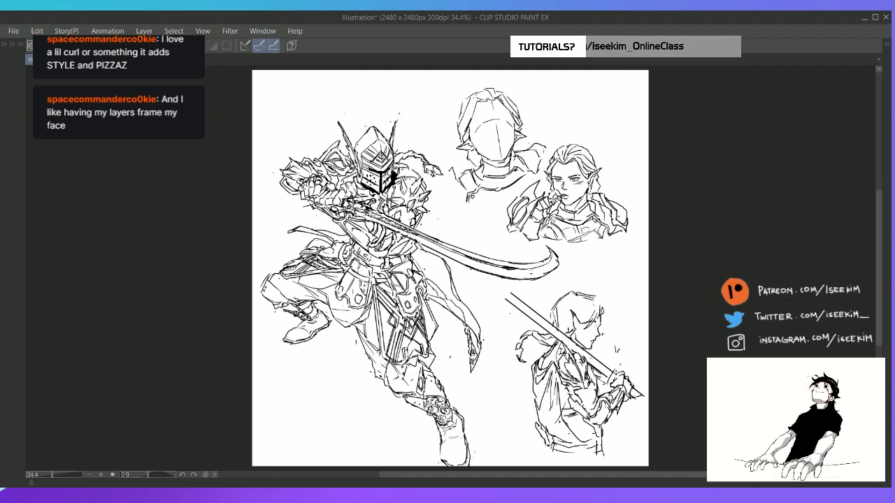
Reinforce the new headshot's face contour at the temple beside the left ear
scroll(525, 124, "up", 5)
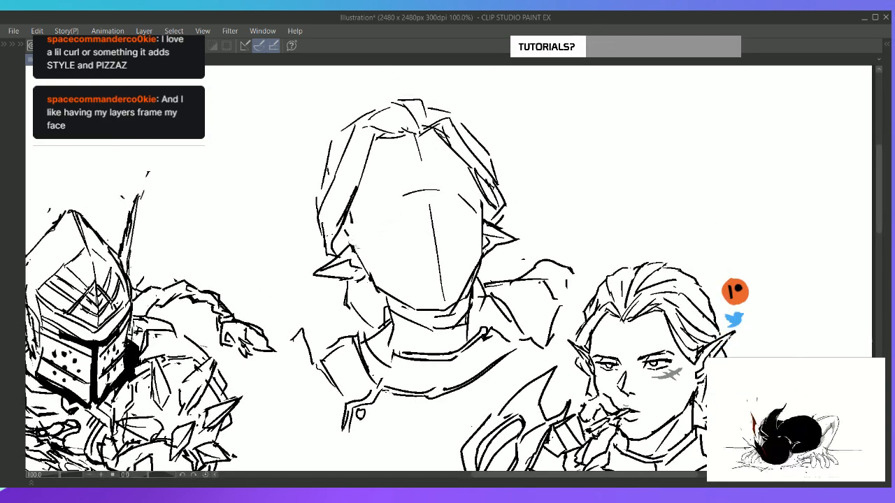
left_click_drag(346, 232, 360, 251)
left_click_drag(352, 214, 358, 251)
left_click_drag(479, 196, 481, 223)
key("ctrl+z")
Erase the forehead arc and vertical centre guidelines from the blank face
key("e")
mouse_move(407, 197)
left_mouse_down()
mouse_move(434, 245)
mouse_move(438, 294)
left_mouse_up()
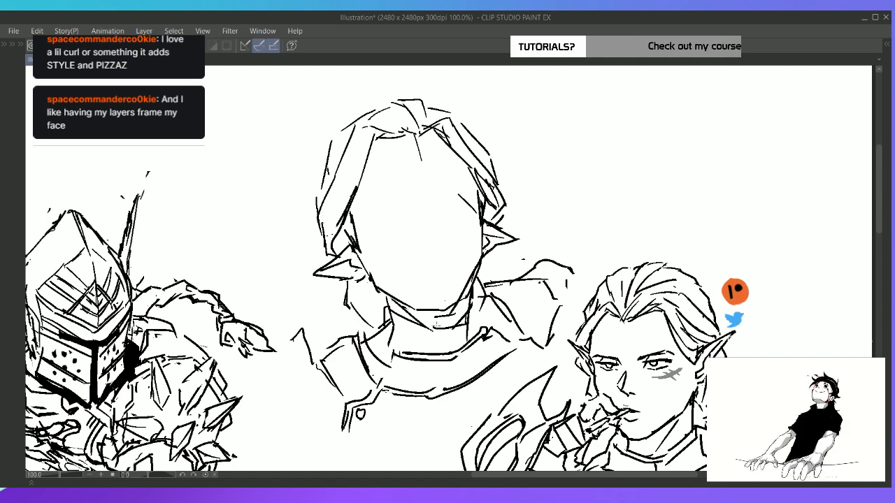
left_click_drag(419, 149, 422, 167)
Draw two raised, arched eyebrows on the new face and trim their inner and outer ends
key("p")
left_click_drag(366, 204, 408, 189)
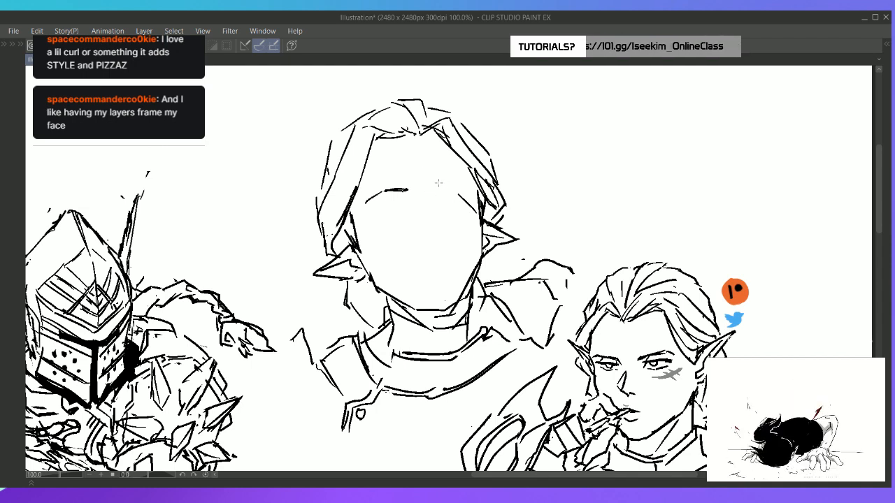
mouse_move(433, 186)
left_mouse_down()
mouse_move(458, 180)
mouse_move(405, 193)
mouse_move(443, 180)
mouse_move(467, 206)
mouse_move(469, 192)
left_mouse_up()
key("e")
key("p")
key("e")
key("p")
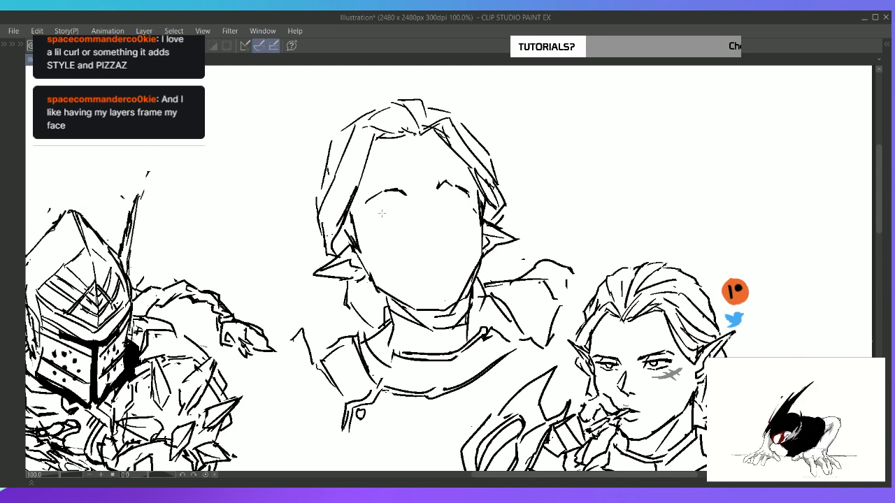
Draw the closed left and right eyes as thick, nearly horizontal lines below the eyebrows
left_click_drag(371, 219, 393, 214)
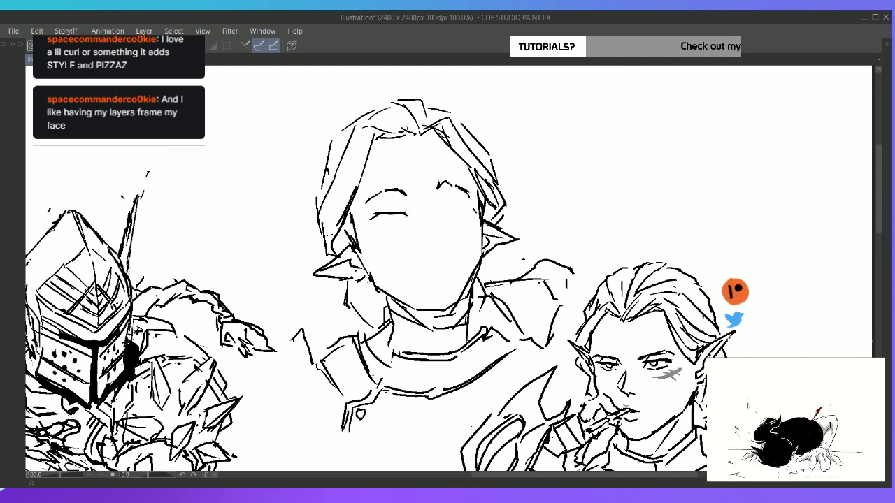
left_click_drag(391, 214, 409, 212)
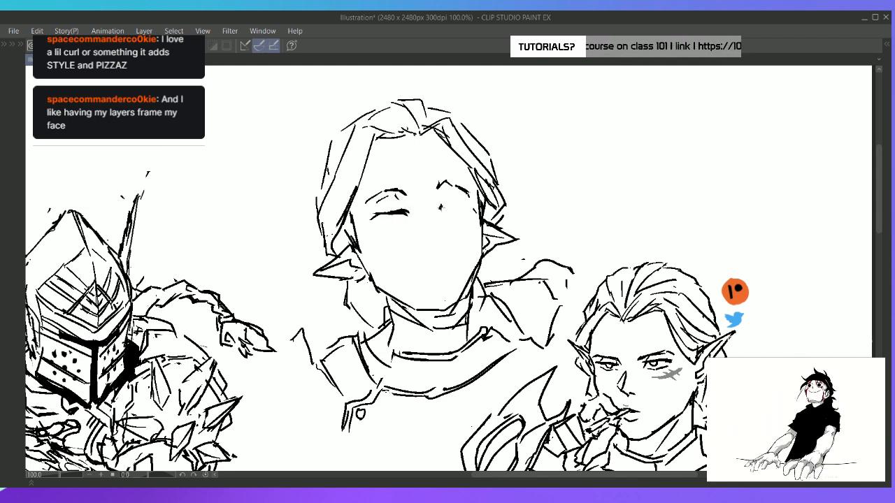
mouse_move(438, 209)
left_mouse_down()
mouse_move(467, 206)
mouse_move(473, 219)
mouse_move(478, 179)
mouse_move(385, 182)
mouse_move(365, 231)
mouse_move(477, 218)
left_mouse_up()
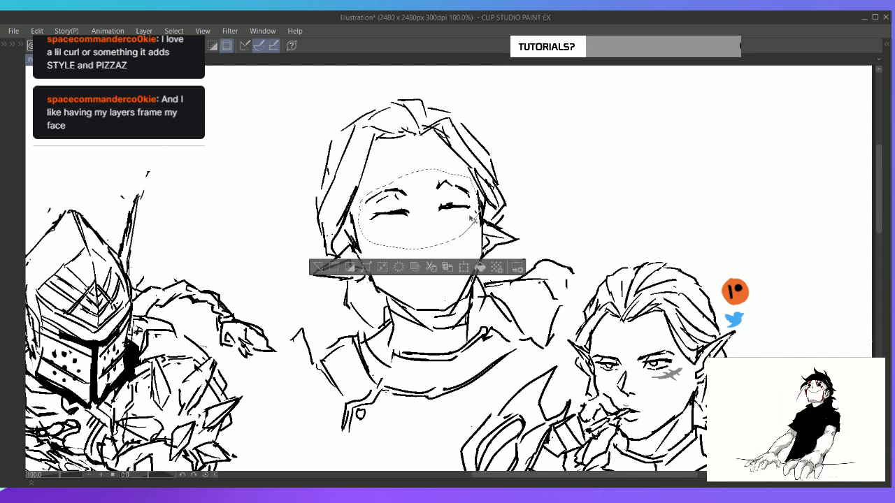
Rotate the selected eyes and eyebrows slightly counterclockwise to match the head tilt, and clear the selection
key("ctrl+t")
left_click_drag(522, 170, 520, 164)
left_click_drag(471, 207, 470, 210)
left_click(400, 275)
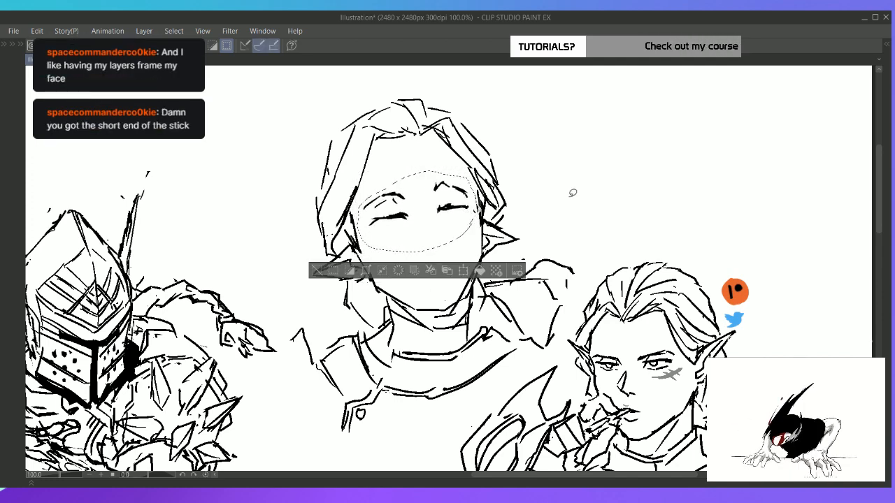
key("ctrl+d")
Sketch the nose with a short bridge line between the eyes and small marks for its tip
left_click_drag(586, 165, 602, 183)
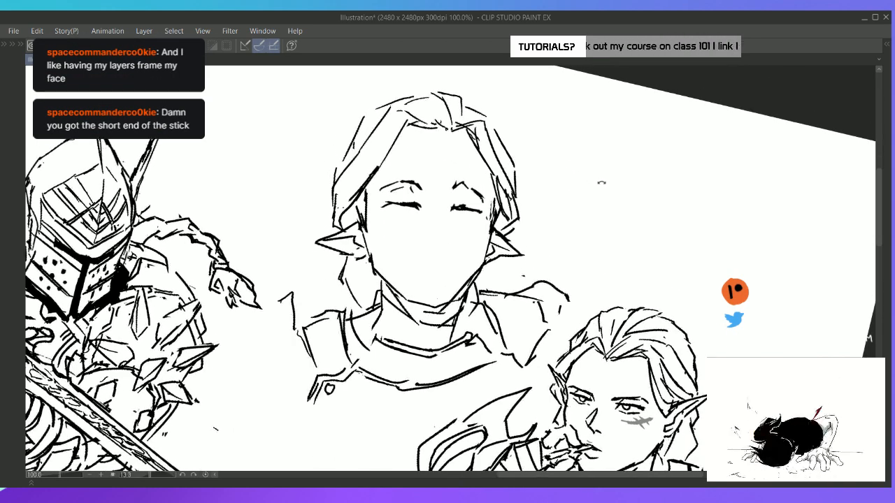
left_click_drag(441, 208, 441, 245)
key("ctrl+z")
key("ctrl+z")
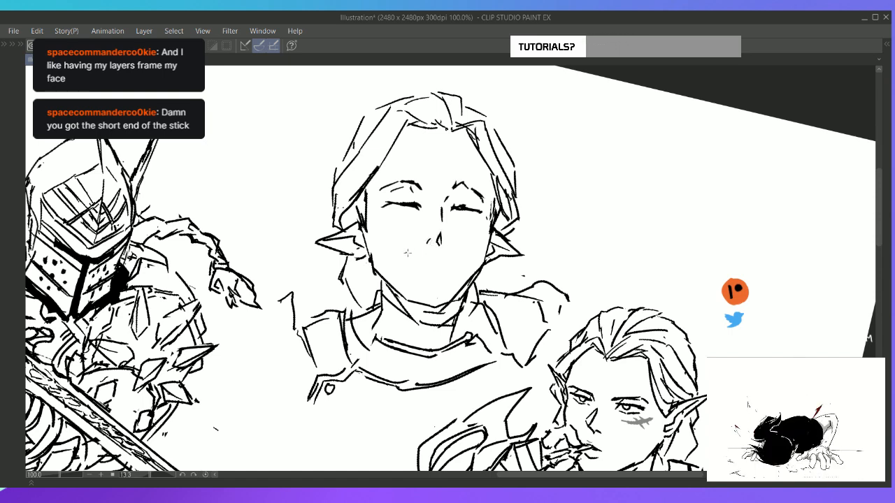
Draw a wide, slightly curved smiling mouth line below the nose, redoing the first stroke
left_click_drag(403, 253, 456, 252)
key("ctrl+z")
left_click_drag(402, 254, 459, 254)
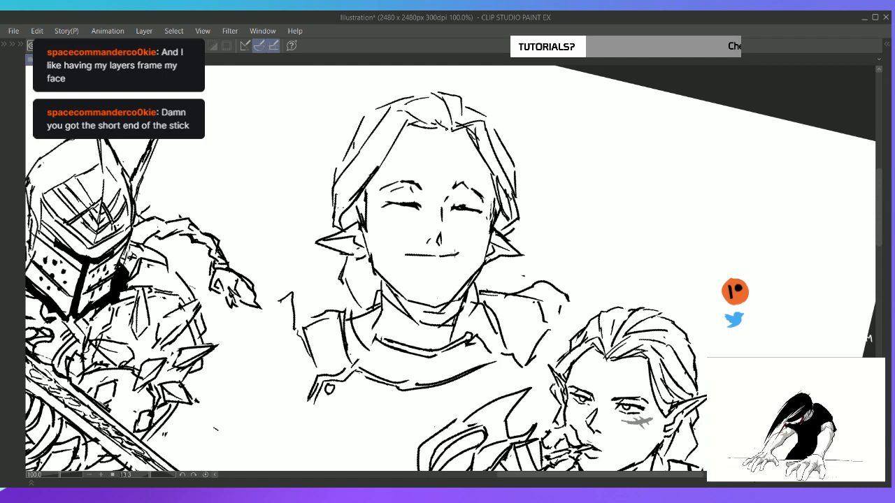
Redraw the smiling mouth line with short thickened strokes at both corners and a small lower-lip mark
key("ctrl+z")
key("ctrl+z")
left_click_drag(403, 257, 453, 271)
key("ctrl+z")
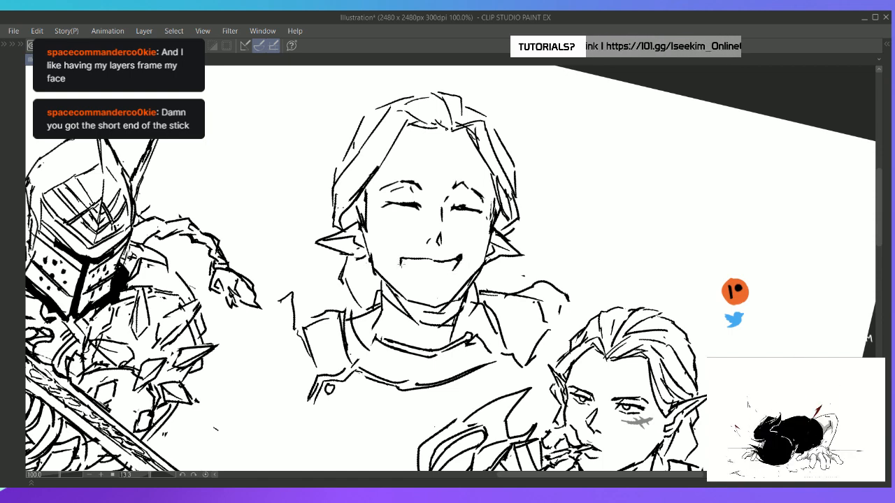
key("ctrl+z")
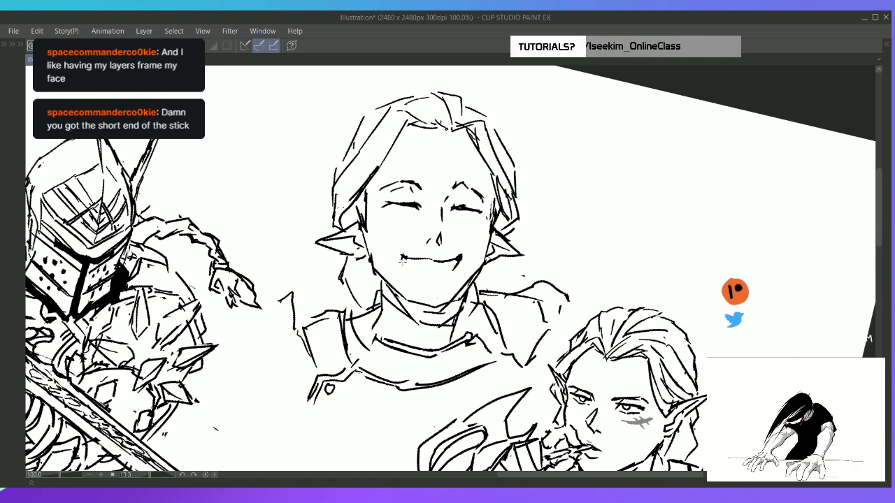
mouse_move(403, 262)
left_mouse_down()
mouse_move(428, 275)
mouse_move(407, 261)
mouse_move(416, 262)
left_mouse_up()
key("e")
key("ctrl+at")
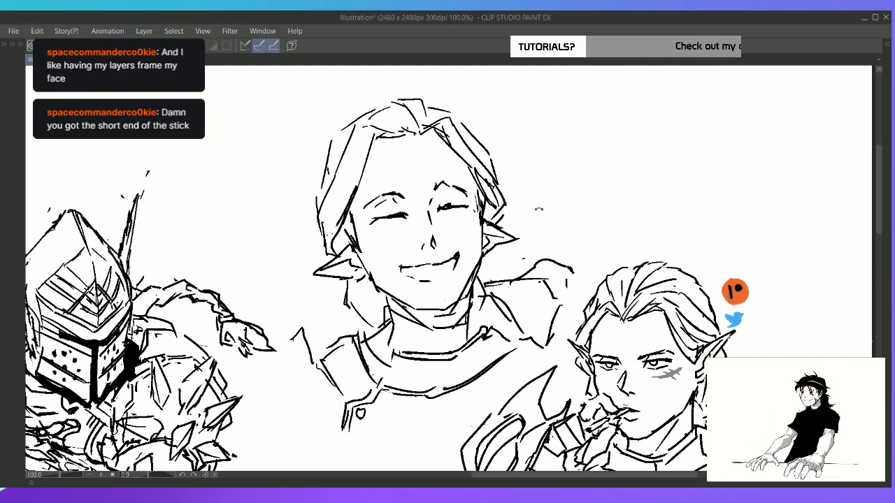
Clean up the corner of the smile and draw a lower contour beneath it to open the mouth
scroll(539, 208, "up", 2)
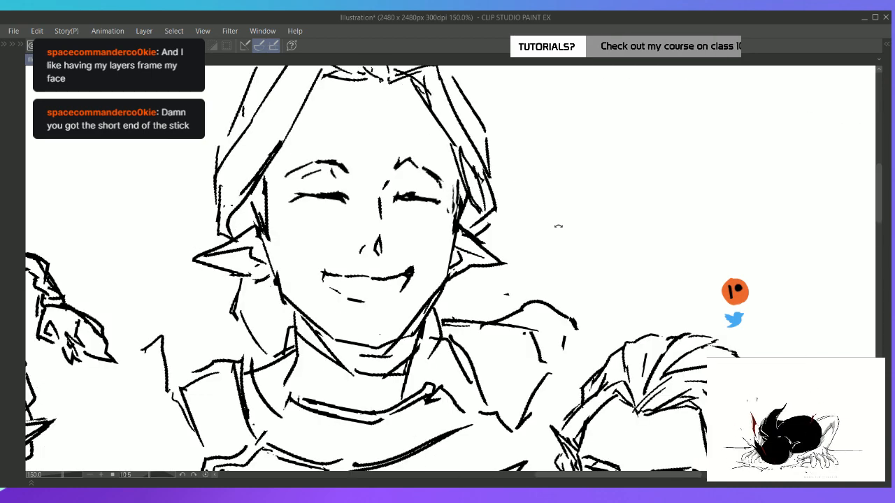
mouse_move(558, 226)
left_mouse_down()
mouse_move(413, 270)
mouse_move(421, 290)
left_mouse_up()
key("e")
mouse_move(347, 340)
left_mouse_down()
mouse_move(337, 332)
mouse_move(354, 343)
left_mouse_up()
key("p")
key("e")
key("p")
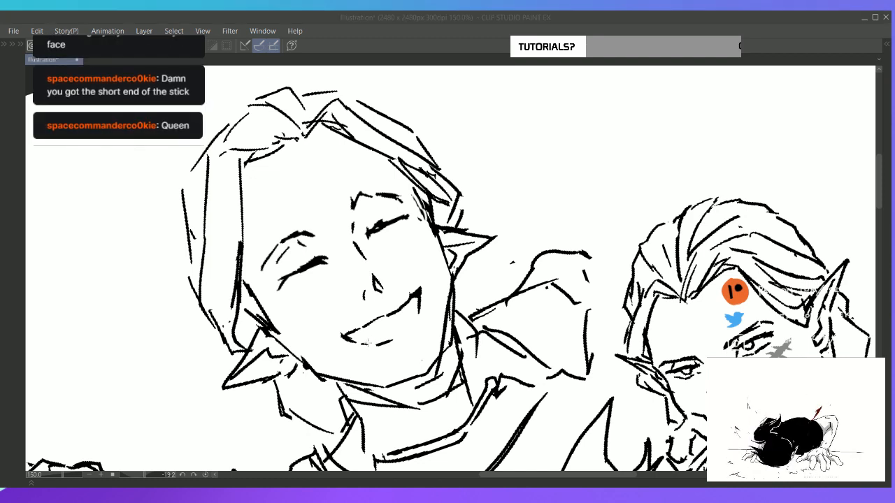
left_click(370, 342)
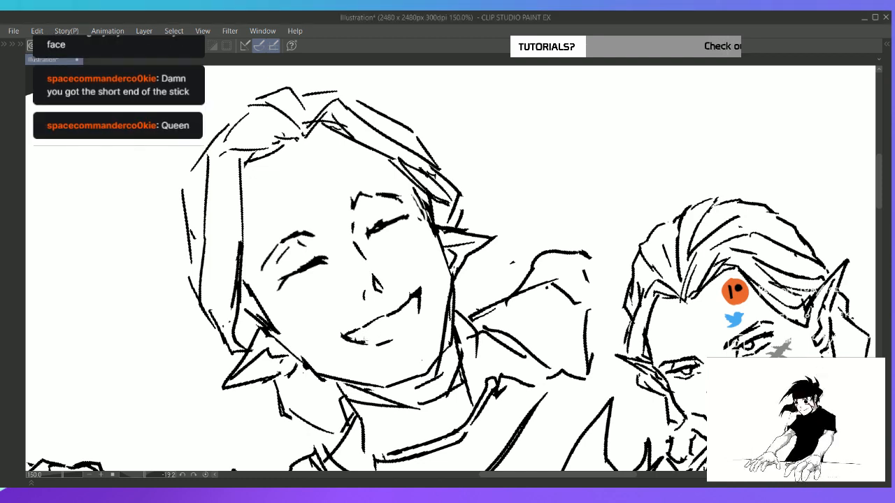
mouse_move(369, 342)
left_mouse_down()
mouse_move(357, 341)
mouse_move(418, 303)
left_mouse_up()
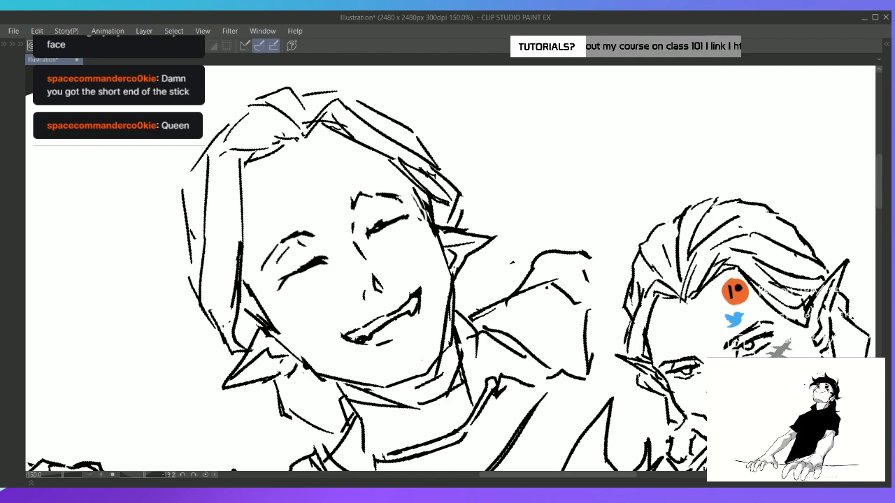
left_click_drag(362, 342, 376, 345)
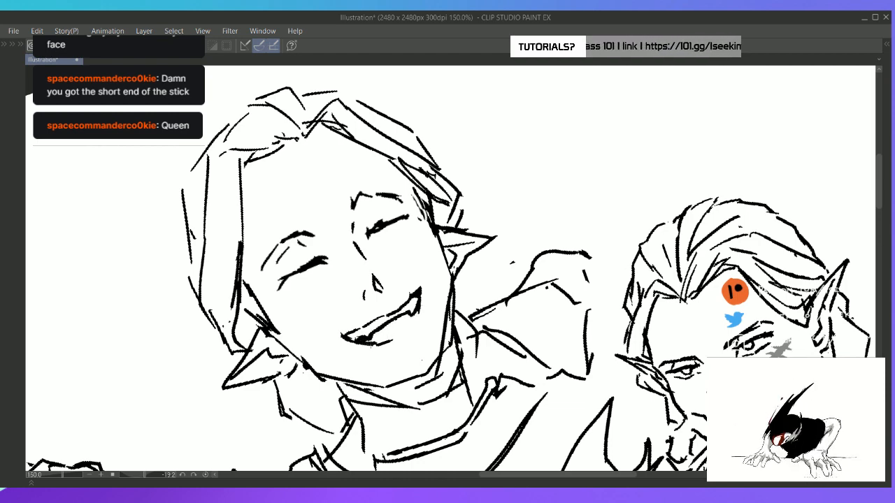
Fill the lower mouth interior solid black, leaving a white row of teeth, and add a short lower-lip line
mouse_move(420, 311)
left_mouse_down()
mouse_move(404, 334)
mouse_move(383, 339)
mouse_move(393, 337)
left_mouse_up()
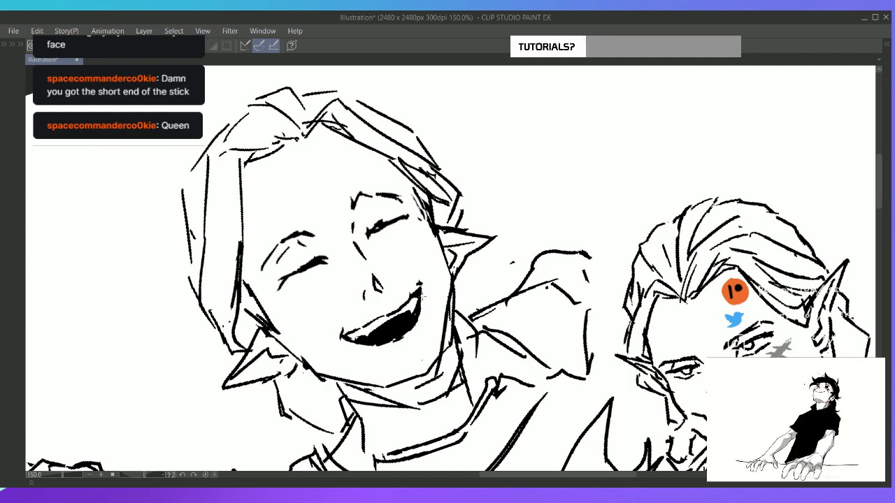
left_click_drag(395, 352, 409, 347)
key("r")
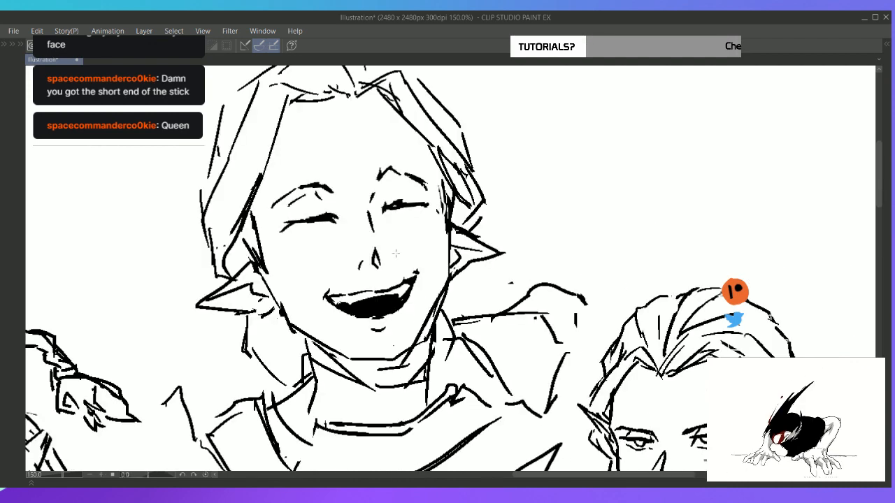
Add short crease marks around the closed eyes and three small laughter marks beside the head
left_click_drag(297, 227, 308, 222)
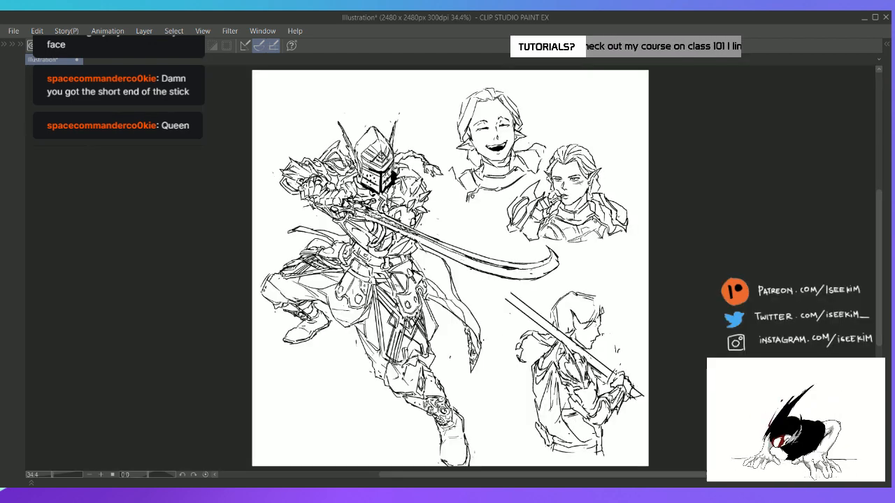
key("ctrl+0")
left_click_drag(529, 118, 543, 131)
scroll(544, 129, "up", 4)
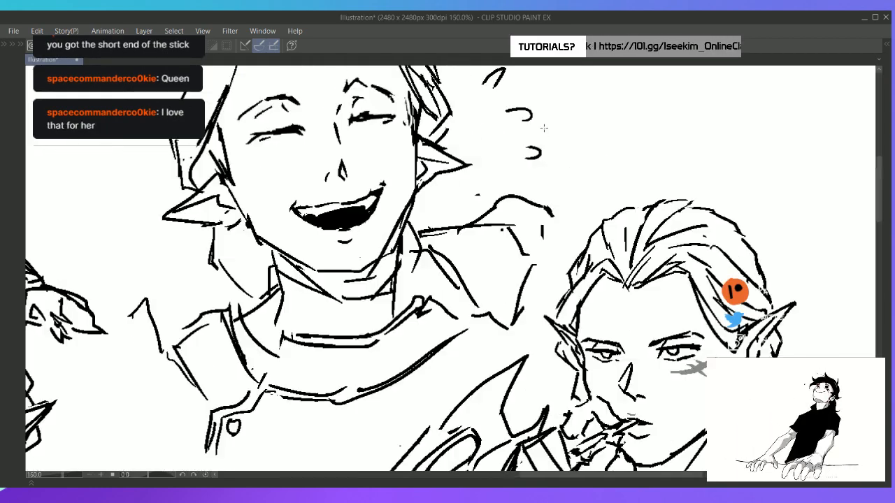
Erase the black-filled mouth and shift the lassoed eyes, eyebrows and nose slightly up on the face
mouse_move(358, 181)
left_mouse_down()
mouse_move(408, 244)
mouse_move(352, 265)
mouse_move(409, 272)
mouse_move(410, 280)
left_mouse_up()
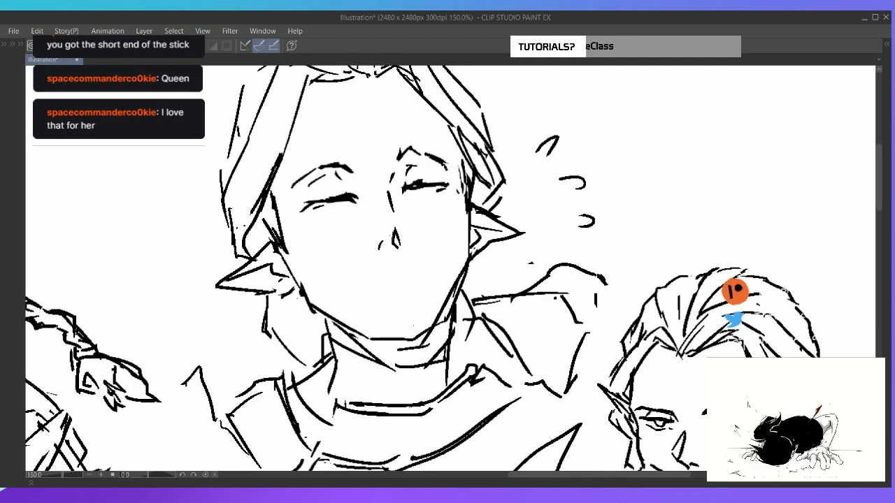
mouse_move(341, 143)
left_mouse_down()
mouse_move(292, 155)
mouse_move(291, 222)
mouse_move(376, 293)
mouse_move(449, 260)
mouse_move(465, 178)
mouse_move(454, 141)
mouse_move(341, 143)
left_mouse_up()
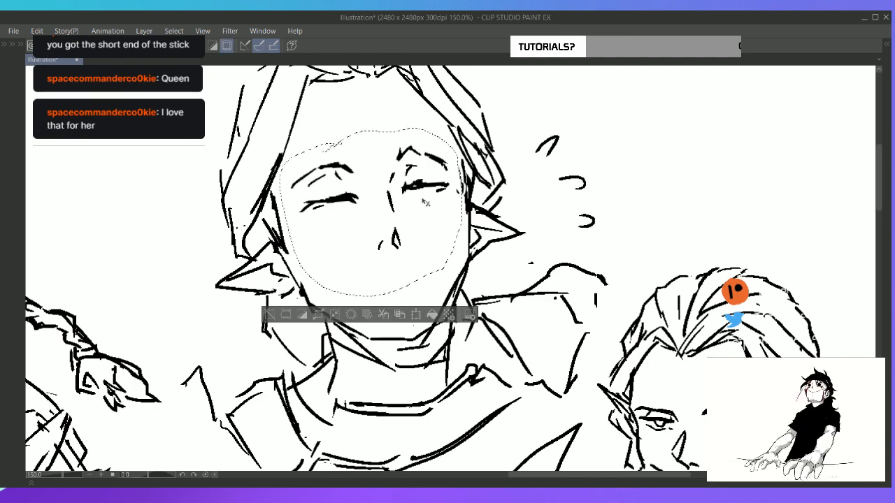
left_click_drag(428, 196, 429, 184)
key("ctrl+d")
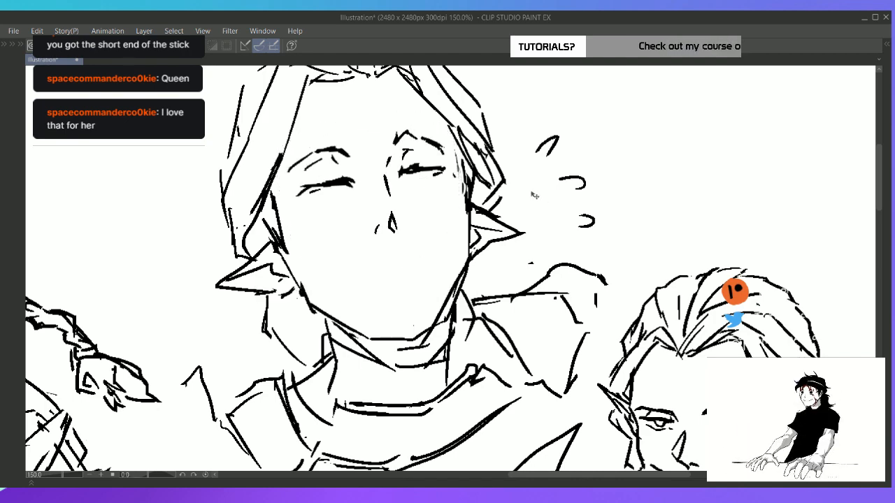
Draw a wide open laughing mouth with an arched upper line, slanted sides and a short lower curve
left_click_drag(349, 272, 418, 243)
key("ctrl+z")
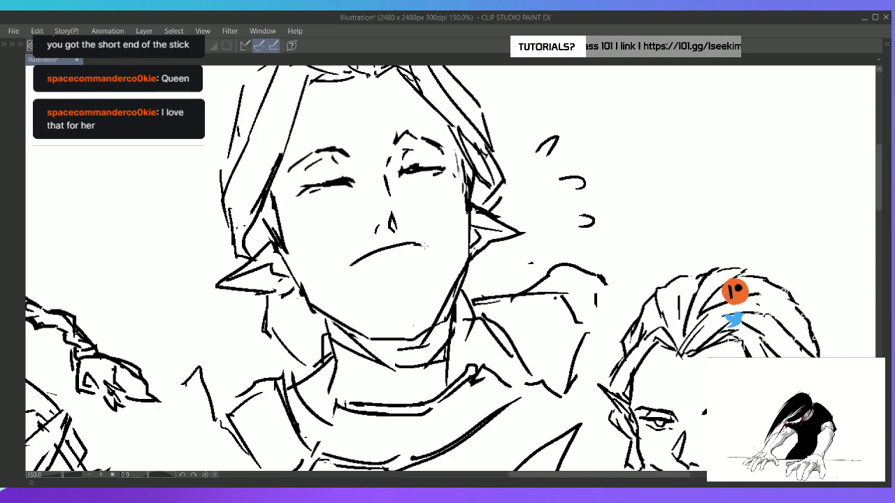
key("ctrl+z")
left_click_drag(345, 268, 423, 246)
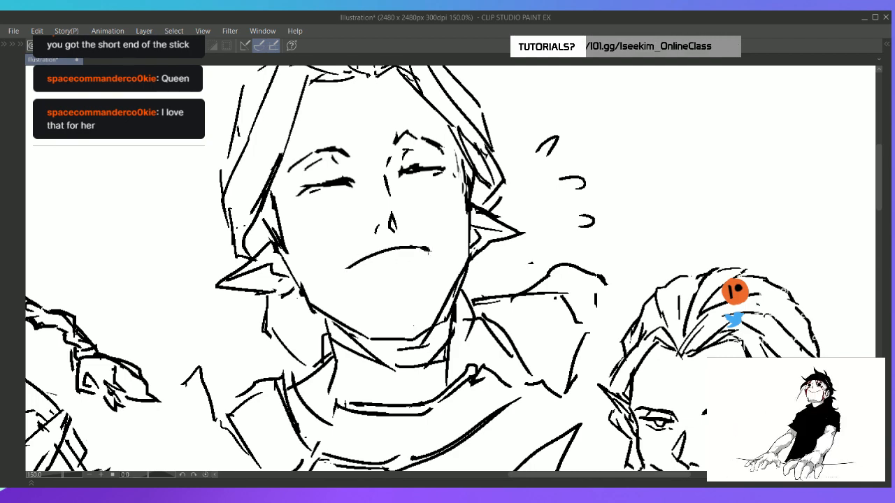
left_click_drag(340, 267, 361, 285)
key("ctrl+z")
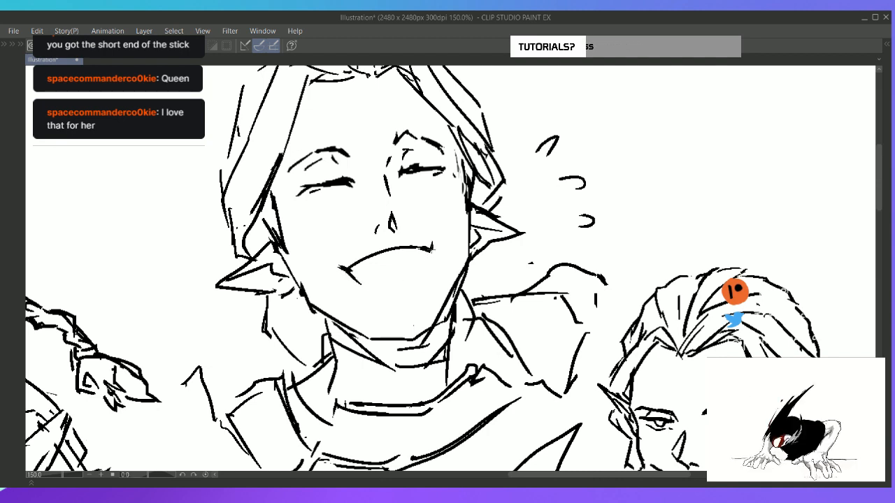
key("e")
key("p")
mouse_move(430, 250)
left_mouse_down()
mouse_move(437, 246)
mouse_move(437, 259)
mouse_move(430, 281)
left_mouse_up()
key("ctrl+z")
left_click_drag(363, 292, 403, 292)
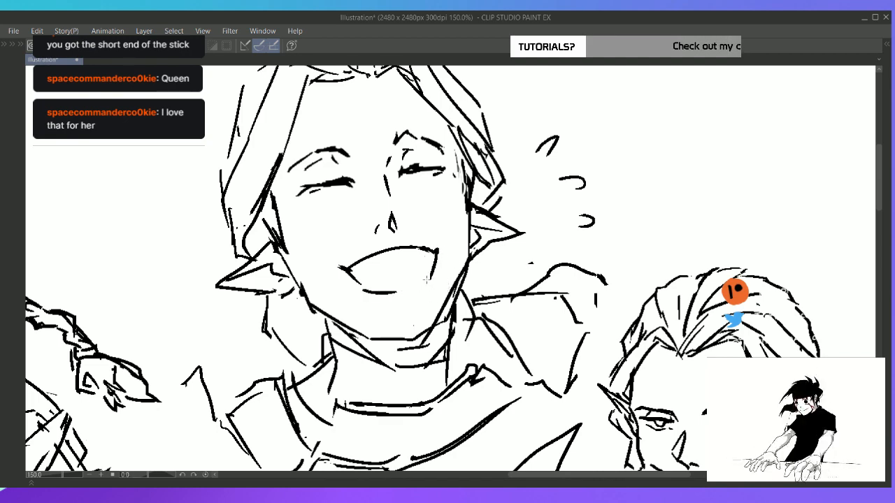
Lasso the laughing head's facial features, cut them from Layer 8 and paste them onto a separate layer
key("ctrl+0")
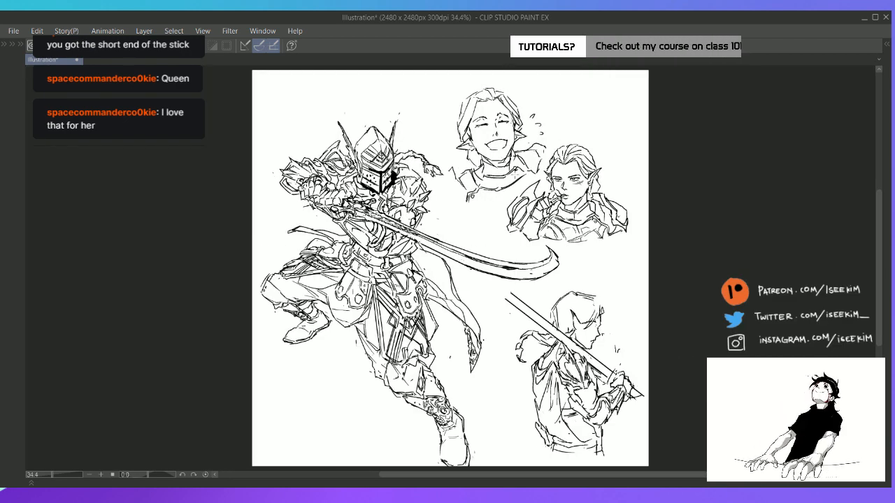
scroll(514, 174, "up", 2)
left_click_drag(602, 127, 623, 156)
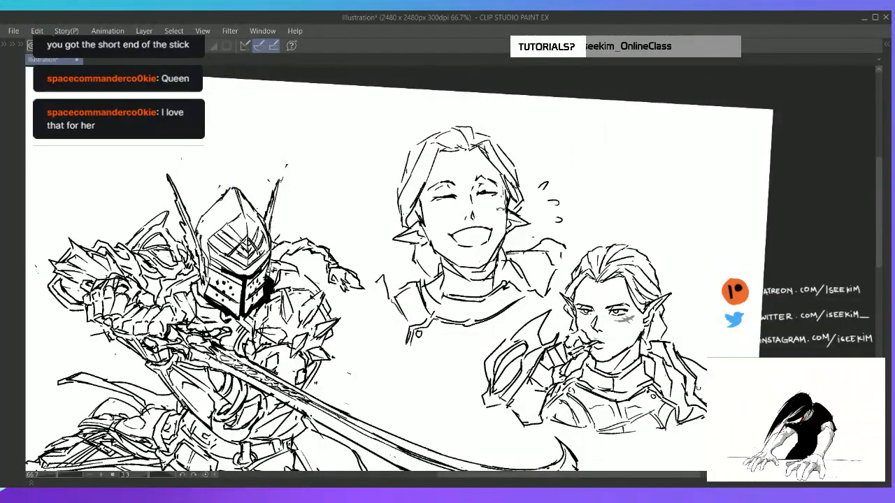
key("Tab")
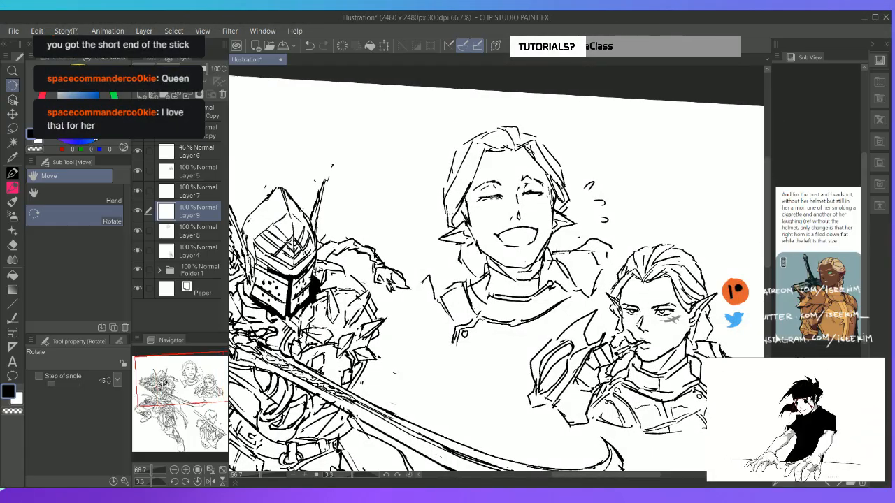
key("m")
mouse_move(526, 246)
left_mouse_down()
mouse_move(478, 210)
mouse_move(474, 179)
mouse_move(506, 157)
mouse_move(547, 173)
mouse_move(528, 246)
left_mouse_up()
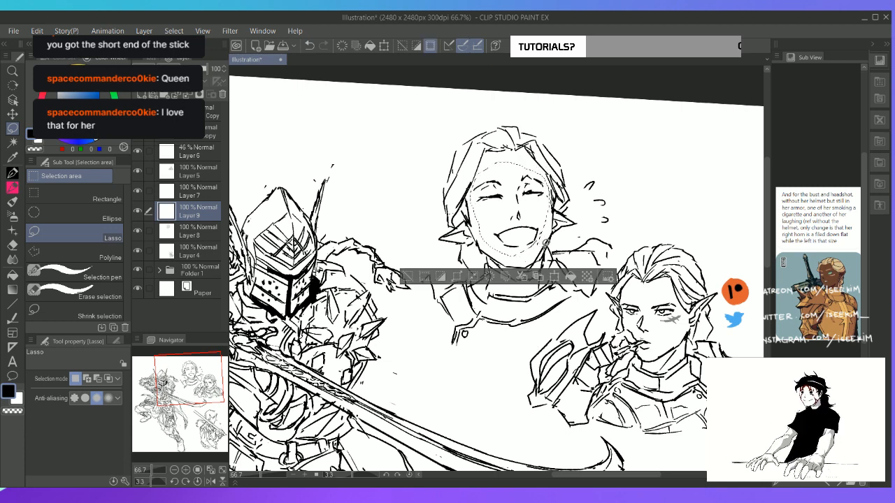
key("ctrl+v")
key("ctrl+z")
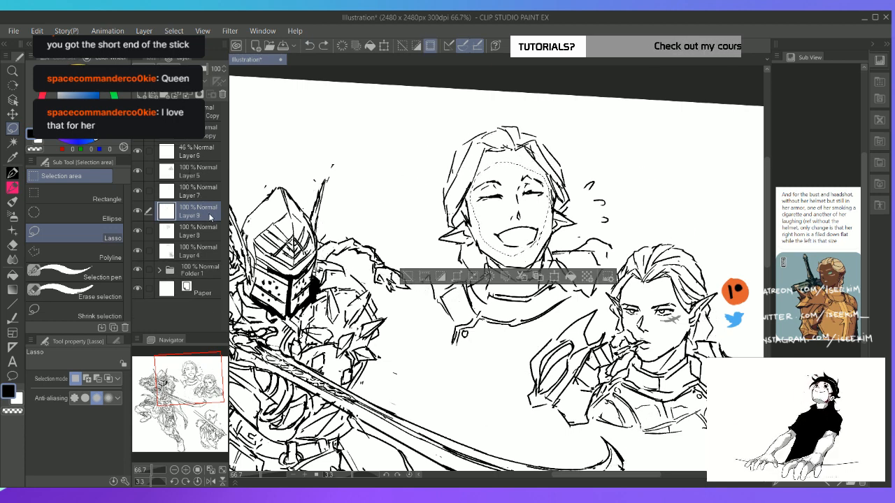
left_click(138, 230)
left_click(138, 231)
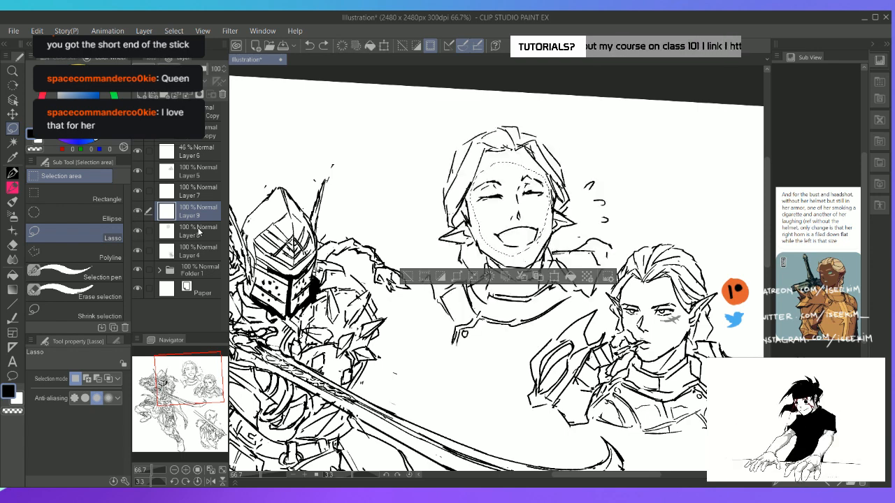
left_click(203, 233)
key("ctrl+x")
key("ctrl+v")
key("ctrl+d")
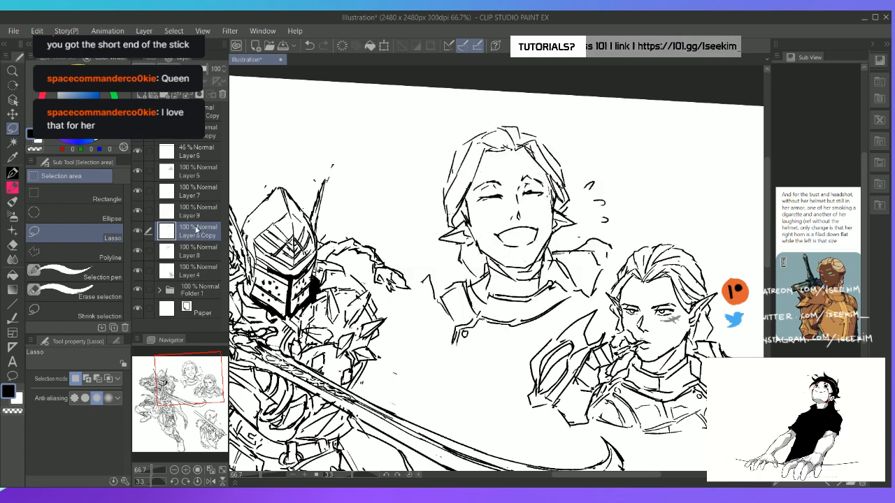
Hide the layer with the separated facial features and make Layer 9 active for pen drawing
left_click(138, 231)
left_click(204, 215)
key("p")
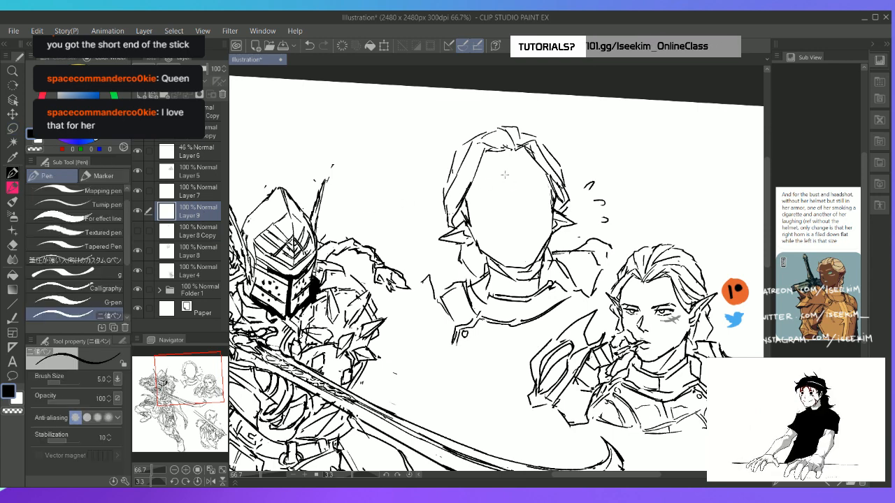
Draw a vertical centre guideline down the blank face and erase its section between nose and chin
left_click_drag(498, 129, 518, 242)
left_click_drag(512, 182, 526, 269)
key("e")
left_click_drag(514, 220, 521, 250)
key("p")
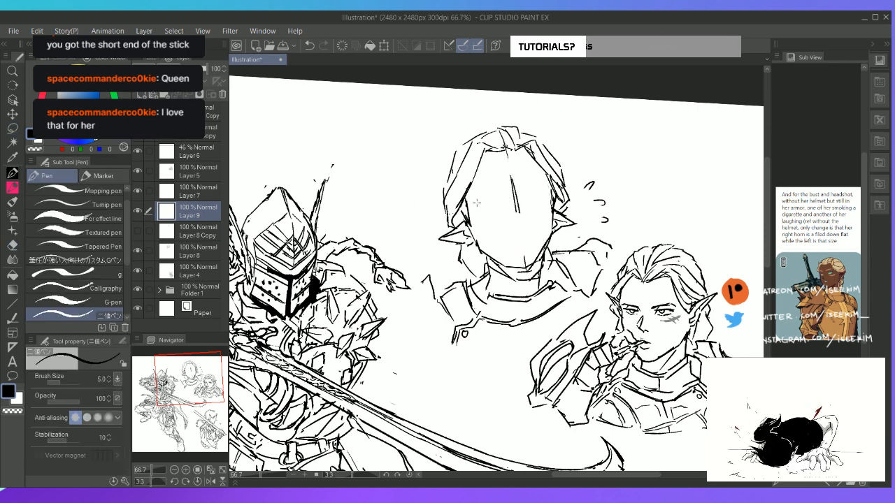
Sketch a curved horizontal brow guideline across the face and add raised eyebrows along it
mouse_move(475, 191)
left_mouse_down()
mouse_move(521, 181)
mouse_move(541, 193)
mouse_move(535, 183)
left_mouse_up()
key("e")
key("p")
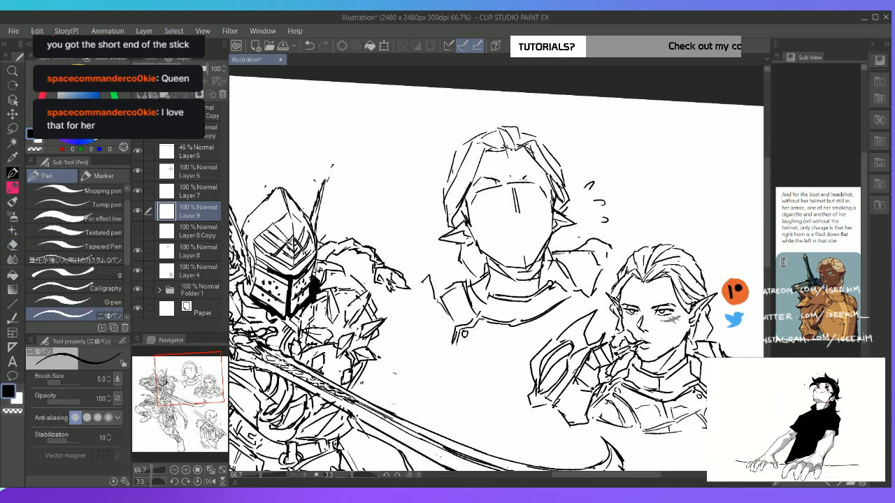
mouse_move(521, 182)
left_mouse_down()
mouse_move(545, 180)
mouse_move(516, 178)
left_mouse_up()
key("e")
key("p")
left_click_drag(519, 182, 541, 175)
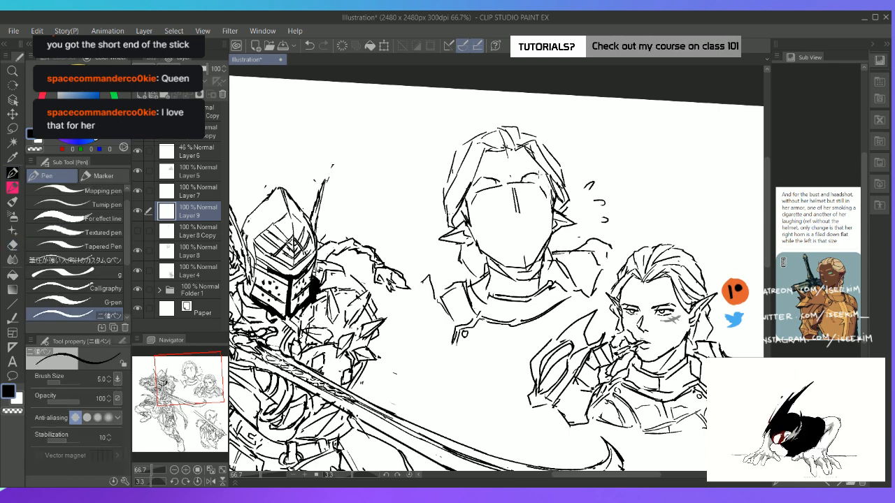
Sketch closed eyes and a small nose around the guidelines, erasing excess lines and undoing a trial mouth stroke
mouse_move(481, 197)
left_mouse_down()
mouse_move(542, 191)
mouse_move(520, 217)
mouse_move(518, 206)
left_mouse_up()
key("e")
key("p")
key("e")
key("p")
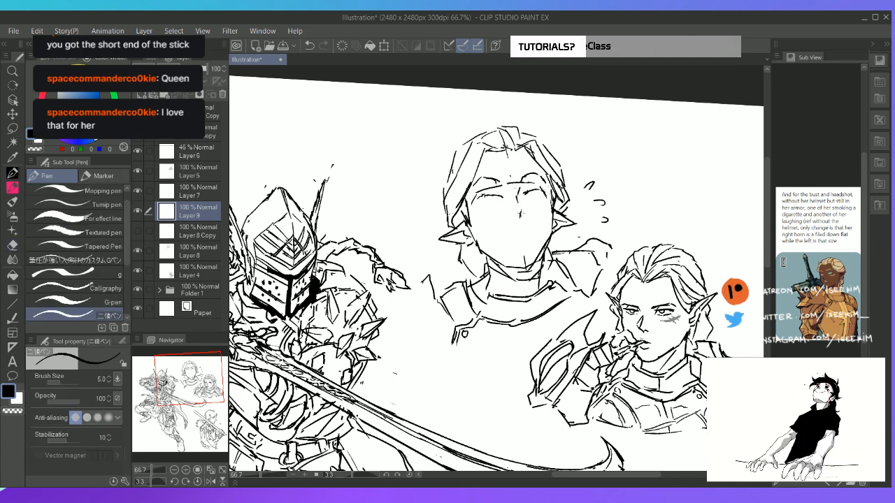
left_click_drag(518, 213, 518, 221)
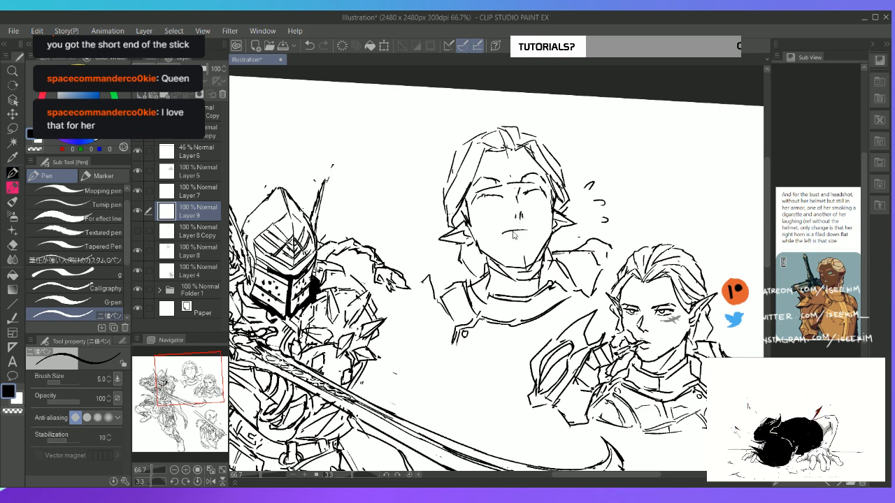
key("ctrl+z")
key("ctrl+t")
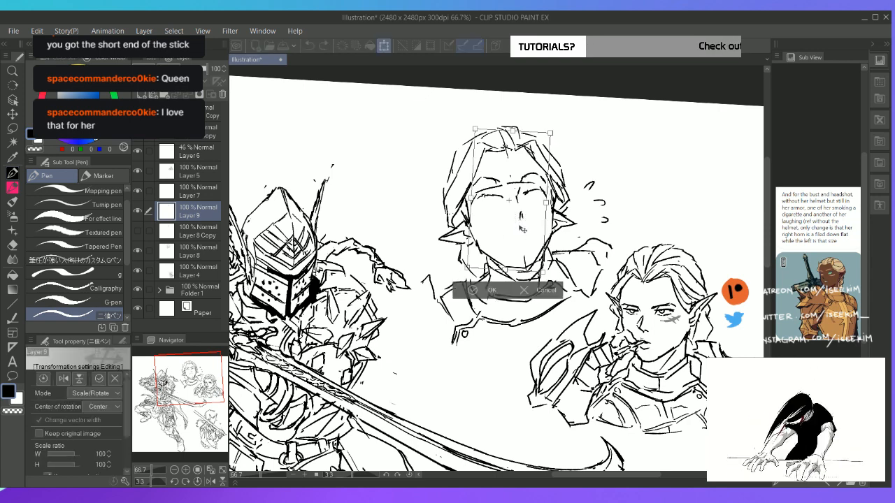
left_click(544, 292)
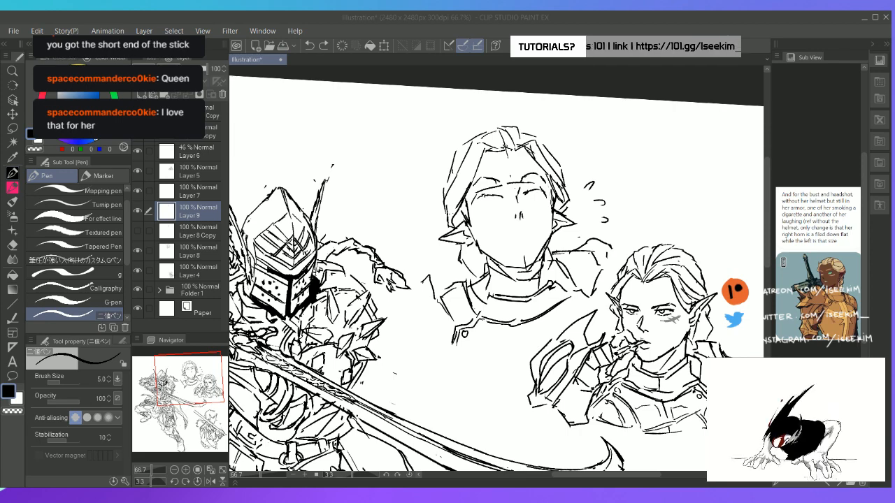
left_click(489, 24)
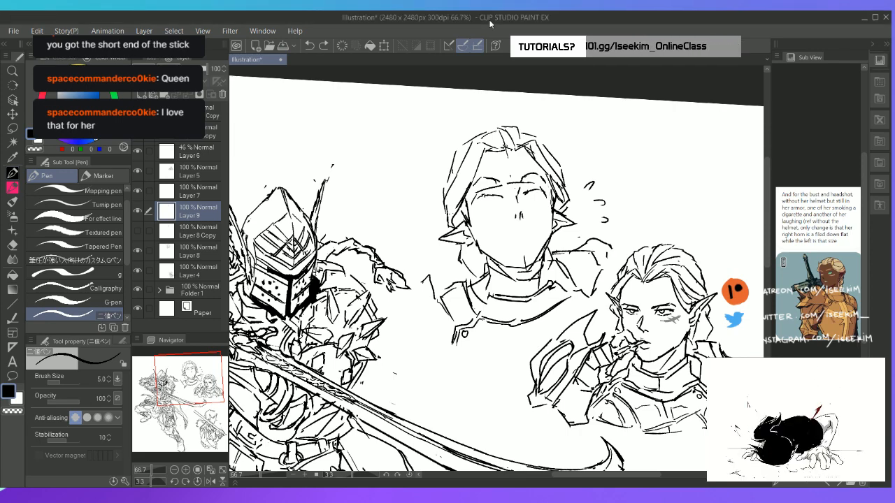
Extend the inner end of the laughing headshot's left eyebrow, undoing the extra stroke beside it
key("ctrl+minus")
key("ctrl+plus")
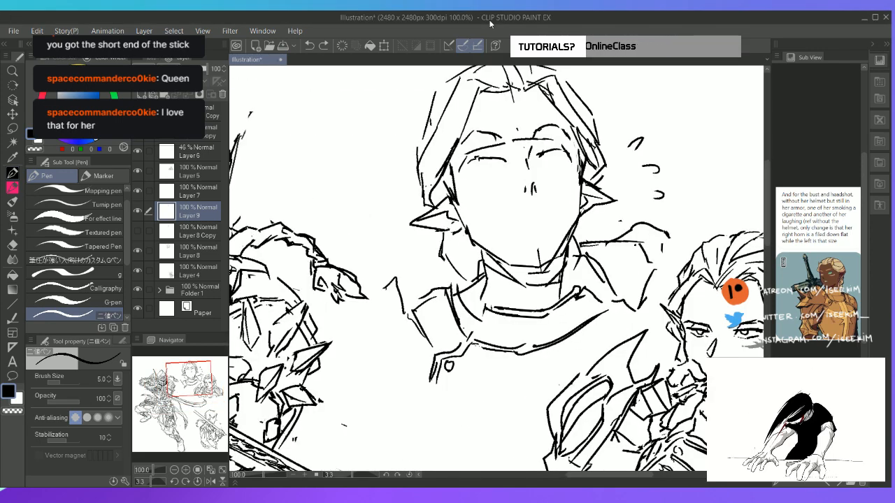
key("h")
left_click_drag(505, 163, 418, 180)
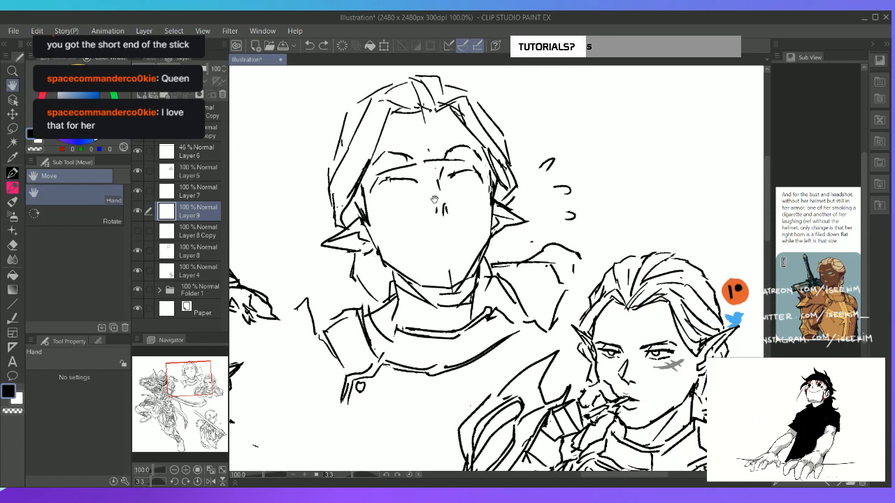
key("p")
key("p")
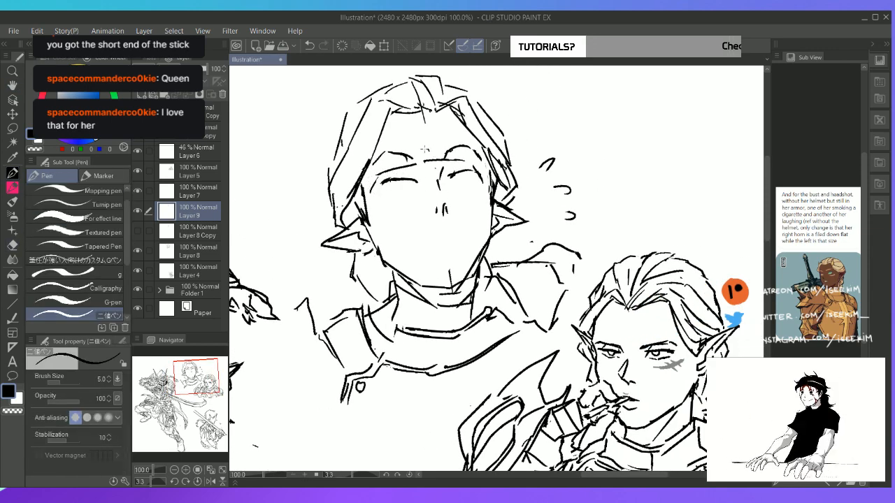
left_click_drag(408, 155, 424, 163)
mouse_move(419, 159)
left_mouse_down()
mouse_move(424, 167)
mouse_move(408, 166)
mouse_move(442, 154)
mouse_move(418, 164)
mouse_move(439, 192)
mouse_move(421, 175)
left_mouse_up()
key("ctrl+z")
Erase the brow guideline between the eyebrows and darken the closed eyelids of the laughing headshot on Layer 9
key("e")
key("p")
key("ctrl+z")
key("e")
key("p")
key("e")
key("p")
key("e")
key("p")
key("ctrl+z")
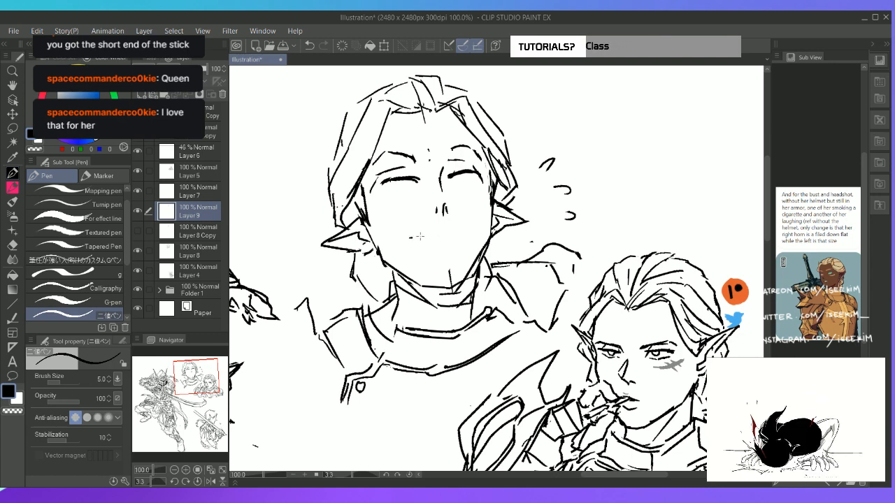
Draw a wide open grin under the nose on Layer 9 with an inner teeth line, undoing and restoring strokes
left_click_drag(412, 238, 461, 228)
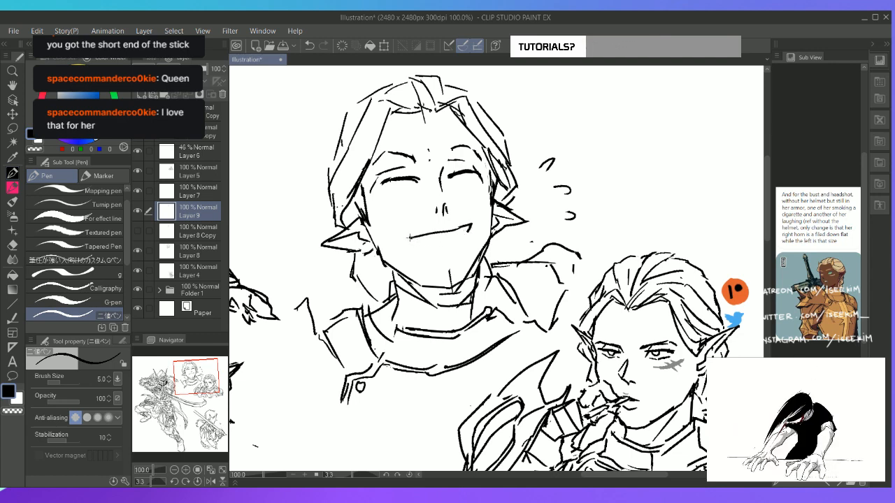
left_click_drag(451, 254, 470, 233)
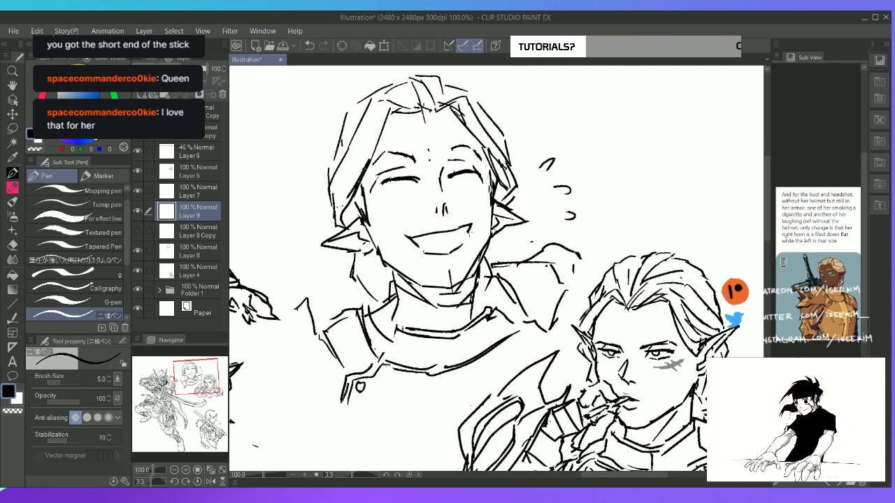
left_click_drag(418, 244, 461, 235)
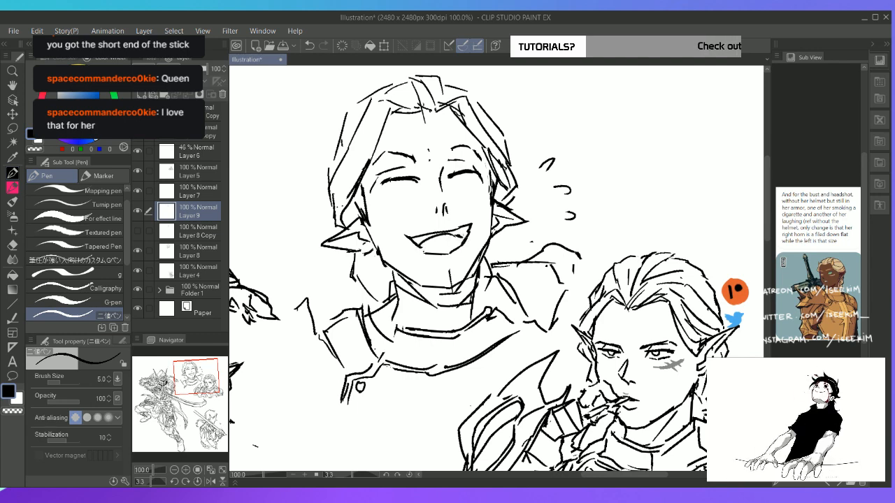
key("ctrl+z")
key("ctrl+z")
key("ctrl+y")
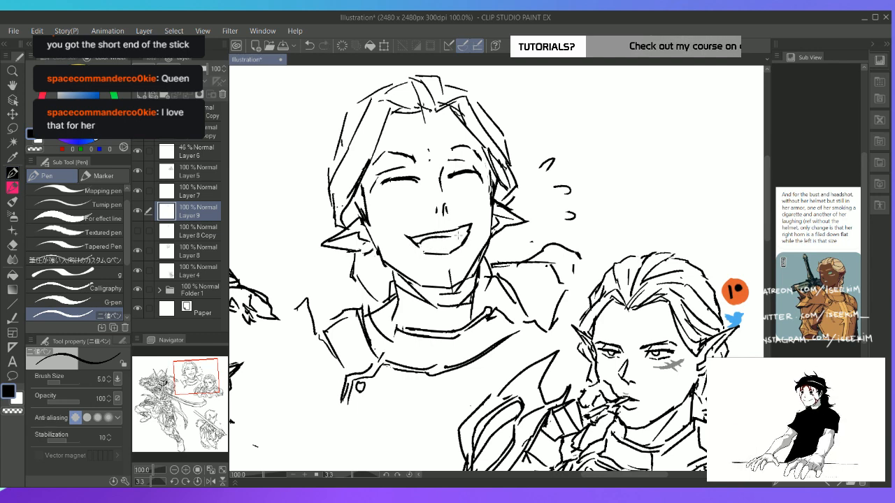
Hide Layer 9 and show Layer 8 Copy to bring the earlier facial features back onto the headshot
key("ctrl+0")
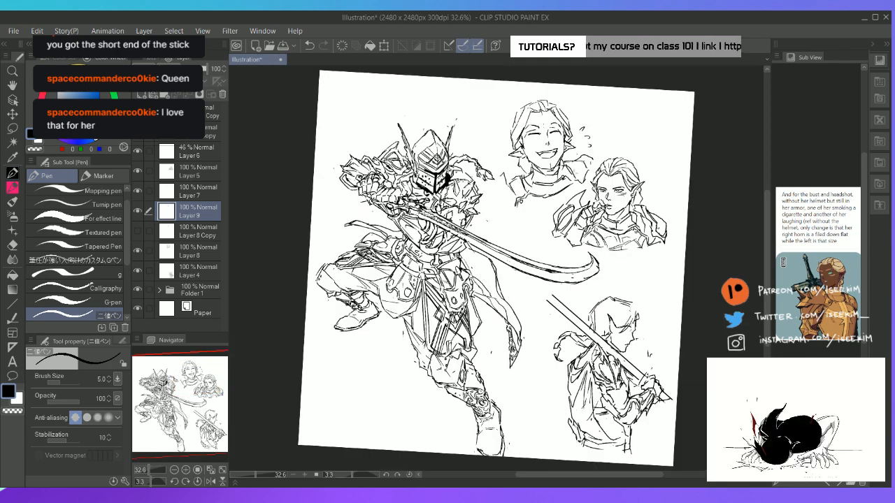
scroll(570, 126, "up", 2)
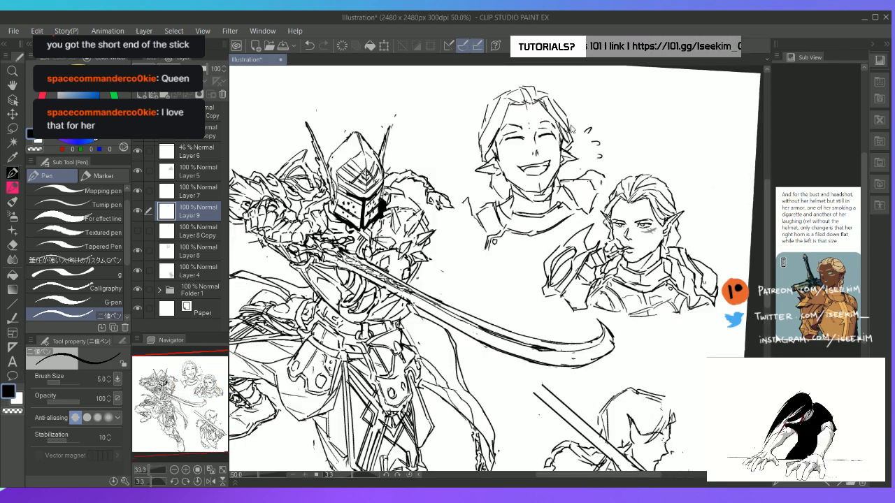
key("Delete")
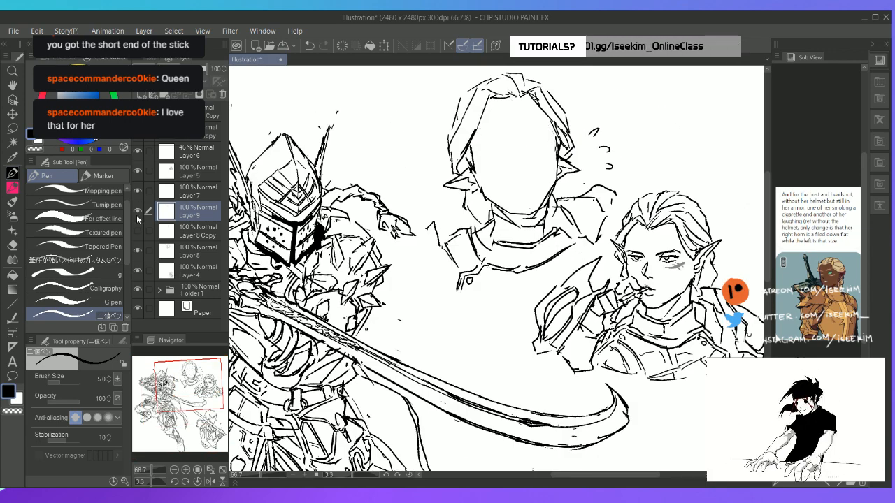
key("ctrl+z")
key("e")
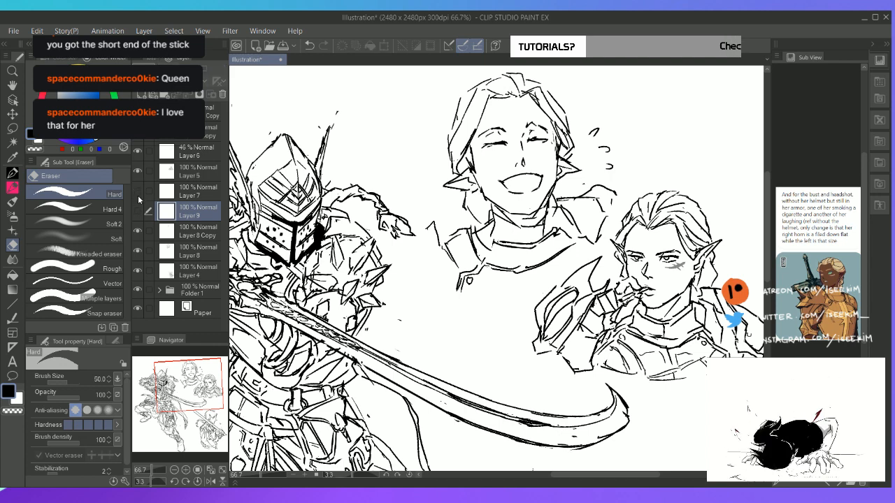
Remove Layer 7 and Layer 9 from the layer stack so that Layer 8 Copy is the active layer
left_click(207, 196)
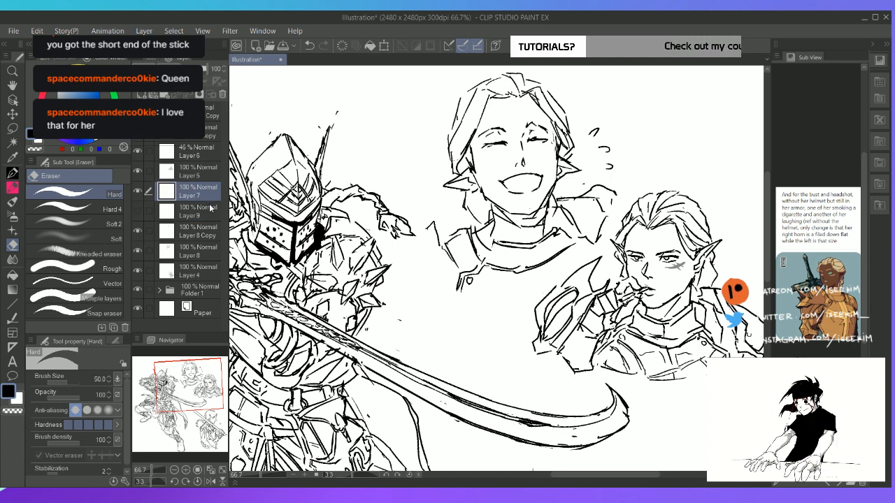
key("ctrl+e")
key("ctrl+0")
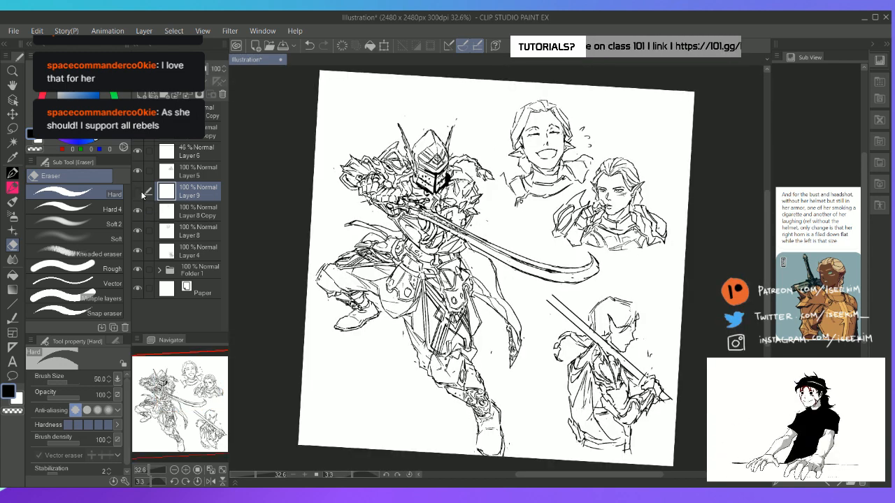
key("ctrl+e")
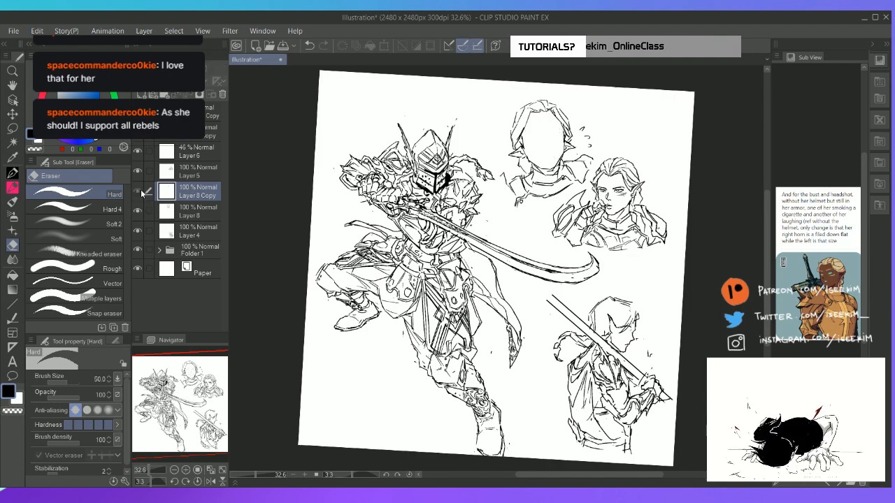
Show Layer 8 Copy and erase the laughing headshot's mouth from it
scroll(444, 148, "up", 4)
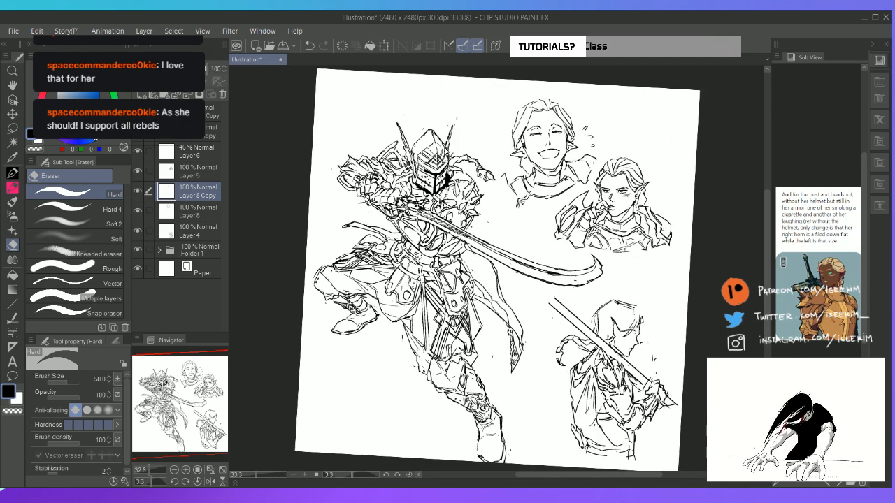
key("space")
mouse_move(555, 189)
left_mouse_down()
mouse_move(361, 258)
mouse_move(291, 274)
left_mouse_up()
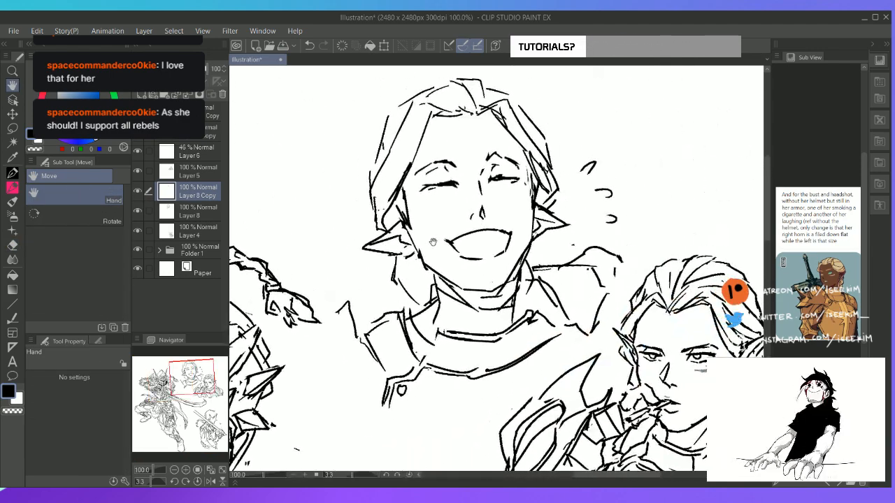
key("e")
mouse_move(445, 238)
left_mouse_down()
mouse_move(472, 259)
mouse_move(506, 236)
left_mouse_up()
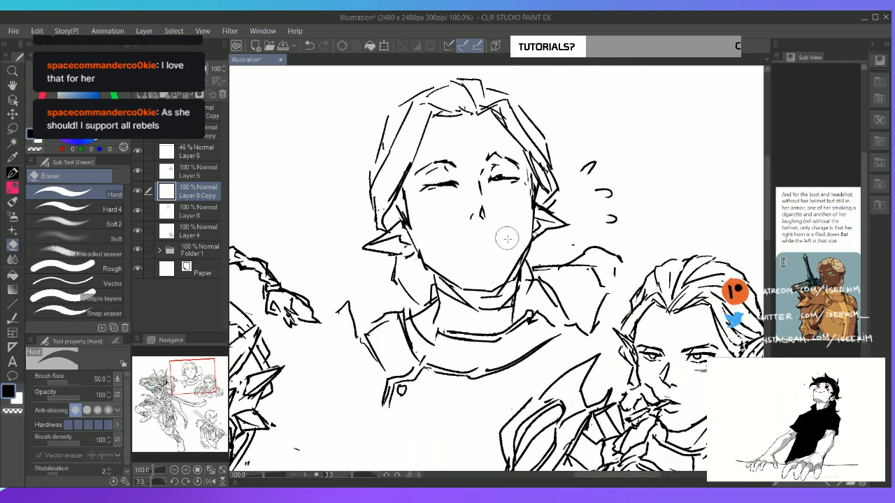
Lasso the headshot's brows, eyes and nose, shift them slightly down on the face, and clear the selection
key("m")
mouse_move(524, 194)
left_mouse_down()
mouse_move(520, 151)
mouse_move(476, 142)
mouse_move(442, 147)
mouse_move(410, 186)
mouse_move(480, 242)
mouse_move(521, 204)
left_mouse_up()
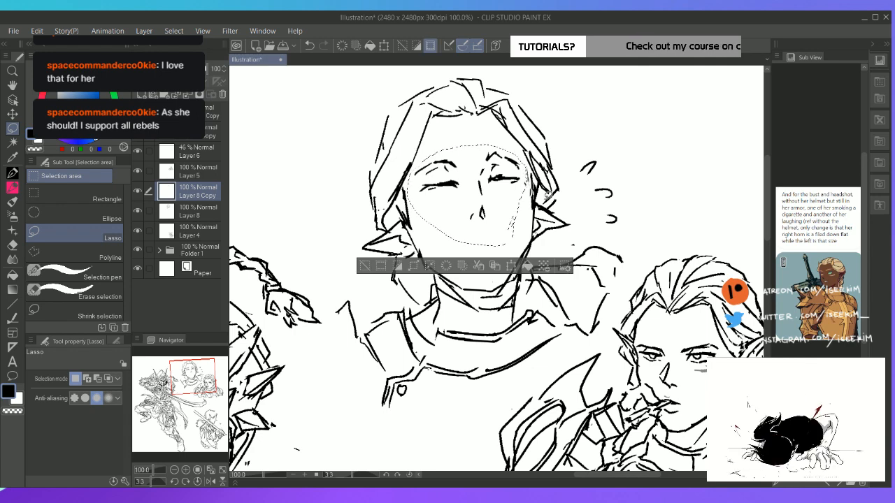
key("ctrl+t")
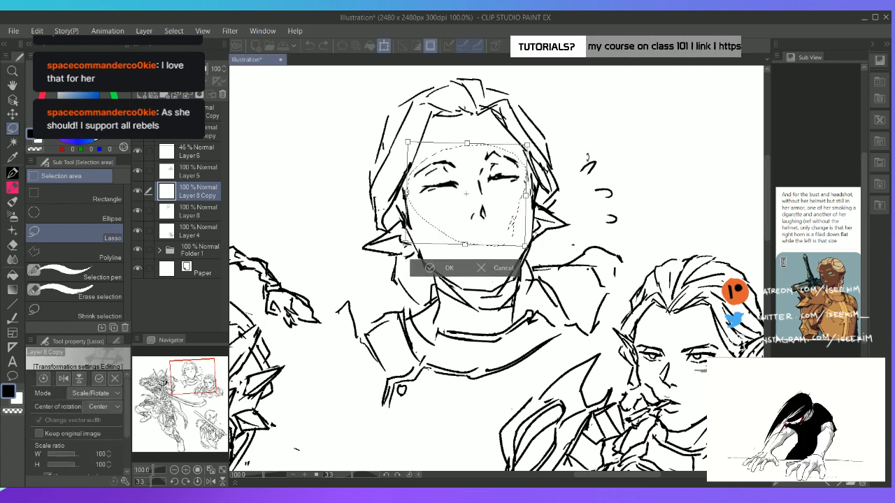
left_click_drag(481, 213, 483, 219)
left_click(450, 274)
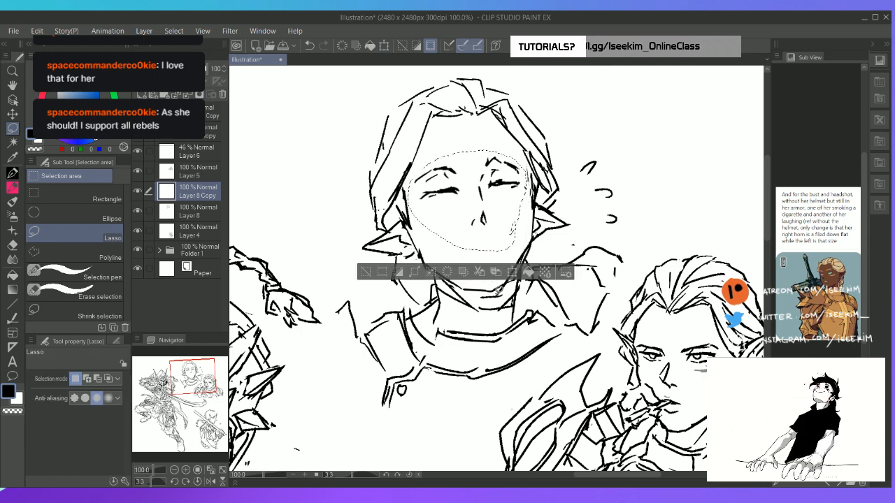
left_click(500, 279)
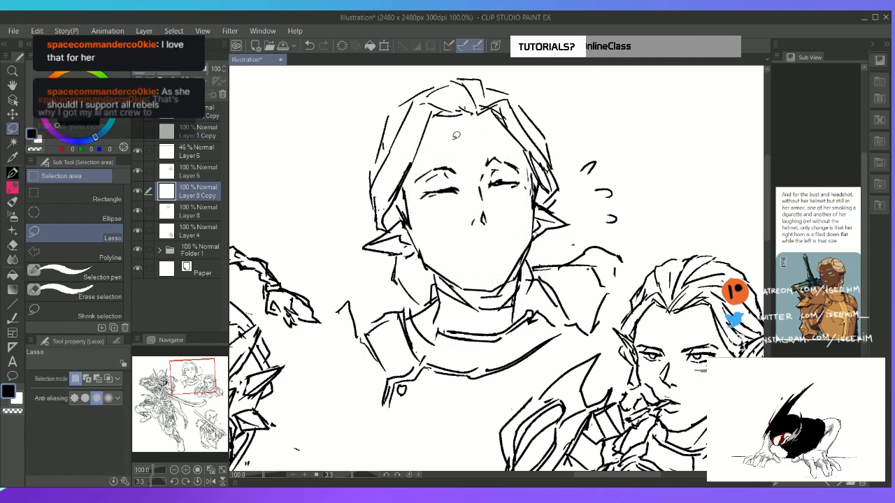
Make Layer 8 active and erase part of the outer hair outline on the left of the laughing headshot
mouse_move(568, 141)
left_mouse_down()
mouse_move(529, 144)
mouse_move(379, 158)
mouse_move(365, 128)
mouse_move(463, 66)
mouse_move(552, 102)
mouse_move(570, 140)
mouse_move(516, 129)
left_mouse_up()
key("k")
key("ctrl+d")
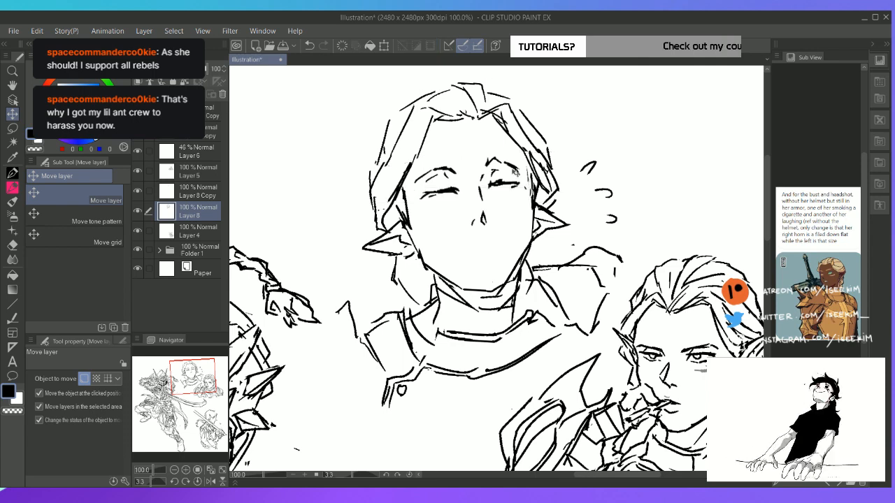
key("p")
left_click_drag(393, 121, 382, 155)
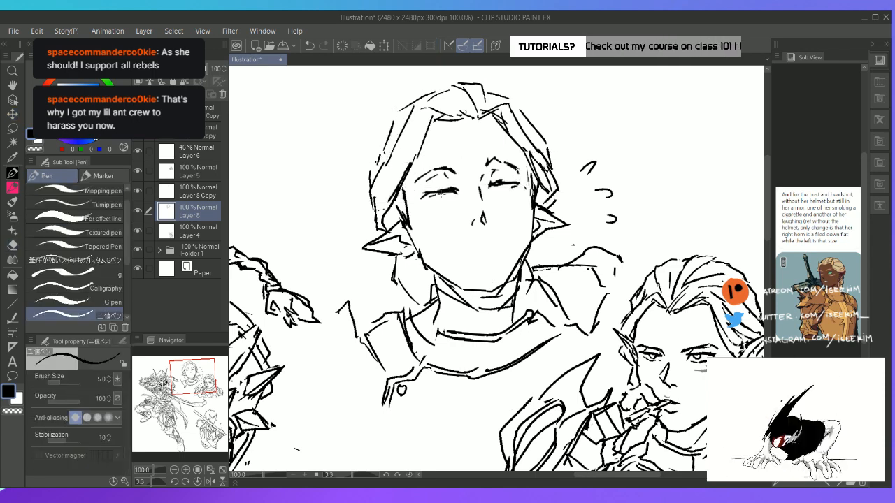
key("ctrl+z")
mouse_move(387, 123)
left_mouse_down()
mouse_move(379, 161)
mouse_move(364, 181)
mouse_move(381, 162)
left_mouse_up()
key("e")
key("p")
key("e")
key("p")
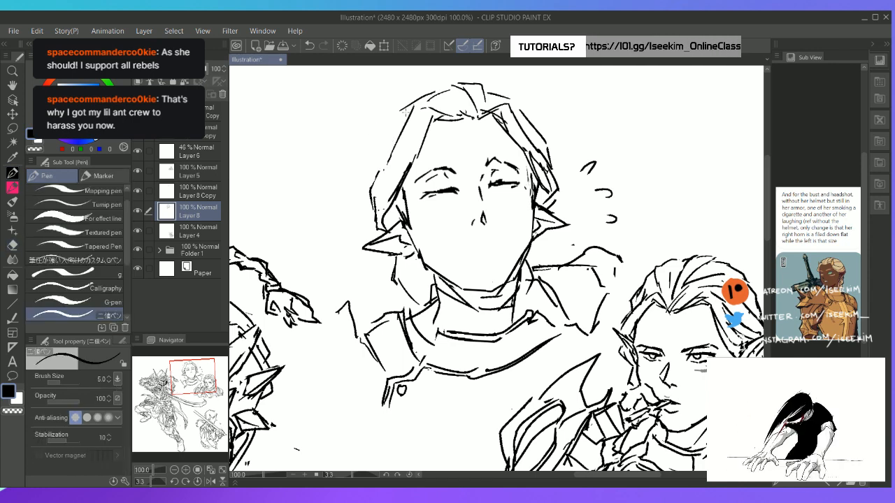
Redraw the left hair outline closer to the face, ending in a lock that flicks outward above the ear
mouse_move(405, 108)
left_mouse_down()
mouse_move(385, 130)
mouse_move(383, 170)
mouse_move(368, 202)
left_mouse_up()
key("e")
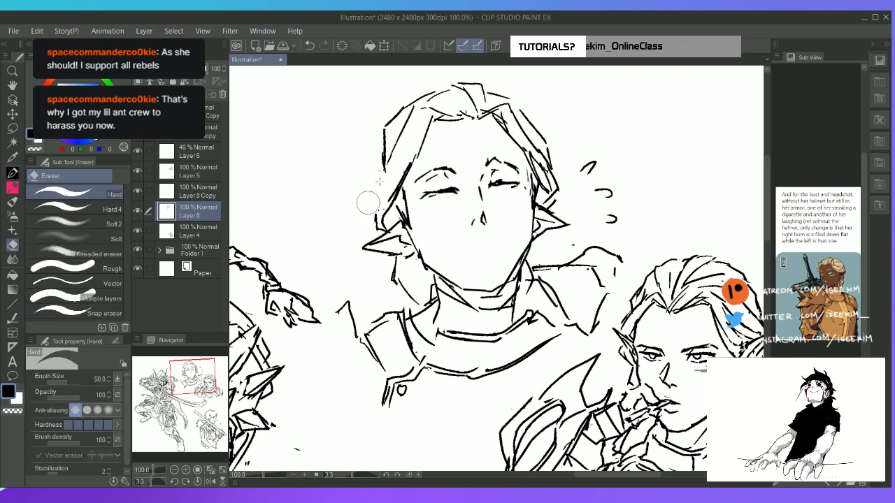
key("p")
mouse_move(384, 170)
left_mouse_down()
mouse_move(354, 209)
mouse_move(375, 218)
left_mouse_up()
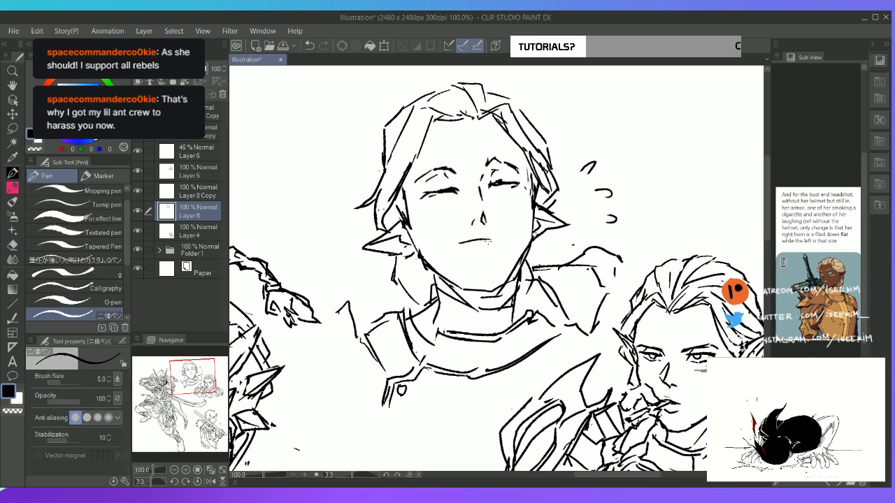
Draw a smaller open laughing mouth below the nose on Layer 8
mouse_move(457, 247)
left_mouse_down()
mouse_move(506, 235)
mouse_move(493, 249)
mouse_move(461, 249)
mouse_move(490, 258)
left_mouse_up()
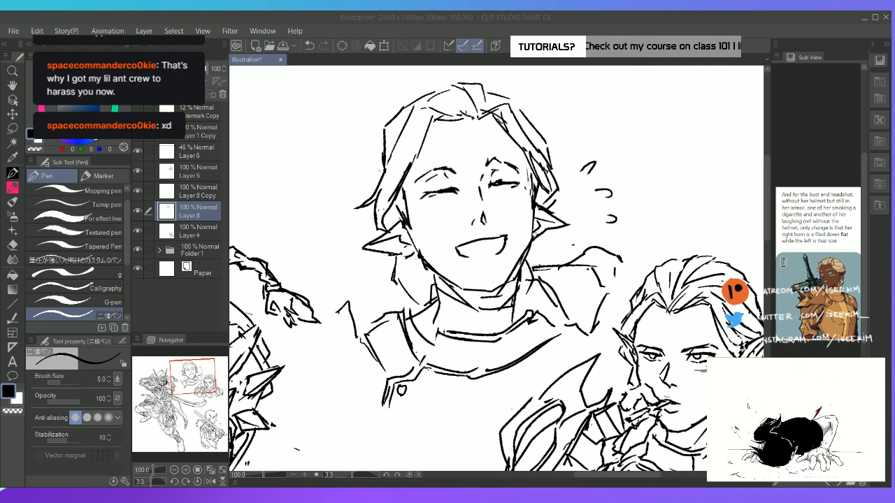
left_click(544, 21)
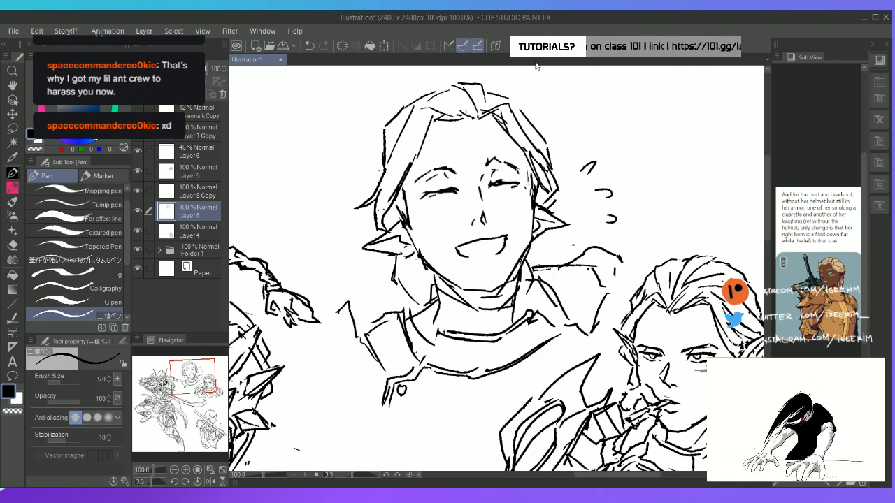
key("ctrl+0")
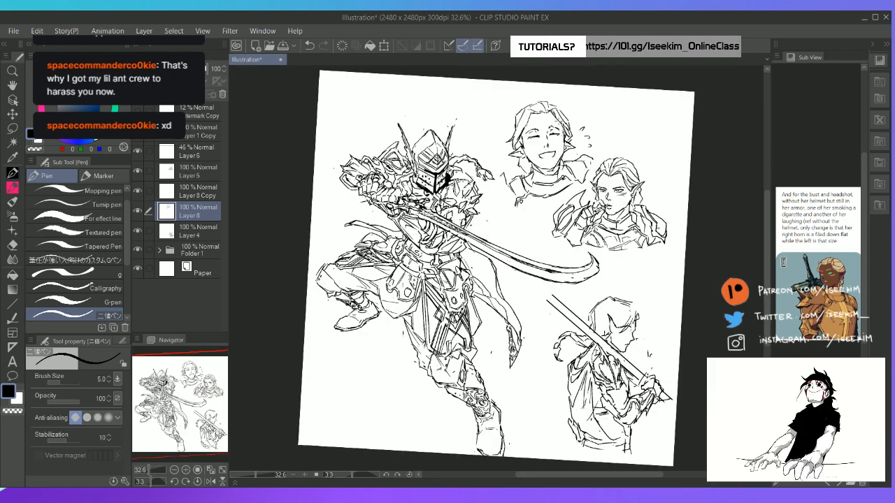
Check the facial features by toggling Layer 8 Copy's visibility, and merge that layer down into Layer 8
scroll(559, 120, "up", 3)
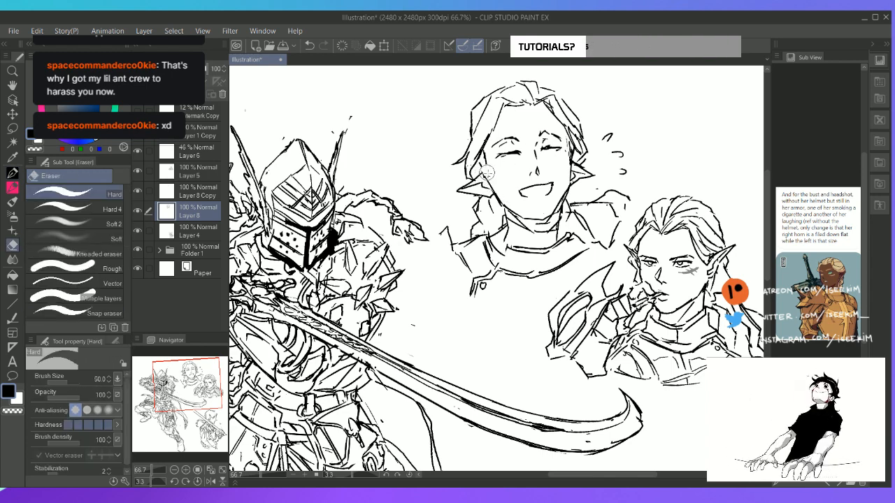
key("e")
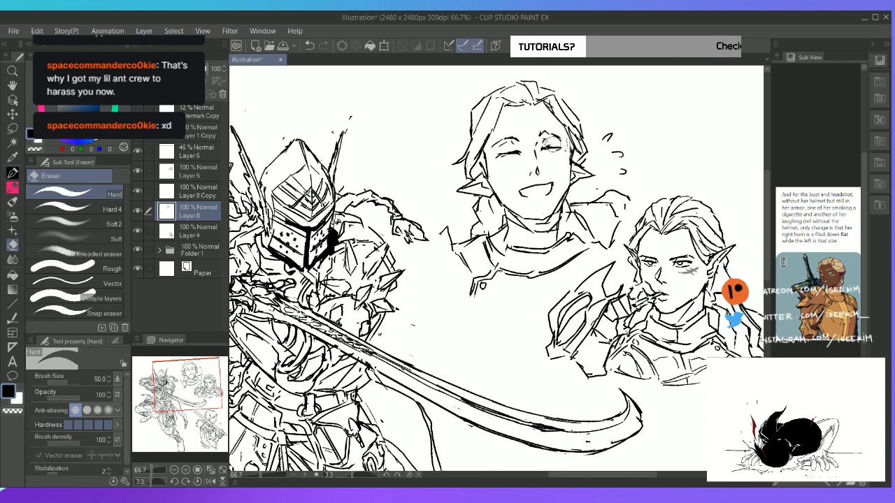
left_click(202, 193)
left_click(139, 191)
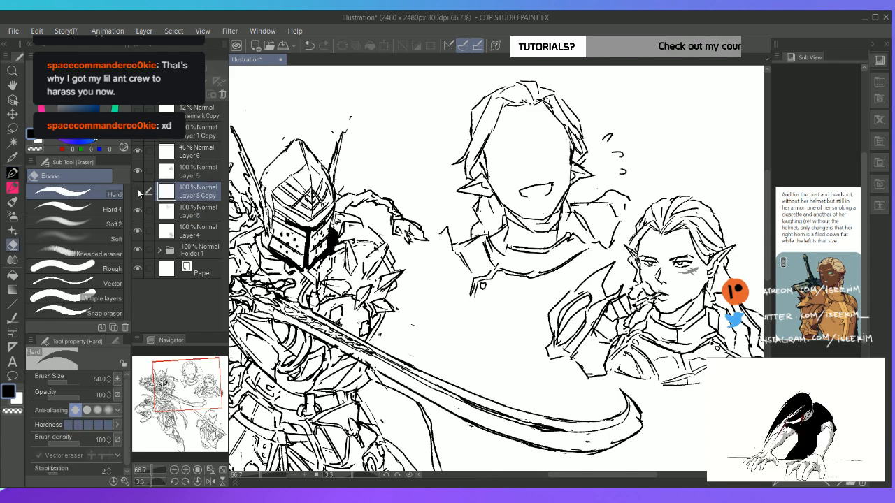
left_click(139, 192)
left_click(188, 93)
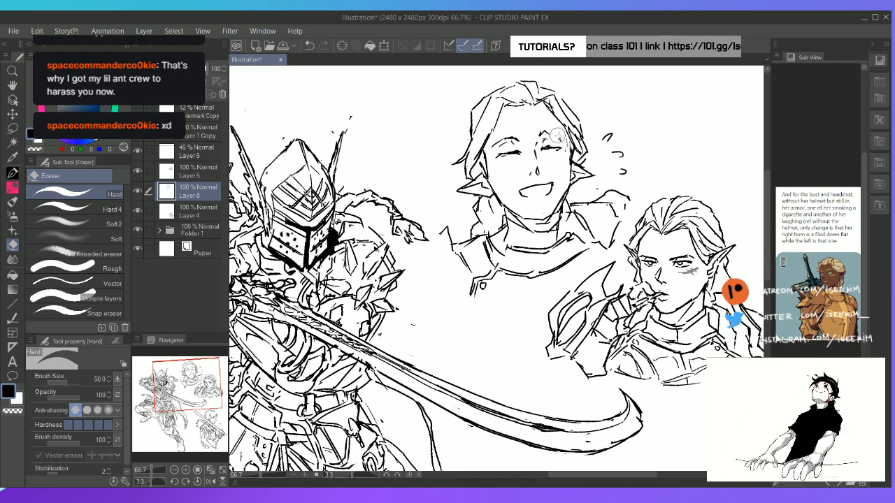
Clean up the peaked eyebrow on the right of the laughing face by erasing its excess lines
key("p")
key("e")
left_click_drag(544, 129, 556, 131)
key("p")
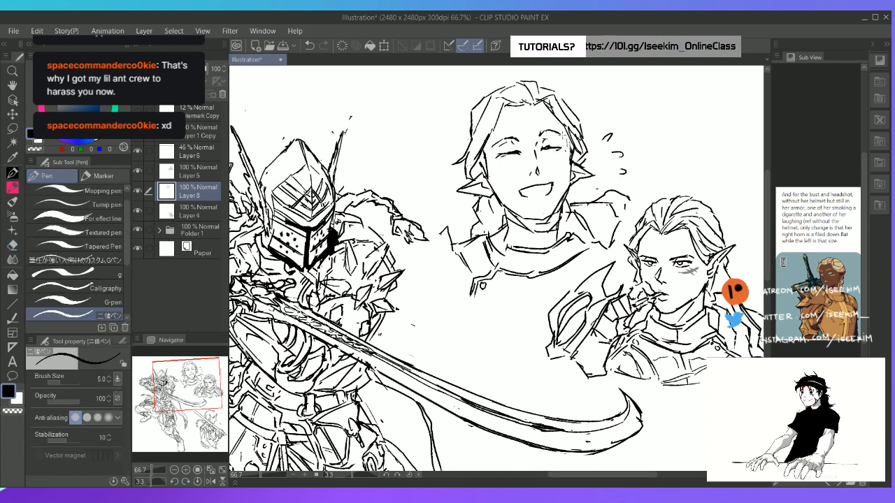
Select the closed eye on the right of the laughing face with the Lasso, transform it and deselect
key("e")
key("m")
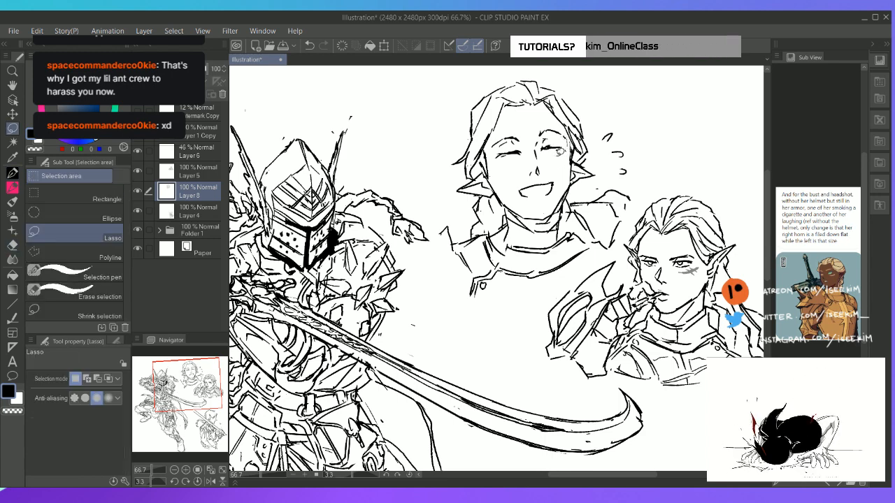
left_click_drag(566, 146, 561, 153)
key("ctrl+t")
key("Return")
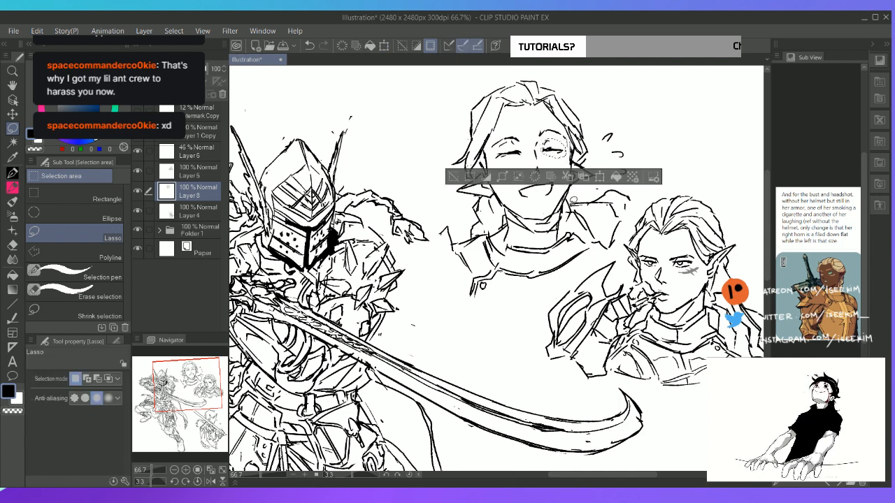
key("ctrl+d")
key("e")
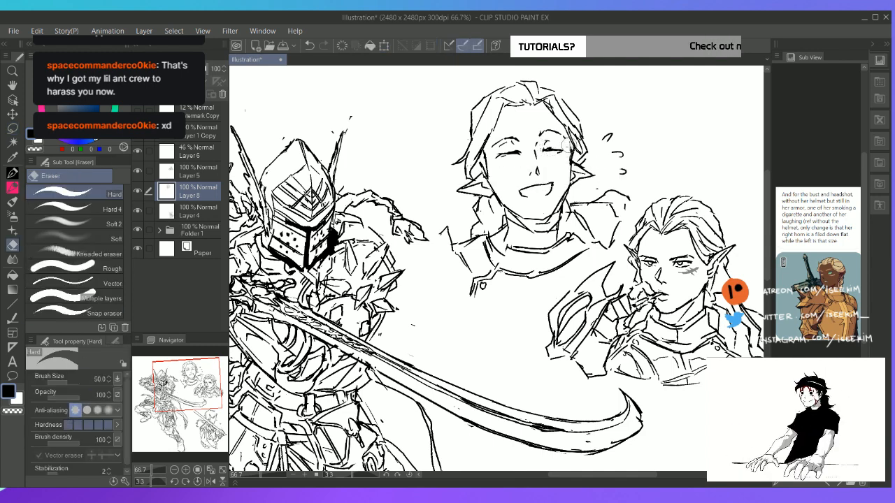
Add teeth lines inside the laughing mouth and erase stray marks around the right eye and the adjoining hair
key("p")
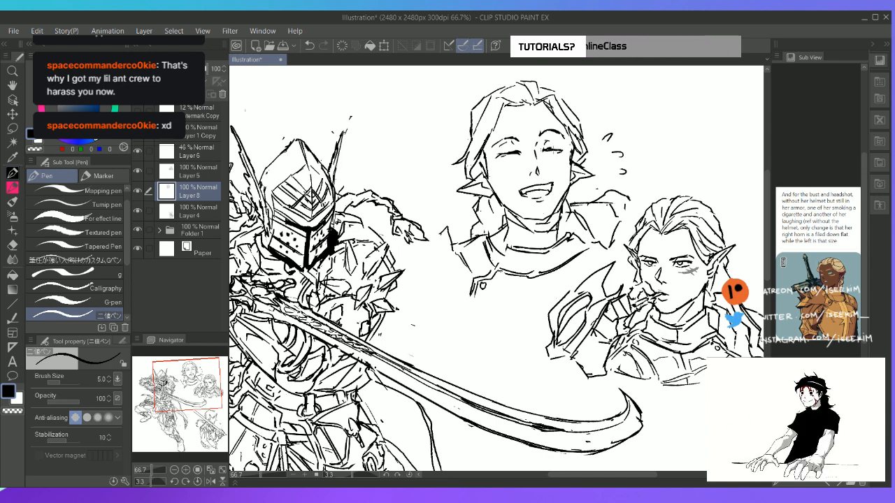
key("e")
left_click_drag(561, 150, 555, 152)
key("p")
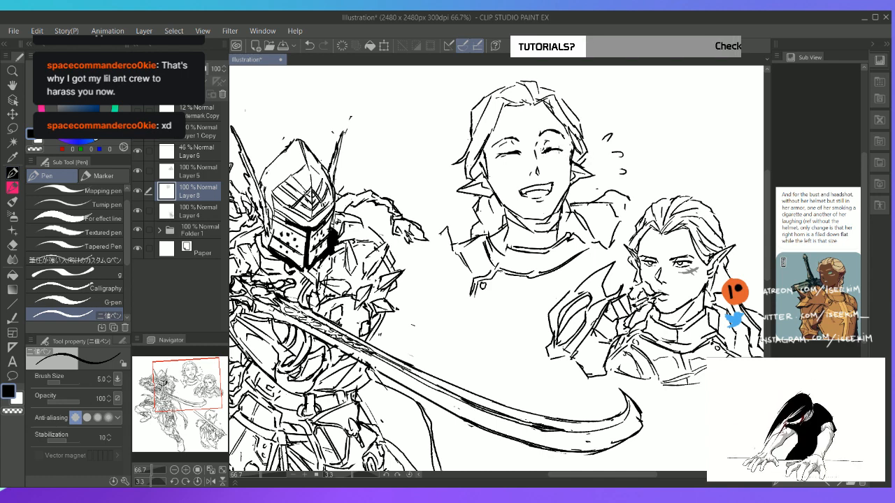
key("e")
mouse_move(583, 140)
left_mouse_down()
mouse_move(587, 150)
mouse_move(566, 102)
mouse_move(587, 160)
left_mouse_up()
key("p")
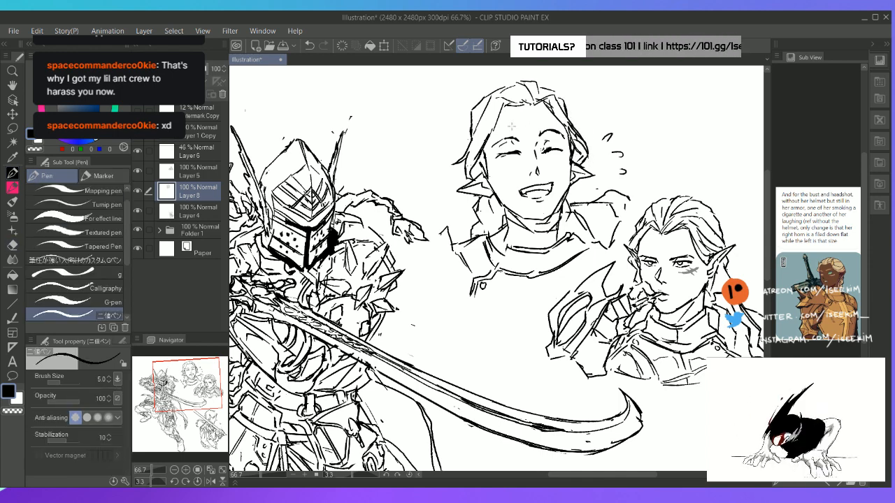
Fill the neck area beneath the laughing headshot's chin with black as a shadow
key("g")
left_click(543, 224)
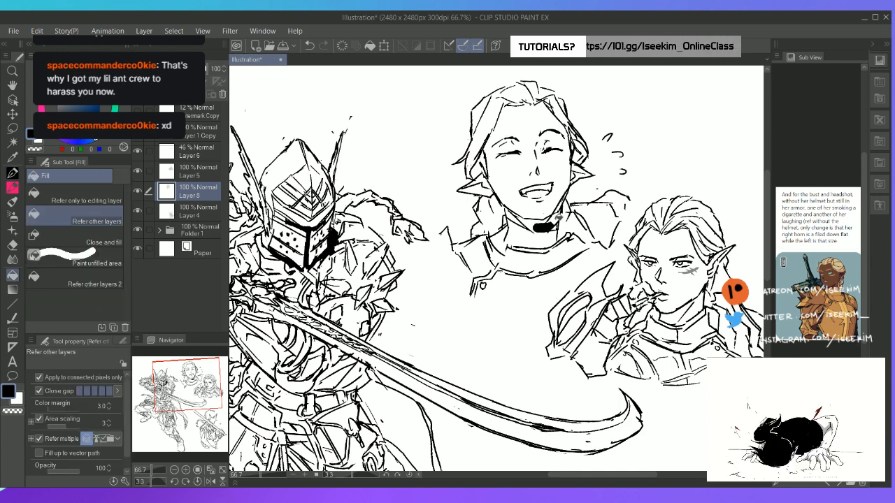
left_click(557, 216)
key("p")
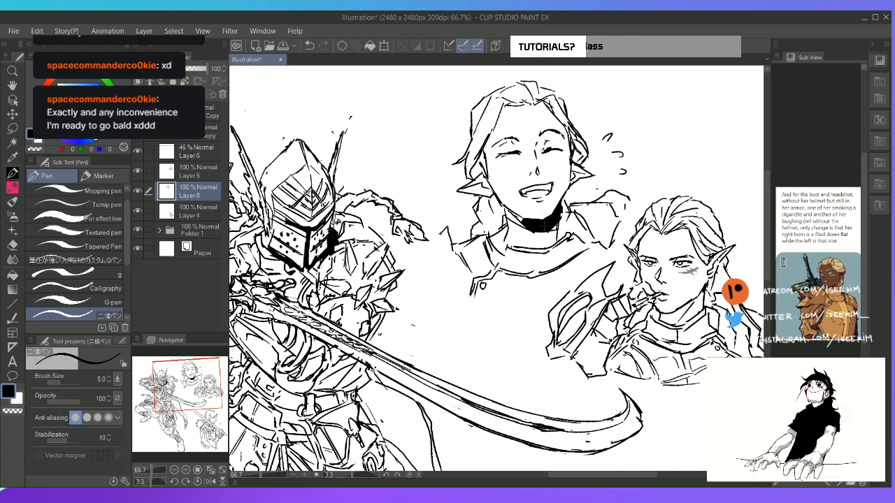
Trim the chin shadow to a wedge on the right of the neck and redraw the neck and collar with short vertical lines
key("e")
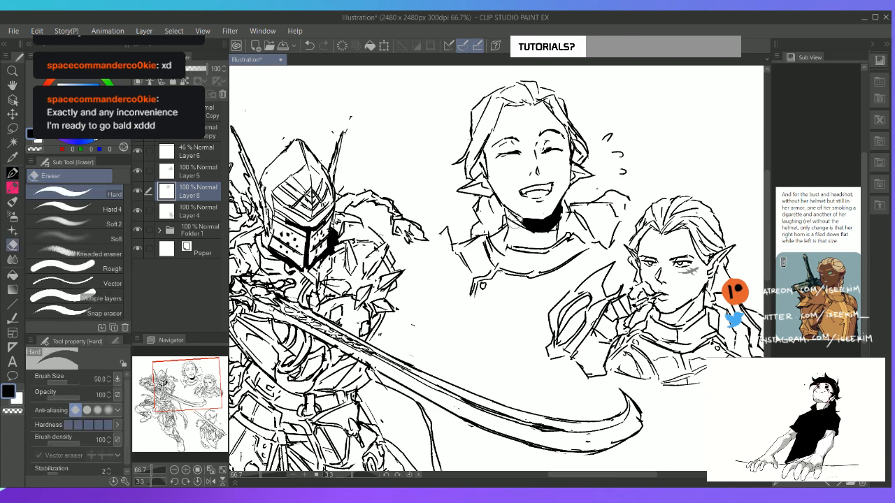
mouse_move(512, 221)
left_mouse_down()
mouse_move(550, 236)
mouse_move(571, 222)
mouse_move(568, 203)
mouse_move(564, 229)
left_mouse_up()
key("p")
mouse_move(512, 220)
left_mouse_down()
mouse_move(544, 231)
mouse_move(509, 235)
mouse_move(533, 223)
mouse_move(499, 248)
left_mouse_up()
key("e")
key("p")
key("ctrl+z")
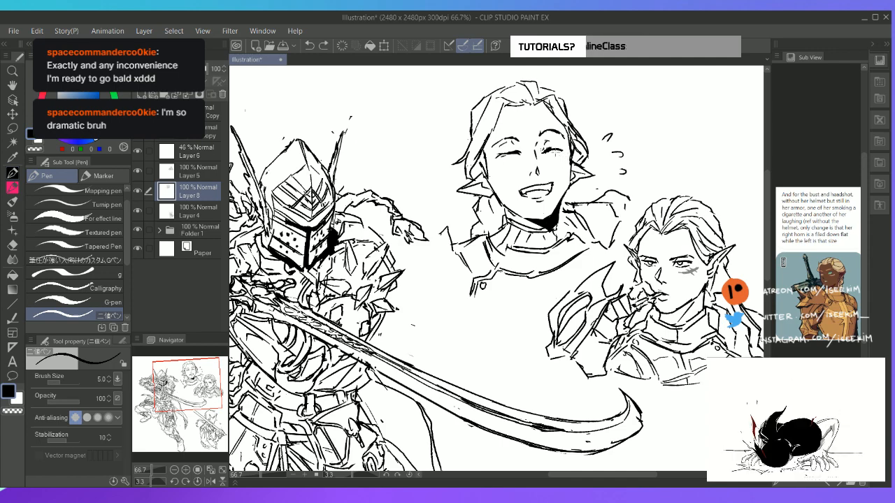
Erase the angular hair outline over the laughing headshot's crown and redraw it fuller and rounder
key("ctrl+0")
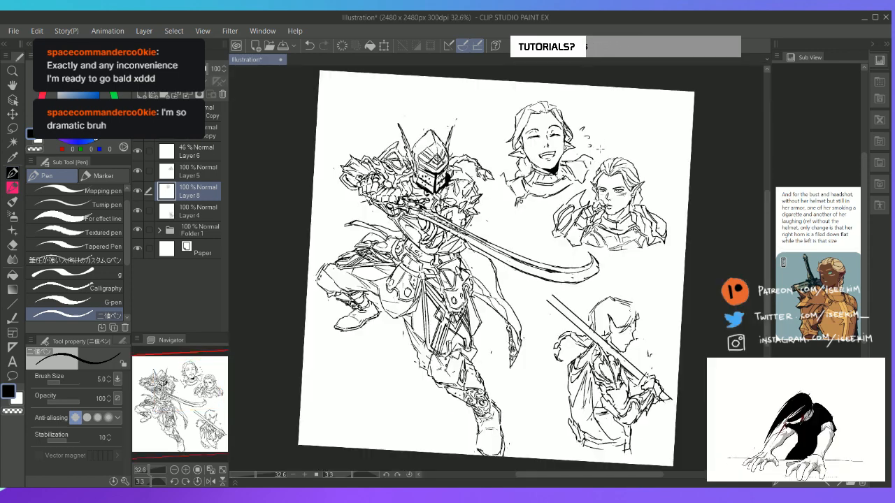
scroll(593, 123, "up", 2)
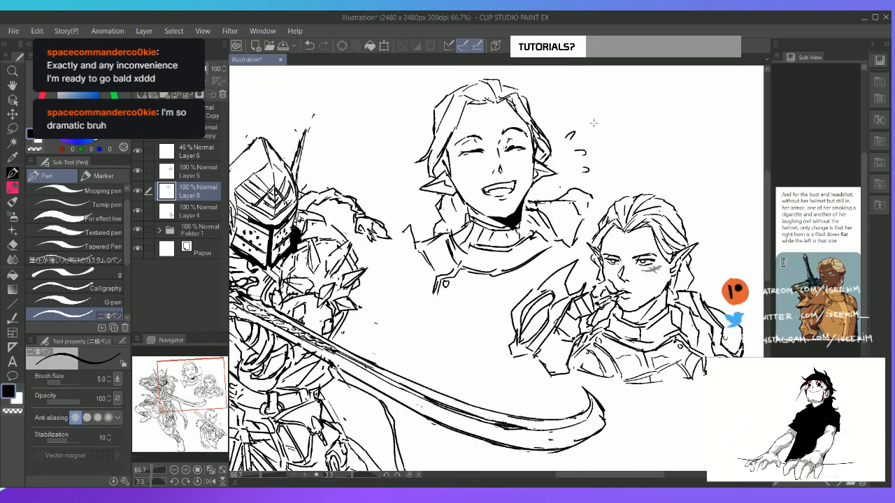
key("e")
mouse_move(437, 103)
left_mouse_down()
mouse_move(433, 127)
mouse_move(457, 91)
mouse_move(442, 100)
left_mouse_up()
key("p")
mouse_move(442, 103)
left_mouse_down()
mouse_move(435, 120)
mouse_move(475, 86)
mouse_move(465, 81)
mouse_move(483, 79)
mouse_move(494, 91)
mouse_move(523, 89)
mouse_move(532, 121)
left_mouse_up()
key("e")
key("p")
key("e")
key("p")
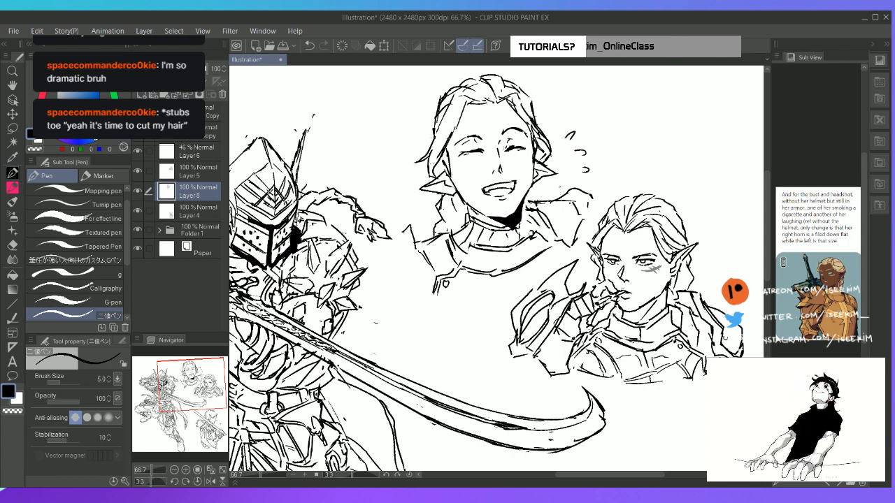
Refine the hair strands running down the right side of the laughing headshot's head
key("e")
key("p")
mouse_move(503, 87)
left_mouse_down()
mouse_move(528, 98)
mouse_move(528, 115)
left_mouse_up()
left_click_drag(535, 119, 540, 128)
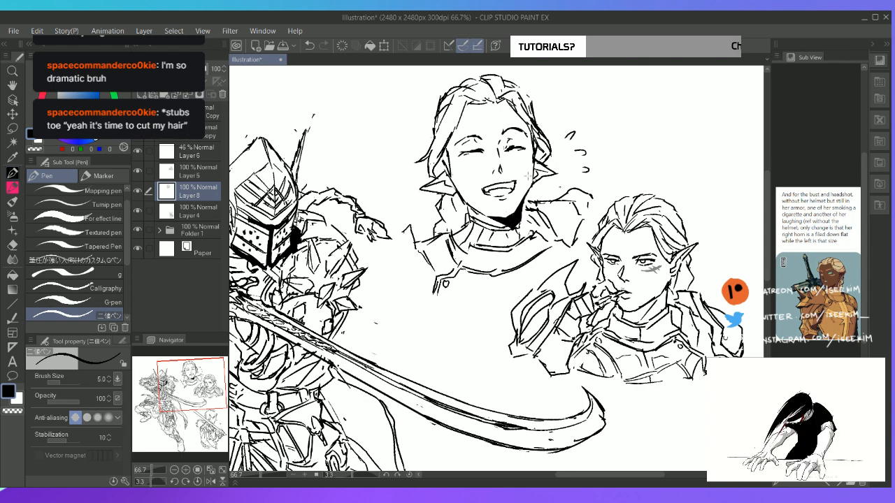
Erase the pointed tip beside the laughing face's right cheek and redraw it extending further outward
key("r")
key("e")
mouse_move(549, 166)
left_mouse_down()
mouse_move(554, 176)
mouse_move(542, 174)
mouse_move(560, 169)
mouse_move(537, 183)
mouse_move(562, 169)
left_mouse_up()
key("p")
key("ctrl+z")
key("ctrl+z")
key("ctrl+z")
key("ctrl+z")
mouse_move(561, 169)
left_mouse_down()
mouse_move(536, 179)
mouse_move(553, 168)
left_mouse_up()
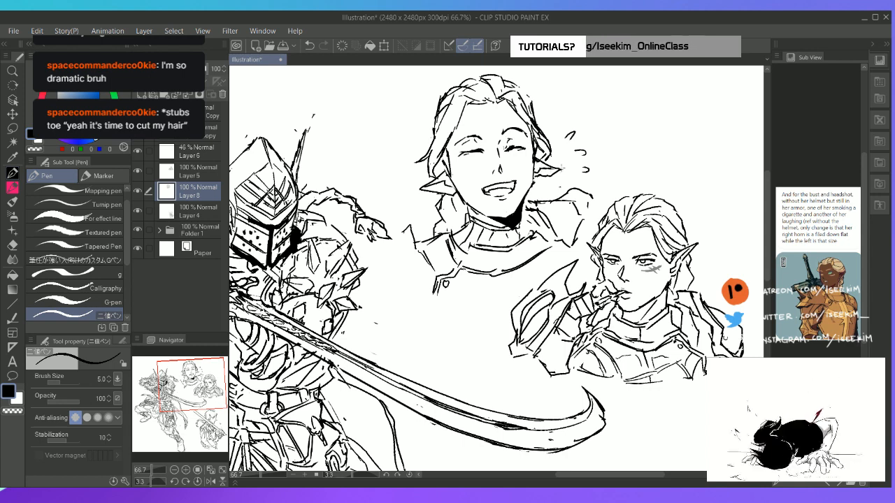
Erase the rough left shoulder lines of the laughing bust and redraw a tighter armor edge beside the collar
key("ctrl+0")
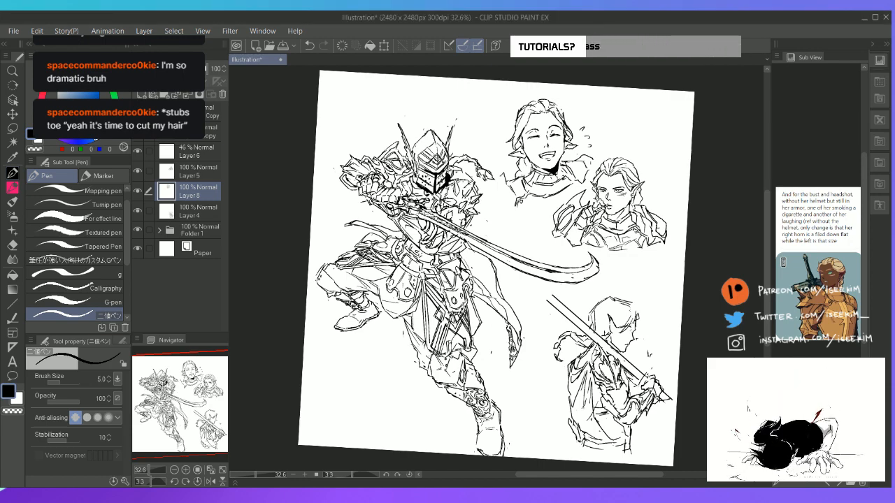
scroll(597, 197, "up", 3)
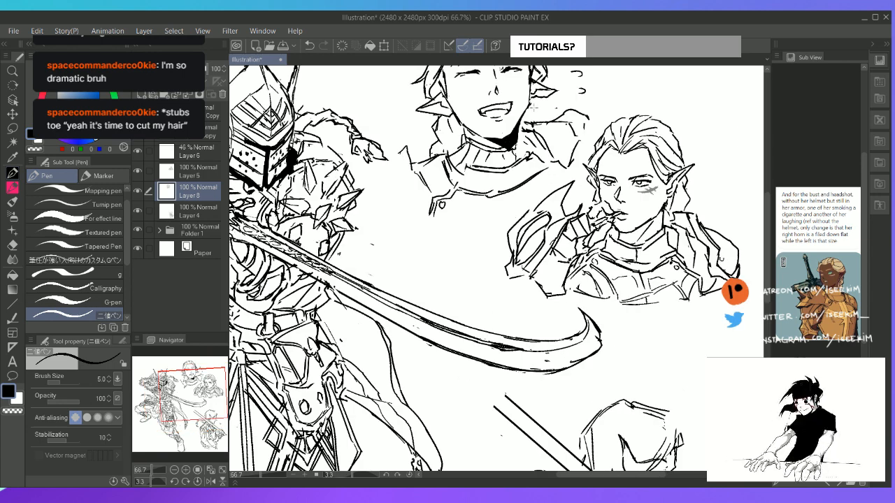
key("e")
mouse_move(407, 148)
left_mouse_down()
mouse_move(420, 186)
mouse_move(430, 161)
mouse_move(411, 186)
mouse_move(423, 173)
mouse_move(443, 193)
left_mouse_up()
key("p")
key("e")
key("p")
key("e")
key("p")
key("e")
key("p")
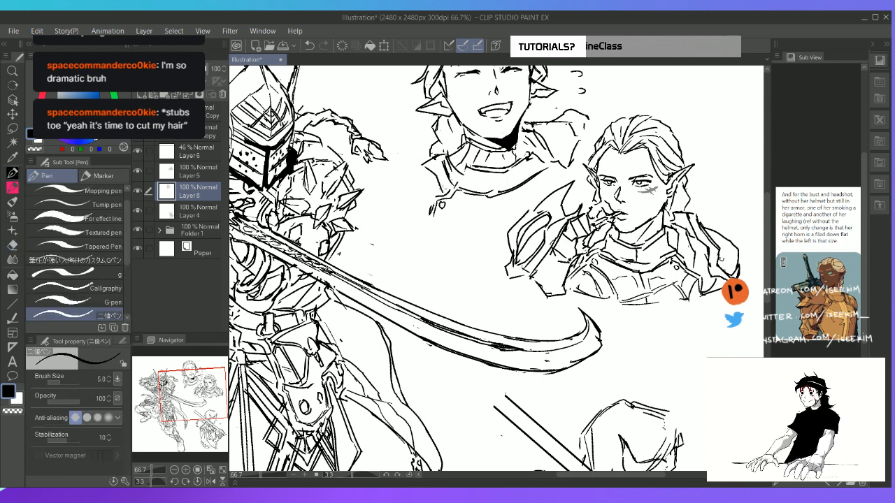
Draw a tall spiked shoulder plate with curved lower edges on the left of the laughing bust
mouse_move(383, 179)
left_mouse_down()
mouse_move(422, 133)
mouse_move(420, 186)
left_mouse_up()
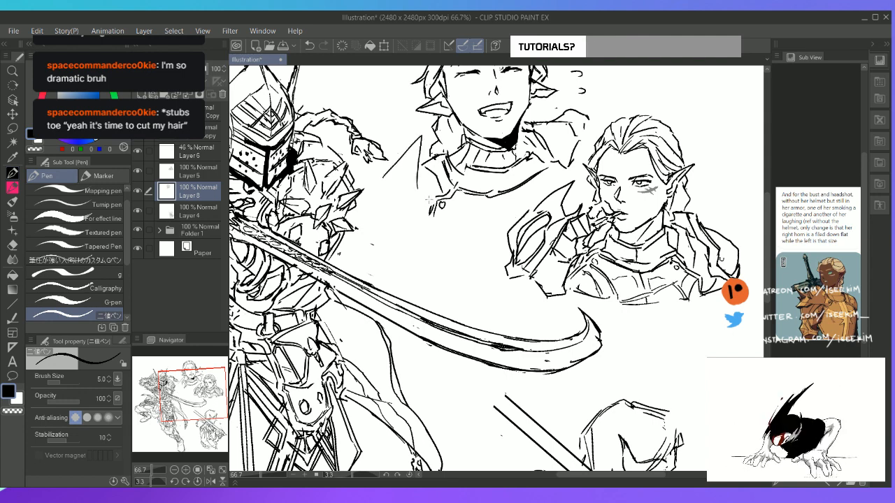
key("e")
mouse_move(420, 144)
left_mouse_down()
mouse_move(410, 194)
mouse_move(387, 182)
mouse_move(415, 142)
mouse_move(421, 194)
mouse_move(389, 224)
mouse_move(406, 190)
mouse_move(417, 207)
mouse_move(403, 232)
left_mouse_up()
key("p")
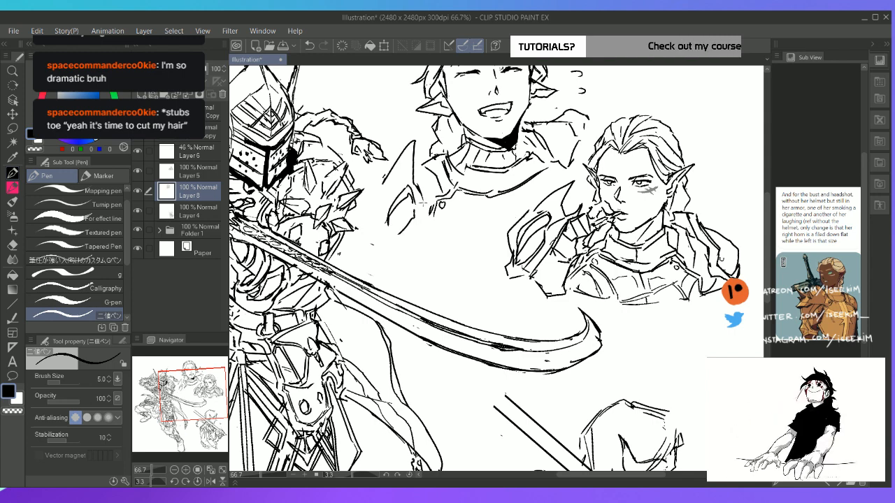
left_click_drag(421, 200, 423, 222)
mouse_move(423, 223)
left_mouse_down()
mouse_move(441, 217)
mouse_move(423, 242)
left_mouse_up()
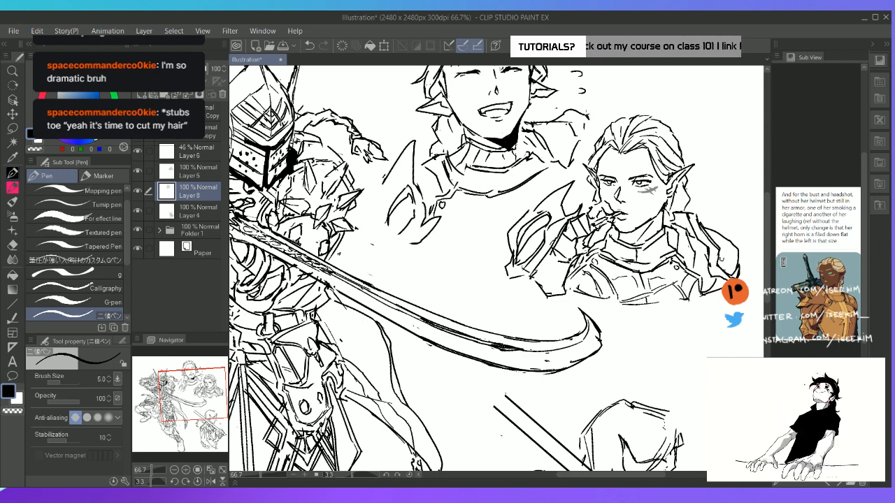
Add pointed spikes along the top of the laughing bust's right shoulder armor
mouse_move(585, 116)
left_mouse_down()
mouse_move(604, 92)
mouse_move(593, 120)
mouse_move(598, 97)
left_mouse_up()
key("e")
key("p")
mouse_move(599, 98)
left_mouse_down()
mouse_move(597, 123)
mouse_move(570, 120)
mouse_move(563, 98)
left_mouse_up()
left_click_drag(562, 96, 570, 110)
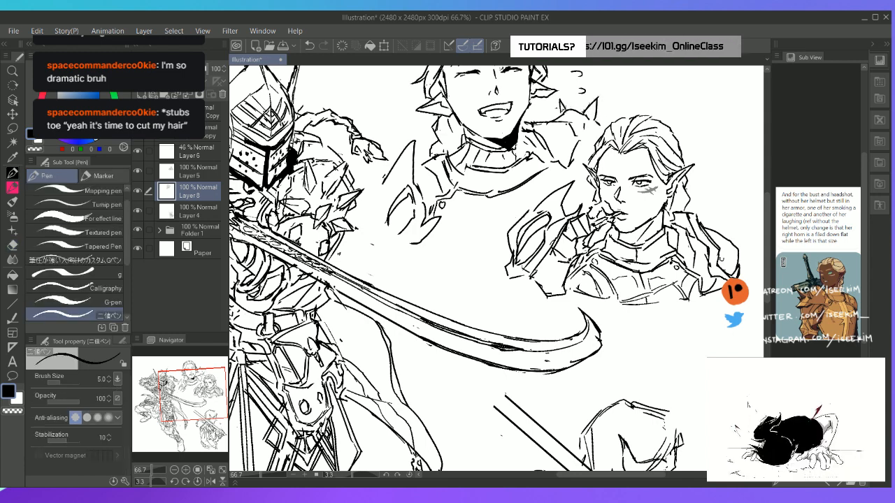
key("e")
key("p")
key("e")
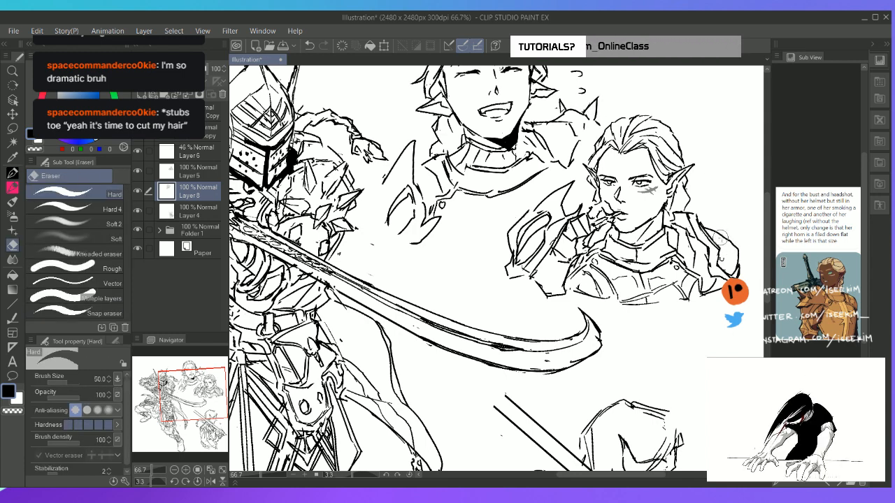
Add spikes along the outer edge of the smoking headshot's right shoulder armor on Layer 5
left_click(202, 172)
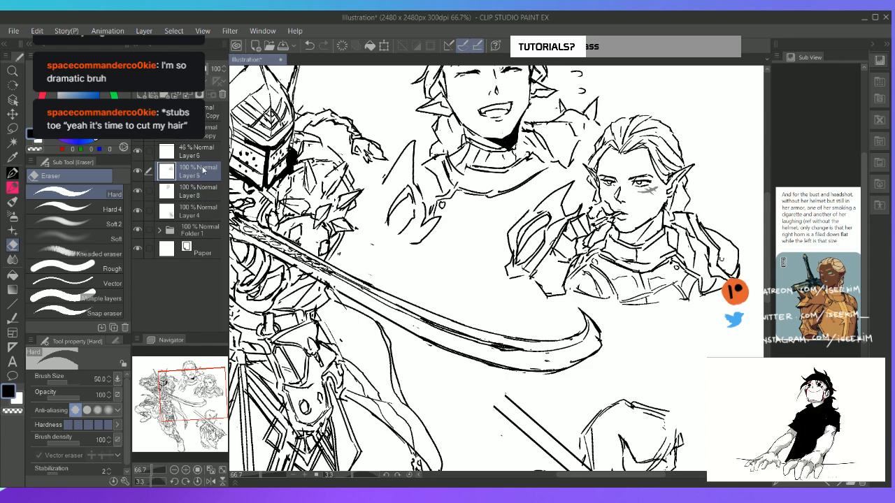
left_click_drag(403, 352, 258, 330)
mouse_move(590, 215)
left_mouse_down()
mouse_move(579, 213)
mouse_move(592, 203)
mouse_move(584, 219)
mouse_move(589, 247)
mouse_move(598, 237)
left_mouse_up()
key("p")
key("e")
key("p")
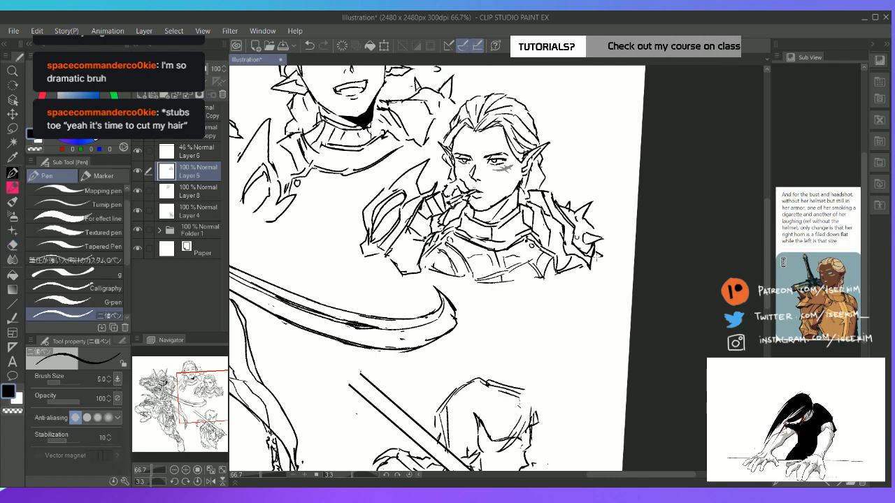
Draw the outer curve of the laughing bust's left shoulder plate and a short chest line below the collar
key("ctrl+0")
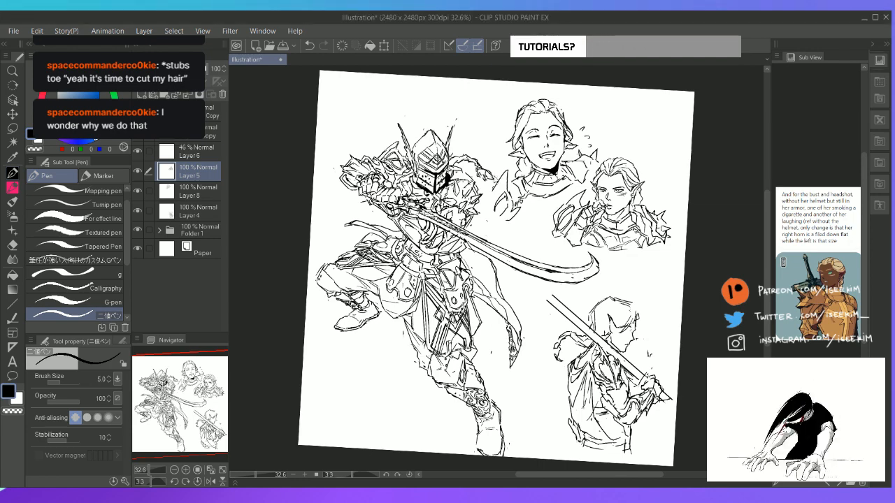
key("minus")
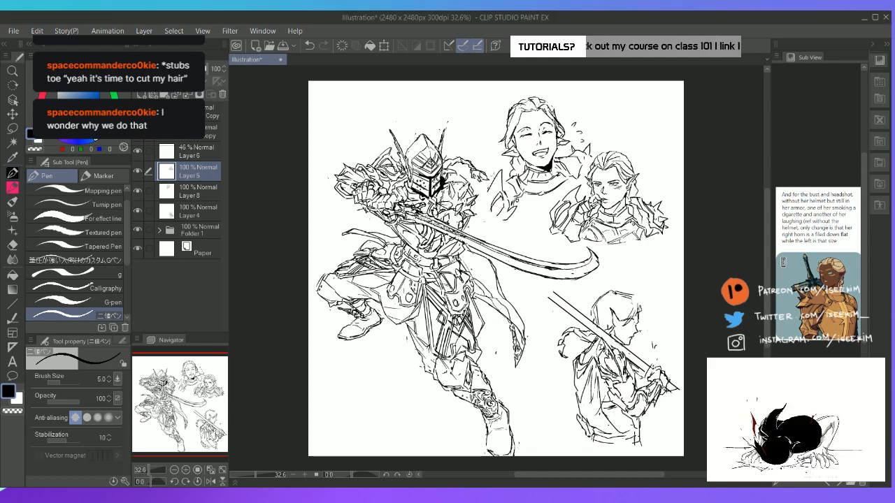
scroll(495, 176, "down", 2)
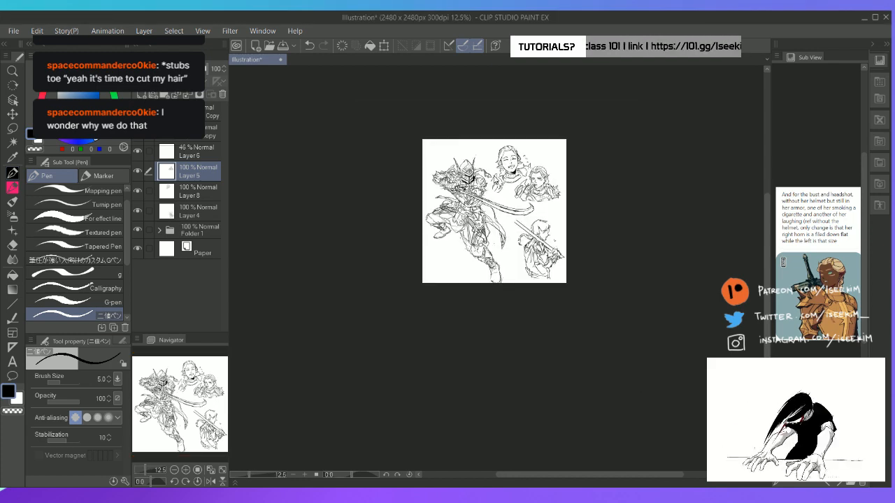
scroll(495, 176, "up", 2)
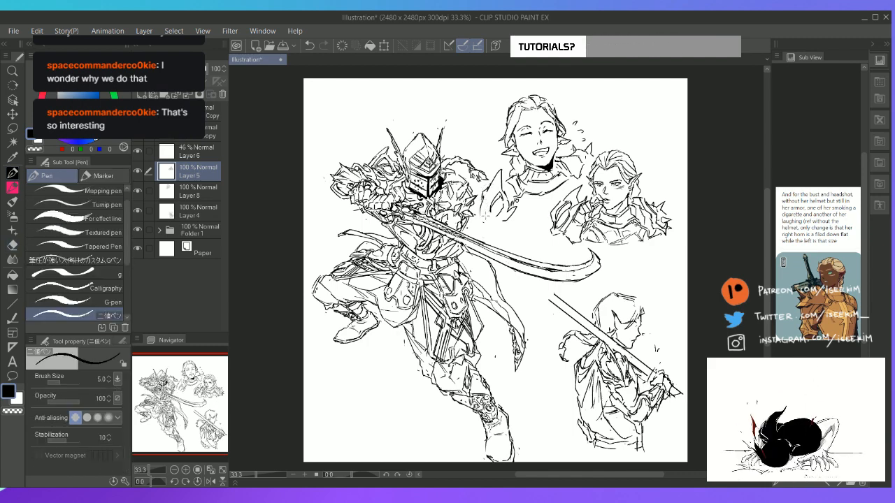
mouse_move(482, 218)
left_mouse_down()
mouse_move(491, 221)
mouse_move(494, 209)
left_mouse_up()
key("e")
key("p")
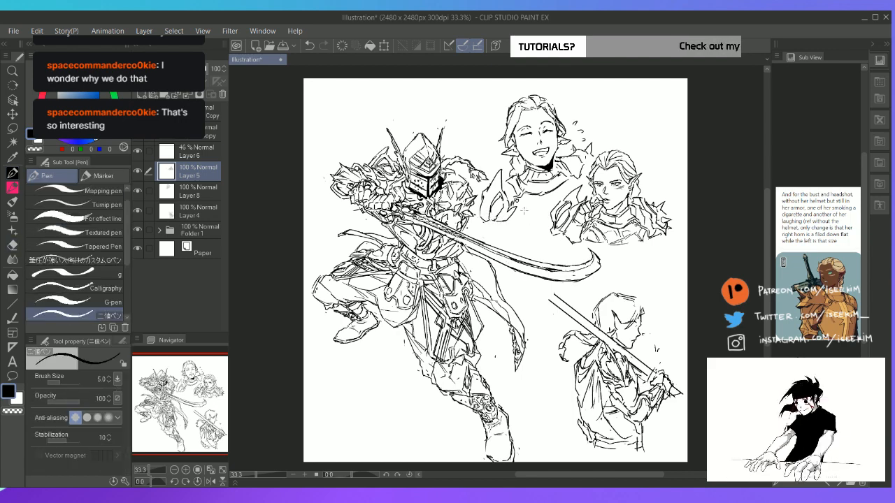
Erase and redraw the outer and lower edges of the laughing bust's left shoulder plate
key("e")
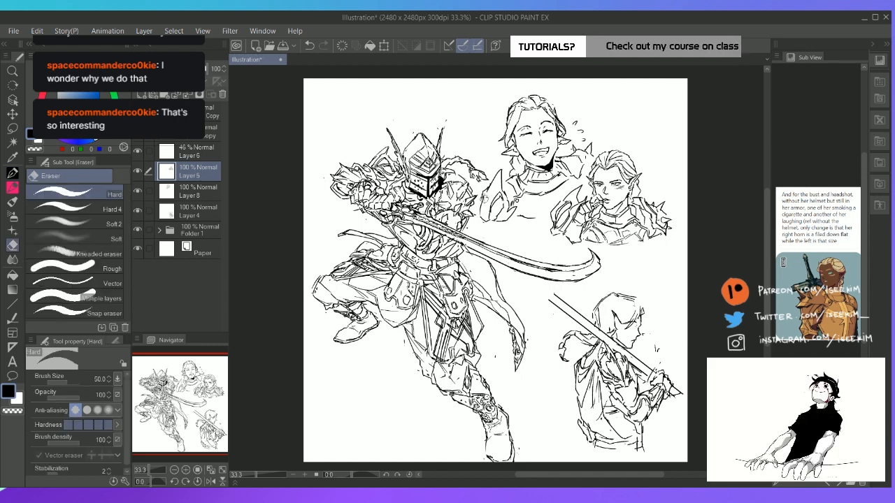
mouse_move(484, 210)
left_mouse_down()
mouse_move(483, 192)
mouse_move(484, 224)
left_mouse_up()
key("p")
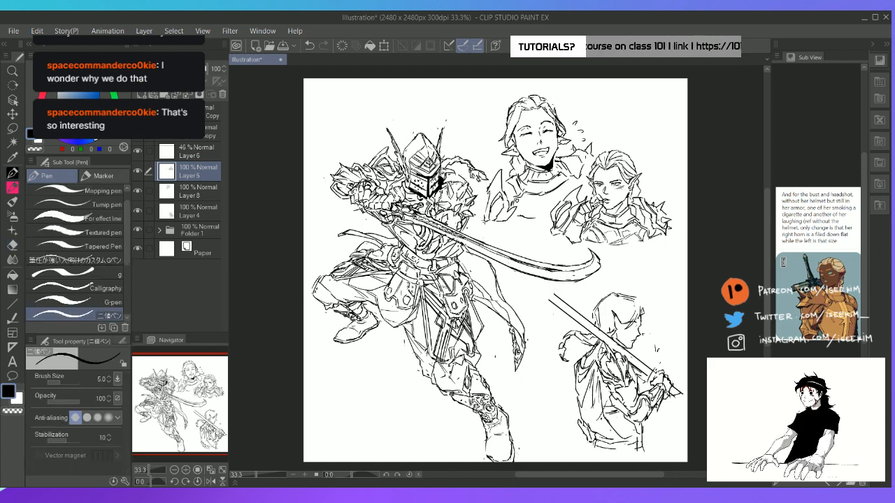
key("e")
left_click_drag(489, 191, 488, 214)
key("p")
key("e")
key("p")
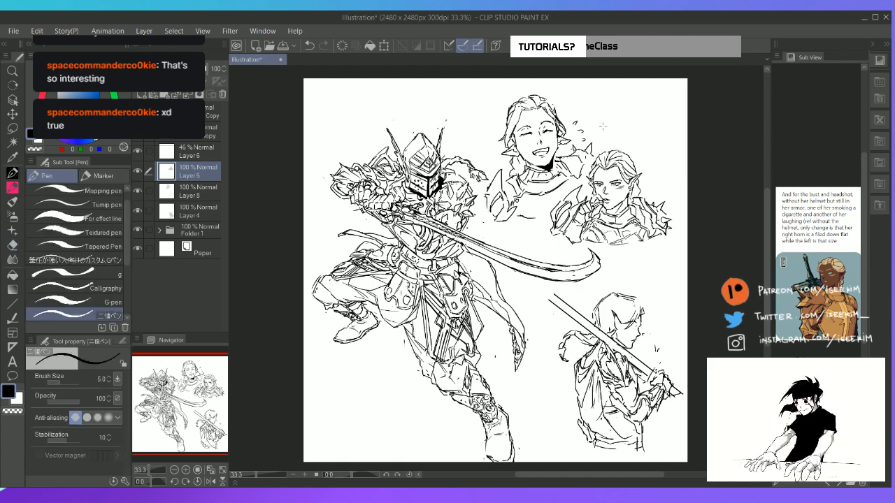
key("e")
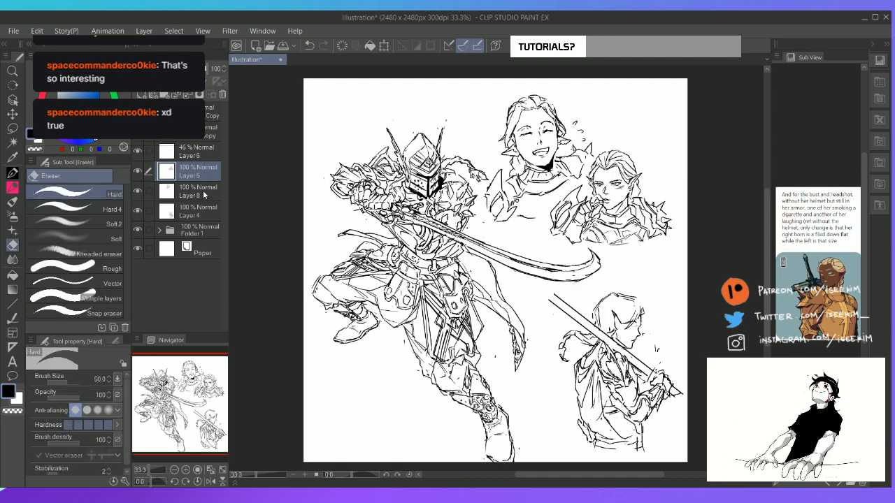
left_click(213, 196)
left_click(206, 162)
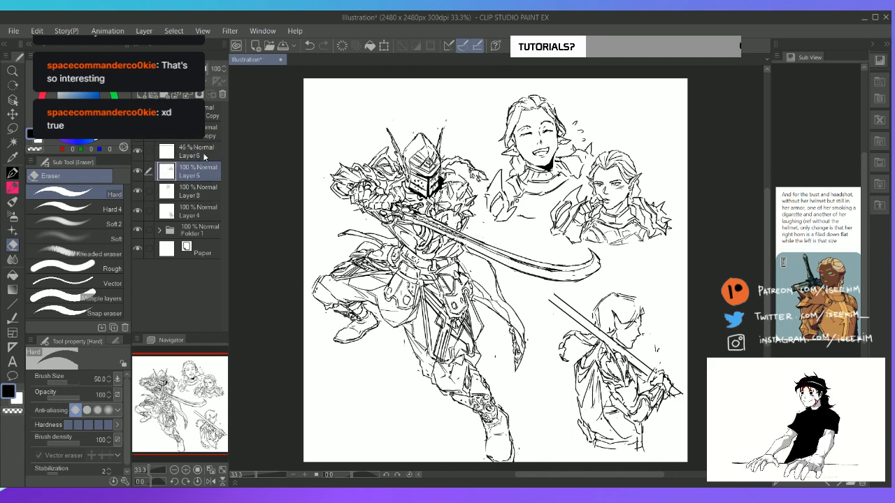
Merge Layer 5 into Layer 3 and redo the small laugh marks beside the laughing bust's head
left_click(189, 95)
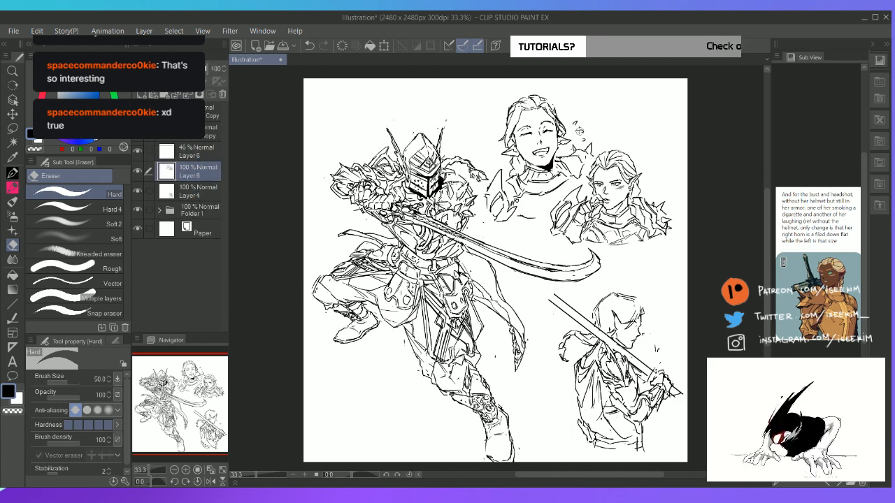
key("p")
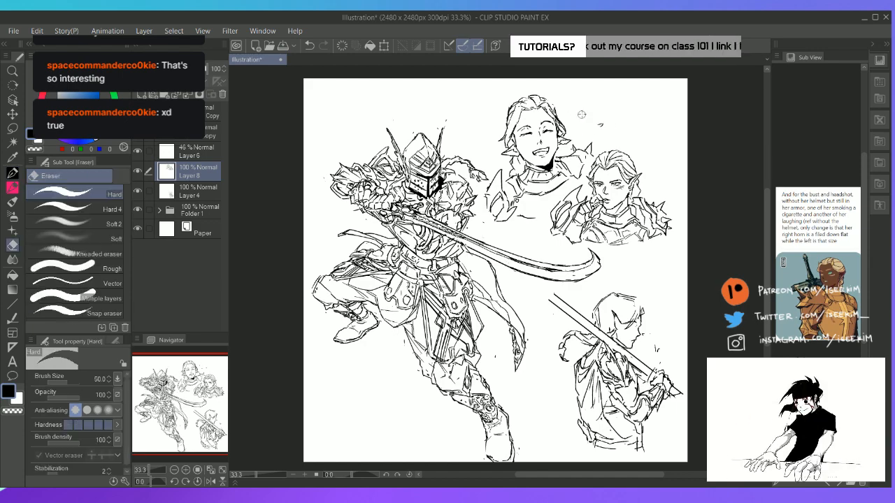
left_click_drag(601, 125, 602, 127)
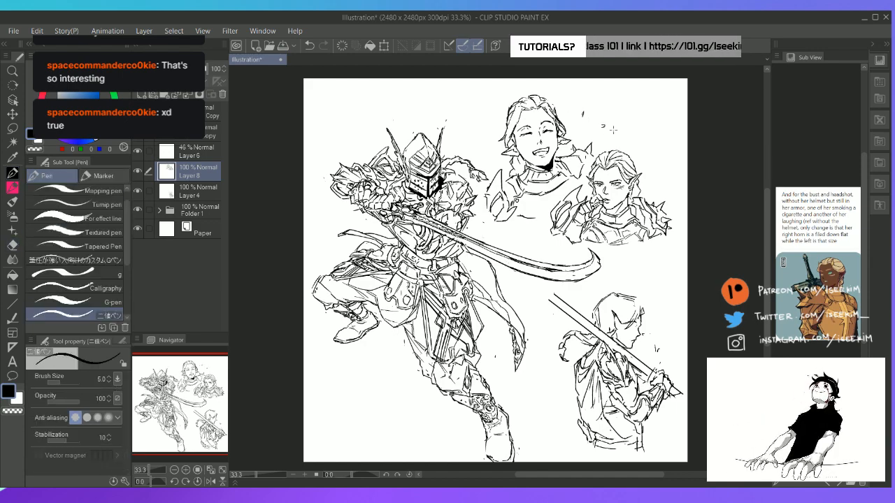
Undo the last two strokes and redraw the hair contour over the crown and both sides of the laughing bust's head
scroll(614, 131, "up", 3)
key("space")
left_click_drag(433, 102, 489, 200)
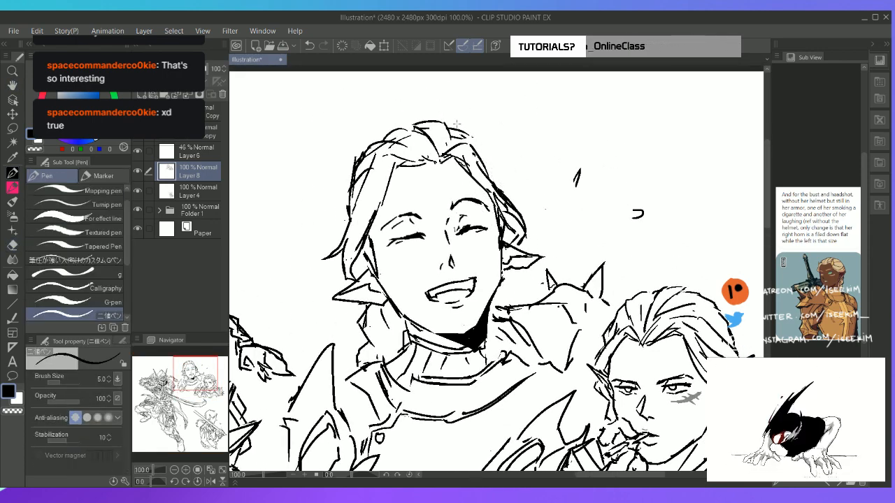
key("ctrl+z")
key("ctrl+z")
mouse_move(354, 149)
left_mouse_down()
mouse_move(346, 201)
mouse_move(355, 226)
left_mouse_up()
mouse_move(349, 168)
left_mouse_down()
mouse_move(345, 225)
mouse_move(360, 148)
mouse_move(425, 120)
left_mouse_up()
mouse_move(437, 126)
left_mouse_down()
mouse_move(484, 146)
mouse_move(500, 184)
left_mouse_up()
Erase the rough outer hair lines on the laughing bust and redraw a cleaner contour around the crown
key("e")
mouse_move(419, 146)
left_mouse_down()
mouse_move(393, 133)
mouse_move(424, 156)
mouse_move(440, 152)
left_mouse_up()
key("p")
key("e")
left_click_drag(365, 143, 344, 191)
key("p")
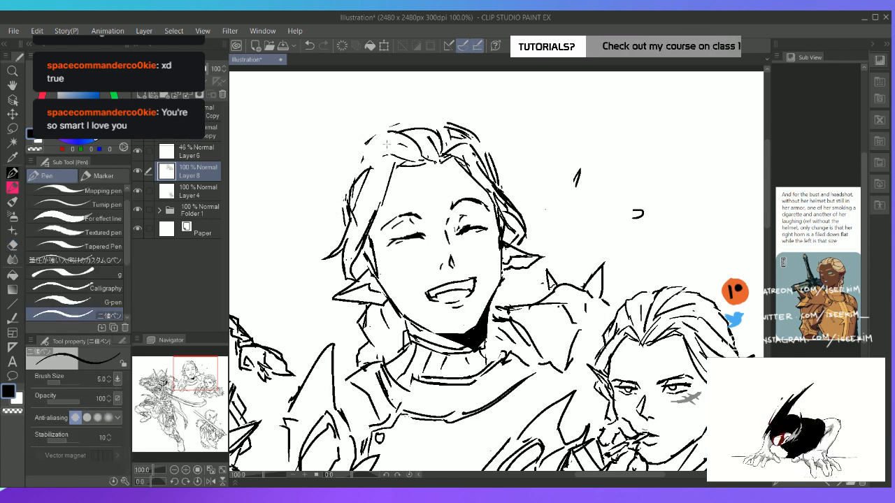
left_click_drag(393, 136, 351, 184)
left_click_drag(355, 188, 350, 207)
mouse_move(444, 142)
left_mouse_down()
mouse_move(469, 137)
mouse_move(501, 179)
left_mouse_up()
key("ctrl+0")
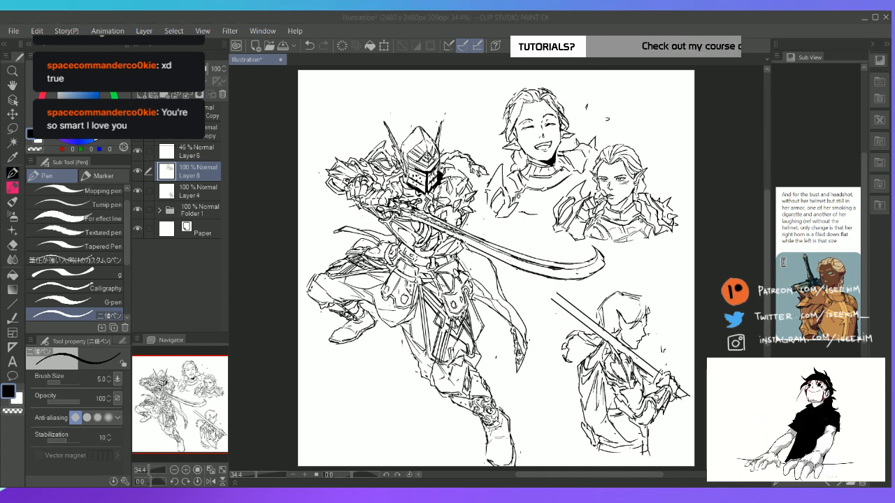
Trim the stray hair line at the outer edge of the laughing bust's temple
key("e")
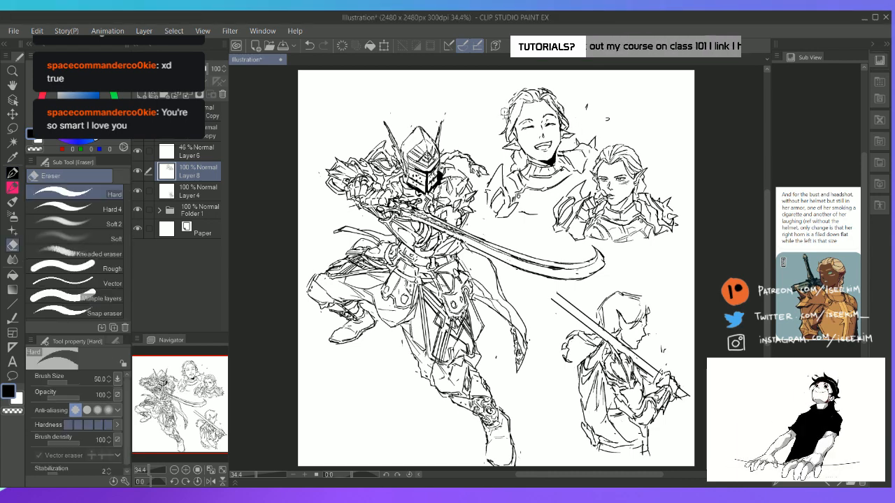
key("p")
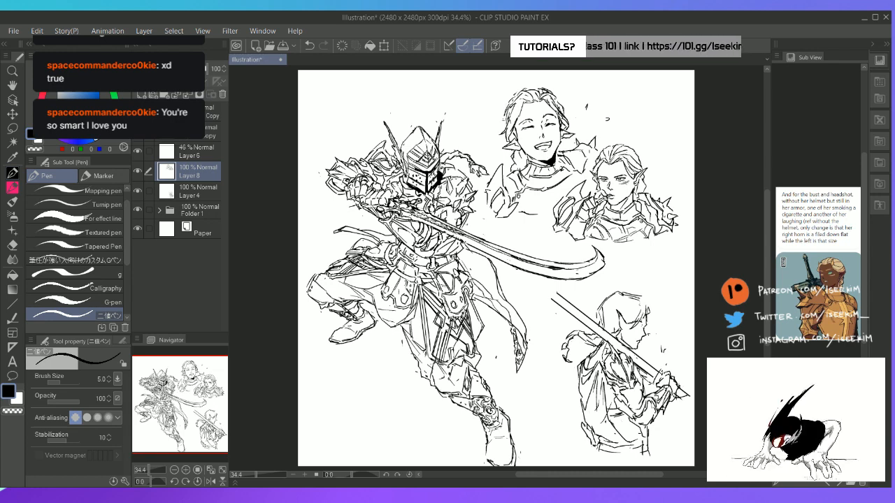
key("e")
mouse_move(505, 113)
left_mouse_down()
mouse_move(501, 122)
mouse_move(512, 126)
mouse_move(507, 119)
left_mouse_up()
key("p")
key("e")
key("p")
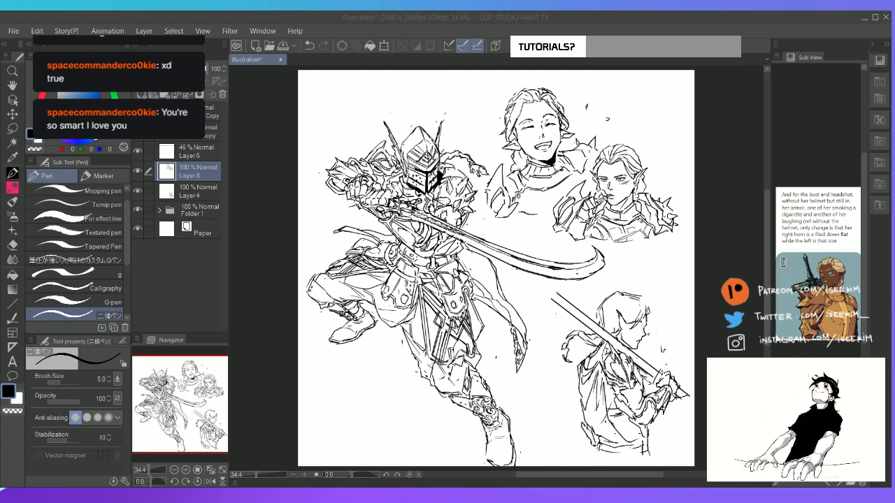
Erase the armor line below the laughing bust's collar and redraw the chest plate edge toward the shoulder
key("e")
mouse_move(537, 177)
left_mouse_down()
mouse_move(574, 179)
mouse_move(555, 188)
mouse_move(564, 183)
left_mouse_up()
key("p")
key("e")
key("p")
left_click_drag(560, 188, 577, 180)
mouse_move(577, 173)
left_mouse_down()
mouse_move(540, 192)
mouse_move(561, 187)
left_mouse_up()
key("e")
key("p")
left_click_drag(555, 191, 566, 182)
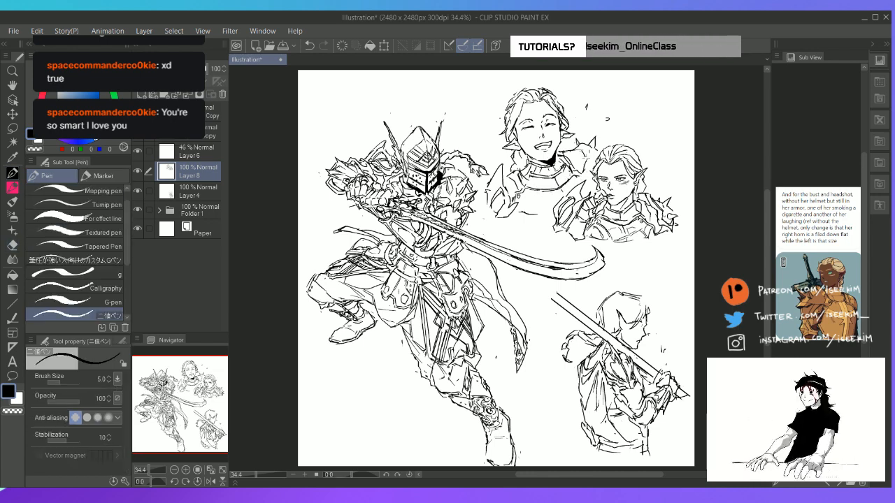
Close off the inner spiked shoulder section of the laughing bust, fill it with black and clean its edge
left_click_drag(579, 144, 593, 156)
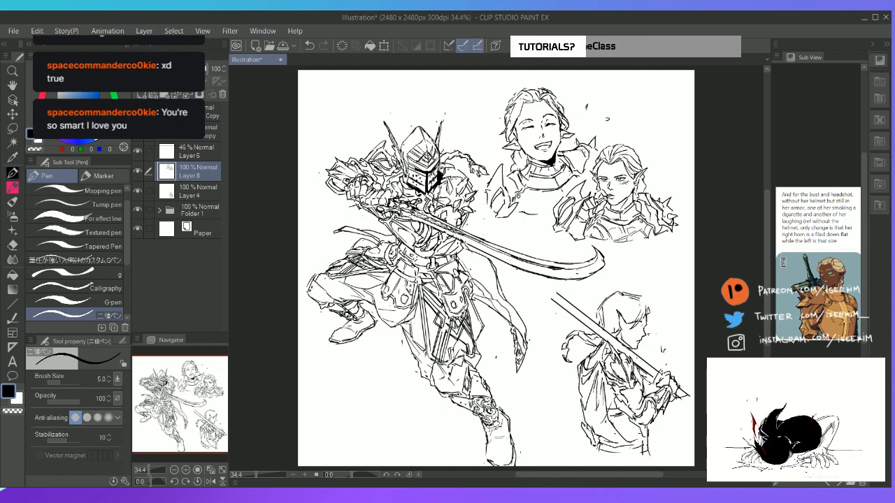
key("g")
left_click(585, 150)
key("p")
key("e")
mouse_move(575, 153)
left_mouse_down()
mouse_move(580, 165)
mouse_move(565, 150)
mouse_move(584, 165)
left_mouse_up()
key("p")
key("e")
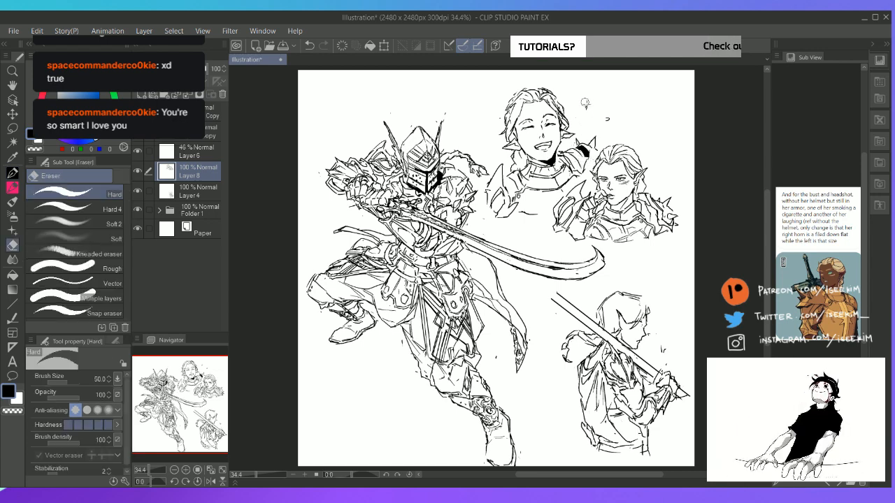
Erase the old laugh marks and draw smaller ones close to the laughing bust's head
left_click_drag(588, 102, 586, 106)
mouse_move(606, 118)
left_mouse_down()
mouse_move(580, 113)
mouse_move(585, 129)
left_mouse_up()
key("p")
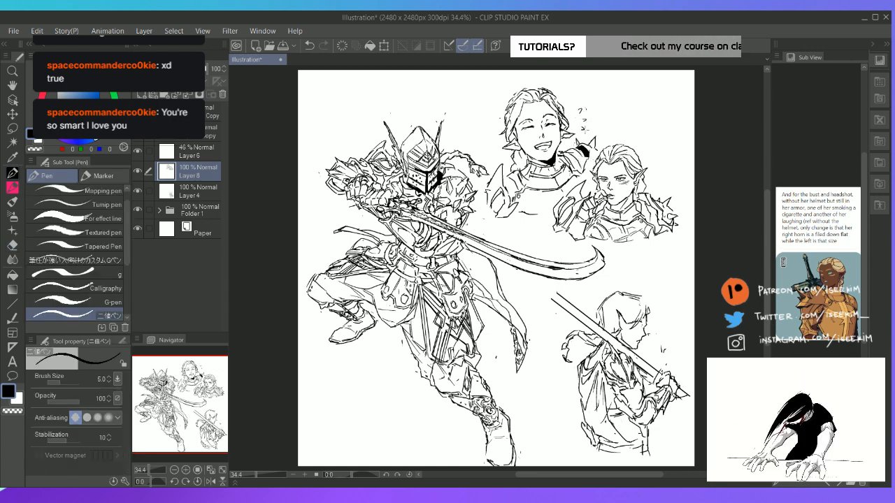
Shift the two busts slightly up and away from the knight with Move layer
left_click(194, 193)
mouse_move(195, 381)
left_mouse_down()
mouse_move(230, 400)
mouse_move(206, 378)
left_mouse_up()
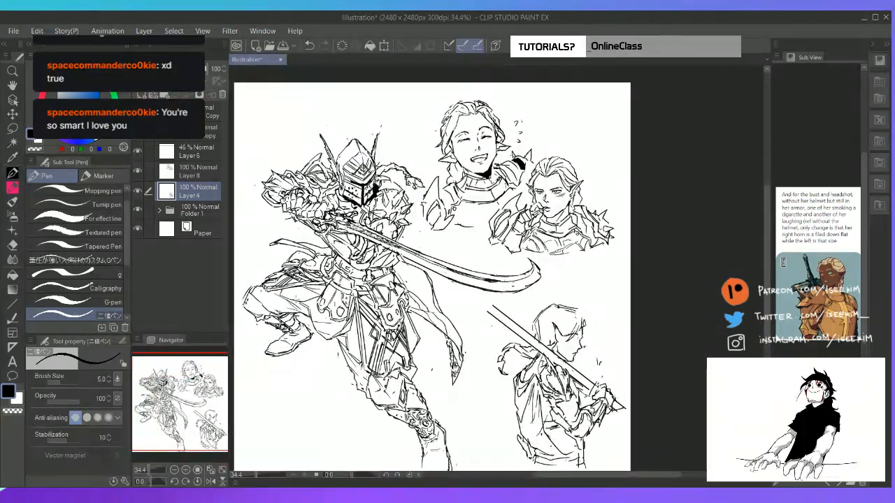
key("k")
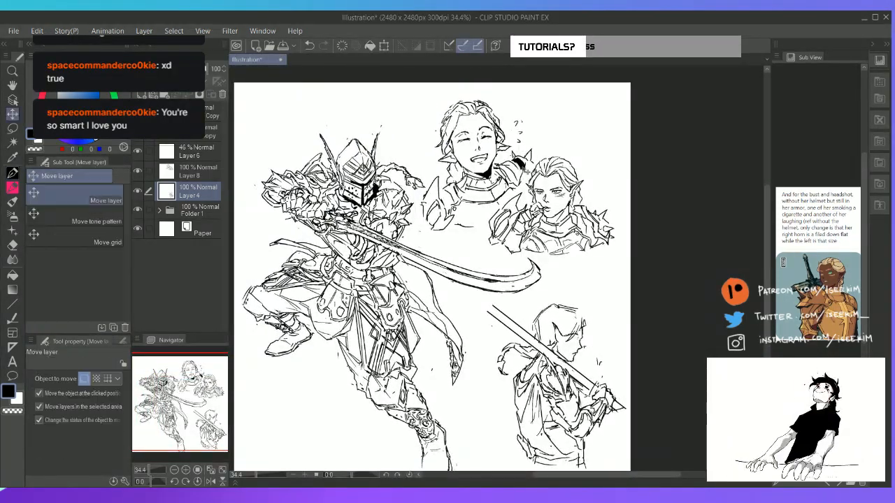
mouse_move(509, 189)
left_mouse_down()
mouse_move(506, 196)
mouse_move(512, 187)
mouse_move(500, 188)
mouse_move(506, 206)
left_mouse_up()
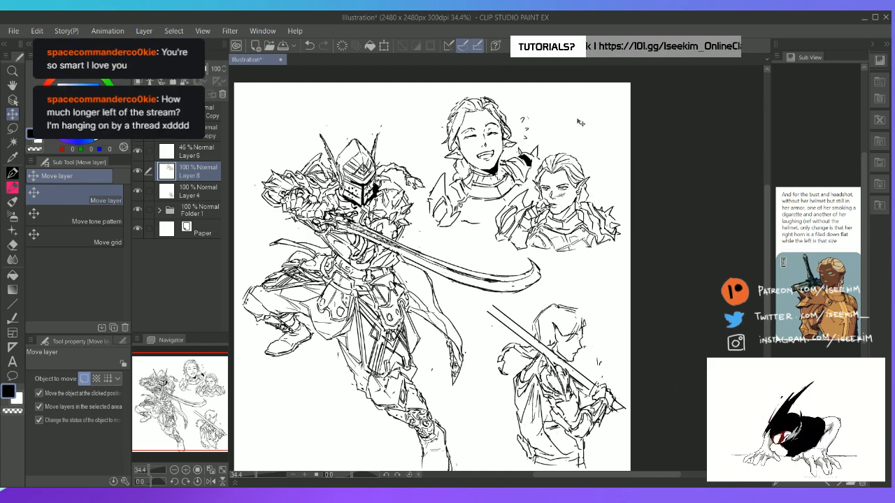
left_click(567, 199)
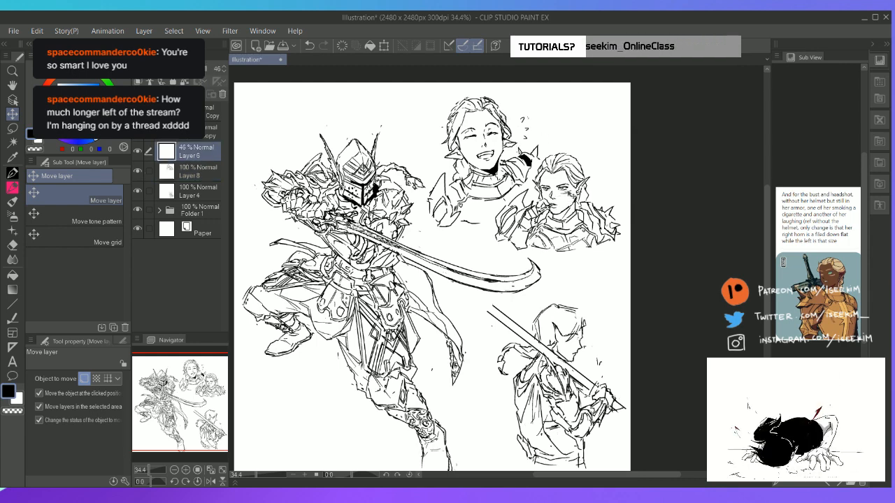
On a new layer above Layer 1 Copy, shape a black smoke trail rising from the smoking bust's cigarette with Lasso fill
left_click(214, 132)
key("ctrl+shift+n")
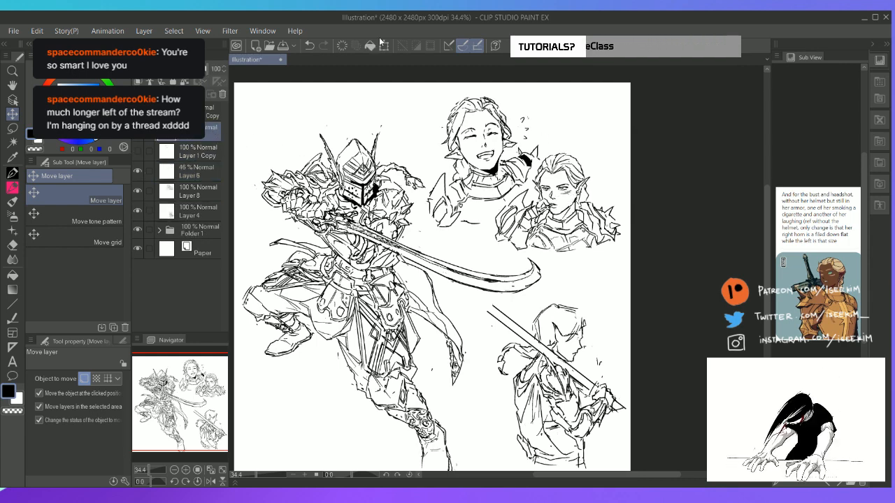
key("u")
left_click(95, 268)
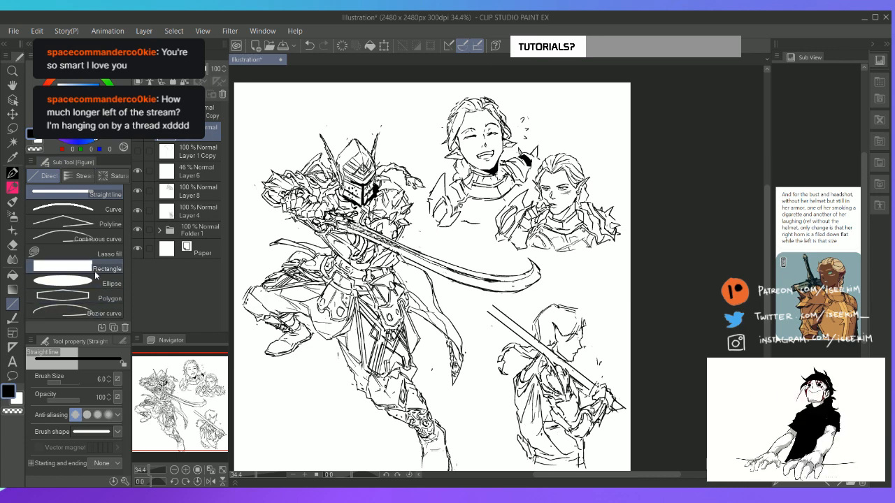
left_click(112, 253)
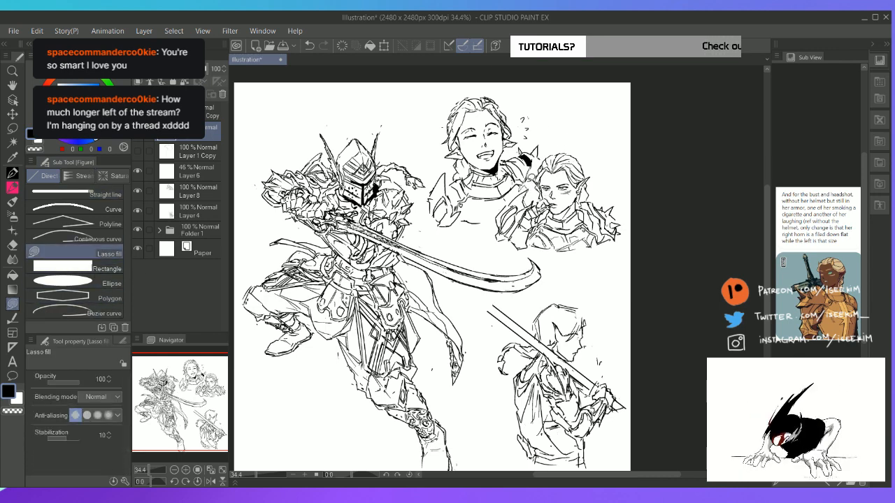
left_click_drag(528, 179, 528, 205)
key("ctrl+z")
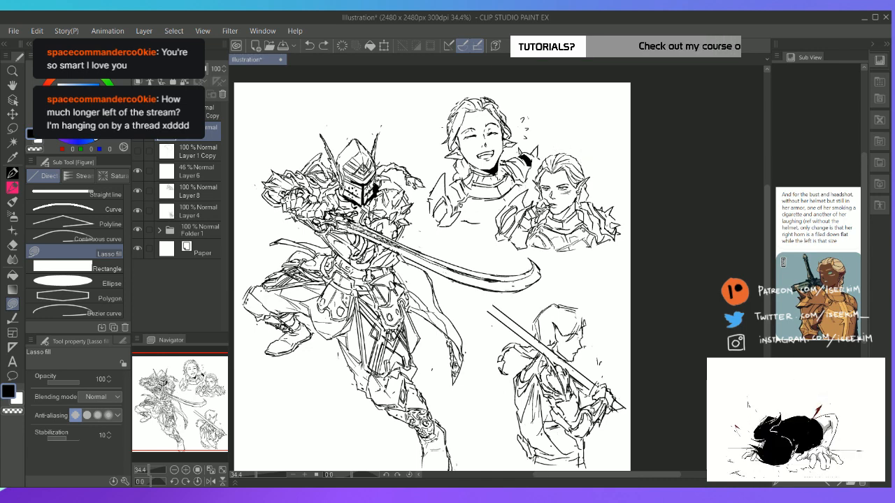
mouse_move(530, 150)
left_mouse_down()
mouse_move(565, 117)
mouse_move(599, 106)
mouse_move(526, 166)
mouse_move(508, 202)
mouse_move(518, 211)
mouse_move(542, 208)
mouse_move(533, 209)
left_mouse_up()
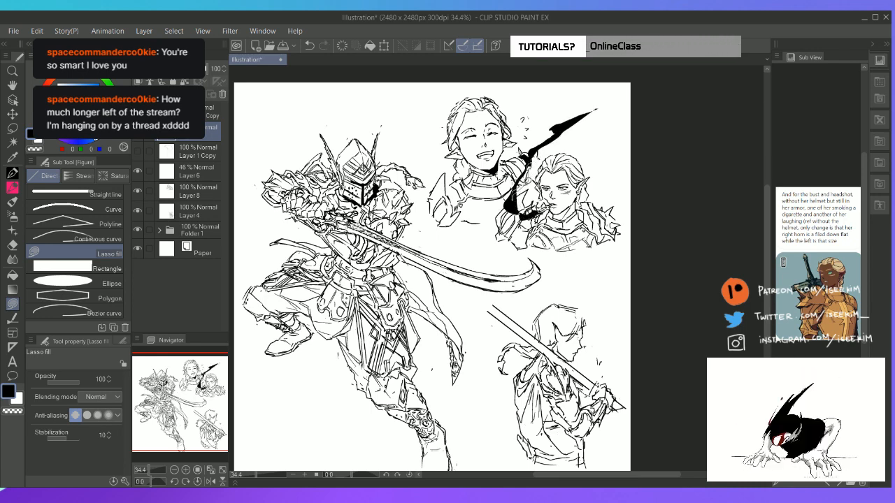
mouse_move(561, 126)
left_mouse_down()
mouse_move(570, 138)
mouse_move(584, 117)
mouse_move(559, 130)
mouse_move(586, 104)
mouse_move(606, 103)
mouse_move(582, 126)
mouse_move(577, 109)
mouse_move(601, 149)
left_mouse_up()
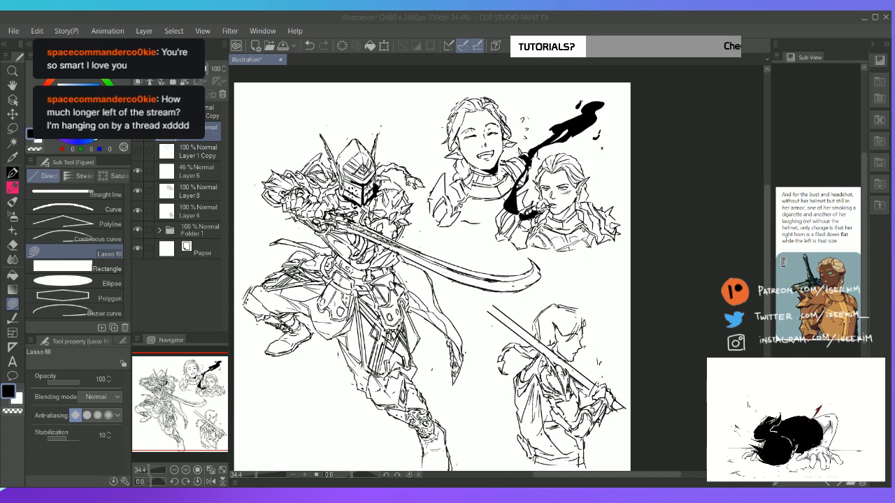
left_click(483, 23)
key("ctrl+0")
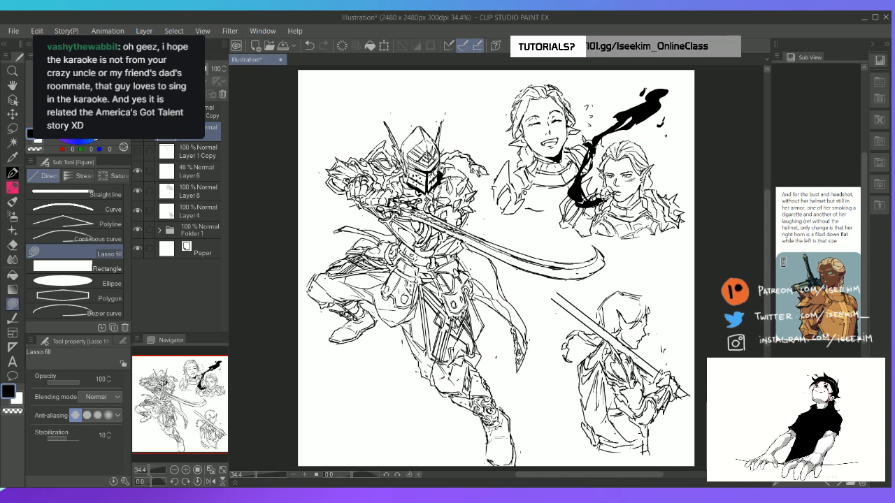
Set the smoke layer's opacity to 34% and add extra wisps and small detached puffs to the smoke with Lasso fill
left_click_drag(203, 69, 187, 69)
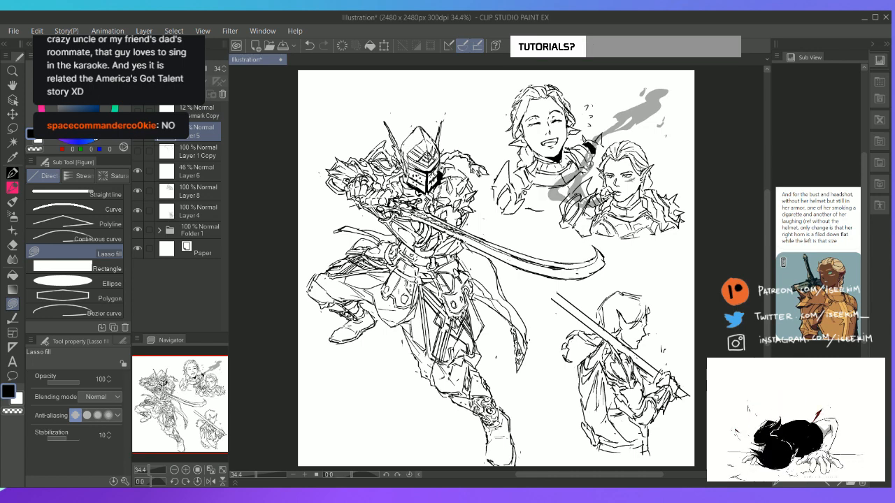
mouse_move(577, 195)
left_mouse_down()
mouse_move(564, 179)
mouse_move(593, 150)
left_mouse_up()
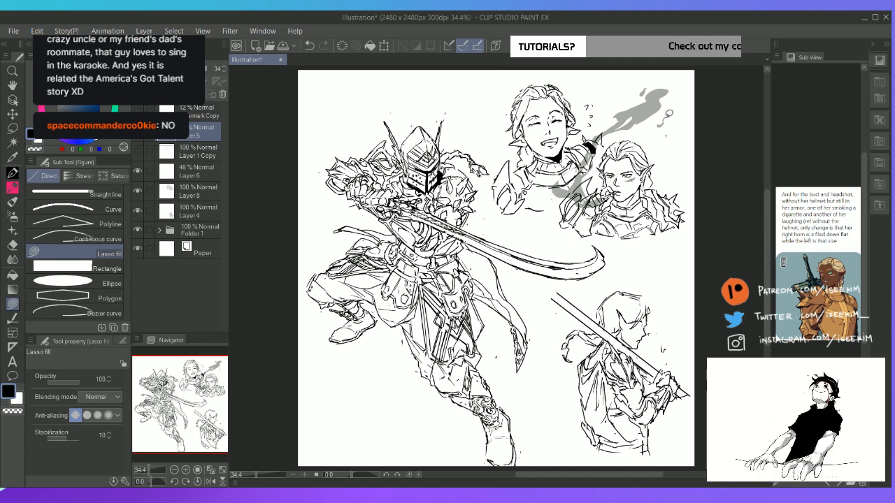
mouse_move(655, 106)
left_mouse_down()
mouse_move(668, 119)
mouse_move(624, 128)
mouse_move(653, 127)
left_mouse_up()
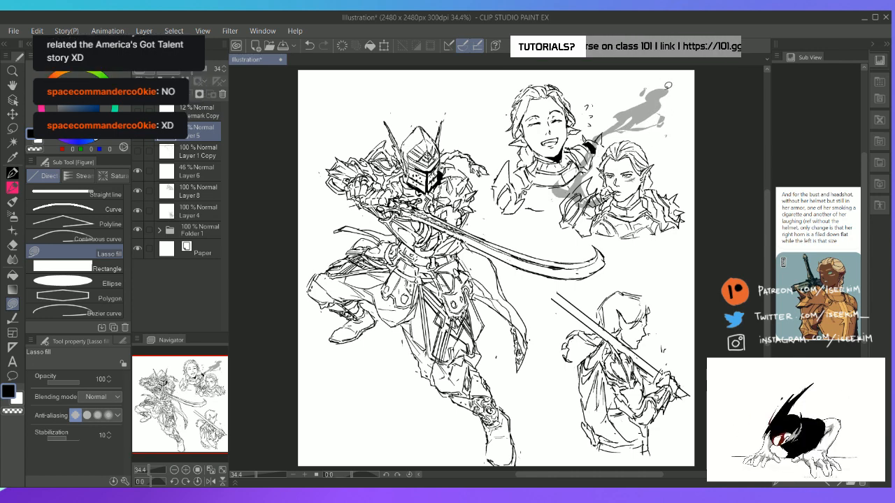
mouse_move(623, 112)
left_mouse_down()
mouse_move(677, 80)
mouse_move(678, 109)
left_mouse_up()
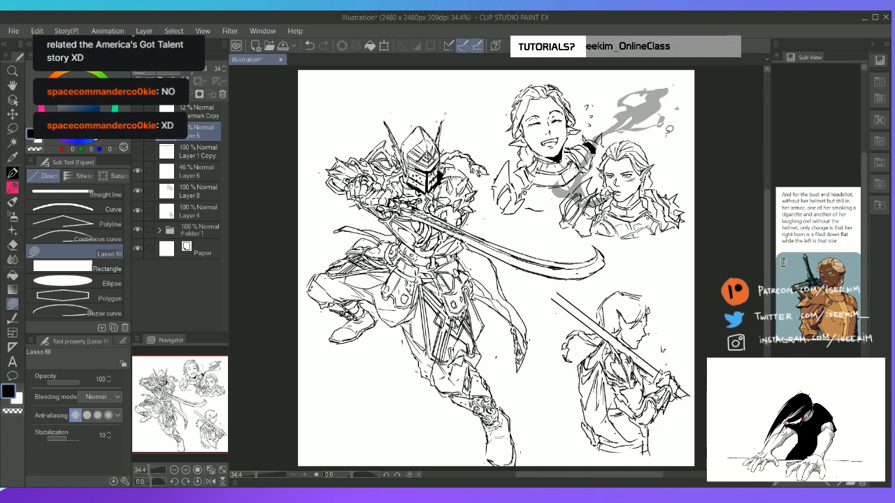
left_click_drag(669, 145, 670, 149)
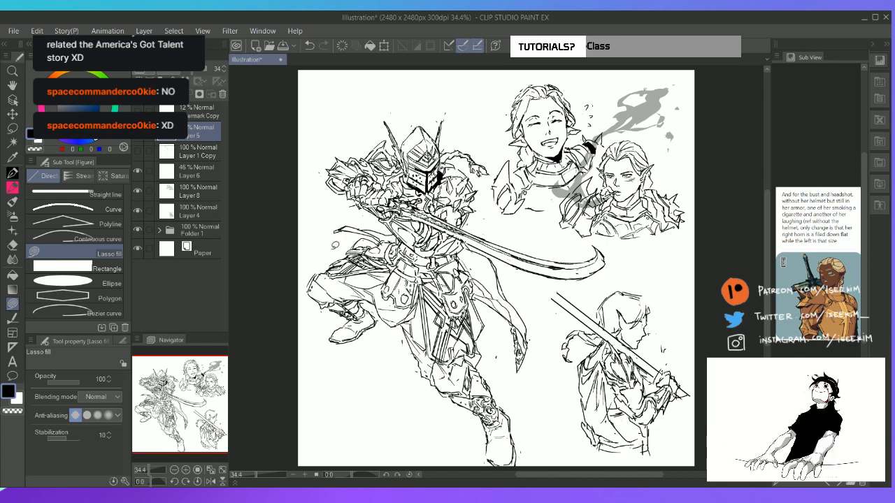
Erase the laughing bust's shoulder and chest armor below the collar on Layer 3
left_click(198, 191)
key("e")
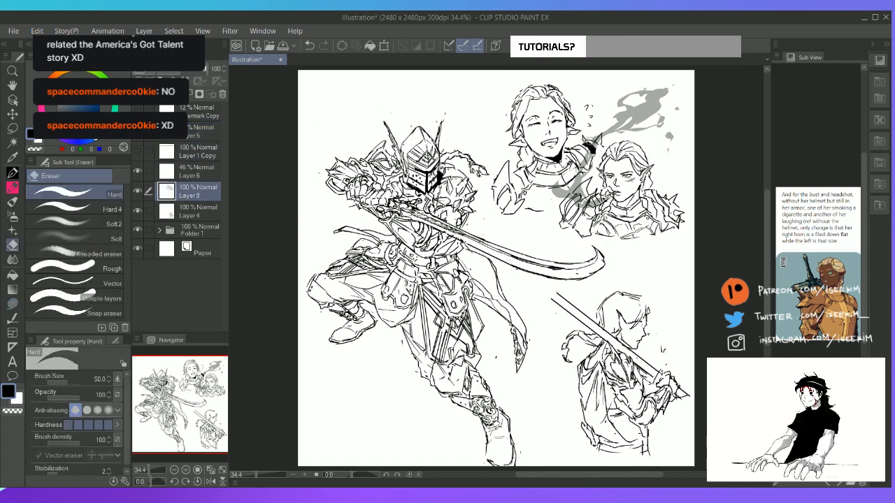
mouse_move(587, 146)
left_mouse_down()
mouse_move(598, 141)
mouse_move(568, 184)
mouse_move(546, 183)
mouse_move(542, 204)
mouse_move(508, 175)
mouse_move(501, 199)
mouse_move(526, 209)
mouse_move(519, 191)
left_mouse_up()
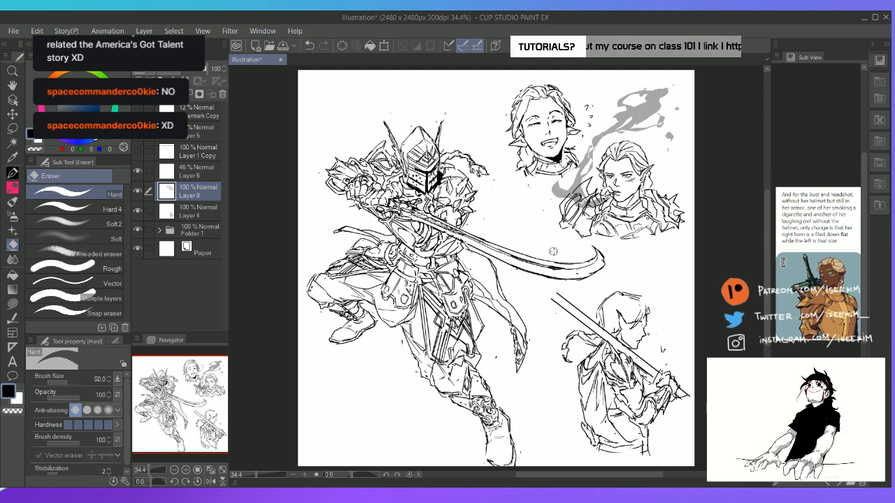
Lasso the laughing head with its laugh marks, scale it to 110% and move it down toward the knight
key("m")
mouse_move(566, 179)
left_mouse_down()
mouse_move(598, 140)
mouse_move(607, 93)
mouse_move(504, 167)
mouse_move(566, 180)
left_mouse_up()
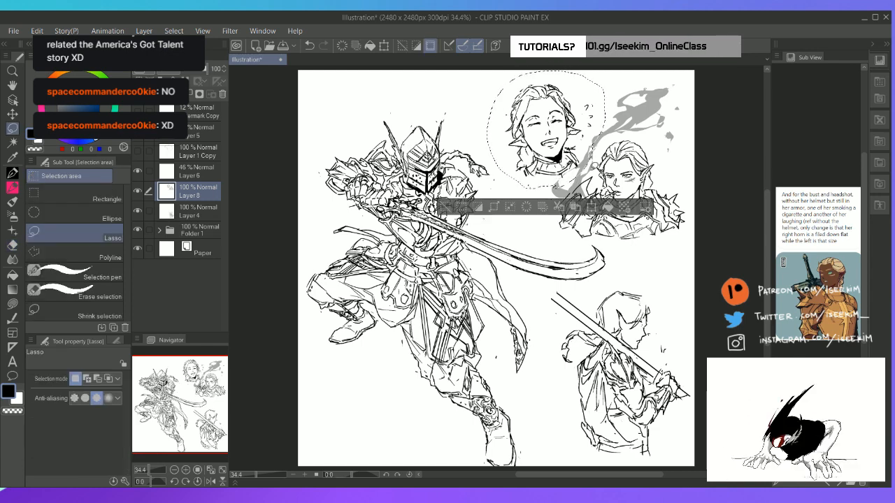
key("ctrl+t")
left_click_drag(487, 191, 475, 201)
left_click_drag(556, 174, 551, 182)
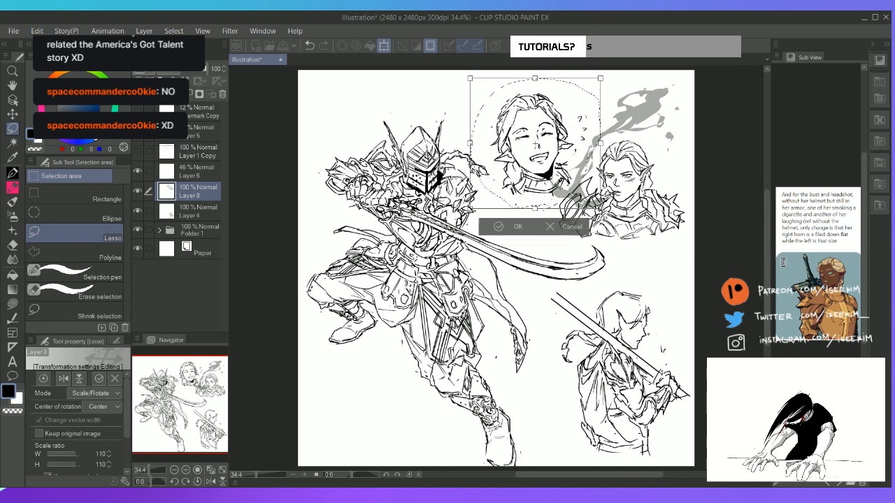
left_click(514, 226)
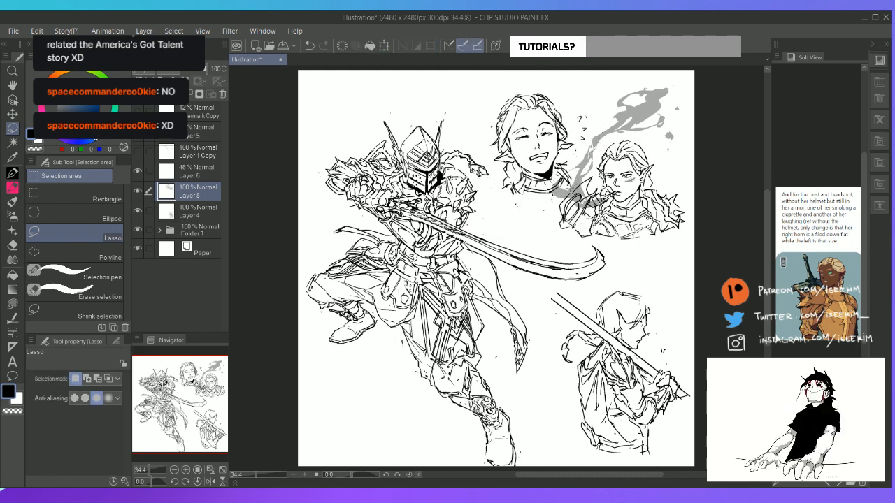
key("p")
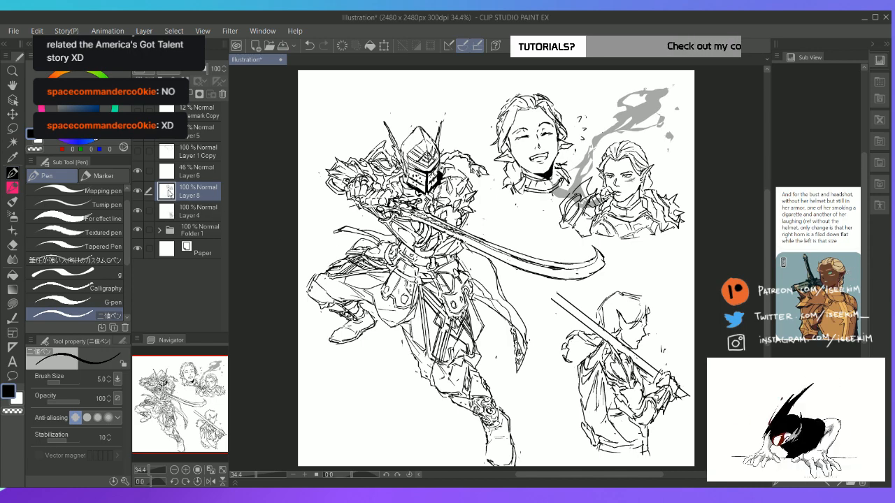
Draw the short, filed-down right horn at the laughing head's hairline on Layer 3, erasing the hair lines it overlaps
scroll(562, 107, "up", 4)
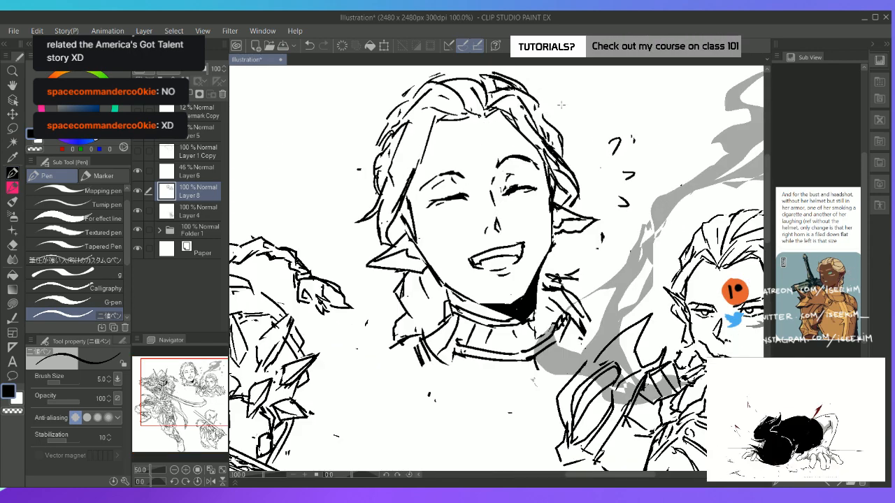
key("e")
key("p")
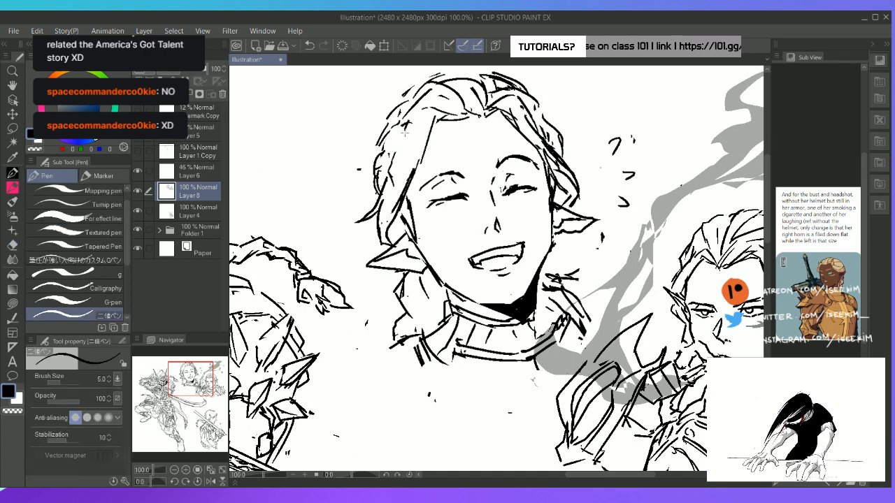
mouse_move(405, 132)
left_mouse_down()
mouse_move(380, 119)
mouse_move(386, 157)
left_mouse_up()
key("e")
key("p")
key("e")
key("p")
left_click_drag(379, 125, 395, 160)
key("e")
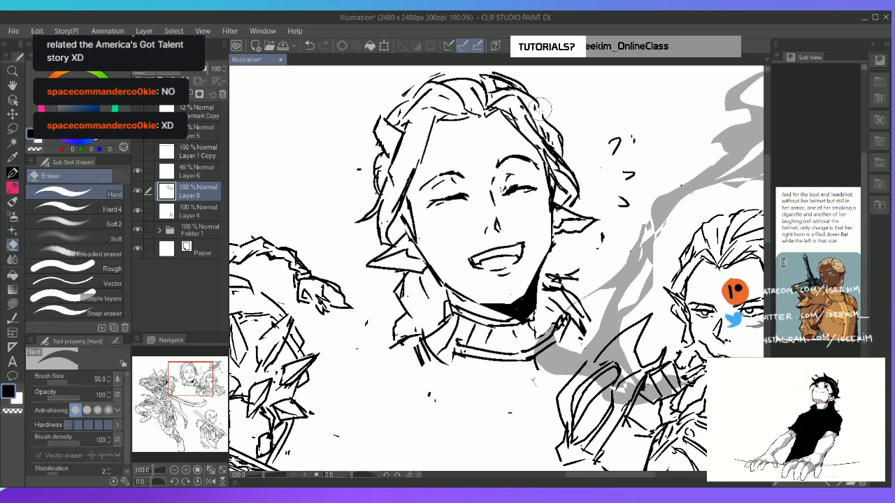
Erase the hair lines on the laughing head's other side and draw the full-length, upward-curving left horn there
mouse_move(525, 99)
left_mouse_down()
mouse_move(547, 124)
mouse_move(553, 93)
mouse_move(554, 109)
mouse_move(534, 93)
mouse_move(550, 111)
mouse_move(541, 133)
left_mouse_up()
key("p")
key("e")
key("p")
key("e")
left_click_drag(532, 76, 548, 84)
key("p")
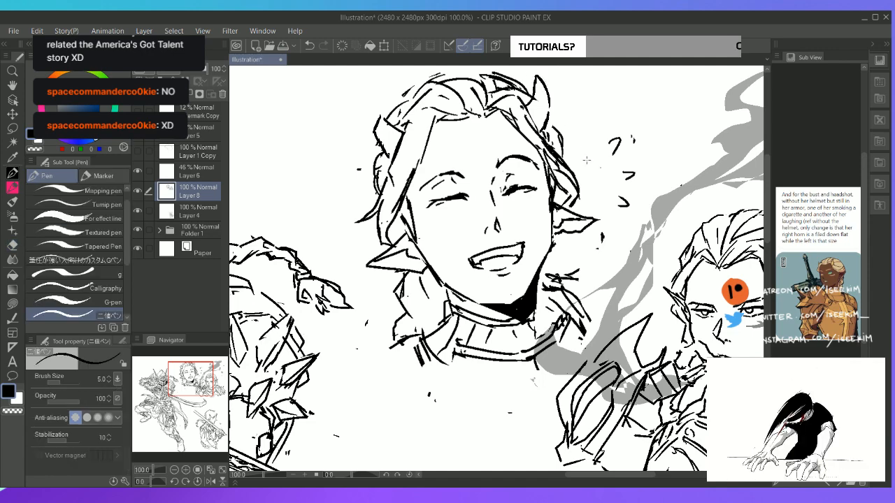
Clear part of the smoking bust's hair outline above her right temple and draw the short filed-down horn there
key("ctrl+0")
scroll(657, 173, "up", 3)
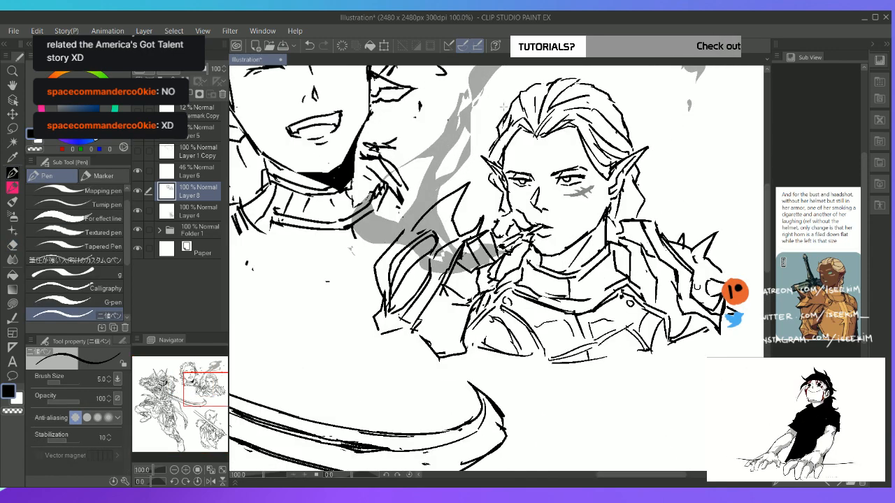
key("e")
left_click_drag(502, 120, 493, 137)
key("p")
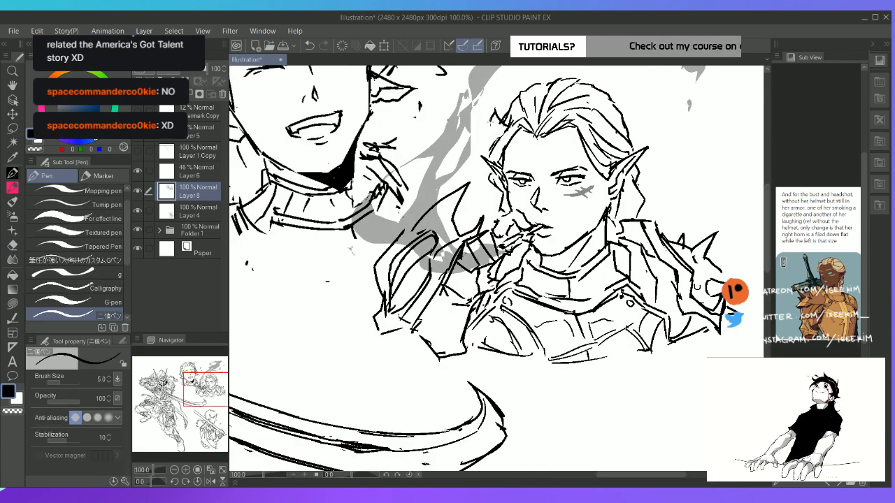
Erase the hair lines above the smoking bust's left temple and draw her left horn in the gap
key("e")
left_click_drag(581, 116, 603, 143)
key("p")
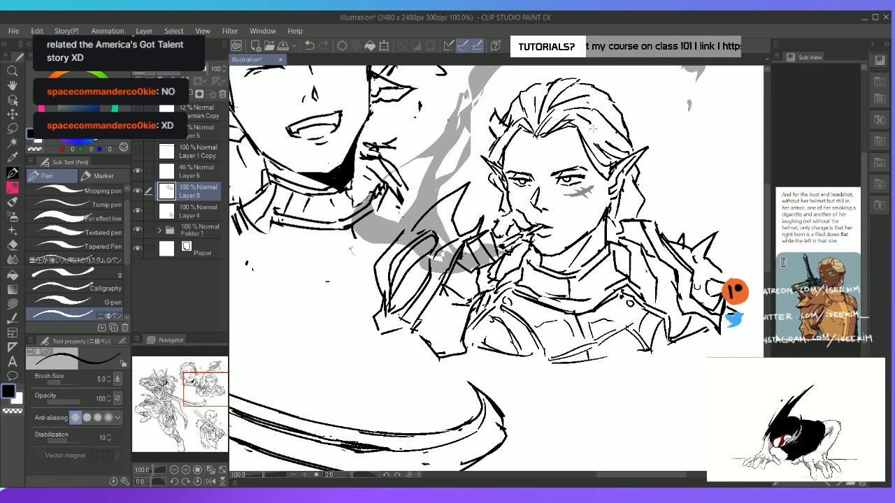
mouse_move(607, 110)
left_mouse_down()
mouse_move(602, 139)
mouse_move(605, 125)
left_mouse_up()
key("e")
key("ctrl+0")
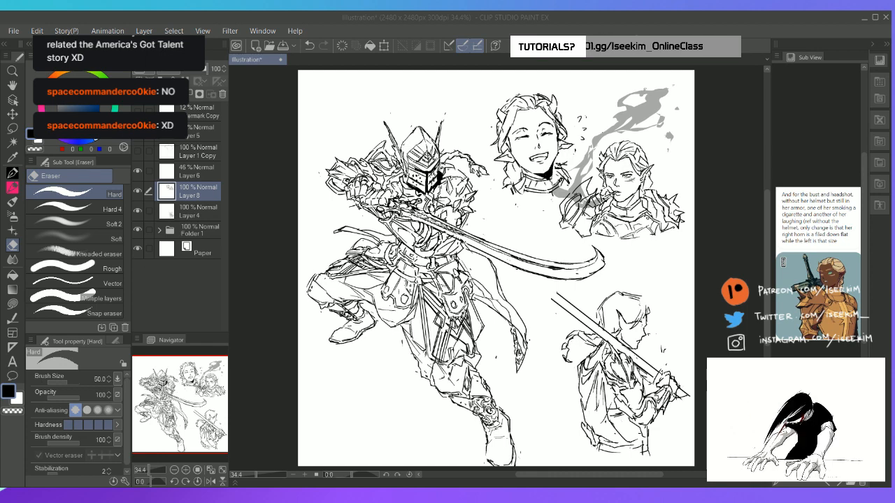
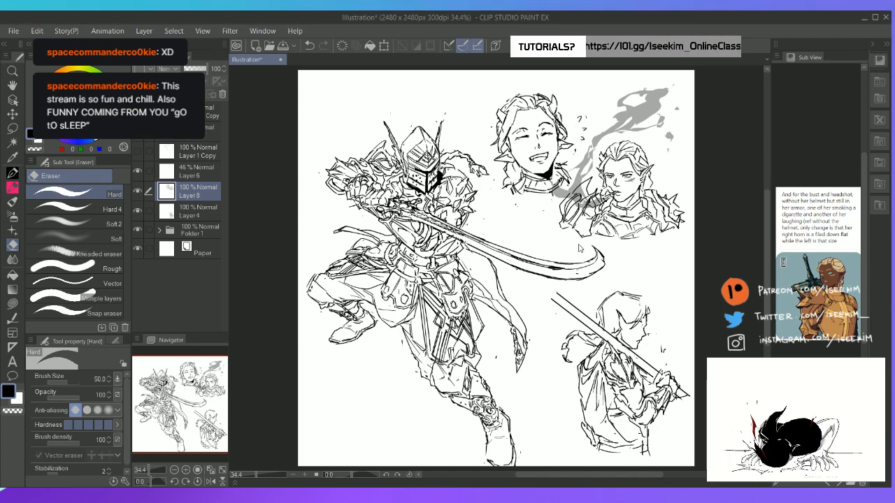
Select Layer 4 and erase the pointed sword end extending past the sword-bearing figure's hands
scroll(579, 249, "up", 2)
scroll(579, 248, "up", 1)
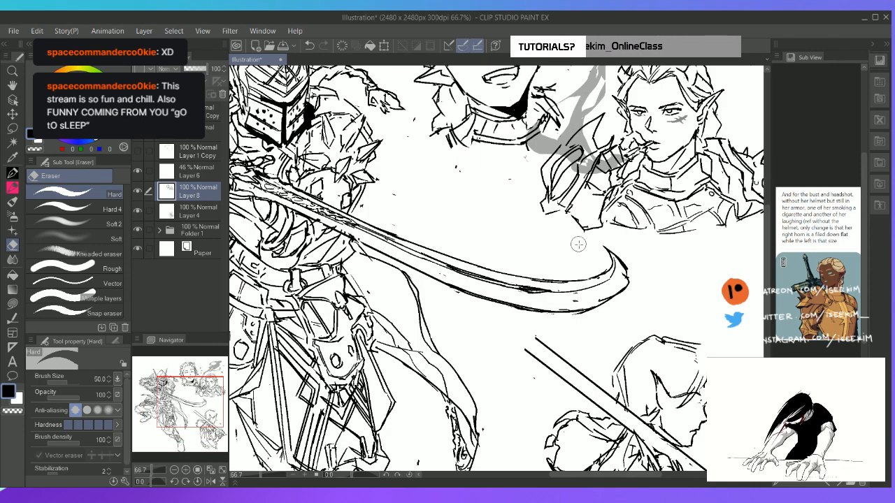
key("space")
left_click_drag(523, 273, 351, 133)
left_click_drag(389, 257, 378, 195)
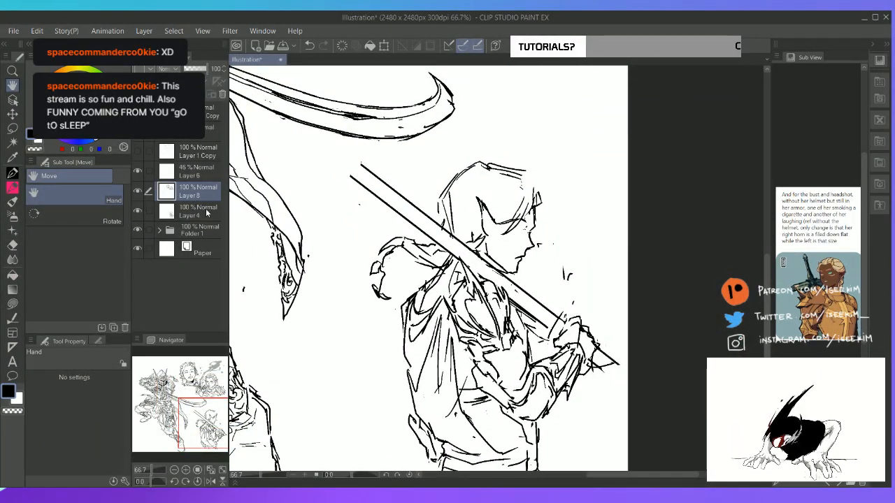
left_click(216, 227)
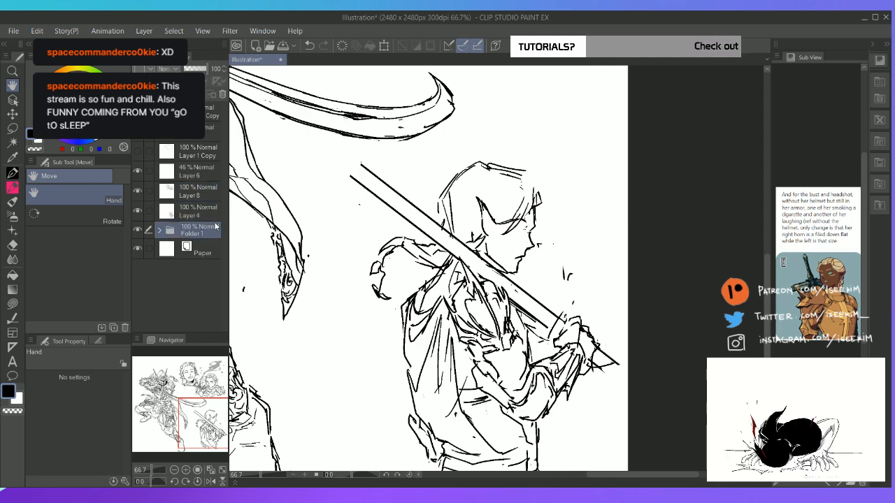
left_click(213, 212)
left_click_drag(329, 310, 248, 220)
key("e")
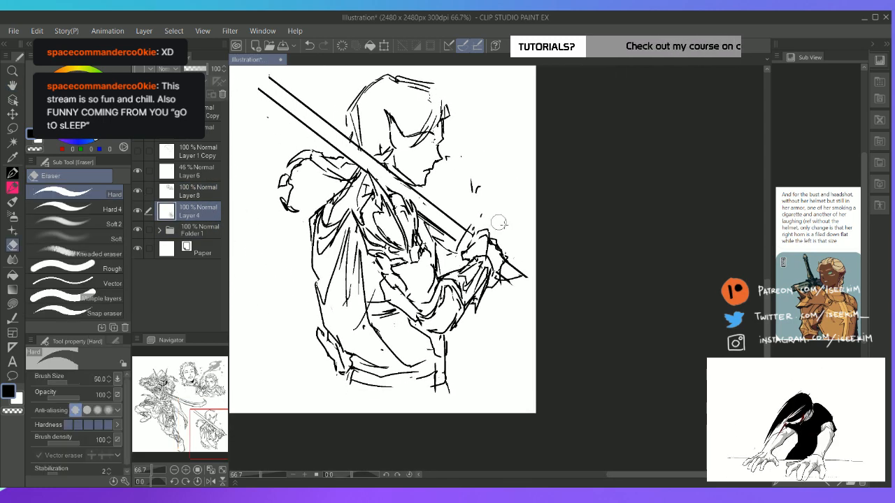
mouse_move(518, 250)
left_mouse_down()
mouse_move(526, 277)
mouse_move(514, 267)
mouse_move(505, 295)
mouse_move(503, 265)
mouse_move(505, 278)
left_mouse_up()
Draw the sword's grip emerging from the hands with a first rounded pommel at its end
key("p")
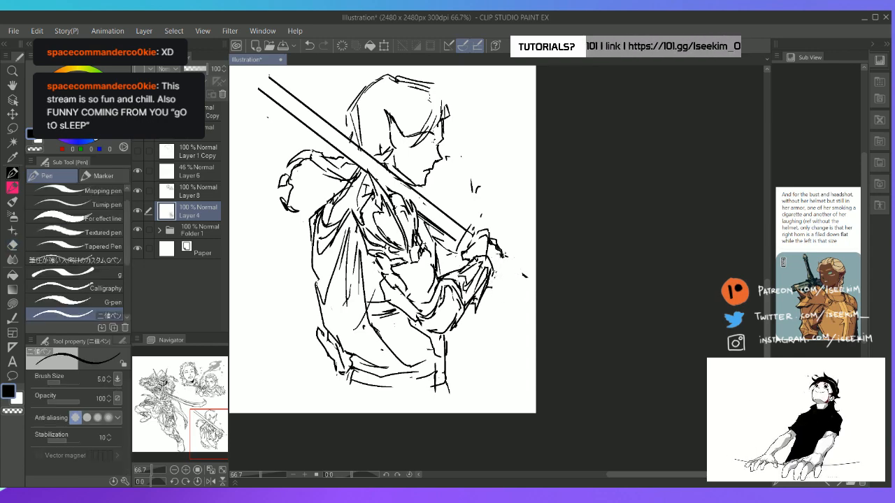
mouse_move(495, 243)
left_mouse_down()
mouse_move(502, 267)
mouse_move(486, 299)
left_mouse_up()
key("ctrl+z")
key("e")
mouse_move(524, 274)
left_mouse_down()
mouse_move(524, 282)
mouse_move(506, 280)
mouse_move(514, 270)
mouse_move(511, 288)
mouse_move(519, 279)
mouse_move(526, 287)
left_mouse_up()
key("p")
mouse_move(526, 287)
left_mouse_down()
mouse_move(512, 287)
mouse_move(523, 283)
left_mouse_up()
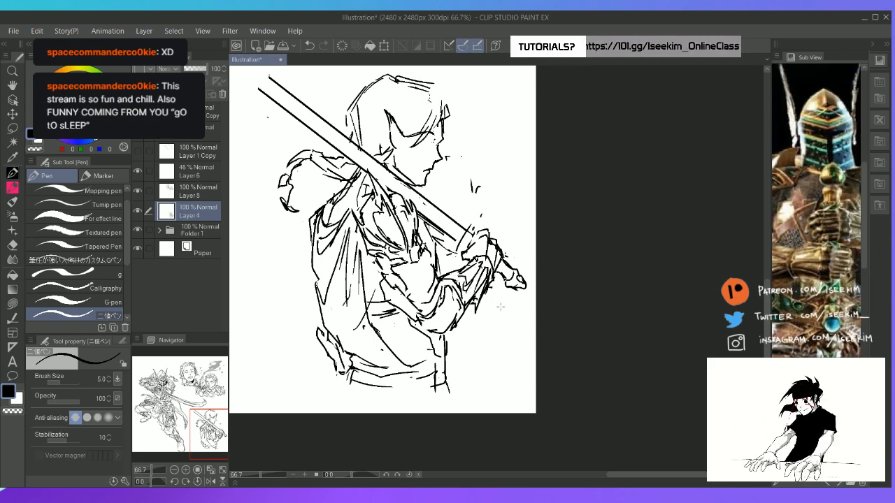
Erase the end of the pommel and redraw it as a longer, rounded knob with a collar
key("e")
left_click_drag(526, 279, 522, 291)
key("p")
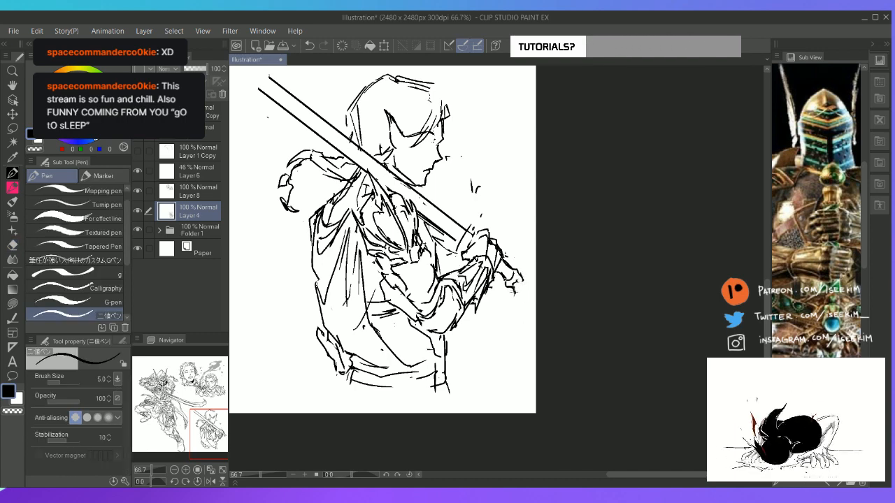
key("e")
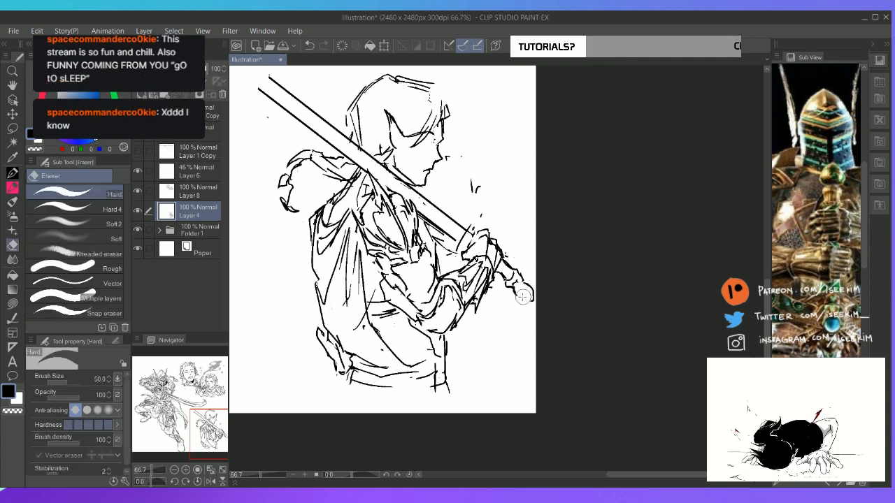
key("p")
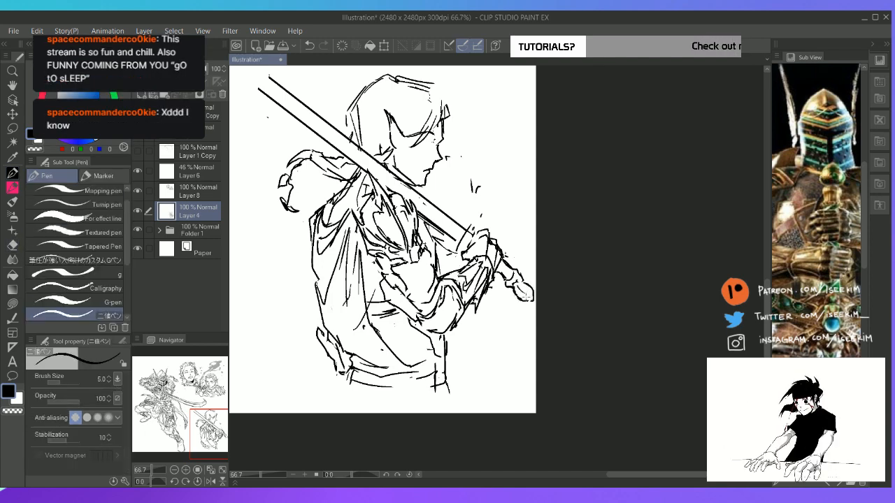
key("e")
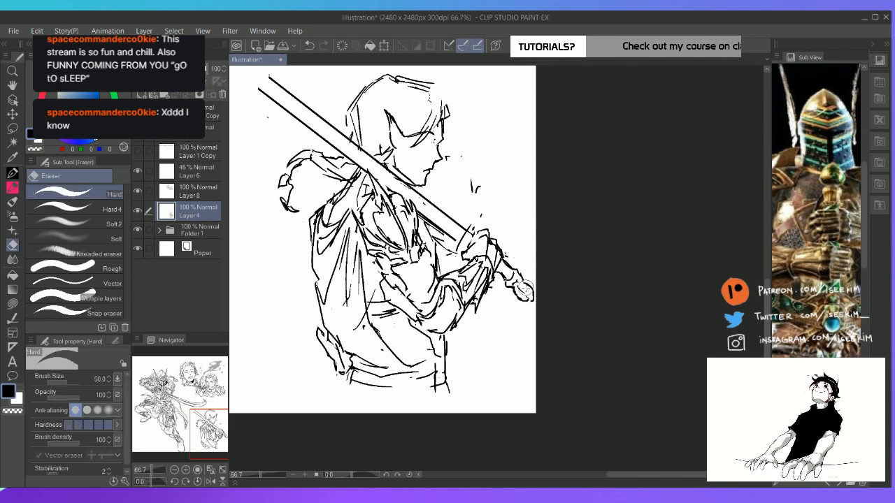
key("p")
key("e")
key("p")
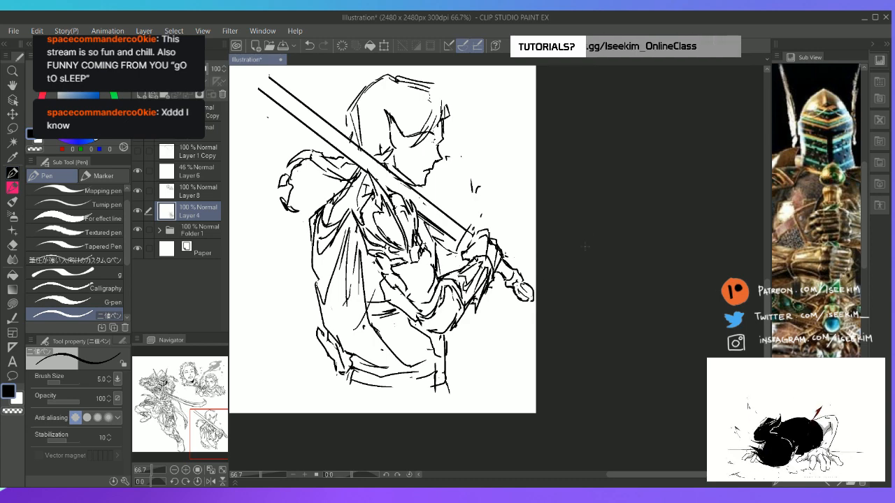
Lasso the pommel and adjust its placement slightly with a transform, then clear the selection
key("m")
mouse_move(523, 263)
left_mouse_down()
mouse_move(502, 286)
mouse_move(535, 280)
mouse_move(521, 265)
mouse_move(525, 290)
left_mouse_up()
key("k")
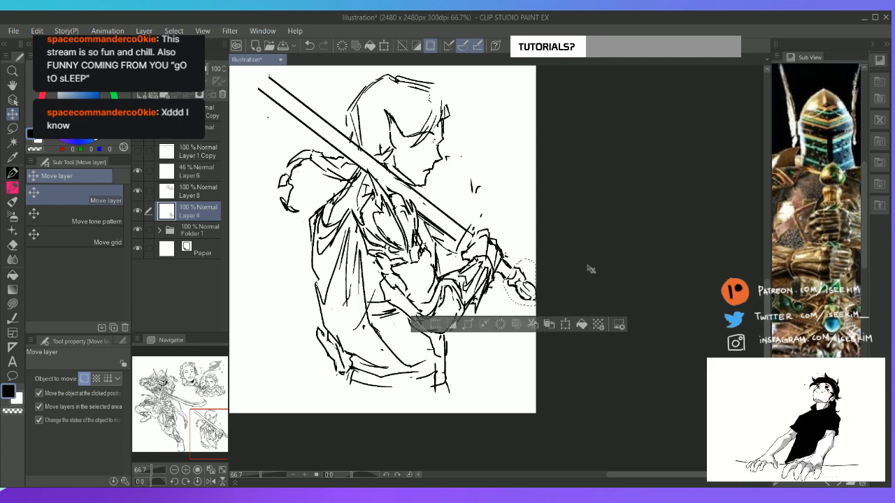
key("ctrl+t")
left_click_drag(589, 261, 585, 256)
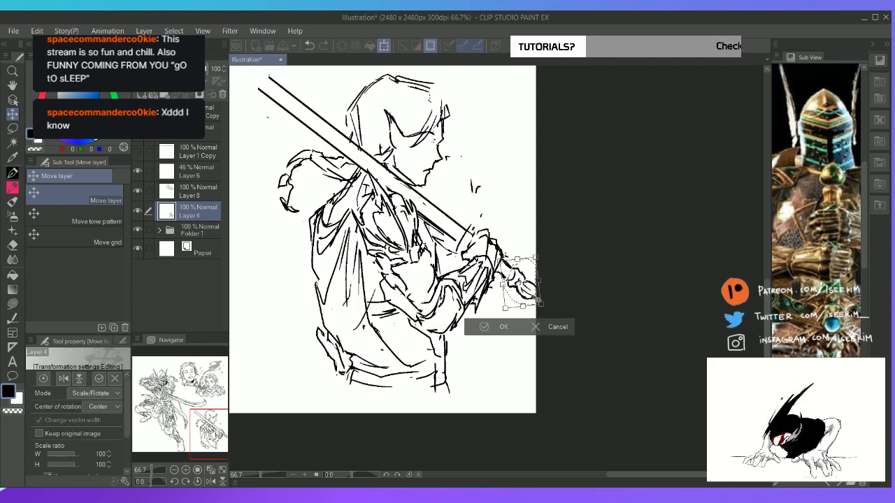
left_click_drag(533, 301, 535, 302)
left_click(493, 326)
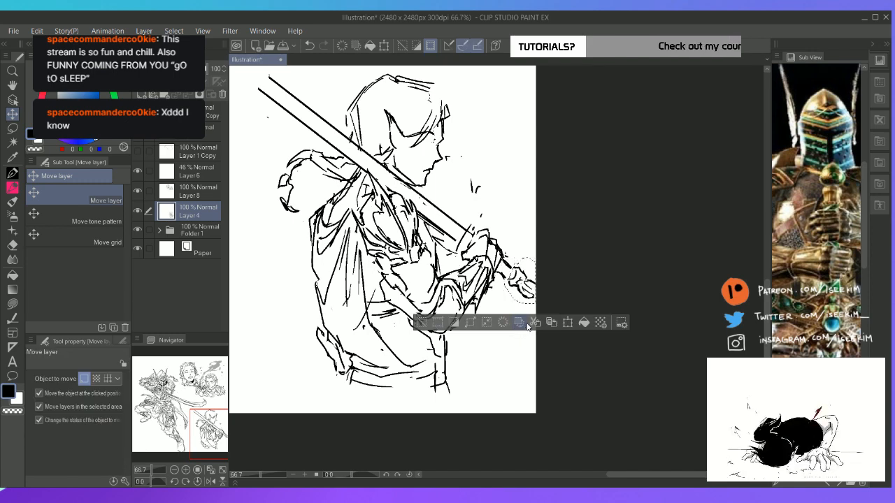
key("ctrl+d")
Erase the grip lines between the hand and the pommel and redraw them to connect both
key("e")
key("p")
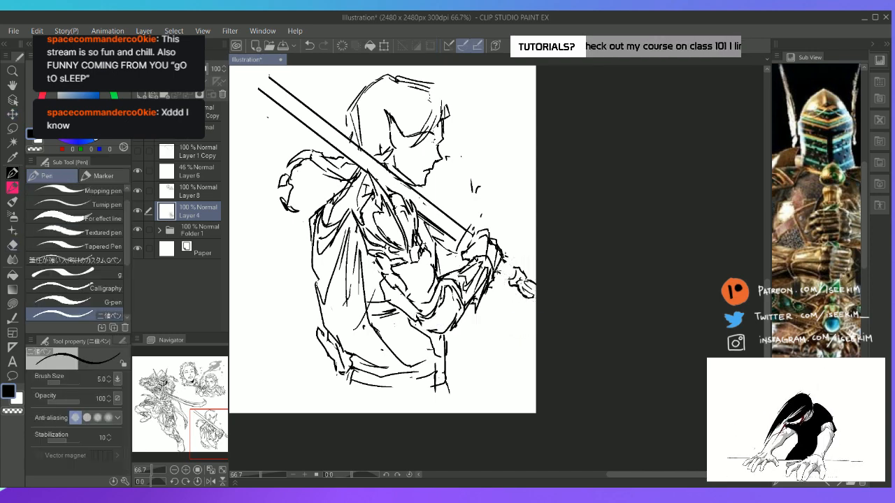
left_click_drag(502, 257, 519, 268)
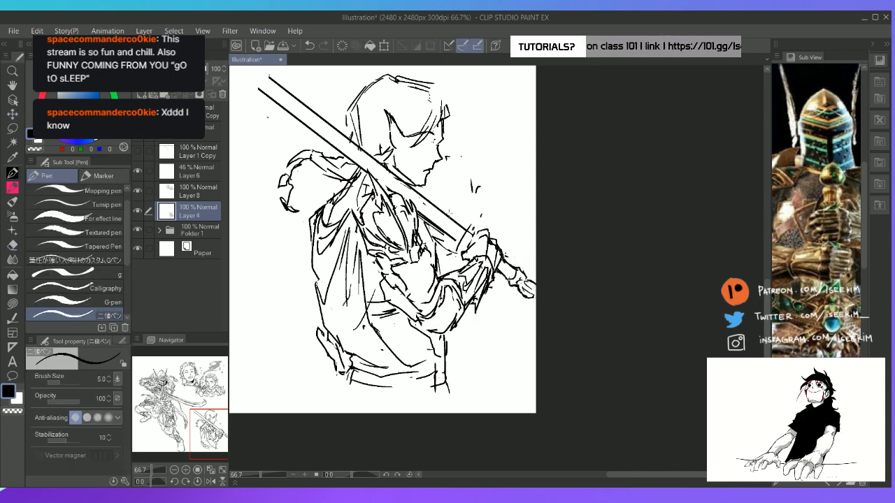
Erase the blade's end just above the hands and draw the guard's round central gem there
key("e")
left_click_drag(458, 215, 468, 227)
key("p")
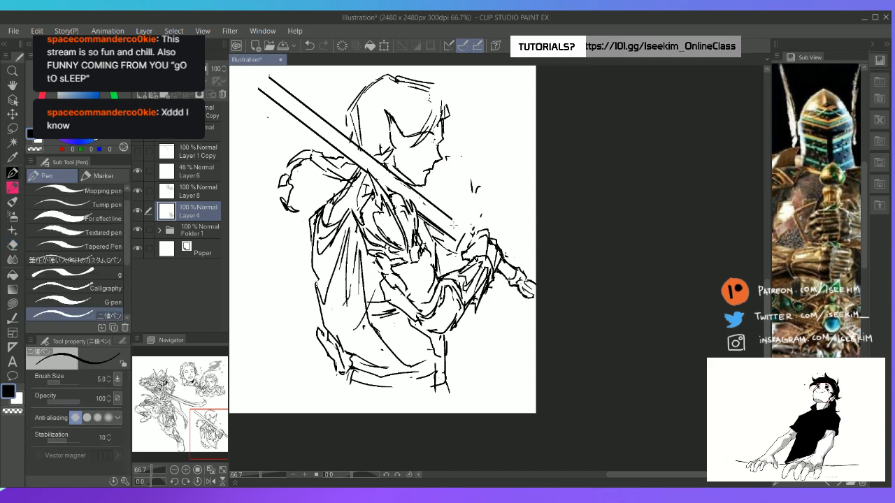
key("e")
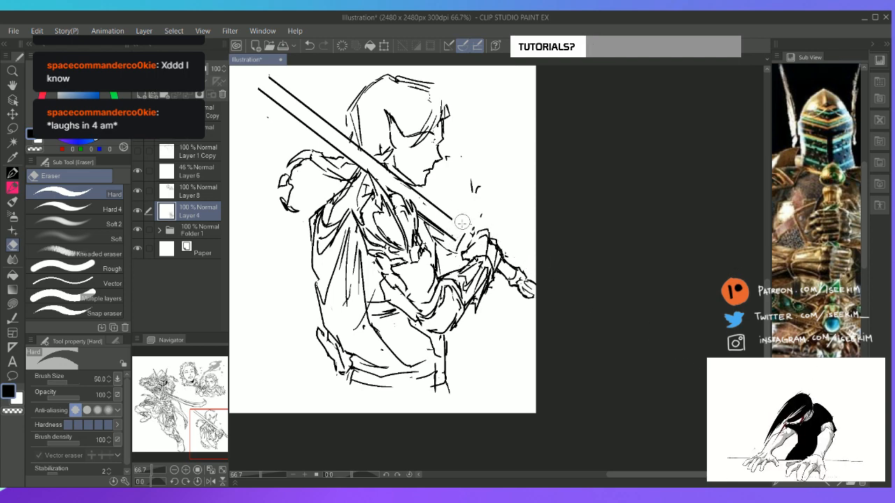
key("p")
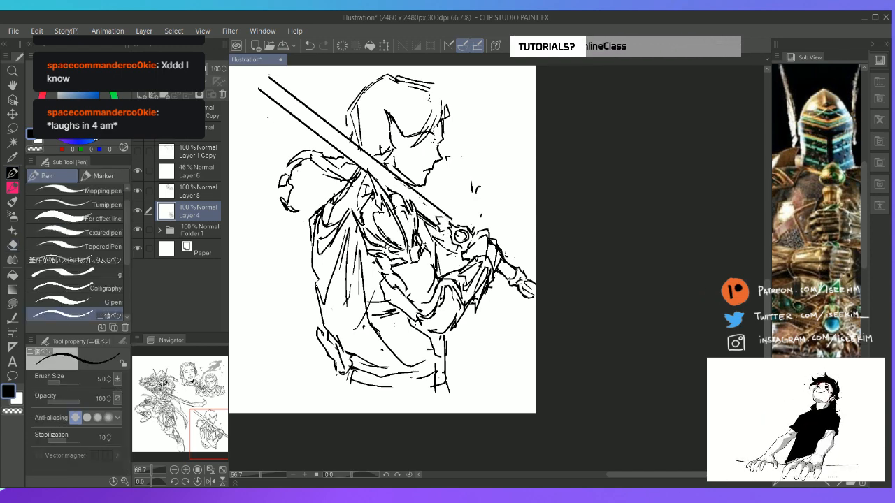
Draw small round ornaments and the surrounding contour around the gem of the sword guard
left_click_drag(437, 229, 461, 213)
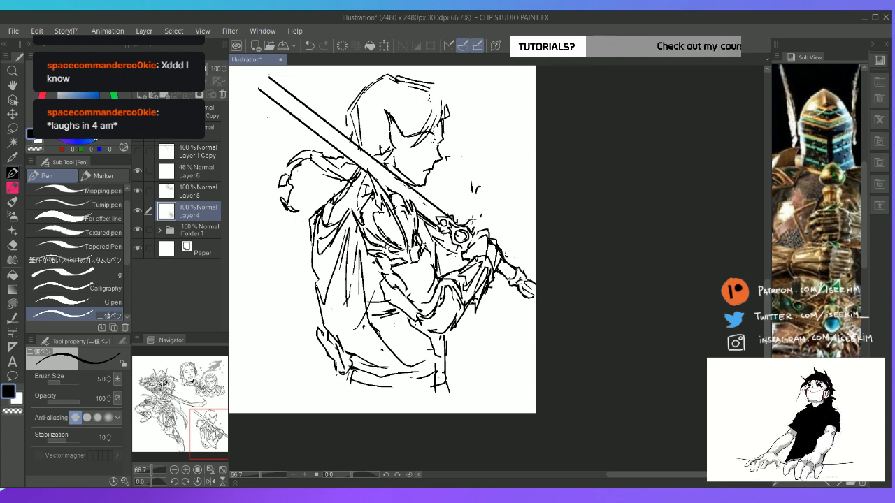
mouse_move(468, 220)
left_mouse_down()
mouse_move(474, 228)
mouse_move(455, 256)
left_mouse_up()
mouse_move(449, 251)
left_mouse_down()
mouse_move(466, 249)
mouse_move(454, 255)
mouse_move(467, 245)
mouse_move(451, 241)
left_mouse_up()
key("e")
key("p")
key("e")
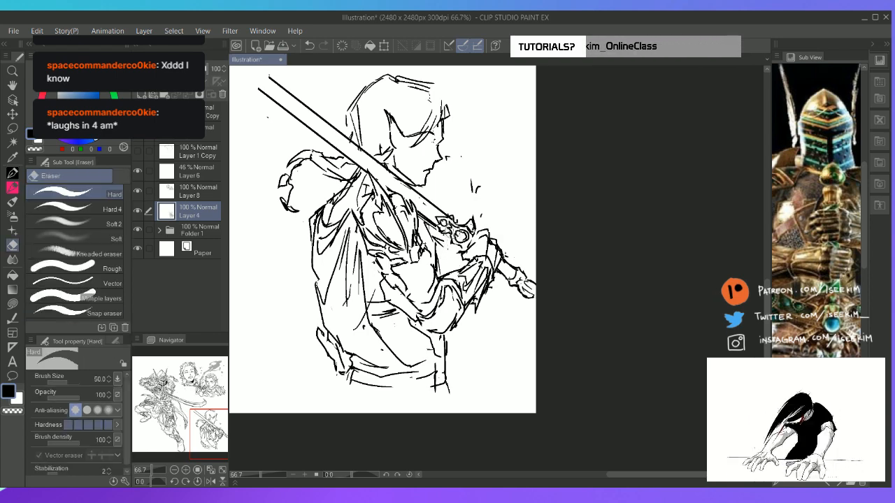
key("p")
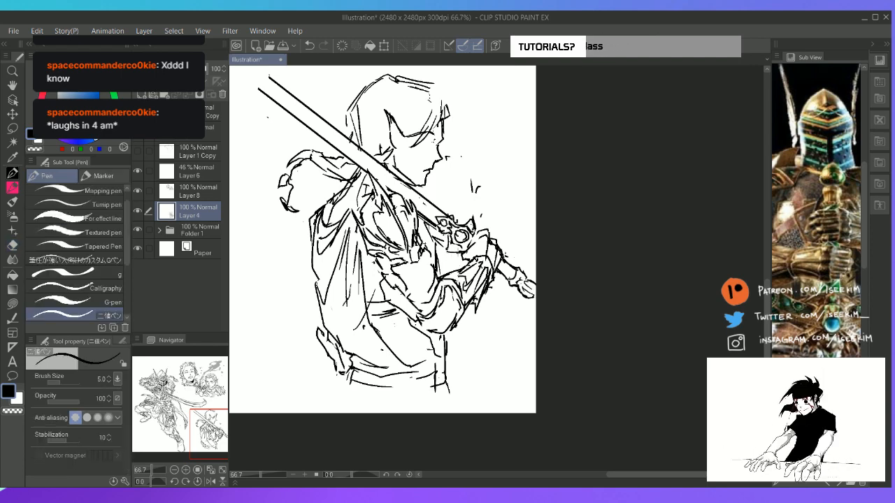
mouse_move(449, 249)
left_mouse_down()
mouse_move(461, 257)
mouse_move(466, 243)
left_mouse_up()
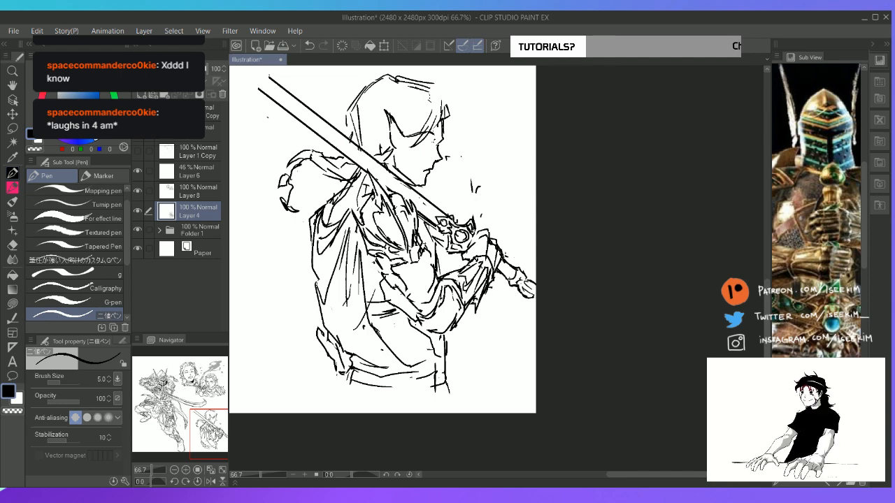
Draw the guard's outer arm extending away from the figure, ending in a round knob
mouse_move(451, 220)
left_mouse_down()
mouse_move(476, 190)
mouse_move(473, 235)
left_mouse_up()
mouse_move(484, 202)
left_mouse_down()
mouse_move(477, 228)
mouse_move(488, 178)
mouse_move(498, 184)
mouse_move(489, 201)
mouse_move(490, 182)
mouse_move(468, 221)
mouse_move(487, 207)
left_mouse_up()
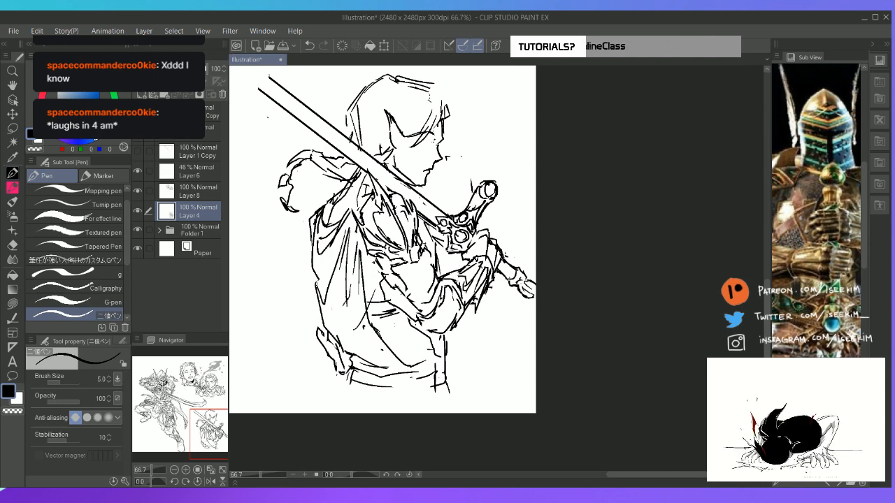
left_click_drag(445, 237, 430, 272)
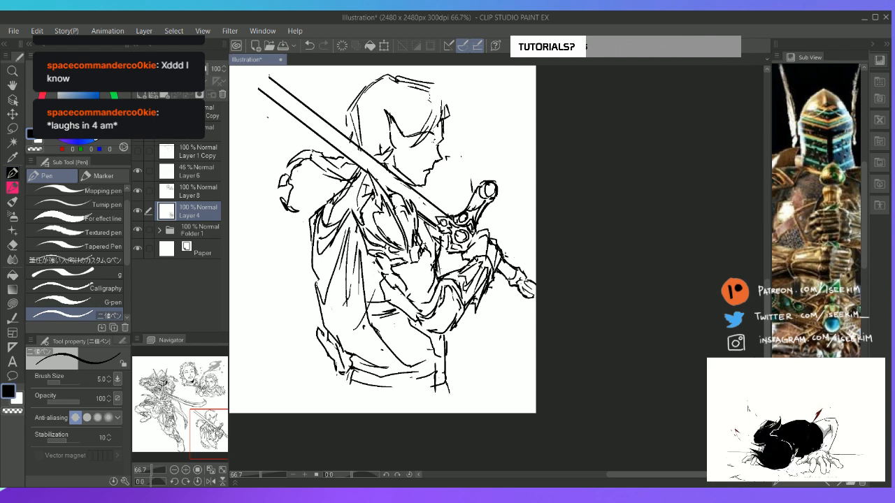
Using the reference sword's hilt as a guide, erase the guard's outer arm and redraw it on the rotated canvas
left_click_drag(831, 235, 828, 260)
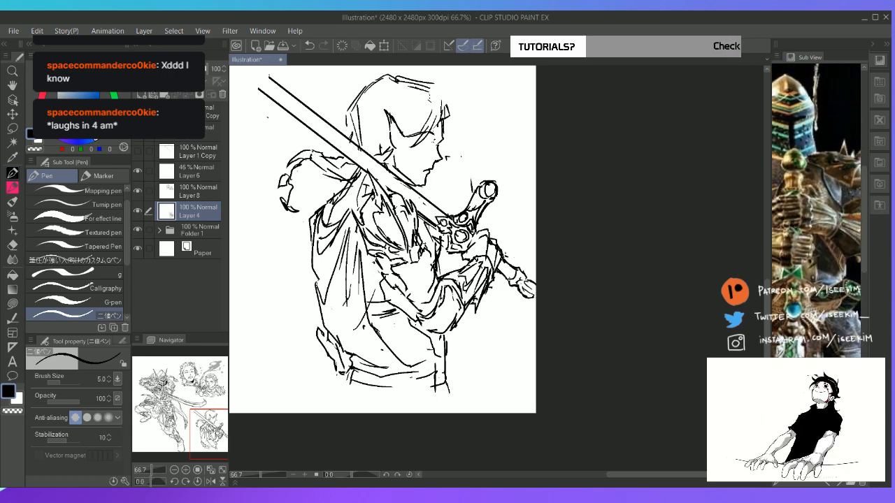
left_click_drag(789, 469, 807, 469)
left_click_drag(829, 203, 815, 238)
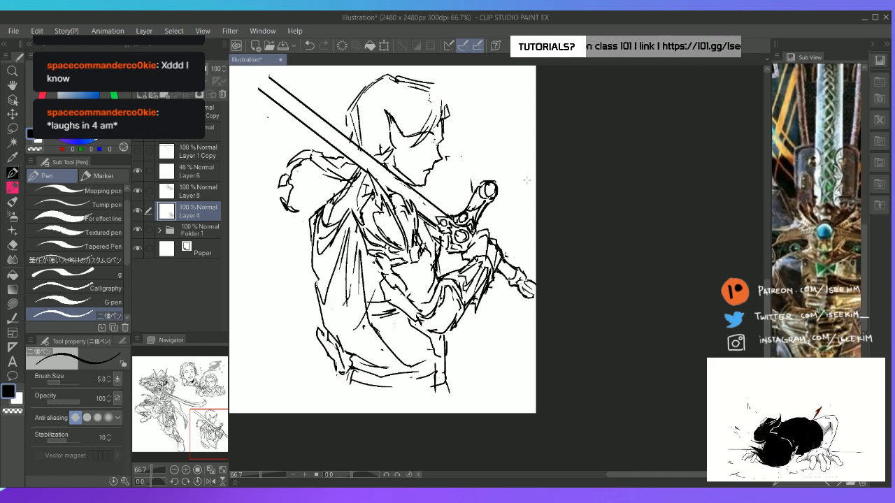
key("e")
mouse_move(491, 205)
left_mouse_down()
mouse_move(475, 206)
mouse_move(502, 198)
left_mouse_up()
key("r")
mouse_move(583, 164)
left_mouse_down()
mouse_move(665, 210)
mouse_move(668, 228)
left_mouse_up()
key("p")
mouse_move(492, 197)
left_mouse_down()
mouse_move(503, 208)
mouse_move(536, 208)
mouse_move(509, 214)
mouse_move(540, 210)
mouse_move(525, 228)
mouse_move(546, 223)
mouse_move(538, 230)
left_mouse_up()
key("ctrl+z")
key("ctrl+z")
left_click_drag(457, 229, 465, 223)
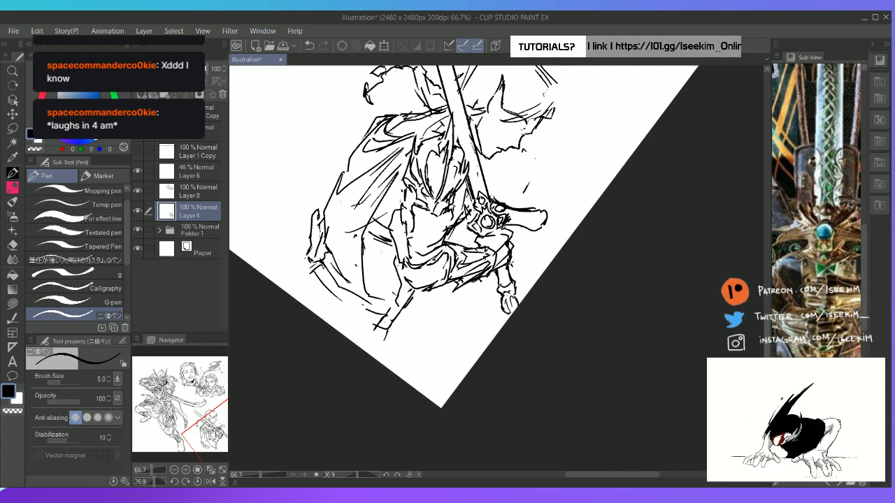
Erase lines on the guard's outer arm and redraw it with a round knob and inner ornament
key("e")
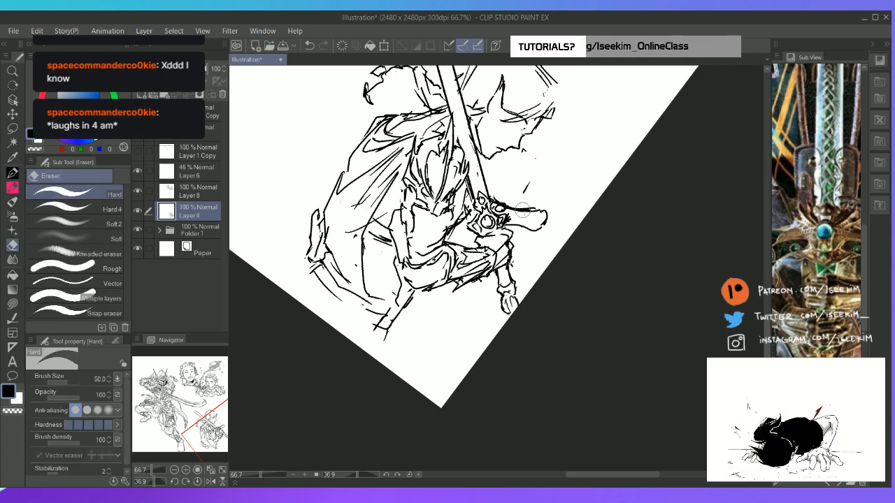
mouse_move(539, 220)
left_mouse_down()
mouse_move(543, 226)
mouse_move(531, 218)
mouse_move(539, 224)
left_mouse_up()
key("p")
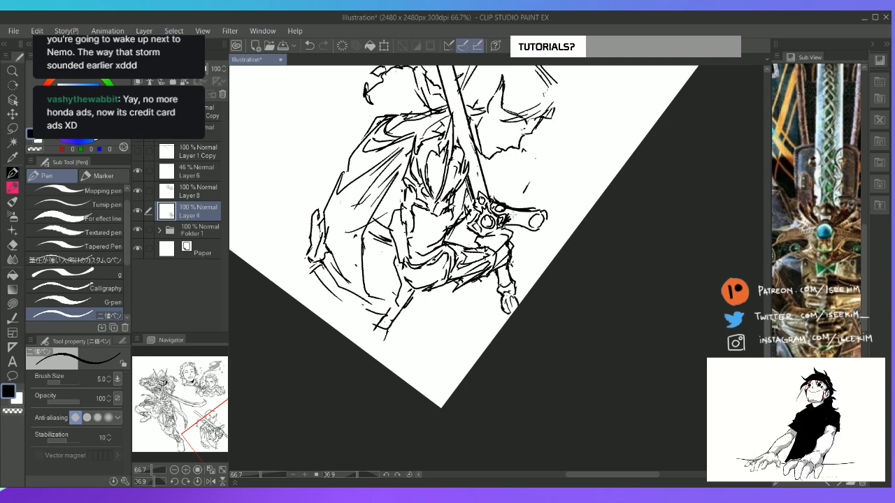
mouse_move(512, 218)
left_mouse_down()
mouse_move(504, 212)
mouse_move(516, 203)
left_mouse_up()
key("e")
key("p")
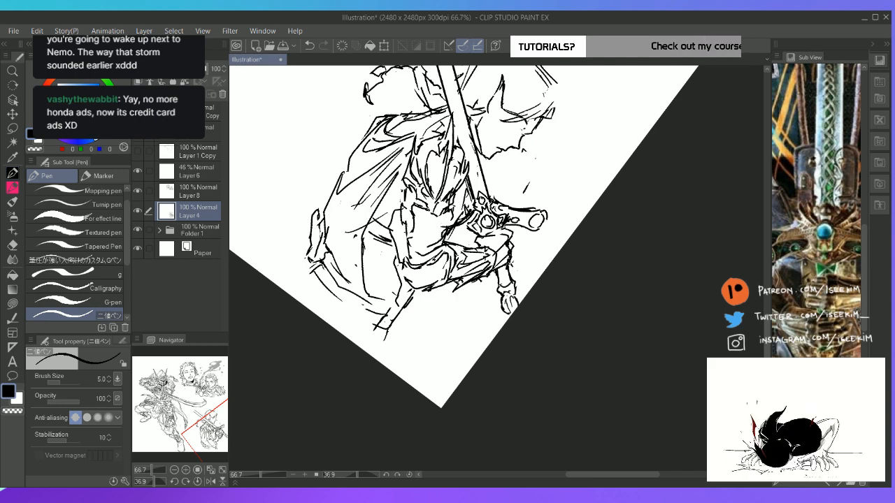
Draw the guard's inner arm on the side of the gem facing the figure's torso
mouse_move(443, 244)
left_mouse_down()
mouse_move(459, 230)
mouse_move(439, 239)
mouse_move(449, 224)
mouse_move(443, 242)
left_mouse_up()
key("e")
key("p")
mouse_move(449, 228)
left_mouse_down()
mouse_move(442, 244)
mouse_move(479, 237)
mouse_move(449, 242)
left_mouse_up()
mouse_move(461, 235)
left_mouse_down()
mouse_move(455, 242)
mouse_move(462, 232)
left_mouse_up()
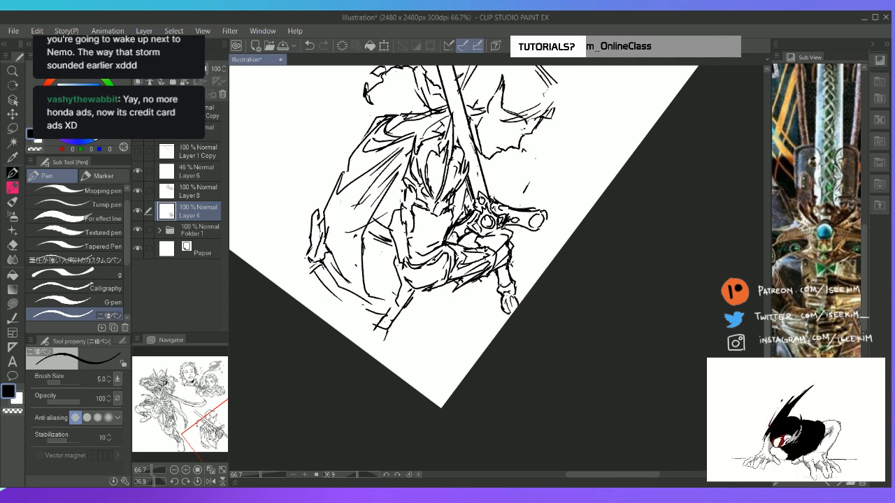
Add detail lines along the guard's outer arm and around its centre near the blade
left_click_drag(507, 210, 536, 224)
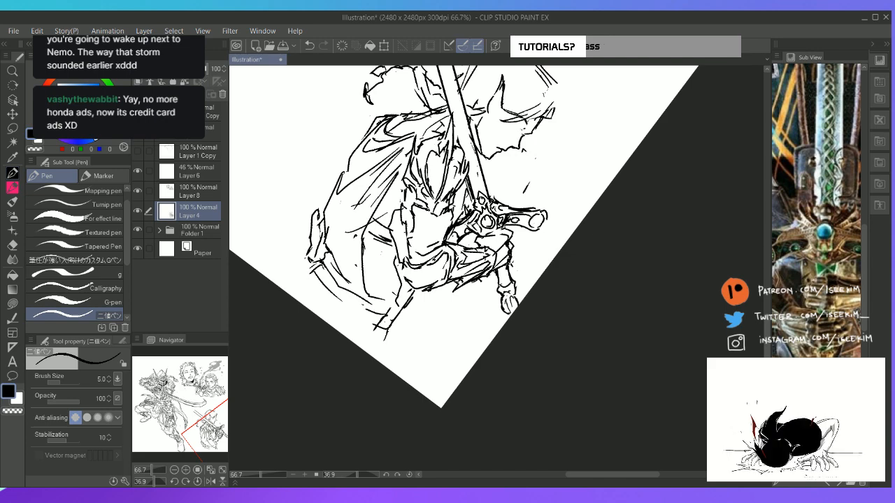
left_click_drag(471, 221, 463, 229)
mouse_move(469, 222)
left_mouse_down()
mouse_move(454, 231)
mouse_move(466, 214)
mouse_move(460, 204)
mouse_move(462, 215)
mouse_move(490, 202)
left_mouse_up()
Erase and redraw a small pointed spur on the blade side of the guard, beside its outer arm
key("e")
key("p")
mouse_move(504, 188)
left_mouse_down()
mouse_move(509, 194)
mouse_move(501, 199)
mouse_move(500, 187)
mouse_move(494, 197)
mouse_move(507, 188)
left_mouse_up()
key("e")
key("p")
key("ctrl+z")
key("e")
key("p")
left_click_drag(506, 188, 498, 198)
key("e")
key("p")
left_click_drag(496, 196, 504, 186)
left_click_drag(502, 186, 499, 206)
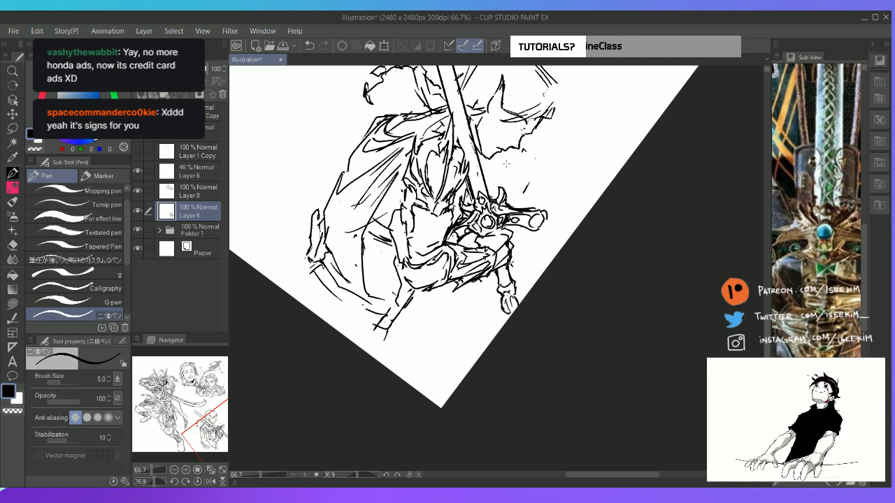
Using the reference sword's blade as a guide, sketch a curved tip beyond the open end of the figure's blade
key("space")
left_click_drag(508, 165, 500, 214)
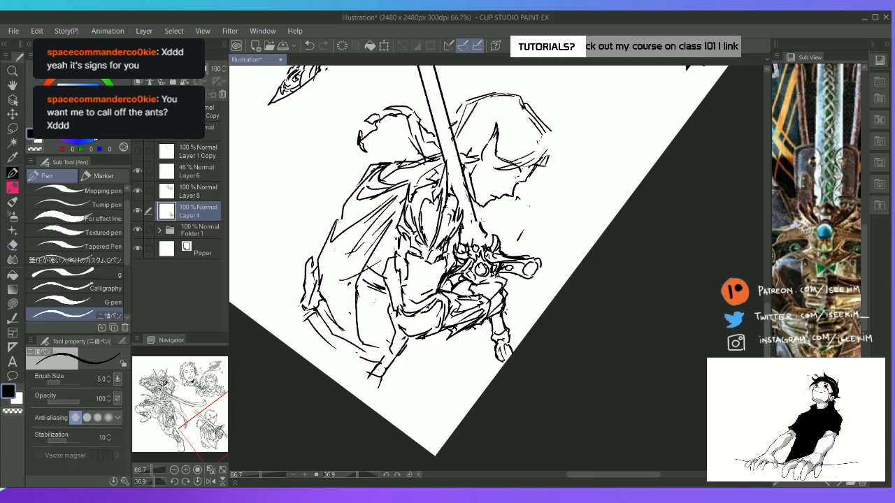
key("e")
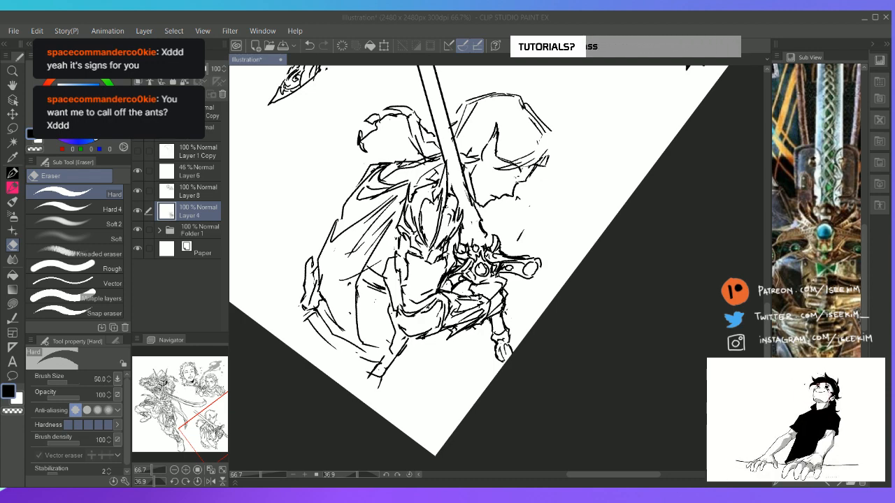
left_click(551, 15)
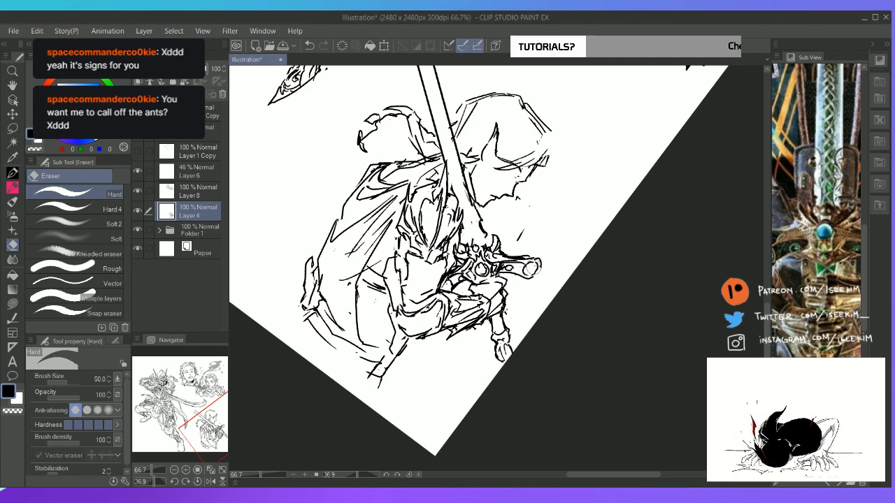
key("p")
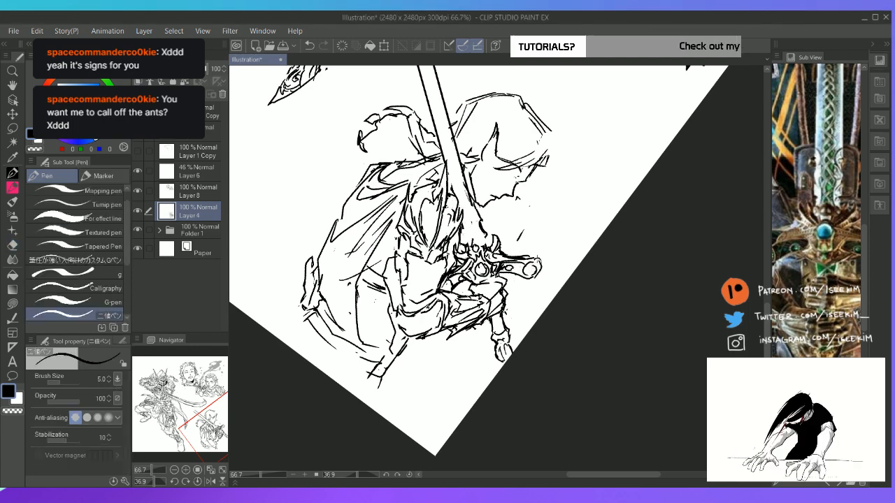
left_click_drag(519, 232, 504, 277)
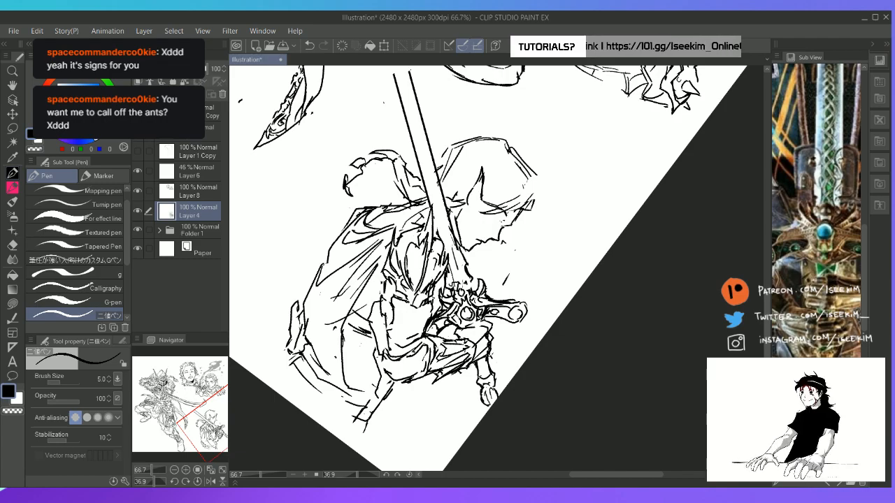
key("space")
left_click_drag(455, 204, 475, 356)
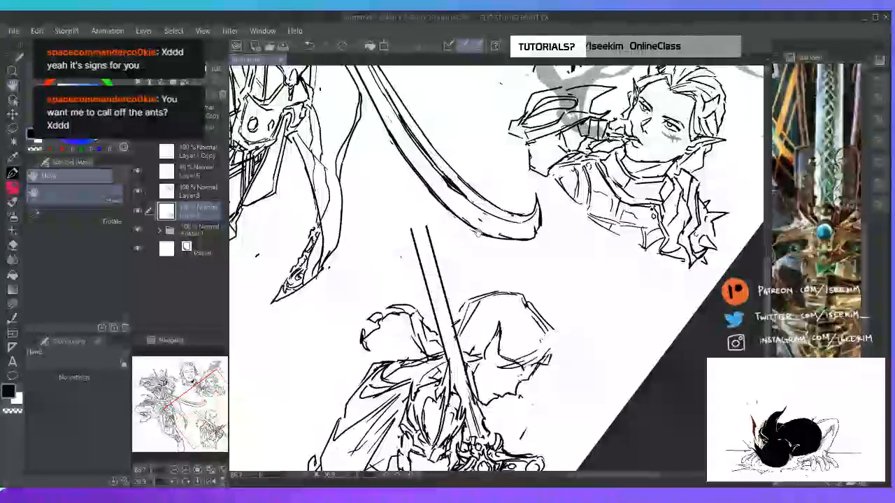
left_click_drag(817, 188, 814, 294)
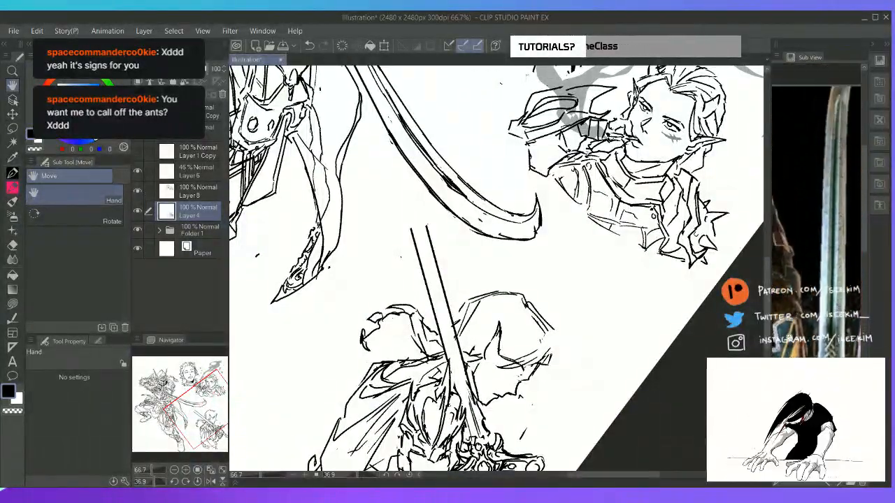
key("ctrl+0")
key("g")
key("p")
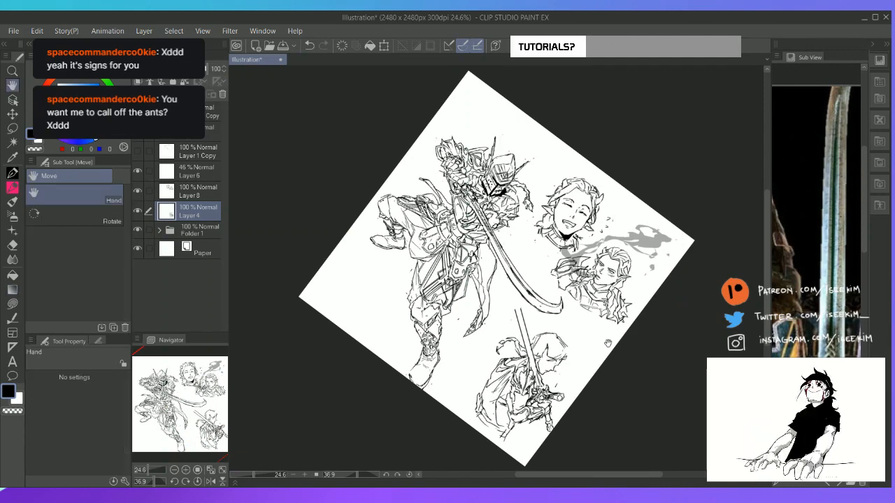
left_click_drag(514, 306, 500, 289)
key("ctrl+z")
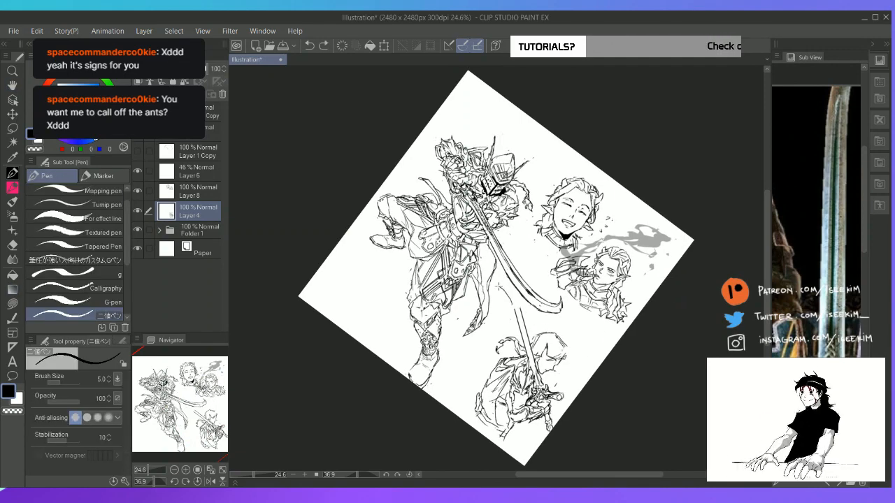
key("e")
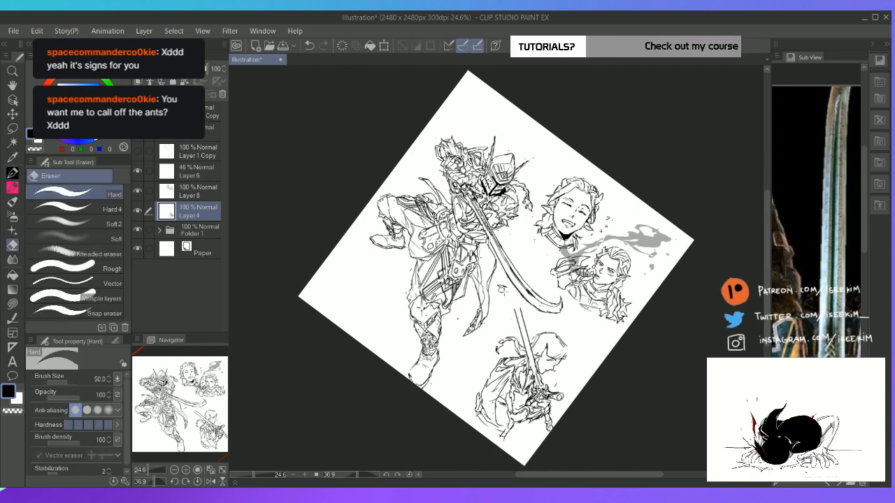
key("p")
mouse_move(505, 289)
left_mouse_down()
mouse_move(516, 306)
mouse_move(508, 295)
left_mouse_up()
key("ctrl+at")
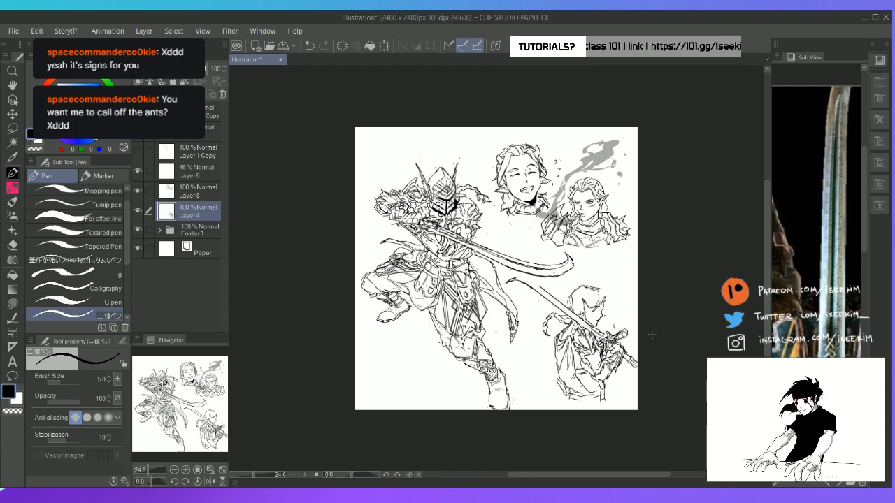
Erase the blade edge nearest the face and redraw the blade's edges as straight lines reaching towards the curved tip
scroll(652, 334, "up", 2)
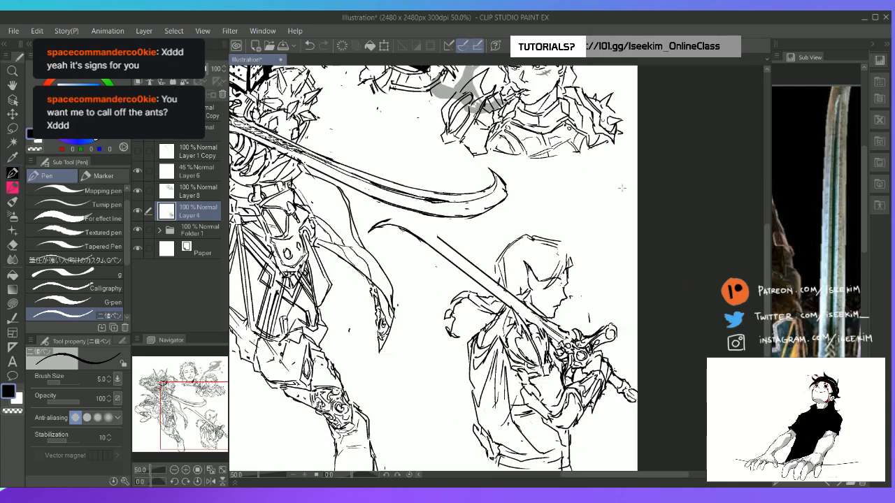
key("r")
left_click_drag(622, 189, 708, 361)
key("e")
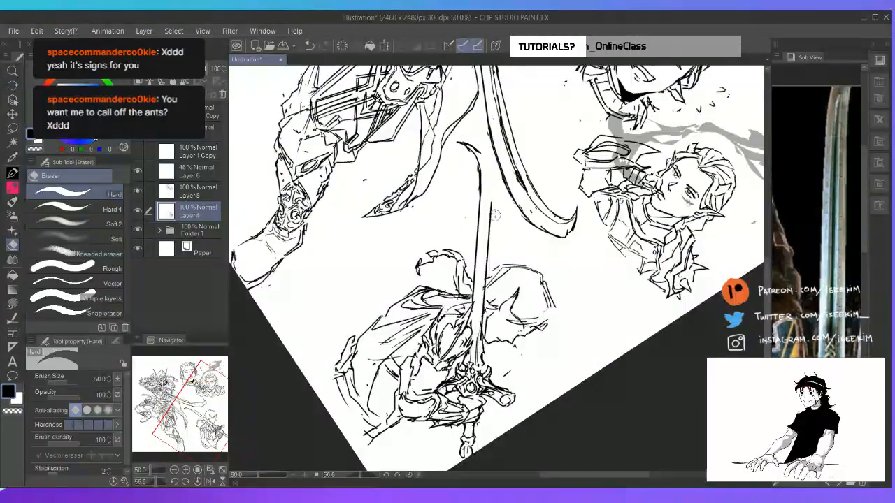
left_click_drag(491, 200, 481, 344)
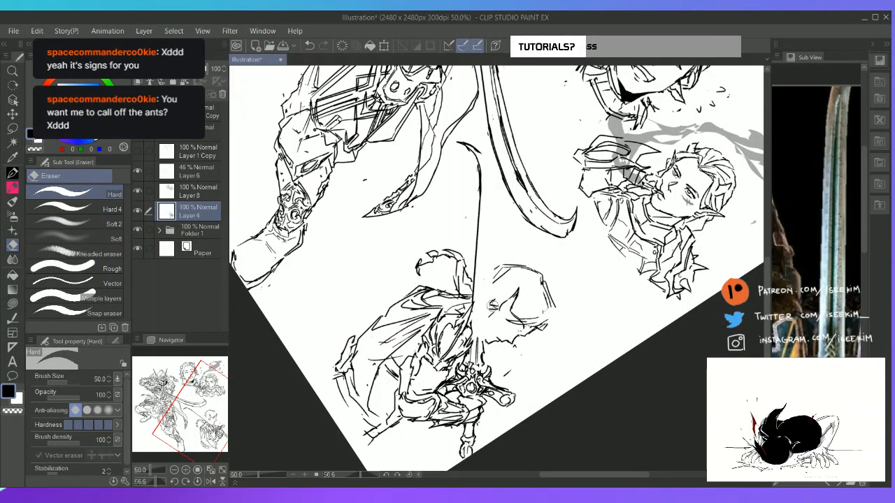
key("u")
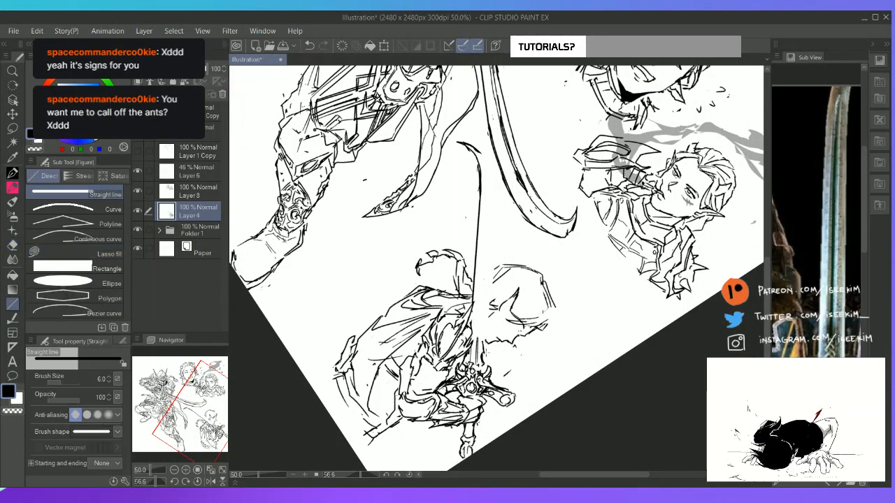
mouse_move(487, 354)
left_mouse_down()
mouse_move(479, 224)
mouse_move(497, 163)
mouse_move(476, 245)
mouse_move(475, 312)
mouse_move(483, 175)
left_mouse_up()
key("e")
key("u")
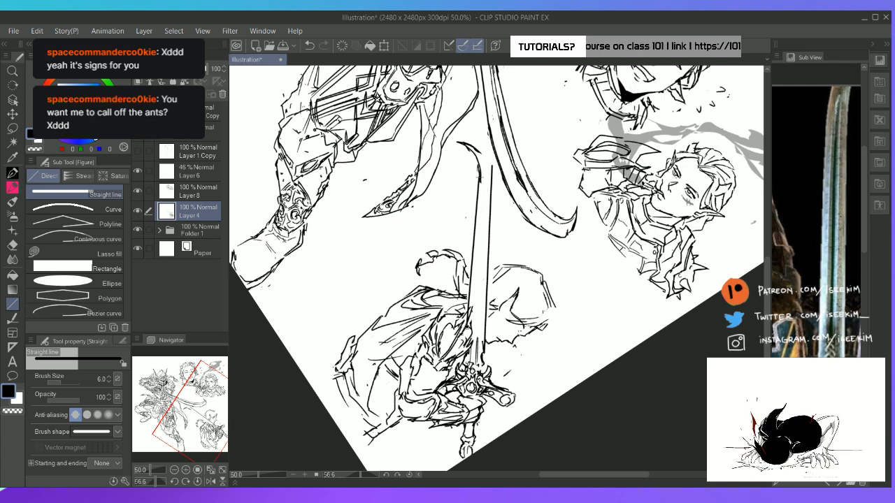
key("ctrl+z")
left_click_drag(469, 327, 482, 184)
key("p")
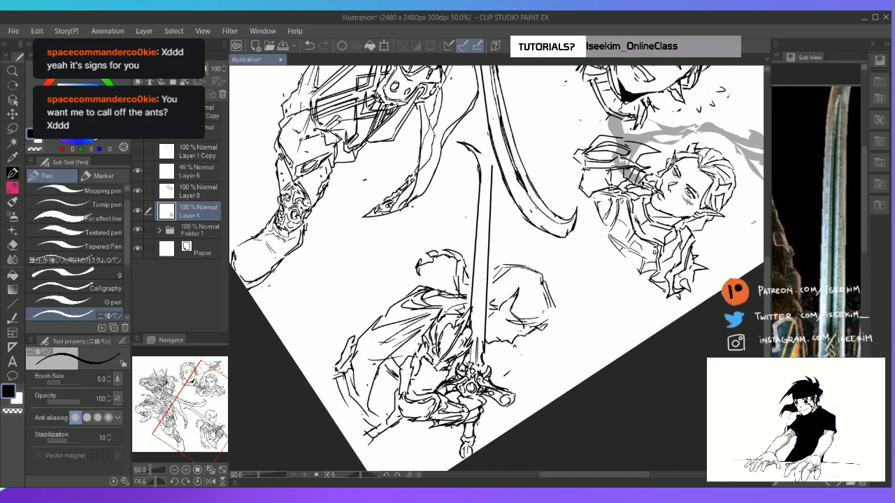
Add the second curve of the blade's tip and draw fuller lines along the blade down to the guard
mouse_move(468, 143)
left_mouse_down()
mouse_move(492, 208)
mouse_move(485, 180)
mouse_move(479, 278)
left_mouse_up()
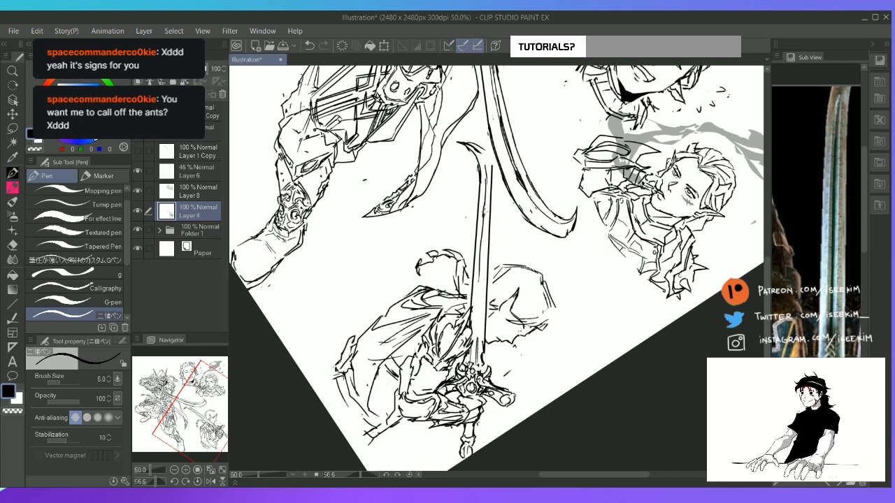
left_click_drag(484, 211, 479, 322)
left_click_drag(483, 280, 475, 345)
left_click_drag(479, 297, 470, 366)
left_click_drag(481, 352, 472, 364)
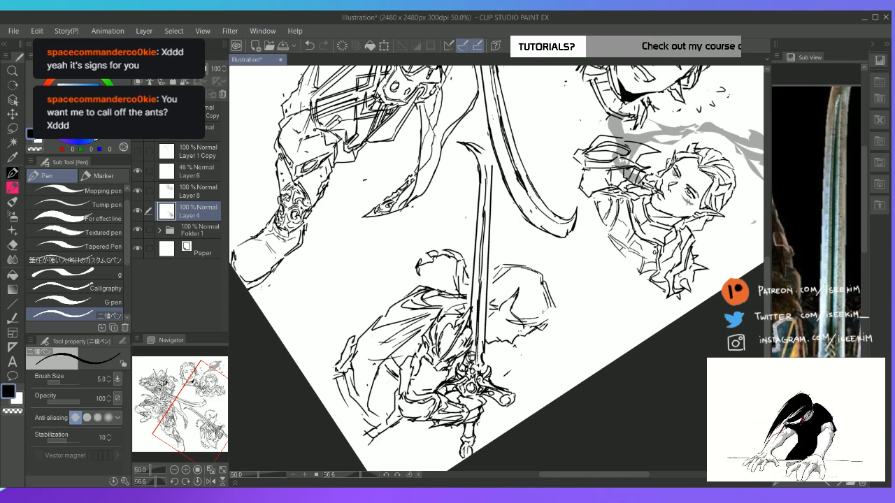
Following the engraved lower blade of the reference, erase and redraw detail lines on the blade just above the guard
left_click_drag(817, 317, 813, 174)
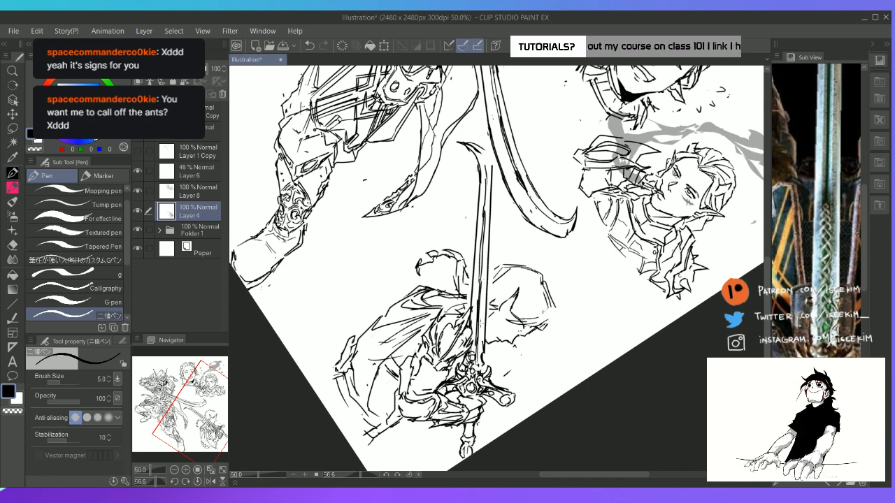
key("e")
left_click_drag(476, 350, 468, 357)
key("p")
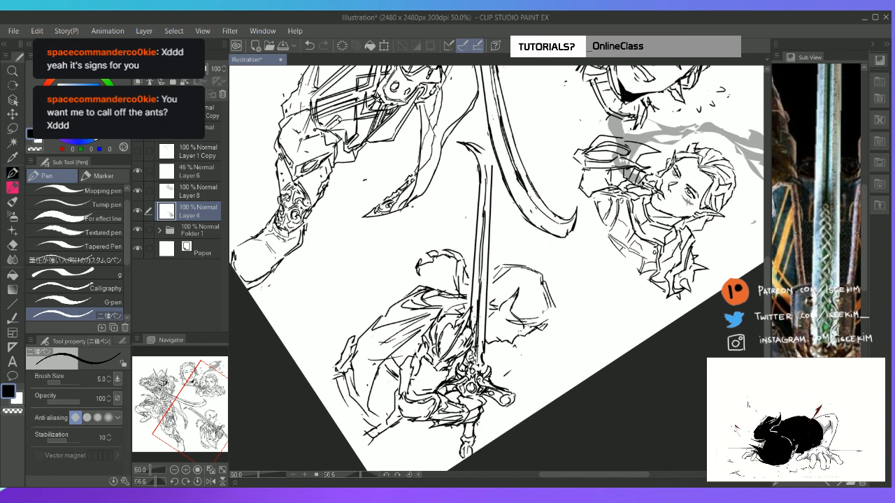
left_click_drag(479, 315, 475, 339)
key("ctrl+@")
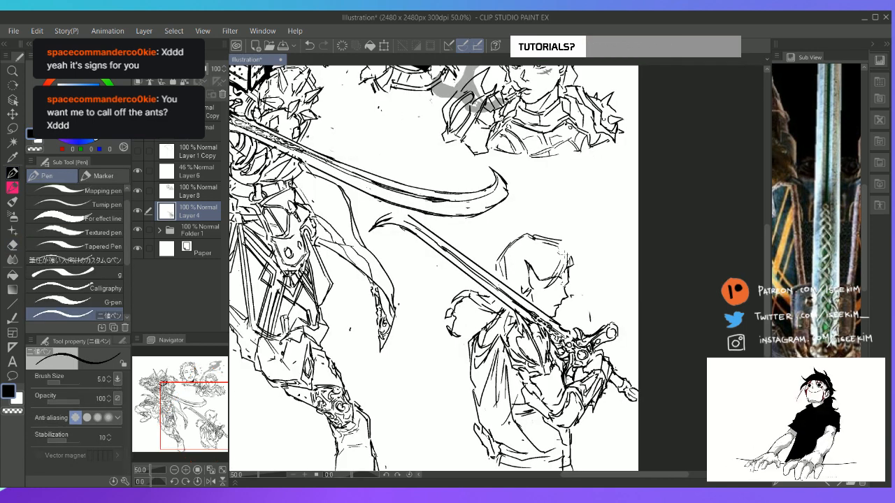
Erase the figure's upright pointed ear and redraw it pointing backwards with inner lines
scroll(622, 258, "up", 3)
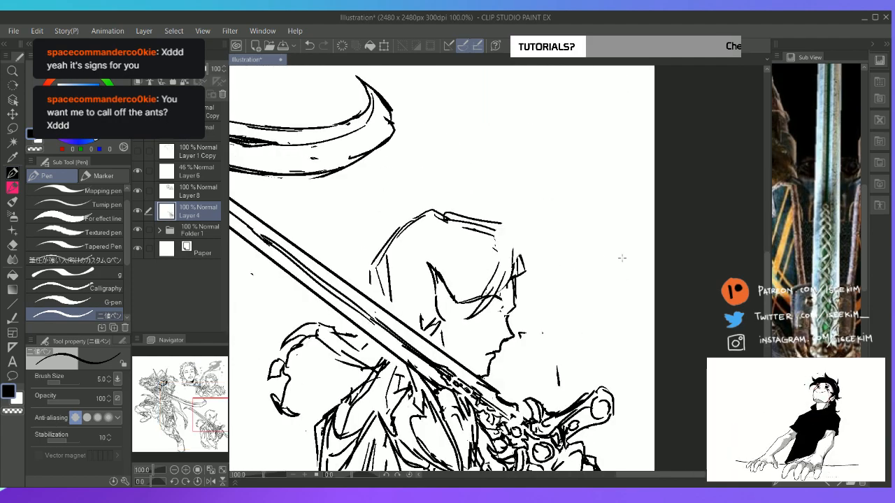
key("shift+space")
left_click_drag(468, 270, 439, 257)
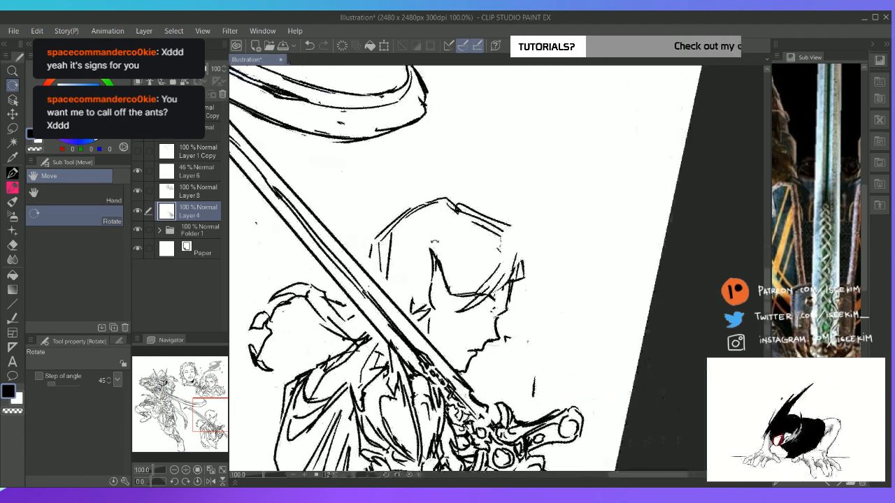
key("ctrl+@")
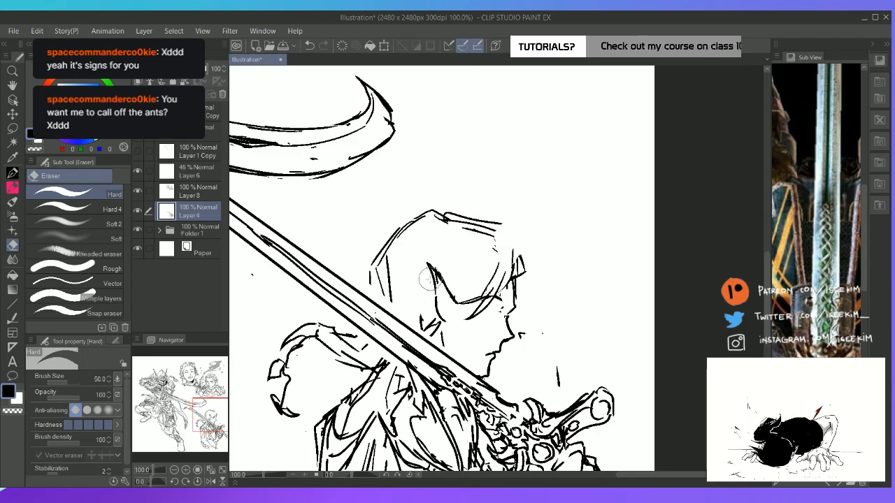
mouse_move(449, 302)
left_mouse_down()
mouse_move(417, 284)
mouse_move(440, 301)
mouse_move(447, 322)
left_mouse_up()
key("e")
mouse_move(418, 282)
left_mouse_down()
mouse_move(452, 306)
mouse_move(442, 311)
left_mouse_up()
key("p")
mouse_move(436, 305)
left_mouse_down()
mouse_move(448, 313)
mouse_move(449, 305)
left_mouse_up()
Draw the figure's eye in profile beneath the fringe, erasing and redrawing its lower lines
mouse_move(440, 304)
left_mouse_down()
mouse_move(456, 319)
mouse_move(510, 311)
left_mouse_up()
mouse_move(496, 312)
left_mouse_down()
mouse_move(511, 303)
mouse_move(516, 311)
mouse_move(489, 304)
mouse_move(514, 314)
left_mouse_up()
key("e")
key("p")
mouse_move(494, 312)
left_mouse_down()
mouse_move(489, 317)
mouse_move(508, 315)
mouse_move(482, 305)
mouse_move(505, 309)
mouse_move(506, 319)
left_mouse_up()
key("e")
key("p")
key("ctrl+z")
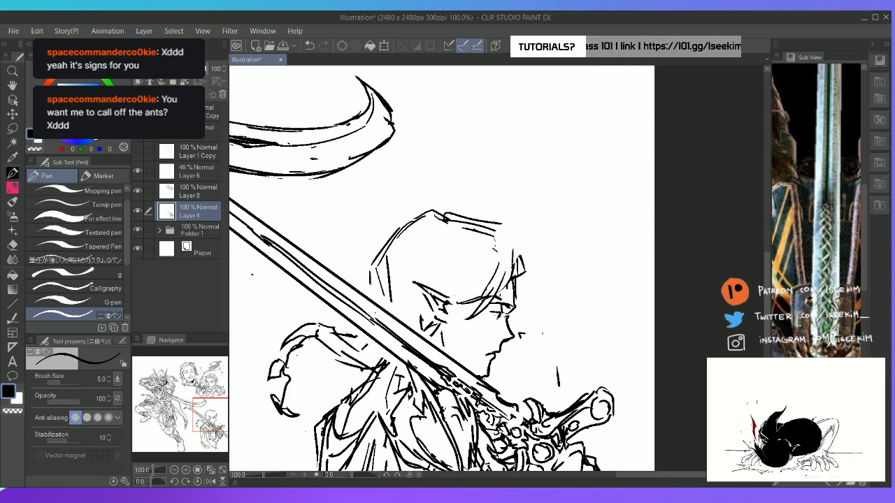
mouse_move(492, 313)
left_mouse_down()
mouse_move(510, 315)
mouse_move(503, 320)
left_mouse_up()
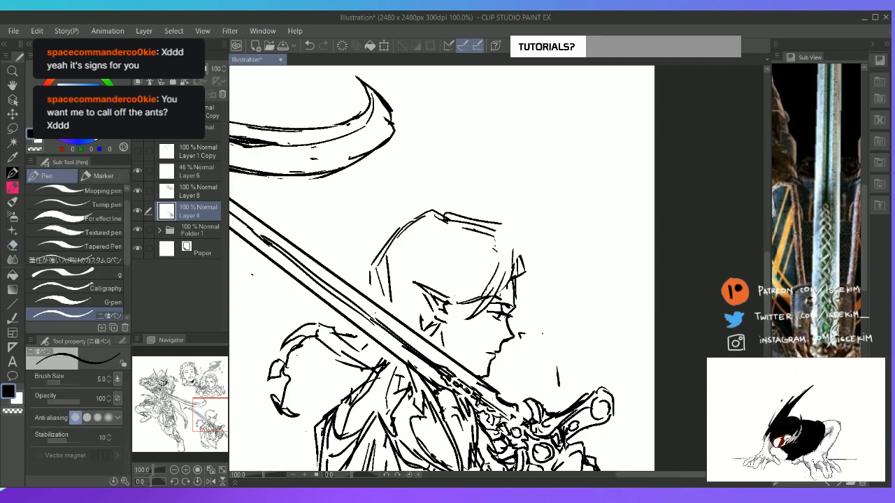
On the rotated canvas, erase the figure's mouth and jaw and clean up the profile around the nose
key("r")
left_click_drag(597, 222, 553, 172)
key("e")
left_click_drag(547, 346, 534, 345)
key("p")
key("e")
key("p")
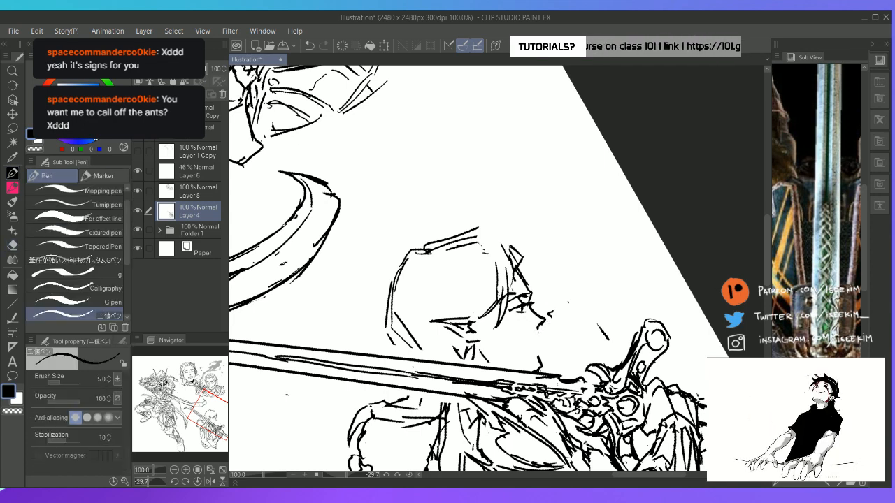
Draw the lips, chin and jawline of the figure's profile from the nose down to the sword blade
key("e")
key("p")
mouse_move(537, 332)
left_mouse_down()
mouse_move(545, 329)
mouse_move(535, 342)
mouse_move(541, 370)
mouse_move(548, 355)
mouse_move(527, 372)
mouse_move(484, 379)
mouse_move(491, 381)
left_mouse_up()
key("e")
key("p")
key("e")
key("p")
key("e")
key("p")
key("ctrl+@")
key("e")
key("p")
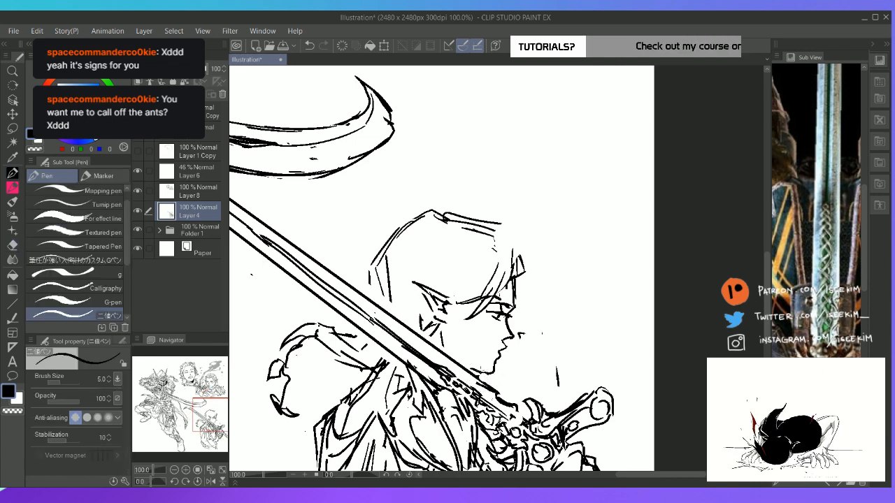
Erase the profile's lips and jaw again and redraw the mouth with a straighter slope down to the chin
key("e")
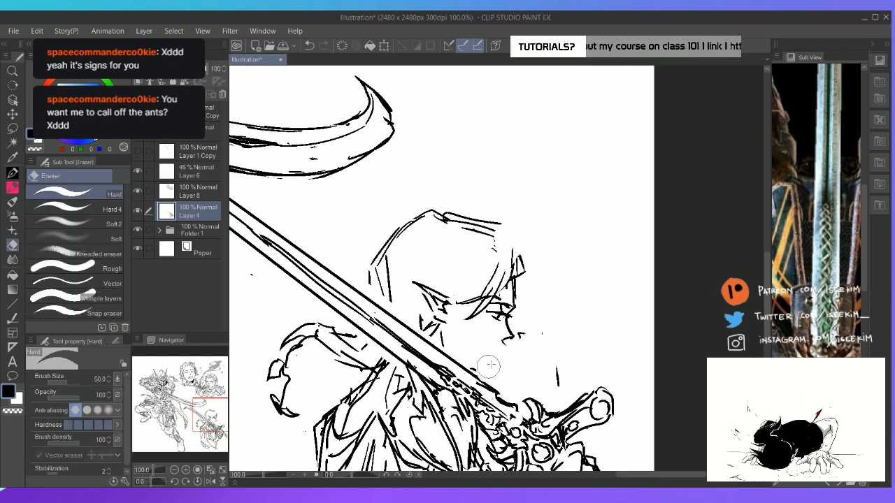
key("p")
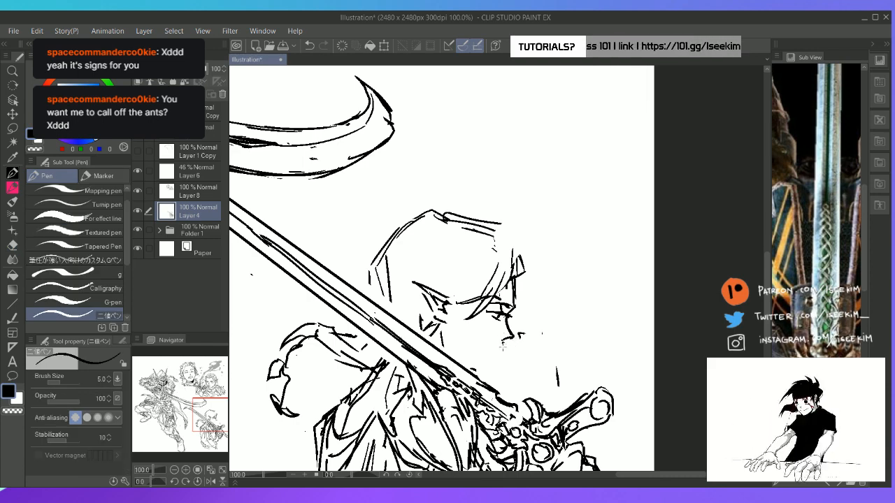
key("e")
key("p")
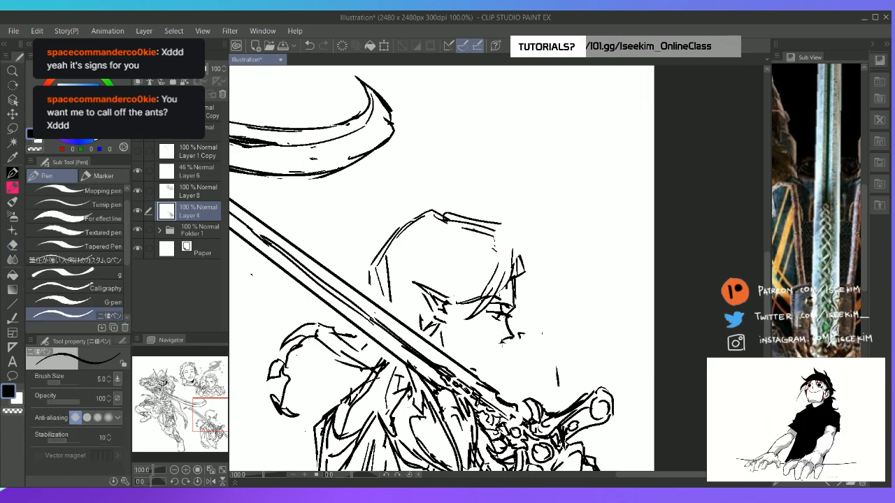
key("e")
key("p")
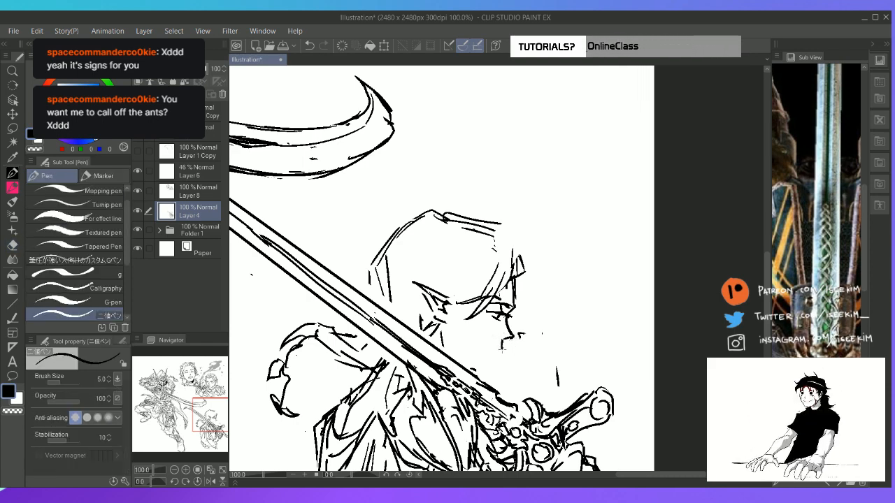
left_click_drag(502, 350, 491, 376)
key("e")
key("p")
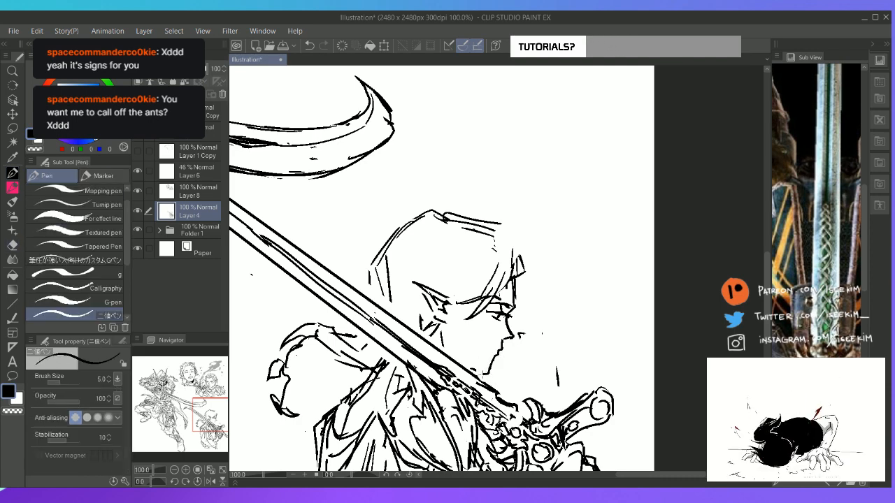
Close the chin line above the blade and replace the rough fringe strokes with one sweeping lock across the forehead
key("e")
key("p")
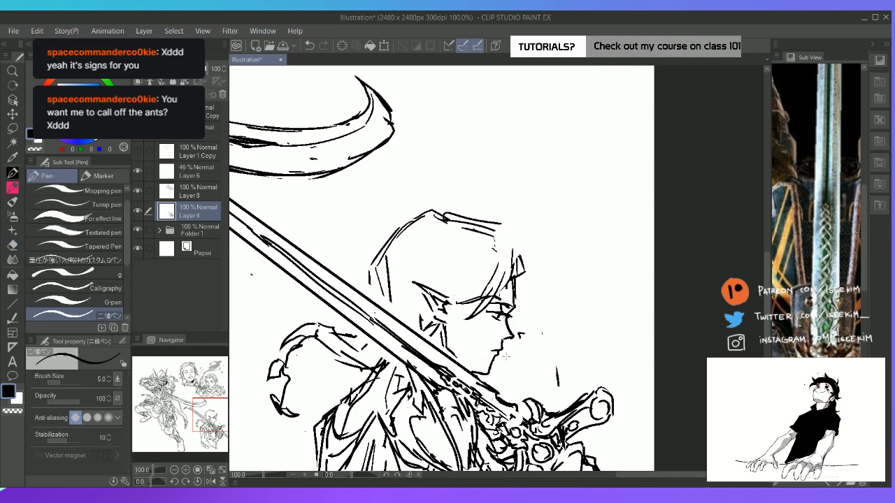
key("e")
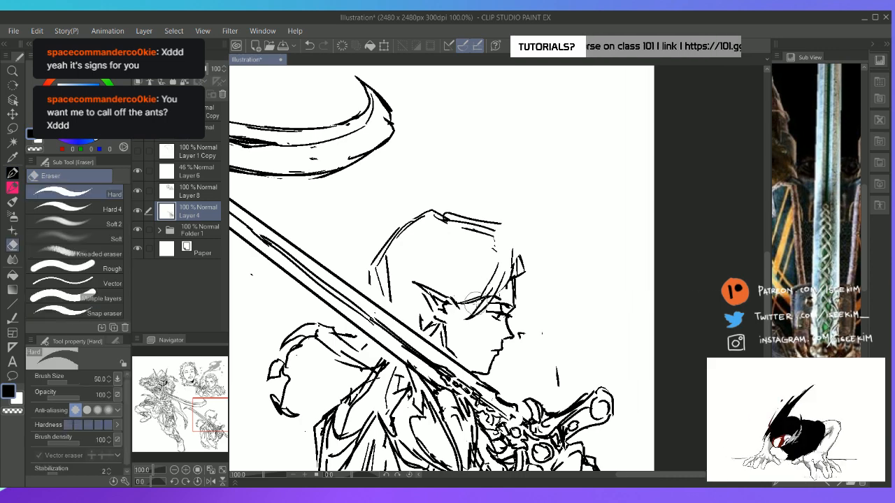
mouse_move(473, 312)
left_mouse_down()
mouse_move(496, 271)
mouse_move(451, 317)
mouse_move(493, 287)
mouse_move(474, 306)
left_mouse_up()
key("p")
key("e")
mouse_move(509, 269)
left_mouse_down()
mouse_move(481, 300)
mouse_move(518, 276)
mouse_move(472, 309)
left_mouse_up()
key("p")
key("e")
mouse_move(515, 265)
left_mouse_down()
mouse_move(508, 279)
mouse_move(521, 278)
mouse_move(446, 286)
left_mouse_up()
key("p")
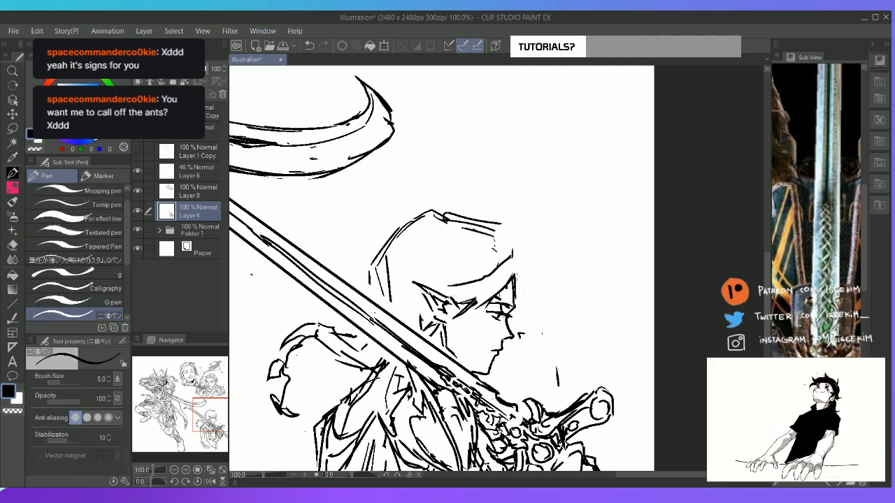
Clean up the hairline at the brow and draw a pointed forelock tip projecting in front of the forehead
key("e")
mouse_move(504, 297)
left_mouse_down()
mouse_move(520, 284)
mouse_move(521, 293)
mouse_move(514, 281)
mouse_move(532, 254)
mouse_move(513, 303)
left_mouse_up()
key("p")
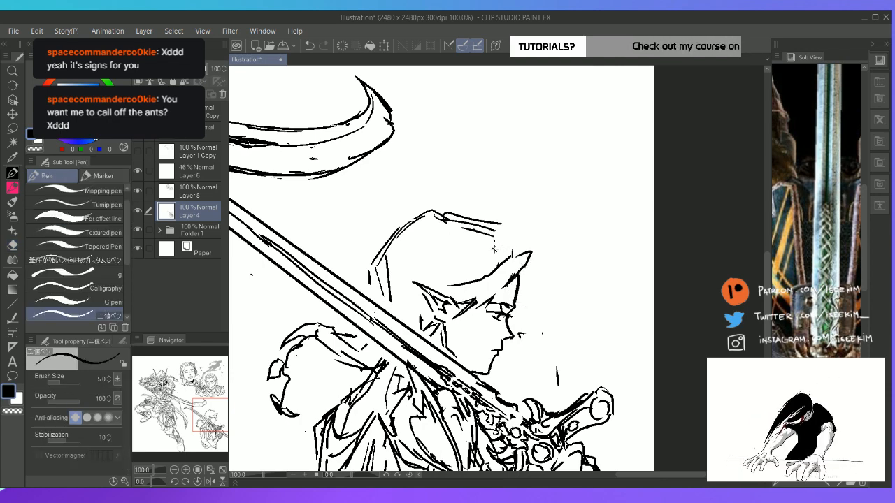
Erase the doubled crown line and redraw the hair outline from the top of the head to the forelock
key("e")
key("p")
mouse_move(500, 223)
left_mouse_down()
mouse_move(444, 216)
mouse_move(516, 244)
left_mouse_up()
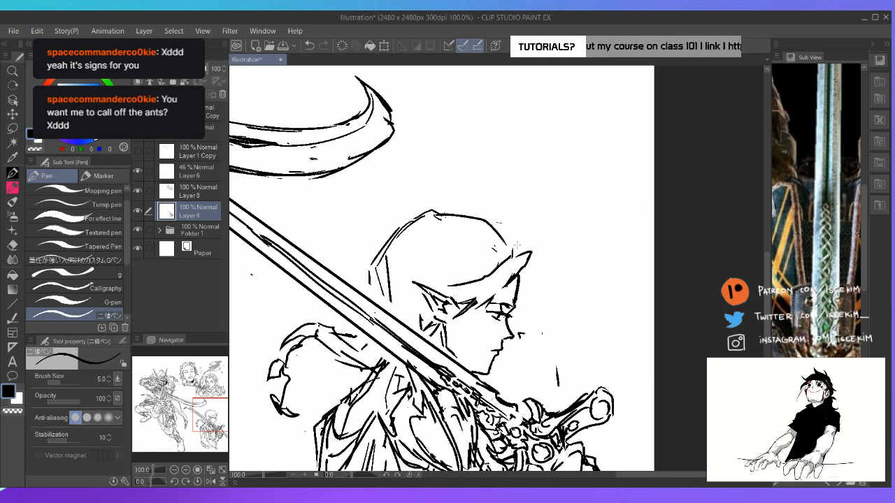
mouse_move(520, 278)
left_mouse_down()
mouse_move(531, 263)
mouse_move(489, 217)
mouse_move(460, 211)
left_mouse_up()
key("e")
key("p")
mouse_move(528, 232)
left_mouse_down()
mouse_move(534, 254)
mouse_move(522, 236)
mouse_move(480, 223)
mouse_move(511, 227)
left_mouse_up()
key("e")
key("ctrl+z")
key("p")
left_click_drag(509, 224, 520, 248)
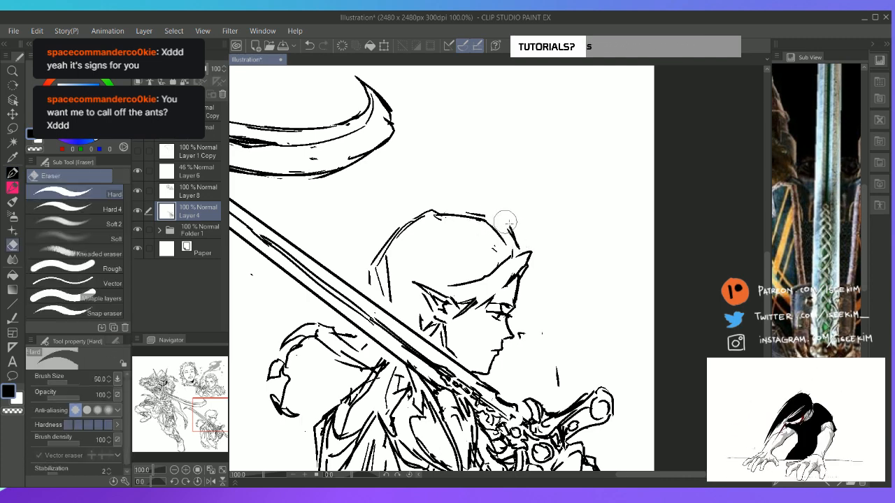
mouse_move(492, 220)
left_mouse_down()
mouse_move(511, 229)
mouse_move(520, 248)
left_mouse_up()
key("e")
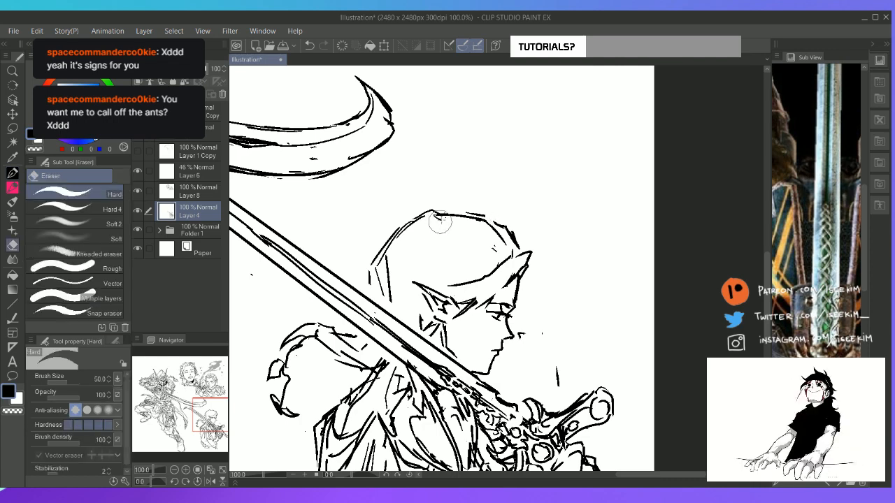
Redraw the hair outline at the back of the head with a pointed tuft and add short strokes behind the ear
key("p")
mouse_move(438, 219)
left_mouse_down()
mouse_move(412, 220)
mouse_move(384, 240)
mouse_move(424, 210)
mouse_move(393, 229)
mouse_move(416, 244)
mouse_move(432, 229)
mouse_move(382, 260)
mouse_move(392, 297)
left_mouse_up()
key("e")
key("p")
key("e")
key("p")
mouse_move(391, 242)
left_mouse_down()
mouse_move(371, 266)
mouse_move(381, 297)
left_mouse_up()
key("e")
mouse_move(380, 261)
left_mouse_down()
mouse_move(383, 285)
mouse_move(373, 277)
mouse_move(382, 258)
mouse_move(375, 289)
mouse_move(394, 284)
mouse_move(371, 284)
left_mouse_up()
key("p")
key("e")
key("p")
mouse_move(427, 305)
left_mouse_down()
mouse_move(409, 316)
mouse_move(417, 325)
mouse_move(405, 281)
left_mouse_up()
Clear the stray marks inside the hair and draw curved strands along the swept fringe
key("e")
left_click_drag(481, 232, 491, 241)
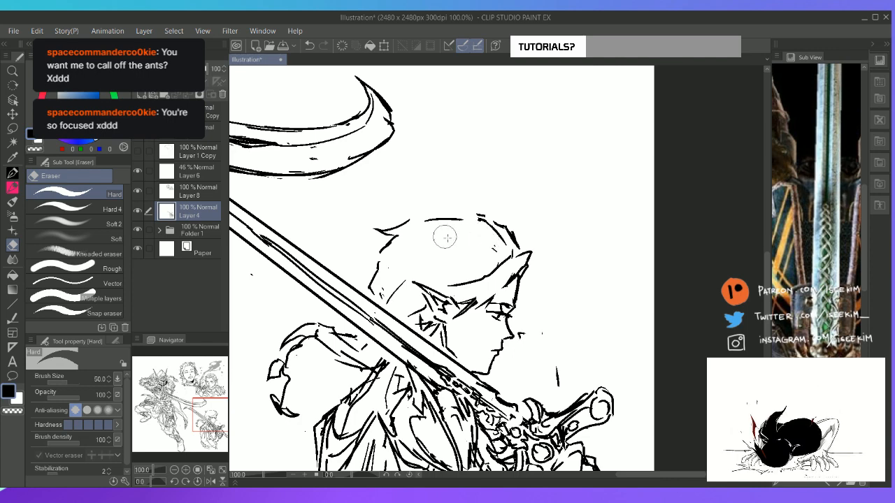
key("p")
key("e")
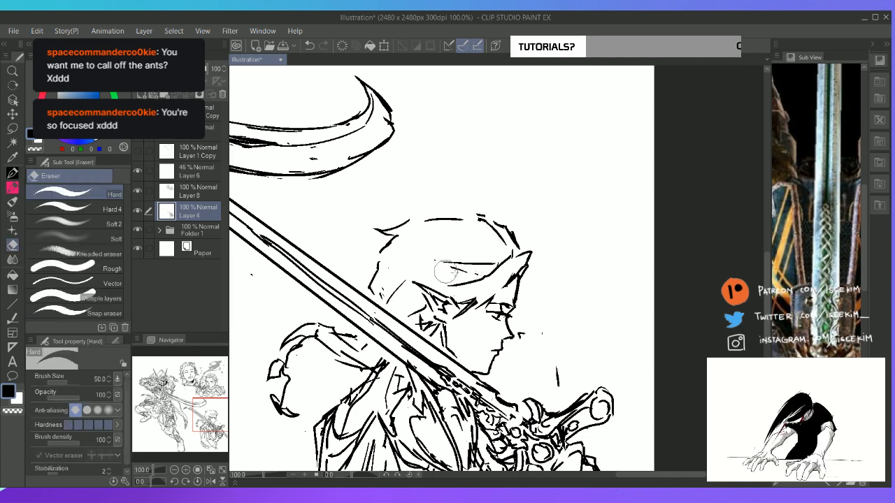
key("p")
mouse_move(486, 272)
left_mouse_down()
mouse_move(449, 270)
mouse_move(470, 277)
left_mouse_up()
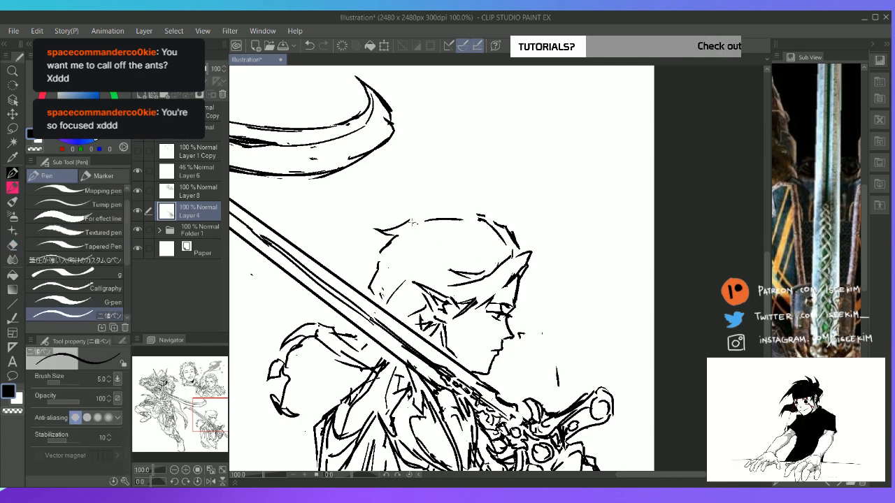
Erase the rear tuft and redraw the back of the head as a smooth curve on a rotated canvas
mouse_move(411, 223)
left_mouse_down()
mouse_move(487, 212)
mouse_move(481, 227)
mouse_move(432, 226)
left_mouse_up()
key("e")
key("r")
left_click_drag(527, 212, 463, 214)
left_click_drag(409, 343, 408, 366)
key("p")
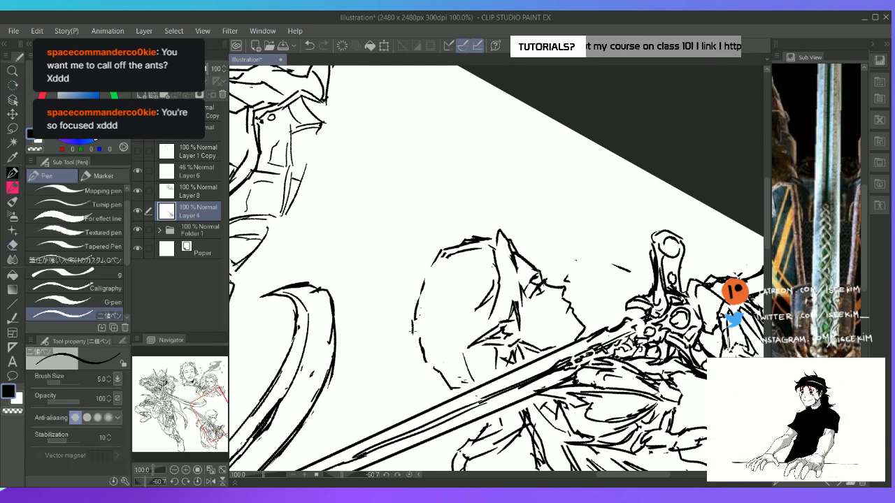
left_click_drag(414, 328, 420, 367)
left_click_drag(418, 359, 446, 385)
key("ctrl+at")
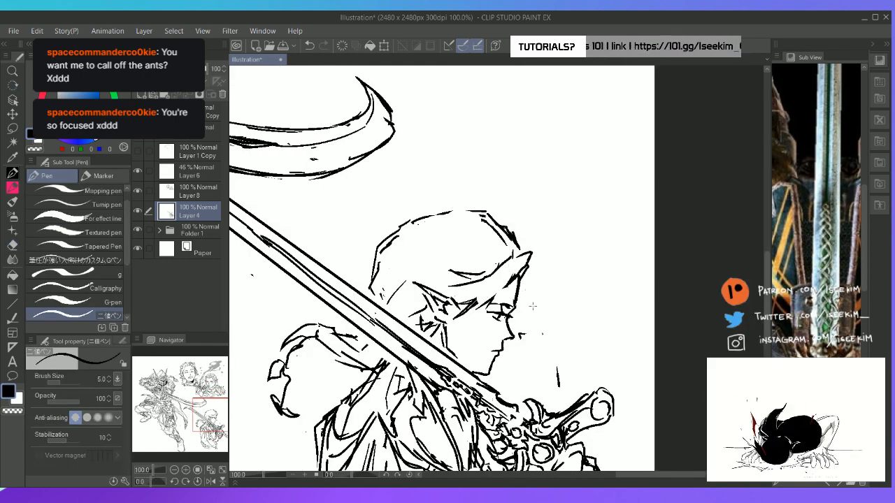
Draw the lower edge of the fringe sweeping from the forelock to the ear and refine the hair around the ear
key("e")
key("p")
mouse_move(500, 296)
left_mouse_down()
mouse_move(492, 301)
mouse_move(510, 278)
mouse_move(488, 305)
mouse_move(516, 280)
mouse_move(448, 323)
left_mouse_up()
key("e")
key("p")
key("e")
key("p")
key("e")
key("p")
left_click_drag(486, 301, 452, 323)
mouse_move(433, 286)
left_mouse_down()
mouse_move(454, 285)
mouse_move(408, 315)
left_mouse_up()
key("e")
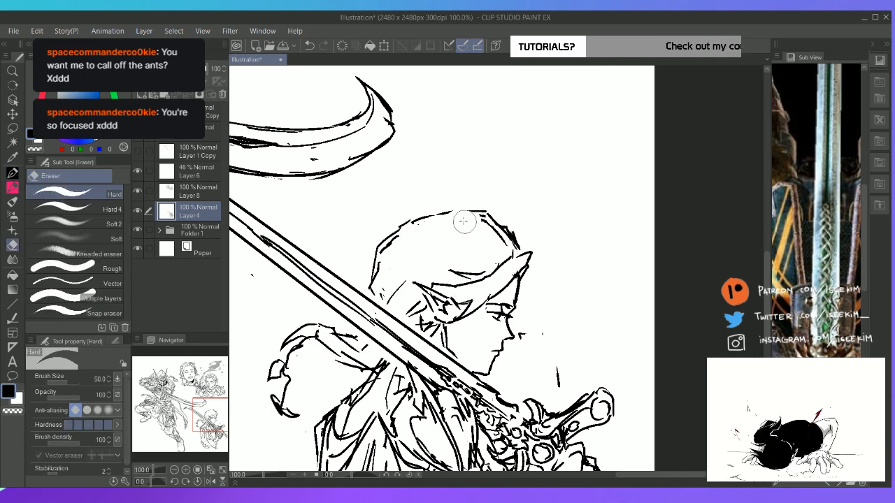
Erase and redraw the top and back hair outline with a spiky tuft at the crown and an inner strand
left_click_drag(464, 217, 518, 243)
key("p")
mouse_move(453, 212)
left_mouse_down()
mouse_move(431, 201)
mouse_move(502, 227)
mouse_move(517, 246)
left_mouse_up()
key("e")
mouse_move(405, 236)
left_mouse_down()
mouse_move(386, 249)
mouse_move(376, 276)
left_mouse_up()
key("p")
key("e")
left_click_drag(393, 244, 376, 274)
key("p")
left_click_drag(409, 223, 372, 285)
left_click_drag(425, 231, 386, 267)
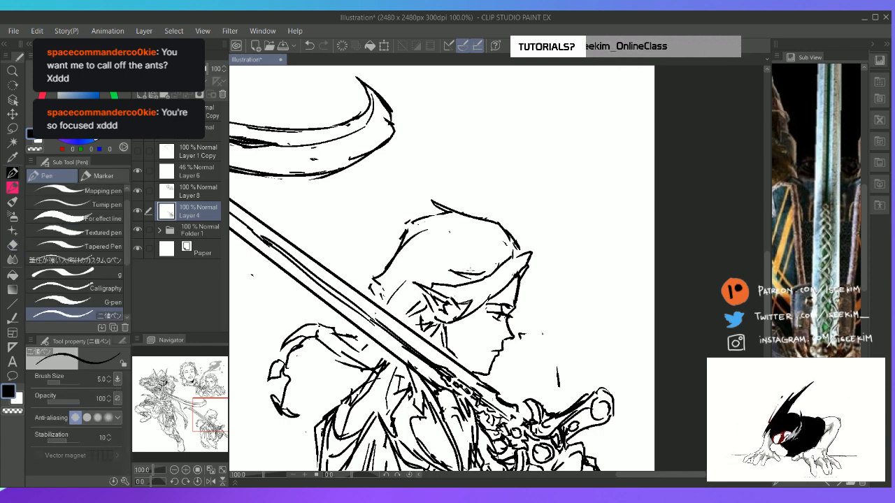
Draw flowing strands inside the fringe and a loose lock hanging in front of the face
mouse_move(472, 268)
left_mouse_down()
mouse_move(426, 271)
mouse_move(474, 244)
mouse_move(518, 252)
mouse_move(519, 318)
left_mouse_up()
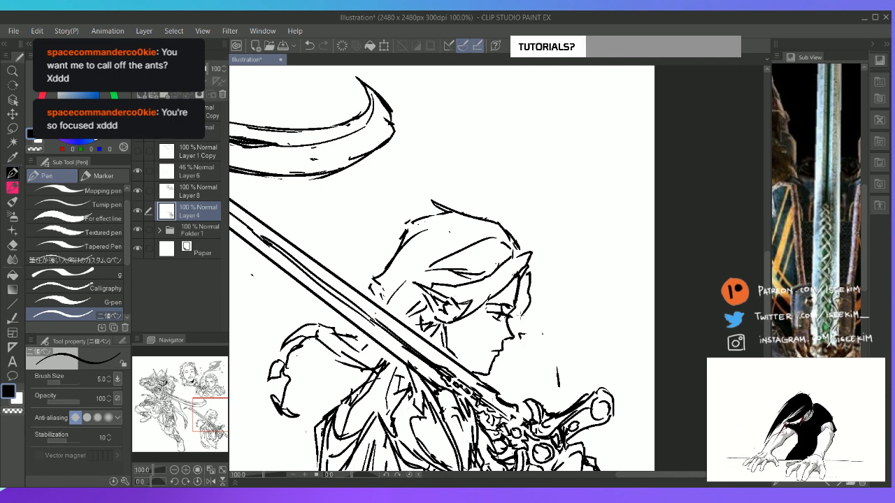
mouse_move(528, 288)
left_mouse_down()
mouse_move(510, 327)
mouse_move(524, 329)
left_mouse_up()
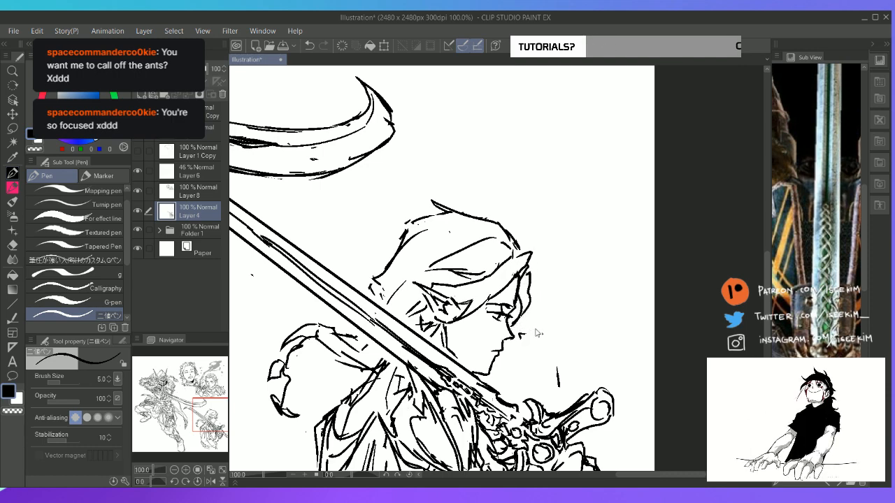
Erase the spiky crown and redraw the top and back of the hair with a cleaner, angular outline
key("ctrl+0")
scroll(659, 341, "up", 2)
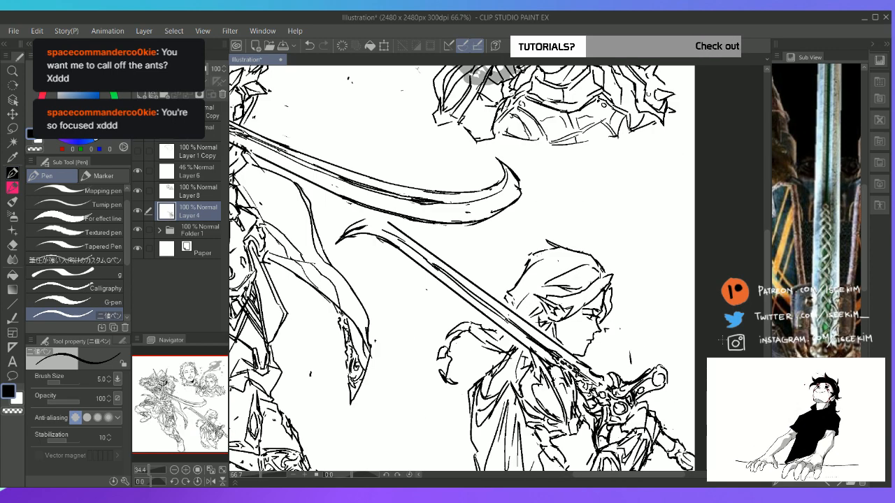
key("e")
key("p")
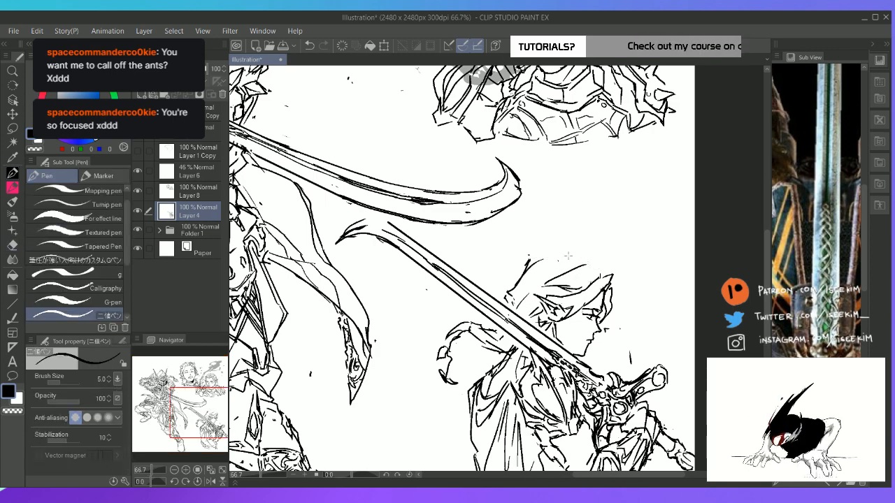
mouse_move(540, 254)
left_mouse_down()
mouse_move(574, 251)
mouse_move(603, 269)
left_mouse_up()
key("e")
left_click_drag(533, 262, 514, 288)
key("p")
key("e")
key("p")
left_click_drag(537, 260, 516, 291)
left_click_drag(548, 264, 557, 272)
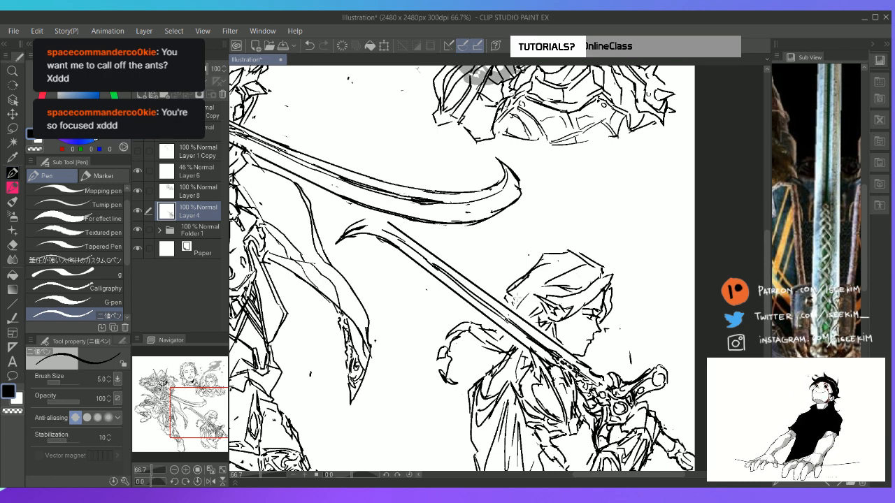
Erase and redraw the outer contour of the curled shape behind the figure's shoulder
key("e")
mouse_move(453, 334)
left_mouse_down()
mouse_move(442, 349)
mouse_move(447, 384)
left_mouse_up()
key("p")
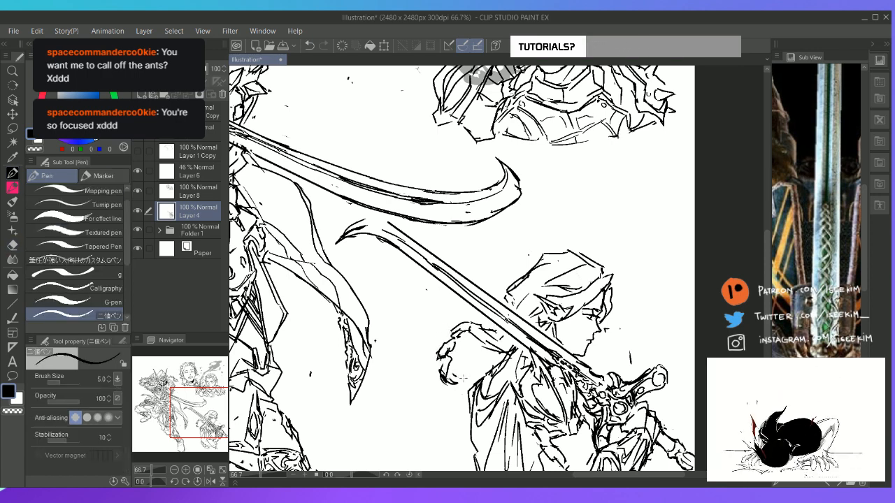
Add fold lines to the figure's garment below the shoulder and along the lower torso
key("ctrl+0")
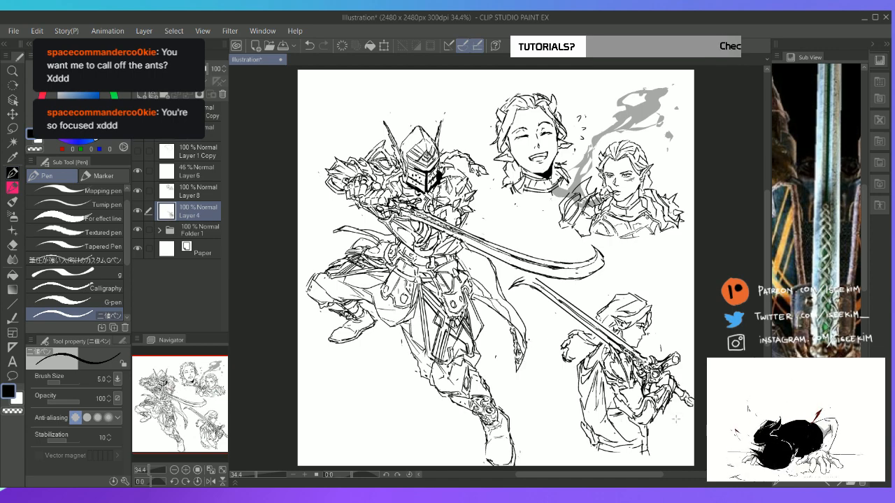
scroll(676, 422, "up", 2)
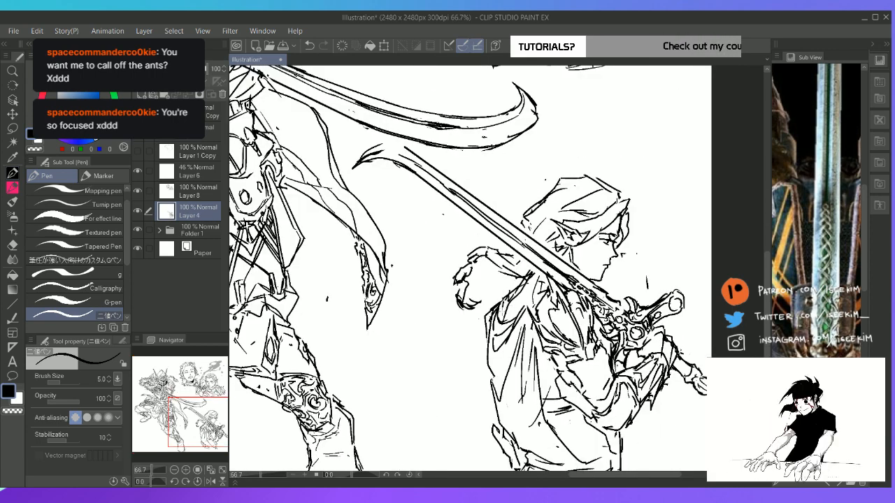
mouse_move(510, 303)
left_mouse_down()
mouse_move(501, 315)
mouse_move(528, 295)
left_mouse_up()
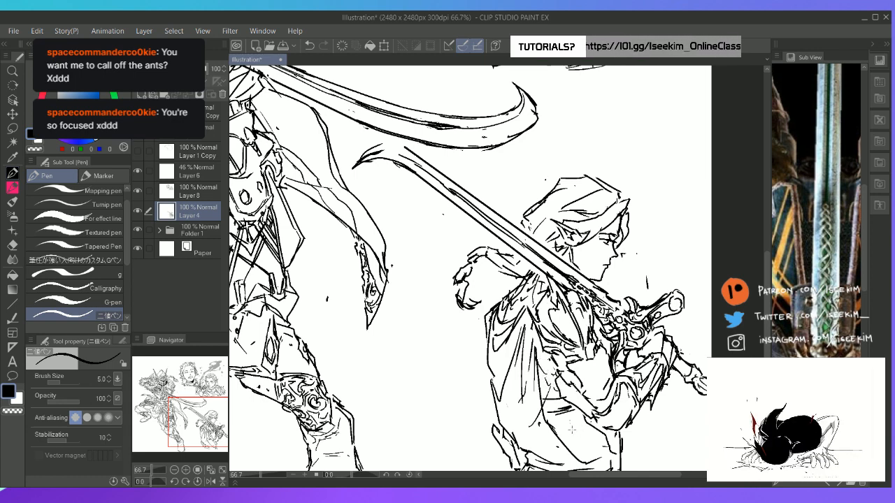
mouse_move(563, 423)
left_mouse_down()
mouse_move(593, 434)
mouse_move(586, 445)
mouse_move(597, 456)
left_mouse_up()
key("ctrl+0")
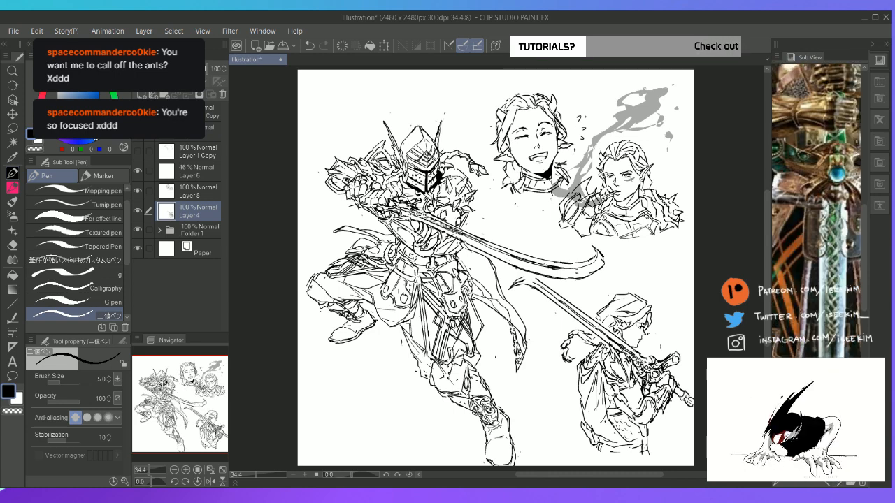
Show the rear-view armour image as reference and rework the hem lines at the base of the figure's torso
left_click(832, 485)
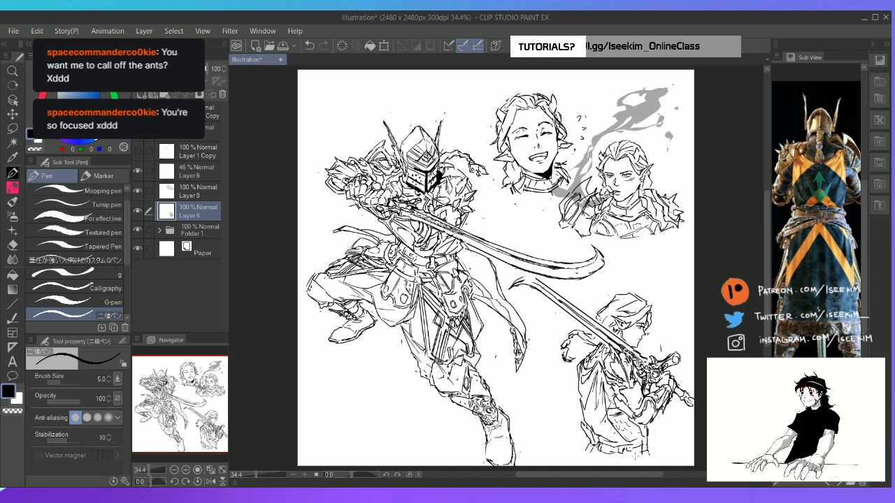
key("e")
key("p")
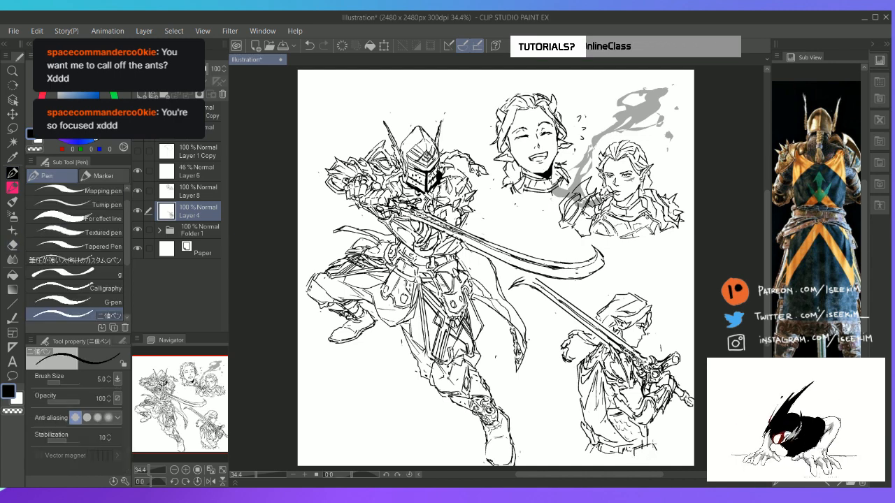
Try to shift the sword-bearing figure's layer slightly towards the knight
key("v")
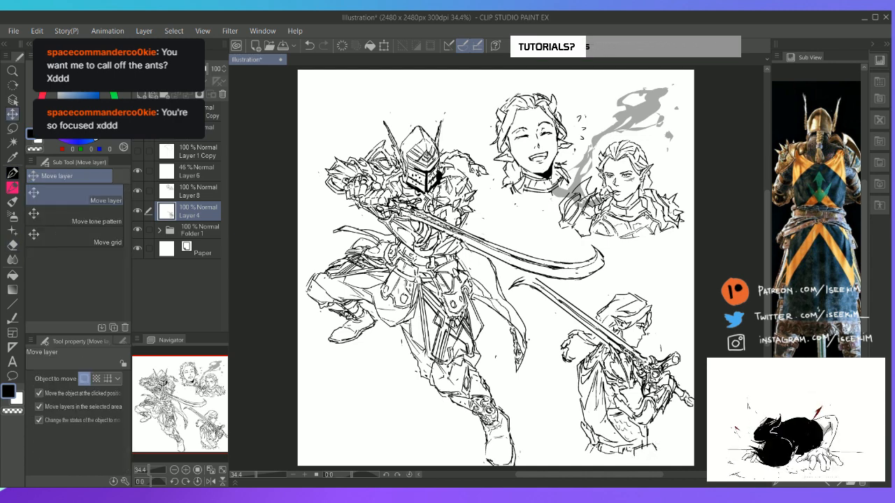
mouse_move(655, 386)
left_mouse_down()
mouse_move(648, 380)
mouse_move(647, 399)
left_mouse_up()
key("e")
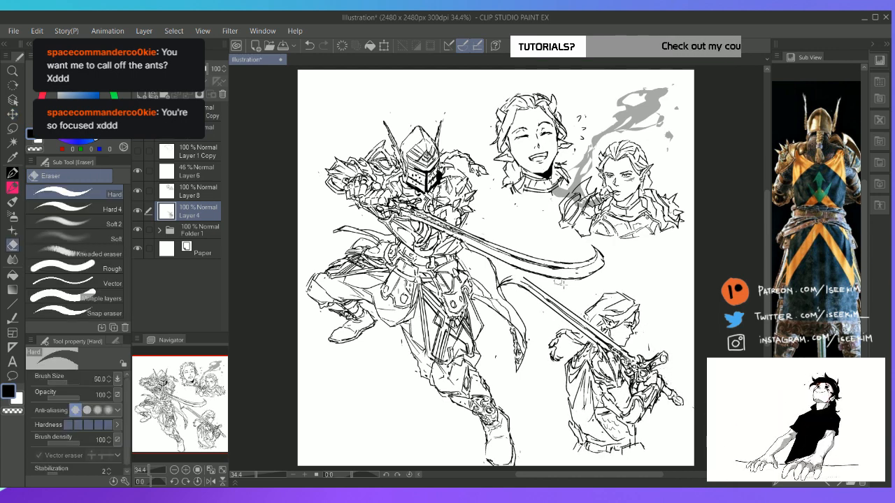
key("ctrl+z")
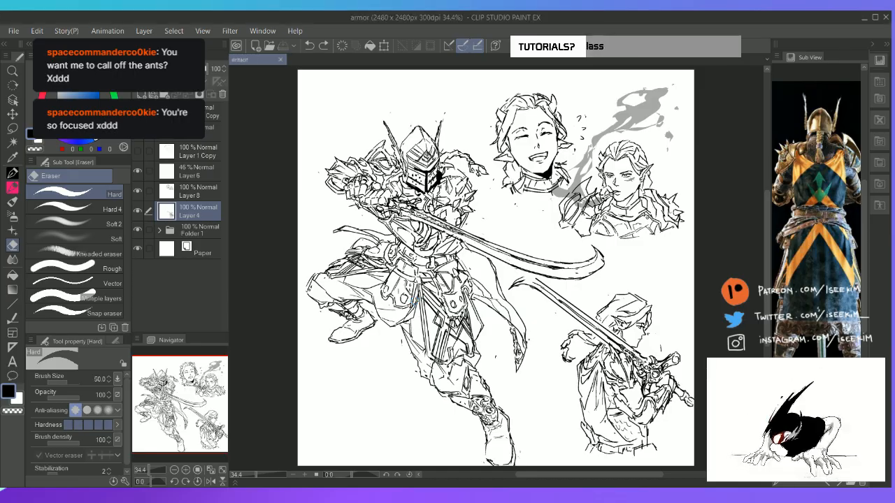
Clean up the sword-bearing figure's hair and draw a small loop in the fringe near the forelock
scroll(414, 301, "up", 3)
key("space")
left_click_drag(414, 301, 56, 155)
left_click_drag(594, 210, 458, 204)
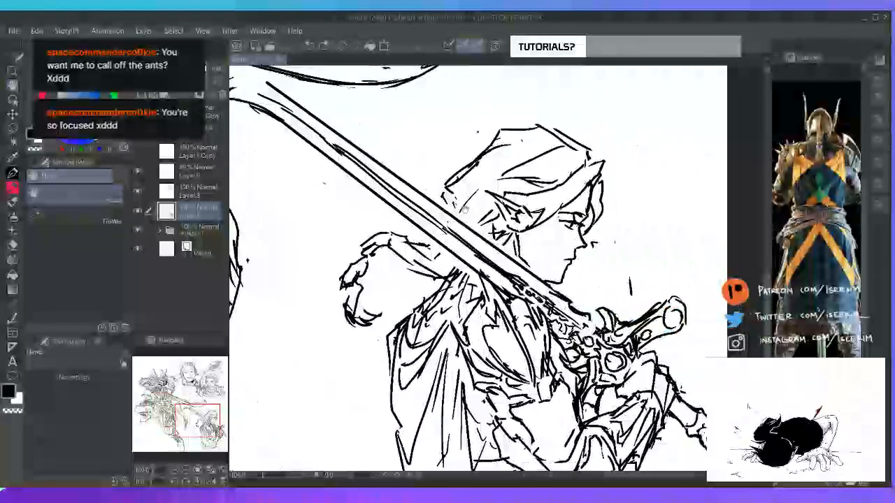
key("e")
left_click_drag(550, 175, 553, 181)
key("p")
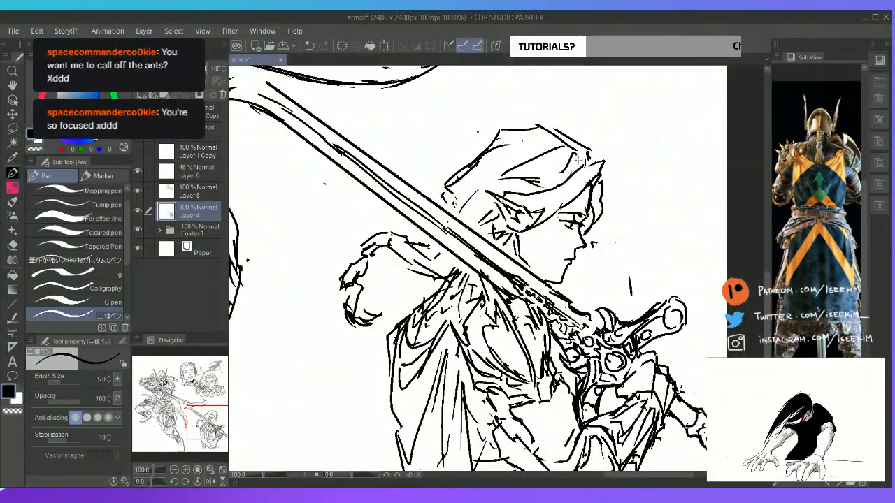
key("e")
key("p")
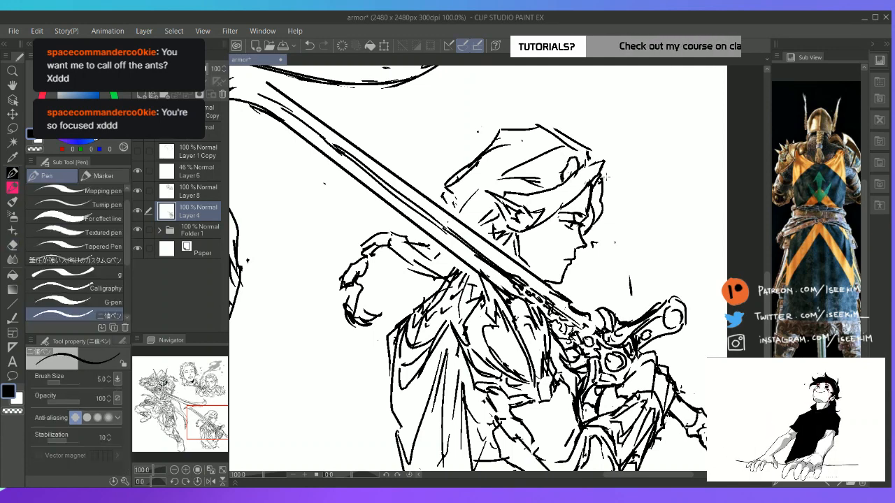
Redraw the forelock tip as a jagged tuft and replace the small loop with an upright oval in the fringe
left_click_drag(605, 172, 611, 188)
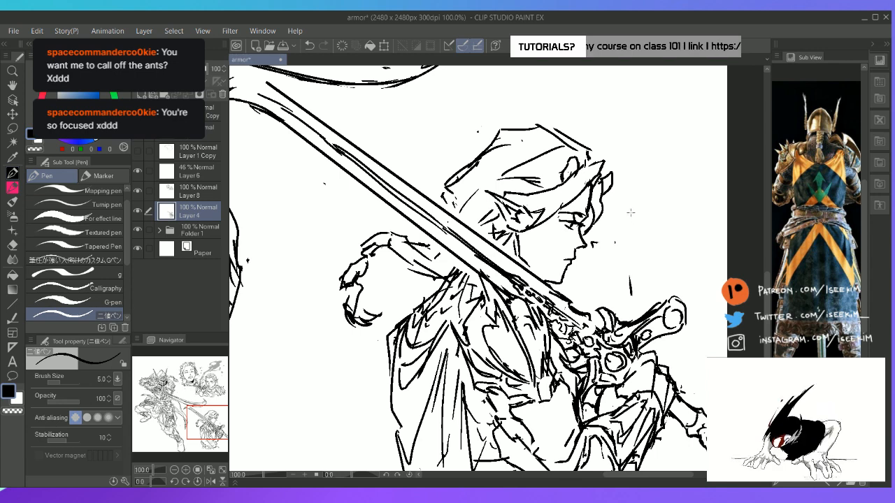
key("ctrl+z")
mouse_move(603, 162)
left_mouse_down()
mouse_move(614, 175)
mouse_move(602, 198)
left_mouse_up()
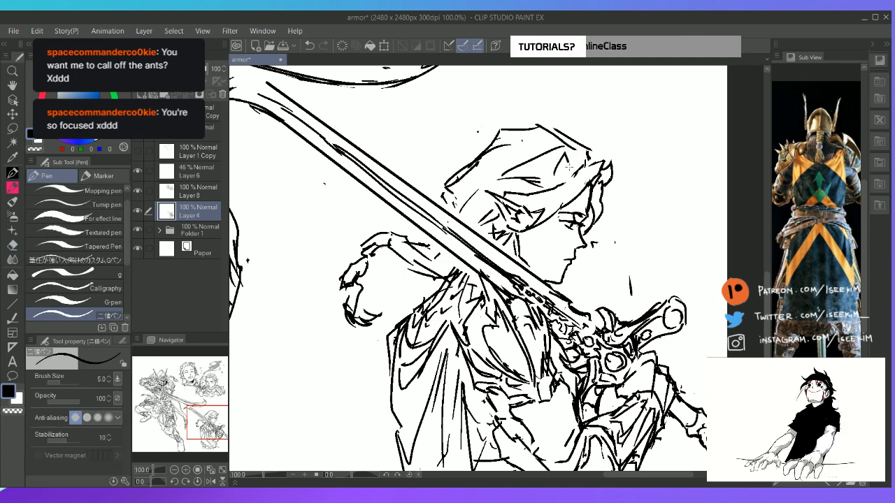
key("e")
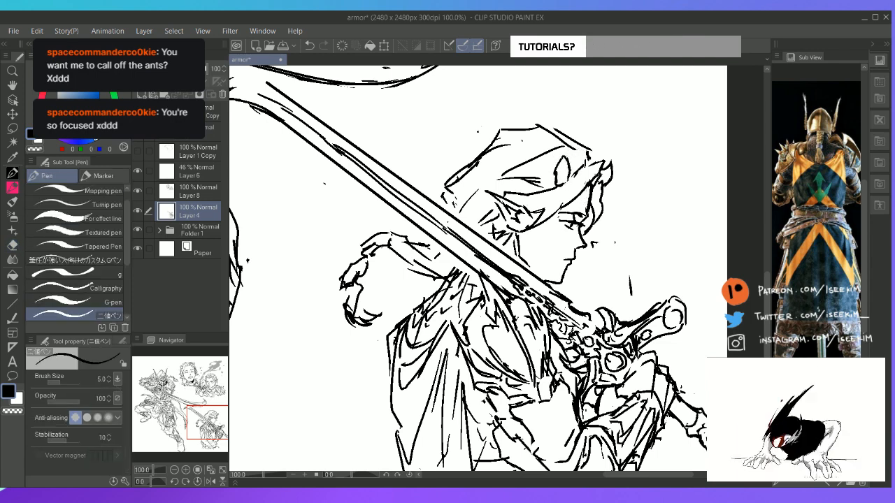
Add a new layer directly above the paper and outline a sweeping ground shape behind the knight's legs
key("ctrl+0")
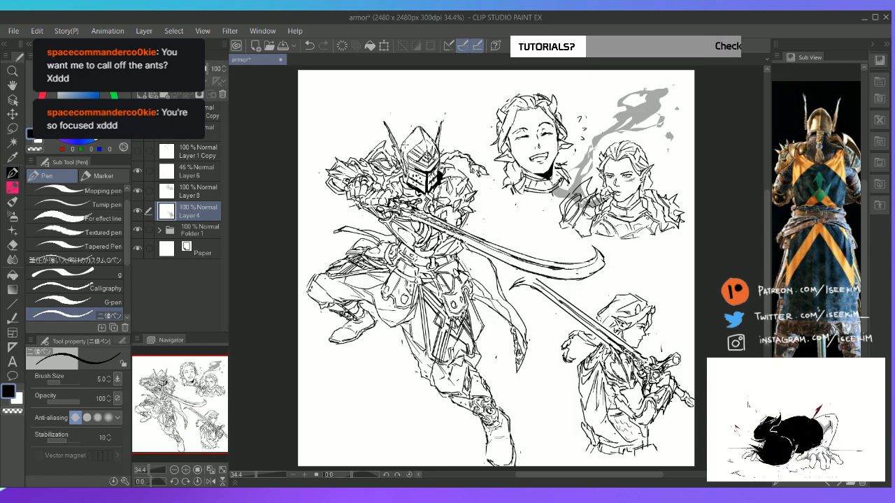
left_click(210, 250)
key("ctrl+shift+n")
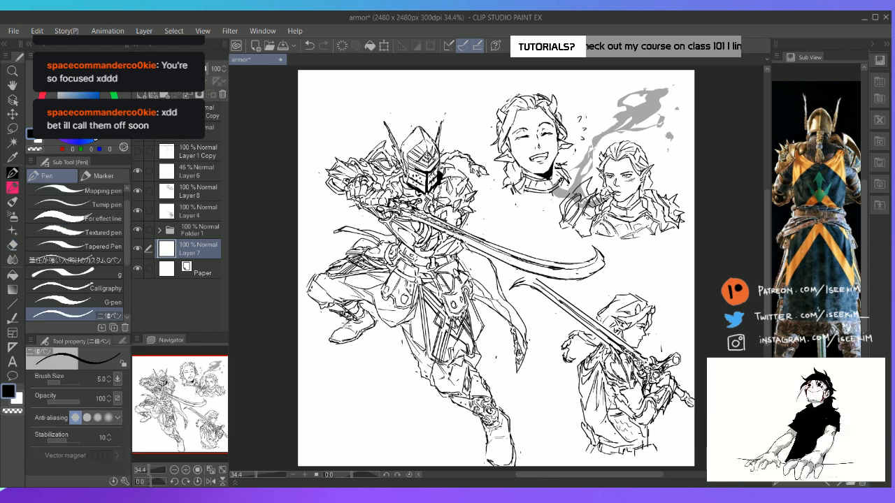
mouse_move(306, 313)
left_mouse_down()
mouse_move(301, 322)
mouse_move(332, 349)
mouse_move(370, 359)
mouse_move(461, 433)
mouse_move(466, 465)
left_mouse_up()
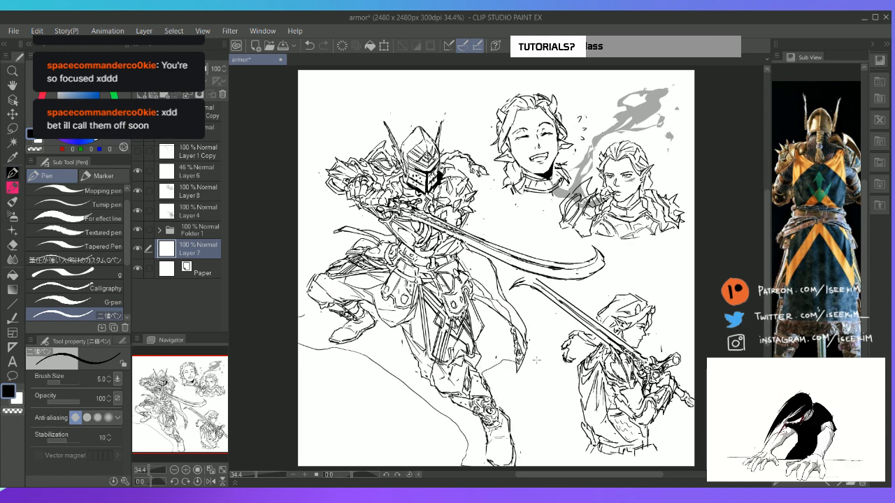
left_click_drag(536, 360, 565, 387)
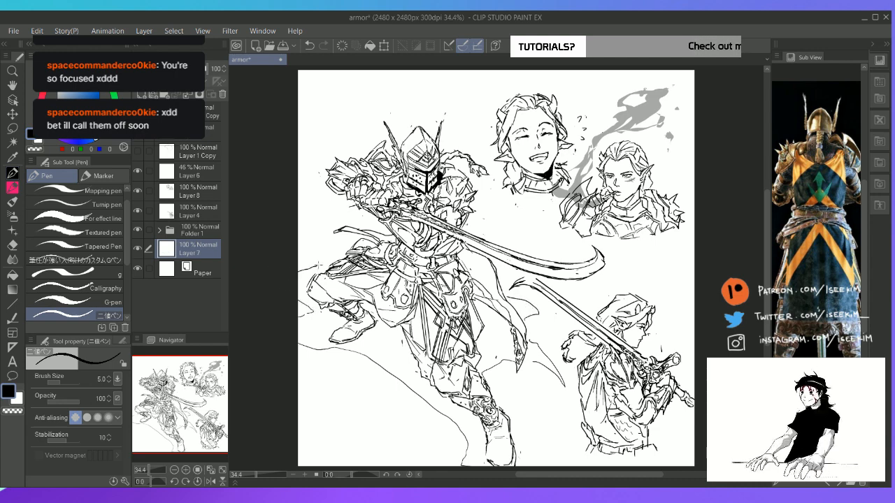
Fill the outlined shape behind the knight's legs with black and set its layer opacity to 26%
key("g")
left_click(328, 265)
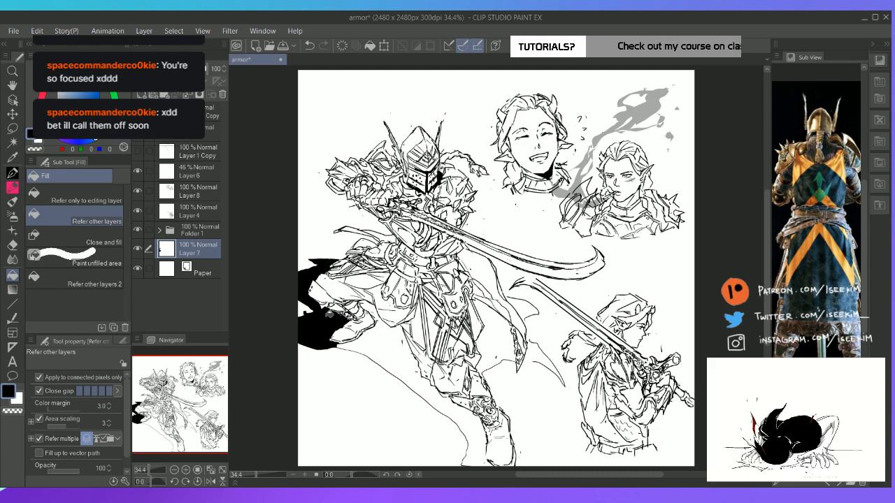
key("e")
key("g")
left_click(405, 346)
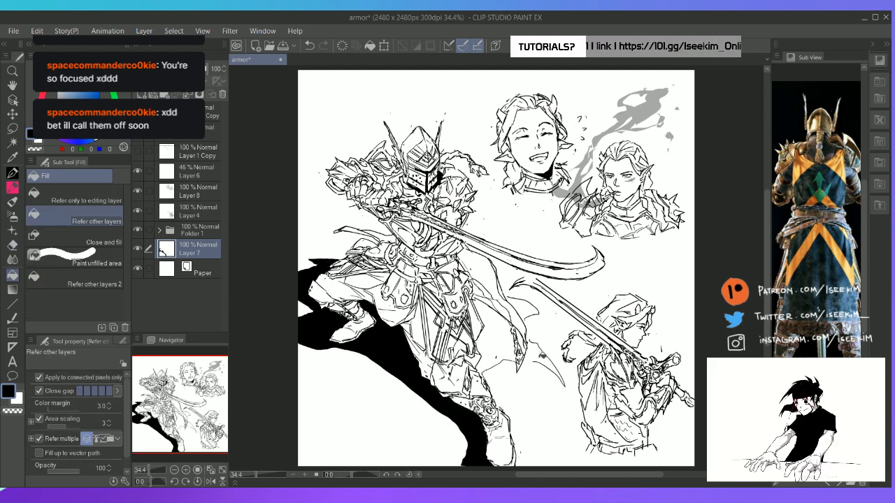
left_click(545, 359)
key("ctrl+z")
key("p")
key("g")
left_click(505, 348)
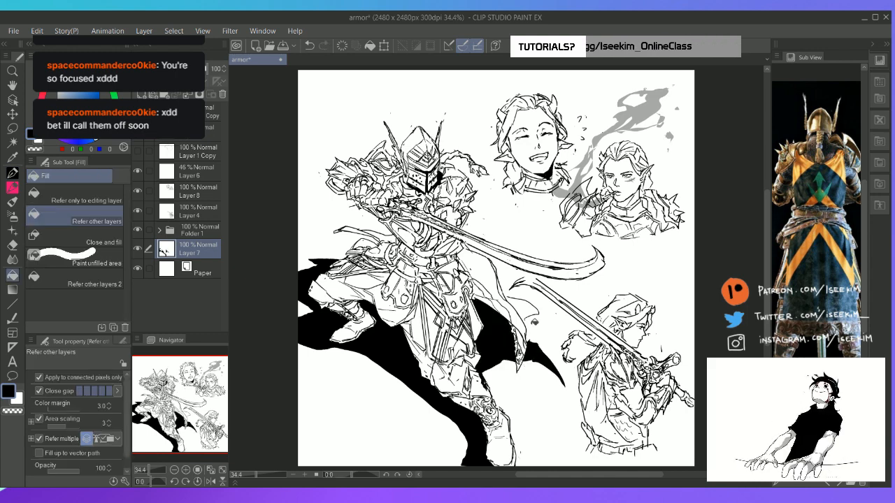
left_click(184, 69)
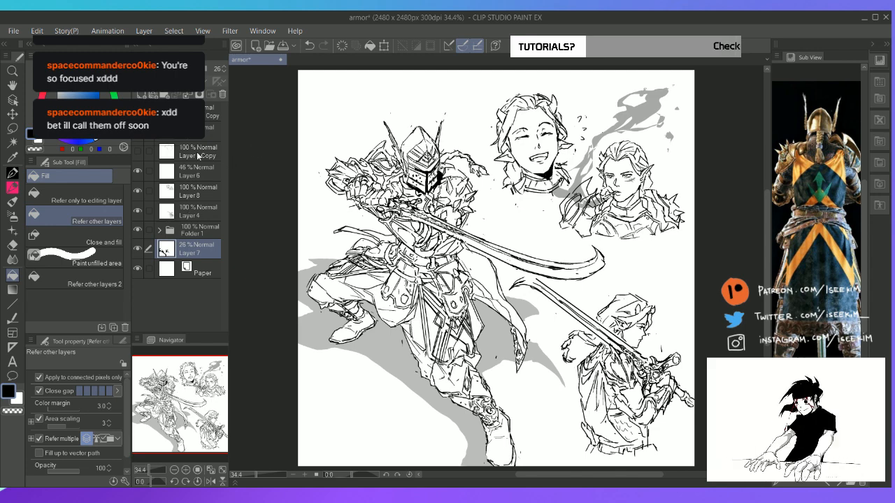
Move Layer 8 and Layer 4 into Folder 1
left_click(202, 188)
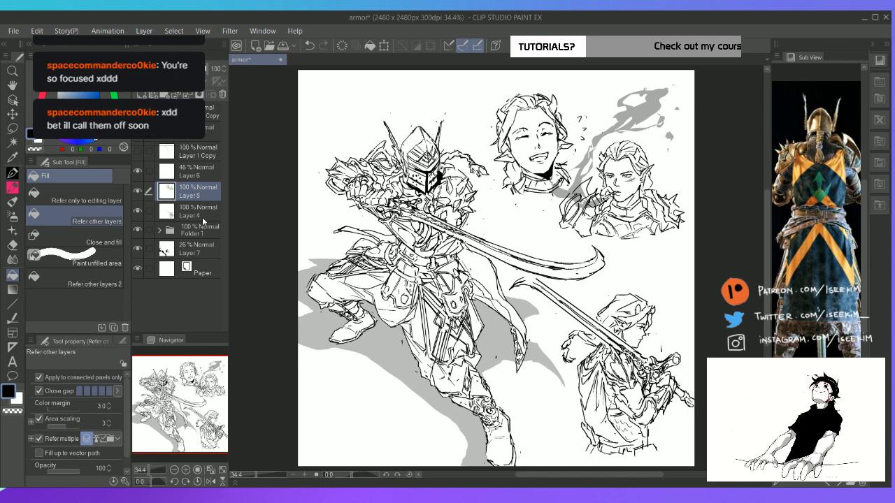
left_click(202, 213, "ctrl")
left_click_drag(202, 197, 212, 230)
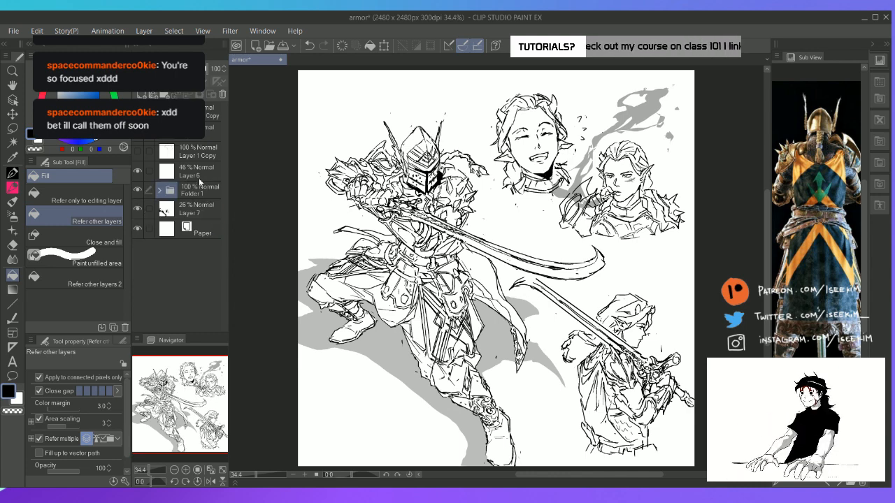
Check the hidden Layer 1 Copy and move Layer 5 down to sit directly above Layer 6
left_click(138, 152)
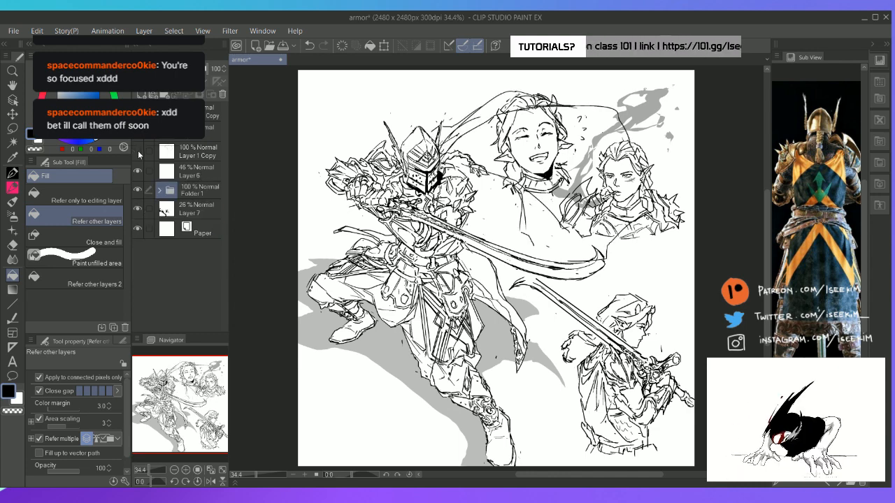
left_click(138, 152)
left_click(204, 131)
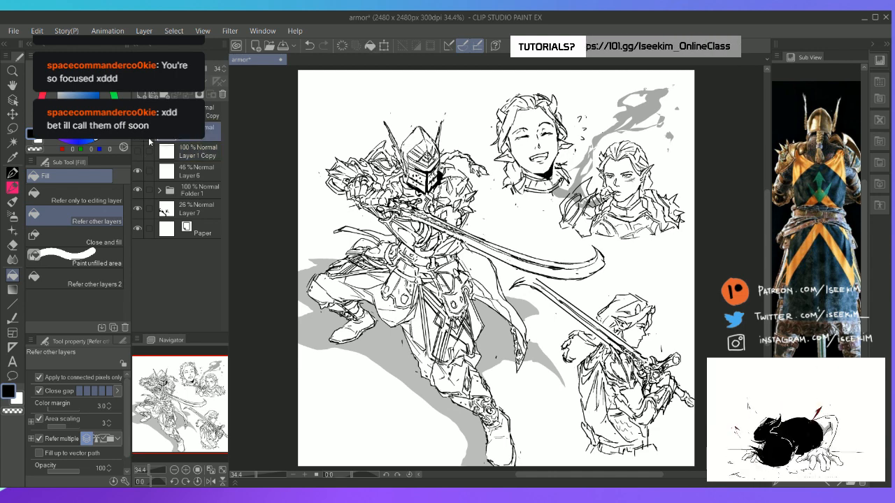
left_click_drag(205, 133, 208, 162)
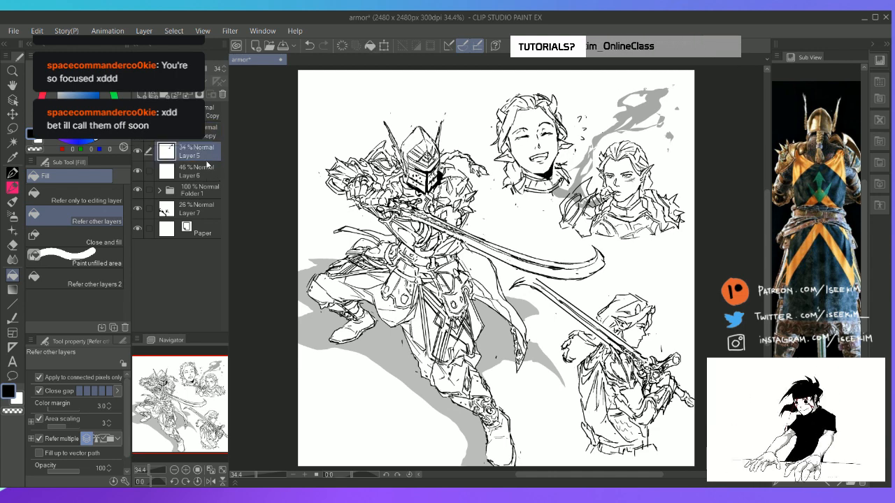
Add a new layer at 54% opacity and shade the knight's curved blade with Lasso fill
key("ctrl+shift+n")
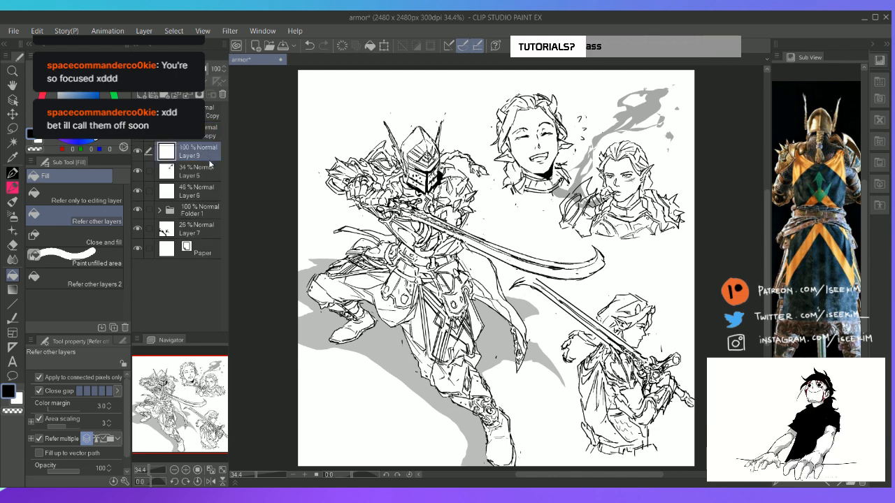
key("u")
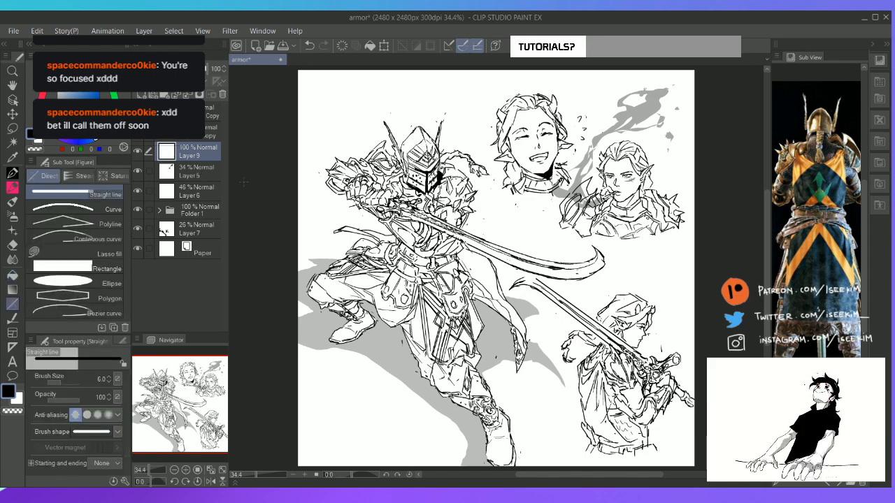
left_click(77, 253)
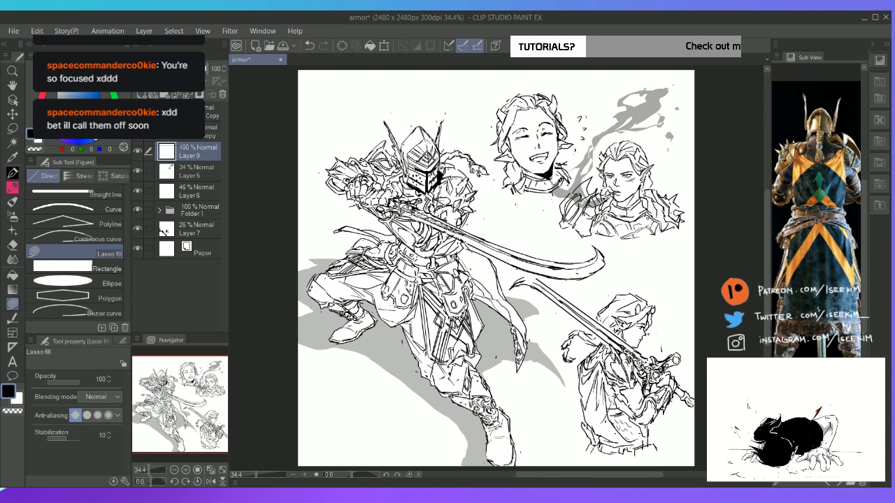
mouse_move(434, 209)
left_mouse_down()
mouse_move(465, 230)
mouse_move(398, 209)
left_mouse_up()
left_click(191, 69)
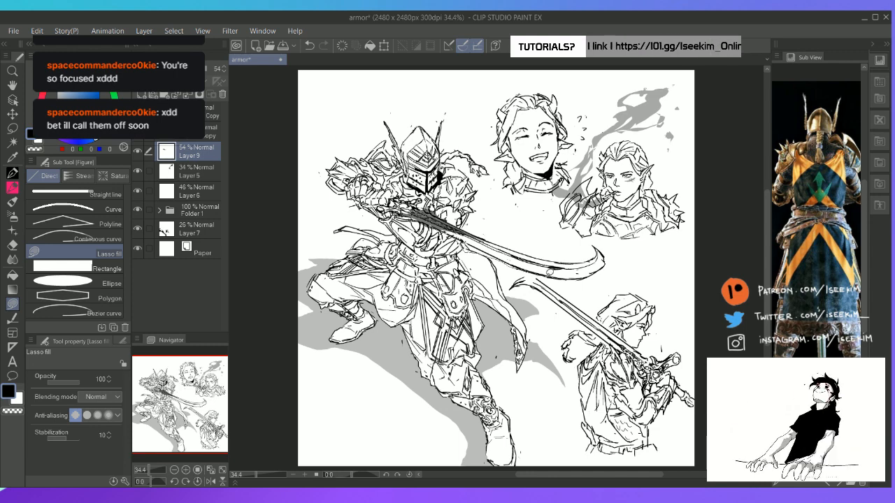
left_click_drag(535, 247, 444, 215)
Fill jagged smoke wisps rising from the knight's blade towards the space beside the helmet
key("e")
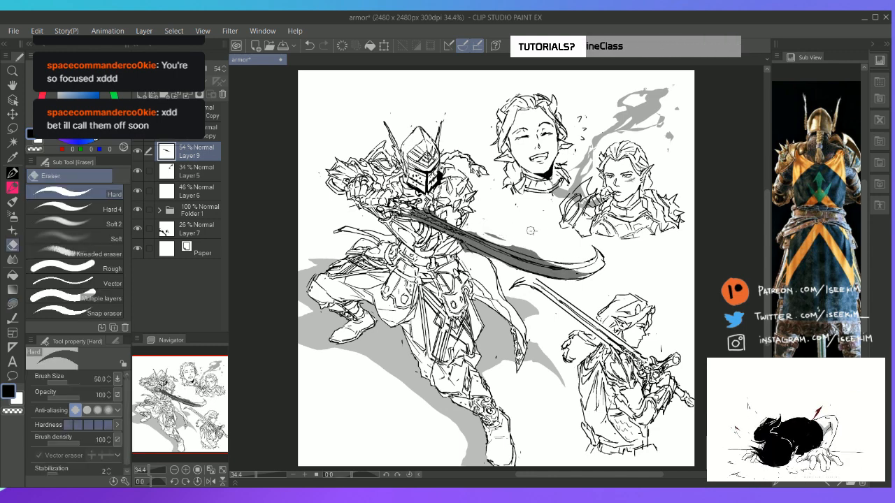
key("u")
mouse_move(529, 247)
left_mouse_down()
mouse_move(526, 229)
mouse_move(484, 187)
mouse_move(509, 203)
mouse_move(538, 251)
left_mouse_up()
key("e")
key("u")
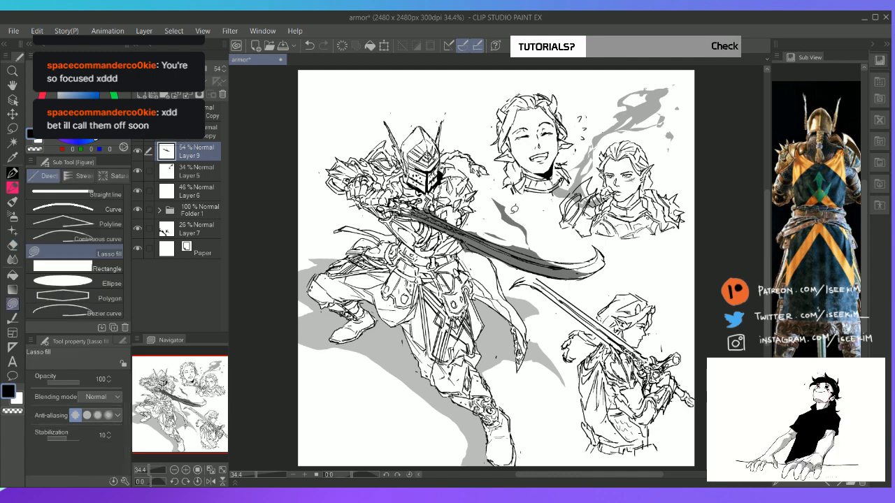
mouse_move(508, 221)
left_mouse_down()
mouse_move(534, 248)
mouse_move(482, 170)
mouse_move(473, 131)
mouse_move(523, 215)
left_mouse_up()
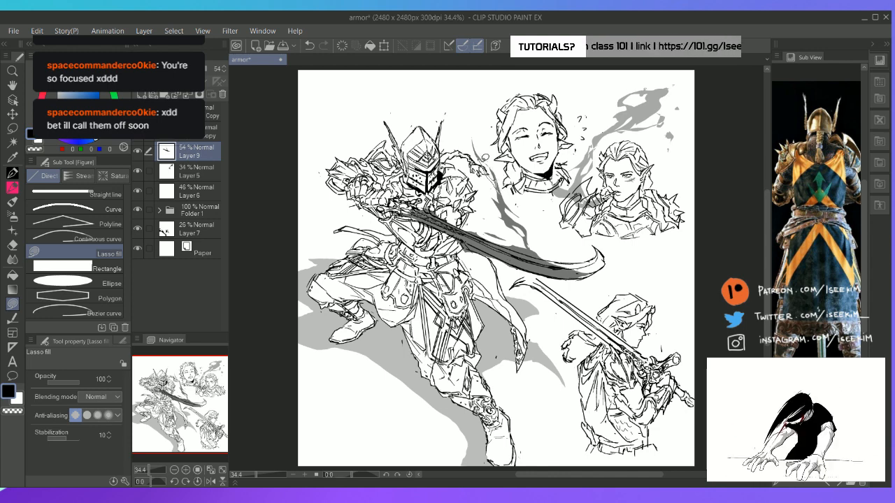
Fill a wide smoke streak between the smiling headshot and the blade, and erase it back to thin strands
mouse_move(500, 183)
left_mouse_down()
mouse_move(560, 225)
mouse_move(570, 245)
left_mouse_up()
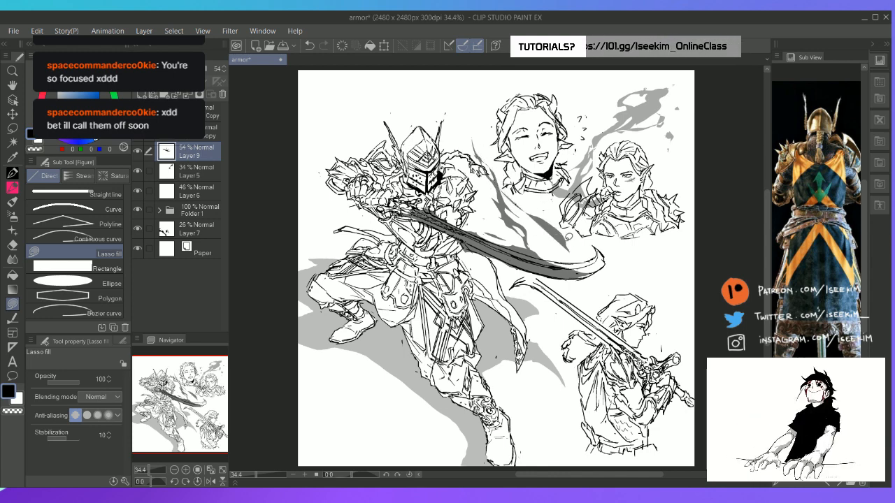
mouse_move(501, 186)
left_mouse_down()
mouse_move(519, 213)
mouse_move(551, 225)
mouse_move(501, 188)
left_mouse_up()
key("e")
mouse_move(528, 217)
left_mouse_down()
mouse_move(553, 234)
mouse_move(513, 206)
mouse_move(546, 228)
mouse_move(555, 248)
mouse_move(552, 232)
mouse_move(565, 263)
left_mouse_up()
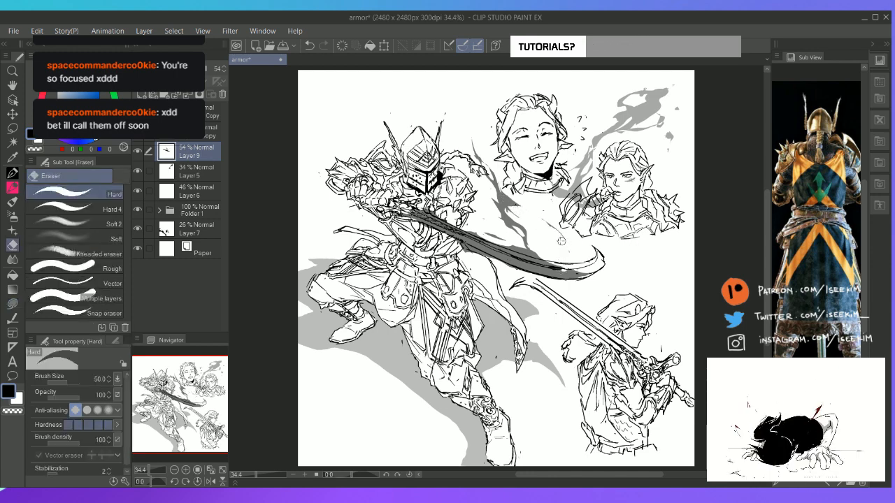
key("u")
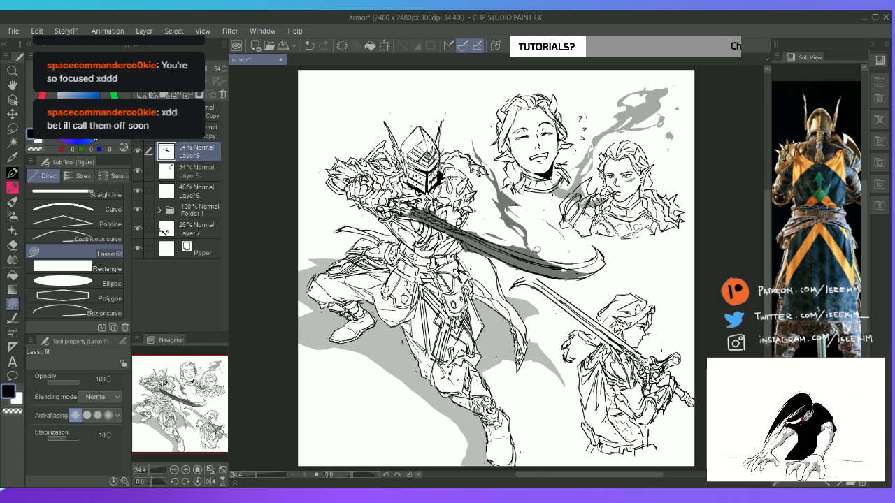
Shade the blade's curved tip and fill small smoke wisps along its edges, undoing the unwanted fills
mouse_move(549, 253)
left_mouse_down()
mouse_move(532, 242)
mouse_move(579, 263)
mouse_move(586, 242)
mouse_move(608, 250)
left_mouse_up()
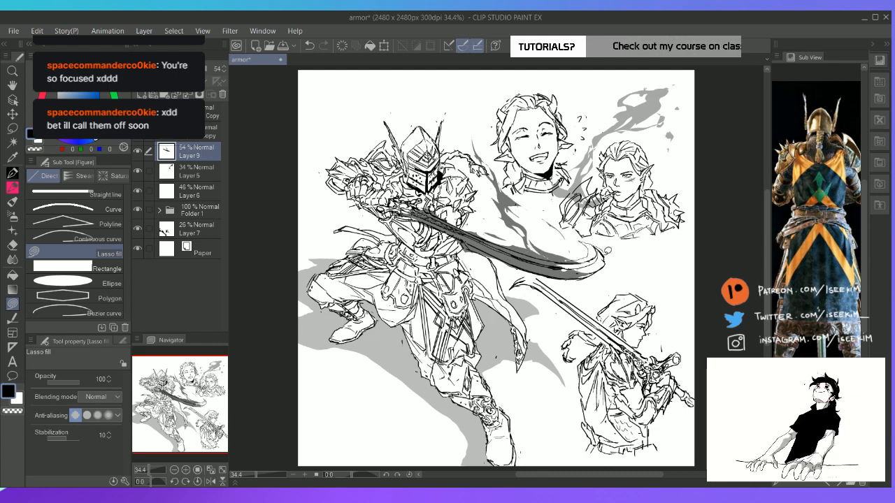
left_click_drag(554, 260, 538, 246)
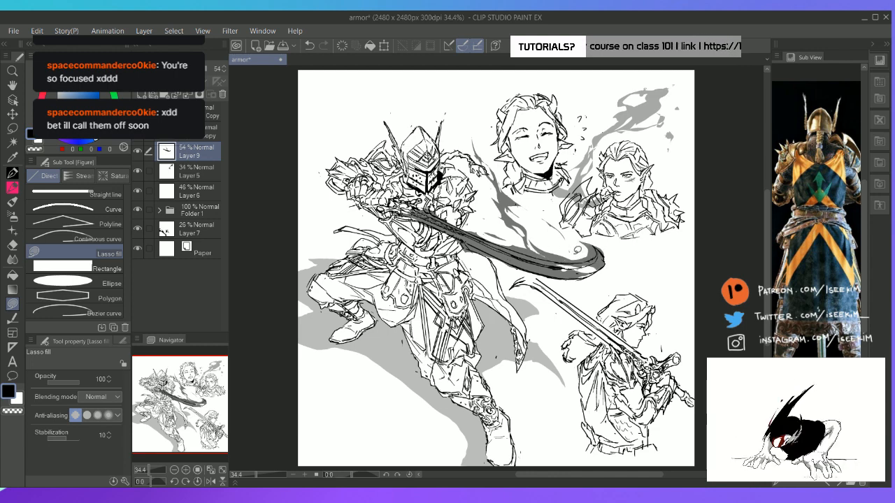
mouse_move(463, 223)
left_mouse_down()
mouse_move(481, 230)
mouse_move(496, 222)
mouse_move(444, 211)
left_mouse_up()
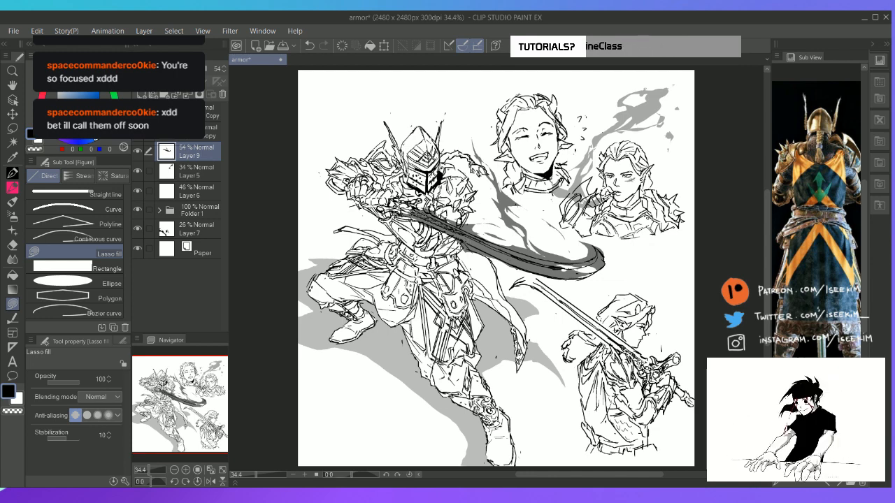
mouse_move(488, 250)
left_mouse_down()
mouse_move(532, 277)
mouse_move(506, 269)
mouse_move(496, 254)
mouse_move(475, 263)
mouse_move(501, 271)
mouse_move(463, 246)
left_mouse_up()
key("ctrl+z")
key("ctrl+z")
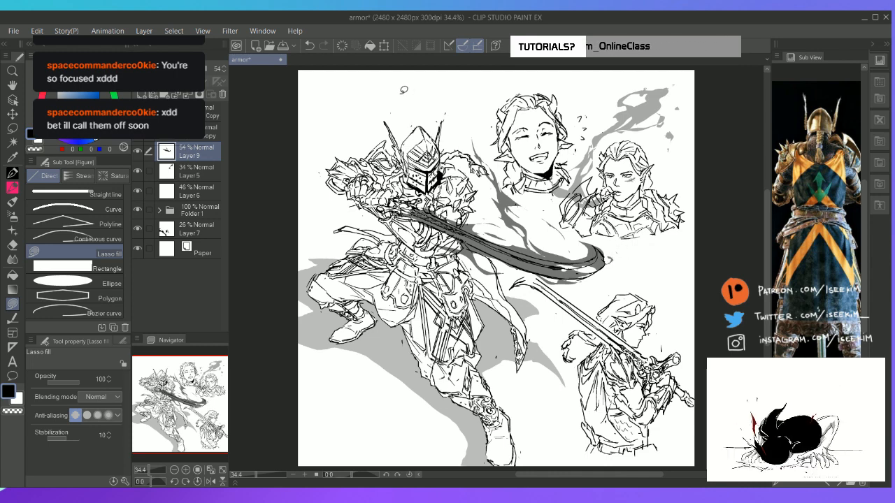
Fill curling smoke wisps above the knight's helmet and around the outer side of the raised arms
mouse_move(403, 90)
left_mouse_down()
mouse_move(371, 83)
mouse_move(407, 77)
mouse_move(447, 126)
mouse_move(419, 109)
mouse_move(418, 94)
mouse_move(472, 78)
mouse_move(483, 93)
mouse_move(476, 108)
mouse_move(485, 104)
mouse_move(497, 124)
mouse_move(473, 117)
mouse_move(487, 106)
mouse_move(465, 108)
mouse_move(487, 103)
left_mouse_up()
key("ctrl+z")
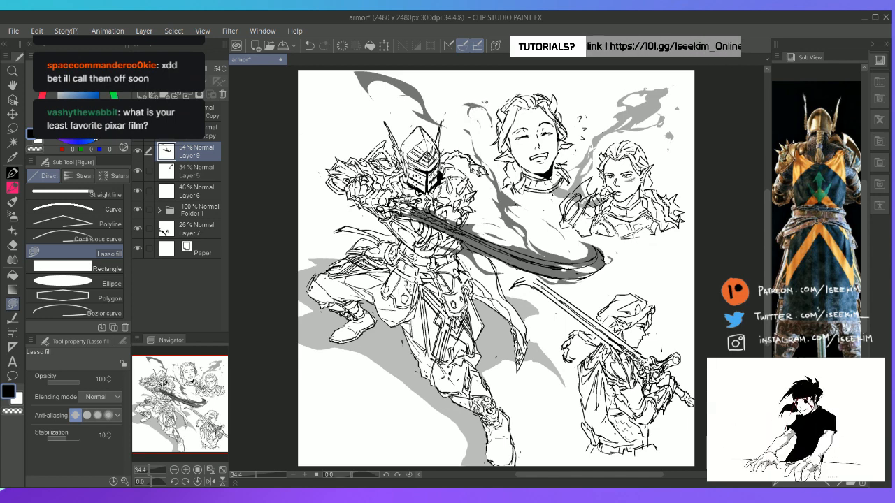
mouse_move(324, 120)
left_mouse_down()
mouse_move(350, 135)
mouse_move(367, 171)
mouse_move(421, 212)
left_mouse_up()
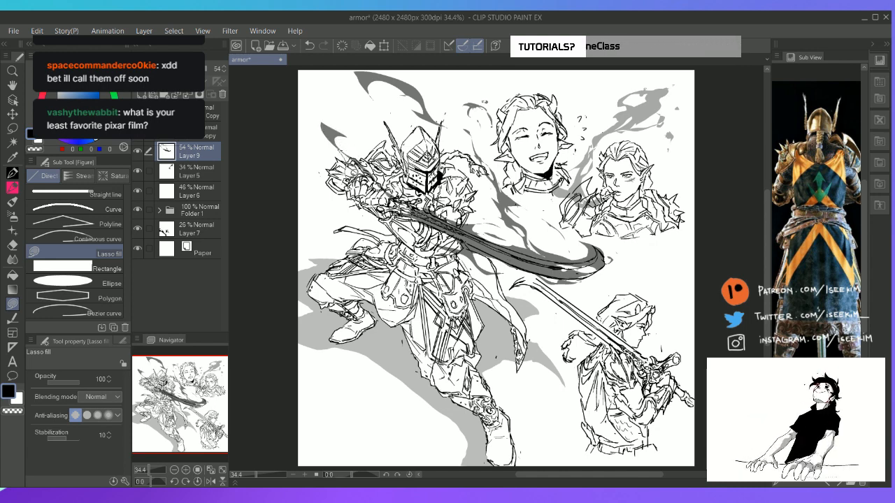
left_click_drag(335, 146, 353, 182)
mouse_move(319, 216)
left_mouse_down()
mouse_move(337, 220)
mouse_move(302, 196)
mouse_move(334, 212)
left_mouse_up()
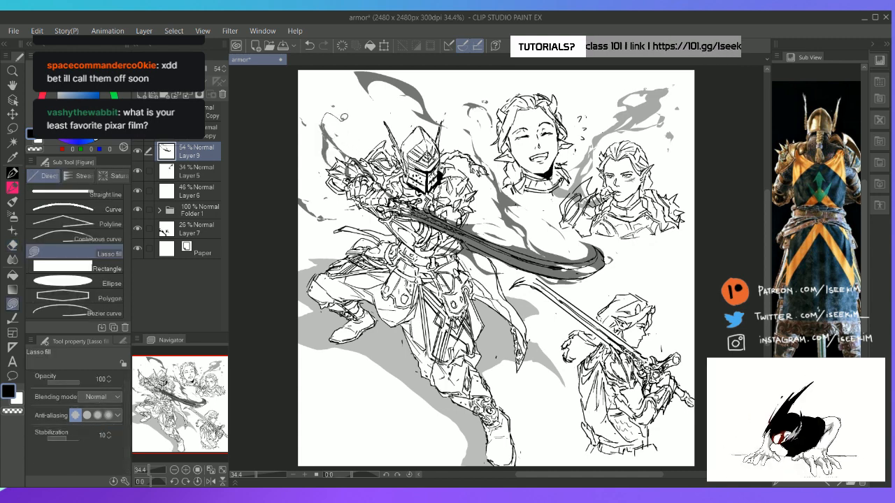
Refine the smoke beside the knight and fill dark shading over the raised arm's armour
key("e")
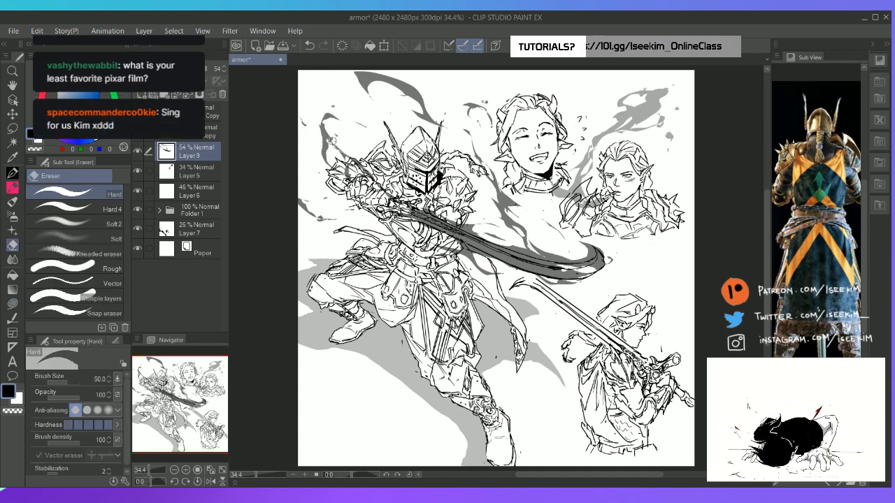
key("u")
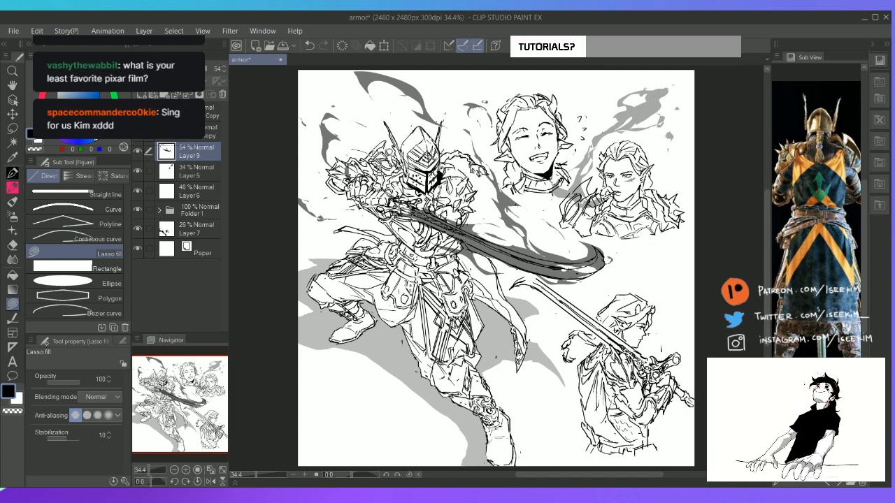
left_click_drag(362, 147, 370, 148)
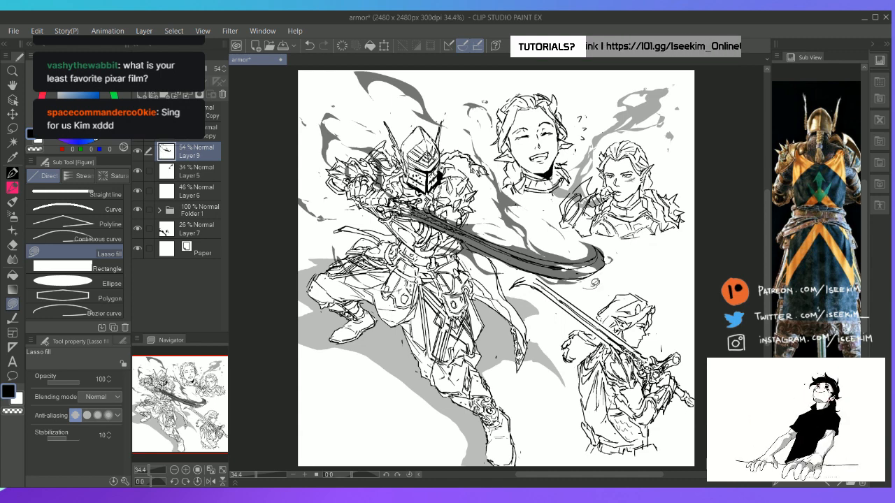
Erase parts of the large smoke wisp above the knight's helmet to make it thinner
key("e")
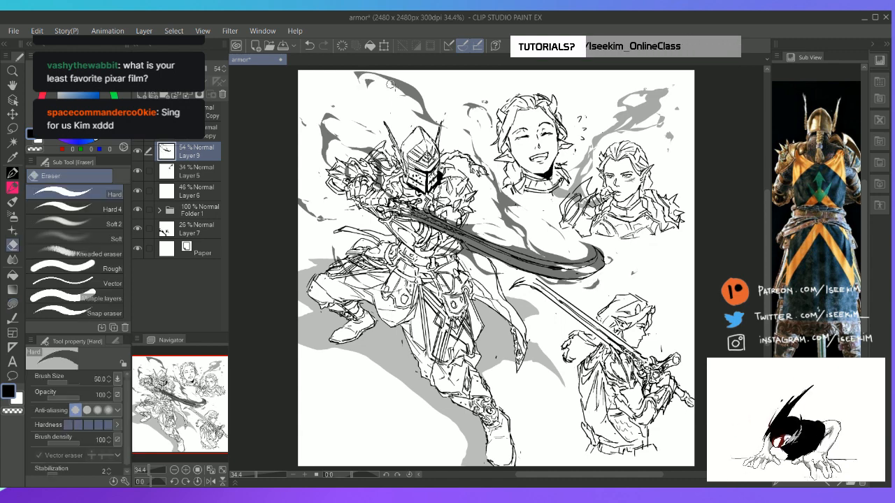
left_click_drag(390, 85, 403, 93)
mouse_move(377, 83)
left_mouse_down()
mouse_move(406, 94)
mouse_move(364, 79)
mouse_move(410, 95)
mouse_move(351, 83)
left_mouse_up()
key("u")
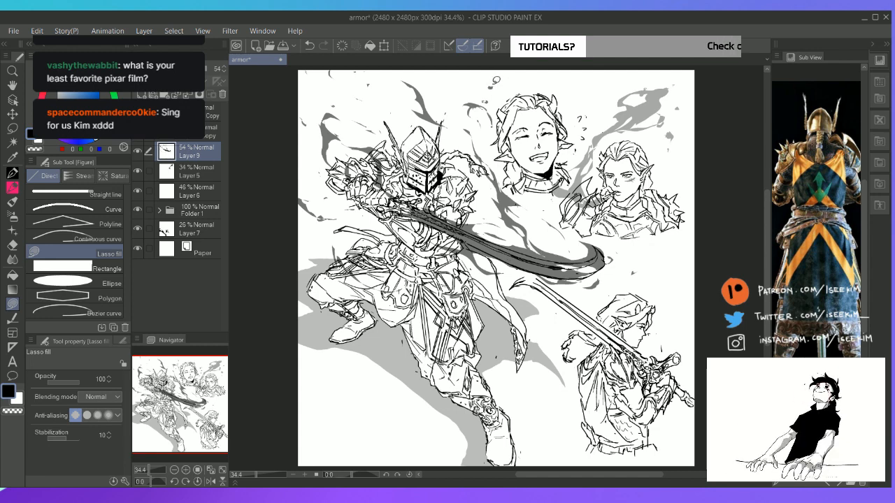
Fill a small jagged smoke wisp between the knight's helmet and the smiling headshot, erasing the unwanted parts
mouse_move(497, 83)
left_mouse_down()
mouse_move(487, 85)
mouse_move(495, 67)
left_mouse_up()
key("ctrl+z")
left_click_drag(511, 100, 512, 104)
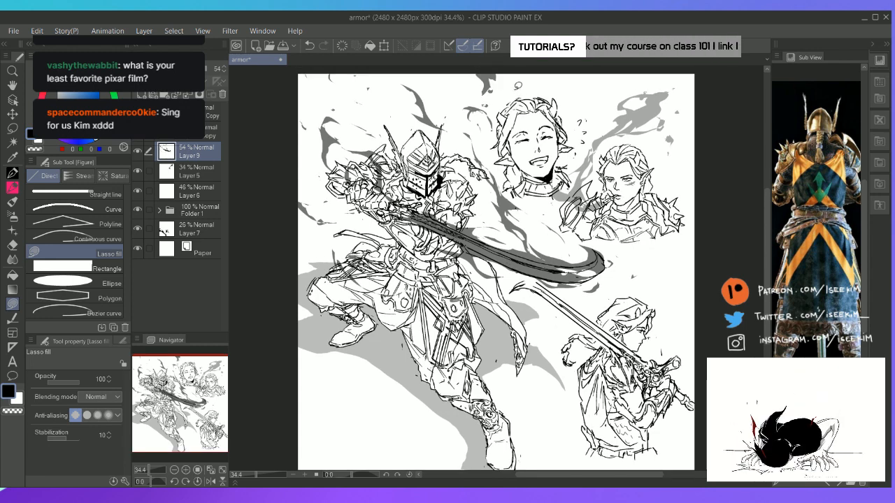
key("e")
left_click_drag(488, 74, 476, 111)
key("u")
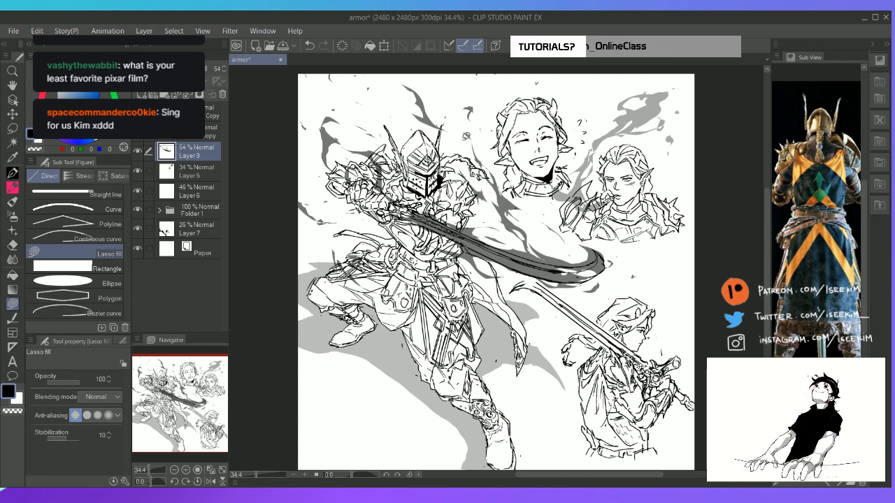
left_click_drag(478, 94, 466, 105)
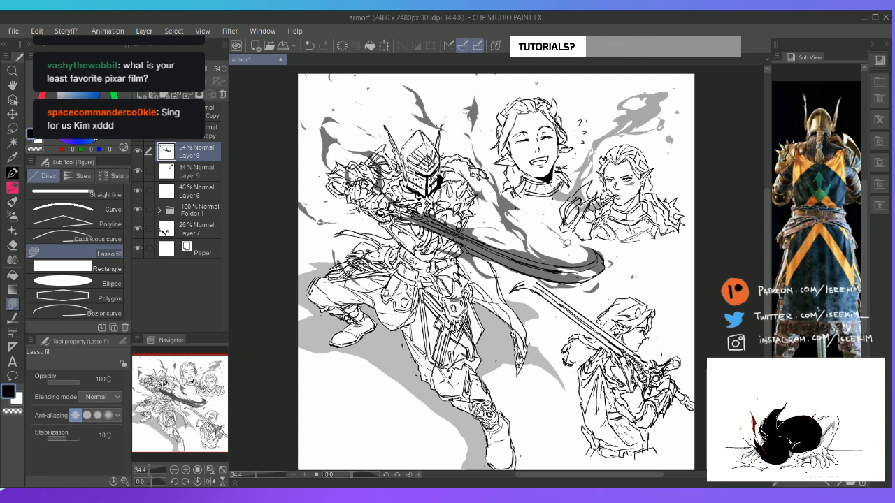
Fill a small smoke wisp off the curved tip of the knight's blade, undoing the unwanted fills above it
mouse_move(565, 241)
left_mouse_down()
mouse_move(580, 263)
mouse_move(599, 250)
mouse_move(550, 219)
left_mouse_up()
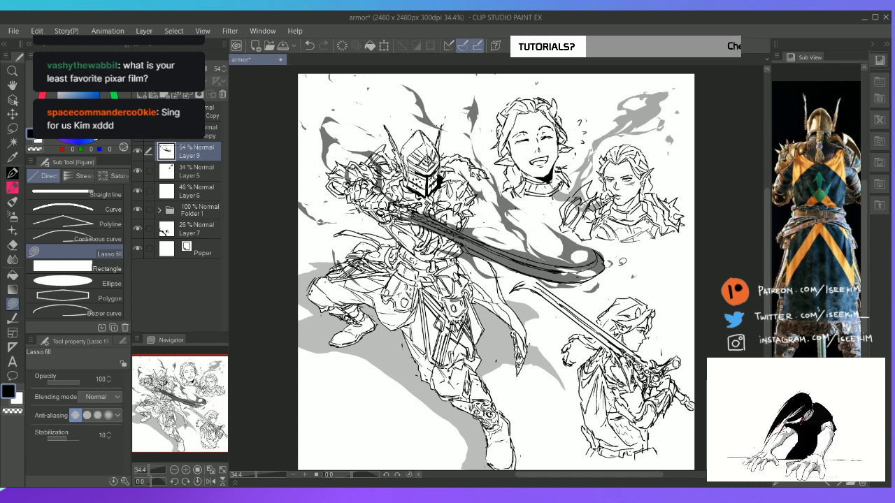
key("ctrl+z")
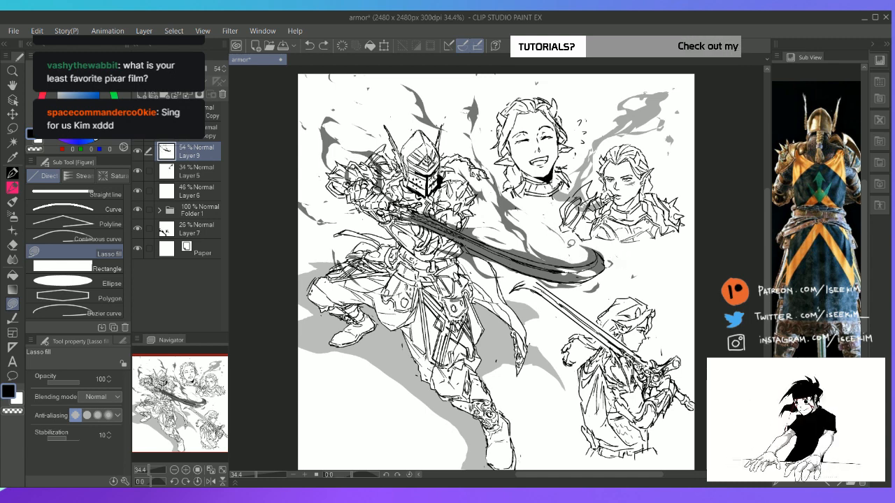
mouse_move(552, 228)
left_mouse_down()
mouse_move(605, 253)
mouse_move(581, 237)
left_mouse_up()
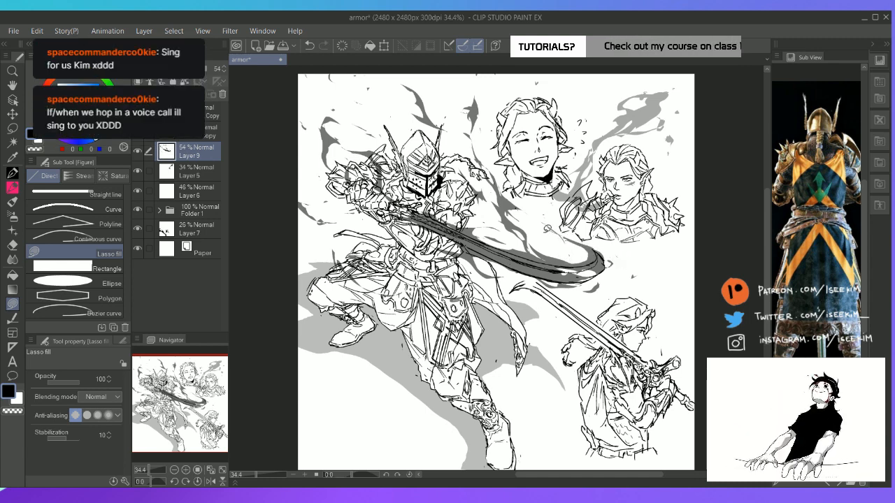
key("ctrl+z")
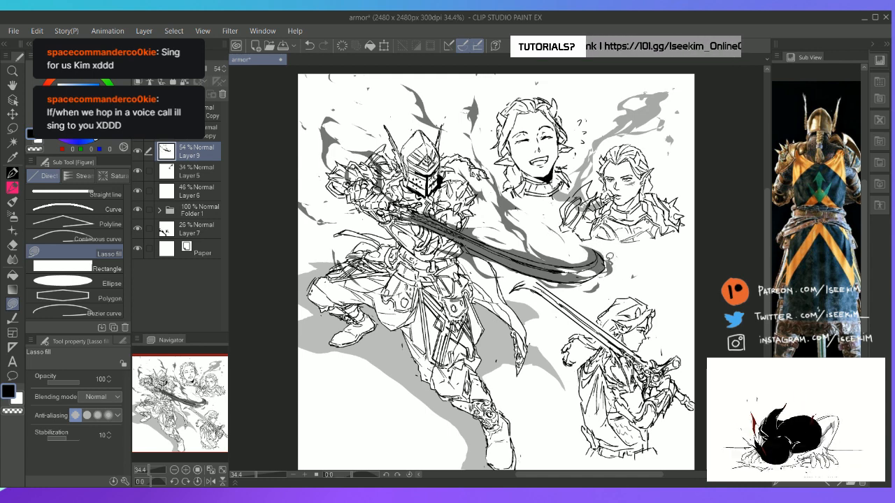
key("ctrl+z")
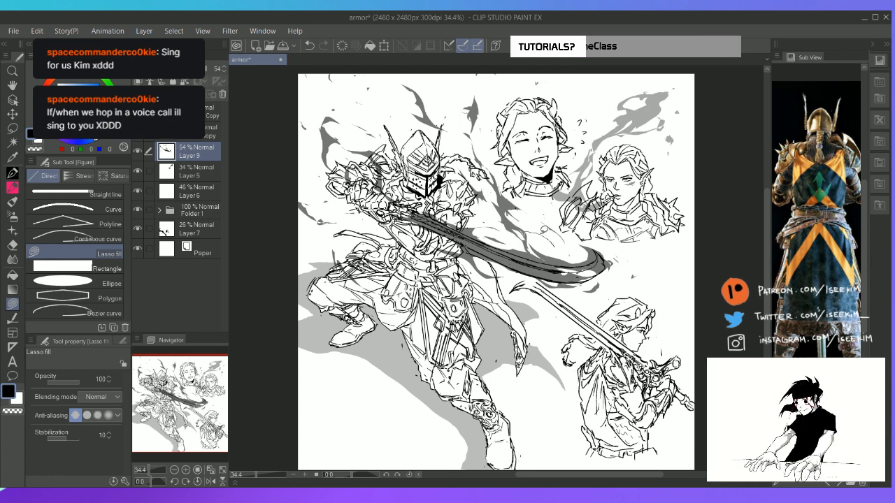
key("e")
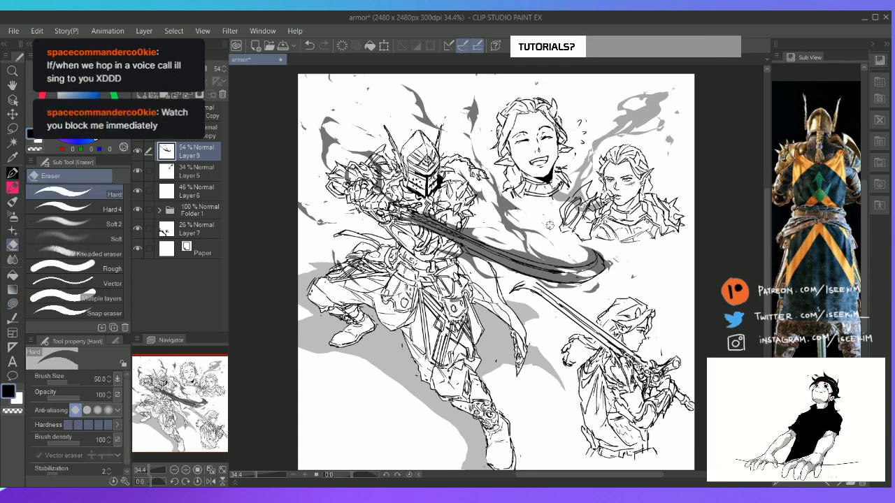
key("p")
key("e")
key("p")
Fill curling smoke wisps above the knight's helmet and thin streaks below the blade, undoing the unwanted fills
key("u")
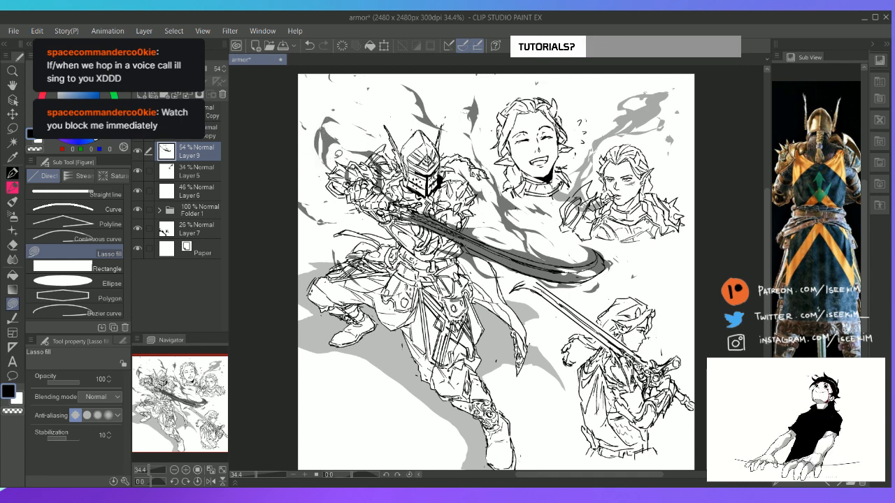
key("ctrl+z")
mouse_move(325, 124)
left_mouse_down()
mouse_move(327, 160)
mouse_move(329, 115)
mouse_move(325, 125)
left_mouse_up()
key("ctrl+z")
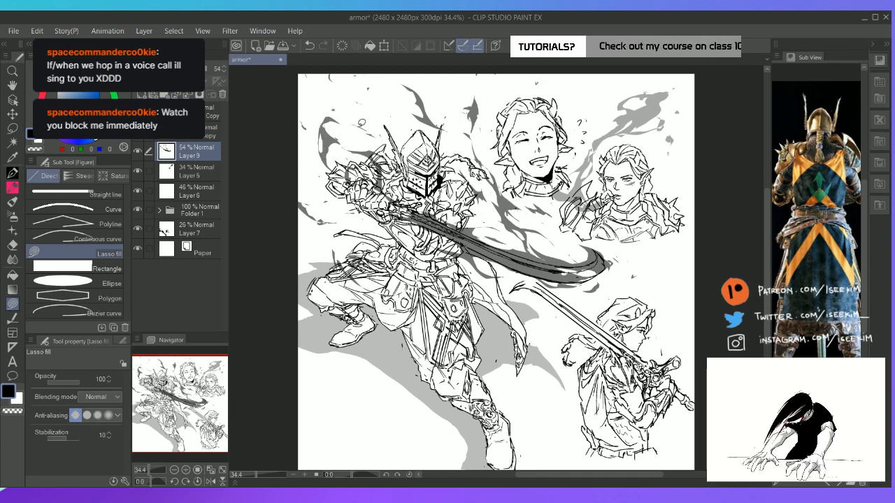
mouse_move(402, 76)
left_mouse_down()
mouse_move(383, 85)
mouse_move(409, 82)
mouse_move(401, 79)
left_mouse_up()
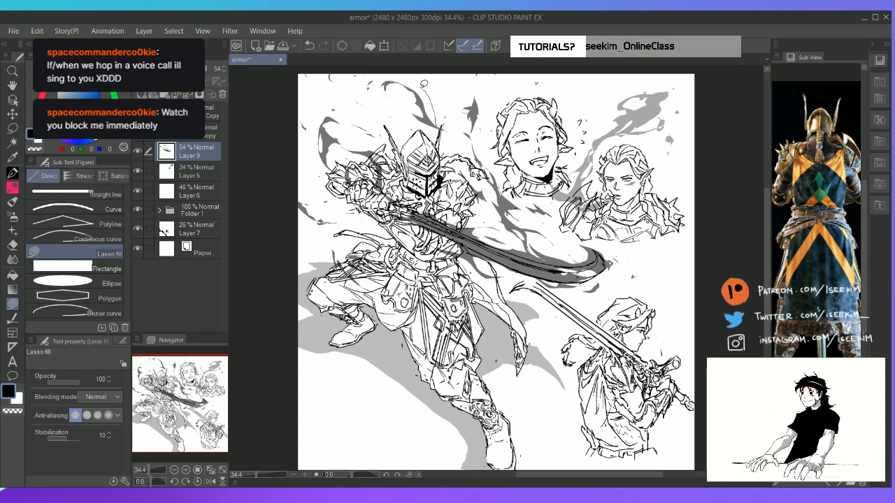
mouse_move(400, 78)
left_mouse_down()
mouse_move(416, 80)
mouse_move(440, 126)
mouse_move(437, 95)
left_mouse_up()
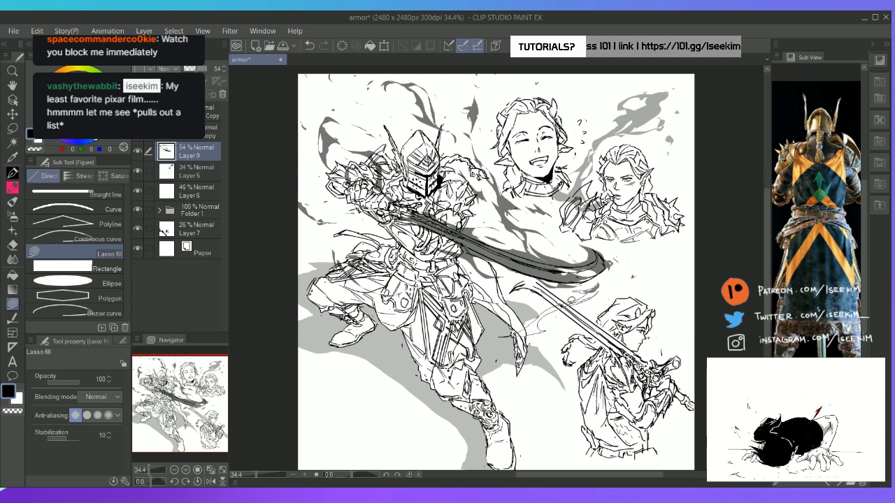
key("e")
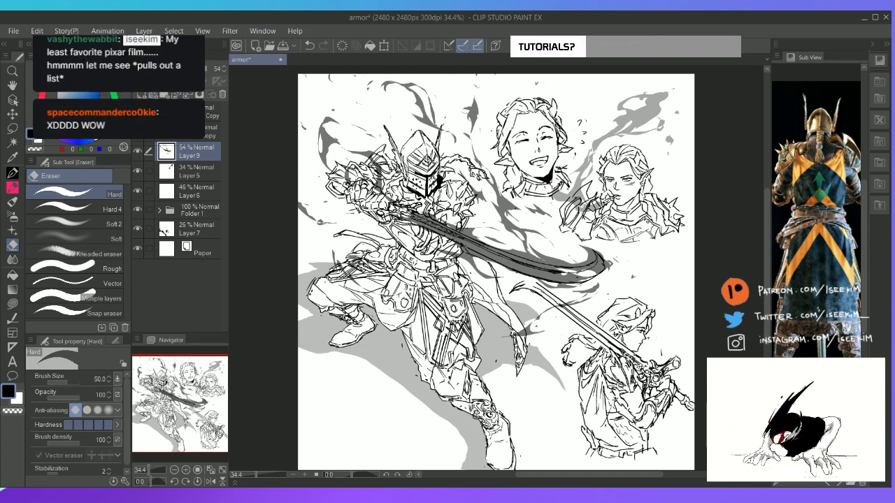
Browse the reference images to the one showing a figure with a glowing blue sword
left_click(830, 484)
left_click(830, 484)
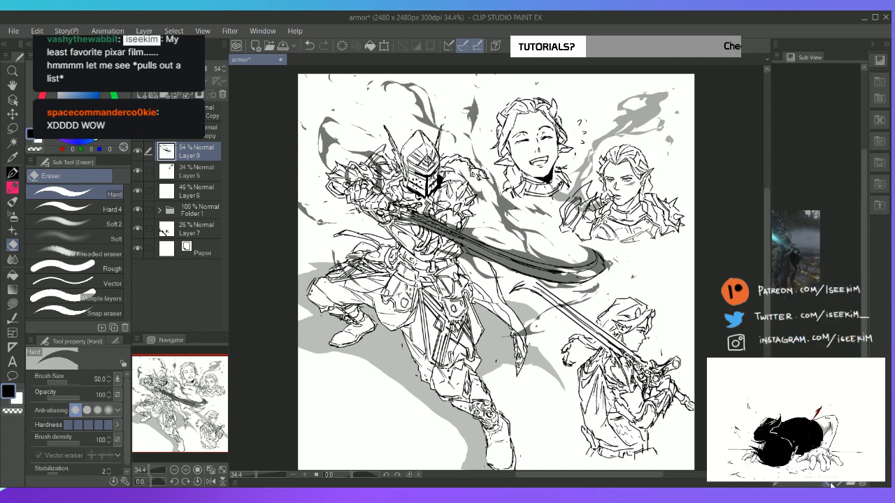
left_click(830, 484)
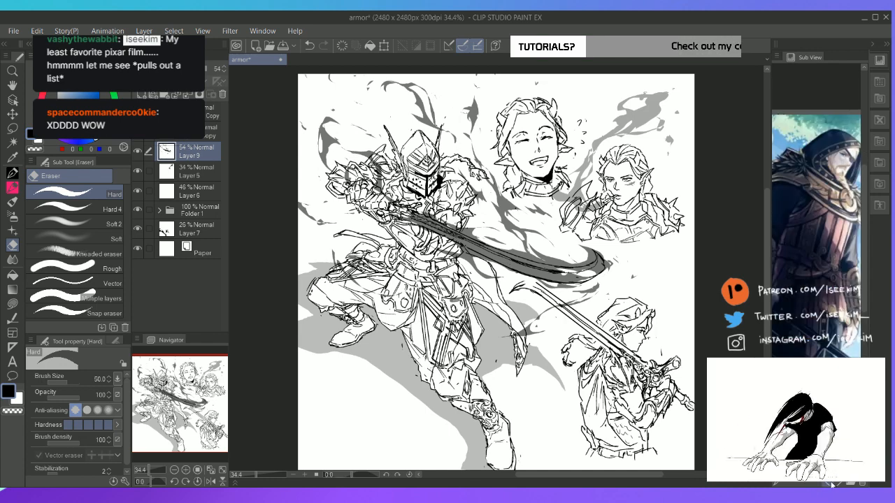
left_click(831, 484)
left_click(830, 484)
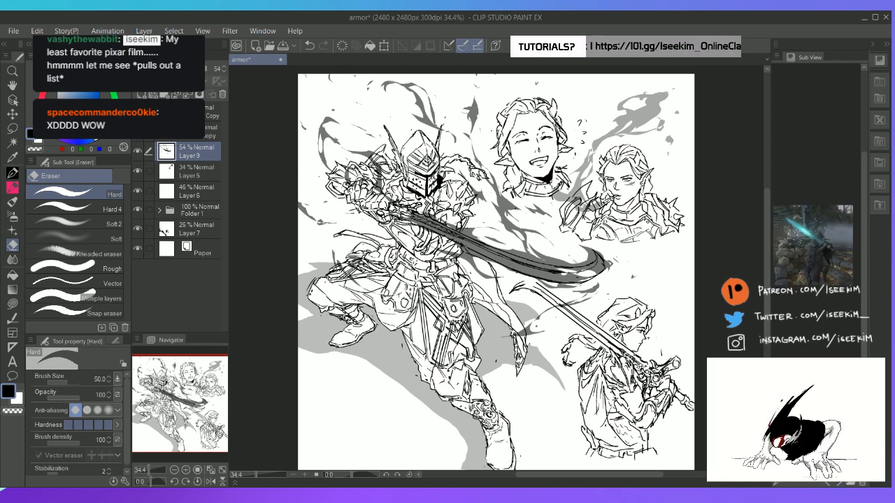
Fill small dark wisps on the ground below the knight's bent leg and beside the front shin
key("u")
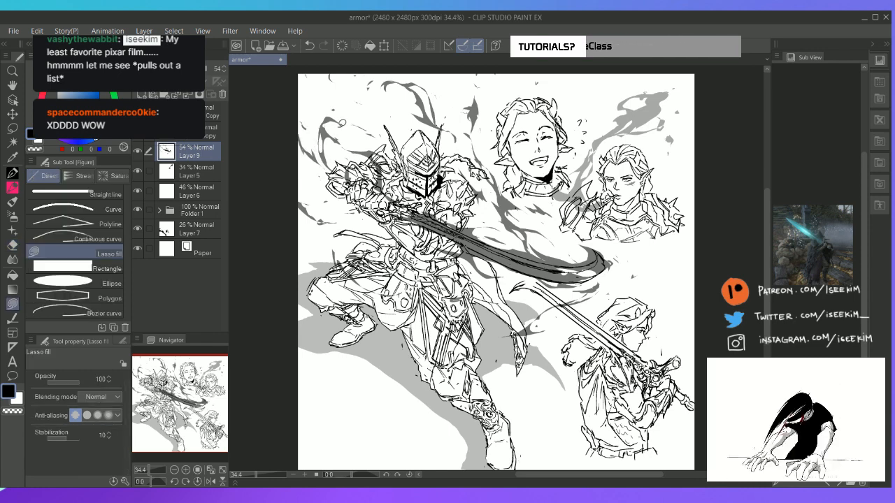
key("e")
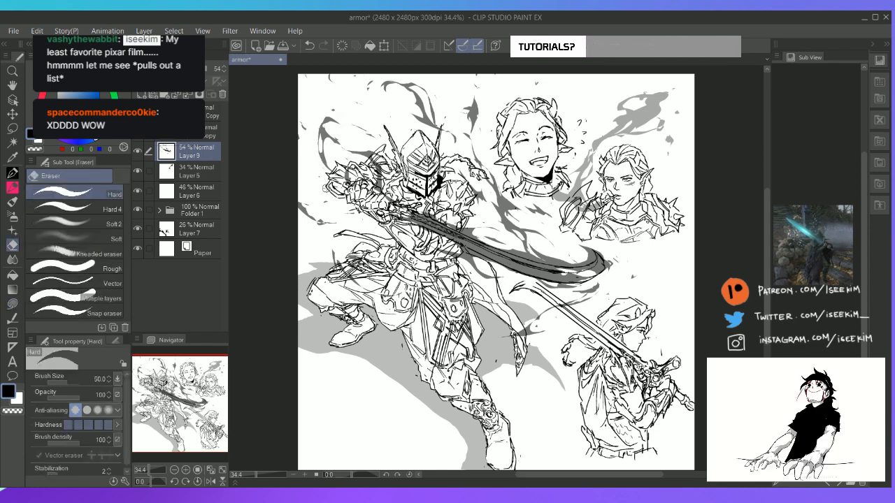
key("p")
key("u")
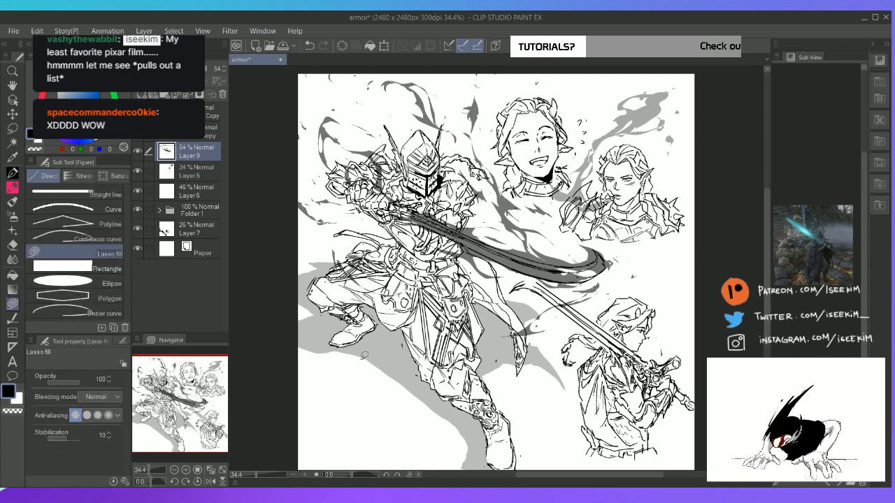
mouse_move(364, 356)
left_mouse_down()
mouse_move(335, 371)
mouse_move(371, 364)
mouse_move(357, 359)
left_mouse_up()
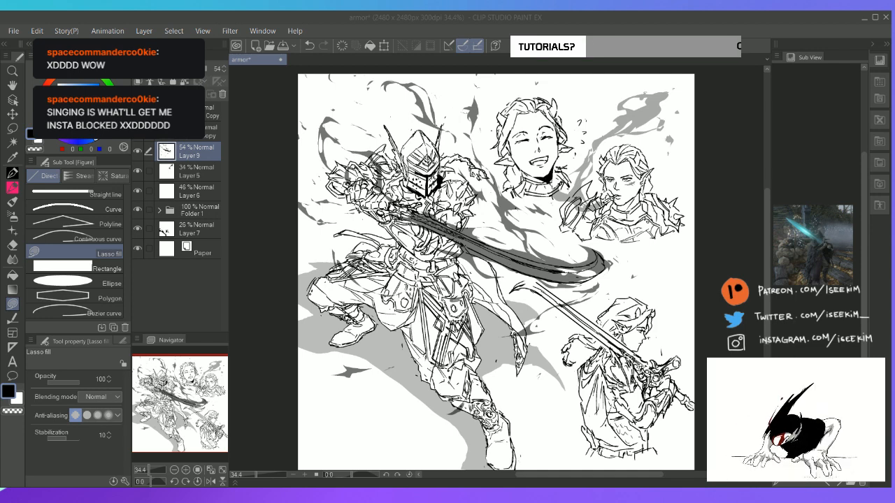
left_click(354, 23)
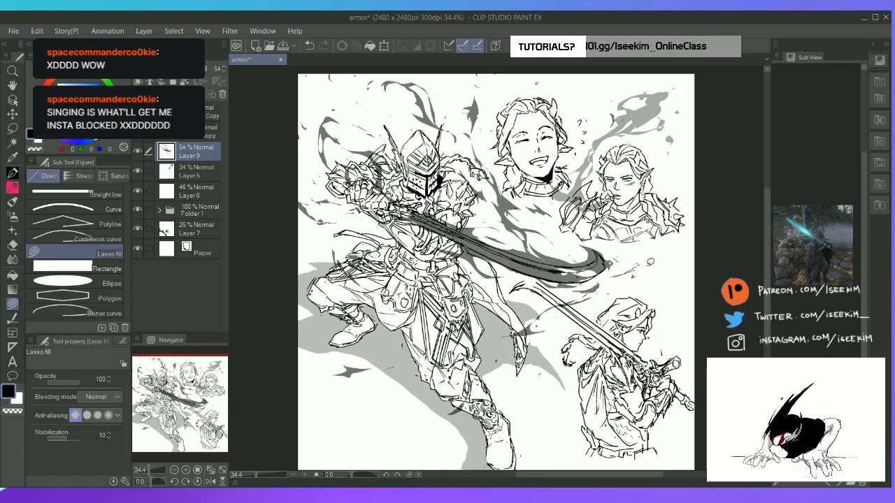
Fill a thin curved streak sweeping outward from the tip of the knight's blade, undoing the unwanted attempts
key("ctrl+z")
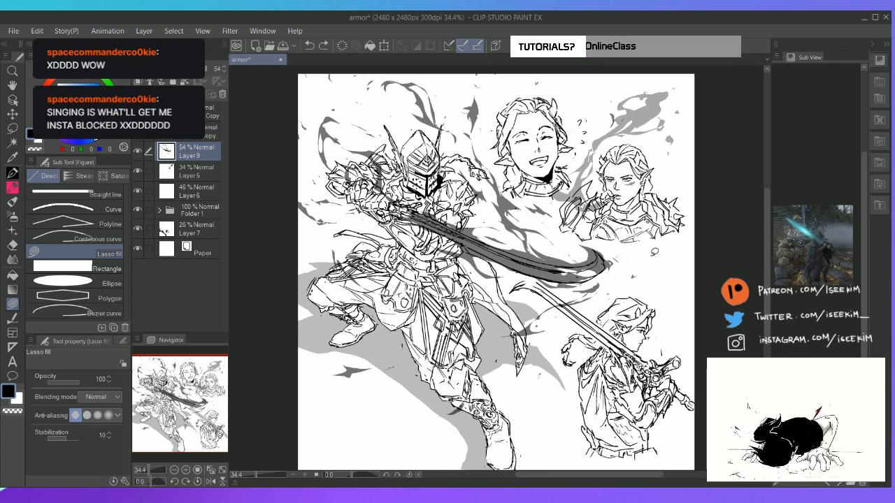
mouse_move(582, 281)
left_mouse_down()
mouse_move(667, 258)
mouse_move(634, 270)
left_mouse_up()
key("ctrl+z")
mouse_move(581, 281)
left_mouse_down()
mouse_move(679, 248)
mouse_move(670, 252)
left_mouse_up()
key("ctrl+z")
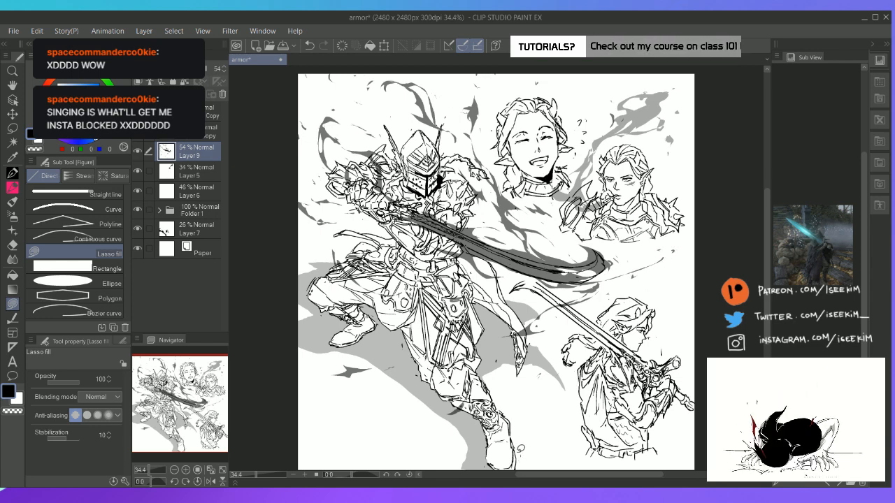
Outline and fill a grey ground shadow on the outer side of the knight's front foot on Layer 7
left_click(203, 231)
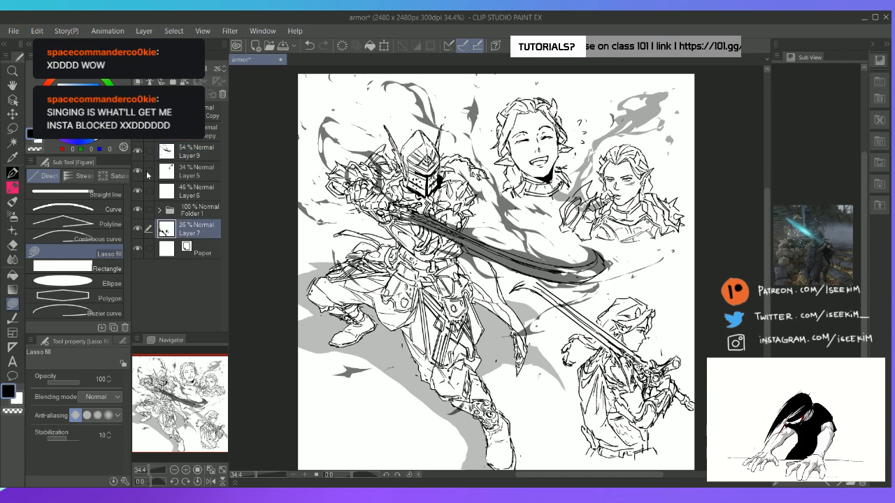
key("p")
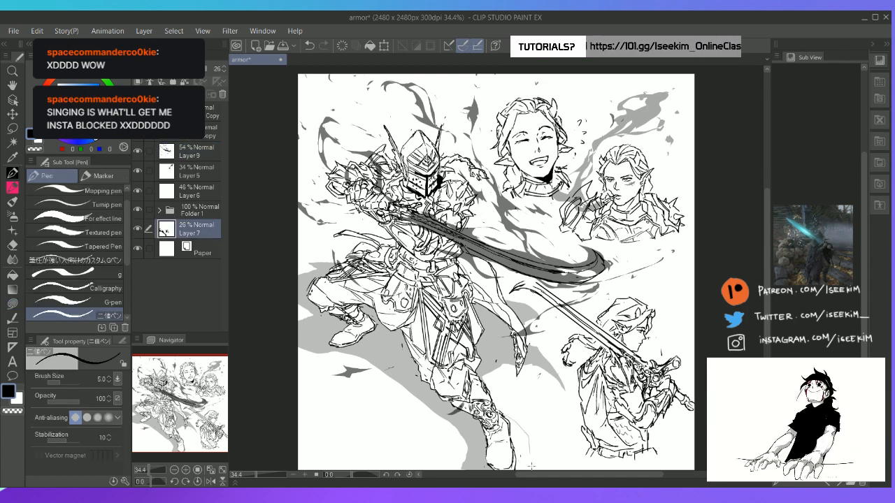
key("g")
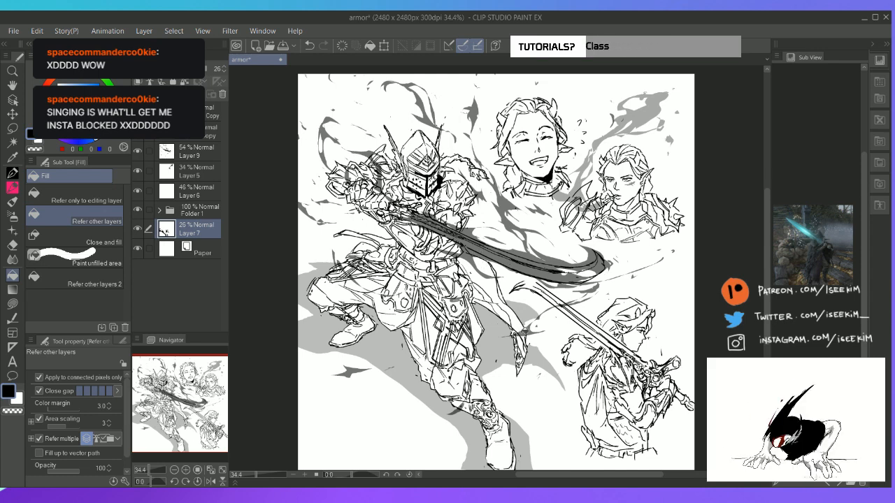
key("p")
Fill the sword-bearing figure's blade with grey tone on Layer 5, undoing the trial fill on Layer 6
left_click(209, 199)
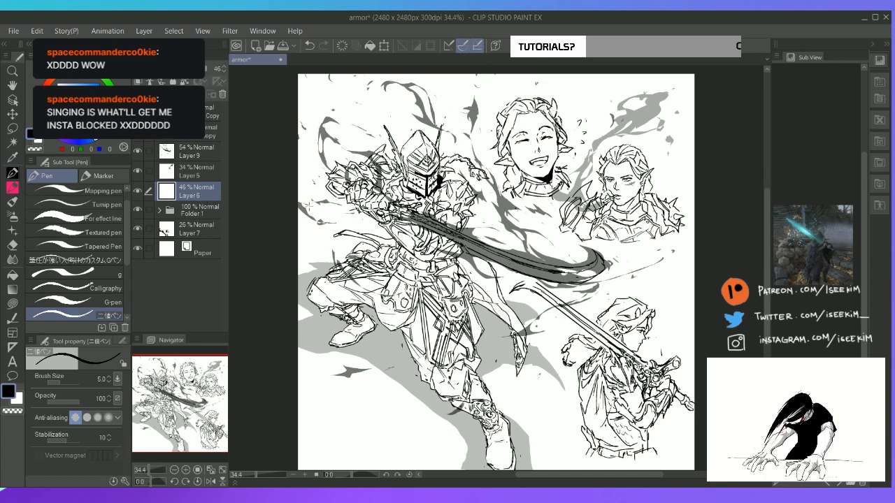
key("u")
left_click_drag(534, 288, 578, 319)
key("ctrl+z")
left_click(210, 175)
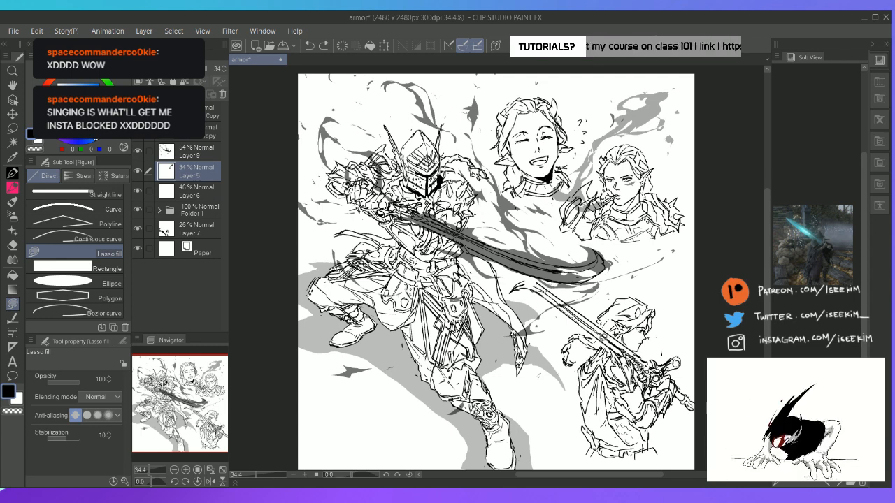
mouse_move(600, 325)
left_mouse_down()
mouse_move(526, 283)
mouse_move(553, 291)
left_mouse_up()
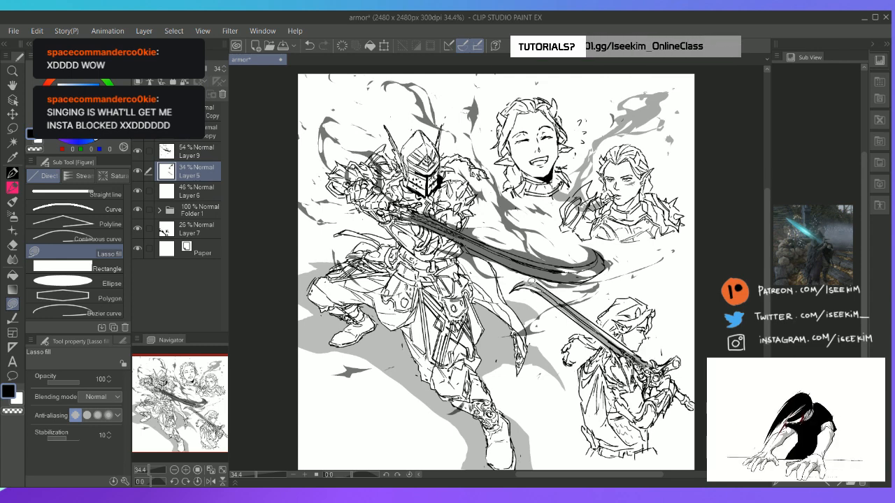
left_click_drag(610, 335, 636, 355)
left_click_drag(592, 321, 641, 358)
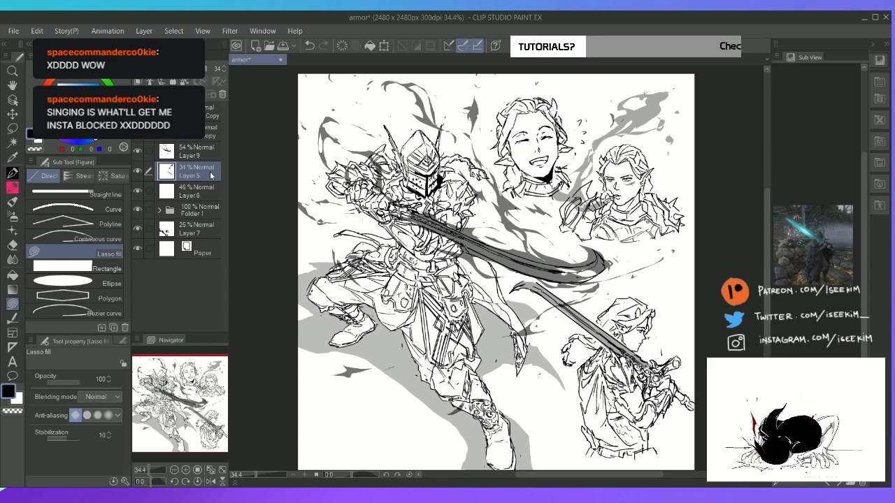
Fill a small dark wisp just below the knight's blade on Layer 9
left_click(207, 149)
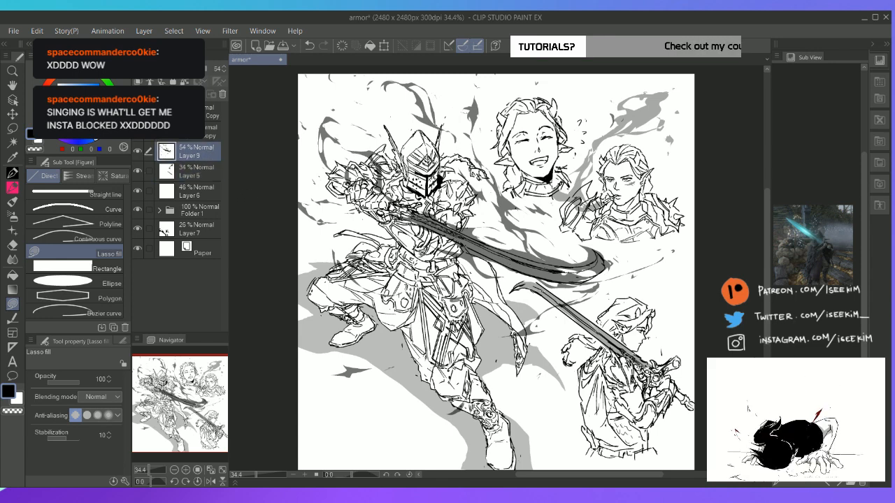
key("u")
key("u")
key("u")
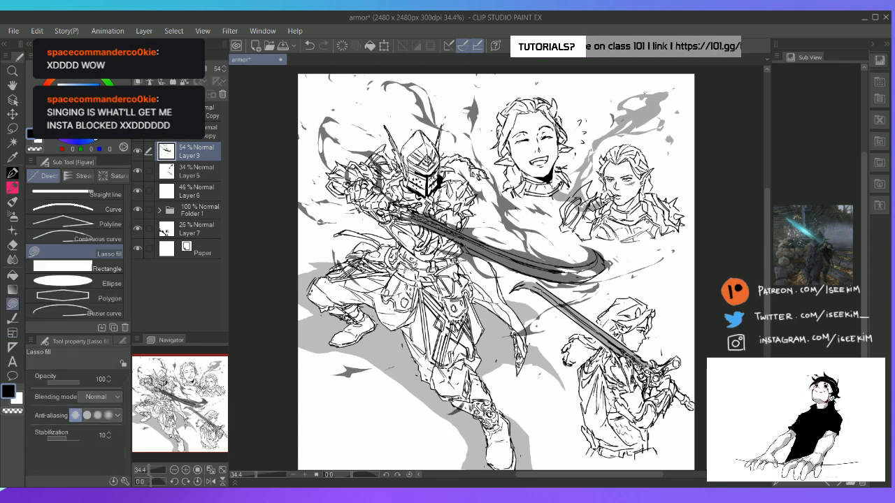
mouse_move(465, 264)
left_mouse_down()
mouse_move(397, 261)
mouse_move(471, 256)
left_mouse_up()
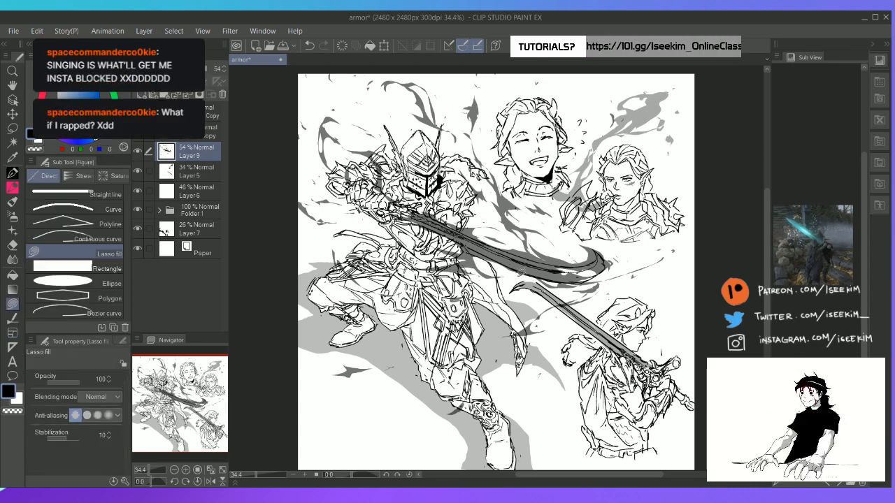
Try to move the lasso-selected smoke wisp above the knight's raised gauntlets
key("e")
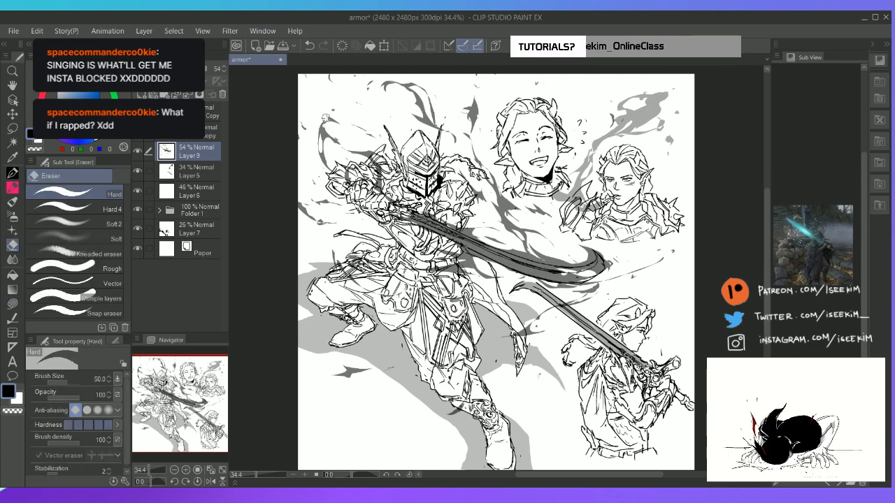
key("m")
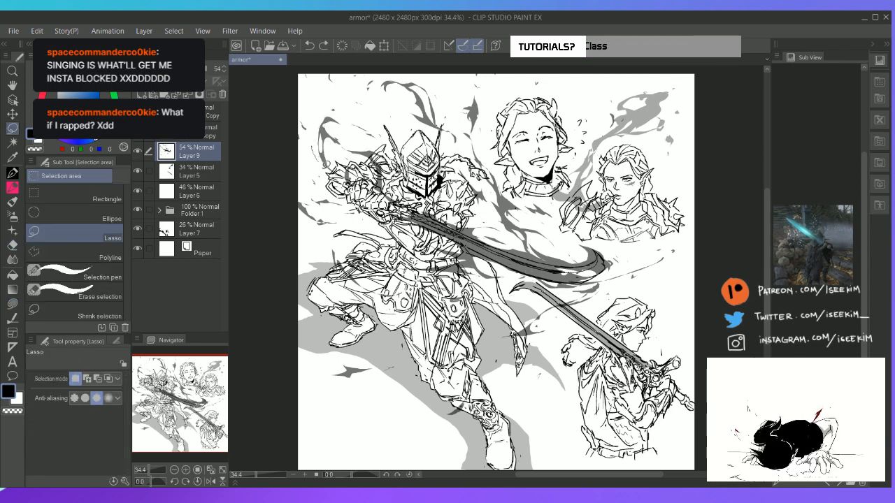
left_click_drag(315, 165, 345, 162)
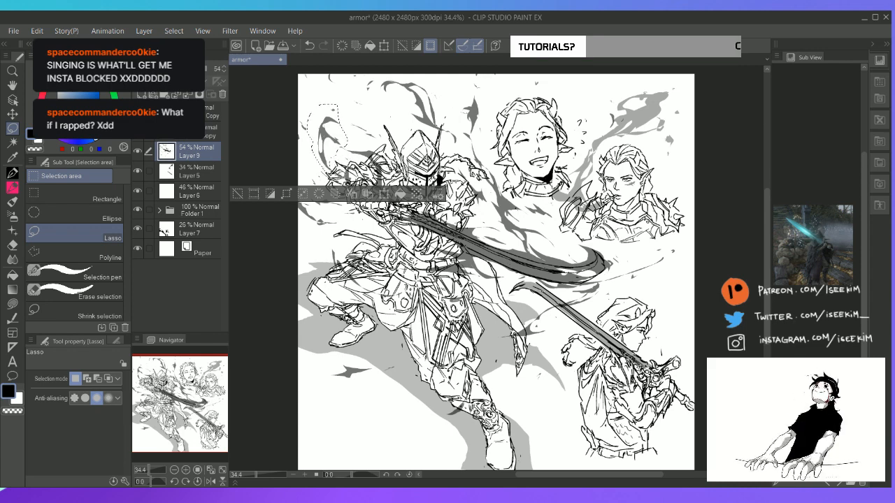
key("k")
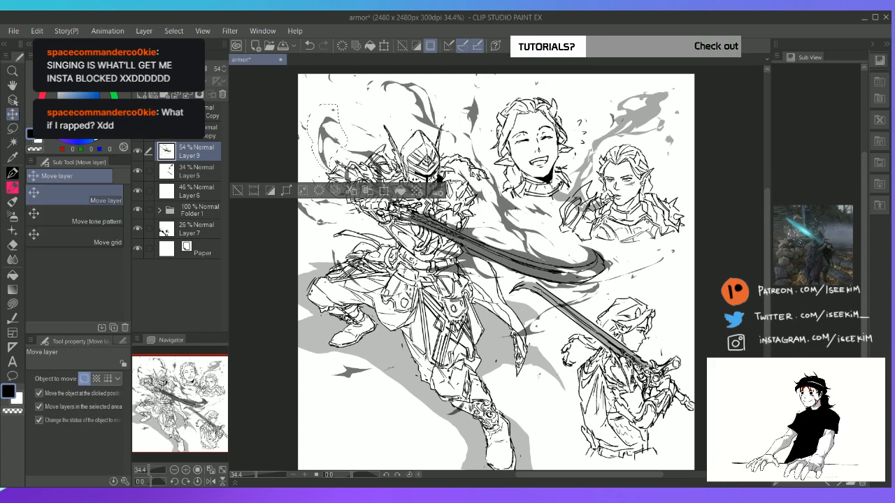
mouse_move(327, 160)
left_mouse_down()
mouse_move(308, 113)
mouse_move(349, 168)
mouse_move(355, 101)
mouse_move(346, 124)
left_mouse_up()
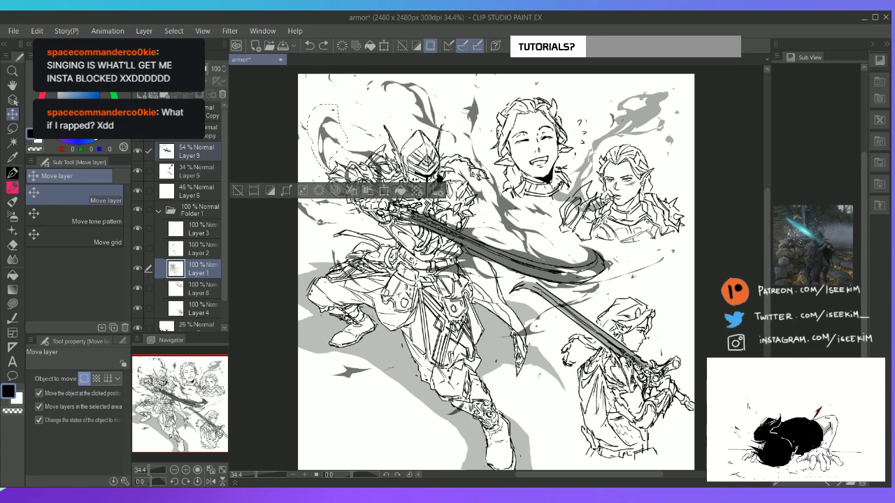
key("ctrl+d")
Erase the old wisp above the knight's raised gauntlets on Layer 9 and fill thin dark wisps near the canvas edge instead
key("e")
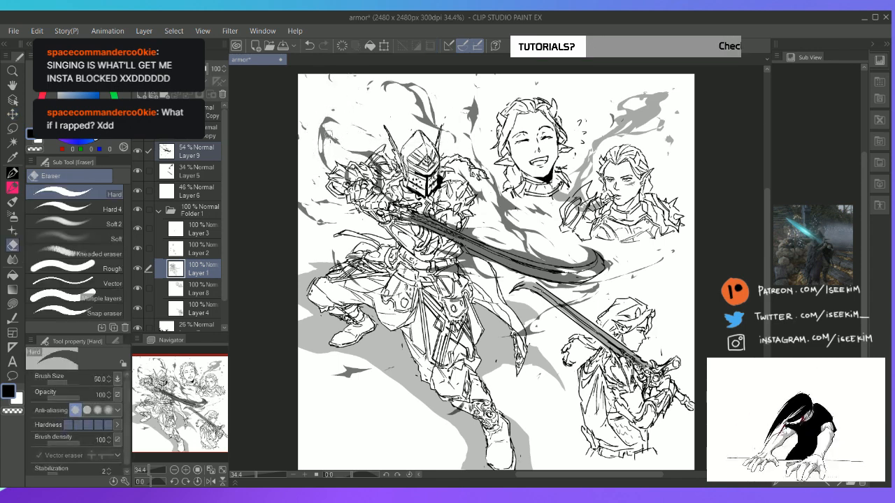
left_click(203, 152)
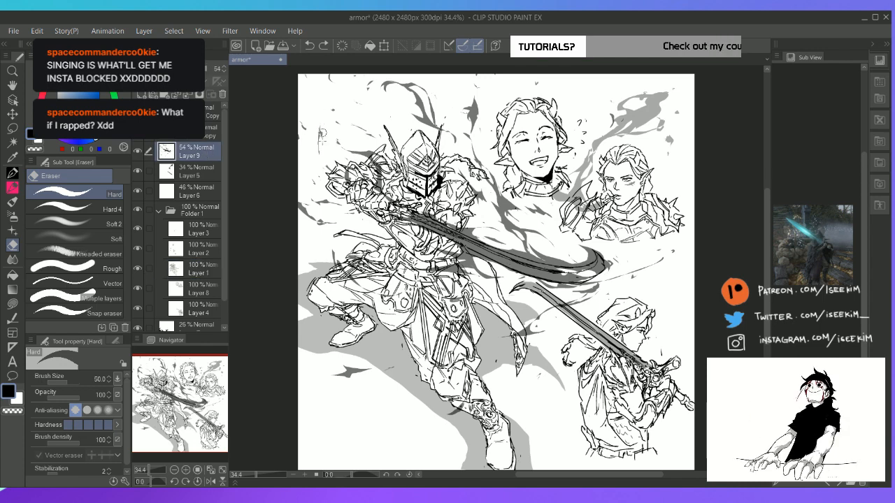
key("u")
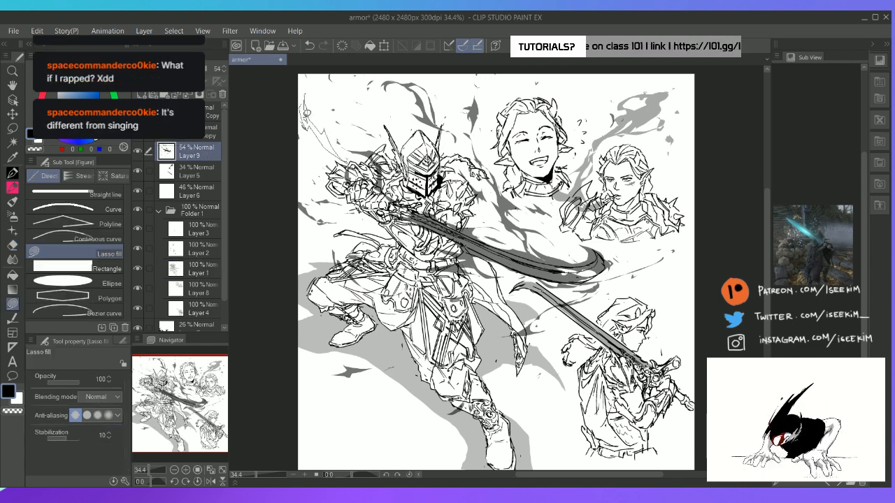
key("e")
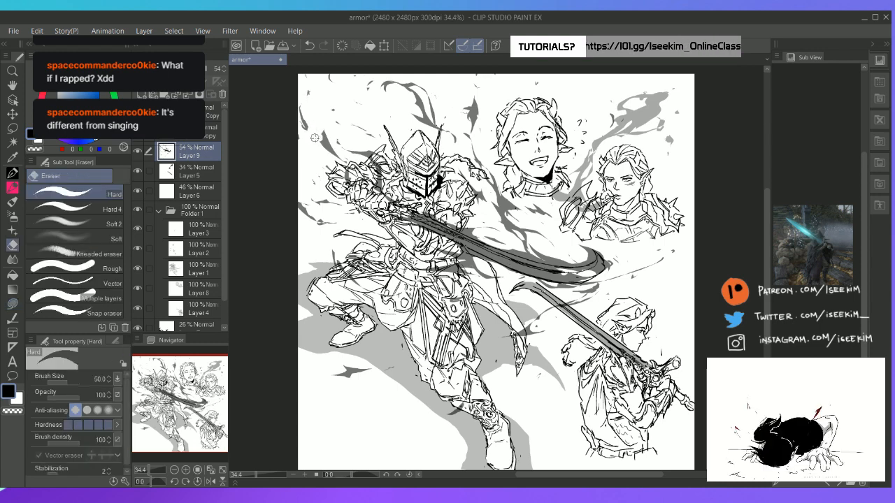
key("u")
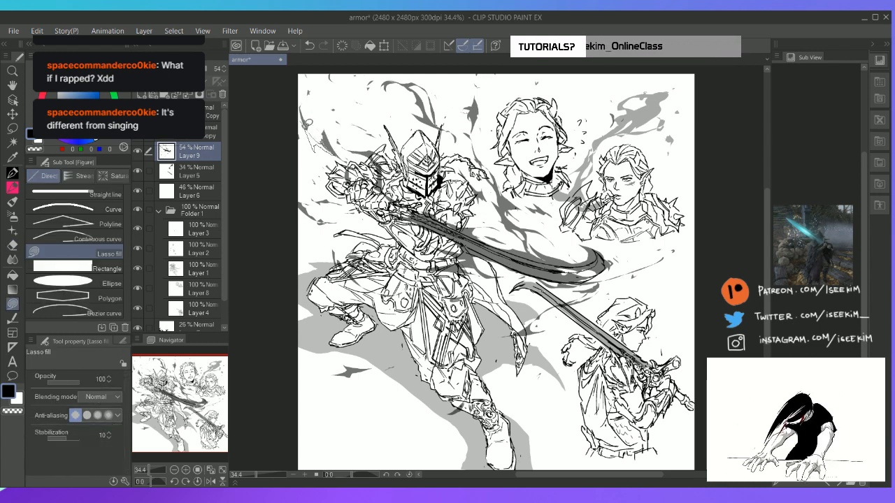
left_click_drag(308, 124, 308, 122)
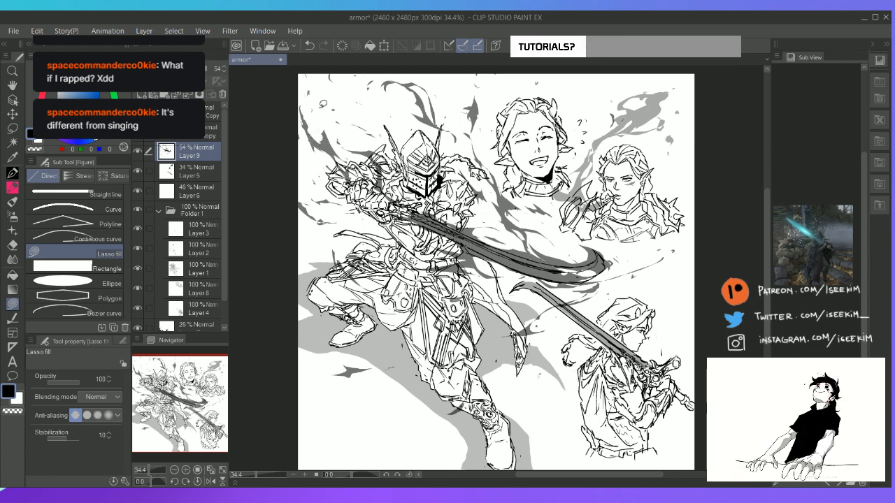
Clean up and fill thin smoke wisps around the knight's helmet and raised arm, undoing the unwanted attempts
key("e")
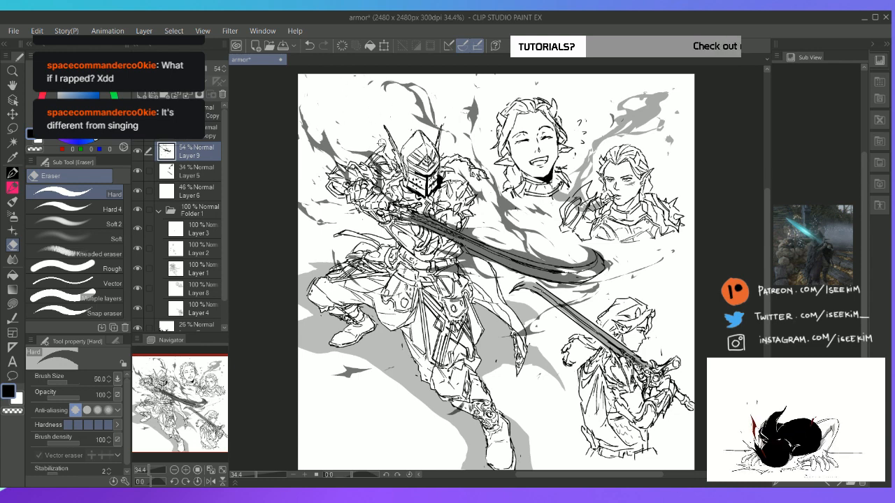
key("u")
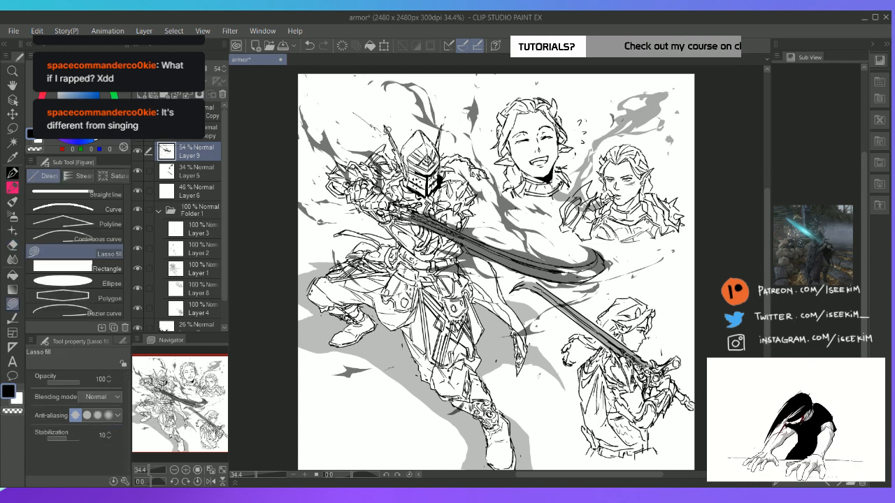
mouse_move(383, 133)
left_mouse_down()
mouse_move(349, 96)
mouse_move(346, 107)
mouse_move(365, 111)
mouse_move(305, 78)
left_mouse_up()
key("ctrl+z")
key("ctrl+z")
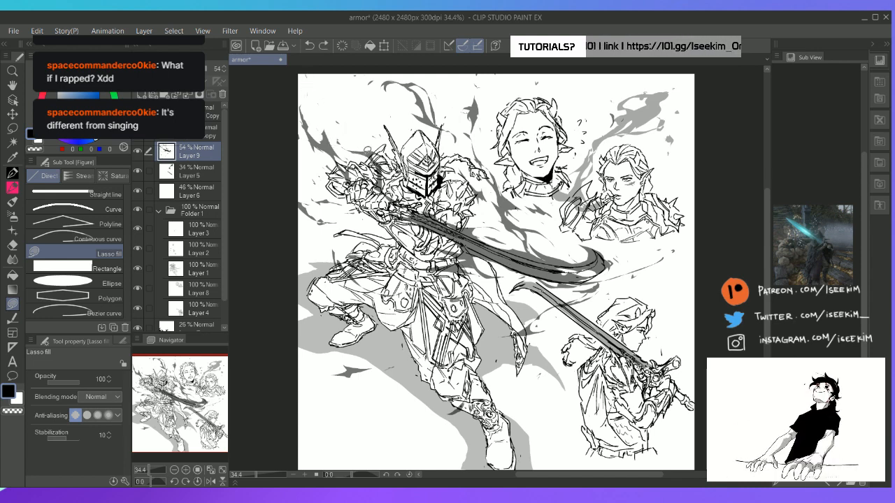
mouse_move(371, 153)
left_mouse_down()
mouse_move(317, 95)
mouse_move(374, 156)
mouse_move(346, 105)
mouse_move(401, 159)
left_mouse_up()
key("ctrl+z")
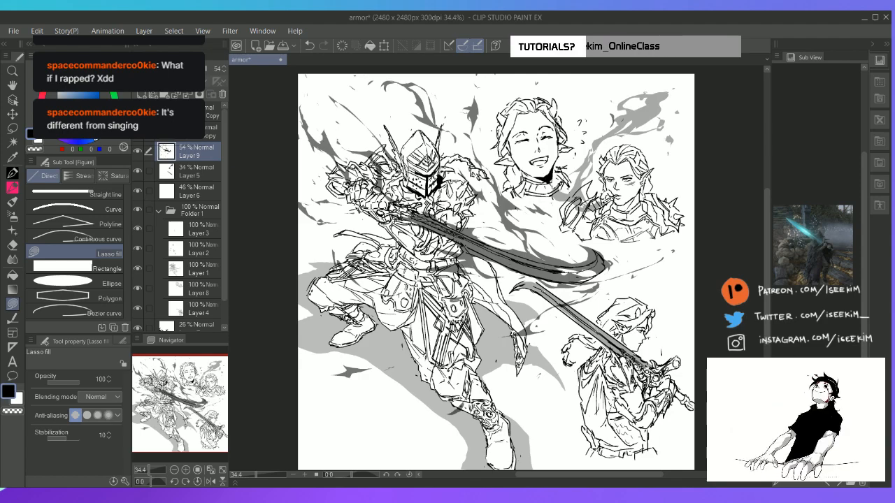
Fill a thin streak off the tip of the knight's blade and a small wisp beside the fur-trimmed shoulder
key("r")
left_click_drag(649, 204, 558, 184)
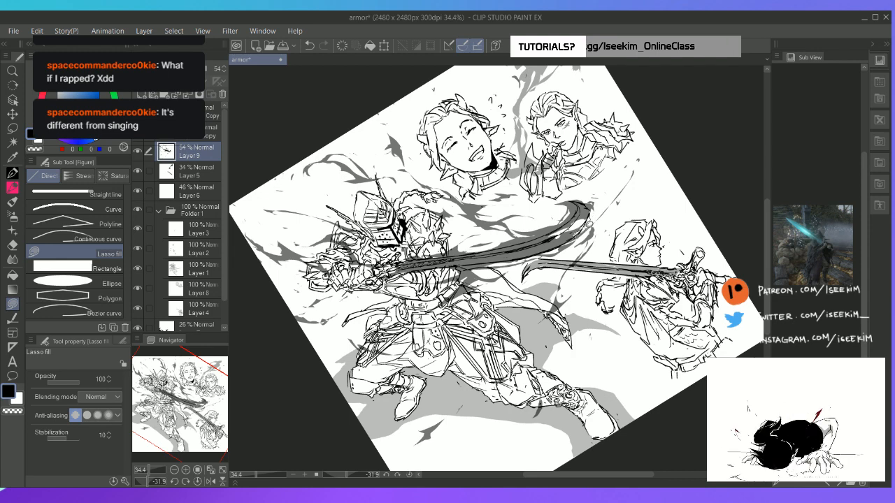
left_click_drag(594, 200, 597, 201)
key("ctrl+@")
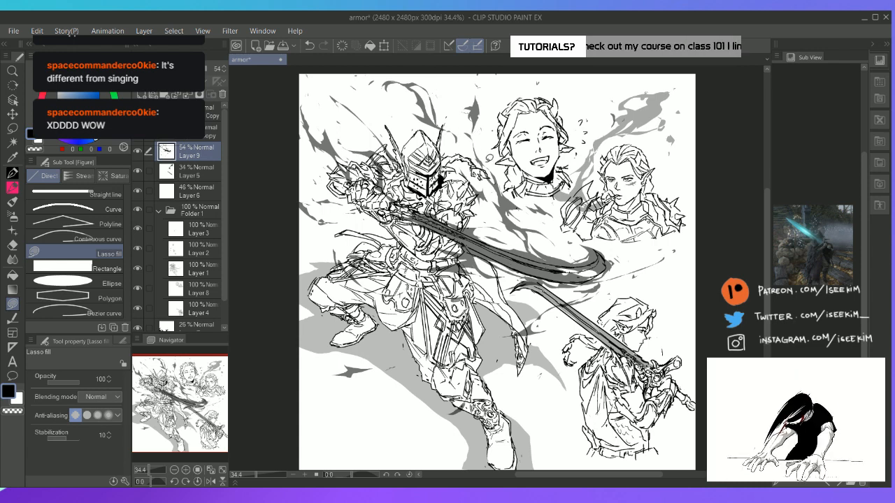
mouse_move(479, 168)
left_mouse_down()
mouse_move(483, 119)
mouse_move(479, 166)
left_mouse_up()
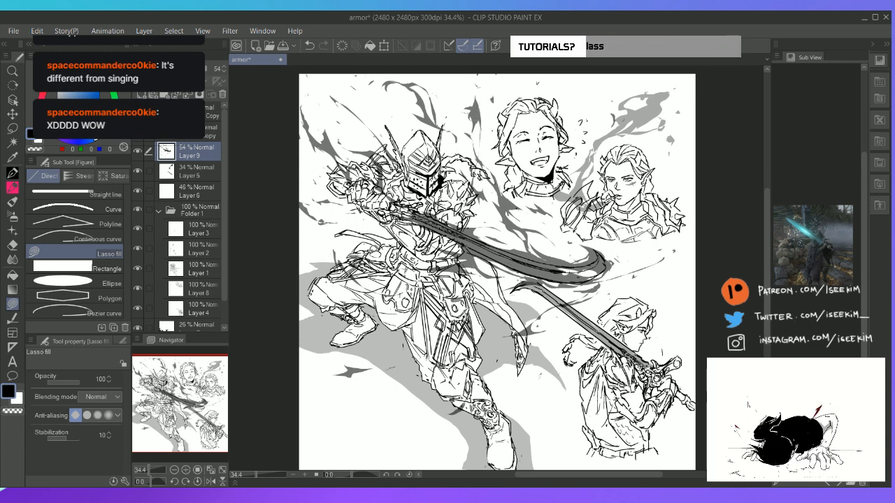
Fill small wisps between the knight's gauntlets and the canvas edge, undoing the unwanted fills
key("r")
left_click_drag(629, 225, 616, 337)
key("u")
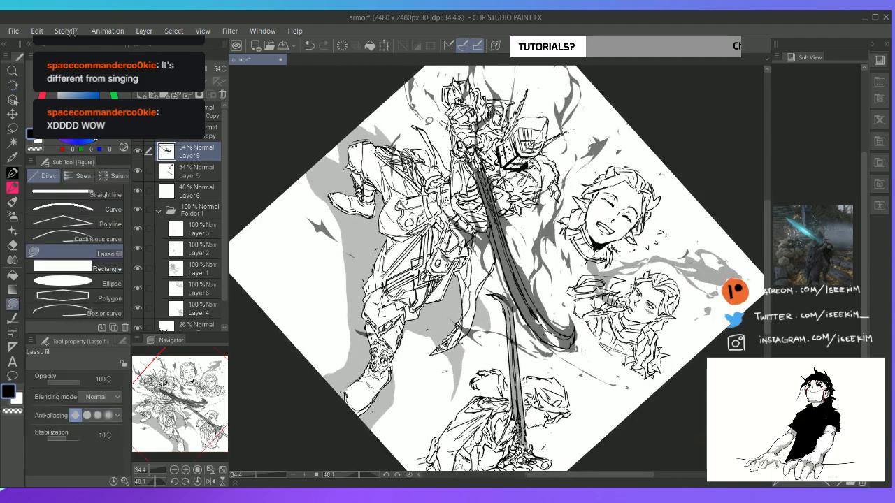
key("ctrl+z")
mouse_move(410, 79)
left_mouse_down()
mouse_move(424, 112)
mouse_move(410, 85)
left_mouse_up()
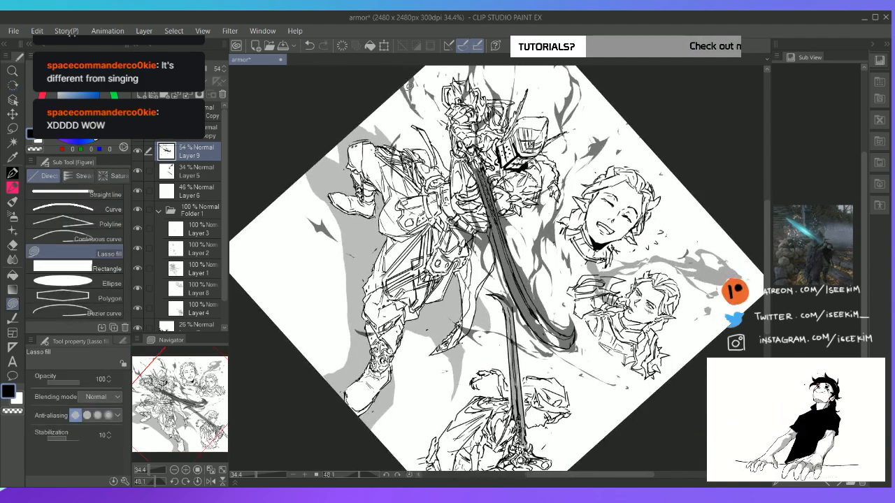
key("e")
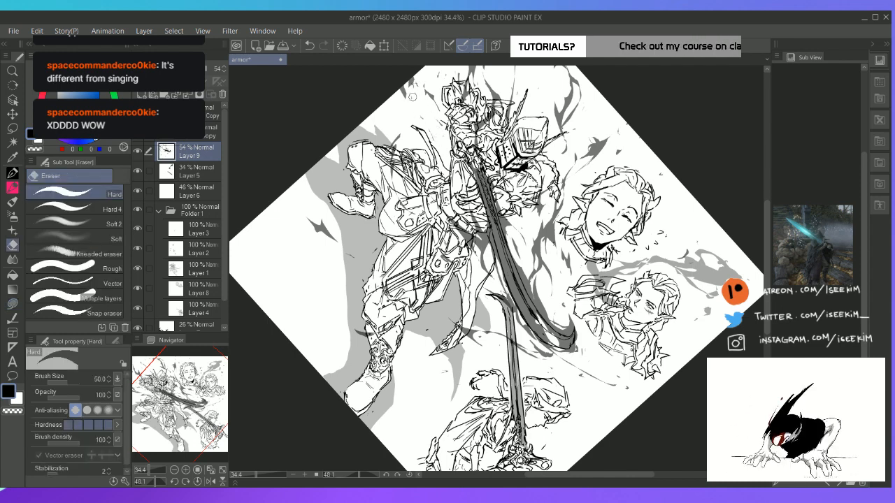
key("u")
mouse_move(410, 77)
left_mouse_down()
mouse_move(429, 127)
mouse_move(406, 88)
mouse_move(410, 78)
mouse_move(415, 114)
mouse_move(420, 68)
left_mouse_up()
key("ctrl+z")
key("ctrl+at")
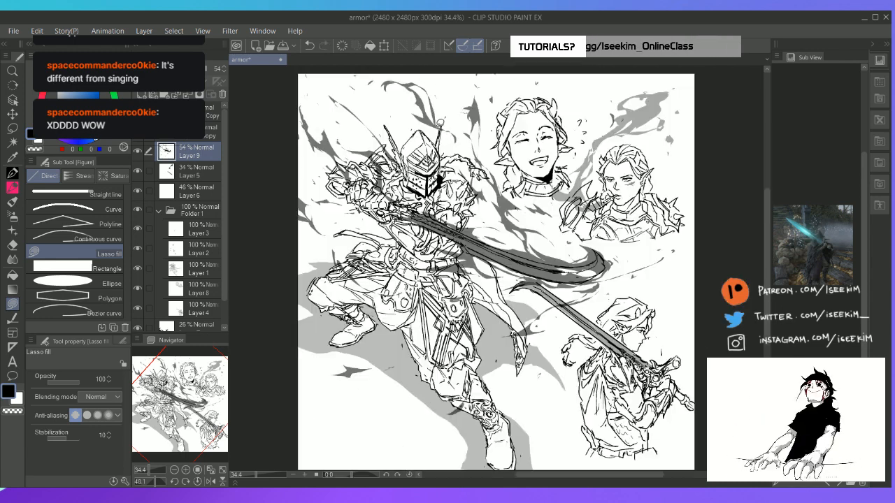
Trim the wisps beside the knight's gauntlets and fill a small dark wisp under the forearm
key("e")
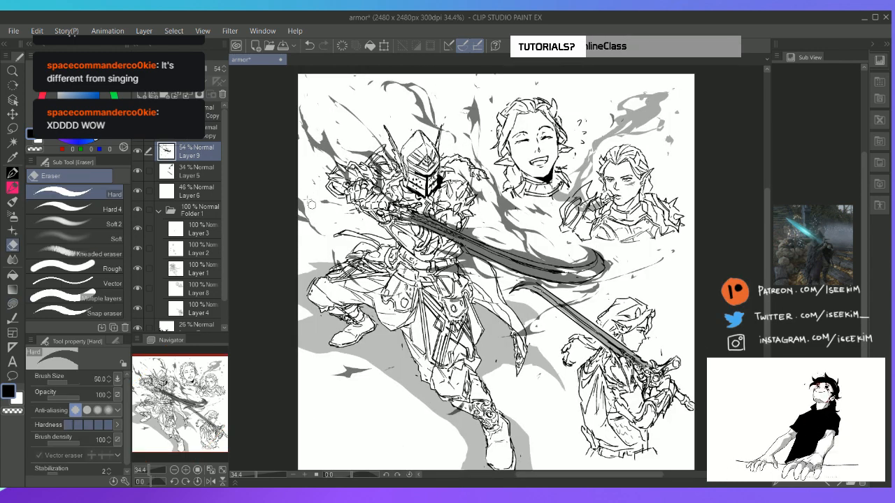
key("u")
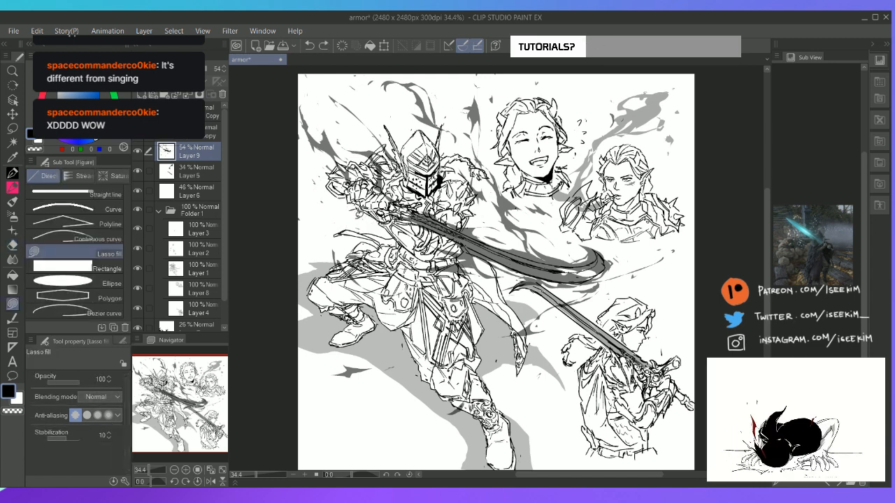
mouse_move(353, 207)
left_mouse_down()
mouse_move(390, 220)
mouse_move(351, 211)
left_mouse_up()
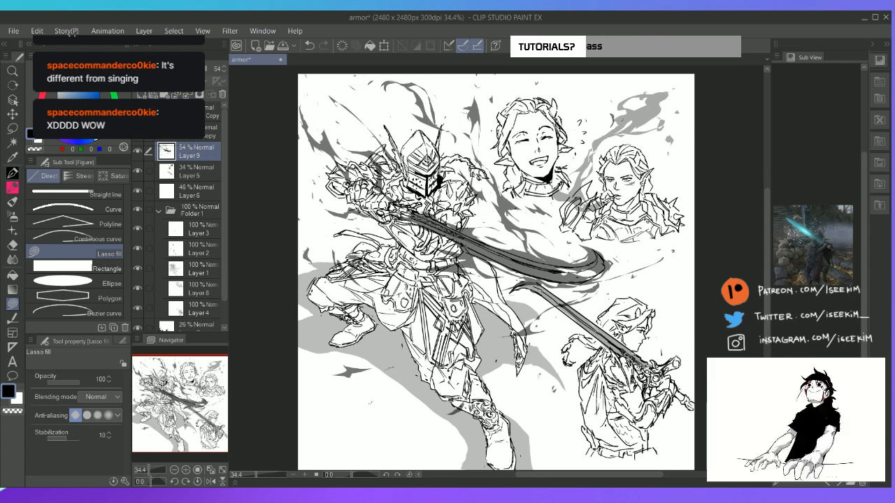
Save the drawing and hide all palettes to show the full character sheet
key("ctrl+s")
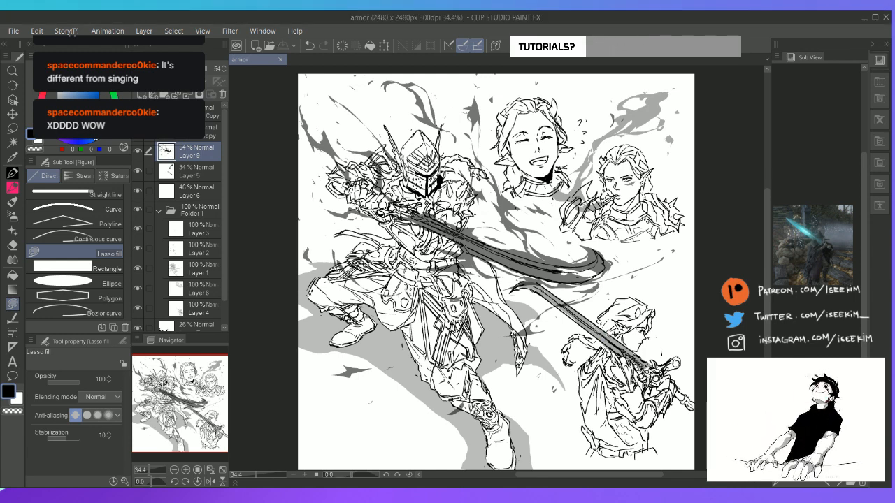
key("Tab")
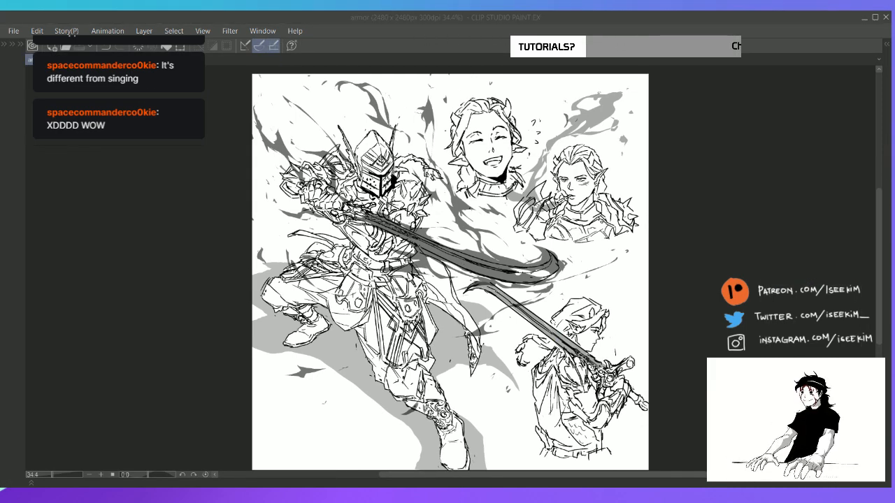